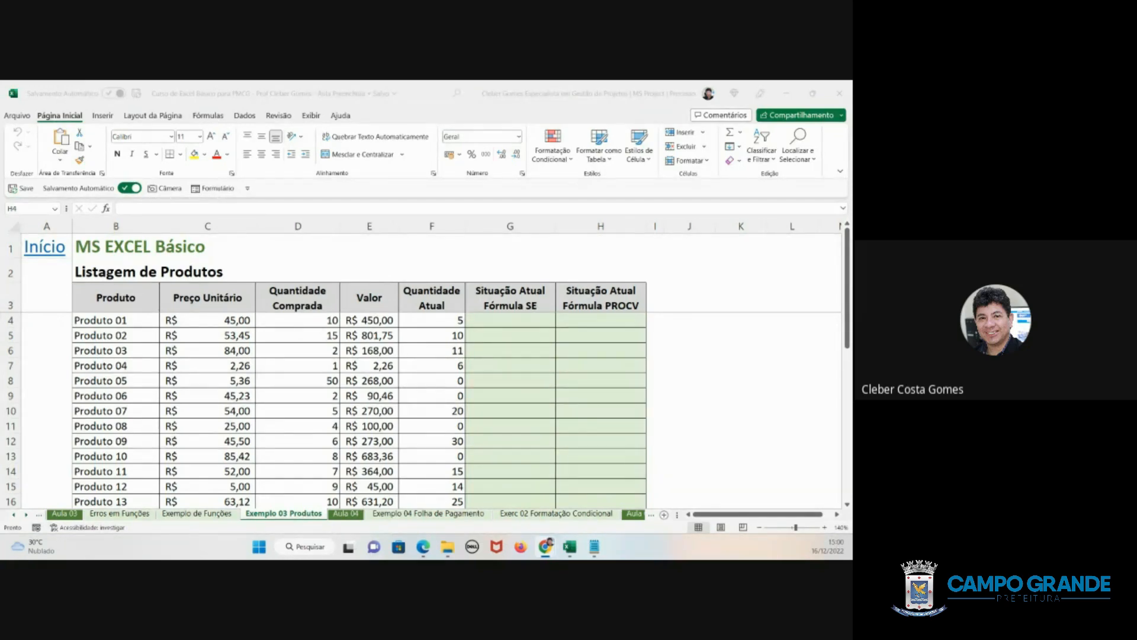
# - Examine the product list's columns, from product name, unit price and quantity purchased to value, current quantity and the two status columns
pyautogui.hotkey('alt', 'Tab')
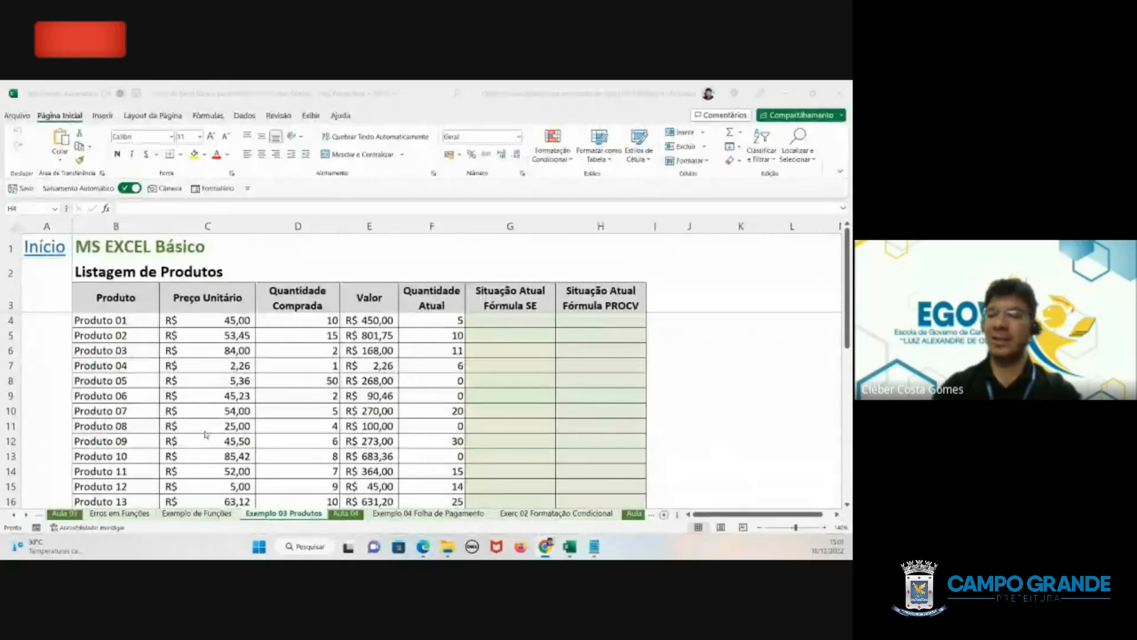
pyautogui.click(516, 312)
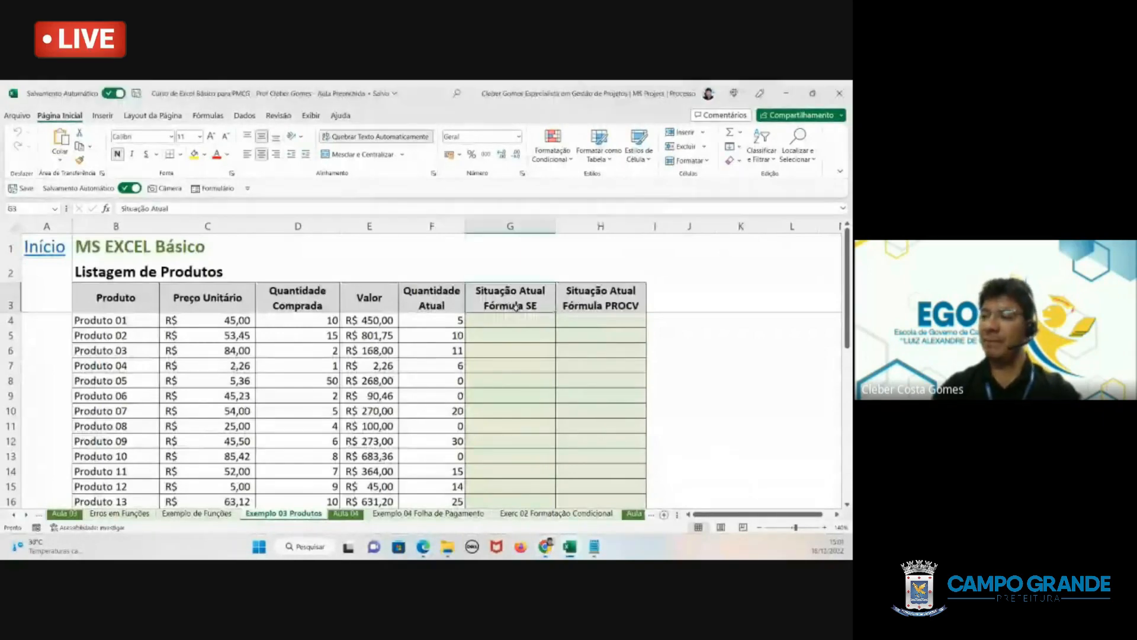
pyautogui.click(583, 291)
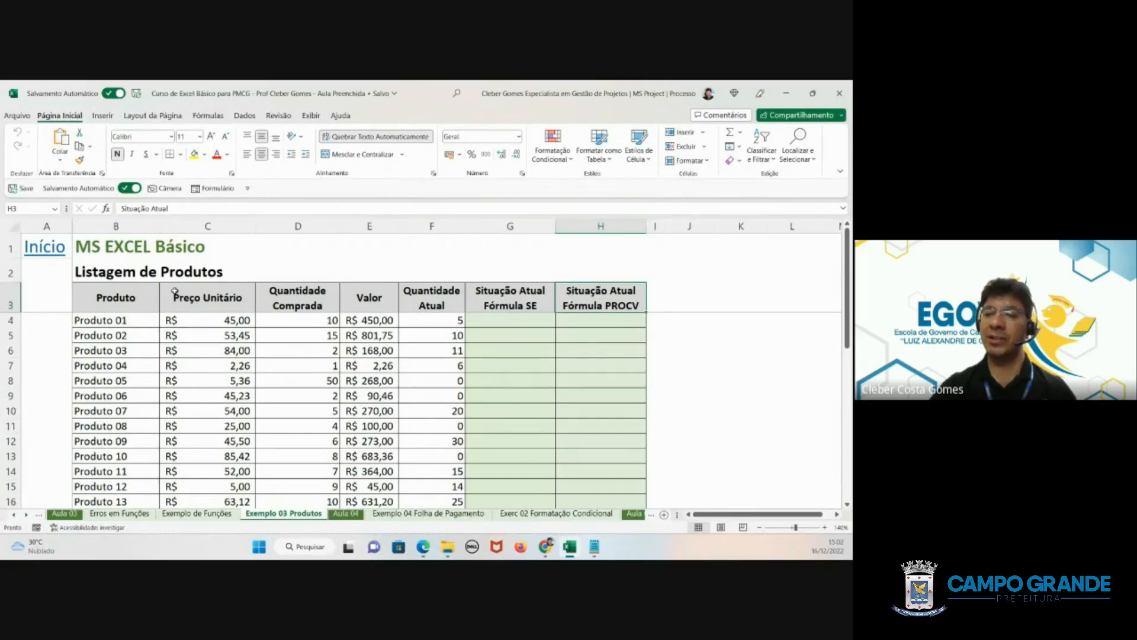
pyautogui.click(116, 322)
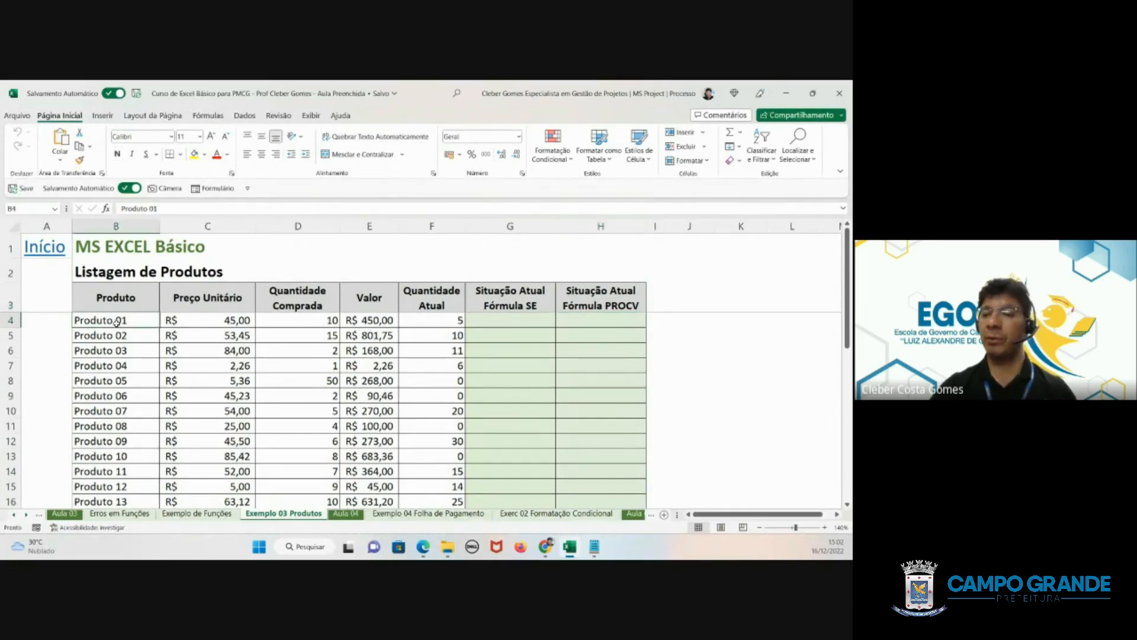
pyautogui.click(212, 323)
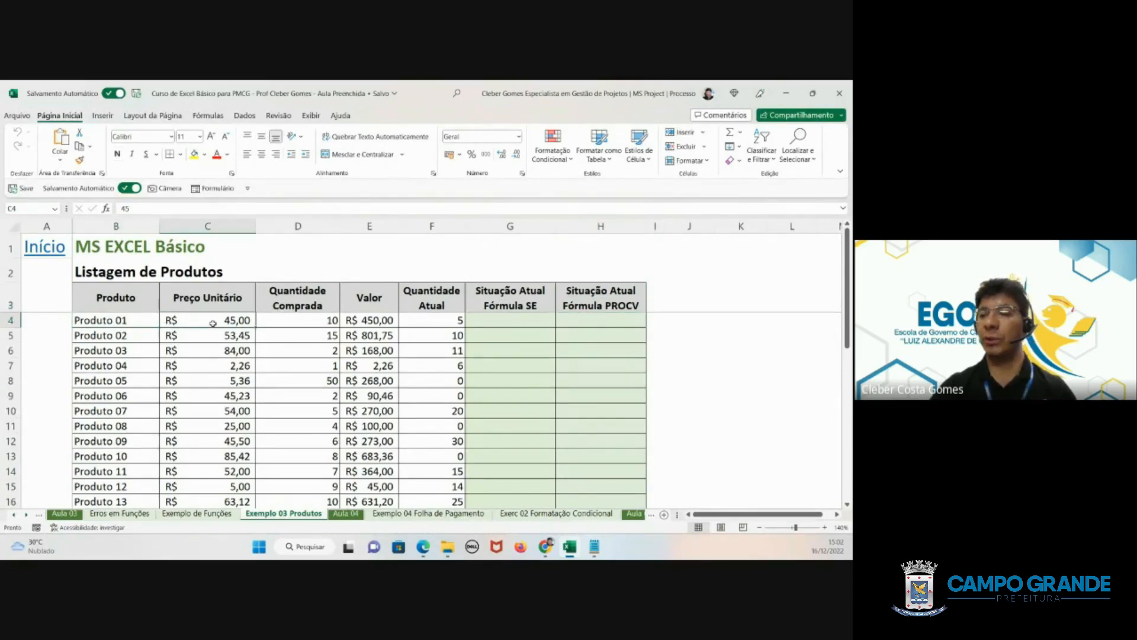
pyautogui.click(296, 320)
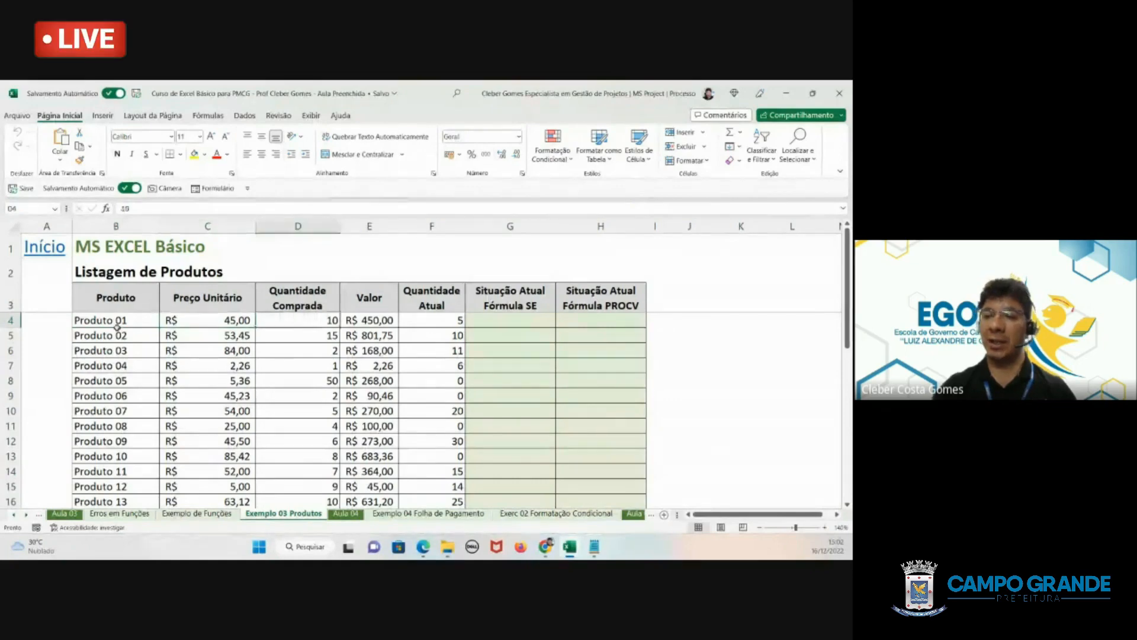
pyautogui.click(353, 320)
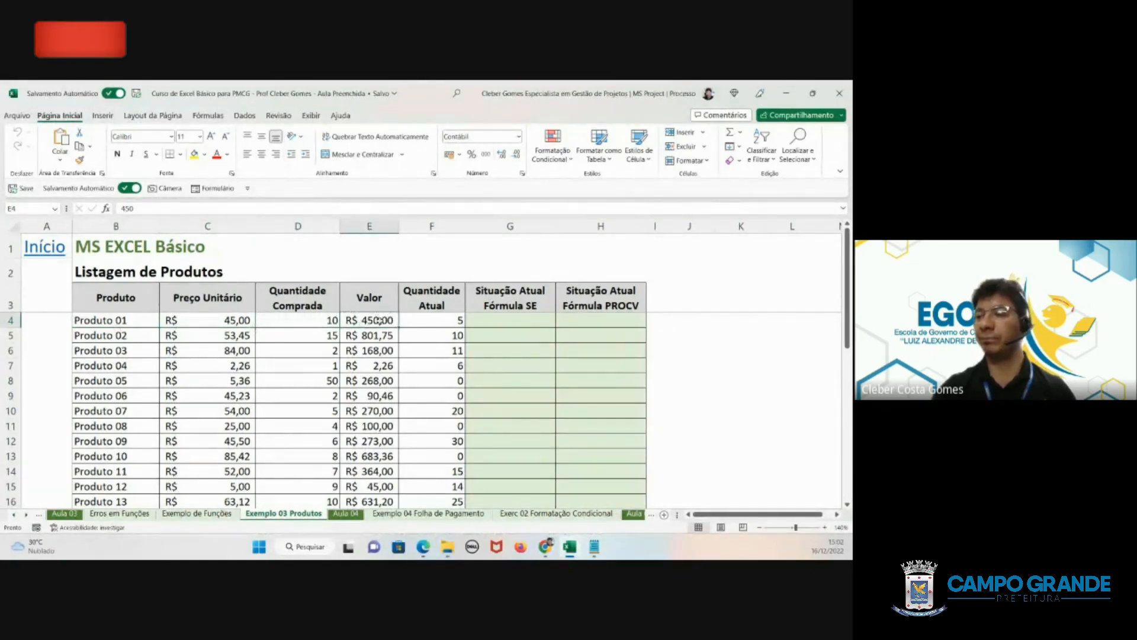
pyautogui.click(435, 321)
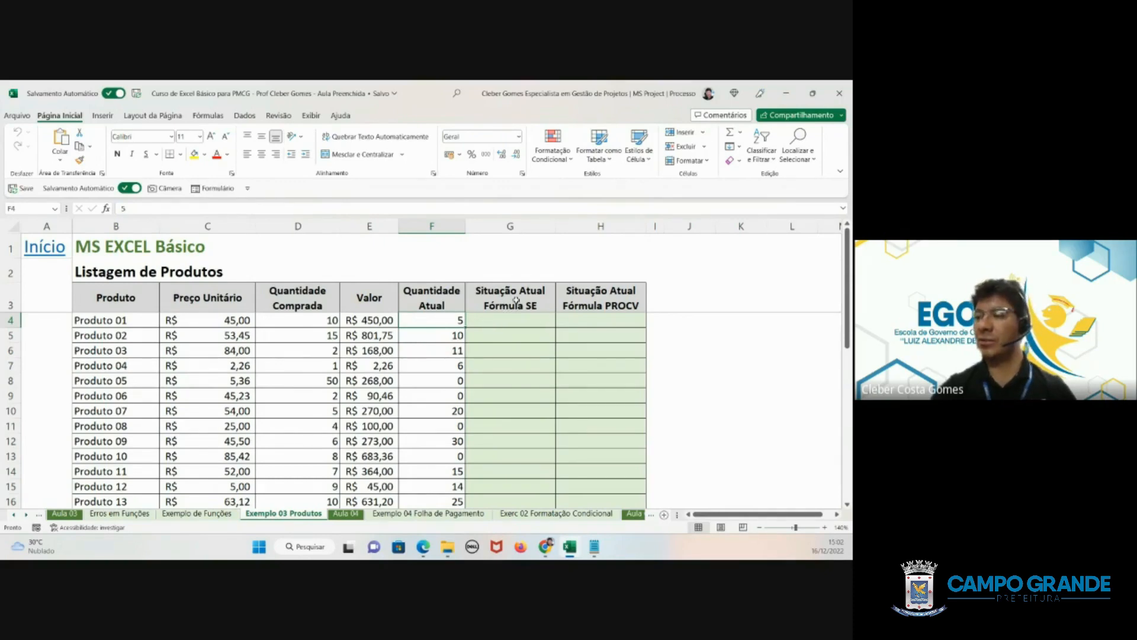
# - Examine the stock status legend below the product list alongside the current quantity of Produto 01
pyautogui.scroll(-4, 511, 350)
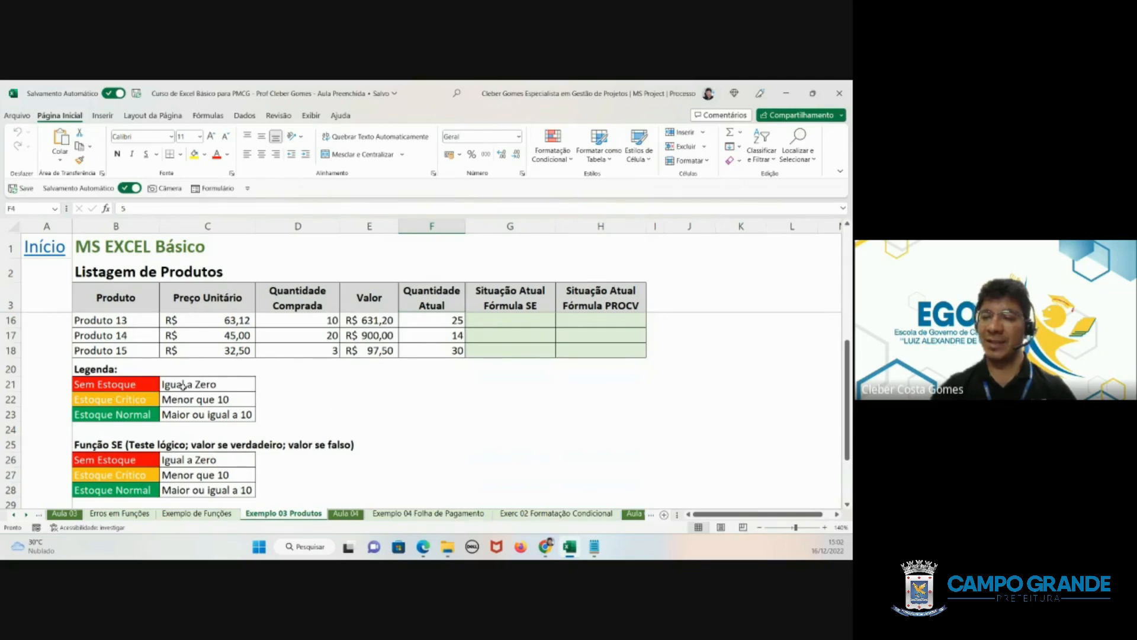
pyautogui.click(75, 385)
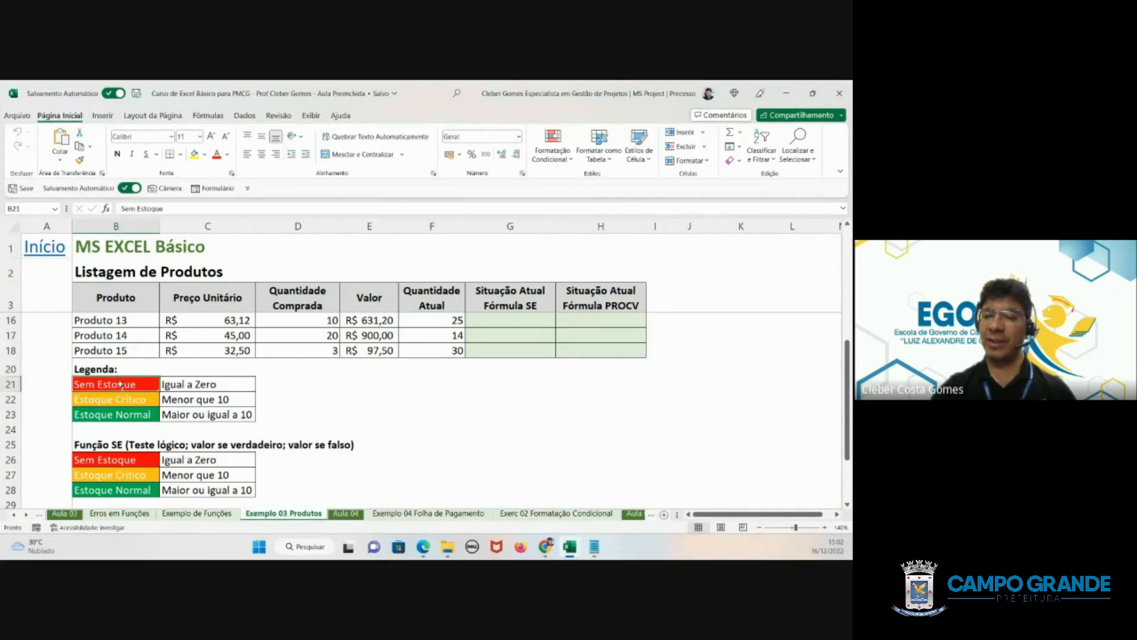
pyautogui.scroll(4, 562, 330)
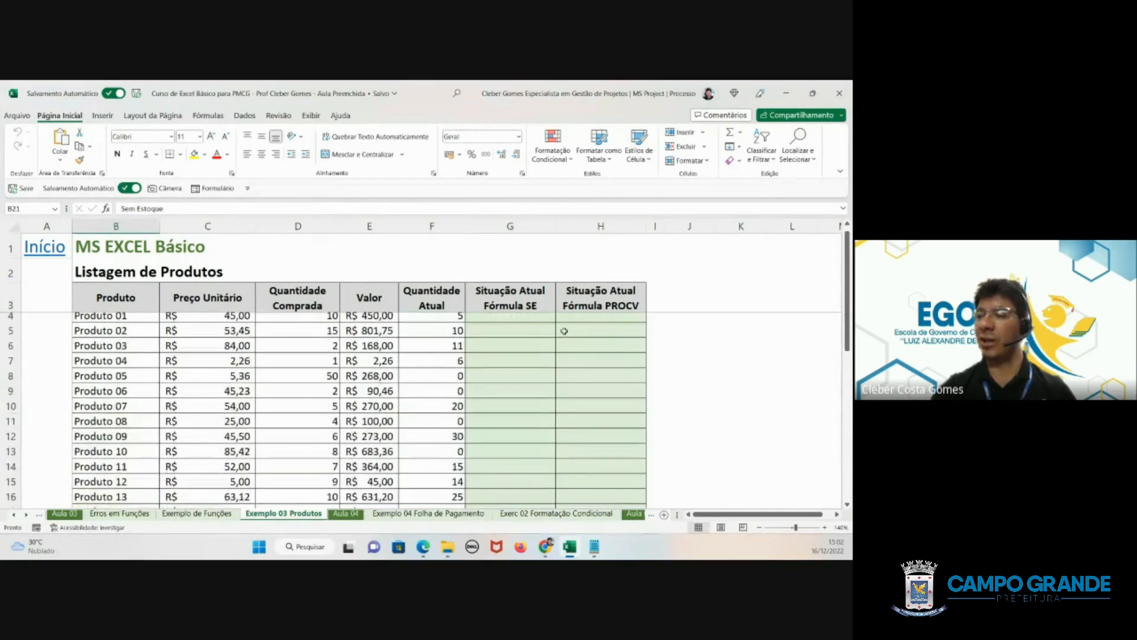
pyautogui.click(520, 320)
pyautogui.scroll(-1, 516, 392)
pyautogui.scroll(1, 516, 409)
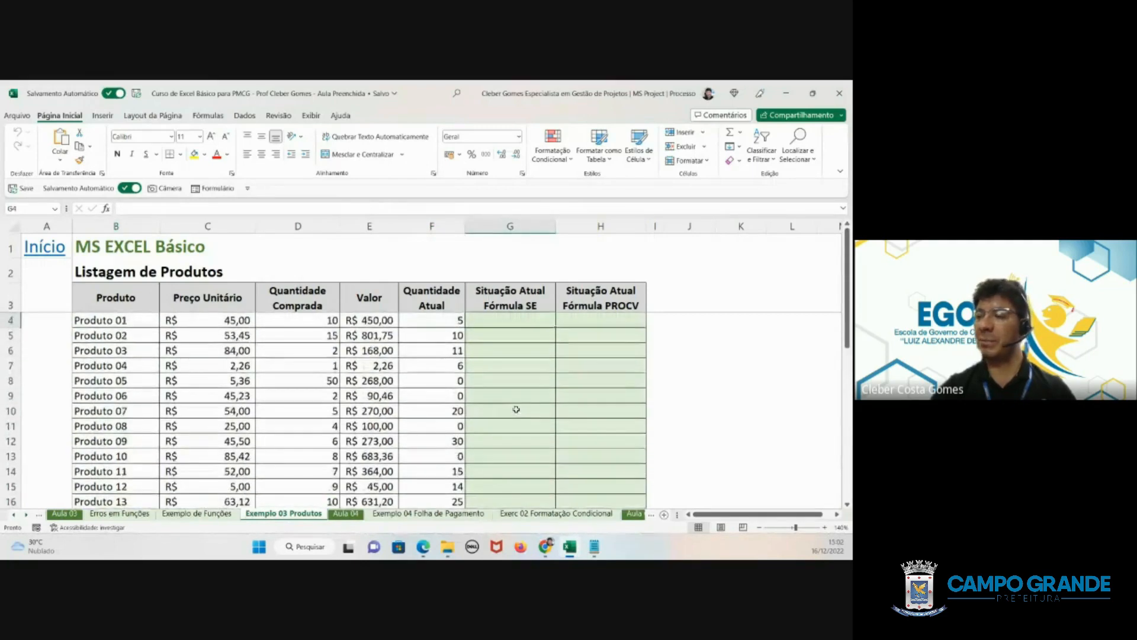
pyautogui.click(448, 320)
pyautogui.scroll(-4, 448, 320)
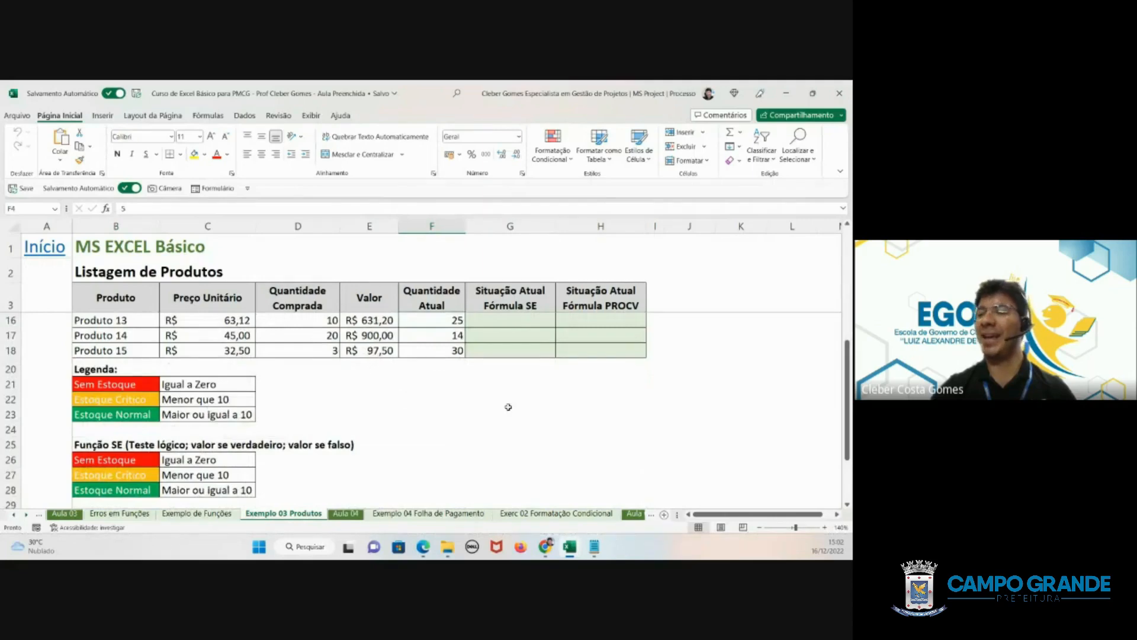
pyautogui.scroll(4, 527, 401)
# - Read the SE and PROCV function syntax notes and reference tables below the legend
pyautogui.click(481, 322)
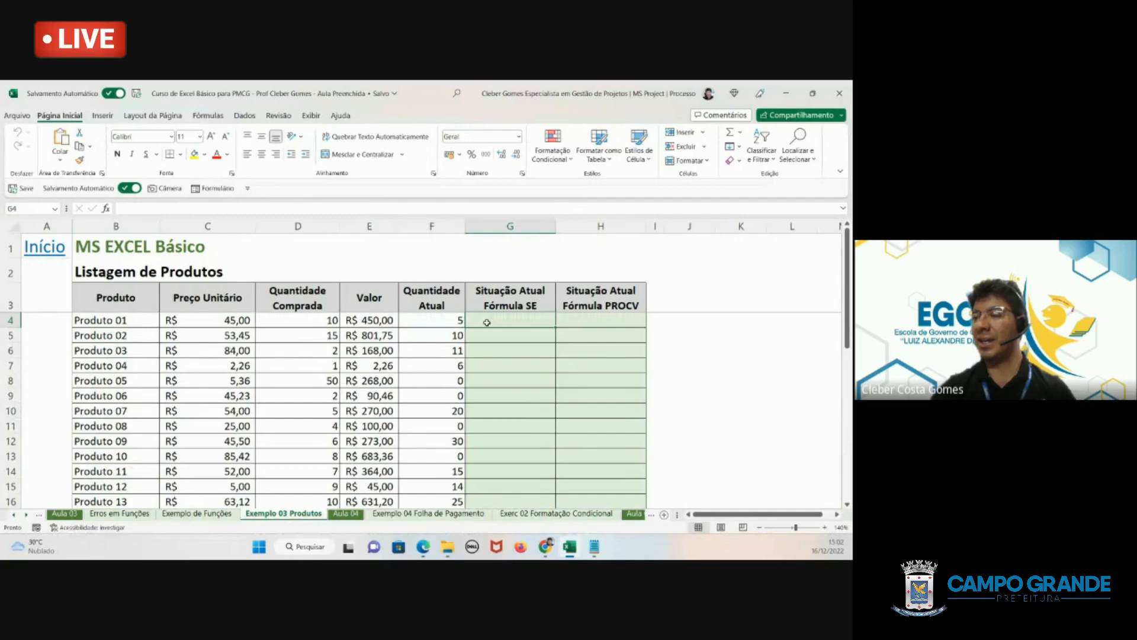
pyautogui.press('Return')
pyautogui.scroll(-3, 385, 349)
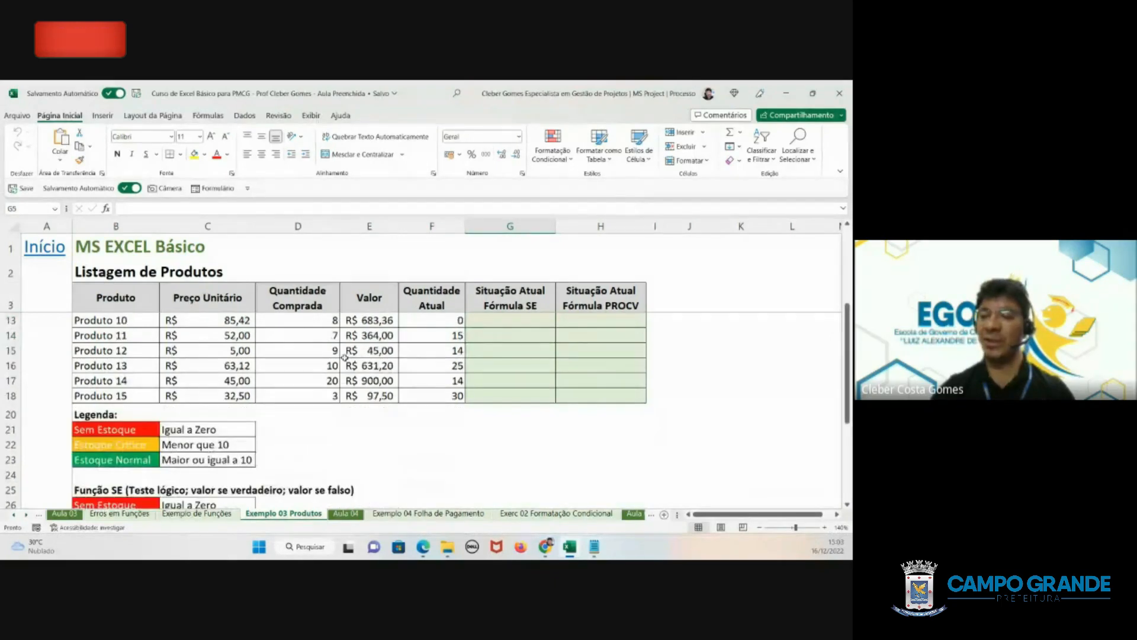
pyautogui.scroll(-2, 344, 357)
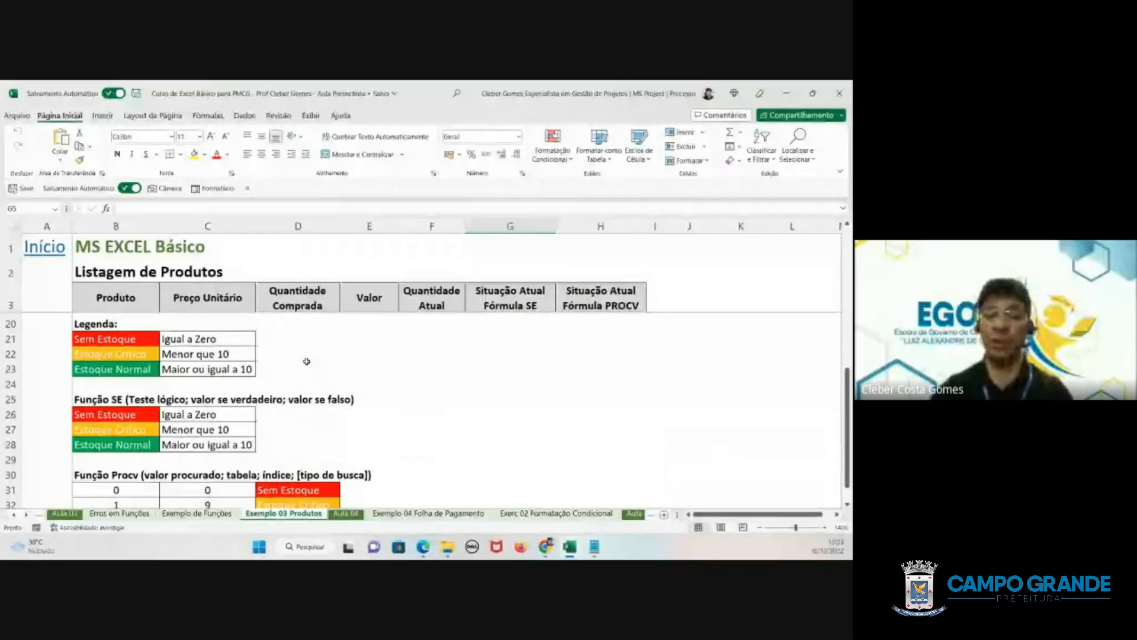
pyautogui.scroll(5, 480, 397)
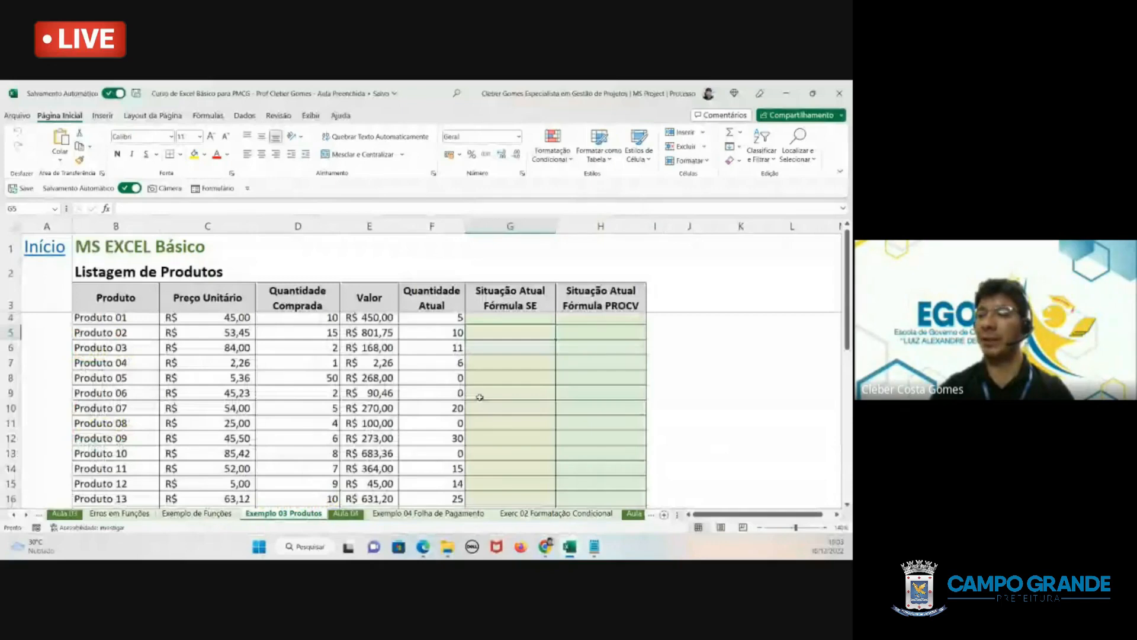
pyautogui.scroll(1, 492, 355)
pyautogui.click(500, 319)
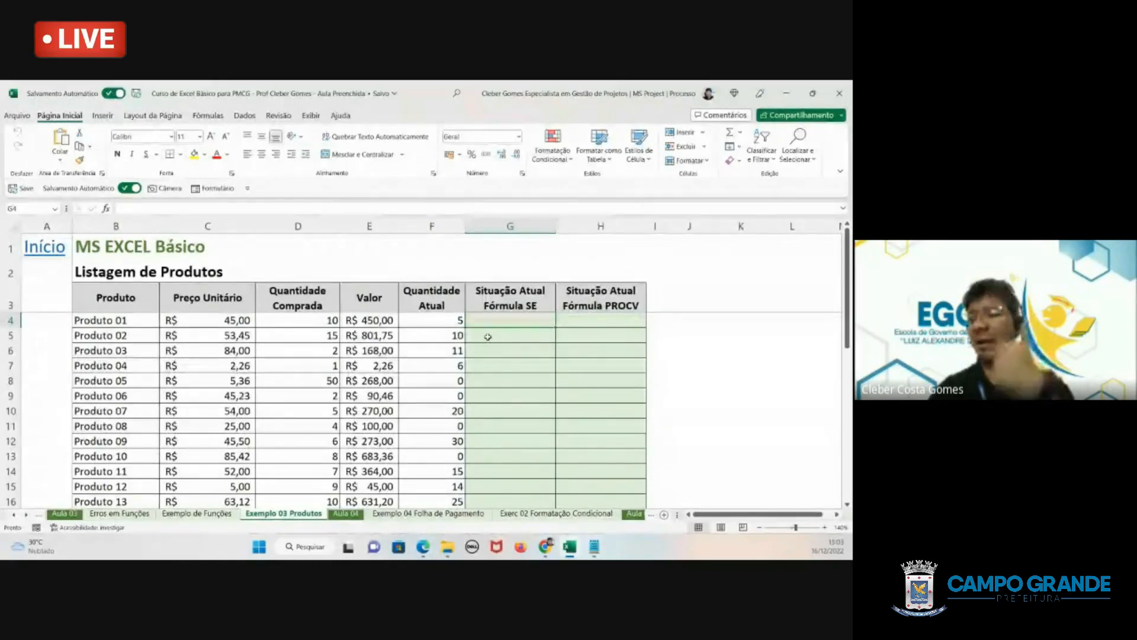
# - Compare the legend criteria in C21:C23 with the current quantity in F4 and review the SE reference table
pyautogui.scroll(-4, 487, 336)
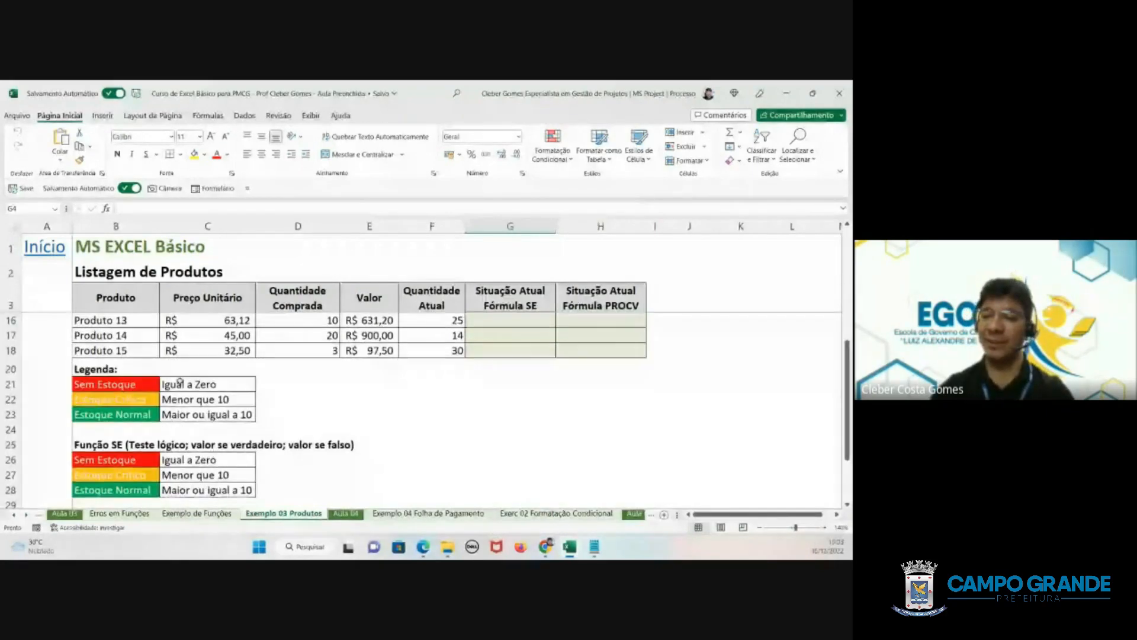
pyautogui.moveTo(180, 382); pyautogui.dragTo(183, 409)
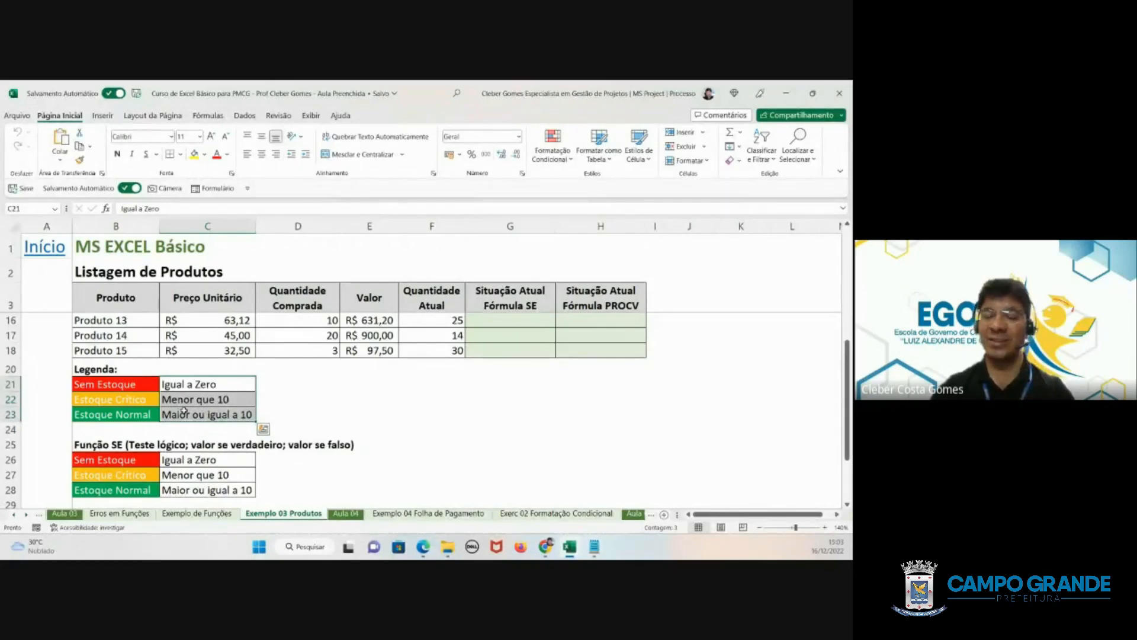
pyautogui.scroll(4, 301, 398)
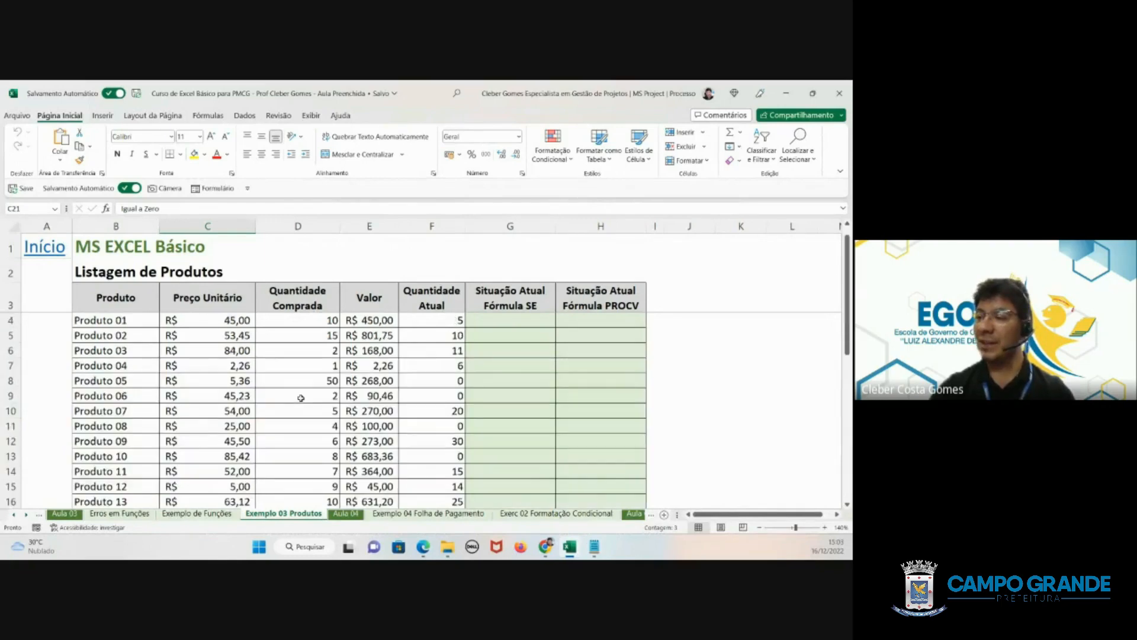
pyautogui.click(399, 320)
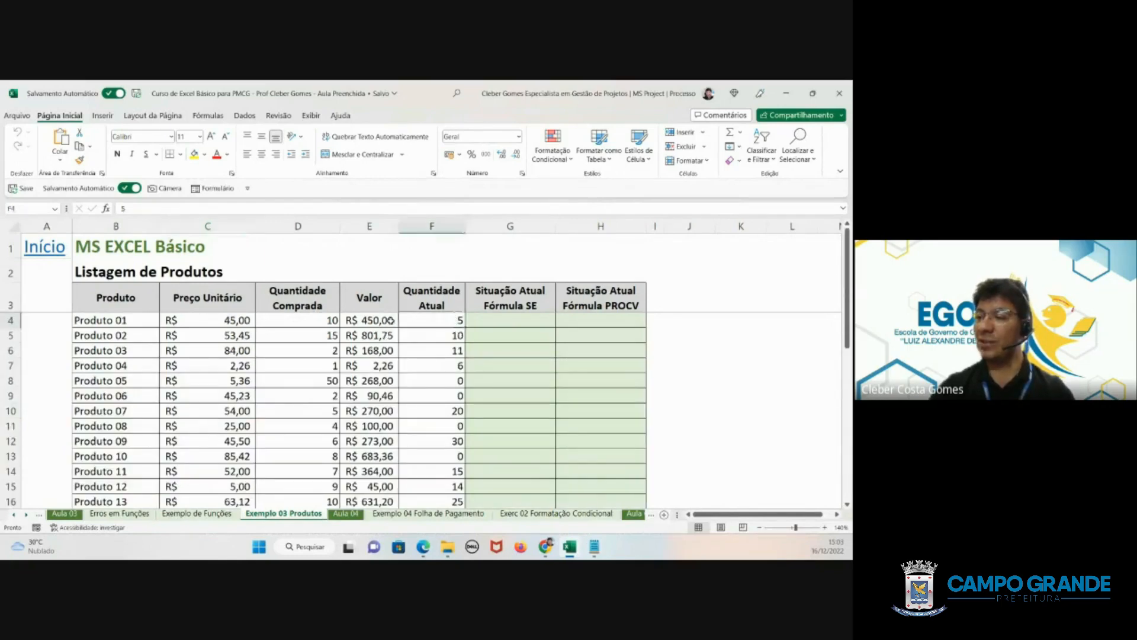
pyautogui.click(478, 322)
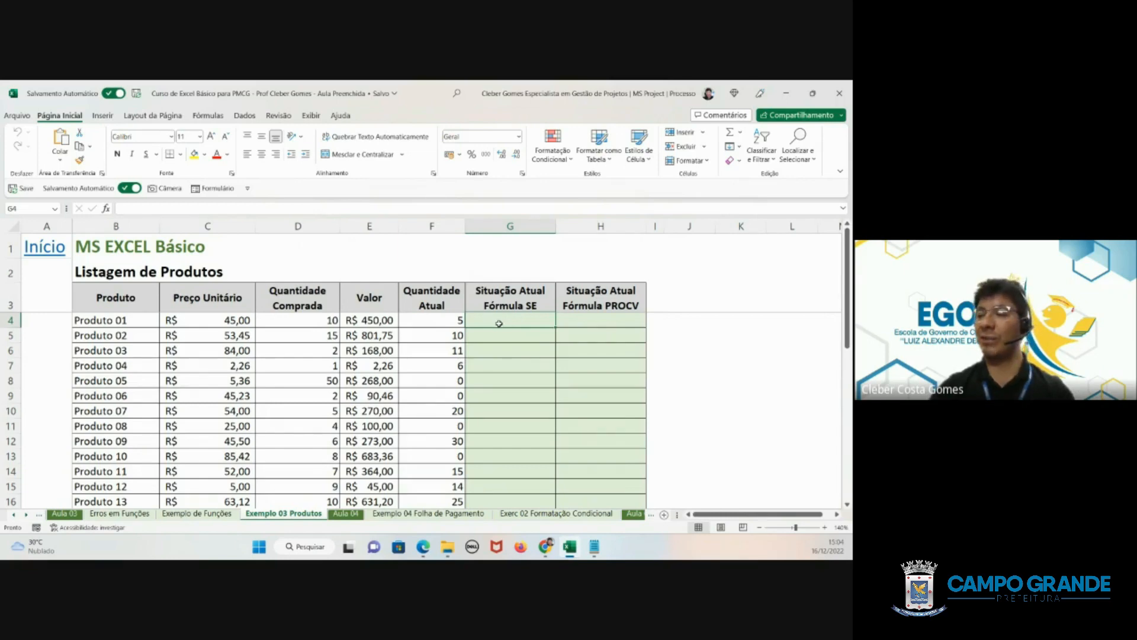
pyautogui.scroll(-5, 487, 307)
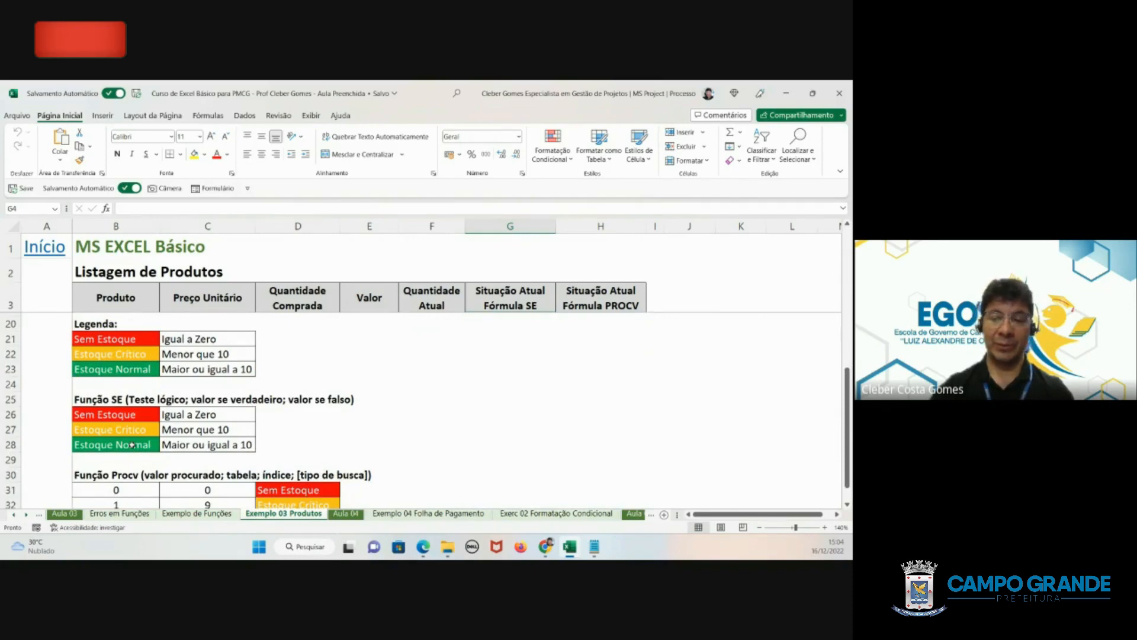
pyautogui.scroll(4, 271, 453)
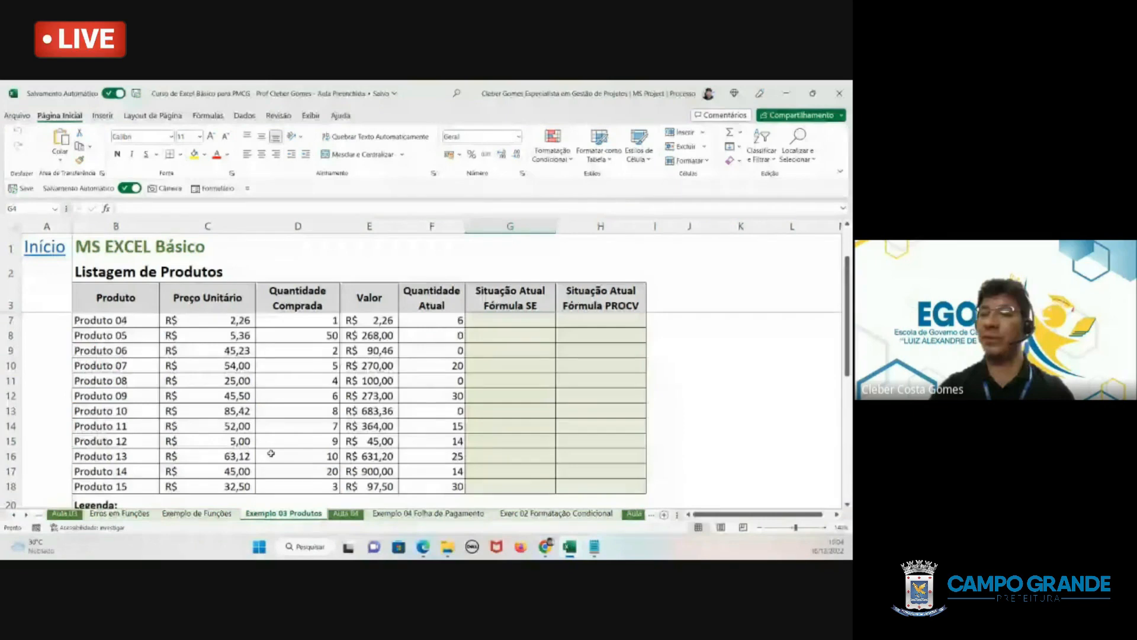
pyautogui.scroll(1, 513, 318)
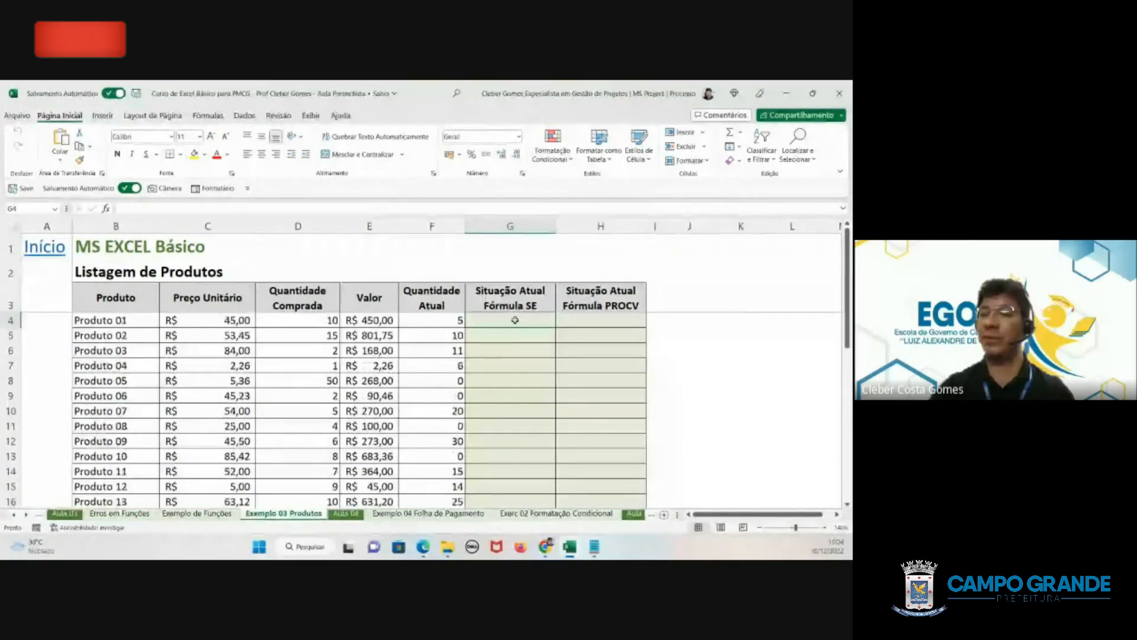
pyautogui.click(507, 222)
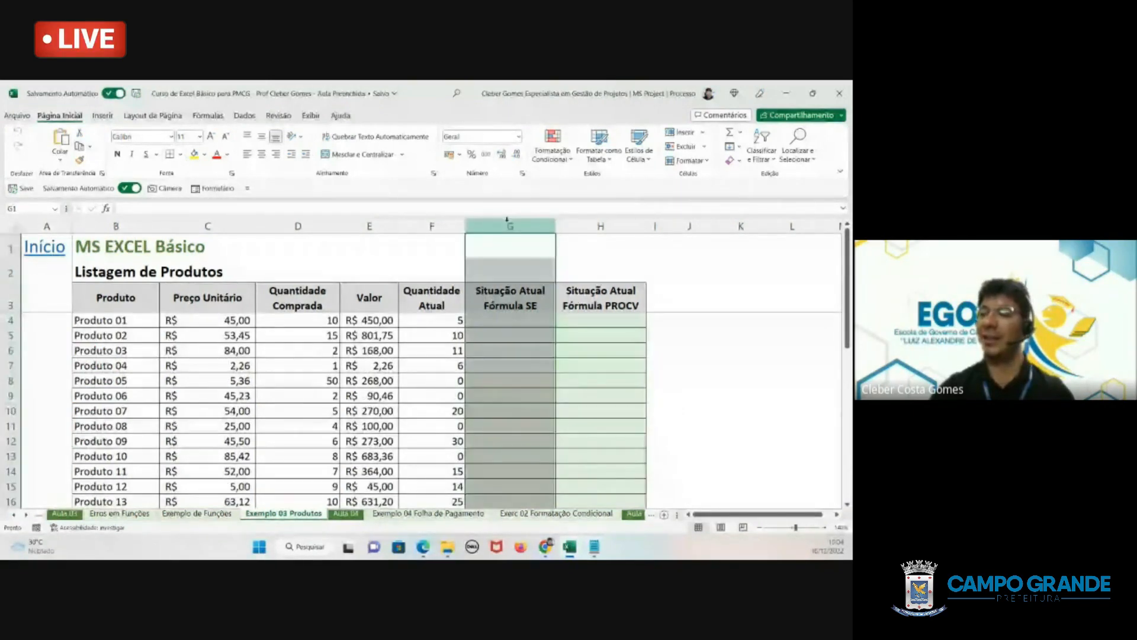
pyautogui.click(507, 321)
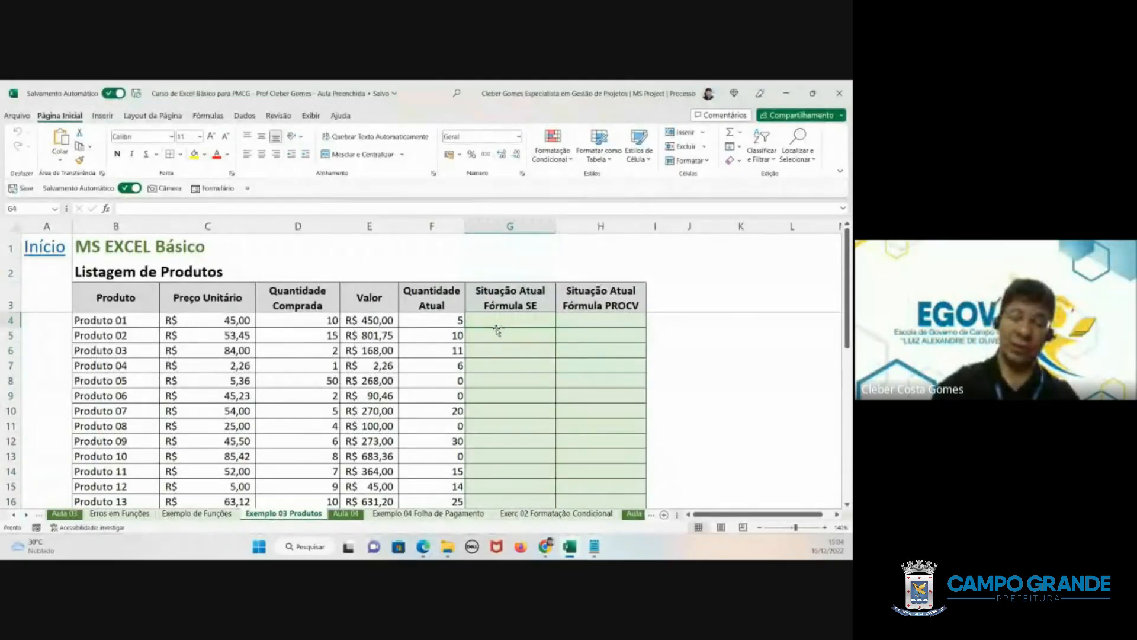
pyautogui.write('=')
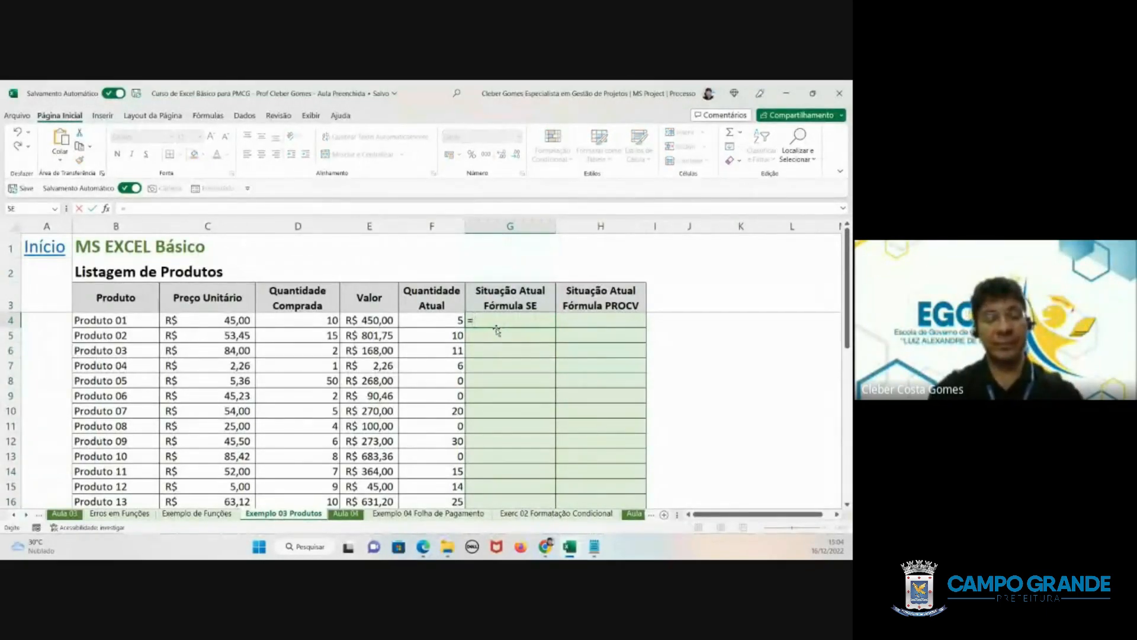
pyautogui.press('Escape')
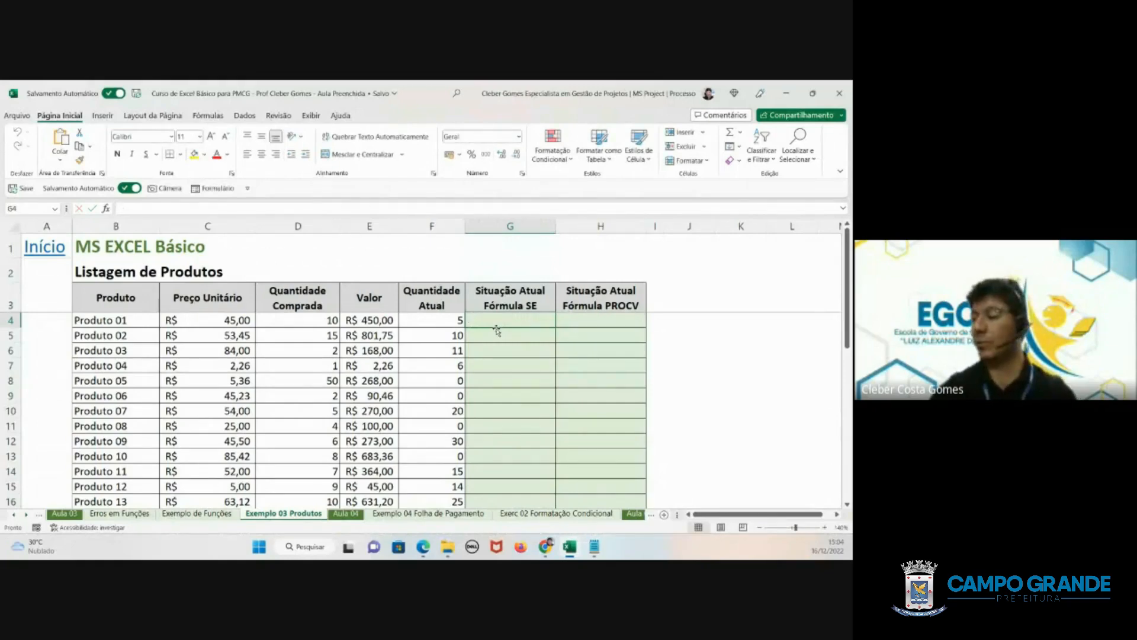
# - Start an SE formula in G4 that tests whether F4 equals 0 and returns "Sem Estoque" when true
pyautogui.click(825, 527)
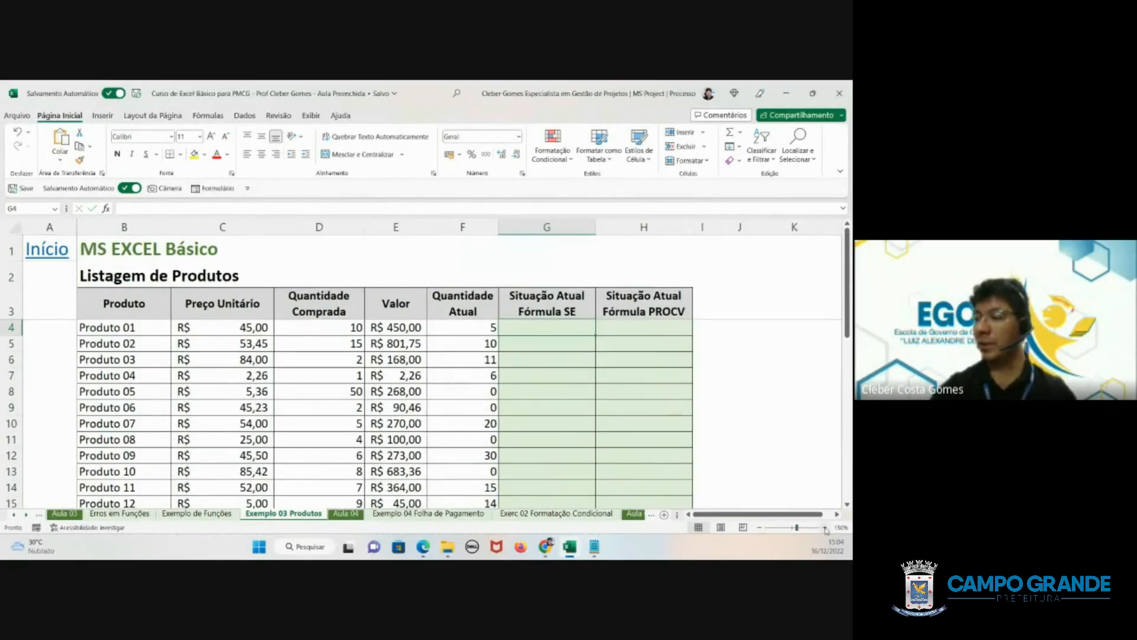
pyautogui.click(825, 528)
pyautogui.click(825, 528)
pyautogui.click(825, 528)
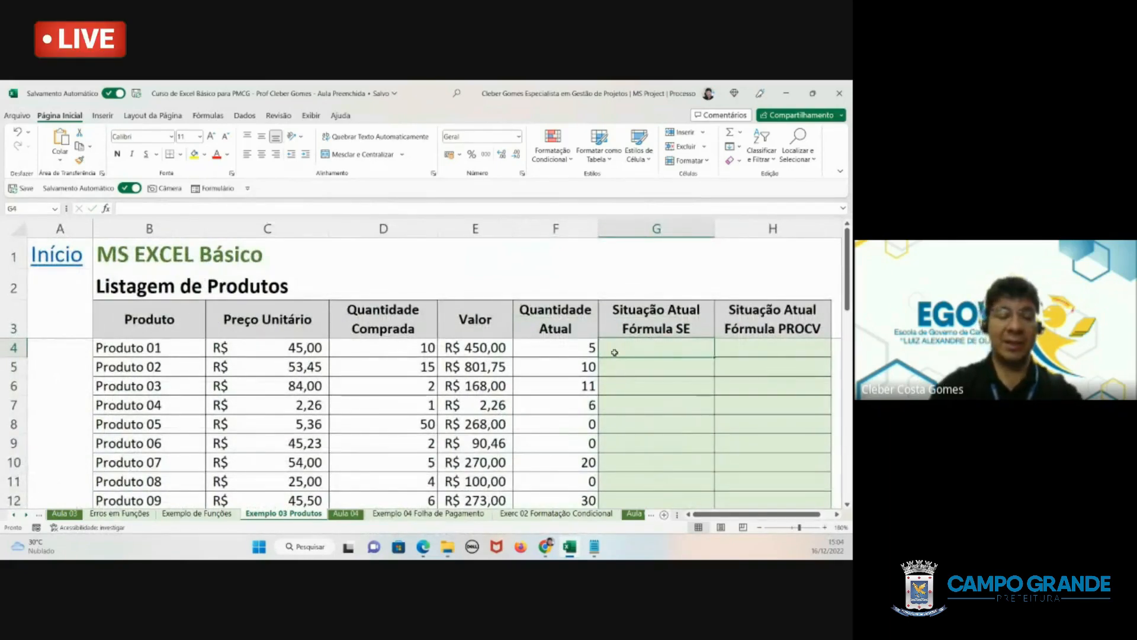
pyautogui.write('=se')
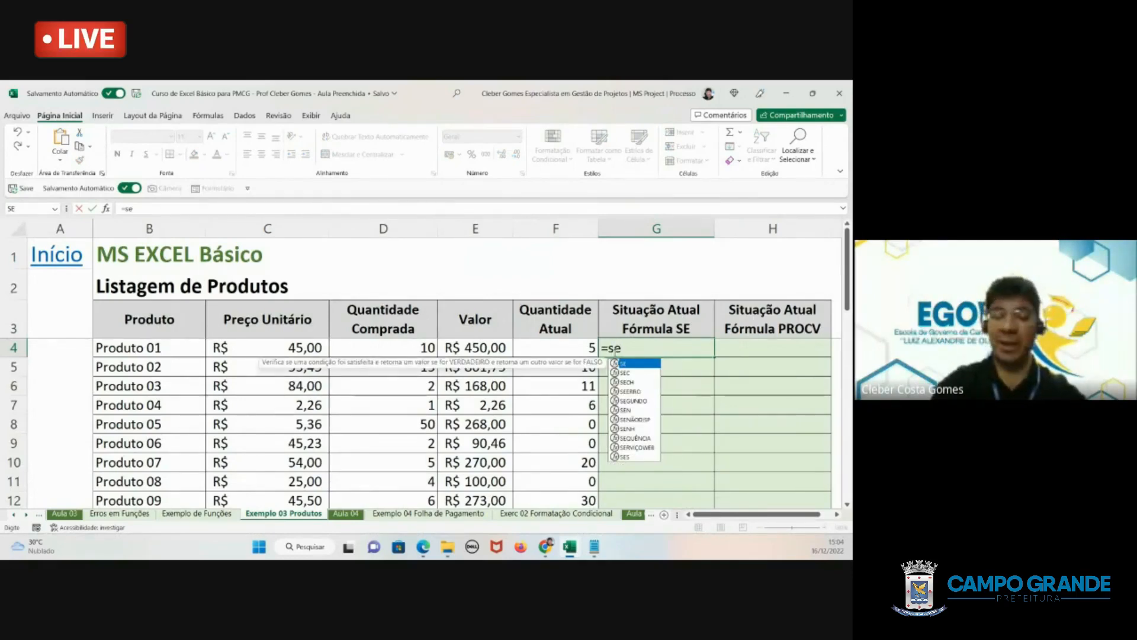
pyautogui.write('(')
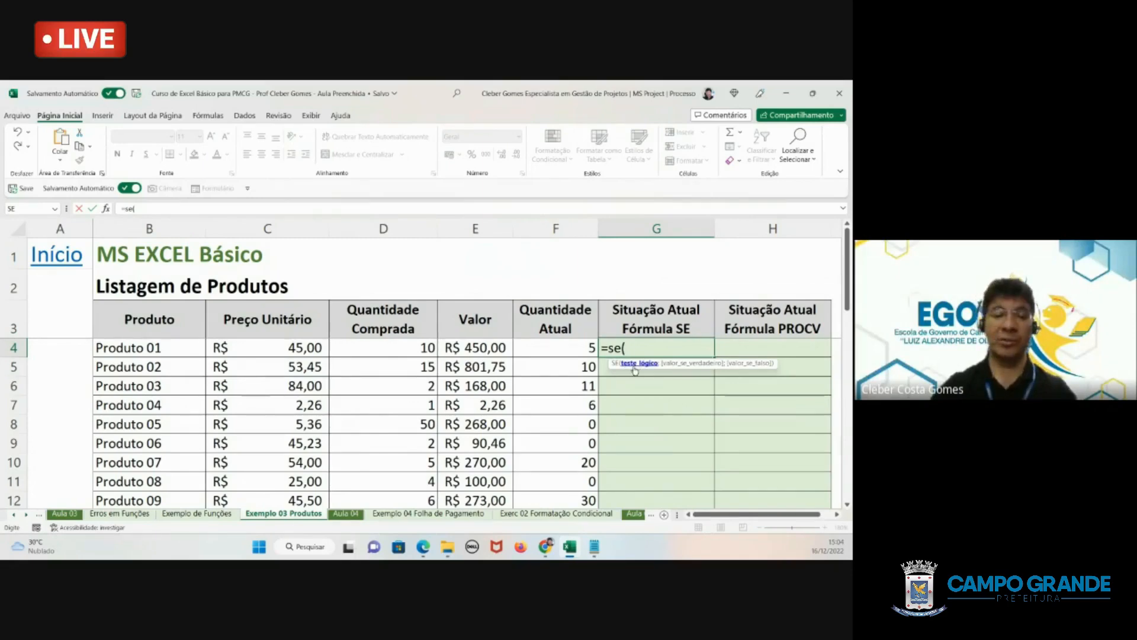
pyautogui.click(554, 347)
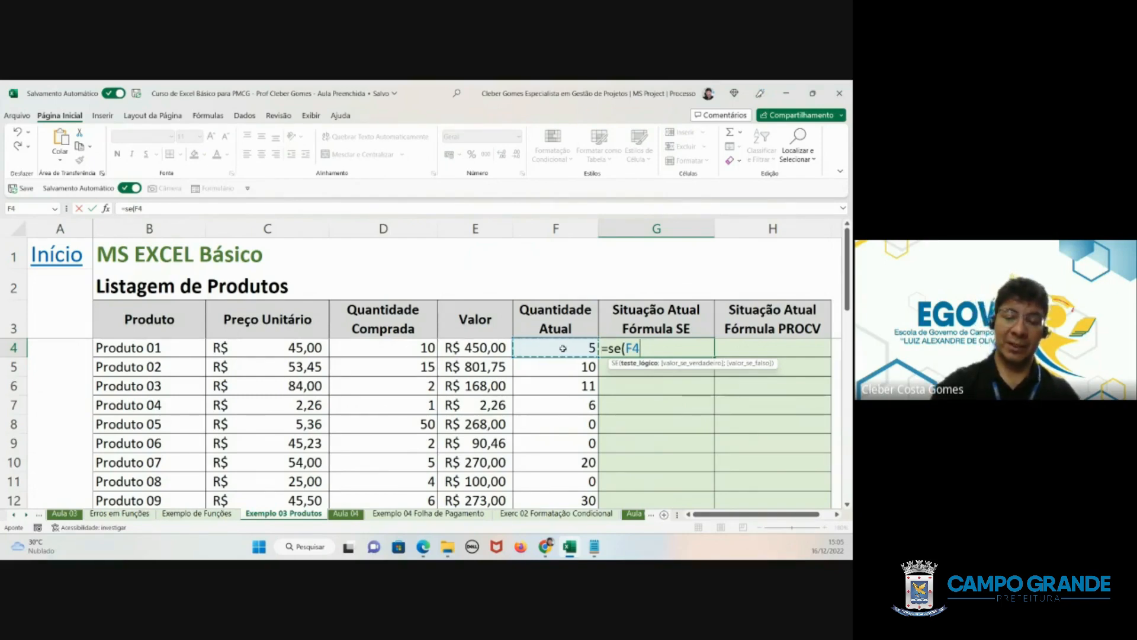
pyautogui.write('=')
pyautogui.scroll(-1, 563, 348)
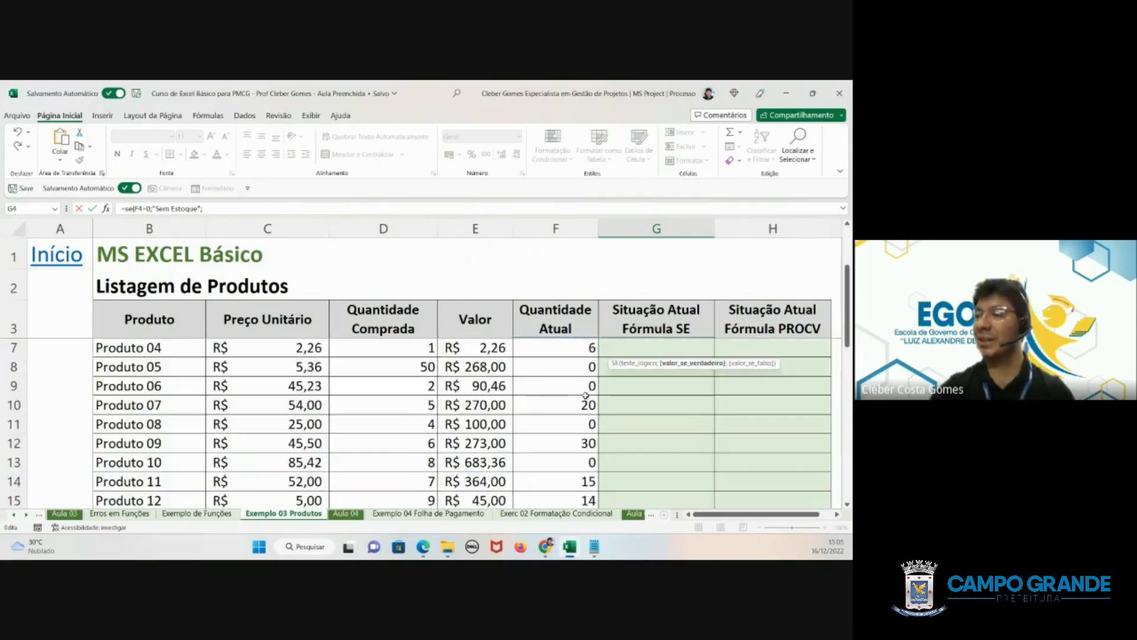
pyautogui.write('0;"Sem Estoque";')
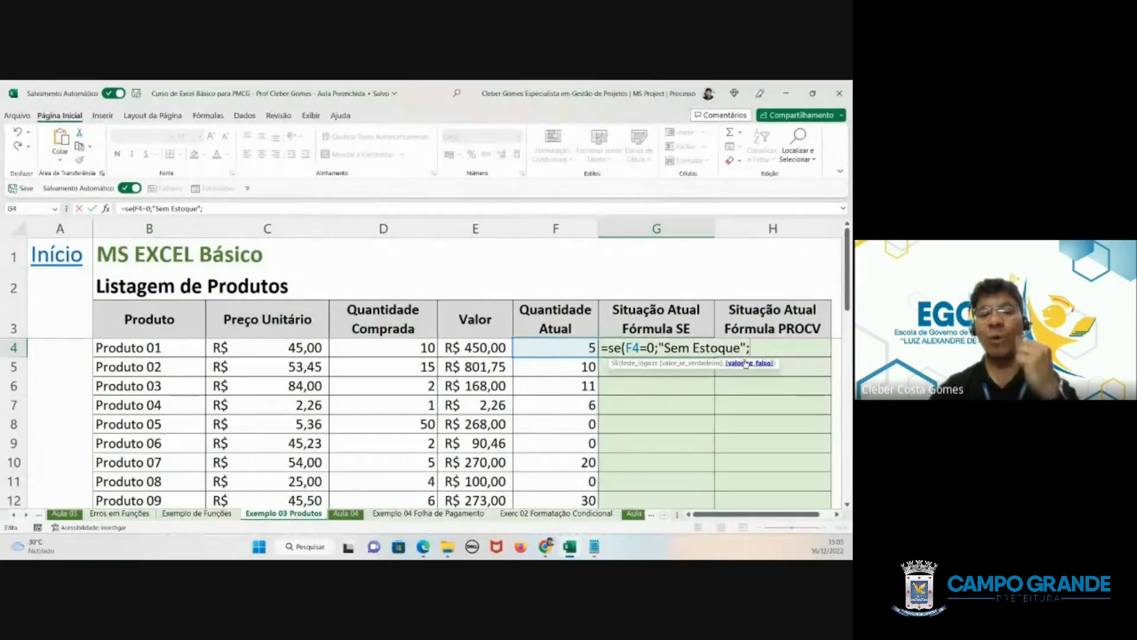
# - Nest a second SE as the value-if-false argument, testing whether F4 is less than 10
pyautogui.write('se')
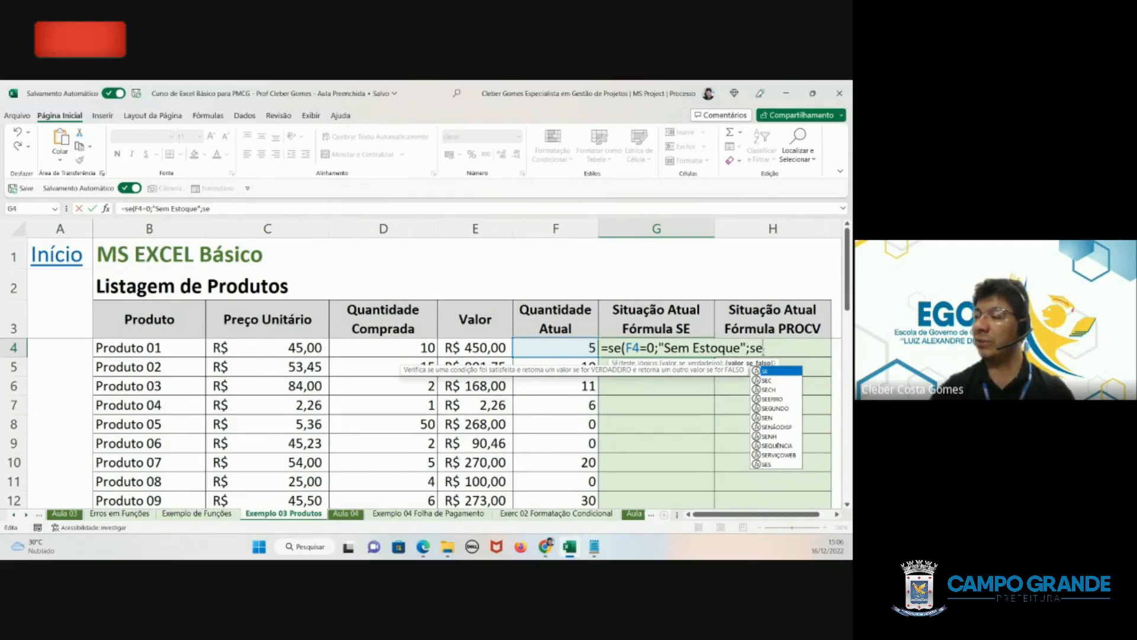
pyautogui.write('(')
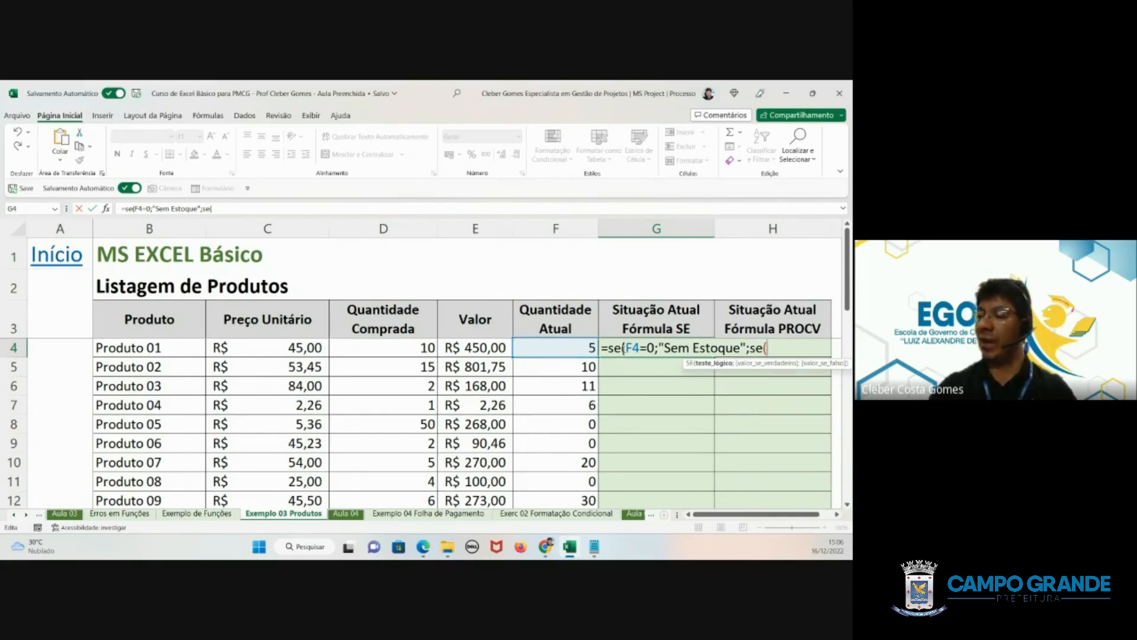
pyautogui.click(550, 348)
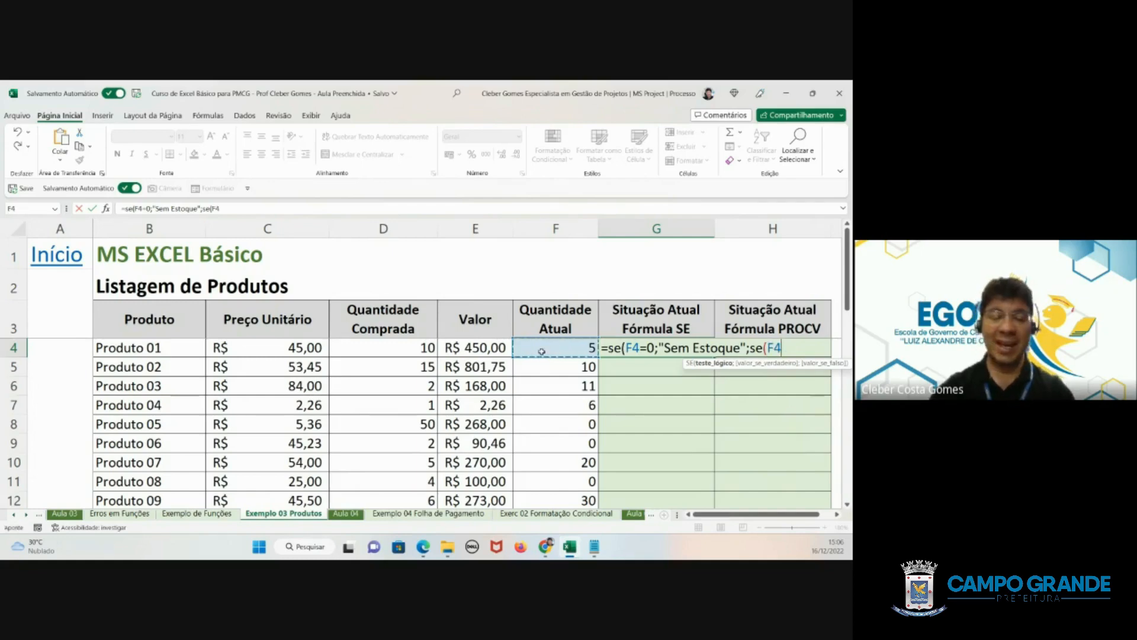
pyautogui.write('<10')
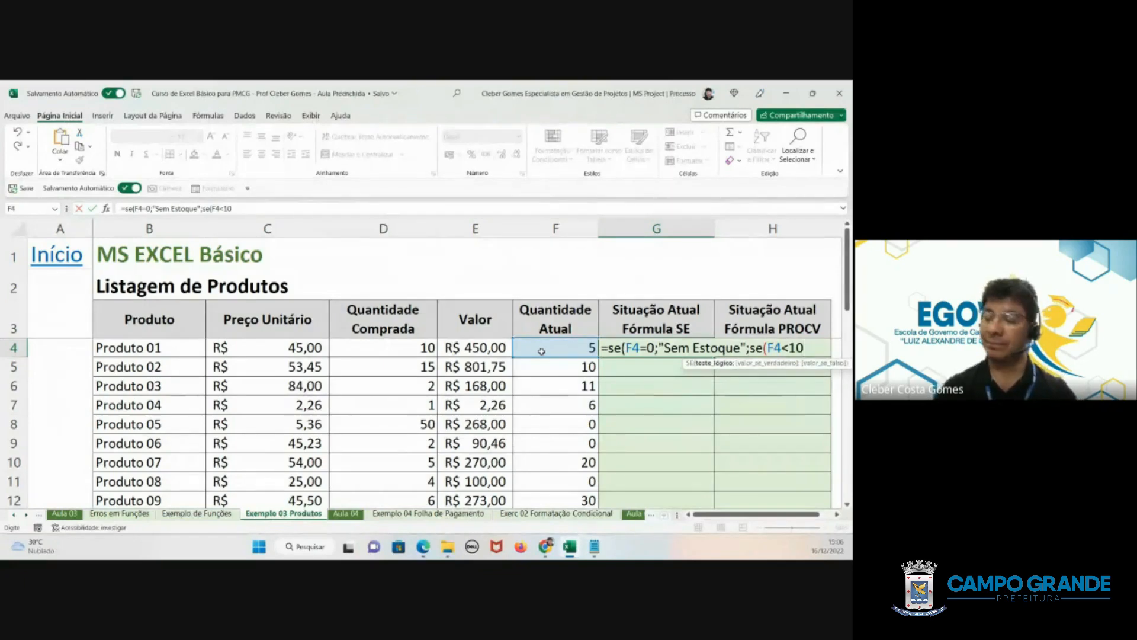
pyautogui.scroll(-4, 341, 461)
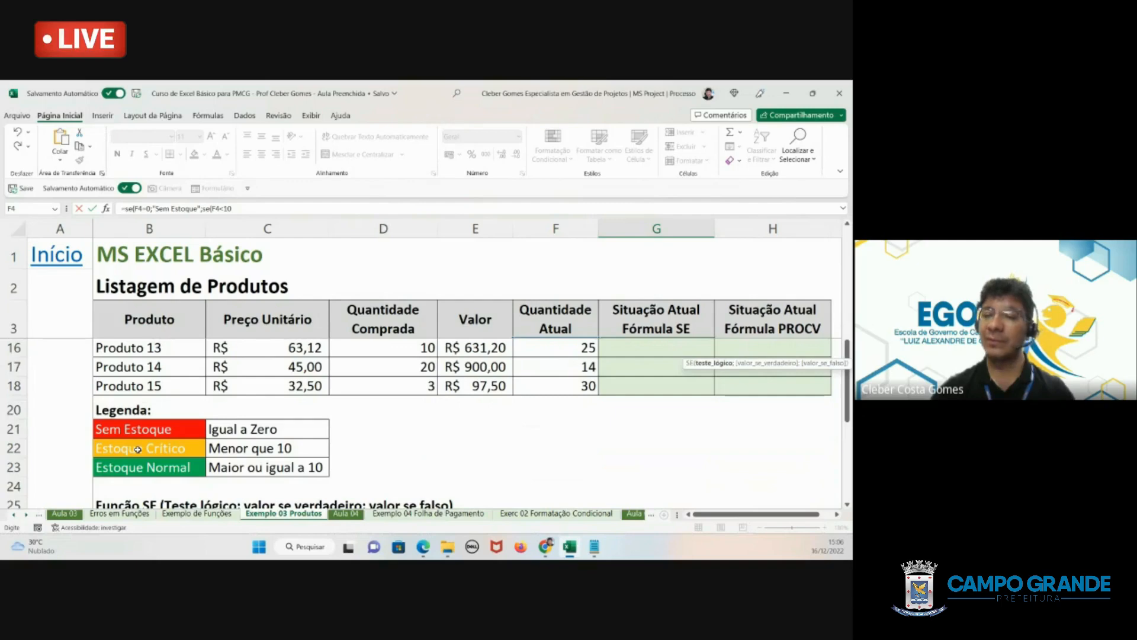
pyautogui.scroll(1, 481, 391)
pyautogui.scroll(4, 481, 391)
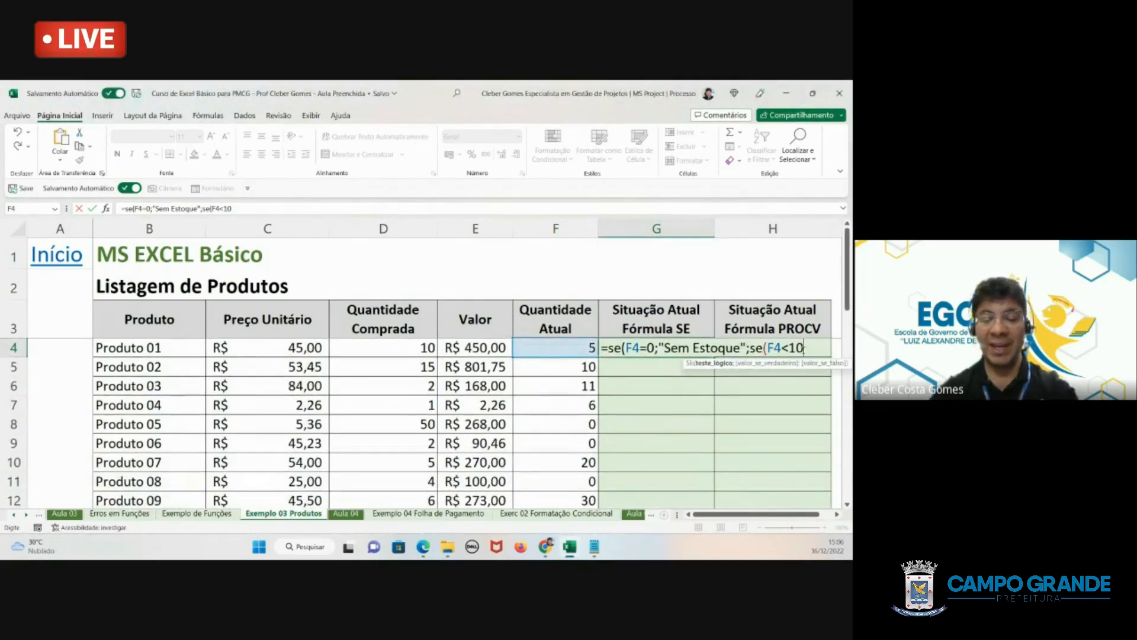
# - Reference the Estoque Crítico legend cell B22 as the nested SE's value if true
pyautogui.write(';')
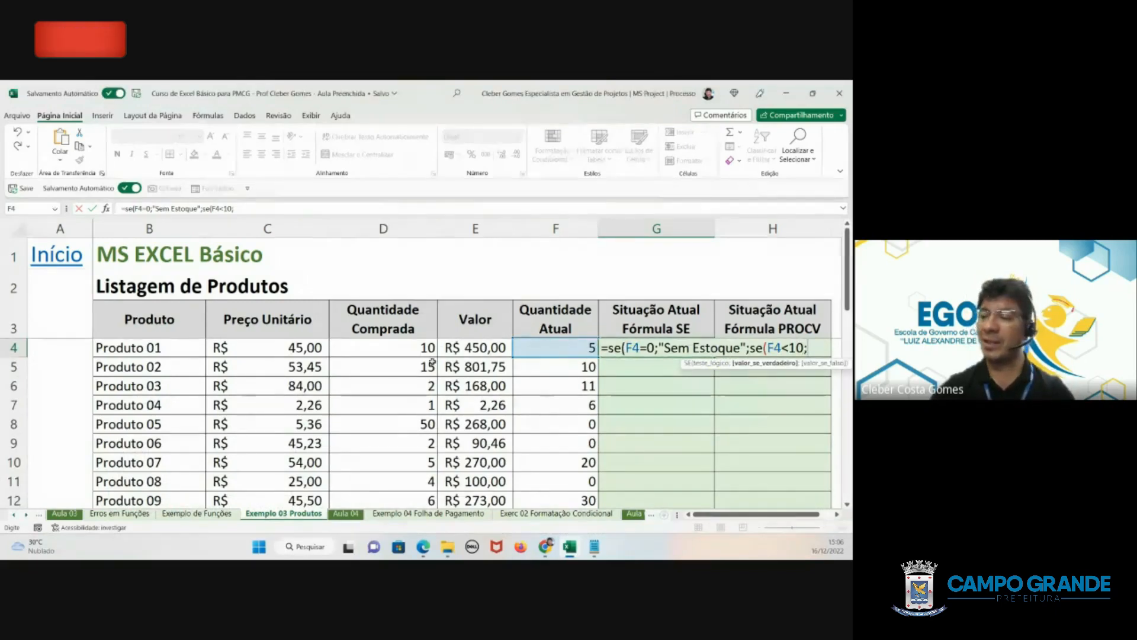
pyautogui.scroll(-2, 432, 363)
pyautogui.scroll(-2, 432, 364)
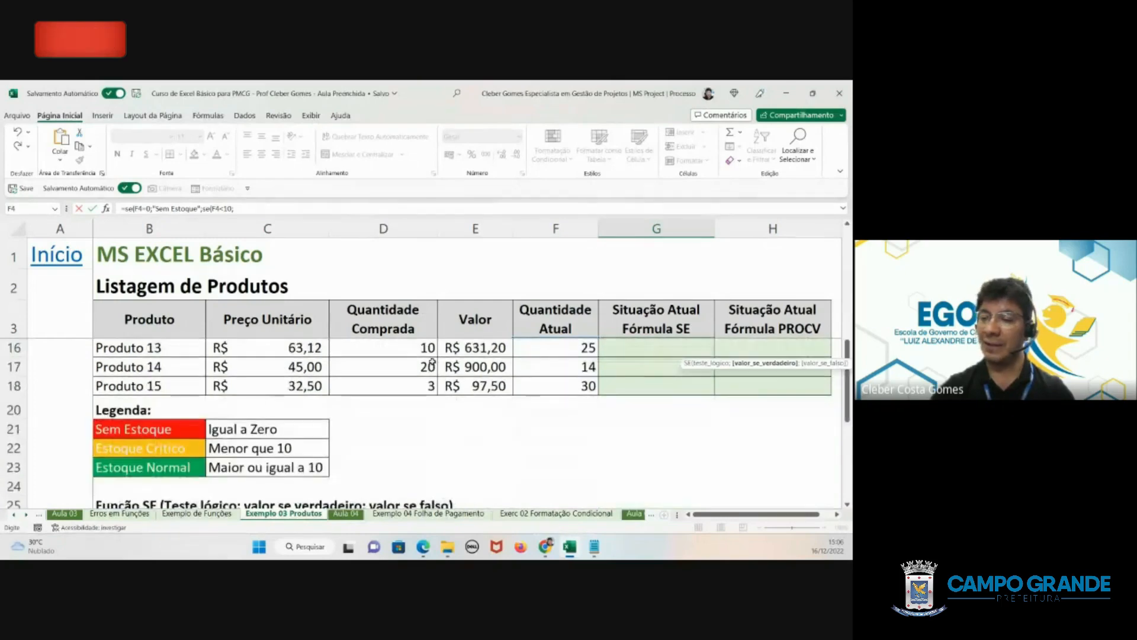
pyautogui.click(121, 451)
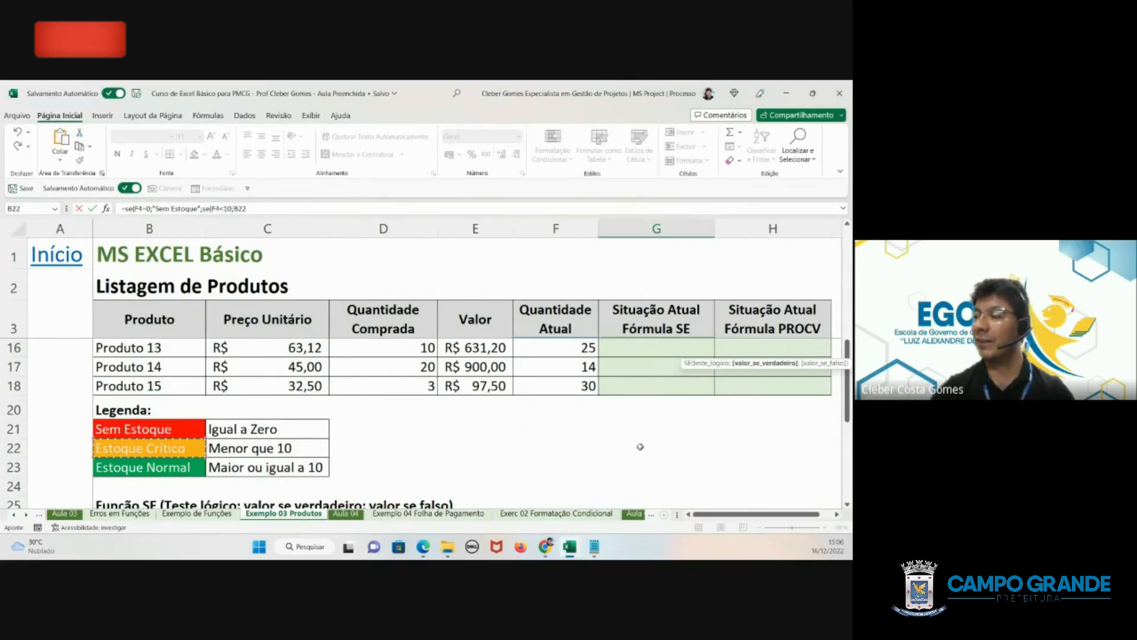
pyautogui.scroll(4, 640, 446)
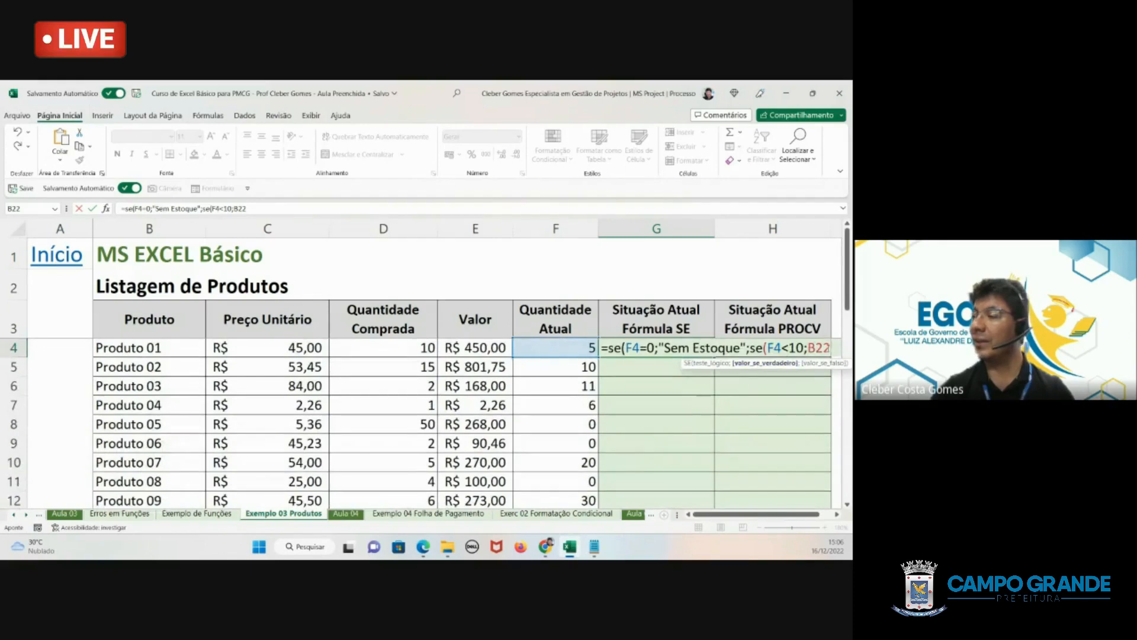
pyautogui.click(830, 348)
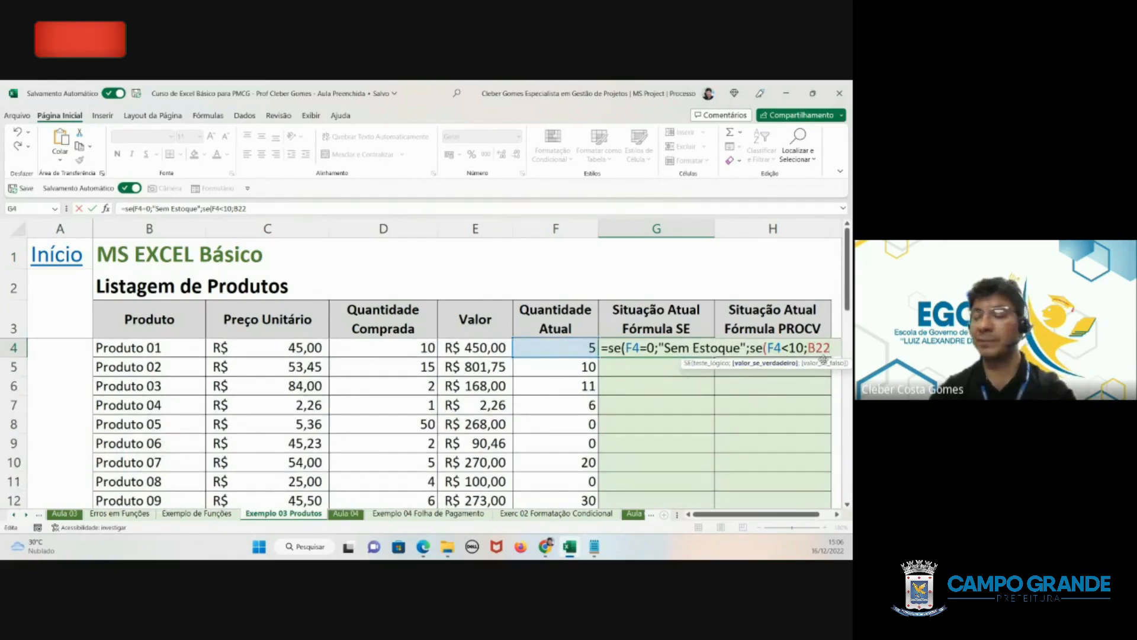
pyautogui.write(';')
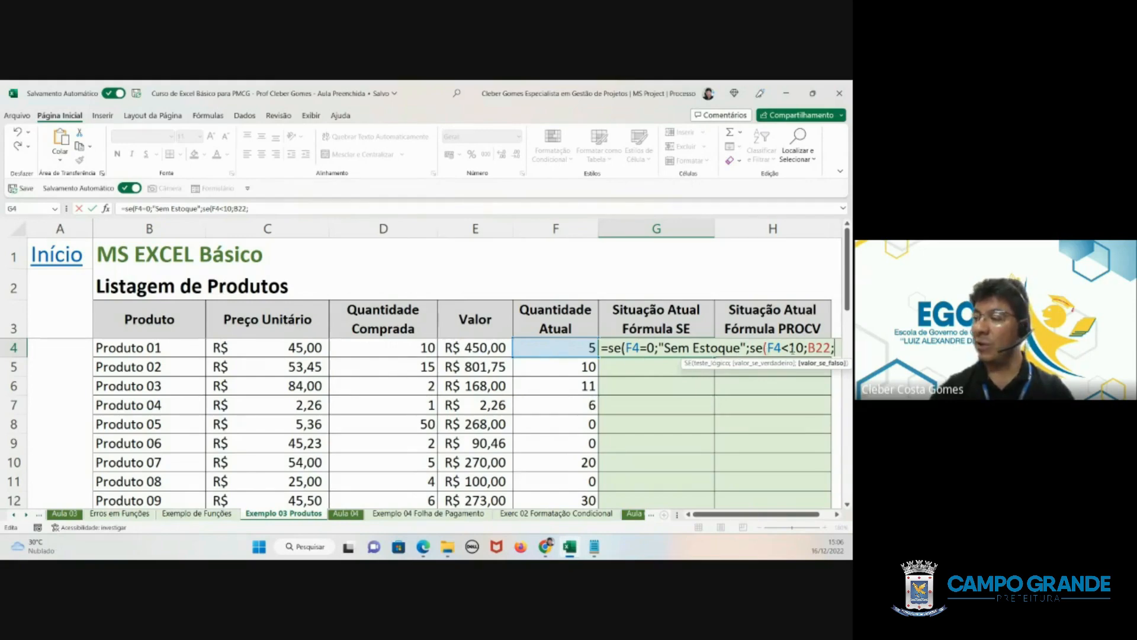
# - Reference the Estoque Normal legend cell B23 as the nested SE's value if false and enter the formula, accepting the proposed correction
pyautogui.scroll(-5, 253, 379)
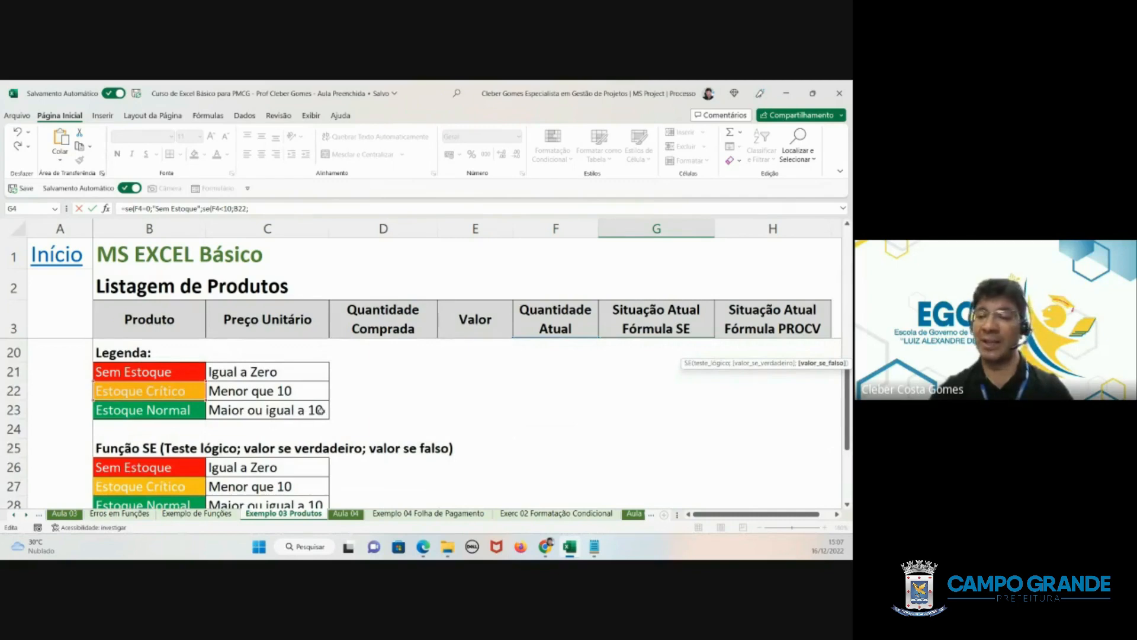
pyautogui.click(166, 410)
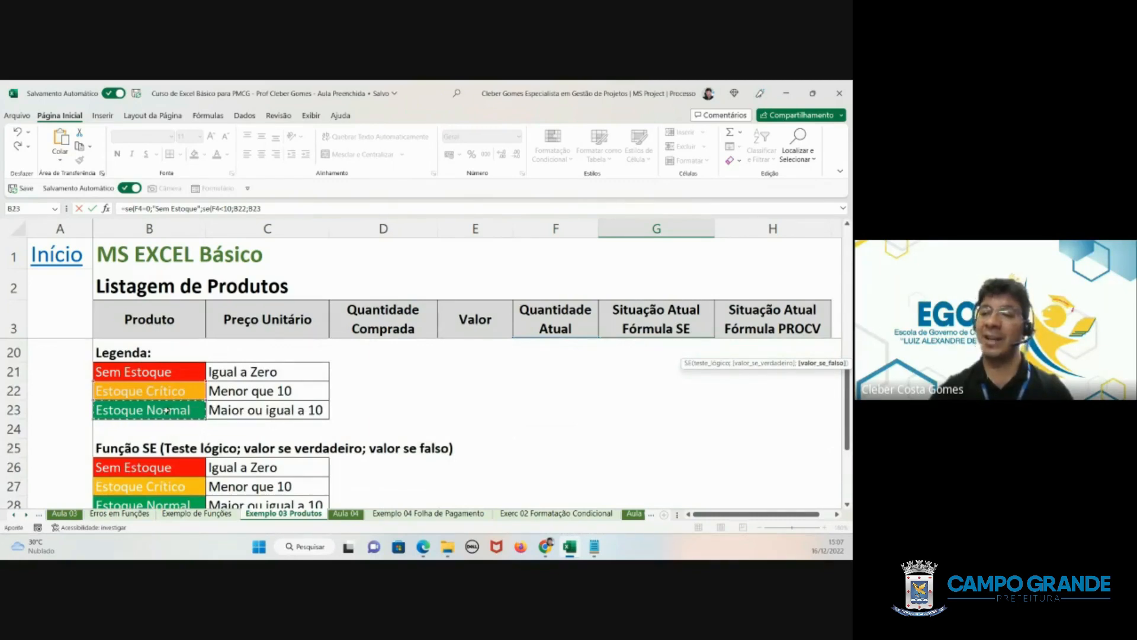
pyautogui.click(268, 208)
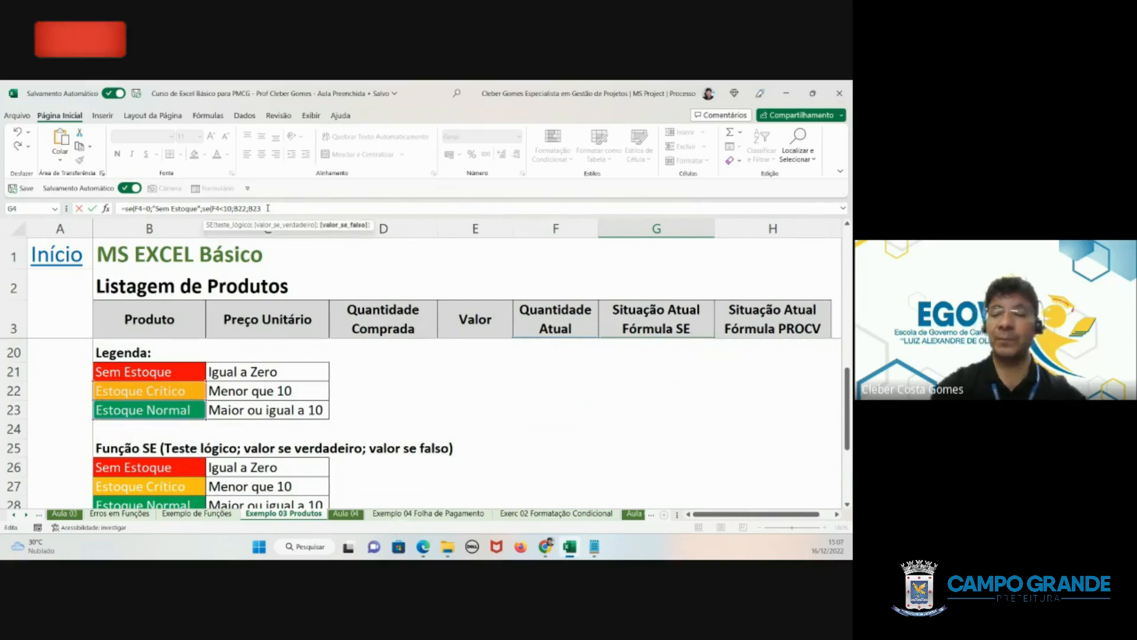
pyautogui.write(')')
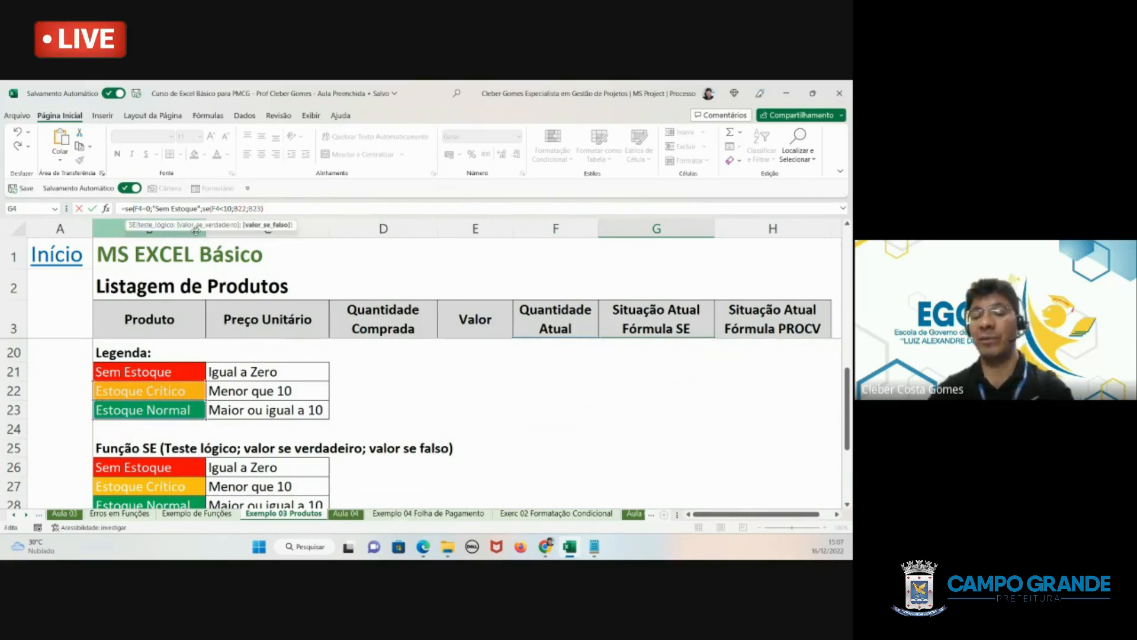
pyautogui.press('Return')
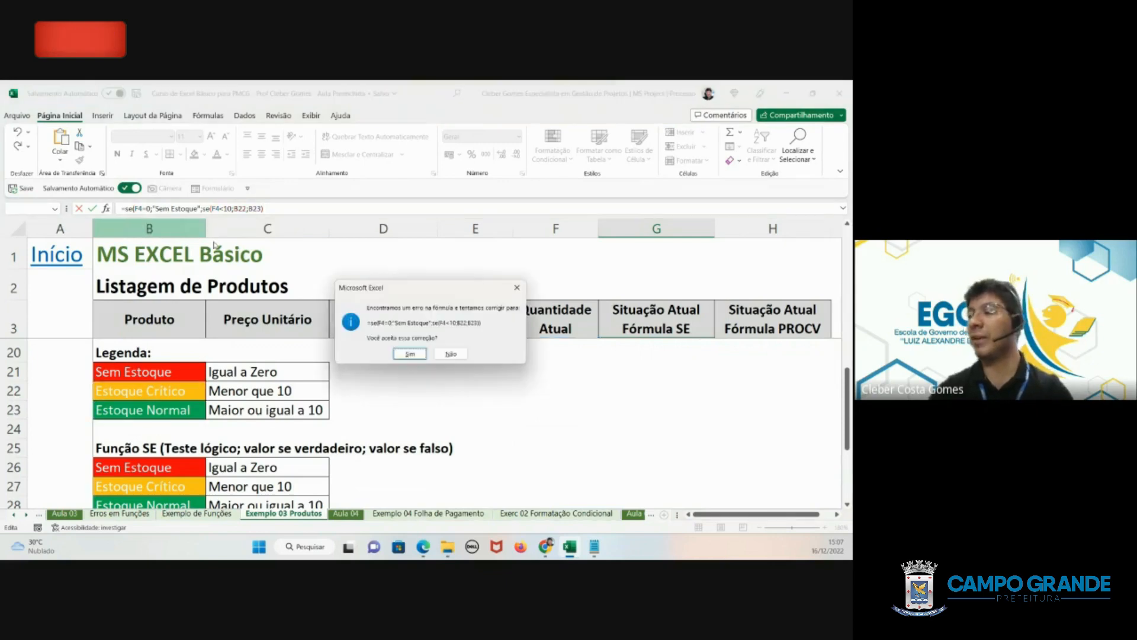
pyautogui.click(405, 354)
pyautogui.scroll(1, 456, 349)
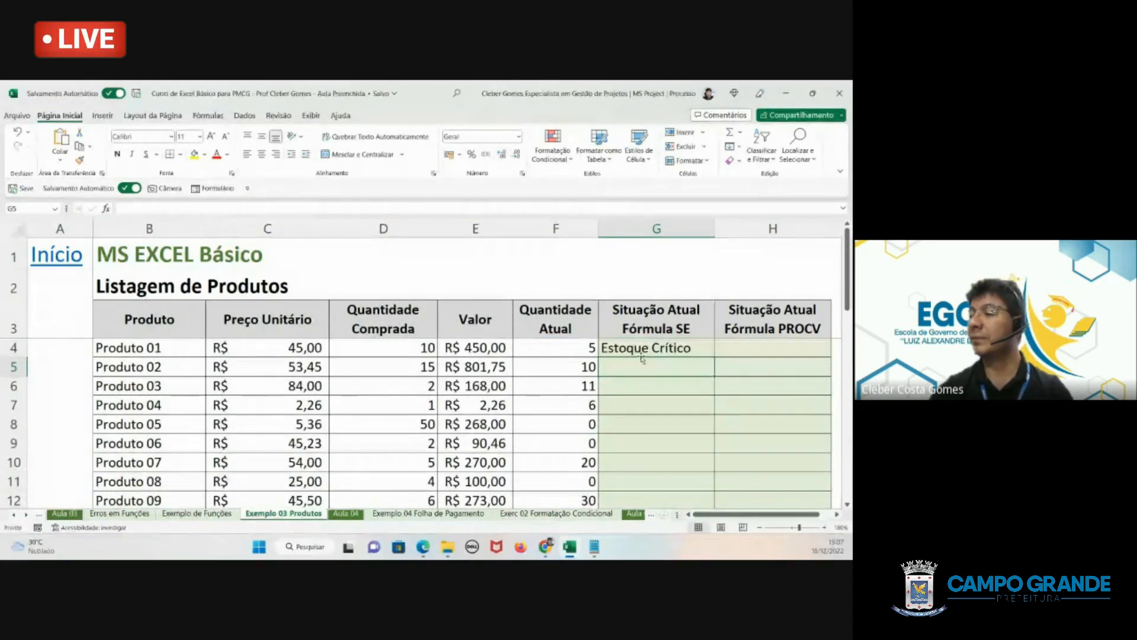
# - Test the G4 formula by setting Produto 01's current quantity in F4 first to 0 and finally to 11
pyautogui.click(708, 341)
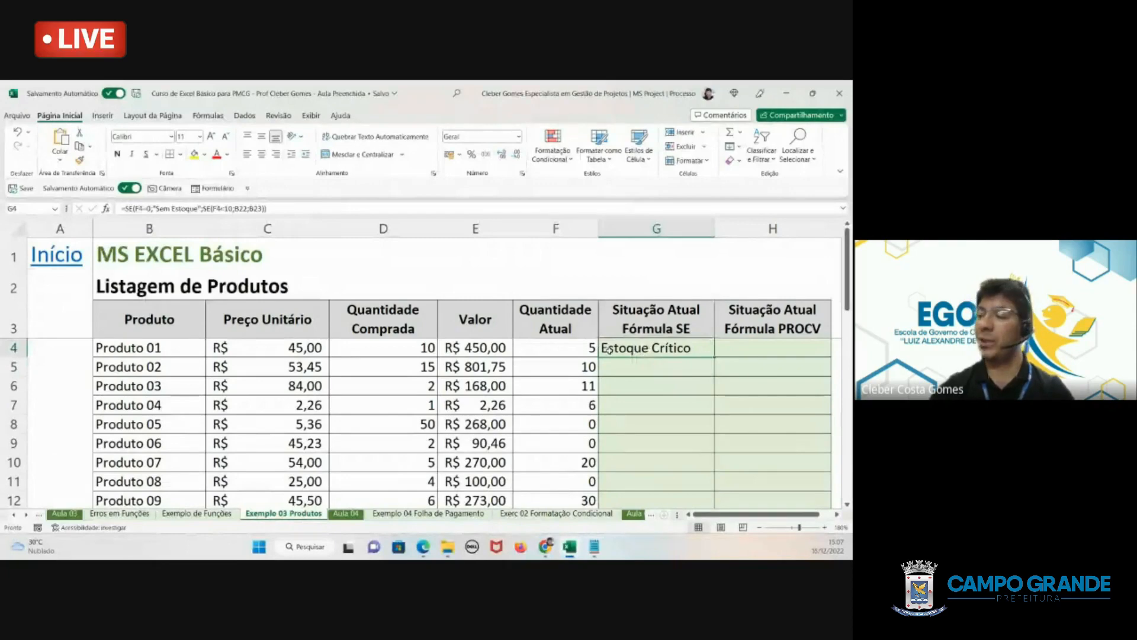
pyautogui.click(578, 349)
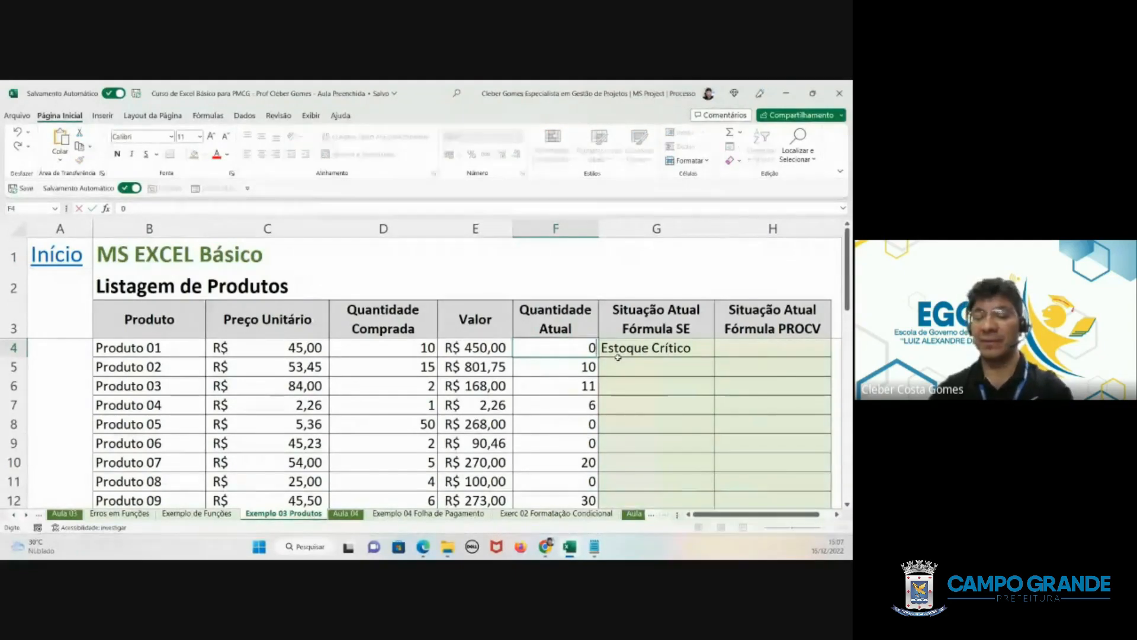
pyautogui.write('0')
pyautogui.press('Return')
pyautogui.click(583, 348)
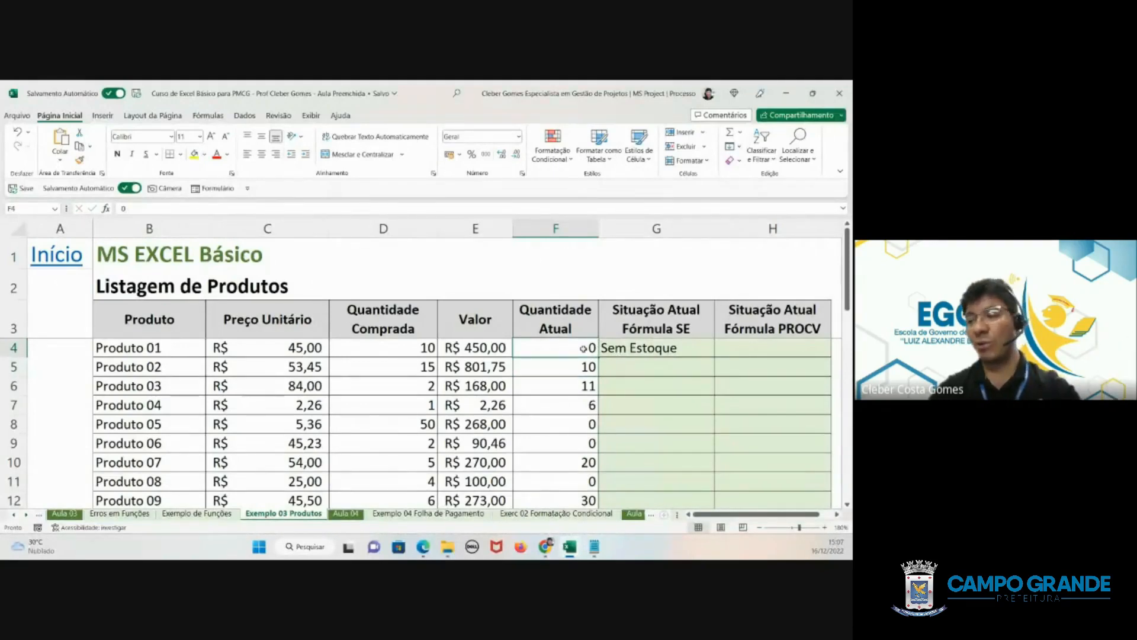
pyautogui.write('11')
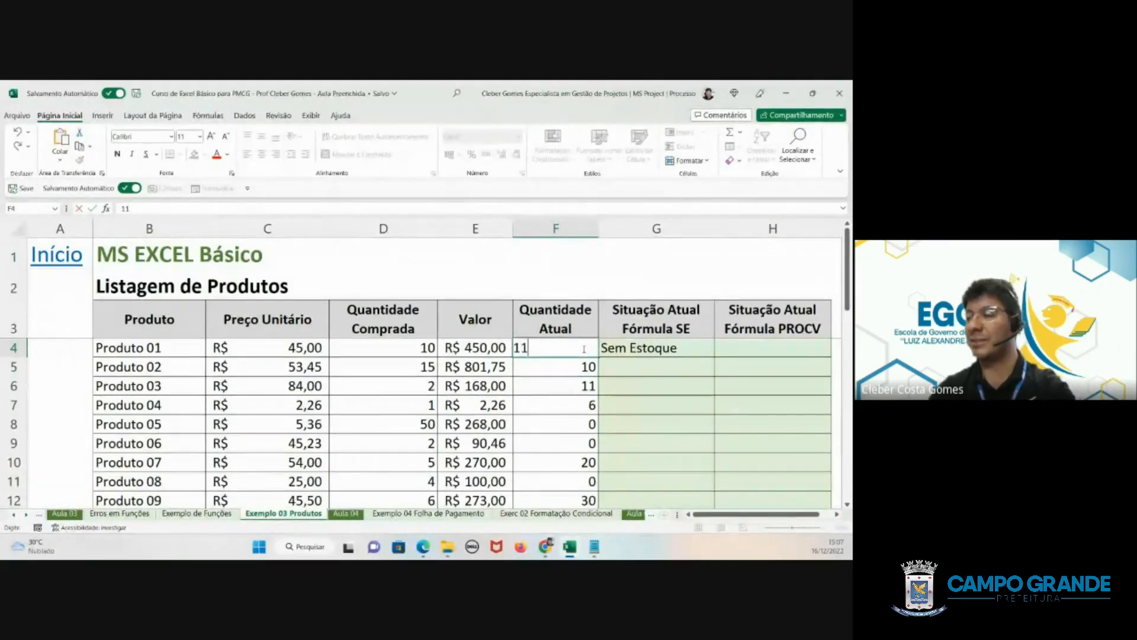
pyautogui.press('Return')
# - Replace the "Sem Estoque" text in the G4 formula with a reference to legend cell B21
pyautogui.click(644, 348)
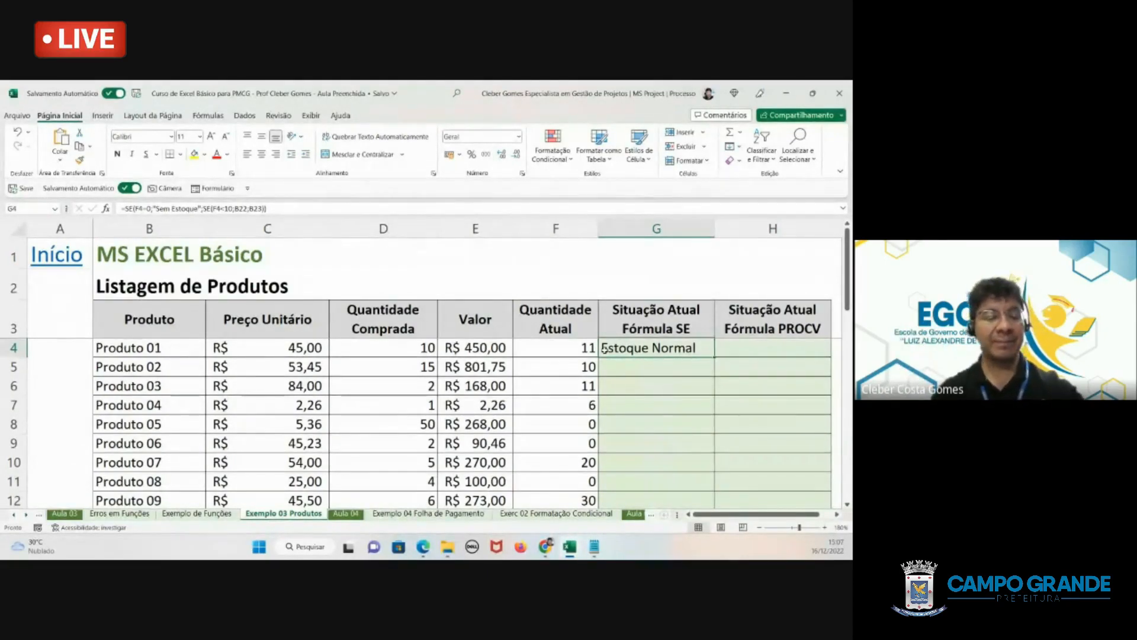
pyautogui.press('F2')
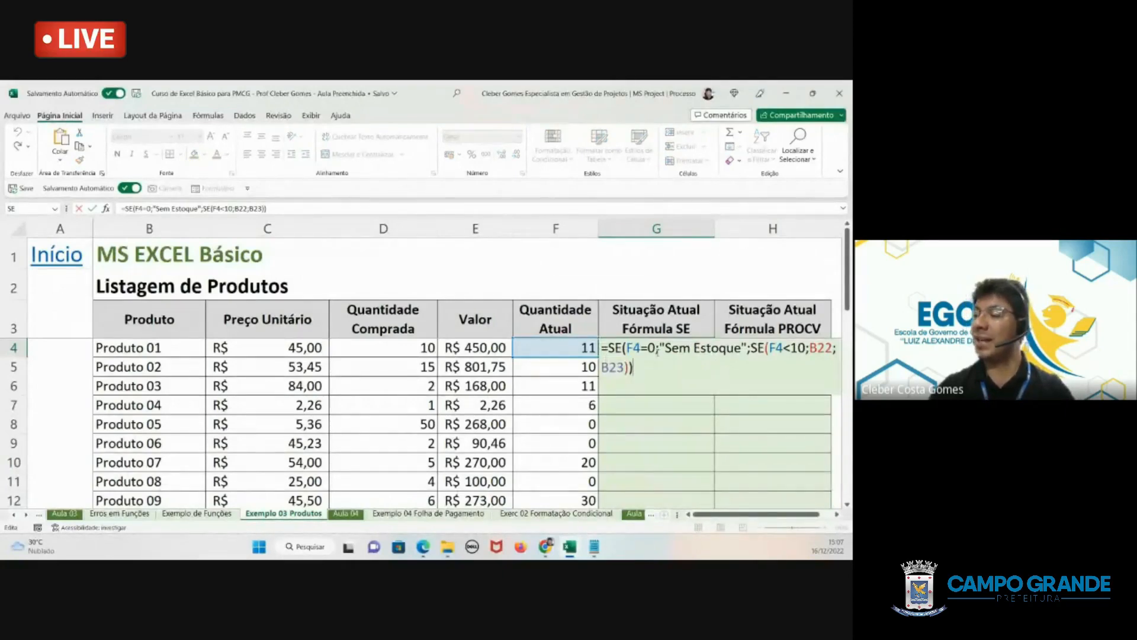
pyautogui.moveTo(660, 348); pyautogui.dragTo(743, 344)
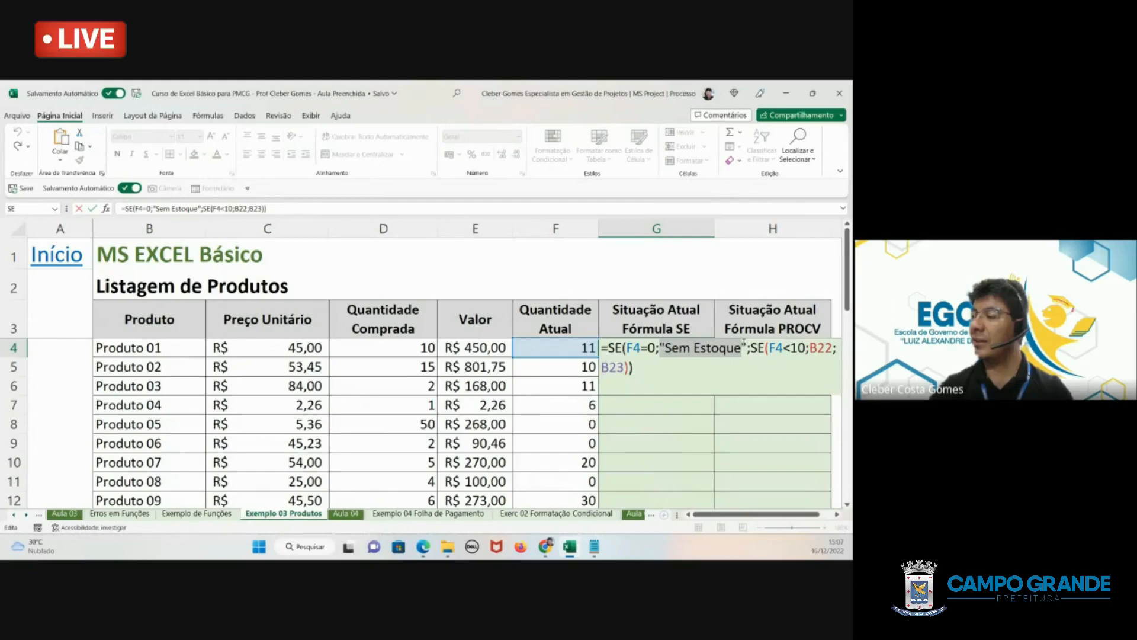
pyautogui.scroll(-4, 427, 385)
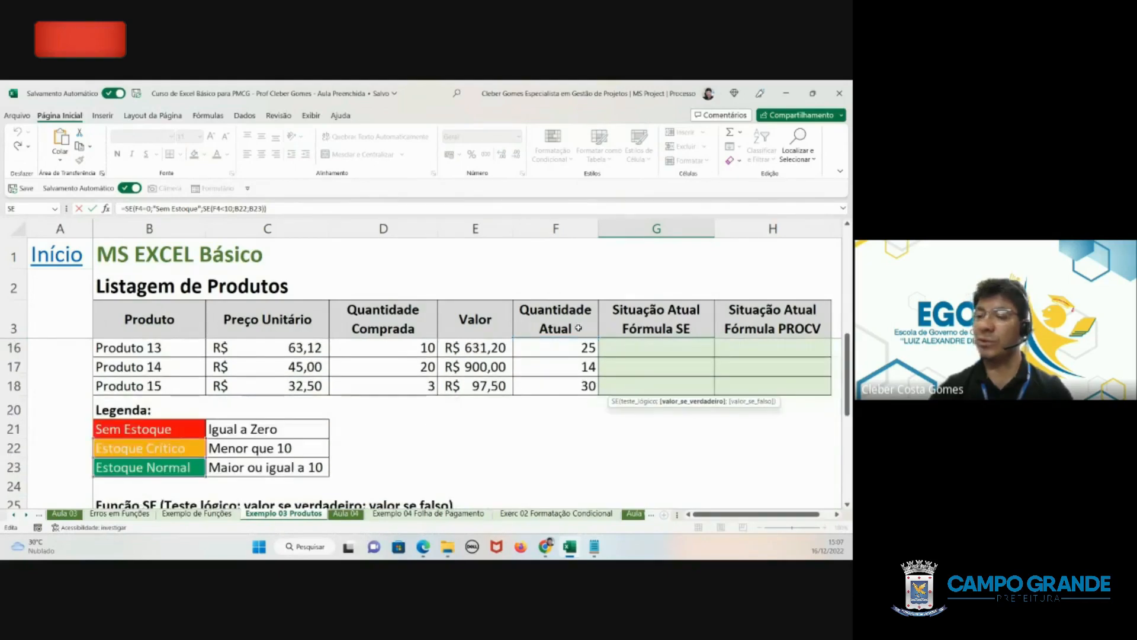
pyautogui.click(138, 429)
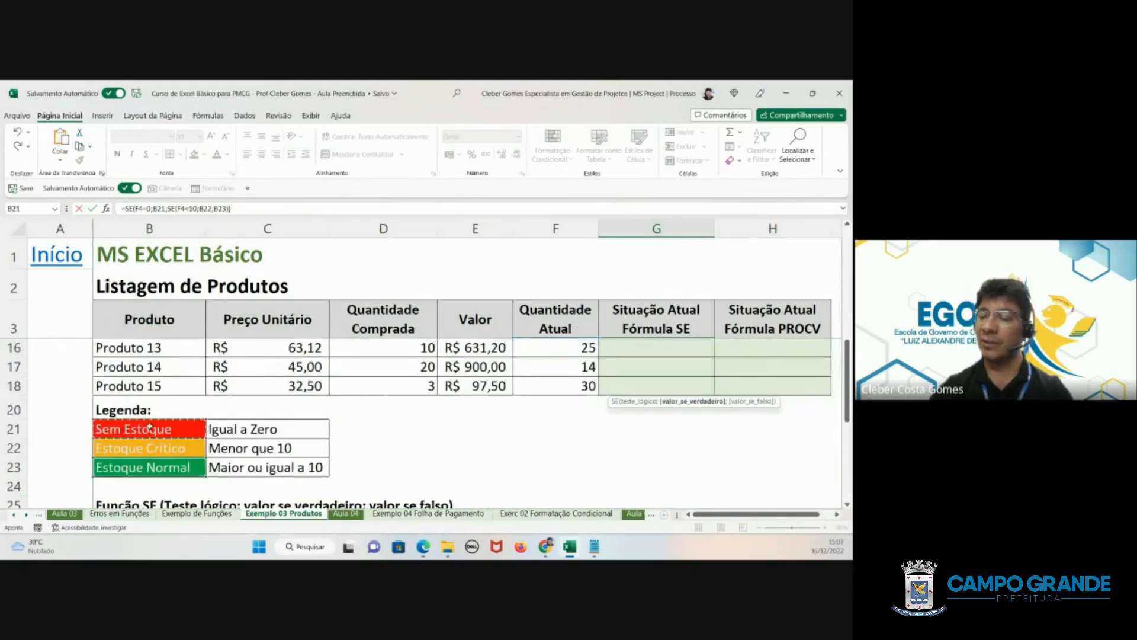
pyautogui.scroll(4, 714, 370)
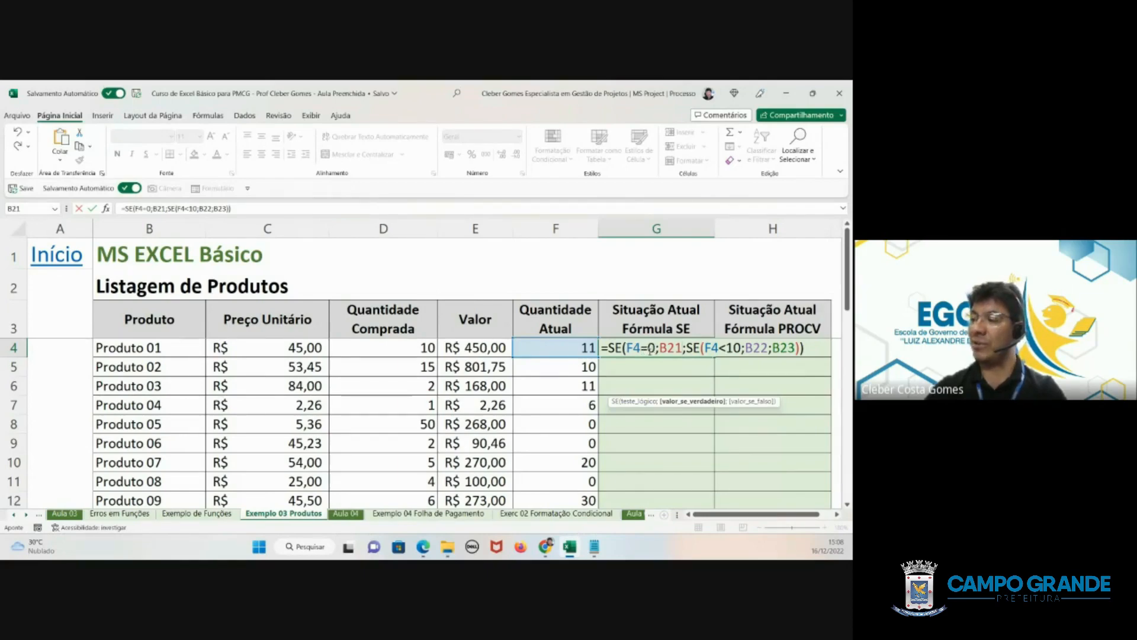
# - Check the G4 formula's conditions and cell references against the stock legend, and enter the formula
pyautogui.scroll(-4, 376, 383)
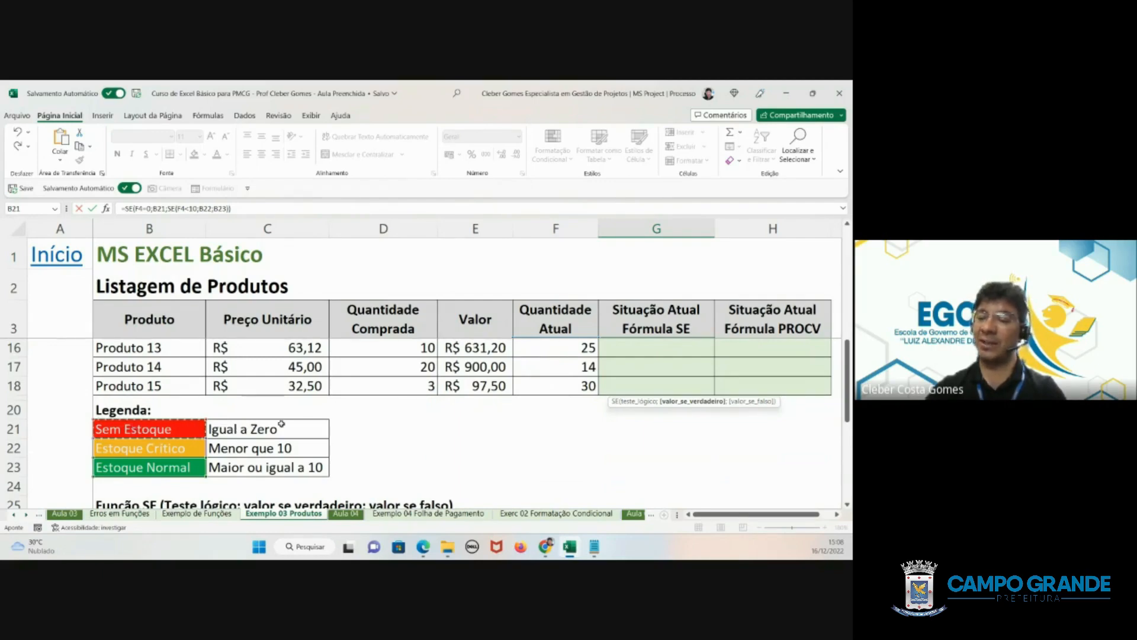
pyautogui.scroll(4, 650, 369)
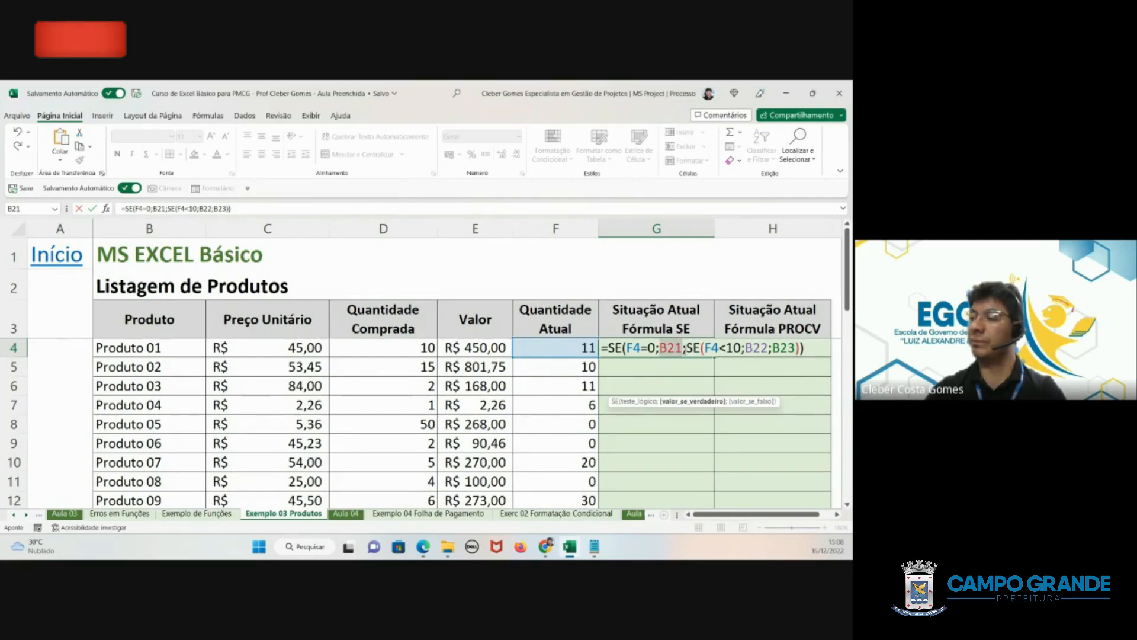
pyautogui.click(687, 354)
pyautogui.scroll(-4, 210, 415)
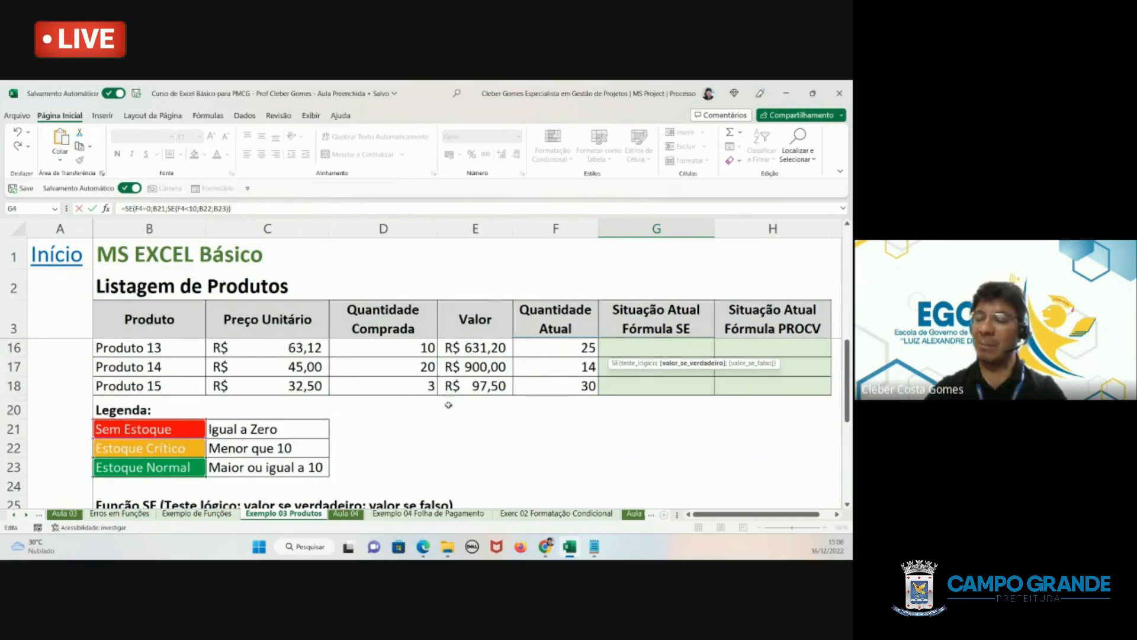
pyautogui.scroll(4, 444, 401)
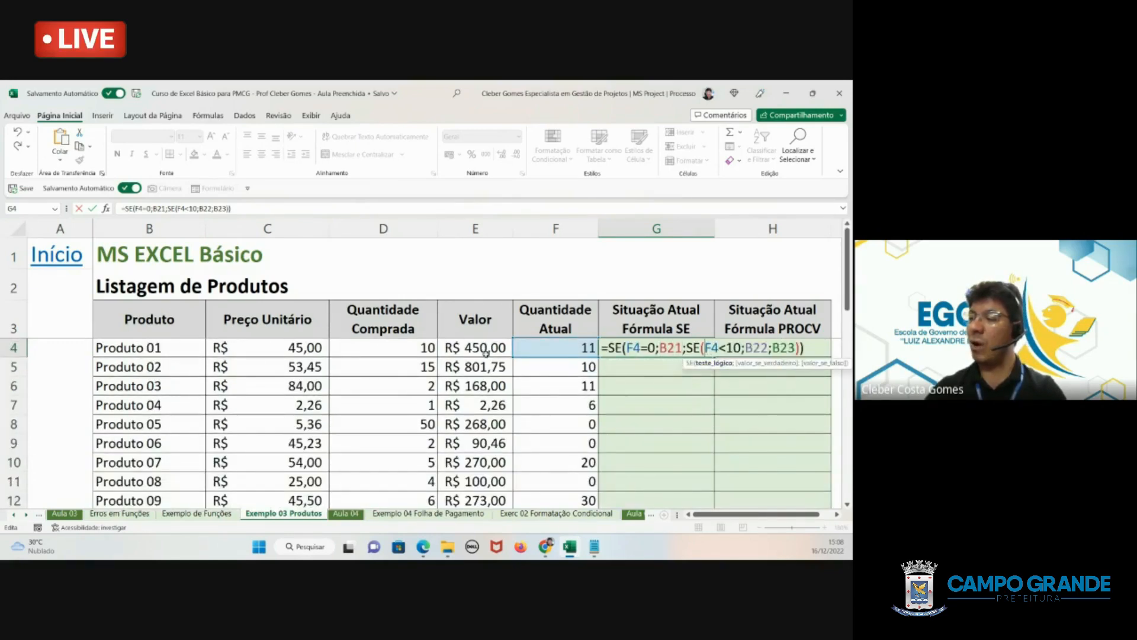
pyautogui.scroll(-4, 357, 362)
pyautogui.scroll(-1, 357, 363)
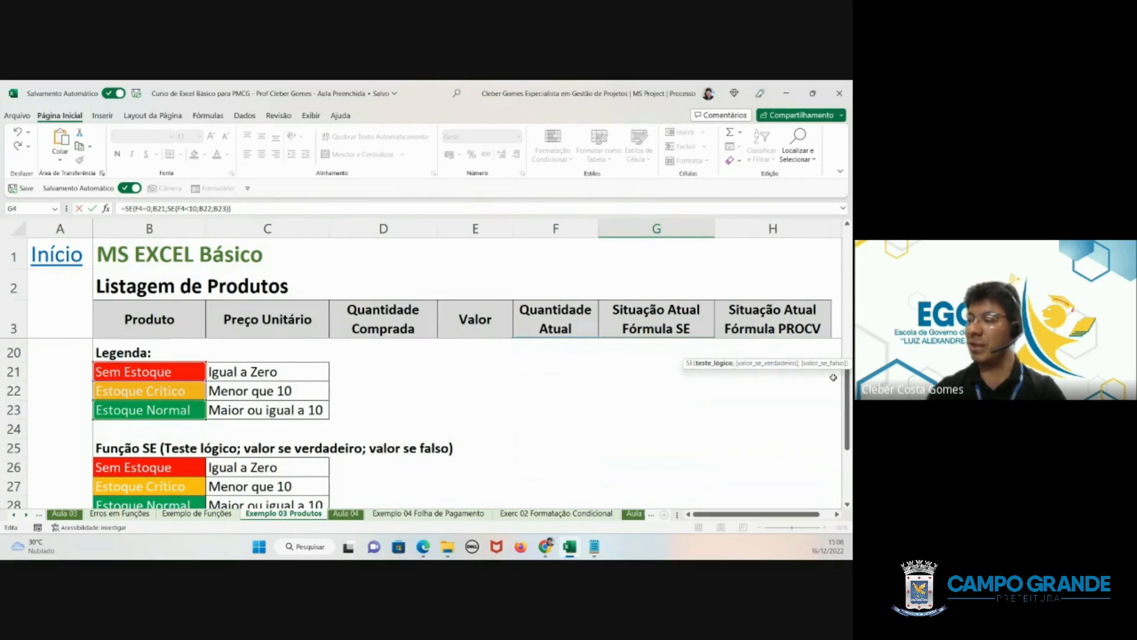
pyautogui.moveTo(847, 407); pyautogui.dragTo(848, 267)
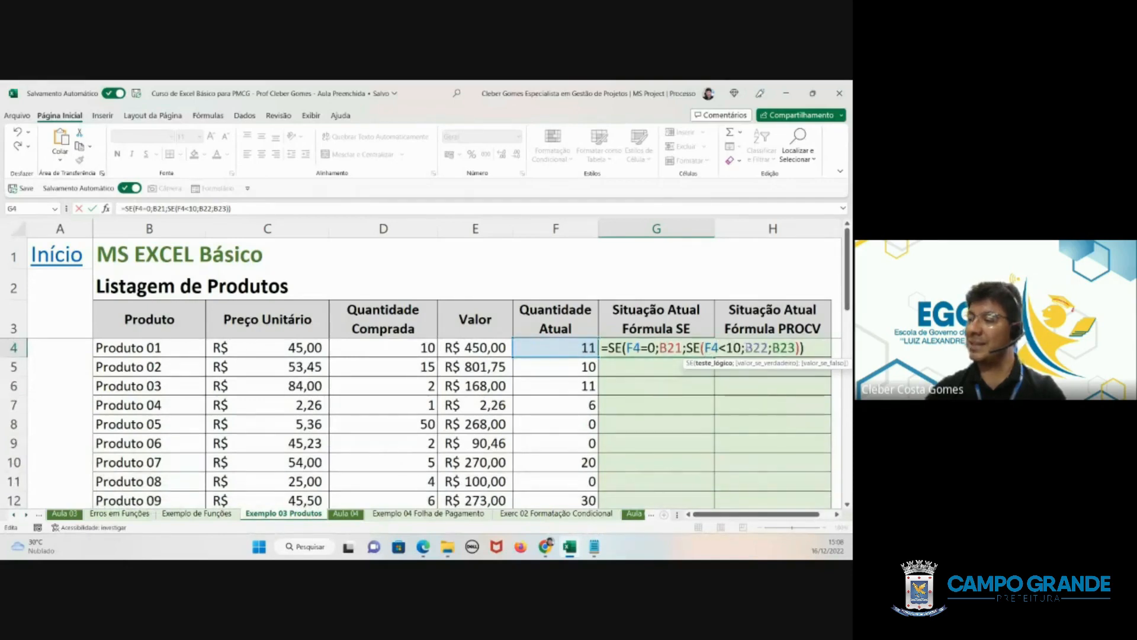
pyautogui.click(760, 348)
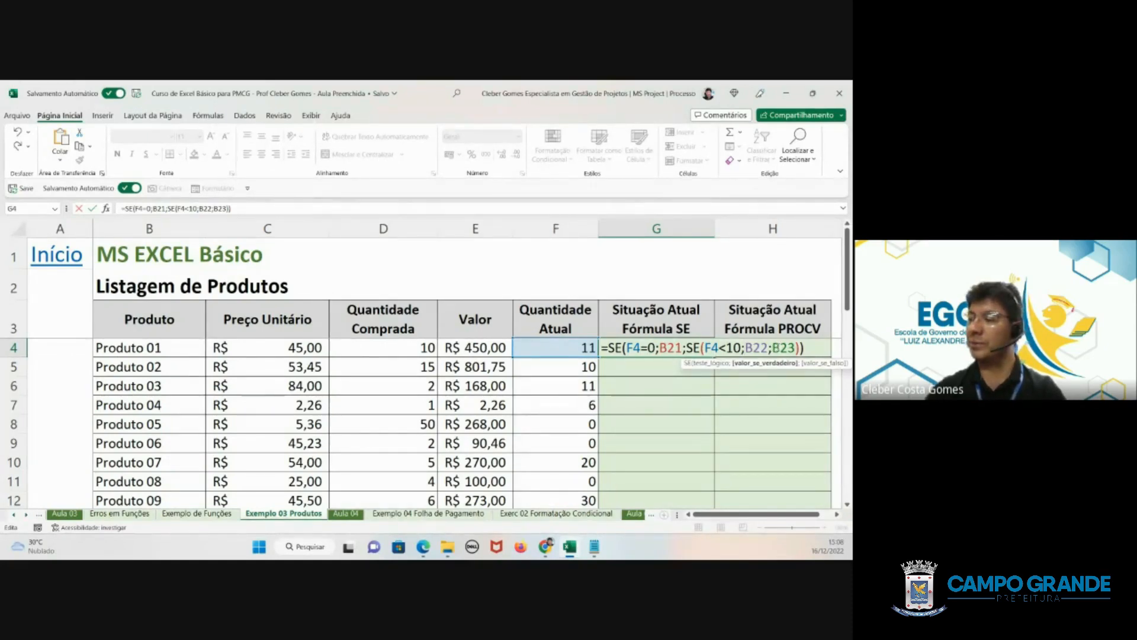
pyautogui.press('Return')
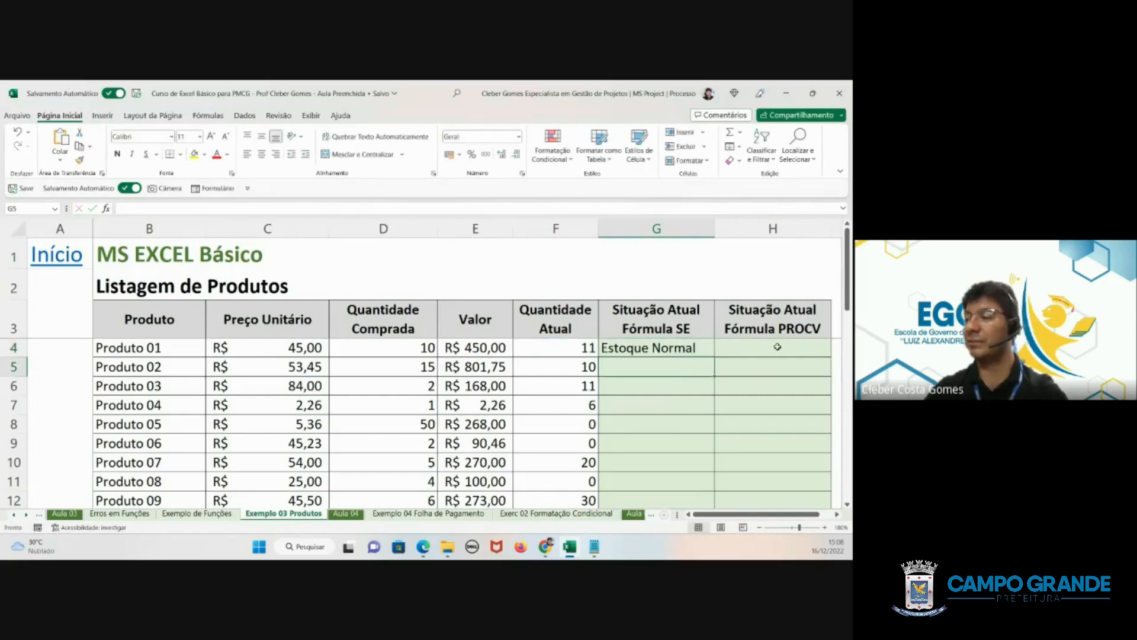
# - Test the G4 formula by setting Produto 01's current quantity in F4 to 9, to 0 and finally to 5
pyautogui.click(679, 351)
pyautogui.click(572, 348)
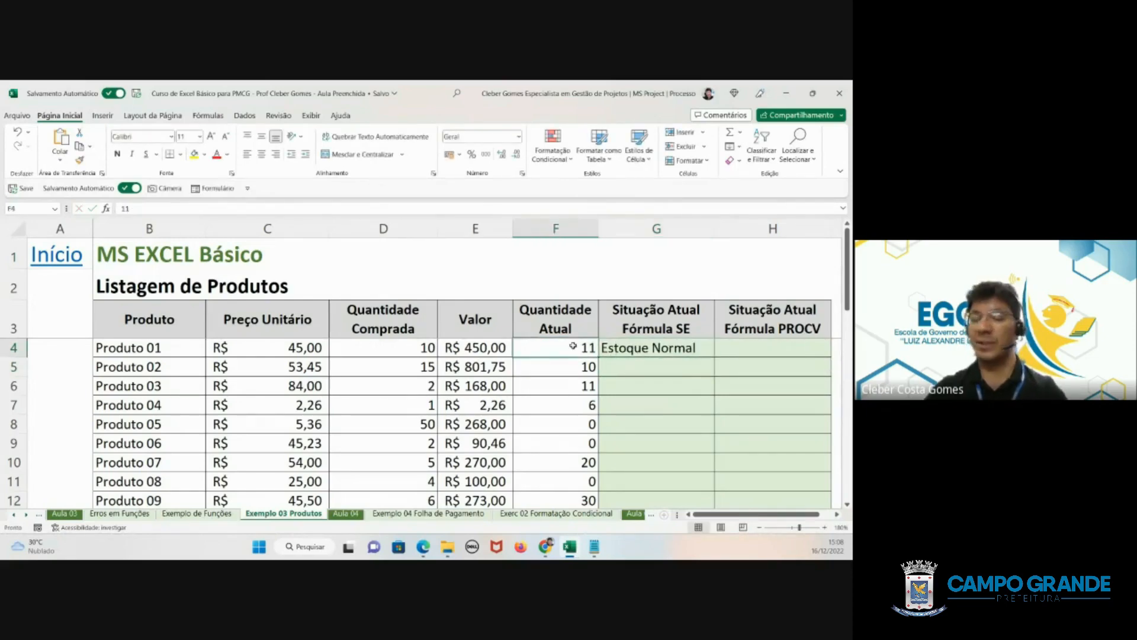
pyautogui.write('9')
pyautogui.press('Return')
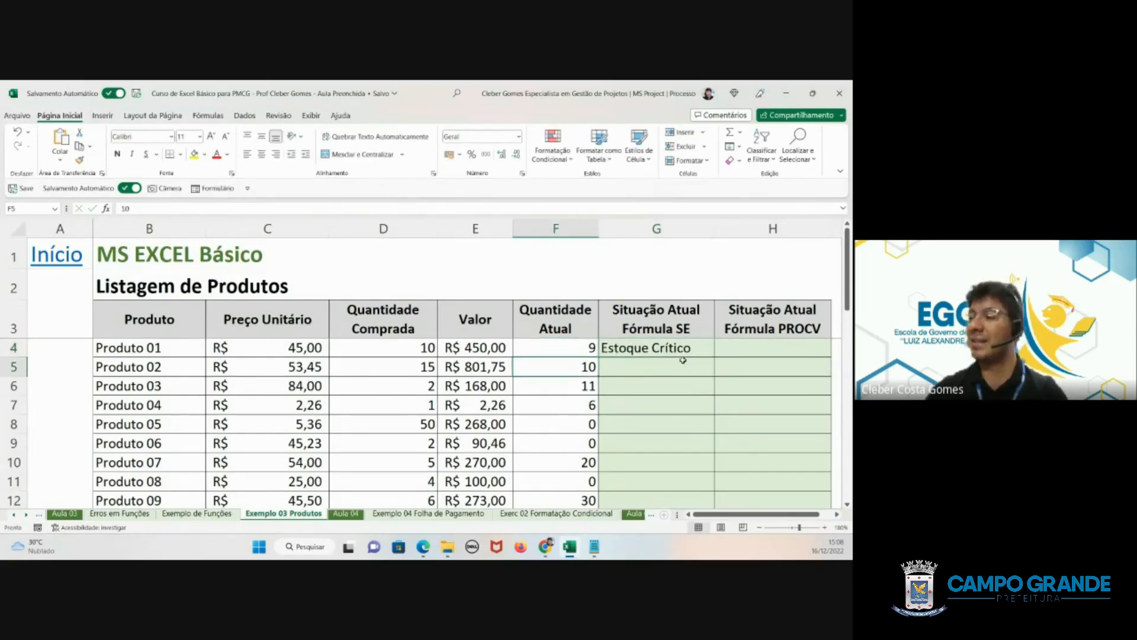
pyautogui.click(576, 347)
pyautogui.write('0')
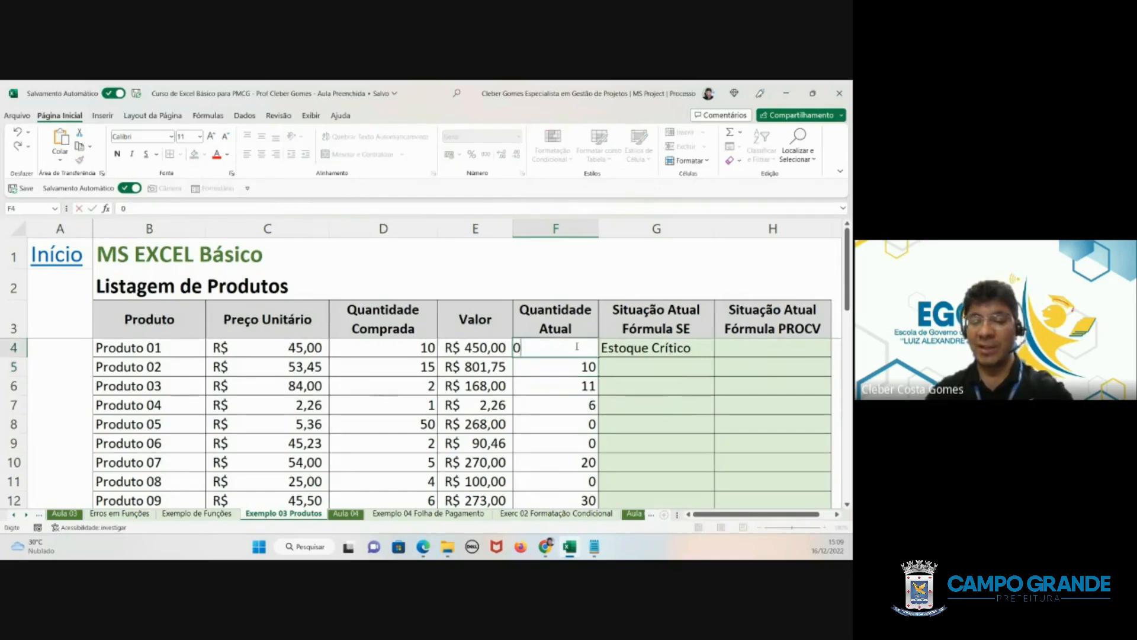
pyautogui.press('Return')
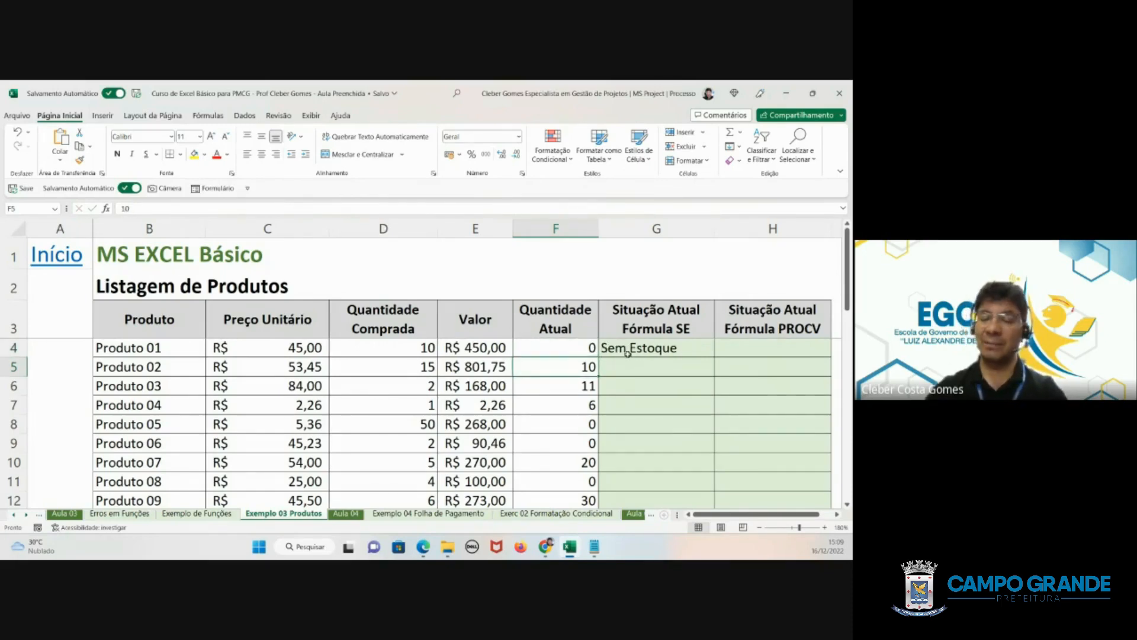
pyautogui.click(587, 348)
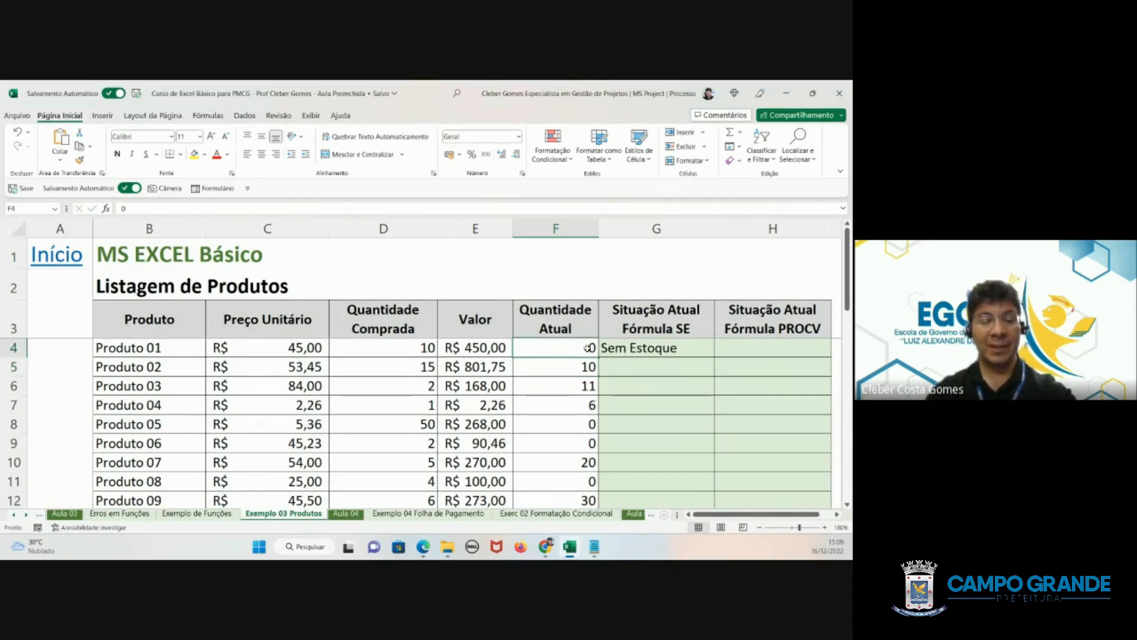
pyautogui.write('5')
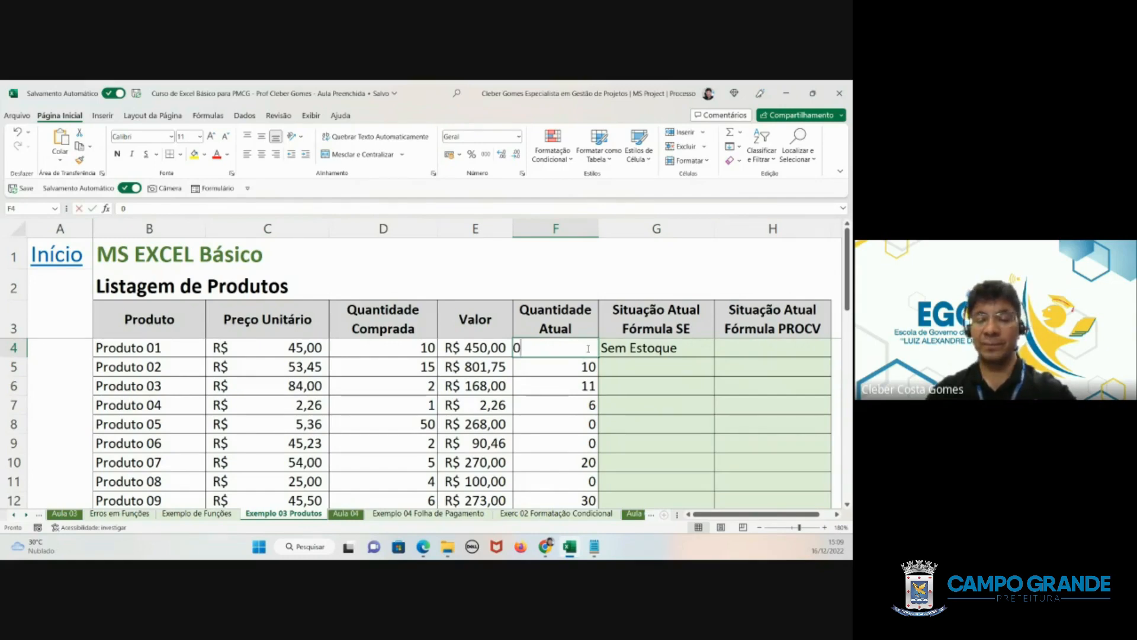
pyautogui.press('Return')
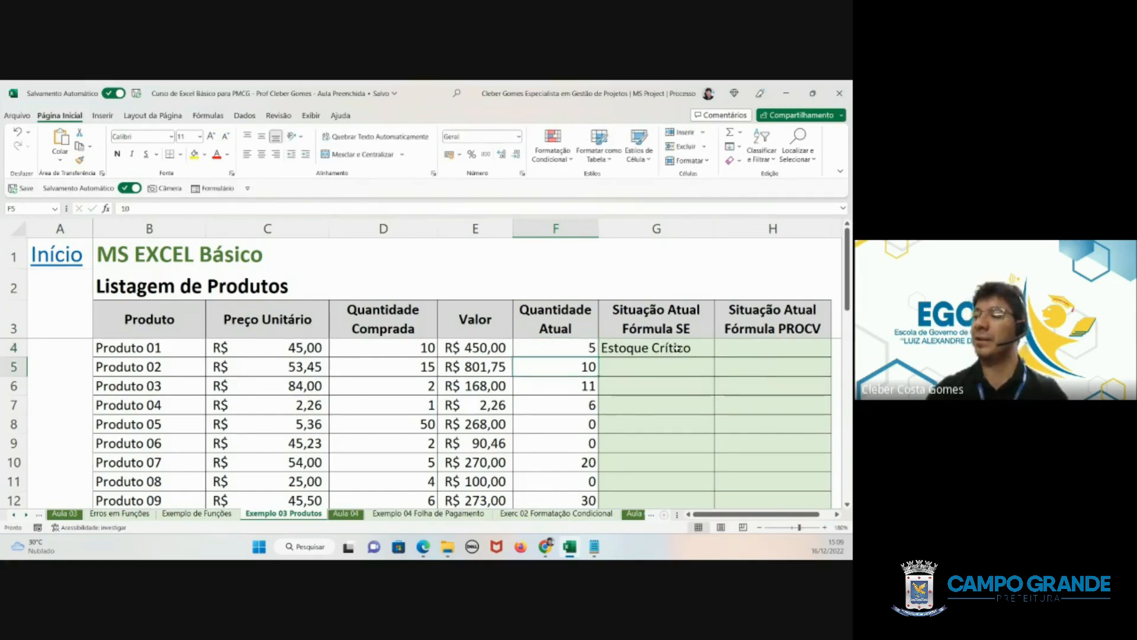
# - Try to fill the G4 formula down to G9, inspect the copied formulas, and clear G5:G9
pyautogui.click(652, 348)
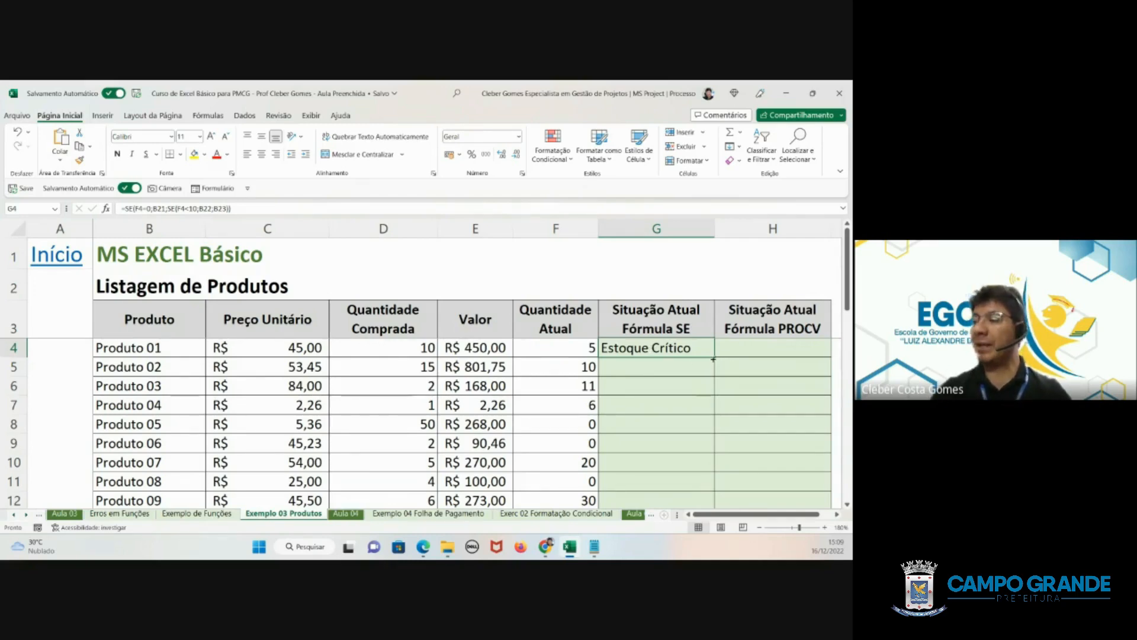
pyautogui.moveTo(713, 359); pyautogui.dragTo(714, 447)
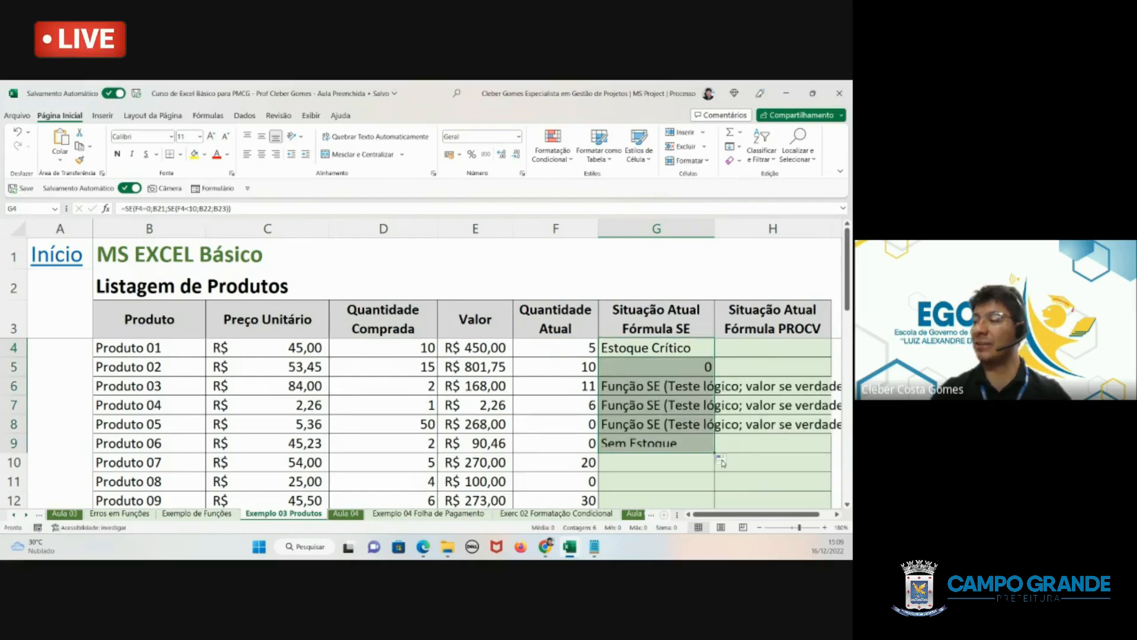
pyautogui.moveTo(685, 368); pyautogui.dragTo(672, 447)
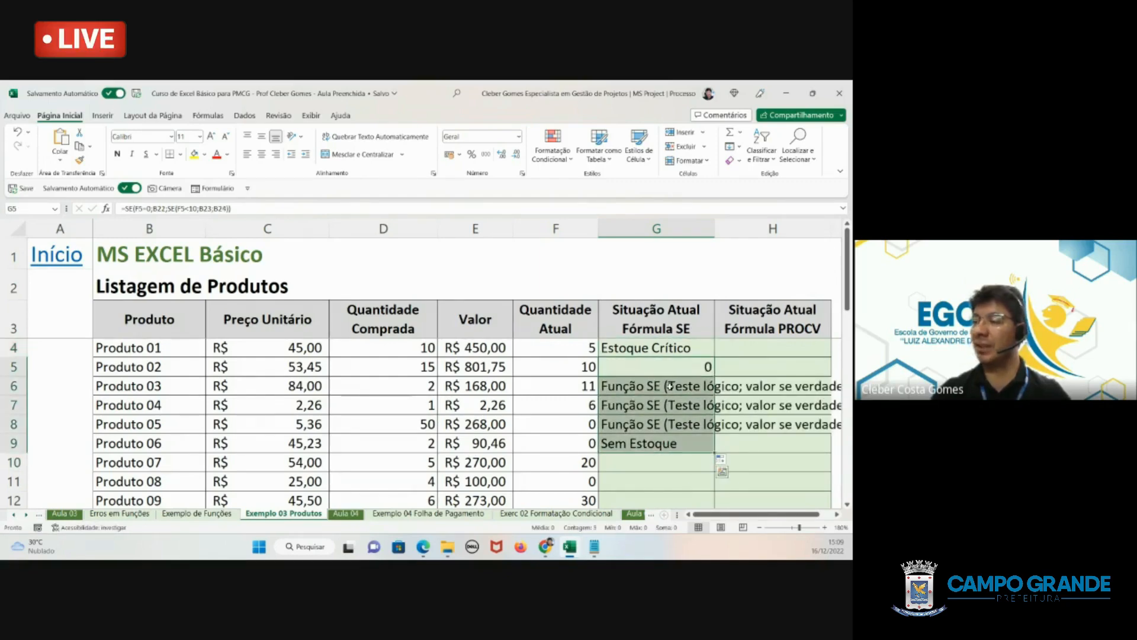
pyautogui.click(650, 343)
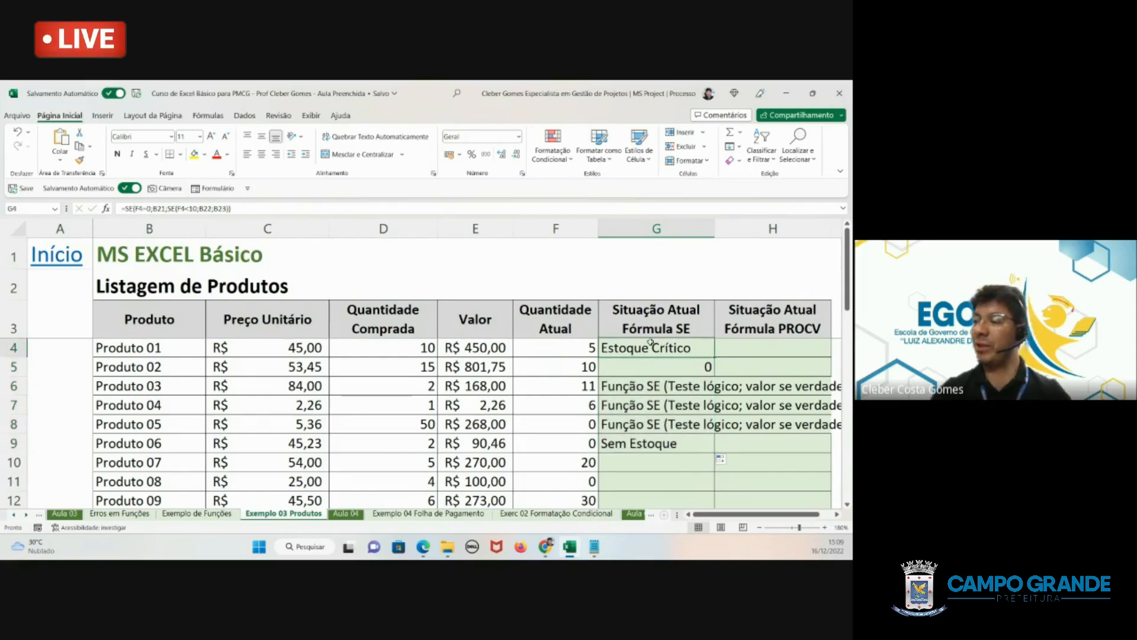
pyautogui.click(673, 367)
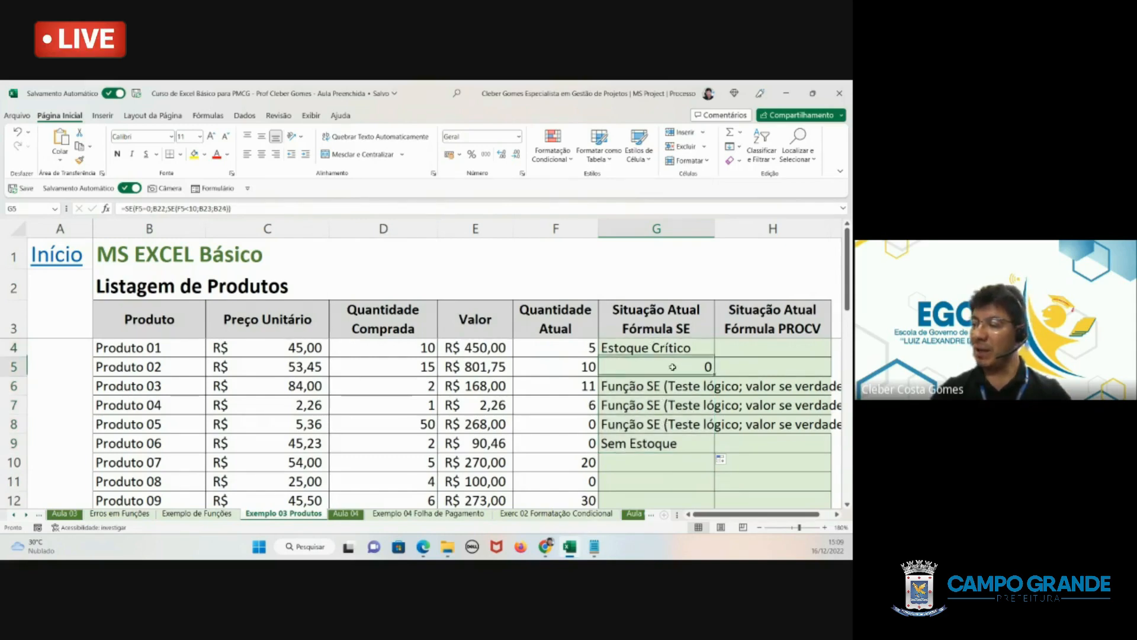
pyautogui.moveTo(673, 367); pyautogui.dragTo(675, 443)
pyautogui.press('Delete')
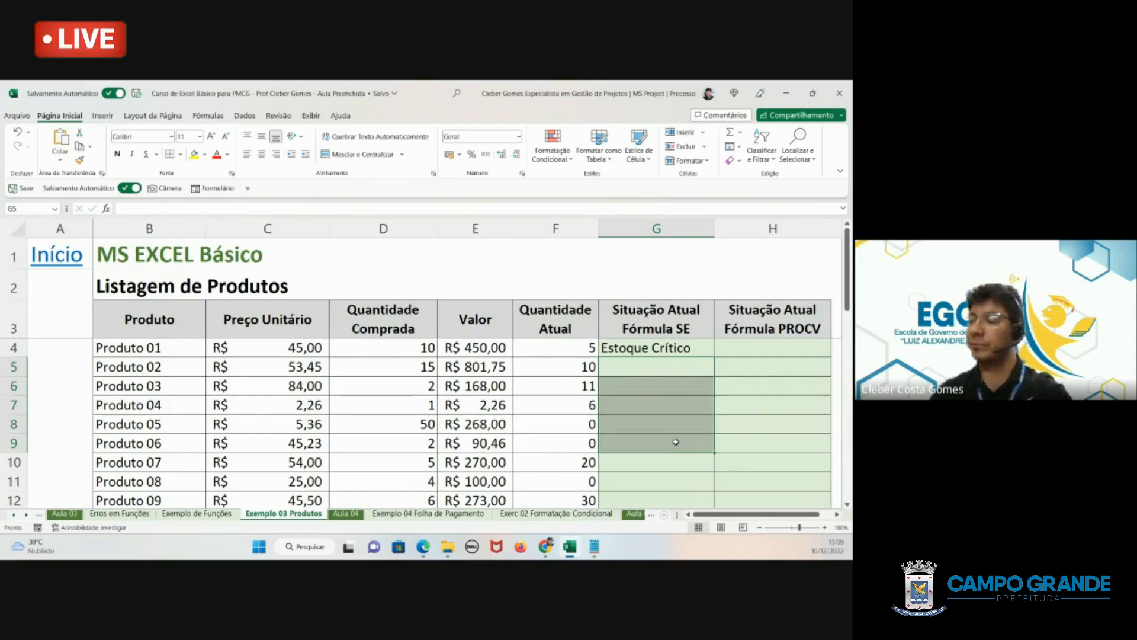
# - Edit the G4 formula to make its Sem Estoque legend reference absolute as $B$21
pyautogui.click(665, 362)
pyautogui.click(662, 348)
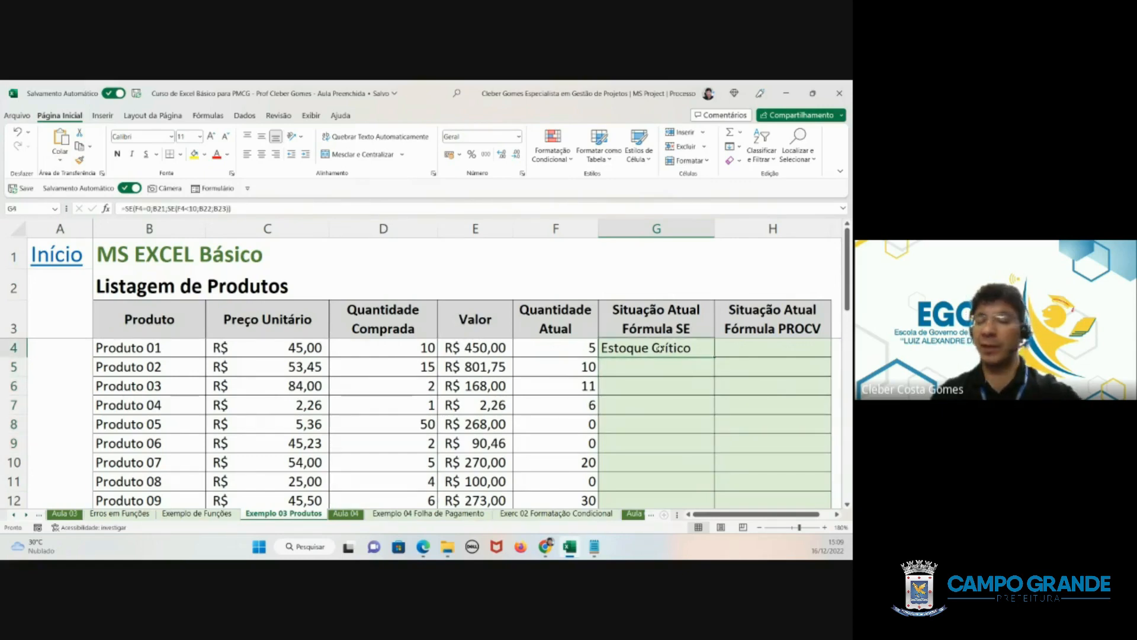
pyautogui.doubleClick(661, 349)
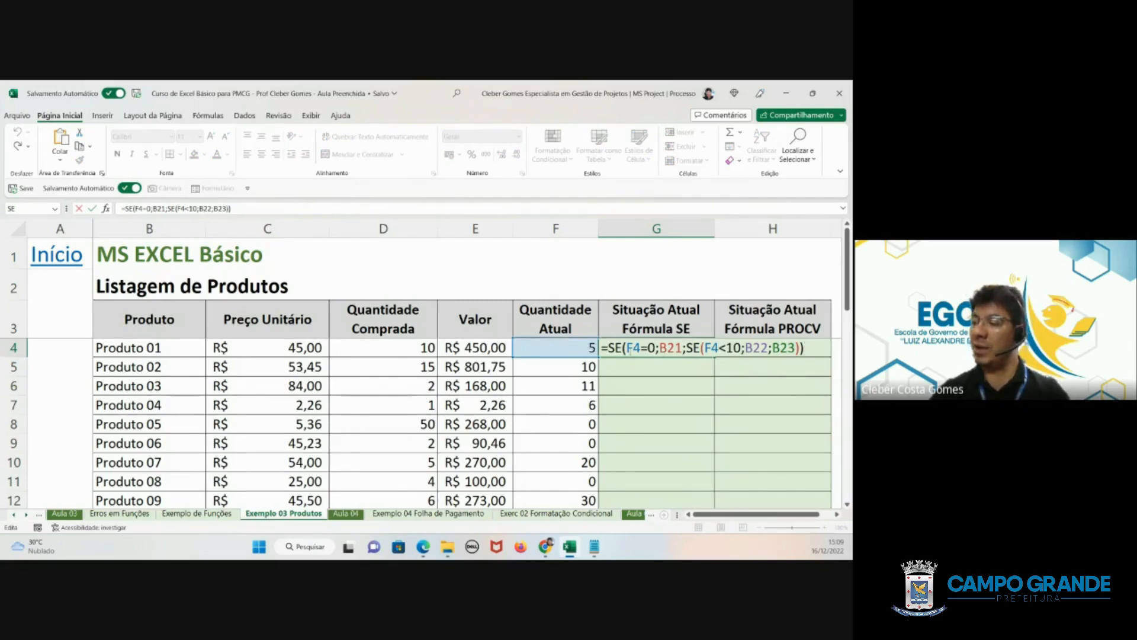
pyautogui.doubleClick(631, 347)
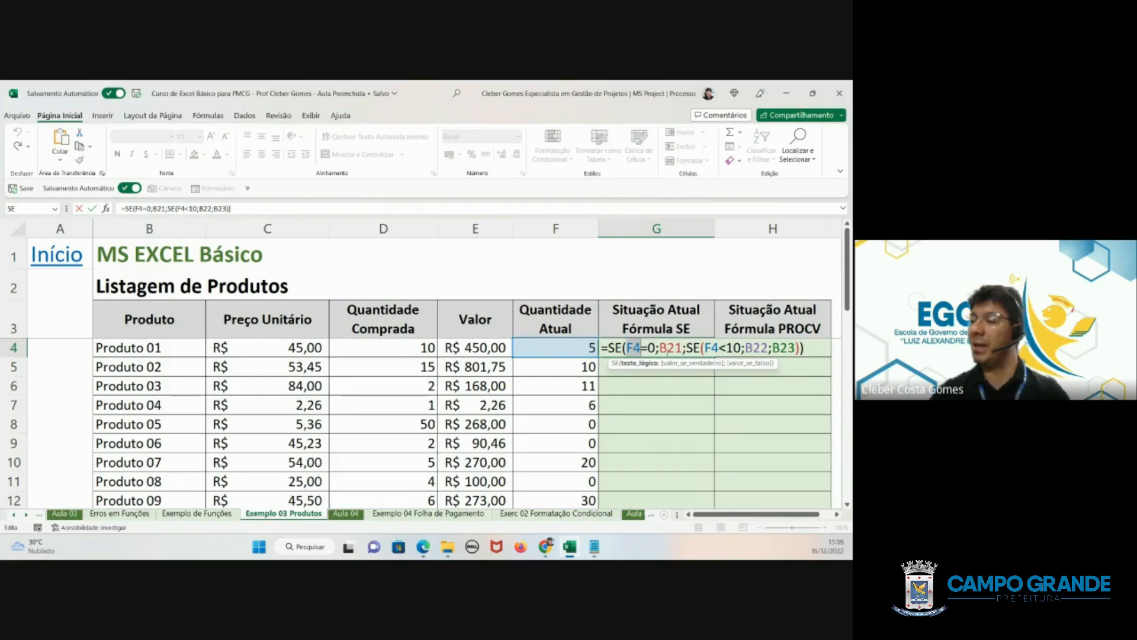
pyautogui.scroll(-4, 667, 349)
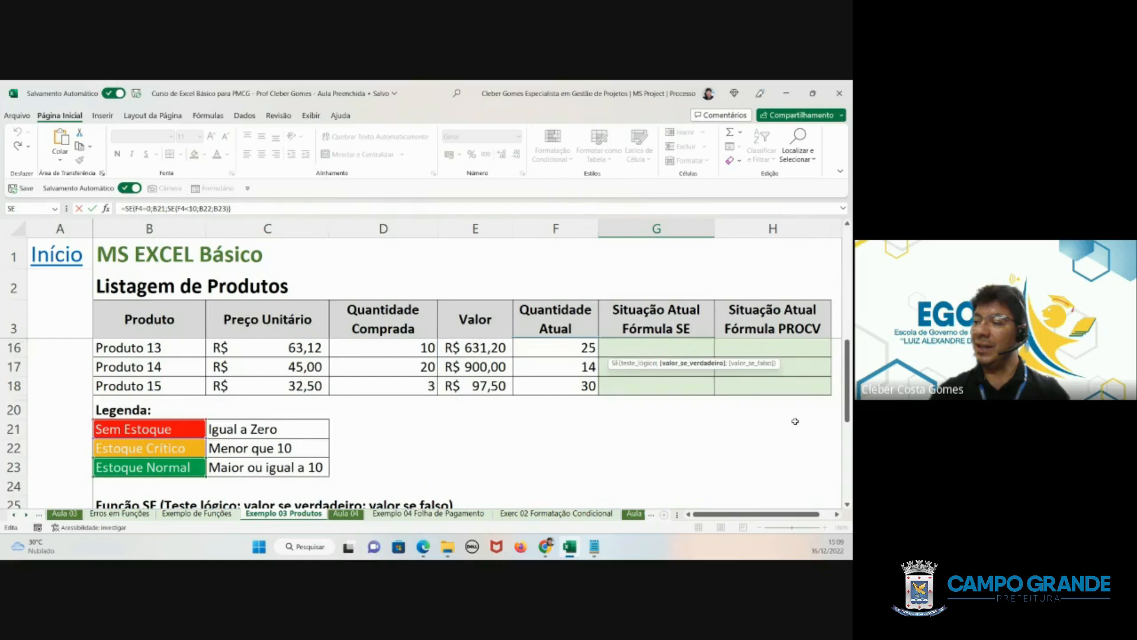
pyautogui.scroll(-1, 145, 372)
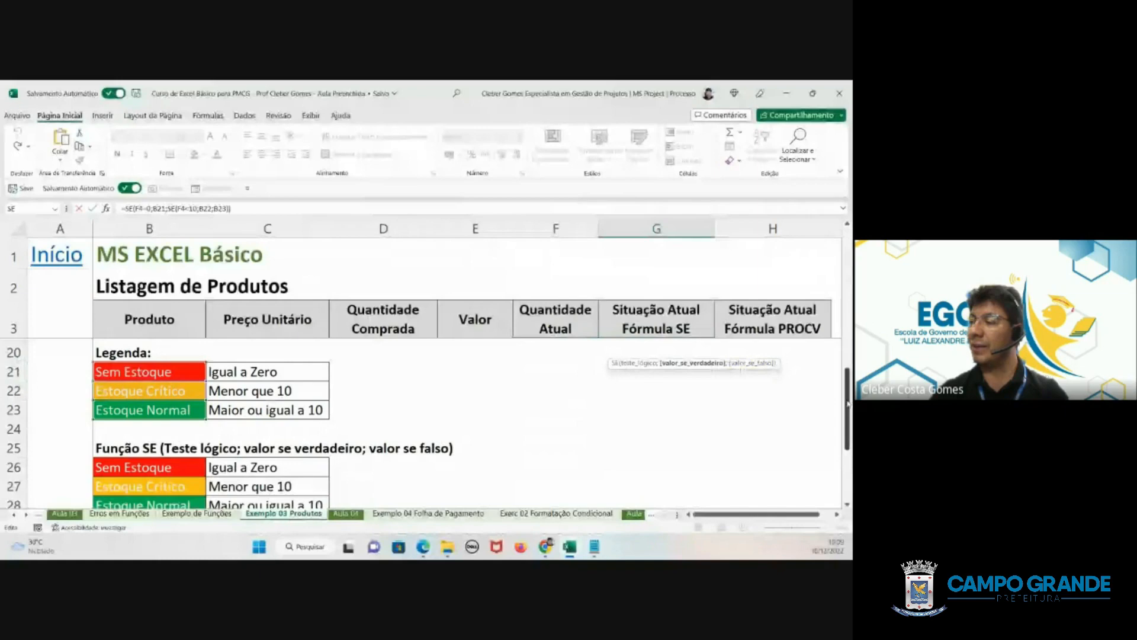
pyautogui.moveTo(848, 403); pyautogui.dragTo(851, 258)
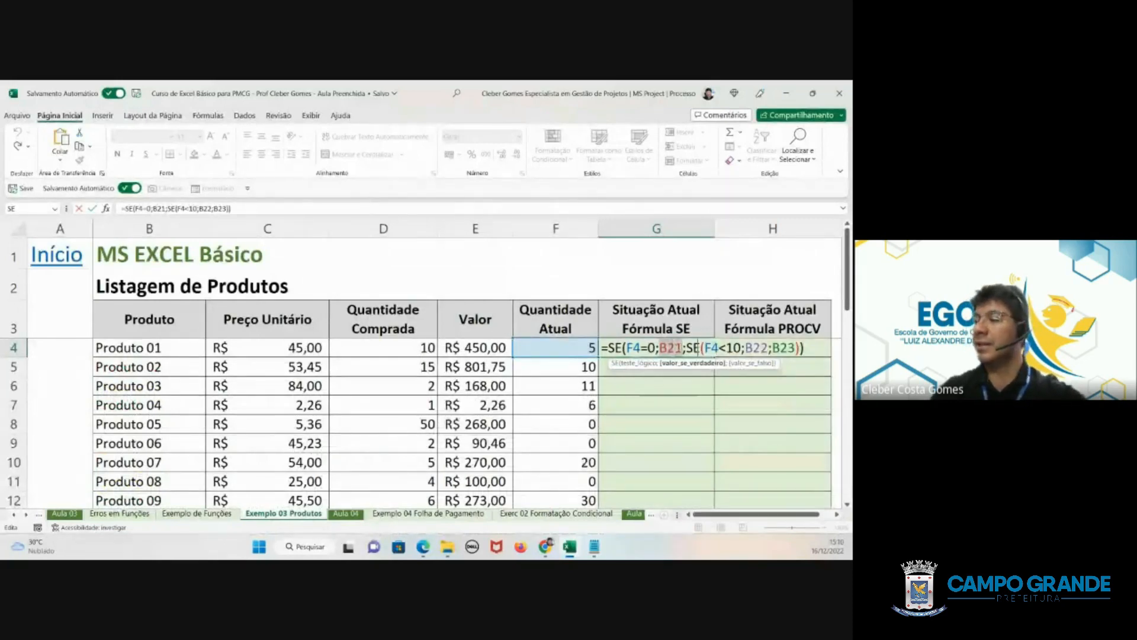
pyautogui.press('F4')
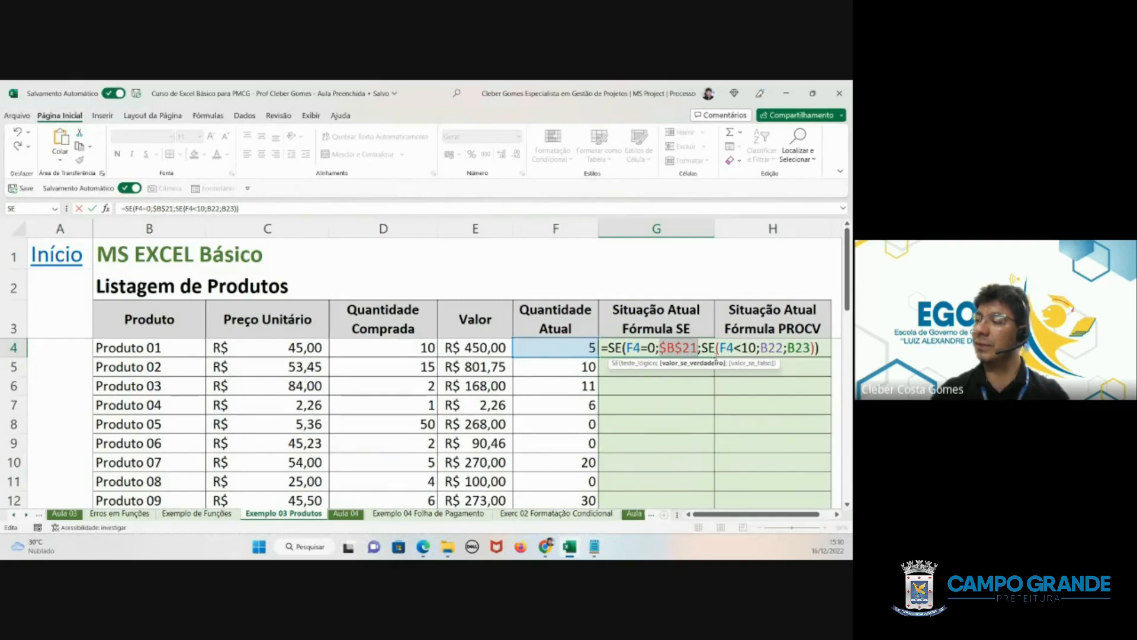
# - Make the nested SE's Estoque Crítico and Estoque Normal legend references absolute as $B$22 and $B$23
pyautogui.click(726, 349)
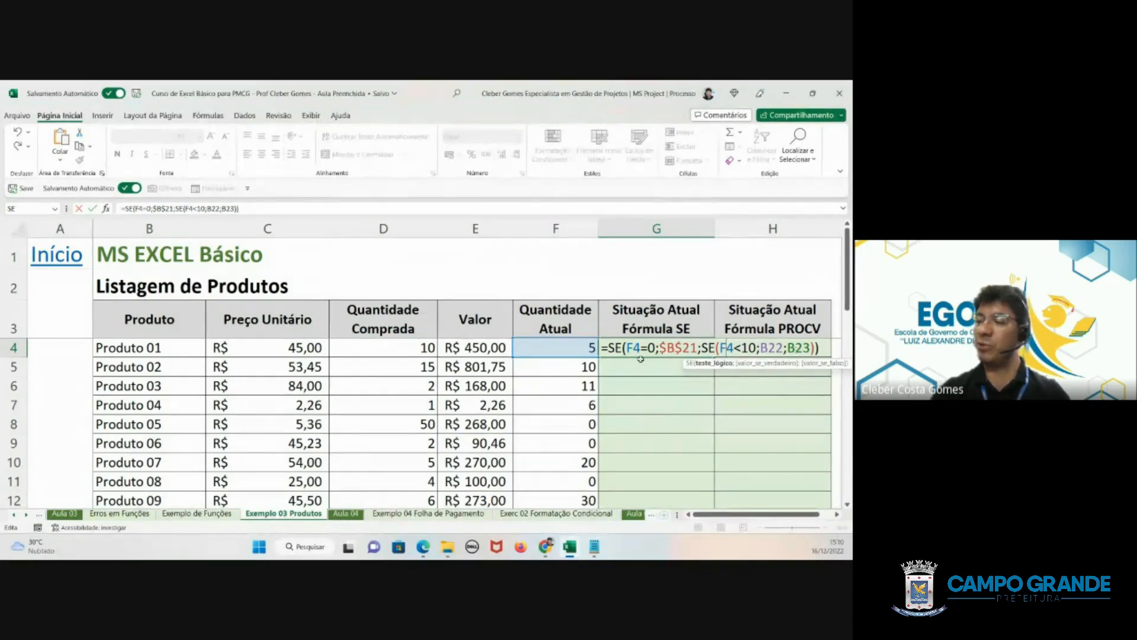
pyautogui.scroll(-5, 537, 375)
pyautogui.scroll(-1, 536, 375)
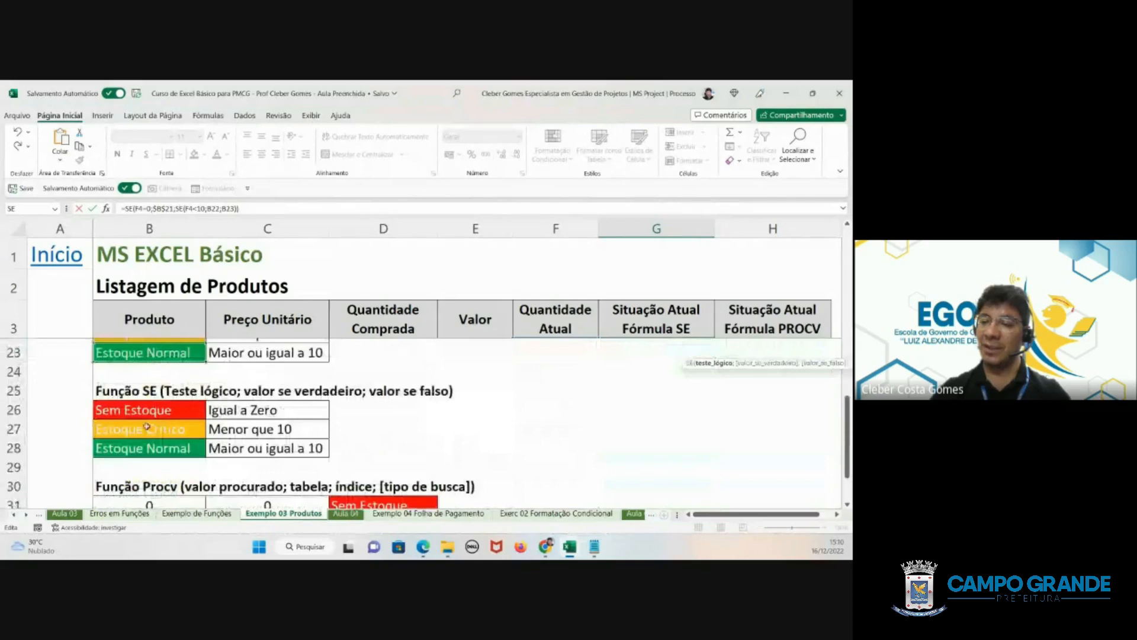
pyautogui.scroll(2, 150, 431)
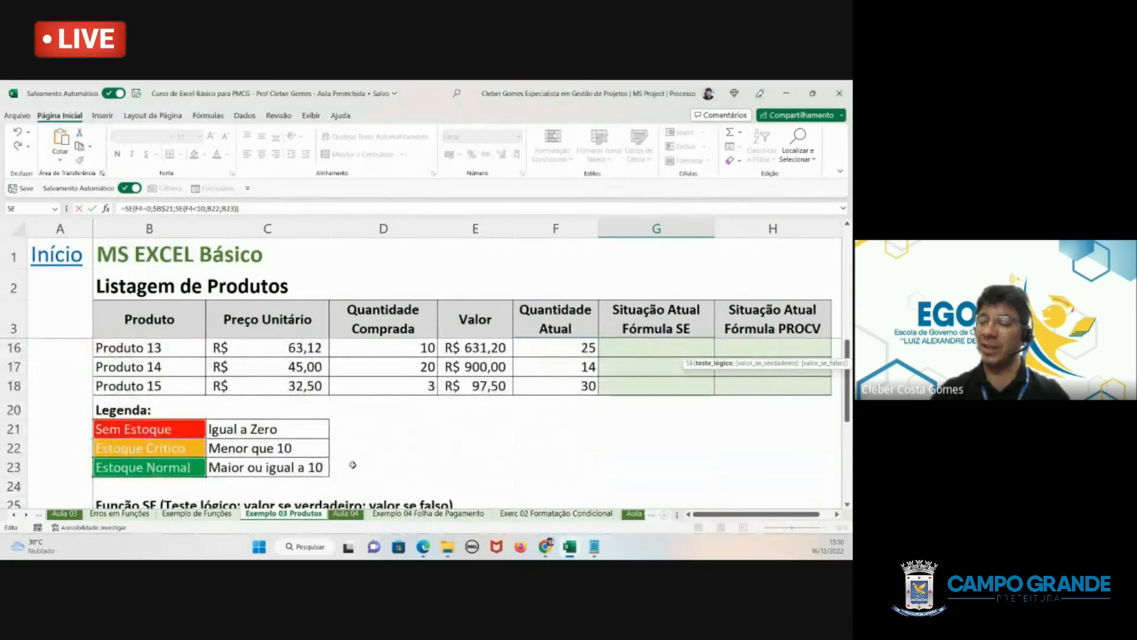
pyautogui.scroll(4, 655, 415)
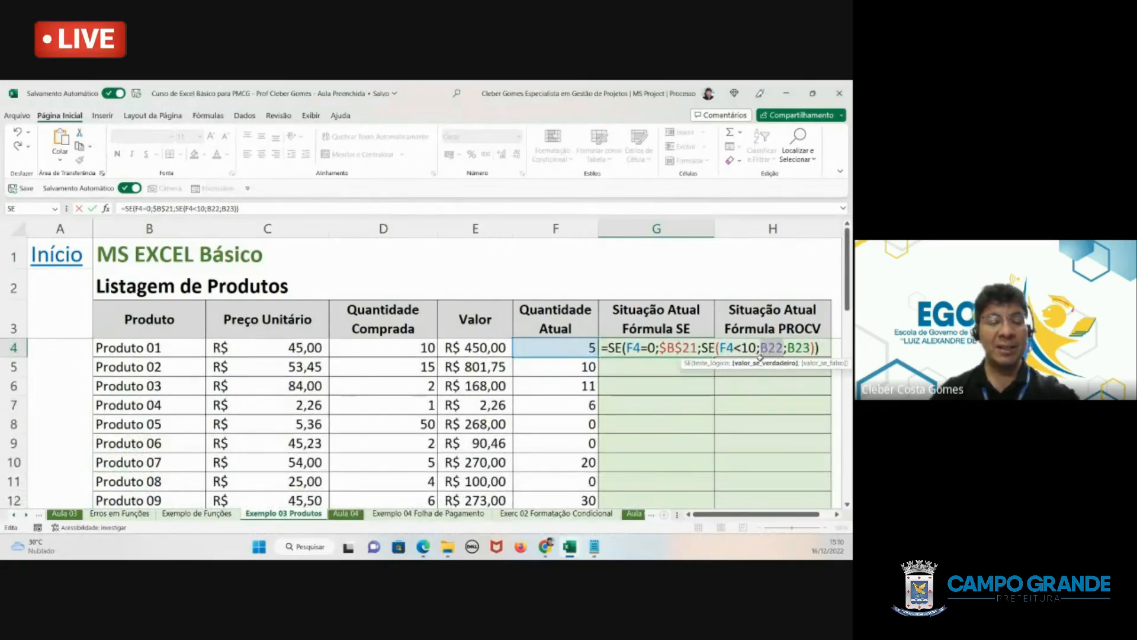
pyautogui.press('F4')
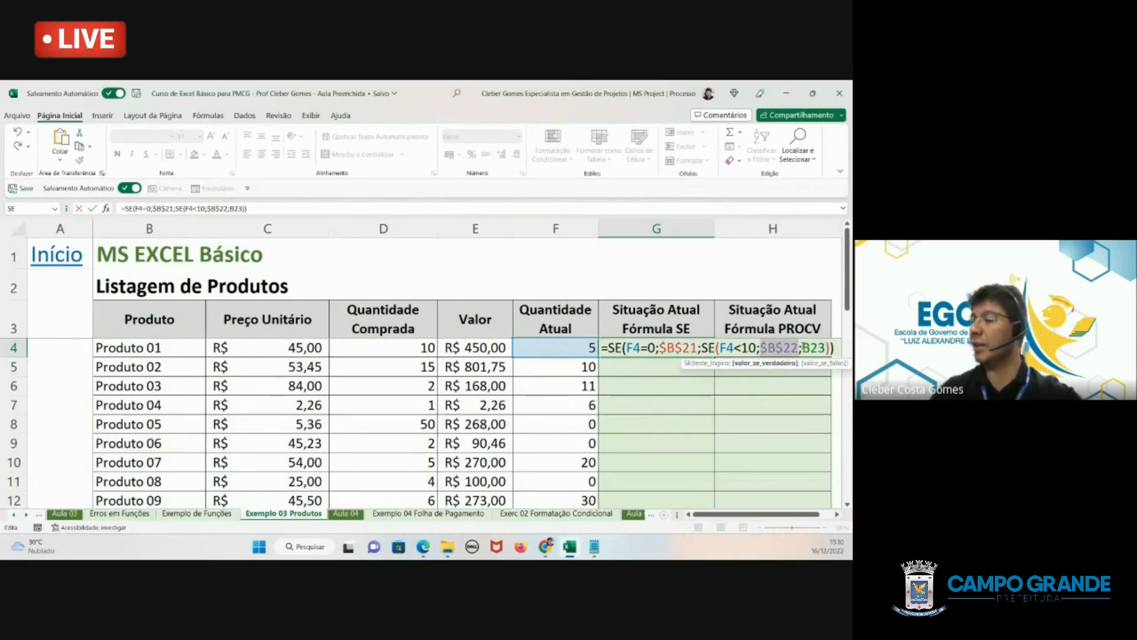
pyautogui.moveTo(802, 348); pyautogui.dragTo(821, 348)
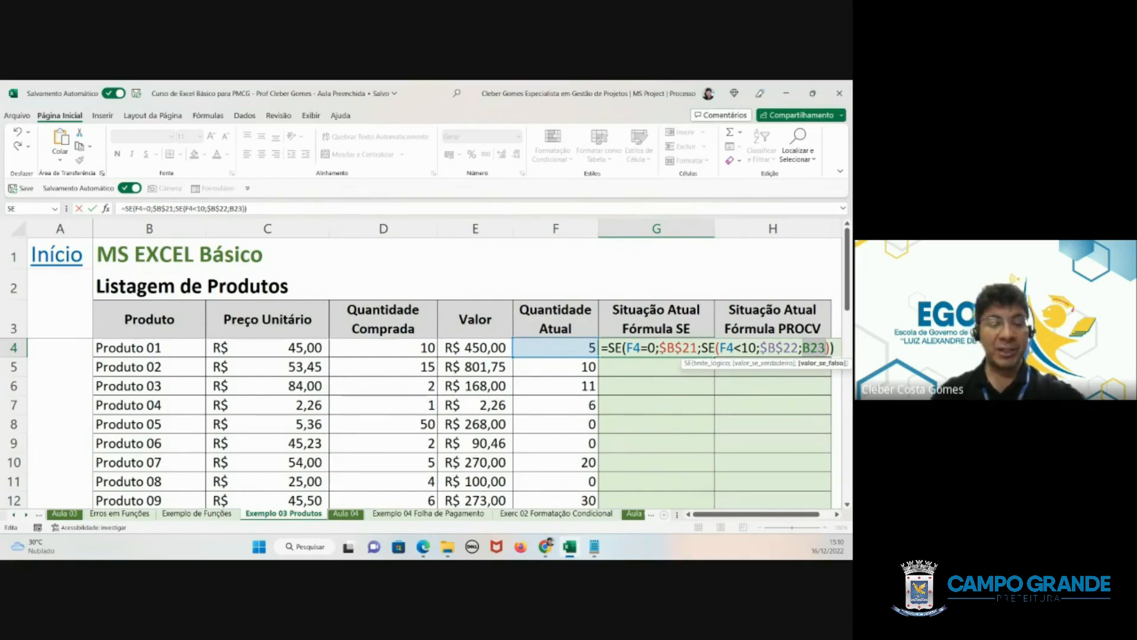
pyautogui.press('F4')
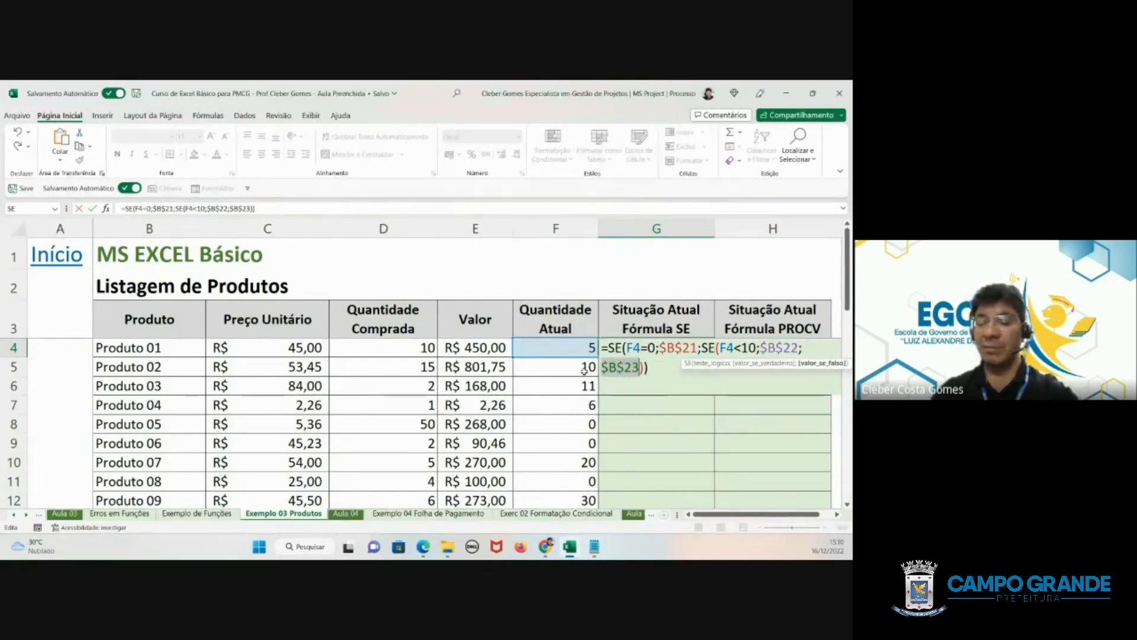
# - Confirm the G4 formula with its absolute legend references and fill it down to G18
pyautogui.press('Return')
pyautogui.click(675, 348)
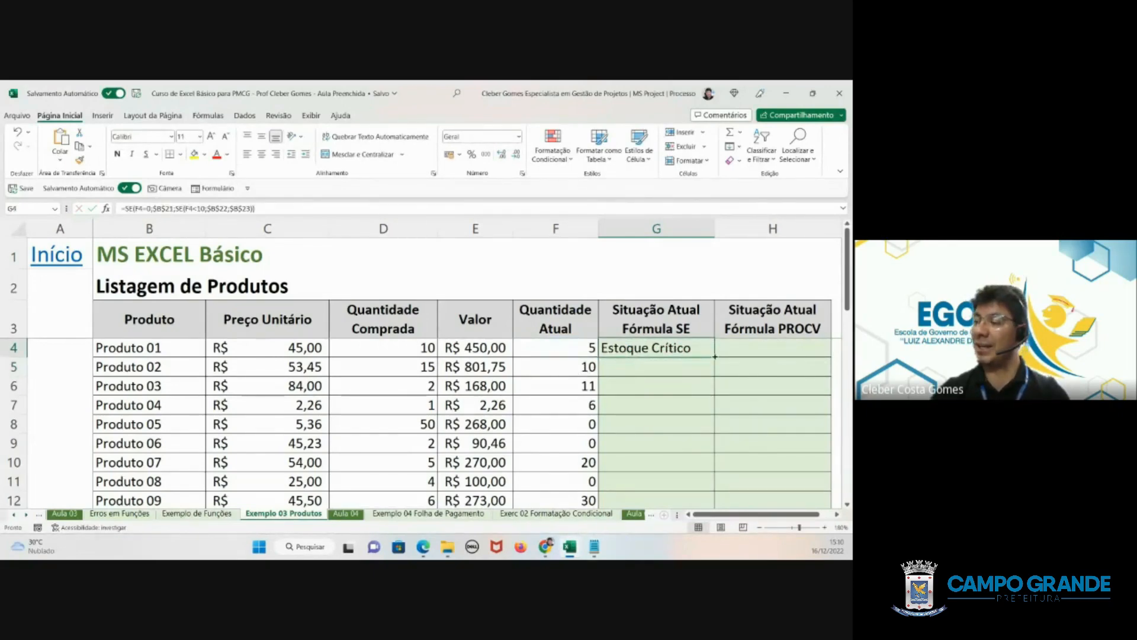
pyautogui.moveTo(715, 356); pyautogui.dragTo(711, 469)
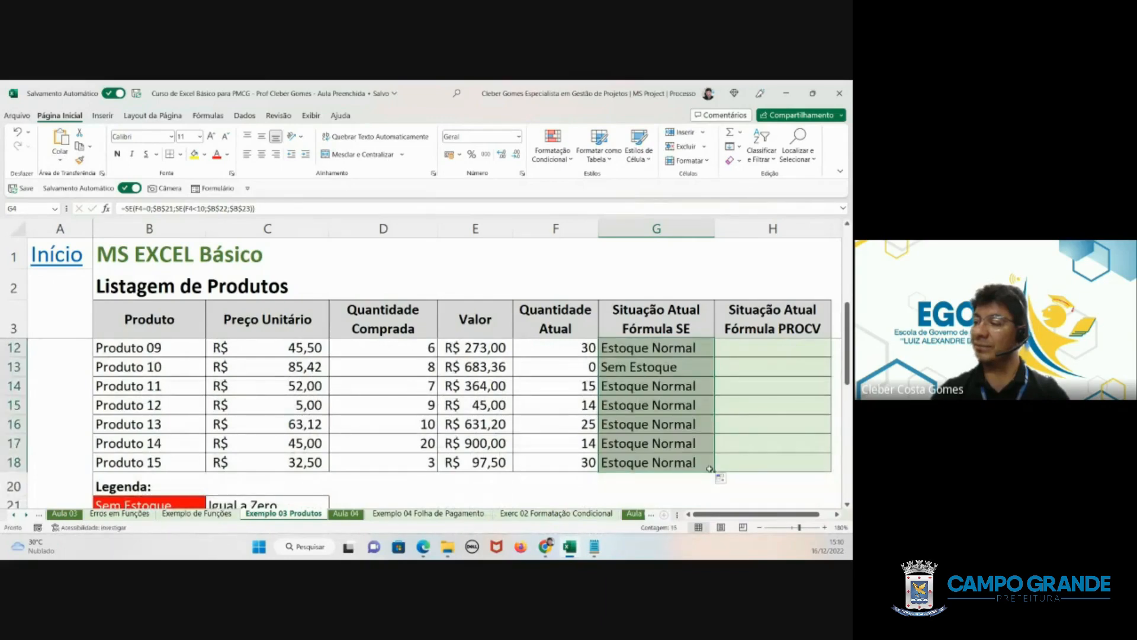
# - Inspect the copied SE formulas in G5 through G10 and the statuses for the remaining products
pyautogui.scroll(3, 711, 469)
pyautogui.click(640, 369)
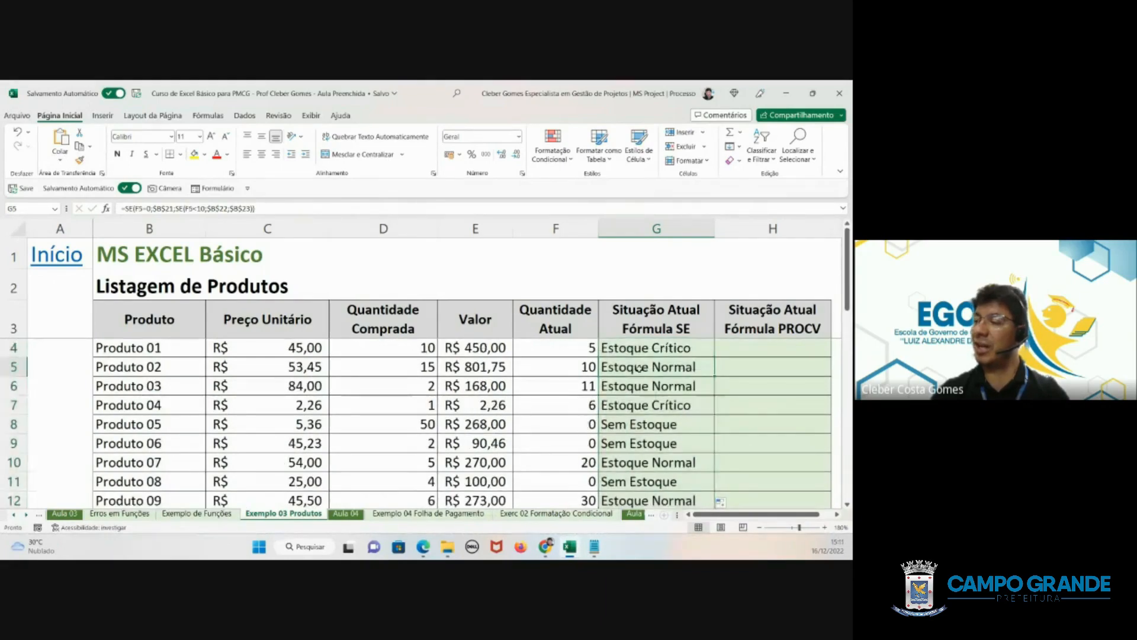
pyautogui.click(640, 385)
pyautogui.click(637, 406)
pyautogui.click(636, 426)
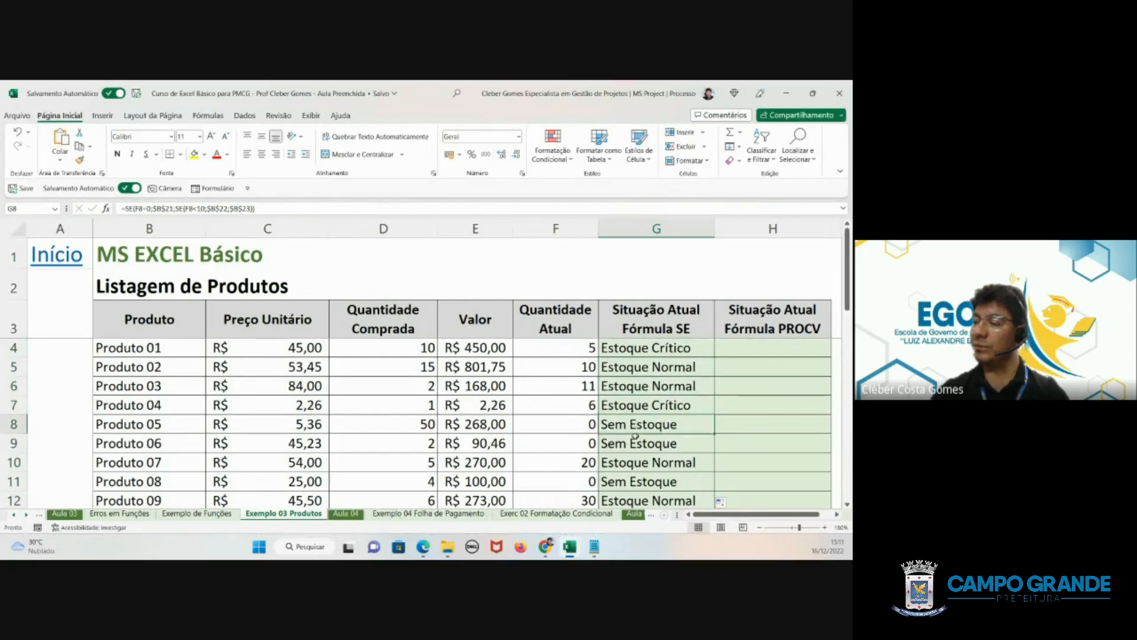
pyautogui.click(635, 441)
pyautogui.click(635, 461)
pyautogui.scroll(-3, 635, 445)
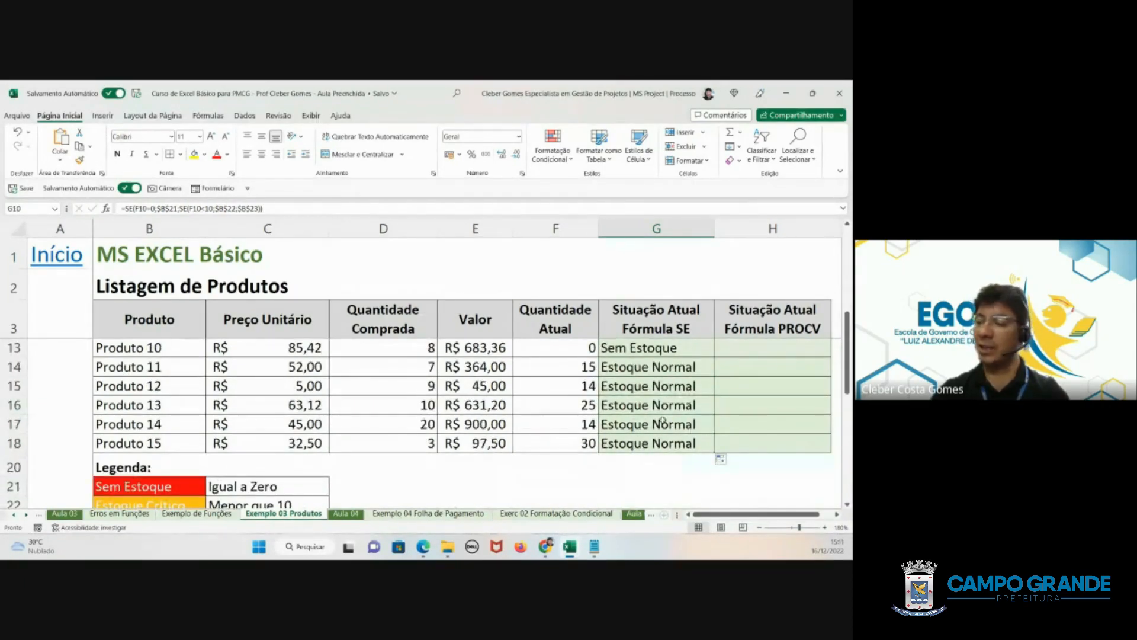
# - Undo the fill, then autofill the G4 formula down to G18 again and check the copy in G17
pyautogui.hotkey('ctrl', 'z')
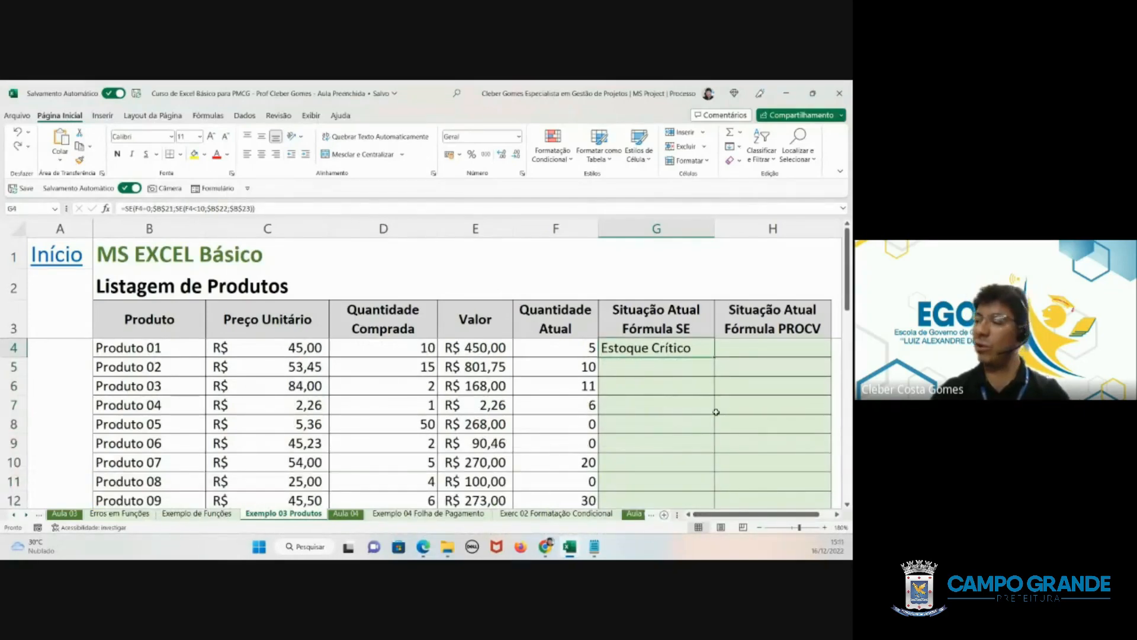
pyautogui.doubleClick(716, 358)
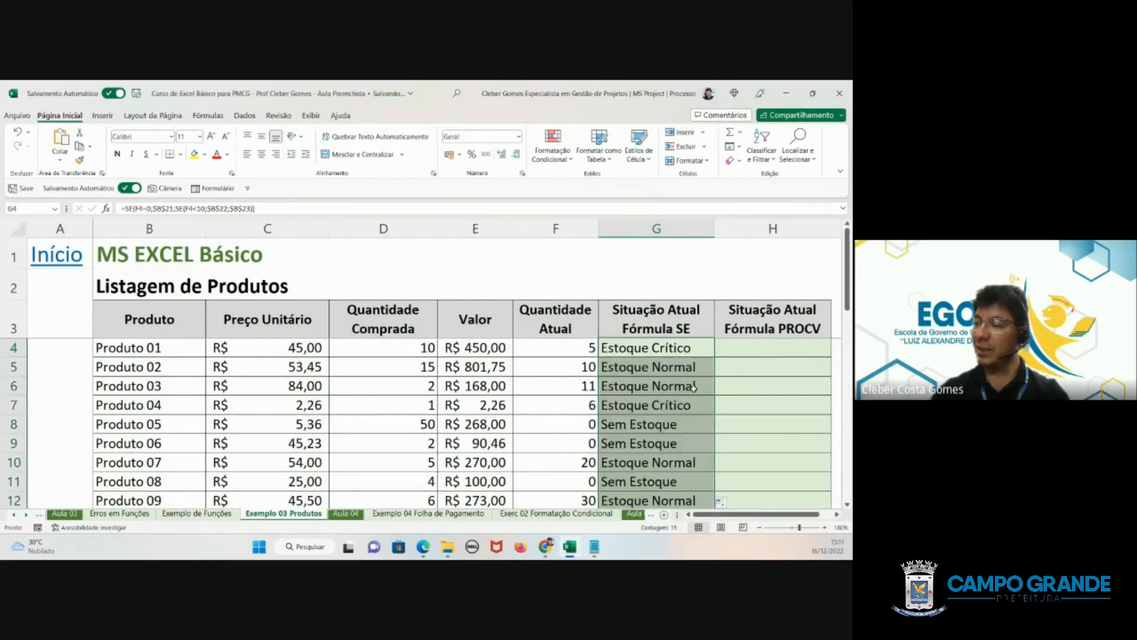
pyautogui.scroll(-3, 694, 387)
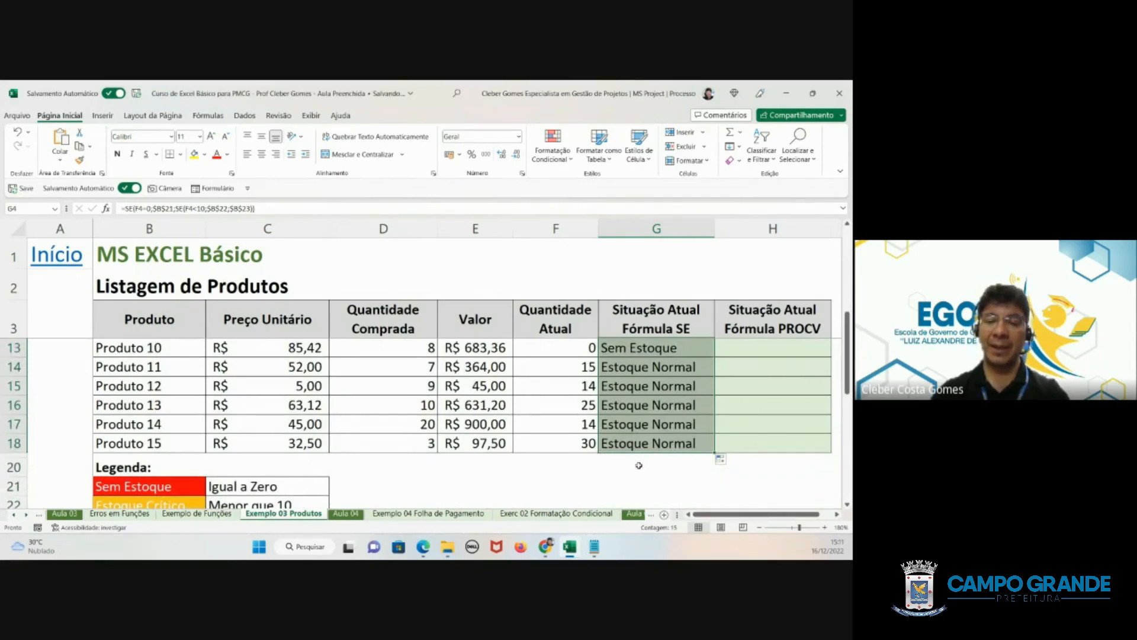
pyautogui.click(622, 427)
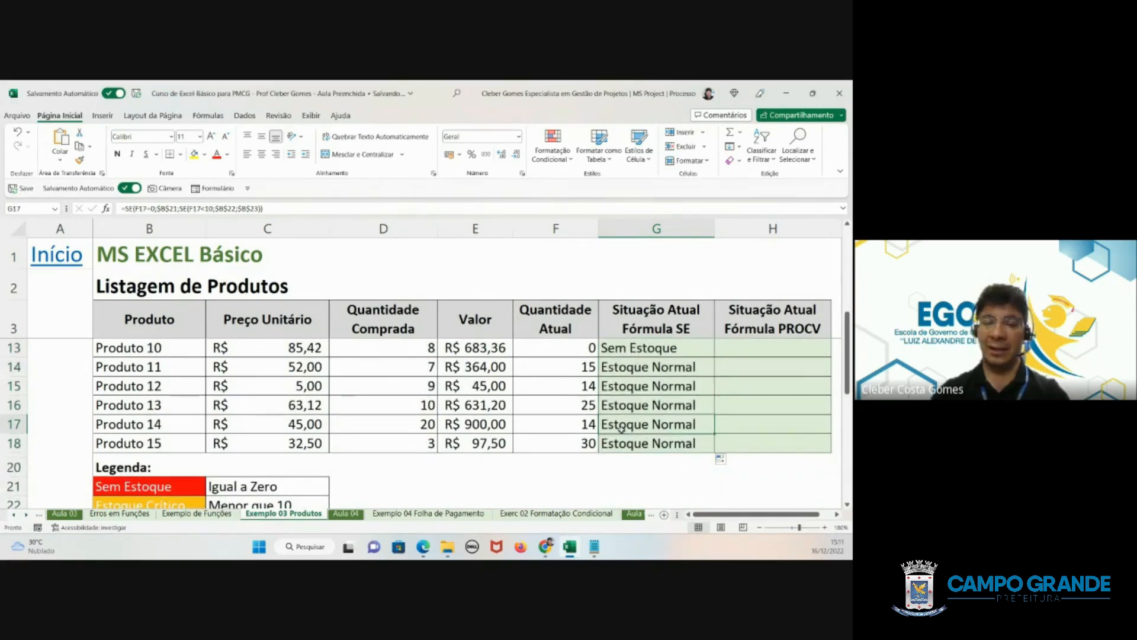
pyautogui.scroll(3, 621, 426)
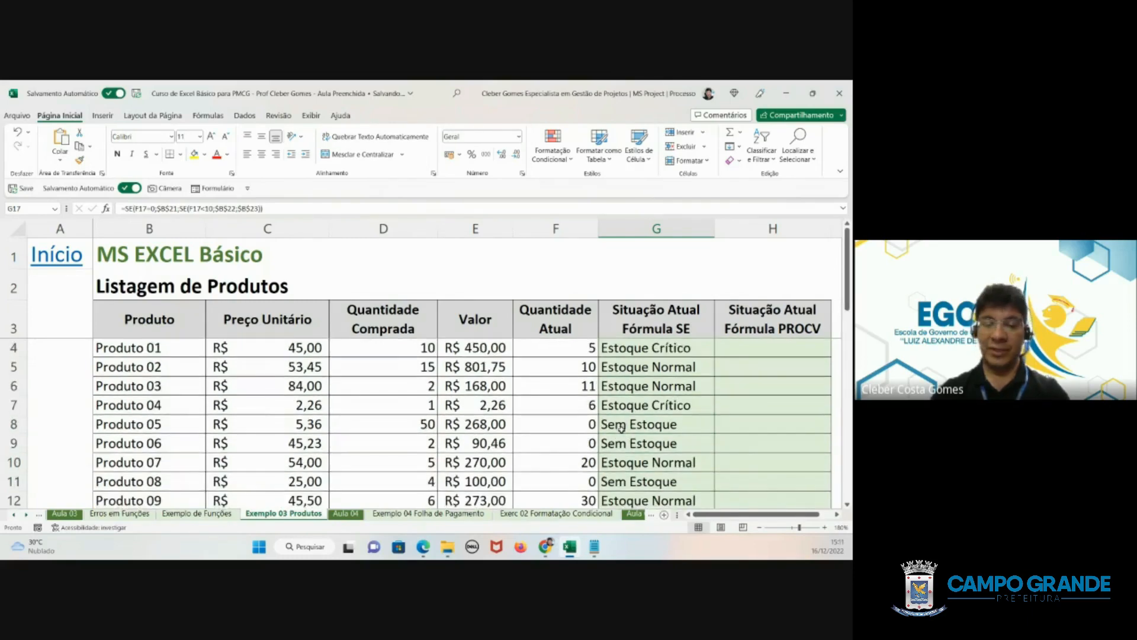
# - Clear the SE status formulas from G4:G18 and return to G4
pyautogui.click(633, 348)
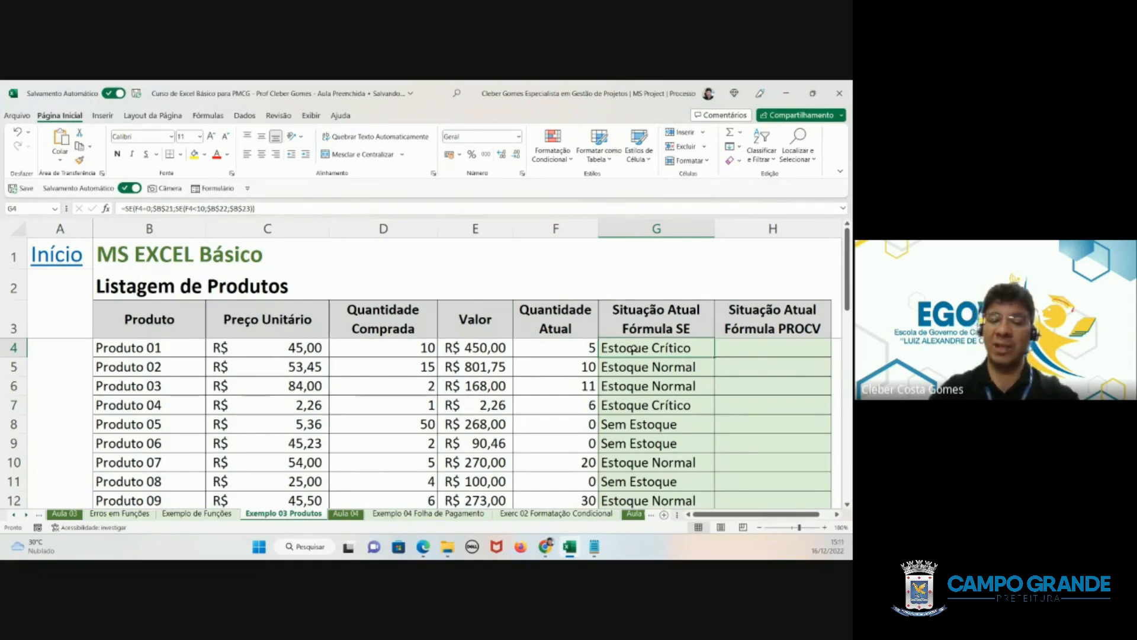
pyautogui.hotkey('ctrl', 'shift', 'Down')
pyautogui.press('Delete')
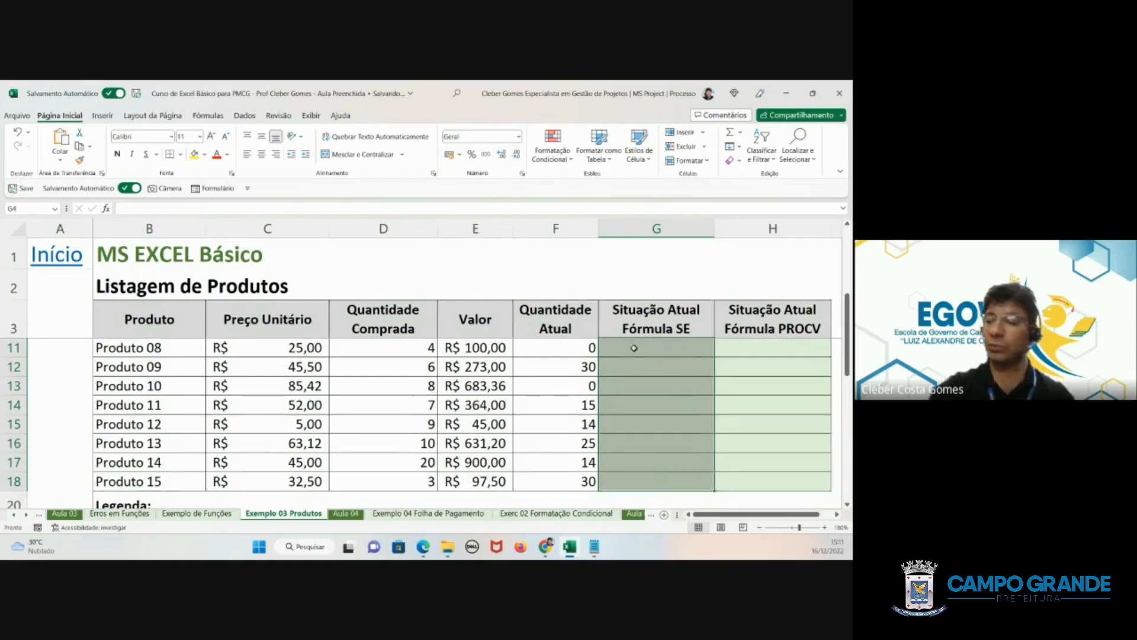
pyautogui.click(618, 348)
pyautogui.scroll(3, 617, 344)
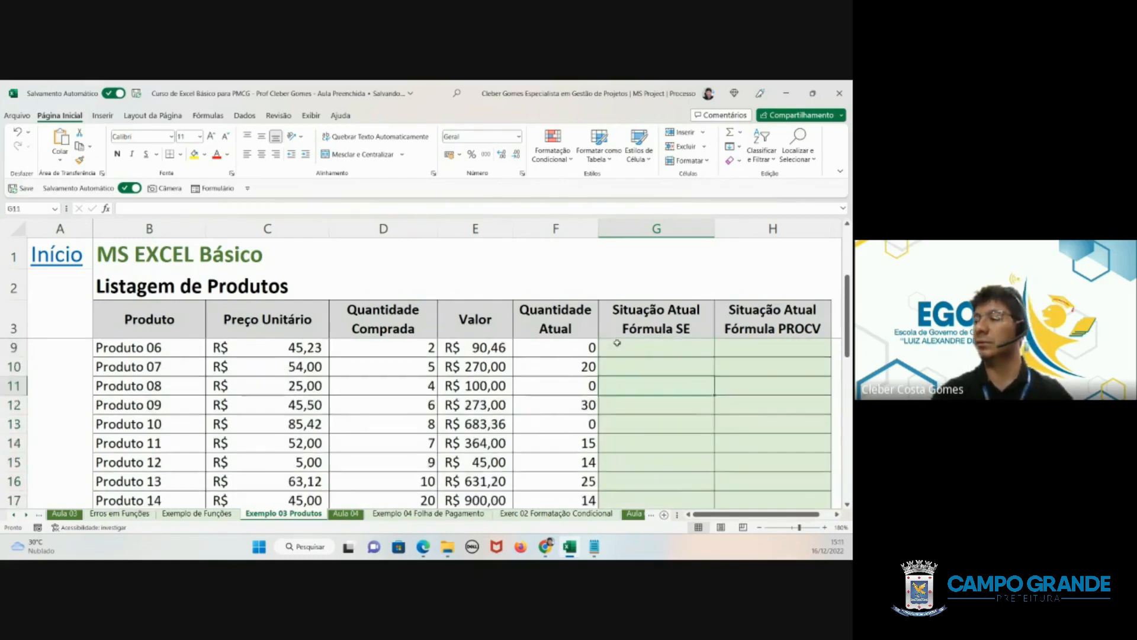
pyautogui.click(634, 347)
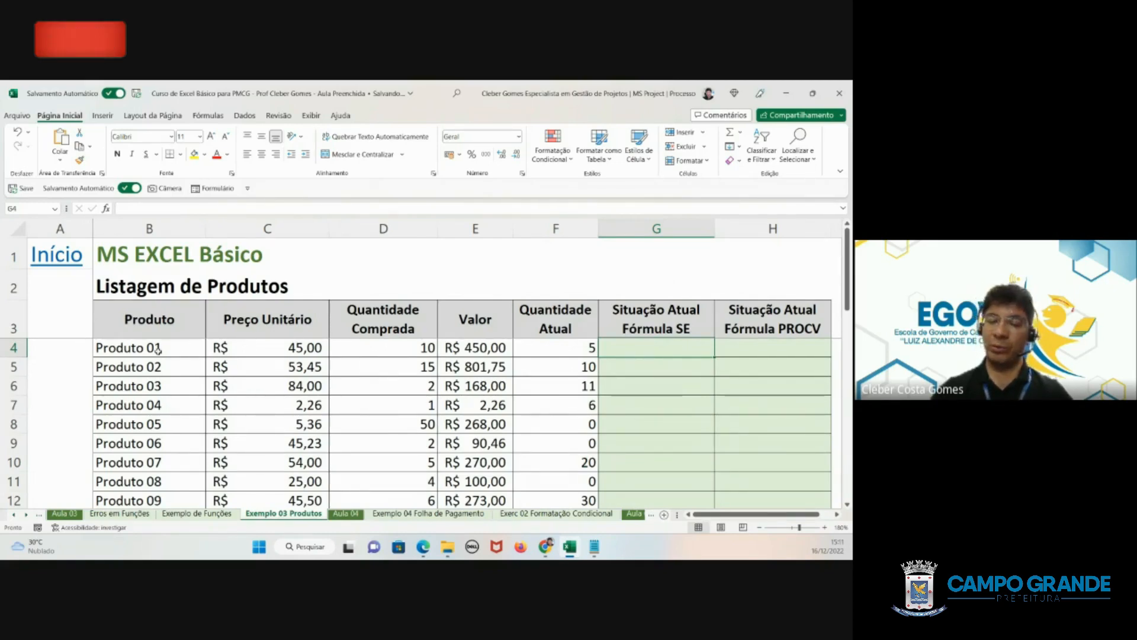
# - Review the legend's stock statuses in B21:B23 and their criteria against the SE status column
pyautogui.scroll(-4, 148, 403)
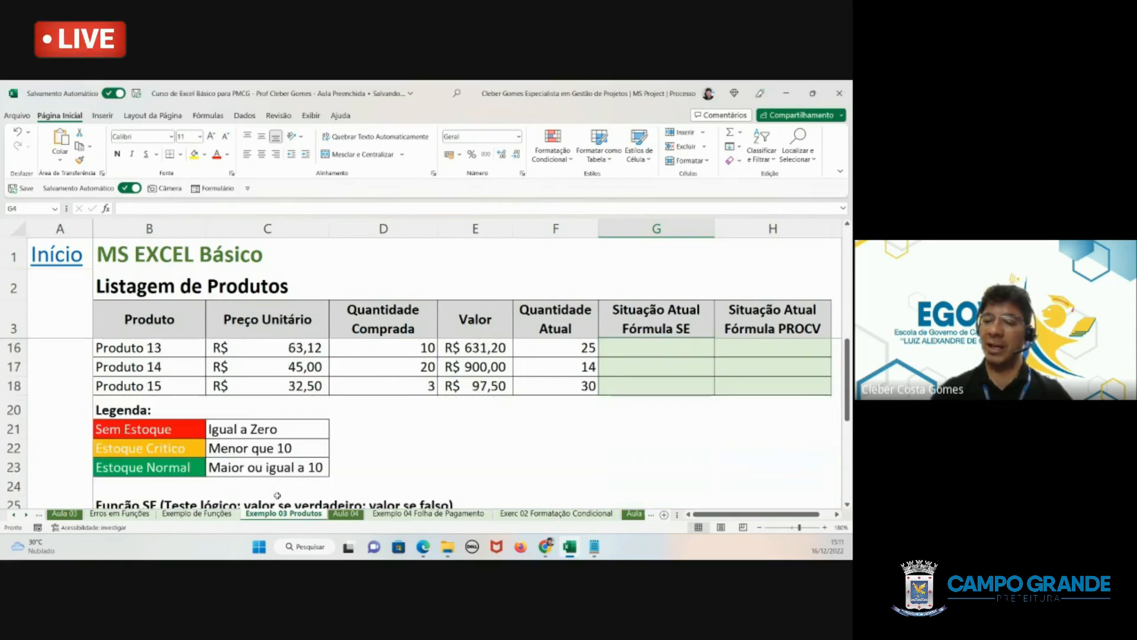
pyautogui.click(156, 429)
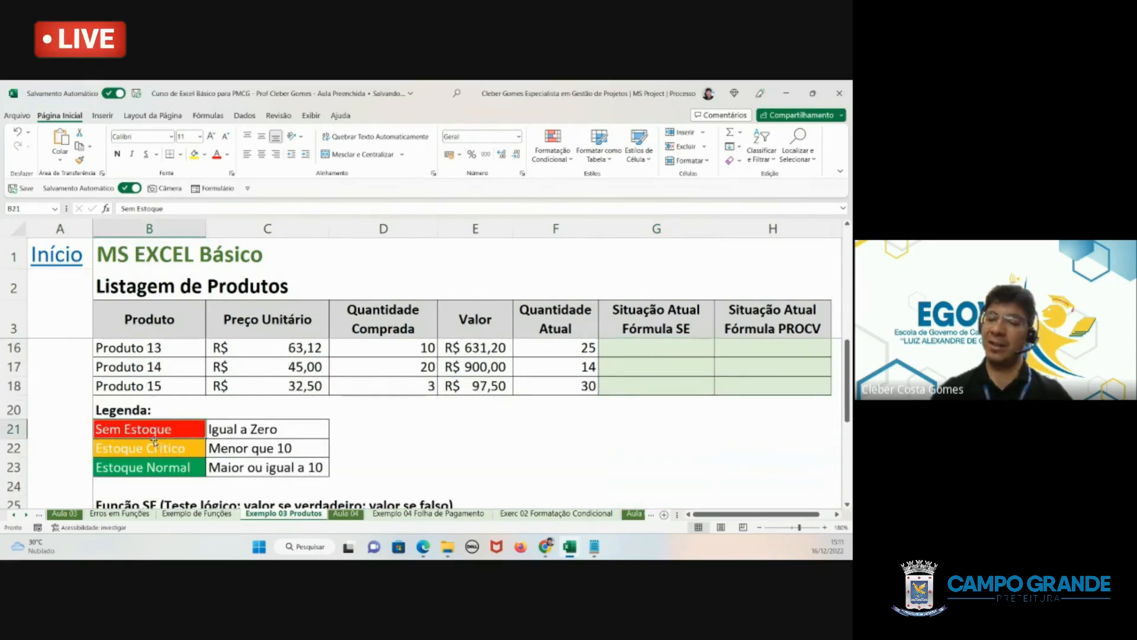
pyautogui.click(154, 442)
pyautogui.click(148, 468)
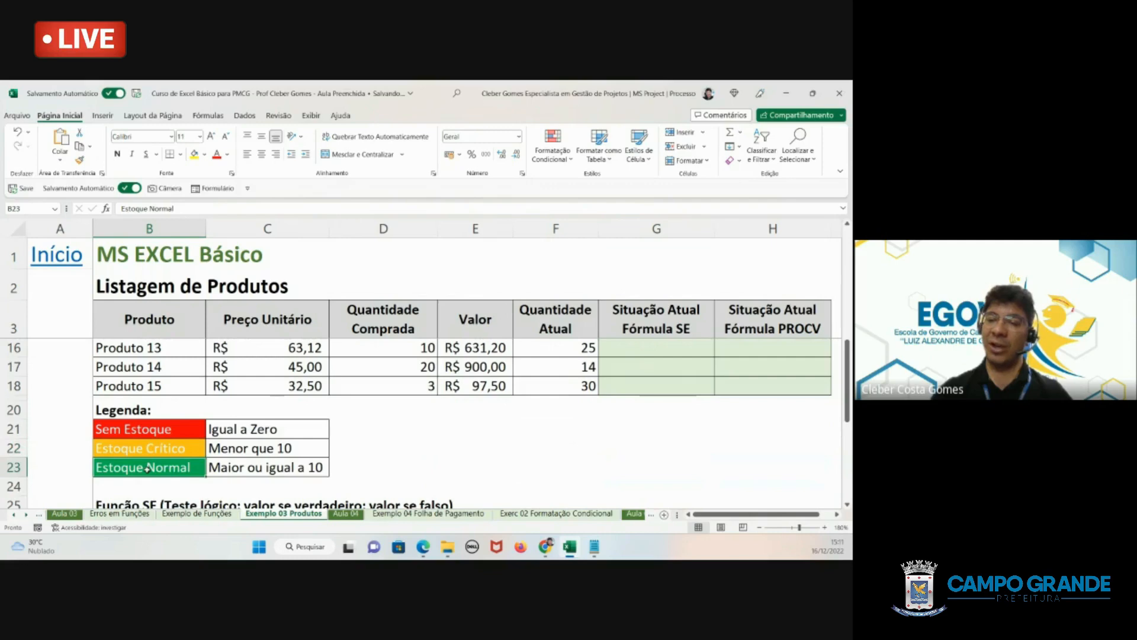
pyautogui.scroll(1, 676, 467)
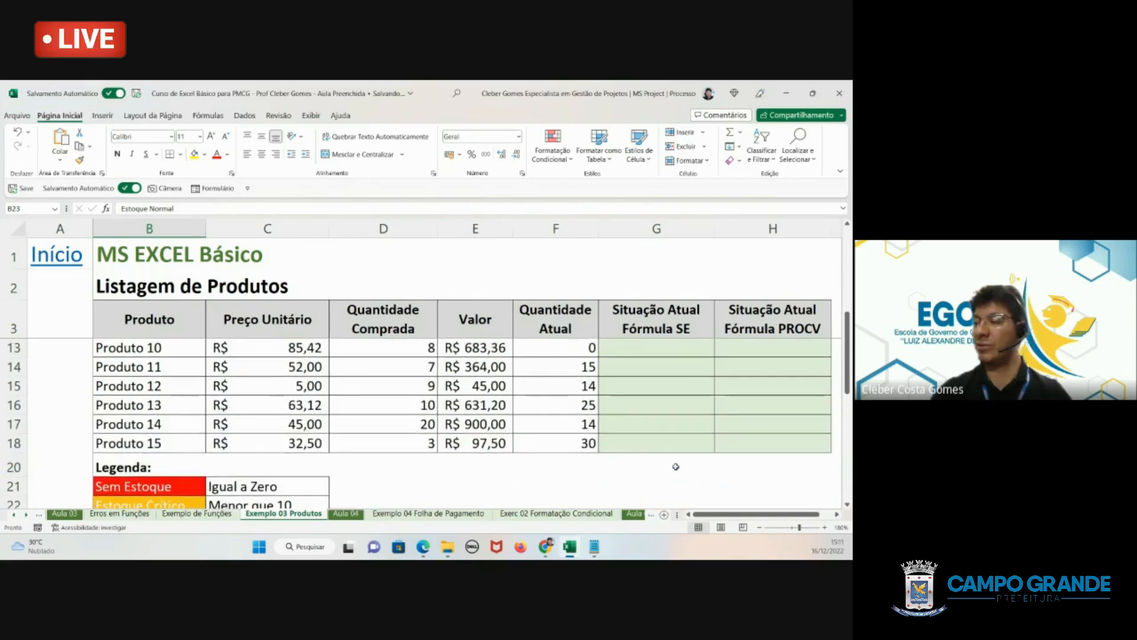
pyautogui.scroll(3, 676, 466)
pyautogui.click(663, 346)
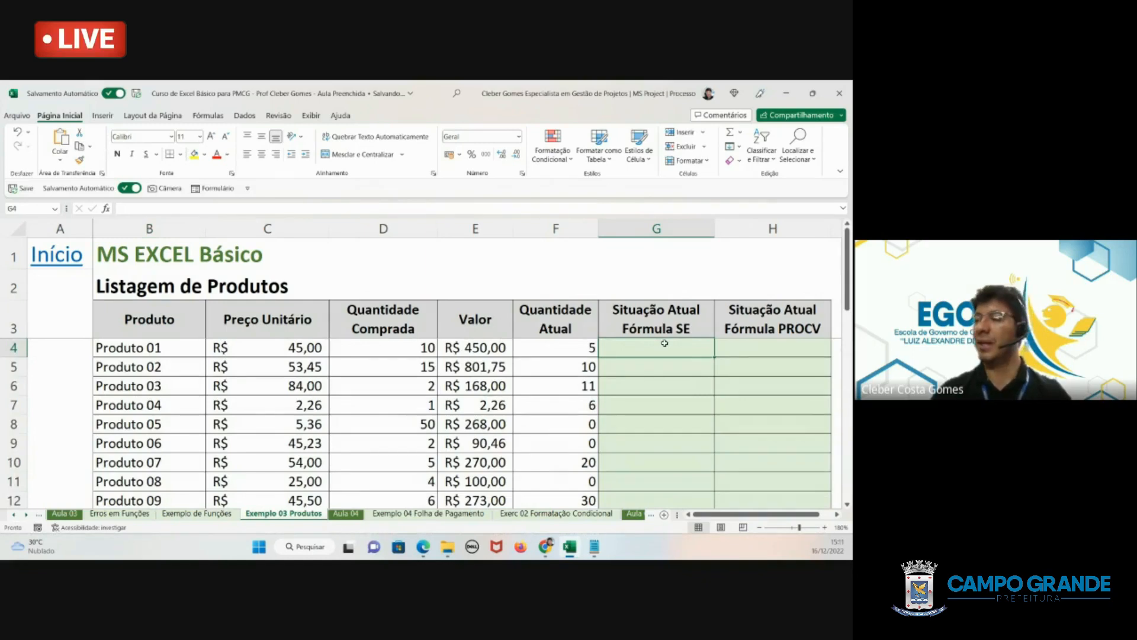
pyautogui.scroll(-4, 247, 428)
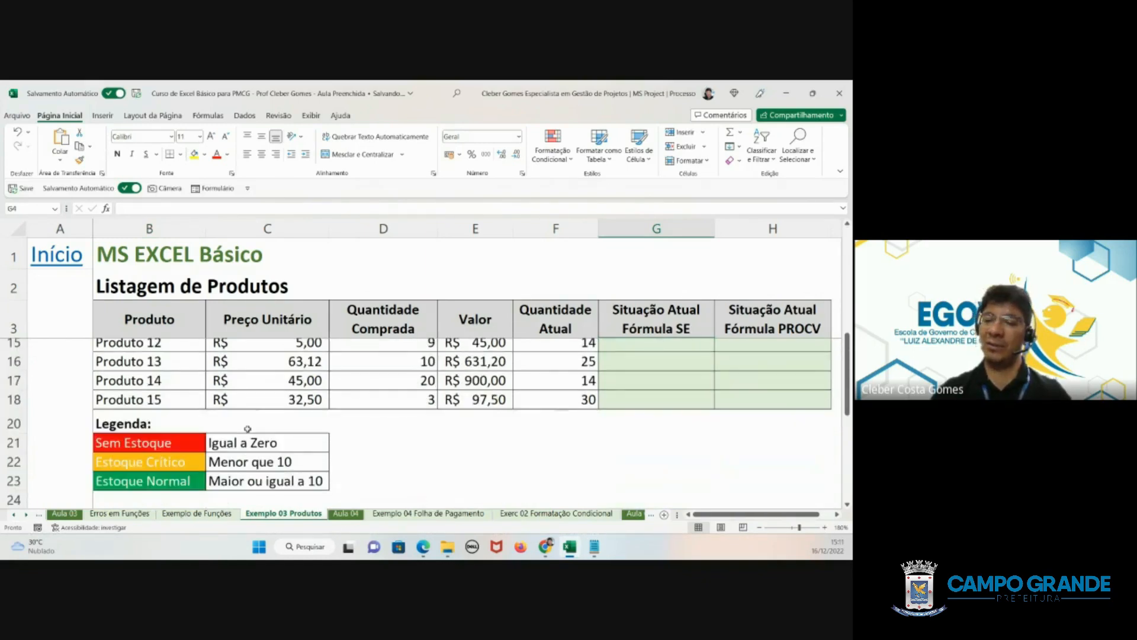
pyautogui.scroll(-2, 205, 426)
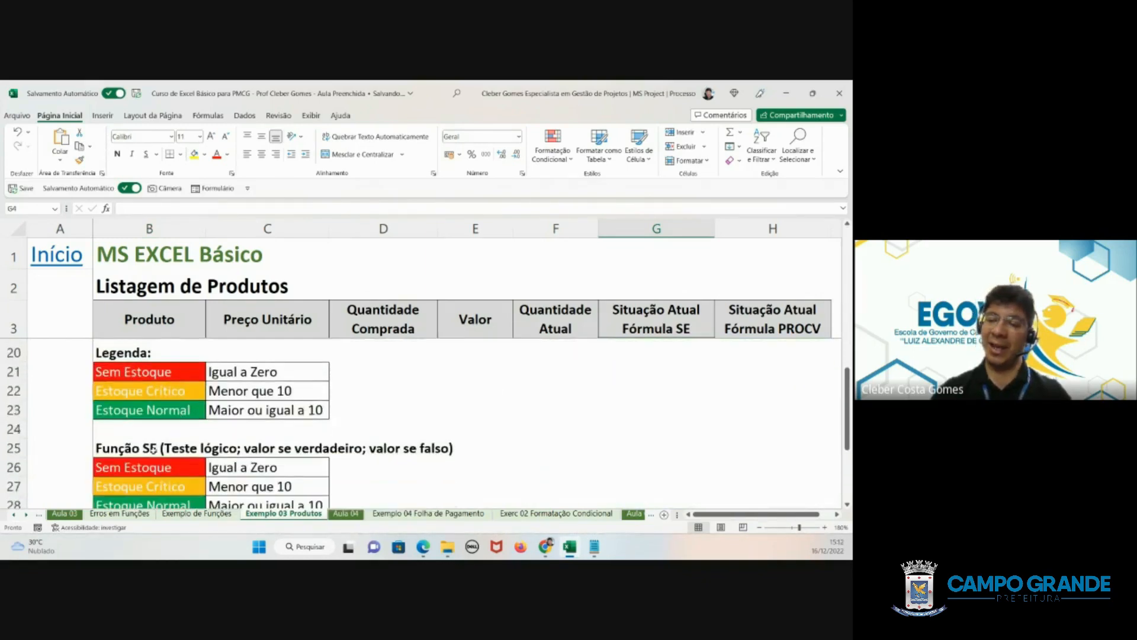
pyautogui.moveTo(155, 373); pyautogui.dragTo(169, 414)
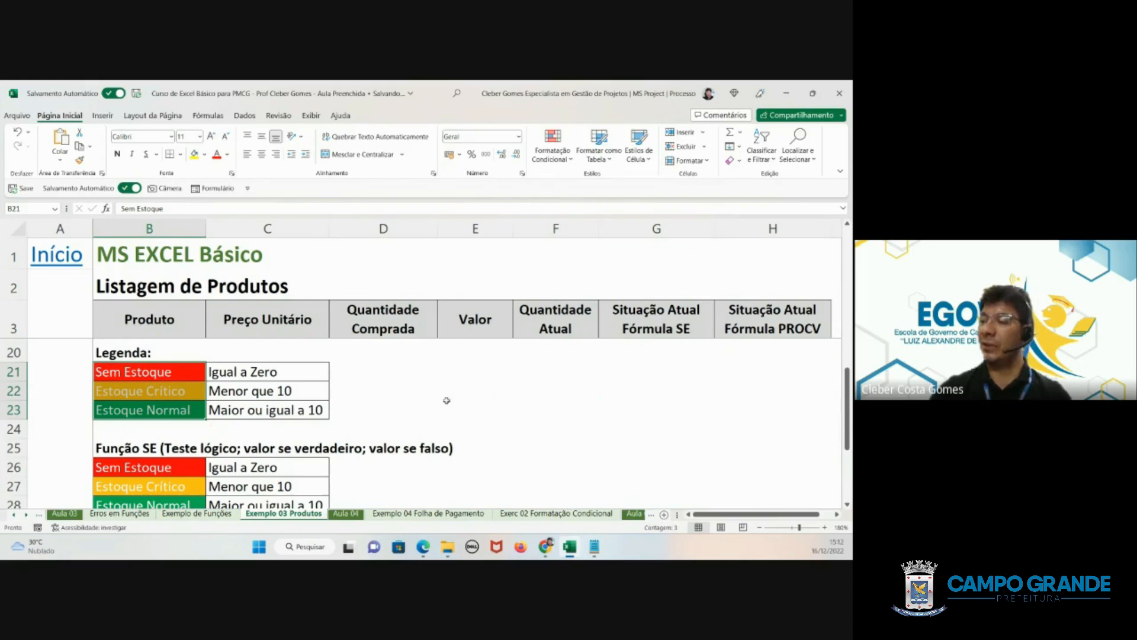
pyautogui.scroll(5, 446, 400)
pyautogui.click(650, 347)
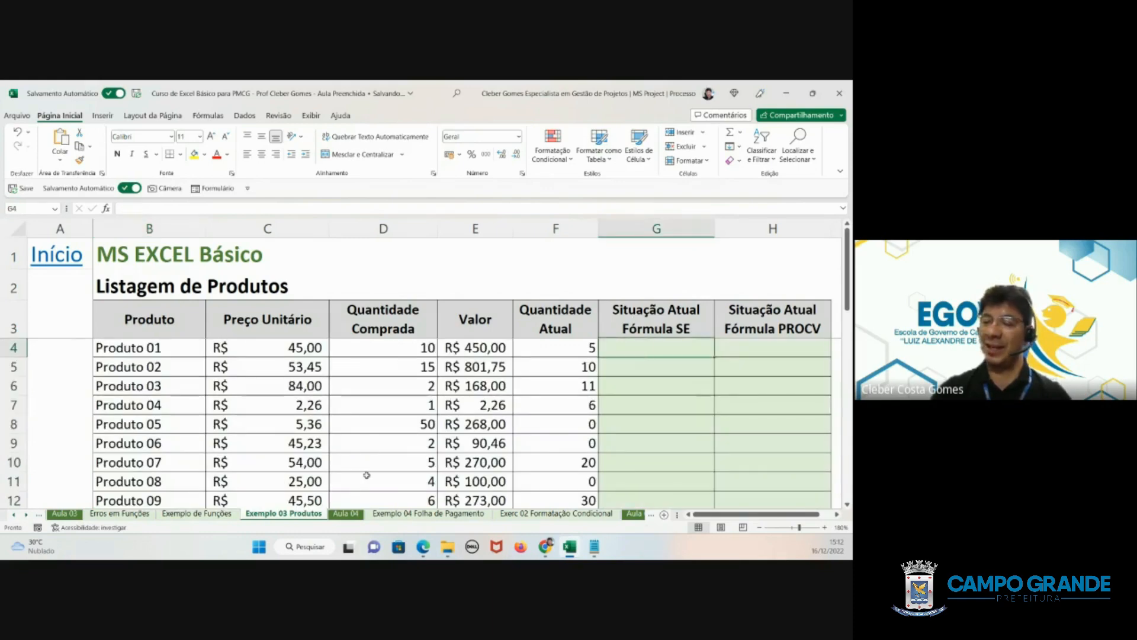
pyautogui.scroll(-4, 290, 481)
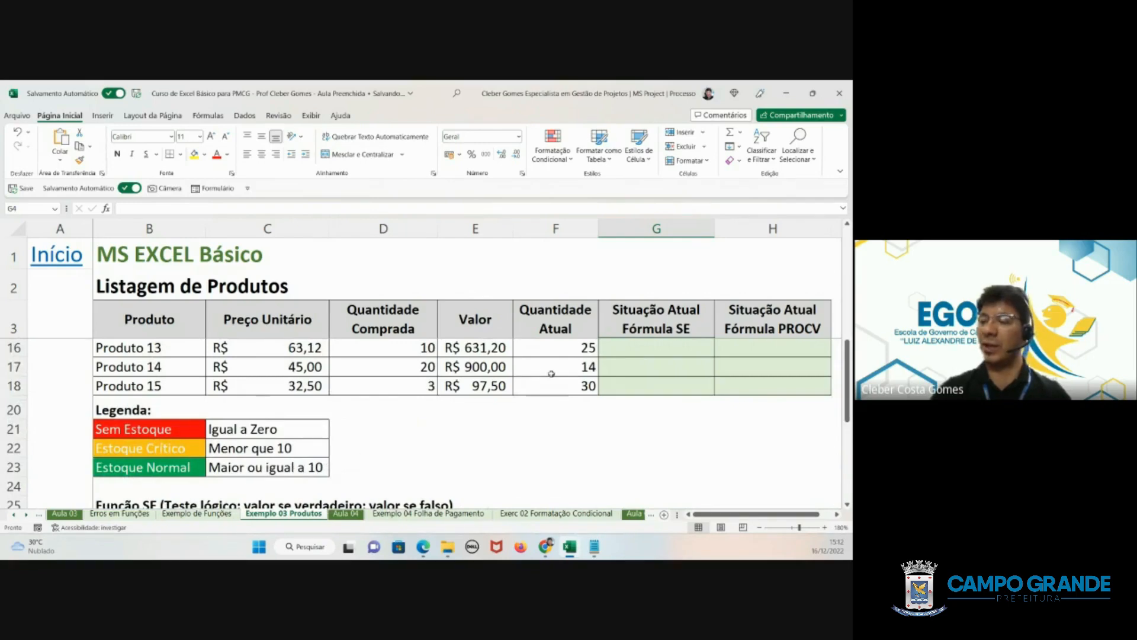
# - Start an SE formula in G18 for Produto 15 with the logical test F18=0
pyautogui.click(616, 385)
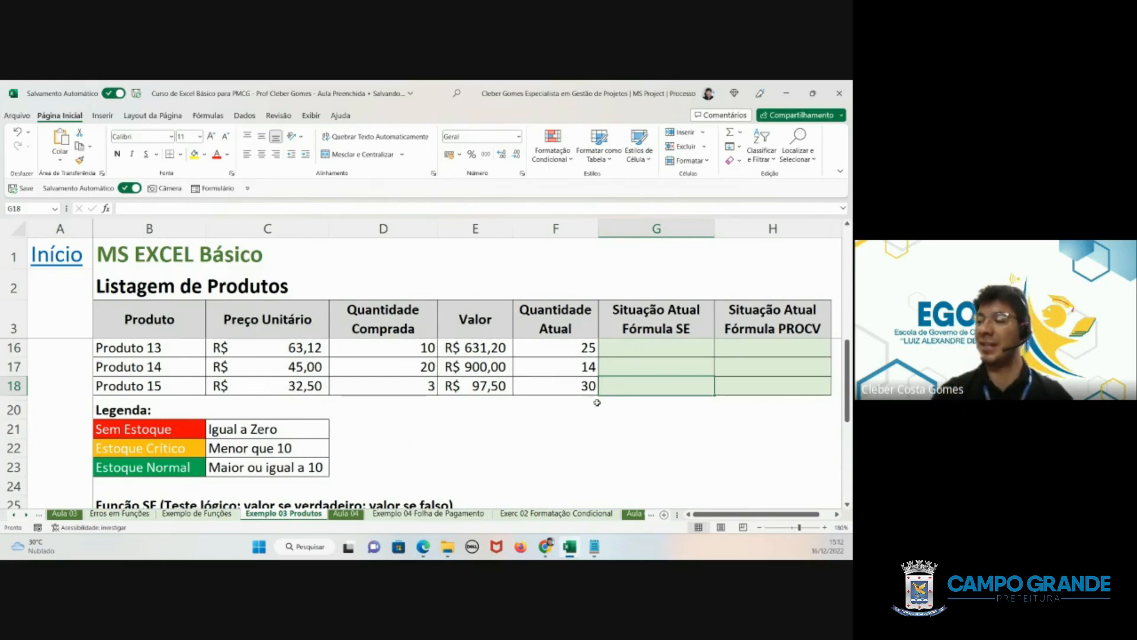
pyautogui.write('=')
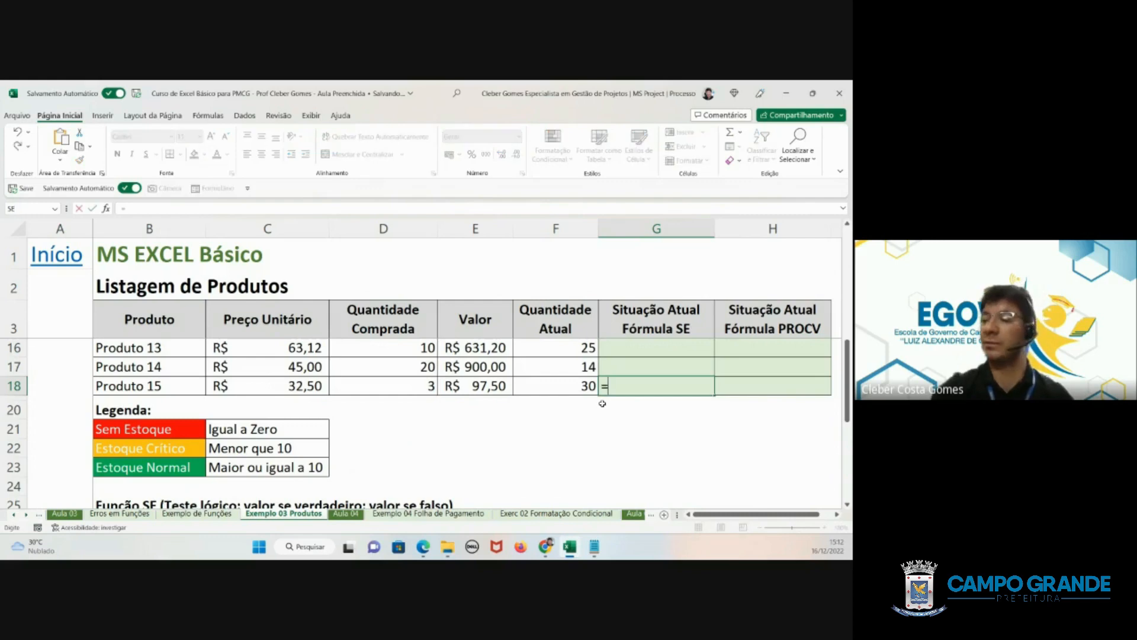
pyautogui.write('se')
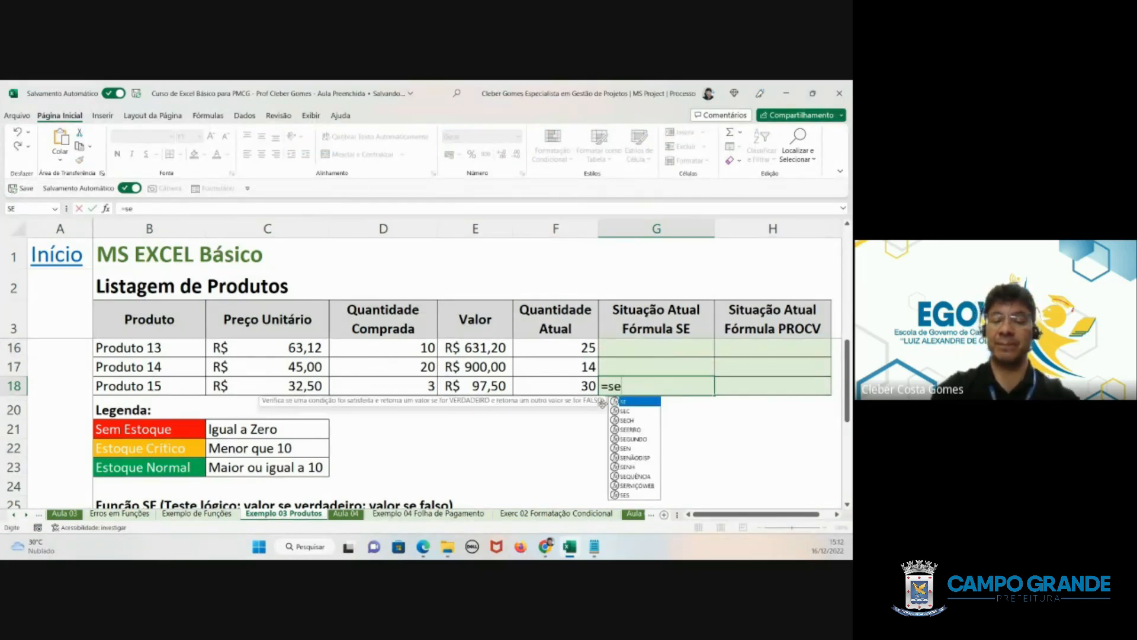
pyautogui.write('(')
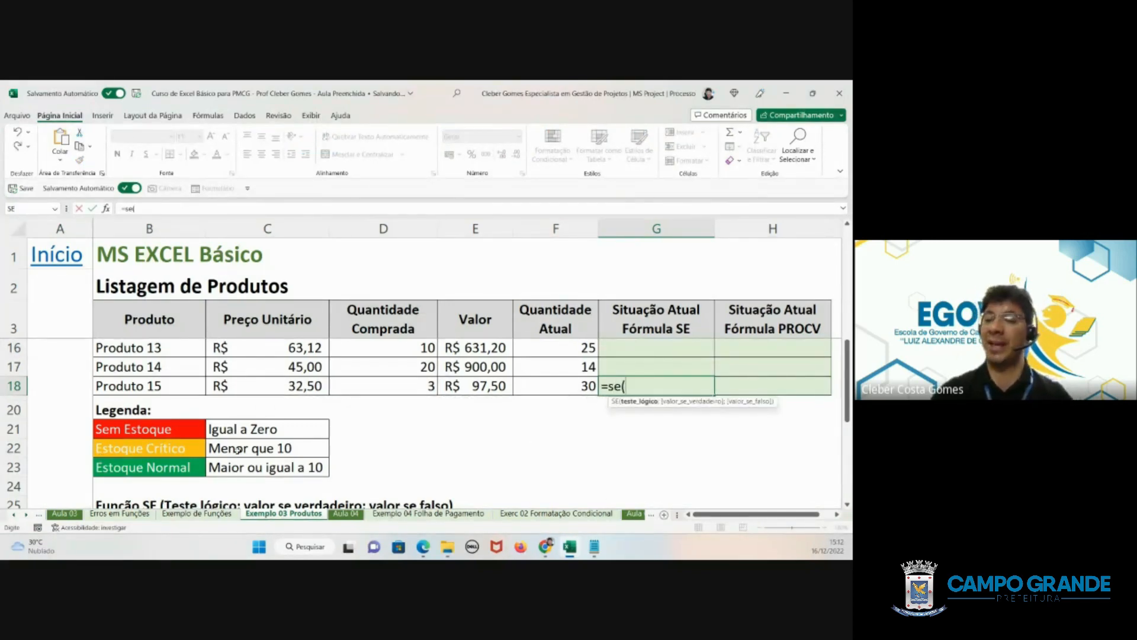
pyautogui.click(568, 388)
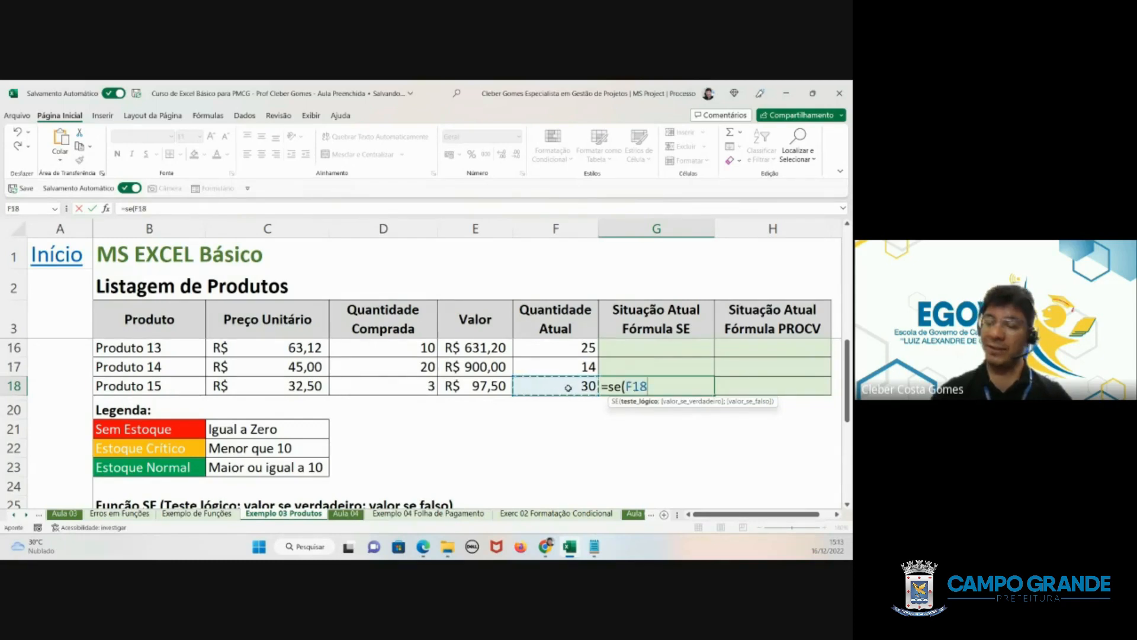
pyautogui.write('=')
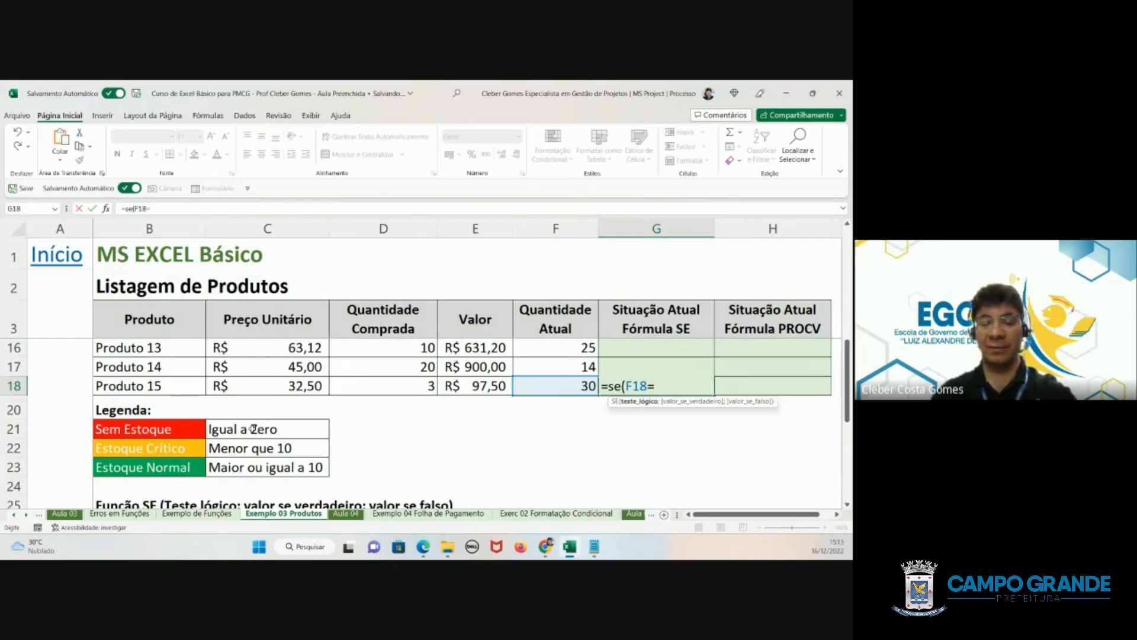
pyautogui.write('0')
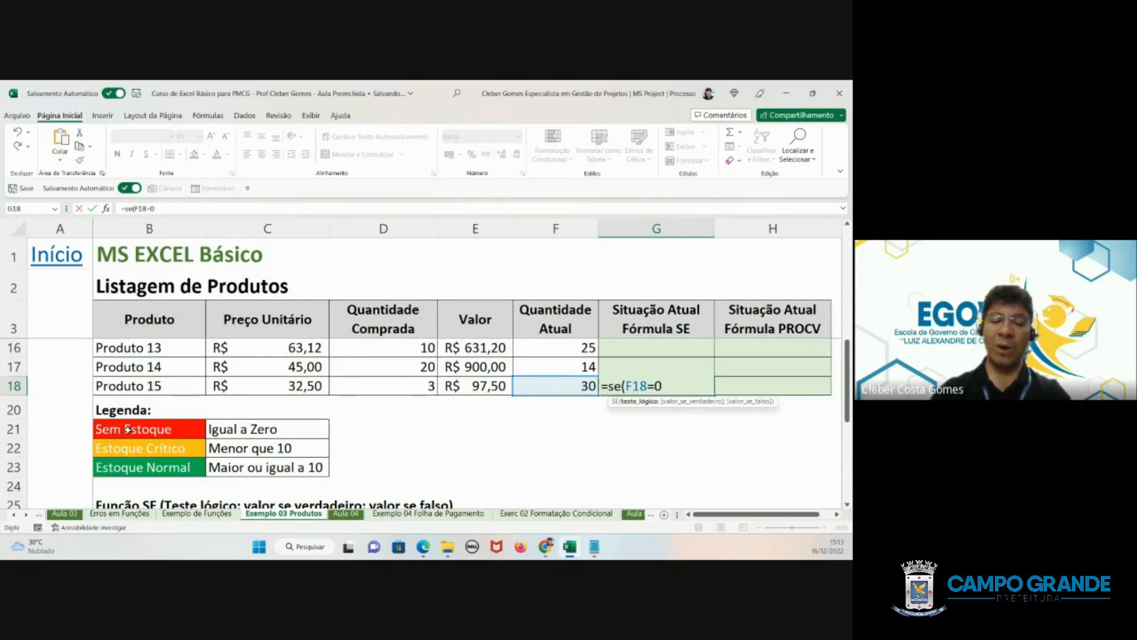
# - Add the Sem Estoque legend cell as the value if true, using the absolute reference $B$21
pyautogui.write(';')
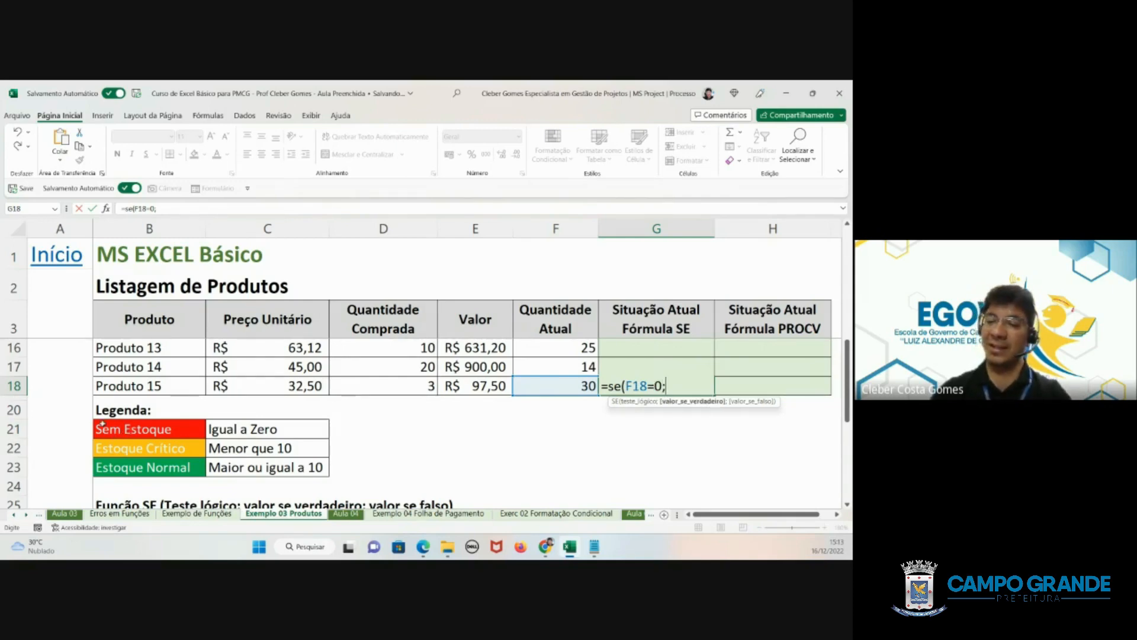
pyautogui.click(116, 427)
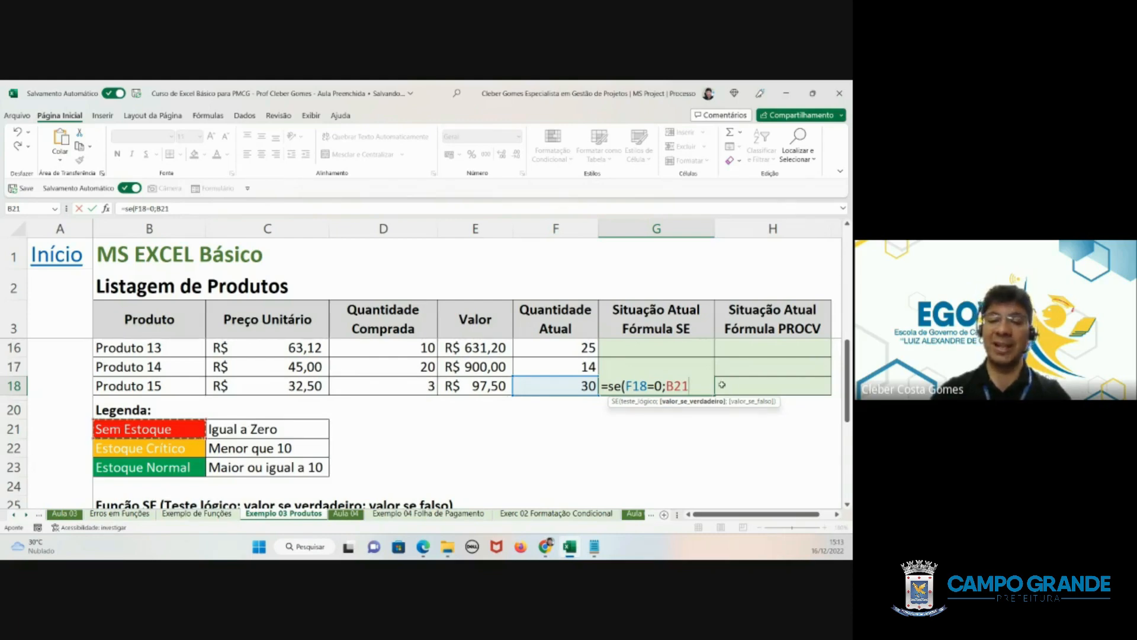
pyautogui.moveTo(690, 386); pyautogui.dragTo(667, 387)
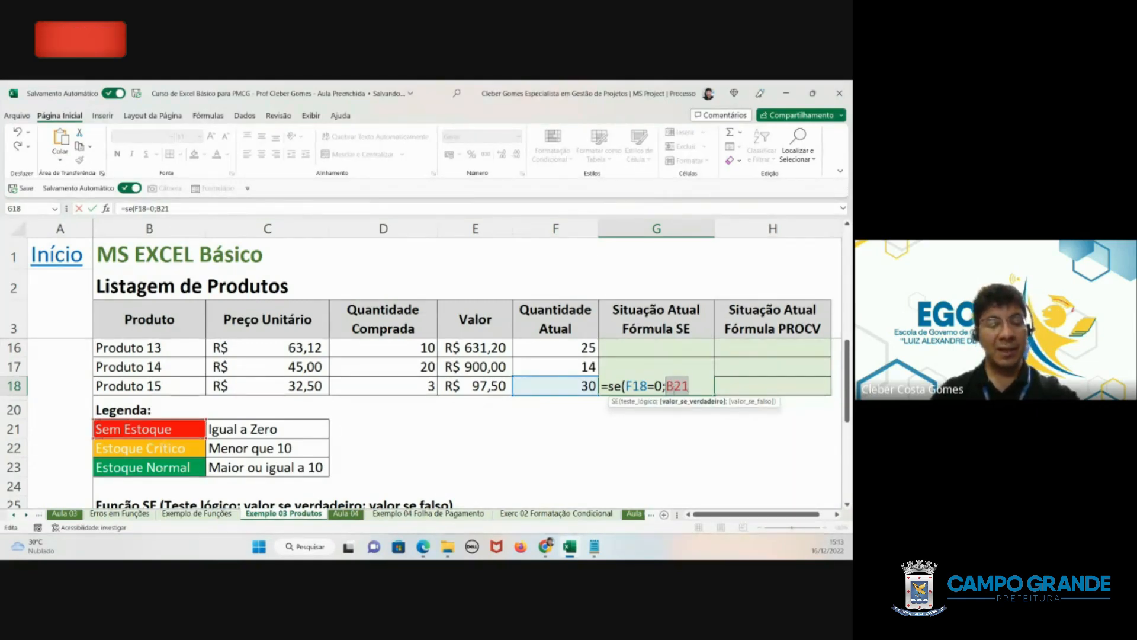
pyautogui.press('F4')
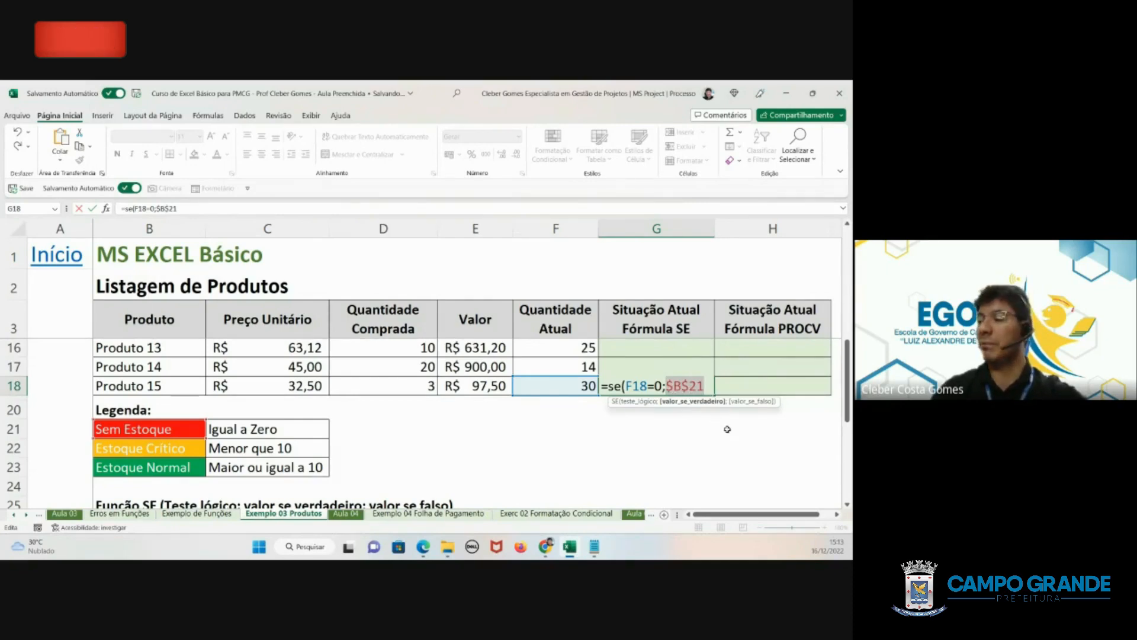
# - Cycle the Sem Estoque reference in the G18 formula through B$21, $B21 and B21 back to $B$21
pyautogui.press('F4')
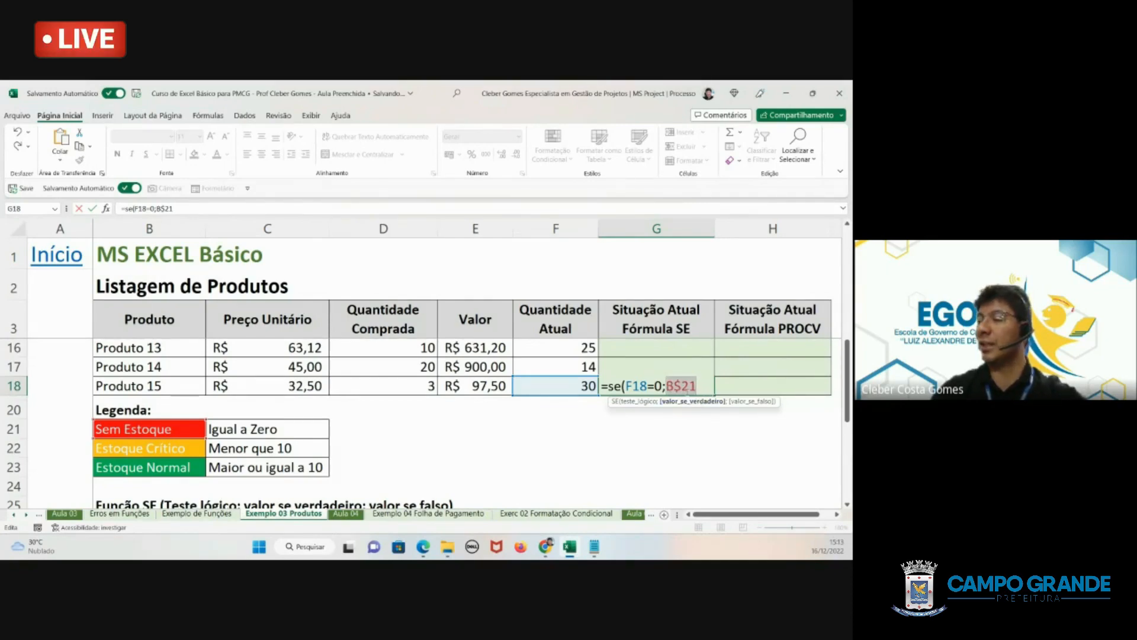
pyautogui.press('F4')
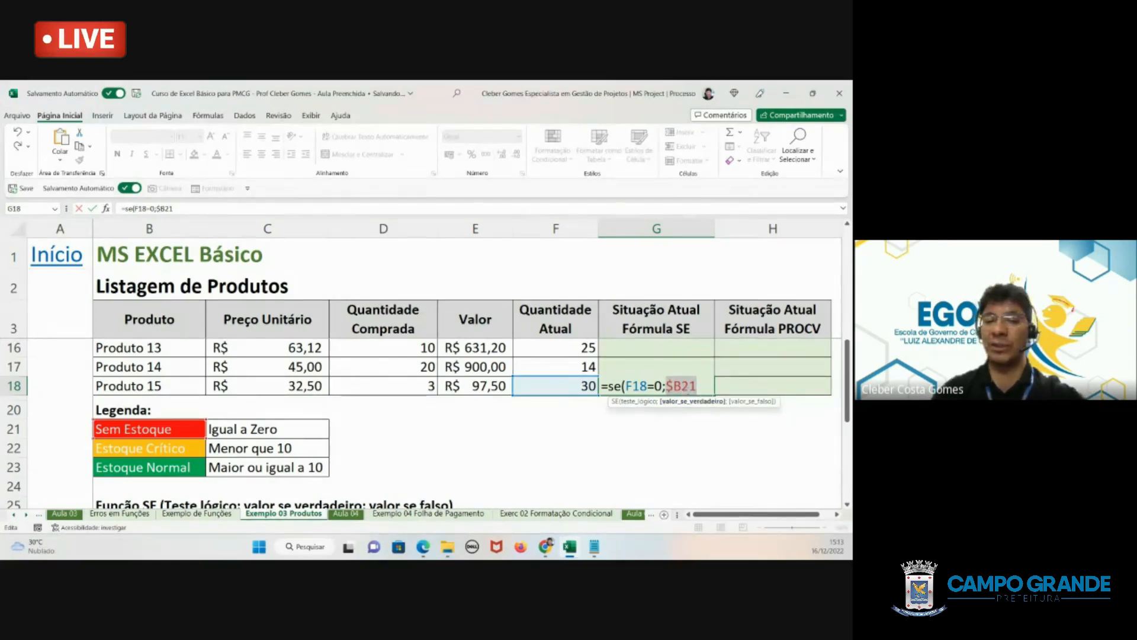
pyautogui.press('F4')
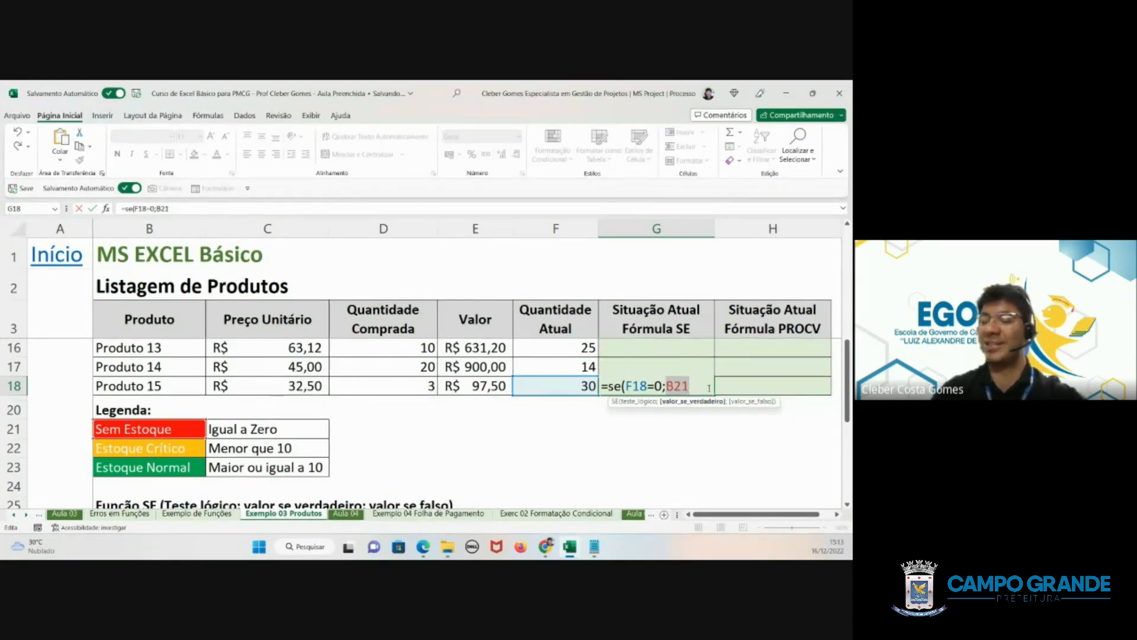
pyautogui.press('F4')
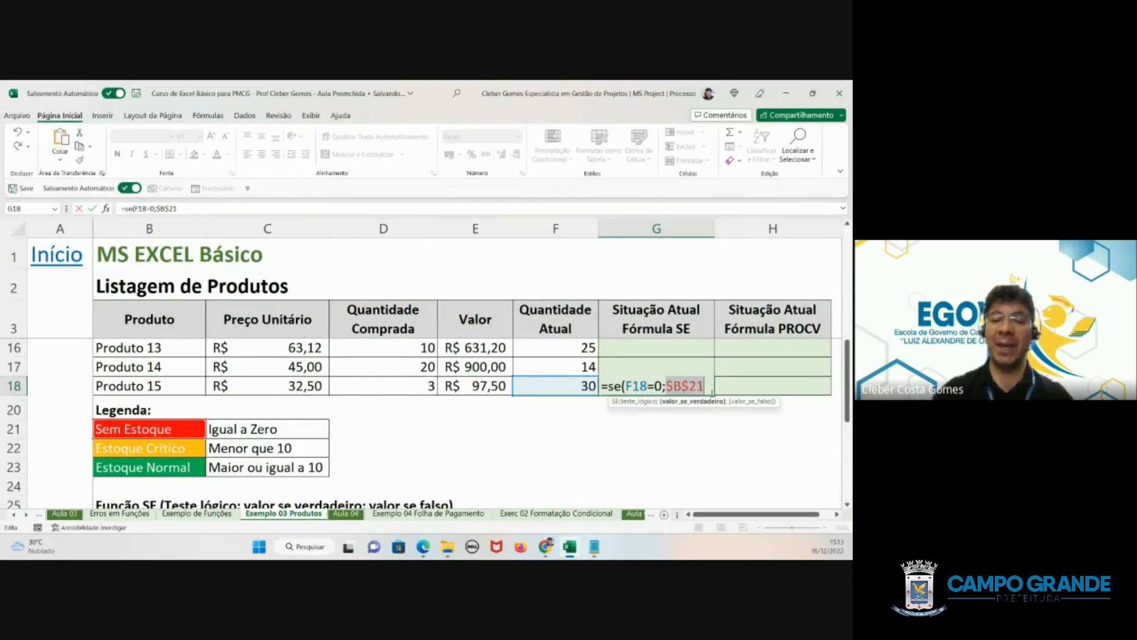
# - Nest a second SE function as the value if false, with the logical test F18<10
pyautogui.click(706, 386)
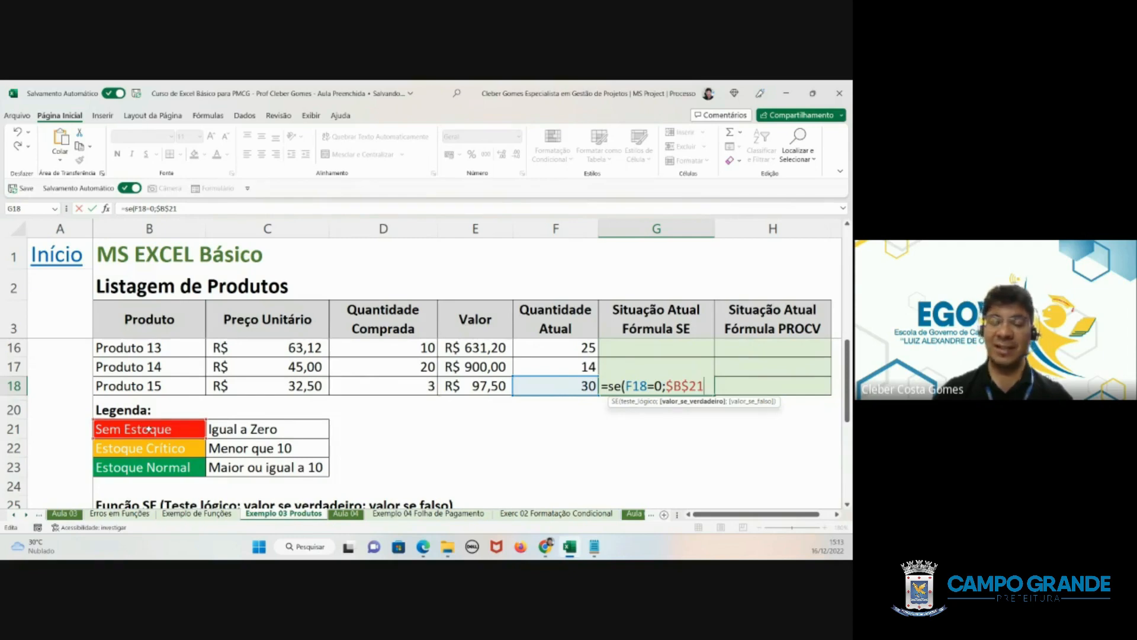
pyautogui.write(';')
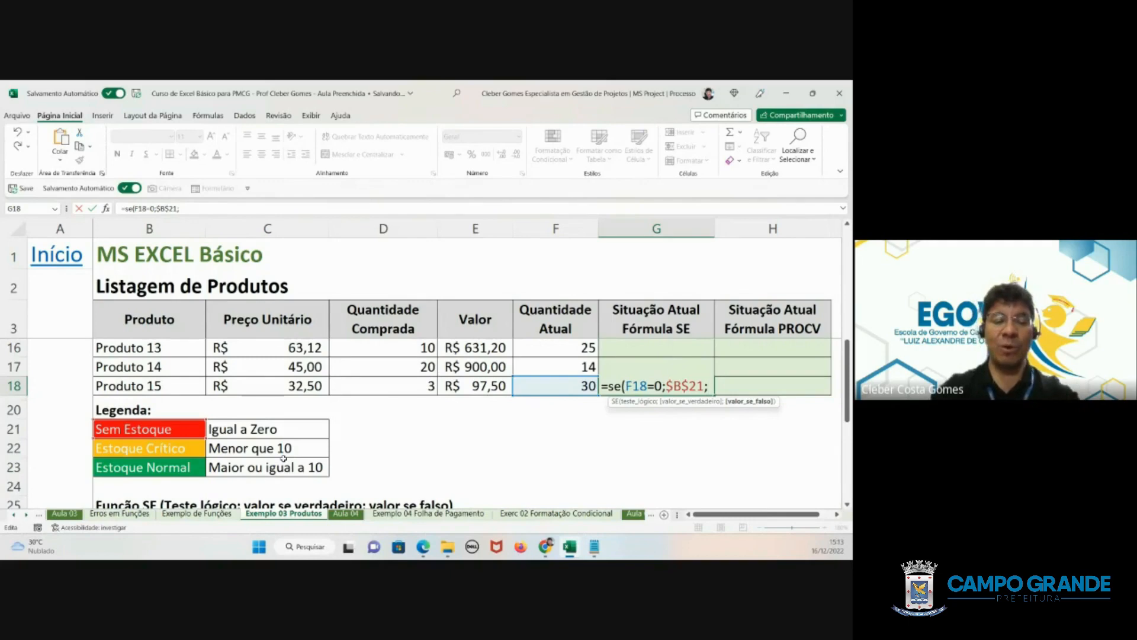
pyautogui.write('se(')
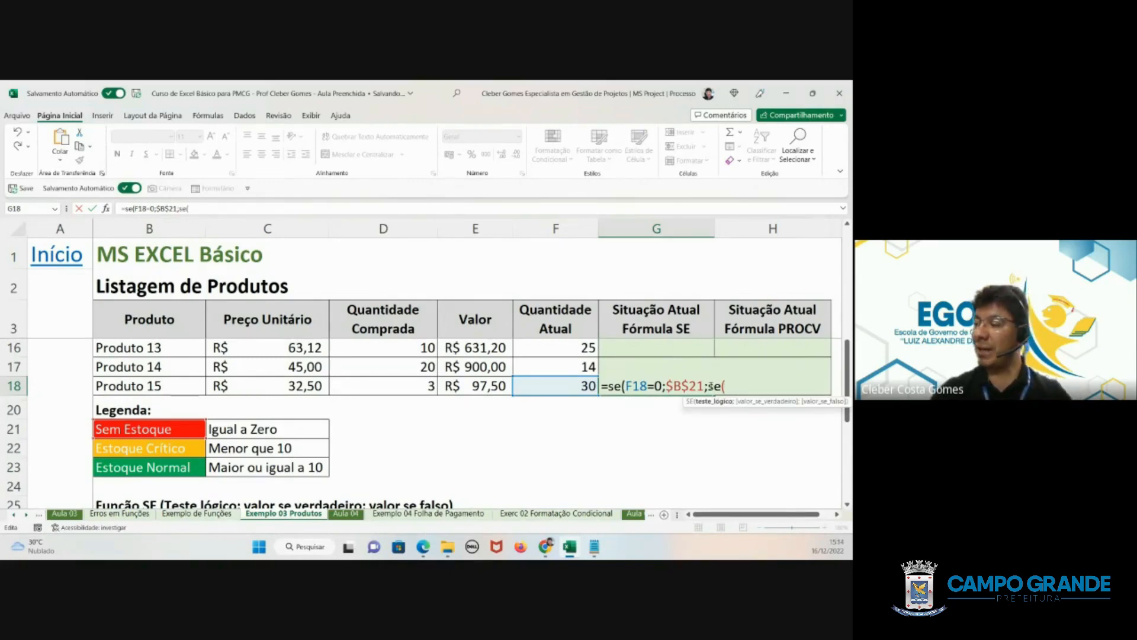
pyautogui.moveTo(708, 385); pyautogui.dragTo(725, 386)
pyautogui.click(750, 387)
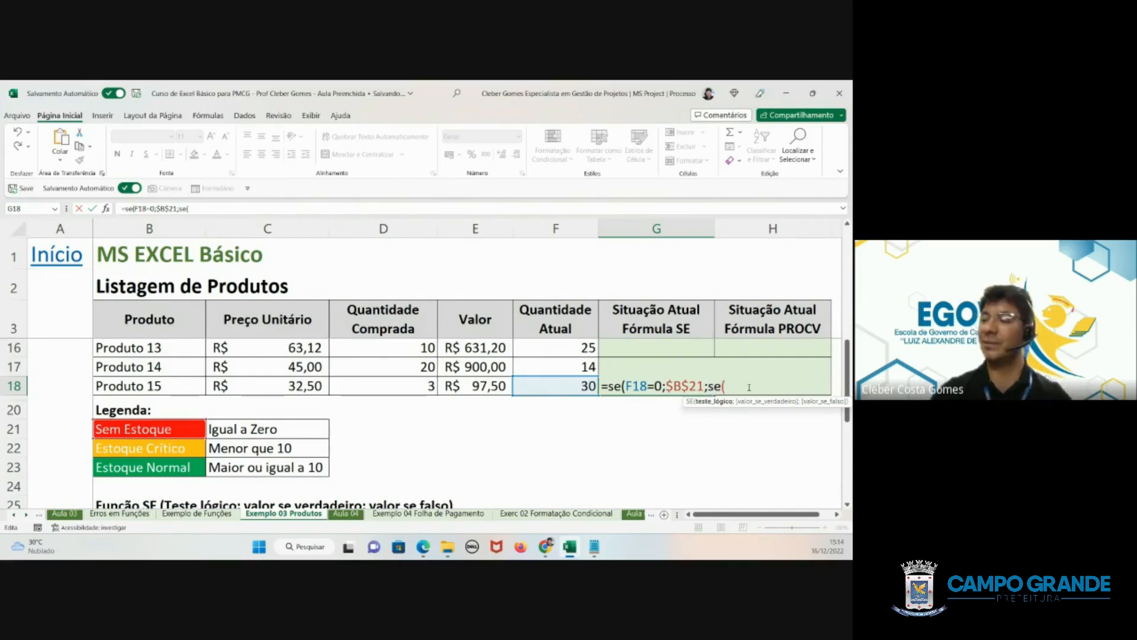
pyautogui.click(534, 383)
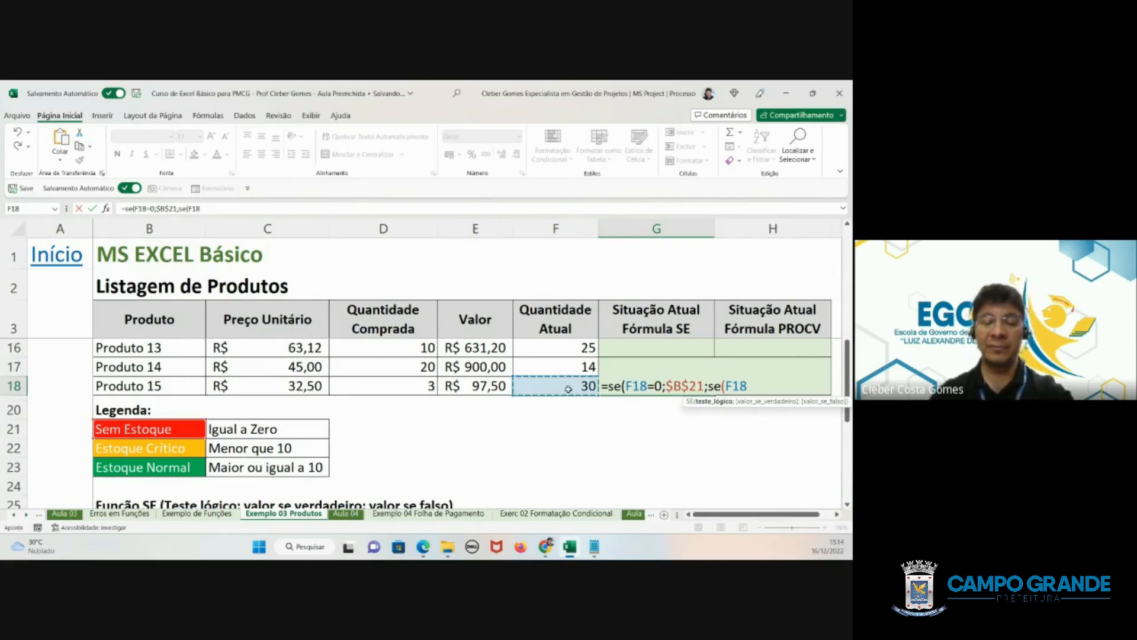
pyautogui.write('<')
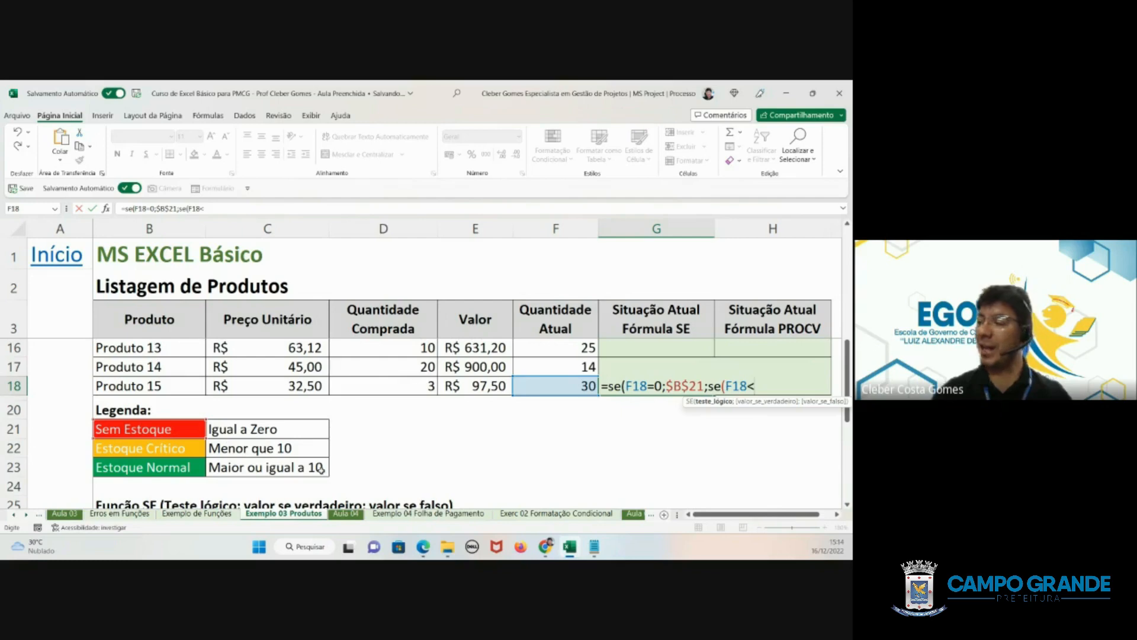
pyautogui.write('1')
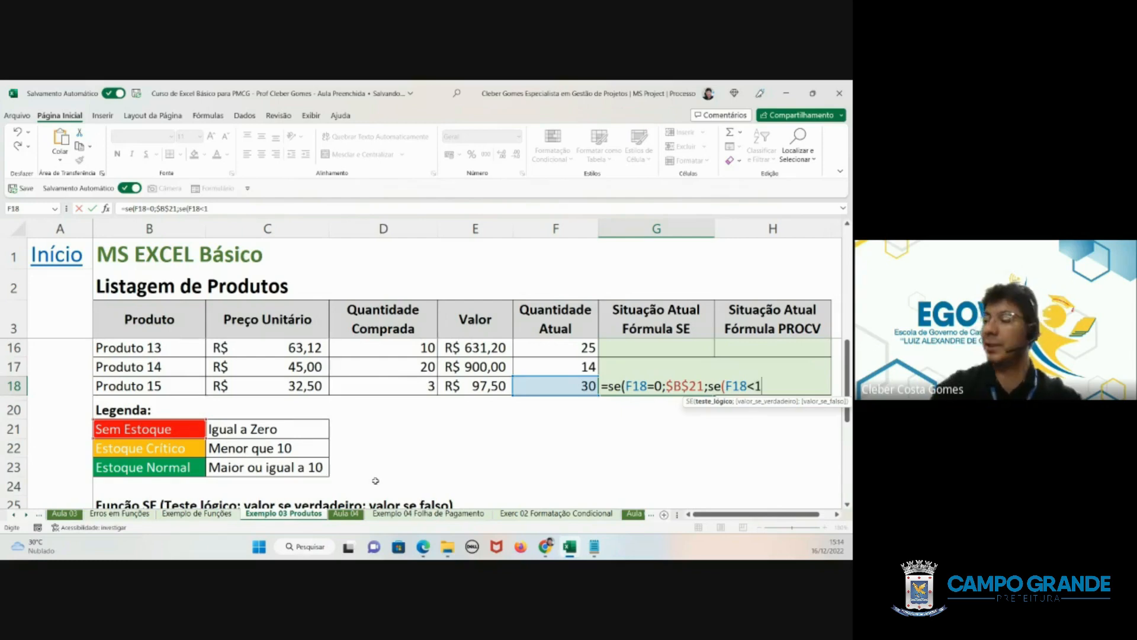
pyautogui.write('0;')
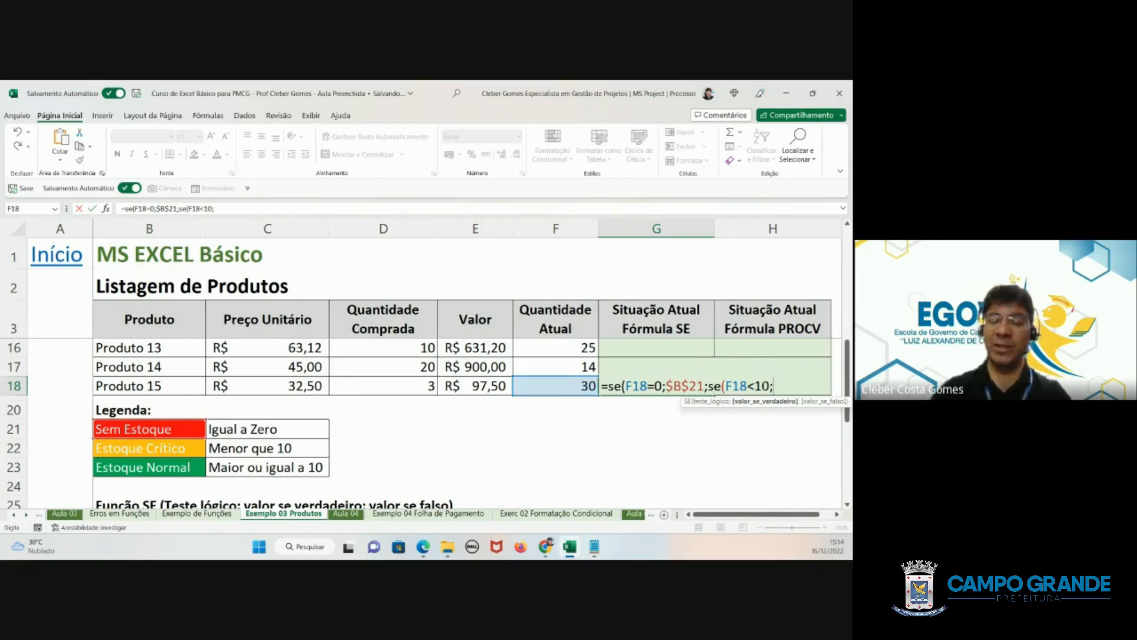
# - Add the Estoque Crítico legend cell as the nested SE's value if true, using the absolute reference $B$22
pyautogui.click(156, 448)
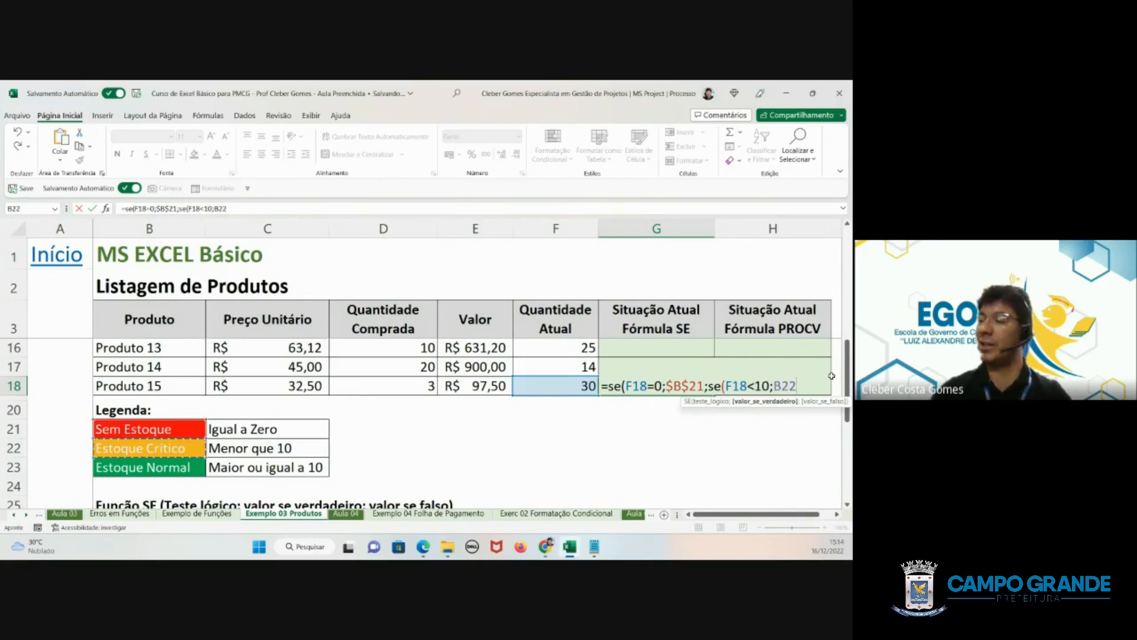
pyautogui.hotkey('shift', 'Left')
pyautogui.hotkey('shift', 'Left')
pyautogui.hotkey('shift', 'Left')
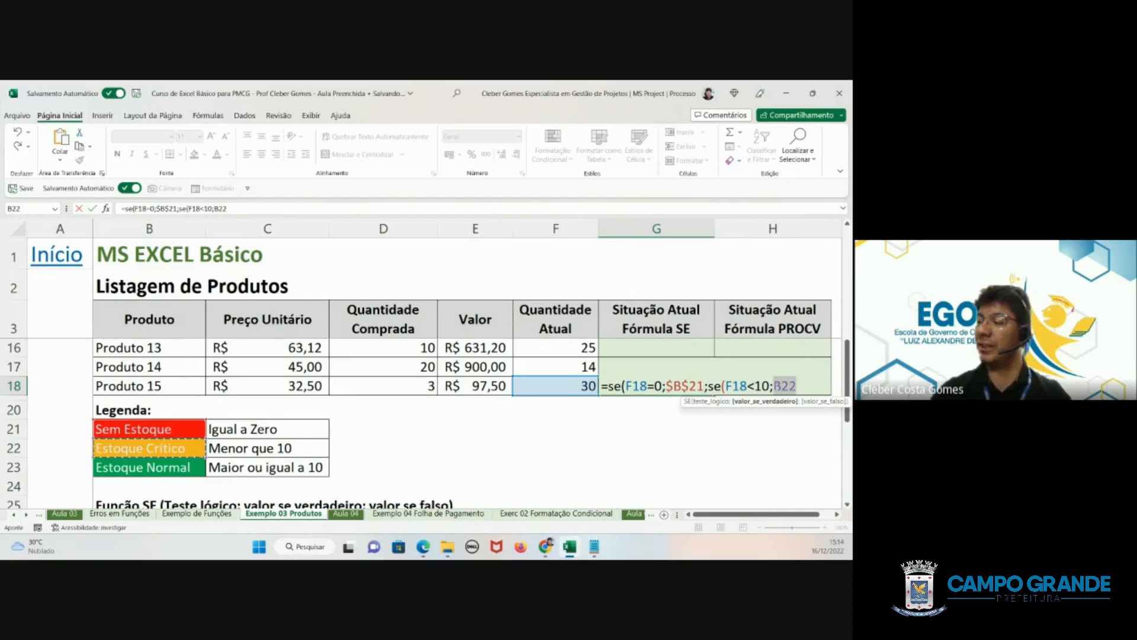
pyautogui.press('F2')
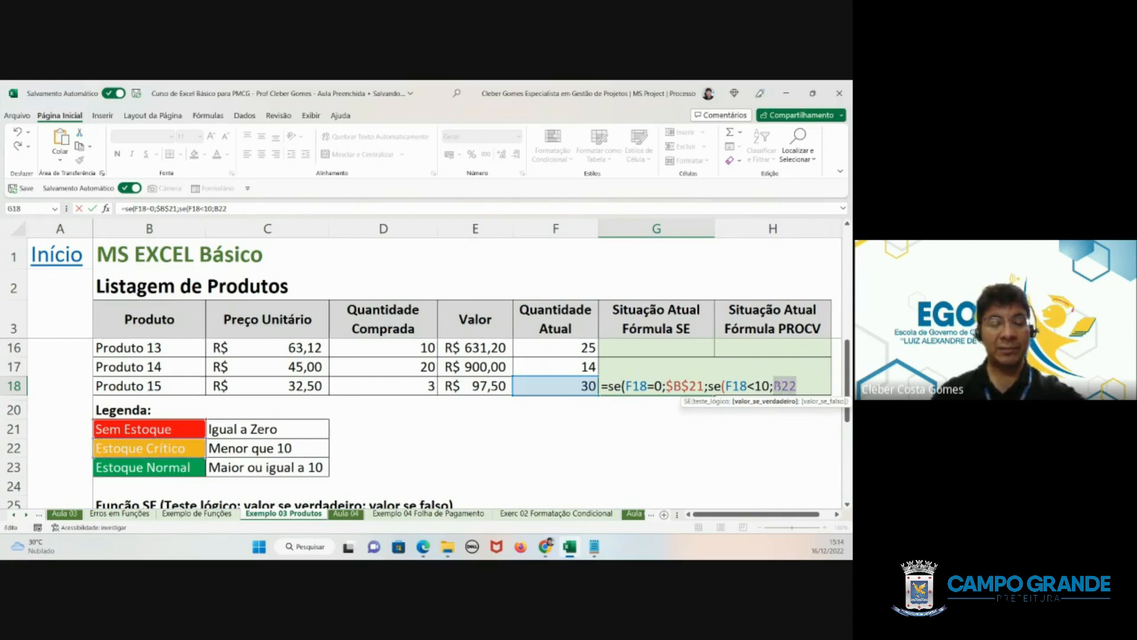
pyautogui.press('F4')
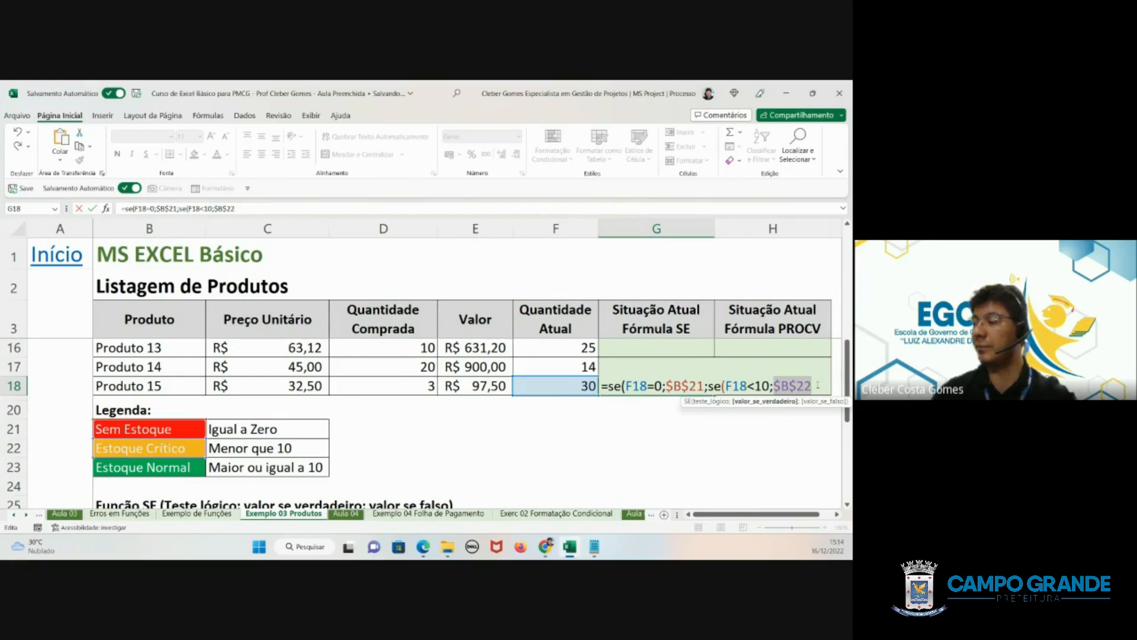
pyautogui.click(816, 386)
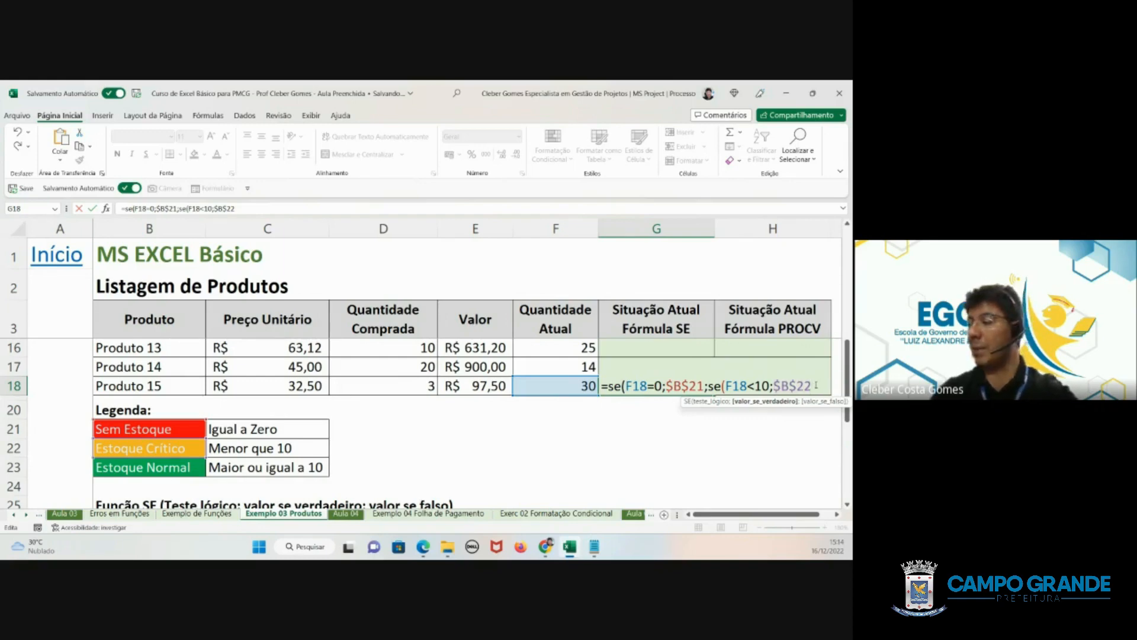
# - Add the Estoque Normal legend cell B23 as the nested SE's value if false and complete the formula
pyautogui.write(';')
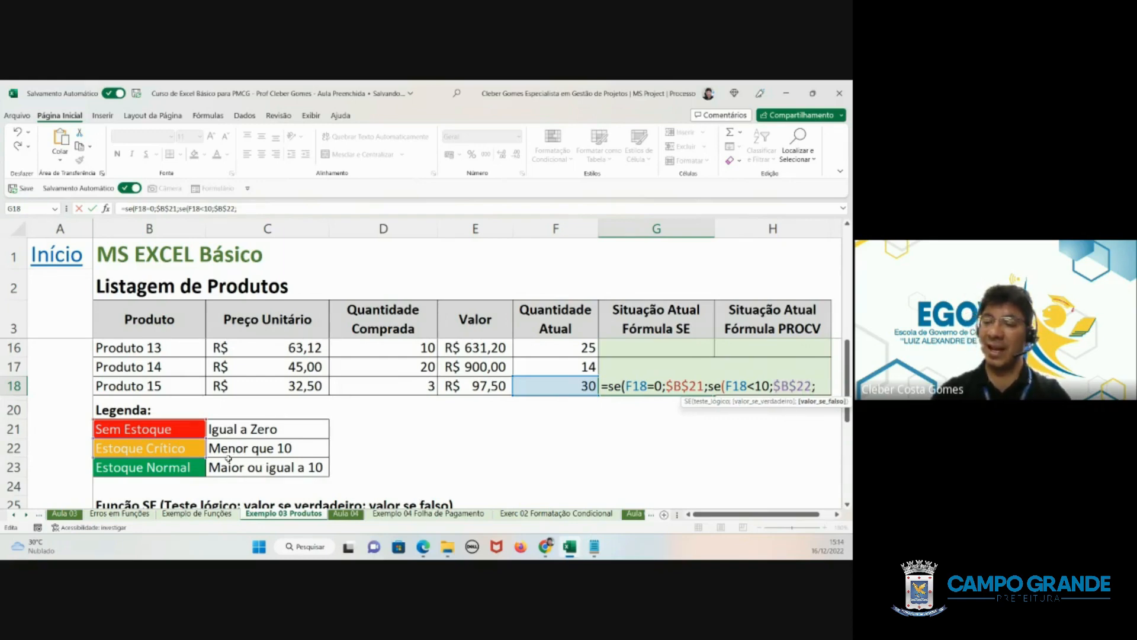
pyautogui.click(159, 469)
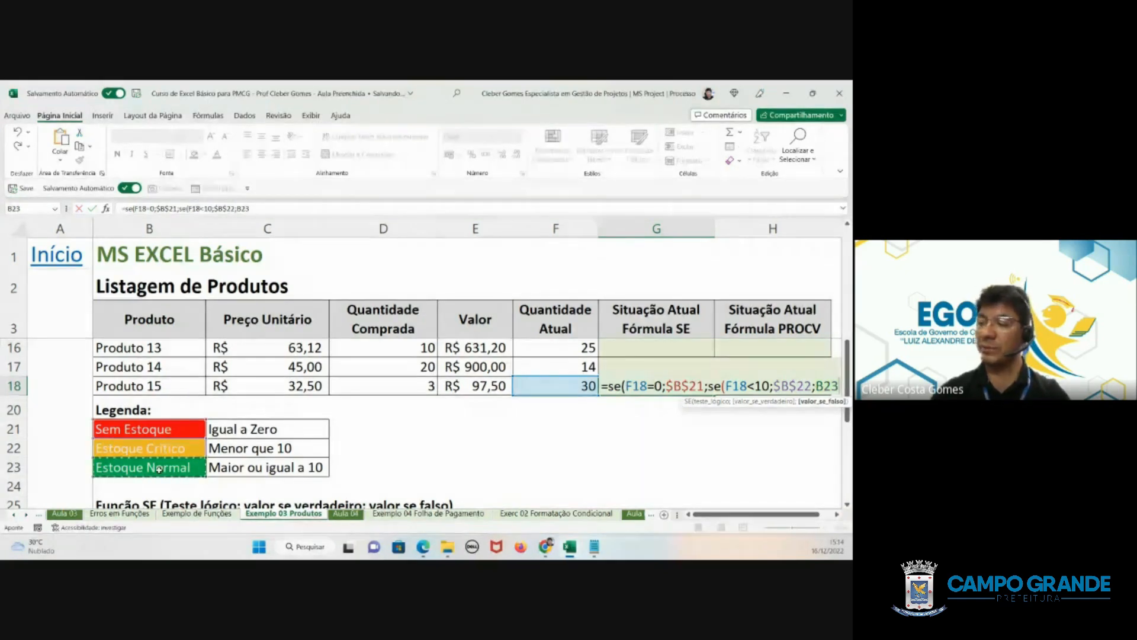
pyautogui.write('))')
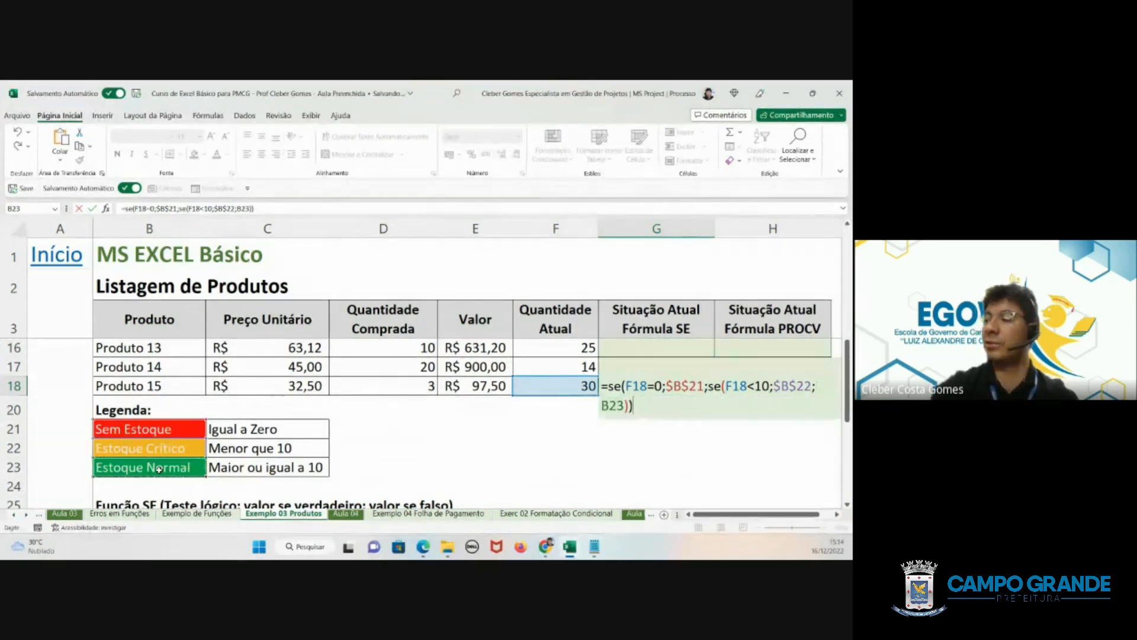
pyautogui.press('Return')
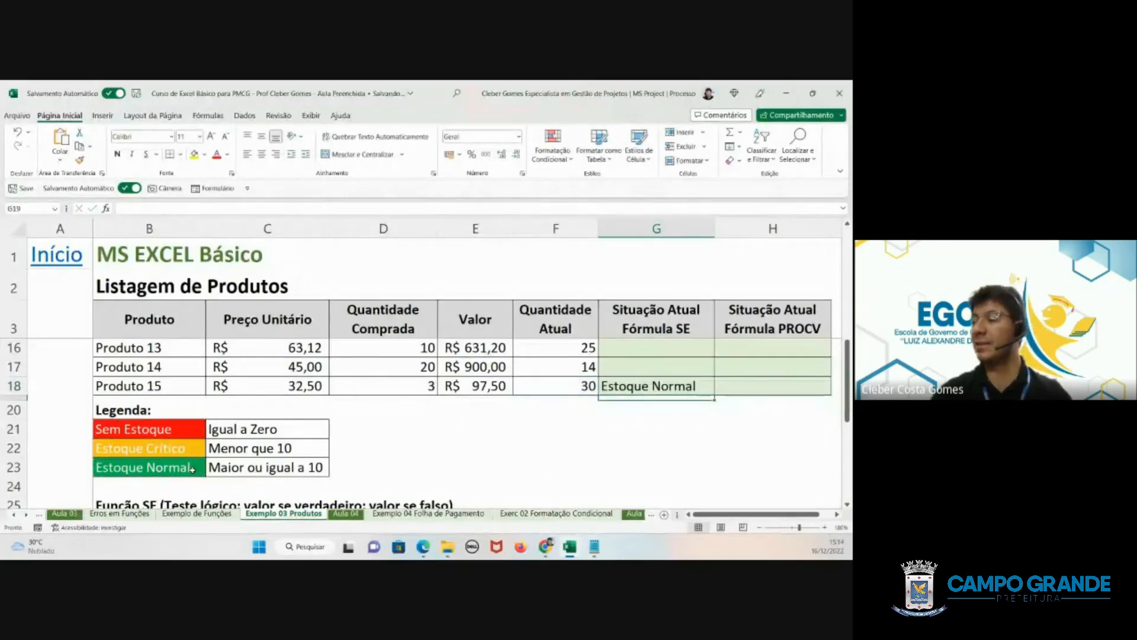
# - Fill the SE formula from G18 up to G4 and check the statuses in the column
pyautogui.click(687, 385)
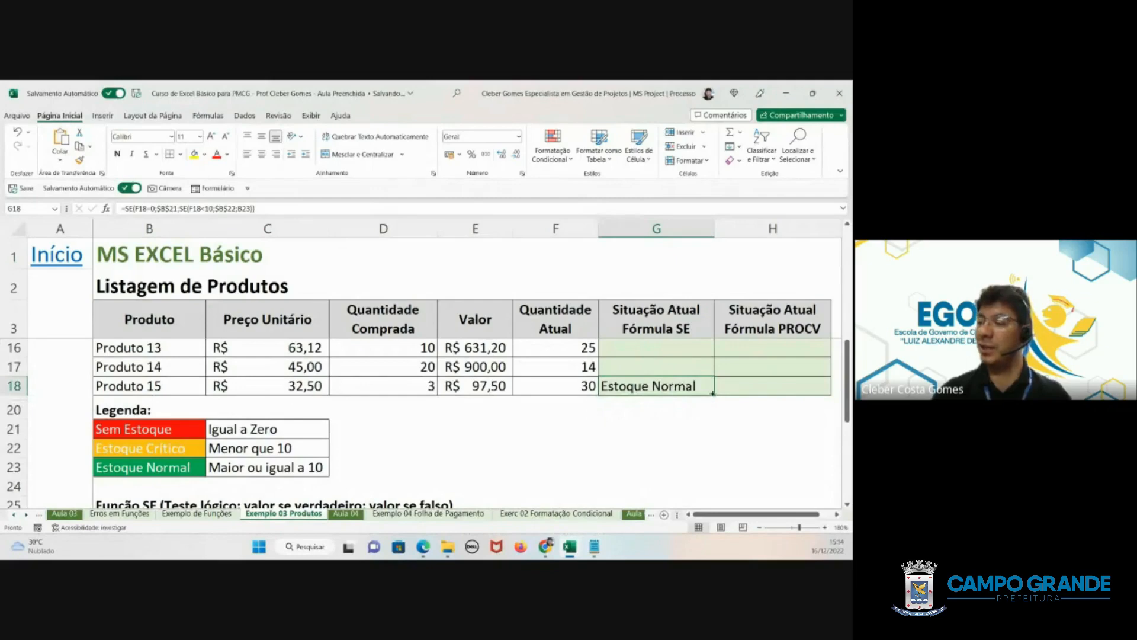
pyautogui.moveTo(713, 392); pyautogui.dragTo(698, 344)
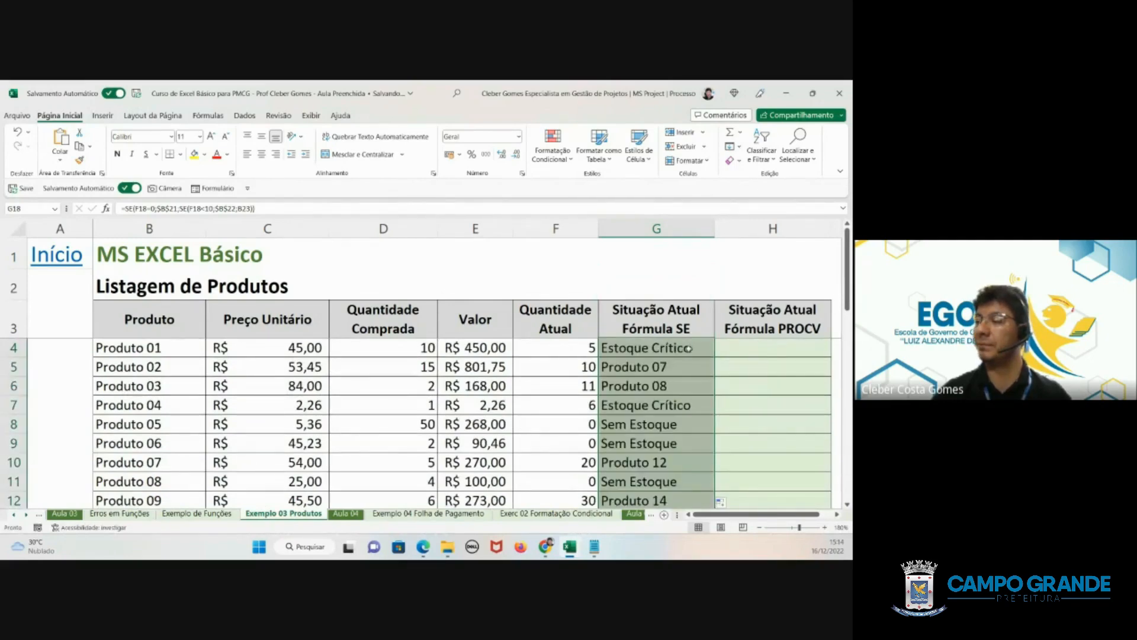
pyautogui.scroll(-3, 667, 385)
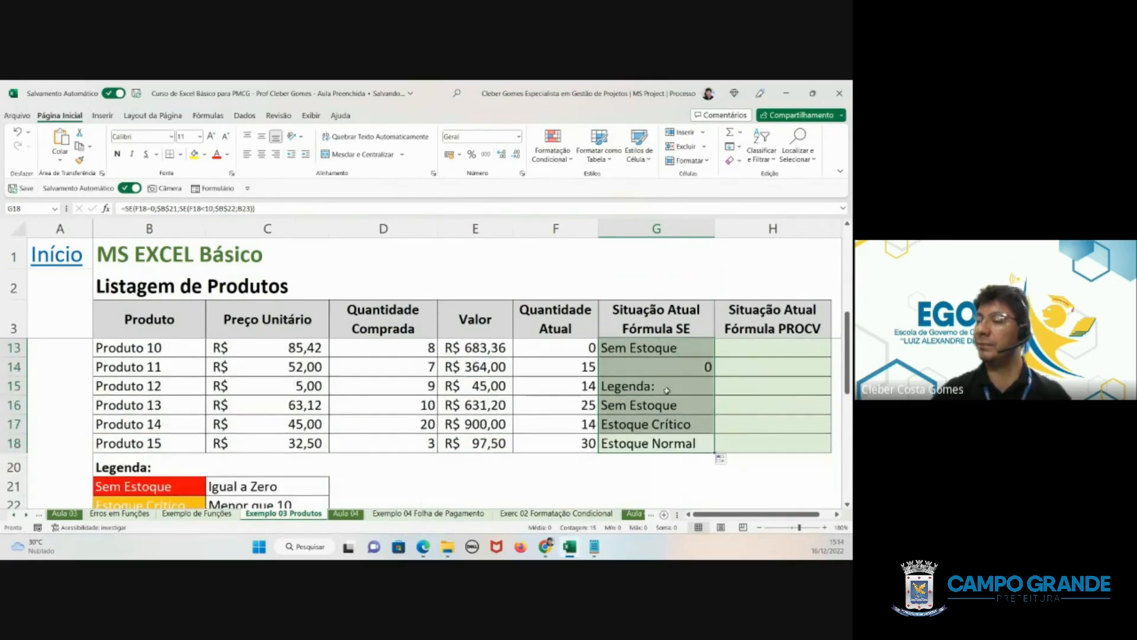
# - Change the B23 reference in the G18 formula to the absolute reference $B$23
pyautogui.click(652, 443)
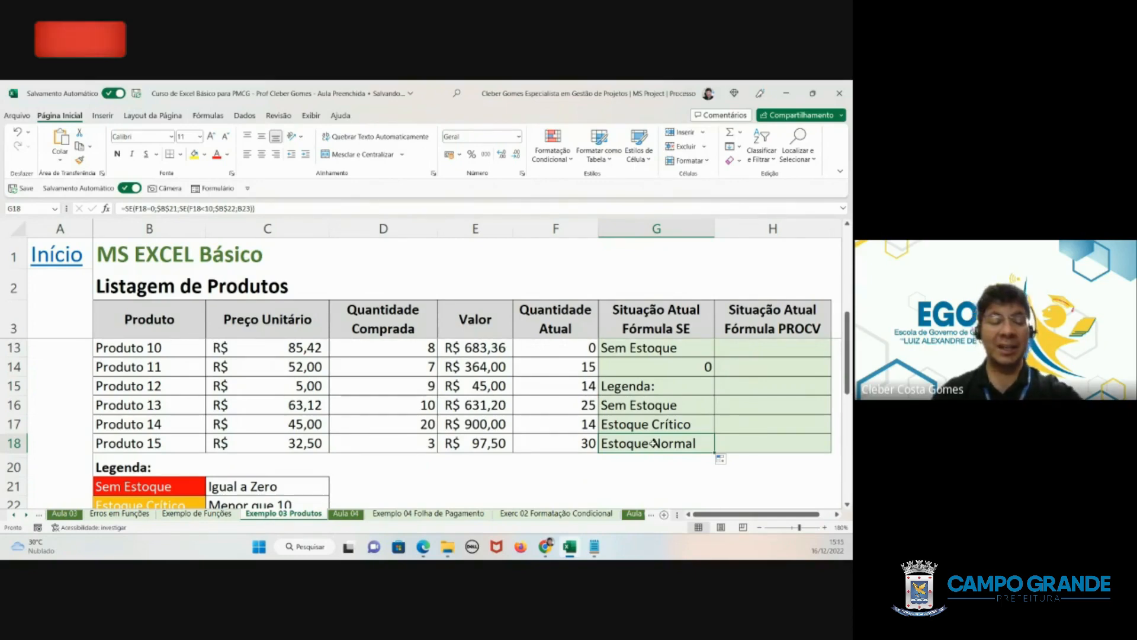
pyautogui.doubleClick(685, 444)
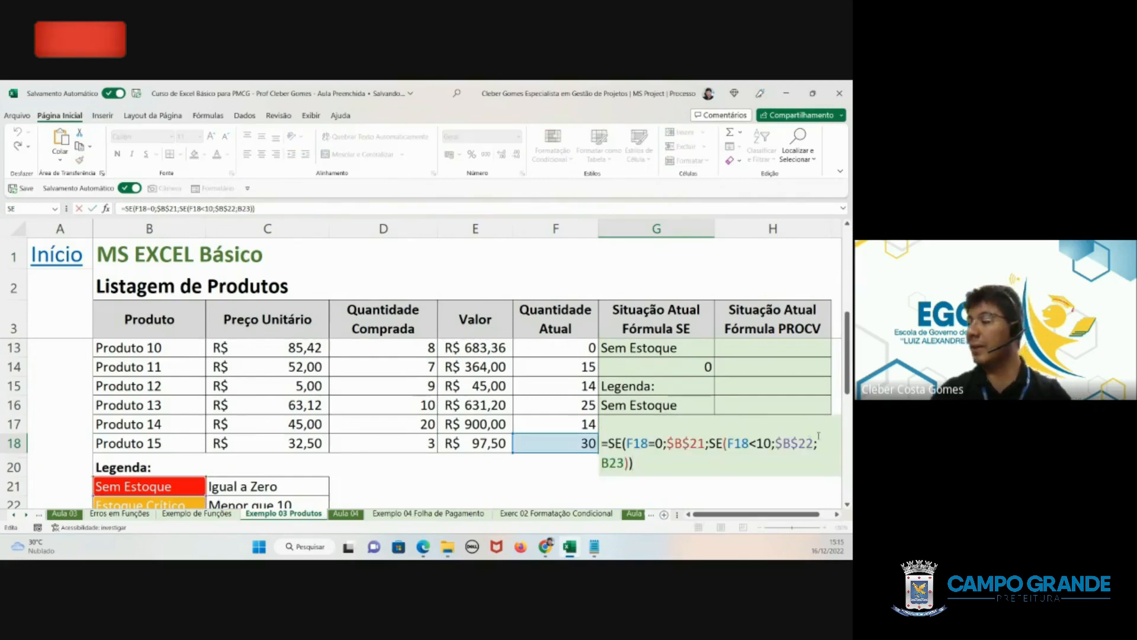
pyautogui.moveTo(625, 464); pyautogui.dragTo(590, 459)
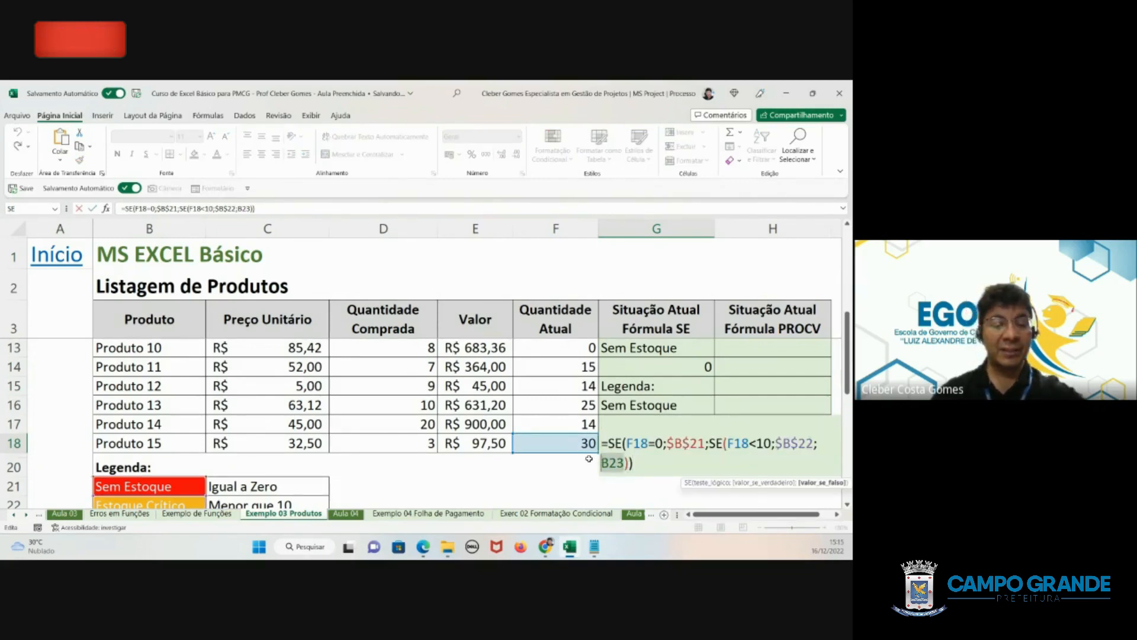
pyautogui.press('F4')
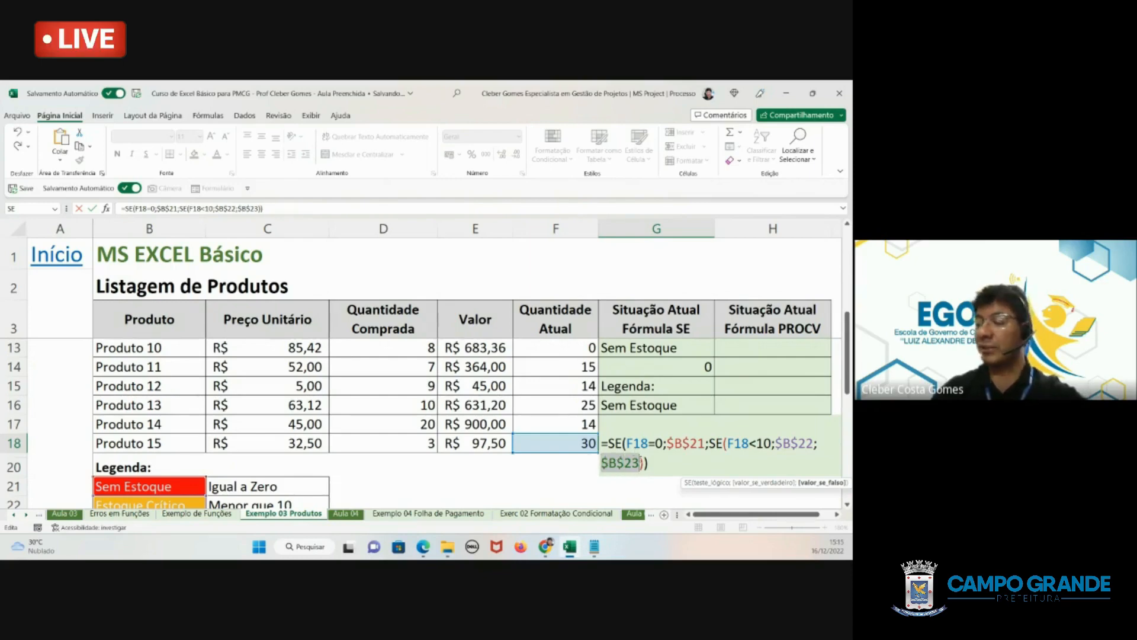
pyautogui.press('Return')
# - Copy the corrected G18 formula upward through G4 and compare the statuses with the current quantities
pyautogui.click(654, 452)
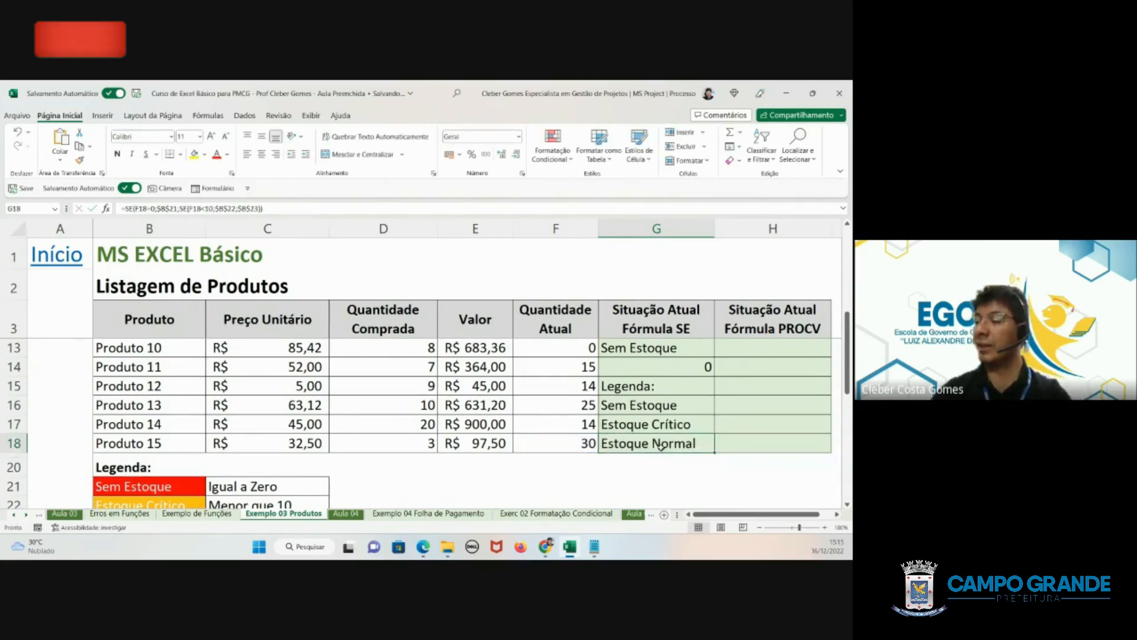
pyautogui.moveTo(714, 451); pyautogui.dragTo(715, 340)
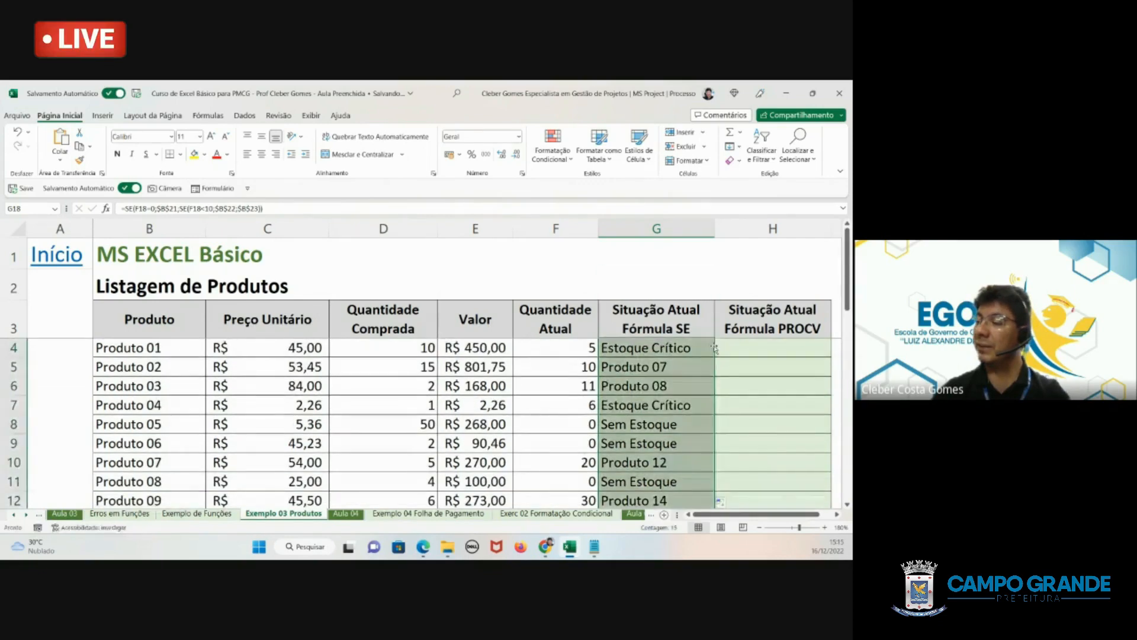
pyautogui.scroll(-4, 677, 380)
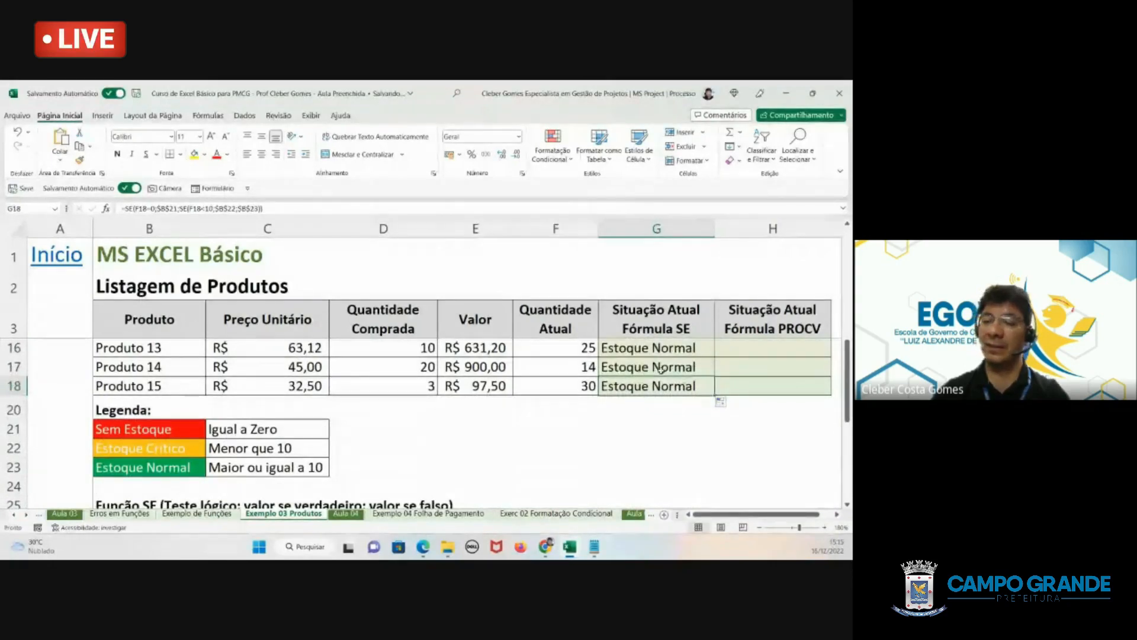
pyautogui.scroll(3, 662, 369)
pyautogui.scroll(1, 661, 369)
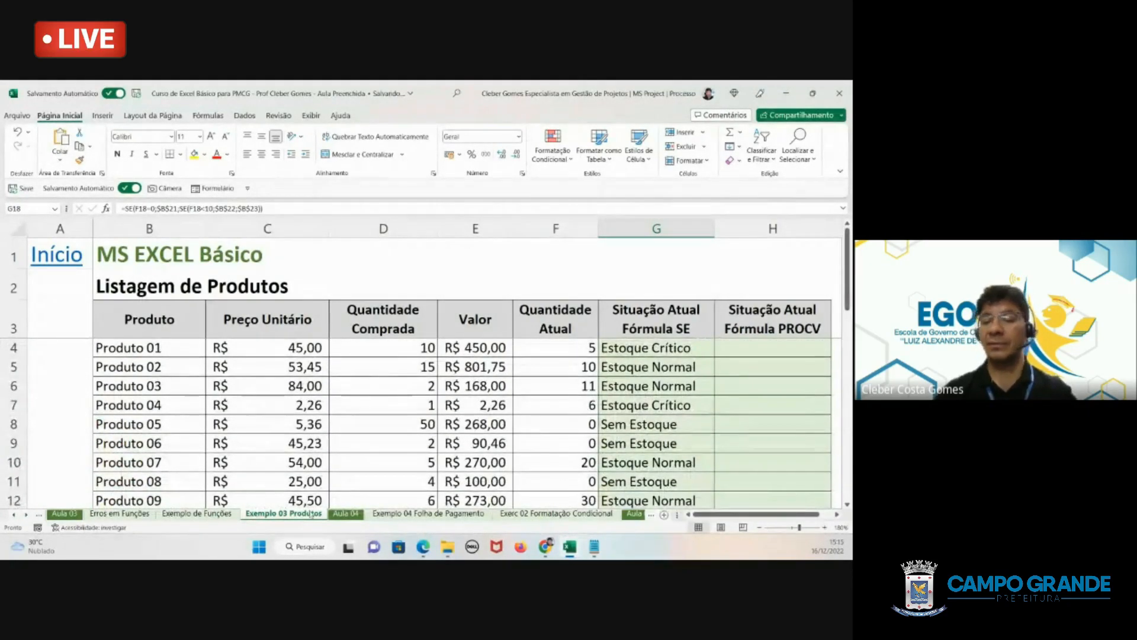
# - Open the SE formula in G18 and examine the outer function's F18=0 test and its $B$21 value if true
pyautogui.scroll(-3, 647, 469)
pyautogui.doubleClick(647, 447)
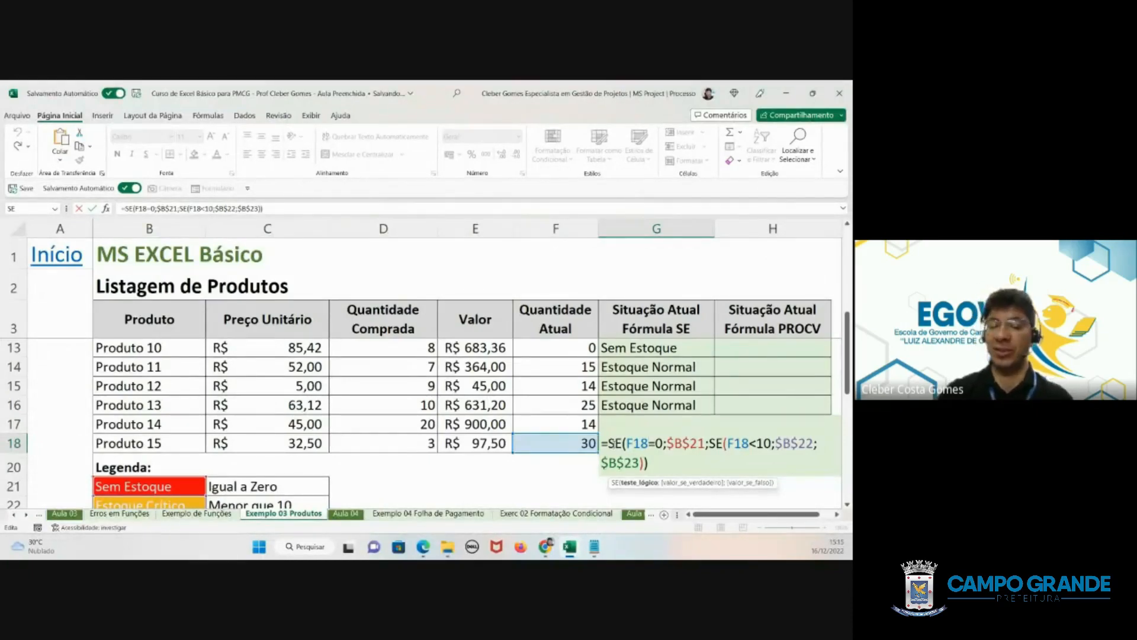
pyautogui.scroll(-1, 385, 438)
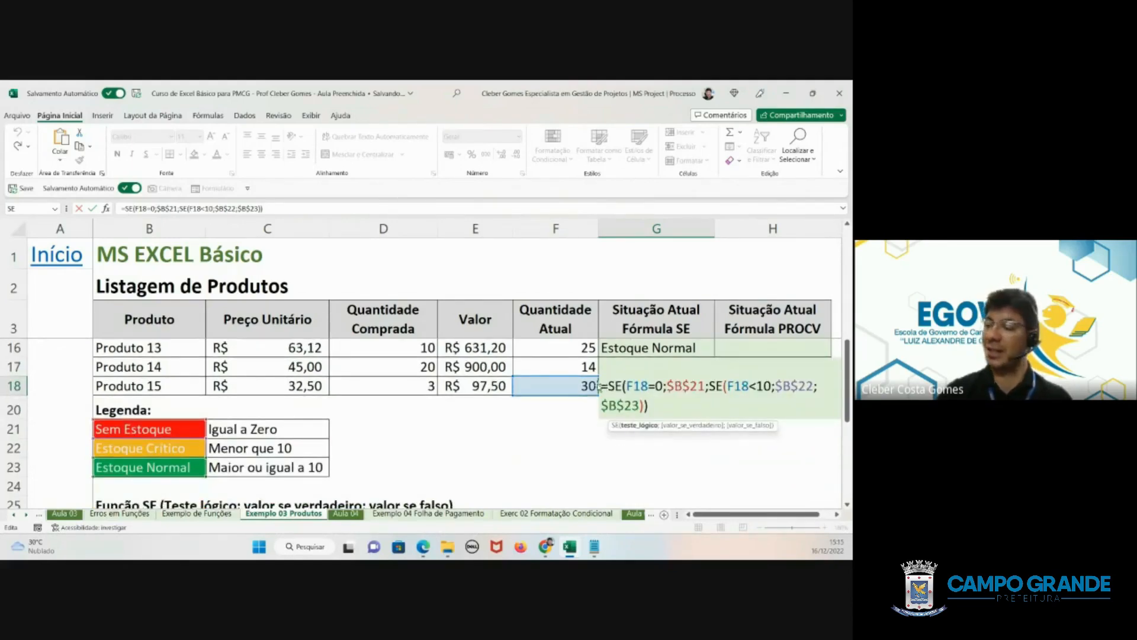
pyautogui.doubleClick(613, 385)
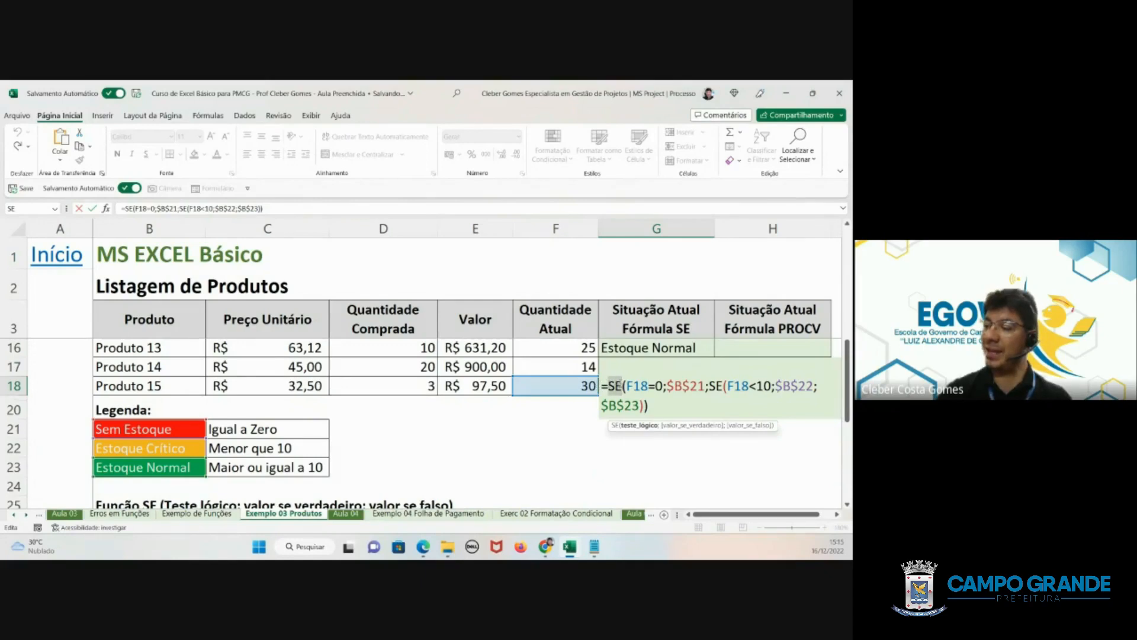
pyautogui.doubleClick(638, 386)
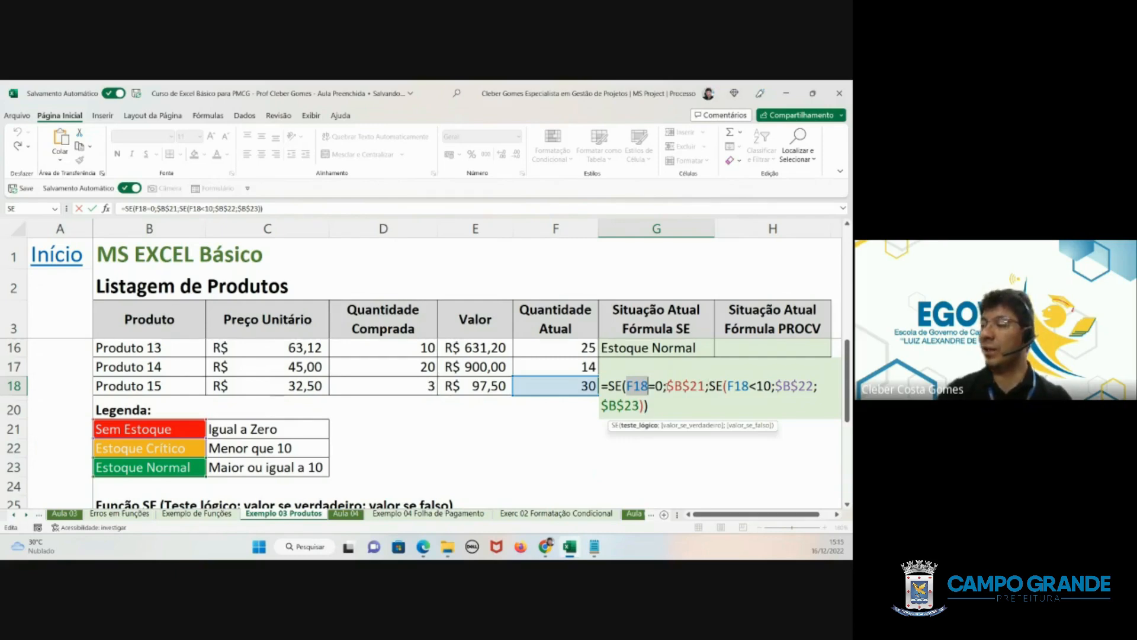
pyautogui.moveTo(667, 386); pyautogui.dragTo(706, 387)
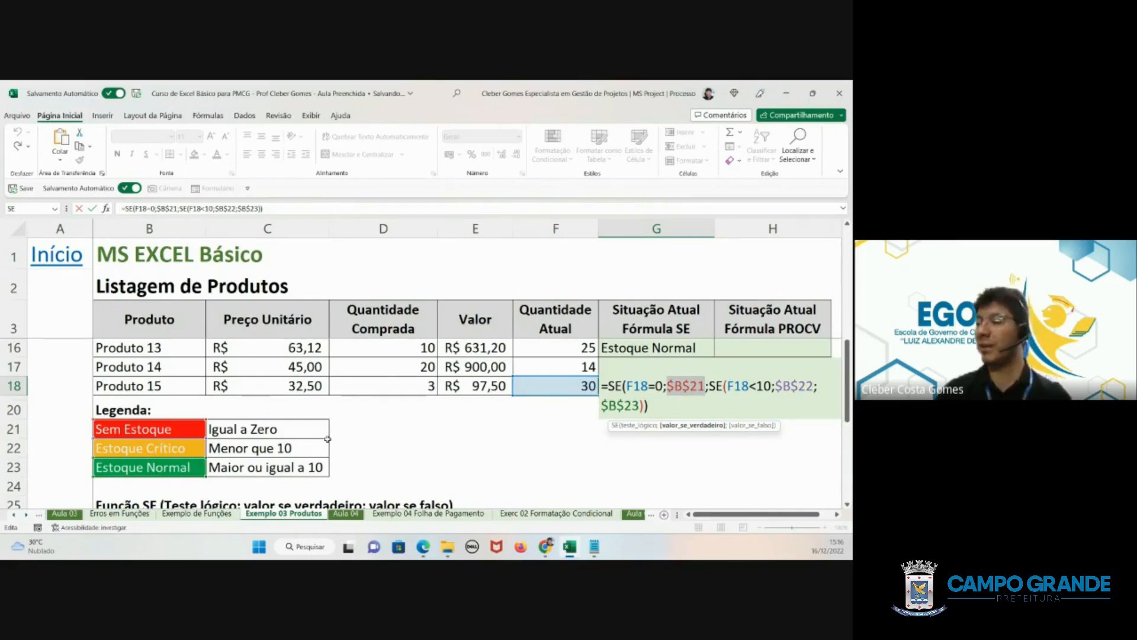
# - Examine the nested SE in G18, with its F18<10 test and $B$22 and $B$23 results, and close the formula unchanged
pyautogui.click(709, 385)
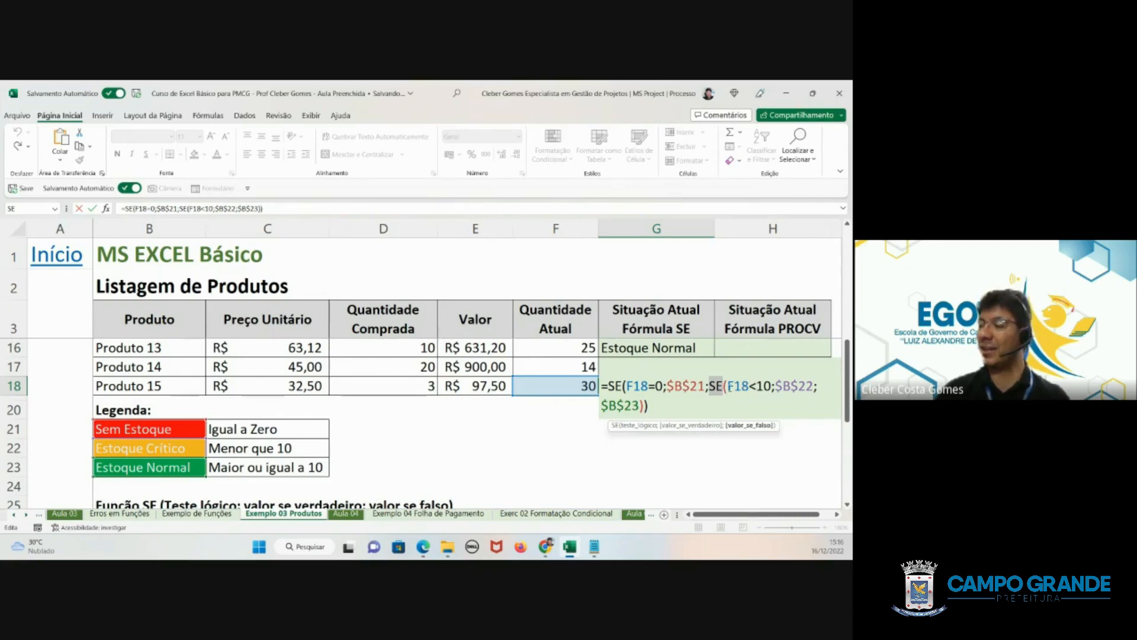
pyautogui.doubleClick(737, 385)
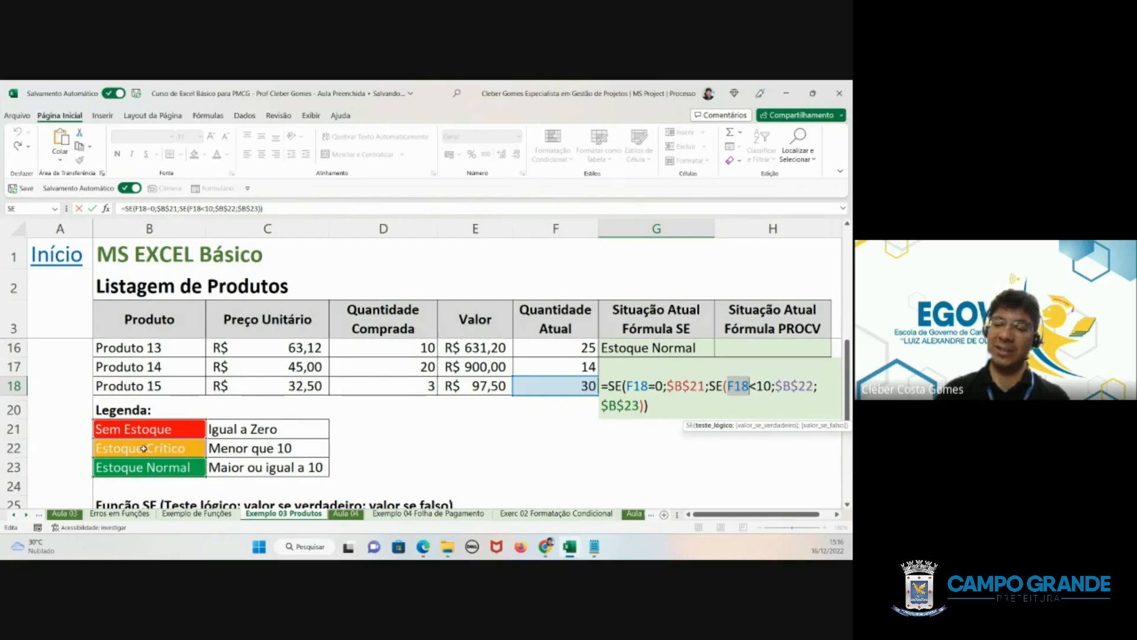
pyautogui.click(785, 385)
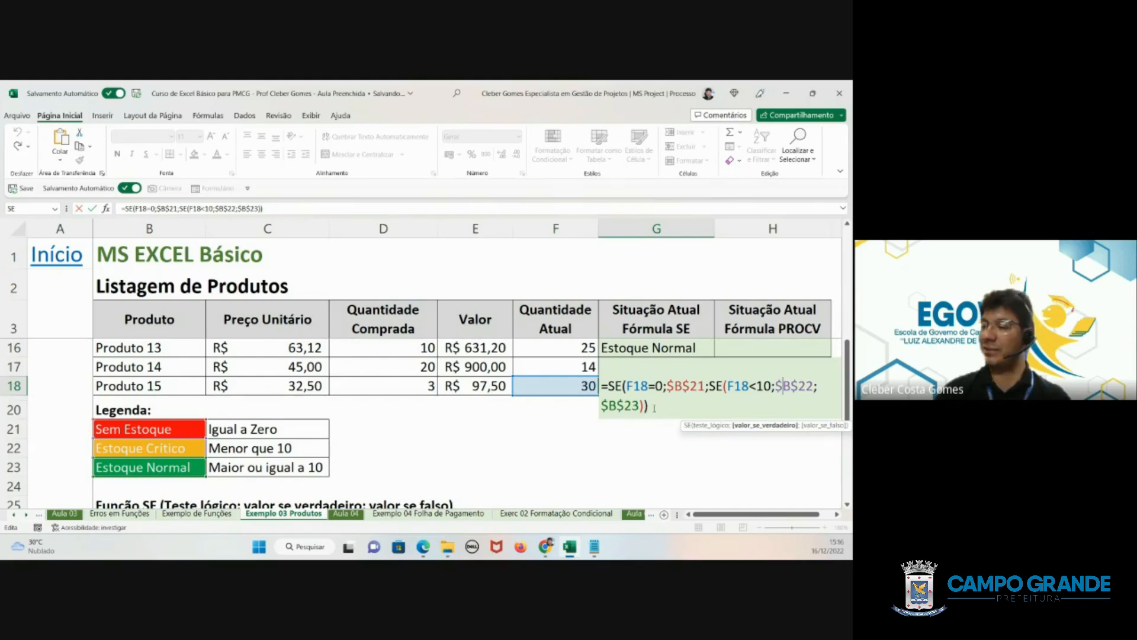
pyautogui.click(622, 405)
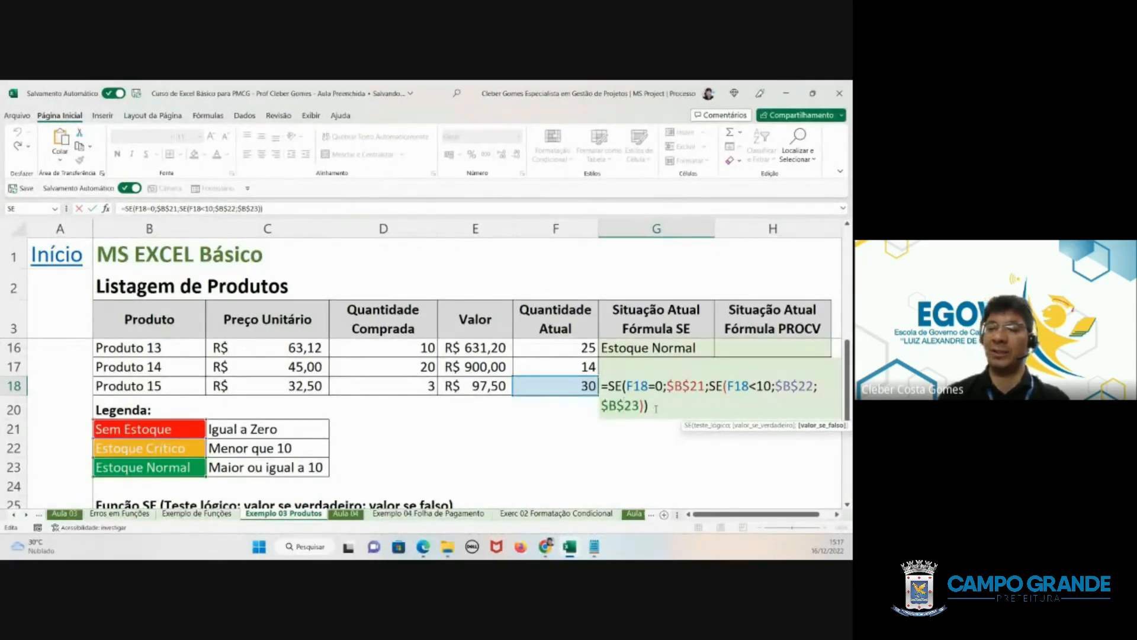
pyautogui.moveTo(656, 408); pyautogui.dragTo(601, 386)
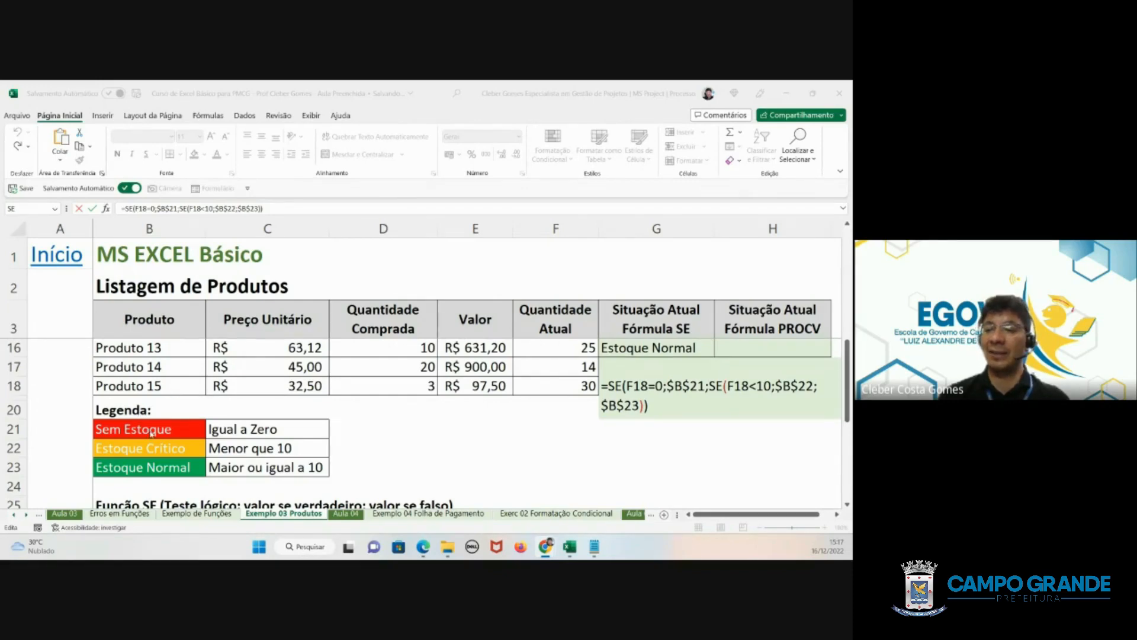
pyautogui.click(228, 431)
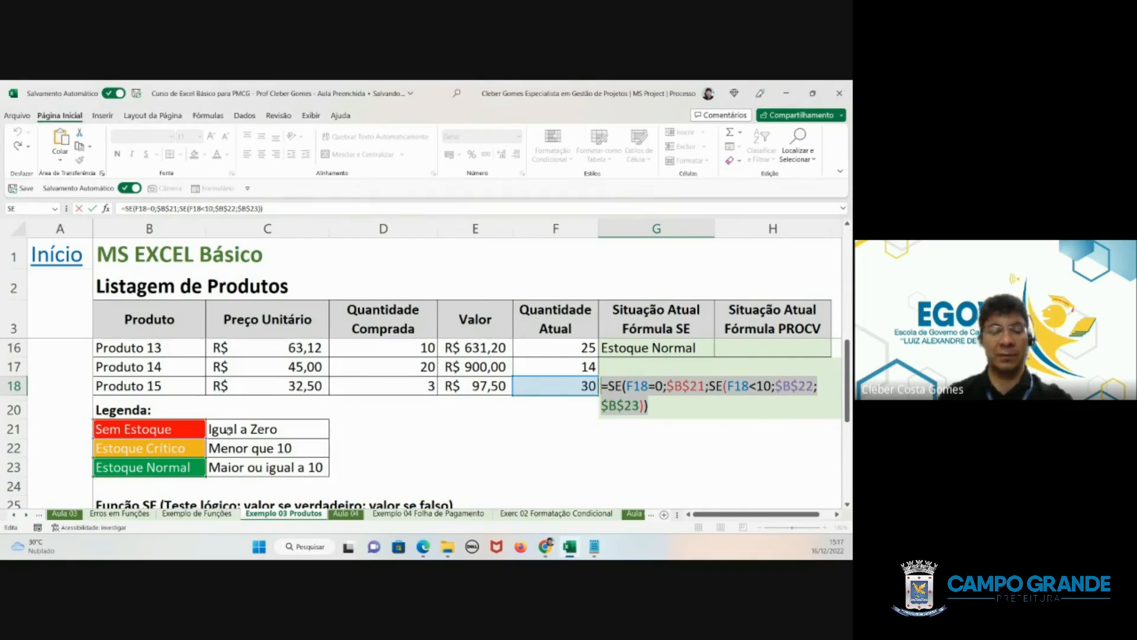
pyautogui.hotkey('ctrl', 'Return')
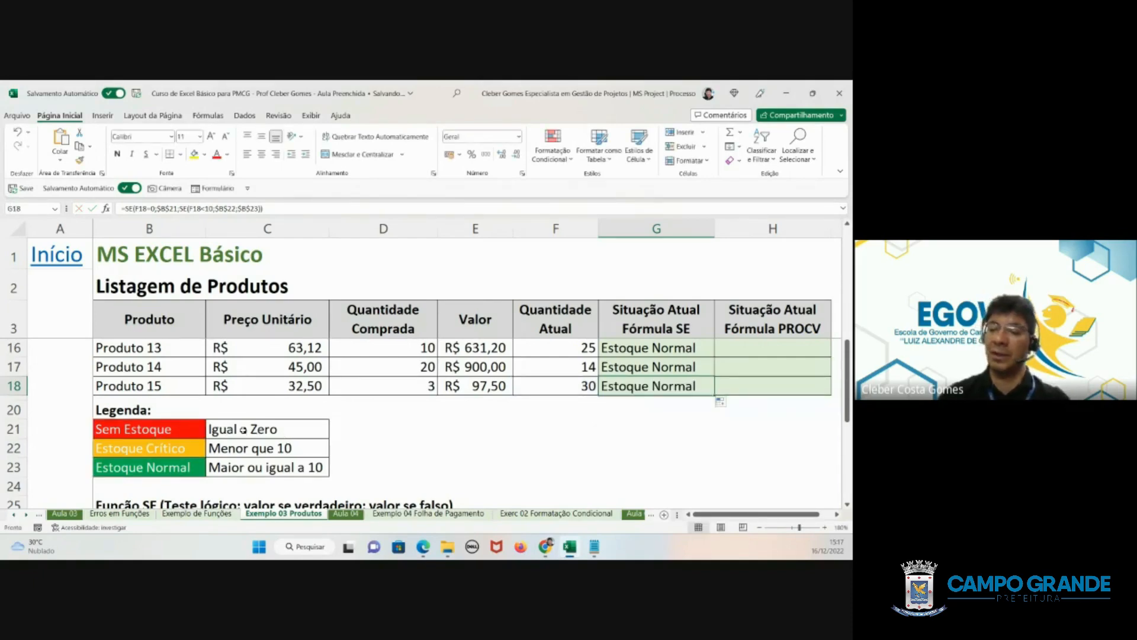
# - Format the Igual a Zero legend cell C21 with a red fill and white font
pyautogui.click(243, 430)
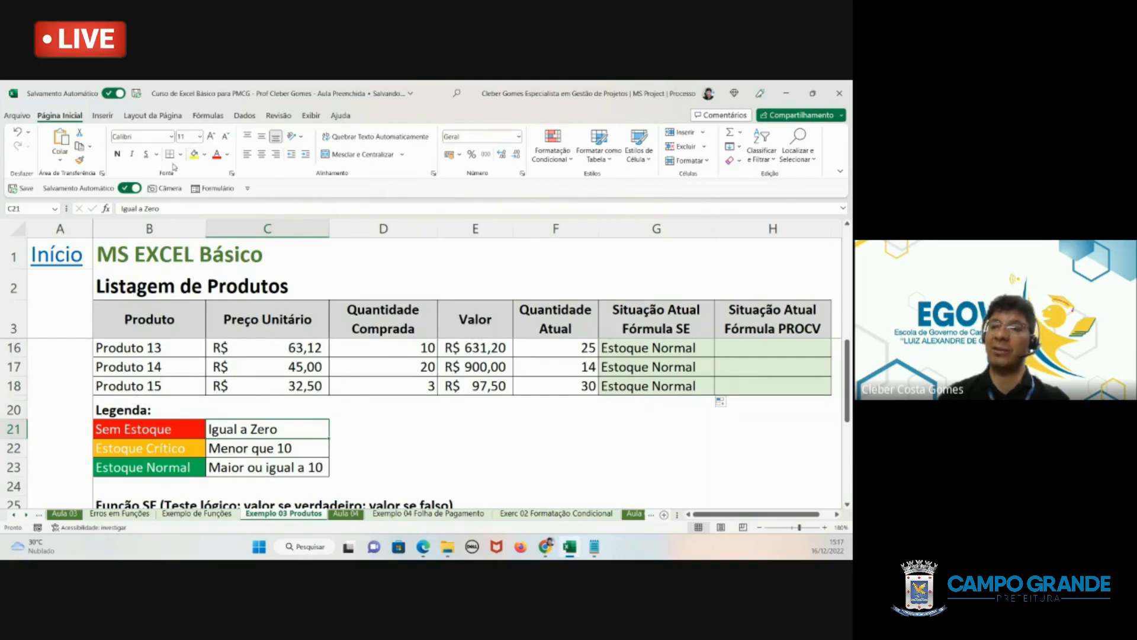
pyautogui.click(205, 155)
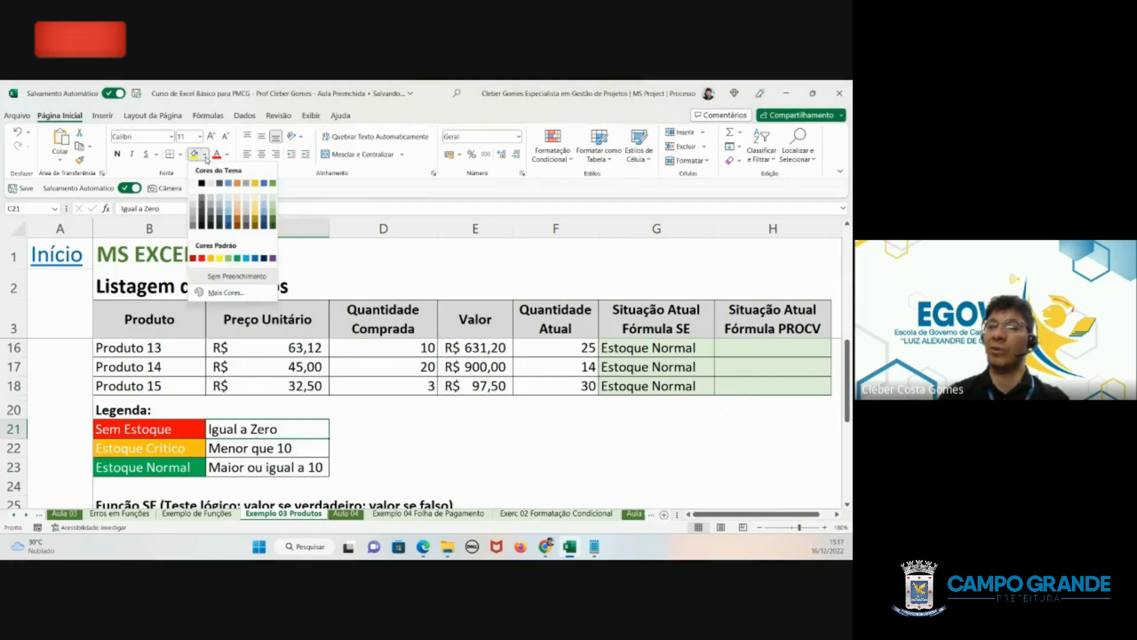
pyautogui.click(201, 258)
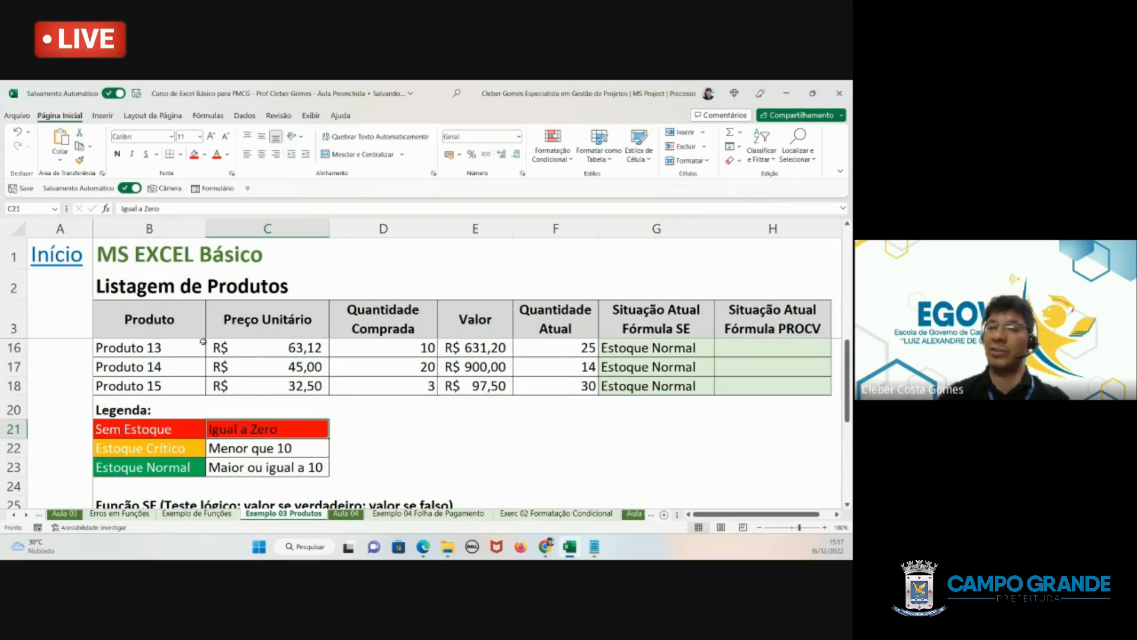
pyautogui.click(228, 156)
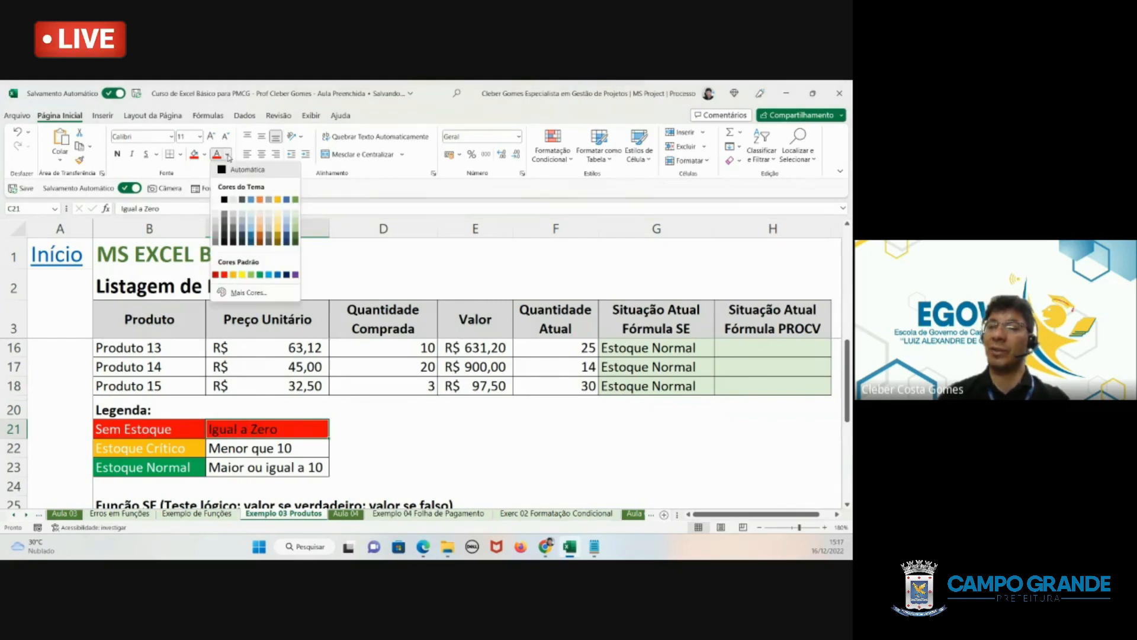
pyautogui.click(216, 200)
# - Format the Menor que 10 legend cell C22 with an orange fill and white font
pyautogui.click(228, 445)
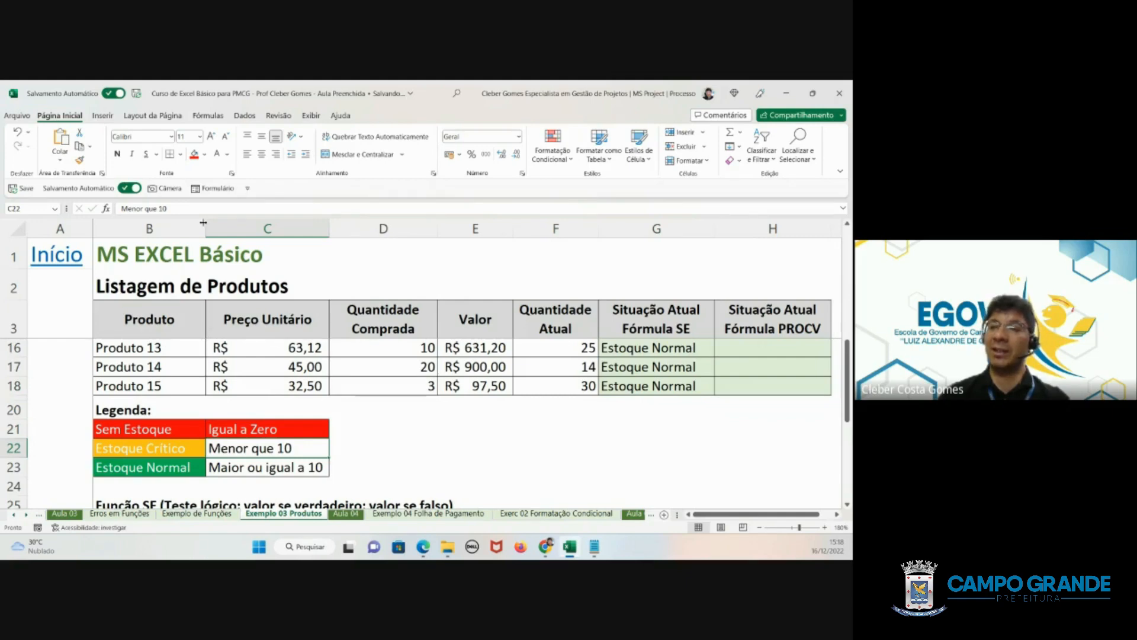
pyautogui.click(205, 156)
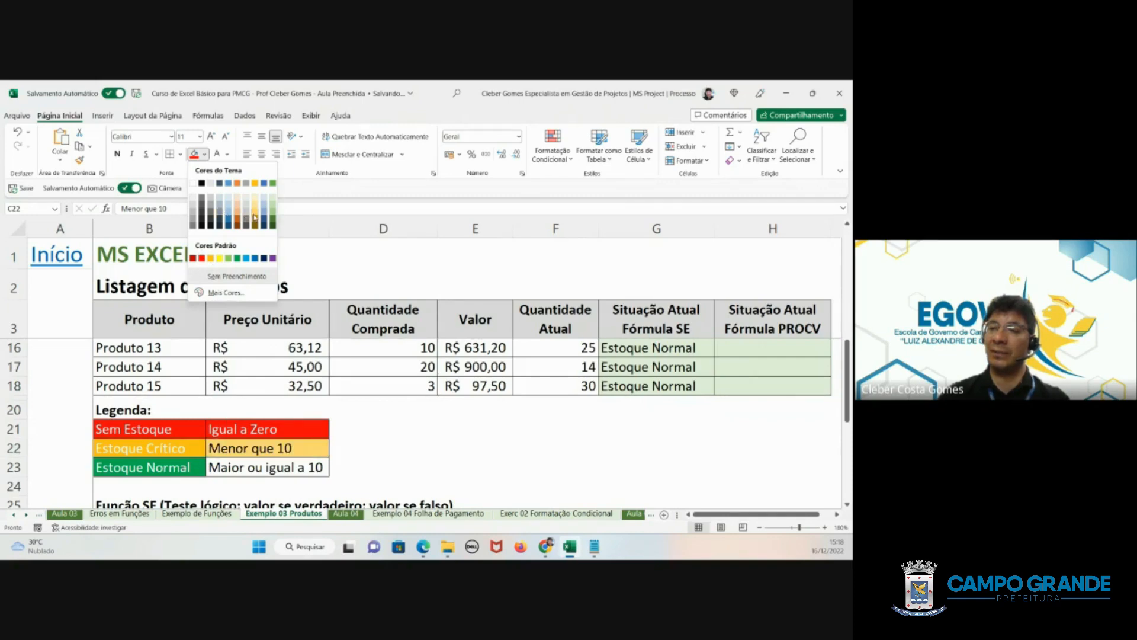
pyautogui.click(212, 258)
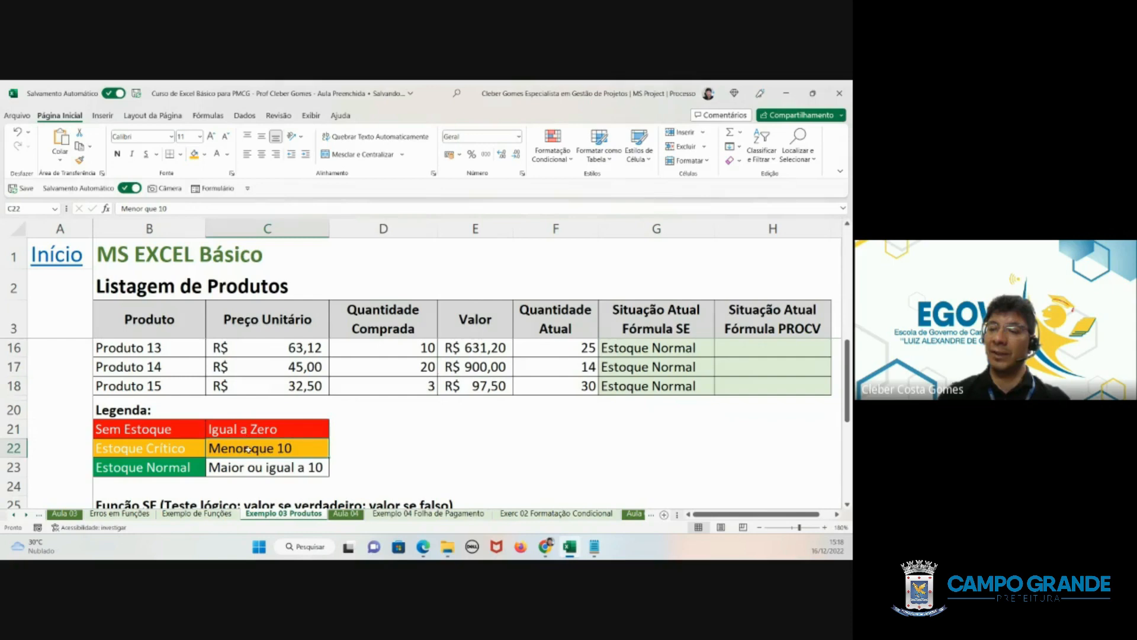
pyautogui.click(217, 157)
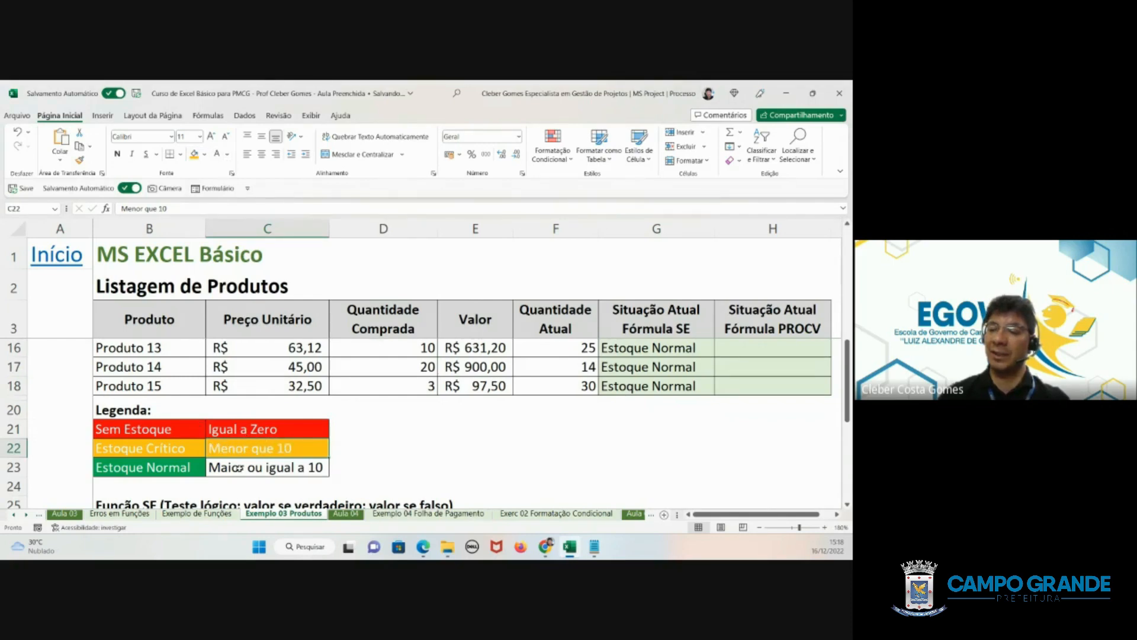
# - Format the Maior ou igual a 10 legend cell C23 with a green fill and white font
pyautogui.click(239, 468)
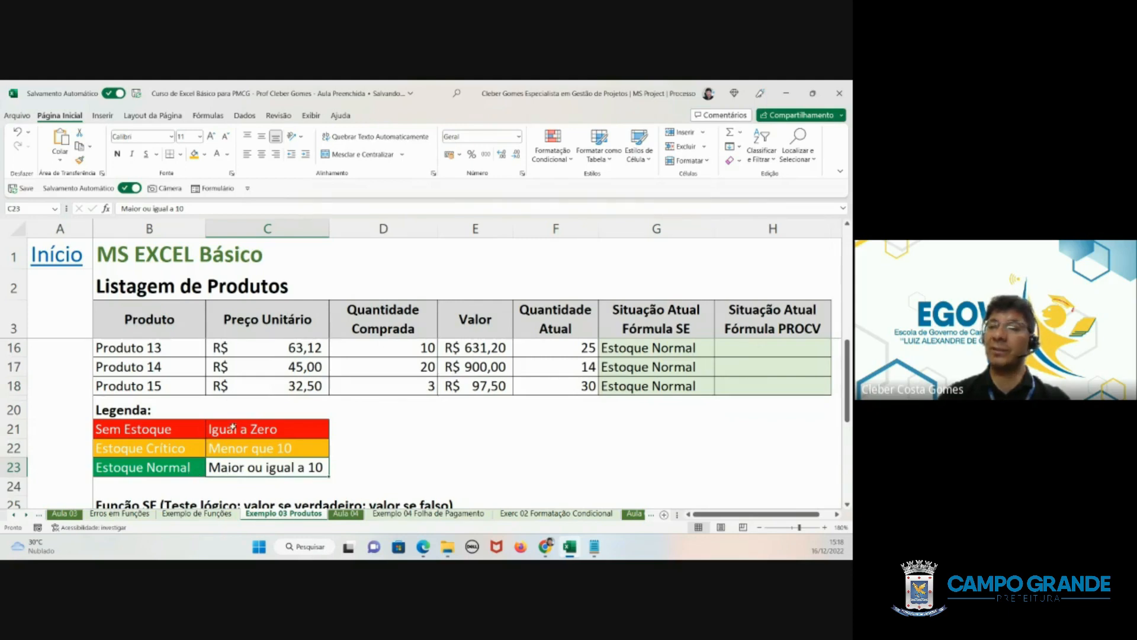
pyautogui.click(203, 155)
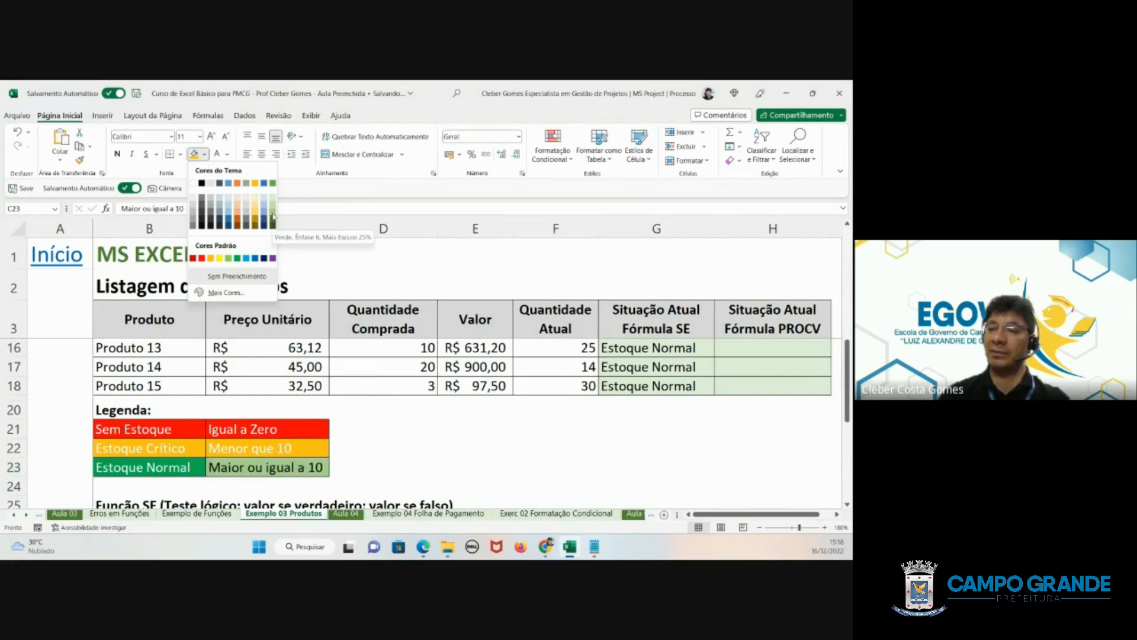
pyautogui.click(238, 259)
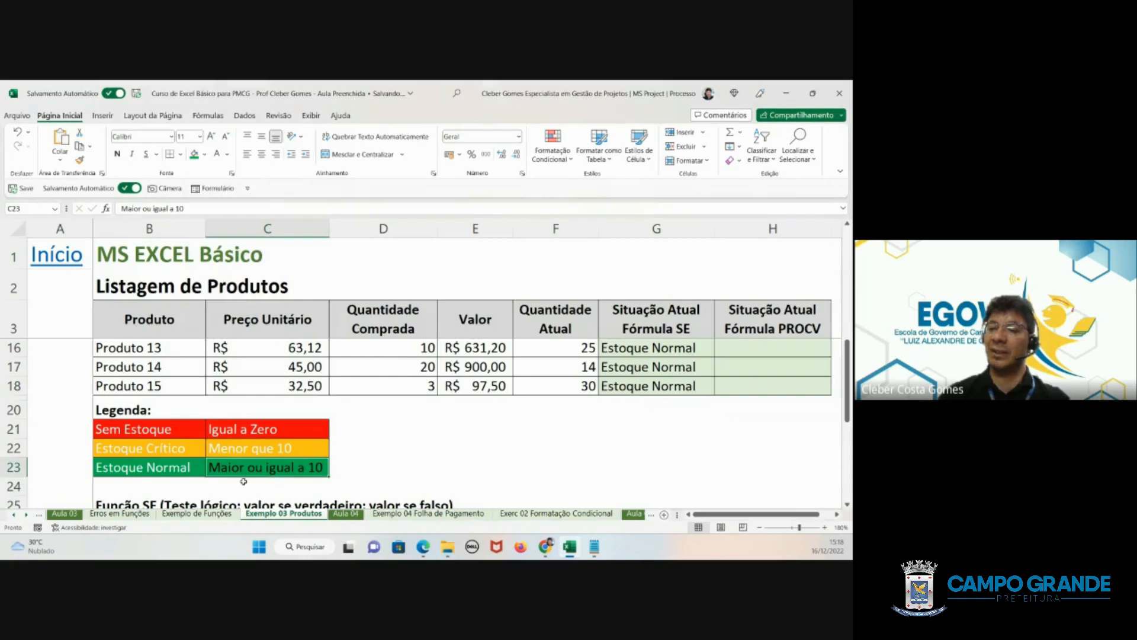
pyautogui.click(217, 157)
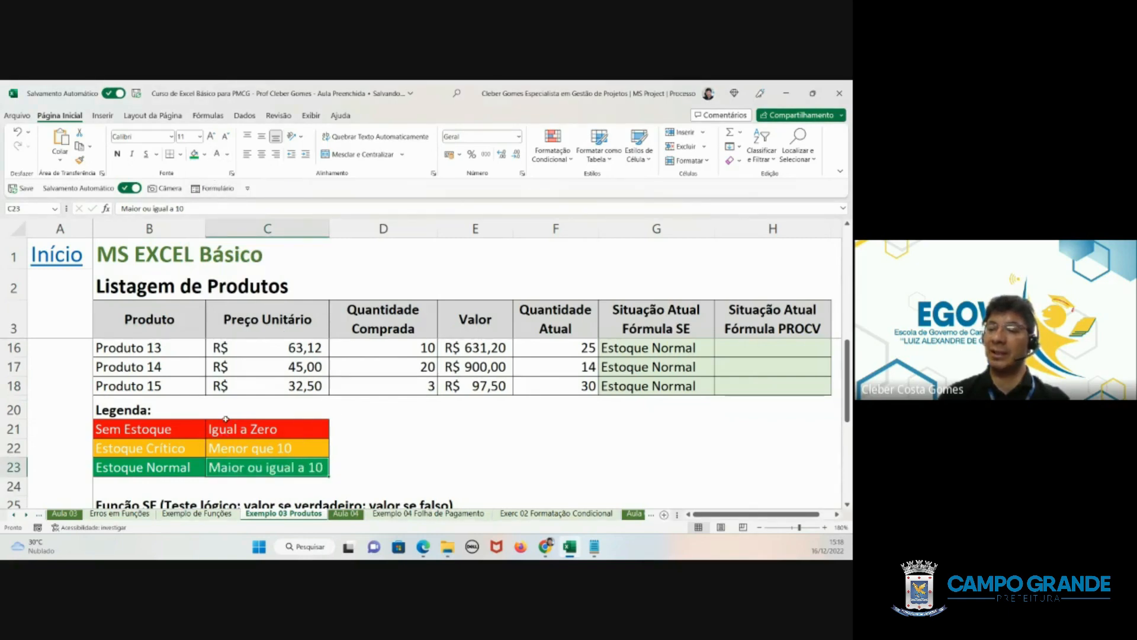
# - Review the SE statuses in column G against the current quantities and the legend, checking the formulas in G18 and G11
pyautogui.click(646, 386)
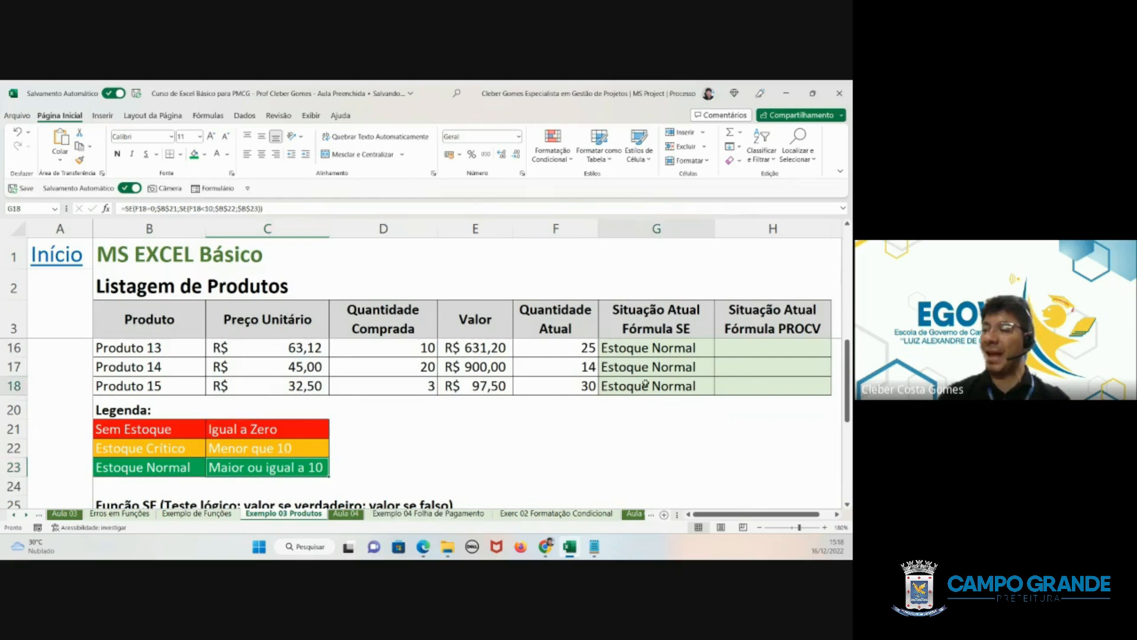
pyautogui.scroll(3, 645, 384)
pyautogui.scroll(1, 646, 383)
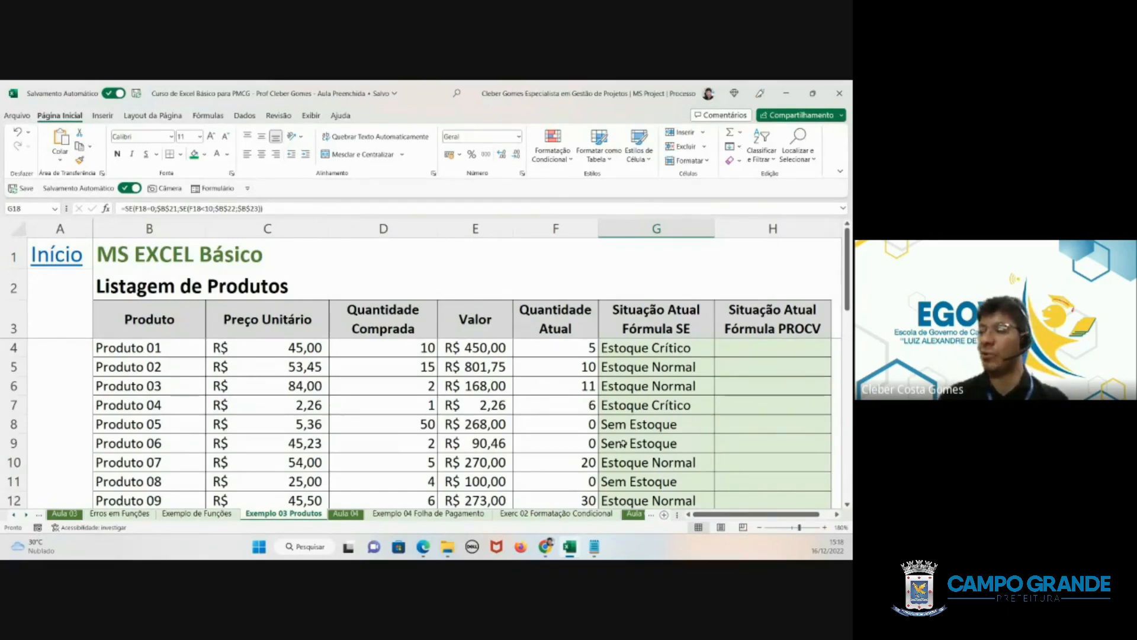
pyautogui.scroll(-4, 623, 443)
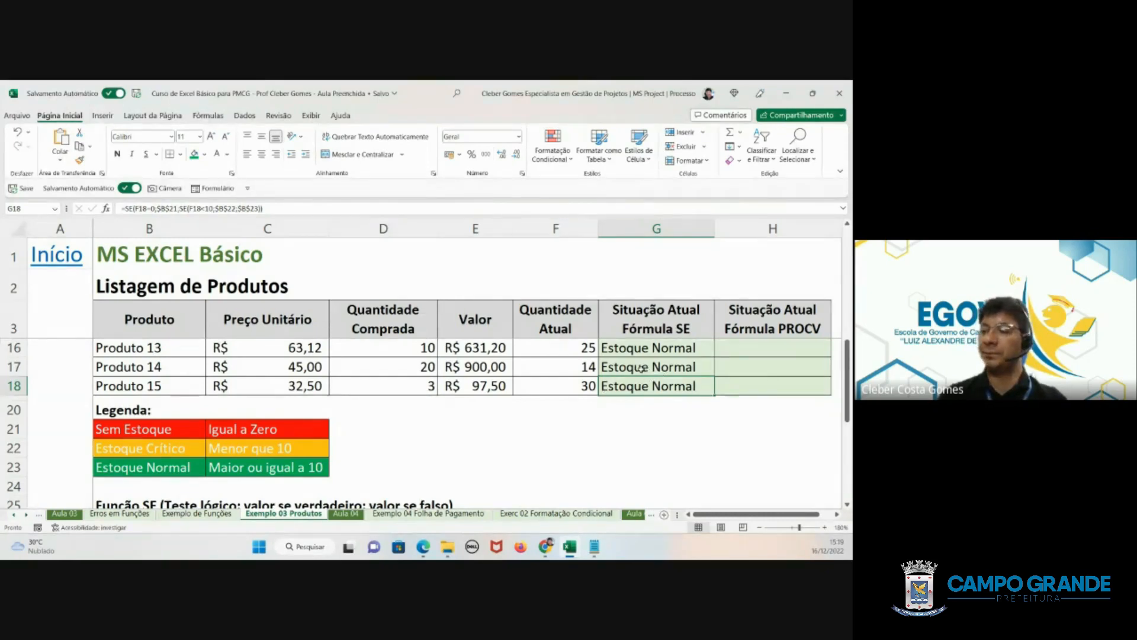
pyautogui.scroll(-1, 638, 368)
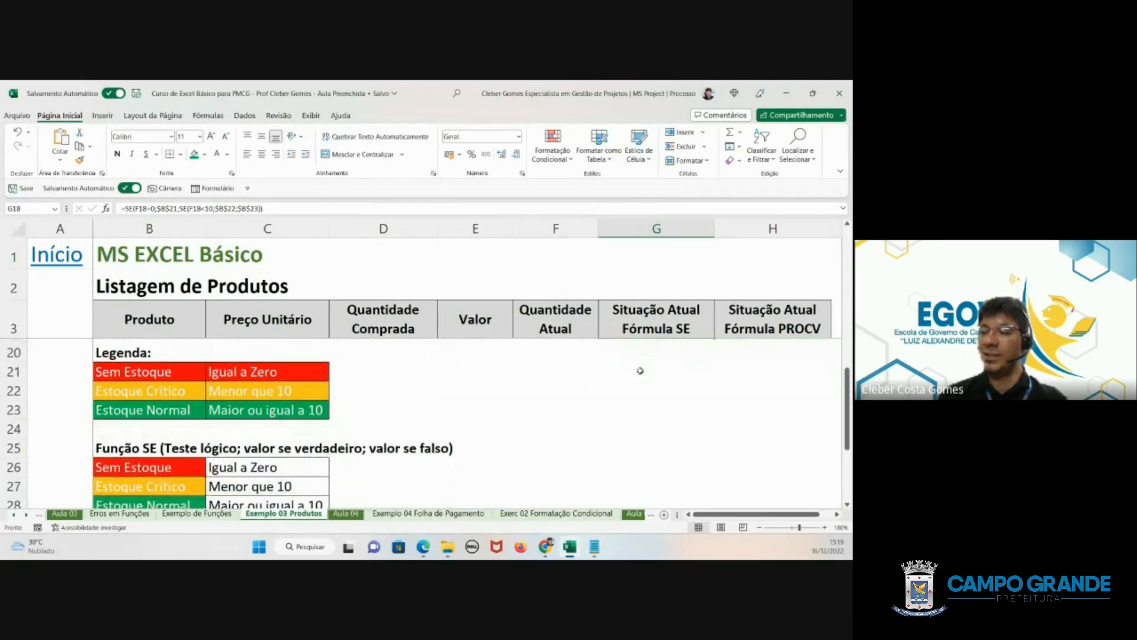
pyautogui.scroll(4, 631, 382)
pyautogui.click(646, 427)
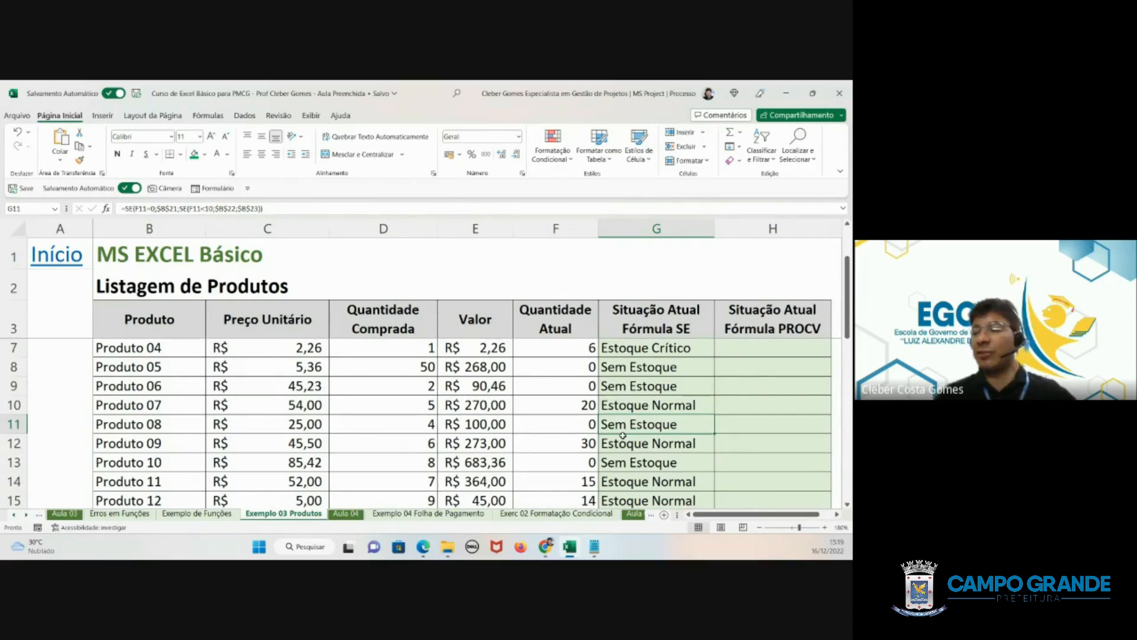
pyautogui.scroll(-4, 623, 436)
pyautogui.scroll(2, 634, 426)
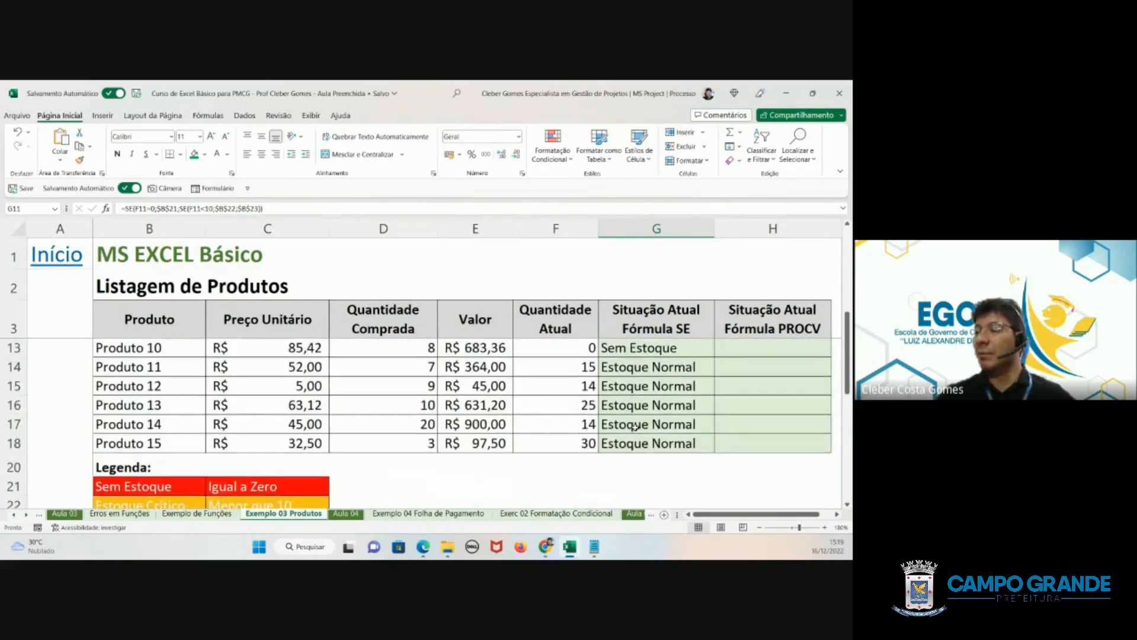
# - Reopen the G18 formula, examine which closing parenthesis belongs to each SE, and close it unchanged
pyautogui.doubleClick(638, 445)
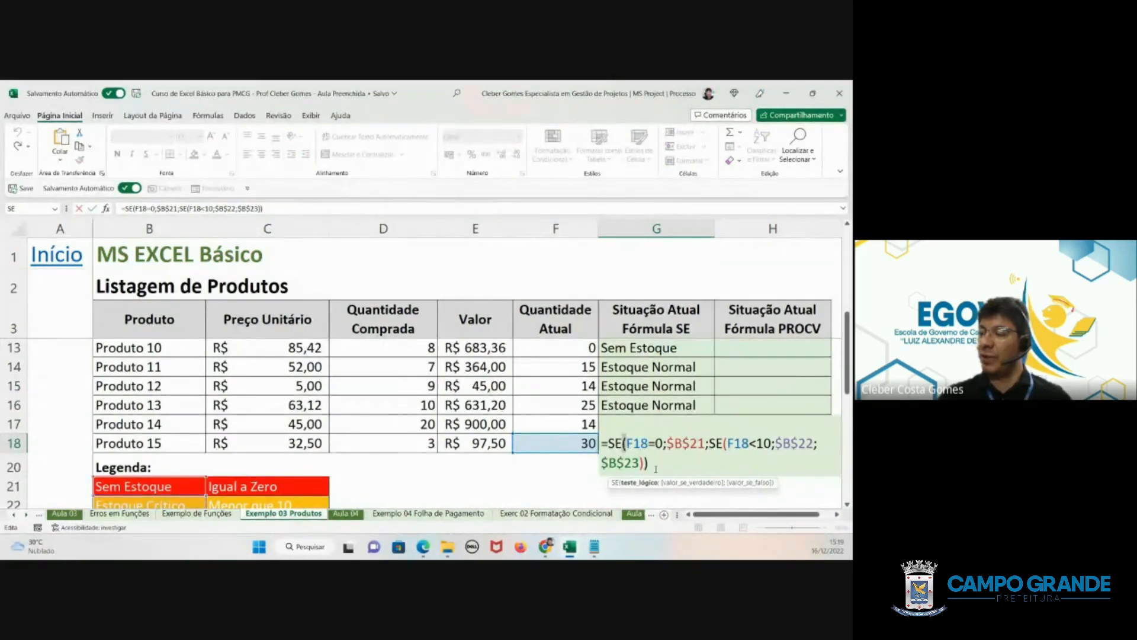
pyautogui.moveTo(644, 464); pyautogui.dragTo(649, 463)
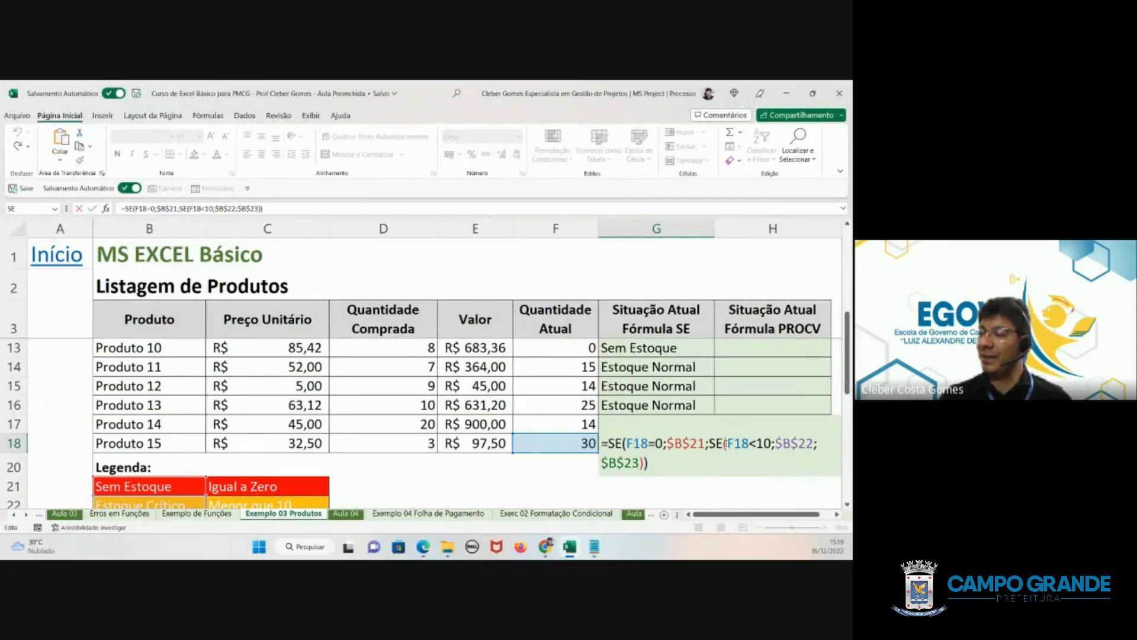
pyautogui.press('Left')
pyautogui.press('Left')
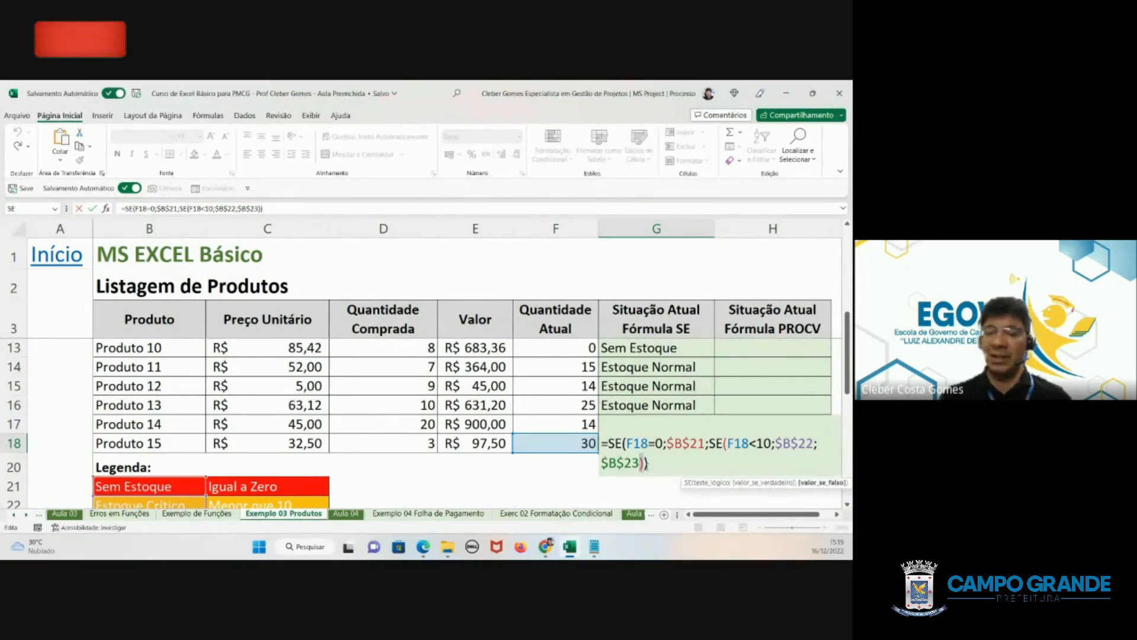
pyautogui.press('Left')
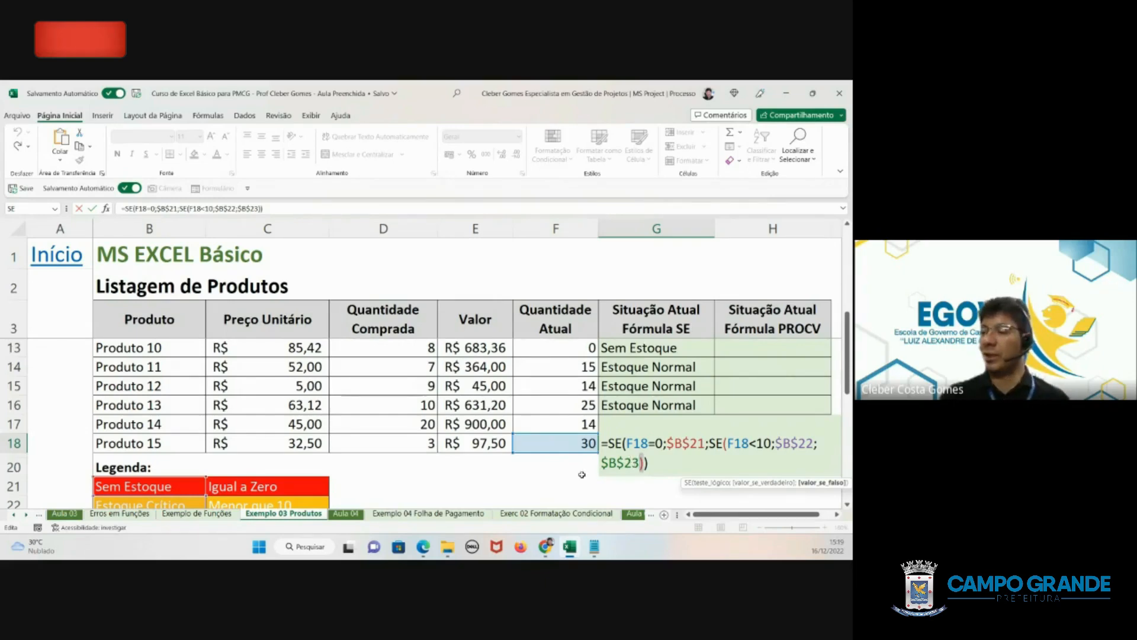
pyautogui.press('Return')
pyautogui.press('Up')
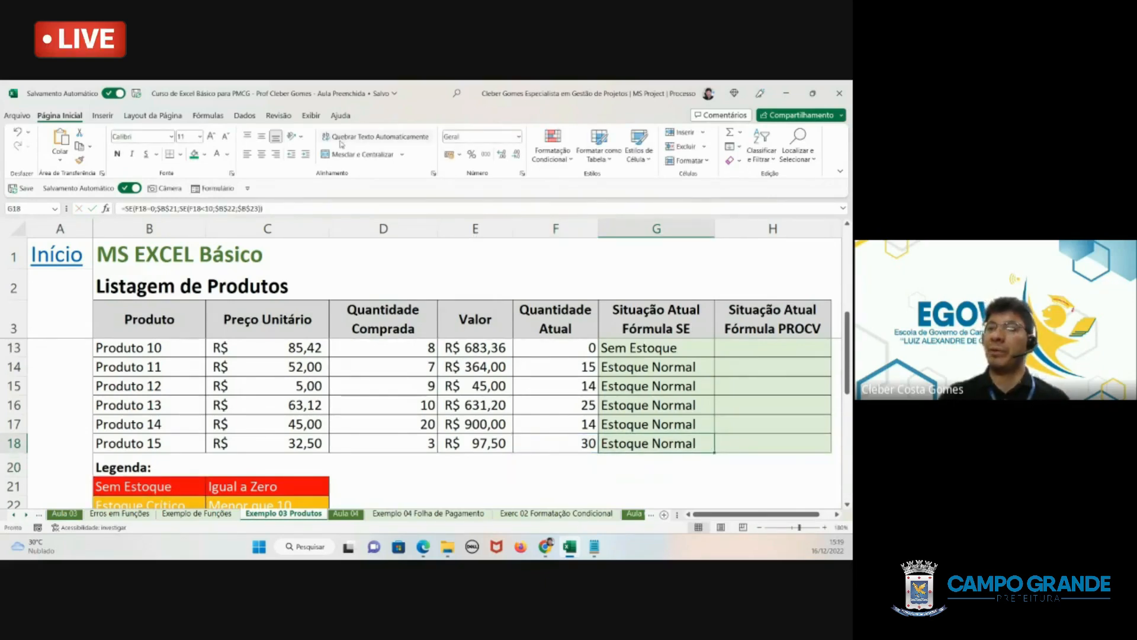
# - Show the formulas in the sheet's cells and widen column G enough to read the complete SE formulas
pyautogui.click(207, 116)
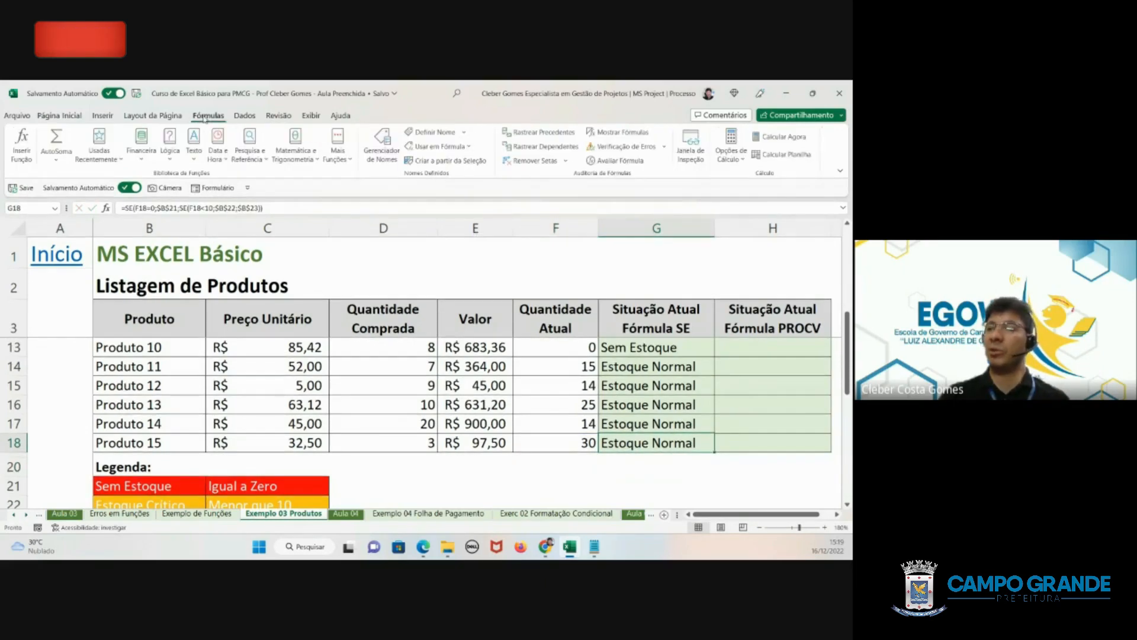
pyautogui.click(591, 135)
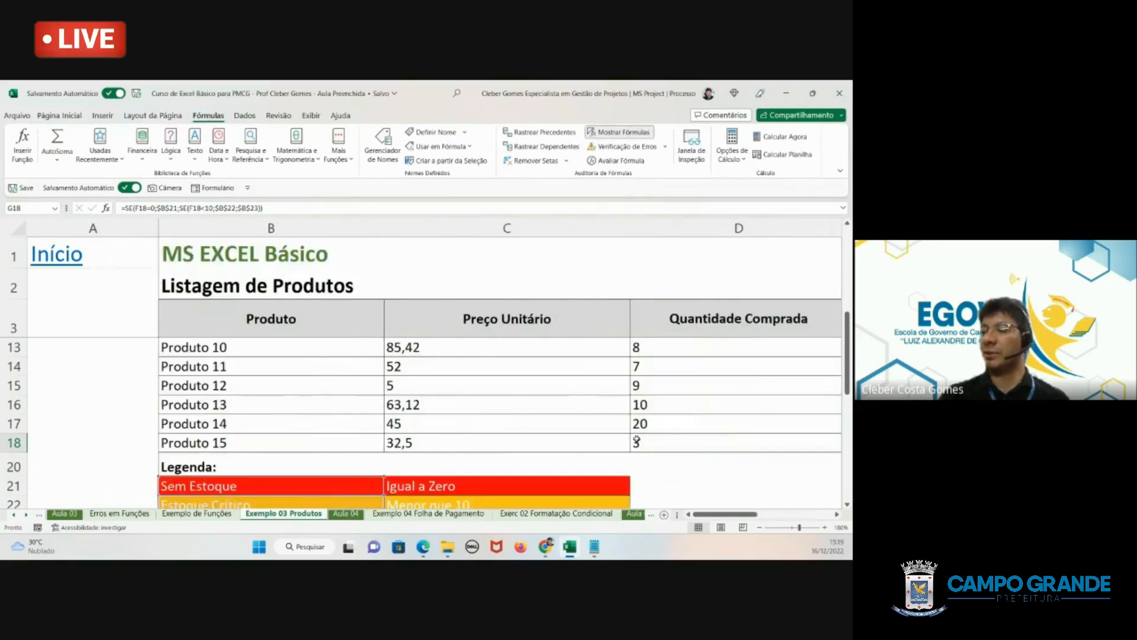
pyautogui.moveTo(729, 514); pyautogui.dragTo(780, 513)
pyautogui.moveTo(722, 226); pyautogui.dragTo(830, 225)
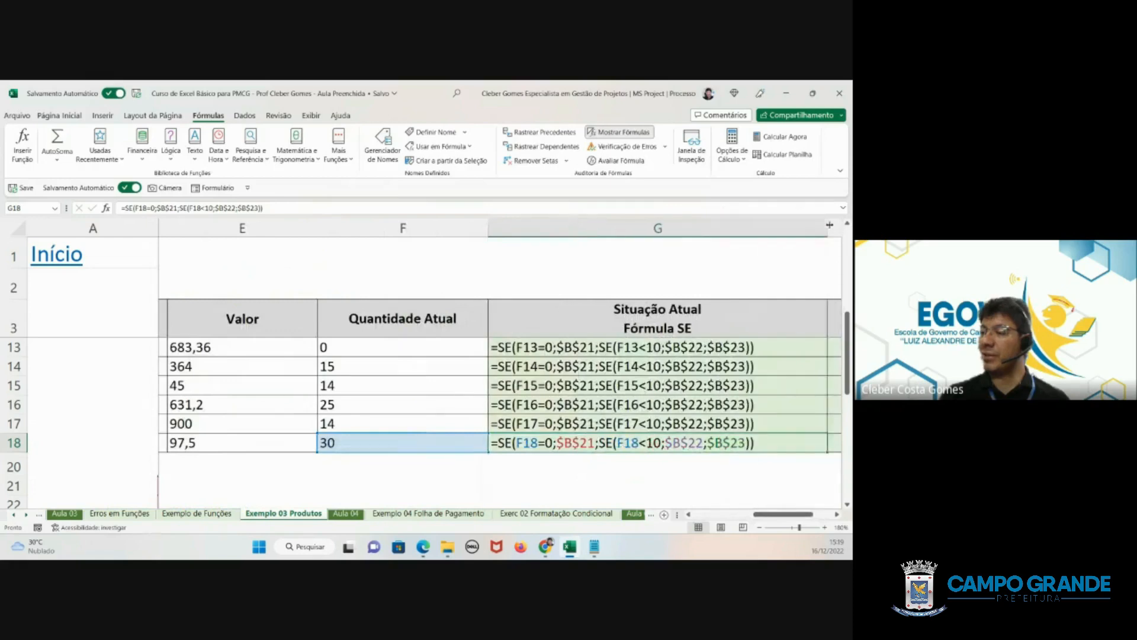
# - Examine the G18 formula part by part: the F18=0 test, the $B$21 true value, and the nested SE as false value
pyautogui.doubleClick(523, 443)
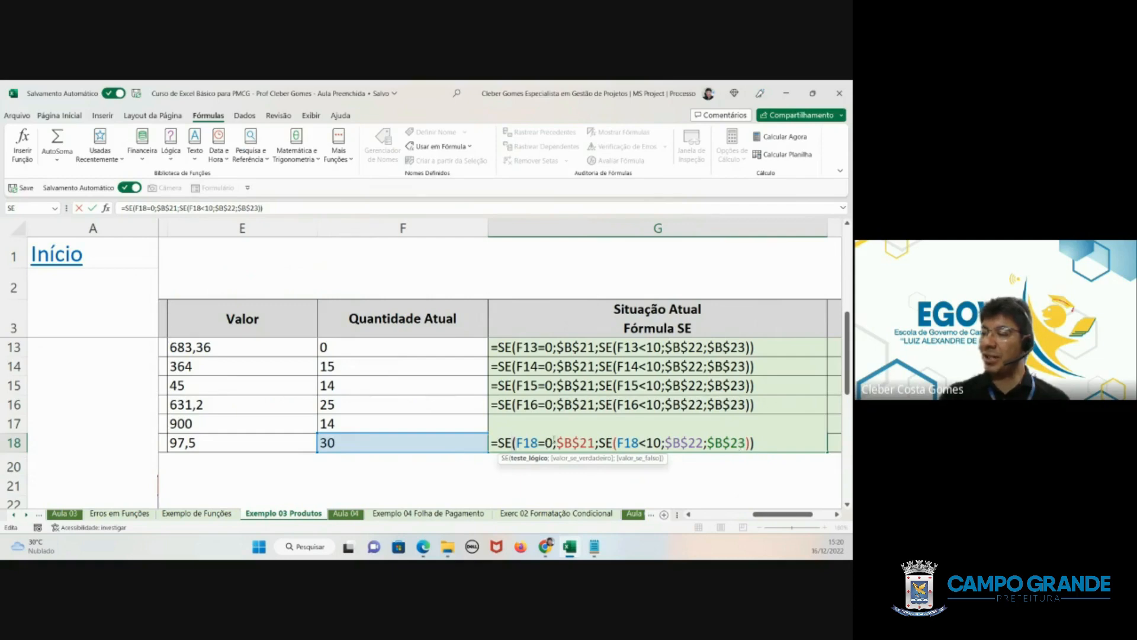
pyautogui.moveTo(556, 443); pyautogui.dragTo(515, 442)
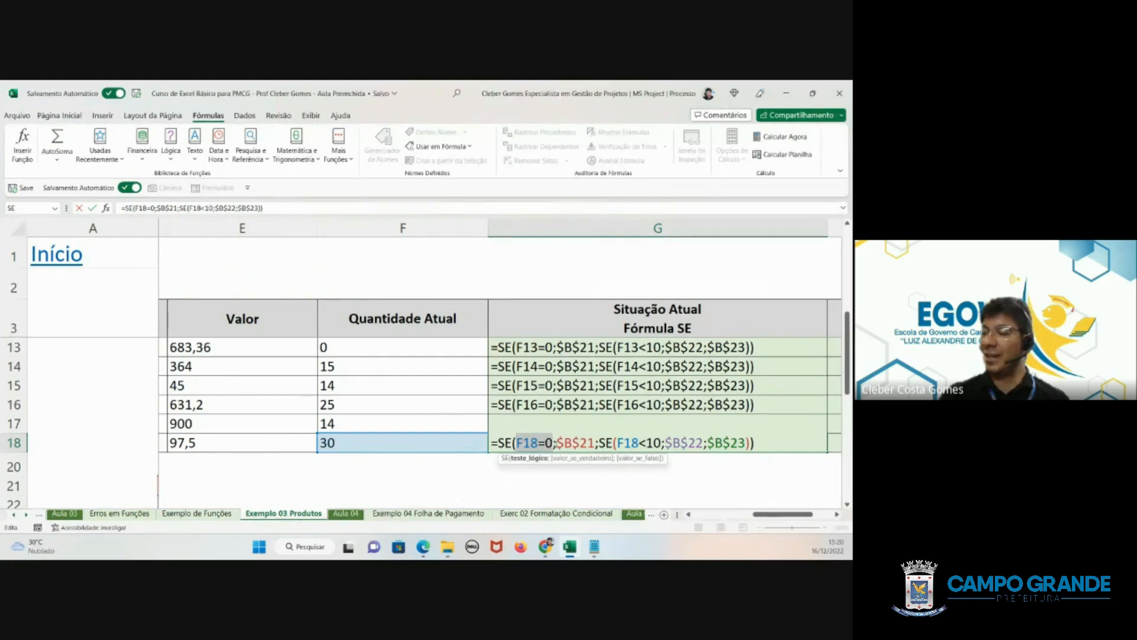
pyautogui.moveTo(555, 443); pyautogui.dragTo(597, 443)
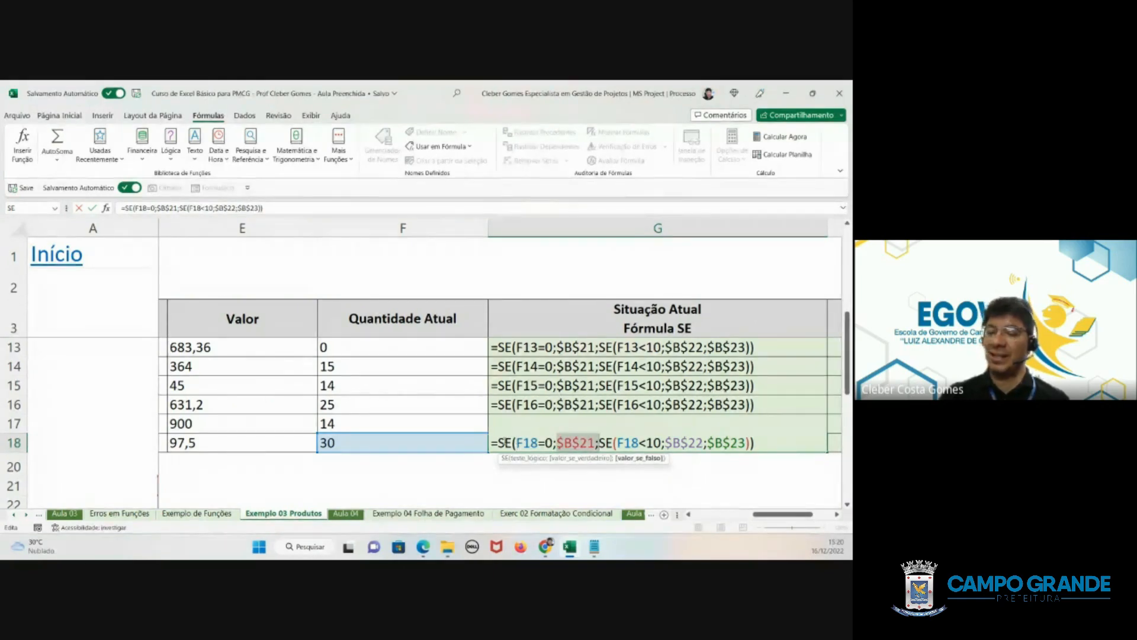
pyautogui.moveTo(598, 442); pyautogui.dragTo(749, 441)
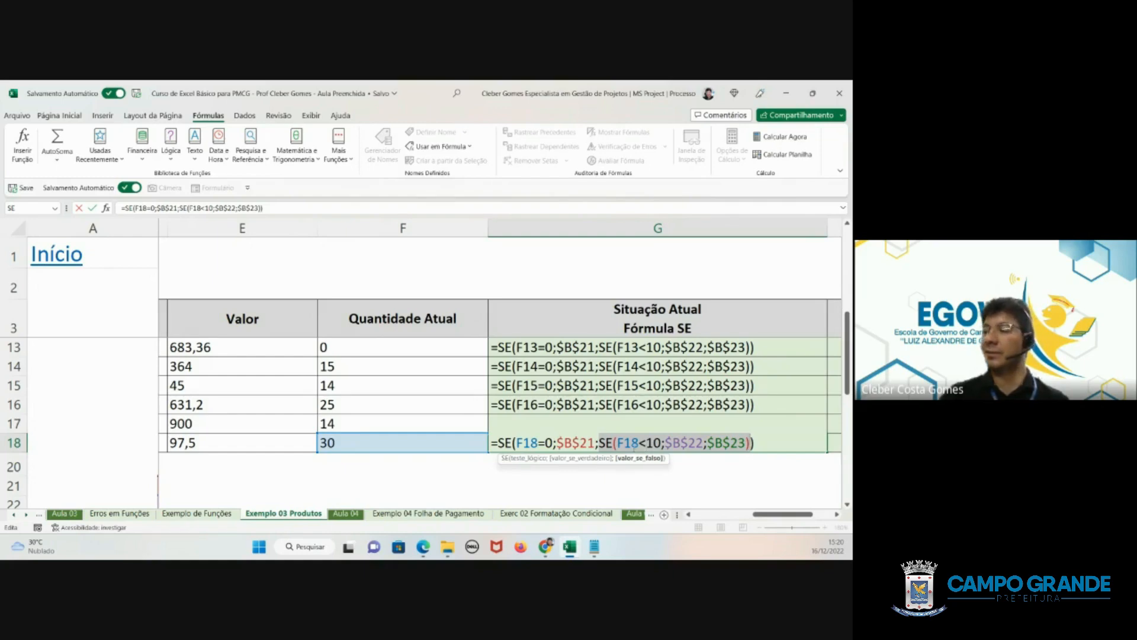
pyautogui.click(601, 440)
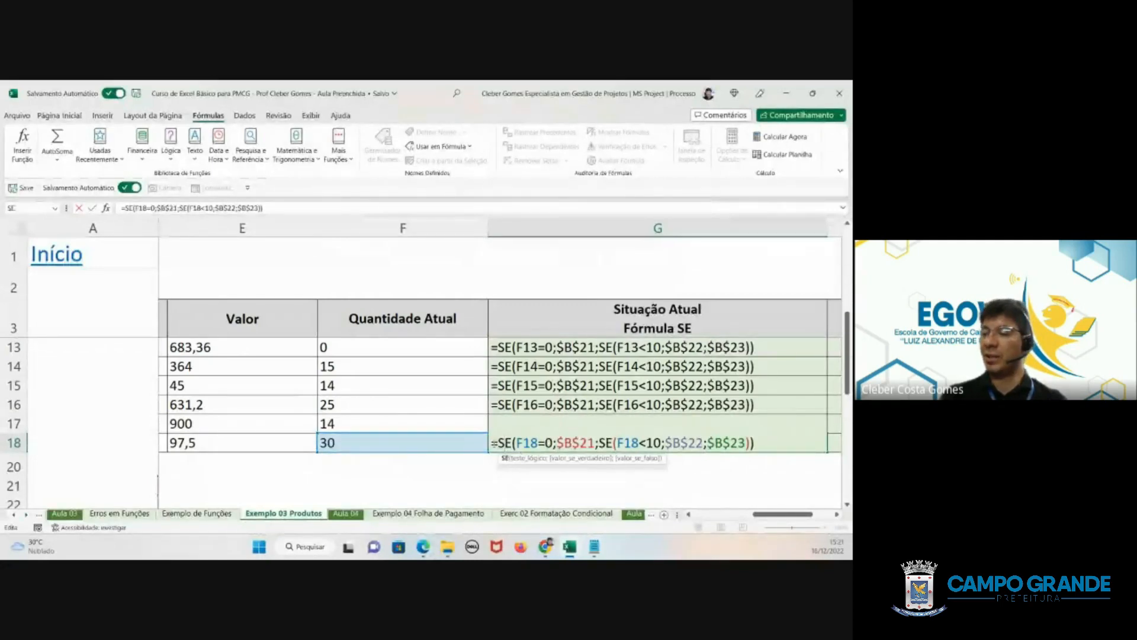
# - Copy the complete SE formula text from G18, switch to the other window, and return to cancel the cell edit
pyautogui.moveTo(492, 443); pyautogui.dragTo(790, 437)
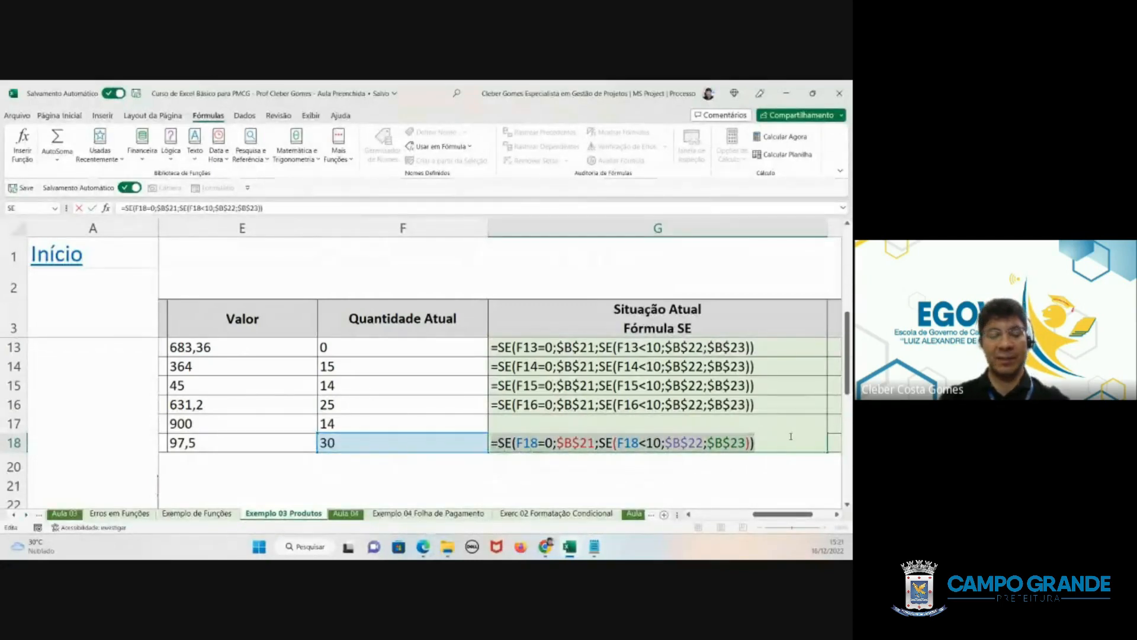
pyautogui.hotkey('ctrl', 'c')
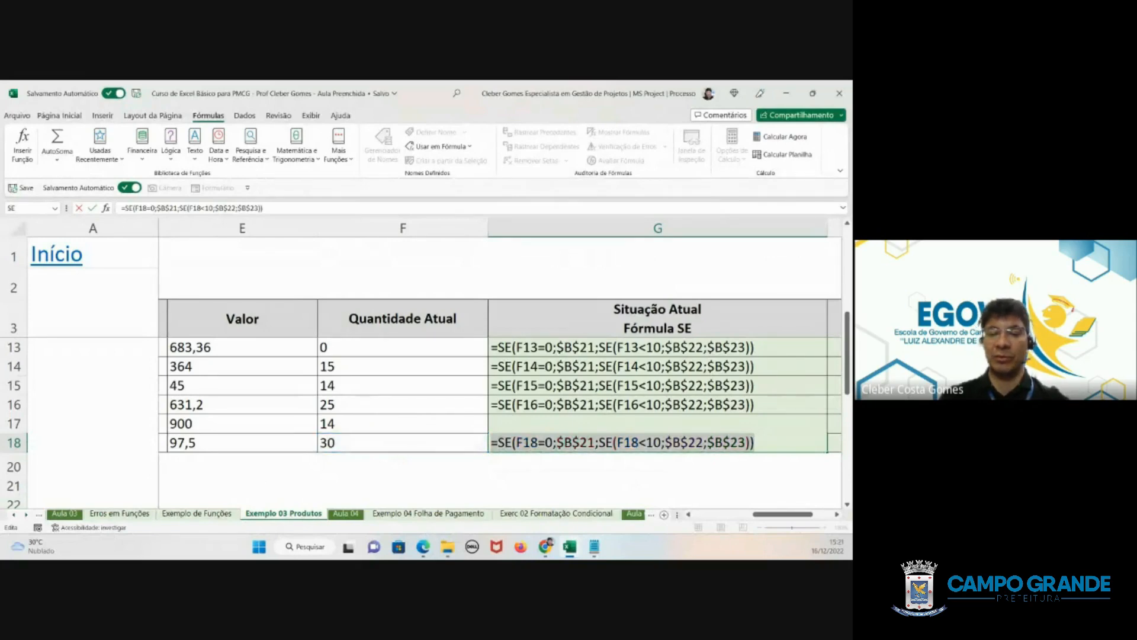
pyautogui.hotkey('alt', 'Tab')
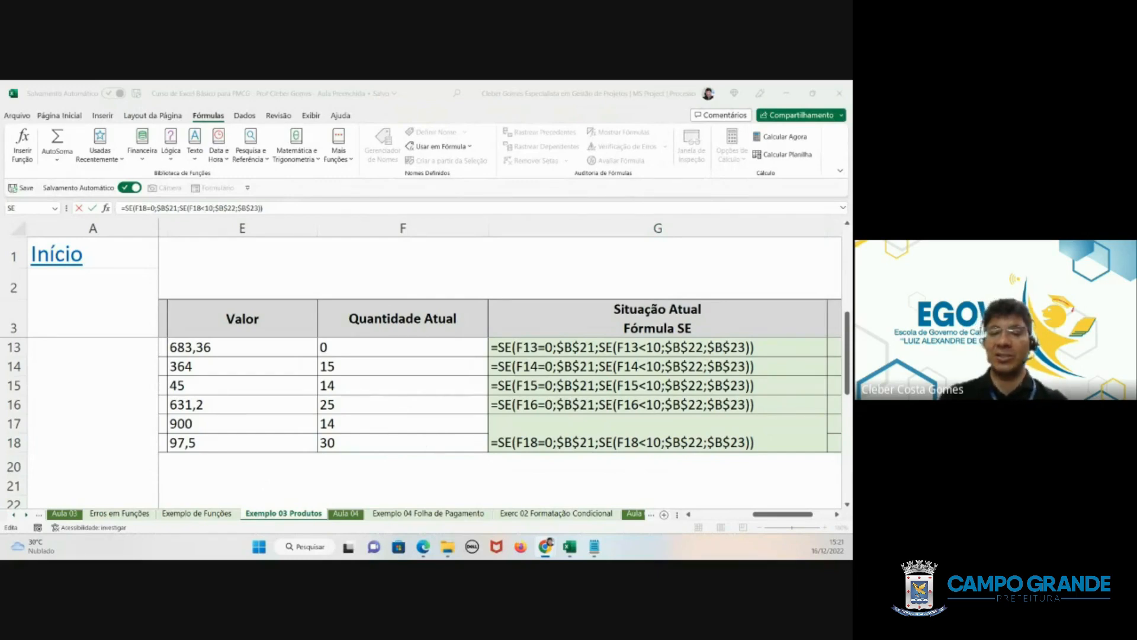
pyautogui.scroll(-1, 300, 416)
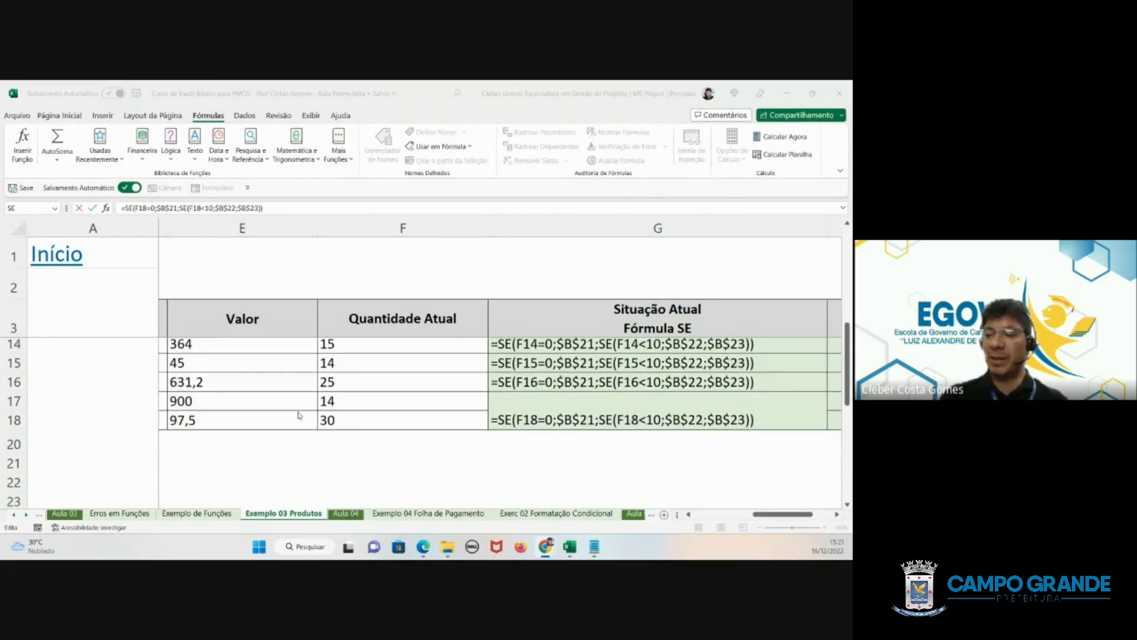
pyautogui.click(394, 424)
pyautogui.click(406, 436)
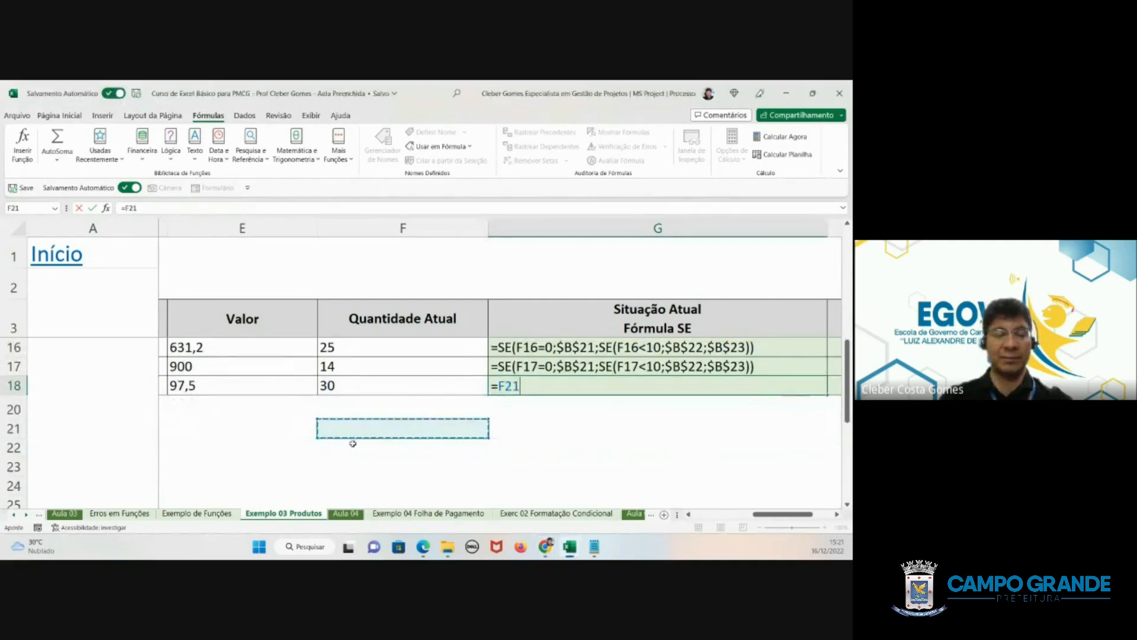
pyautogui.press('Escape')
# - Check the legend labels in B21:B23 against the absolute references used by the column G formulas
pyautogui.click(707, 514)
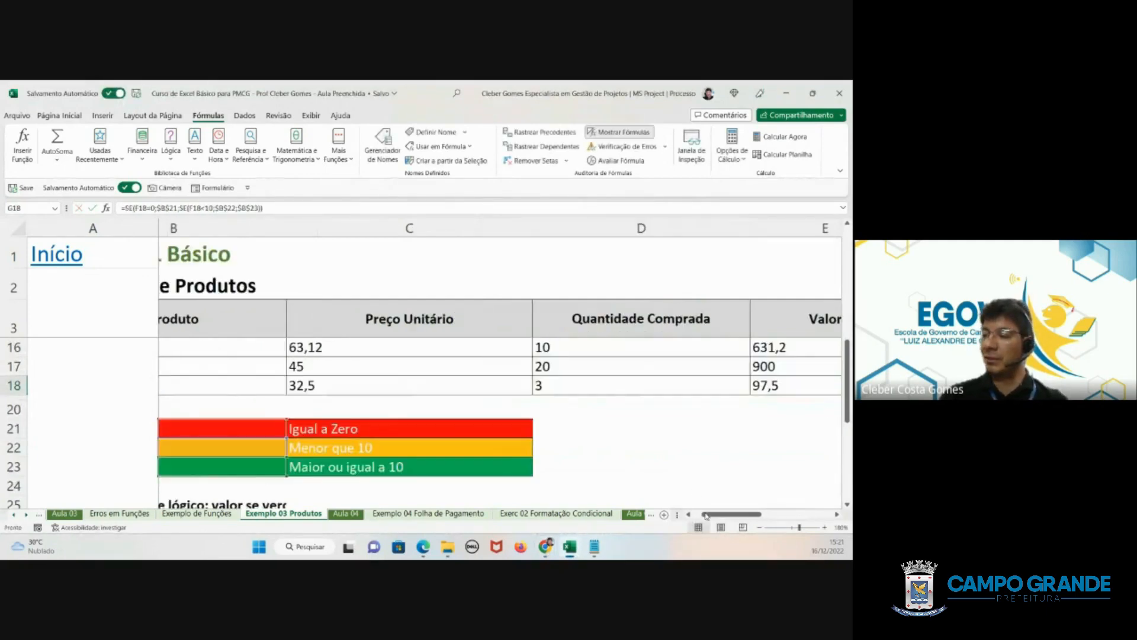
pyautogui.moveTo(233, 427); pyautogui.dragTo(228, 469)
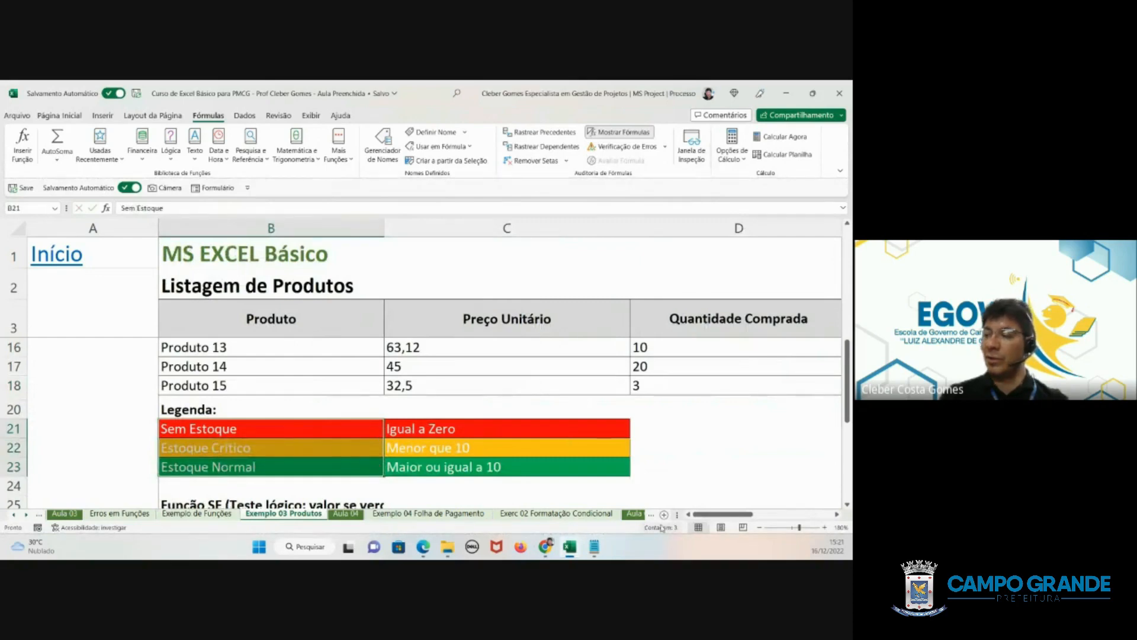
pyautogui.moveTo(717, 514); pyautogui.dragTo(792, 514)
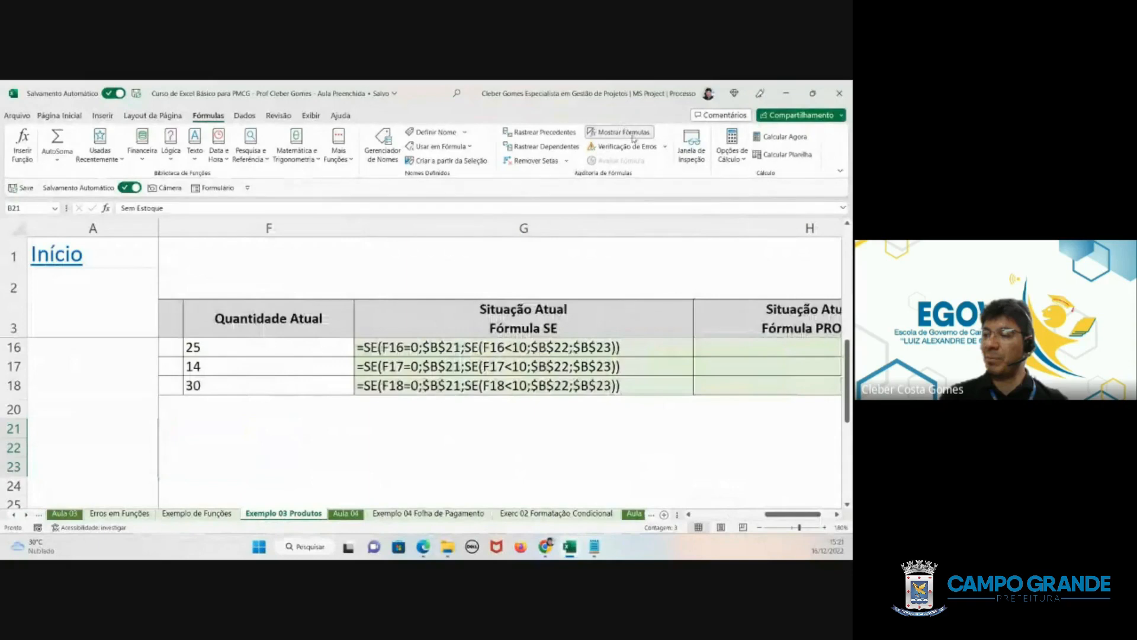
# - Turn off the formula display and fit column G's width to its contents
pyautogui.click(622, 134)
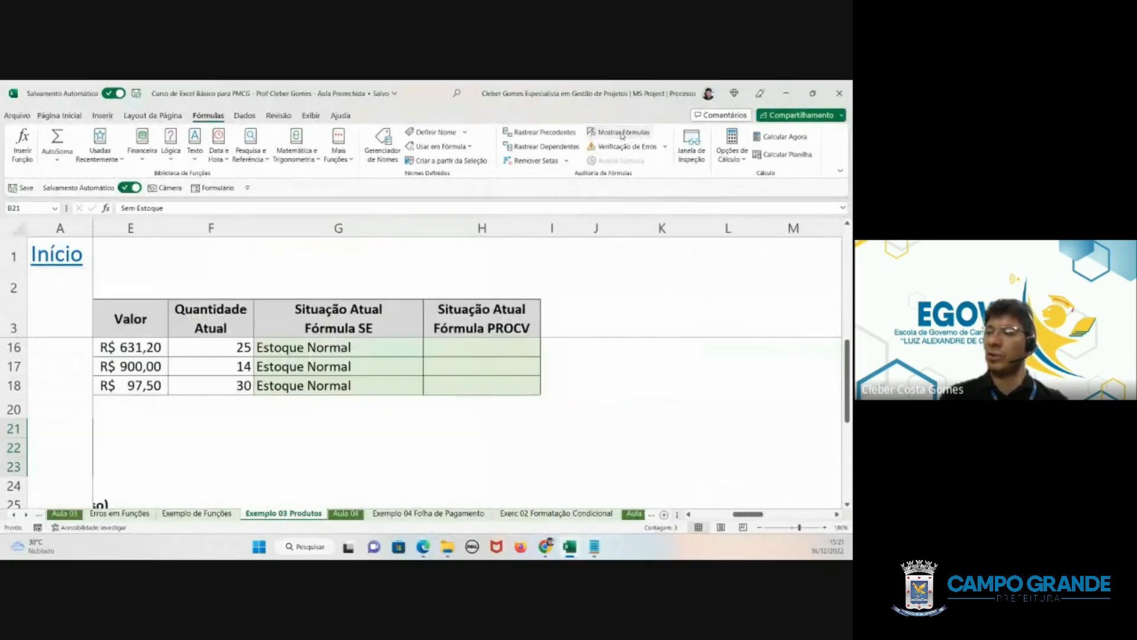
pyautogui.doubleClick(421, 227)
pyautogui.scroll(4, 320, 385)
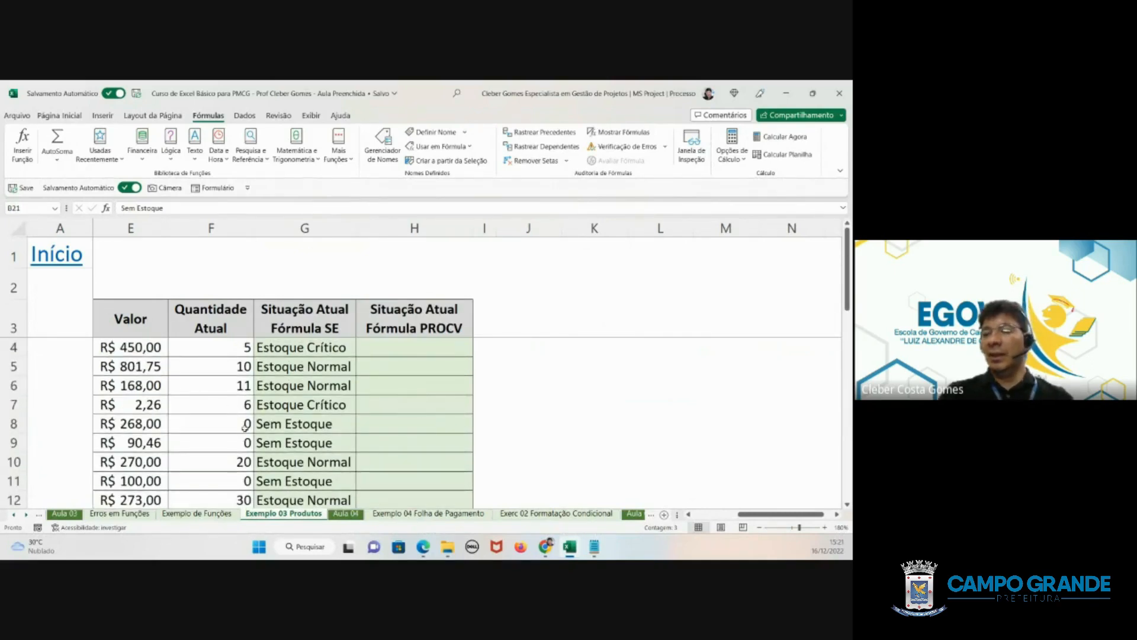
pyautogui.scroll(-1, 246, 436)
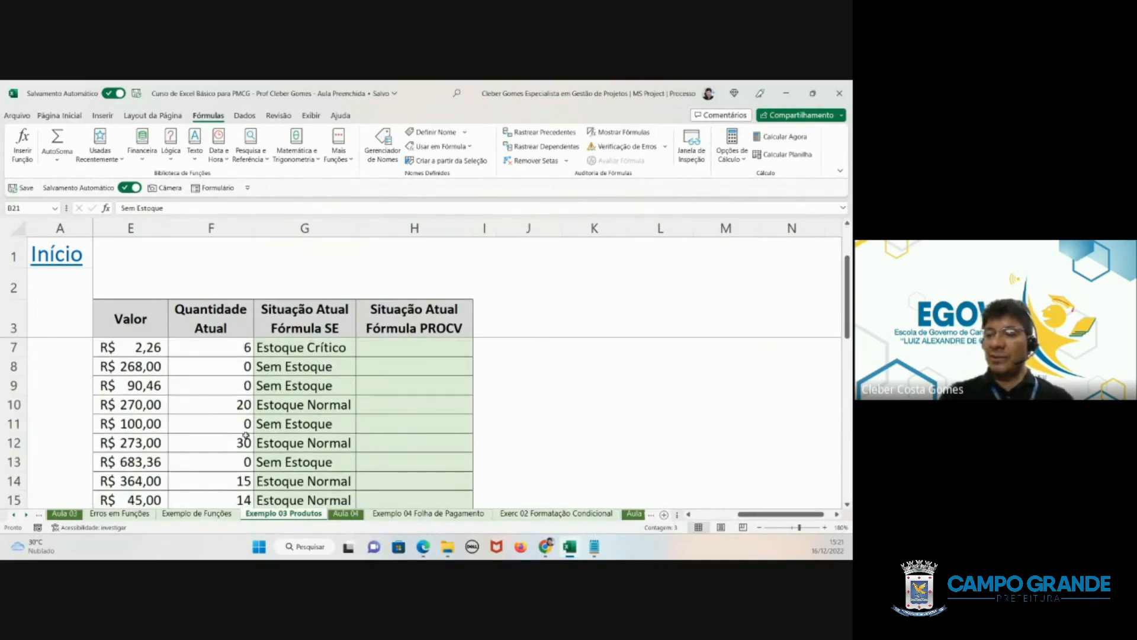
pyautogui.scroll(1, 256, 455)
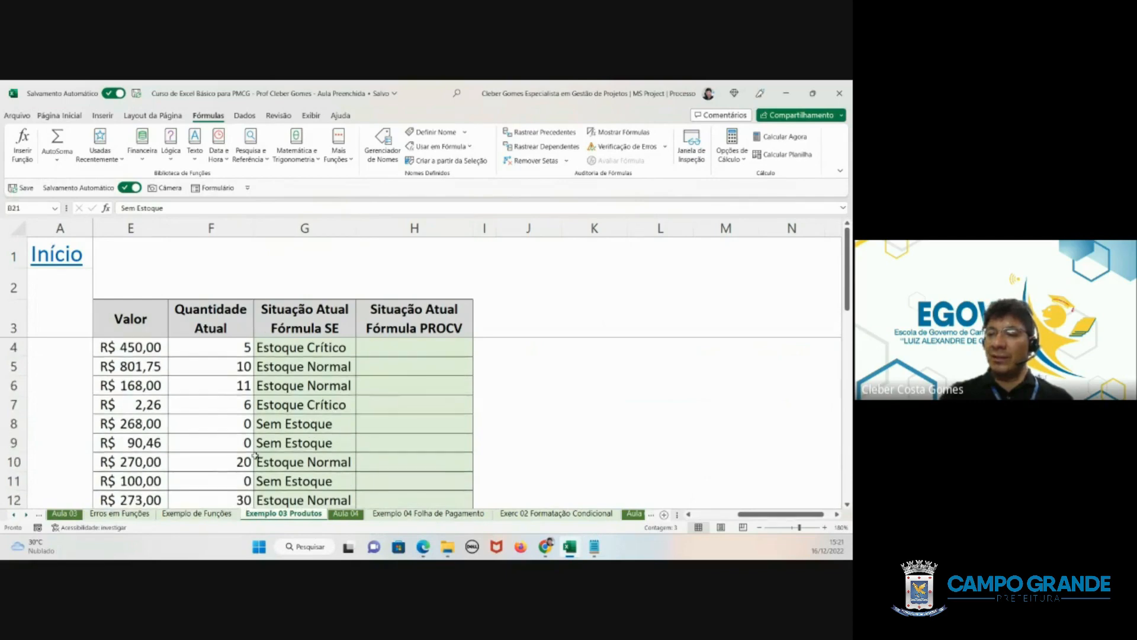
# - Compare the quantity in F4 with the status in G4, inspecting G4's SE formula and leaving it unchanged
pyautogui.click(243, 345)
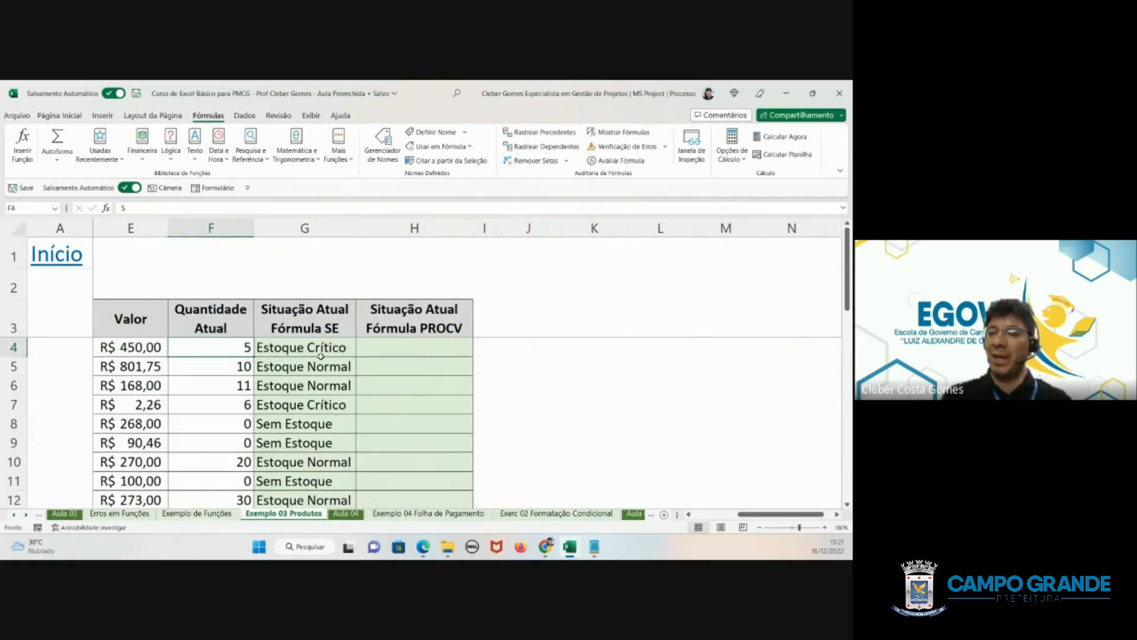
pyautogui.click(304, 349)
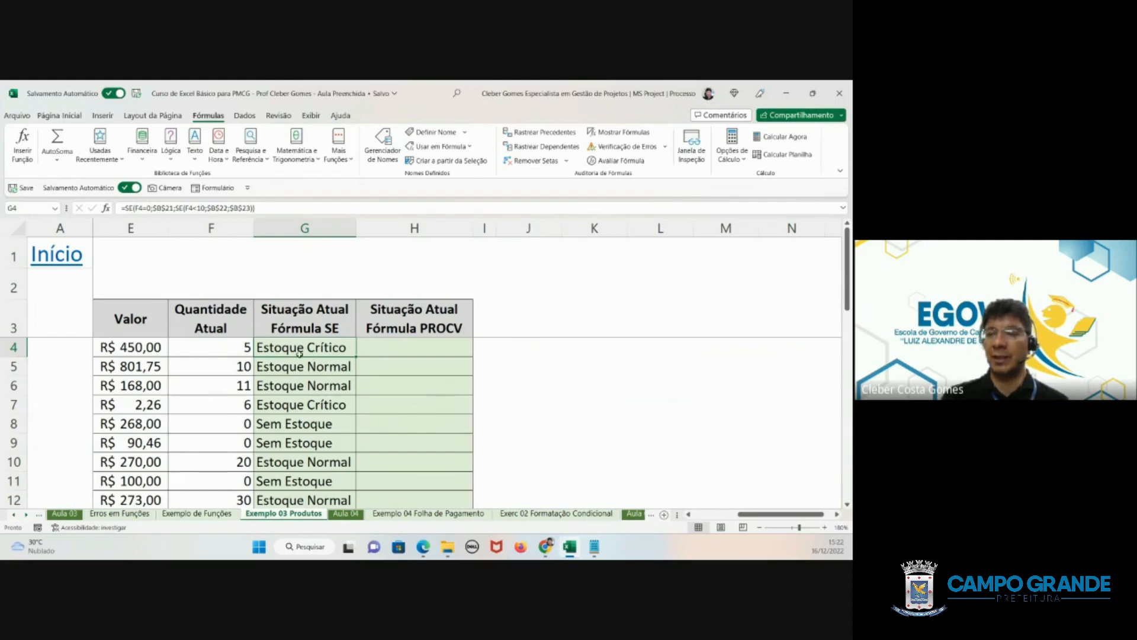
pyautogui.moveTo(259, 208); pyautogui.dragTo(84, 206)
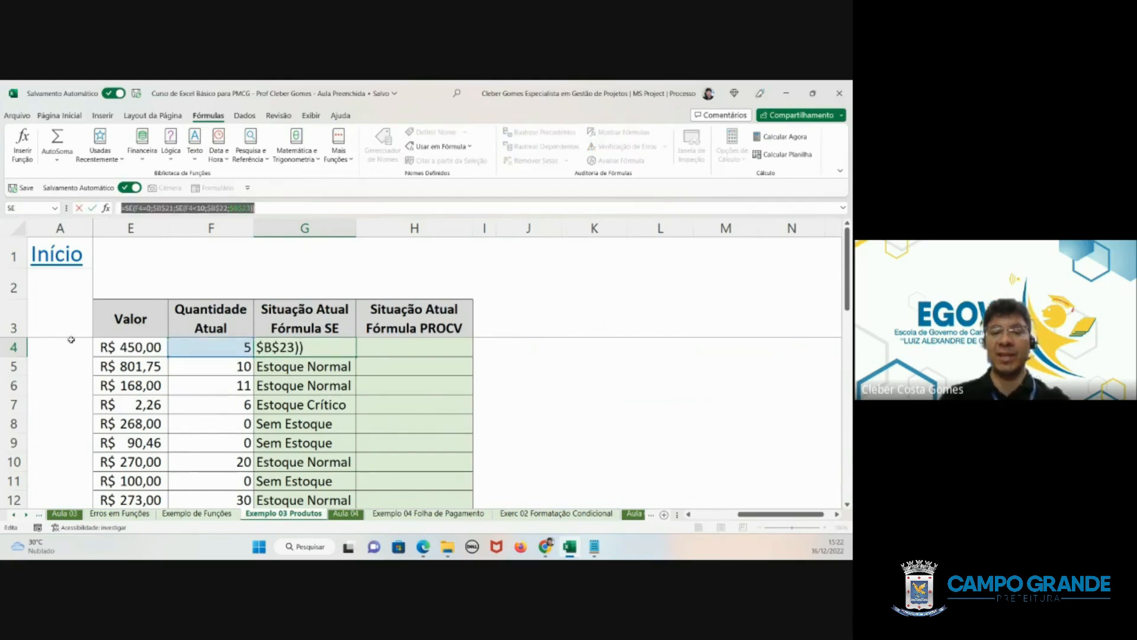
pyautogui.hotkey('alt', 'Tab')
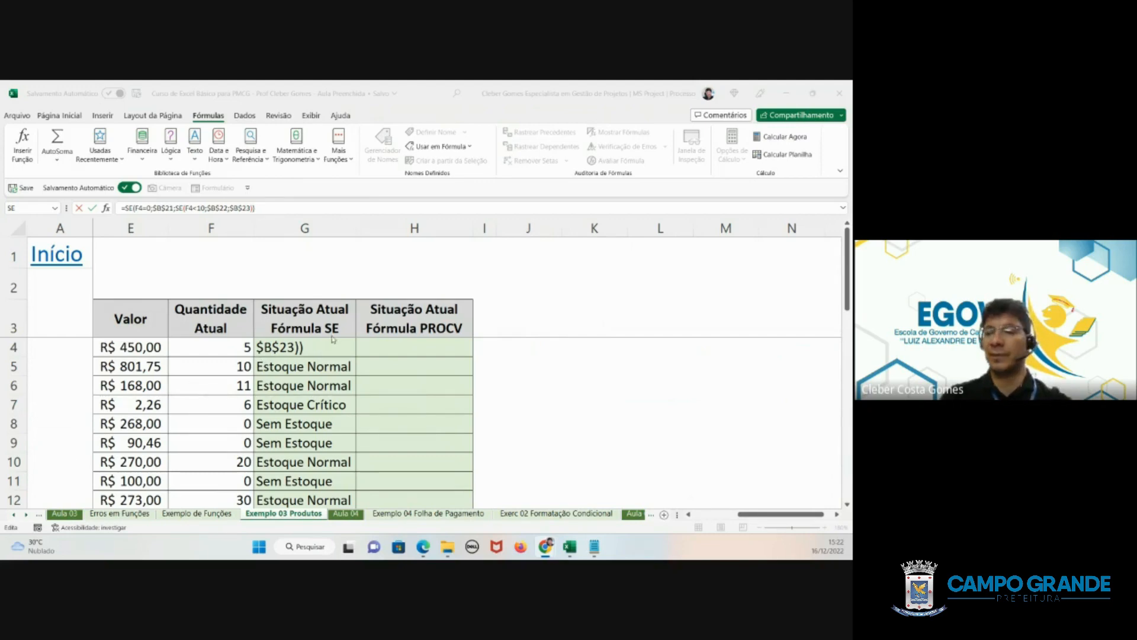
pyautogui.click(315, 346)
pyautogui.click(314, 346)
pyautogui.press('Escape')
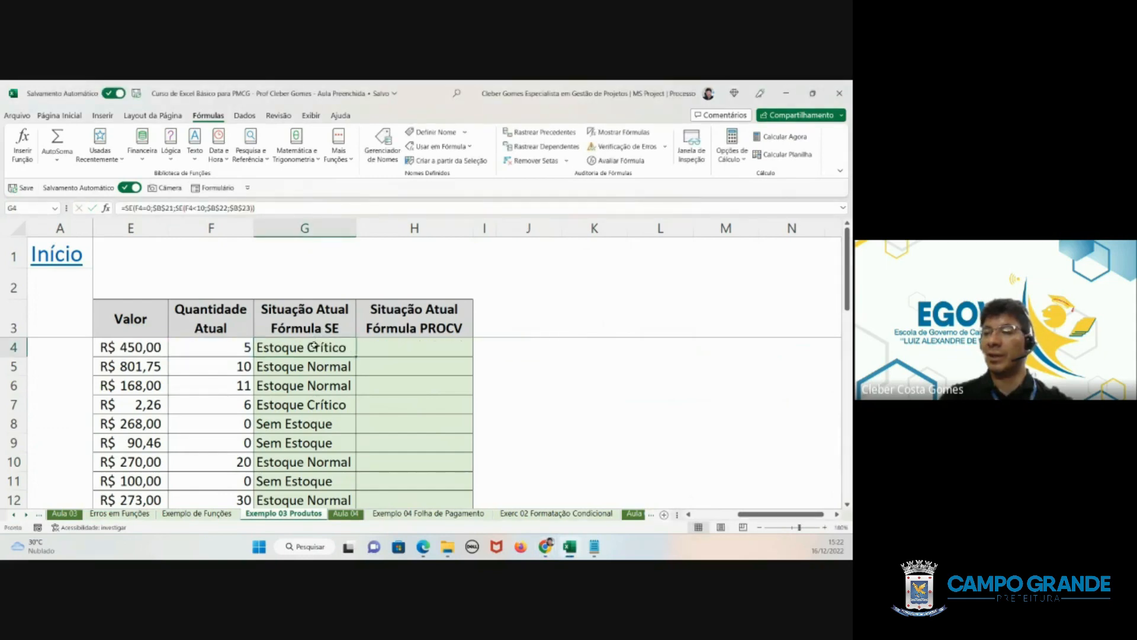
pyautogui.click(238, 347)
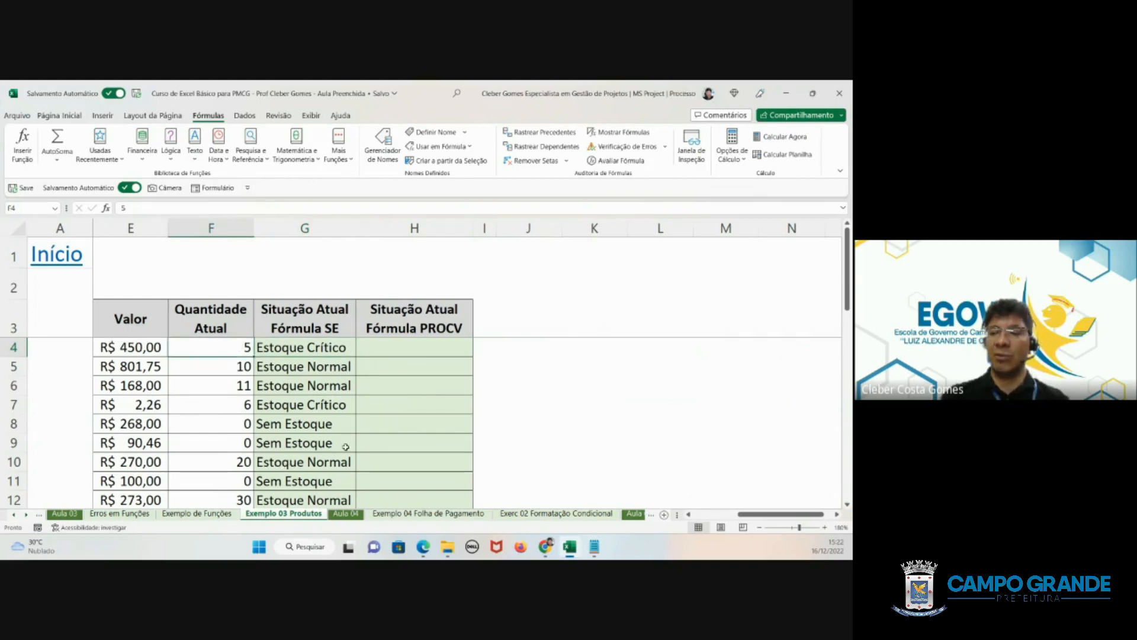
# - Test the SE status in row 5 by setting the current quantity in F5 to 9, 1 and 0 in turn
pyautogui.click(222, 368)
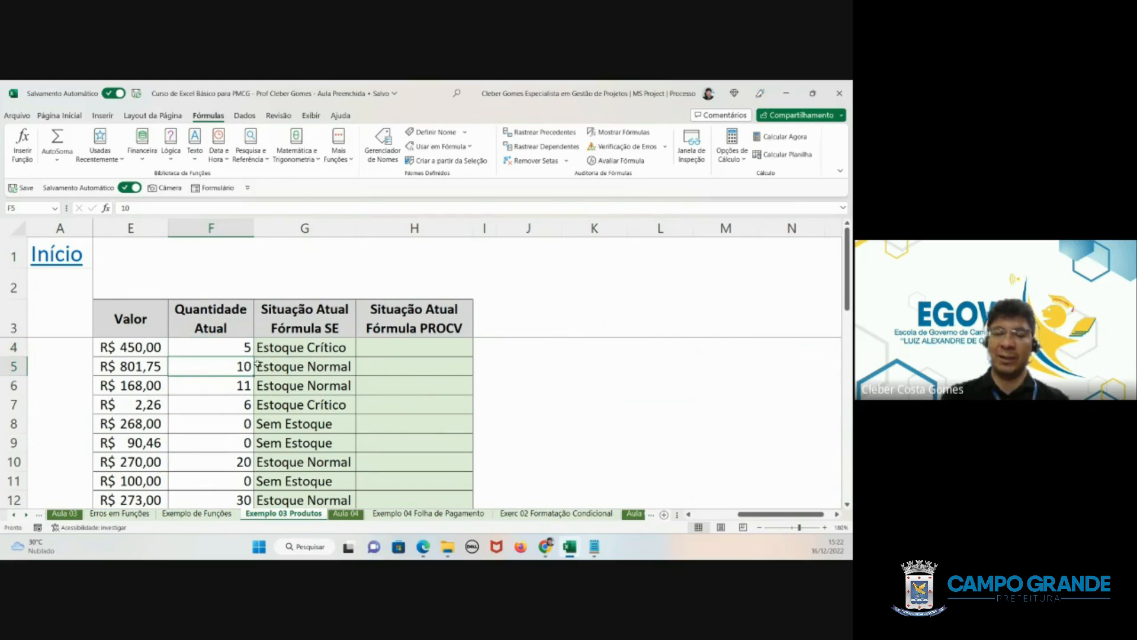
pyautogui.write('9')
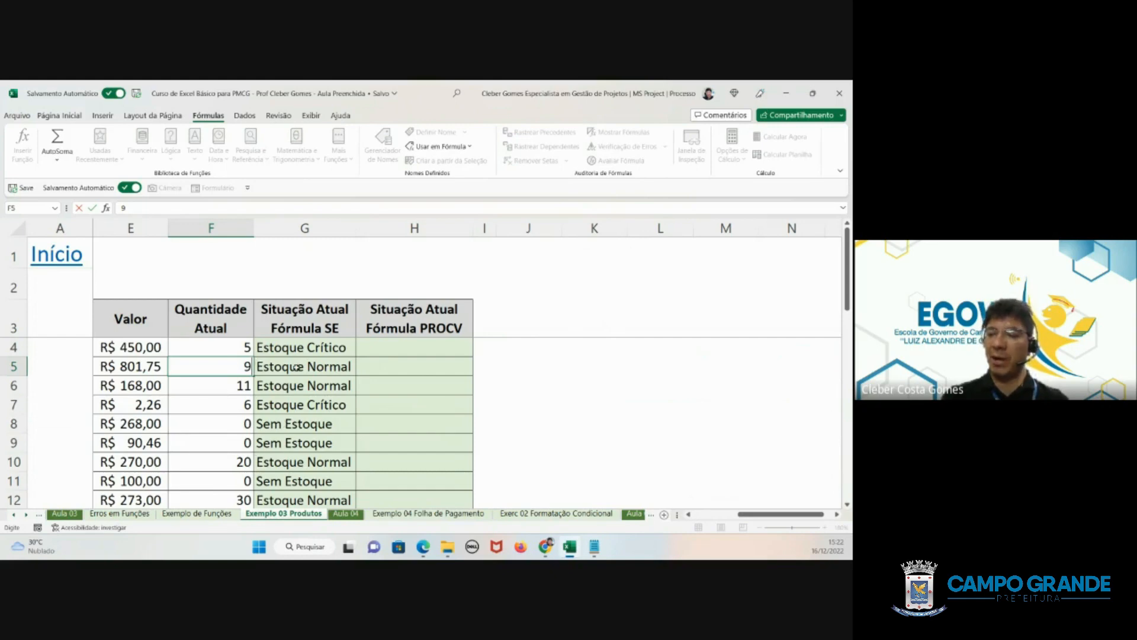
pyautogui.press('Return')
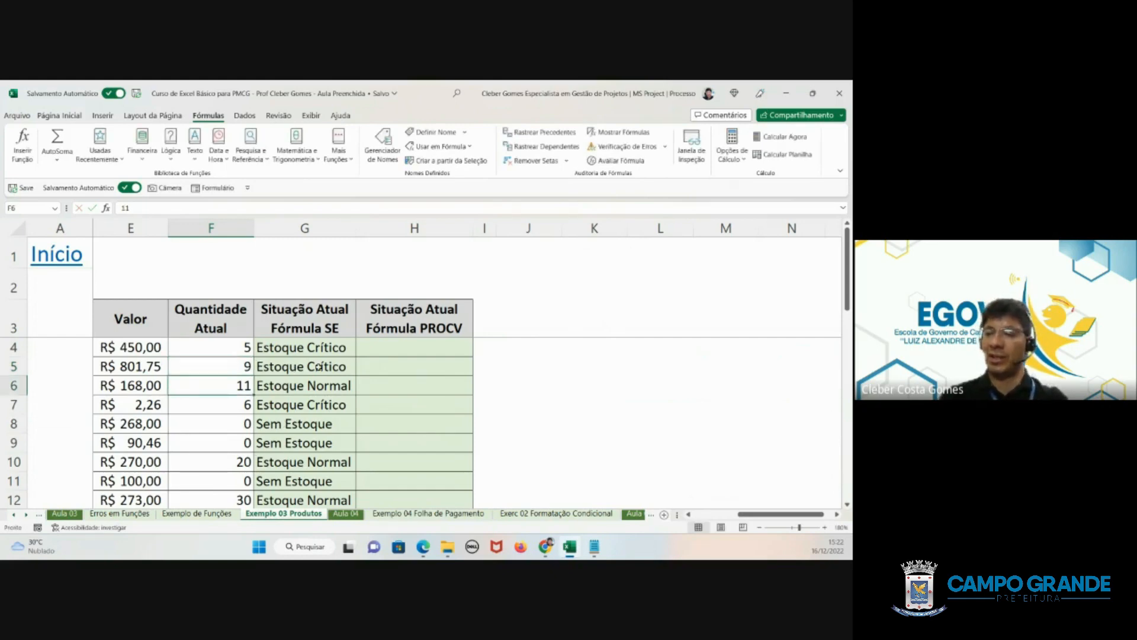
pyautogui.click(235, 364)
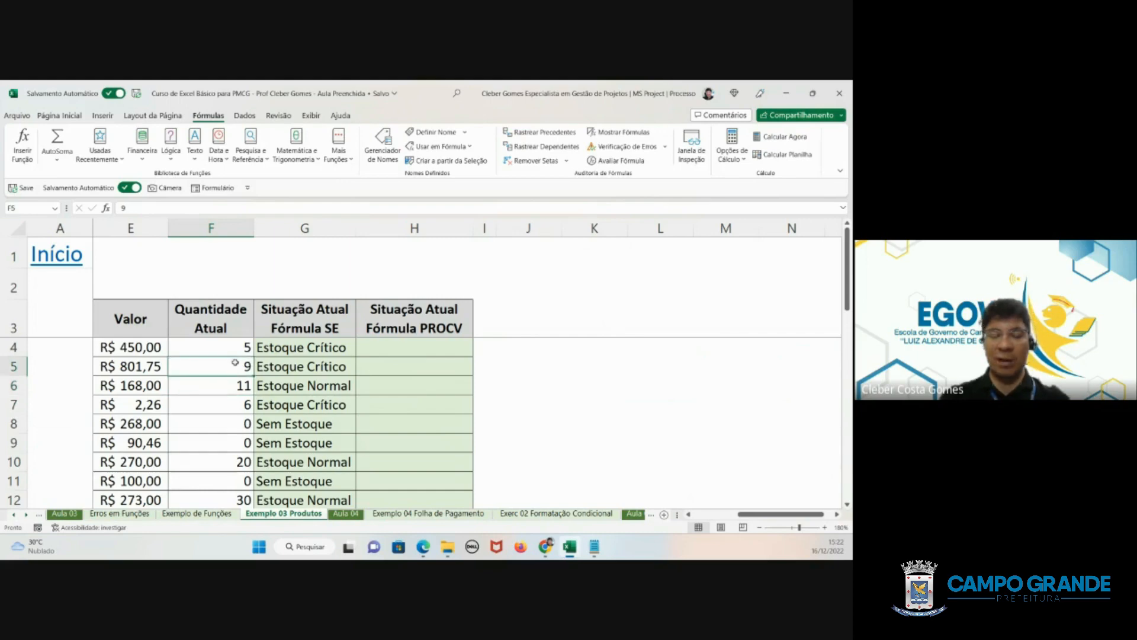
pyautogui.write('1')
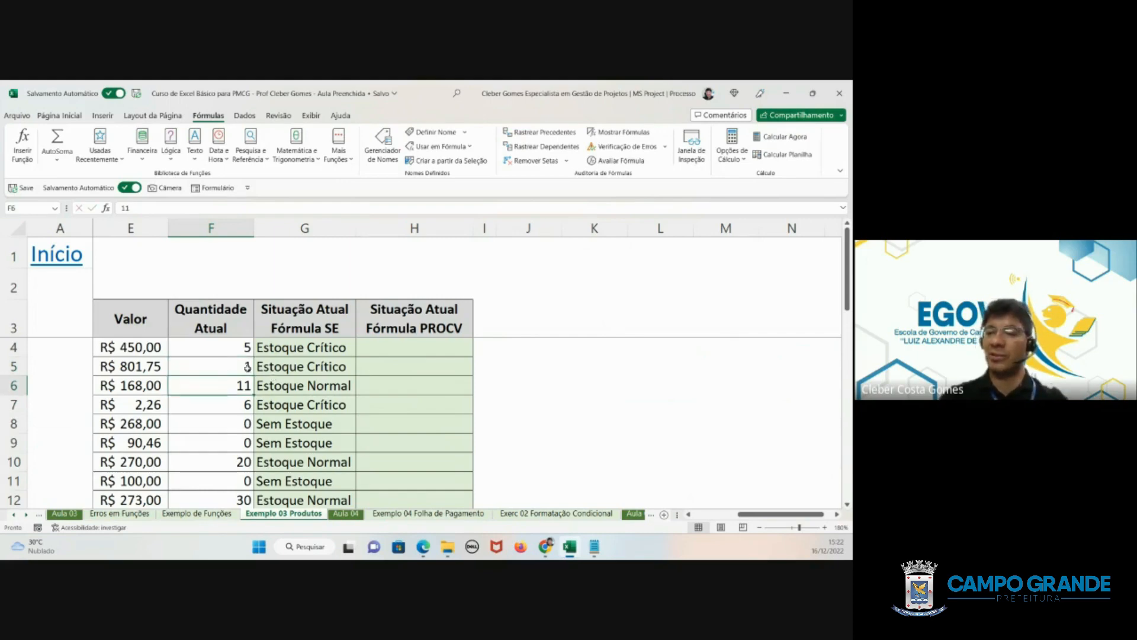
pyautogui.write('0')
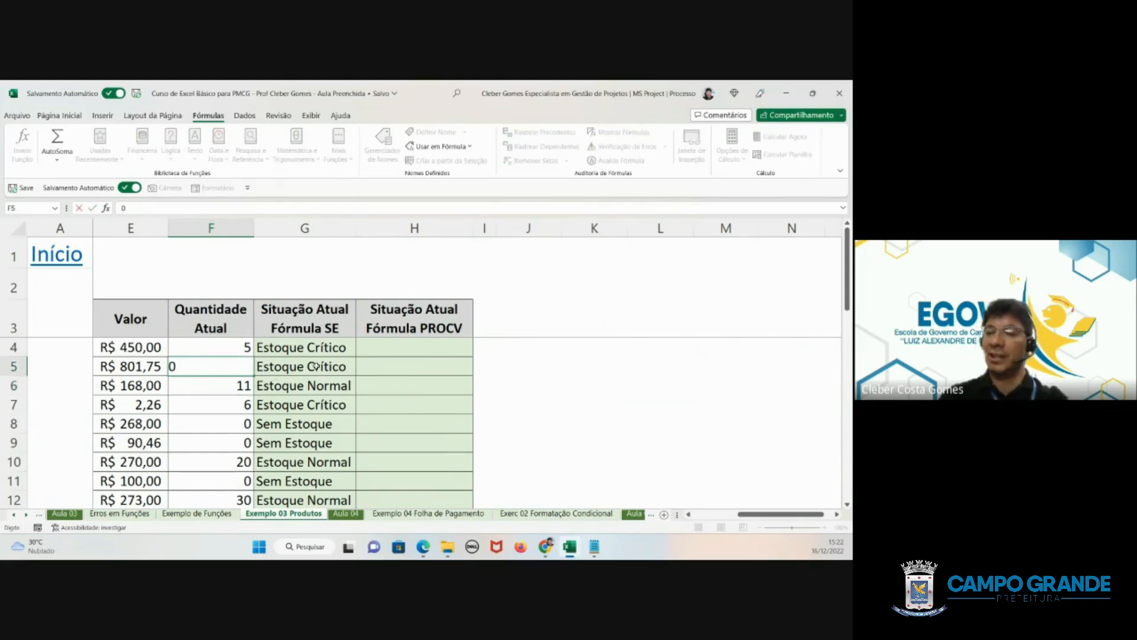
pyautogui.press('Return')
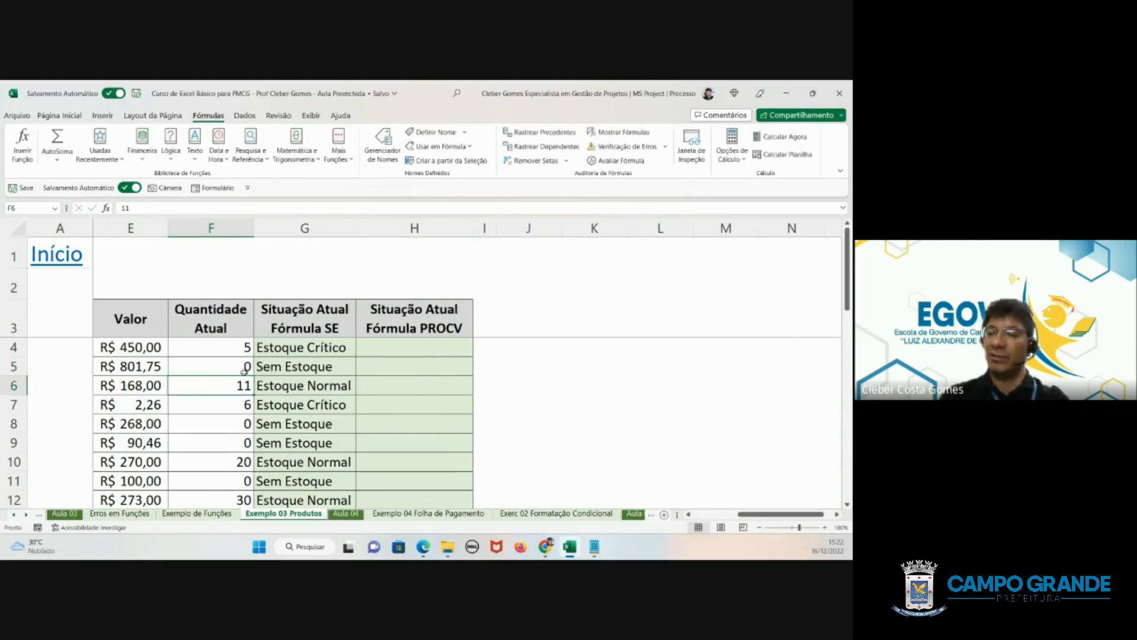
# - Set the current quantity in F5 to 11
pyautogui.click(247, 366)
pyautogui.write('11')
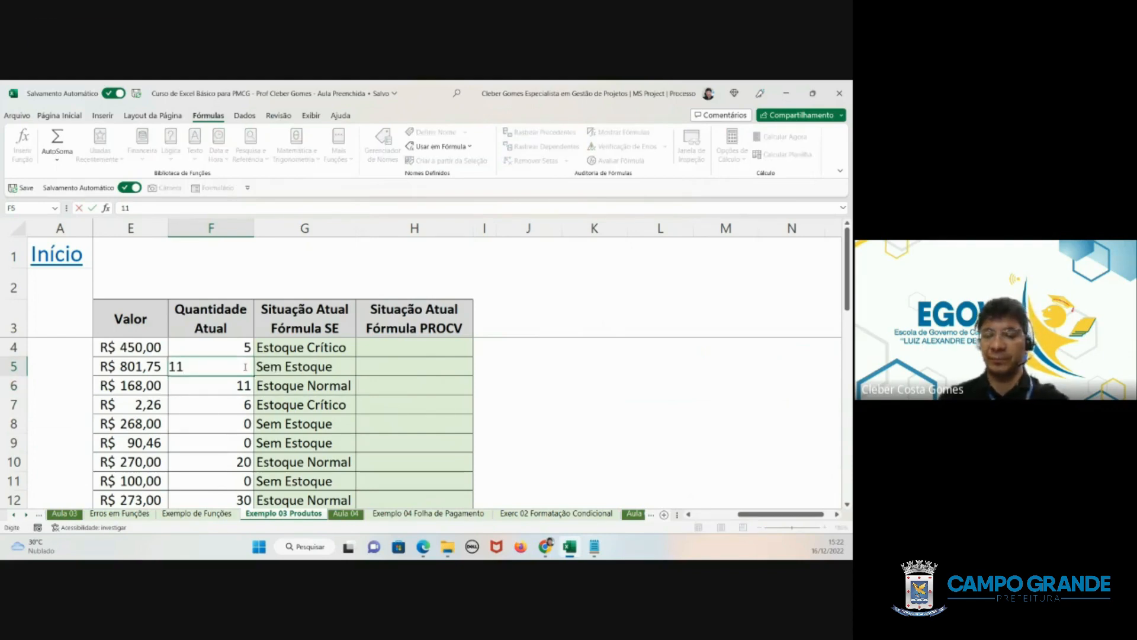
pyautogui.press('Return')
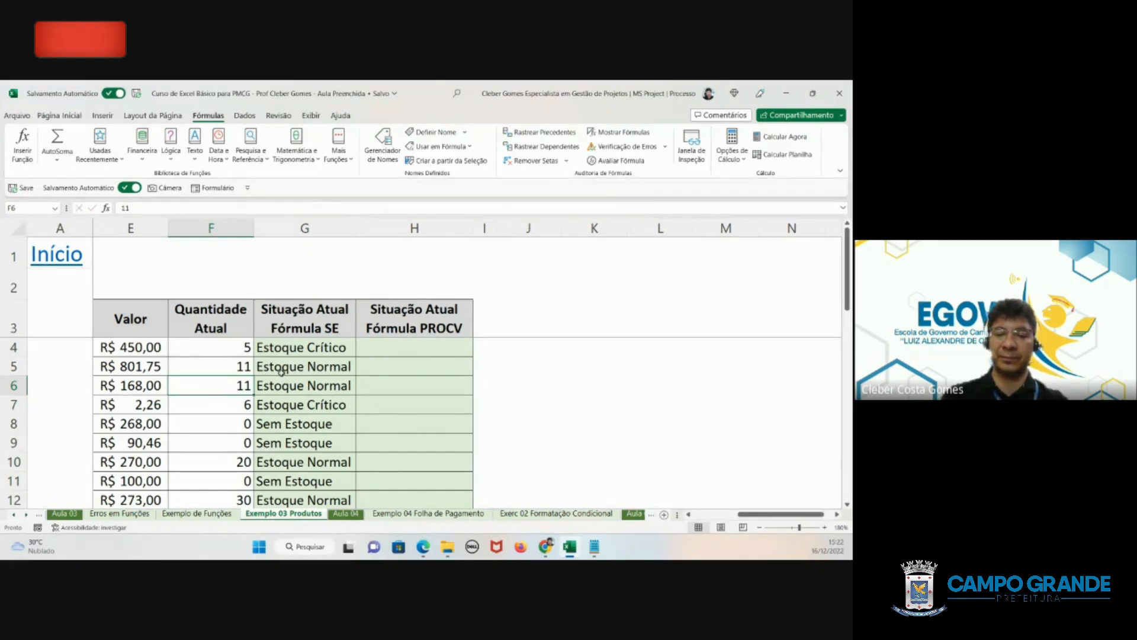
# - Set the current quantity in F5 to 10 to test the SE status at the normal-stock limit
pyautogui.click(237, 368)
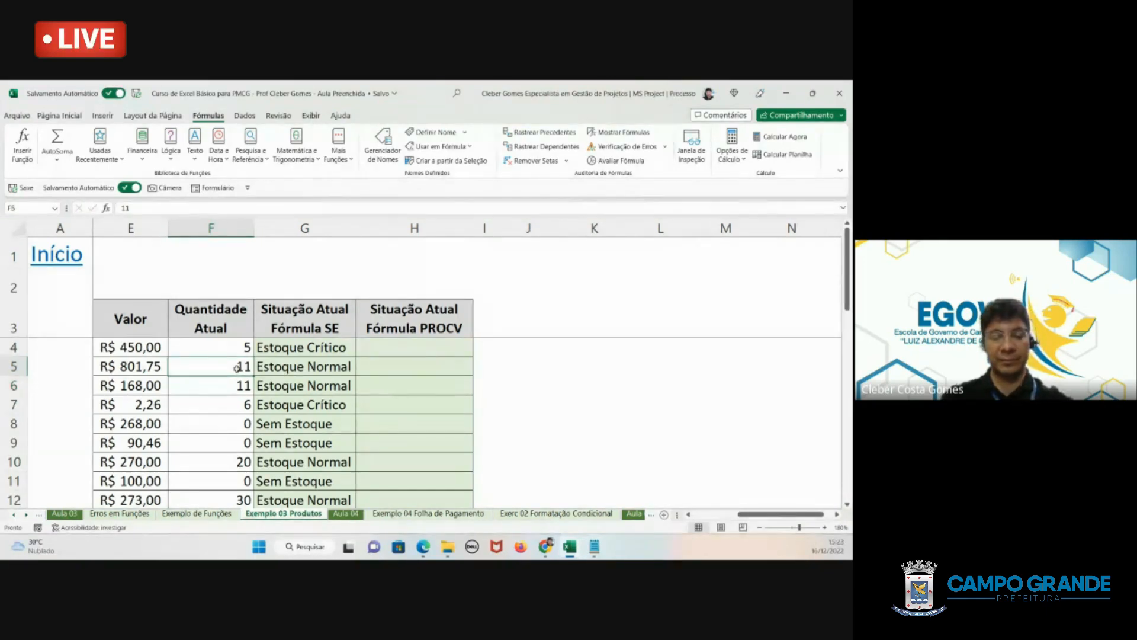
pyautogui.write('10')
pyautogui.press('Return')
# - Show the sheet's formulas with G6 selected and widen column G to read the complete nested SE formulas
pyautogui.click(270, 382)
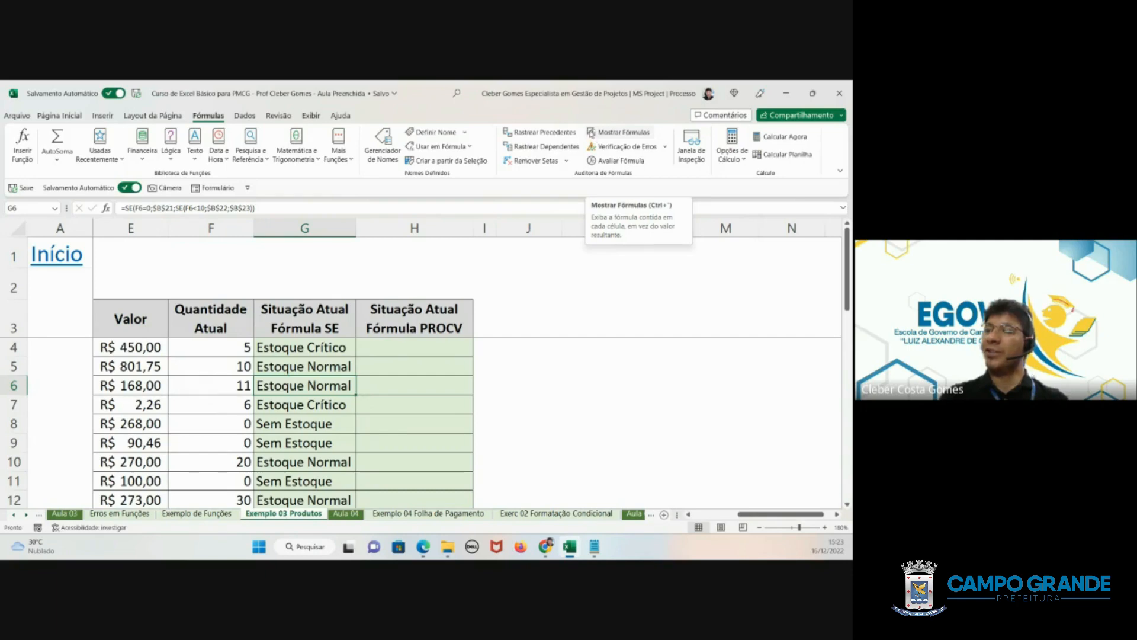
pyautogui.click(607, 138)
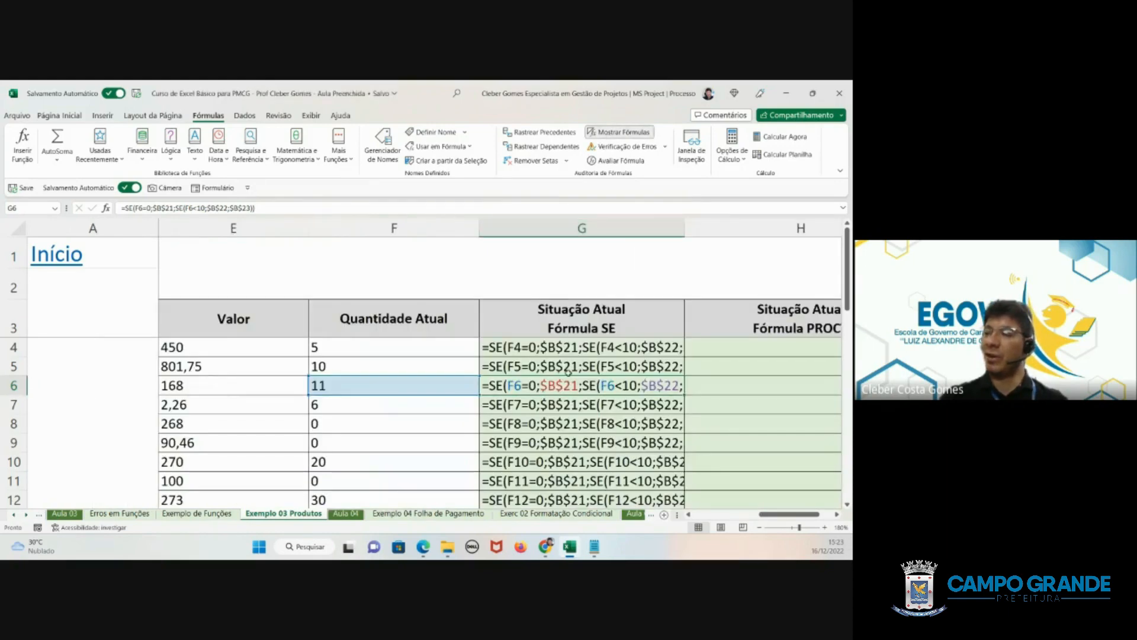
pyautogui.moveTo(685, 229); pyautogui.dragTo(765, 225)
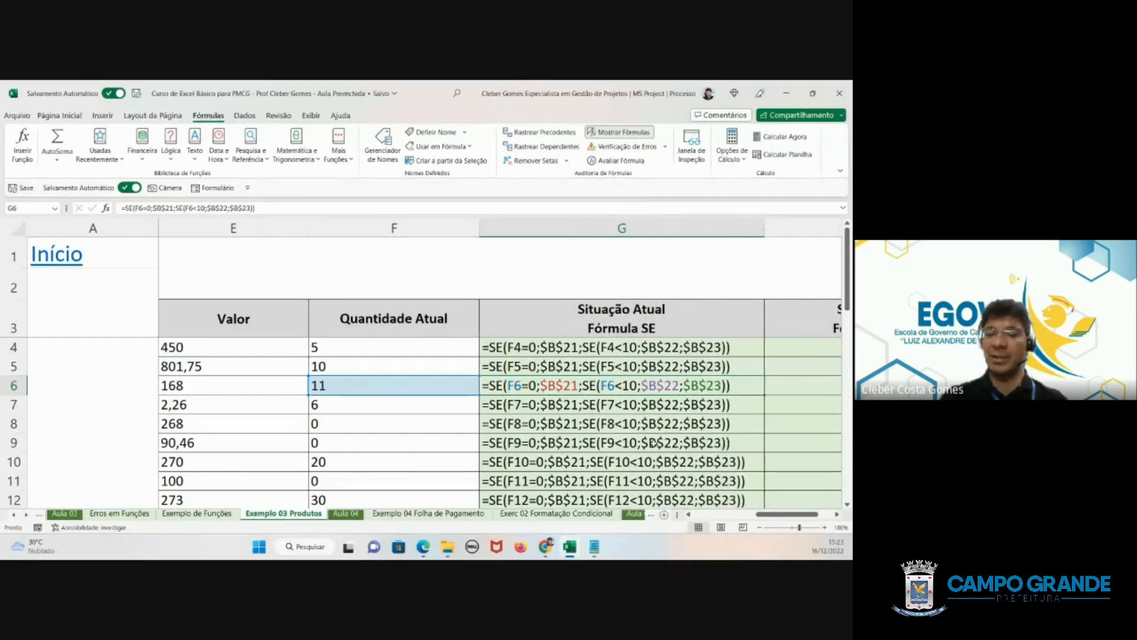
pyautogui.scroll(-2, 653, 445)
pyautogui.scroll(2, 653, 444)
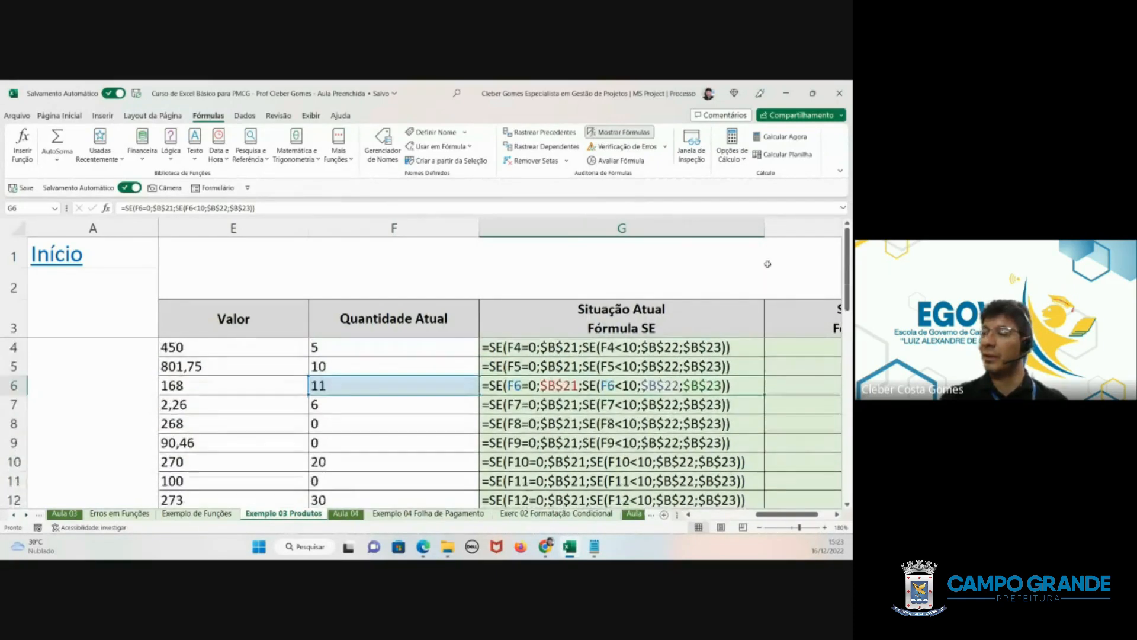
# - Narrow column G and switch the sheet from showing formulas back to showing results
pyautogui.moveTo(764, 236); pyautogui.dragTo(607, 242)
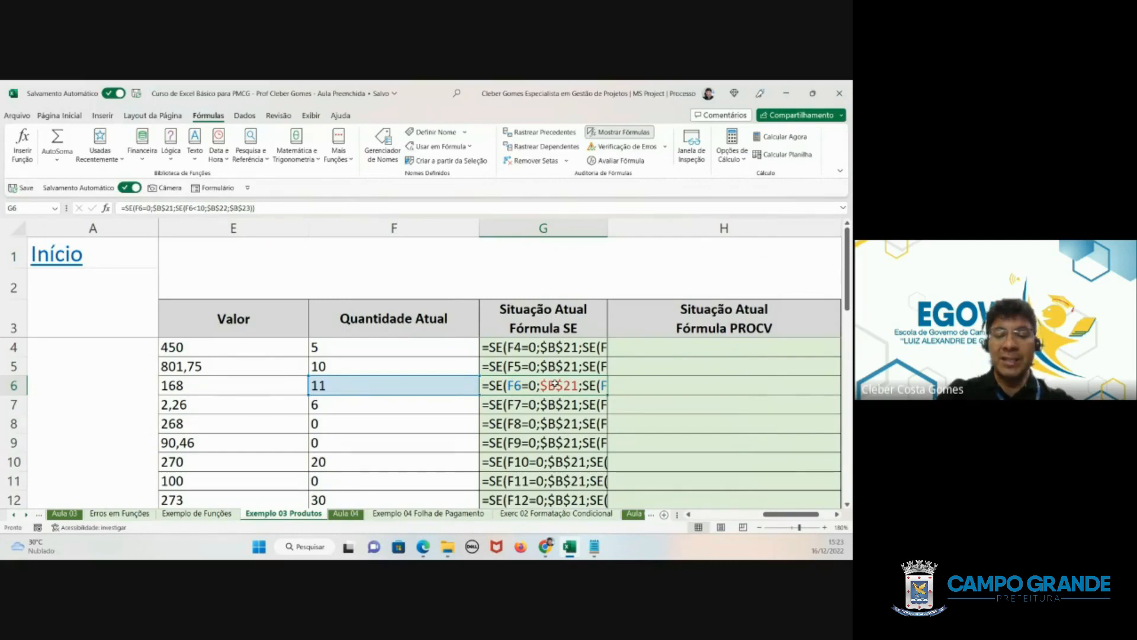
pyautogui.hotkey('ctrl', '`')
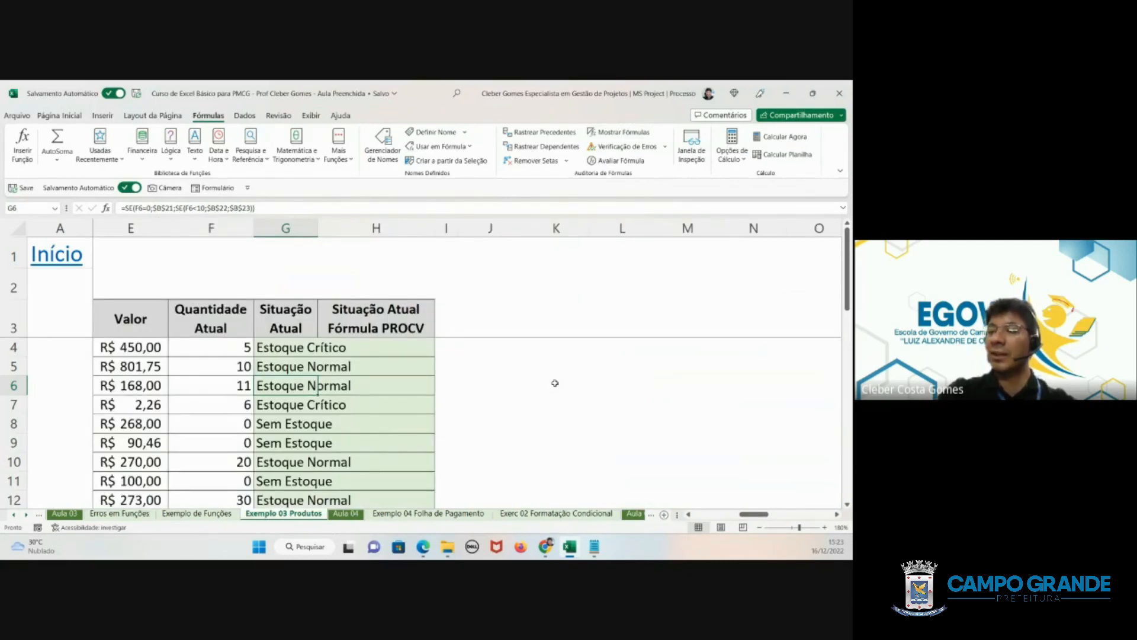
pyautogui.hotkey('ctrl', '`')
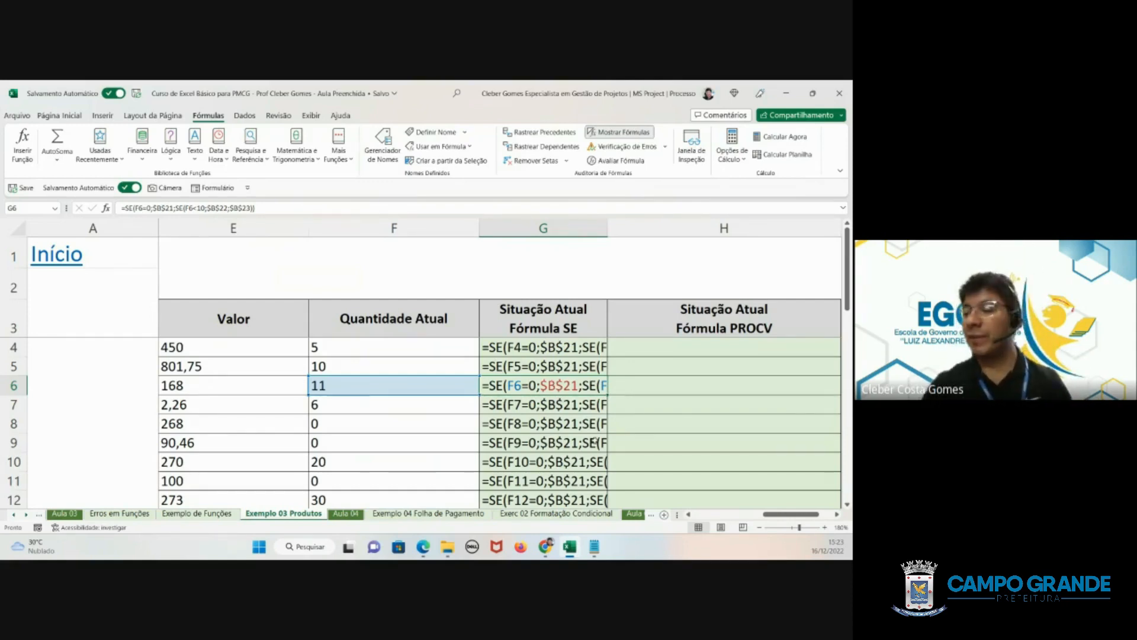
pyautogui.hscroll(-5, 699, 520)
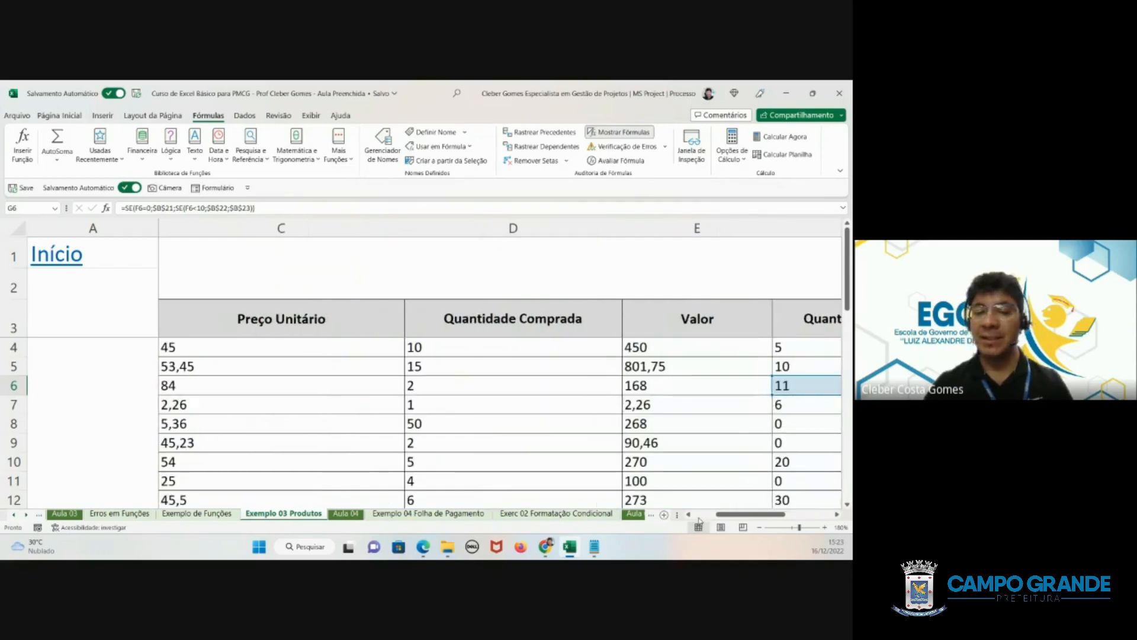
pyautogui.moveTo(700, 520); pyautogui.dragTo(787, 515)
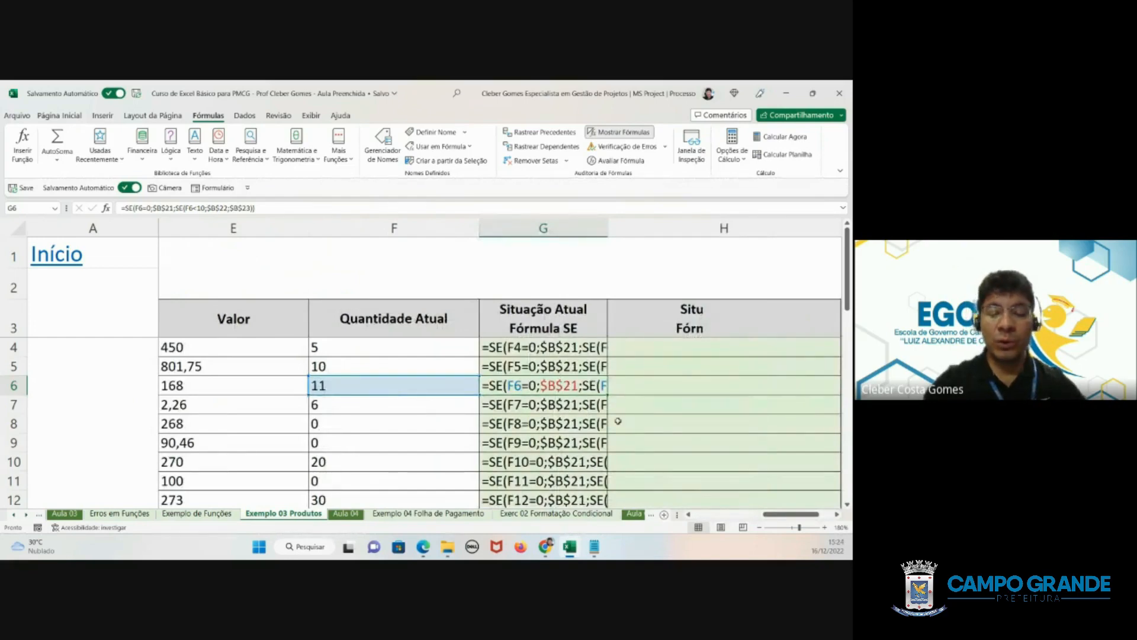
pyautogui.hotkey('ctrl', '`')
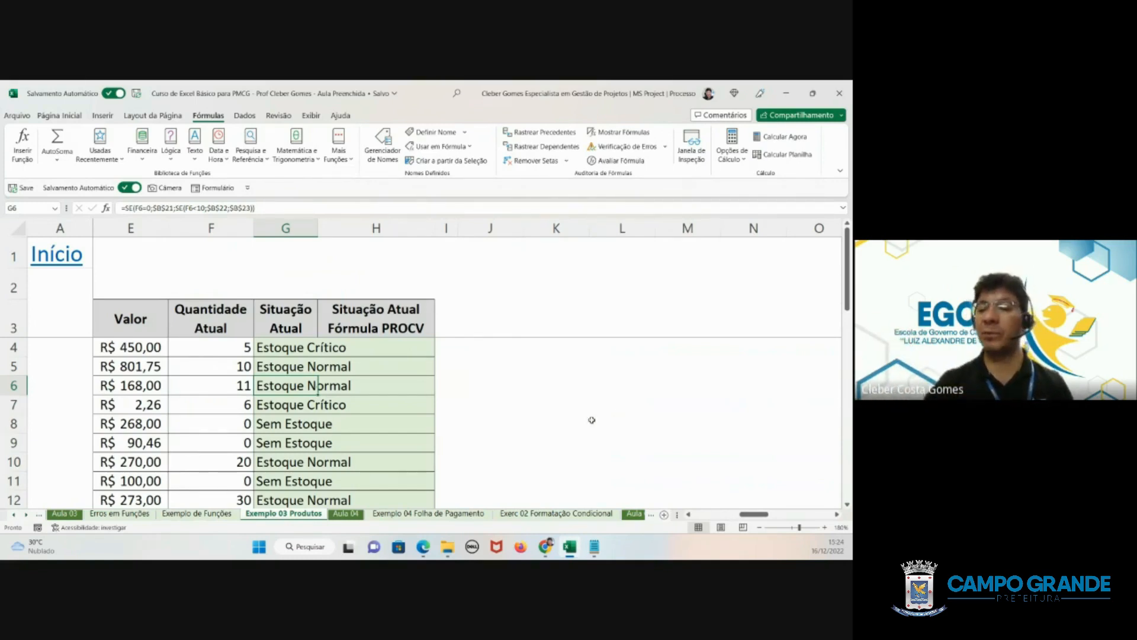
# - Examine the SE criteria and PROCV lookup tables below the product list, and switch away to another window
pyautogui.scroll(-2, 363, 449)
pyautogui.scroll(-4, 363, 449)
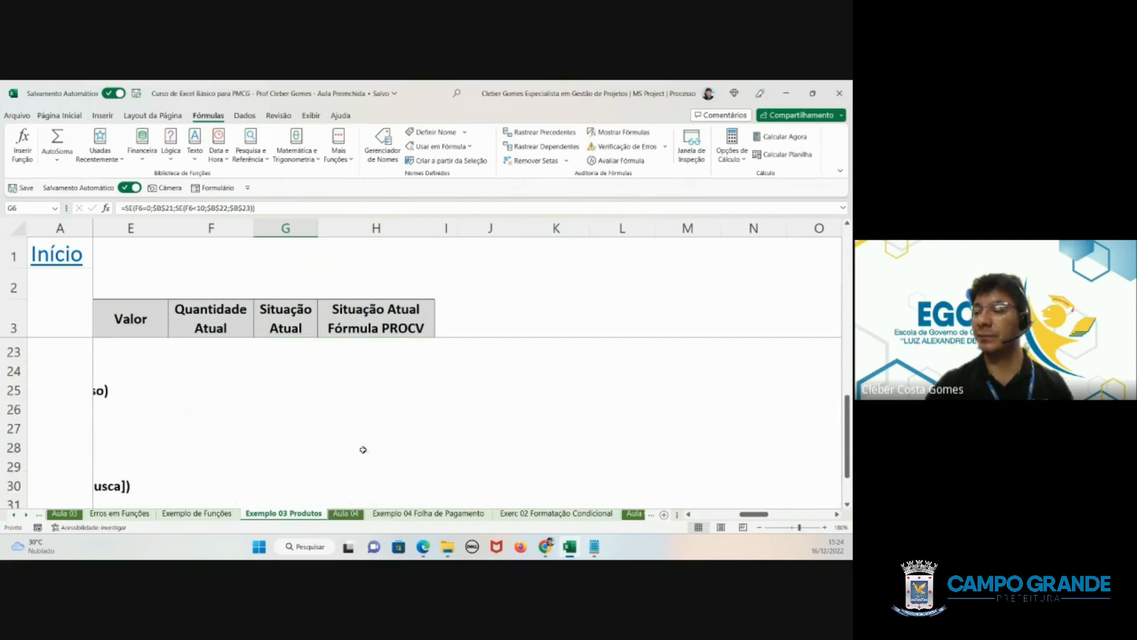
pyautogui.scroll(-1, 363, 449)
pyautogui.click(714, 514)
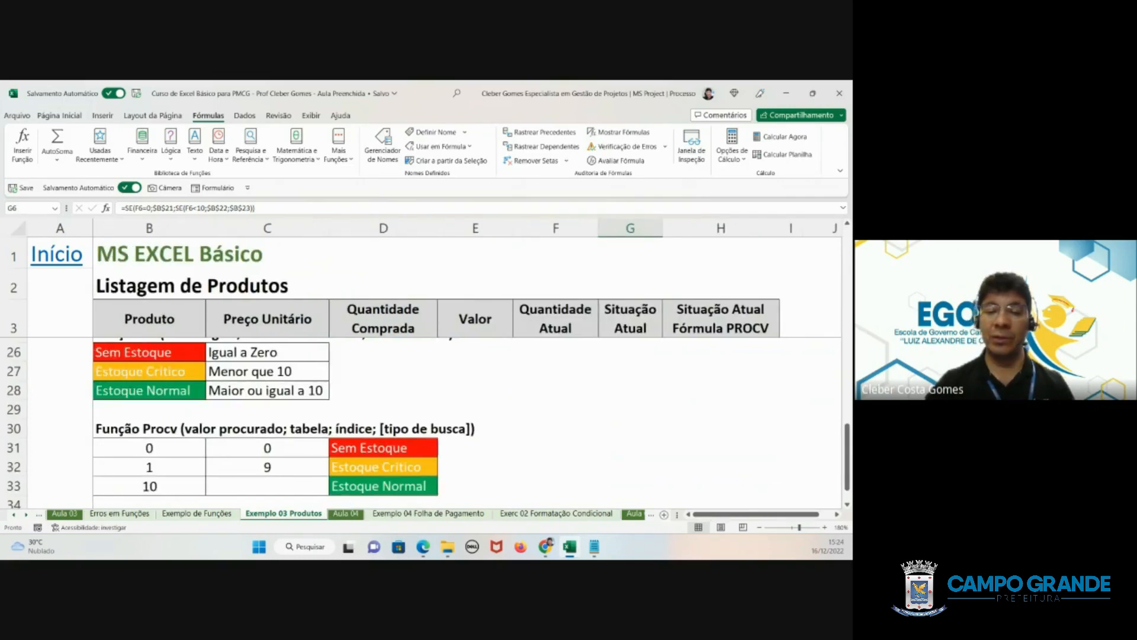
pyautogui.hotkey('alt', 'Tab')
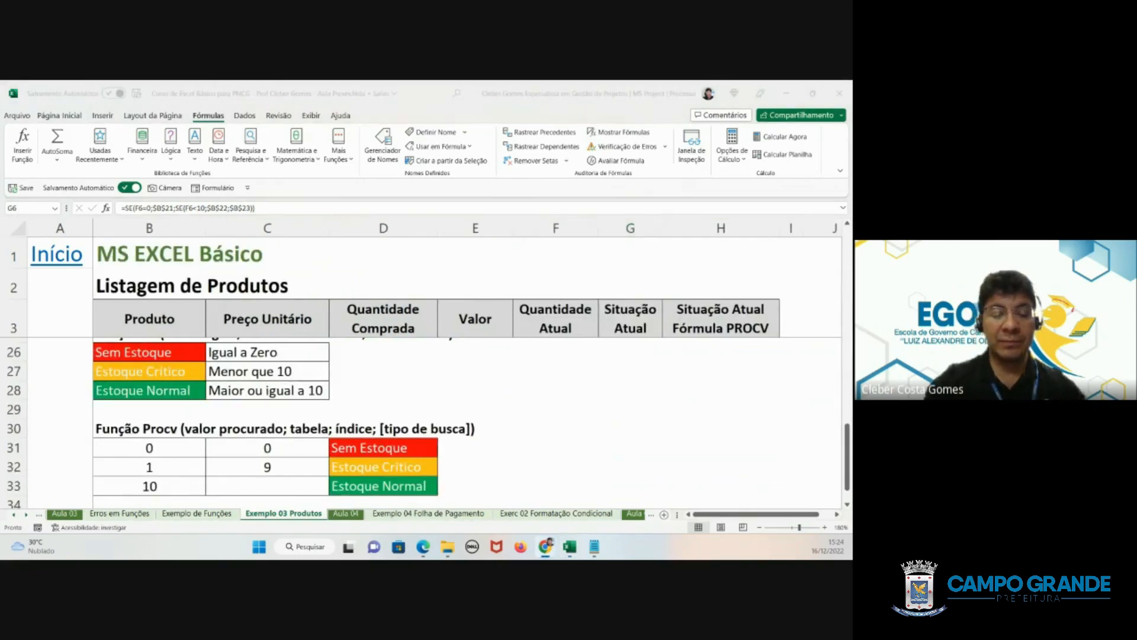
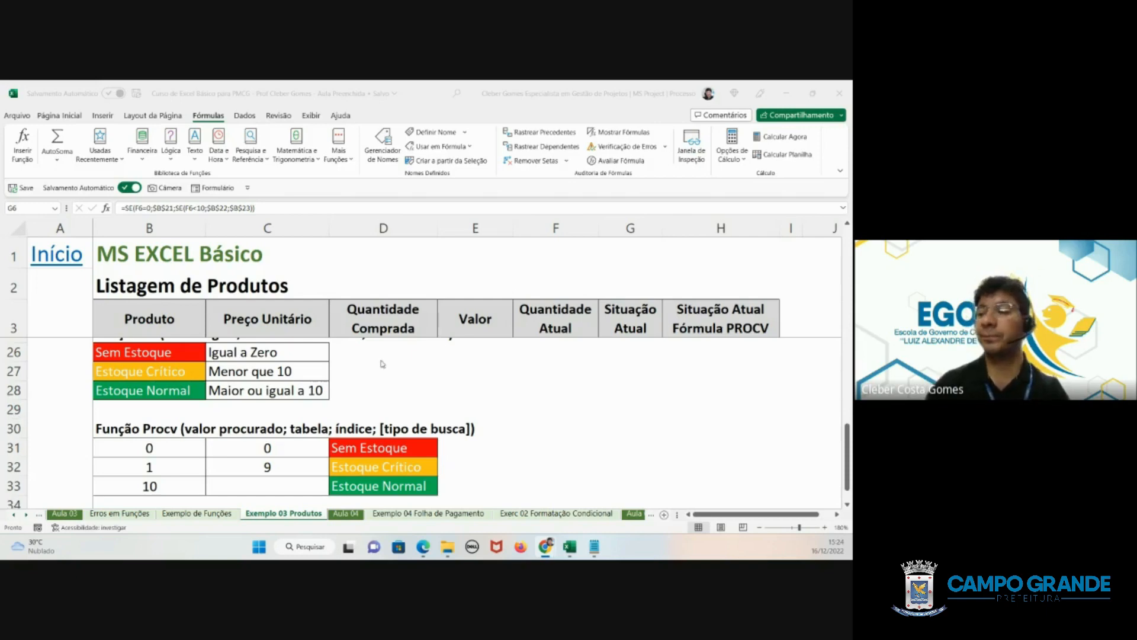
# - Widen column G so its full header "Situação Atual Fórmula SE" fits
pyautogui.scroll(5, 383, 363)
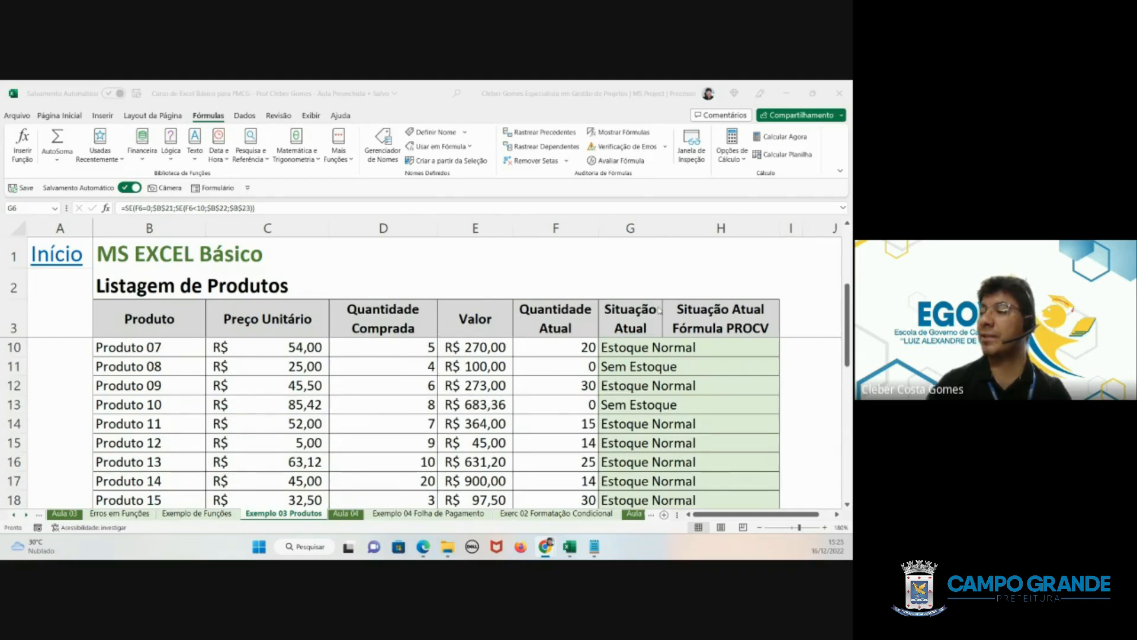
pyautogui.click(646, 385)
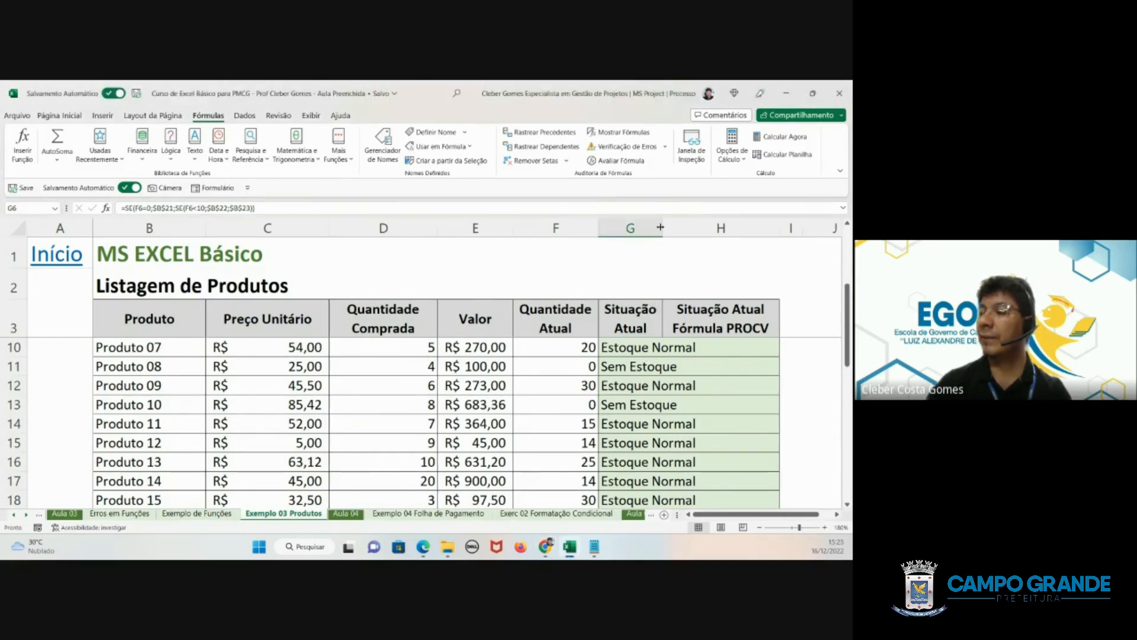
pyautogui.moveTo(662, 228); pyautogui.dragTo(709, 221)
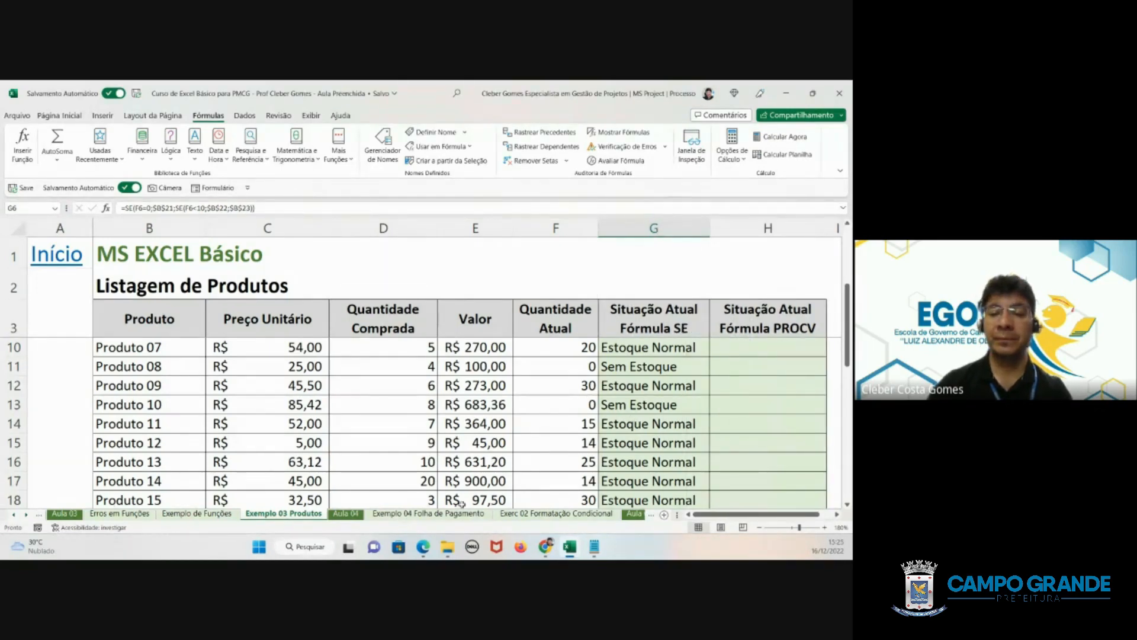
# - Examine the SE formulas in G18 and G7, highlighting the $B$21 reference in G7, and leave them unedited
pyautogui.scroll(-3, 697, 444)
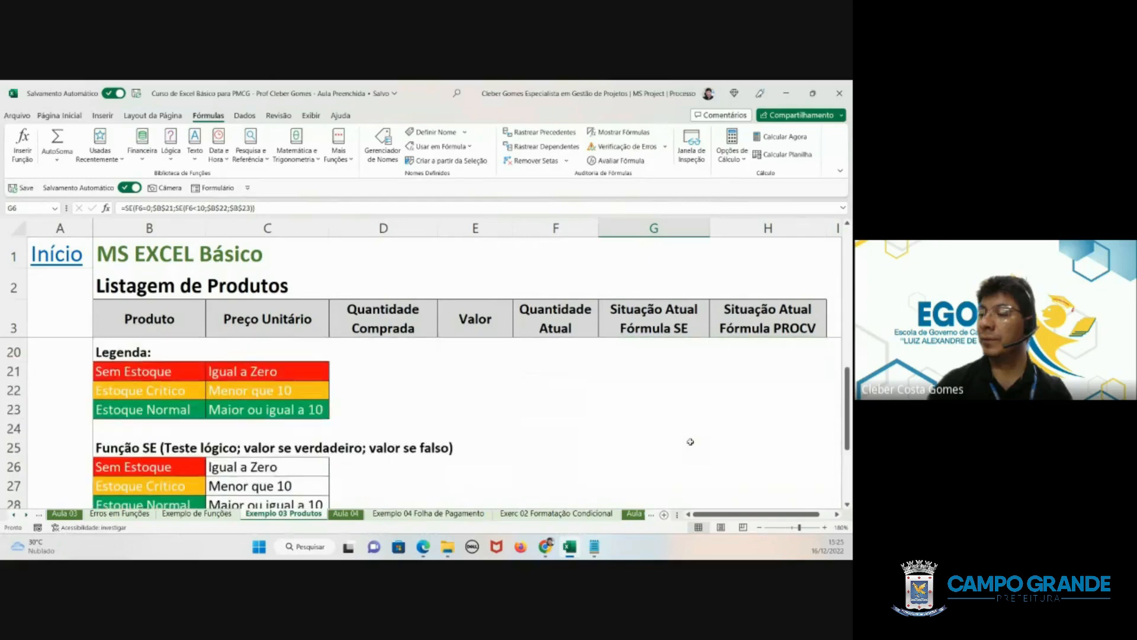
pyautogui.scroll(1, 690, 441)
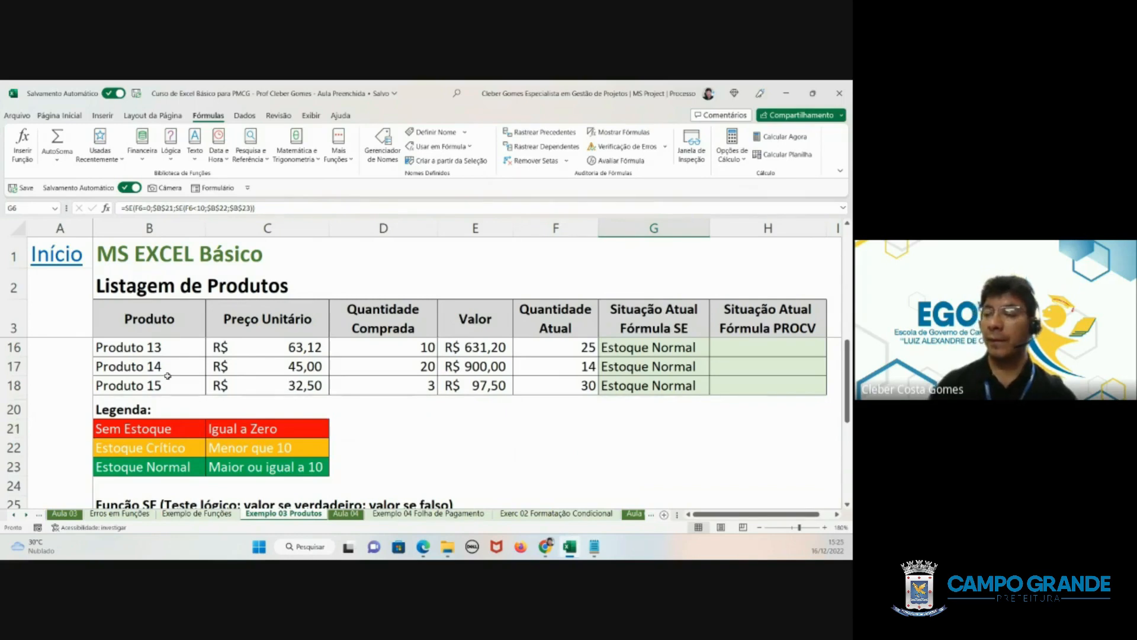
pyautogui.click(660, 382)
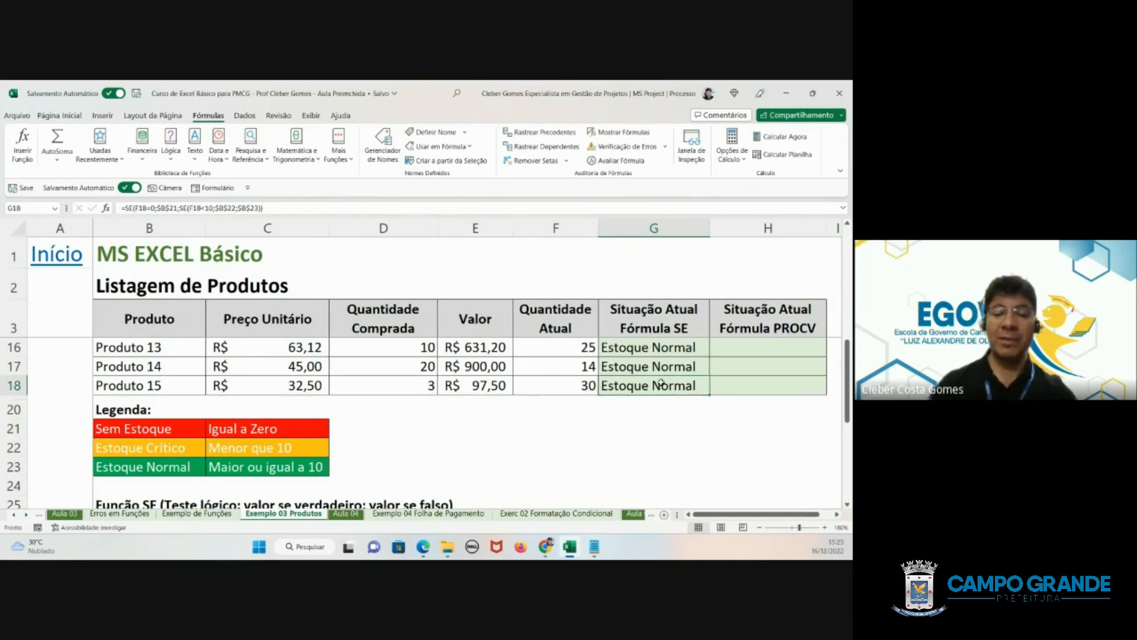
pyautogui.scroll(2, 652, 373)
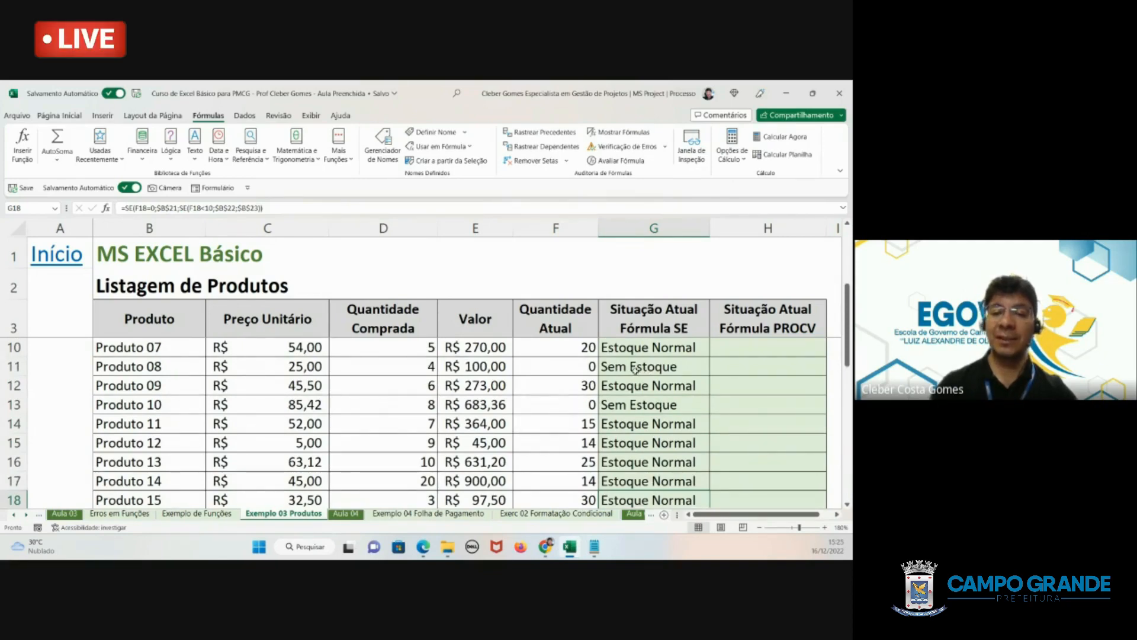
pyautogui.scroll(1, 636, 369)
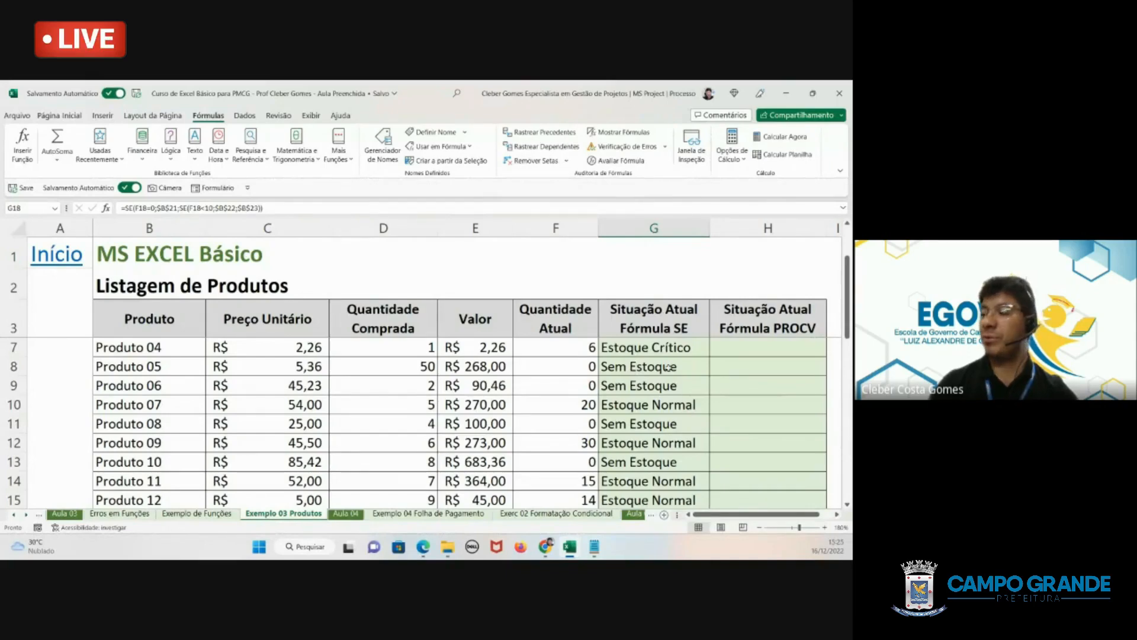
pyautogui.click(669, 350)
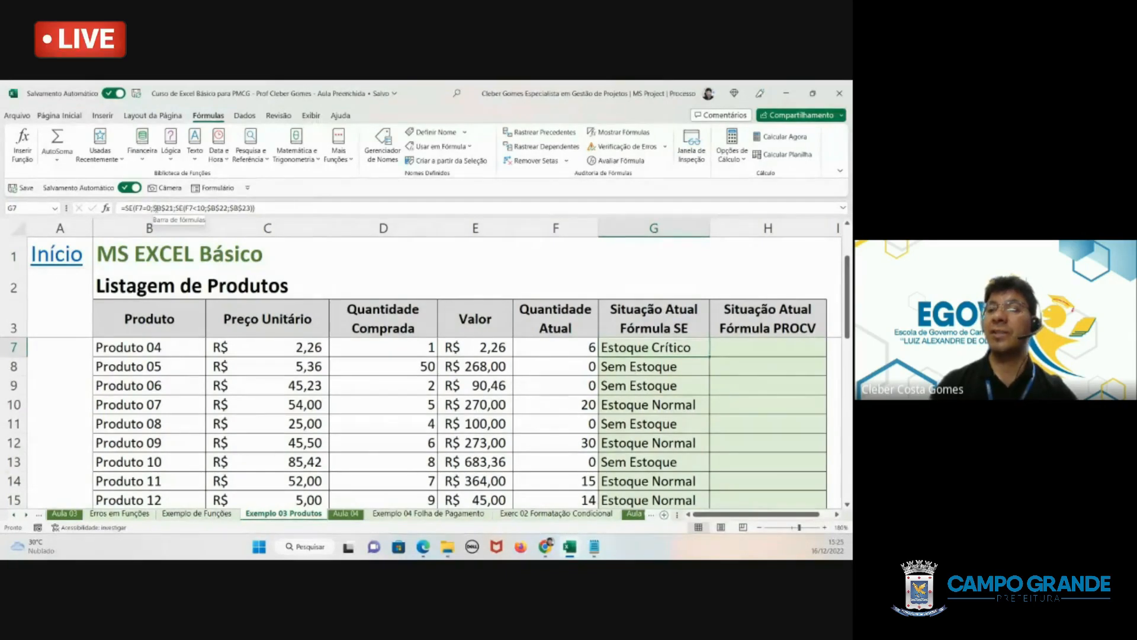
pyautogui.click(154, 207)
pyautogui.moveTo(154, 208); pyautogui.dragTo(173, 208)
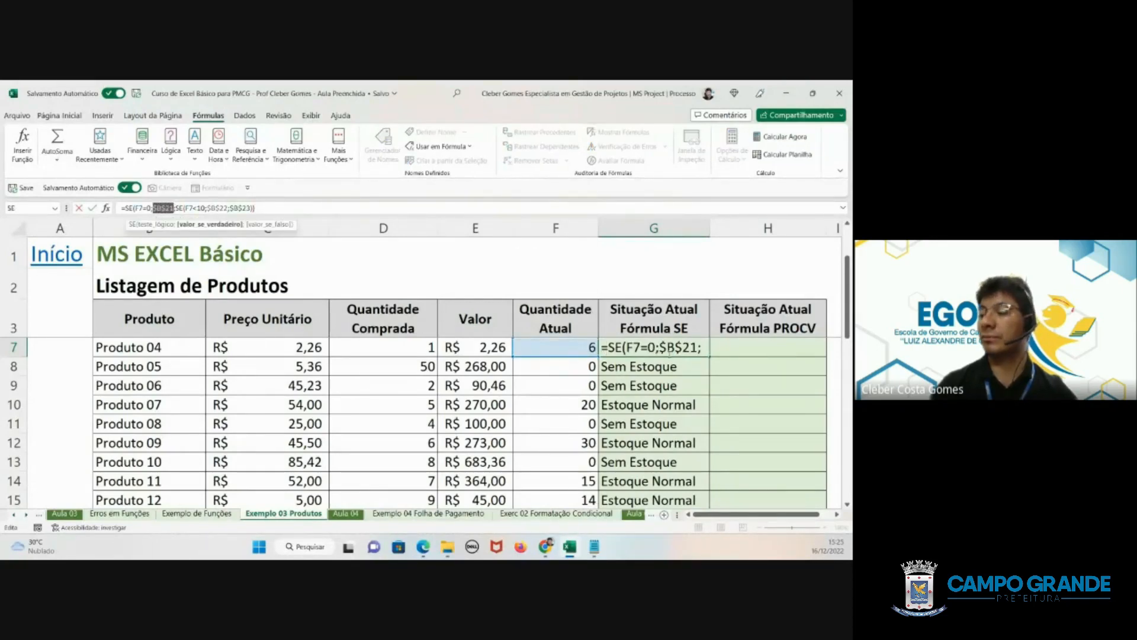
pyautogui.press('Escape')
# - Replace the $B$21 reference in G18's SE formula with the literal text Sem Estoque
pyautogui.scroll(-5, 630, 385)
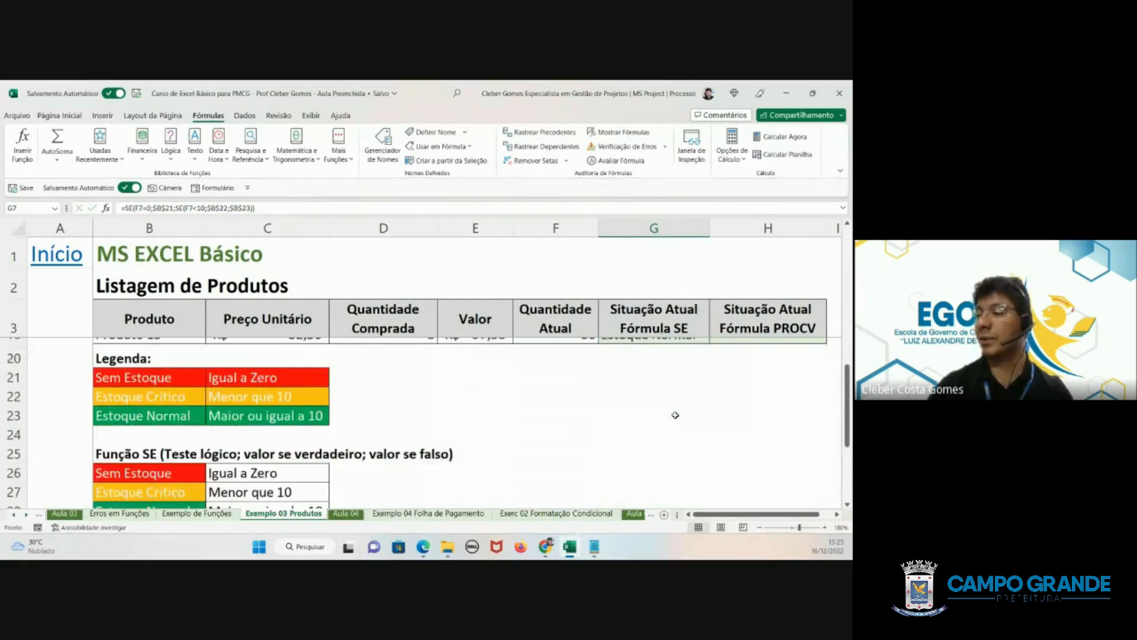
pyautogui.scroll(2, 630, 385)
pyautogui.click(631, 389)
pyautogui.doubleClick(630, 388)
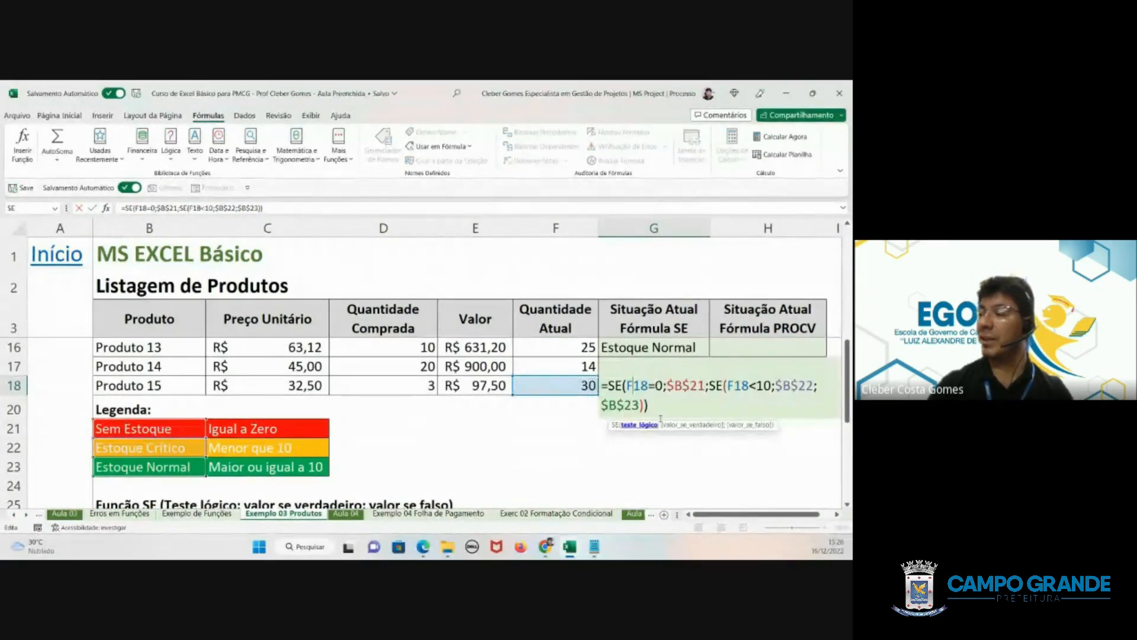
pyautogui.moveTo(667, 385); pyautogui.dragTo(705, 385)
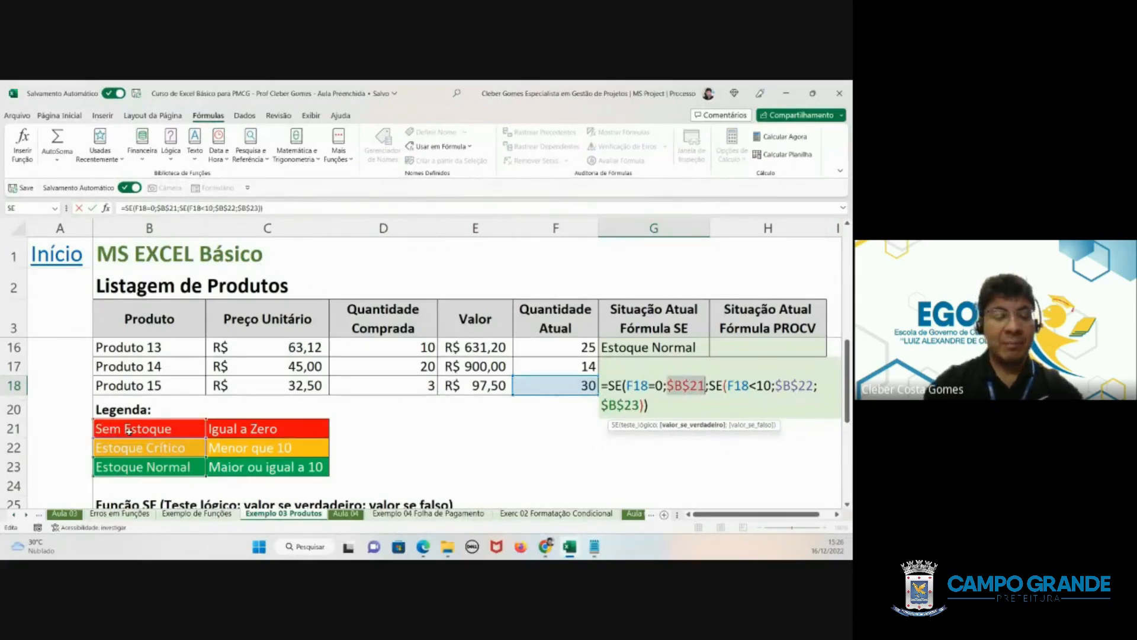
pyautogui.write('"')
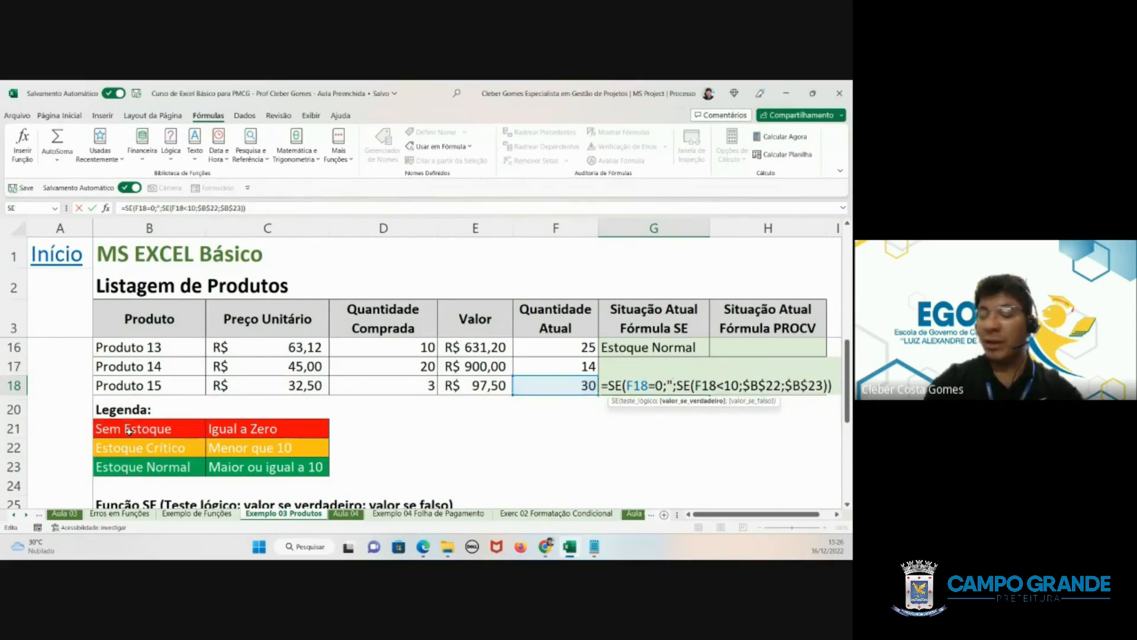
pyautogui.write('Sem')
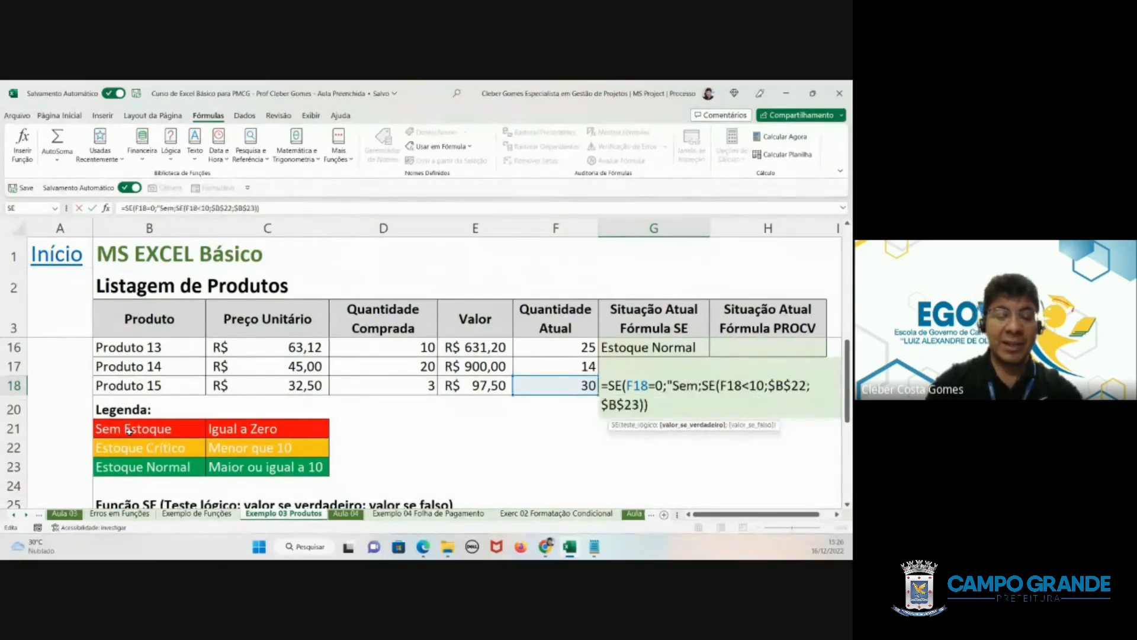
pyautogui.write(' Estoque')
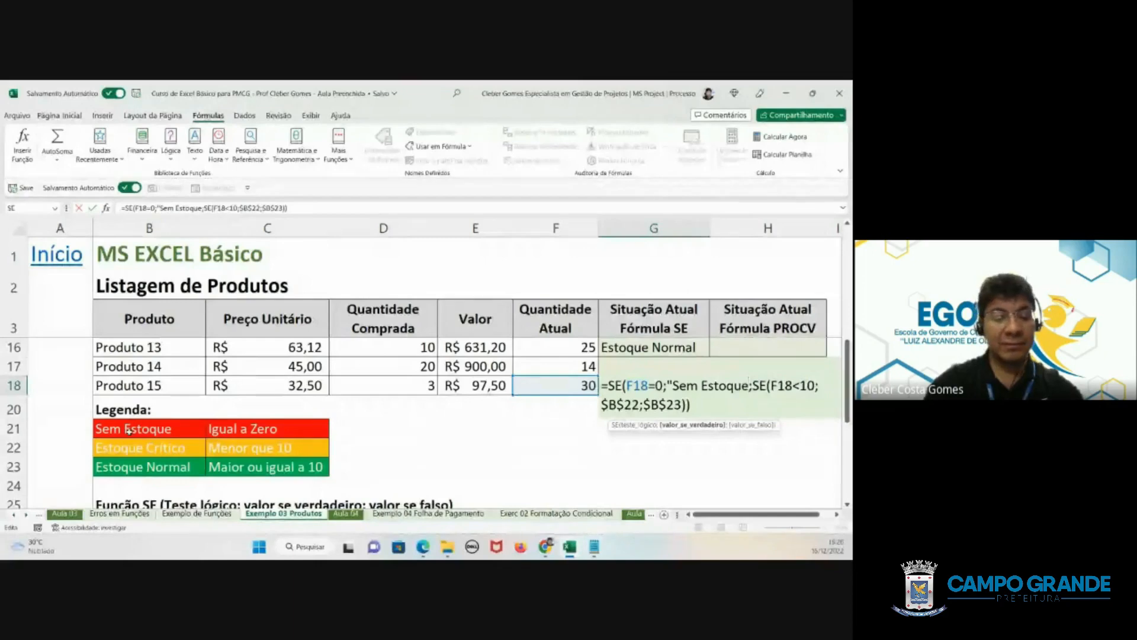
pyautogui.write('"')
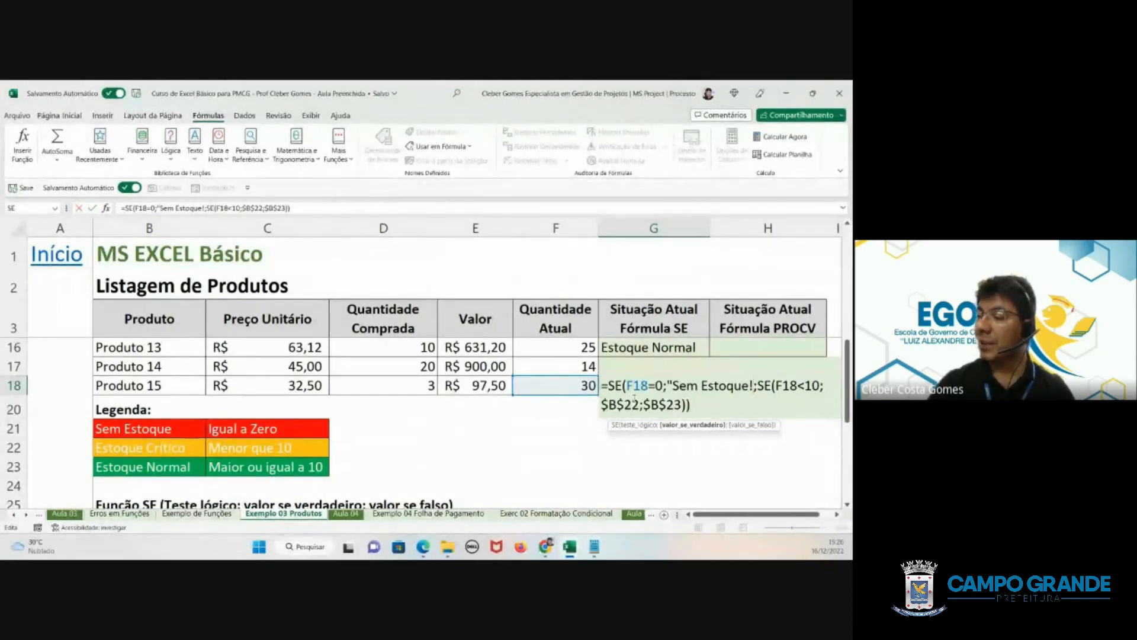
# - Replace the $B$22 reference in G18's nested SE with the literal text "Estoque Crítico"
pyautogui.moveTo(641, 405); pyautogui.dragTo(601, 404)
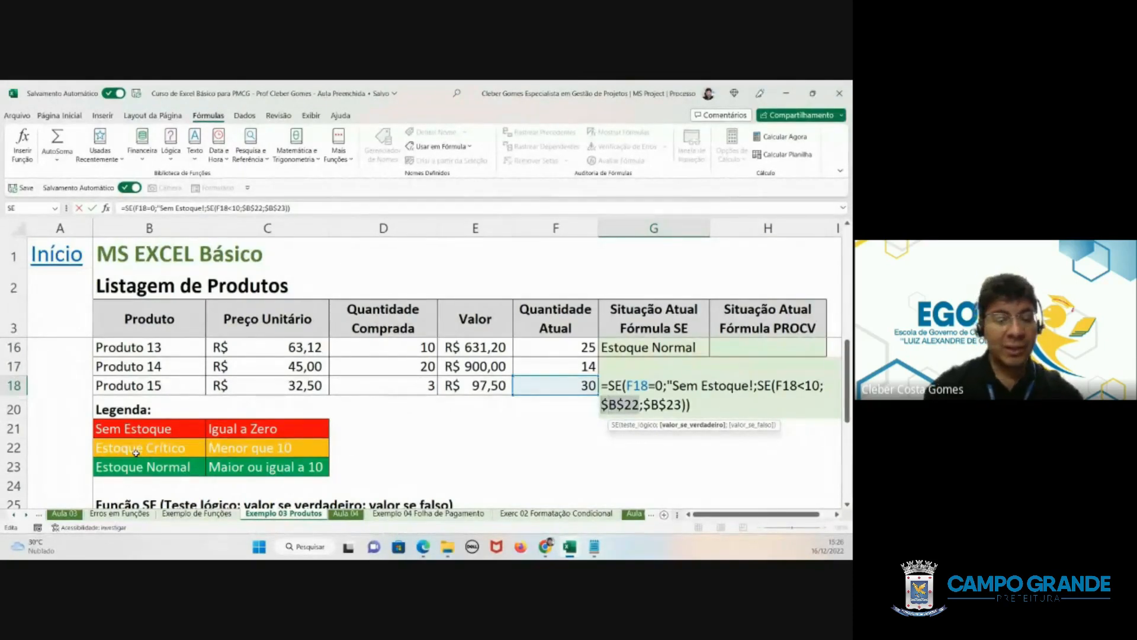
pyautogui.write('"Estoque')
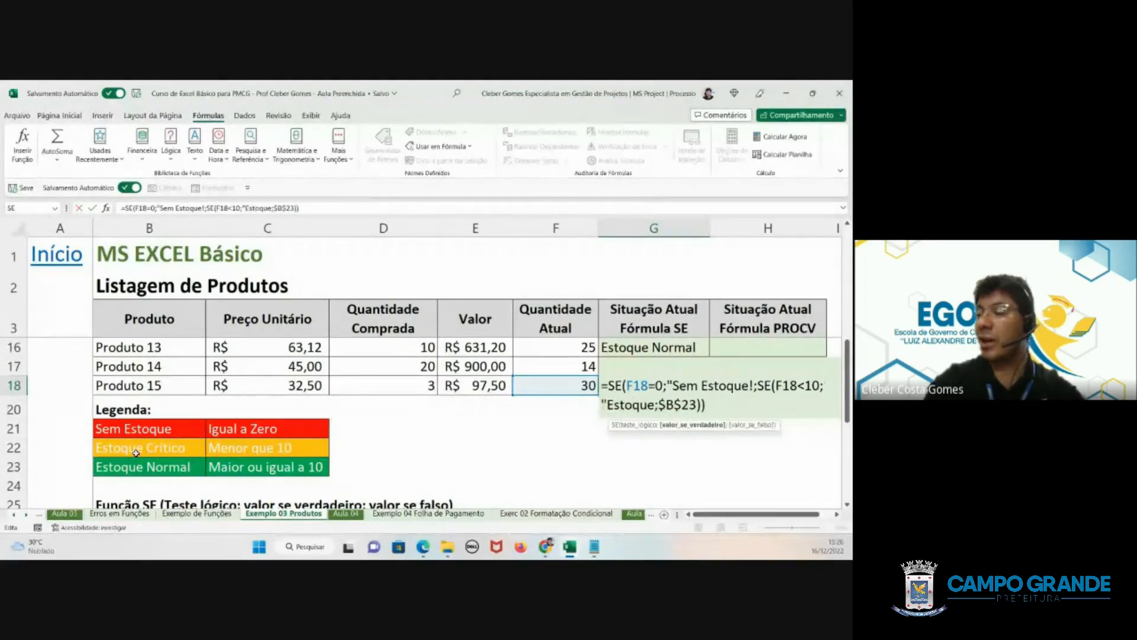
pyautogui.write(' Cr')
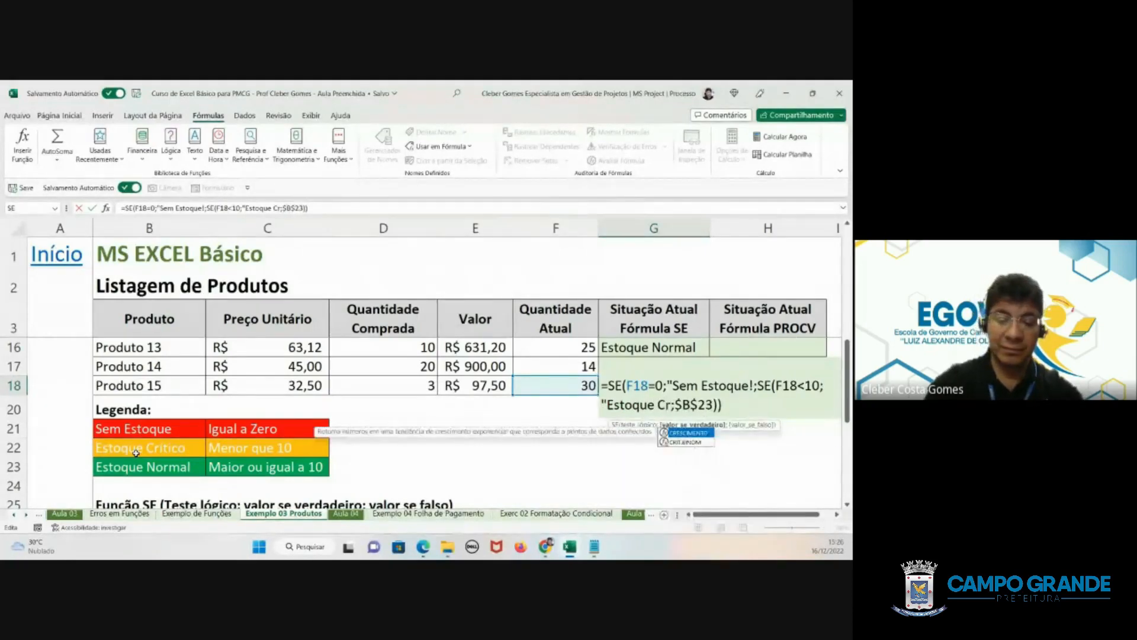
pyautogui.write('ítico')
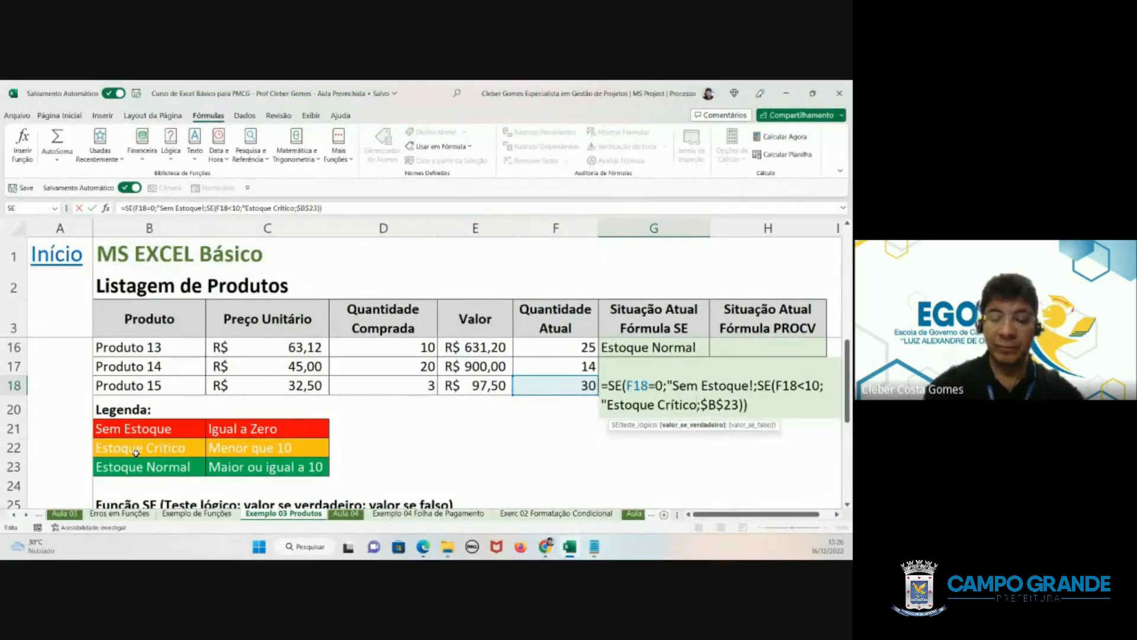
pyautogui.write('"')
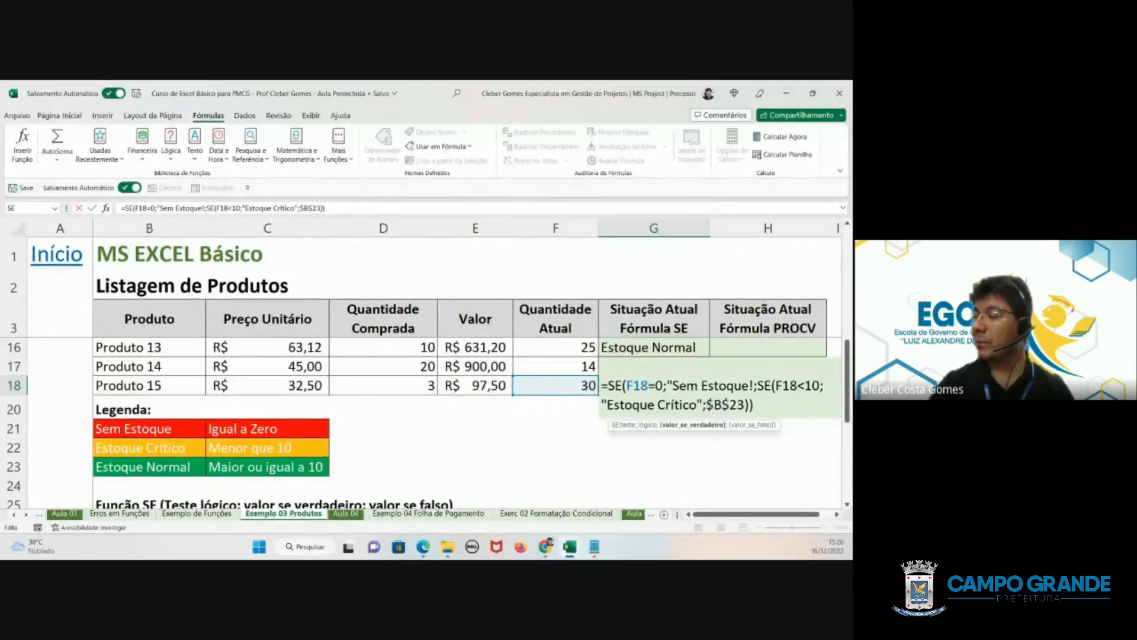
# - Replace the $B$23 reference in G18's nested SE with the literal text "Estoque Normal"
pyautogui.moveTo(706, 405); pyautogui.dragTo(746, 404)
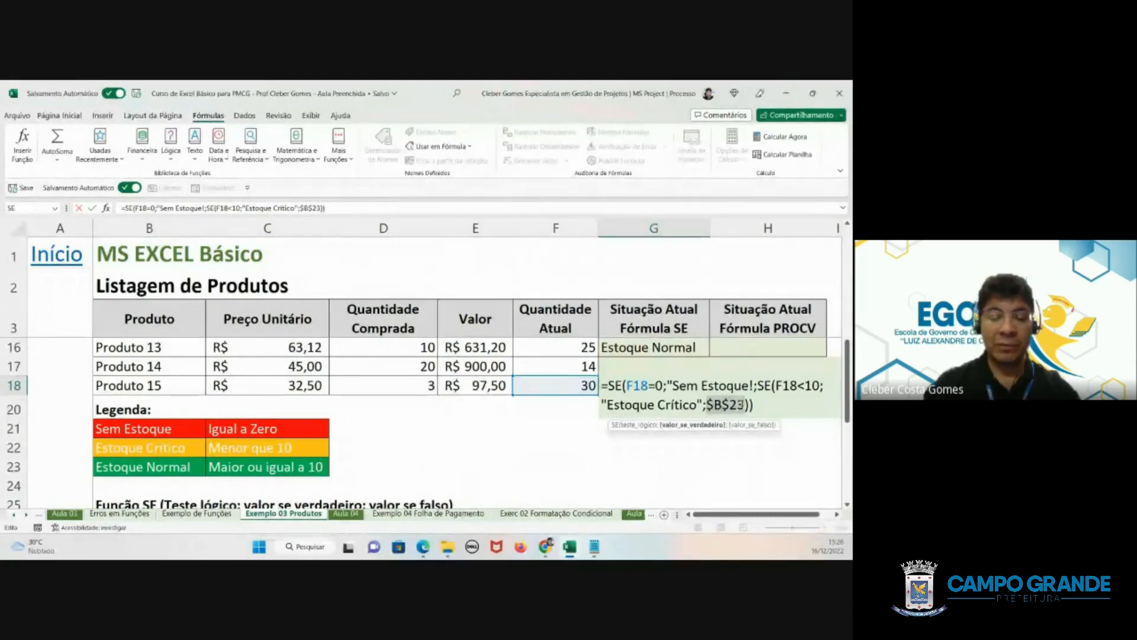
pyautogui.write('""')
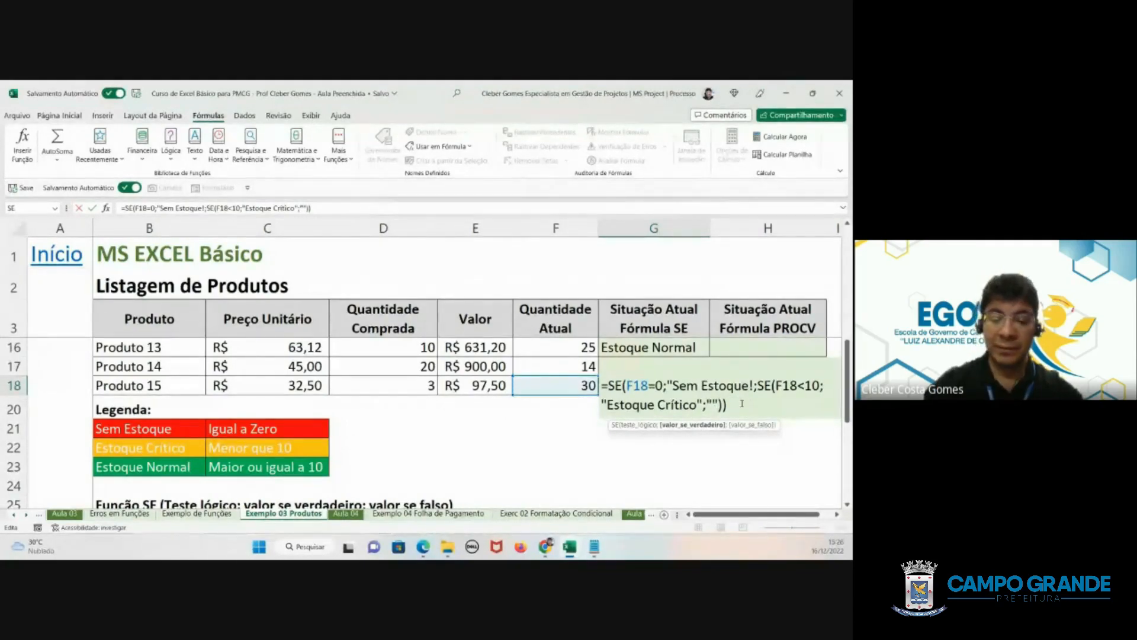
pyautogui.press('Left')
pyautogui.write('Es')
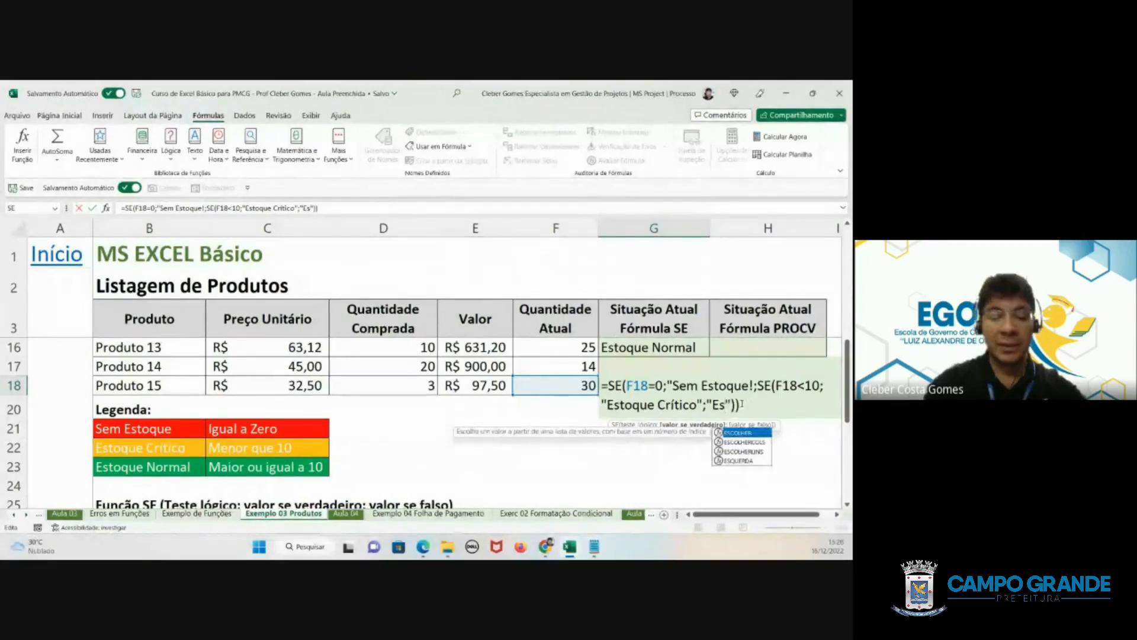
pyautogui.write('toque N')
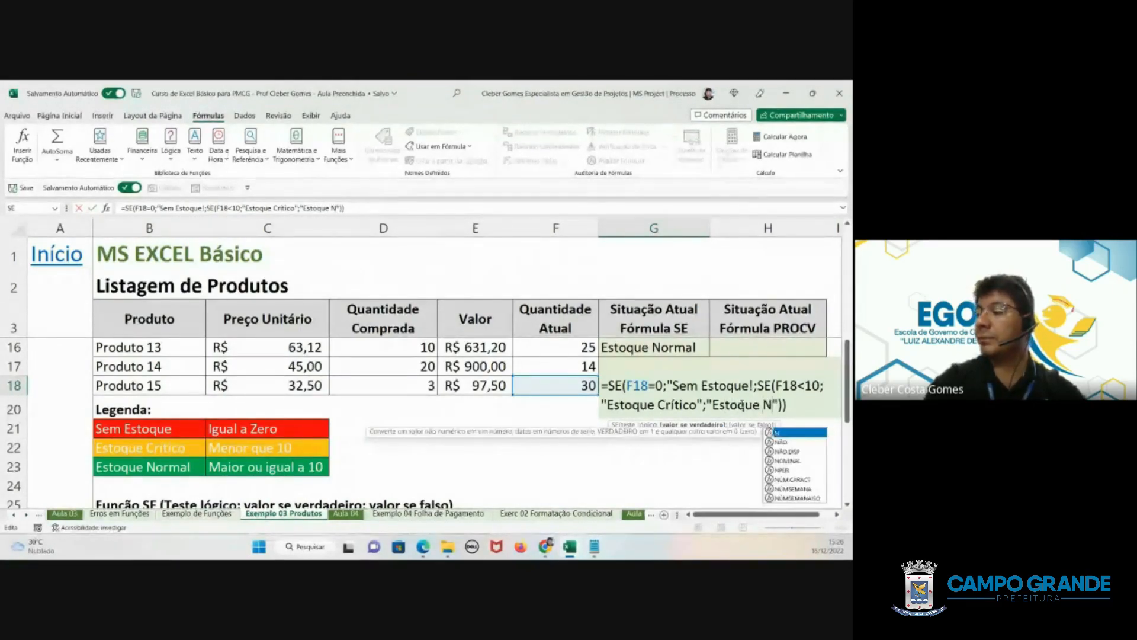
pyautogui.write('ormal')
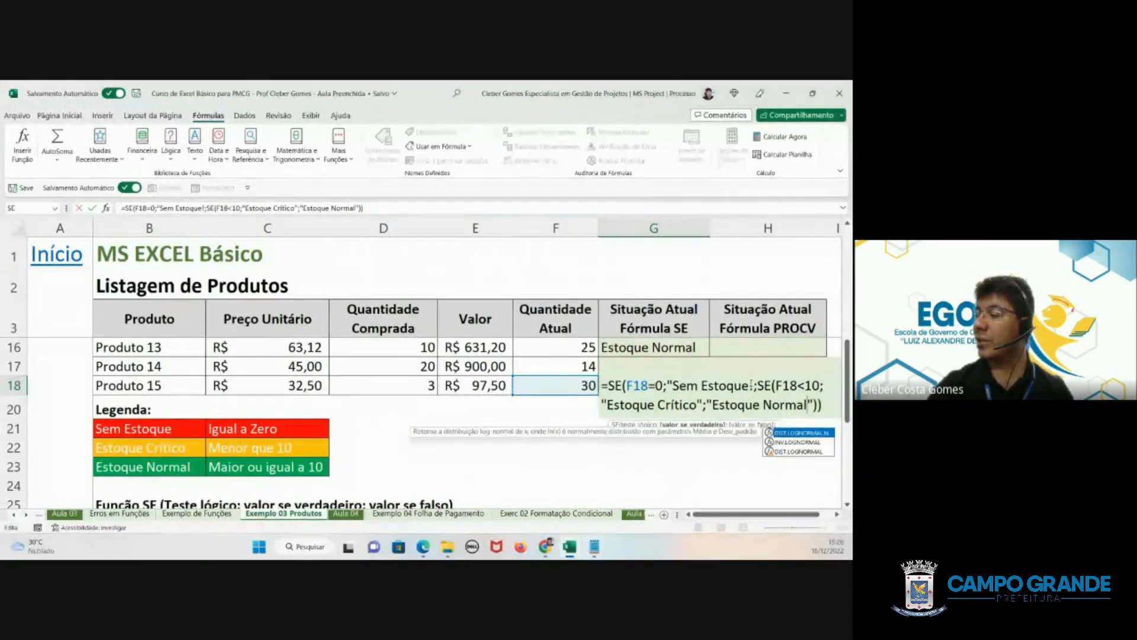
# - Replace the exclamation mark after Sem Estoque in G18's formula with a closing quotation mark, and fill the formula up to G4
pyautogui.click(750, 385)
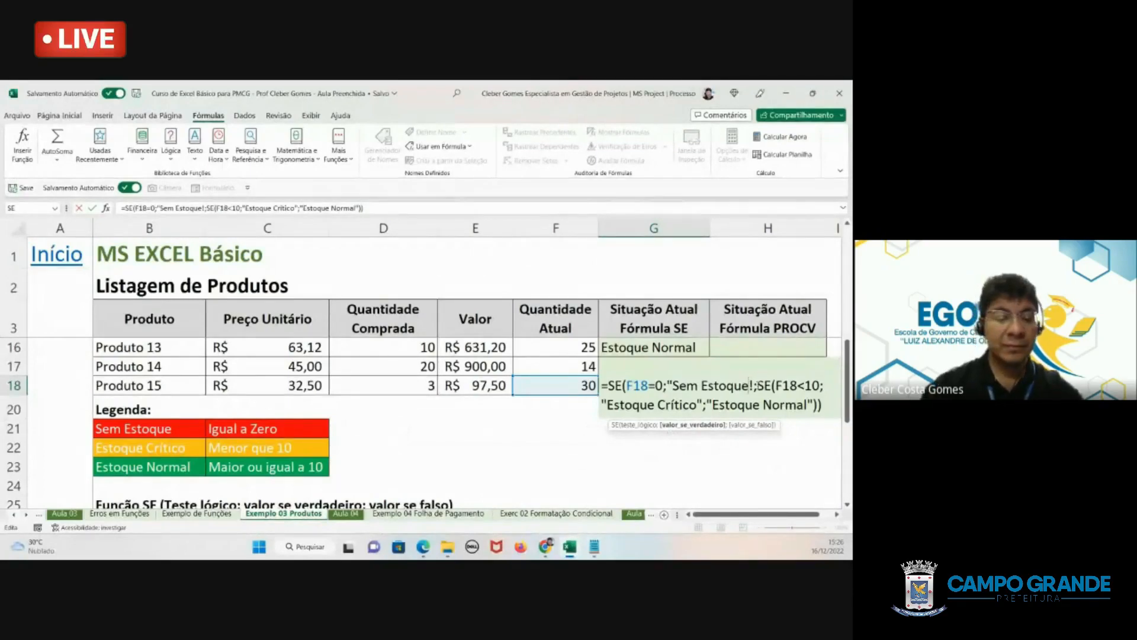
pyautogui.press('Delete')
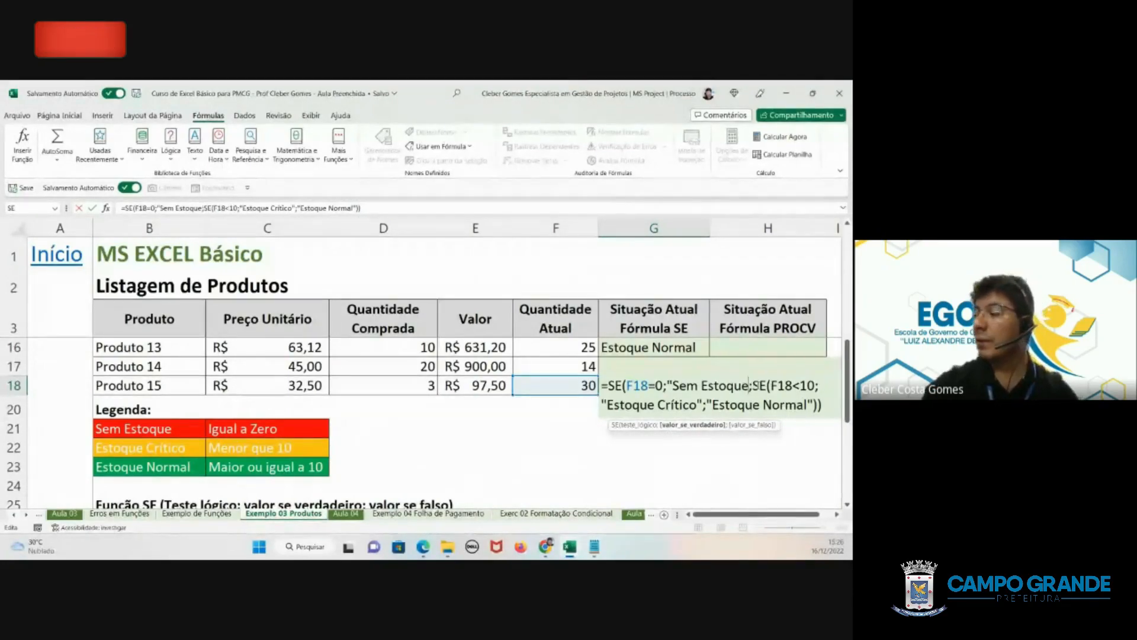
pyautogui.write('"')
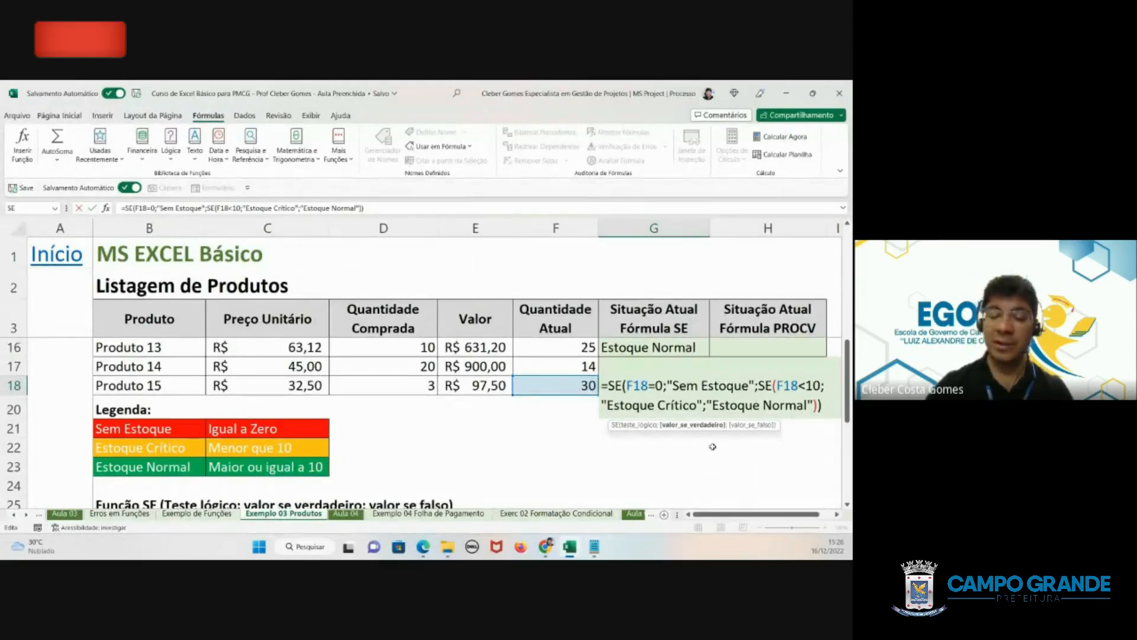
pyautogui.press('Return')
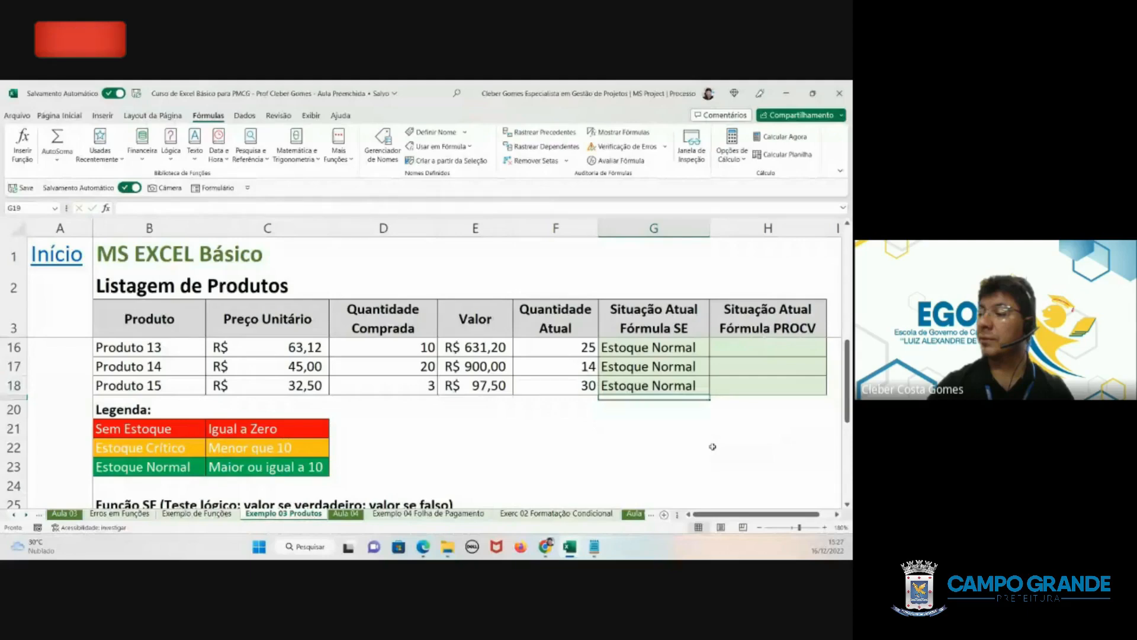
pyautogui.moveTo(694, 385); pyautogui.dragTo(695, 344)
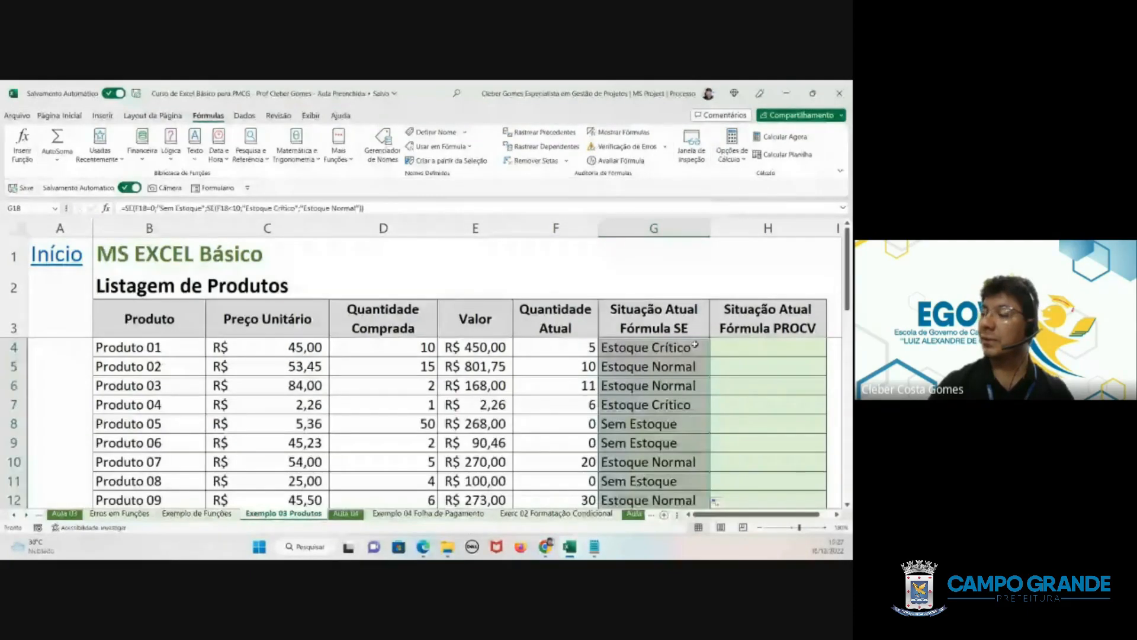
# - Review the nested SE formula with literal status texts in G4, then close it unchanged
pyautogui.click(669, 347)
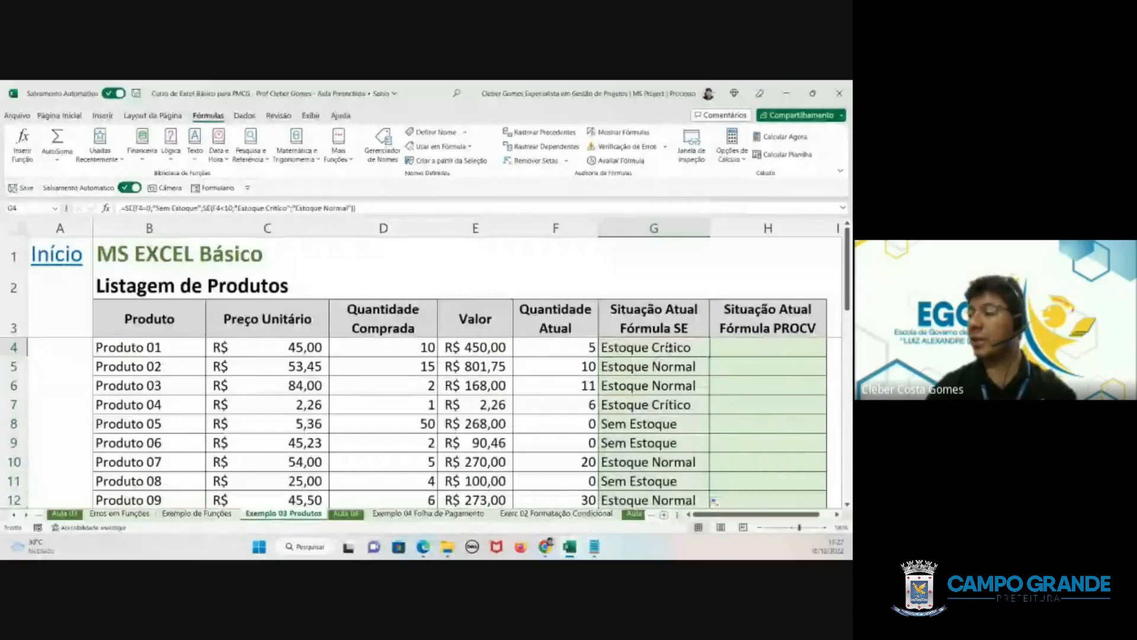
pyautogui.doubleClick(669, 348)
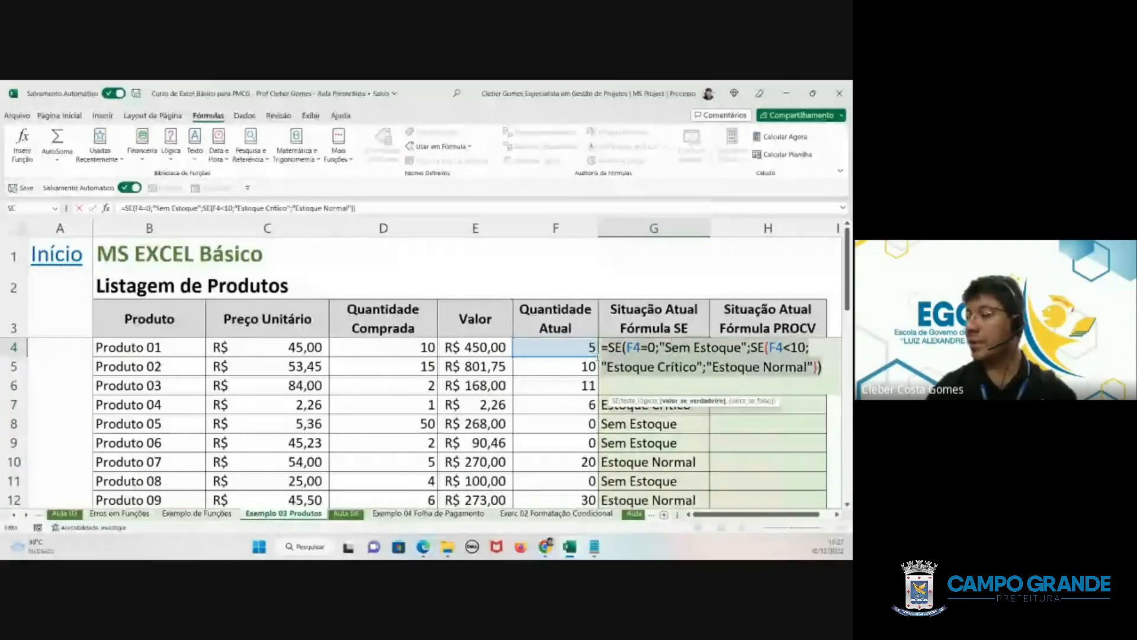
pyautogui.moveTo(598, 353); pyautogui.dragTo(600, 348)
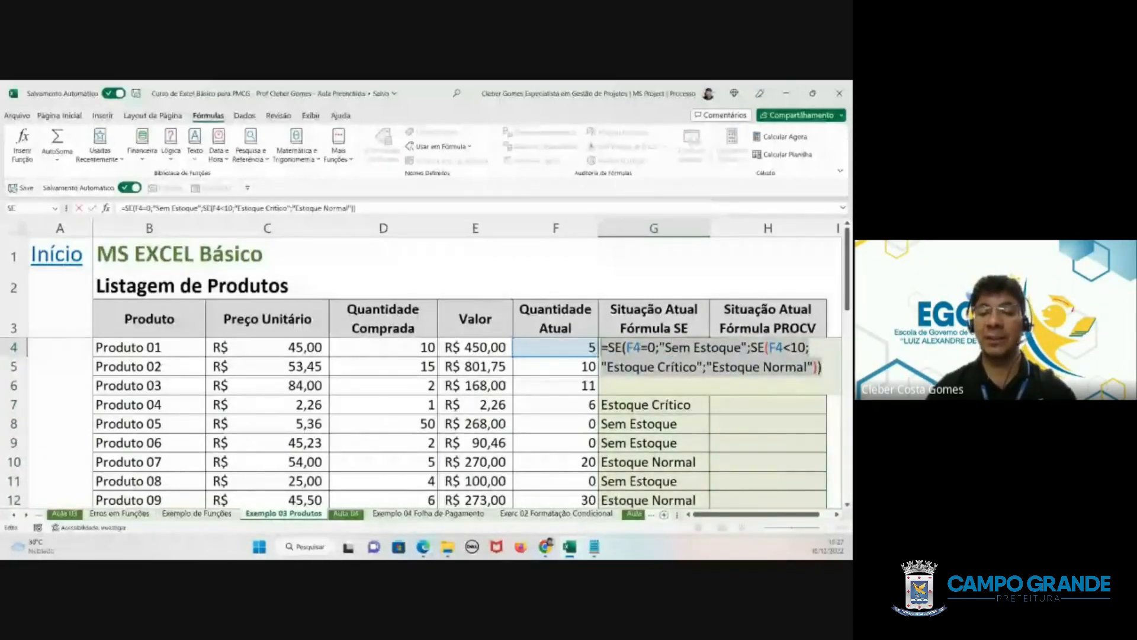
pyautogui.hotkey('alt', 'Tab')
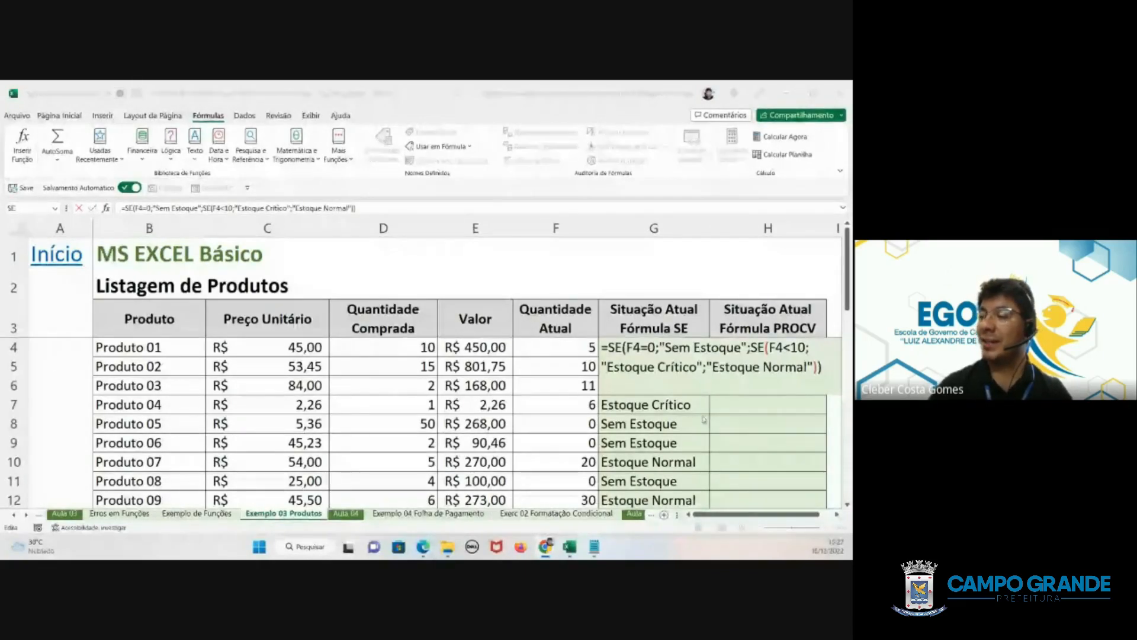
pyautogui.click(653, 424)
pyautogui.press('Return')
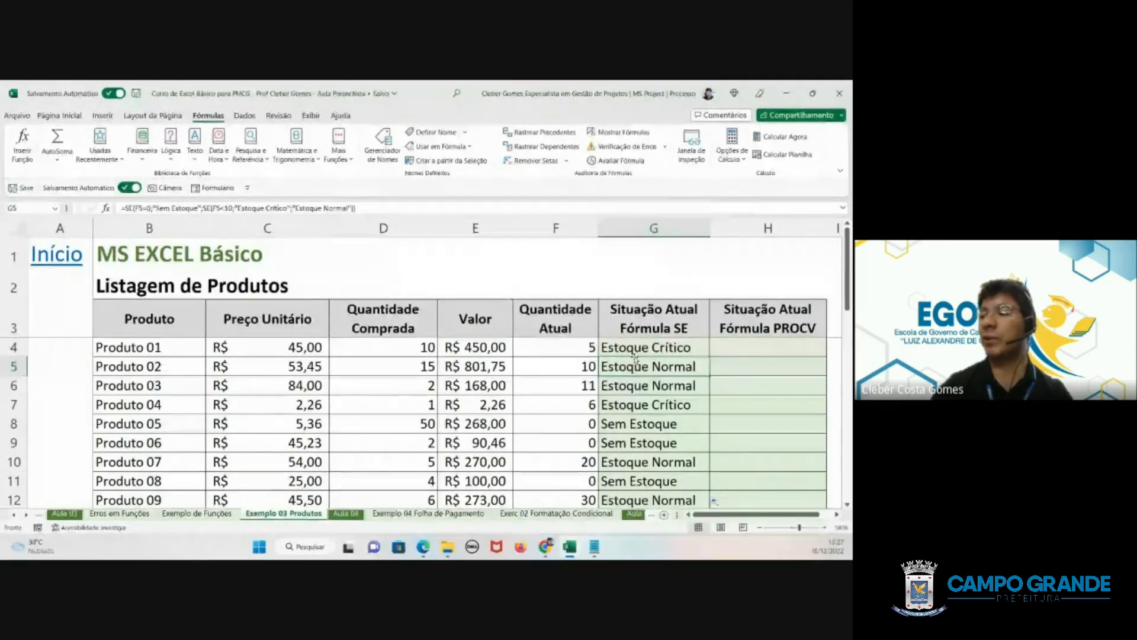
# - Examine the literal status texts inside G18's nested SE formula for Produto 15
pyautogui.scroll(-2, 635, 358)
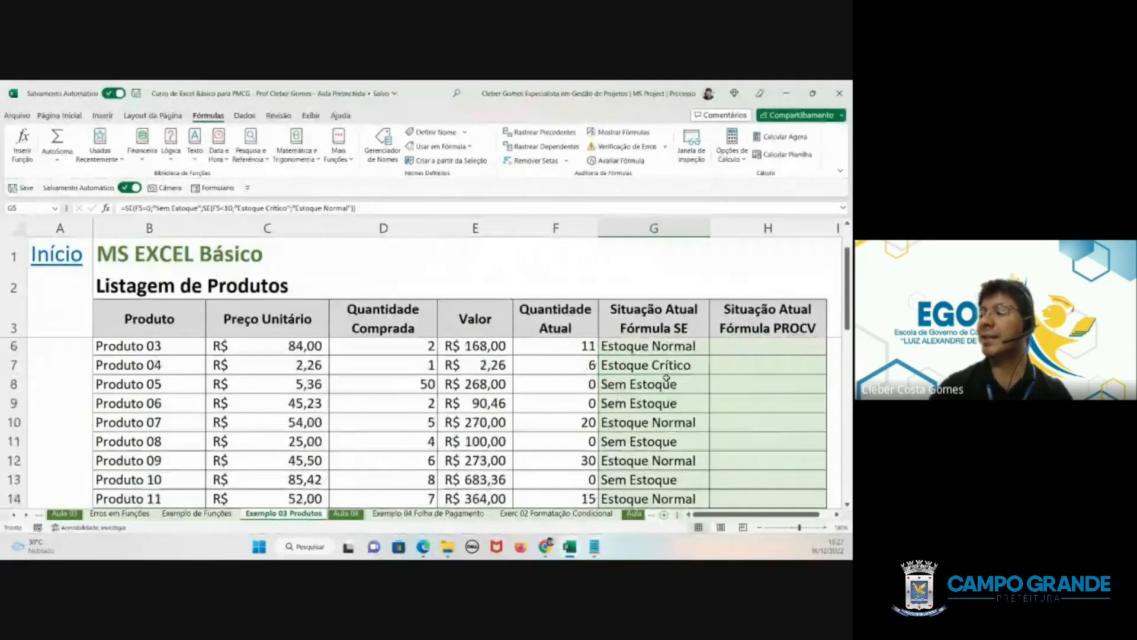
pyautogui.scroll(-2, 662, 382)
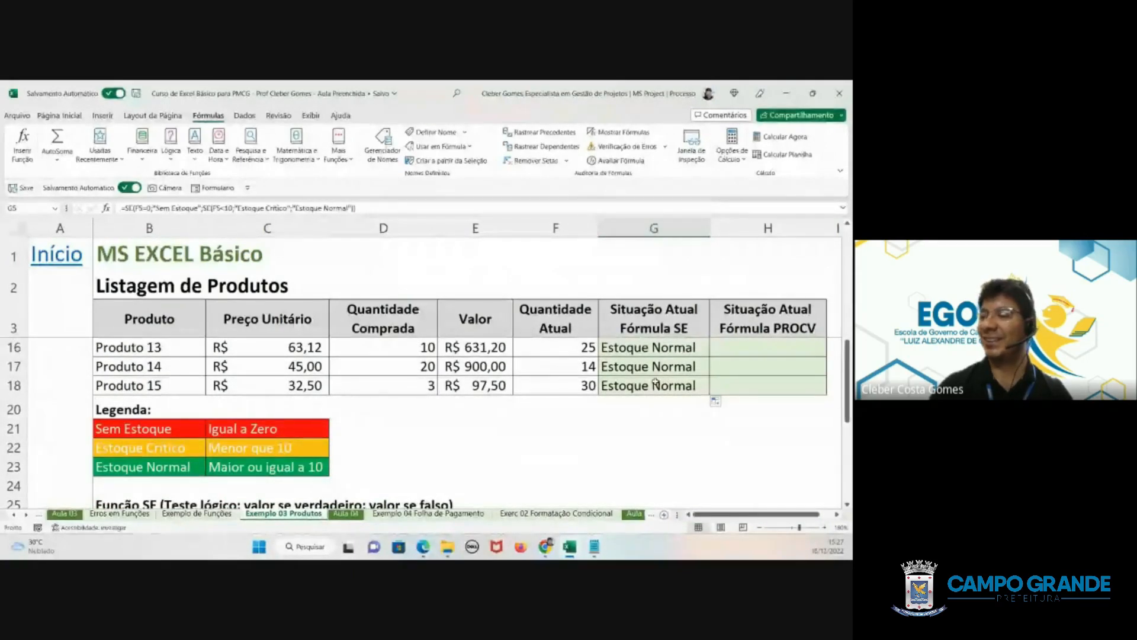
pyautogui.scroll(1, 659, 382)
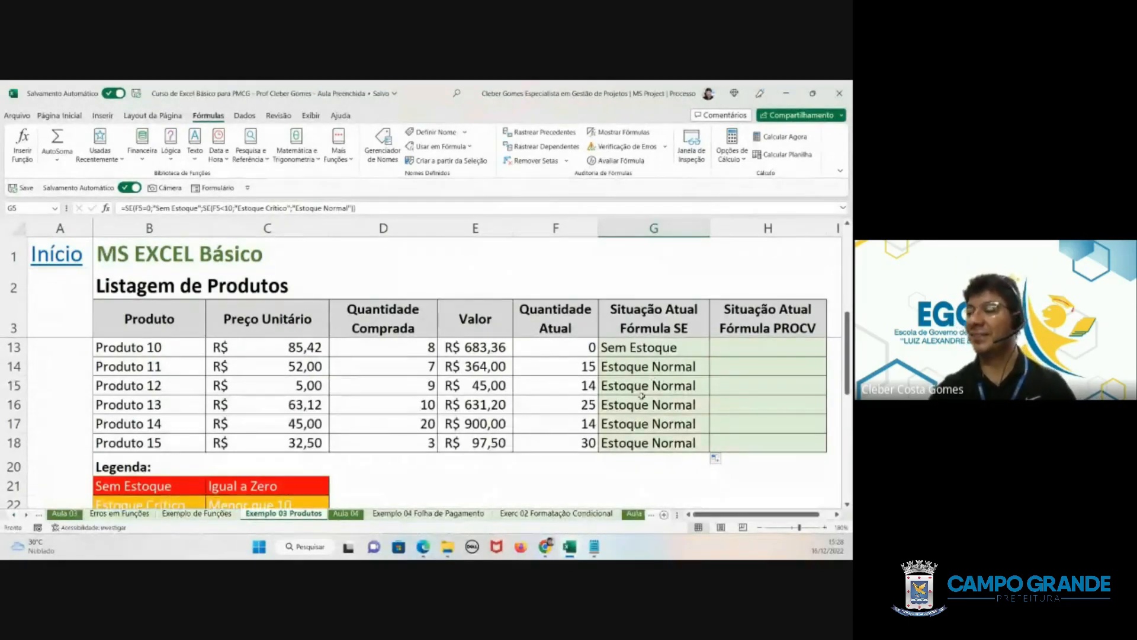
pyautogui.doubleClick(625, 438)
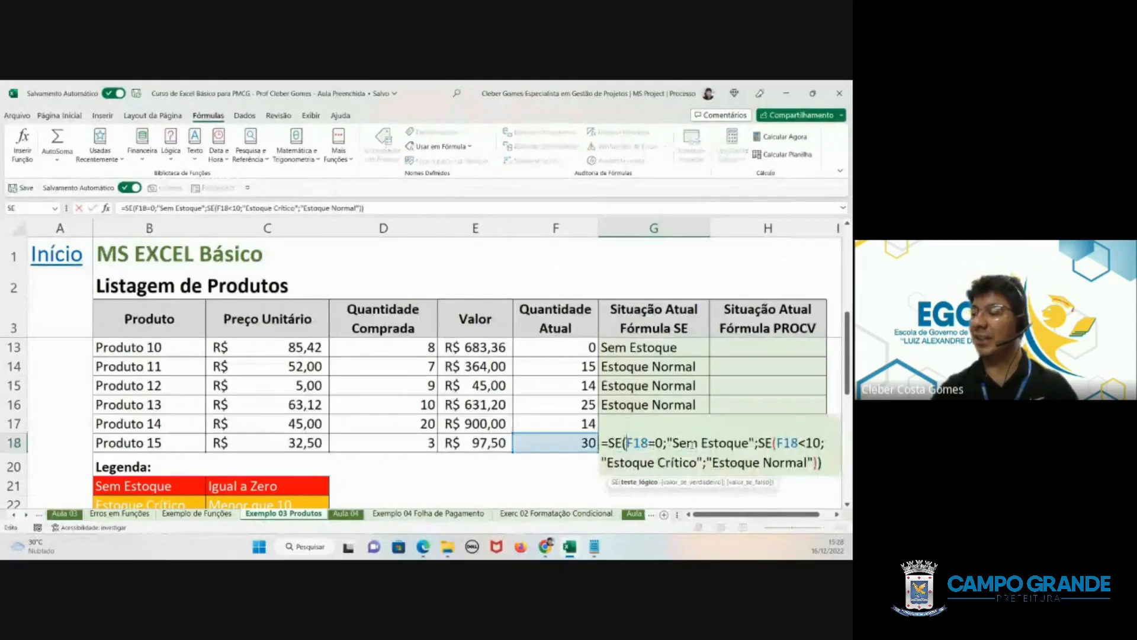
pyautogui.moveTo(667, 443); pyautogui.dragTo(756, 442)
pyautogui.moveTo(602, 461); pyautogui.dragTo(814, 462)
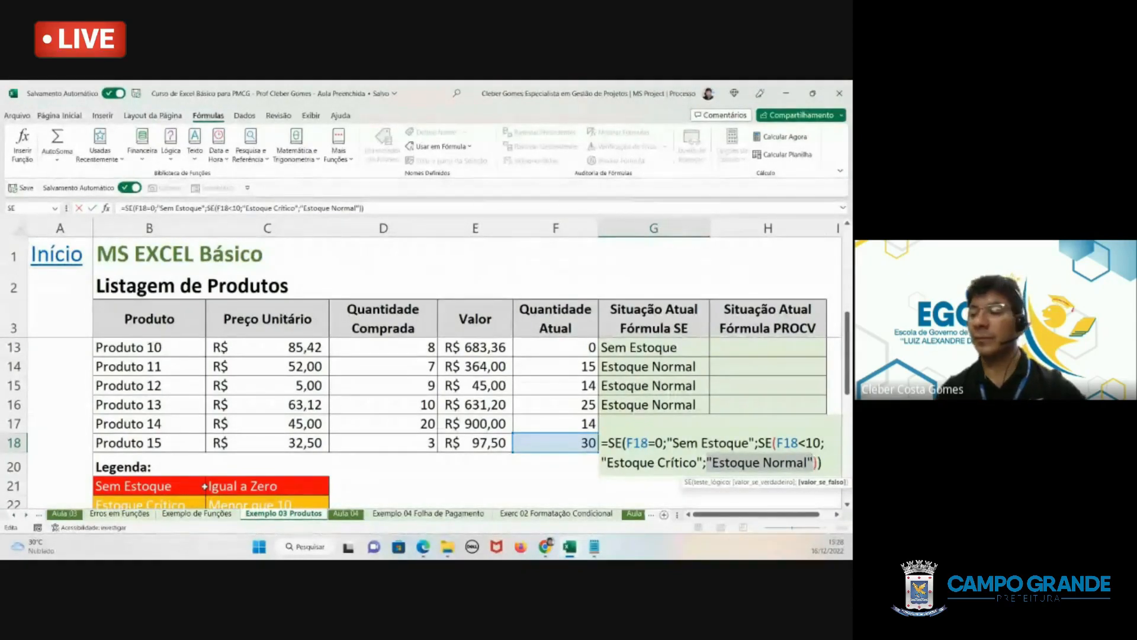
pyautogui.hotkey('ctrl', 'Return')
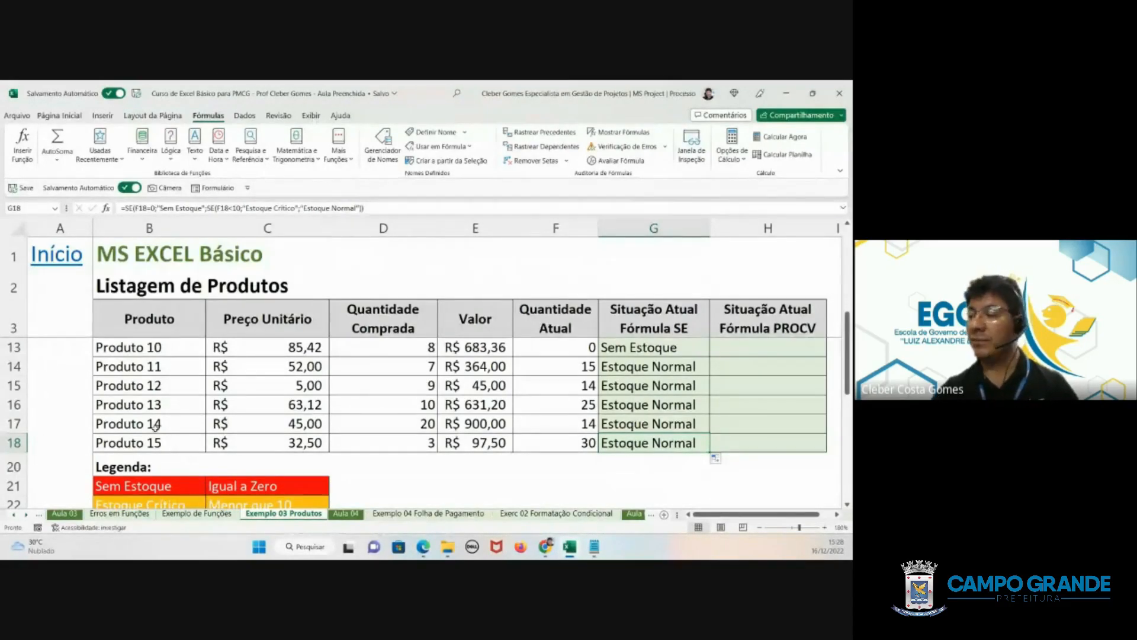
# - Change the legend label in B21 to Saldo Zero and set Produto 15's Quantidade Atual to 0
pyautogui.scroll(-1, 154, 425)
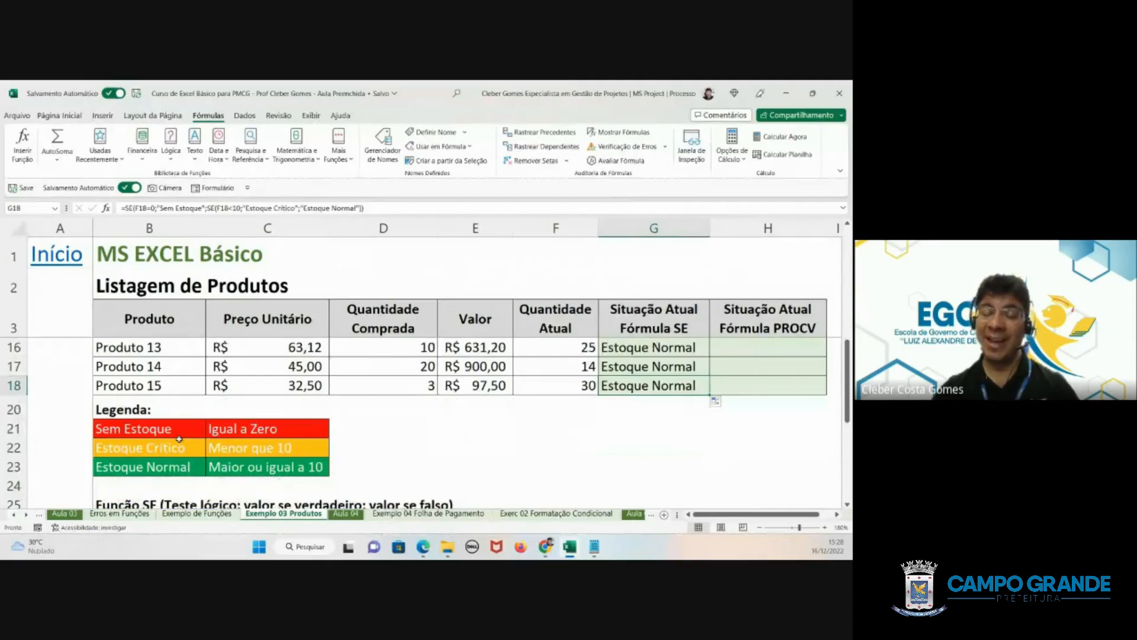
pyautogui.click(122, 429)
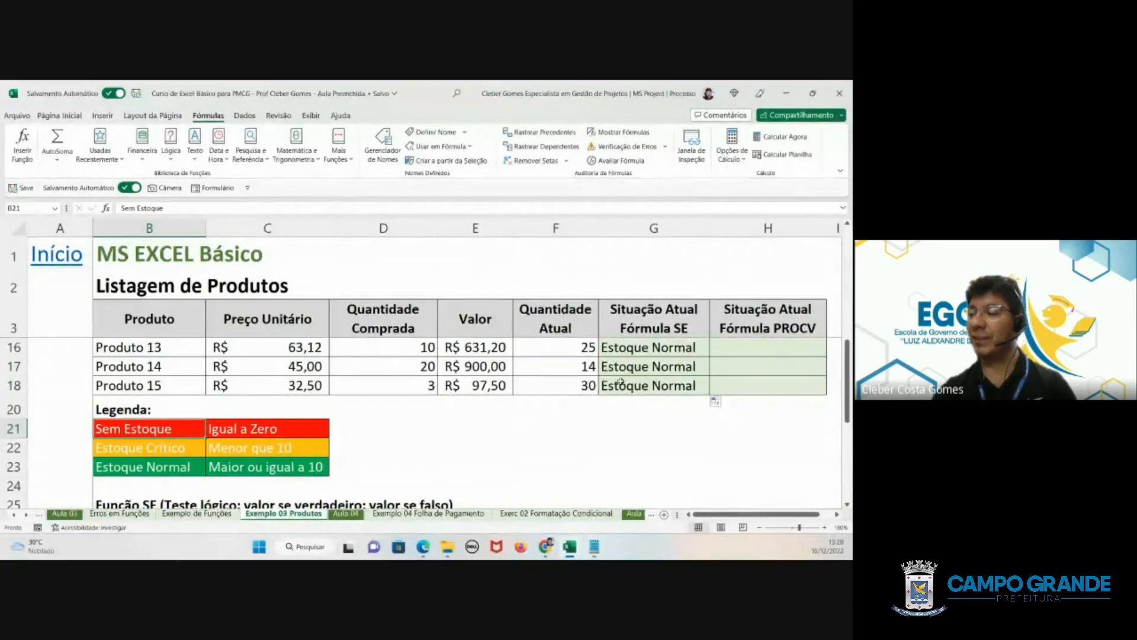
pyautogui.scroll(3, 620, 382)
pyautogui.scroll(-3, 620, 382)
pyautogui.scroll(2, 620, 382)
pyautogui.scroll(-2, 621, 382)
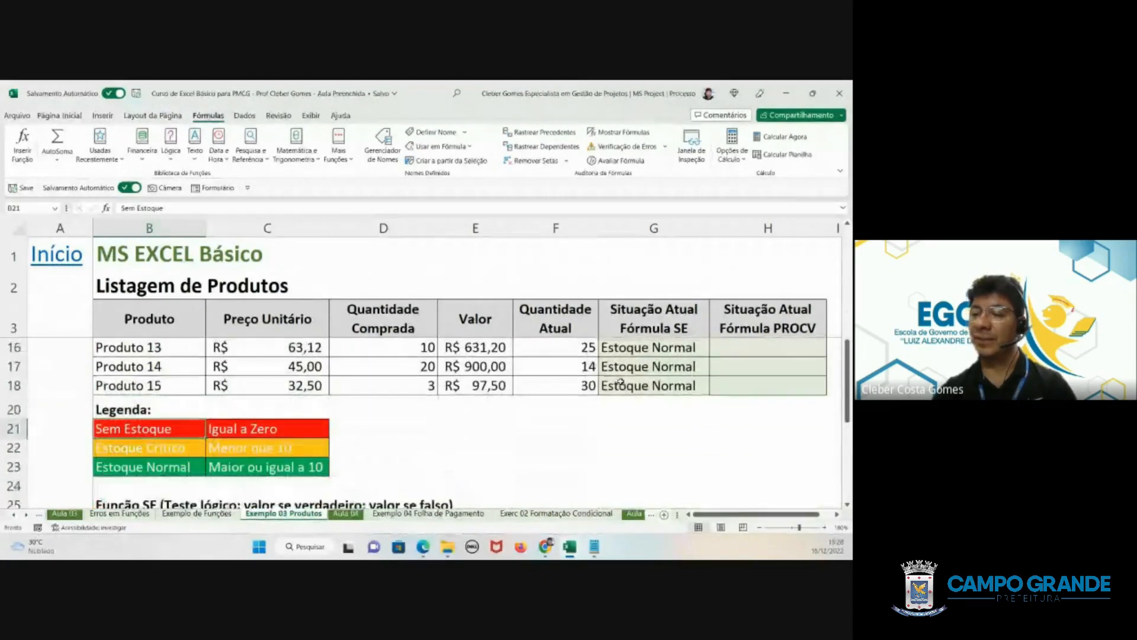
pyautogui.write('Sal')
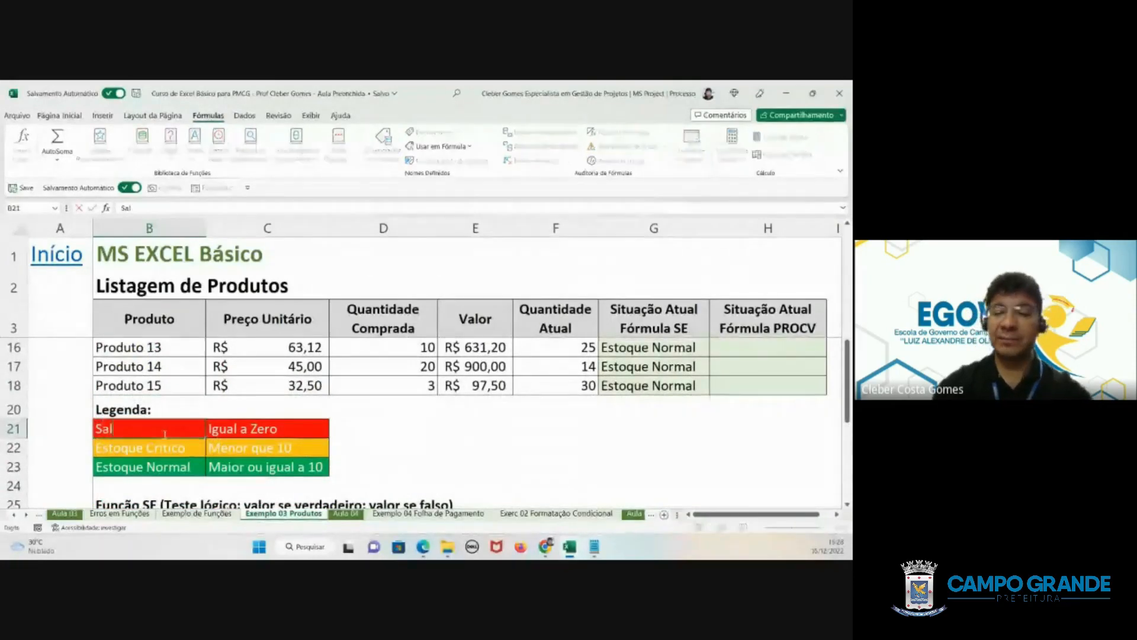
pyautogui.write('do Zeo')
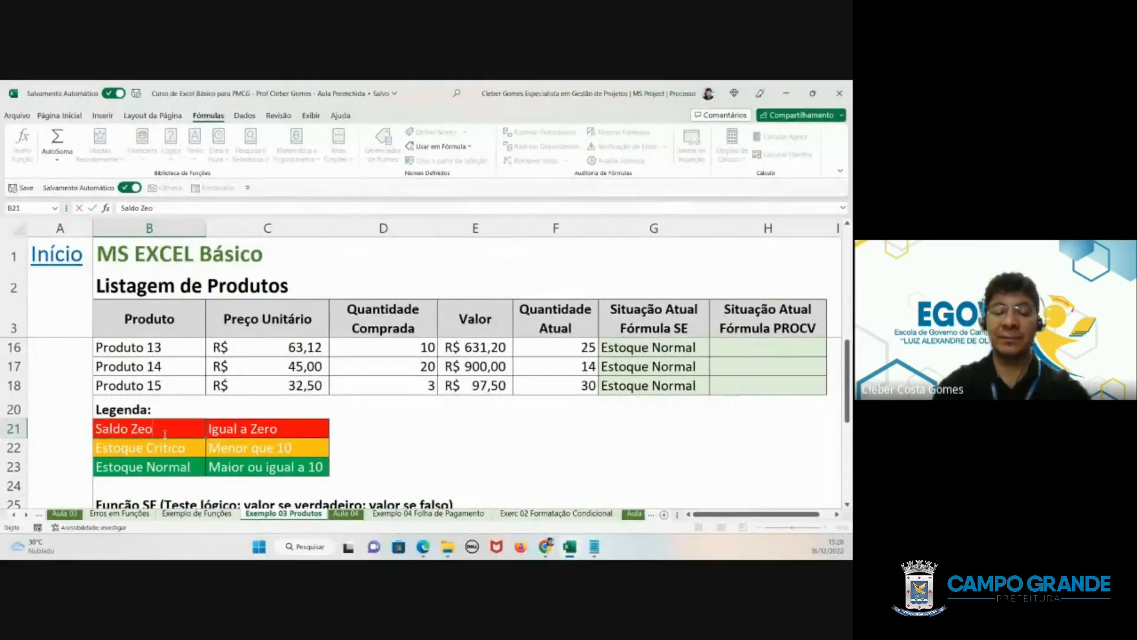
pyautogui.write('ro')
pyautogui.press('BackSpace')
pyautogui.press('BackSpace')
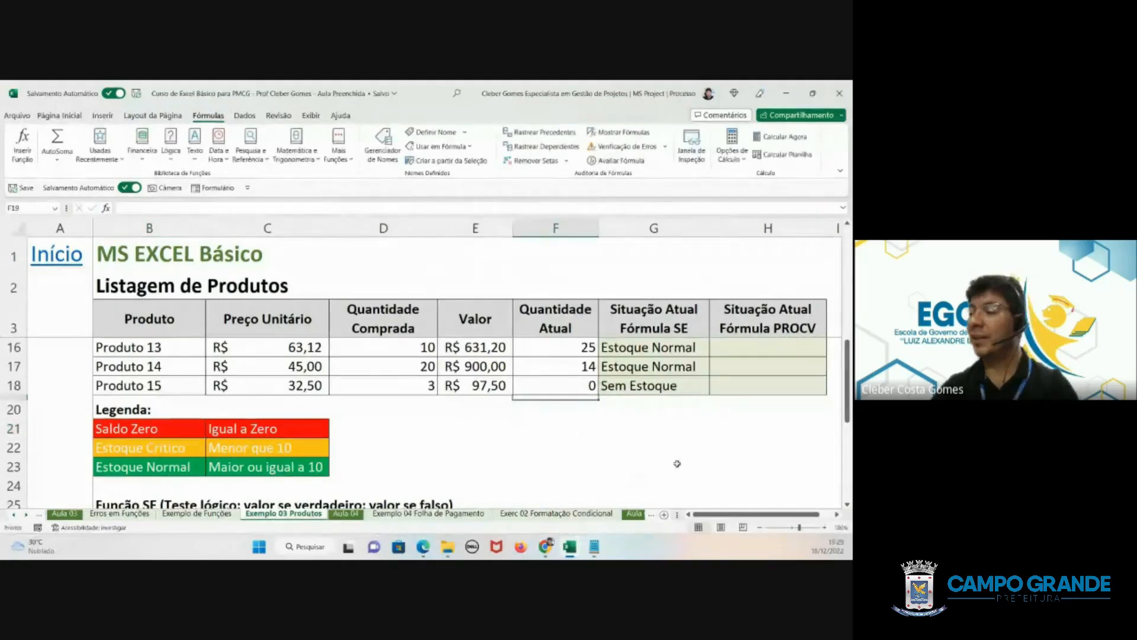
# - Replace the literal "Sem Estoque" in G18's SE formula with the absolute legend reference $B$21
pyautogui.click(643, 388)
pyautogui.click(154, 427)
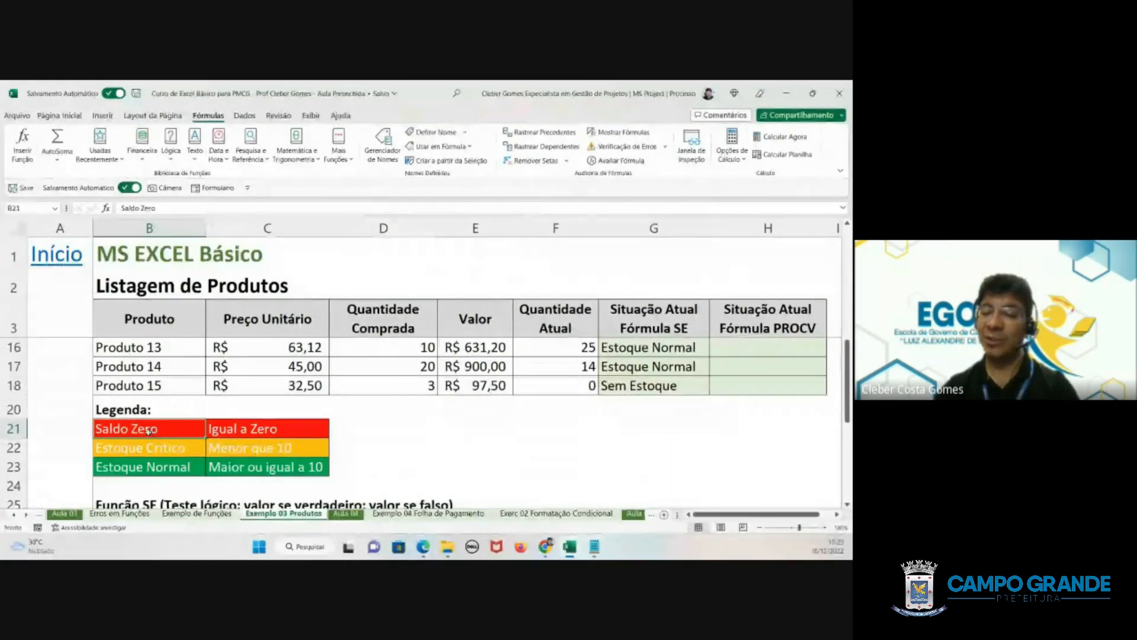
pyautogui.moveTo(143, 431); pyautogui.dragTo(145, 468)
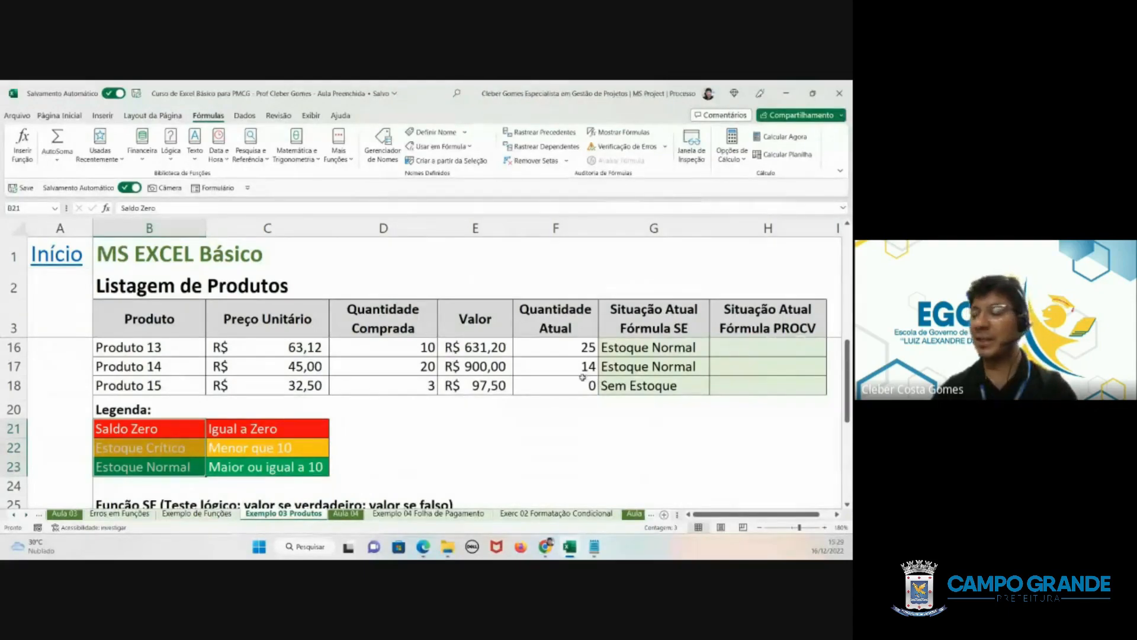
pyautogui.doubleClick(618, 387)
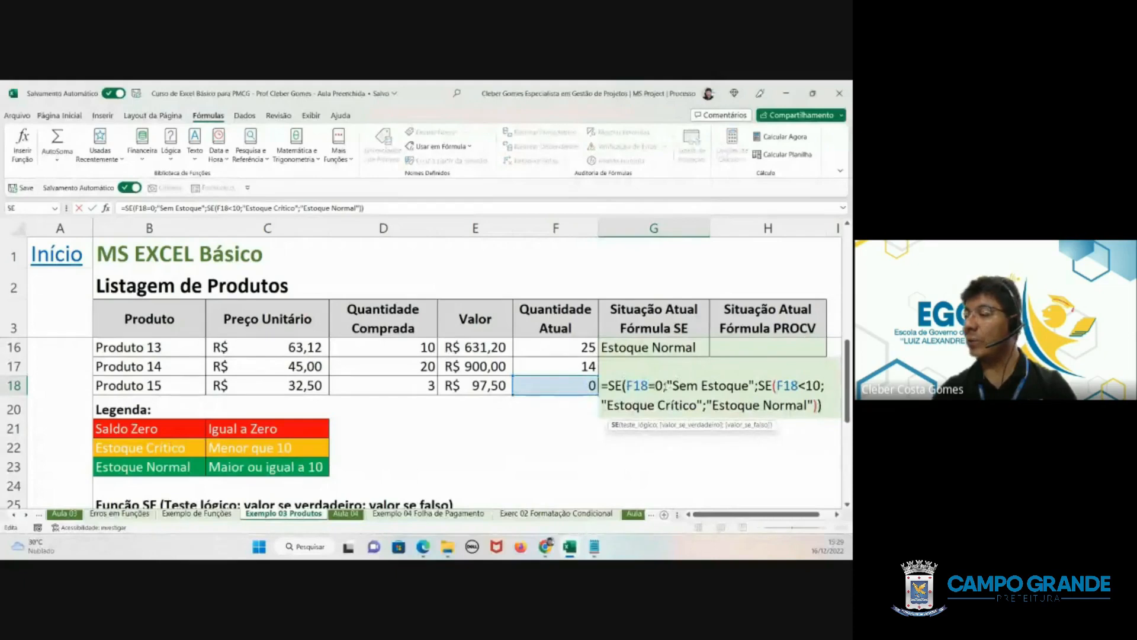
pyautogui.moveTo(666, 385); pyautogui.dragTo(754, 385)
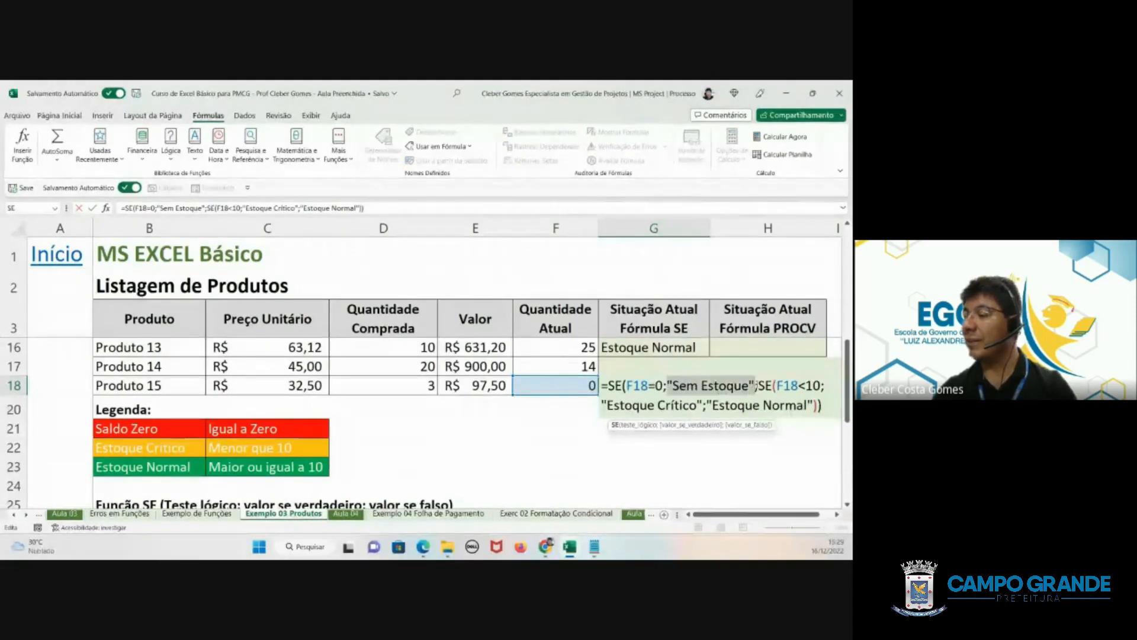
pyautogui.click(156, 430)
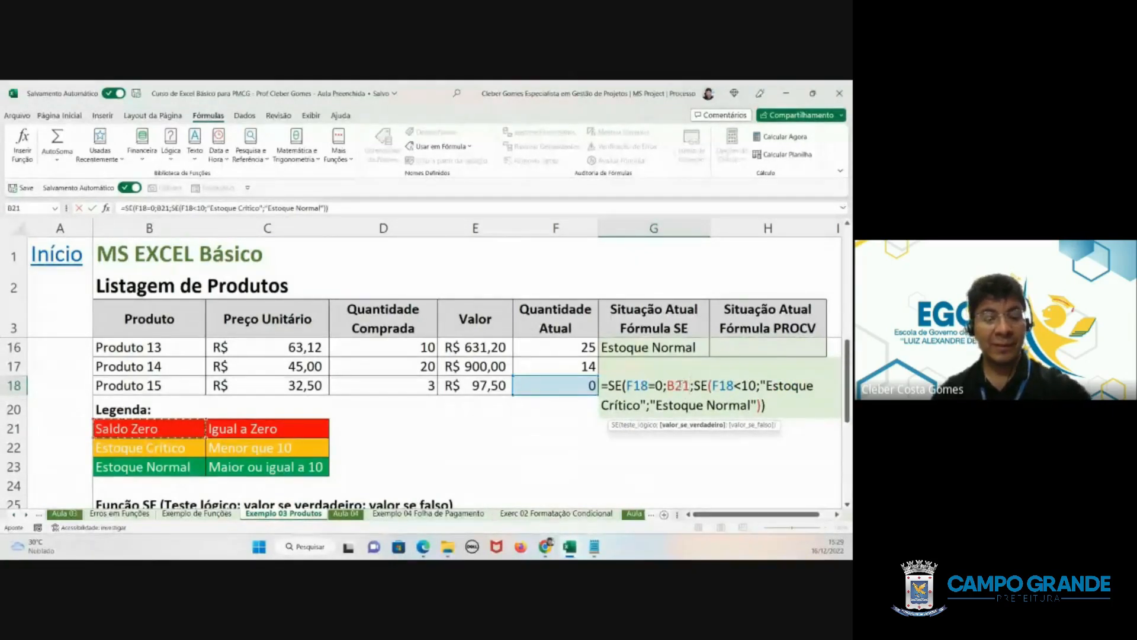
pyautogui.press('F4')
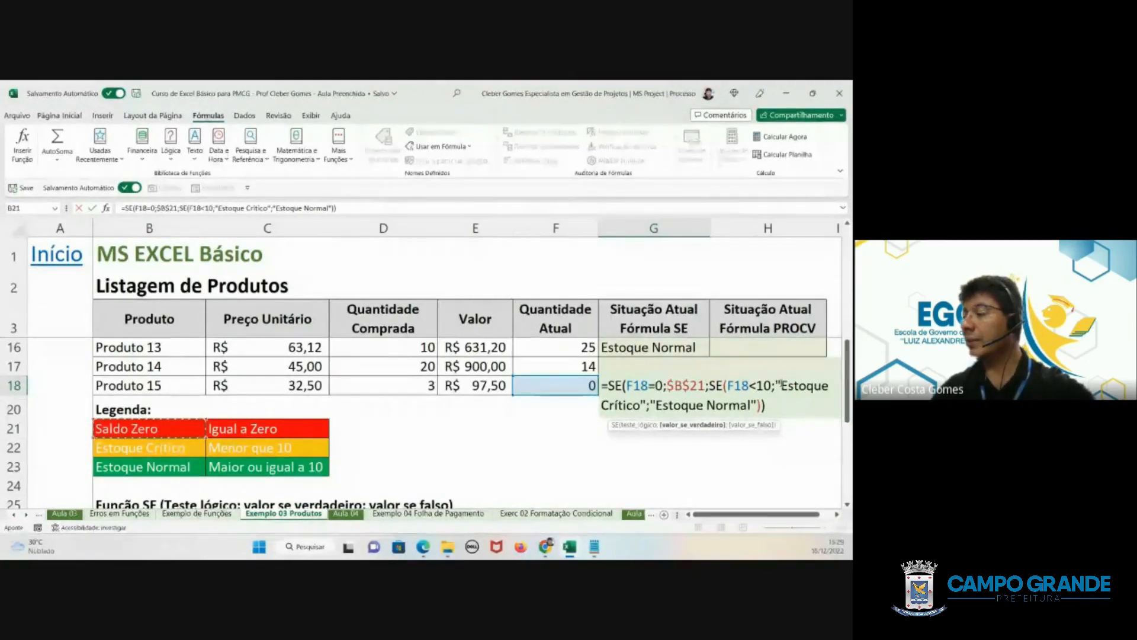
# - Replace "Estoque Crítico" and "Estoque Normal" in G18's nested SE with the absolute references $B$22 and $B$23
pyautogui.moveTo(776, 385); pyautogui.dragTo(646, 408)
pyautogui.click(171, 447)
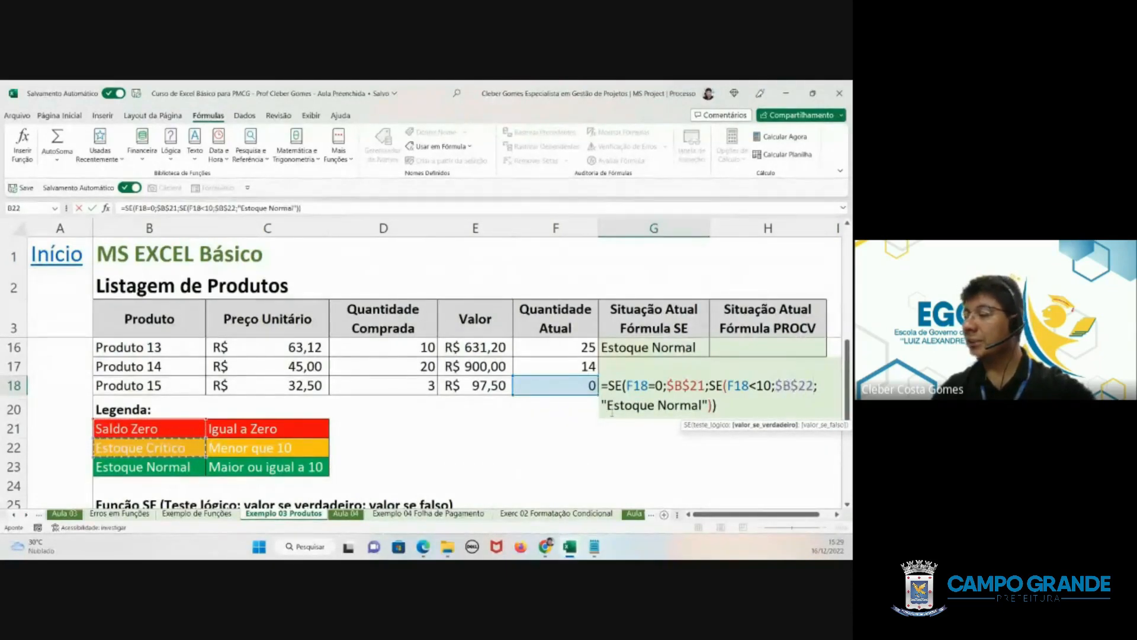
pyautogui.moveTo(603, 405); pyautogui.dragTo(712, 406)
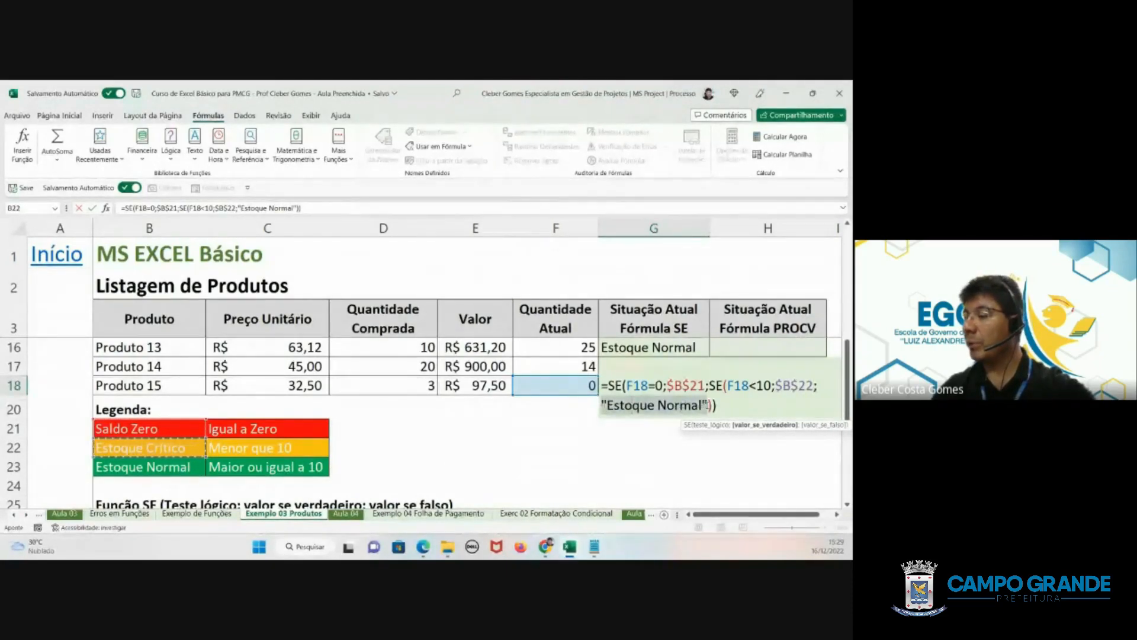
pyautogui.click(153, 467)
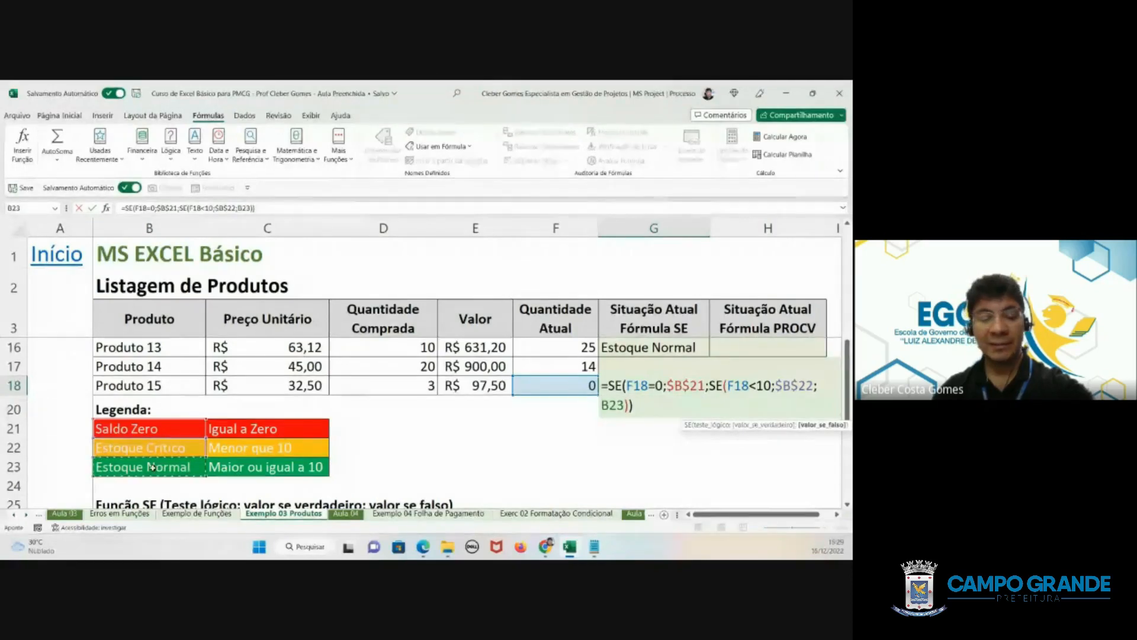
pyautogui.press('F4')
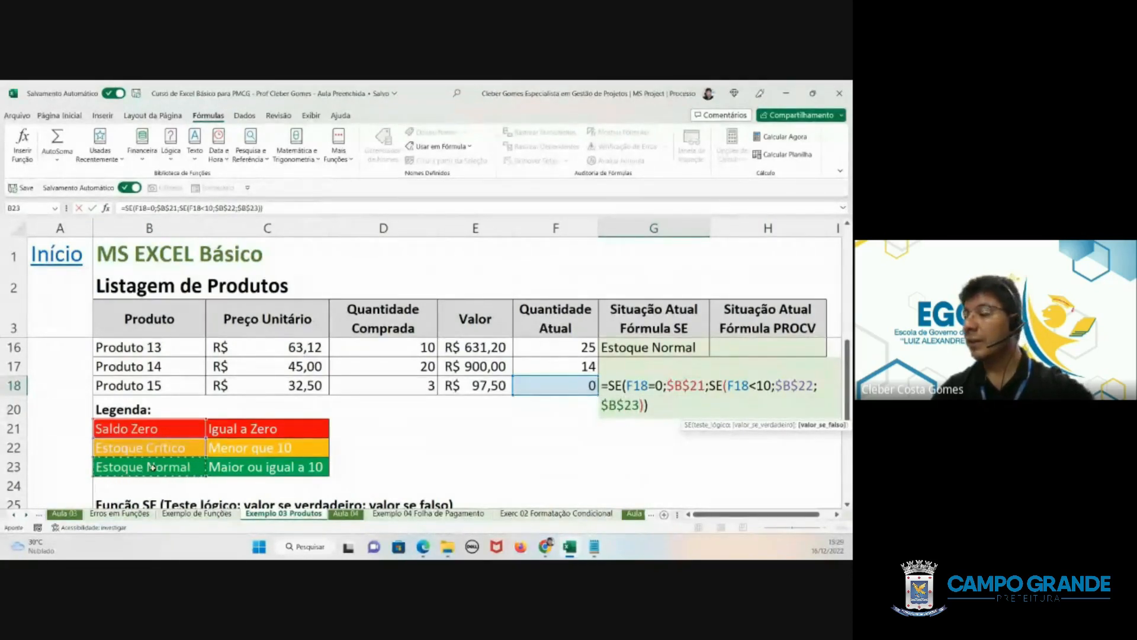
pyautogui.press('Return')
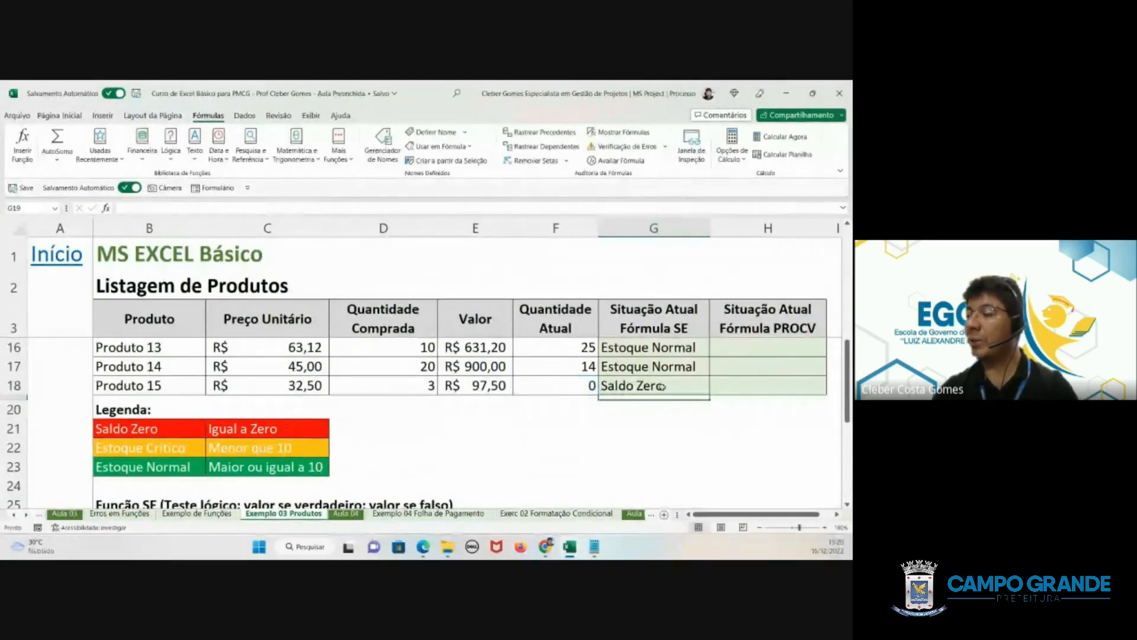
# - Fill G18's SE formula with the legend references up the status column to G4
pyautogui.click(667, 387)
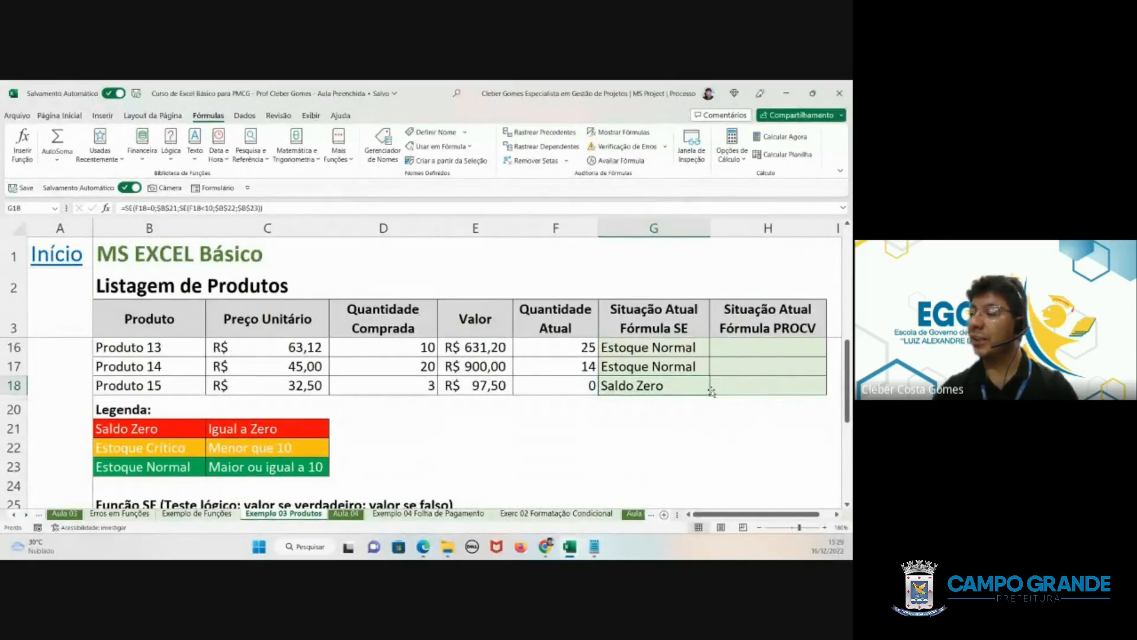
pyautogui.moveTo(711, 391); pyautogui.dragTo(705, 342)
pyautogui.click(629, 443)
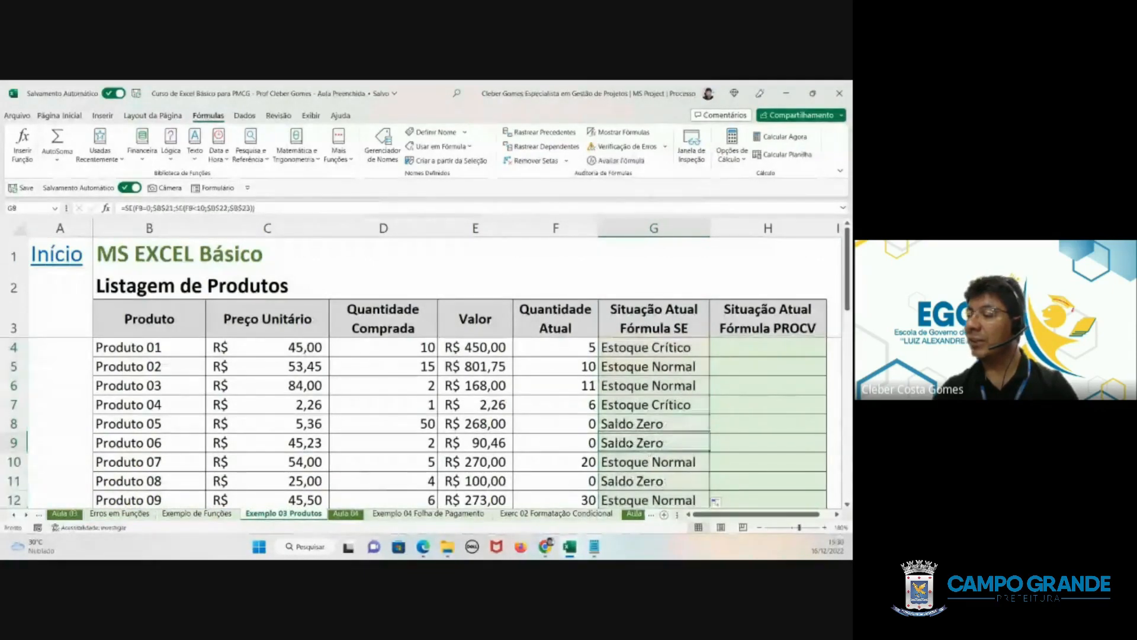
# - Change the legend label in B21 to Sem Estoque
pyautogui.scroll(-3, 642, 478)
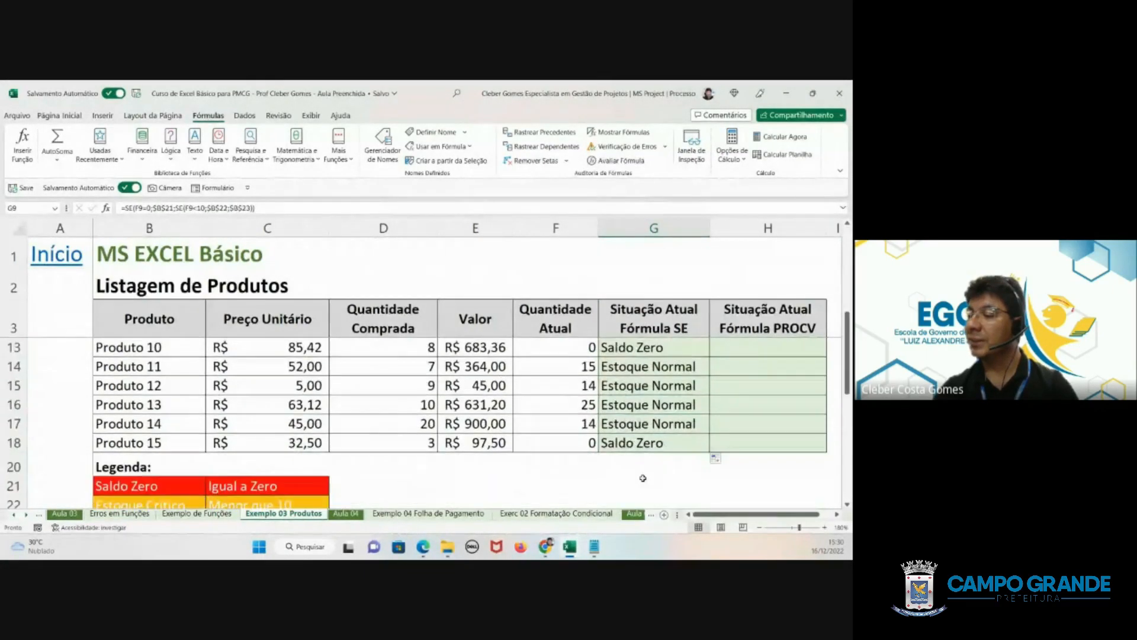
pyautogui.scroll(-1, 591, 456)
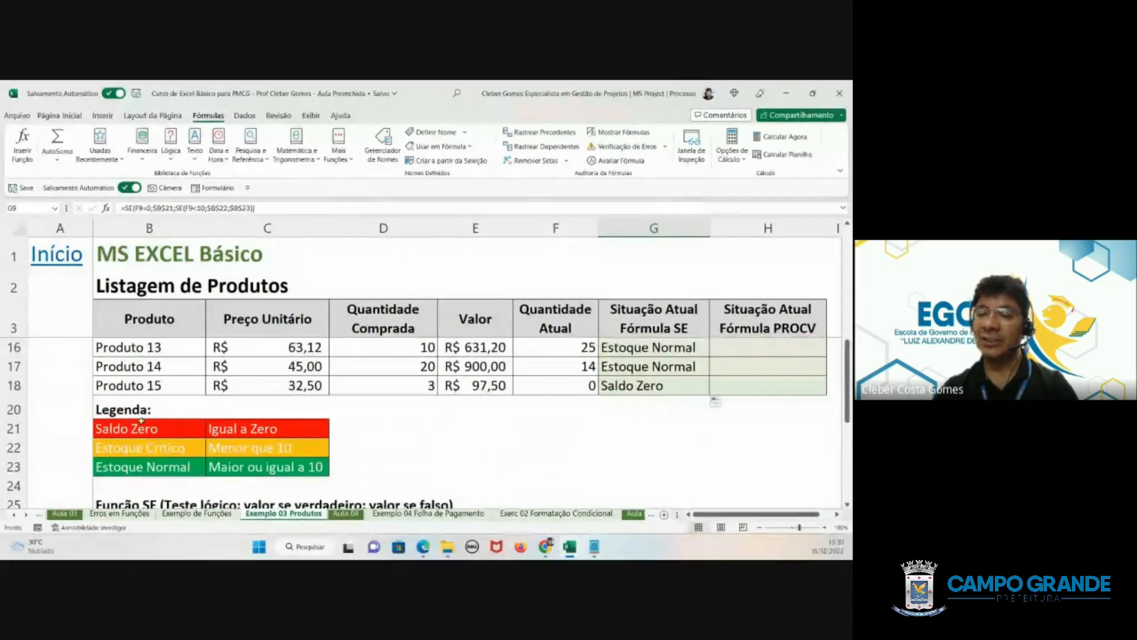
pyautogui.click(143, 429)
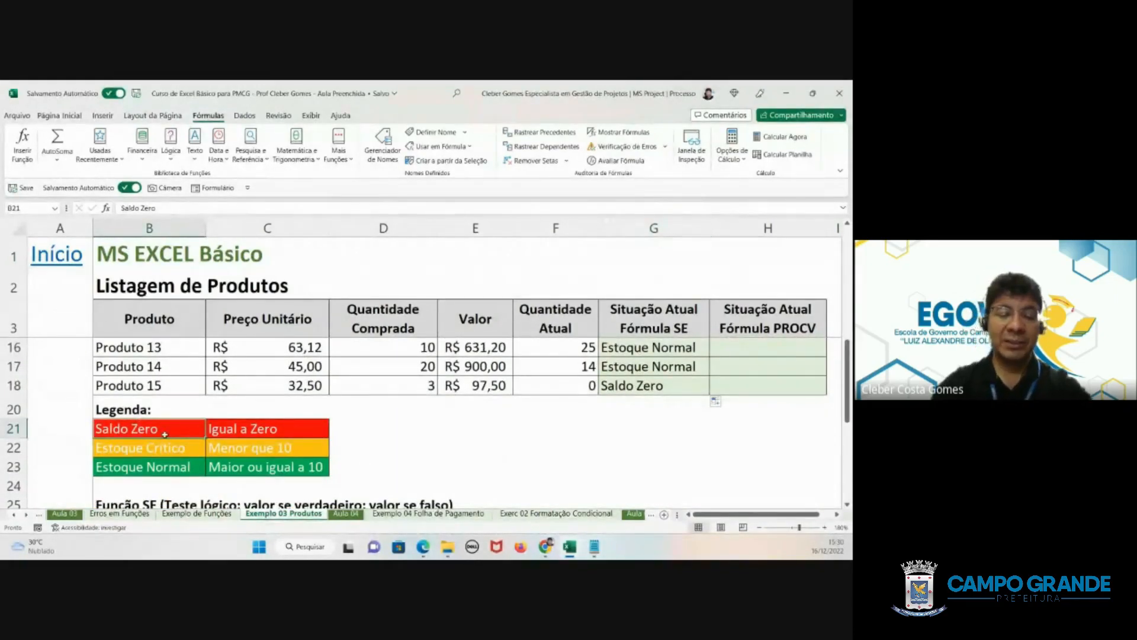
pyautogui.write('Sem')
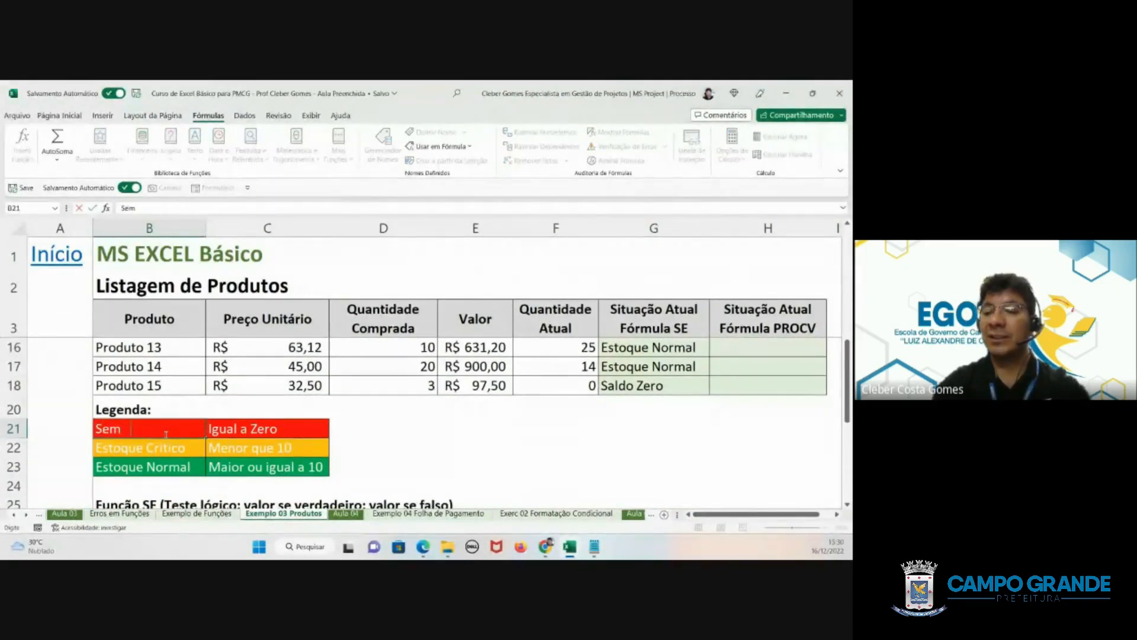
pyautogui.write(' Estoque')
pyautogui.press('Return')
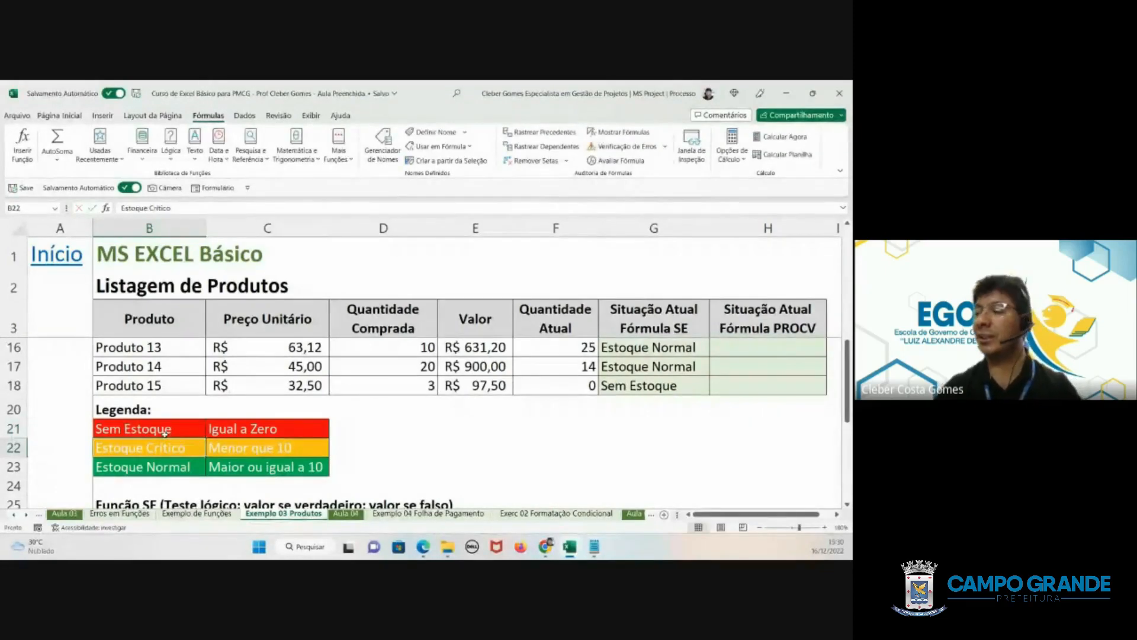
# - Review the empty PROCV status column, the stock legend and the SE function reference table below the product list
pyautogui.scroll(4, 671, 385)
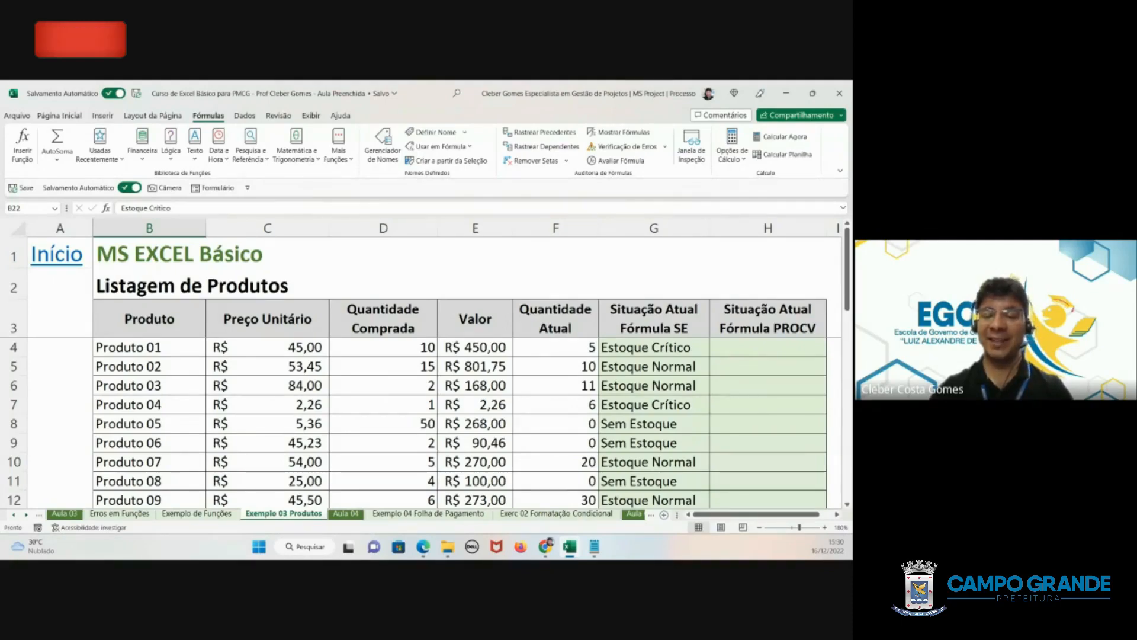
pyautogui.click(748, 348)
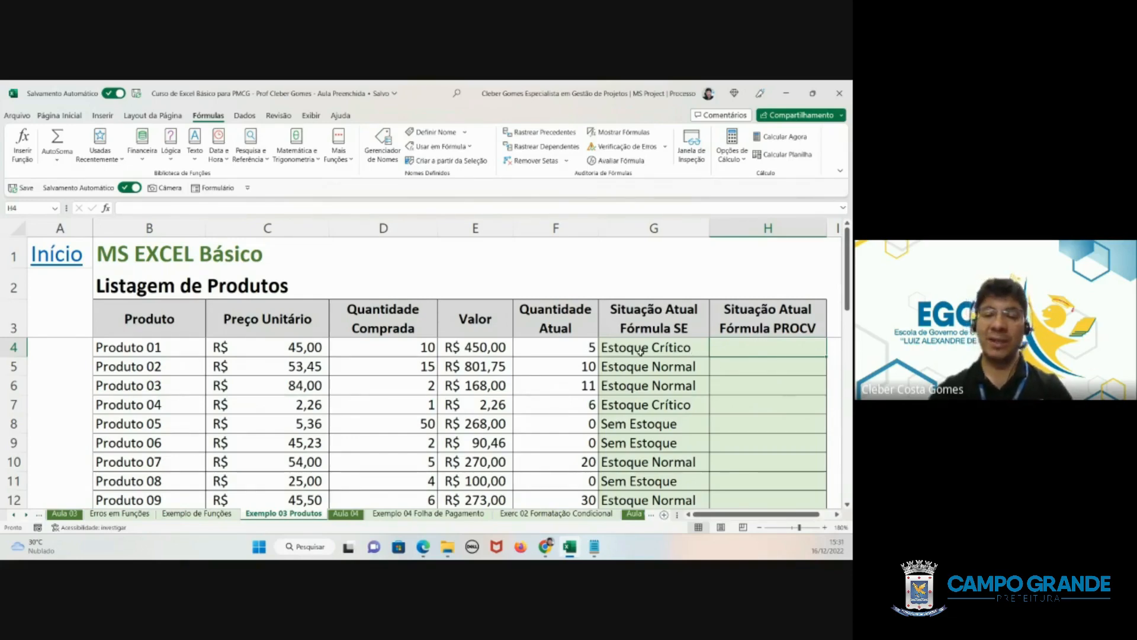
pyautogui.scroll(-5, 629, 354)
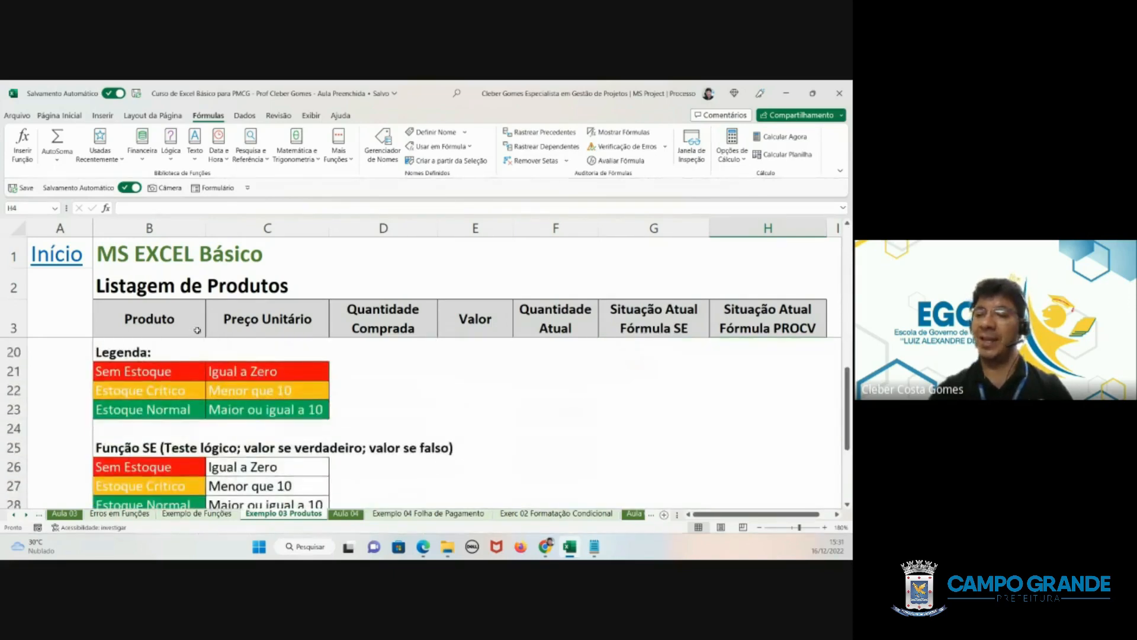
pyautogui.moveTo(101, 351); pyautogui.dragTo(298, 410)
pyautogui.scroll(-1, 170, 385)
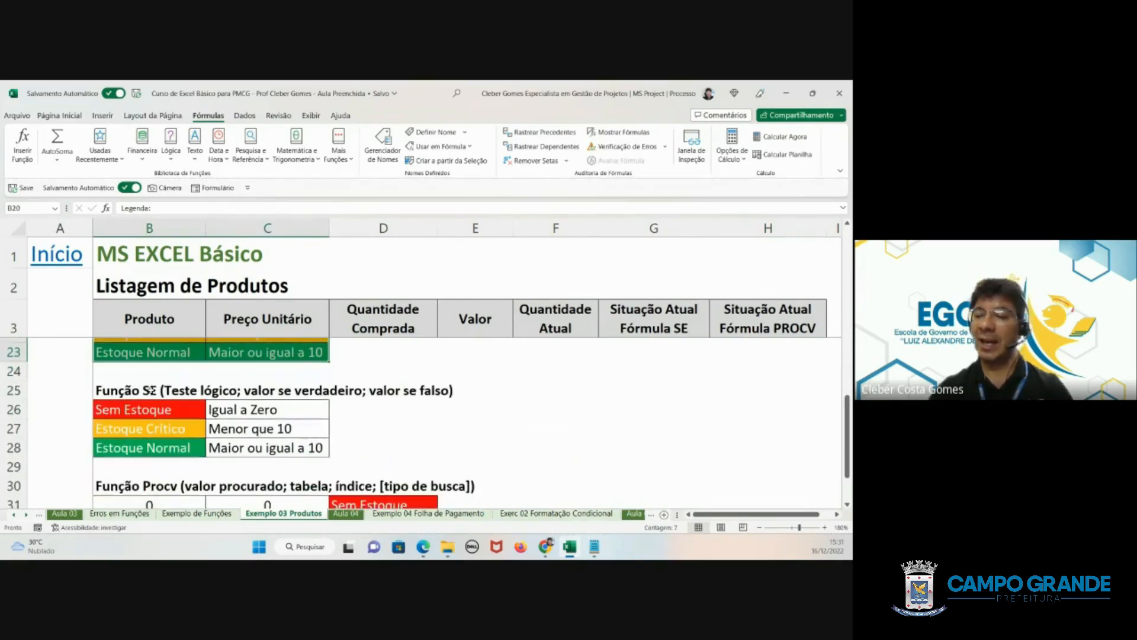
pyautogui.moveTo(111, 389); pyautogui.dragTo(488, 444)
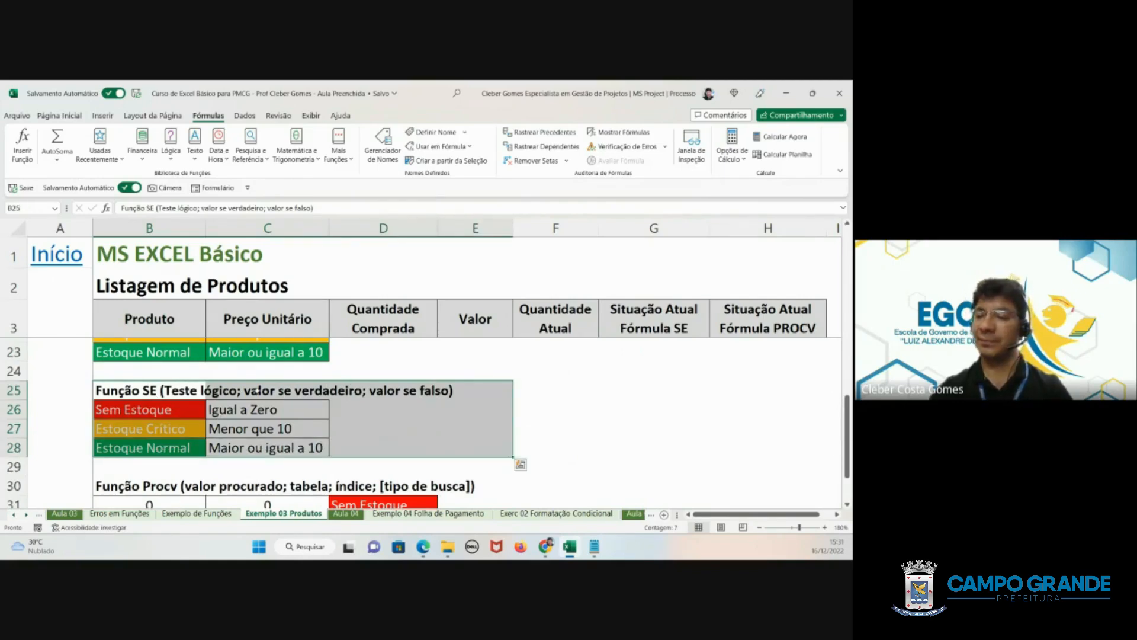
pyautogui.click(261, 391)
pyautogui.scroll(-1, 283, 429)
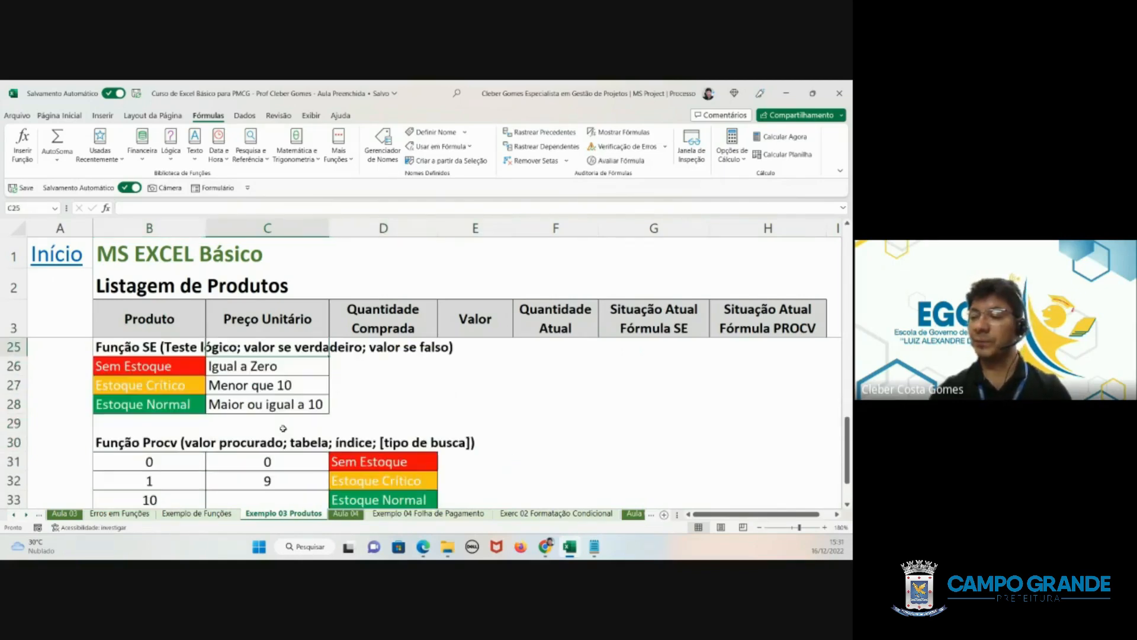
pyautogui.scroll(1, 237, 386)
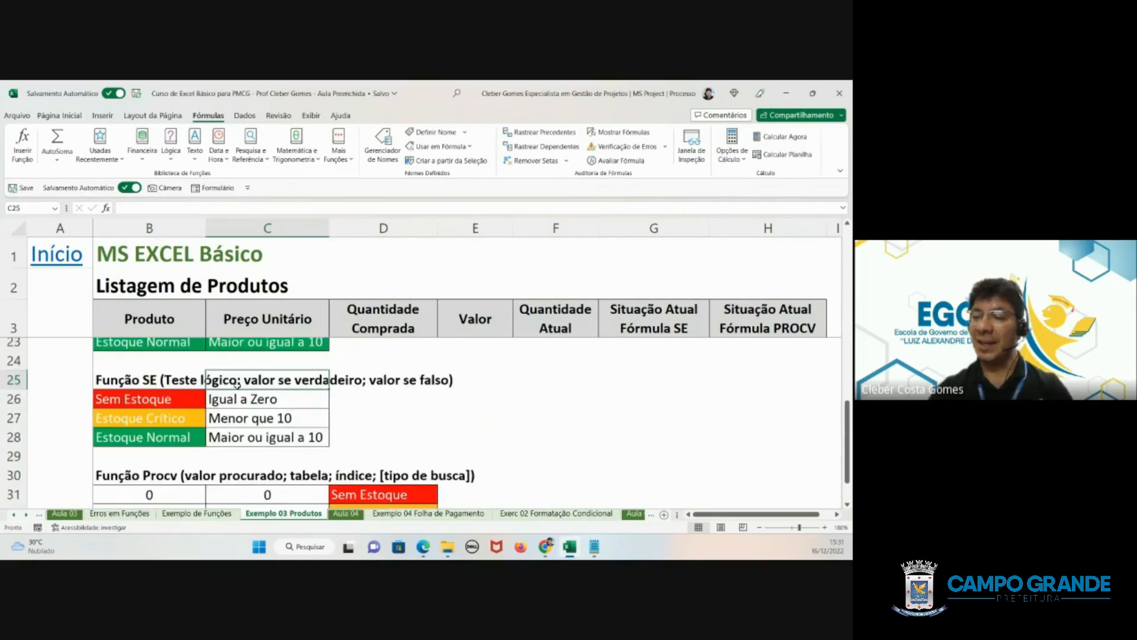
pyautogui.click(427, 432)
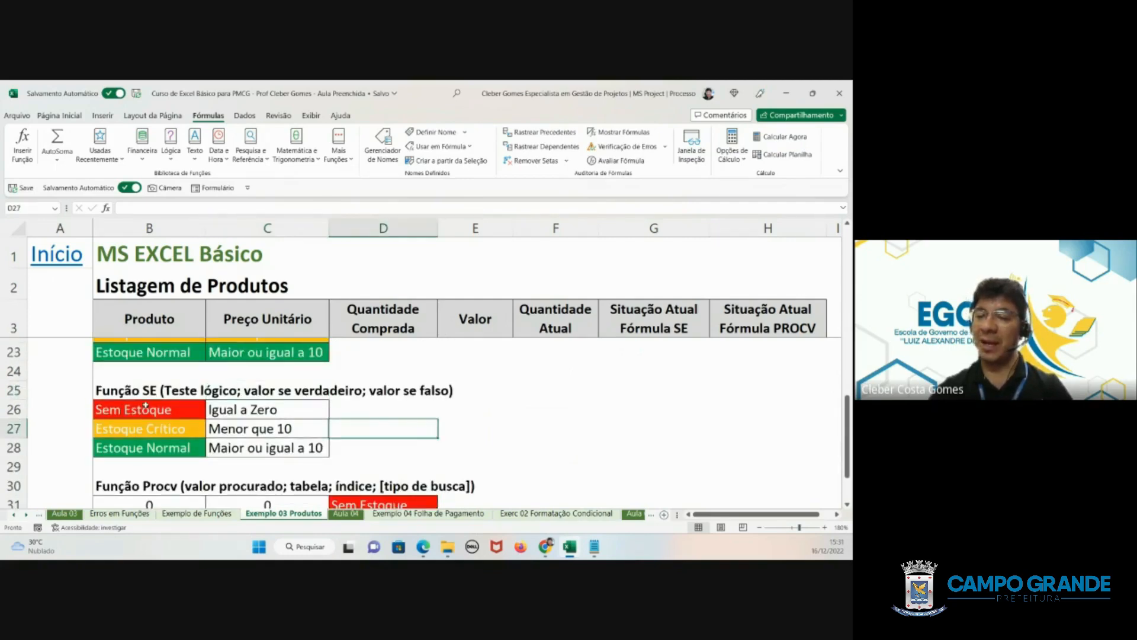
# - Examine the lower and upper quantity limits of the PROCV lookup table in B31:C33
pyautogui.scroll(-1, 274, 419)
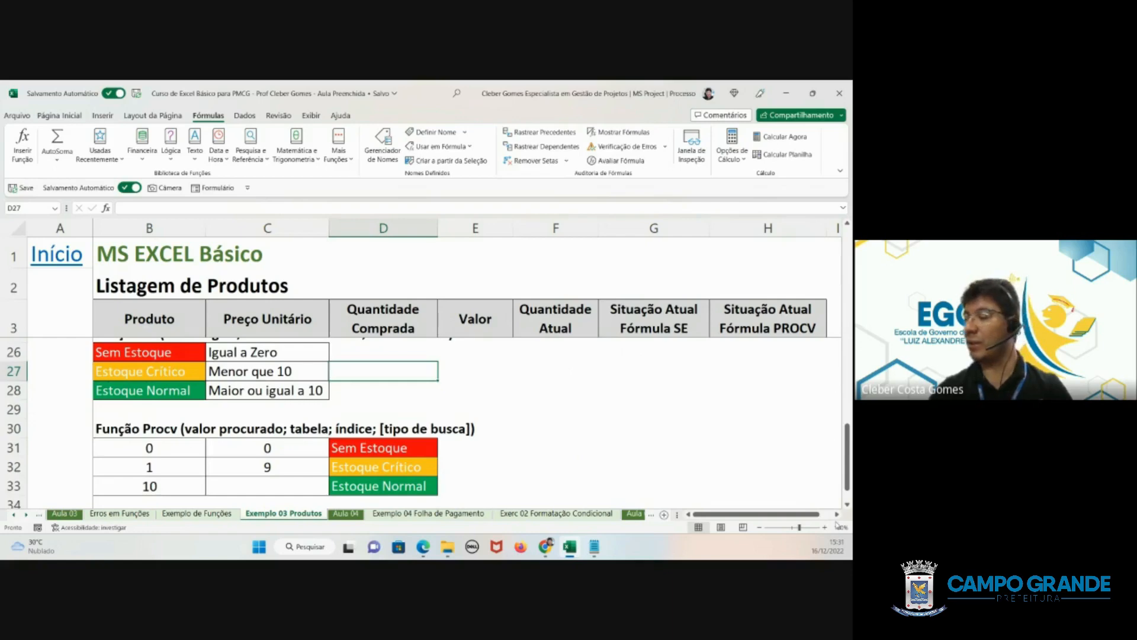
pyautogui.click(760, 527)
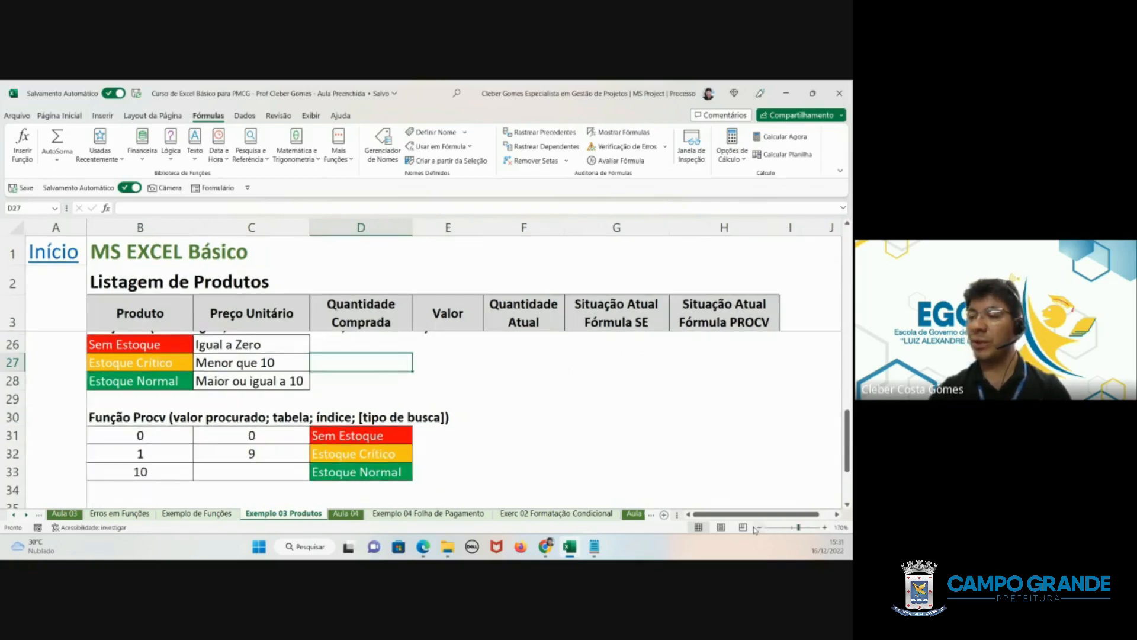
pyautogui.scroll(1, 695, 458)
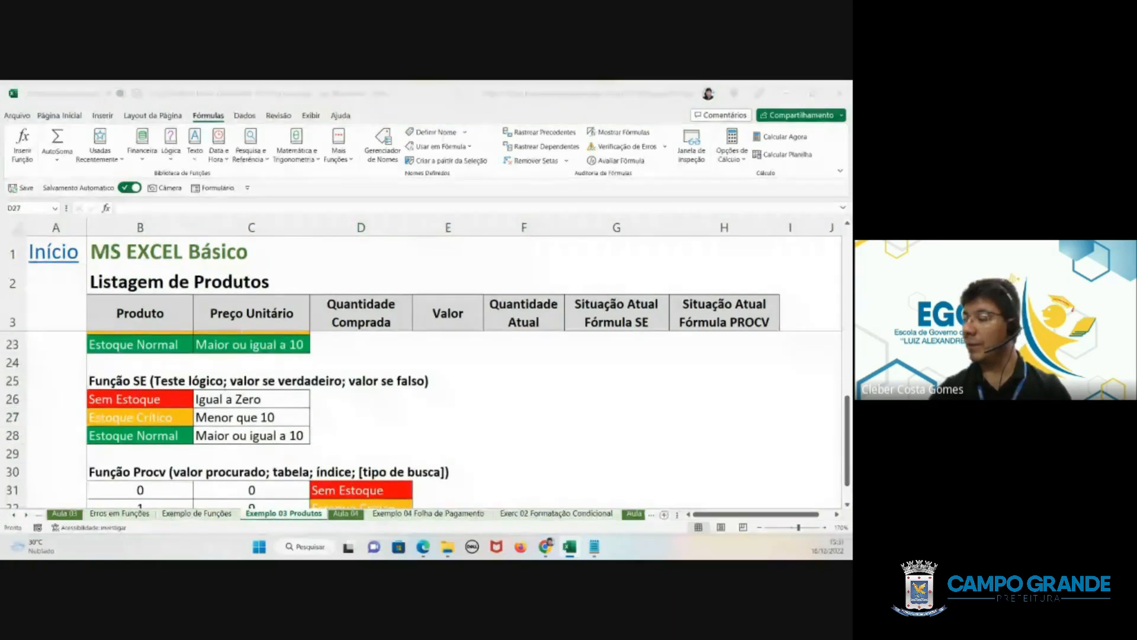
pyautogui.moveTo(847, 443); pyautogui.dragTo(844, 468)
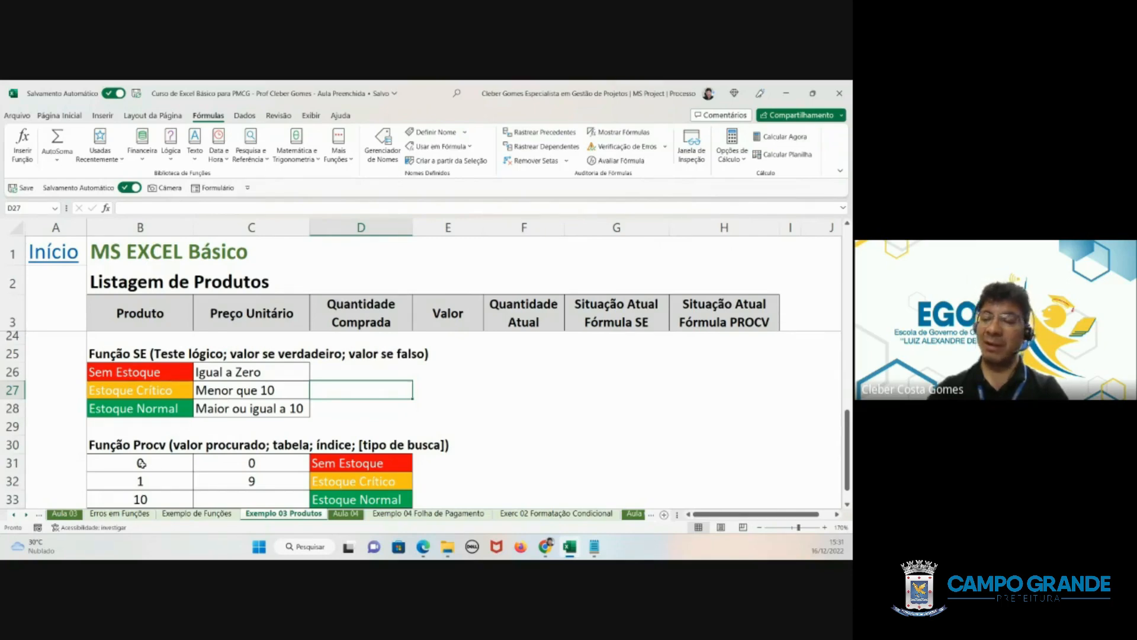
pyautogui.moveTo(141, 463); pyautogui.dragTo(222, 466)
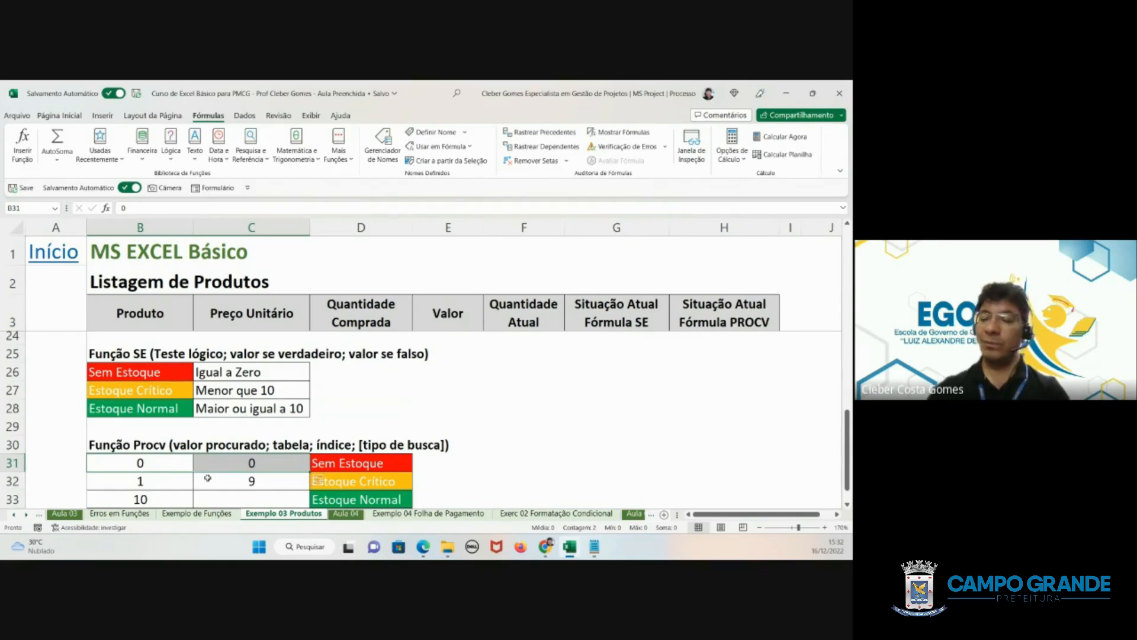
pyautogui.click(155, 481)
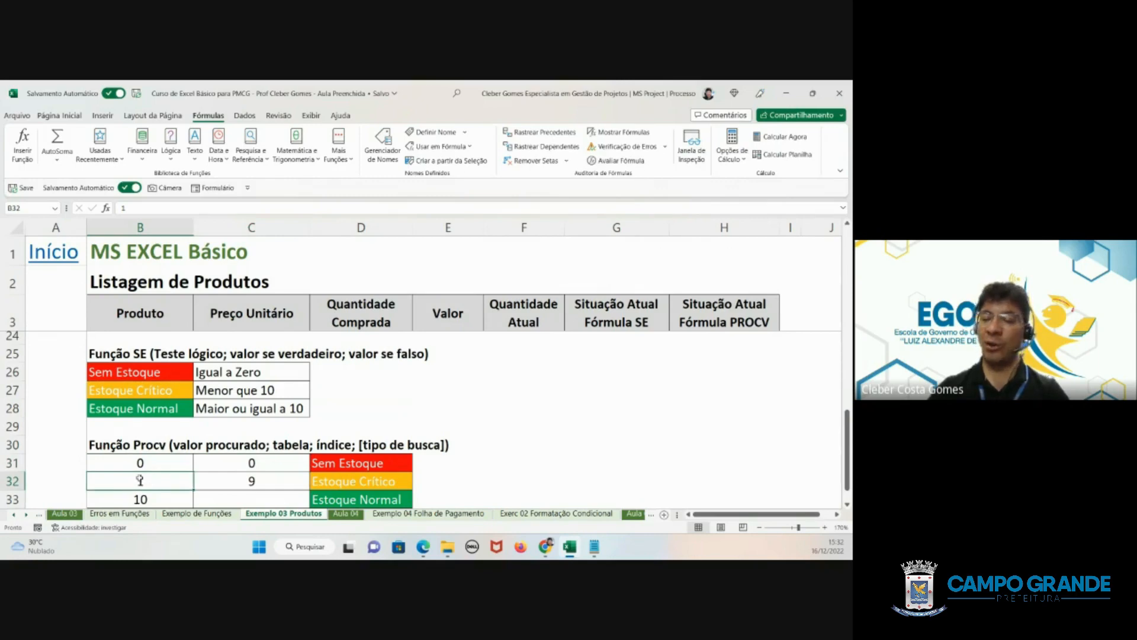
pyautogui.click(282, 483)
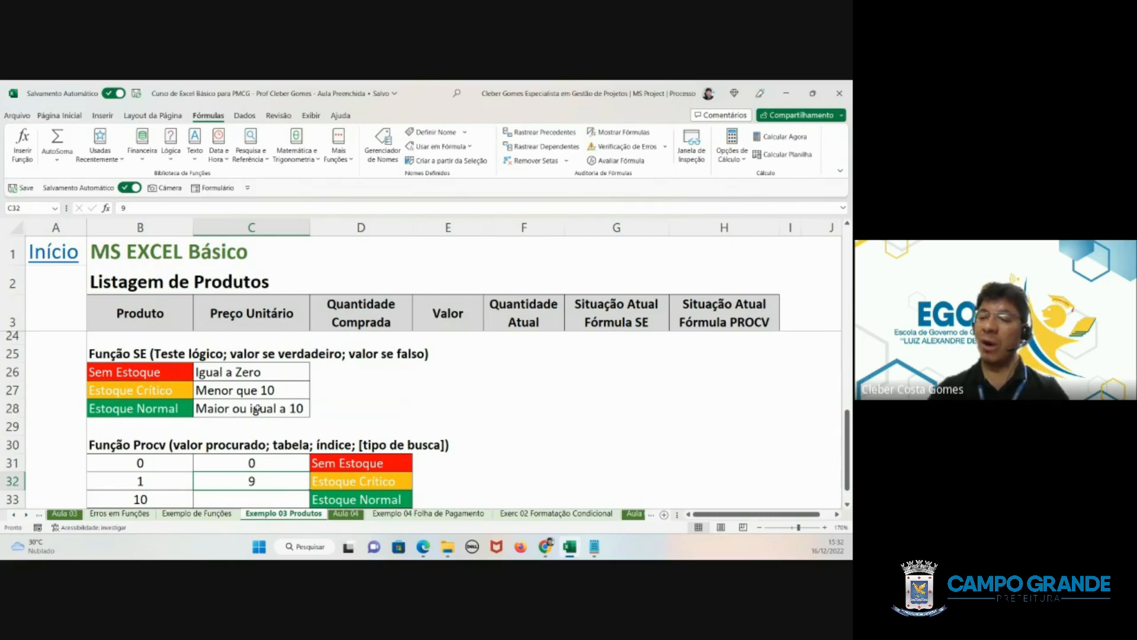
pyautogui.click(159, 502)
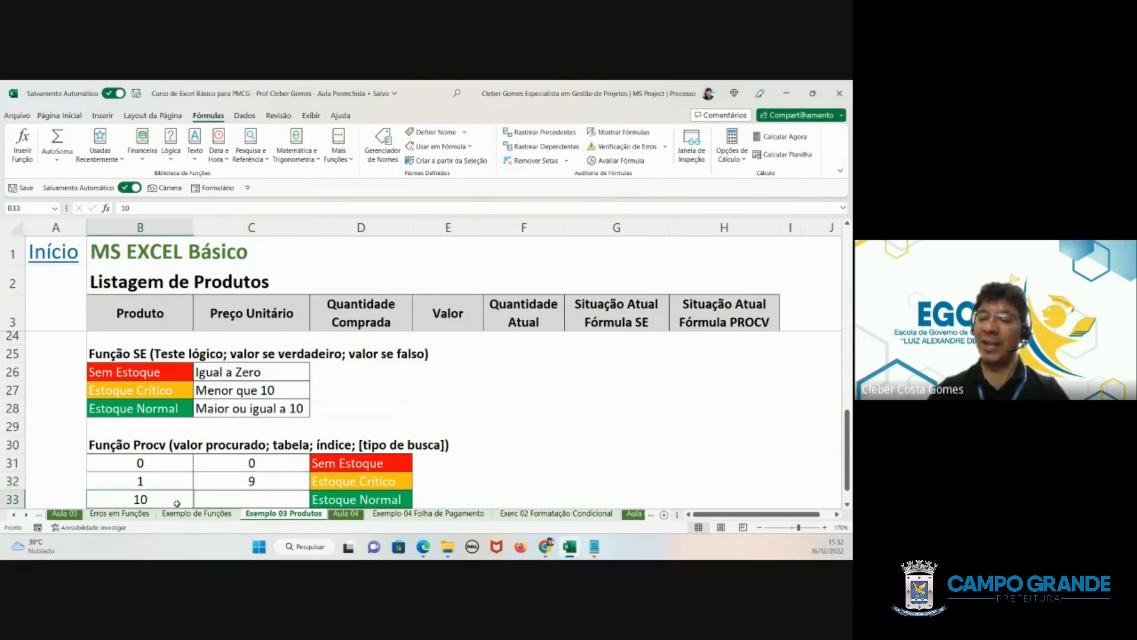
pyautogui.click(213, 500)
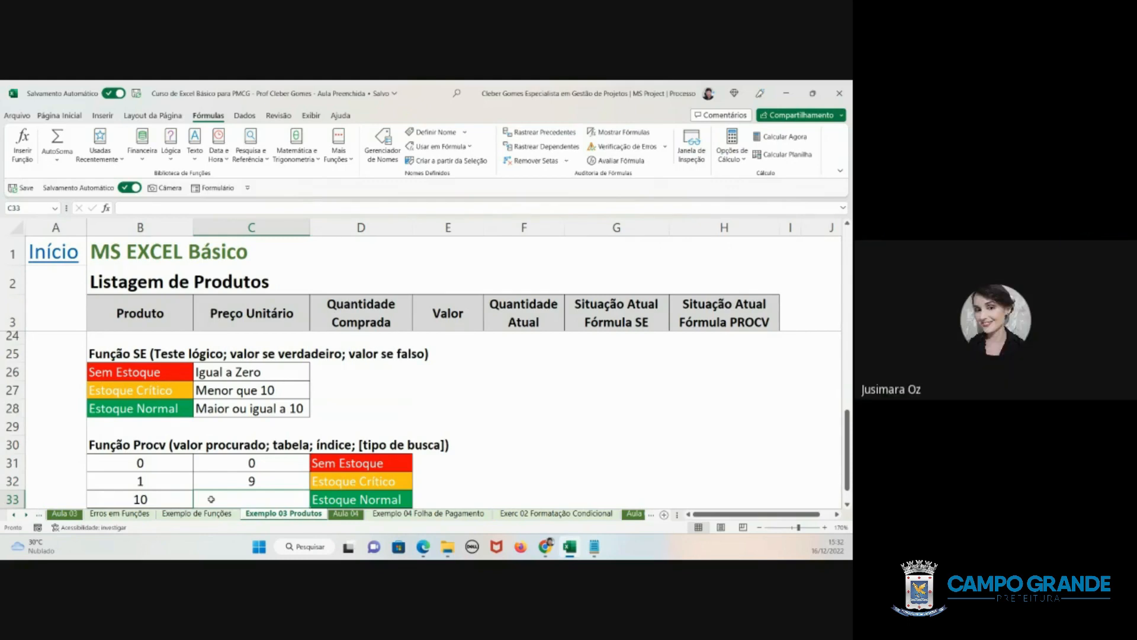
# - Examine the Estoque Normal row in B33:D33 and compare the SE reference table B26:C28 with the PROCV lookup table B31:D33
pyautogui.hotkey('alt', 'Tab')
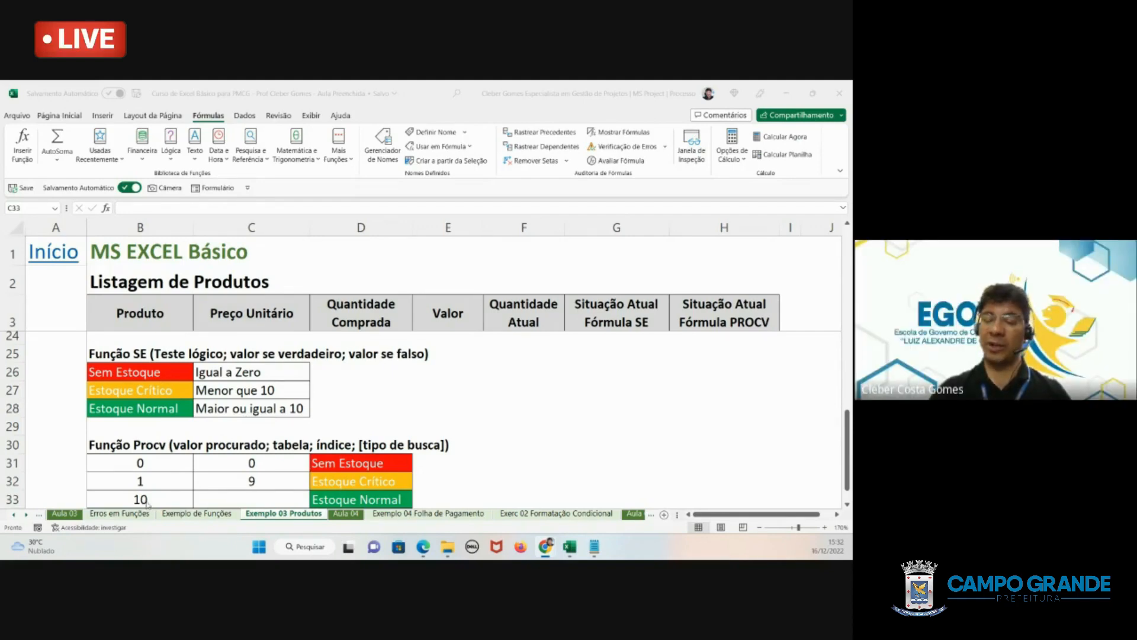
pyautogui.click(220, 500)
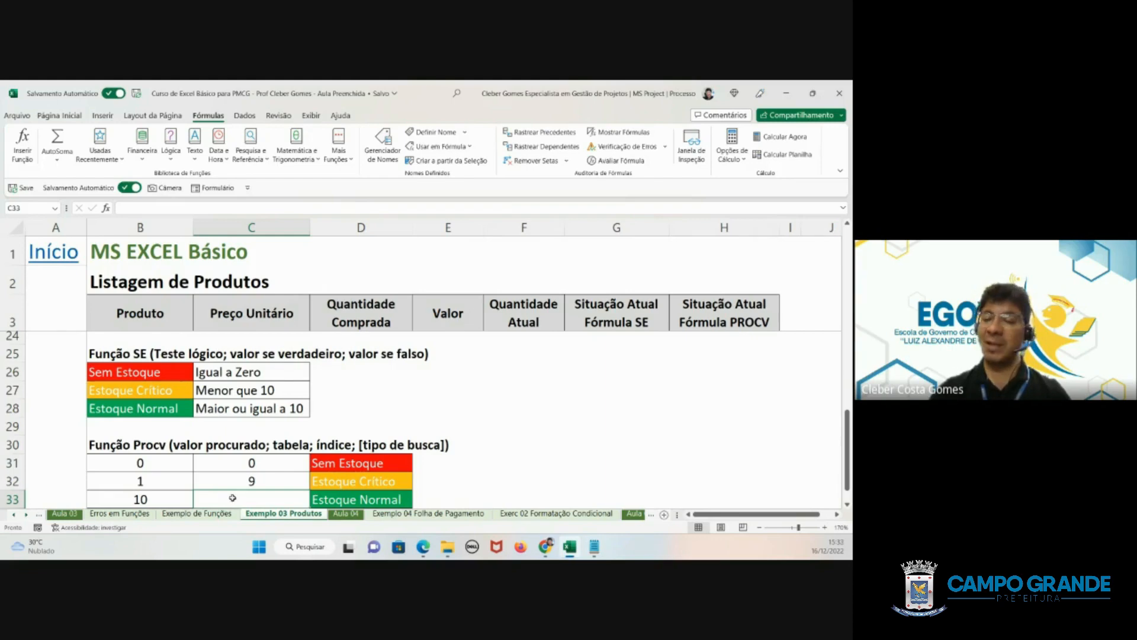
pyautogui.click(141, 499)
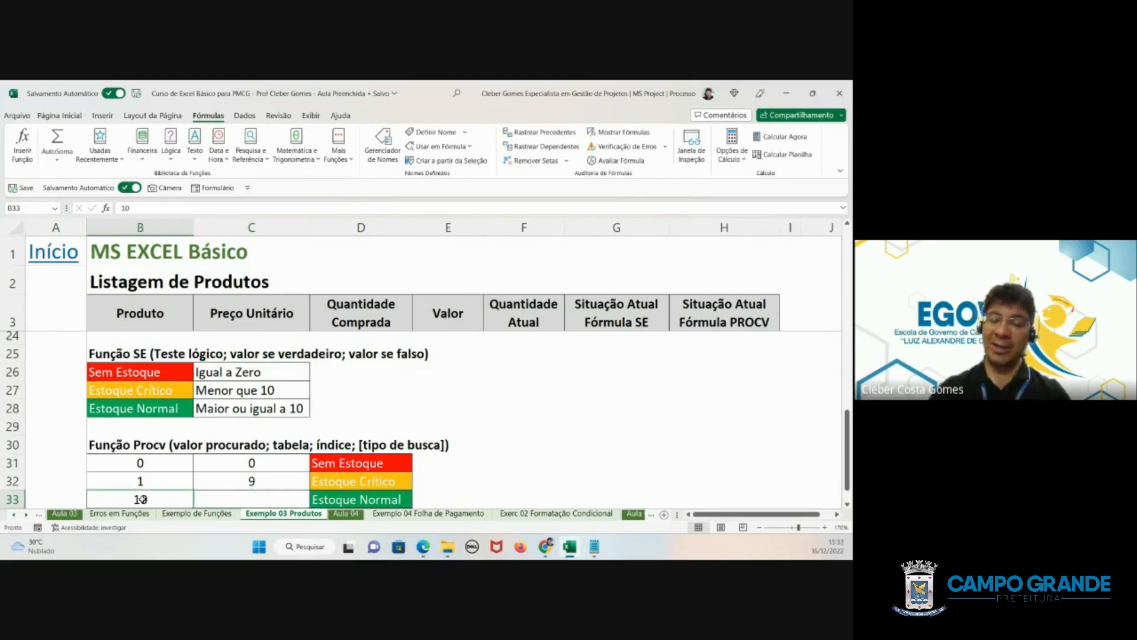
pyautogui.click(243, 499)
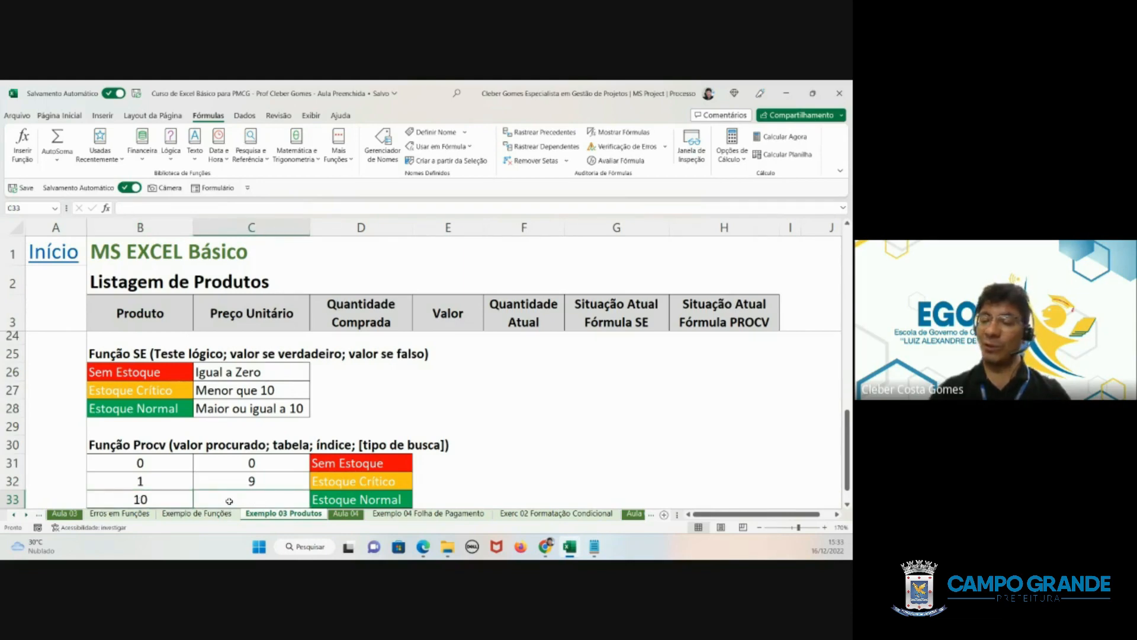
pyautogui.click(384, 501)
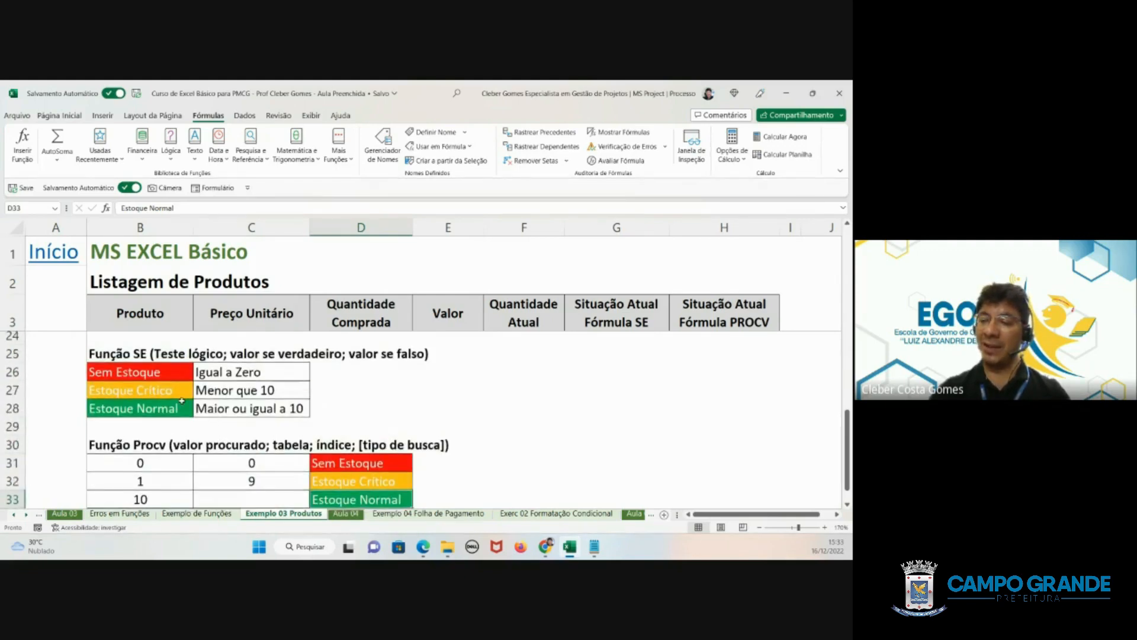
pyautogui.click(146, 372)
pyautogui.click(131, 461)
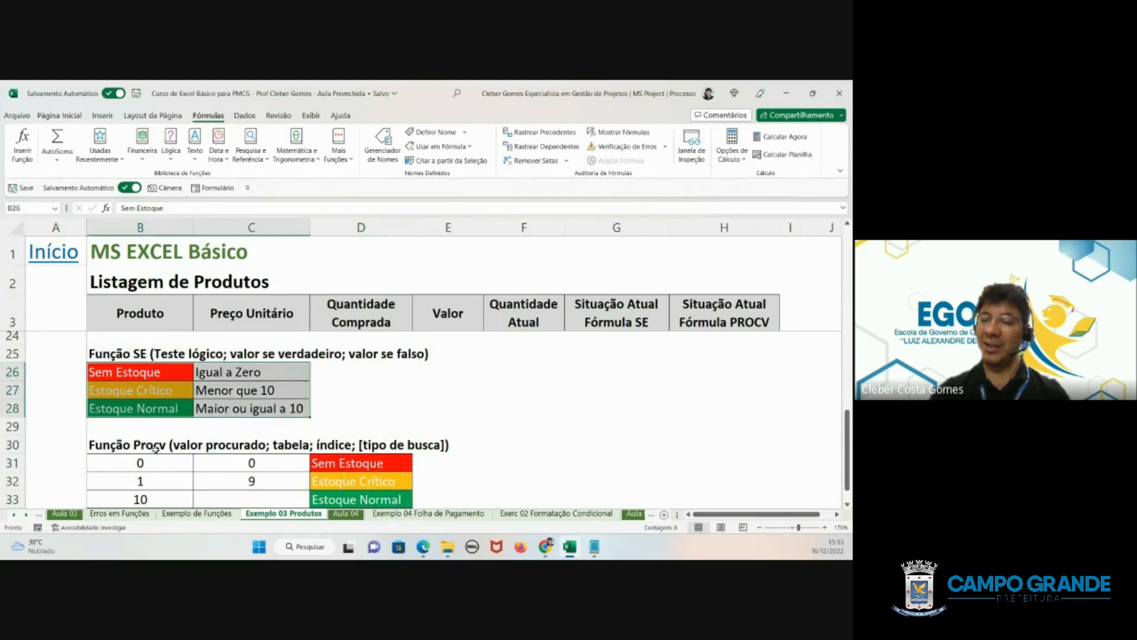
pyautogui.moveTo(131, 460); pyautogui.dragTo(358, 501)
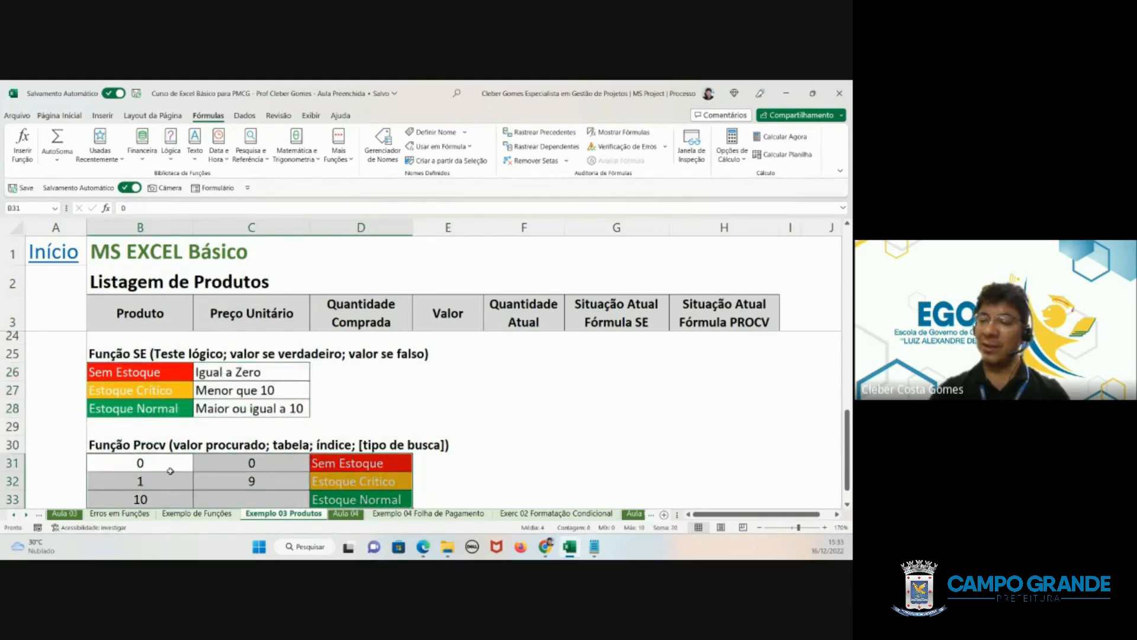
pyautogui.moveTo(162, 465); pyautogui.dragTo(350, 502)
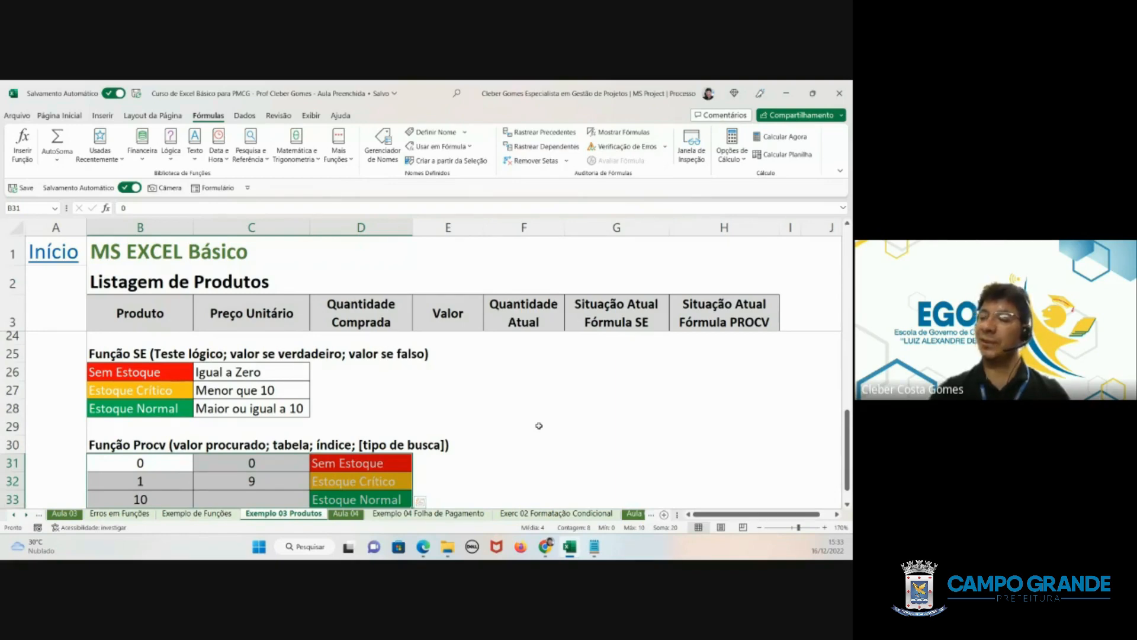
# - Start a PROCV formula in the Produto 15 status cell H18 with the current quantity F18 as the lookup value
pyautogui.scroll(4, 677, 427)
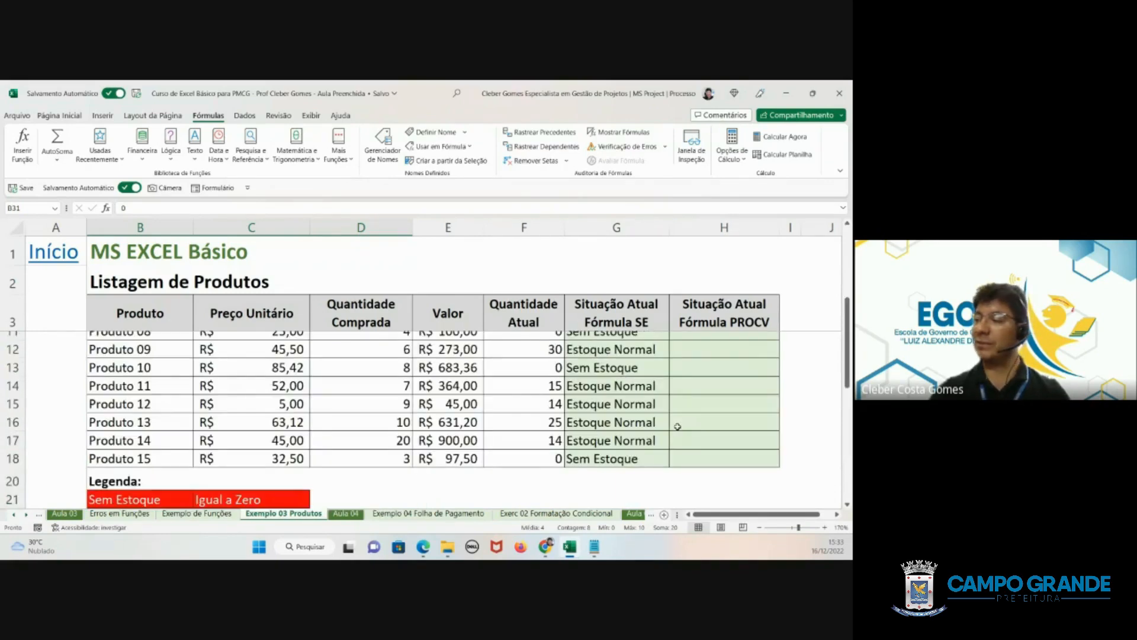
pyautogui.scroll(2, 677, 426)
pyautogui.scroll(-3, 680, 418)
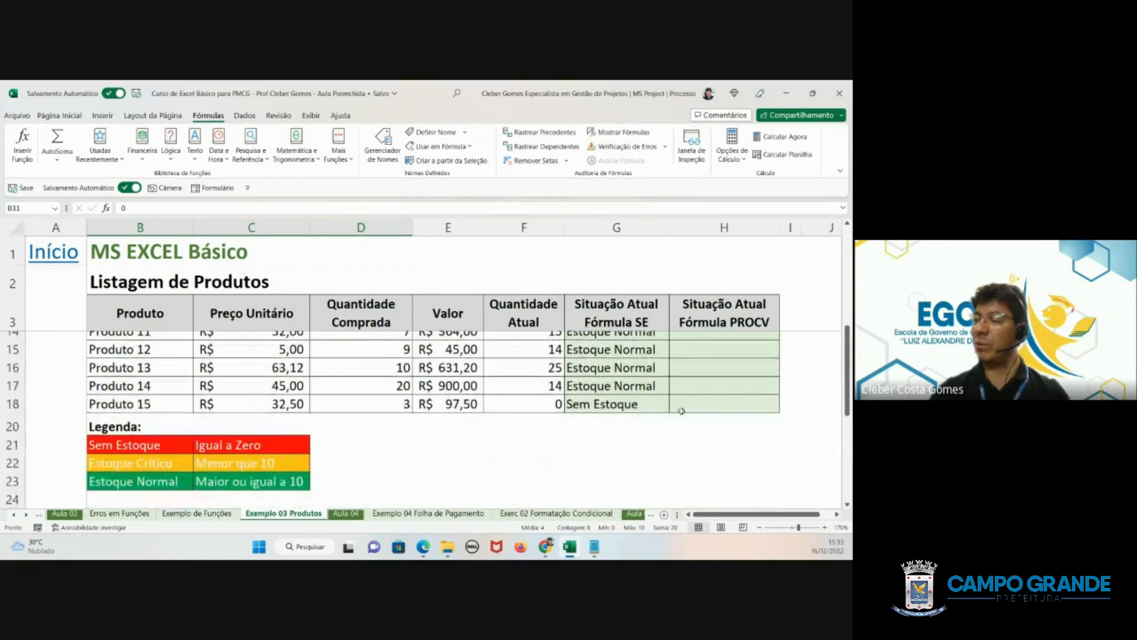
pyautogui.click(681, 408)
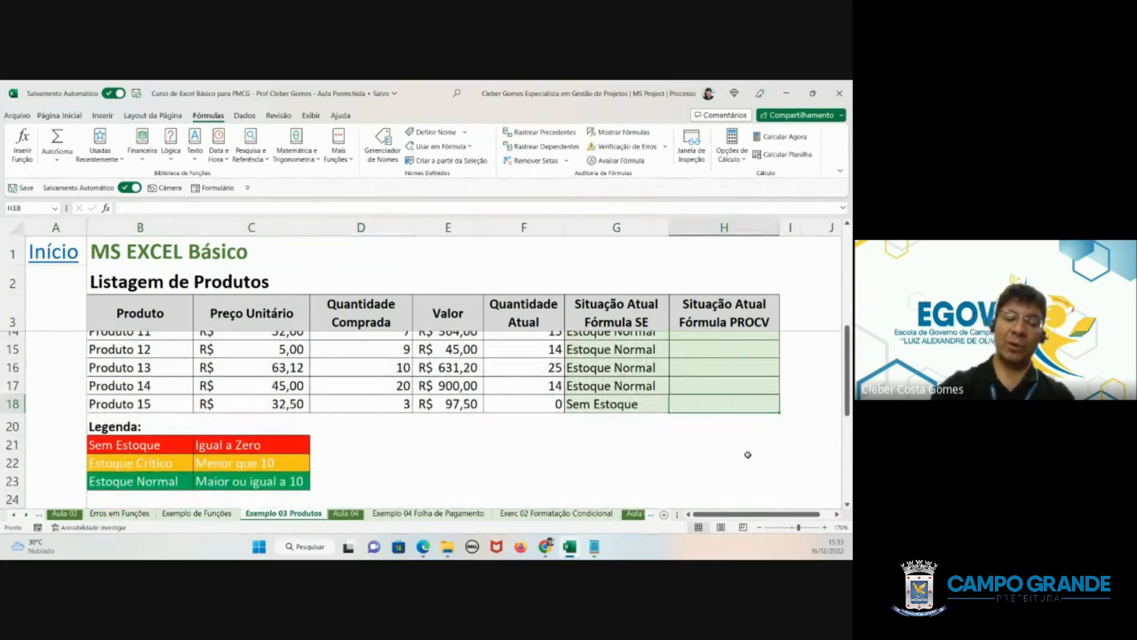
pyautogui.write('=')
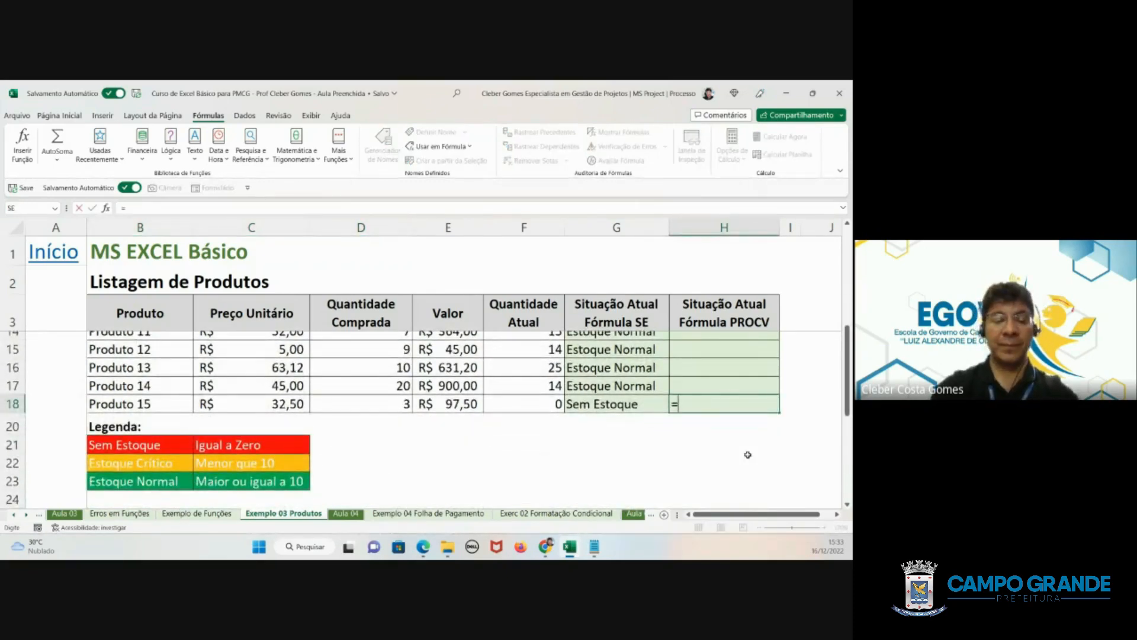
pyautogui.write('procv')
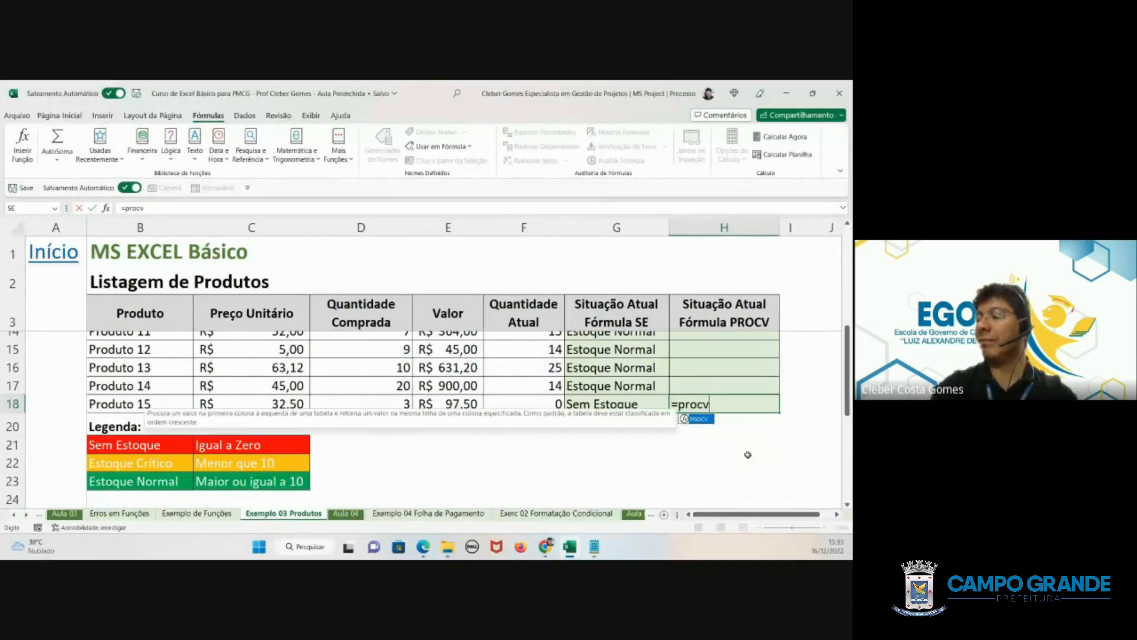
pyautogui.write('(')
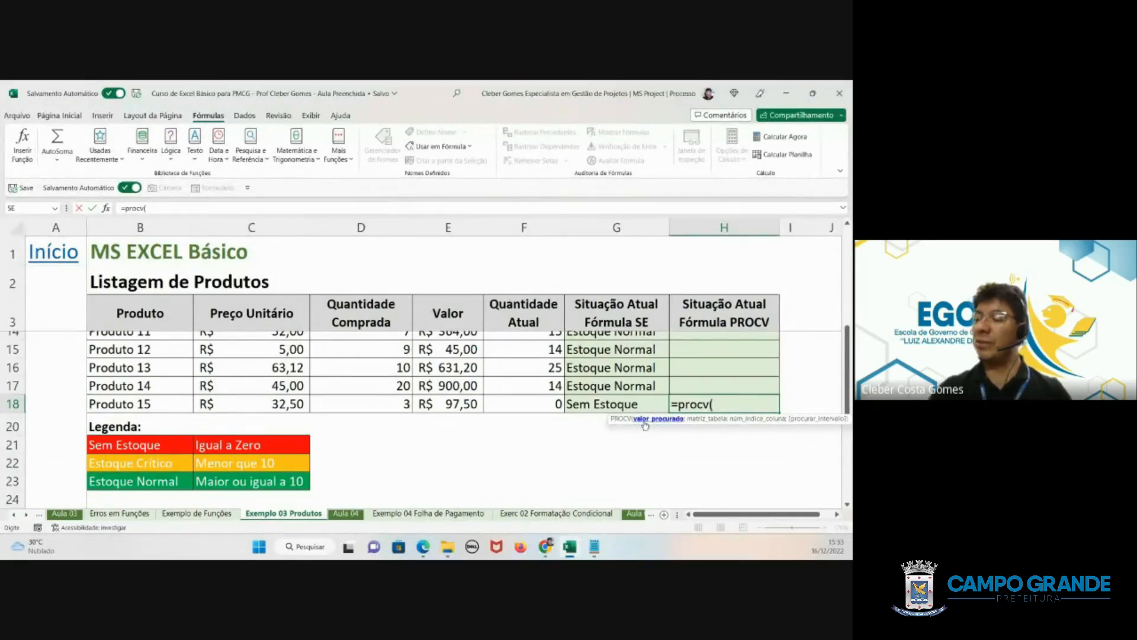
pyautogui.click(542, 403)
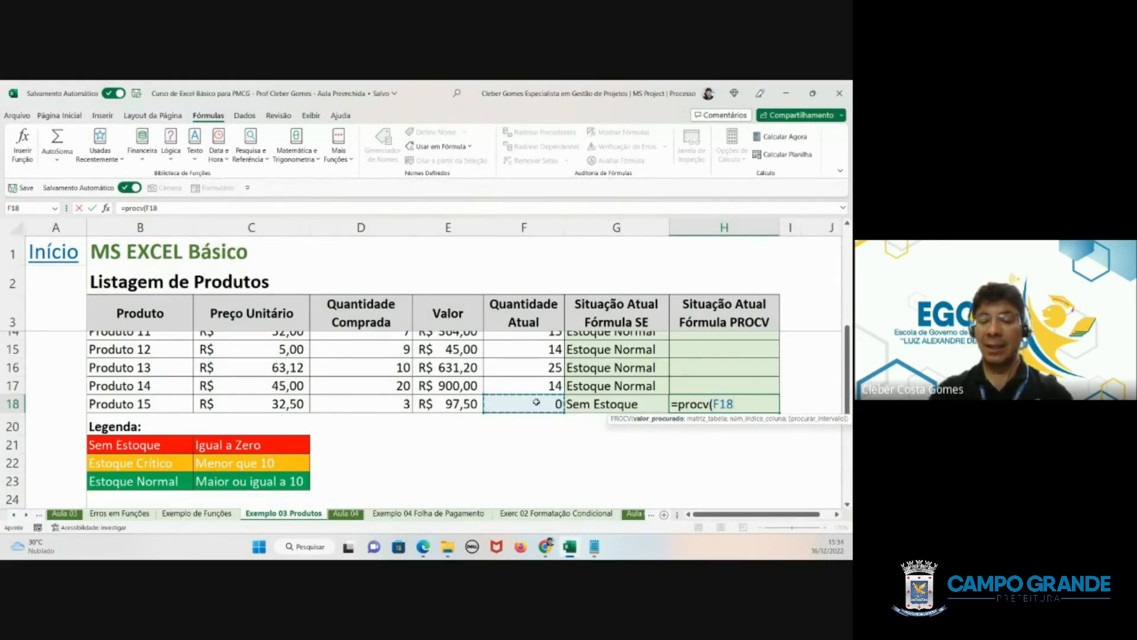
pyautogui.write(';')
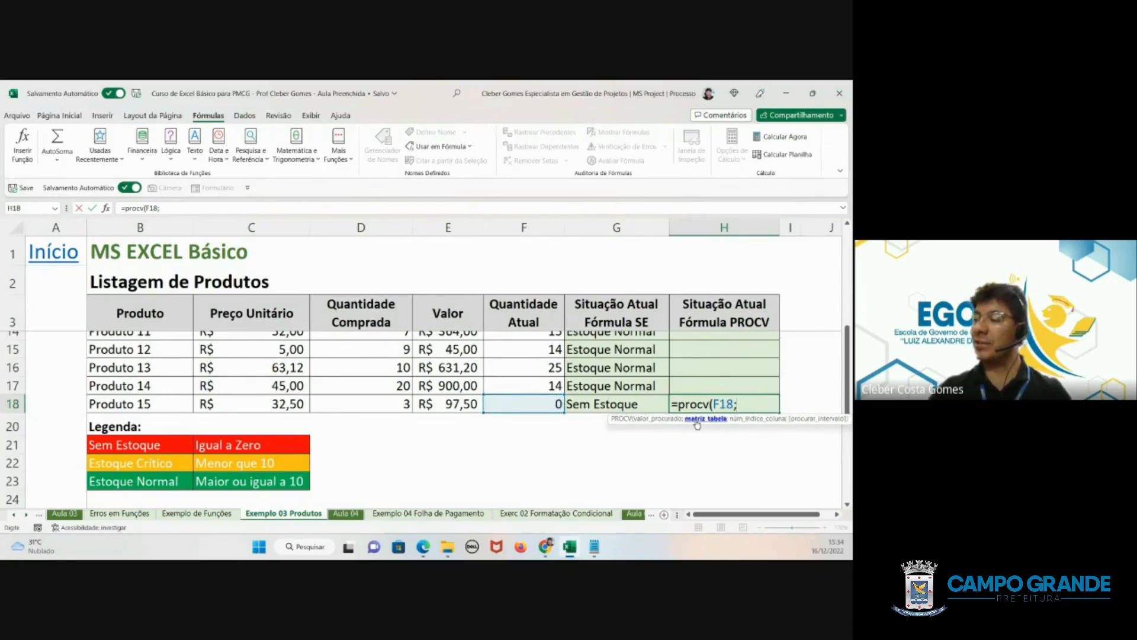
# - Add the lookup table B31:D33 as the table array argument of the PROCV formula in H18
pyautogui.scroll(-3, 443, 454)
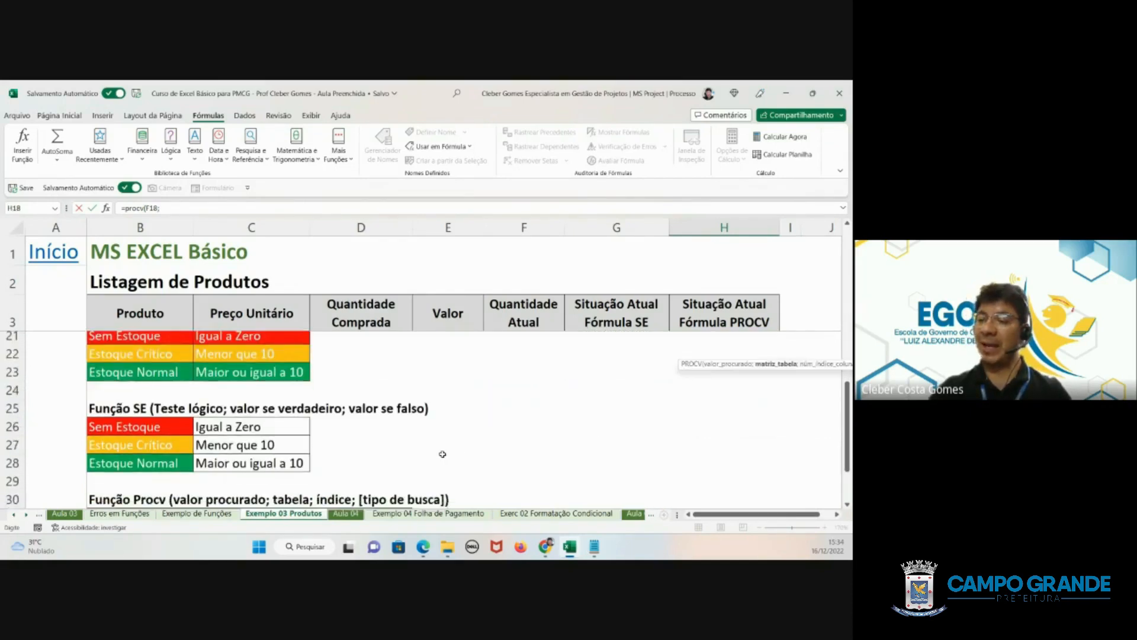
pyautogui.scroll(-1, 442, 454)
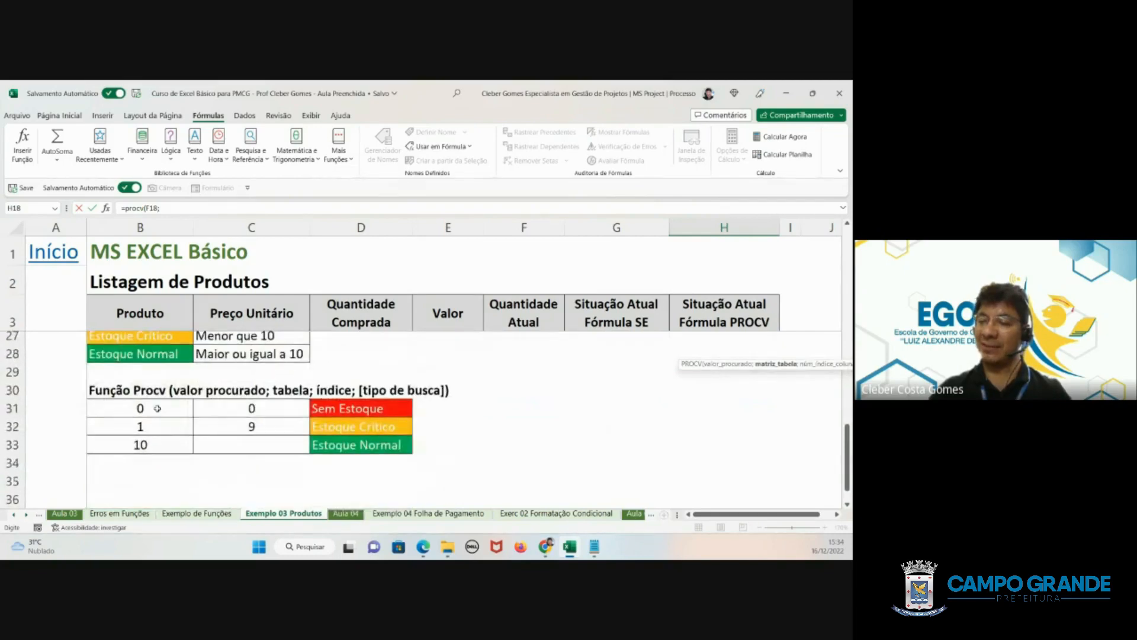
pyautogui.moveTo(155, 408); pyautogui.dragTo(414, 450)
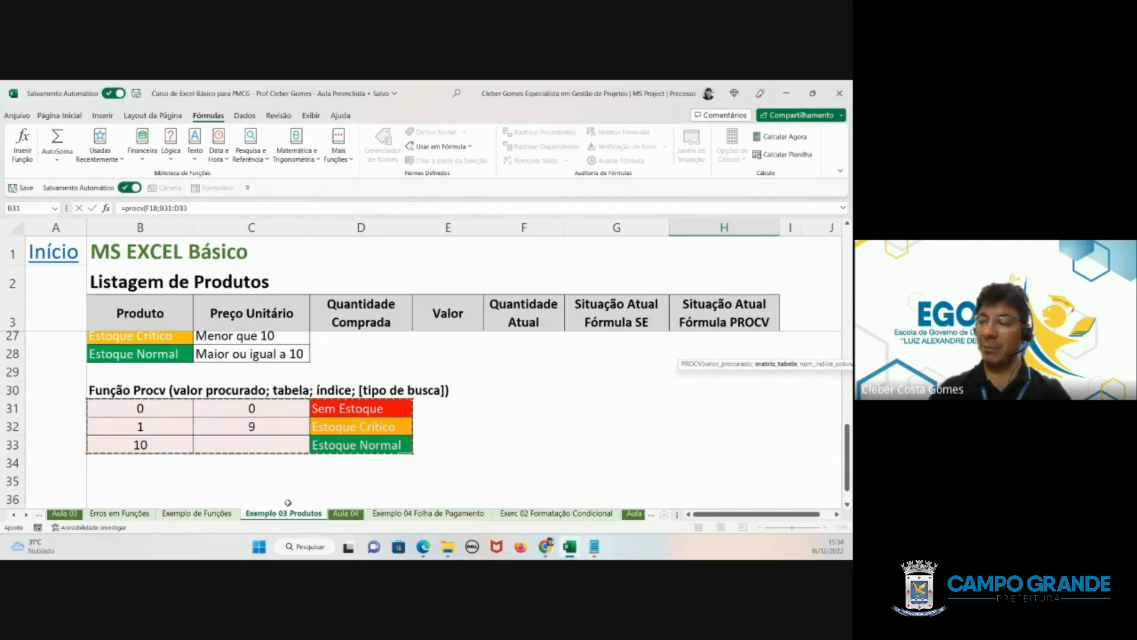
pyautogui.scroll(4, 793, 460)
pyautogui.scroll(1, 793, 460)
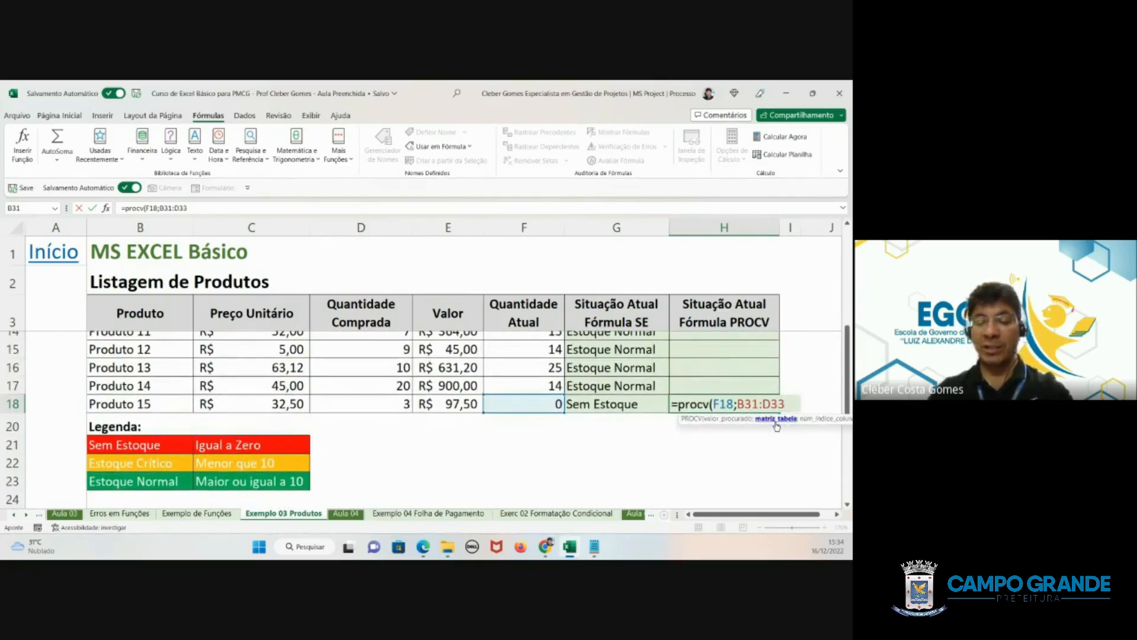
pyautogui.write(';')
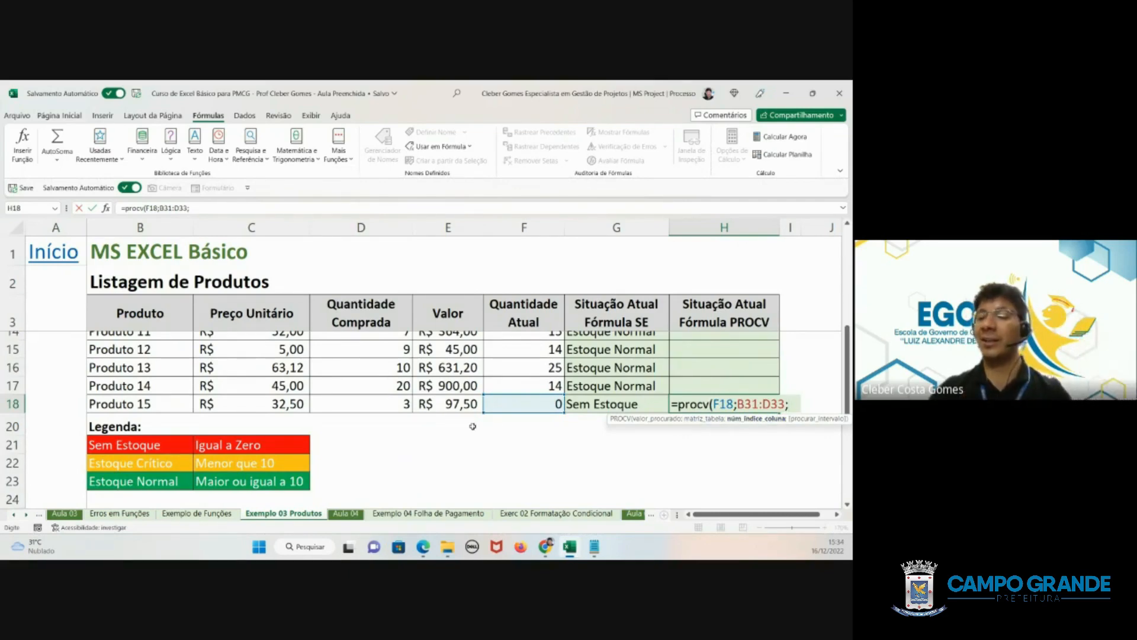
# - Complete the H18 PROCV formula with column index 3 and VERDADEIRO for approximate match
pyautogui.scroll(-5, 307, 418)
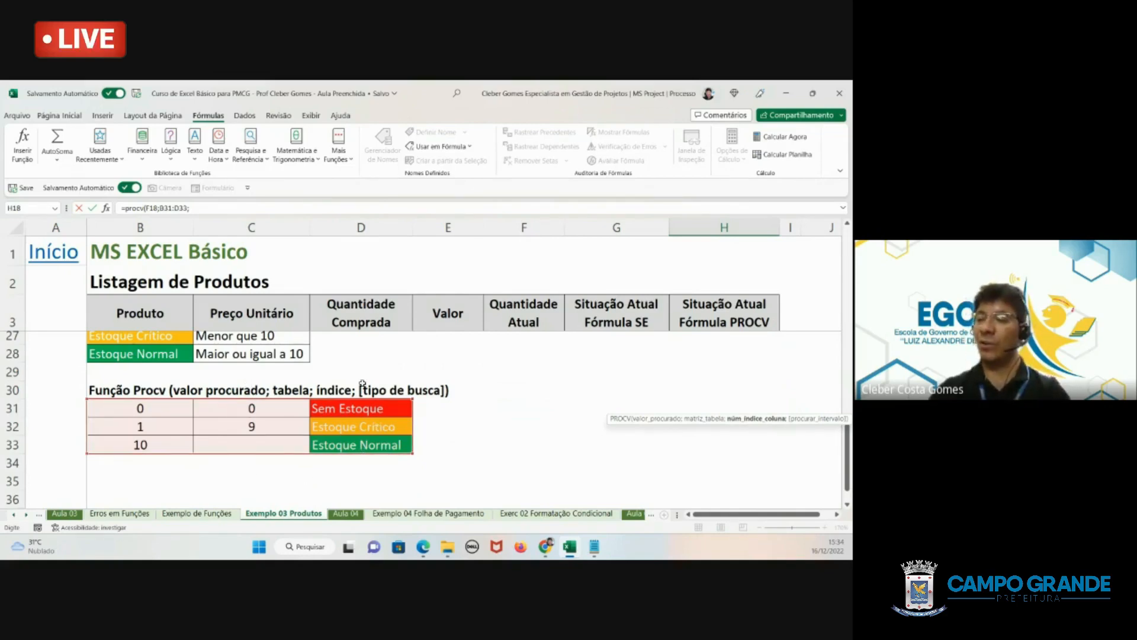
pyautogui.scroll(3, 563, 424)
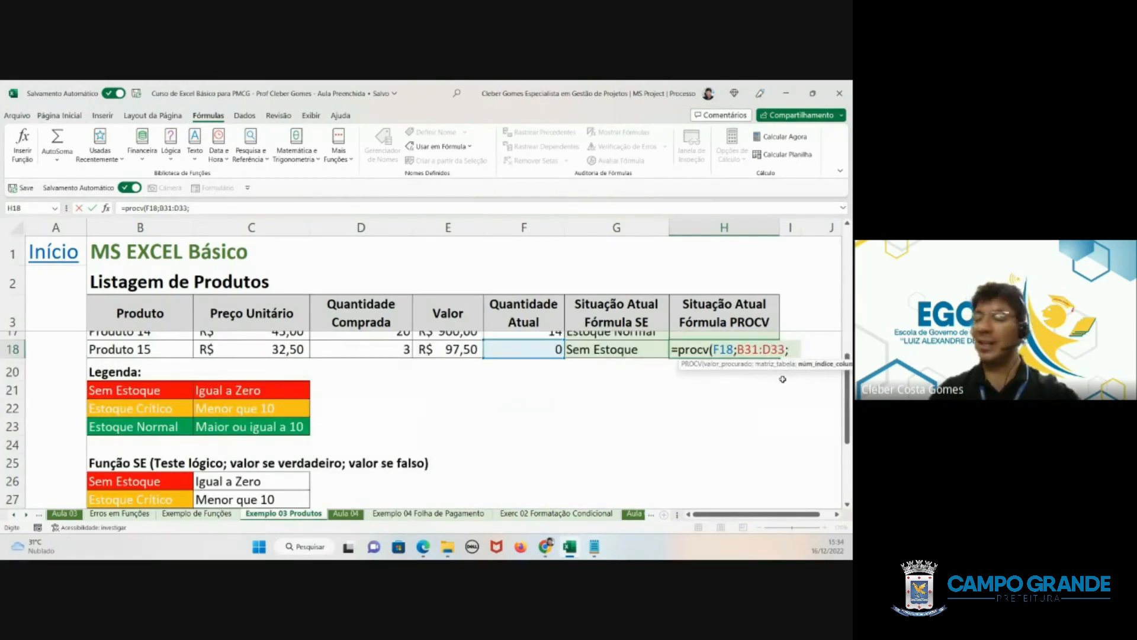
pyautogui.write('3')
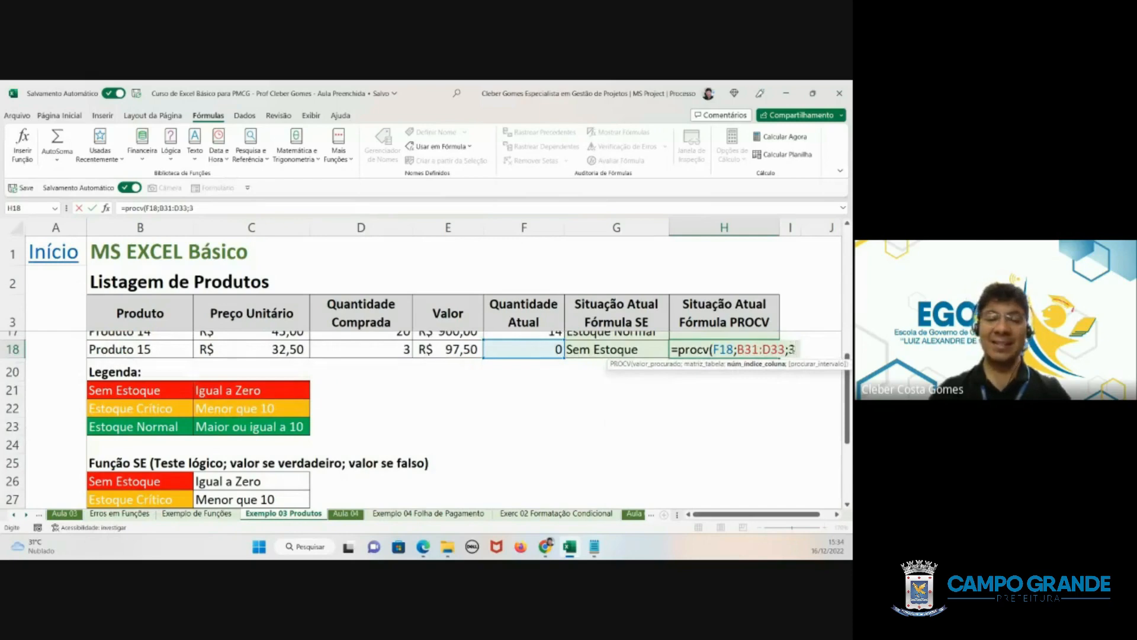
pyautogui.write(';')
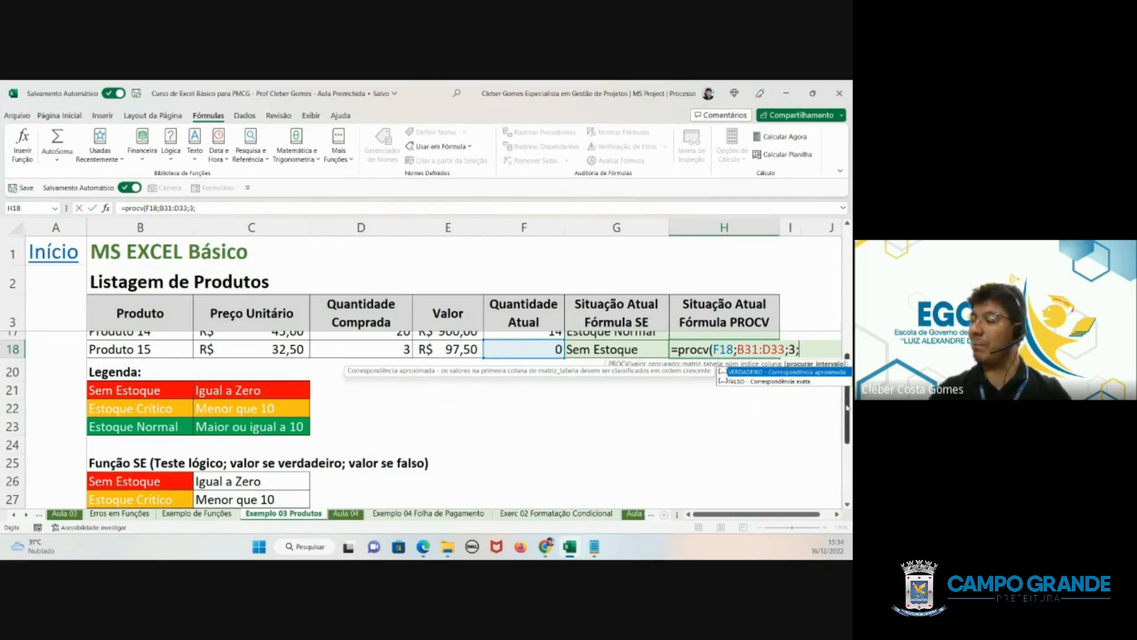
pyautogui.scroll(-3, 843, 405)
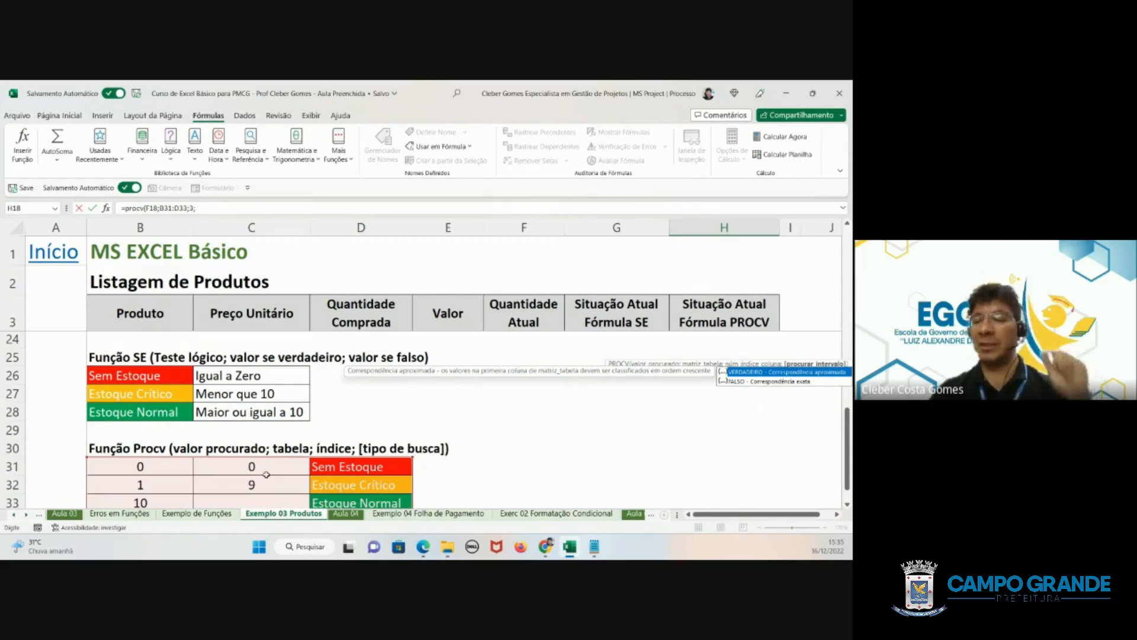
pyautogui.doubleClick(773, 373)
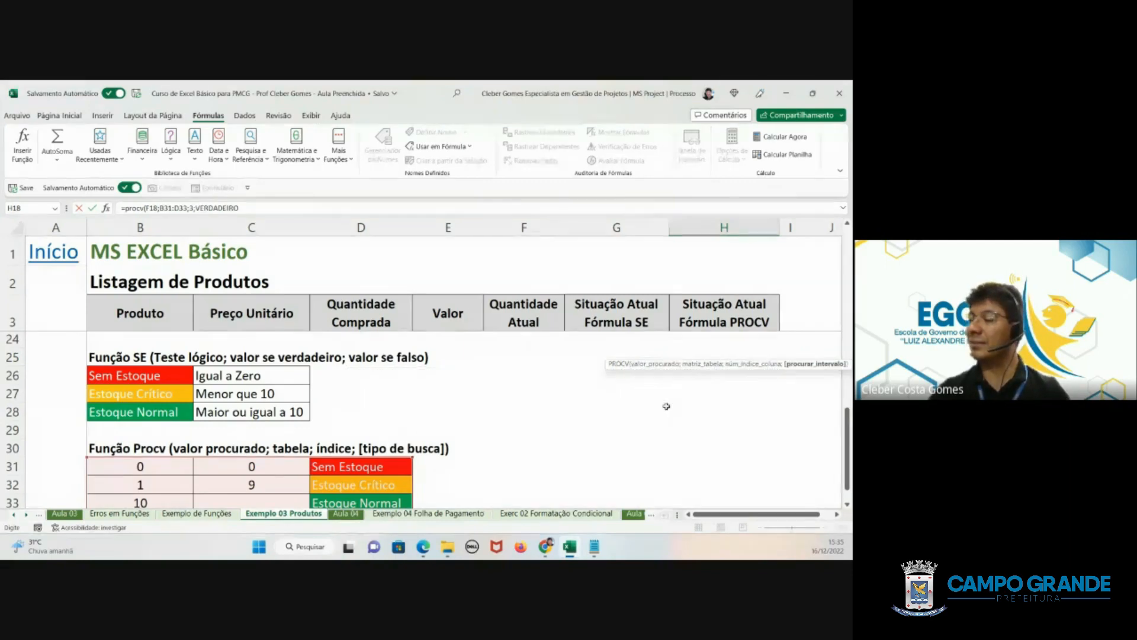
pyautogui.scroll(5, 724, 471)
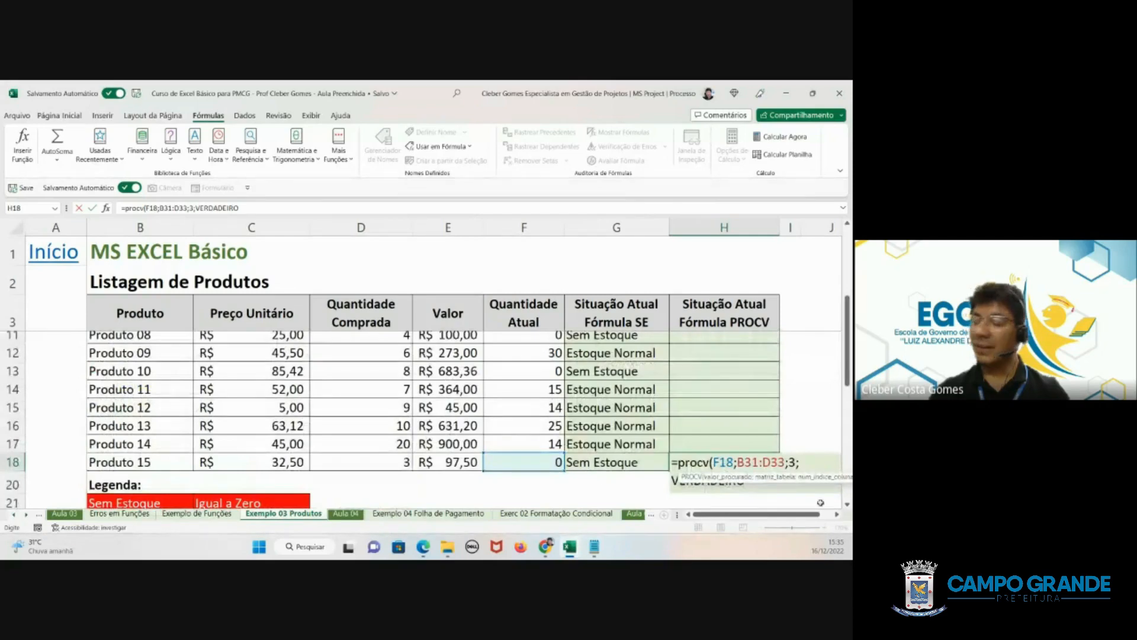
pyautogui.write(')')
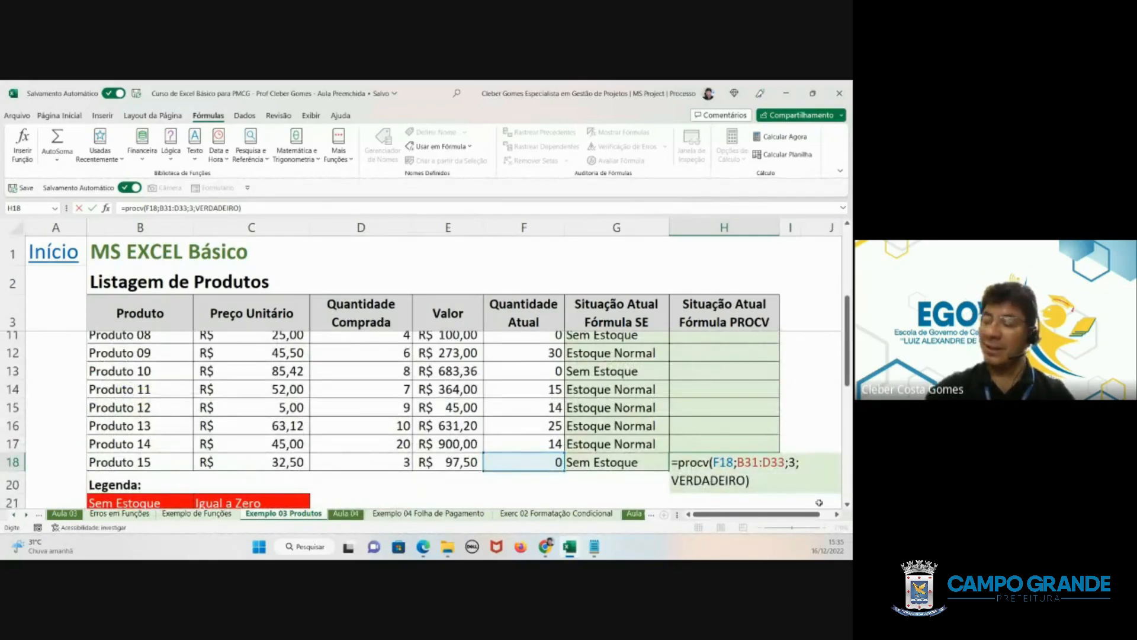
pyautogui.press('Return')
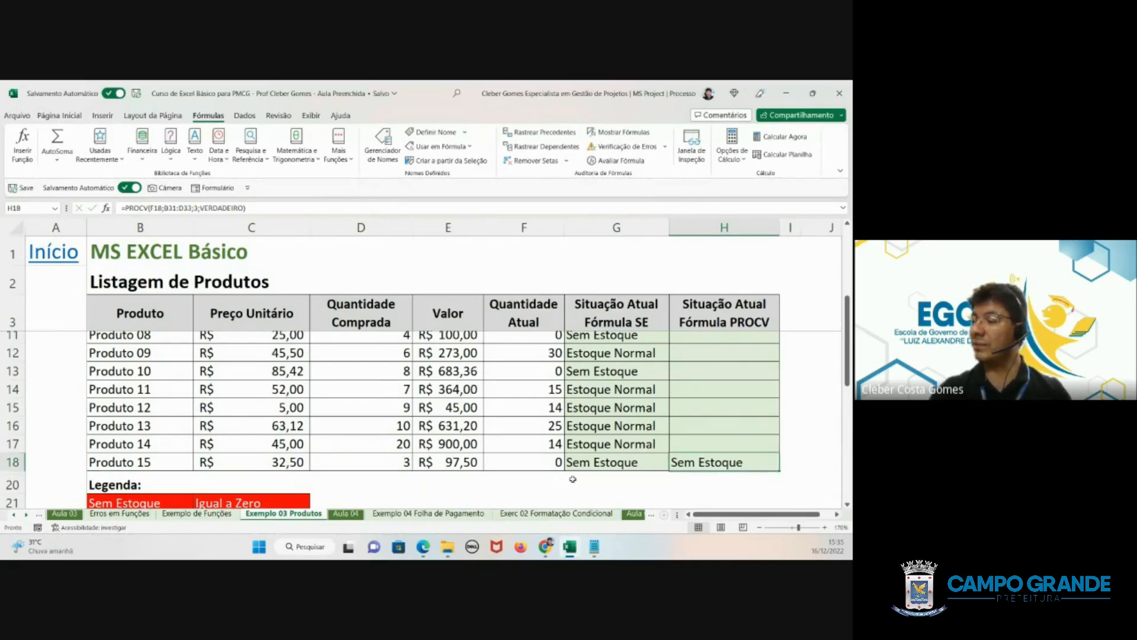
# - Test the Produto 15 status formulas by setting its current quantity in F18 to 1
pyautogui.click(530, 462)
pyautogui.write('1')
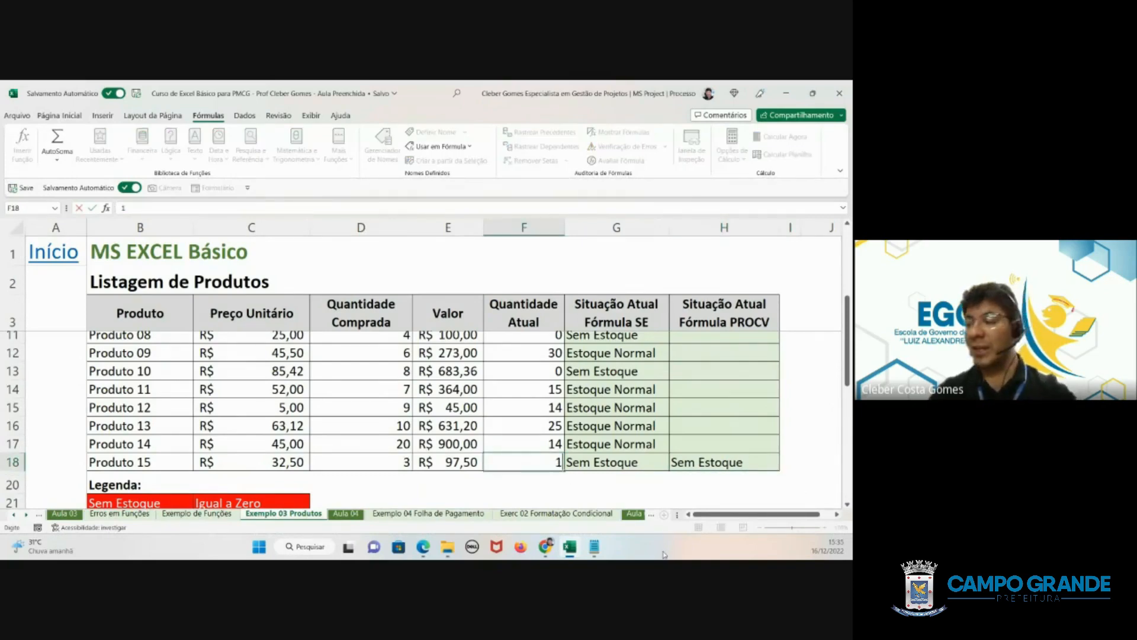
pyautogui.press('Return')
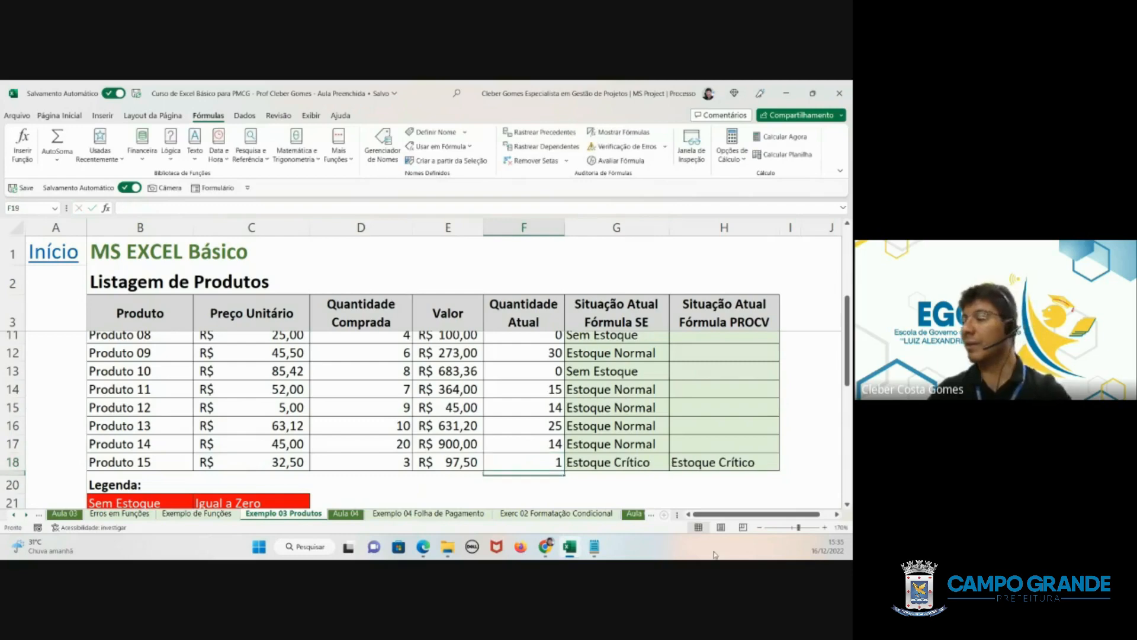
pyautogui.click(735, 461)
# - Set the Produto 15 current quantity in F18 to 10 and check the status formulas in H18 and G18
pyautogui.click(543, 462)
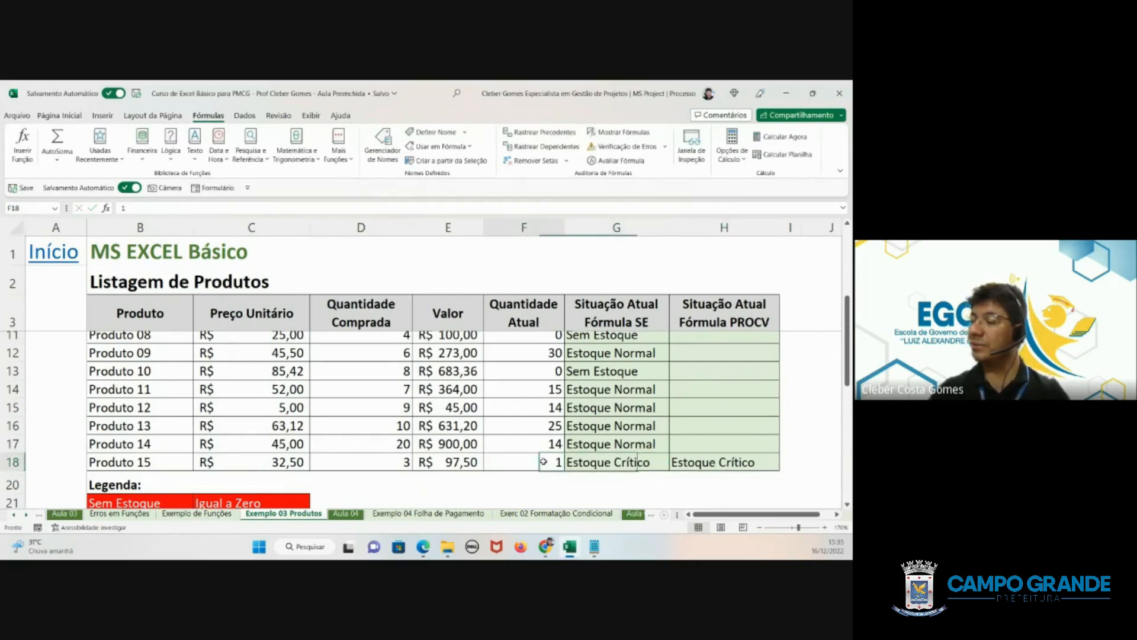
pyautogui.write('1')
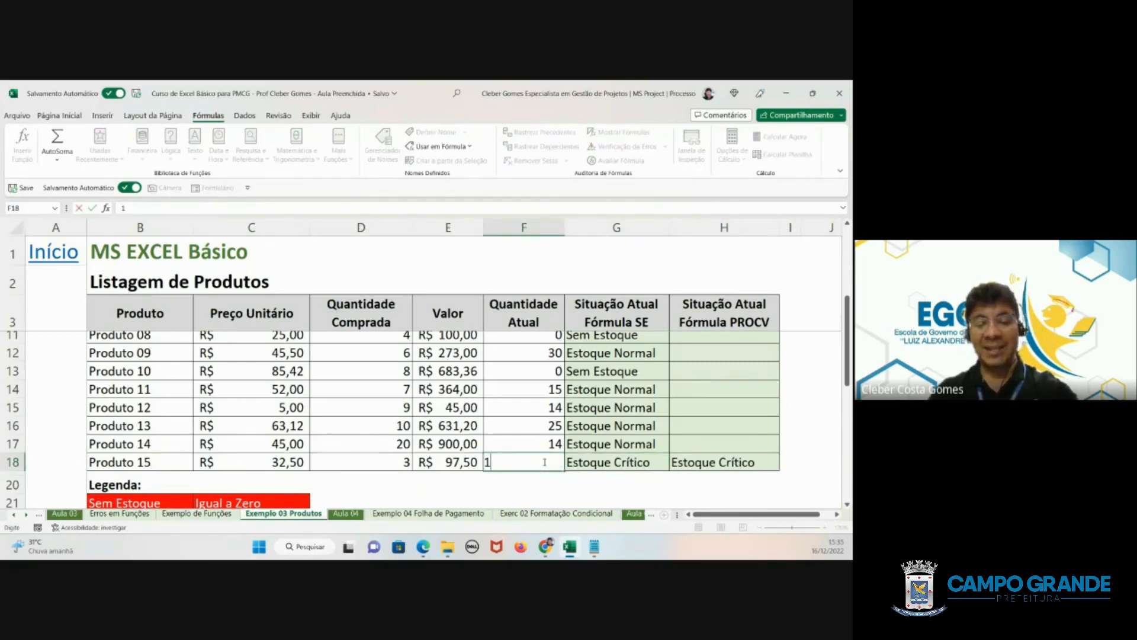
pyautogui.write('0')
pyautogui.press('Return')
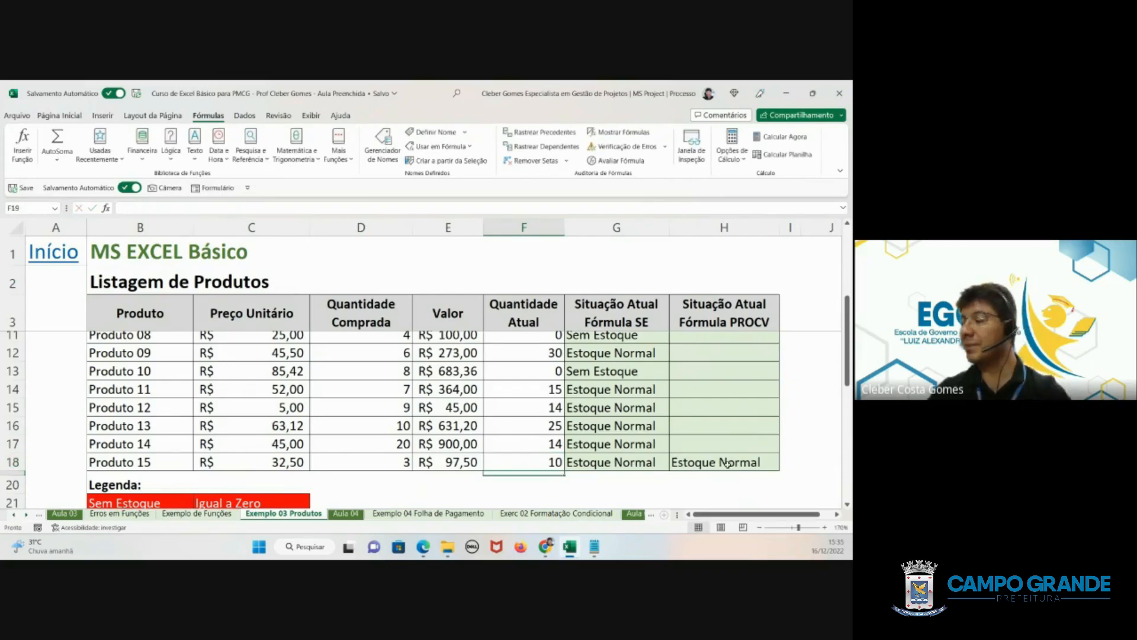
pyautogui.click(758, 461)
pyautogui.click(619, 463)
# - Compare the SE function reference table with the PROCV lookup table B31:D33 below the product list
pyautogui.scroll(-2, 539, 452)
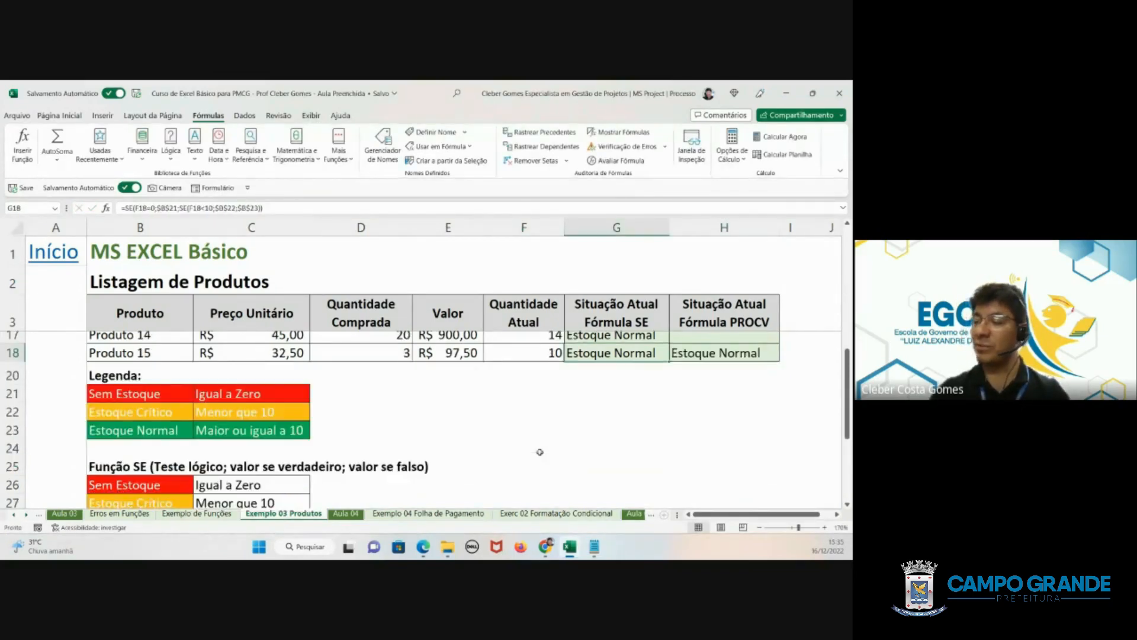
pyautogui.scroll(-1, 540, 452)
pyautogui.moveTo(142, 430); pyautogui.dragTo(239, 462)
pyautogui.scroll(-2, 239, 461)
pyautogui.moveTo(163, 413); pyautogui.dragTo(373, 456)
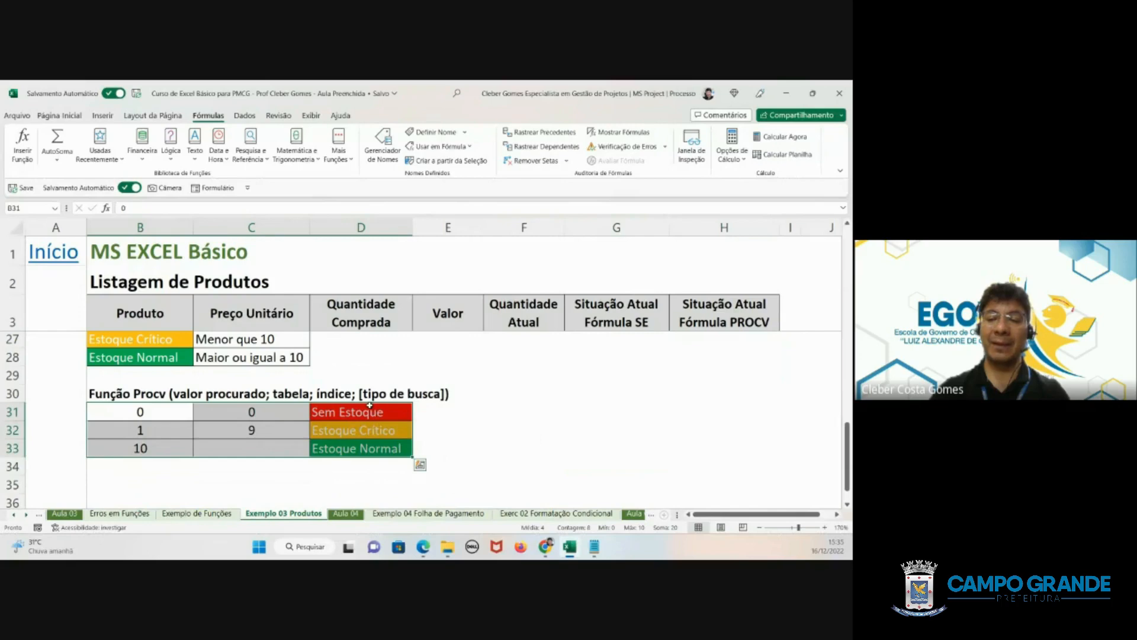
pyautogui.scroll(3, 461, 398)
pyautogui.click(462, 391)
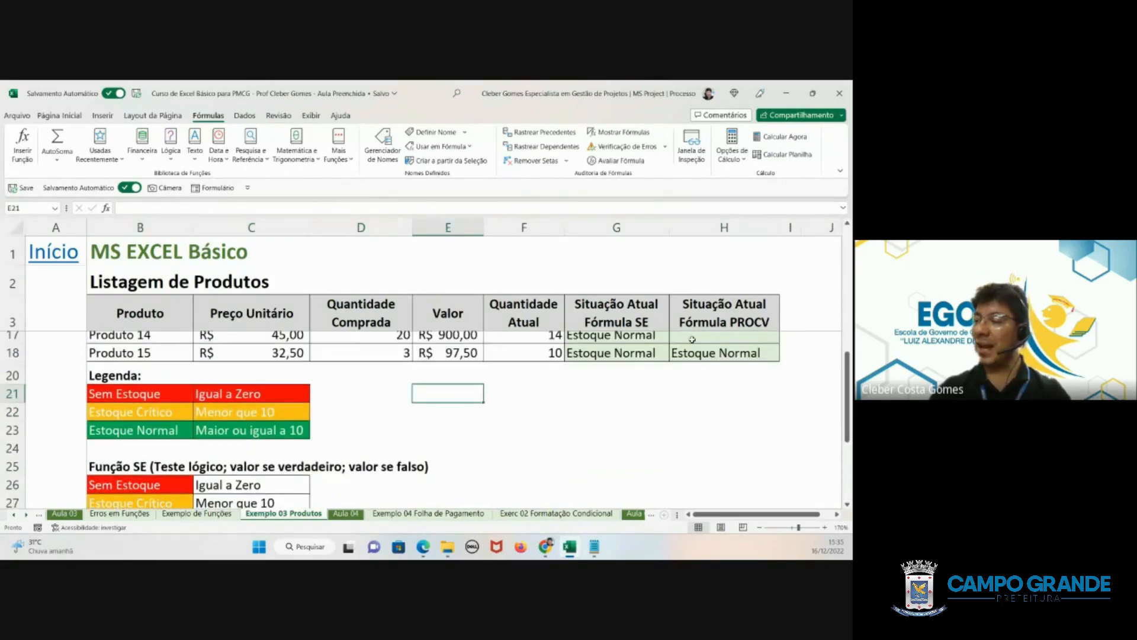
# - Make the lookup range in the H18 PROCV formula absolute as $B$31:$D$33 and fill the formula up to H4
pyautogui.click(692, 351)
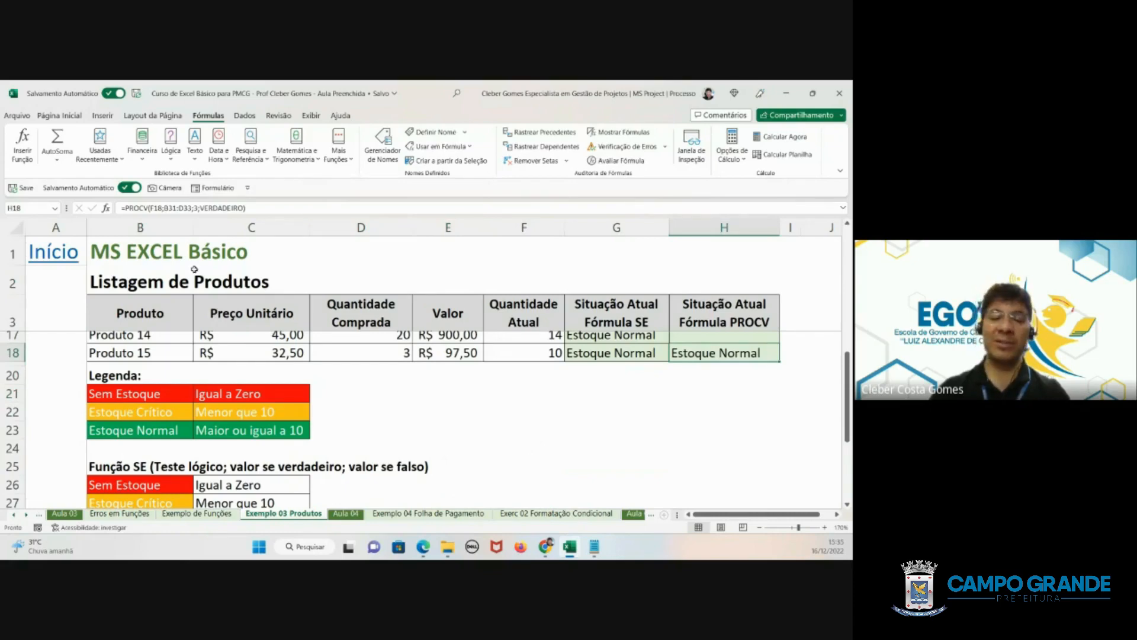
pyautogui.doubleClick(703, 354)
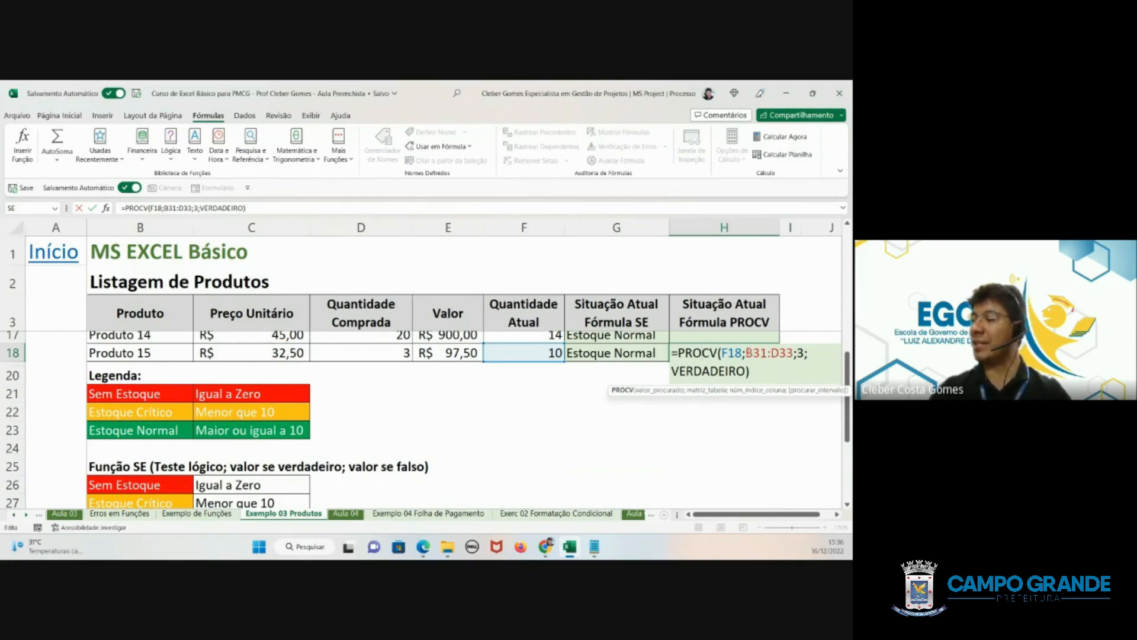
pyautogui.moveTo(746, 352); pyautogui.dragTo(793, 352)
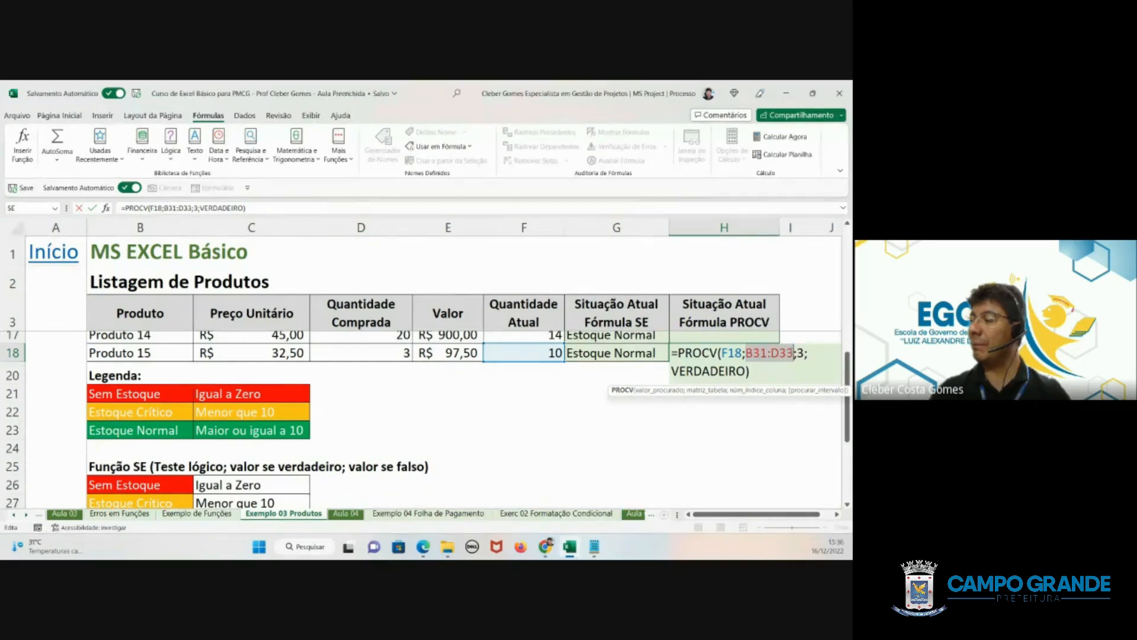
pyautogui.scroll(-3, 355, 435)
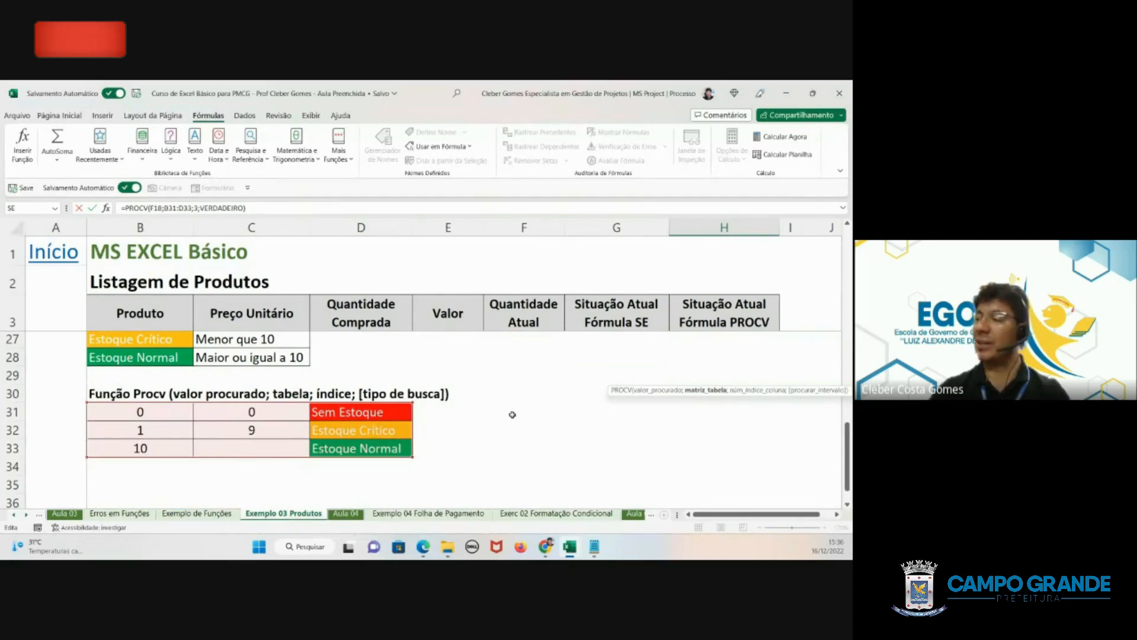
pyautogui.scroll(4, 533, 405)
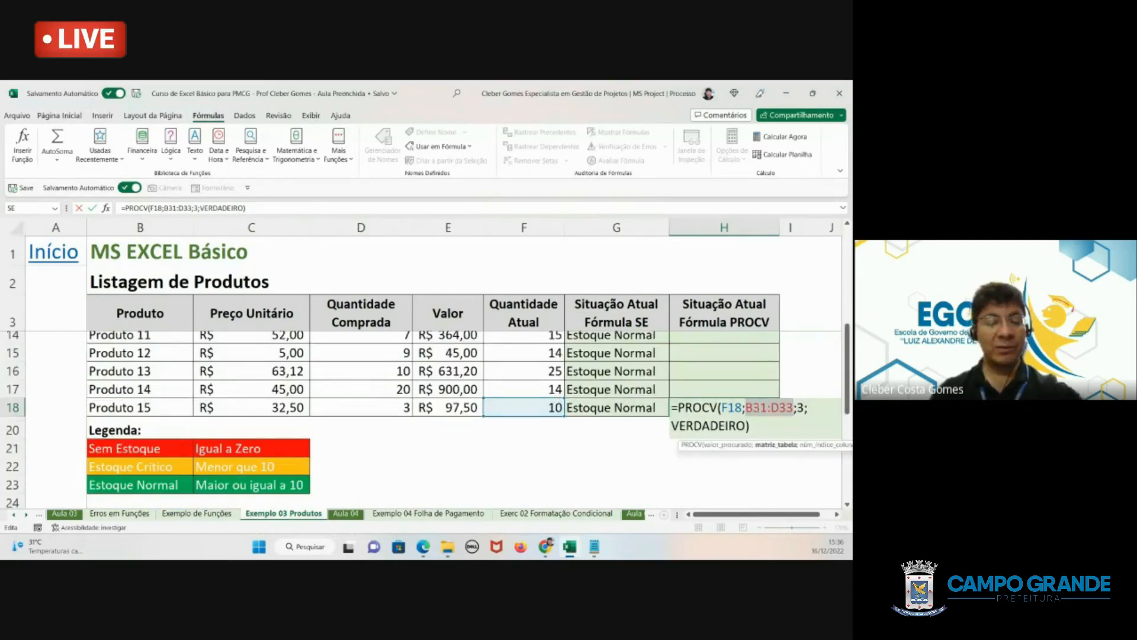
pyautogui.press('F4')
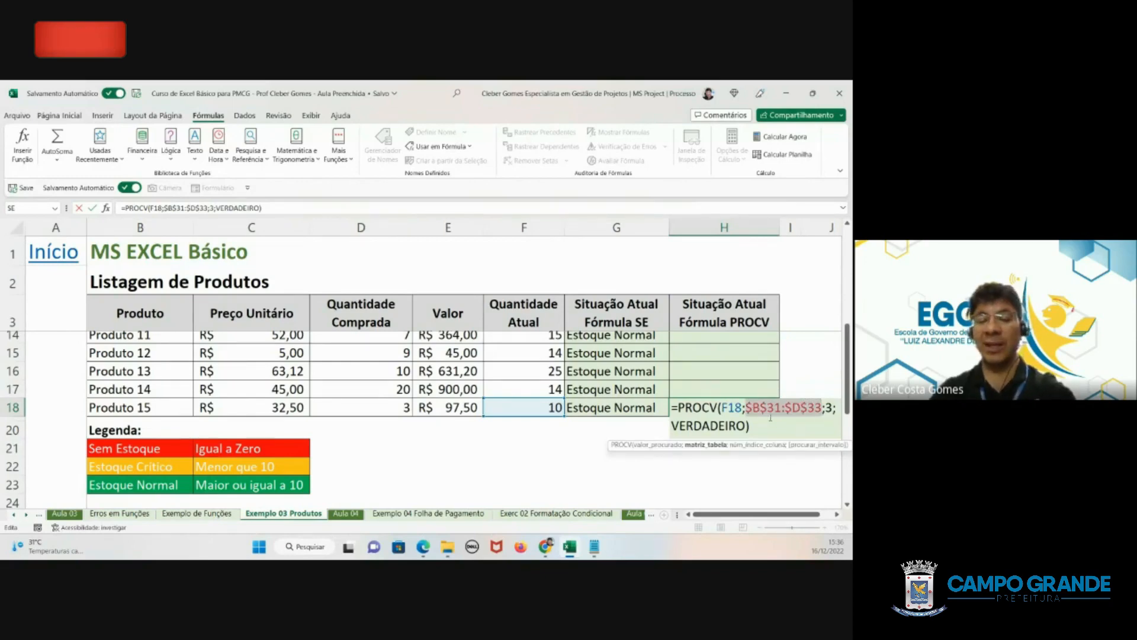
pyautogui.hotkey('ctrl', 'Return')
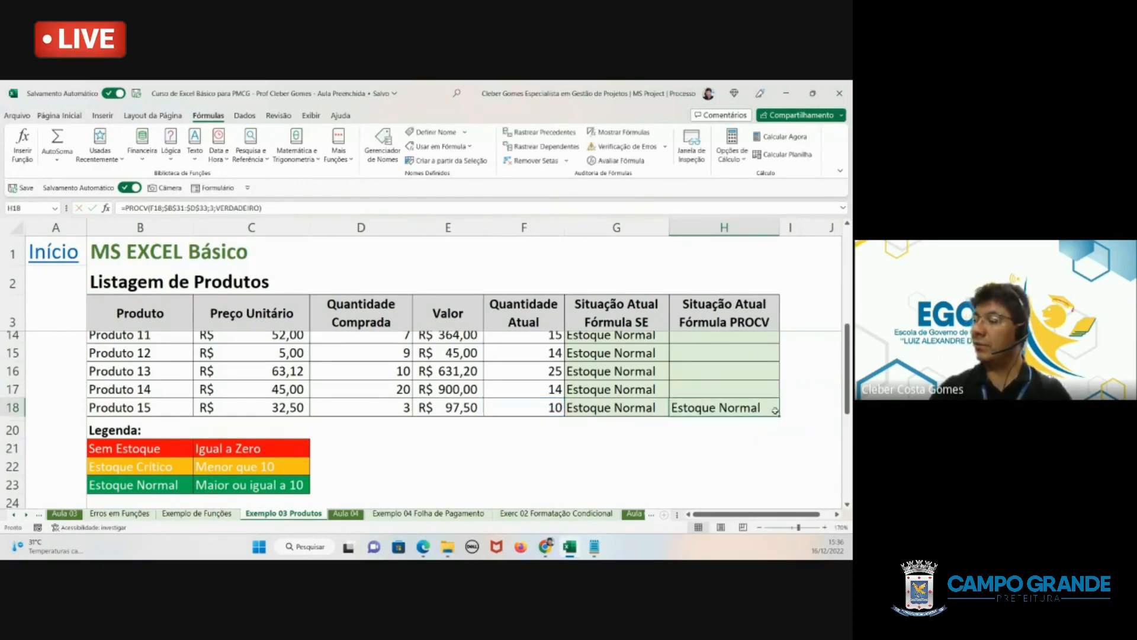
pyautogui.moveTo(775, 410); pyautogui.dragTo(760, 342)
pyautogui.click(734, 372)
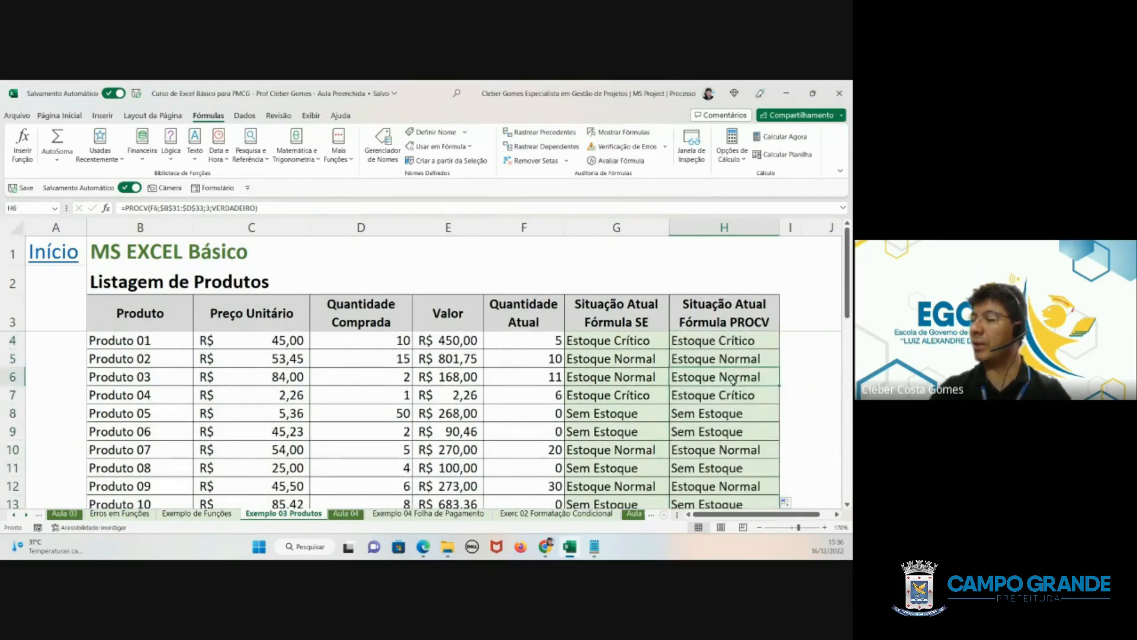
# - Compare the SE and PROCV status formulas for Produto 10 to Produto 14 and review the reference tables below the list
pyautogui.scroll(-3, 734, 380)
pyautogui.click(637, 415)
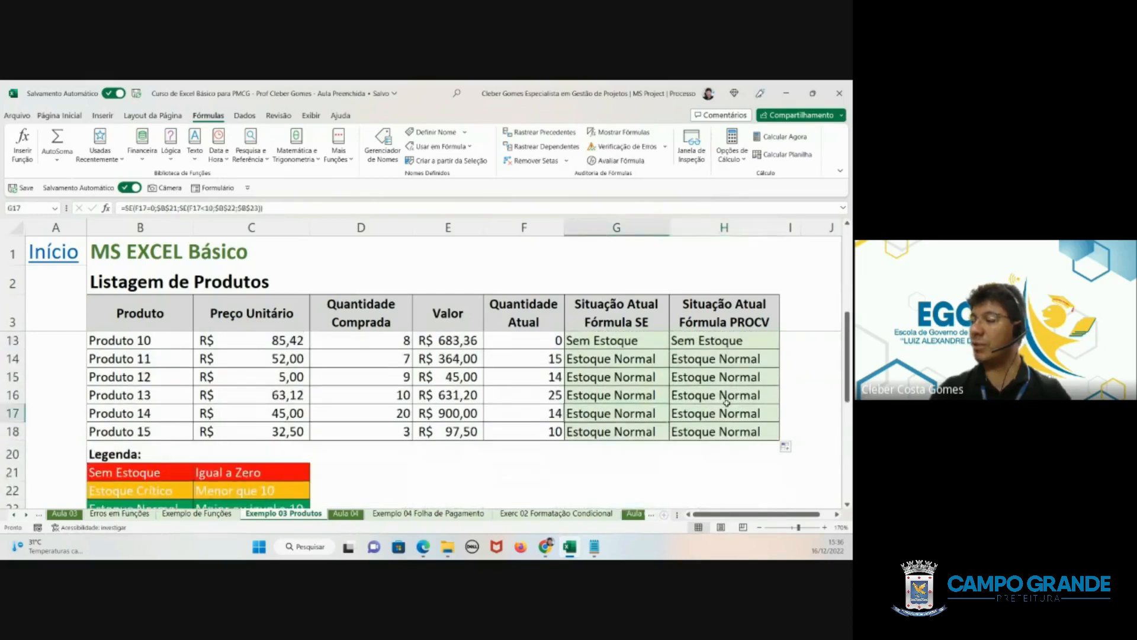
pyautogui.click(720, 400)
pyautogui.click(623, 391)
pyautogui.click(710, 378)
pyautogui.click(625, 337)
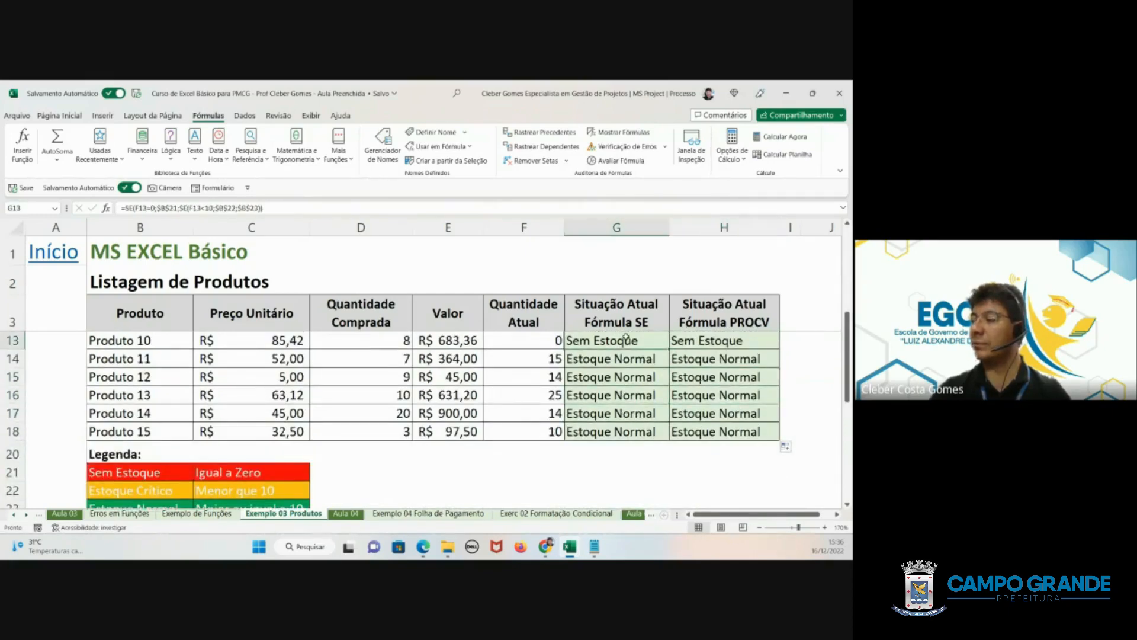
pyautogui.click(681, 340)
pyautogui.scroll(-4, 719, 392)
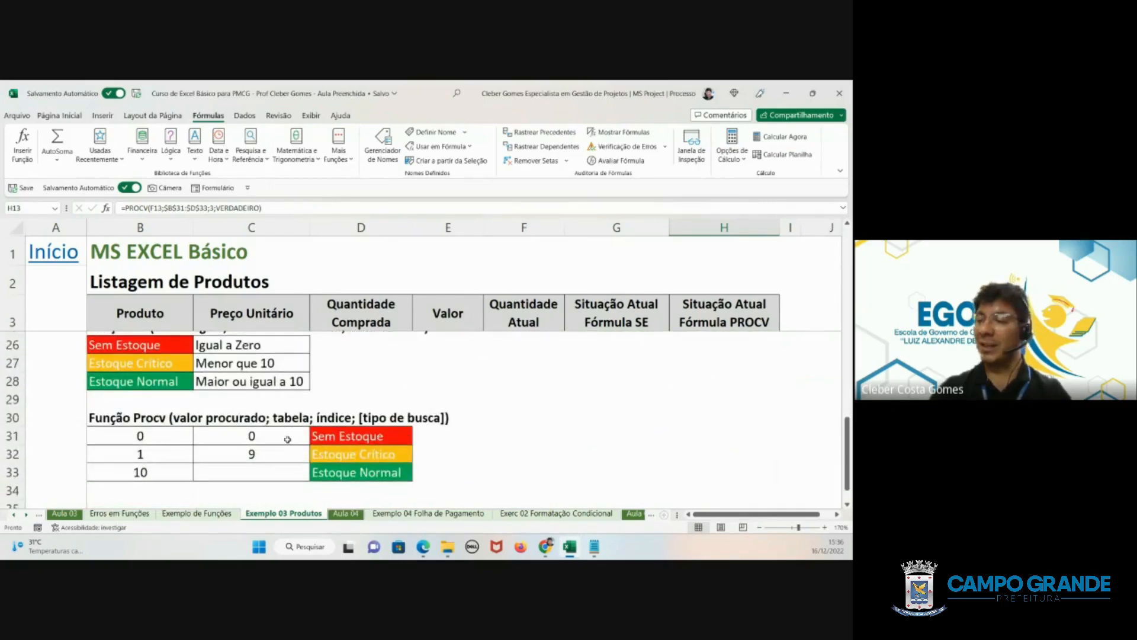
pyautogui.scroll(1, 451, 427)
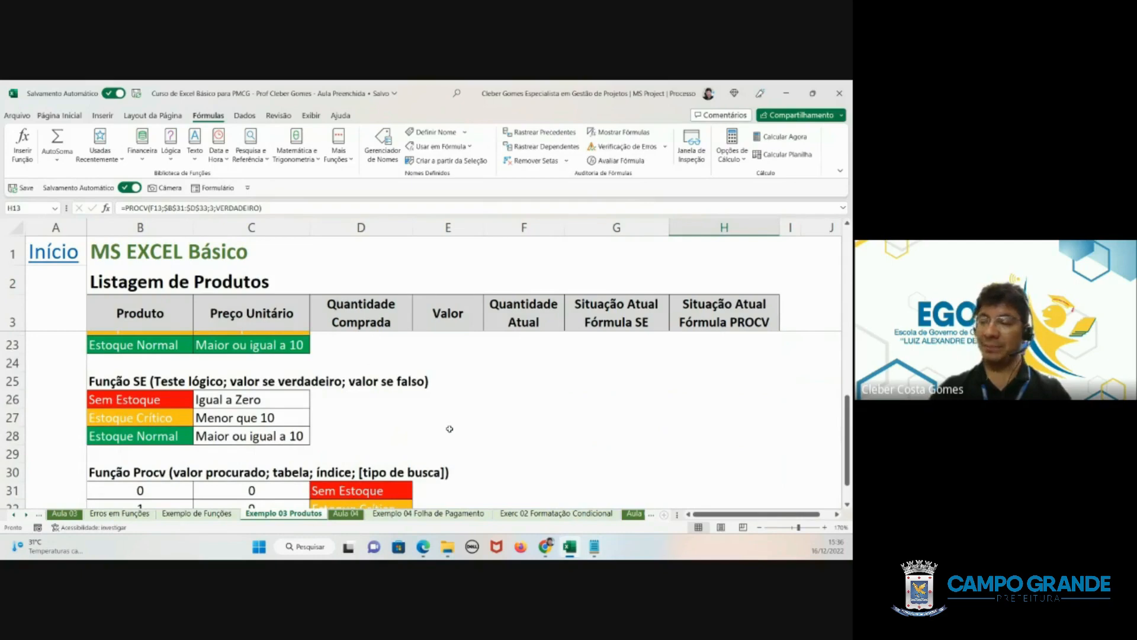
pyautogui.scroll(-1, 450, 428)
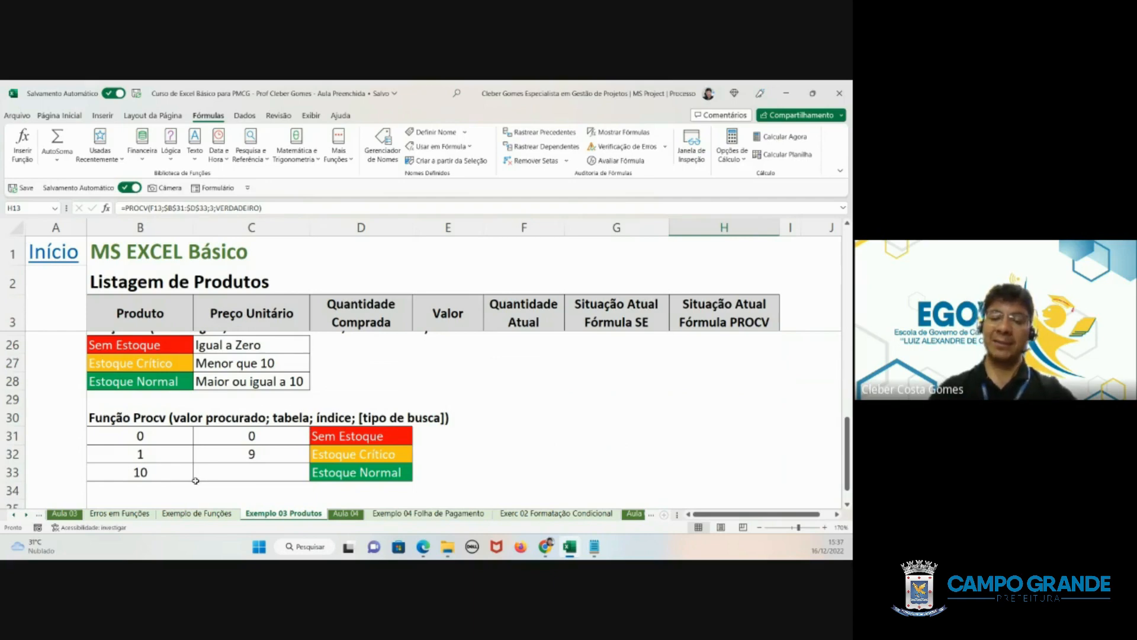
pyautogui.moveTo(451, 552)
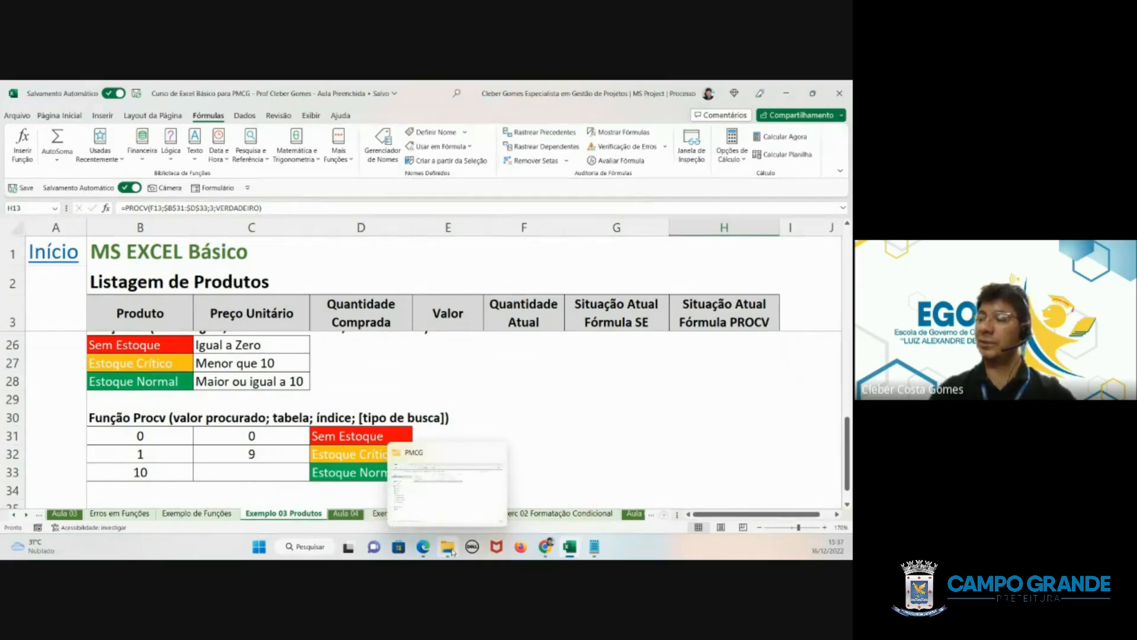
pyautogui.scroll(7, 706, 340)
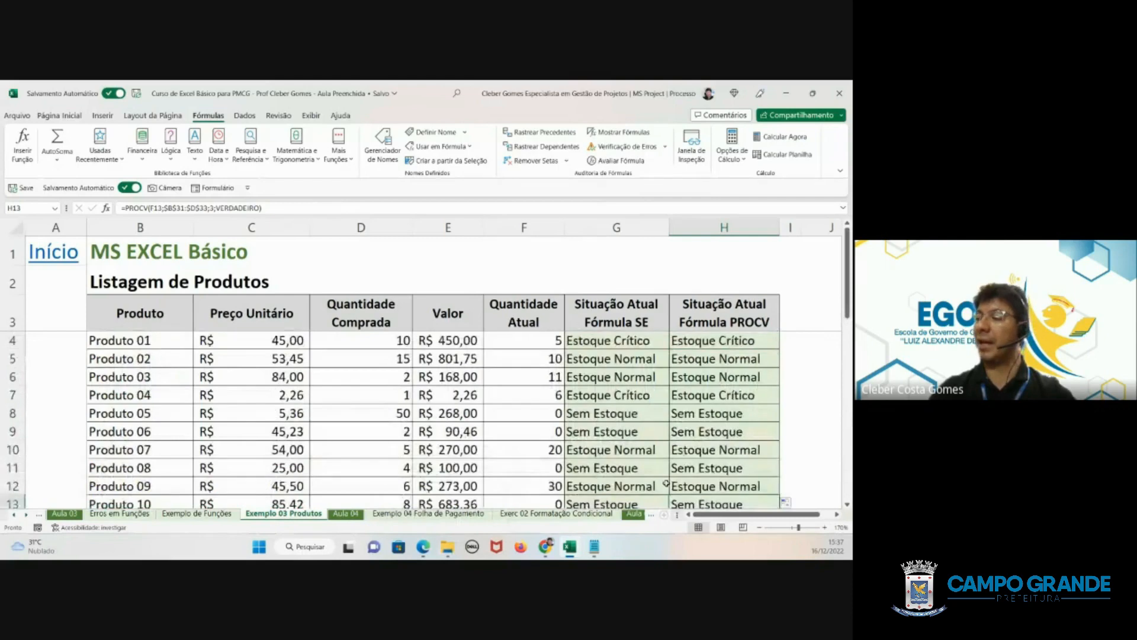
# - Clear all PROCV formulas from H4:H18 in the Situação Atual Fórmula PROCV column
pyautogui.click(710, 339)
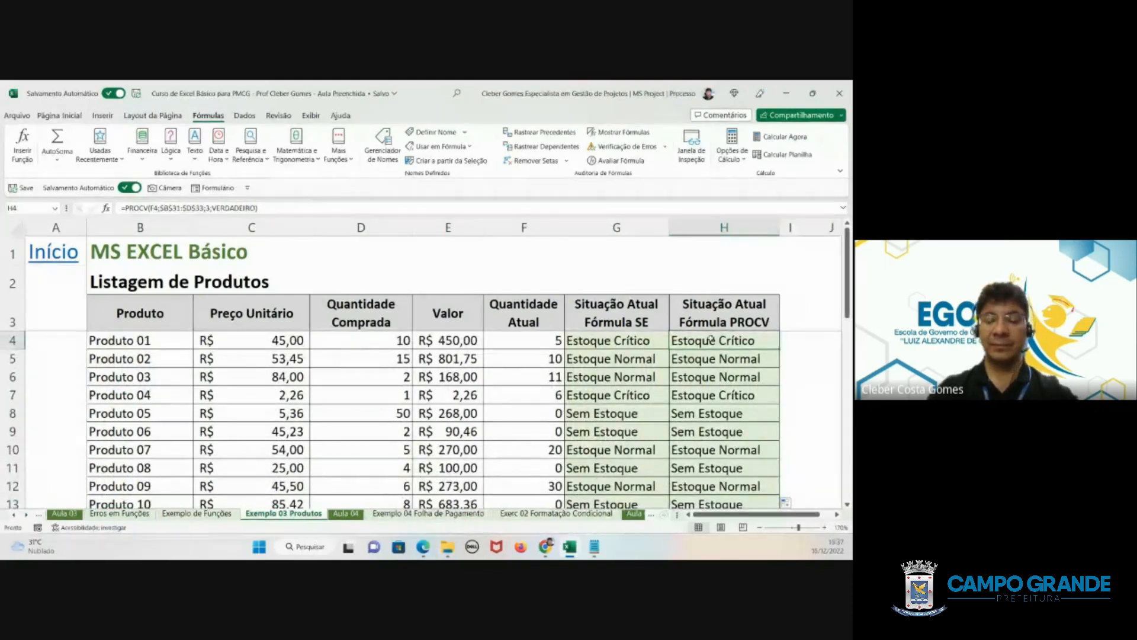
pyautogui.hotkey('ctrl', 'shift', 'Down')
pyautogui.press('Delete')
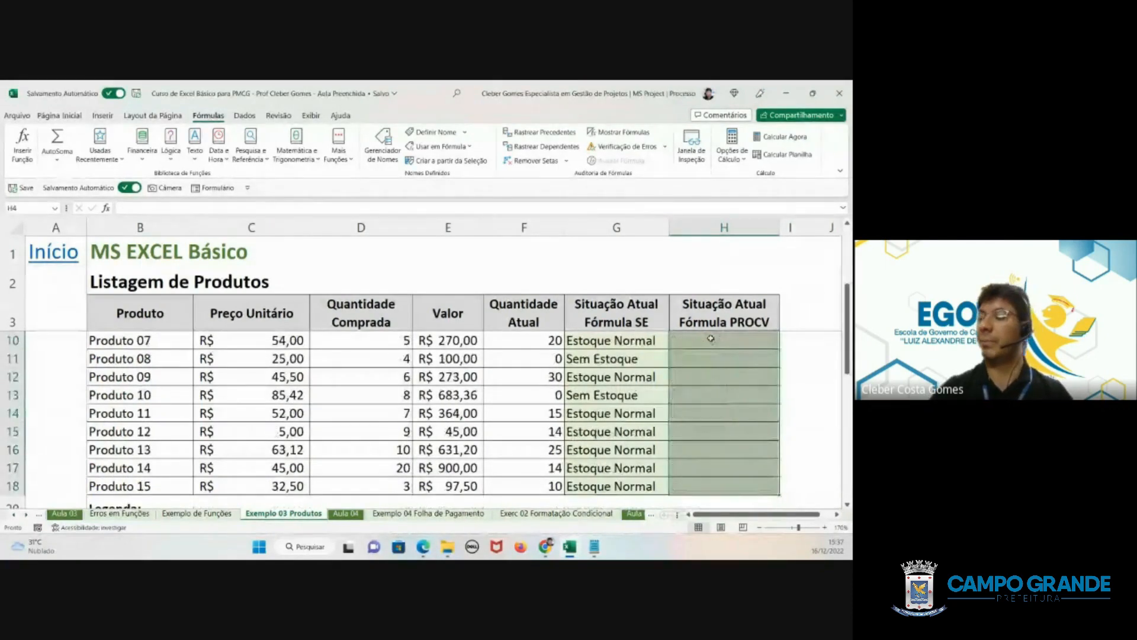
pyautogui.click(711, 338)
# - Start a PROCV formula in H4 for Produto 01 with the current quantity in F4 as the lookup value
pyautogui.scroll(2, 711, 338)
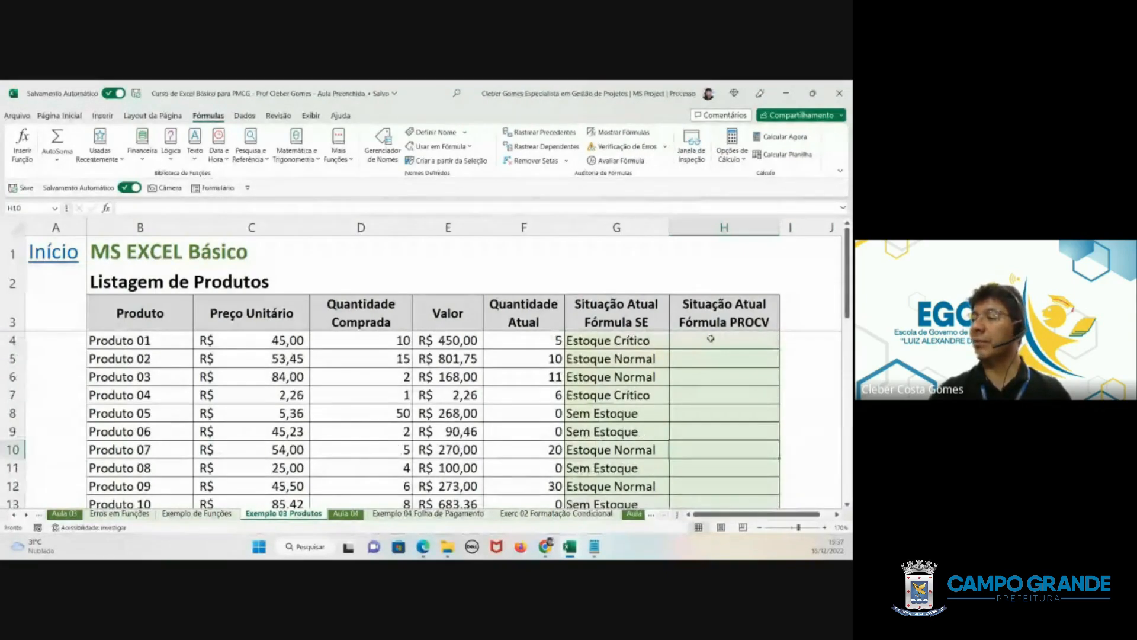
pyautogui.click(719, 351)
pyautogui.click(727, 334)
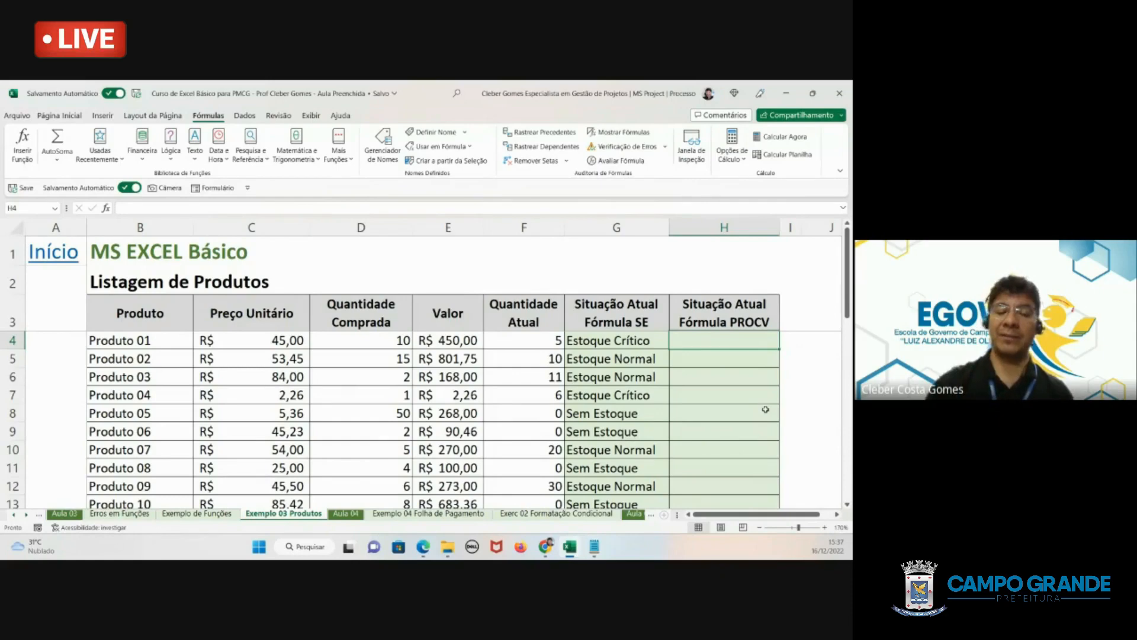
pyautogui.write('=')
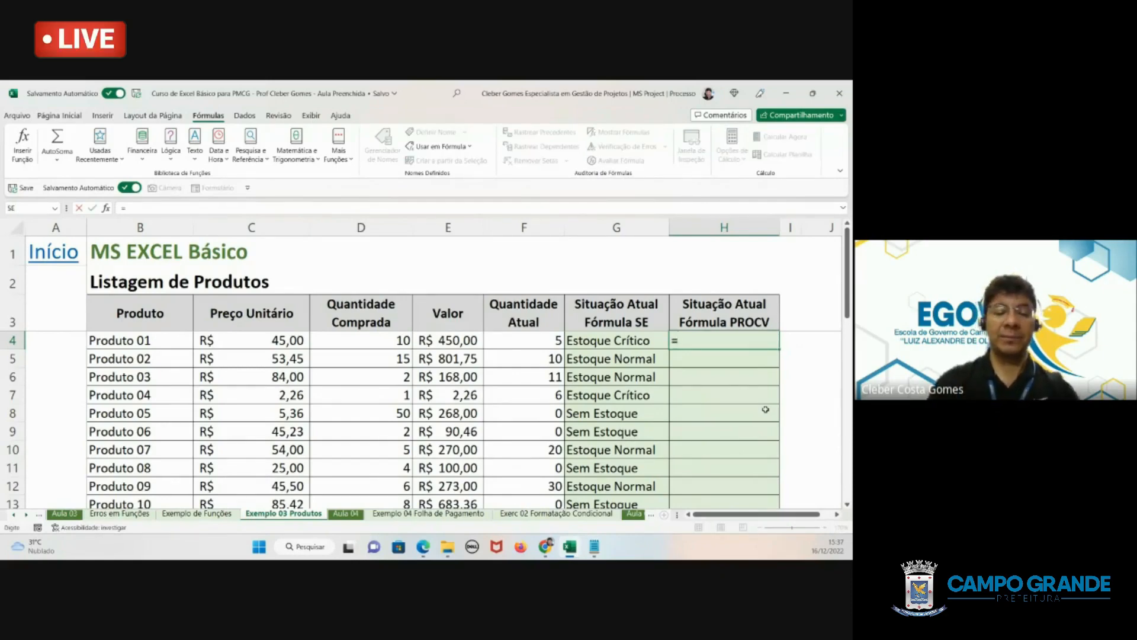
pyautogui.write('procv(')
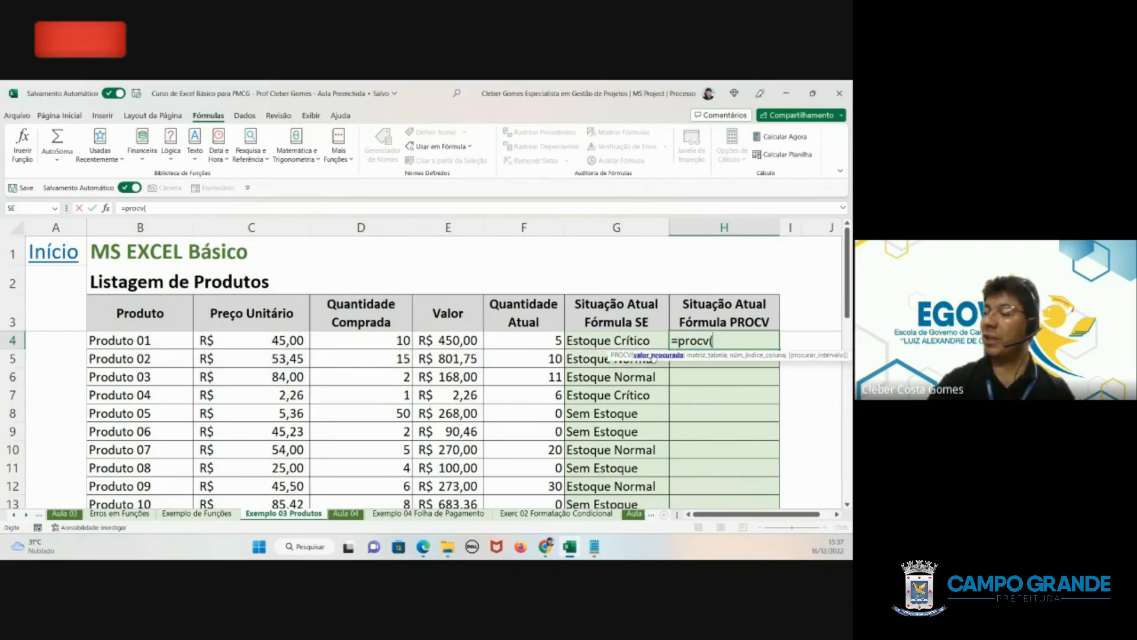
pyautogui.click(553, 342)
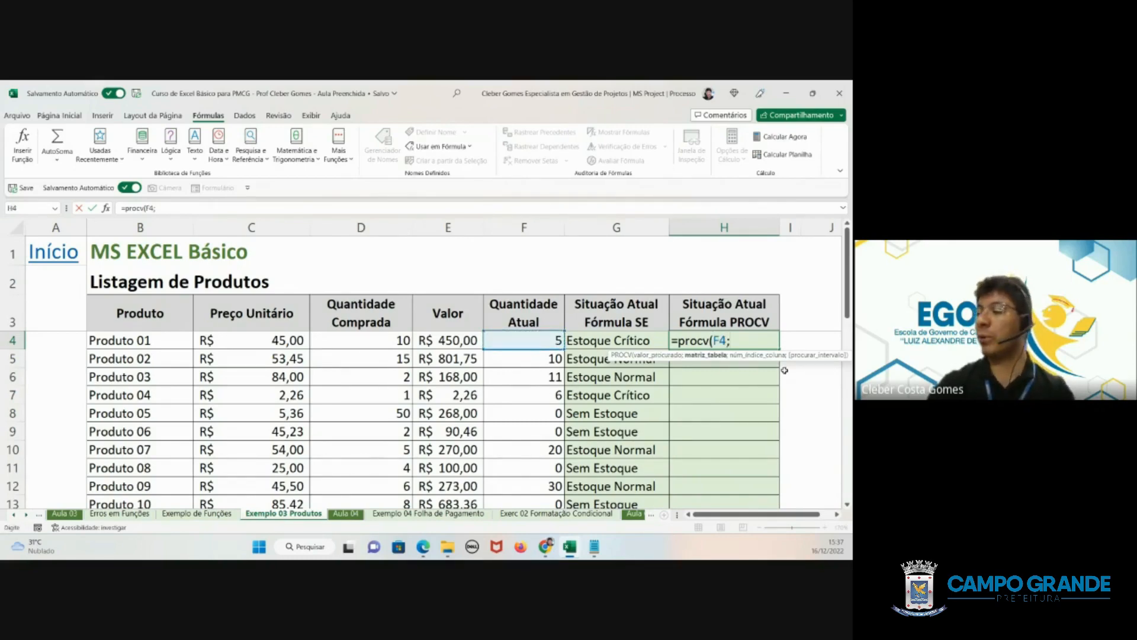
pyautogui.write(';')
# - Add the lookup table B31:D33 to the H4 PROCV formula as the absolute range $B$31:$D$33
pyautogui.scroll(-4, 419, 418)
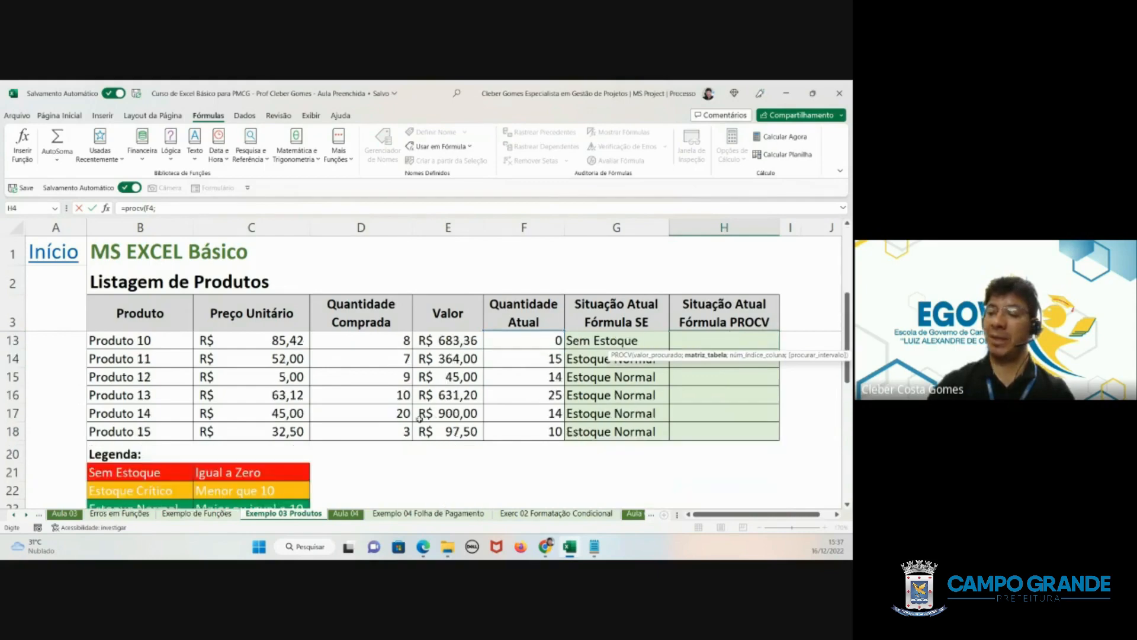
pyautogui.scroll(-5, 419, 419)
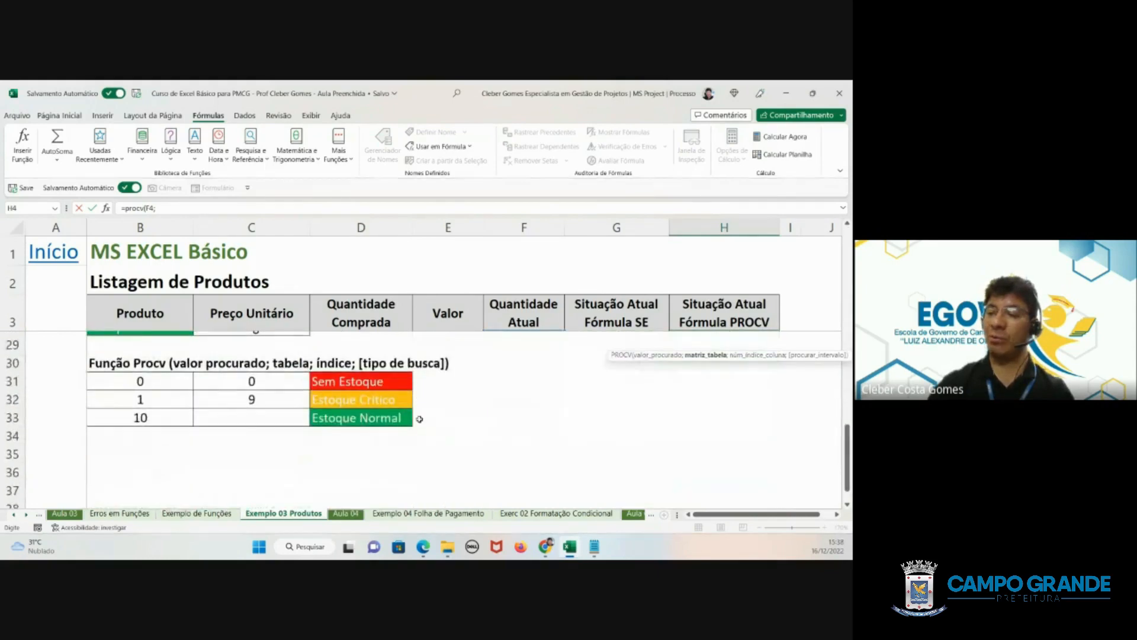
pyautogui.moveTo(129, 378); pyautogui.dragTo(358, 418)
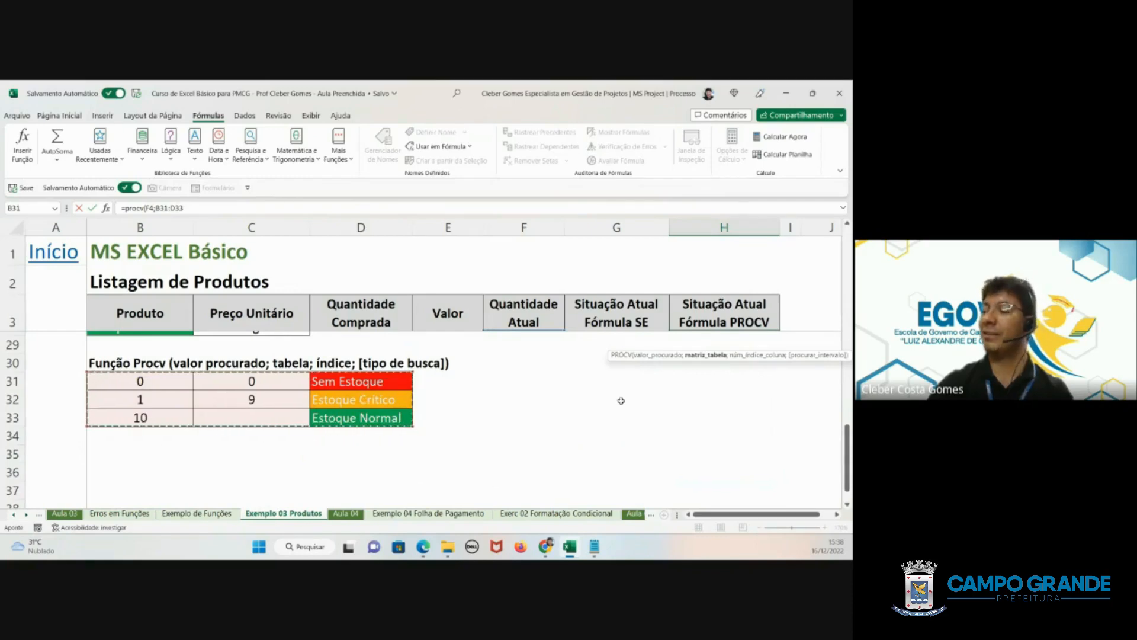
pyautogui.scroll(8, 621, 400)
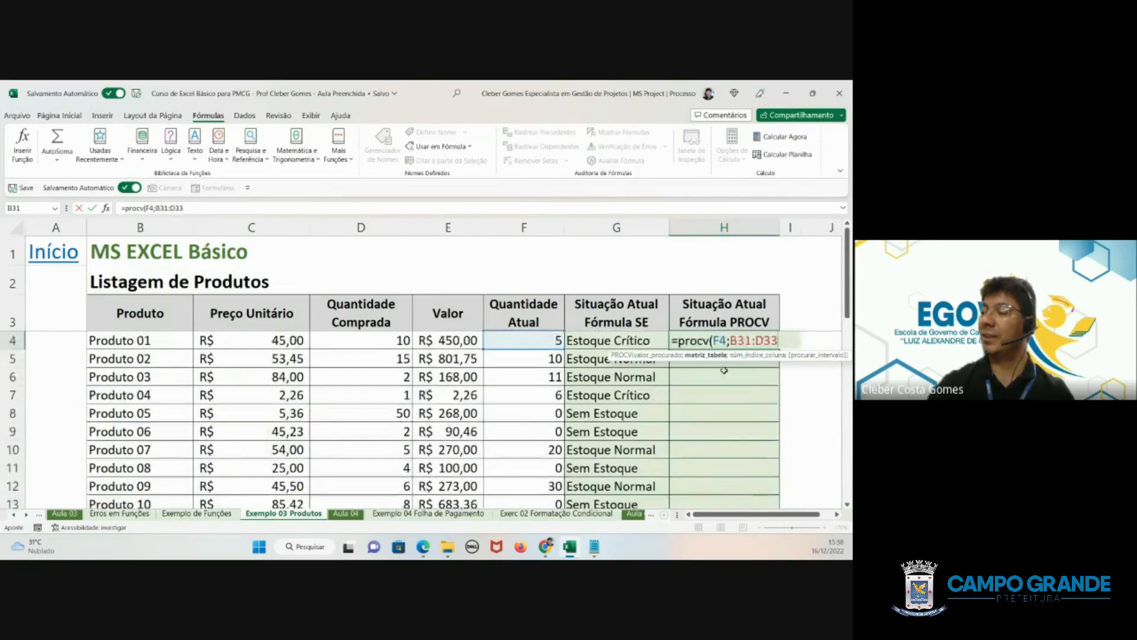
pyautogui.moveTo(780, 340); pyautogui.dragTo(730, 340)
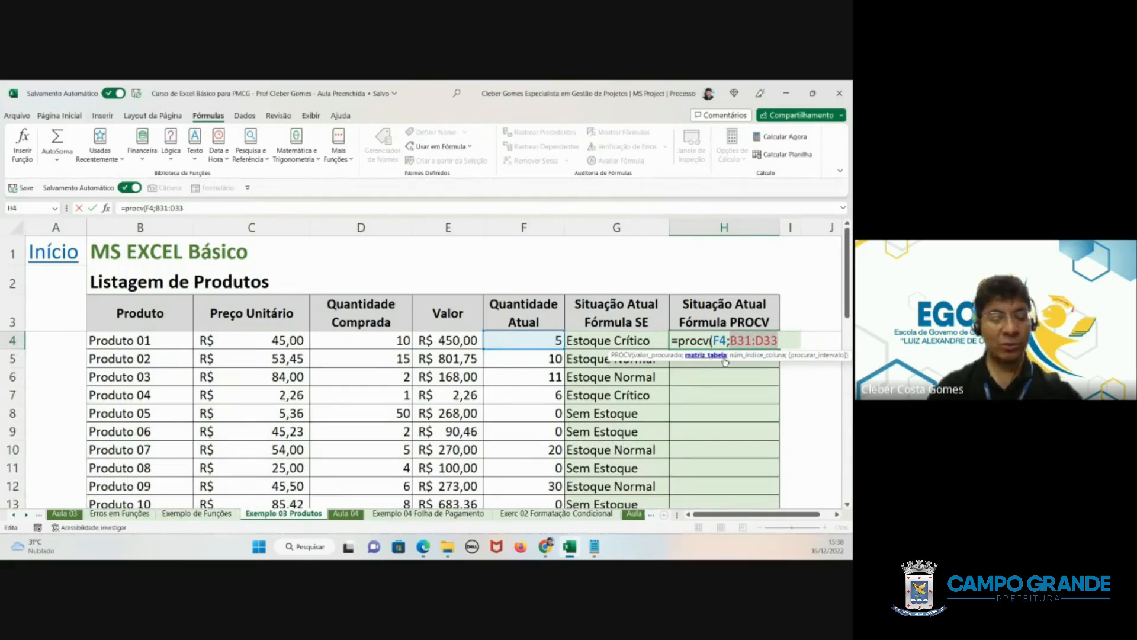
pyautogui.press('F4')
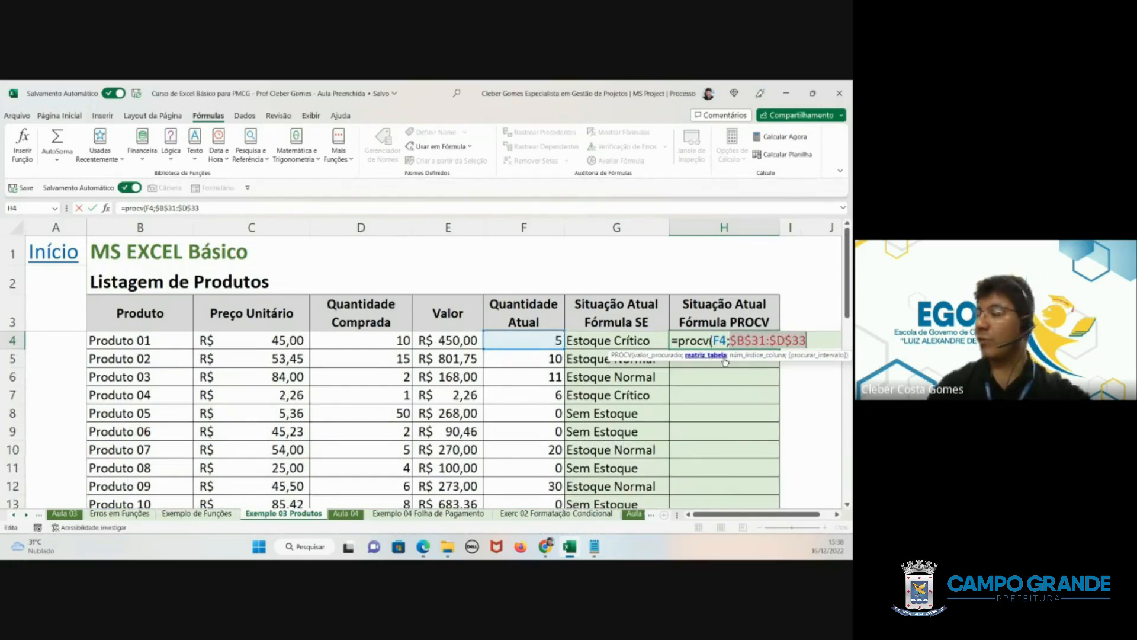
pyautogui.click(812, 334)
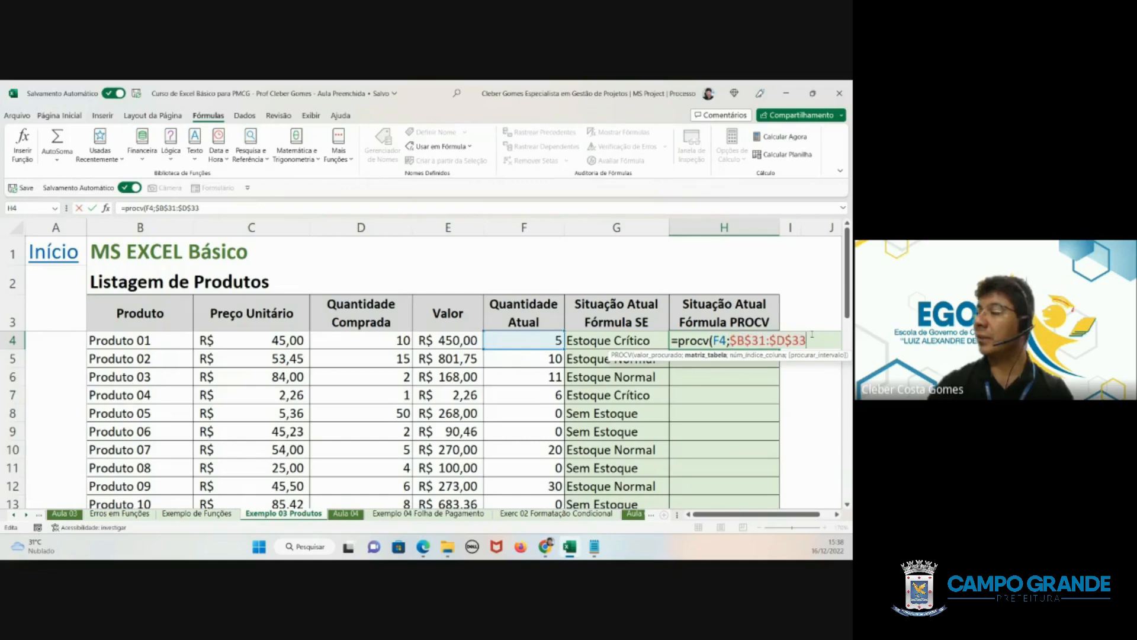
pyautogui.write(';')
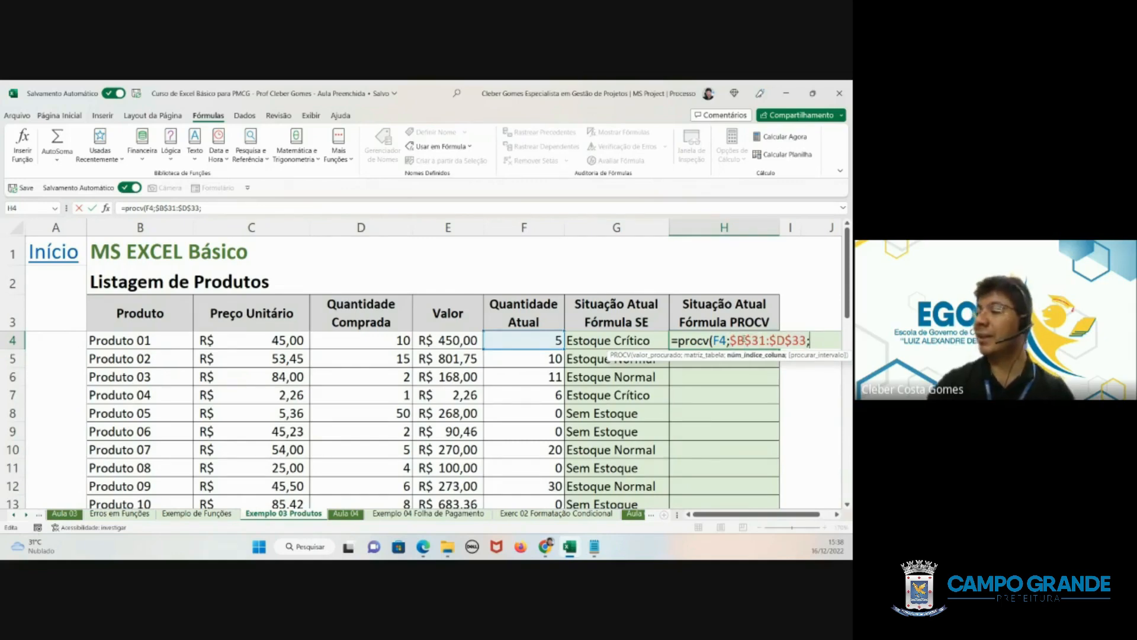
# - Complete the H4 PROCV formula with column index 3 and the approximate-match option VERDADEIRO
pyautogui.scroll(-1, 494, 426)
pyautogui.scroll(-7, 495, 426)
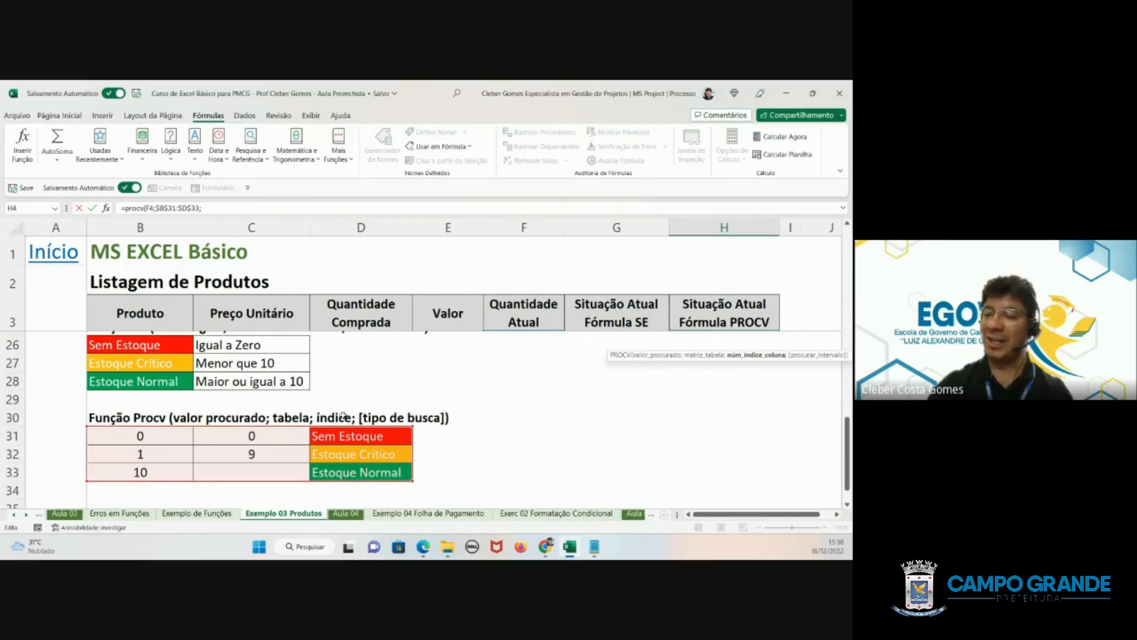
pyautogui.scroll(4, 601, 445)
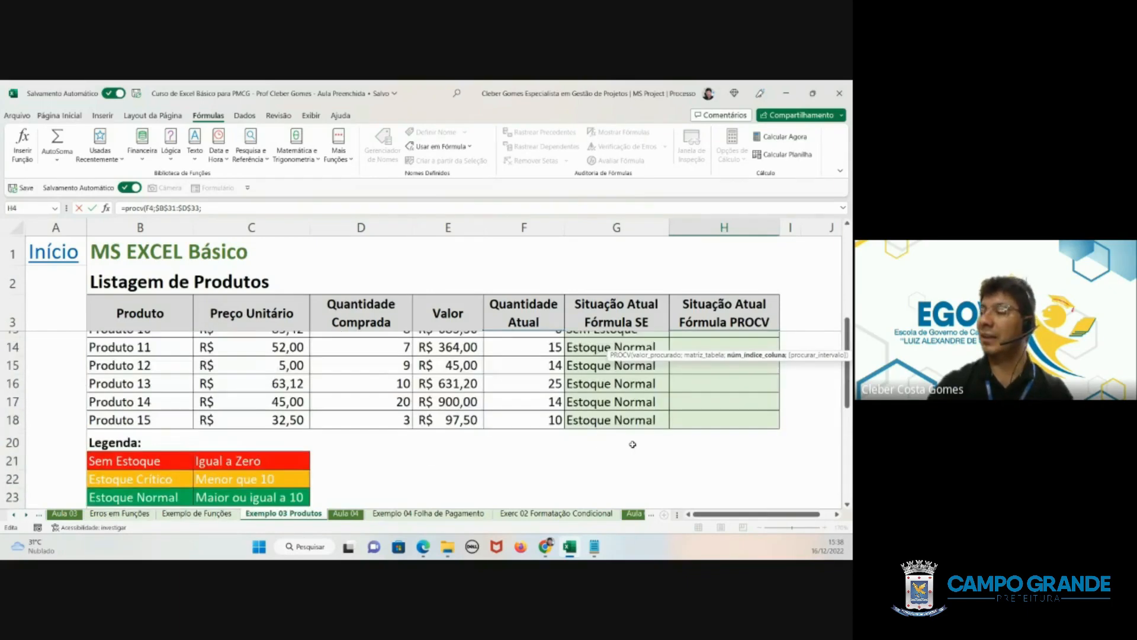
pyautogui.scroll(3, 633, 444)
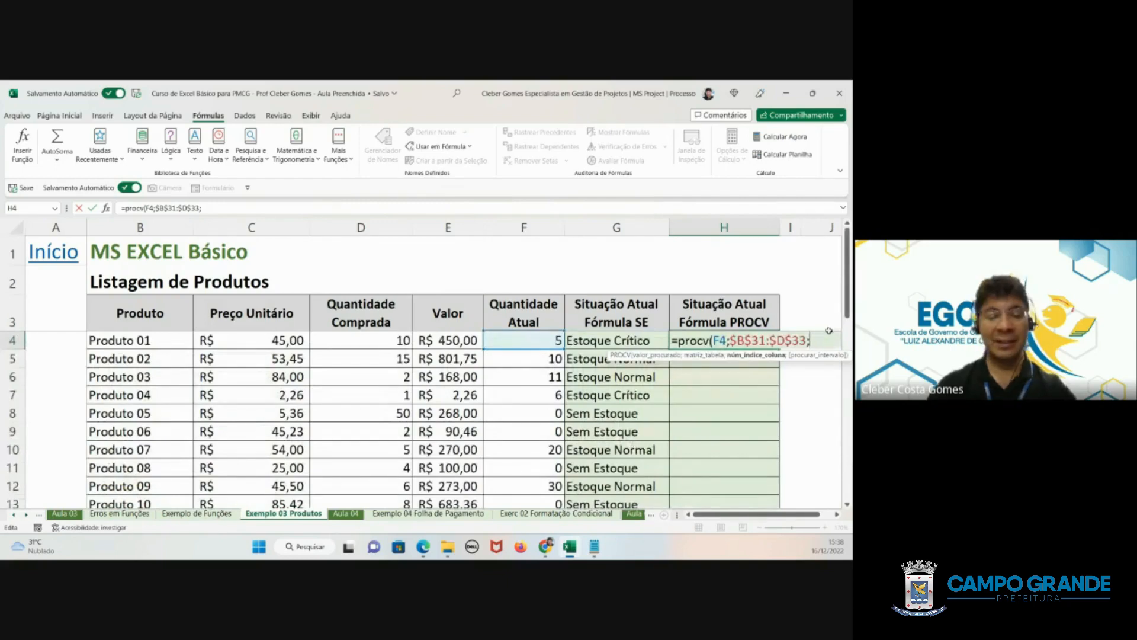
pyautogui.write('3')
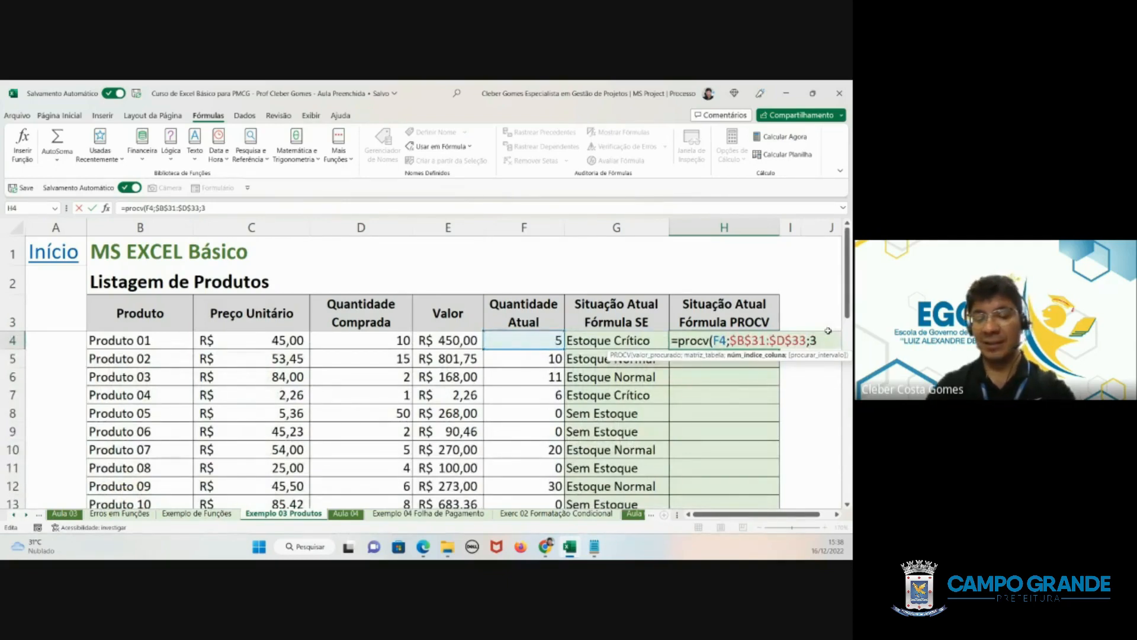
pyautogui.write(';')
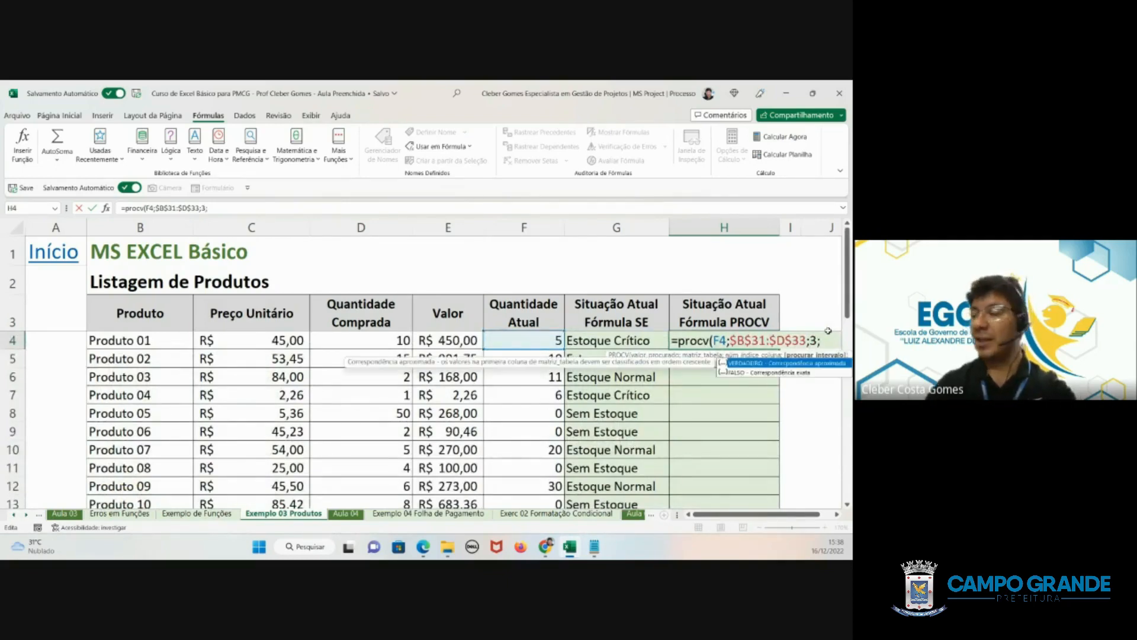
pyautogui.doubleClick(737, 364)
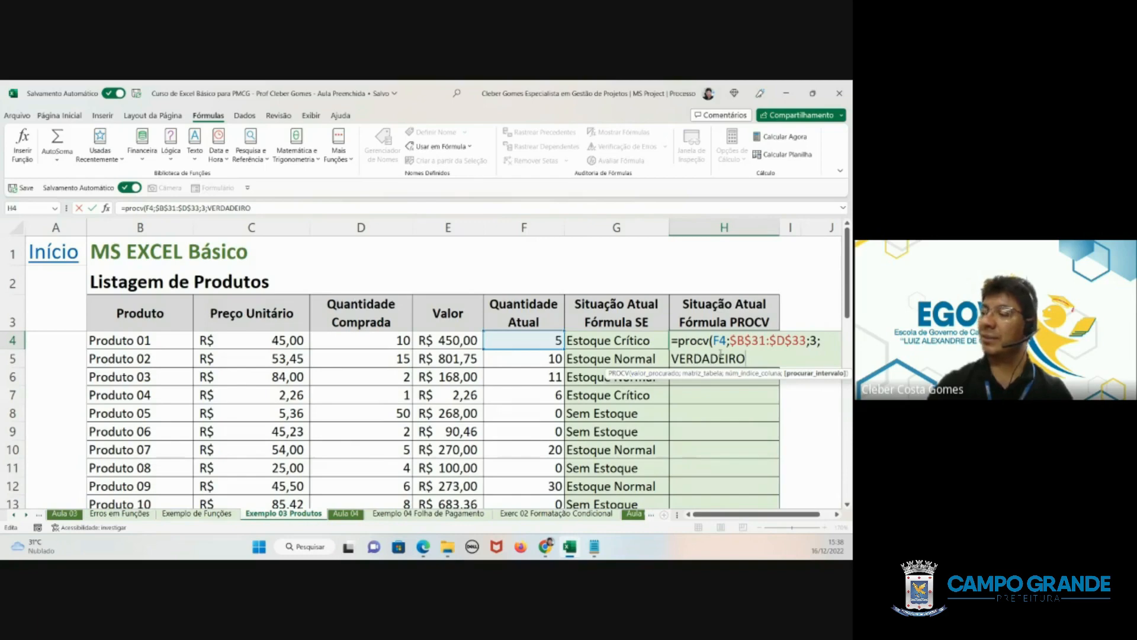
pyautogui.press('Return')
# - Fill the H4 PROCV formula down the Situação Atual Fórmula PROCV column through Produto 15 in H18
pyautogui.click(725, 338)
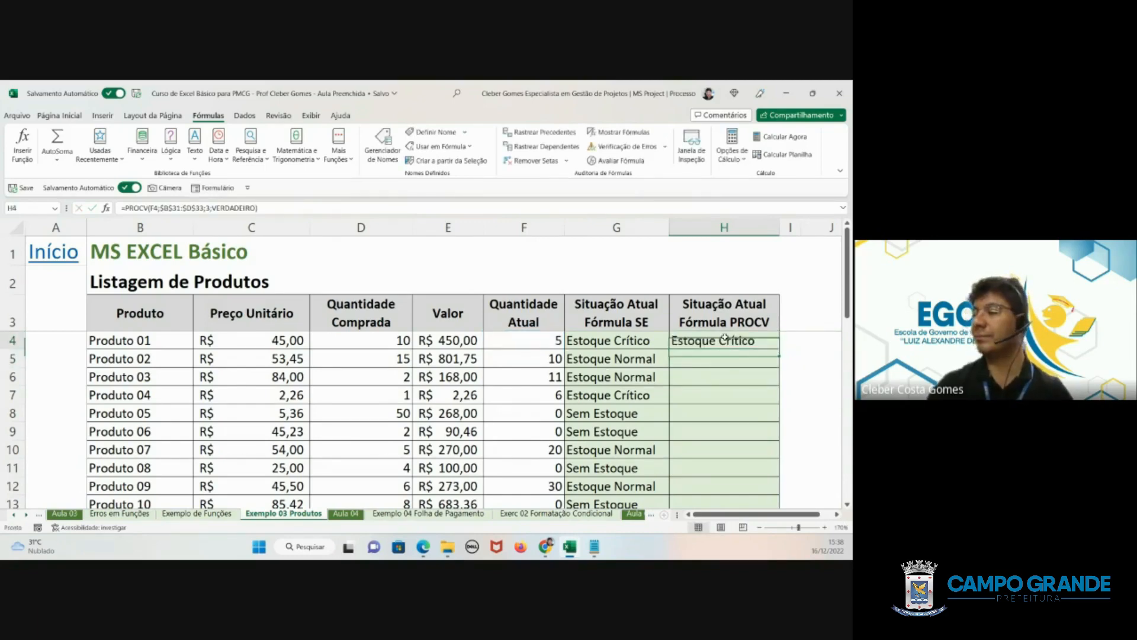
pyautogui.doubleClick(781, 348)
pyautogui.scroll(-3, 759, 395)
# - Remove the VERDADEIRO argument from Produto 15's PROCV formula in H18, leaving the search type empty after the column index
pyautogui.click(730, 431)
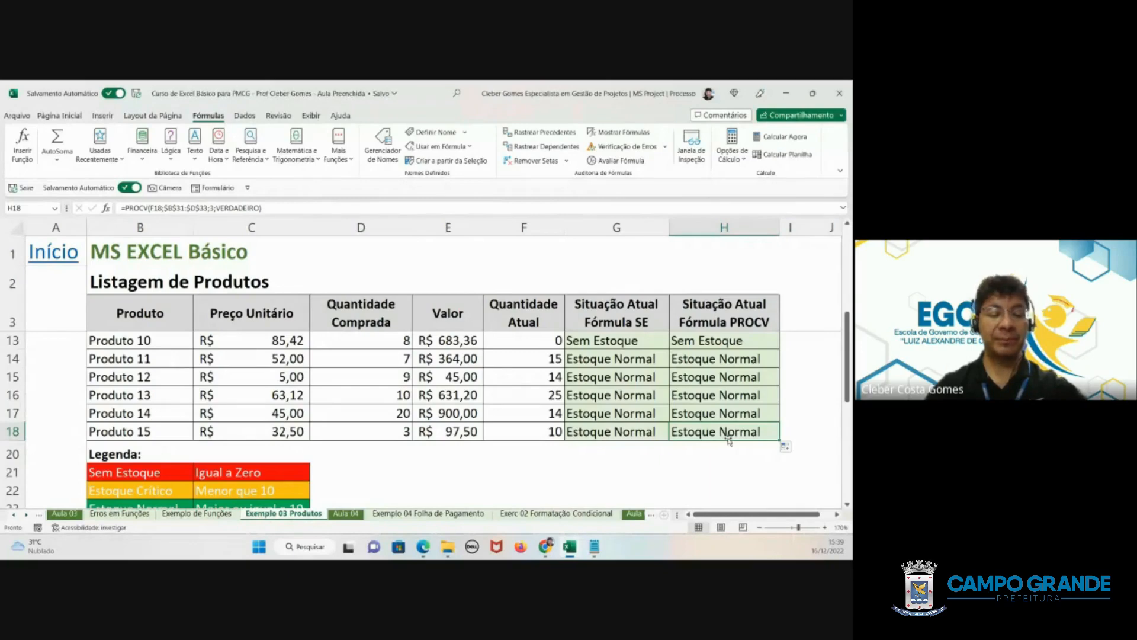
pyautogui.doubleClick(729, 440)
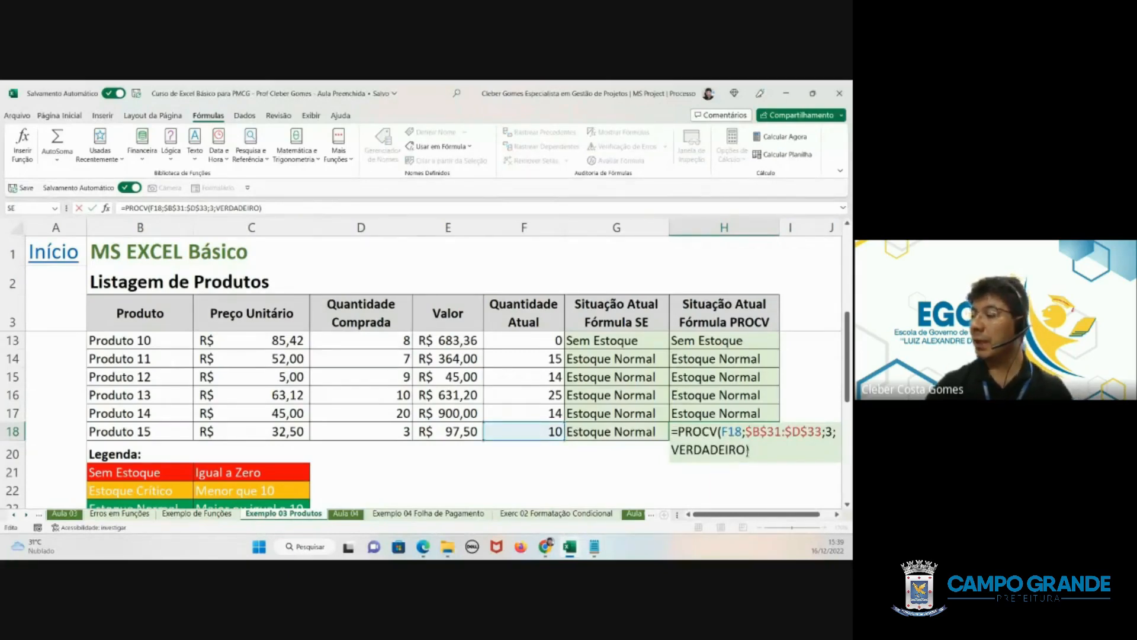
pyautogui.moveTo(748, 450); pyautogui.dragTo(671, 450)
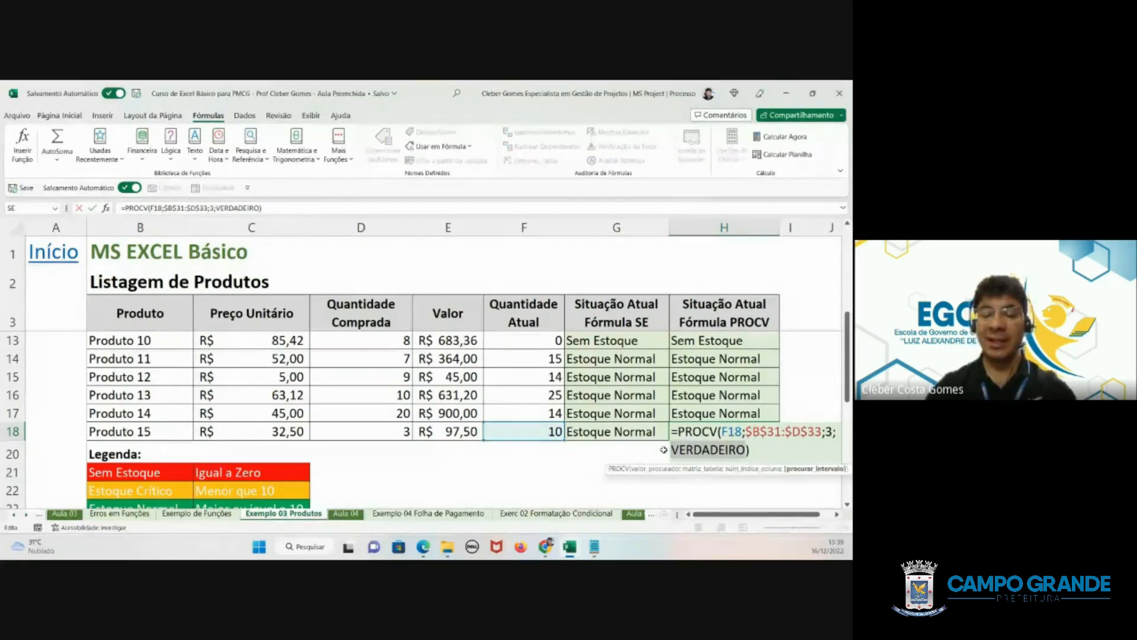
pyautogui.press('BackSpace')
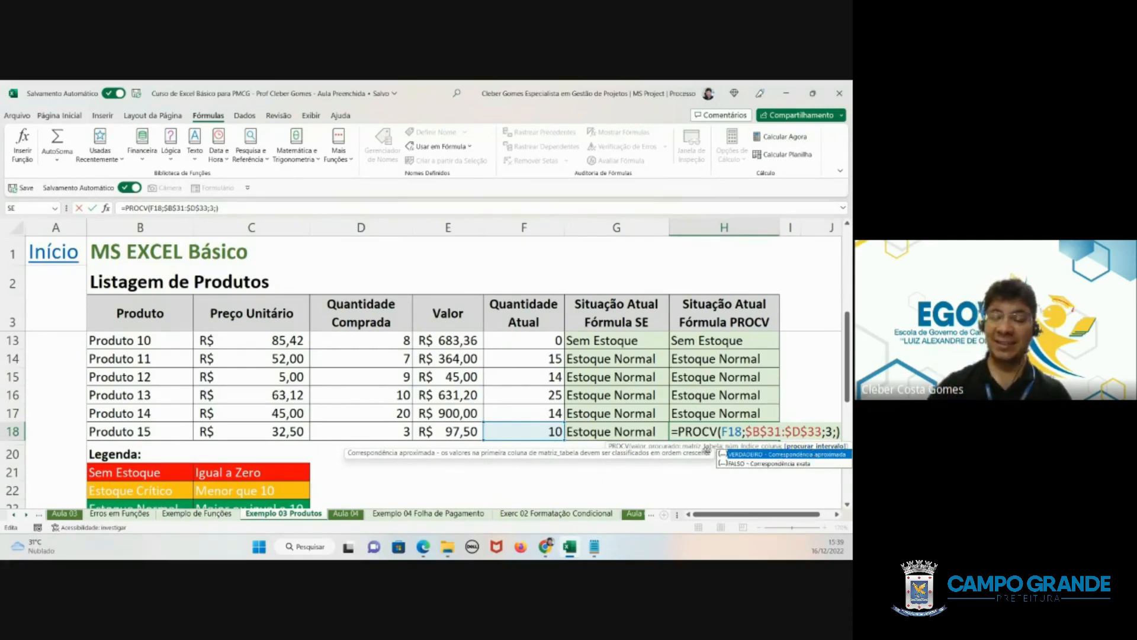
pyautogui.scroll(-3, 545, 409)
pyautogui.scroll(-2, 545, 410)
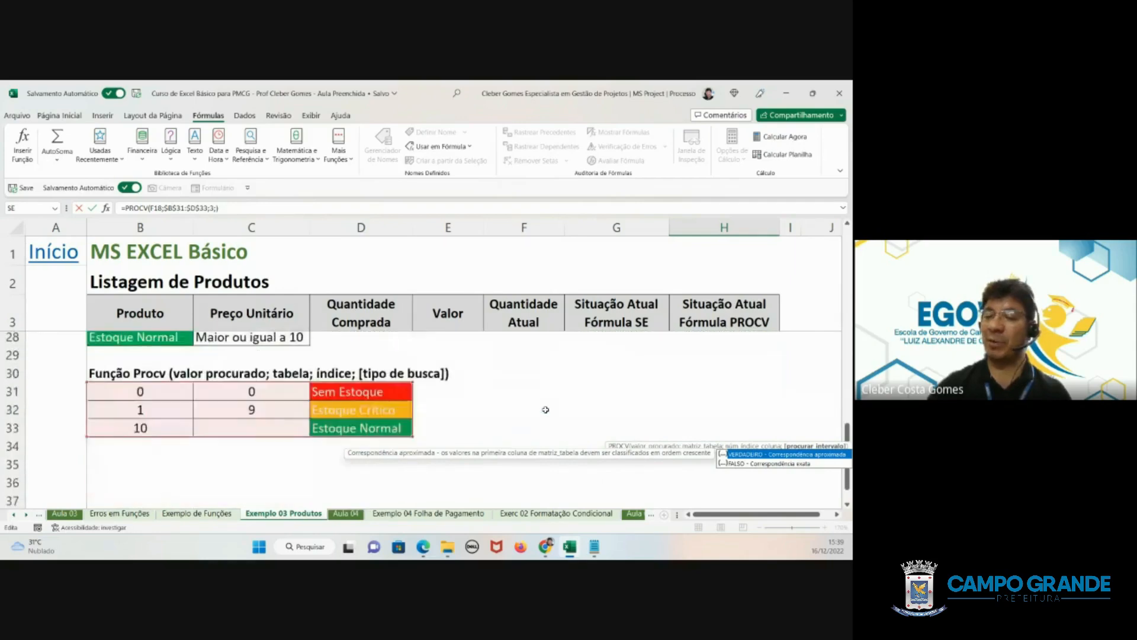
pyautogui.scroll(-1, 546, 409)
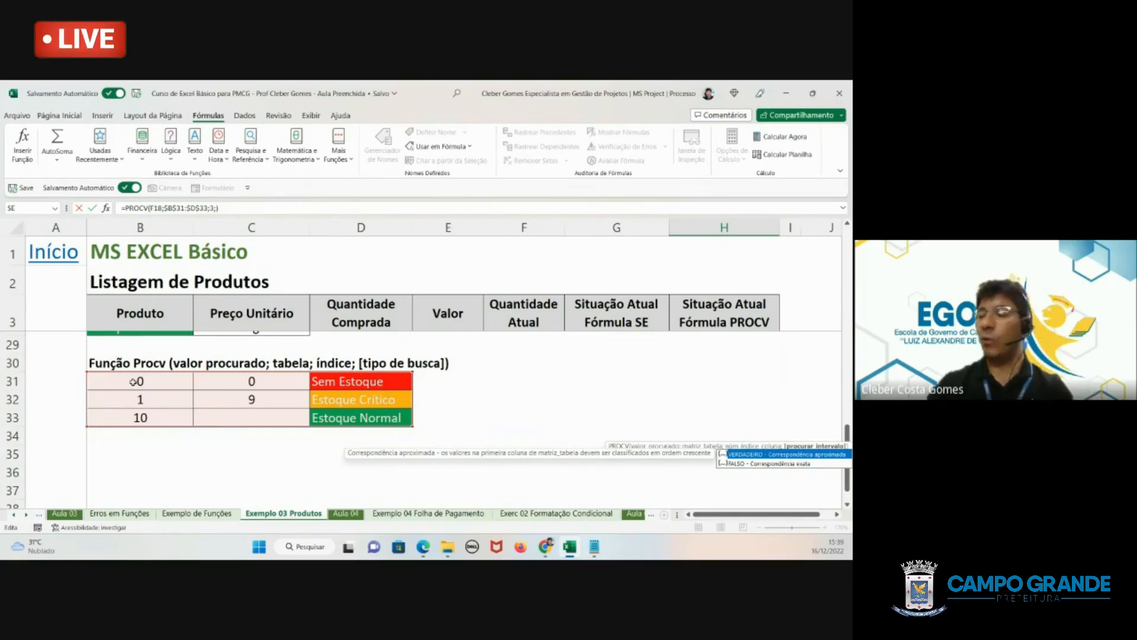
pyautogui.scroll(1, 814, 473)
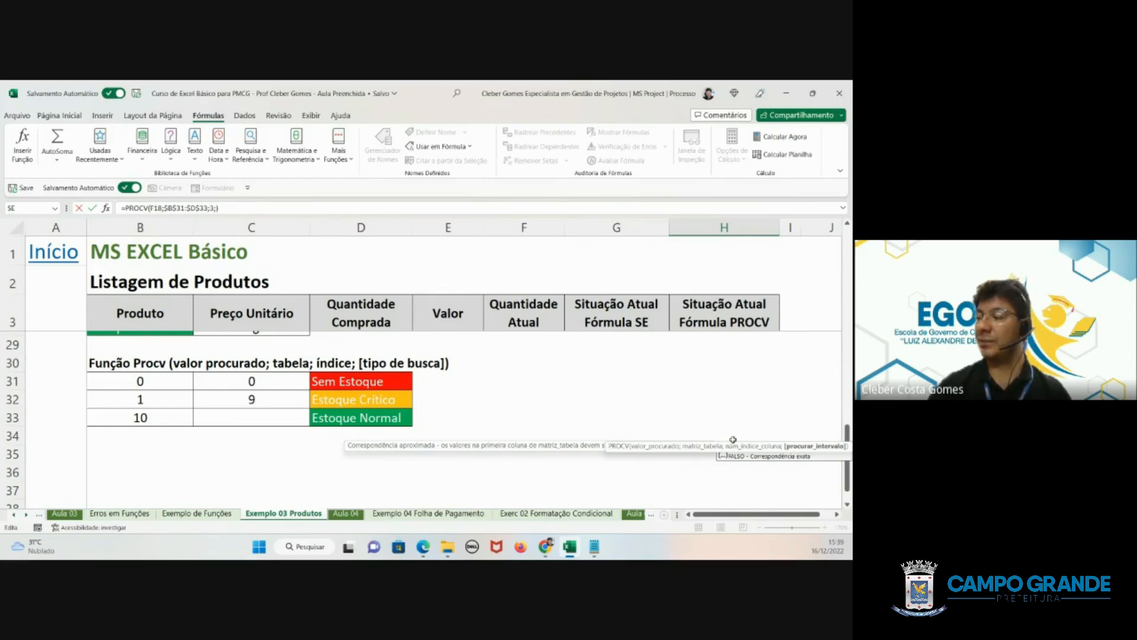
pyautogui.scroll(3, 711, 367)
pyautogui.scroll(3, 711, 368)
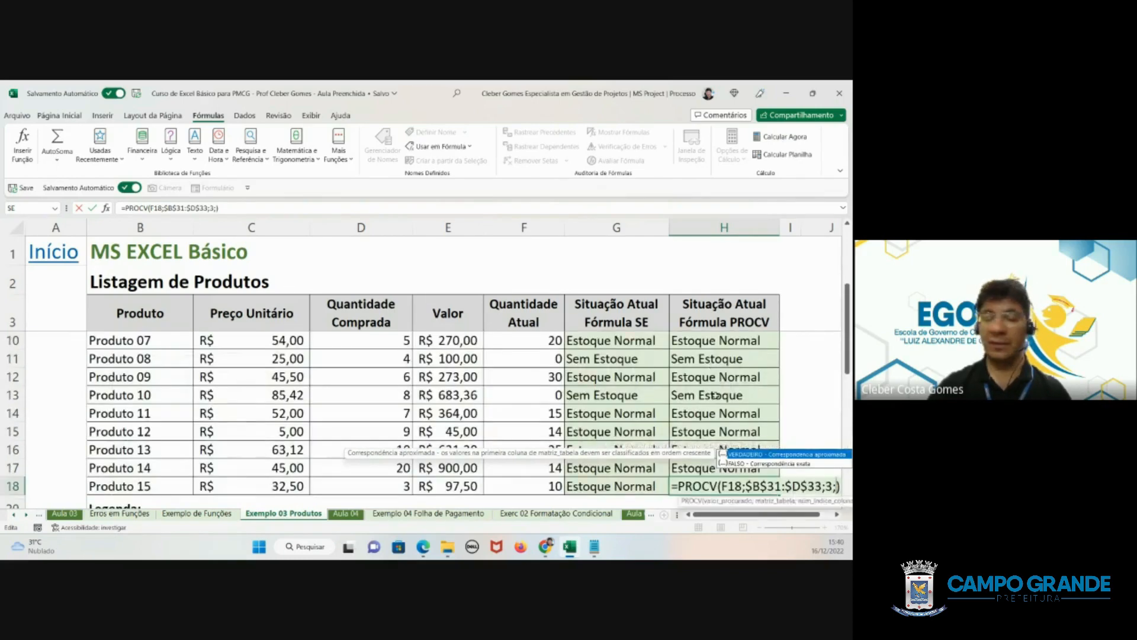
pyautogui.press('Escape')
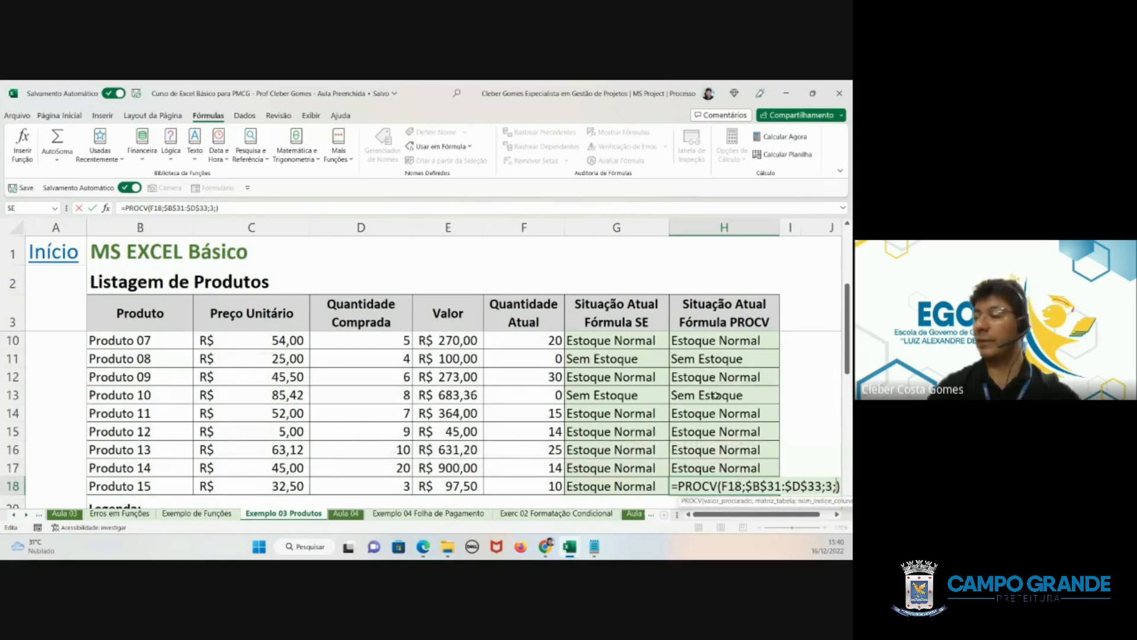
pyautogui.click(744, 484)
pyautogui.press('Return')
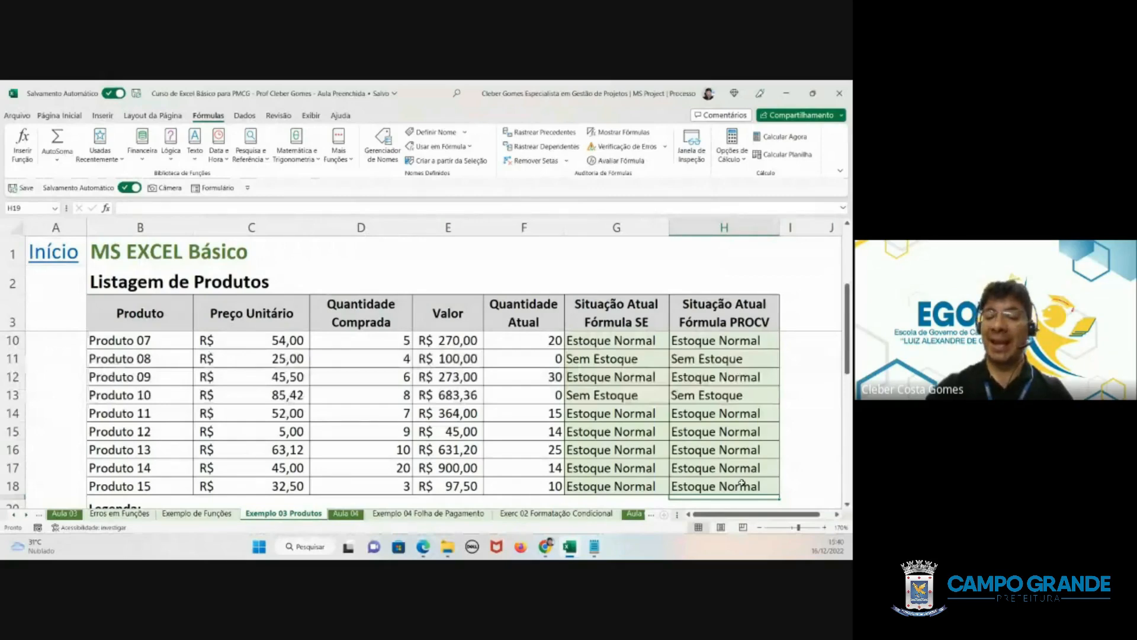
# - Review the PROCV lookup table B31:D33 and inspect the formula in H18 for Produto 15
pyautogui.scroll(-5, 741, 484)
pyautogui.moveTo(141, 436); pyautogui.dragTo(329, 468)
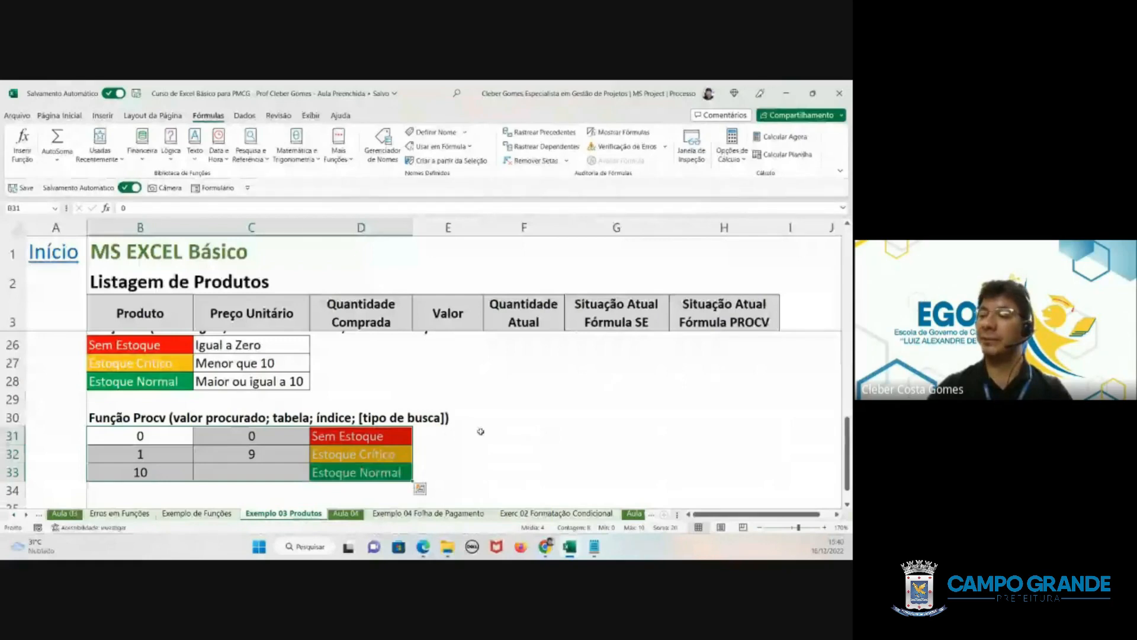
pyautogui.click(445, 436)
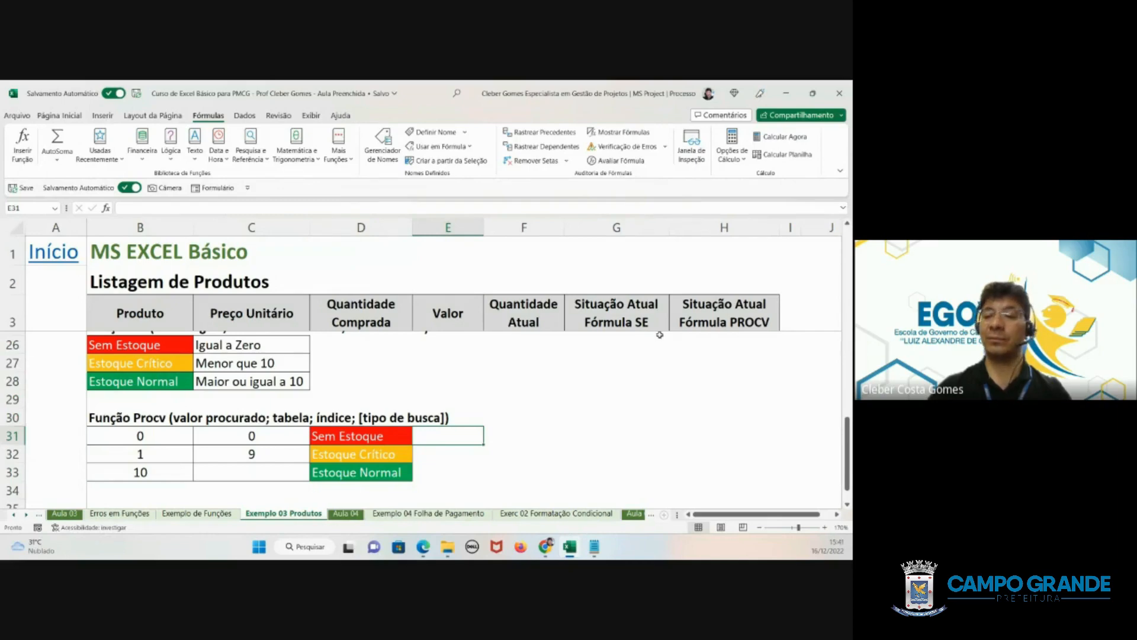
pyautogui.scroll(3, 659, 334)
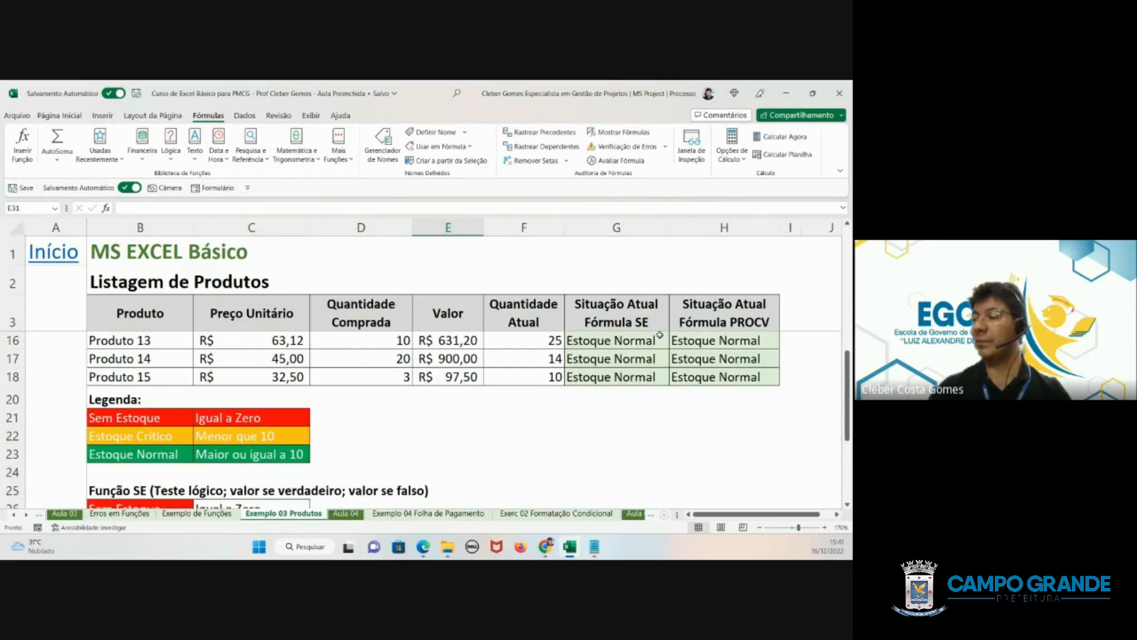
pyautogui.doubleClick(724, 377)
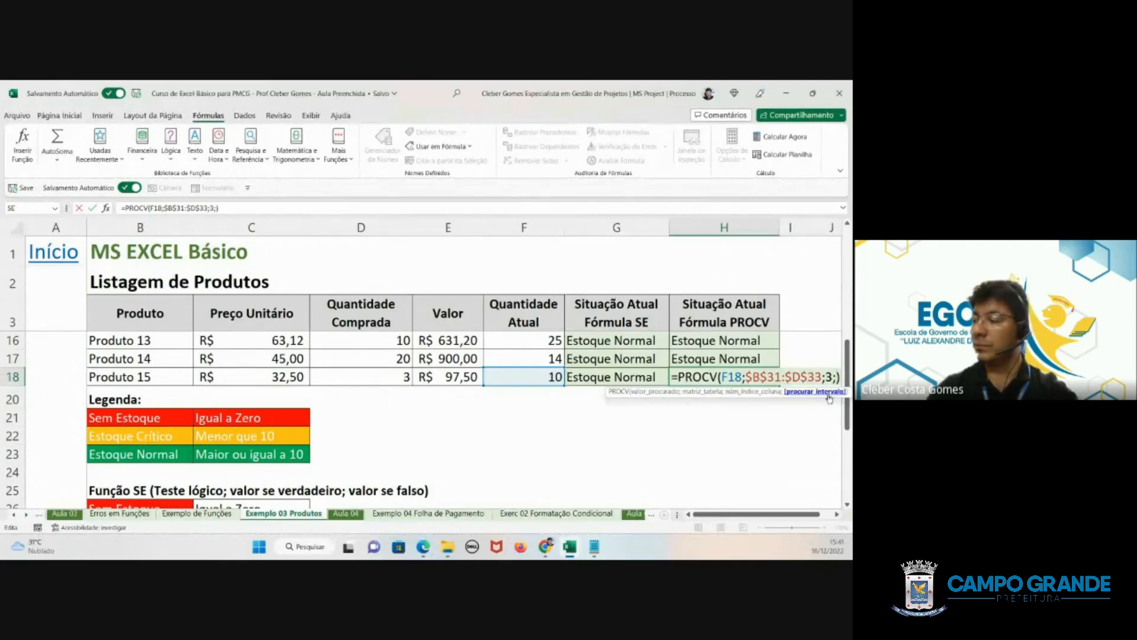
pyautogui.hotkey('ctrl', 'Return')
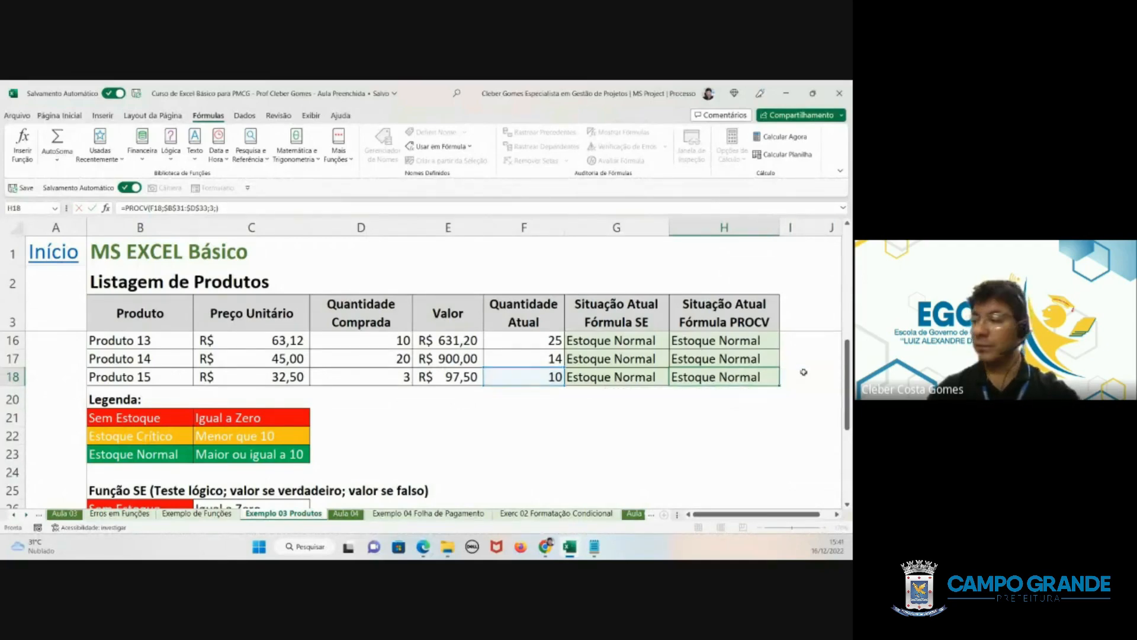
# - Replace the H18 formula with a new PROCV that uses Produto 15's current quantity in F18 as the lookup value
pyautogui.write('=')
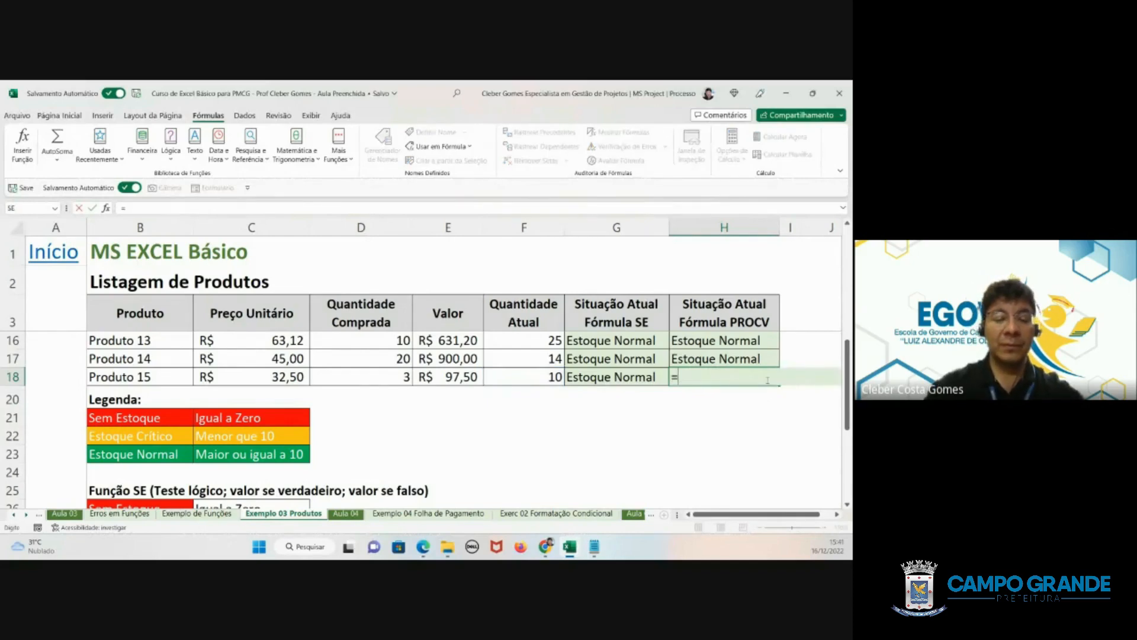
pyautogui.write('procv')
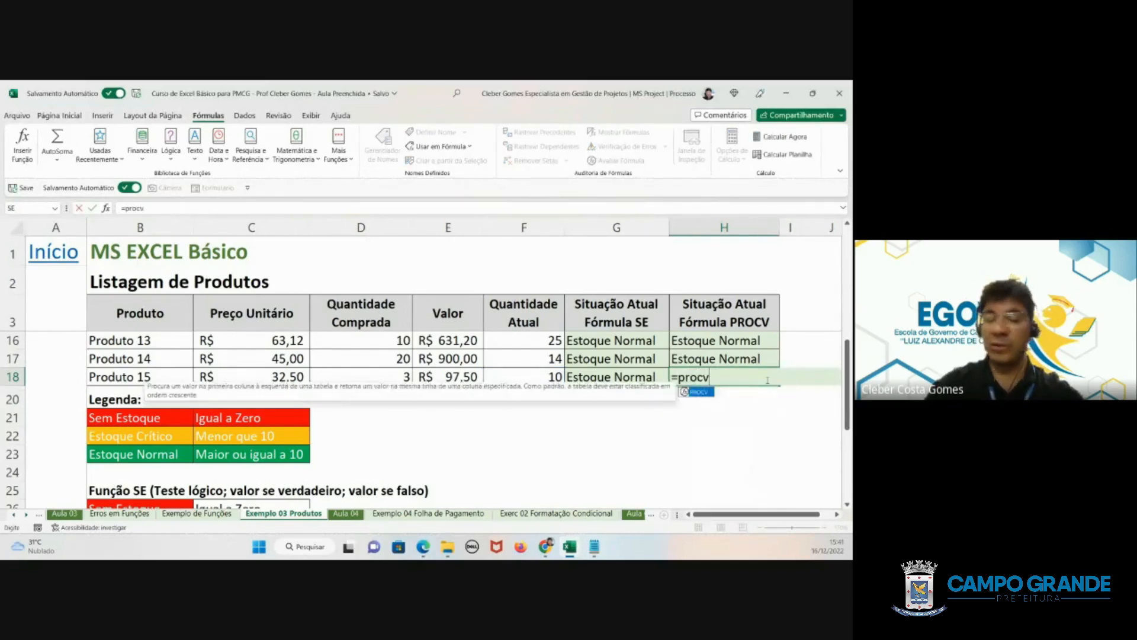
pyautogui.write('(')
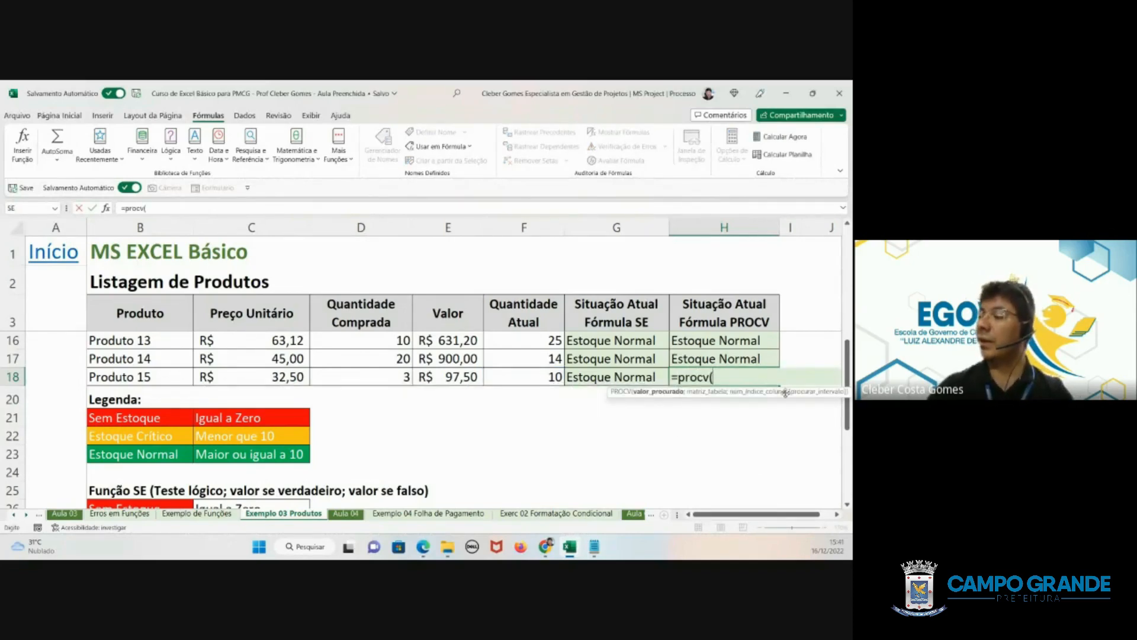
pyautogui.click(537, 377)
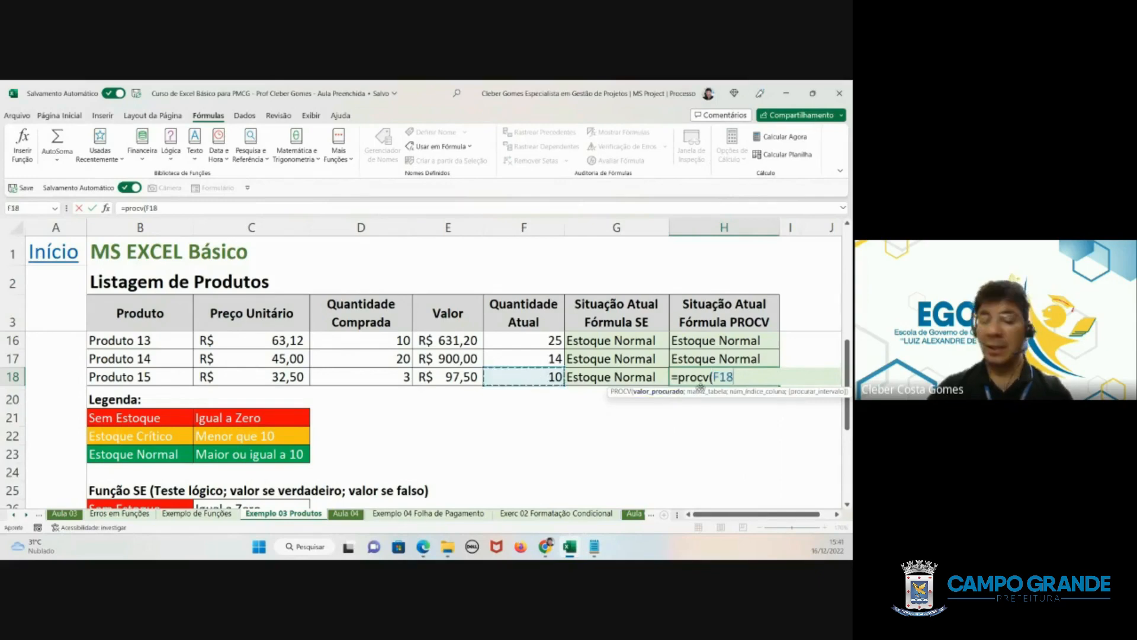
pyautogui.write(';')
# - Add the lookup table B31:D33 to the H18 PROCV formula as the absolute range $B$31:$D$33
pyautogui.scroll(-3, 344, 445)
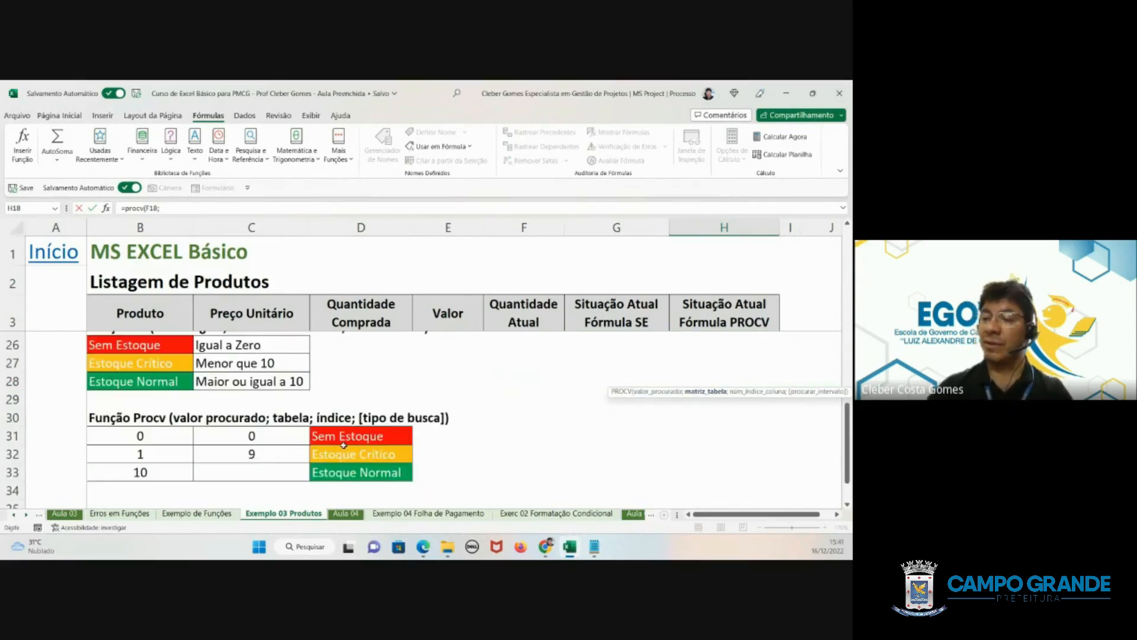
pyautogui.scroll(-1, 344, 445)
pyautogui.moveTo(165, 383); pyautogui.dragTo(344, 417)
pyautogui.scroll(2, 823, 342)
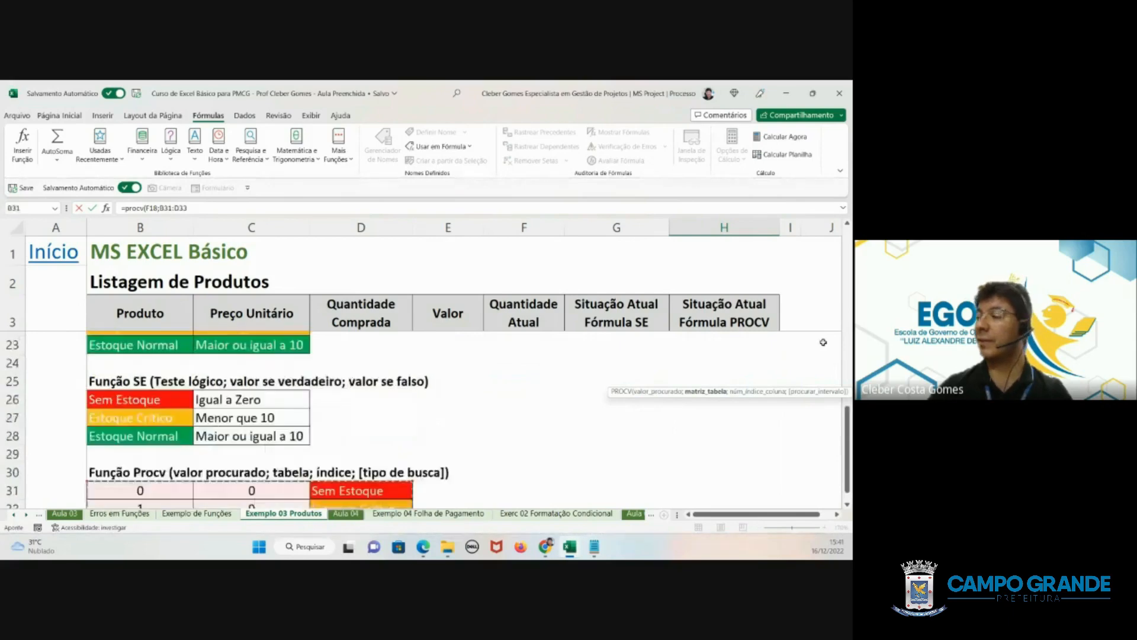
pyautogui.scroll(2, 824, 342)
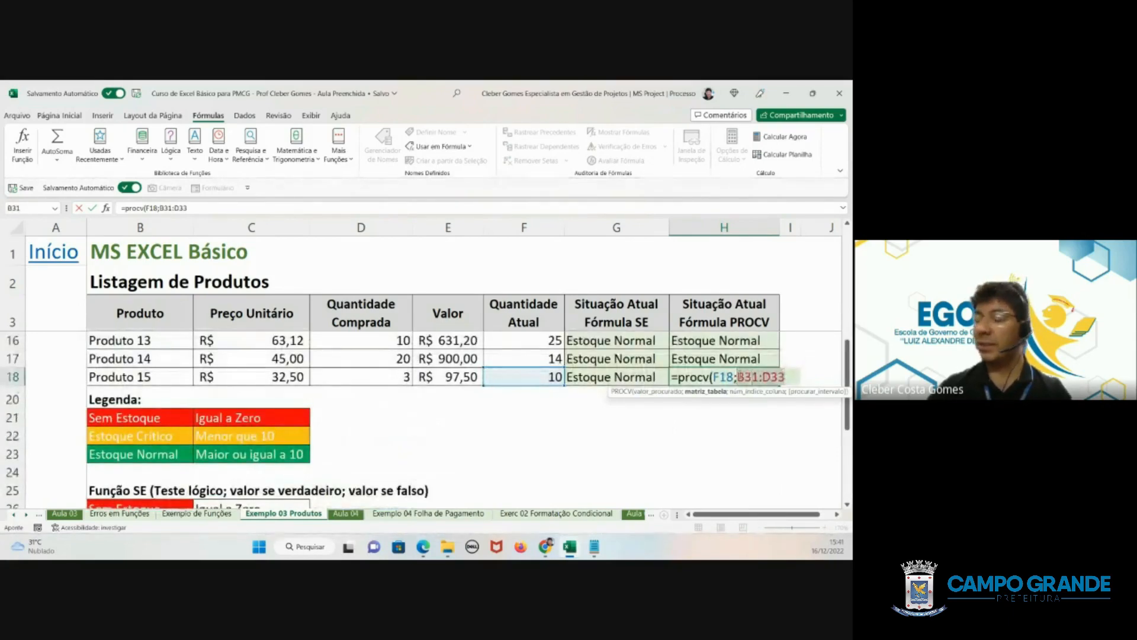
pyautogui.click(737, 377)
pyautogui.press('F4')
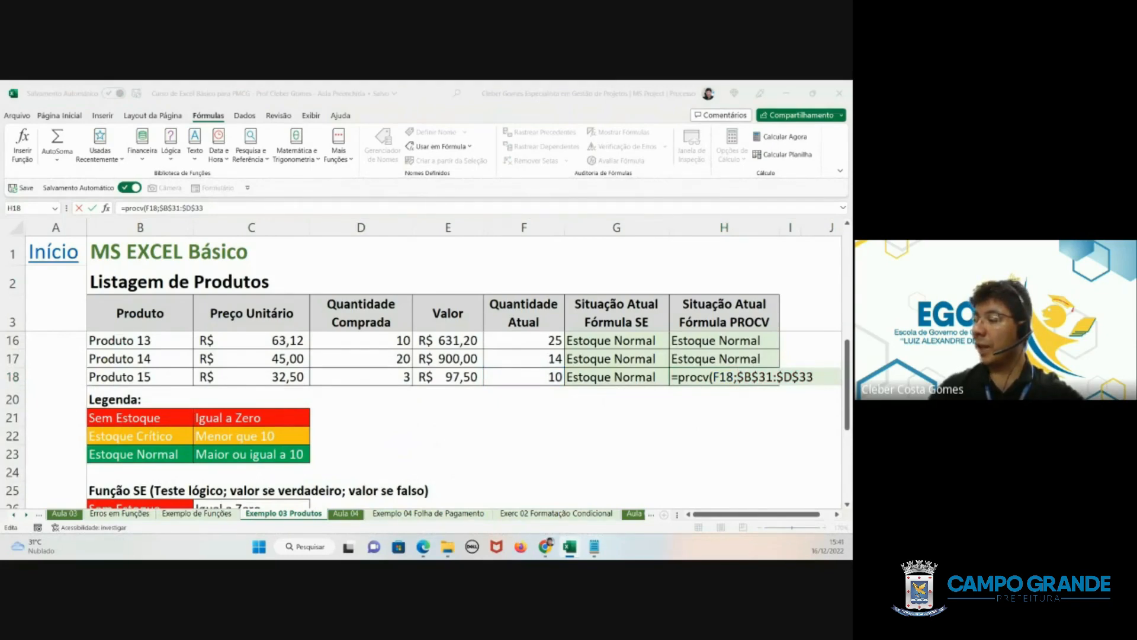
pyautogui.click(818, 377)
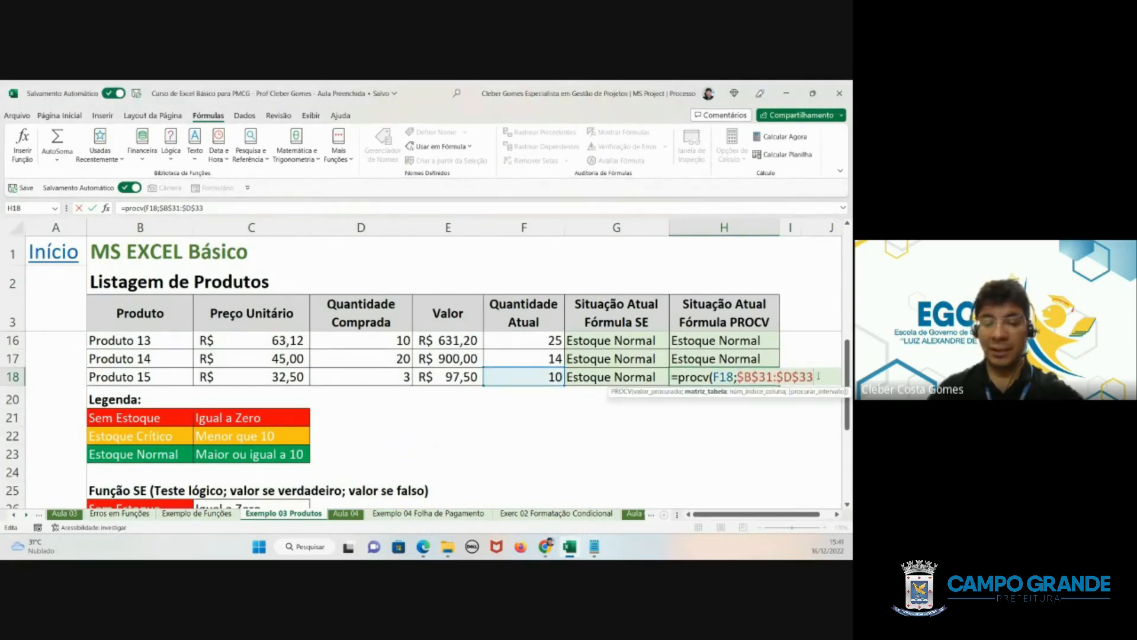
pyautogui.write(';')
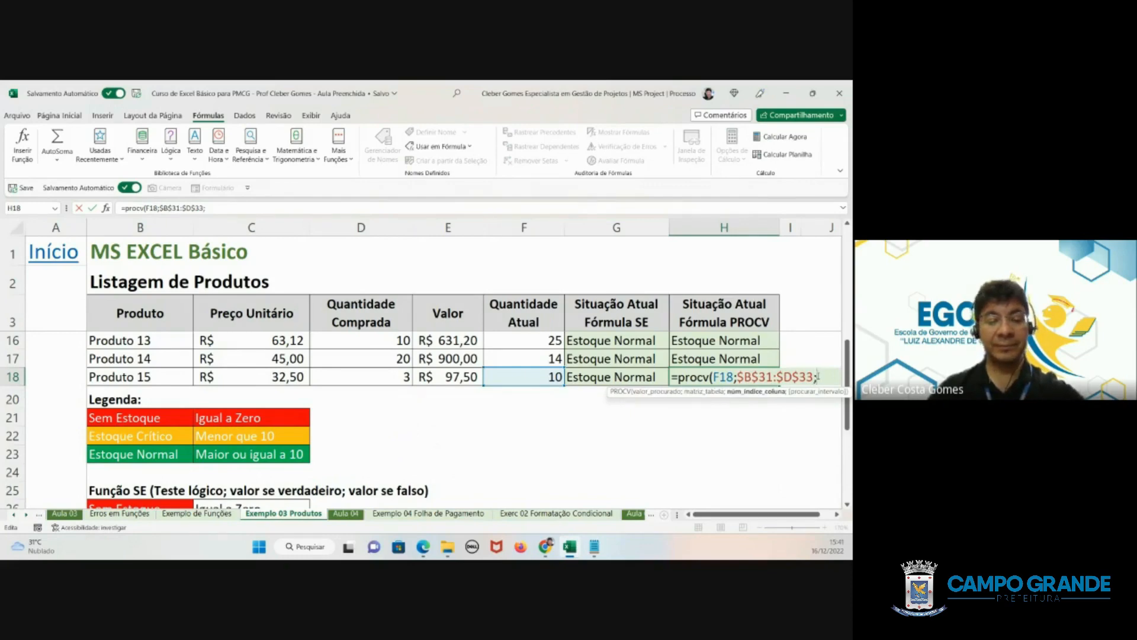
pyautogui.write('3;')
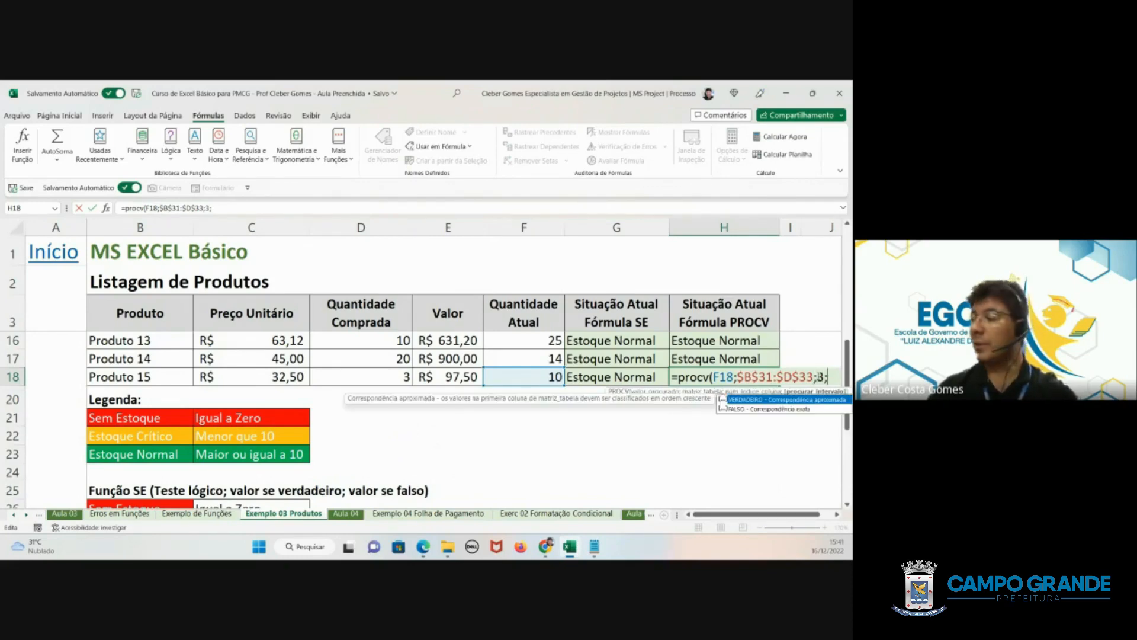
# - Complete the H18 PROCV formula with column index 3 and the exact-match search type FALSO
pyautogui.doubleClick(741, 409)
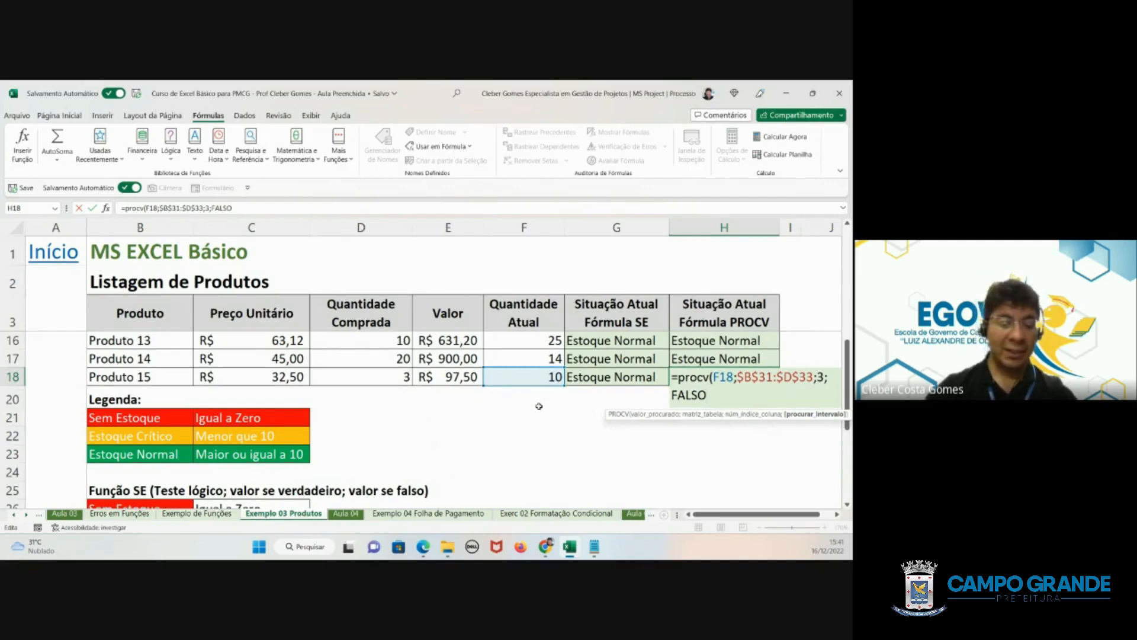
pyautogui.write(')')
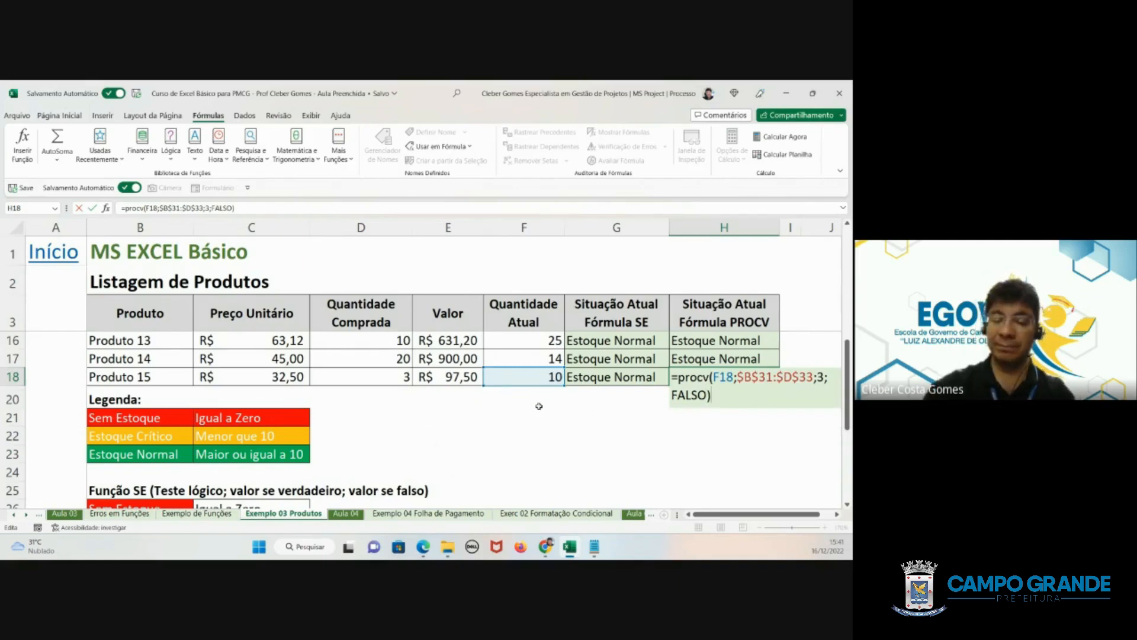
pyautogui.press('Return')
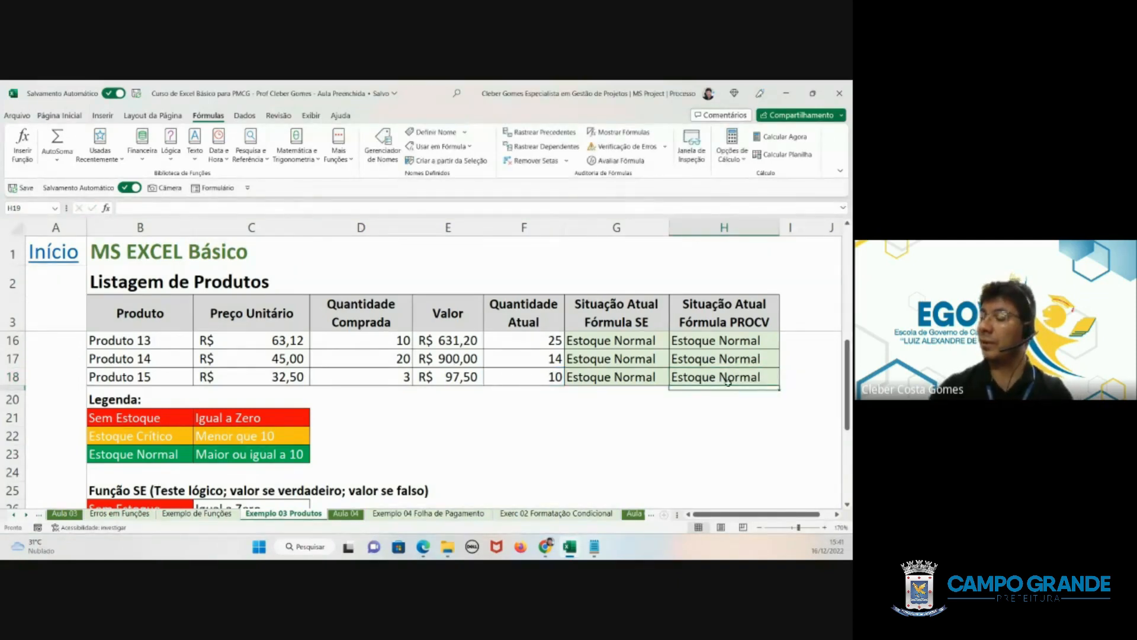
# - Compare Produto 15's exact-match formula with the lookup value in B33, and copy the H18 formula upward into H14:H17
pyautogui.click(727, 381)
pyautogui.scroll(-3, 563, 369)
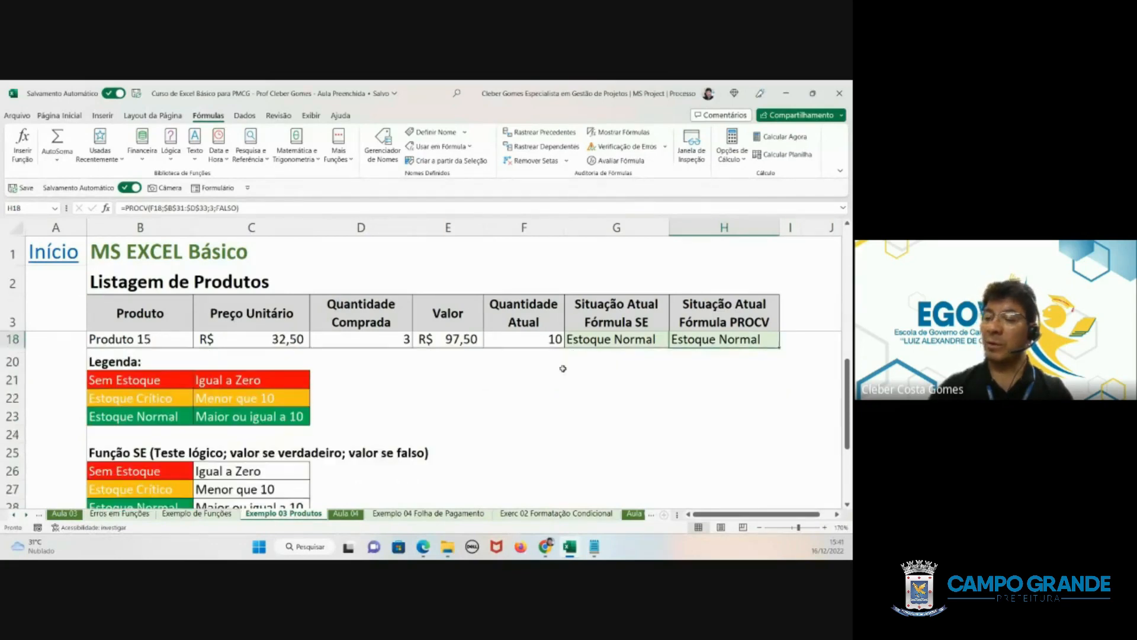
pyautogui.scroll(-1, 562, 369)
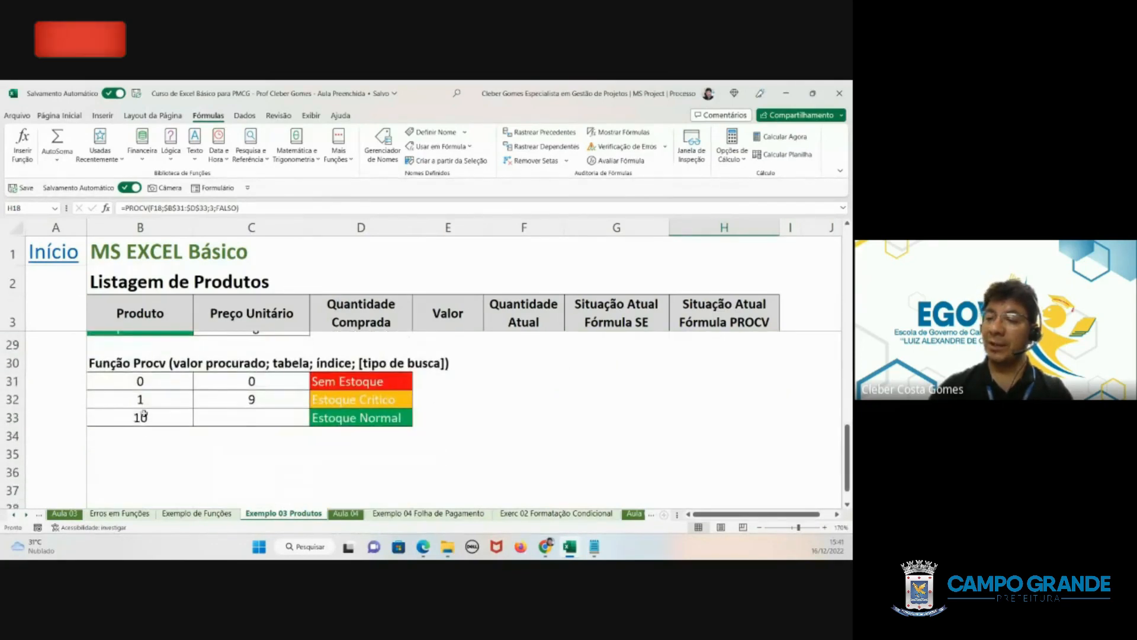
pyautogui.click(137, 418)
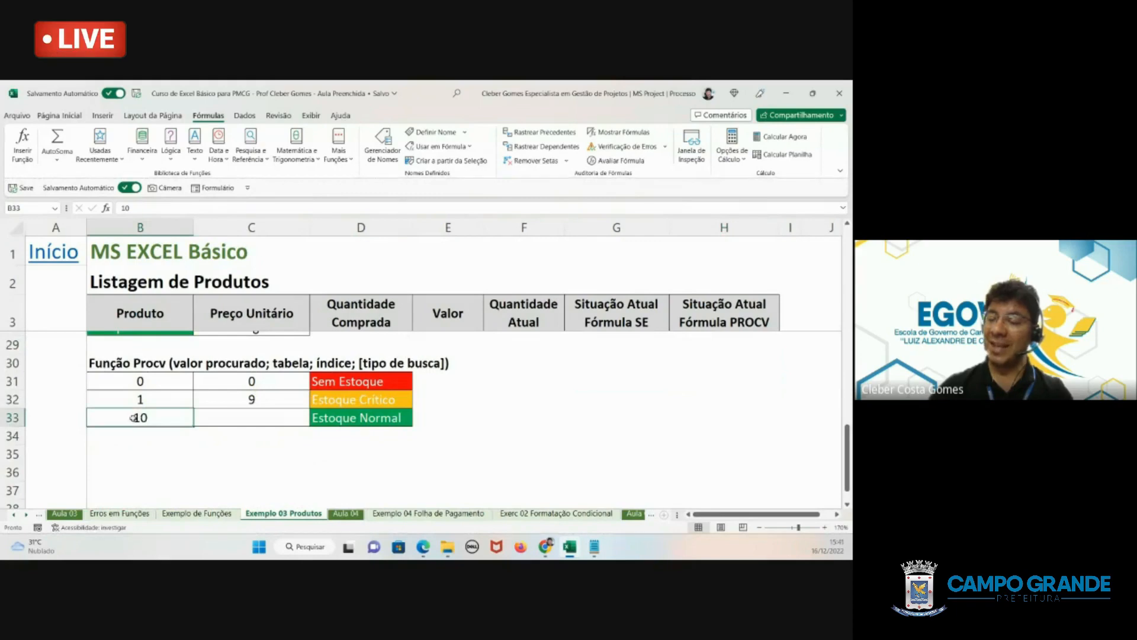
pyautogui.scroll(3, 570, 351)
pyautogui.scroll(-2, 570, 350)
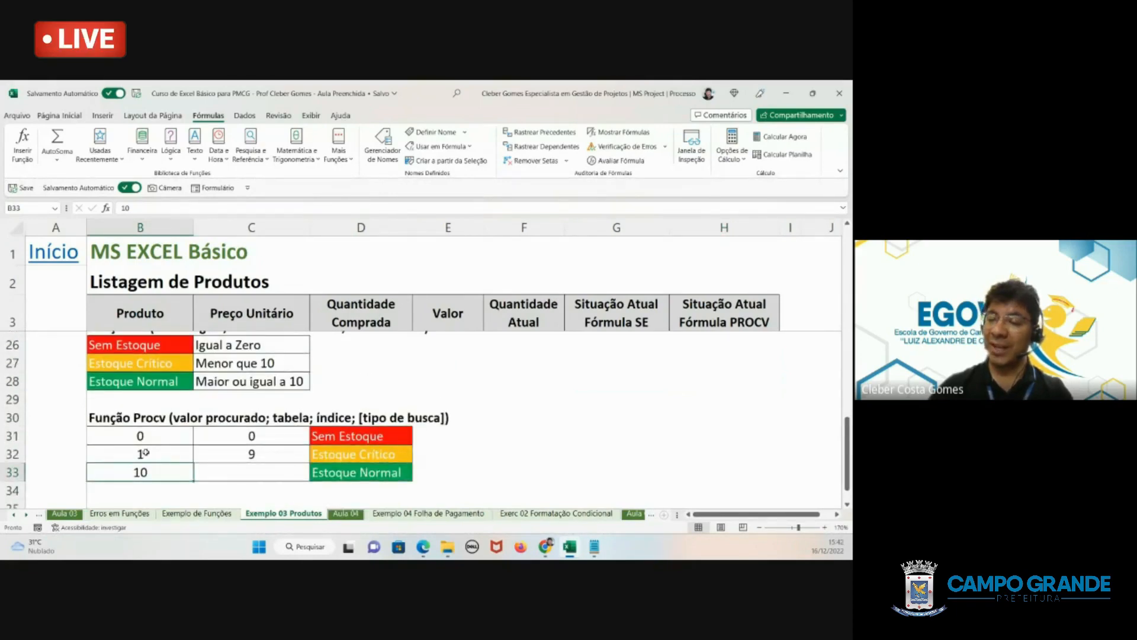
pyautogui.scroll(4, 631, 416)
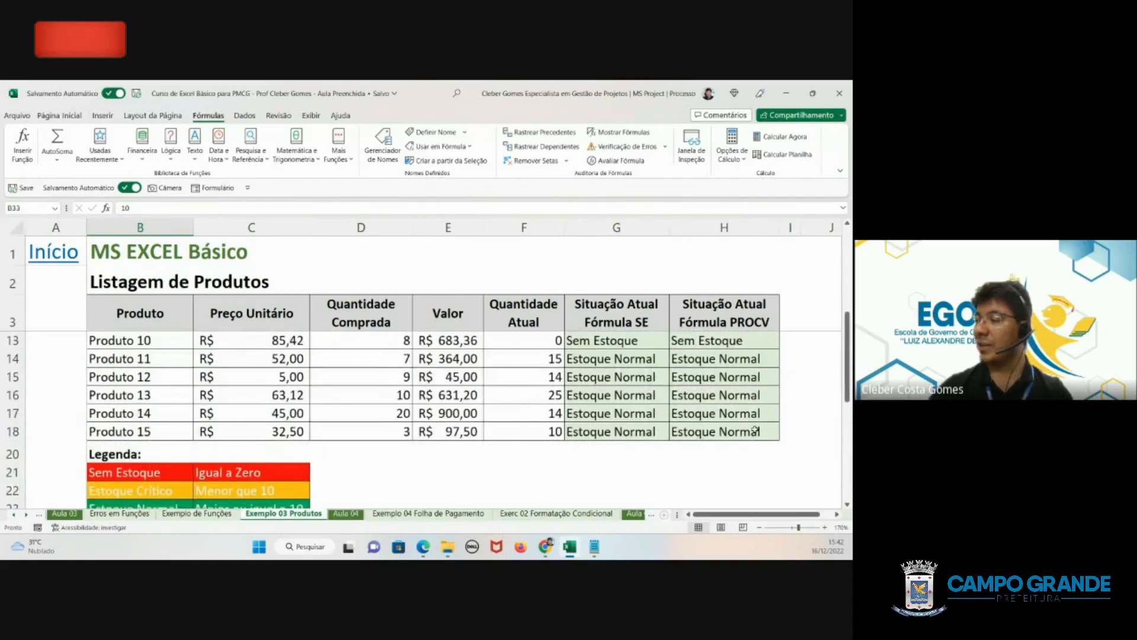
pyautogui.click(755, 432)
pyautogui.moveTo(778, 439); pyautogui.dragTo(727, 413)
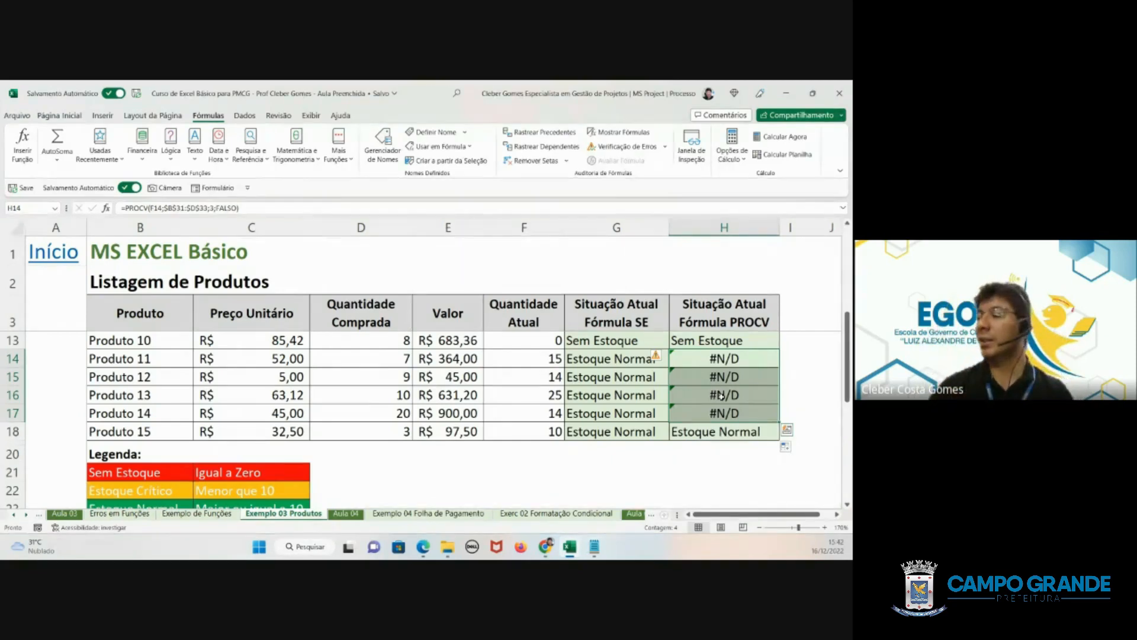
# - Change the search type in Produto 15's PROCV formula in H18 to VERDADEIRO
pyautogui.doubleClick(741, 431)
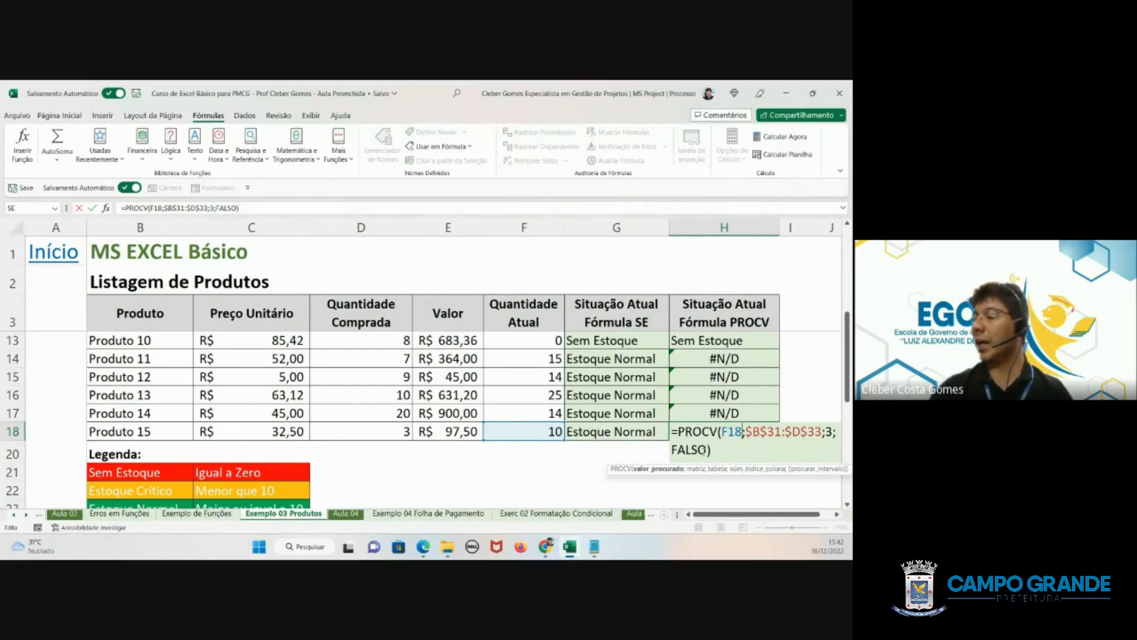
pyautogui.moveTo(708, 450); pyautogui.dragTo(667, 448)
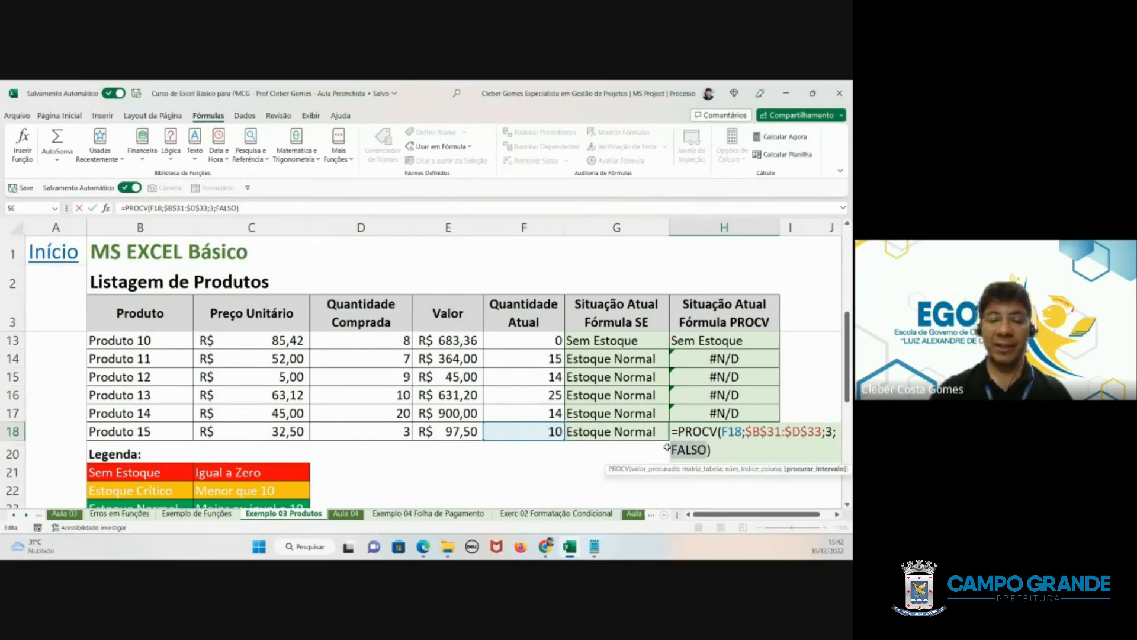
pyautogui.press('BackSpace')
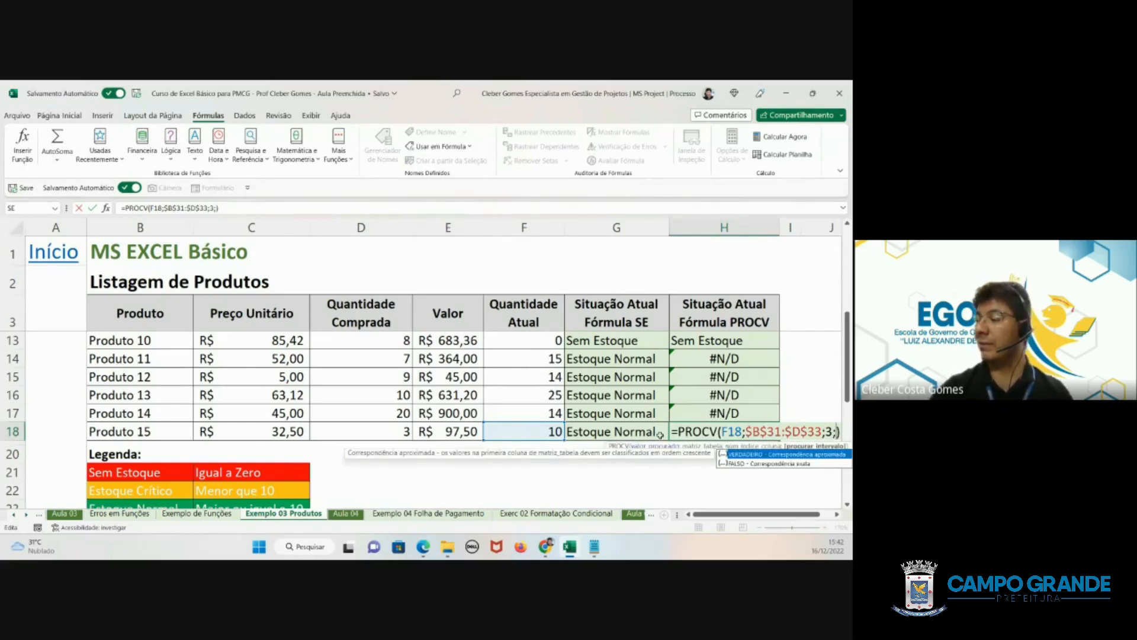
pyautogui.doubleClick(723, 454)
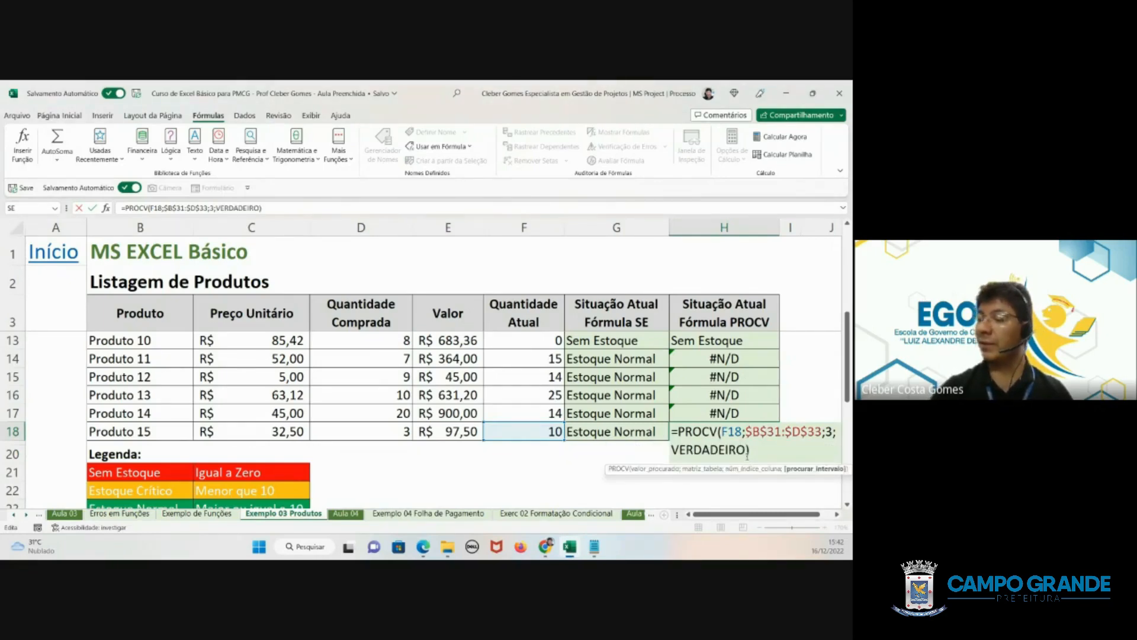
pyautogui.press('Return')
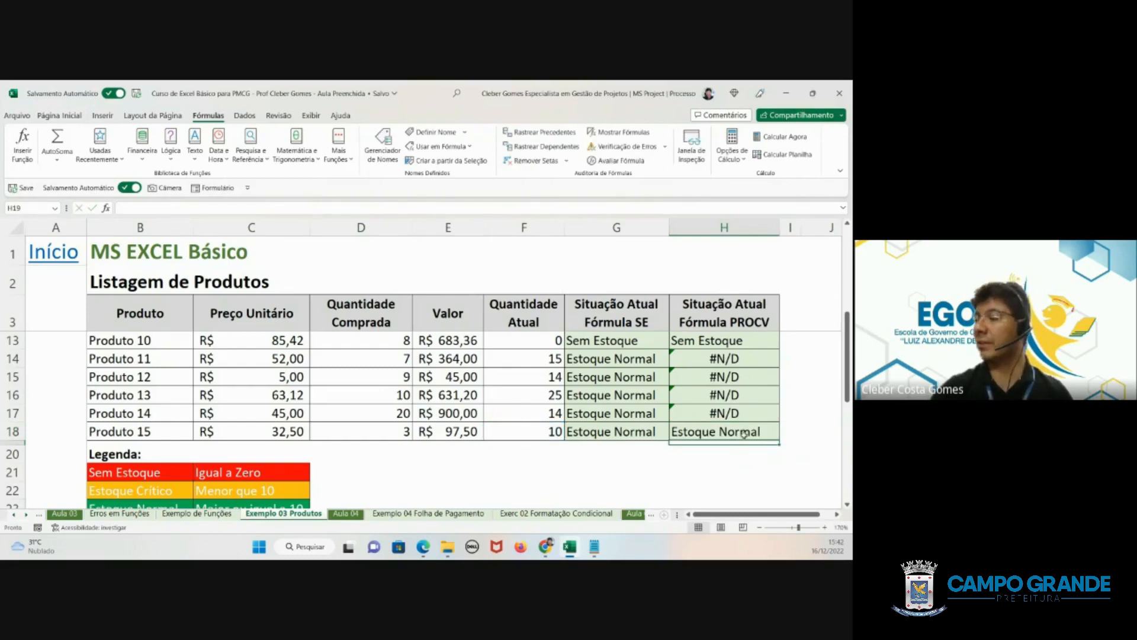
# - Copy the approximate-match PROCV formula from H18 upward through H7
pyautogui.click(751, 433)
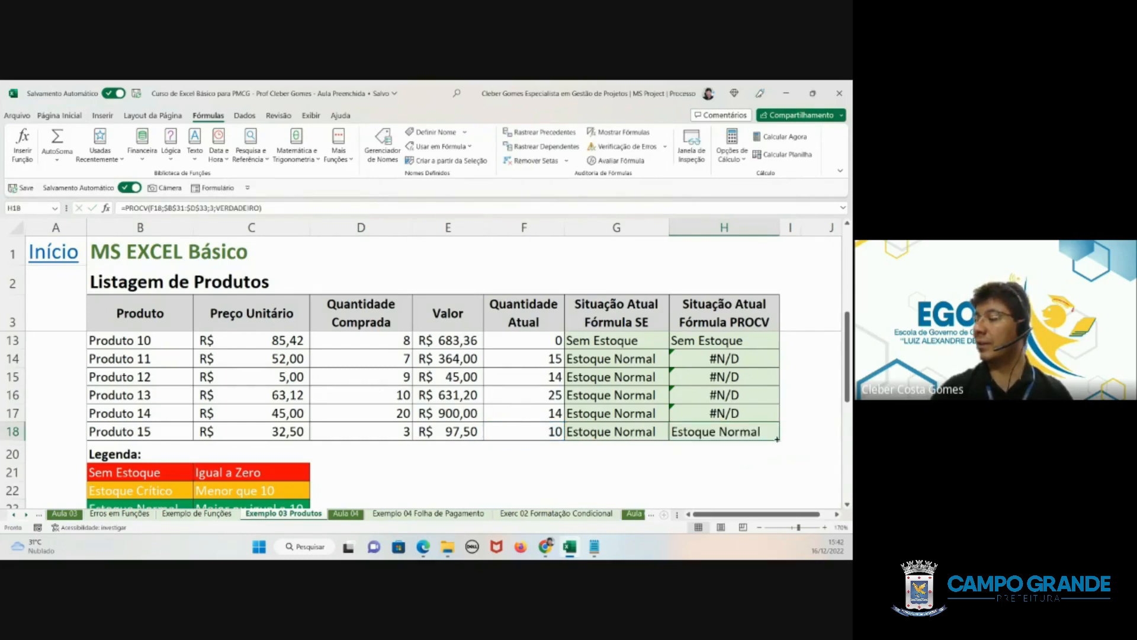
pyautogui.moveTo(778, 439); pyautogui.dragTo(726, 395)
pyautogui.scroll(-3, 728, 395)
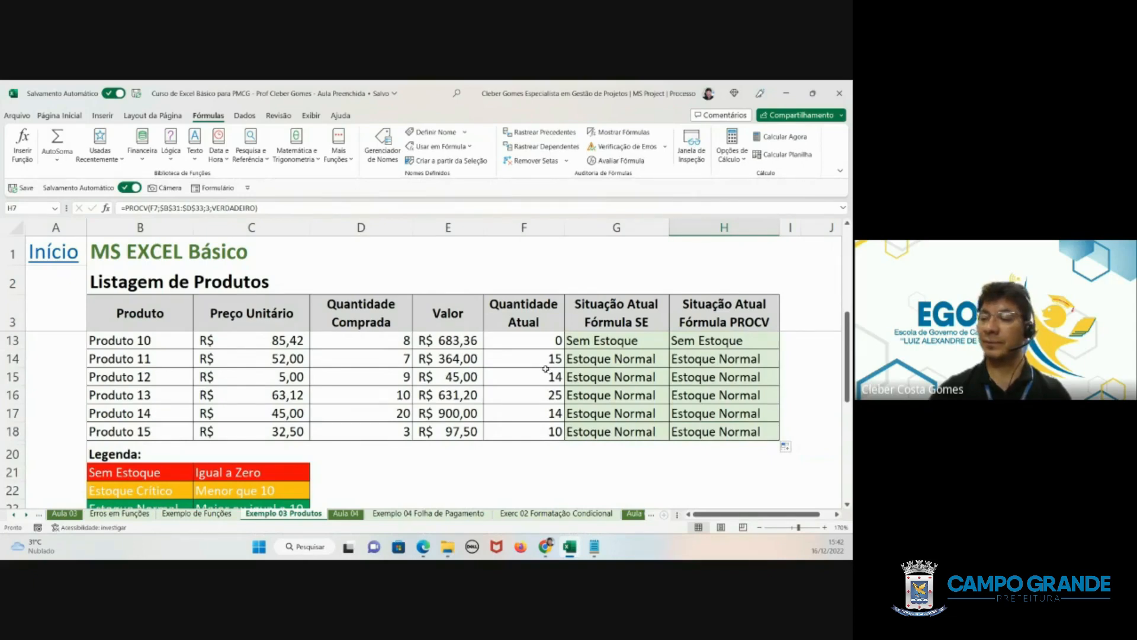
# - Review the PROCV lookup table below the legend and the product statuses from Produto 01 onward
pyautogui.scroll(-3, 545, 366)
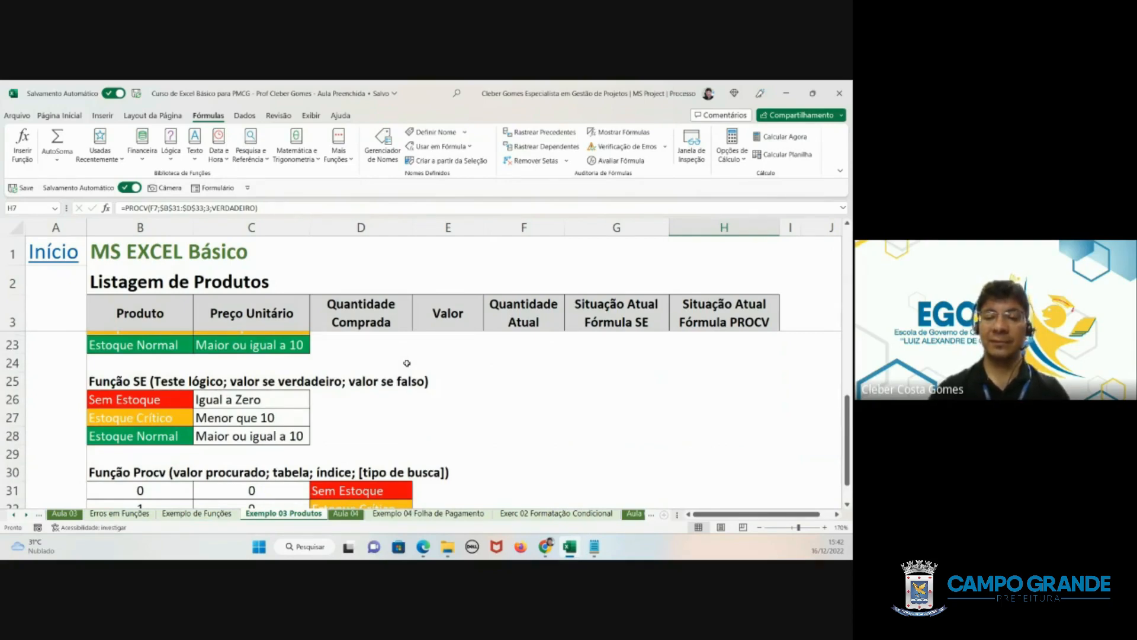
pyautogui.scroll(-2, 407, 363)
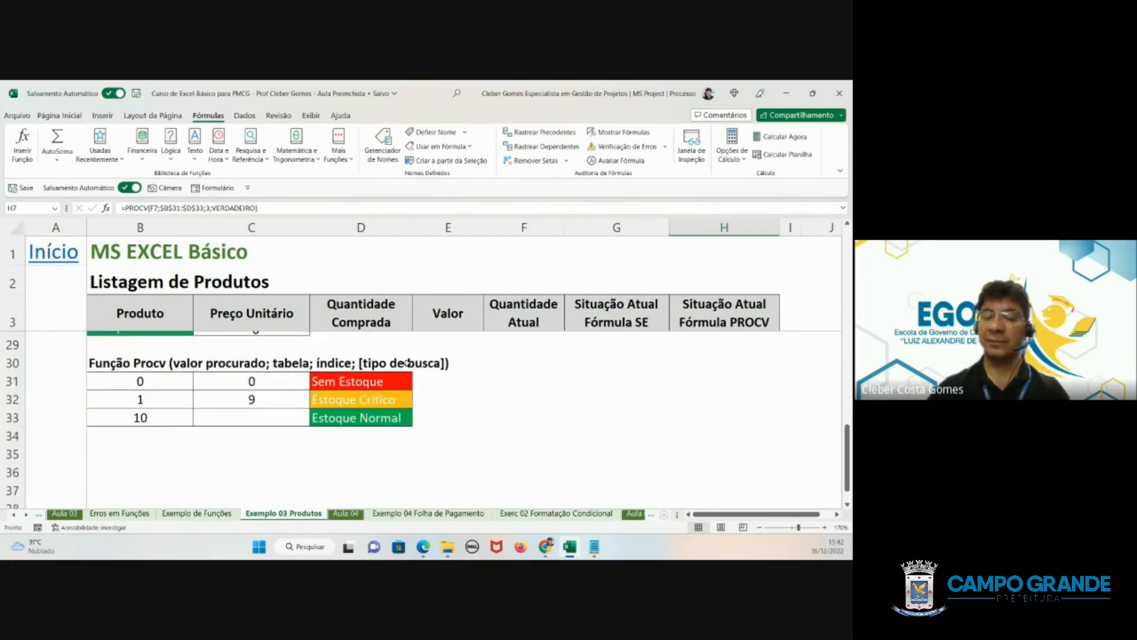
pyautogui.scroll(1, 407, 363)
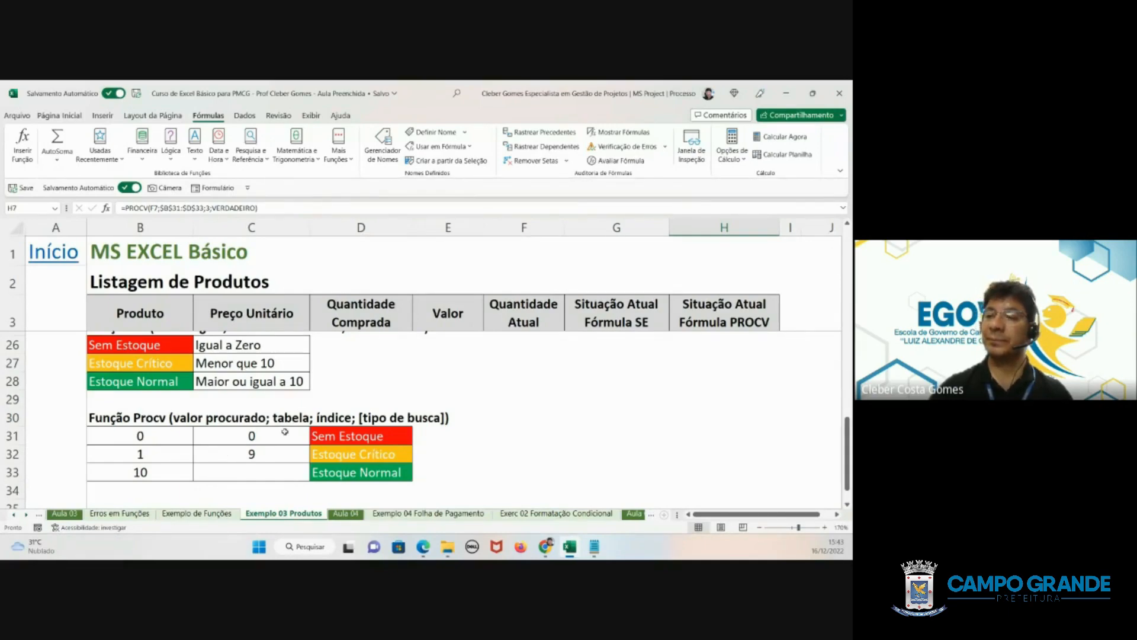
pyautogui.scroll(3, 285, 432)
pyautogui.scroll(4, 285, 432)
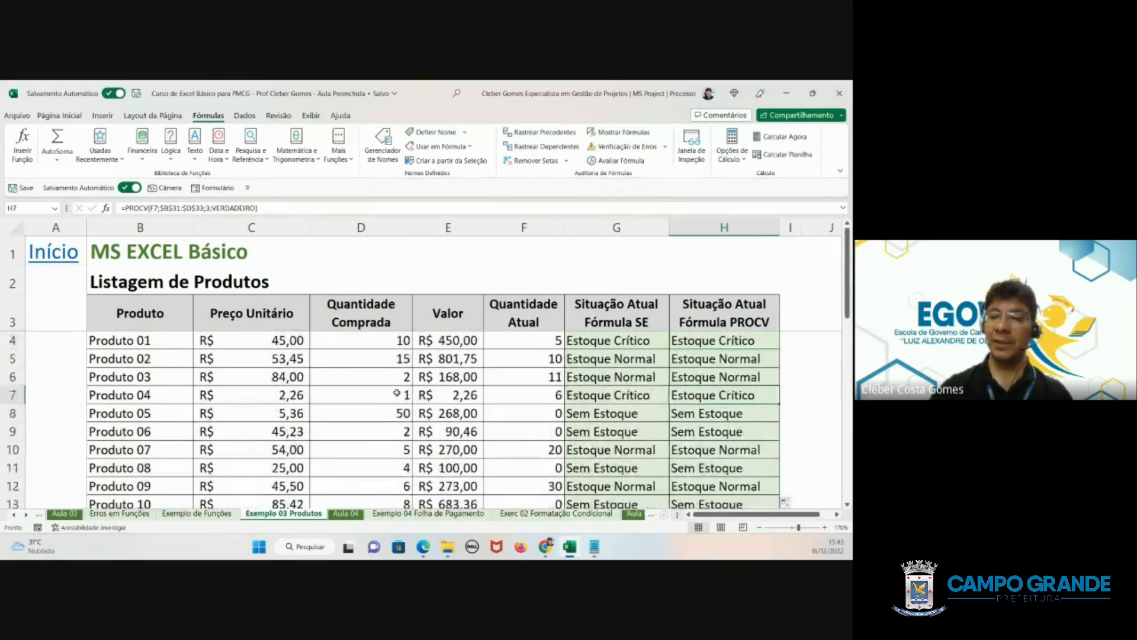
# - Browse the lesson, example and exercise sheets, ending on the common function errors in Erros em Funções
pyautogui.click(353, 513)
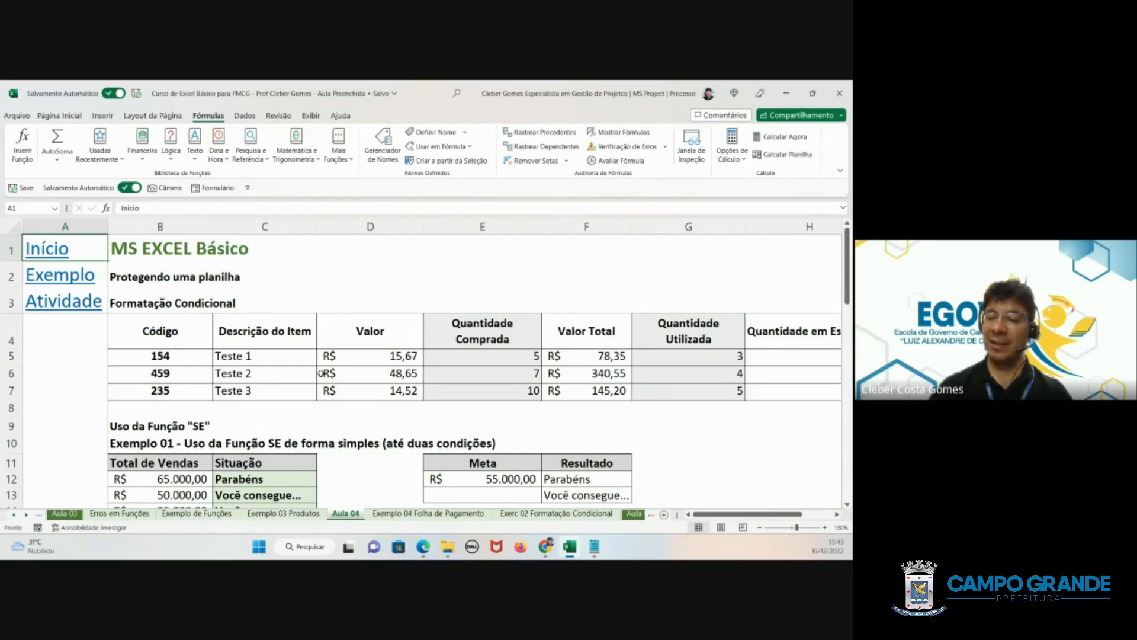
pyautogui.click(71, 515)
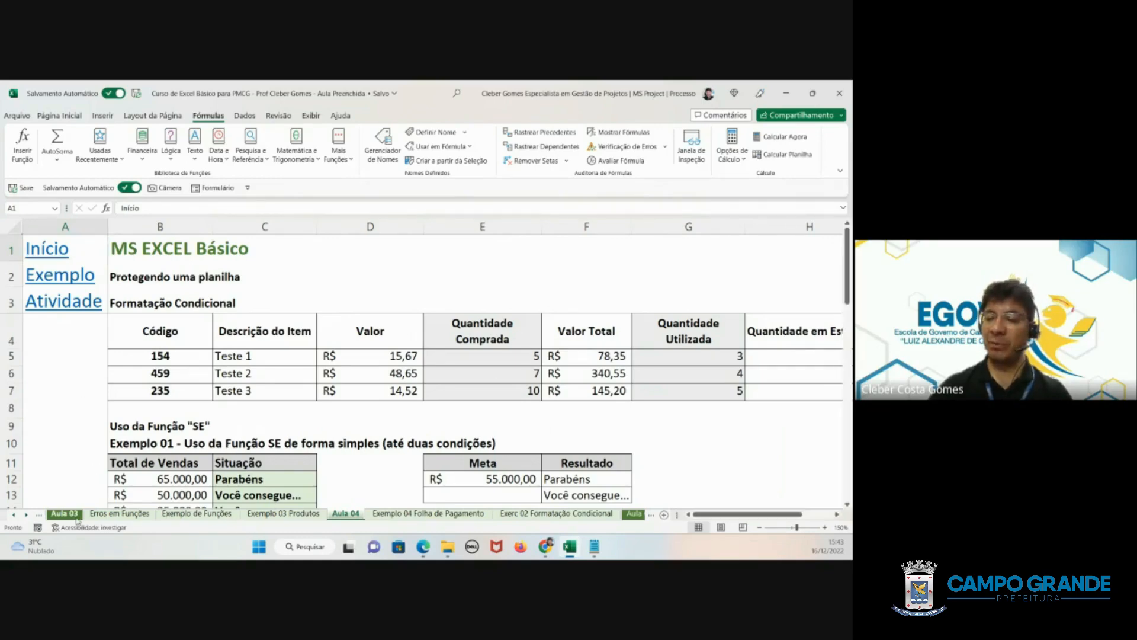
pyautogui.click(117, 515)
pyautogui.click(175, 514)
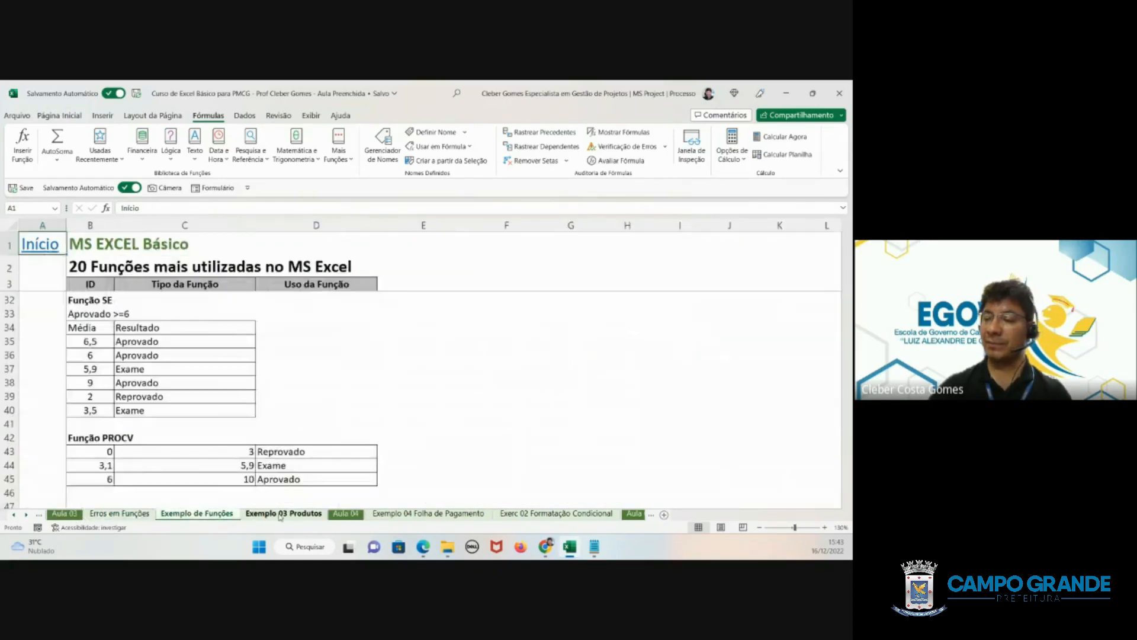
pyautogui.click(283, 514)
pyautogui.click(428, 514)
pyautogui.click(519, 514)
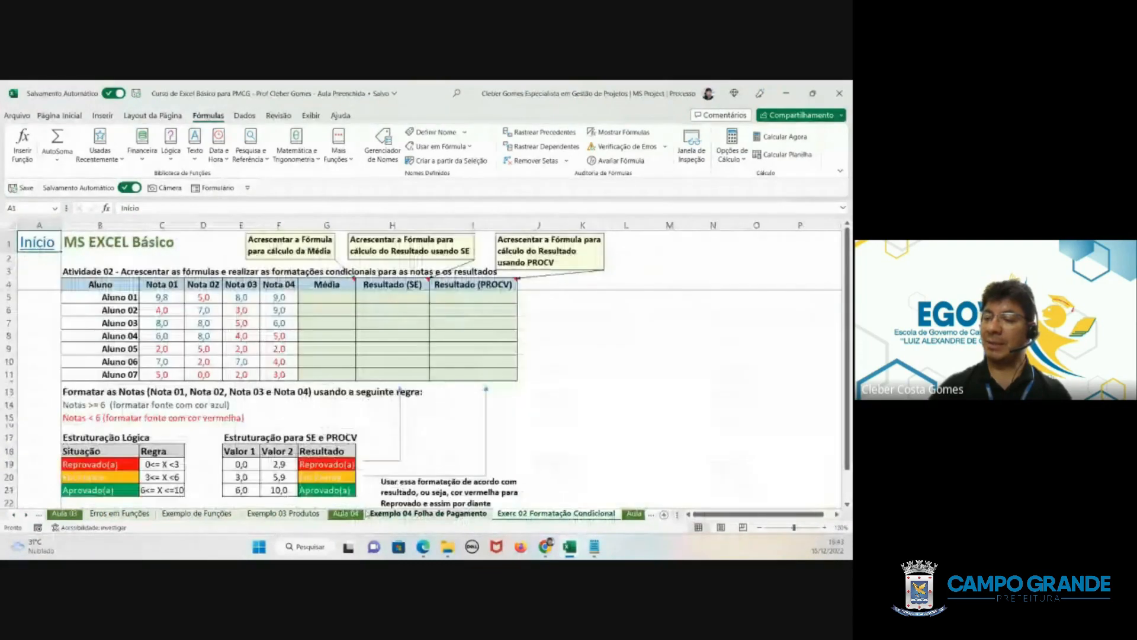
pyautogui.click(284, 515)
pyautogui.click(163, 515)
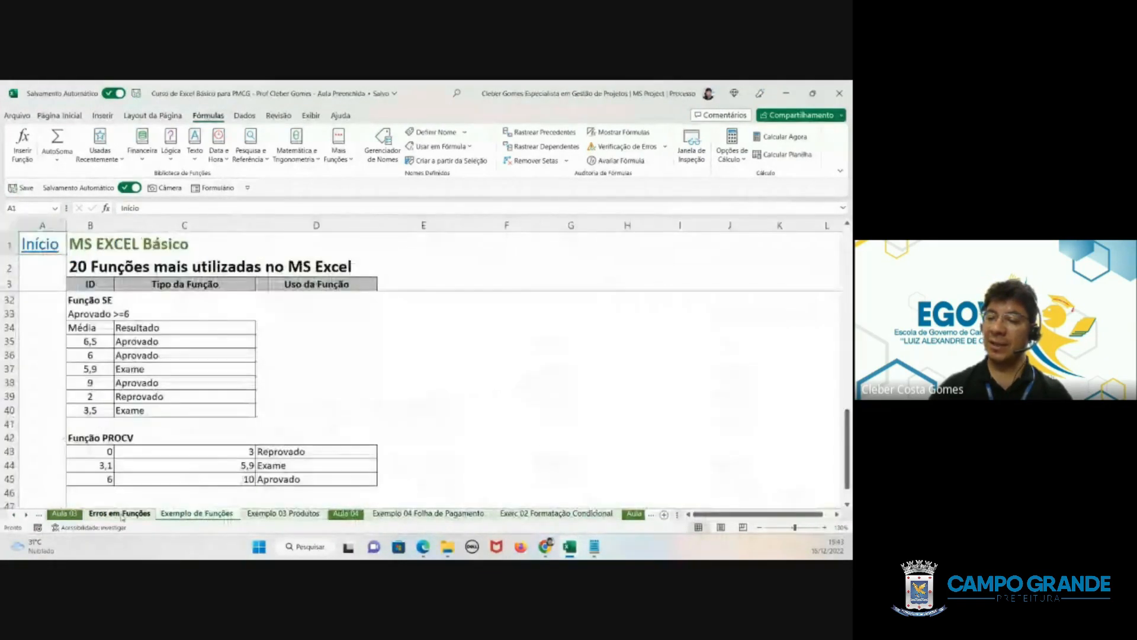
pyautogui.click(64, 514)
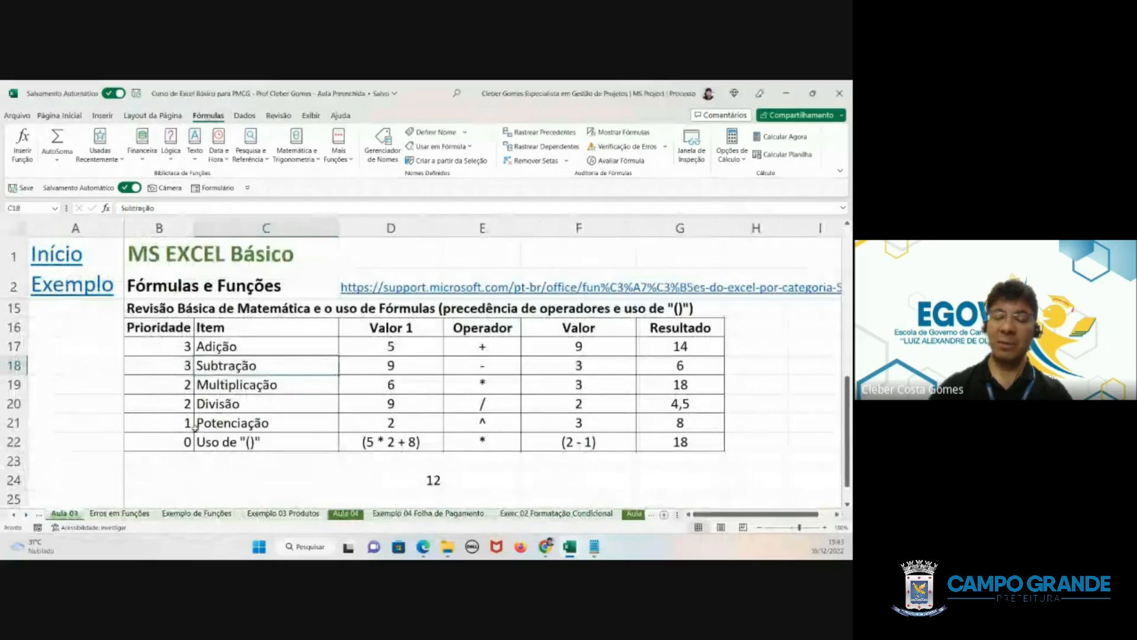
pyautogui.click(145, 514)
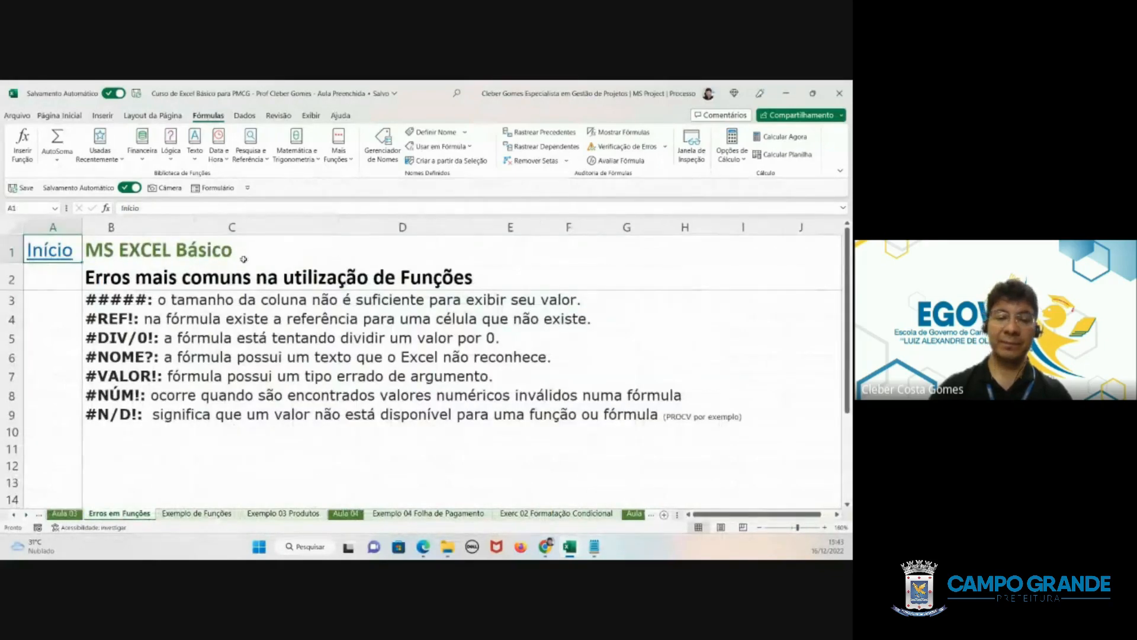
# - Open the Aula 04 sheet and review its Formatação Condicional topic and the simple and compound SE function examples
pyautogui.click(345, 514)
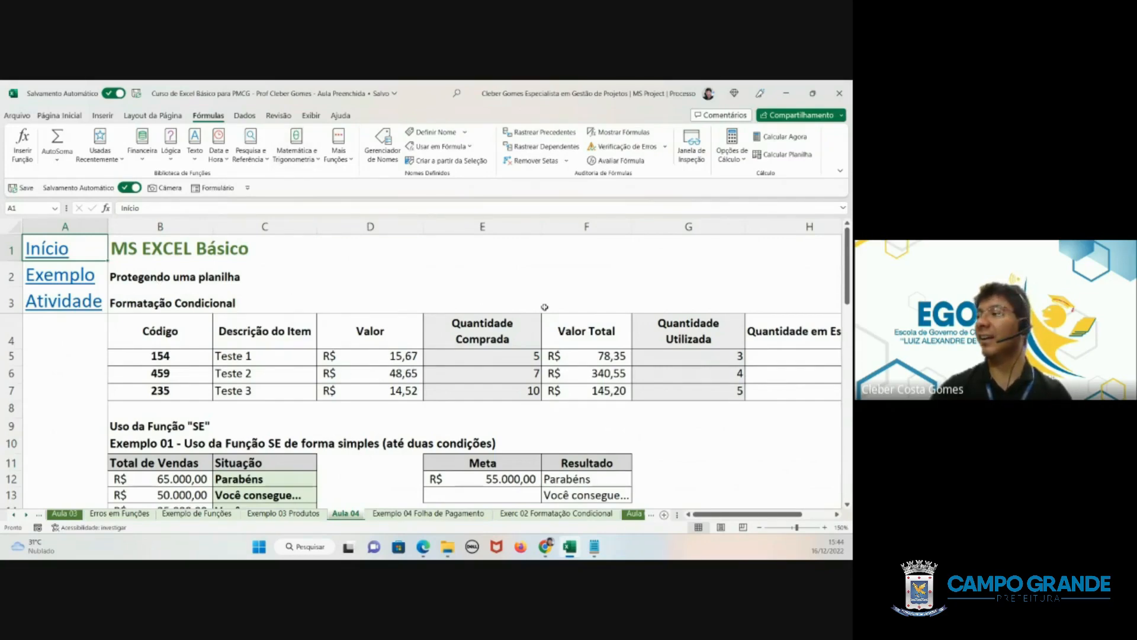
pyautogui.click(393, 410)
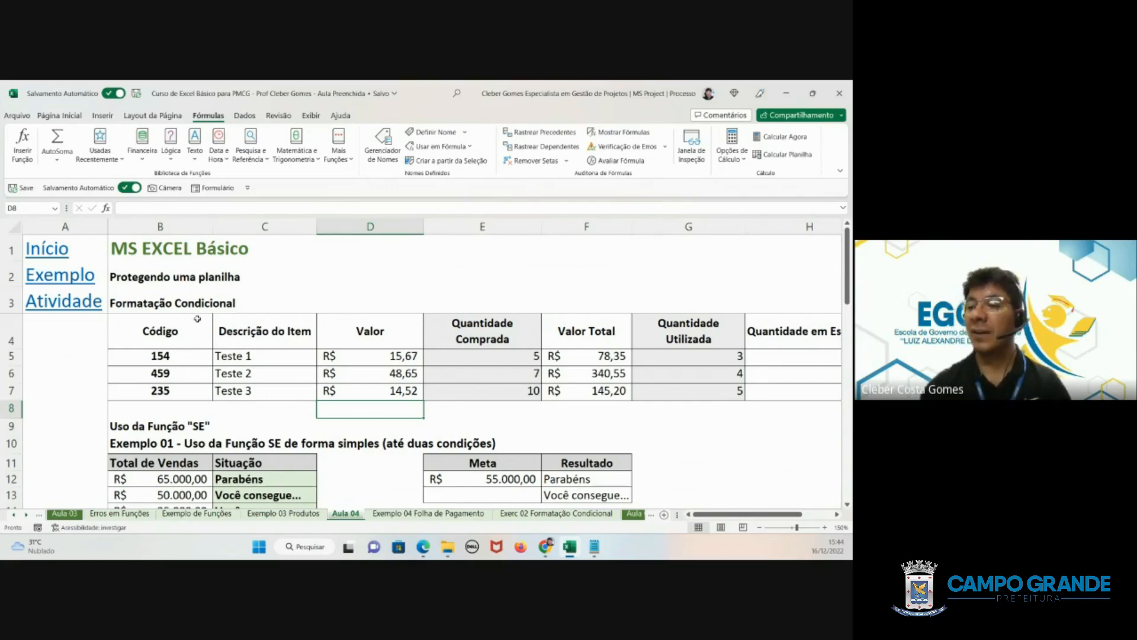
pyautogui.click(137, 303)
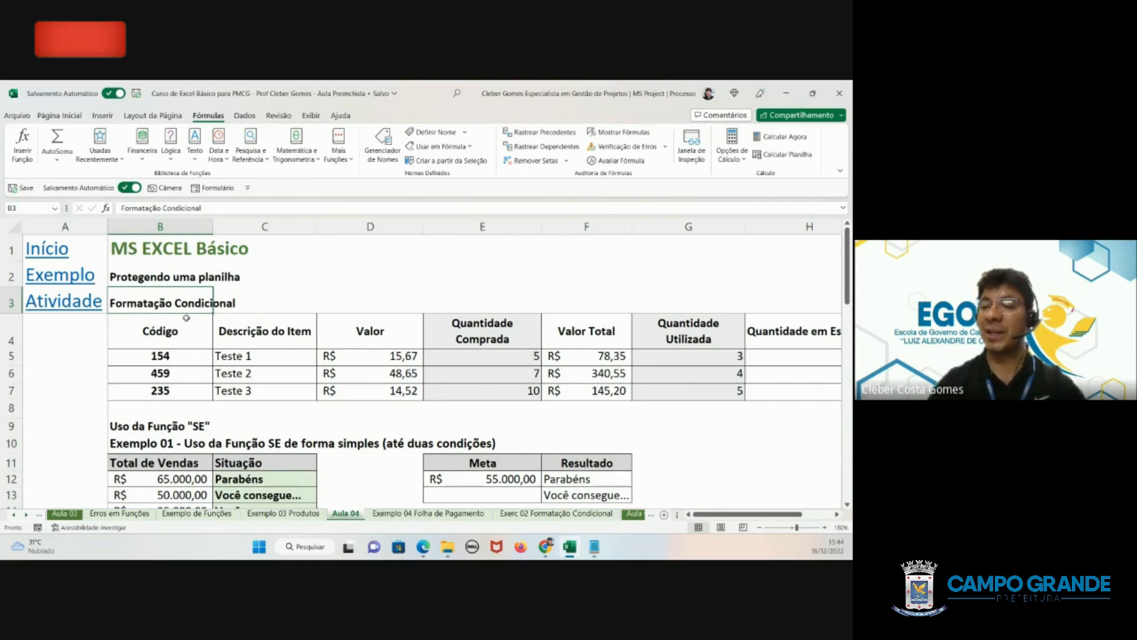
pyautogui.scroll(-1, 186, 319)
pyautogui.scroll(1, 186, 318)
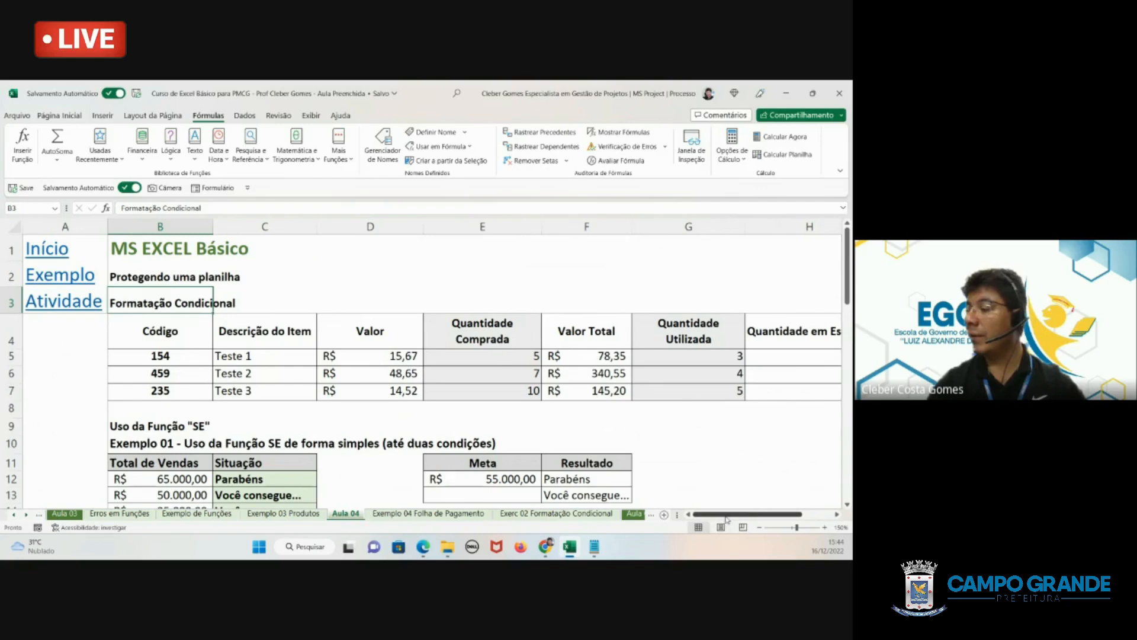
pyautogui.moveTo(727, 516)
pyautogui.mouseDown()
pyautogui.moveTo(758, 517)
pyautogui.moveTo(723, 516)
pyautogui.mouseUp()
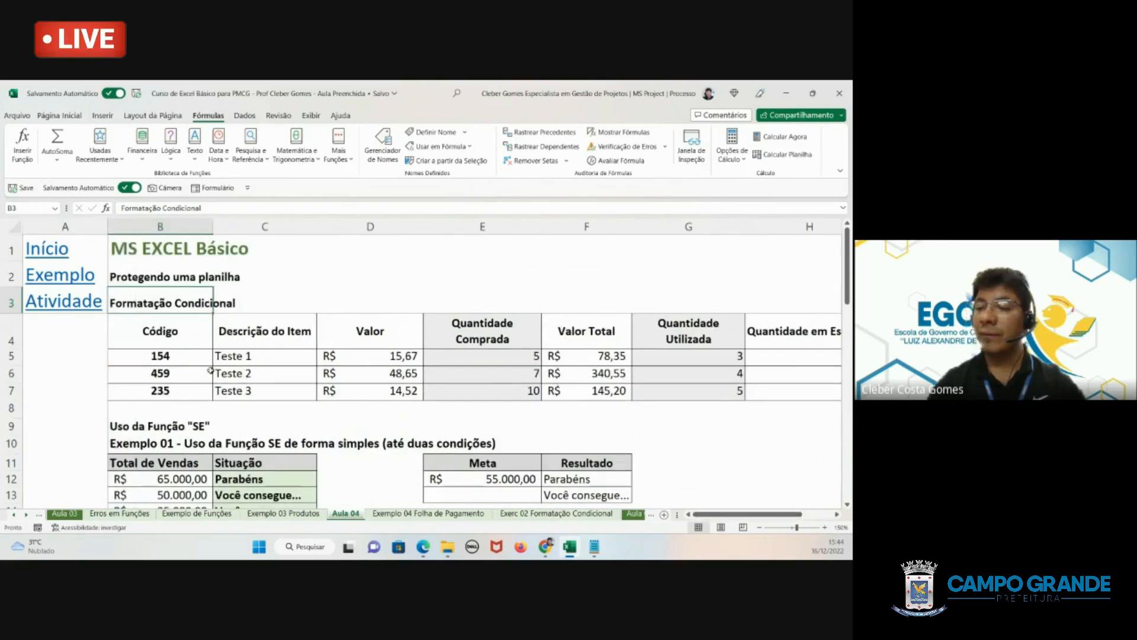
pyautogui.scroll(-2, 211, 371)
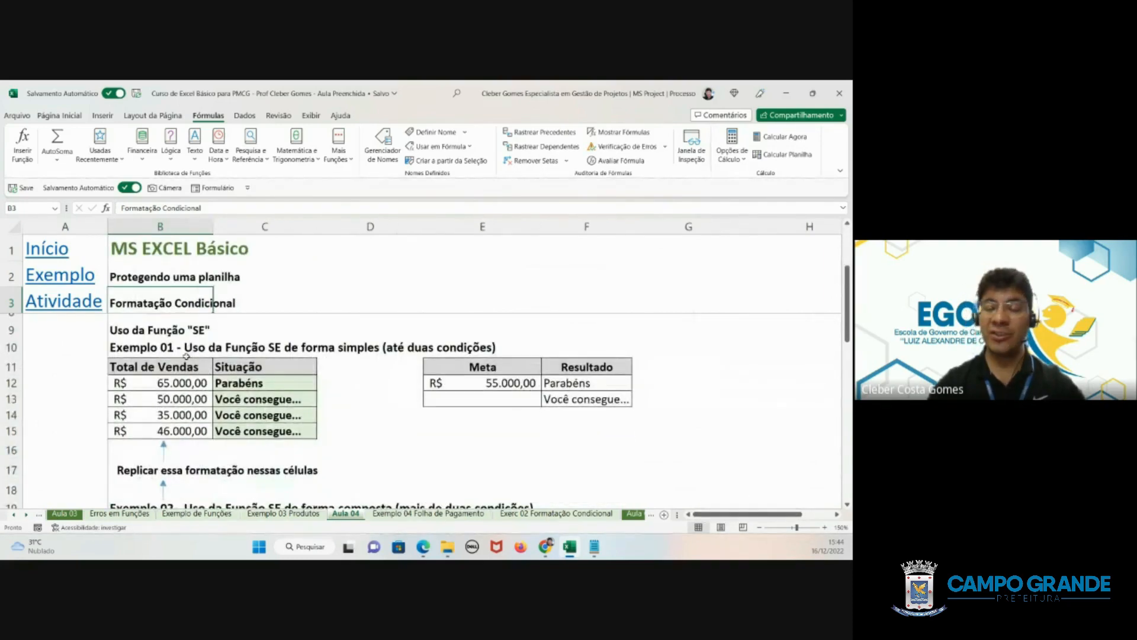
pyautogui.scroll(-2, 187, 356)
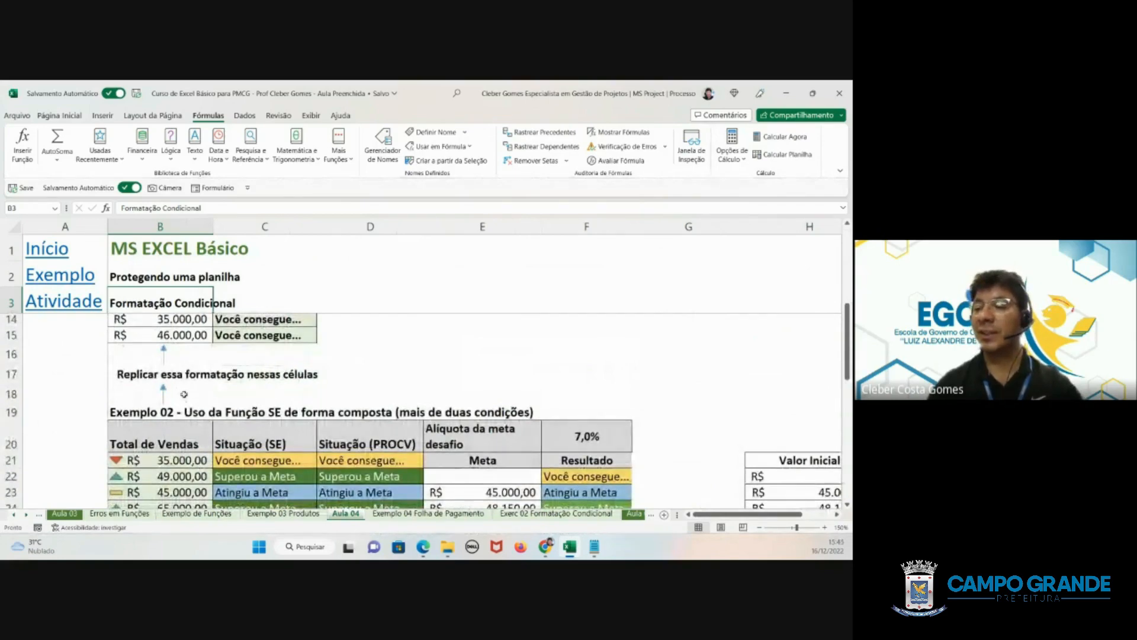
# - Review Exemplo 02's SE and PROCV status columns with sales icons, and Exemplo 03's table of percentage ranges and stages
pyautogui.scroll(-3, 184, 394)
pyautogui.moveTo(240, 413); pyautogui.dragTo(255, 463)
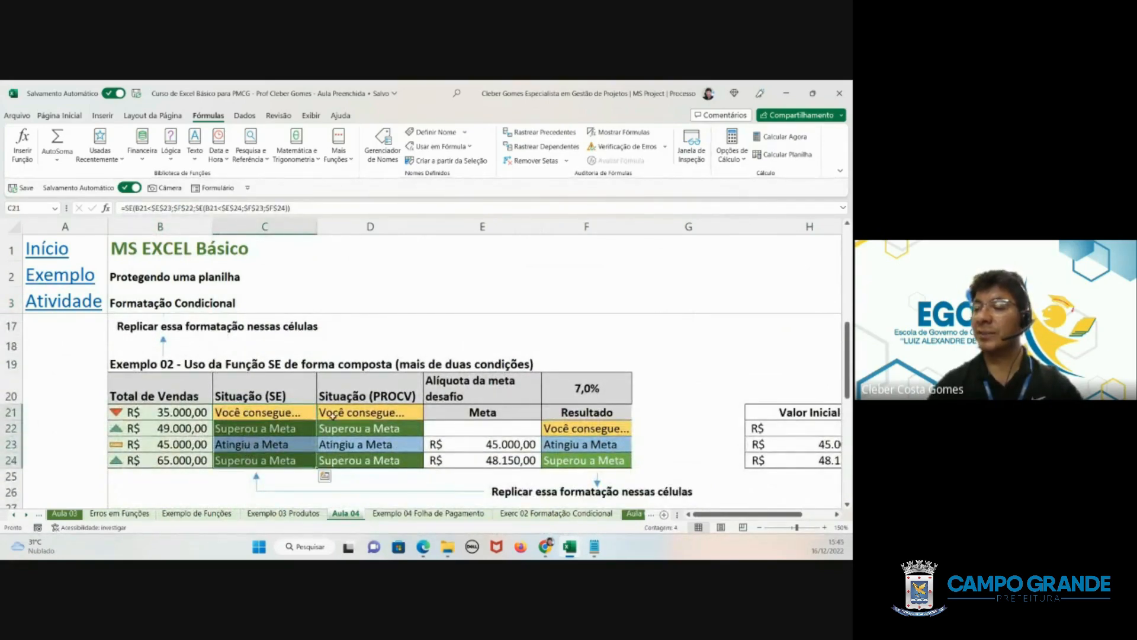
pyautogui.moveTo(333, 415); pyautogui.dragTo(341, 461)
pyautogui.click(117, 413)
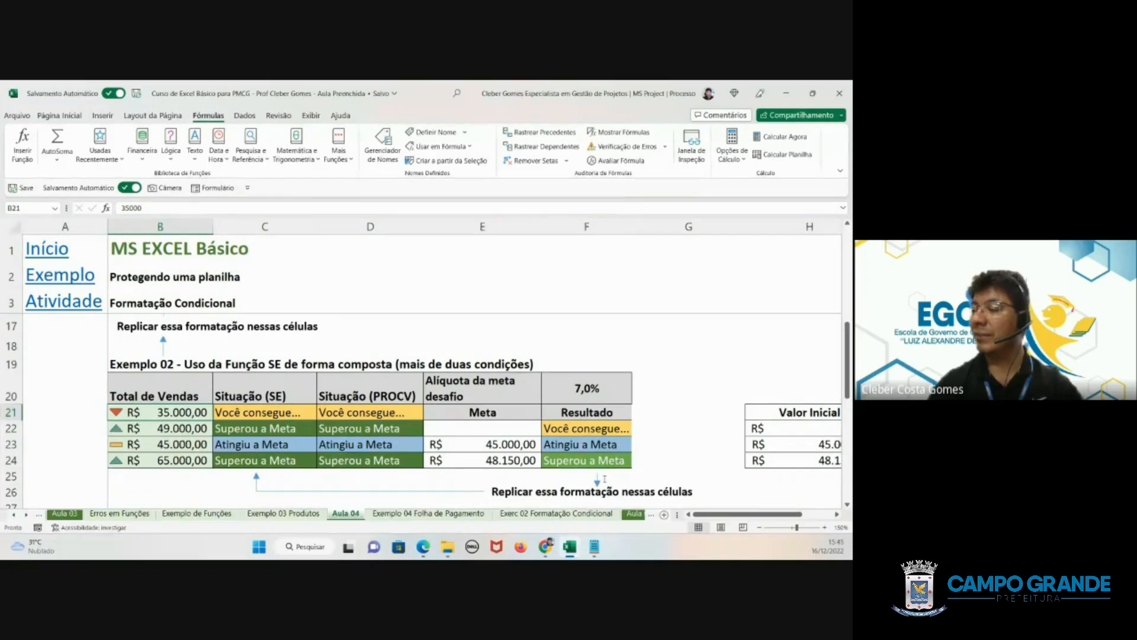
pyautogui.scroll(-4, 604, 479)
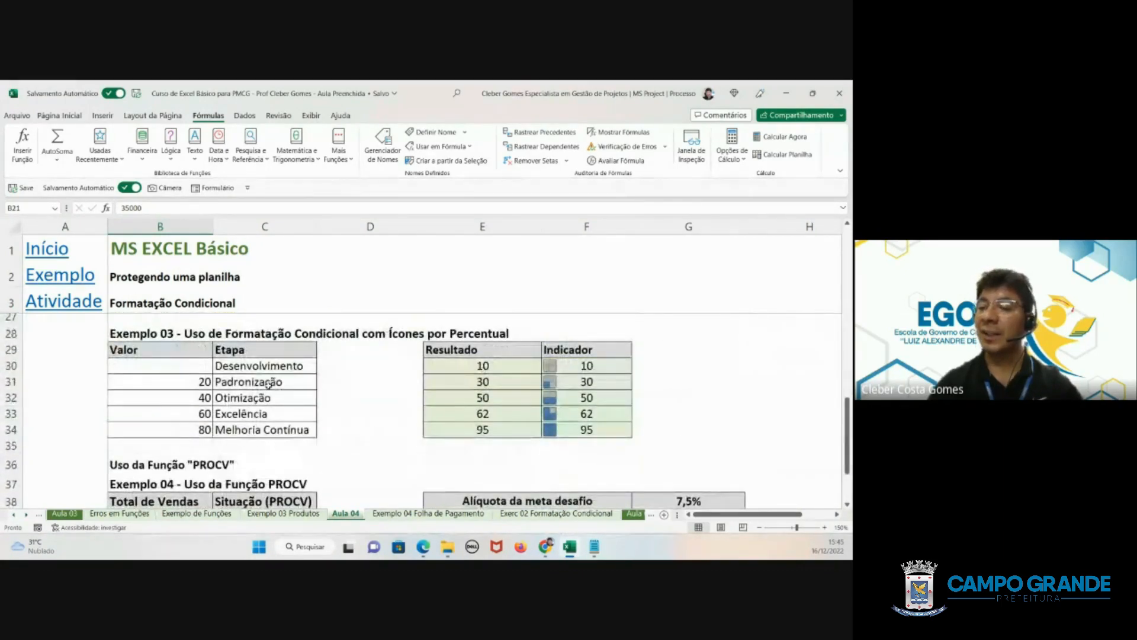
pyautogui.click(181, 363)
pyautogui.moveTo(182, 360); pyautogui.dragTo(266, 414)
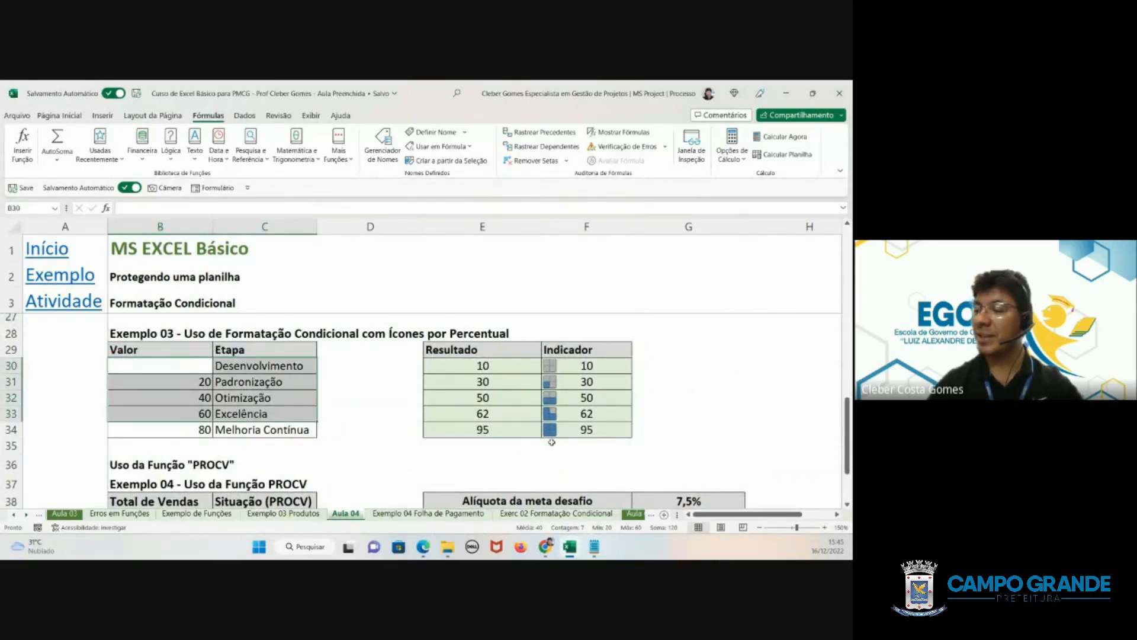
# - Examine Exemplo 04's PROCV sales table and its lookup ranges under Valor Inicial, Meta and Resultado
pyautogui.scroll(-2, 545, 429)
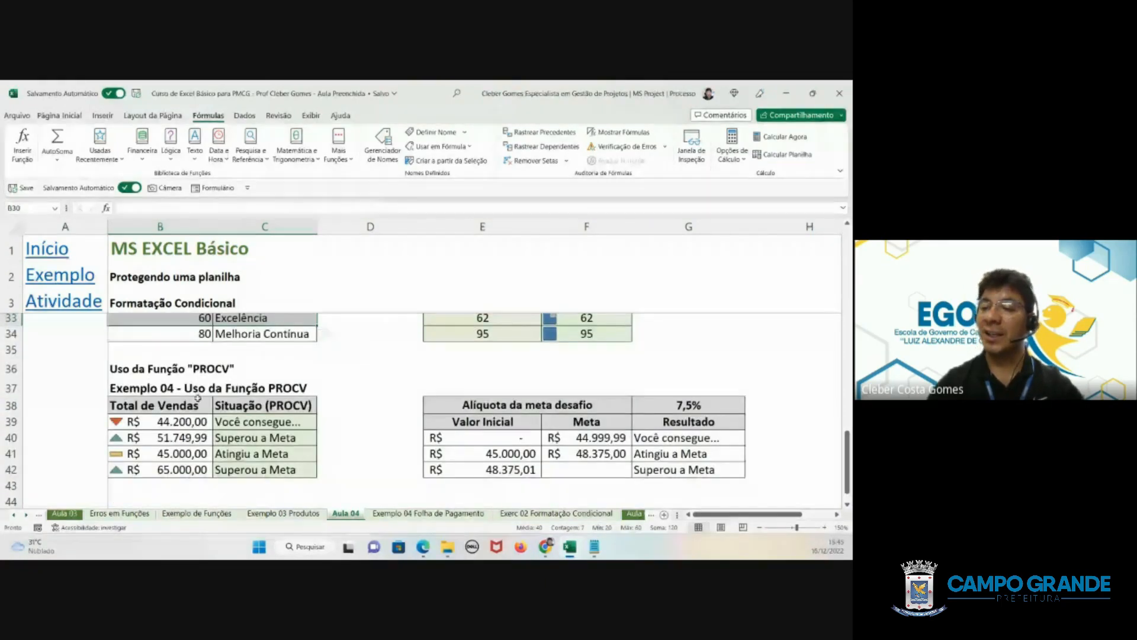
pyautogui.scroll(3, 206, 399)
pyautogui.scroll(4, 206, 398)
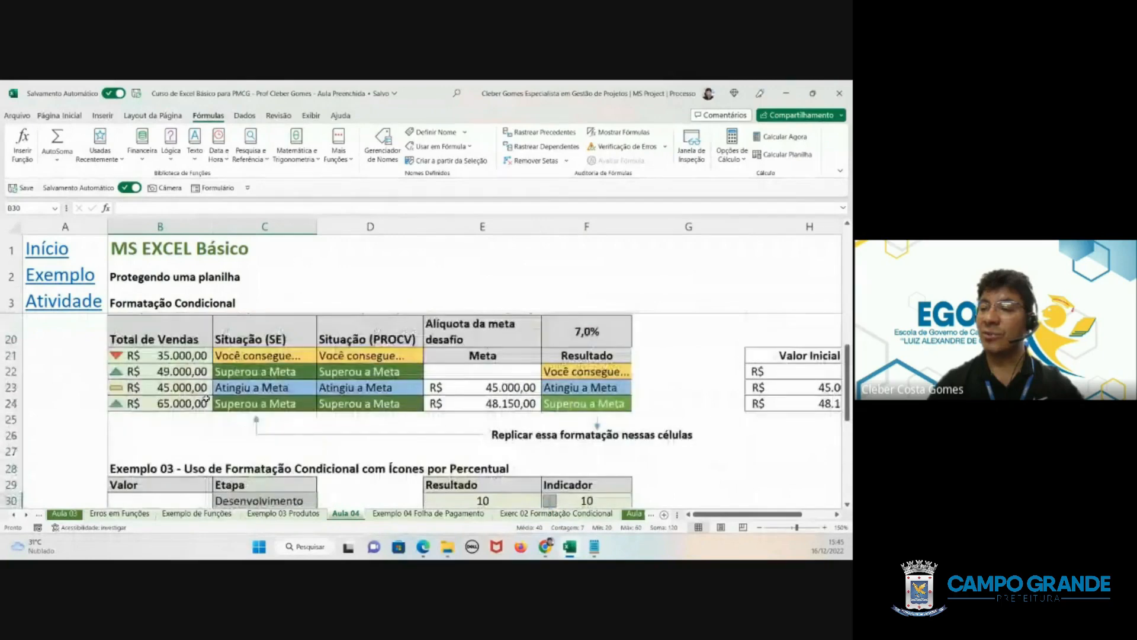
pyautogui.scroll(-7, 196, 434)
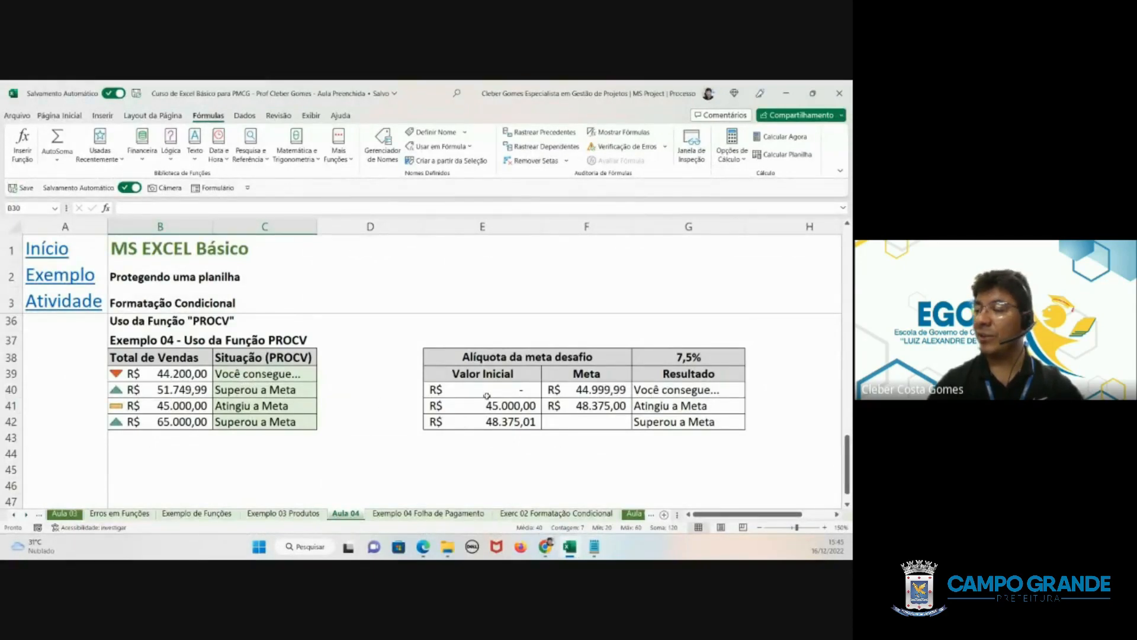
pyautogui.moveTo(473, 372); pyautogui.dragTo(686, 424)
pyautogui.click(534, 389)
pyautogui.moveTo(534, 389); pyautogui.dragTo(565, 391)
pyautogui.click(560, 390)
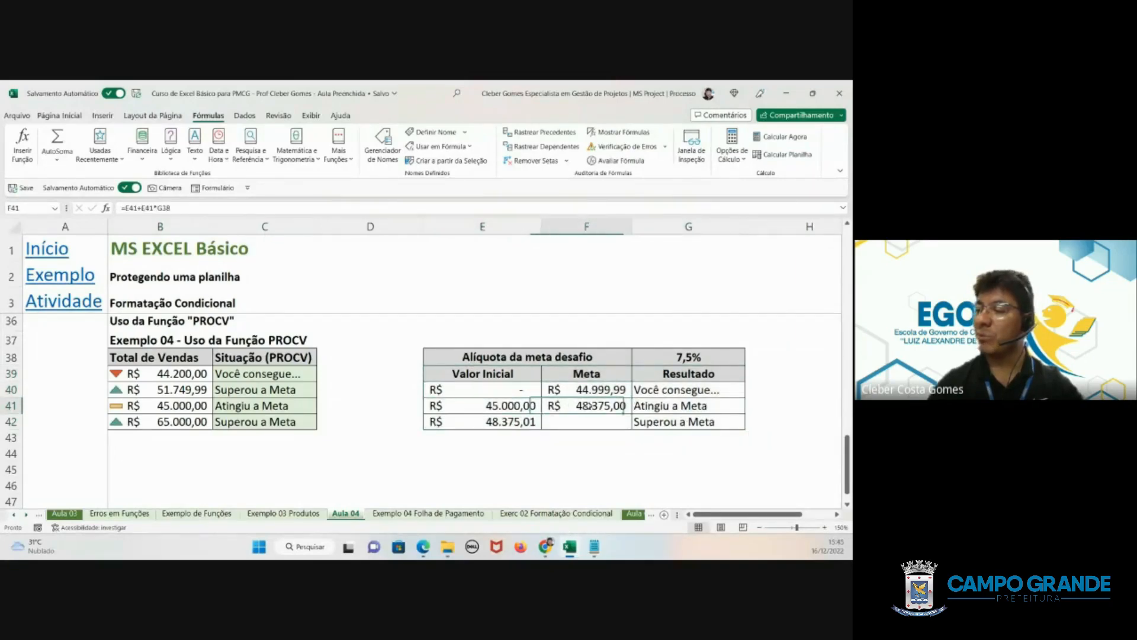
pyautogui.click(567, 421)
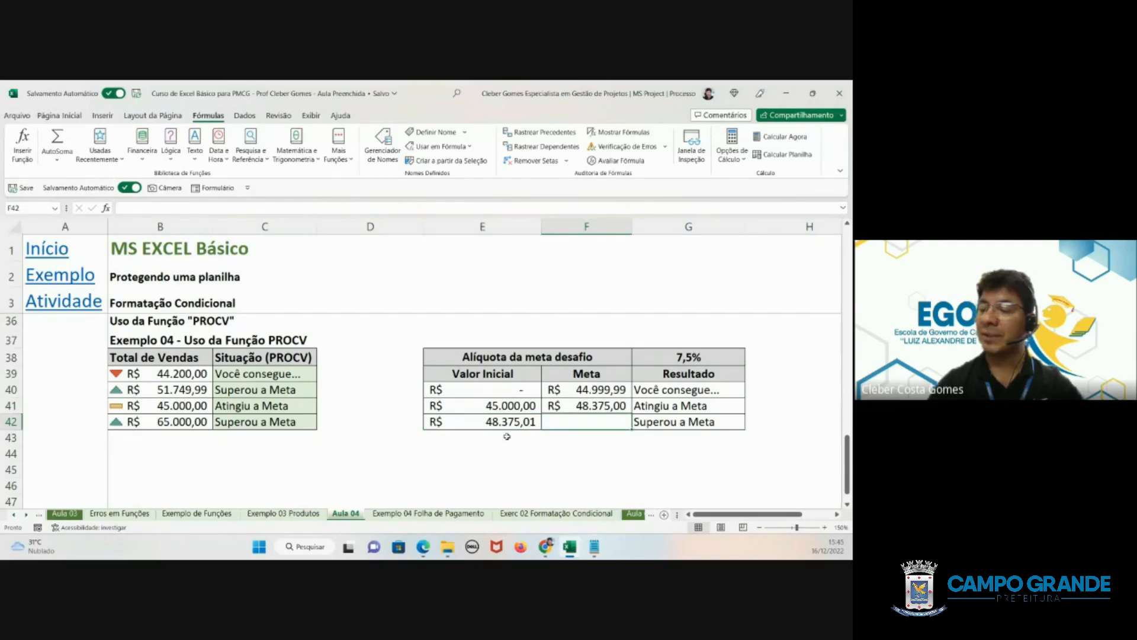
# - Review the item table through Quantidade em Estoque, and compare Exemplo 02's Situação (SE) and Situação (PROCV) formulas
pyautogui.scroll(5, 488, 405)
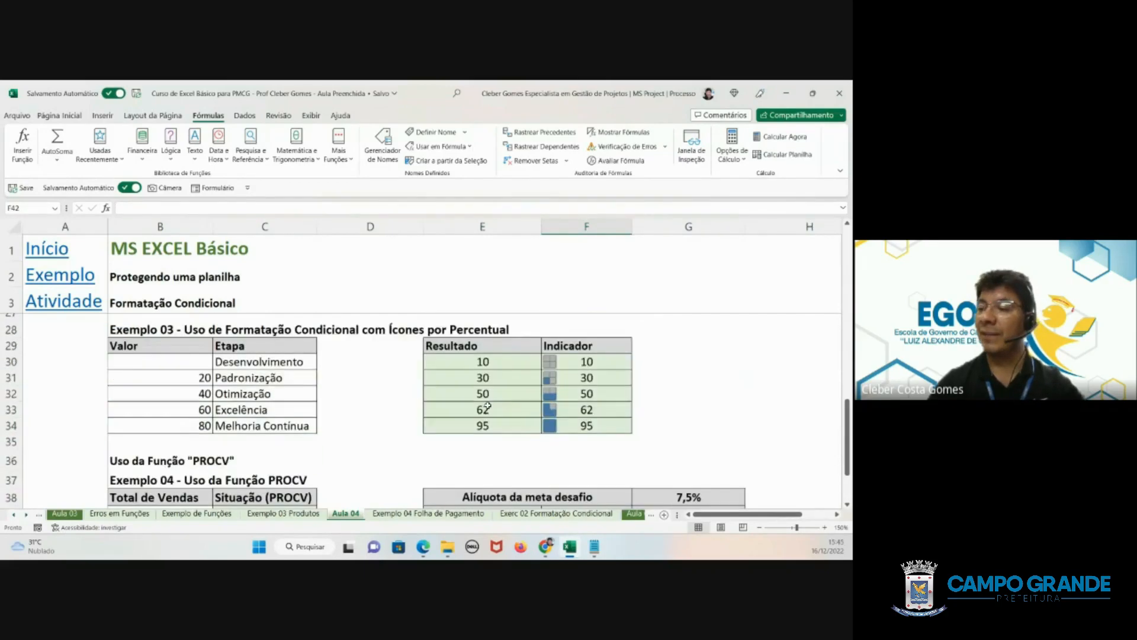
pyautogui.scroll(3, 488, 401)
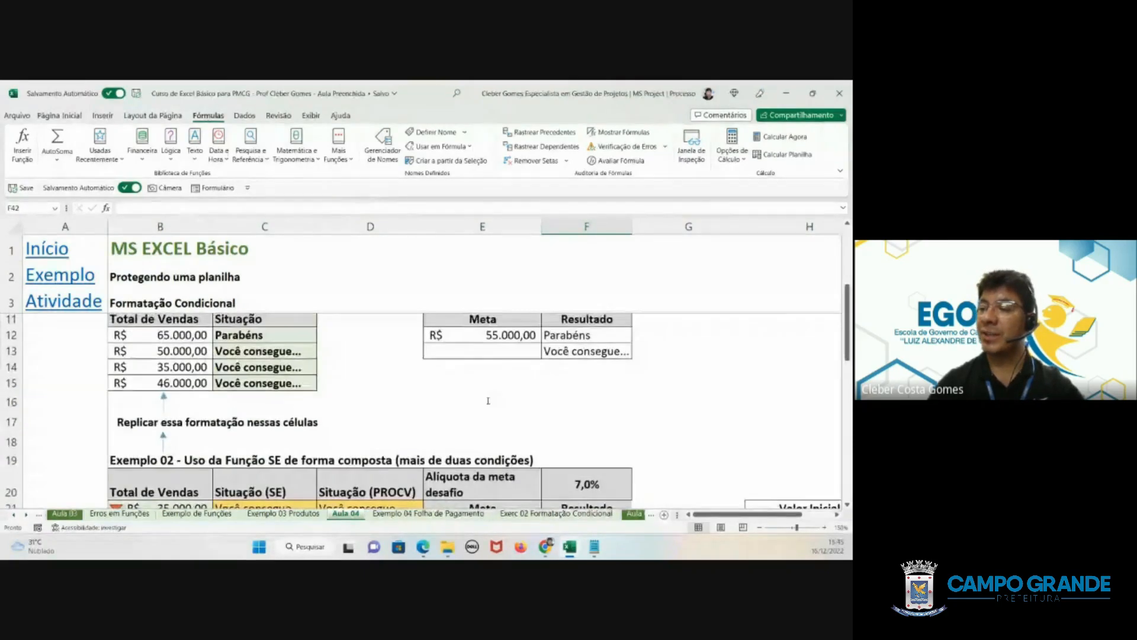
pyautogui.scroll(2, 335, 387)
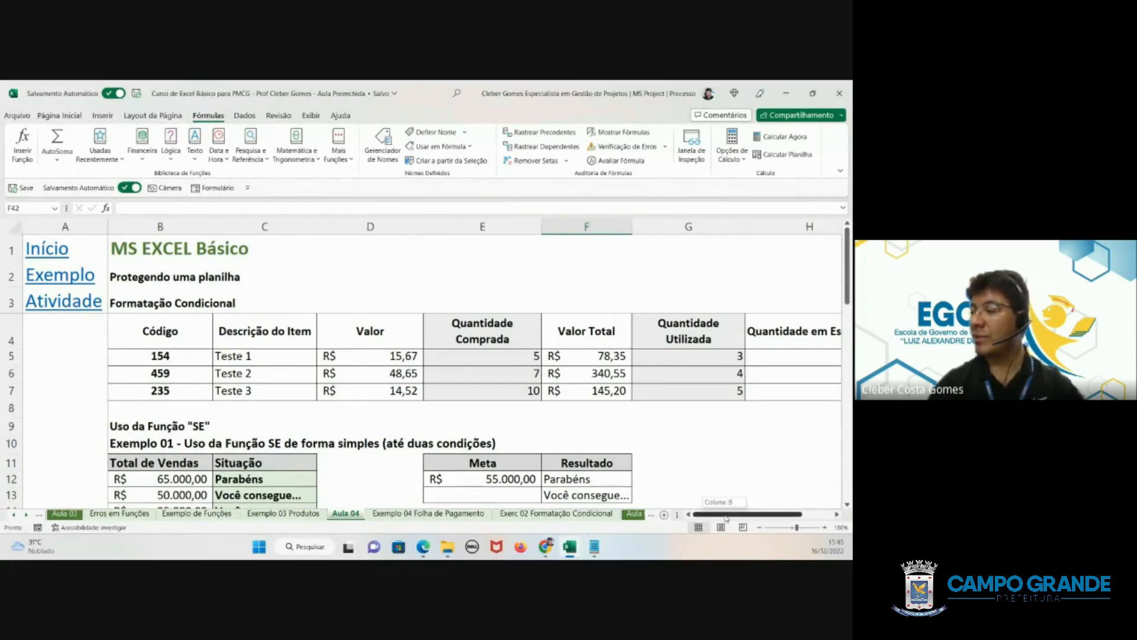
pyautogui.moveTo(728, 508); pyautogui.dragTo(753, 509)
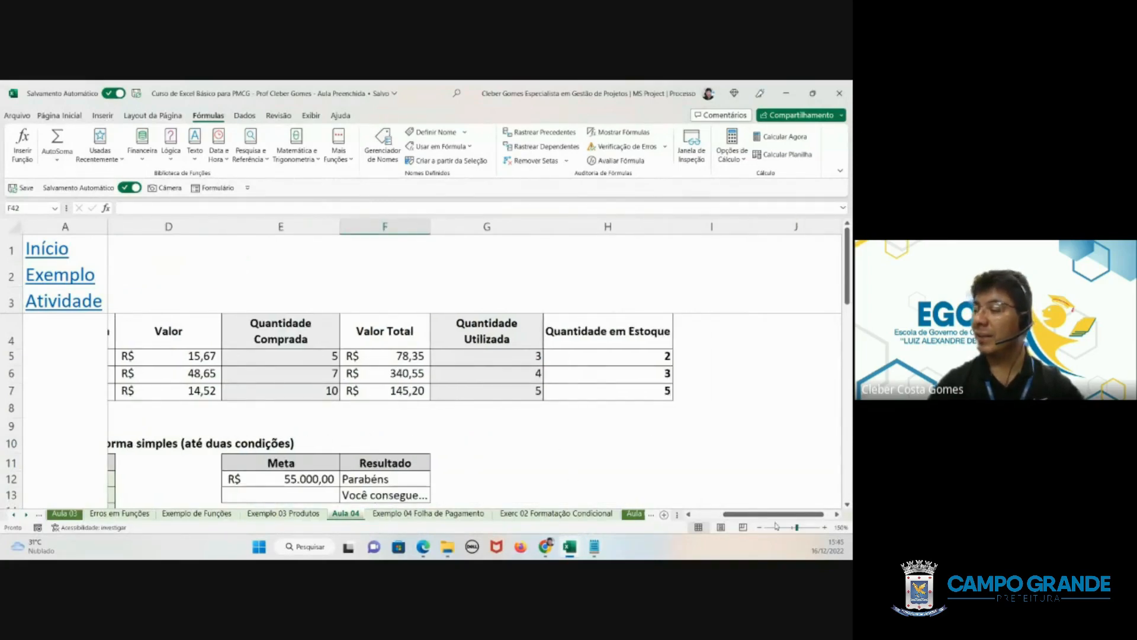
pyautogui.hscroll(-2, 573, 477)
pyautogui.scroll(-1, 484, 377)
pyautogui.scroll(-5, 484, 377)
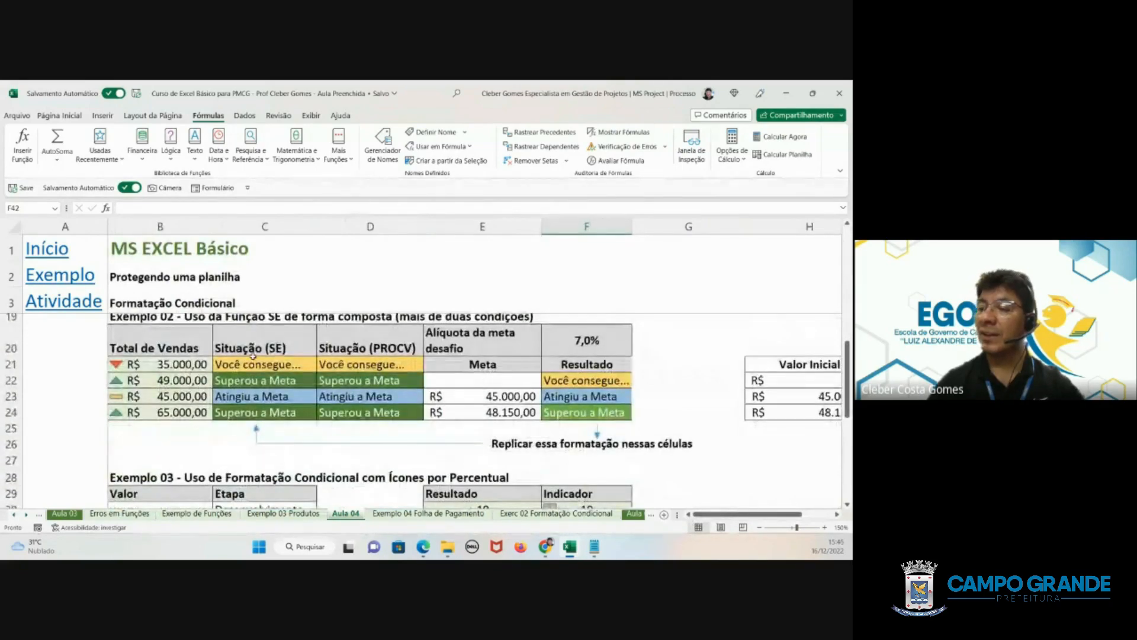
pyautogui.moveTo(251, 358); pyautogui.dragTo(252, 409)
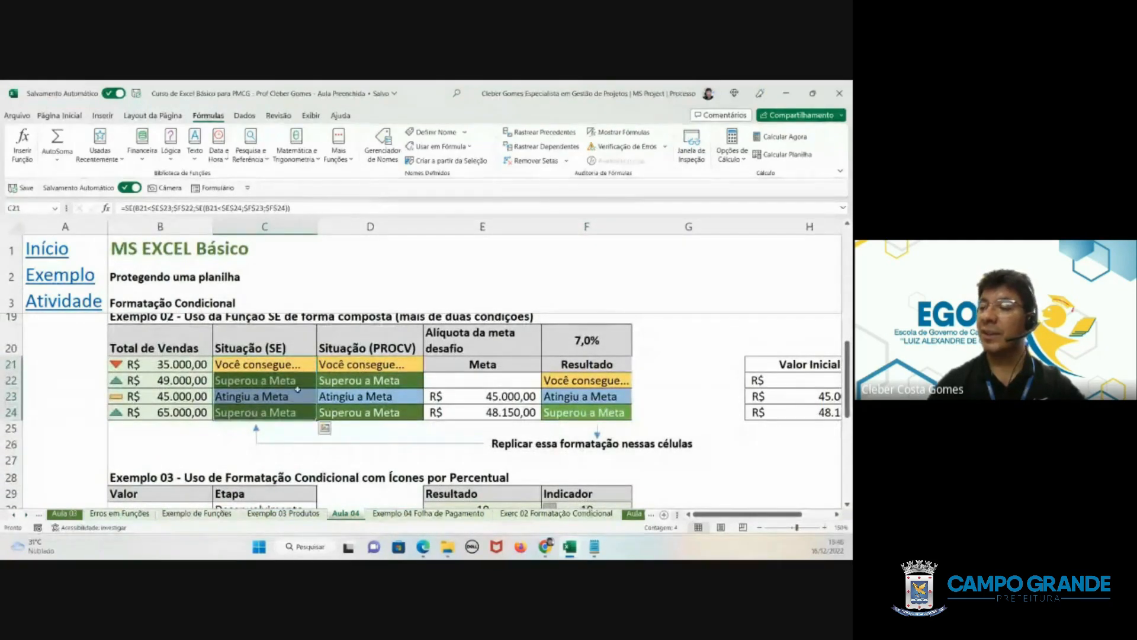
pyautogui.moveTo(330, 363); pyautogui.dragTo(344, 413)
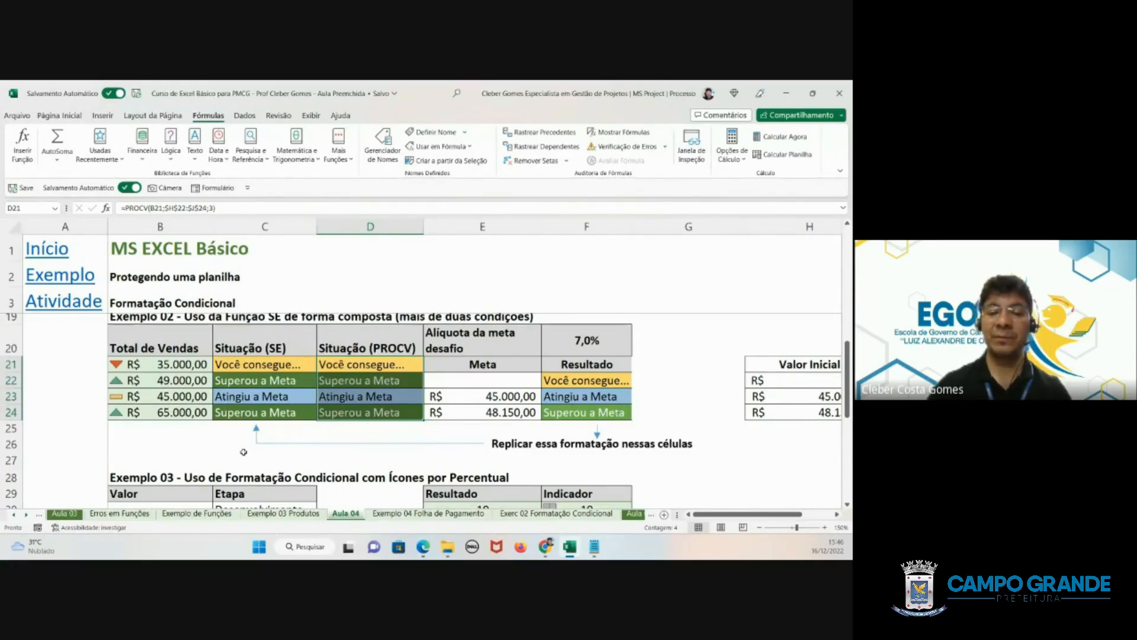
pyautogui.rightClick(334, 515)
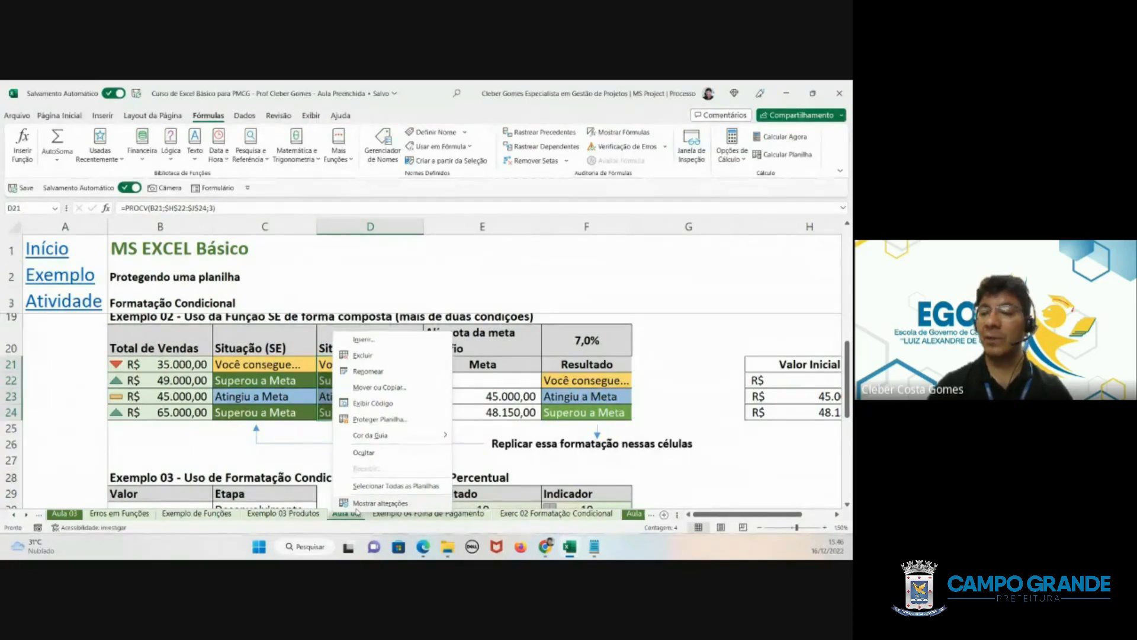
pyautogui.click(272, 433)
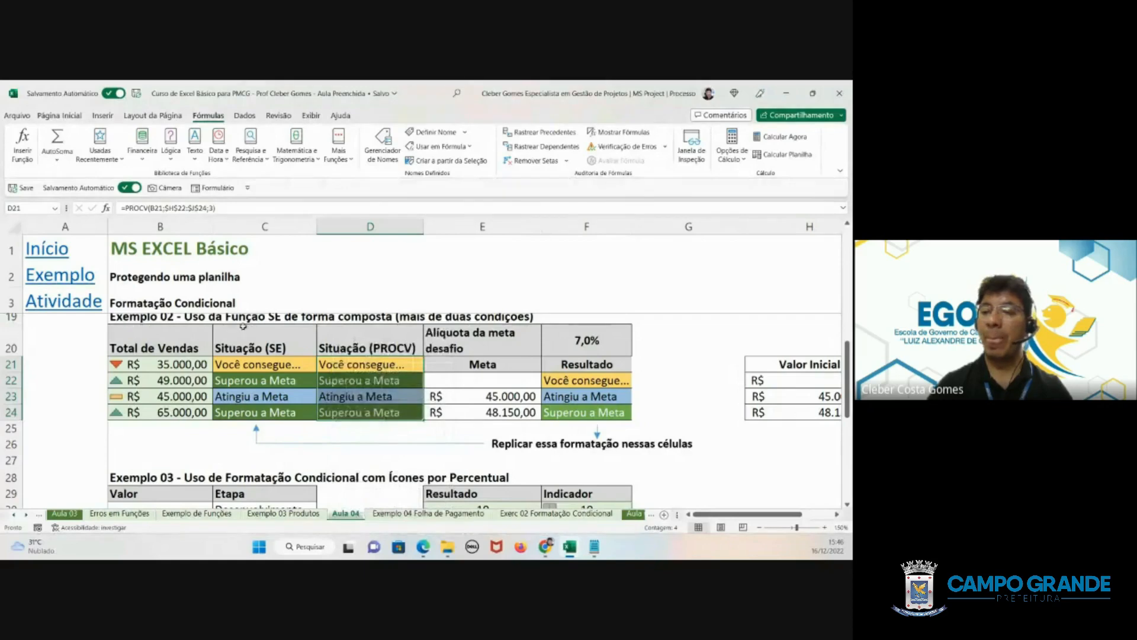
# - Review the Protegendo uma planilha topic and the item table with its Quantidade Comprada values
pyautogui.scroll(5, 236, 323)
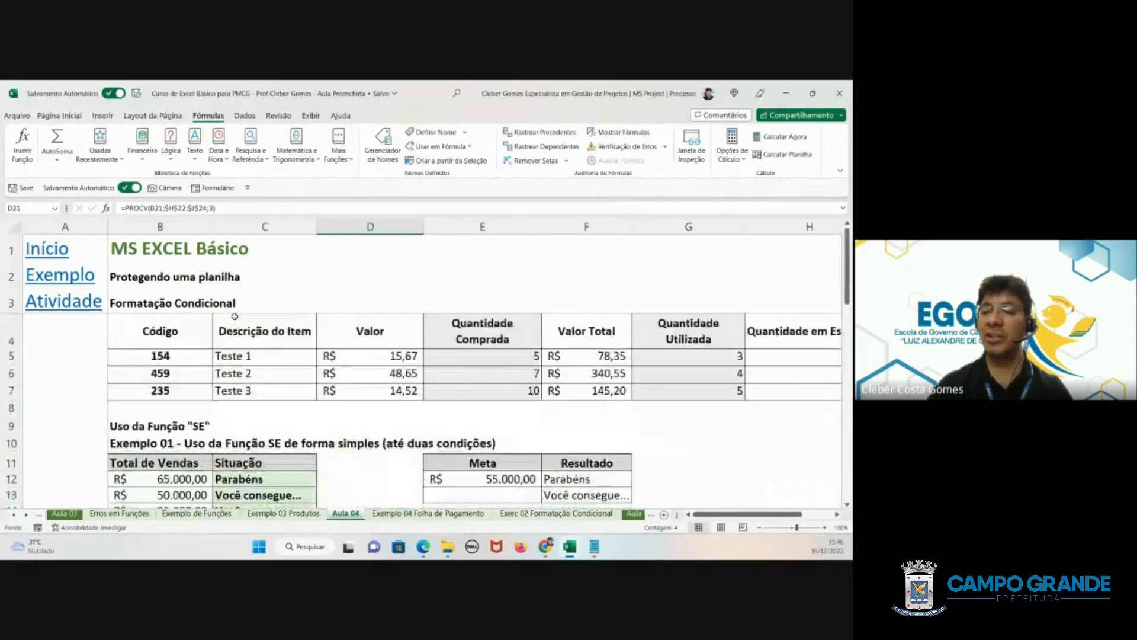
pyautogui.click(147, 283)
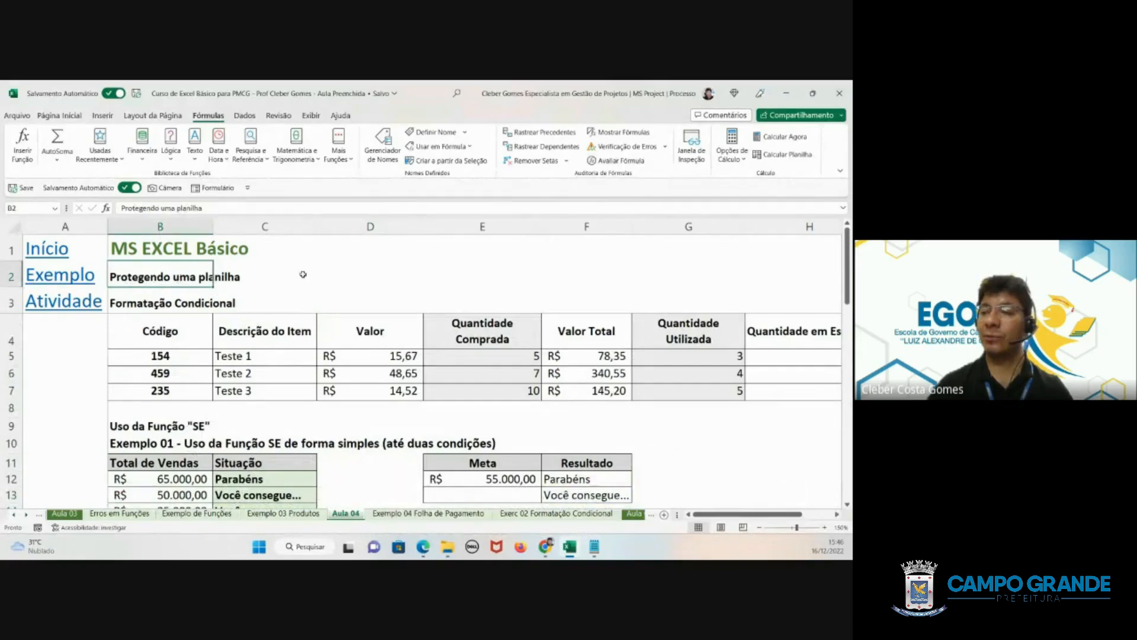
pyautogui.click(366, 264)
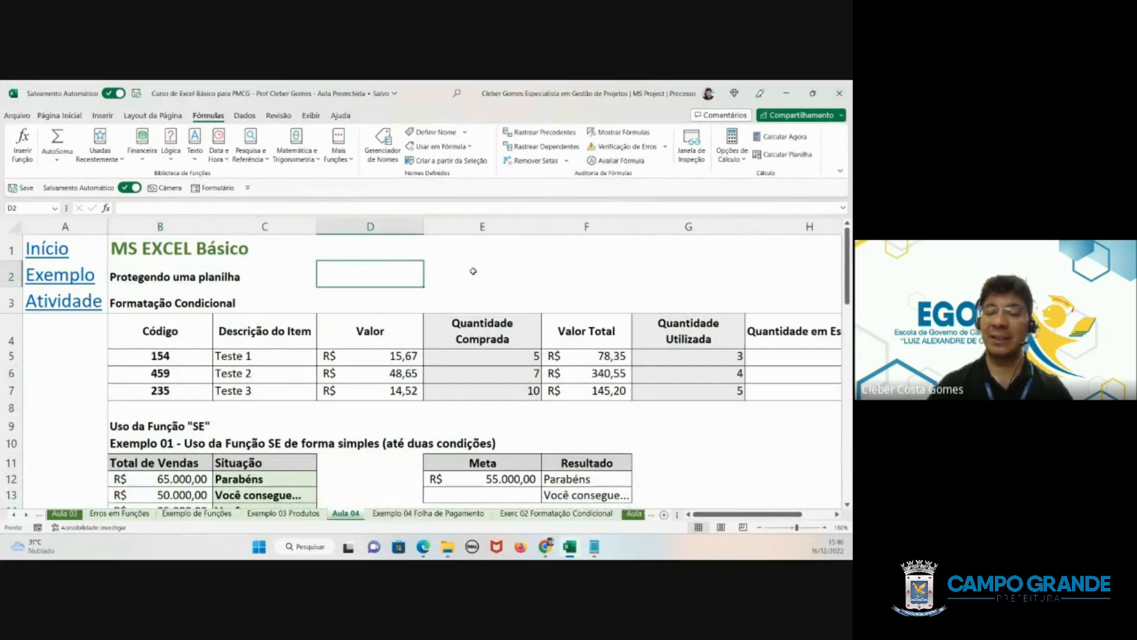
pyautogui.click(445, 272)
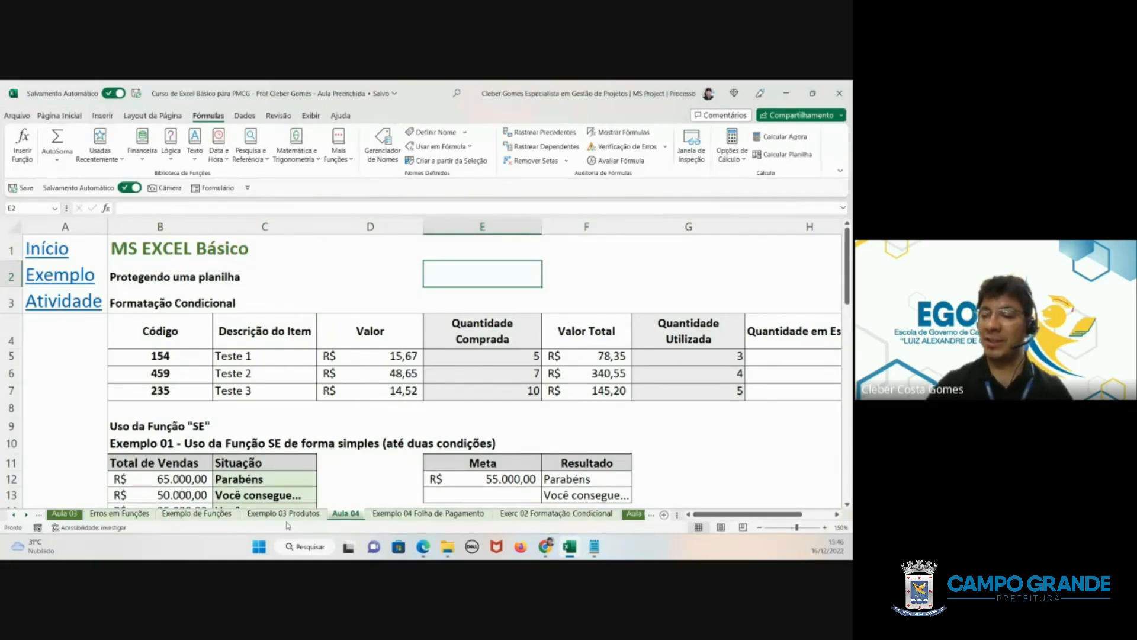
pyautogui.moveTo(68, 337); pyautogui.dragTo(453, 457)
pyautogui.click(459, 395)
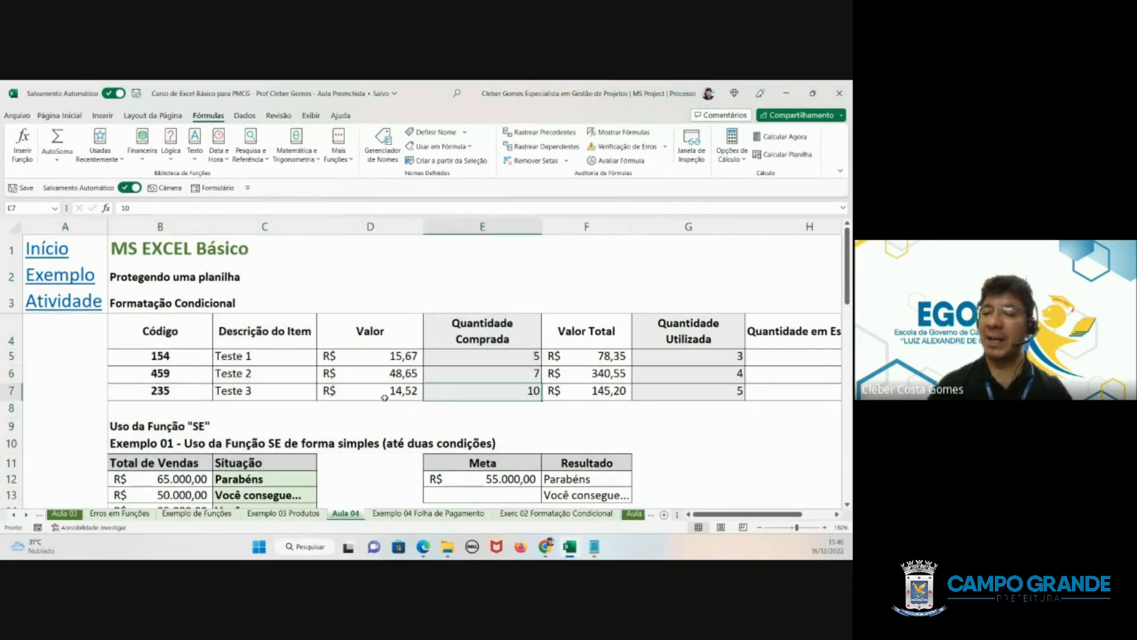
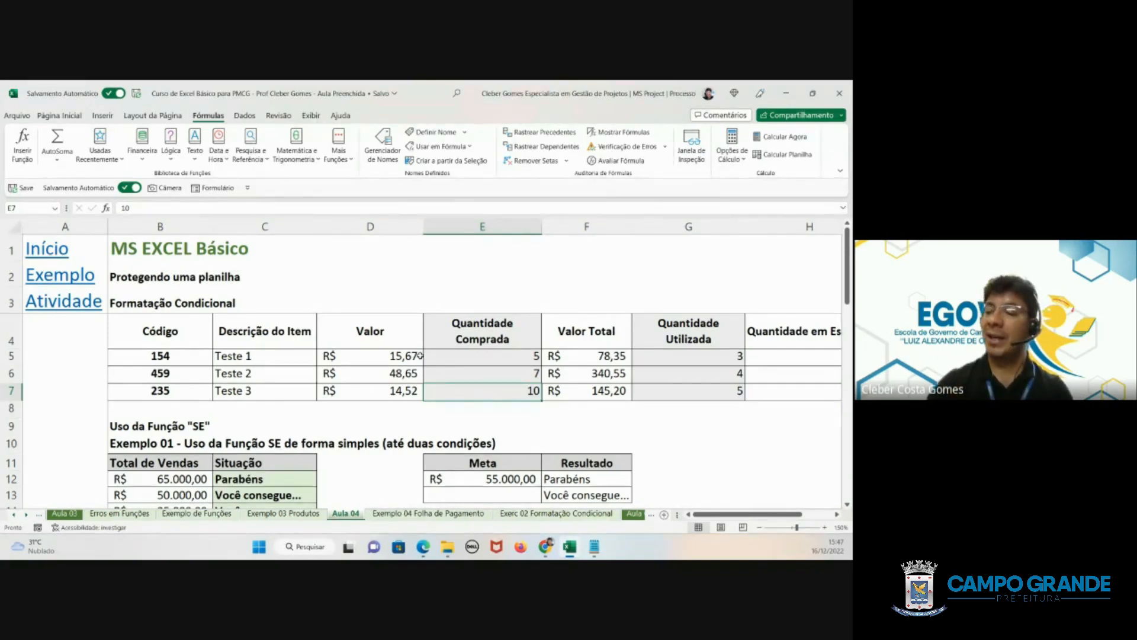
# - Inspect the cell format settings of Teste 1's Valor, leaving the Contábil number format as it is
pyautogui.rightClick(397, 358)
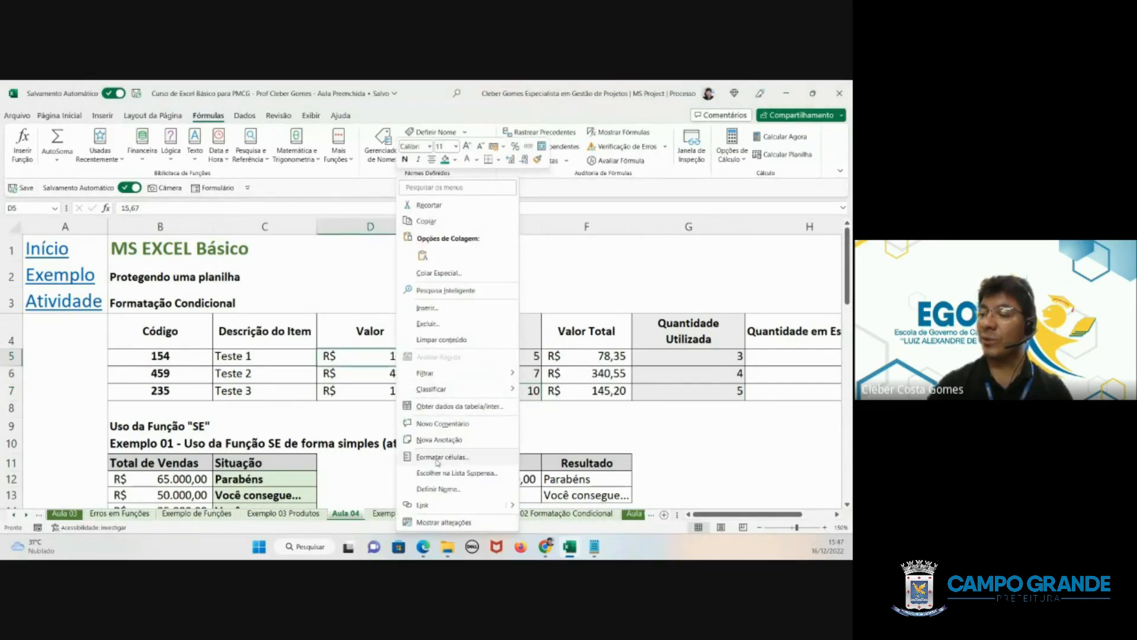
pyautogui.click(437, 459)
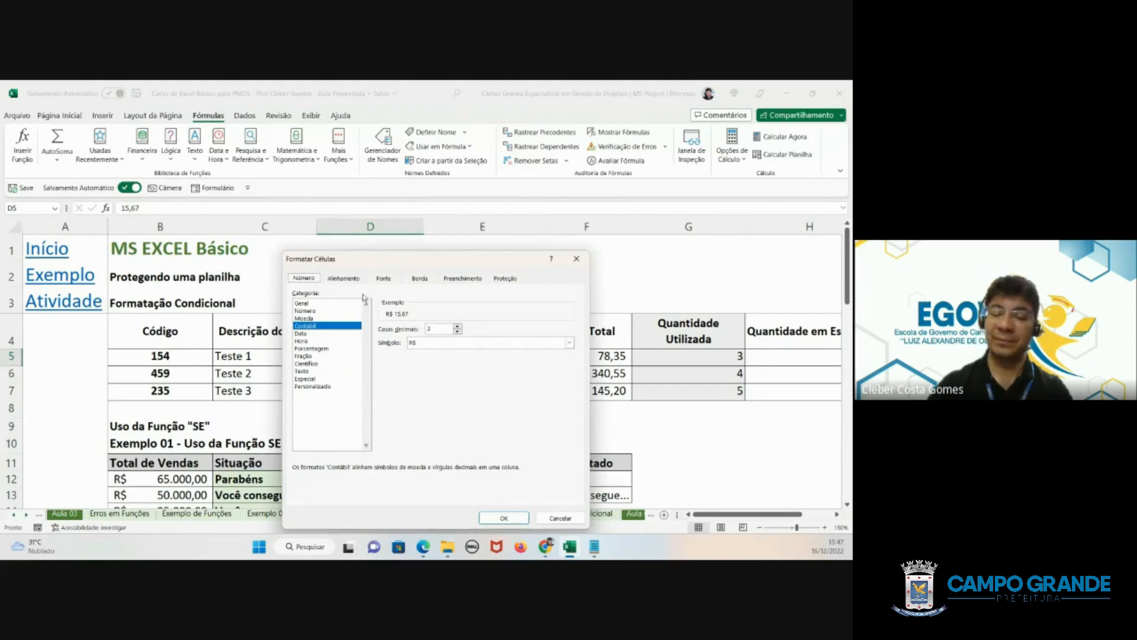
pyautogui.click(561, 518)
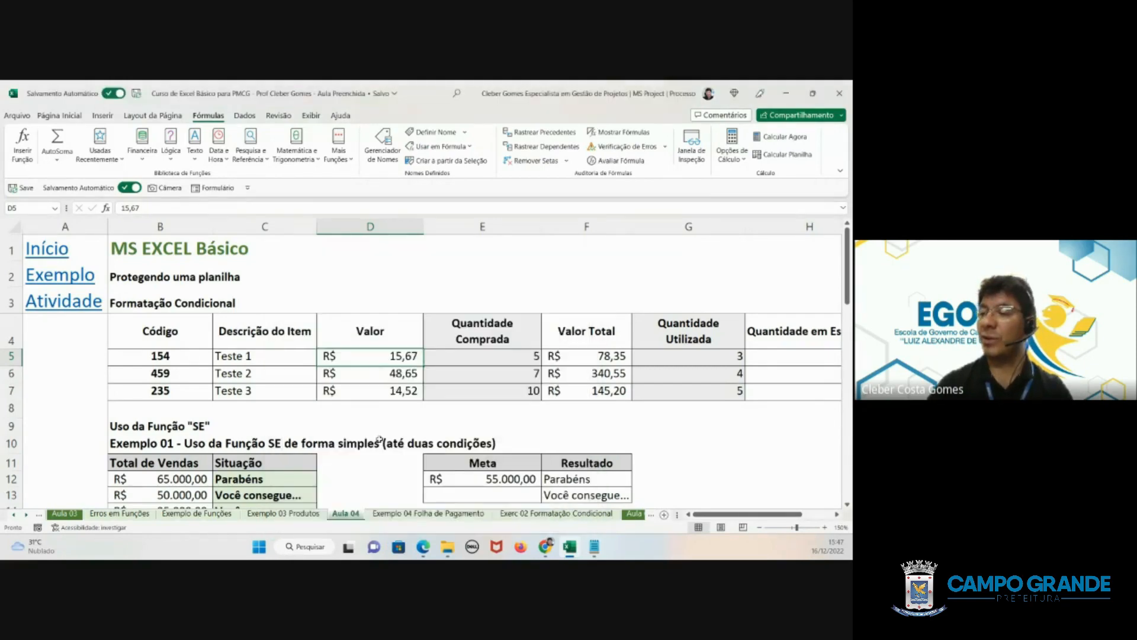
pyautogui.rightClick(385, 358)
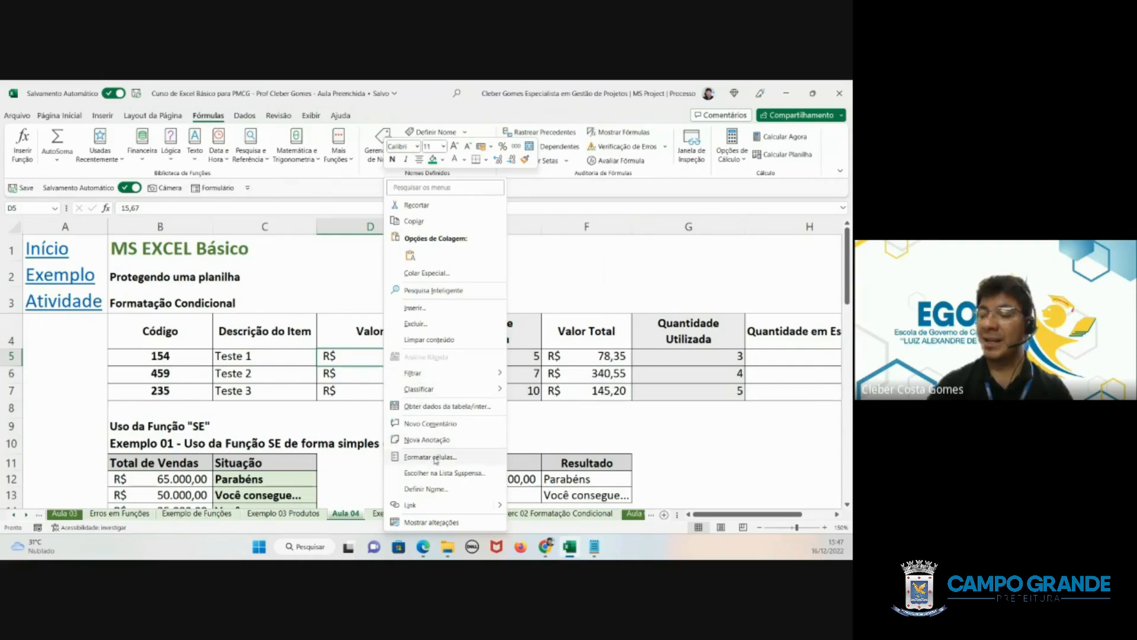
pyautogui.click(436, 457)
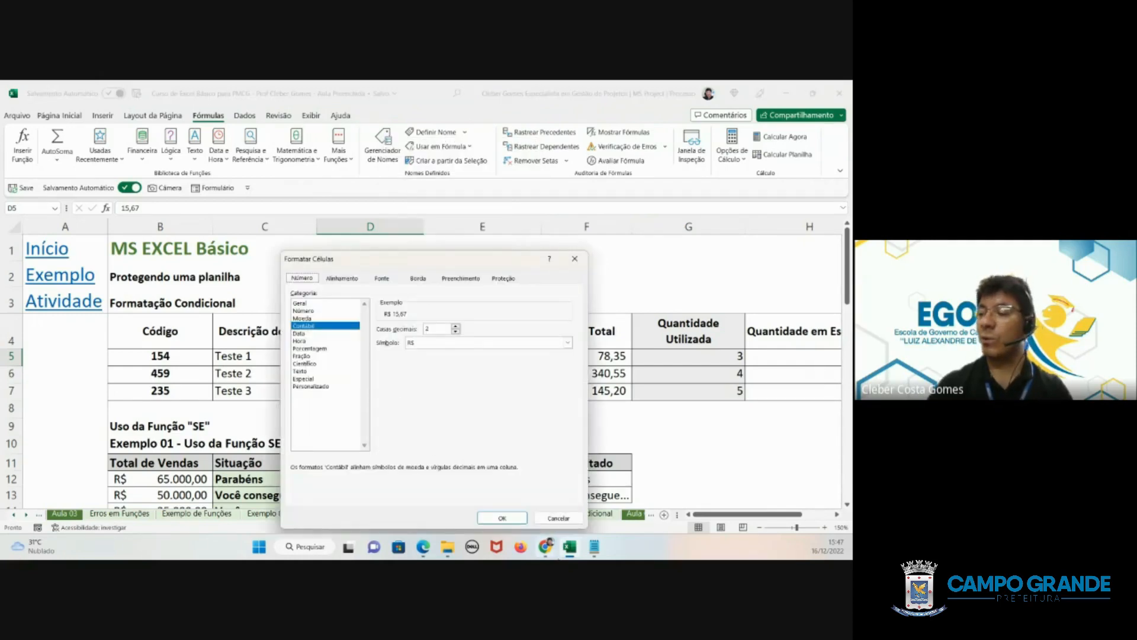
pyautogui.click(502, 518)
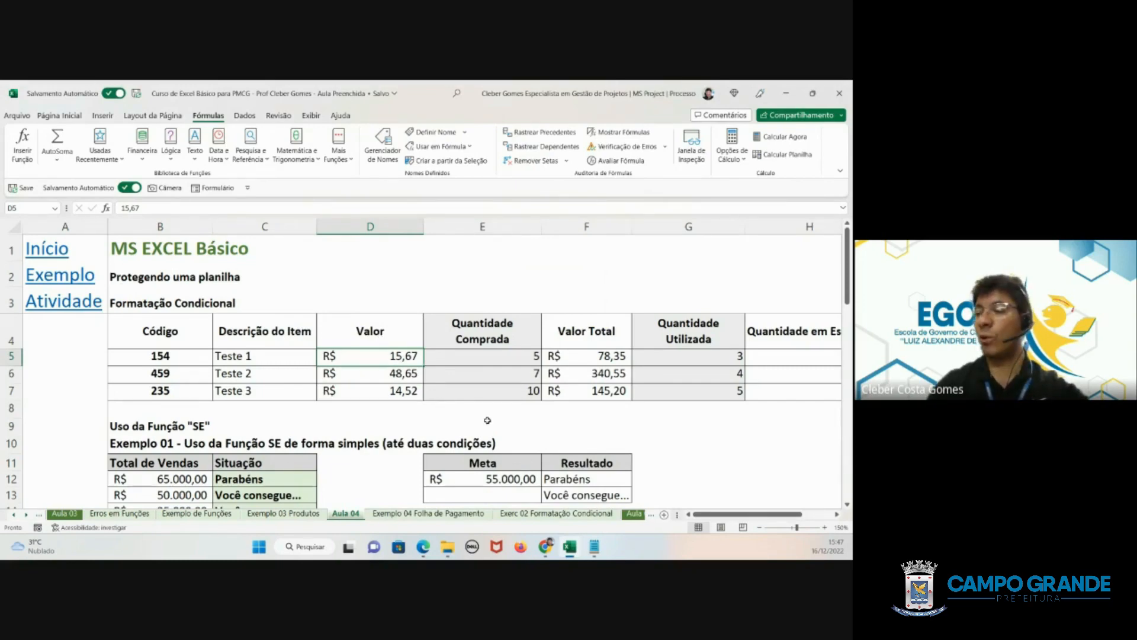
pyautogui.hotkey('ctrl', '1')
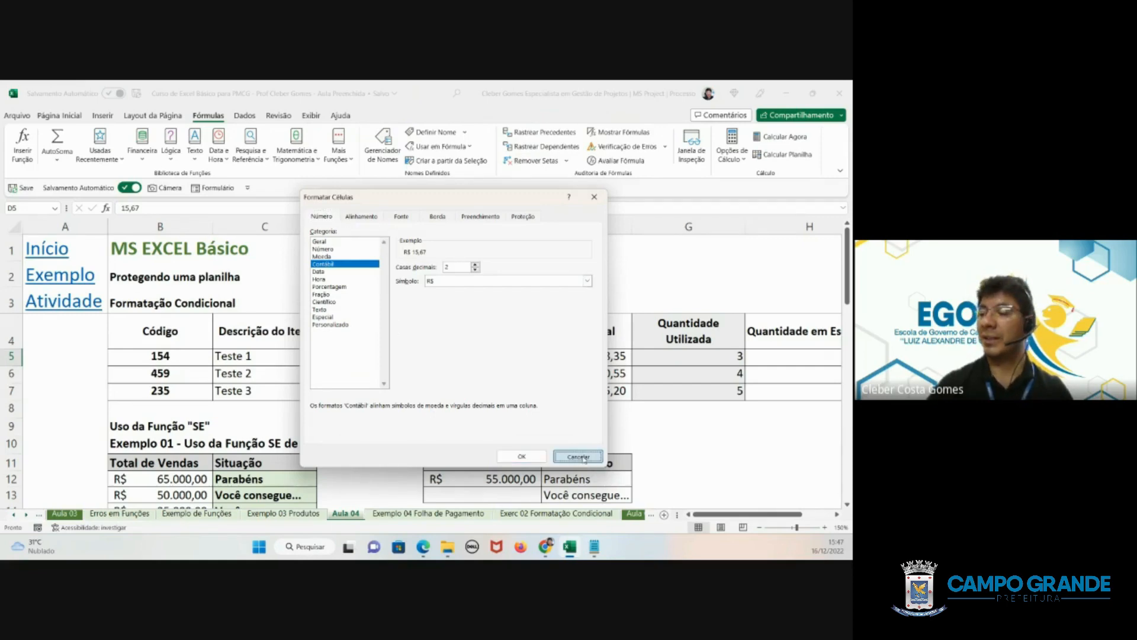
pyautogui.click(521, 456)
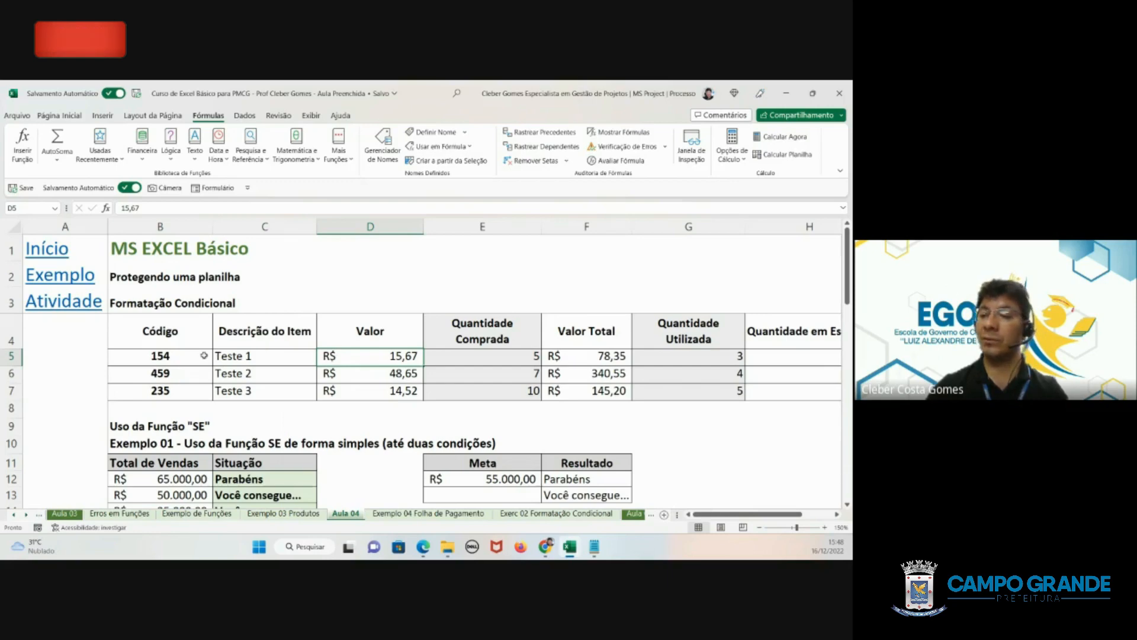
# - Set every cell of the item table, from Código through Quantidade em Estoque, to Bloqueadas in the cell protection settings
pyautogui.moveTo(165, 327)
pyautogui.mouseDown()
pyautogui.moveTo(266, 373)
pyautogui.moveTo(838, 392)
pyautogui.moveTo(719, 391)
pyautogui.mouseUp()
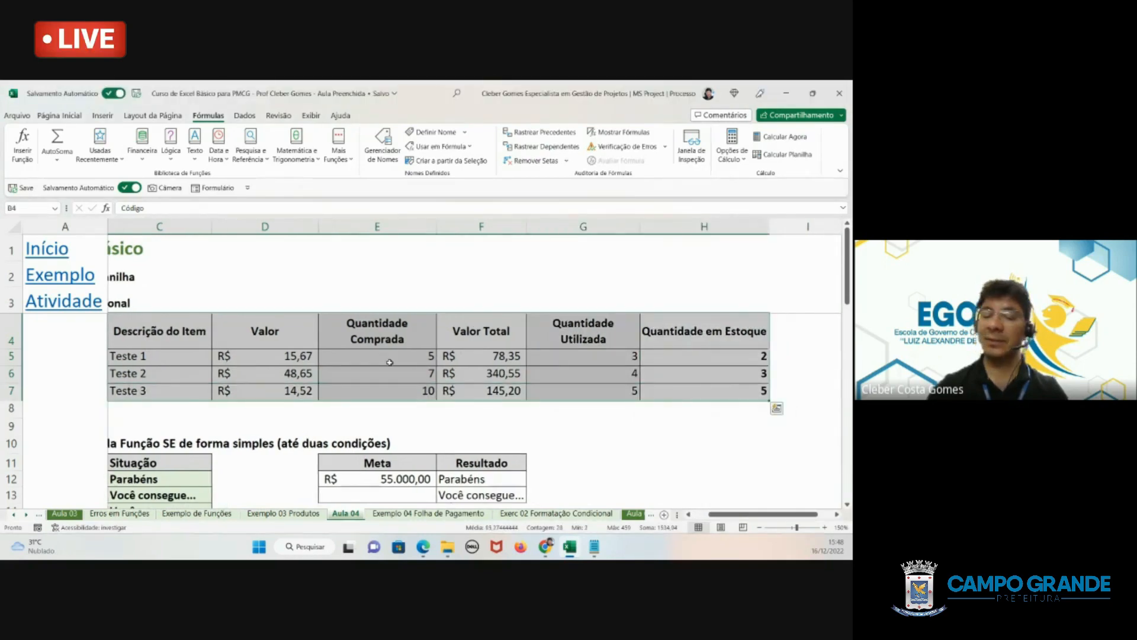
pyautogui.rightClick(283, 345)
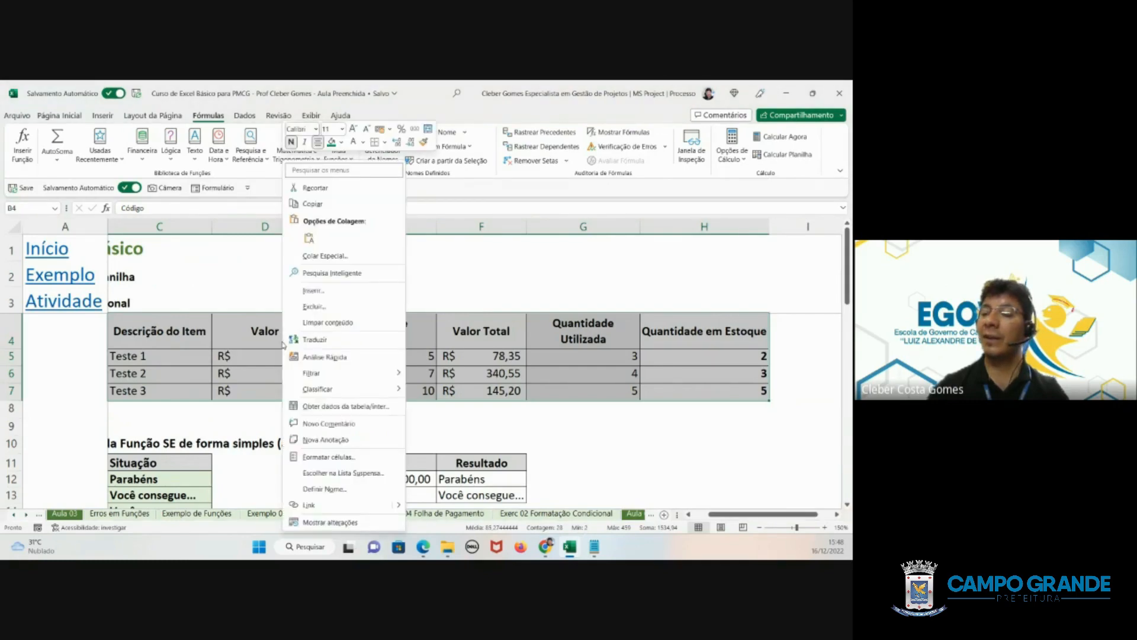
pyautogui.click(330, 458)
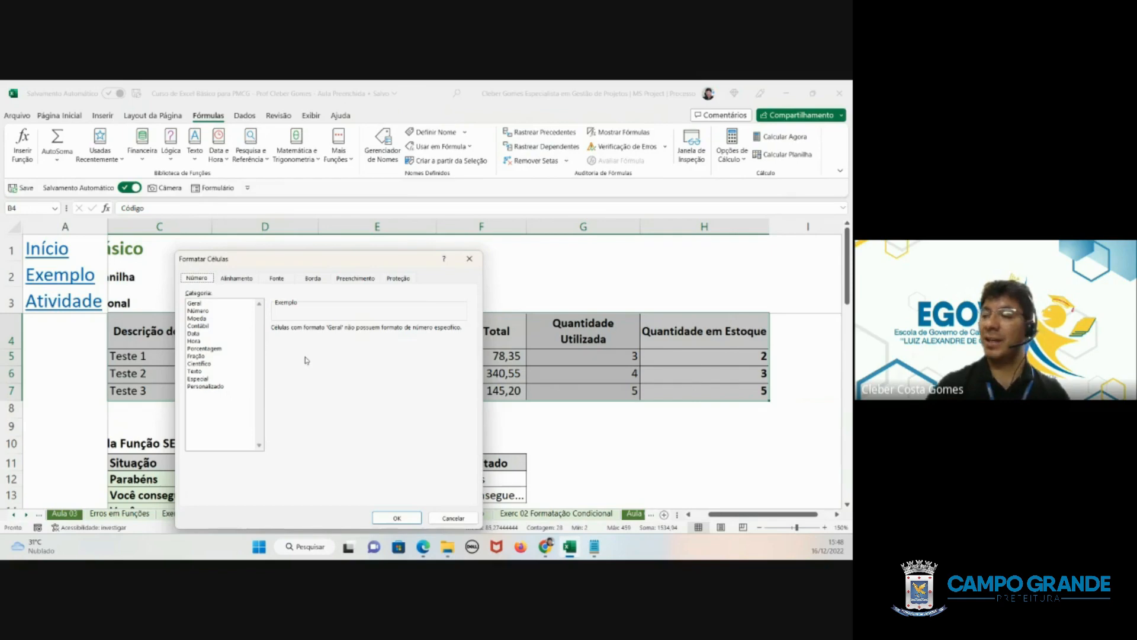
pyautogui.click(398, 278)
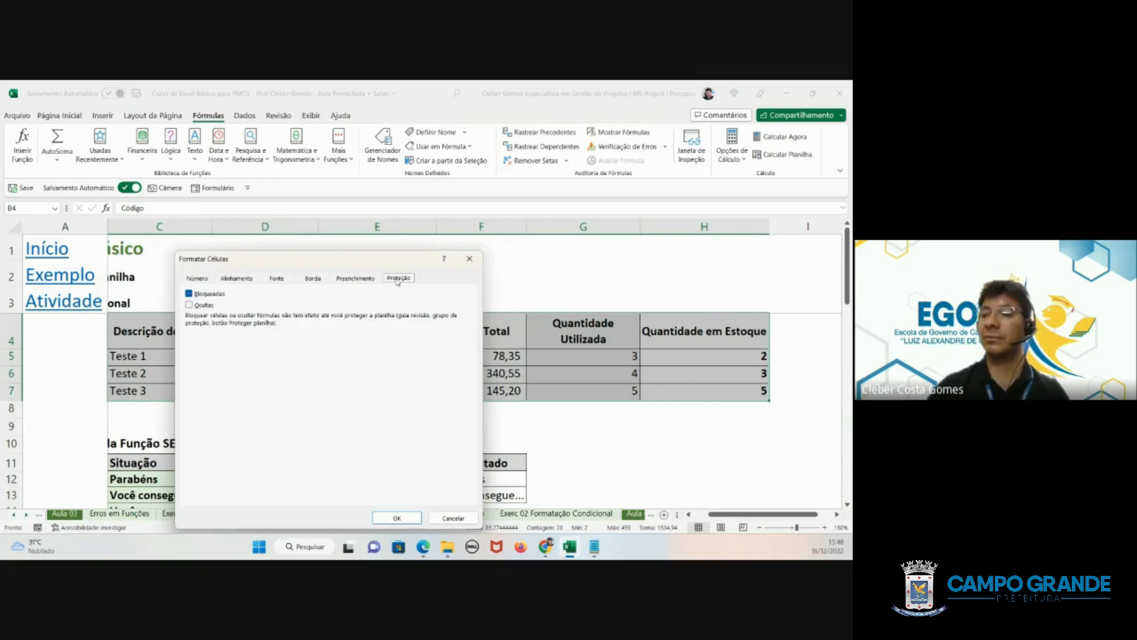
pyautogui.click(188, 293)
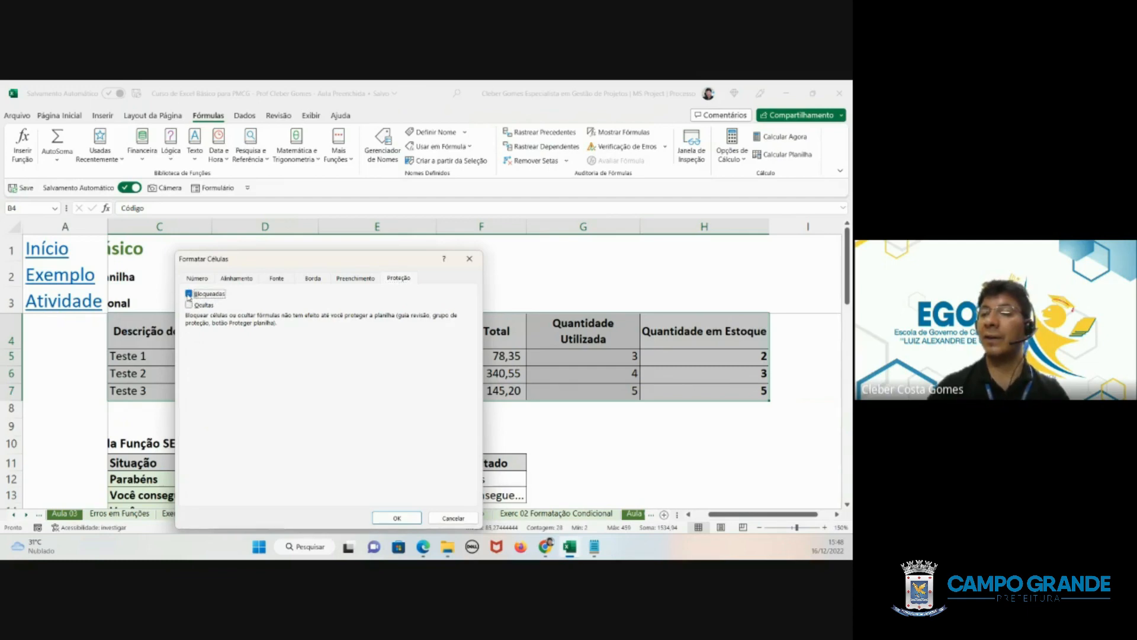
pyautogui.click(188, 294)
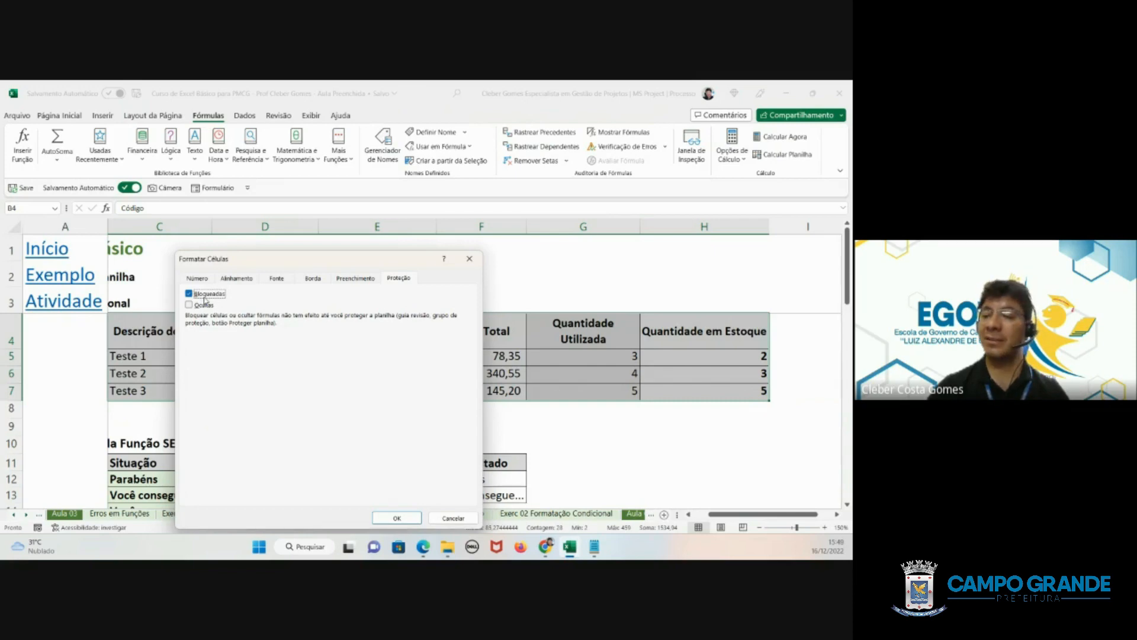
pyautogui.click(397, 520)
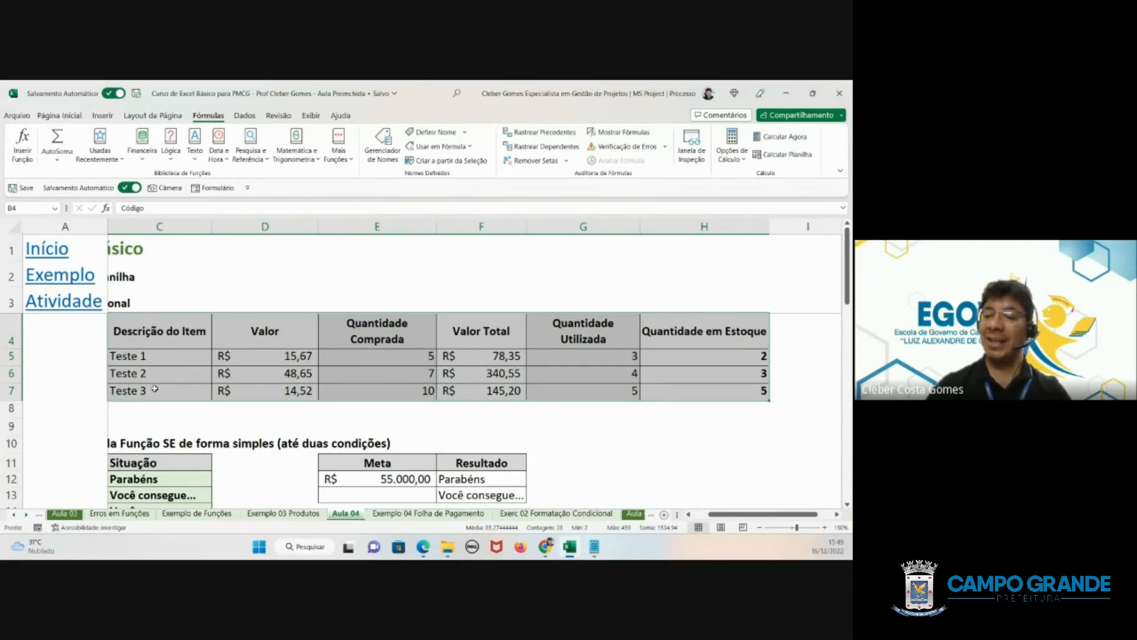
# - Overwrite Teste 3's Quantidade em Estoque with 4, then restore its formula by filling down from Teste 2
pyautogui.click(186, 367)
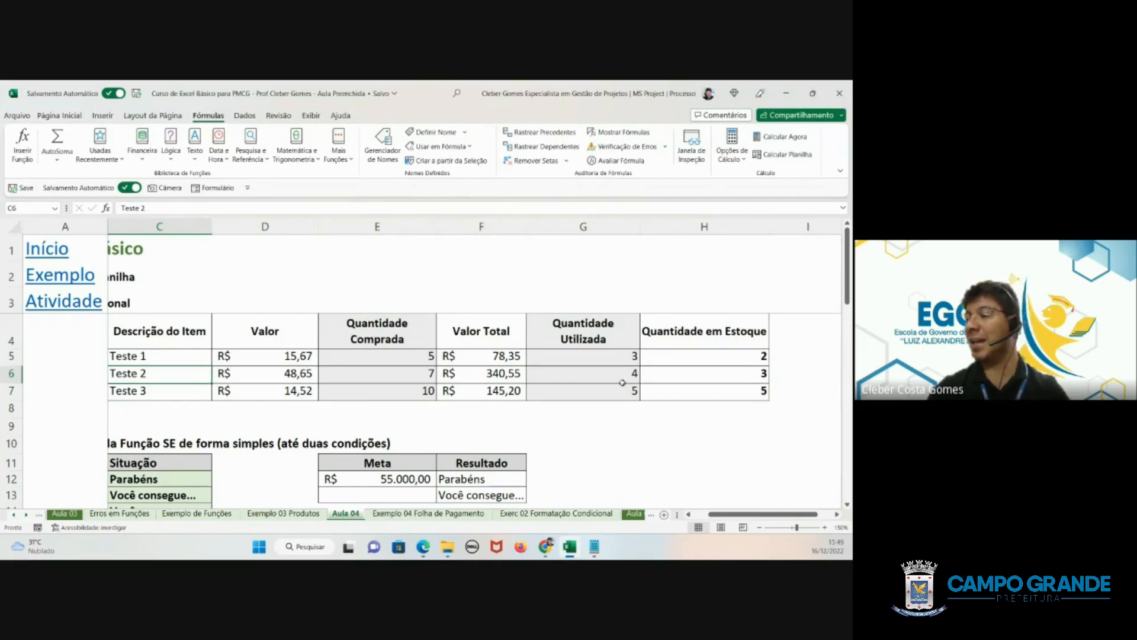
pyautogui.click(722, 390)
pyautogui.write('4')
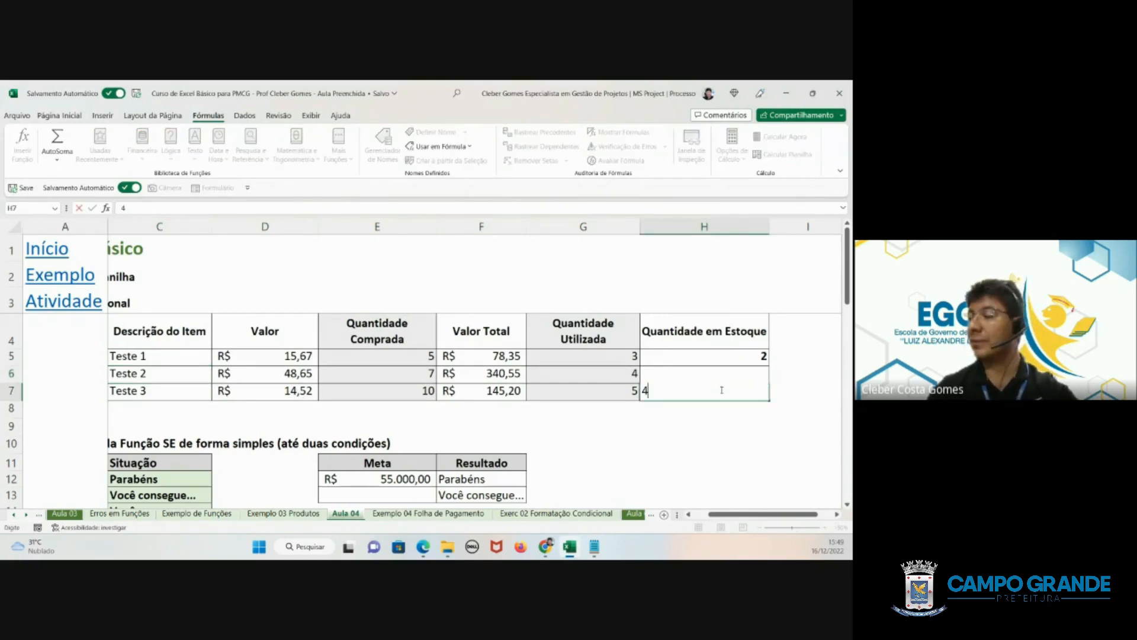
pyautogui.hotkey('ctrl', 'Return')
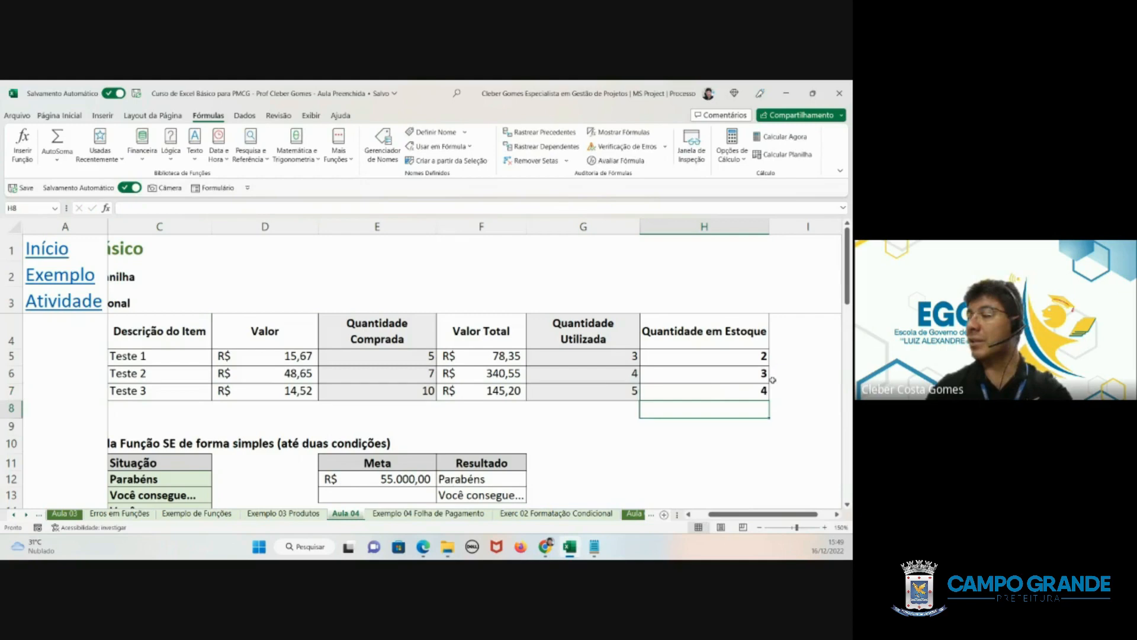
pyautogui.click(736, 374)
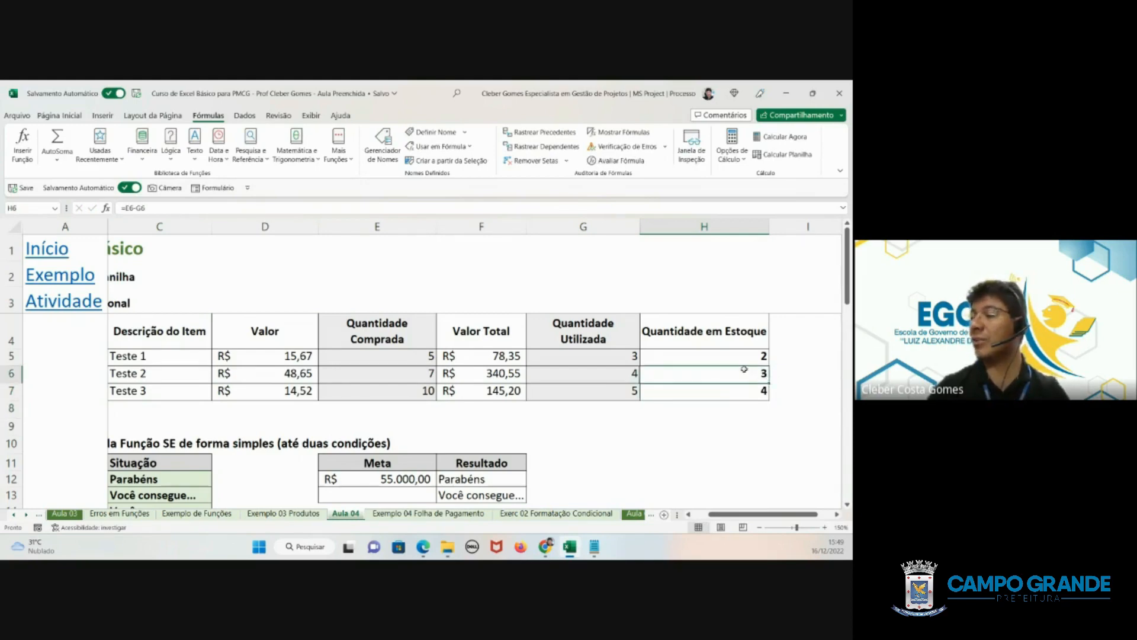
pyautogui.moveTo(768, 383); pyautogui.dragTo(764, 396)
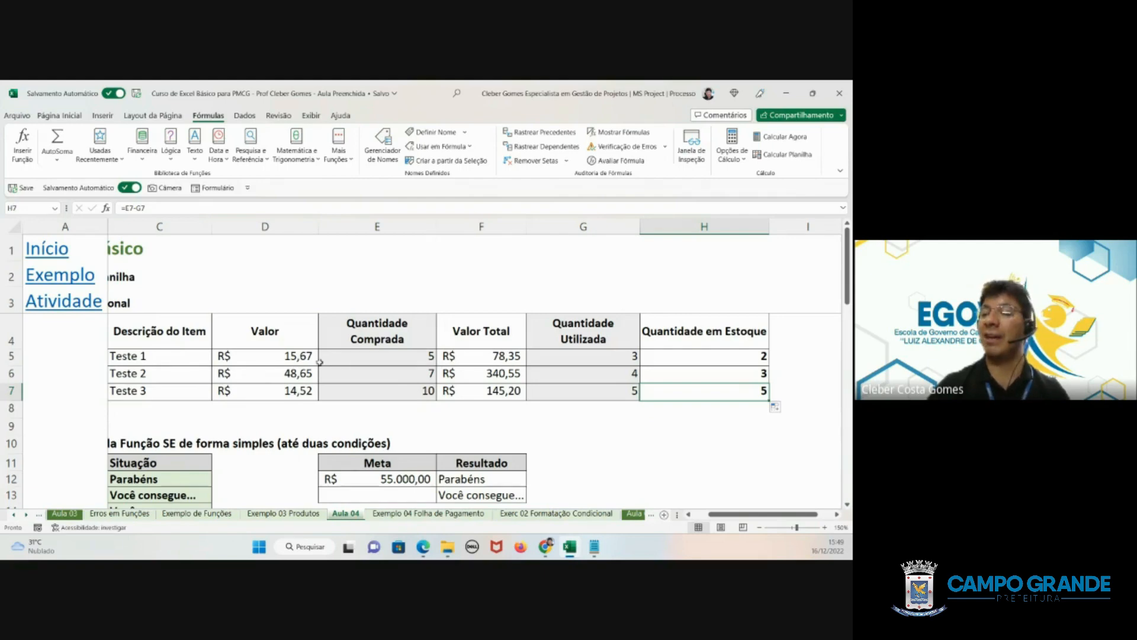
# - Recheck the Bloqueadas protection setting for the whole item table, from Código through Quantidade em Estoque
pyautogui.click(325, 362)
pyautogui.rightClick(321, 365)
pyautogui.click(157, 333)
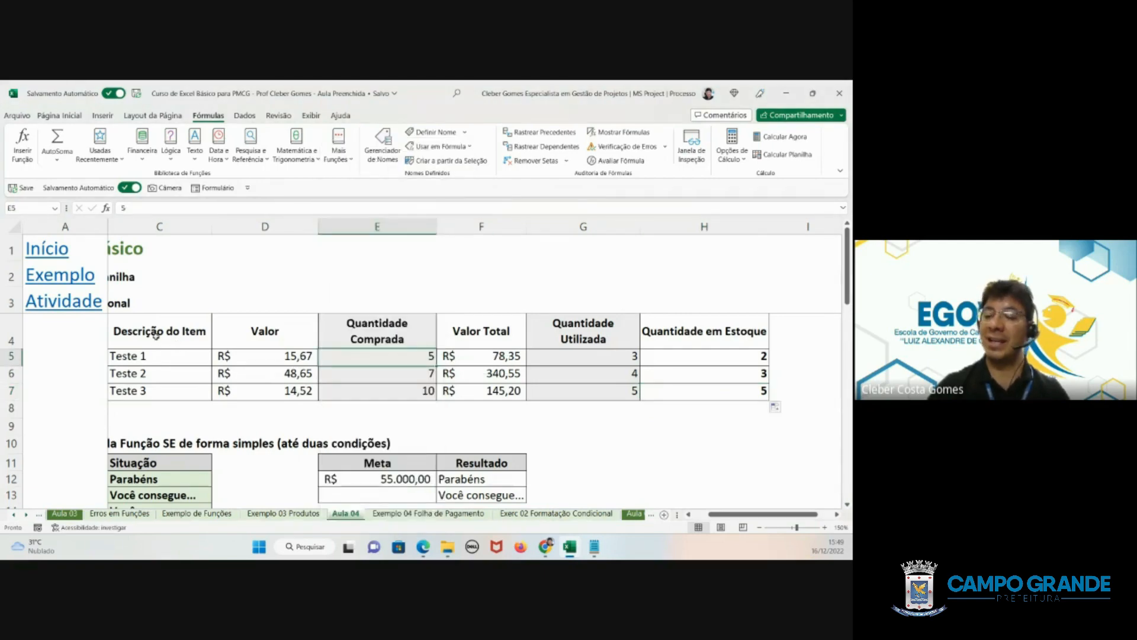
pyautogui.moveTo(740, 514); pyautogui.dragTo(726, 513)
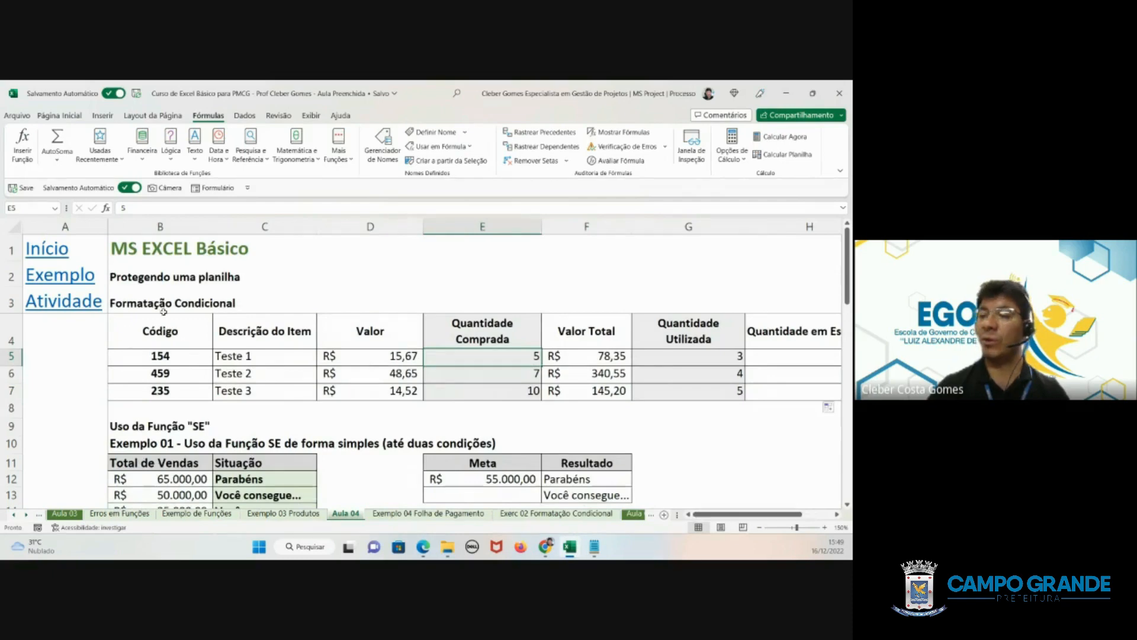
pyautogui.moveTo(159, 330); pyautogui.dragTo(733, 392)
pyautogui.rightClick(542, 363)
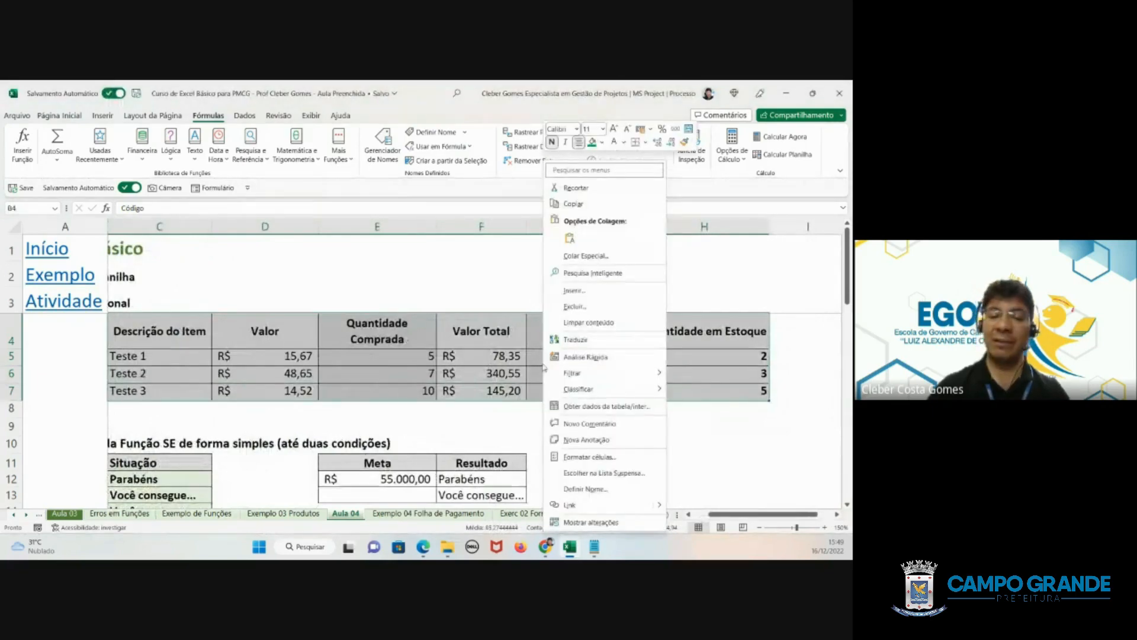
pyautogui.click(589, 456)
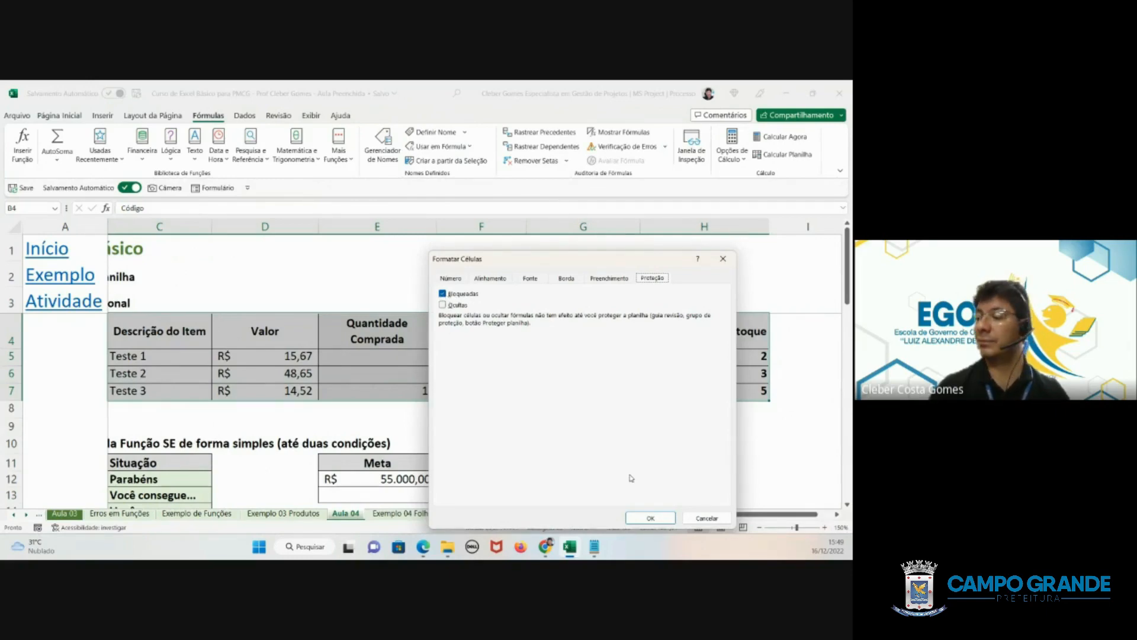
pyautogui.click(657, 519)
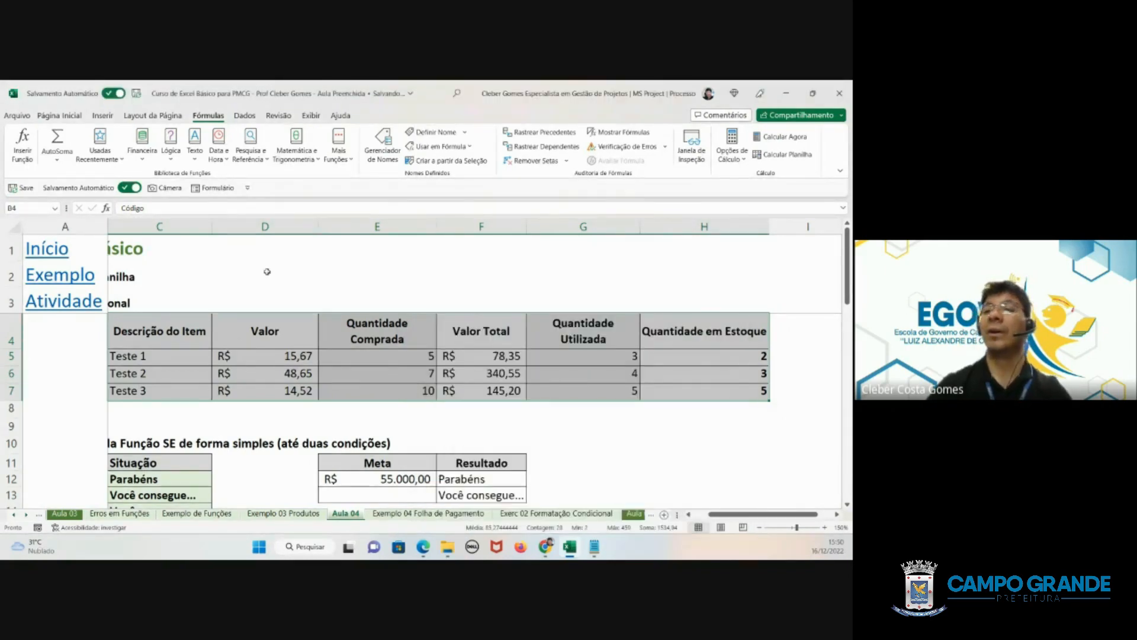
pyautogui.click(60, 116)
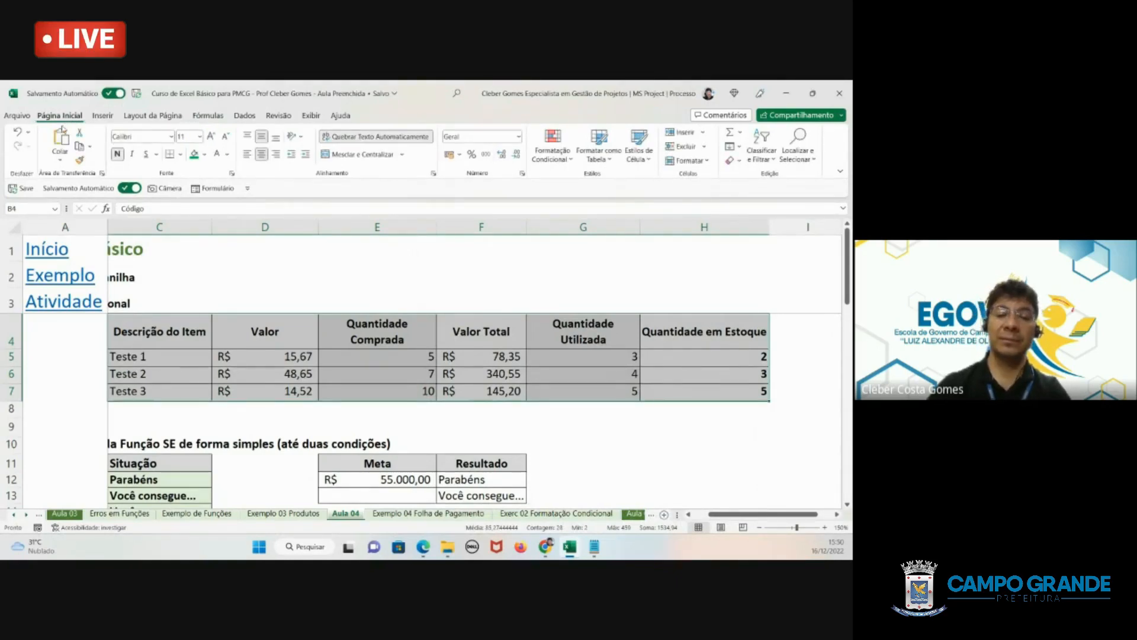
pyautogui.click(105, 116)
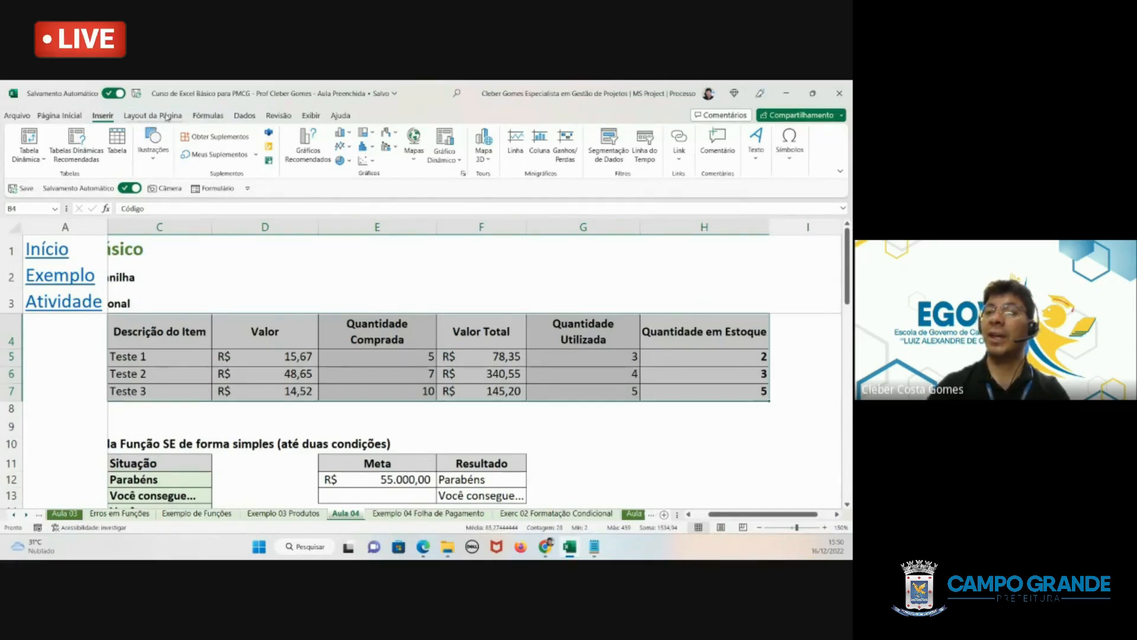
pyautogui.click(167, 117)
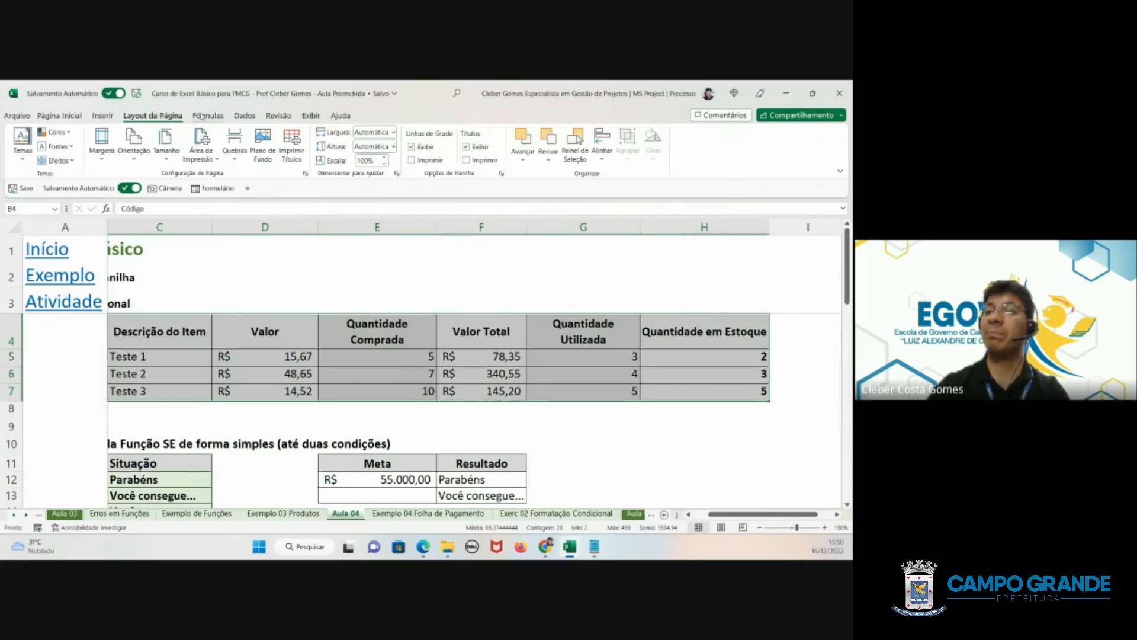
pyautogui.click(221, 118)
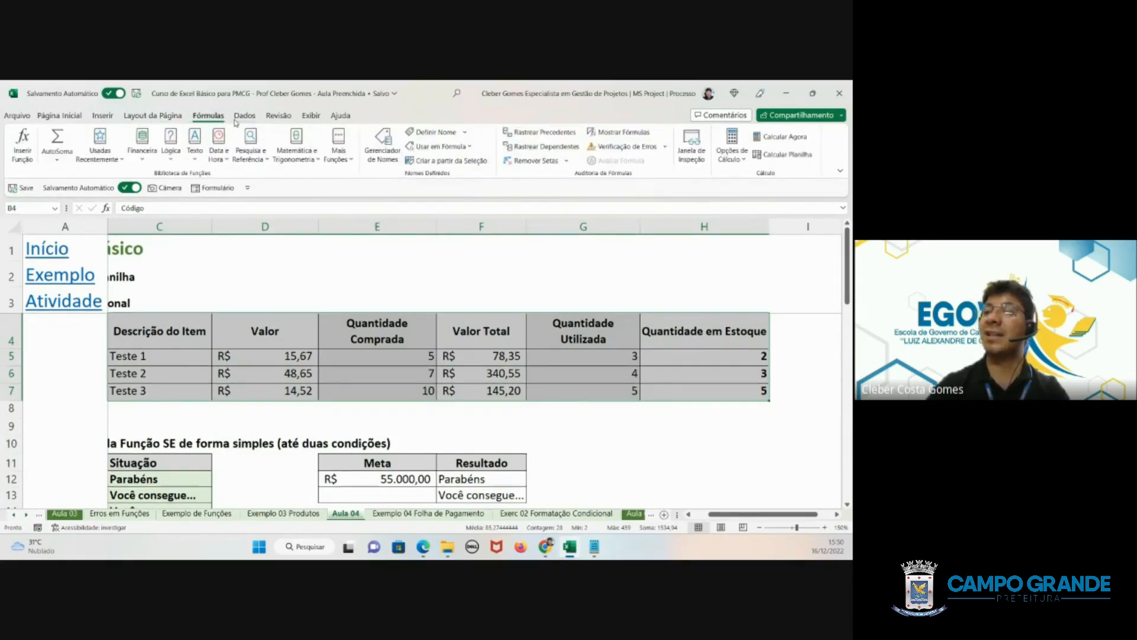
pyautogui.click(241, 121)
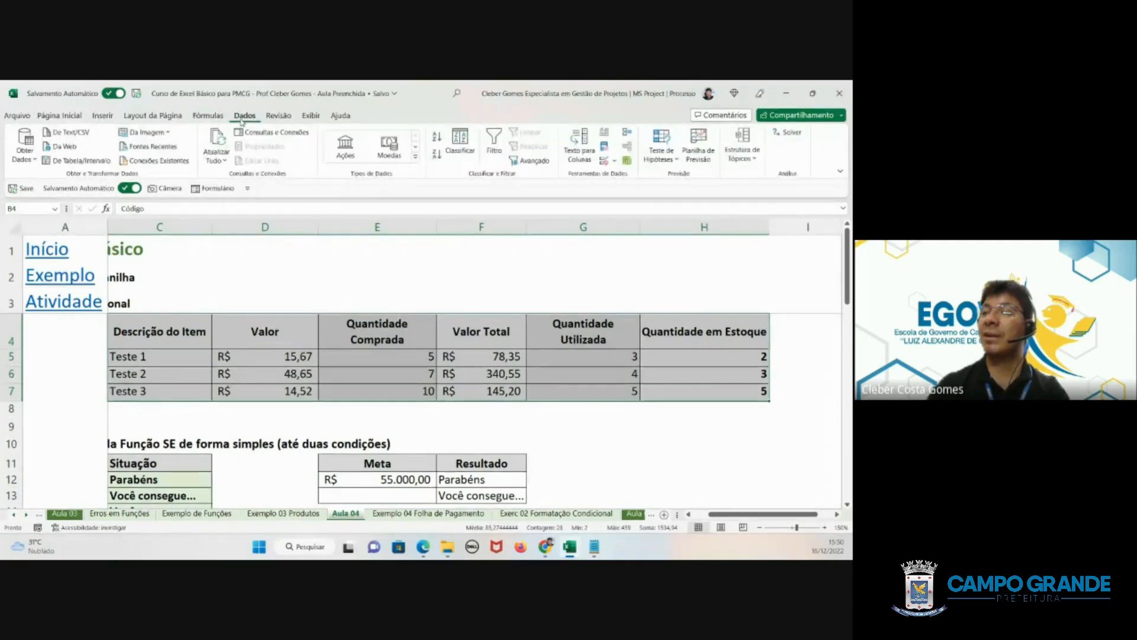
# - Protect the Aula 04 worksheet with an unprotect password, allowing only the selection of locked and unlocked cells, and re-enter the password to confirm
pyautogui.click(279, 118)
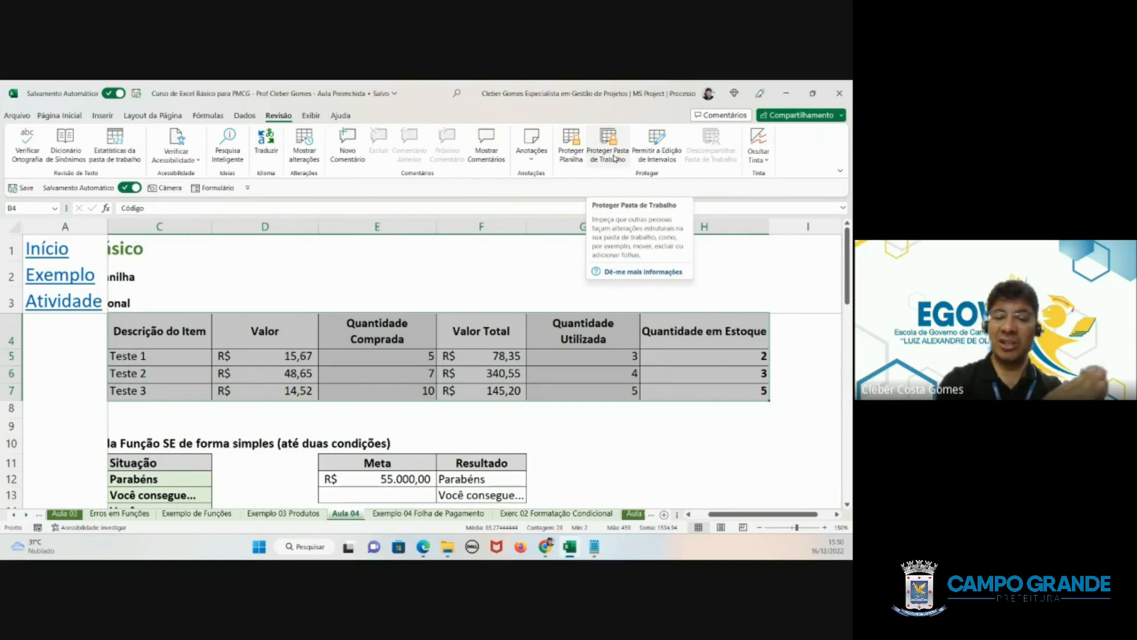
pyautogui.click(571, 145)
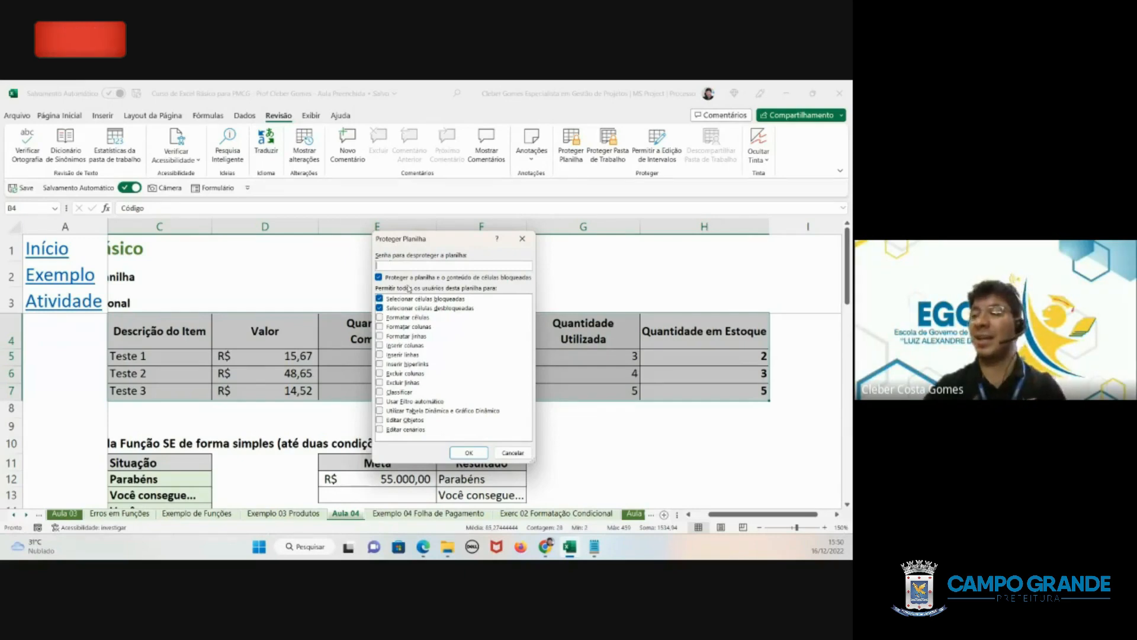
pyautogui.write('123456')
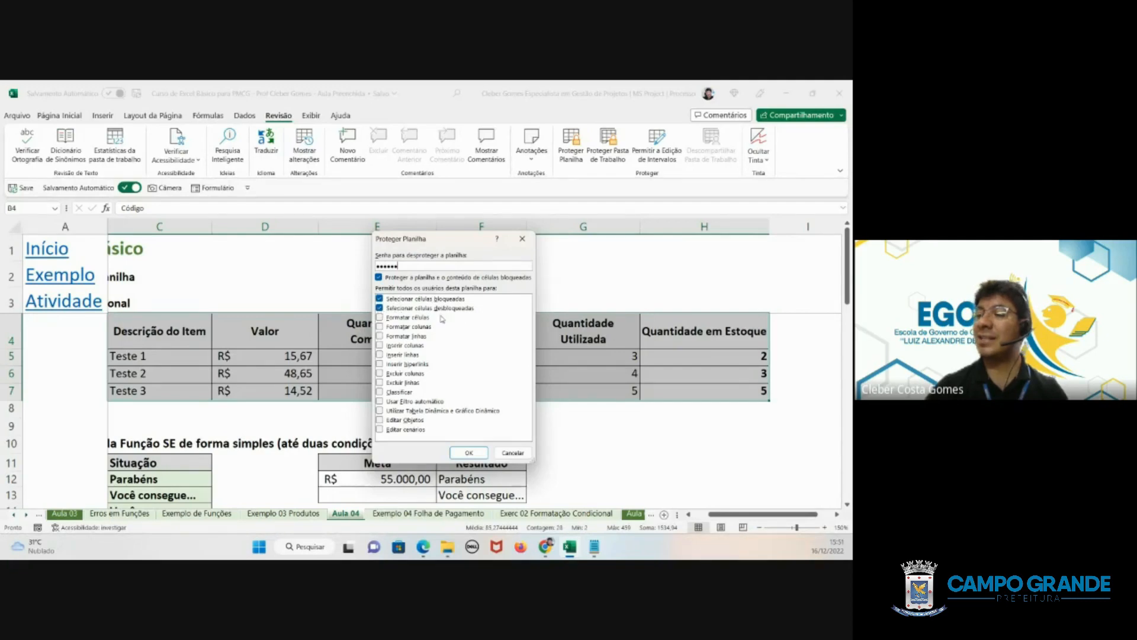
pyautogui.click(467, 453)
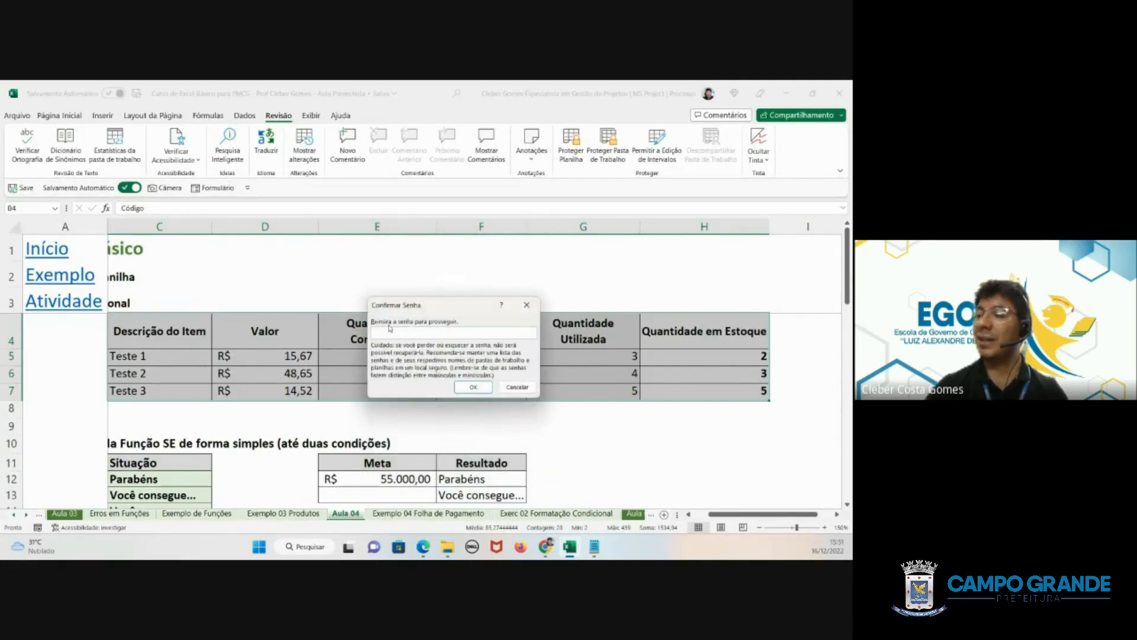
pyautogui.write('123456')
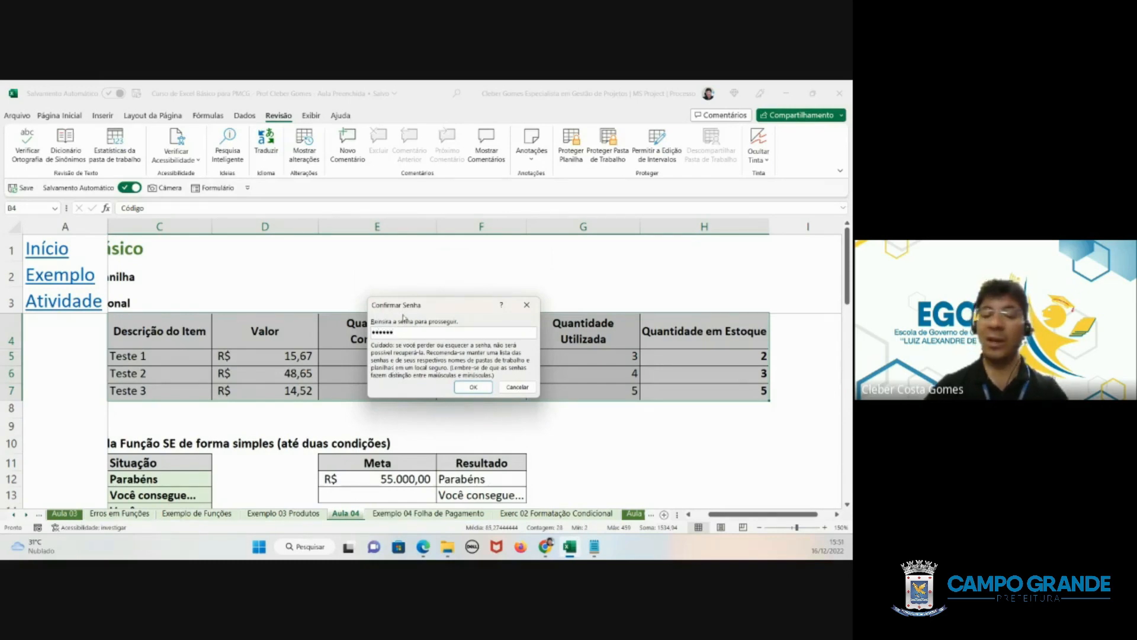
pyautogui.click(473, 388)
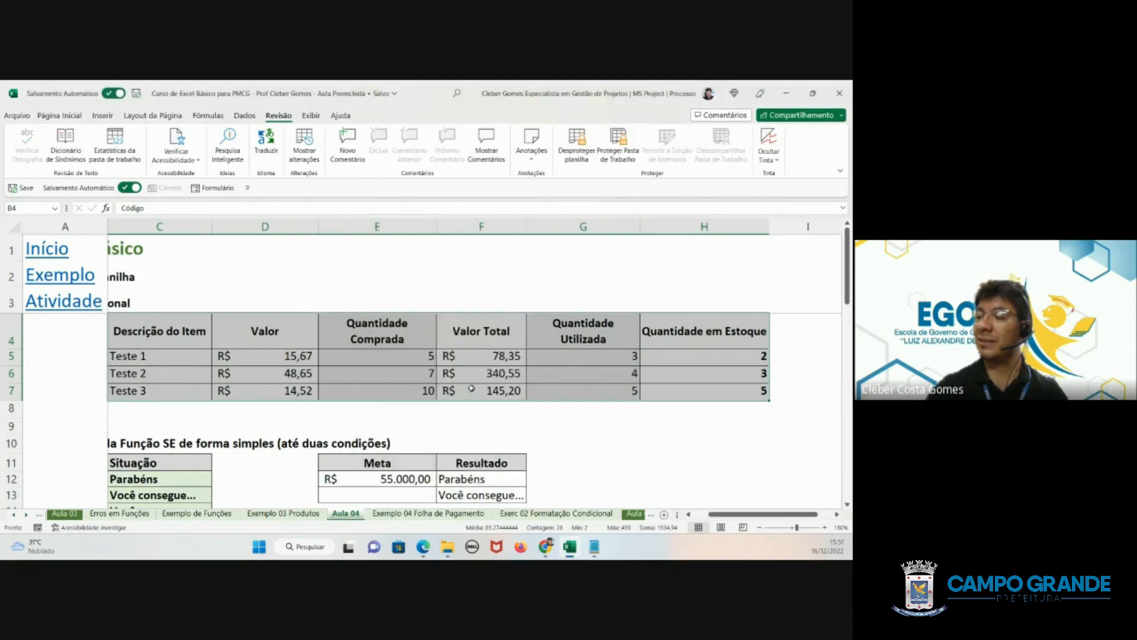
# - Test the protection by trying to edit the Quantidade em Estoque formulas of Teste 2, Teste 3 and Teste 1
pyautogui.click(363, 370)
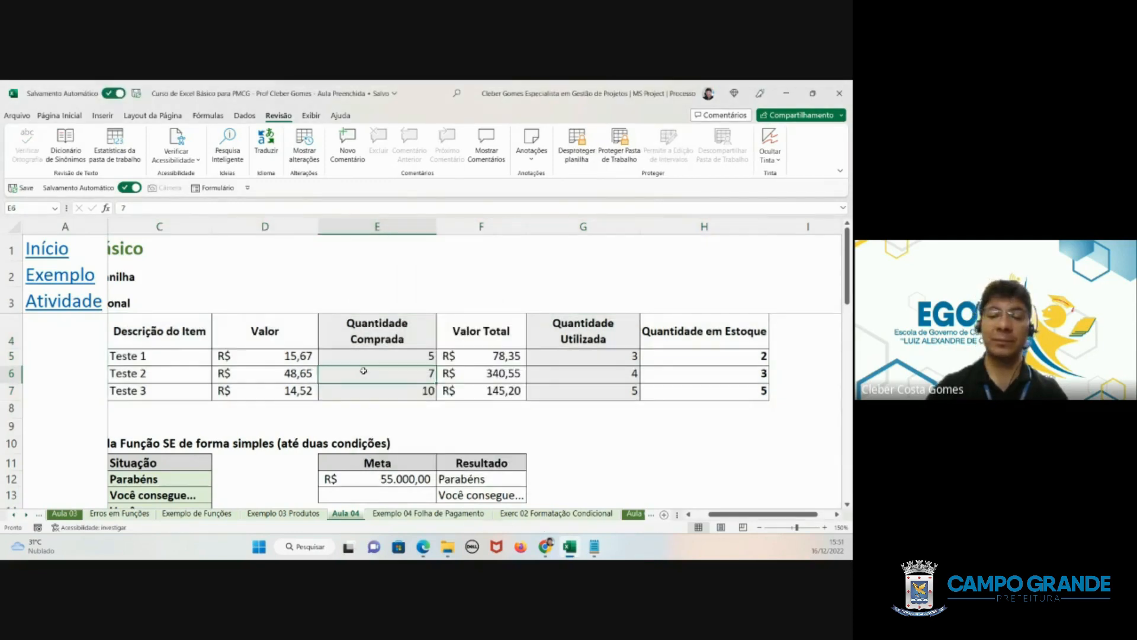
pyautogui.click(735, 378)
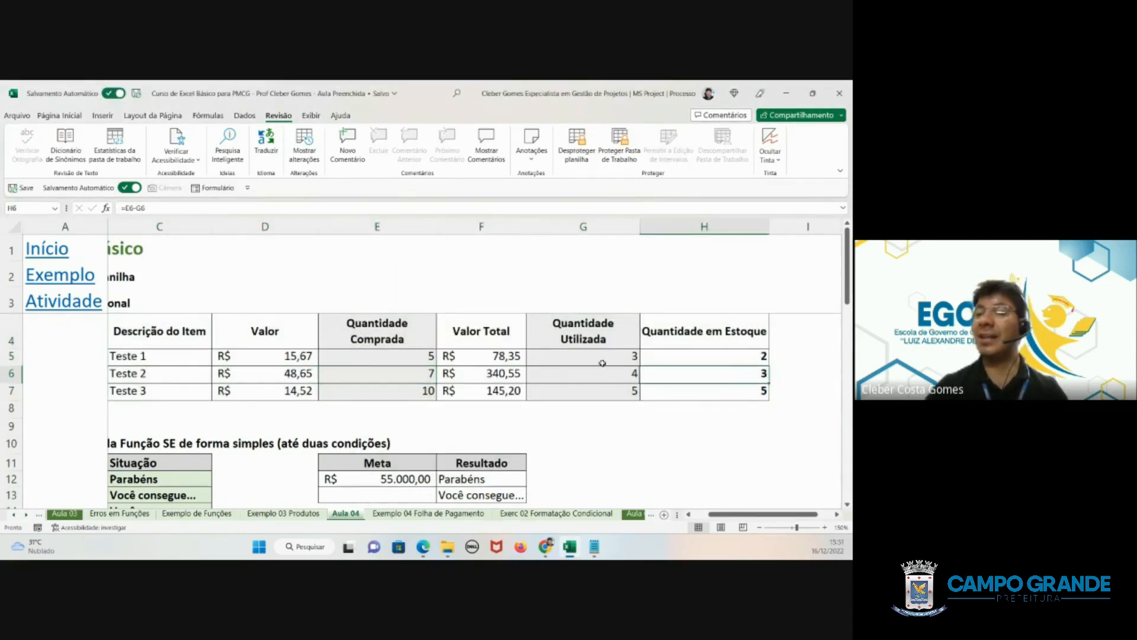
pyautogui.click(190, 210)
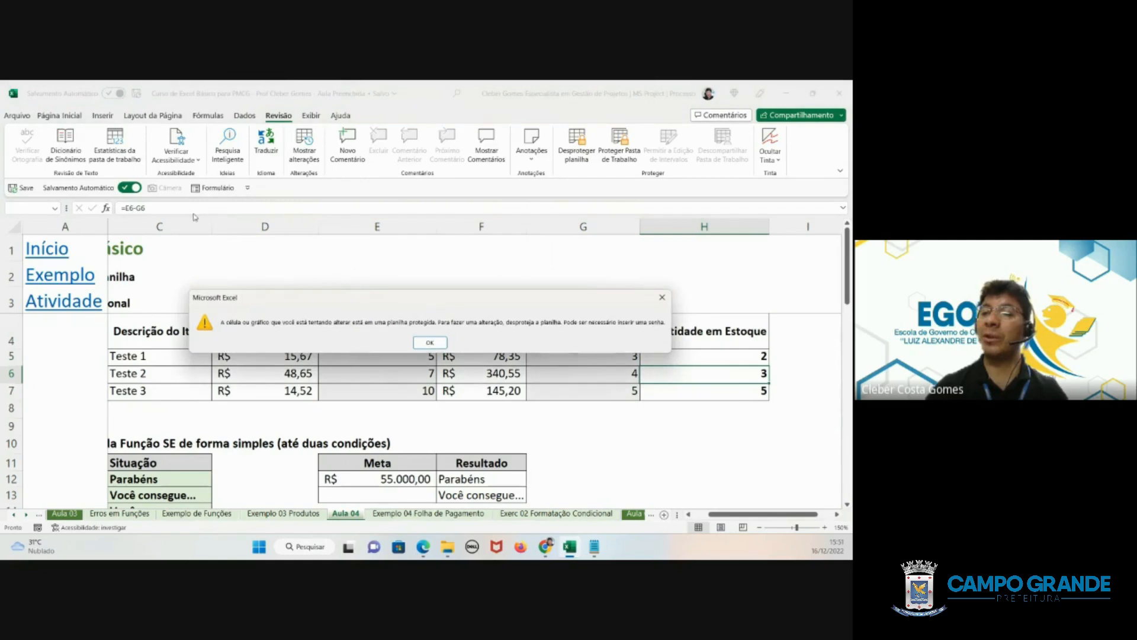
pyautogui.click(427, 343)
pyautogui.click(706, 390)
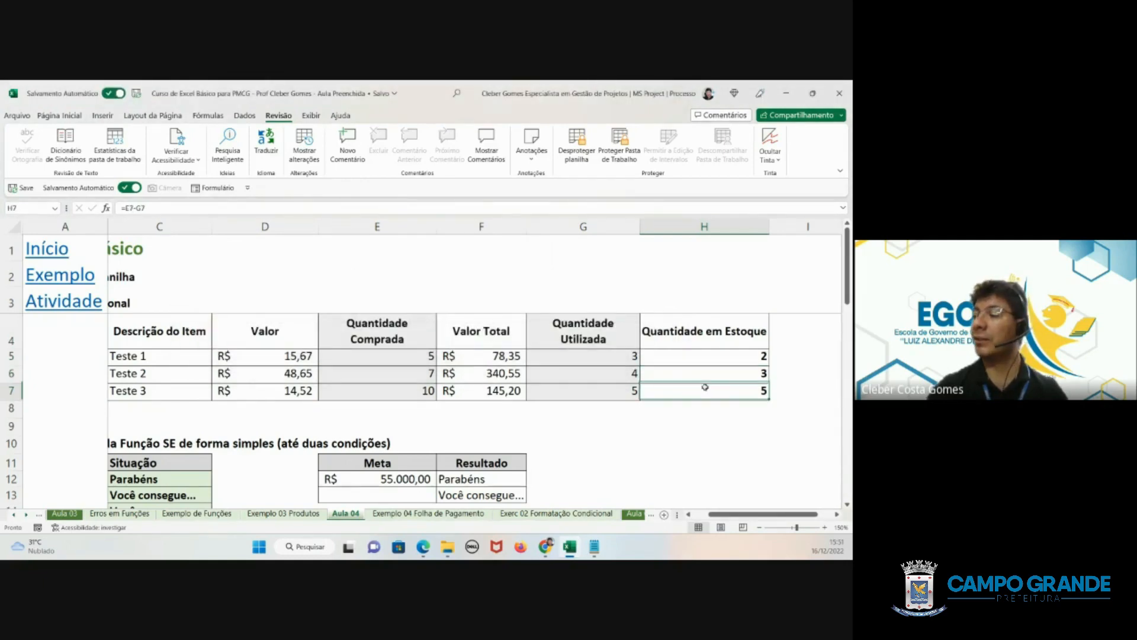
pyautogui.click(167, 211)
pyautogui.click(426, 343)
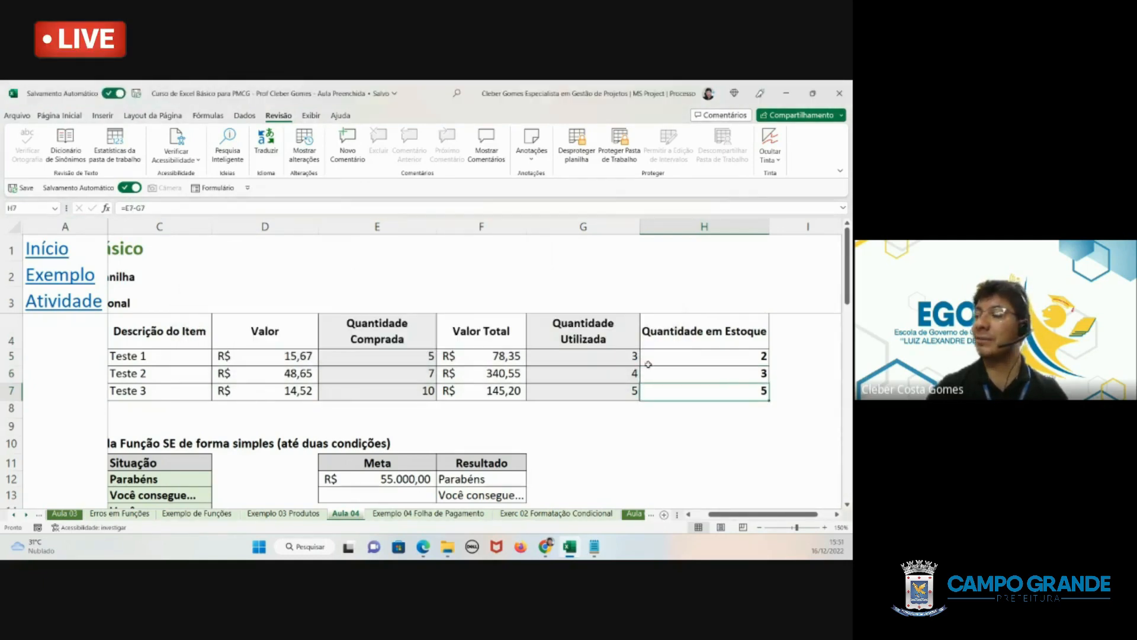
pyautogui.click(648, 365)
pyautogui.click(170, 212)
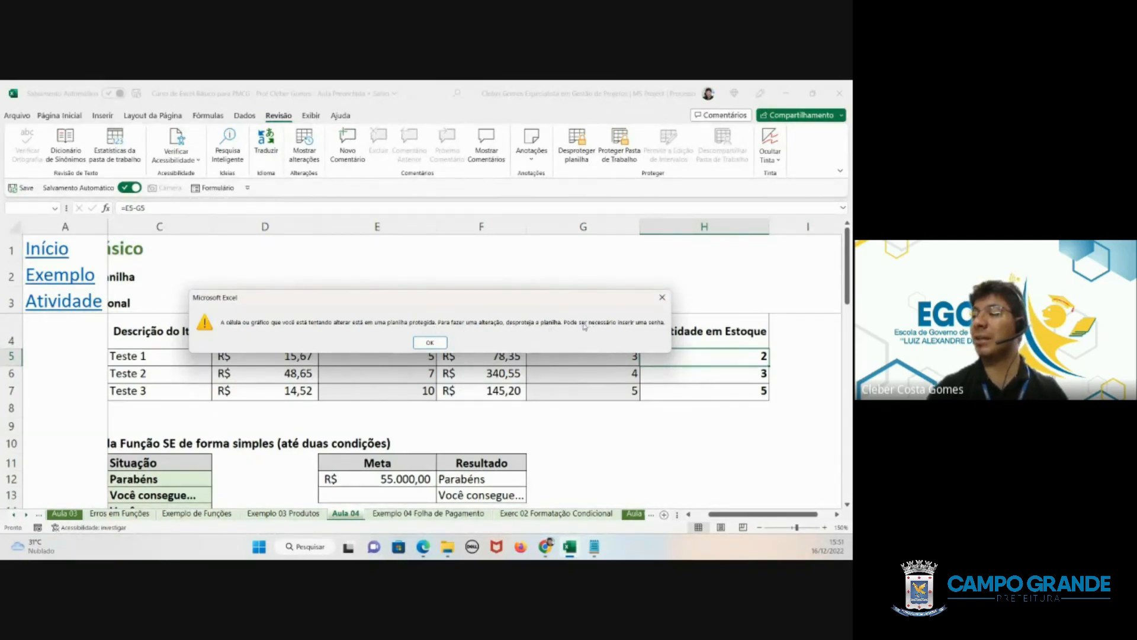
pyautogui.click(436, 343)
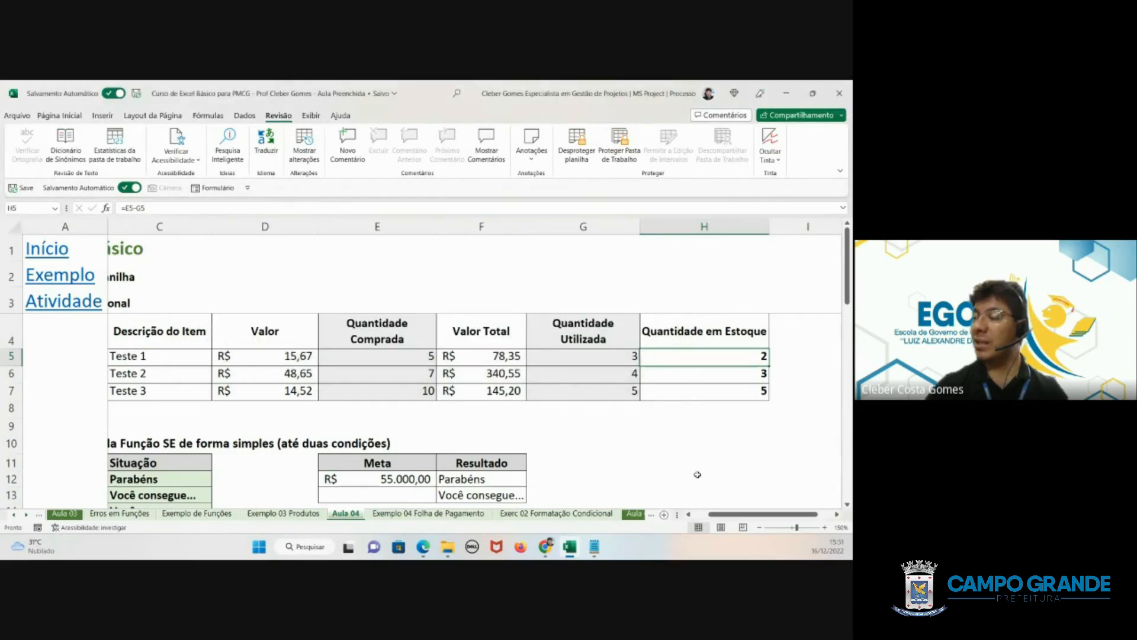
# - Try to edit the empty cells H9 and G11 outside the item table, dismissing each alert
pyautogui.click(693, 431)
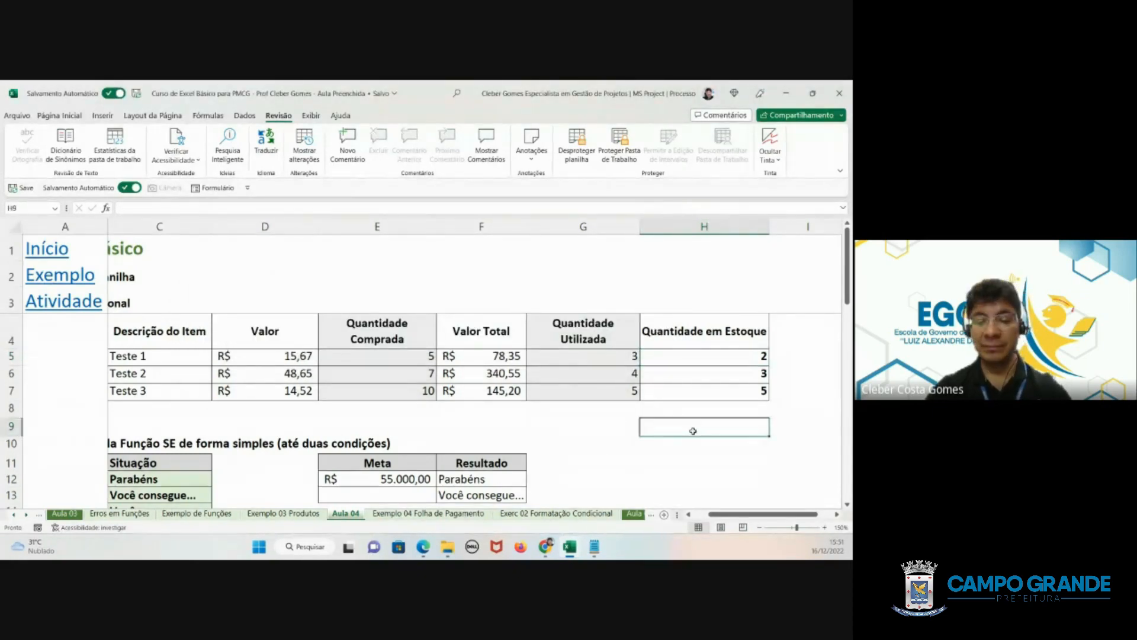
pyautogui.doubleClick(693, 431)
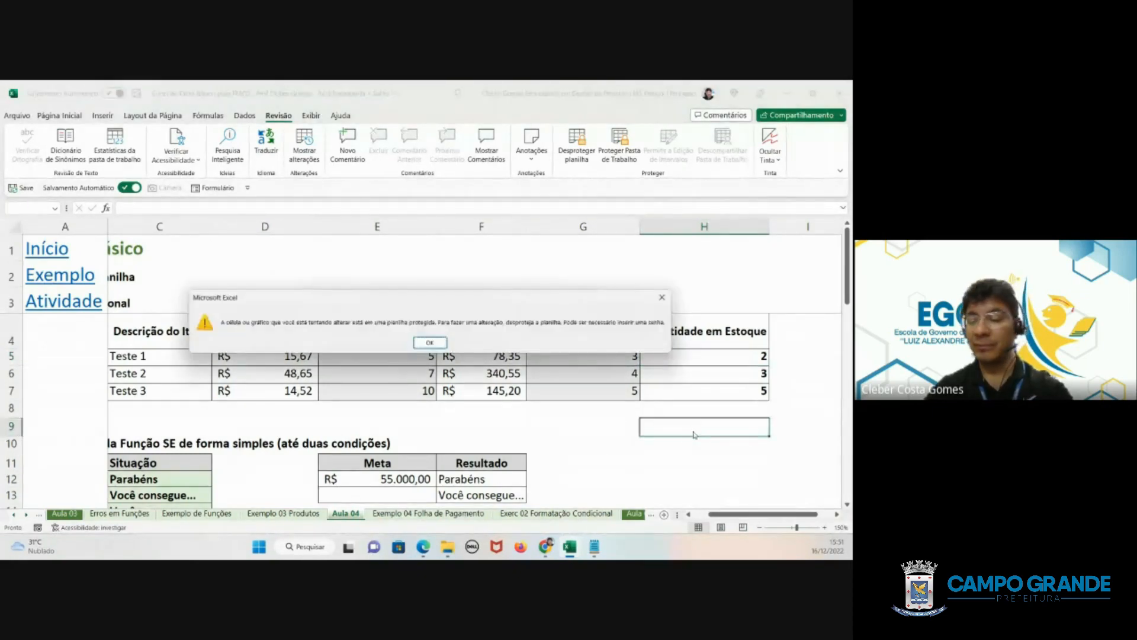
pyautogui.click(424, 342)
pyautogui.click(609, 465)
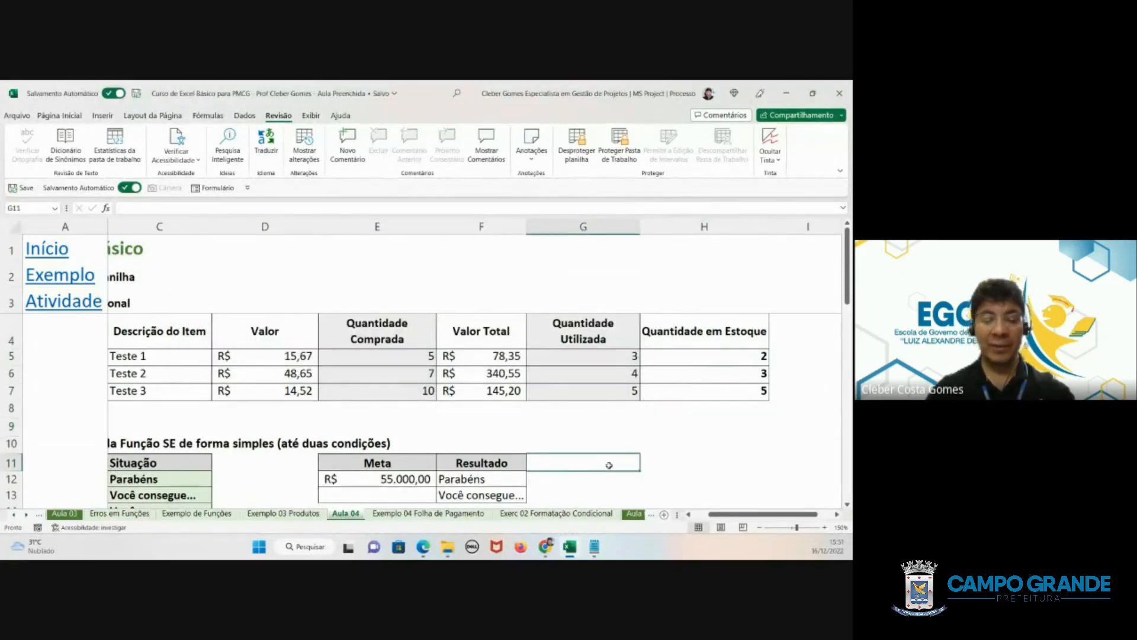
pyautogui.doubleClick(609, 465)
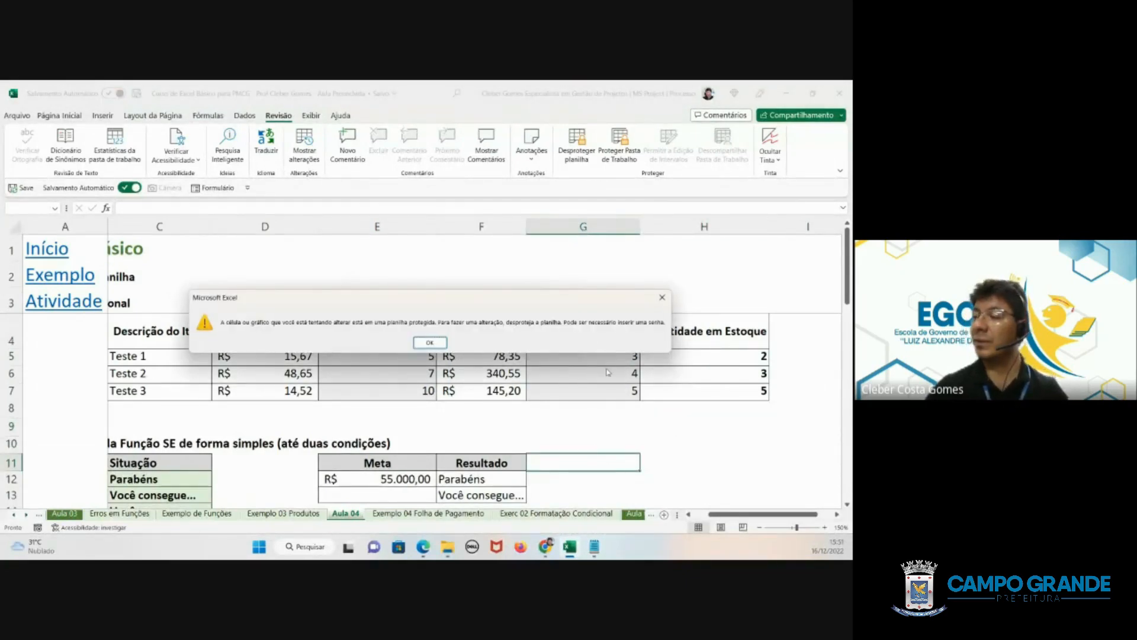
pyautogui.click(430, 343)
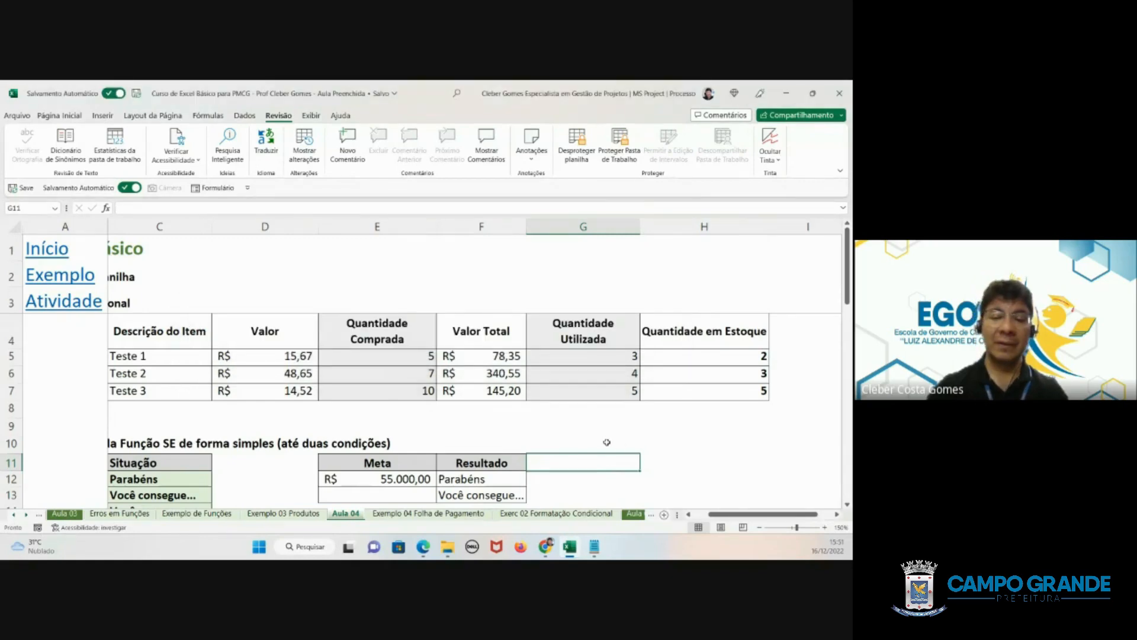
# - Select cells G11 to G13 beside the Resultado column and unprotect the worksheet by entering its password
pyautogui.scroll(-1, 604, 441)
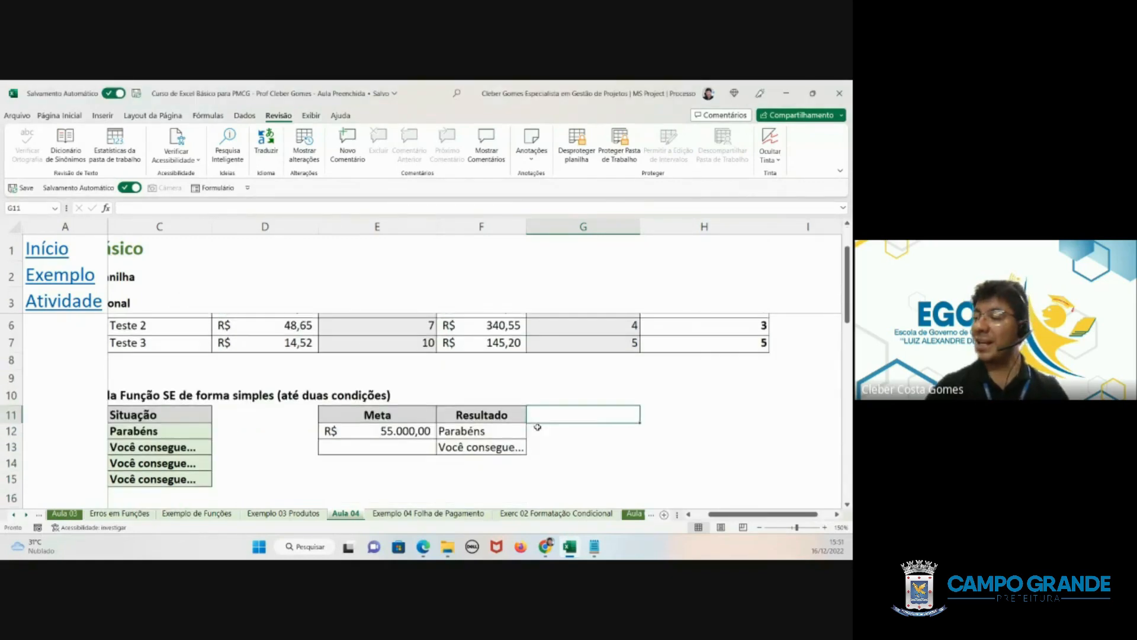
pyautogui.moveTo(587, 411); pyautogui.dragTo(587, 447)
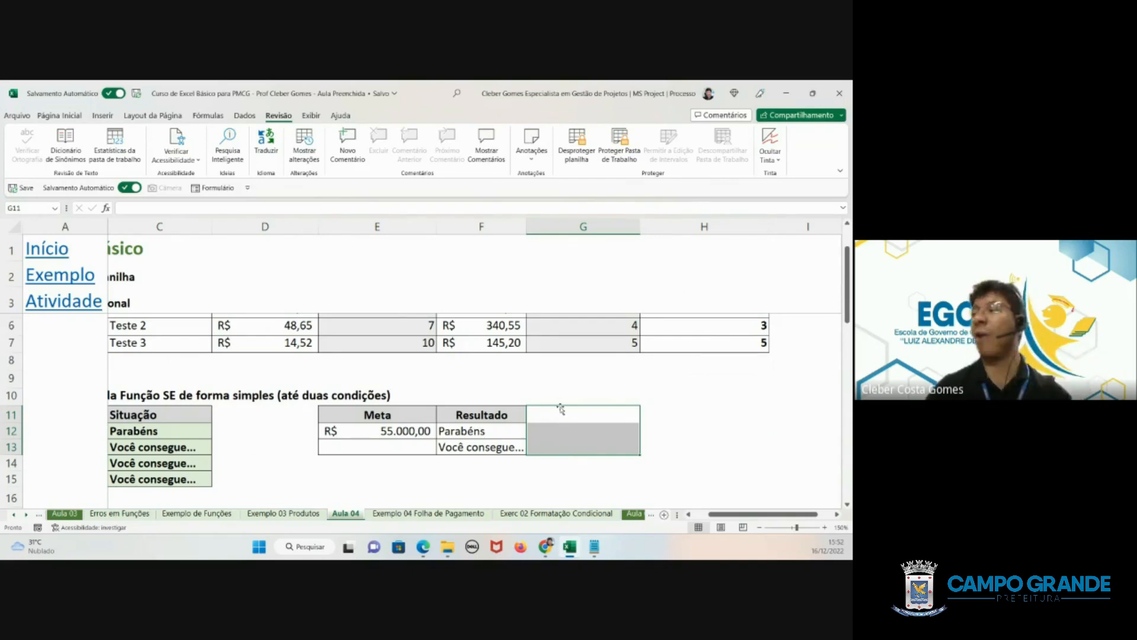
pyautogui.click(577, 148)
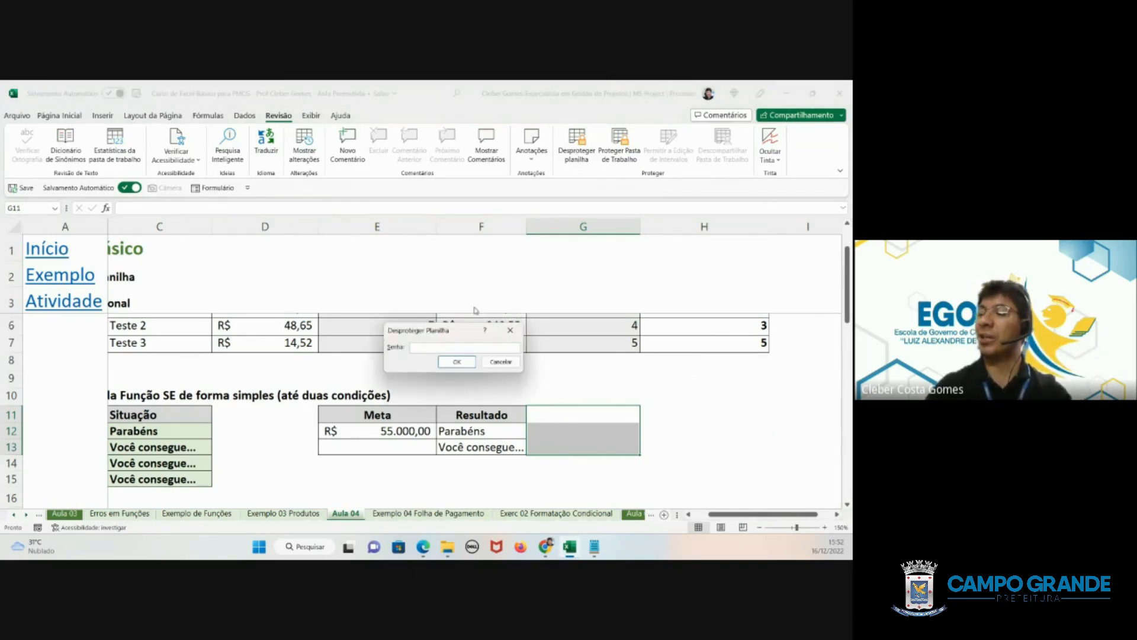
pyautogui.write('12345')
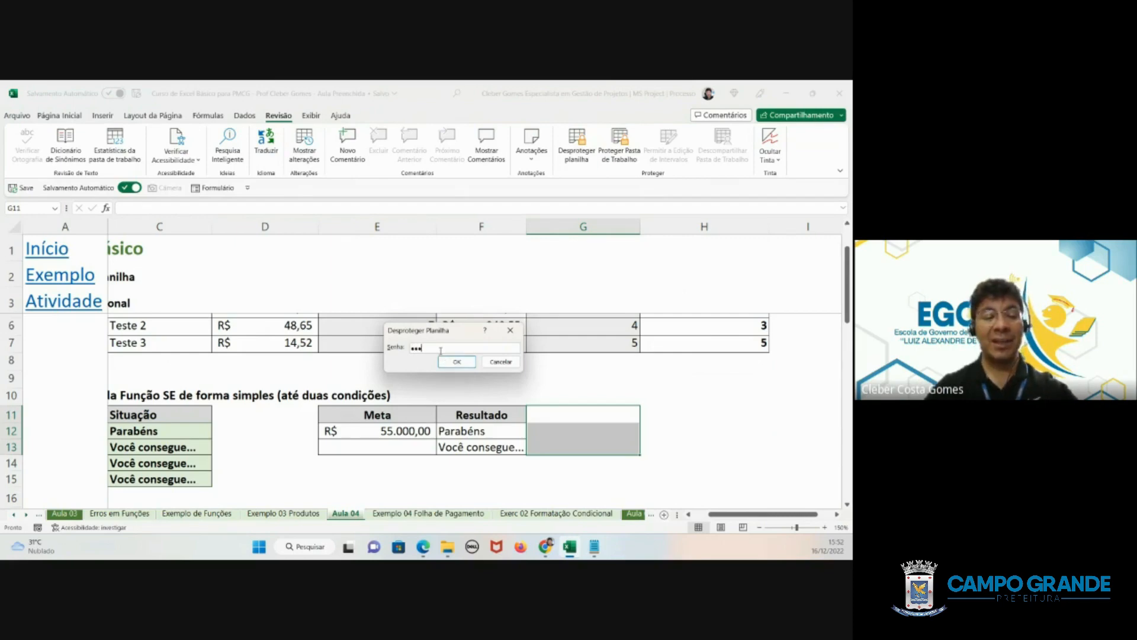
pyautogui.click(467, 362)
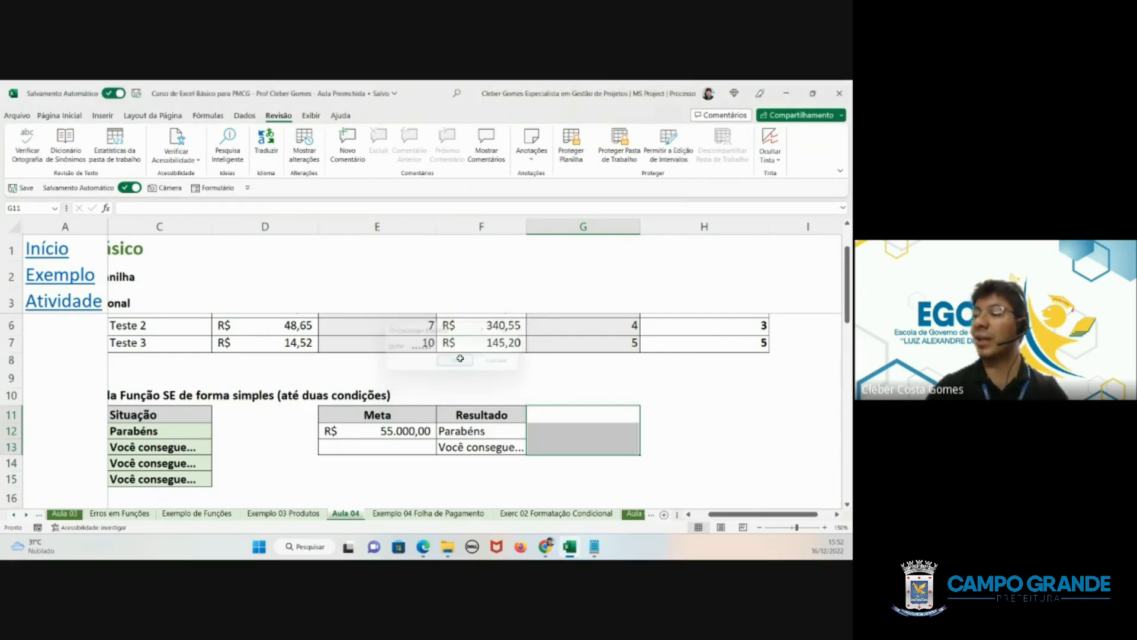
# - Turn off the Bloqueadas protection setting for cells G11 to G13
pyautogui.rightClick(550, 418)
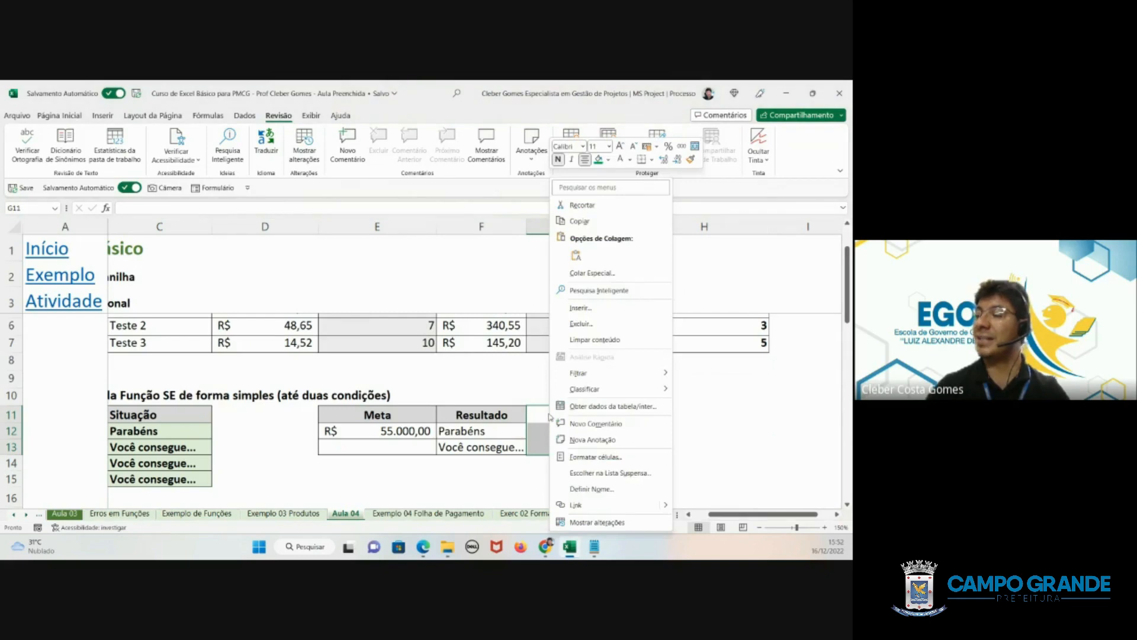
pyautogui.click(596, 457)
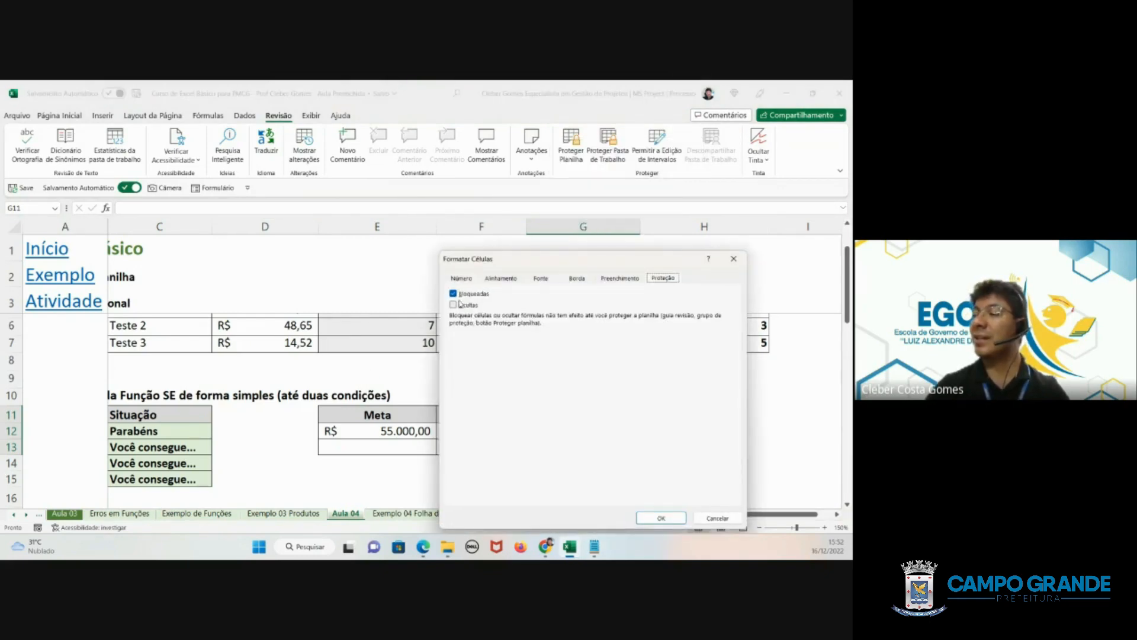
pyautogui.click(461, 295)
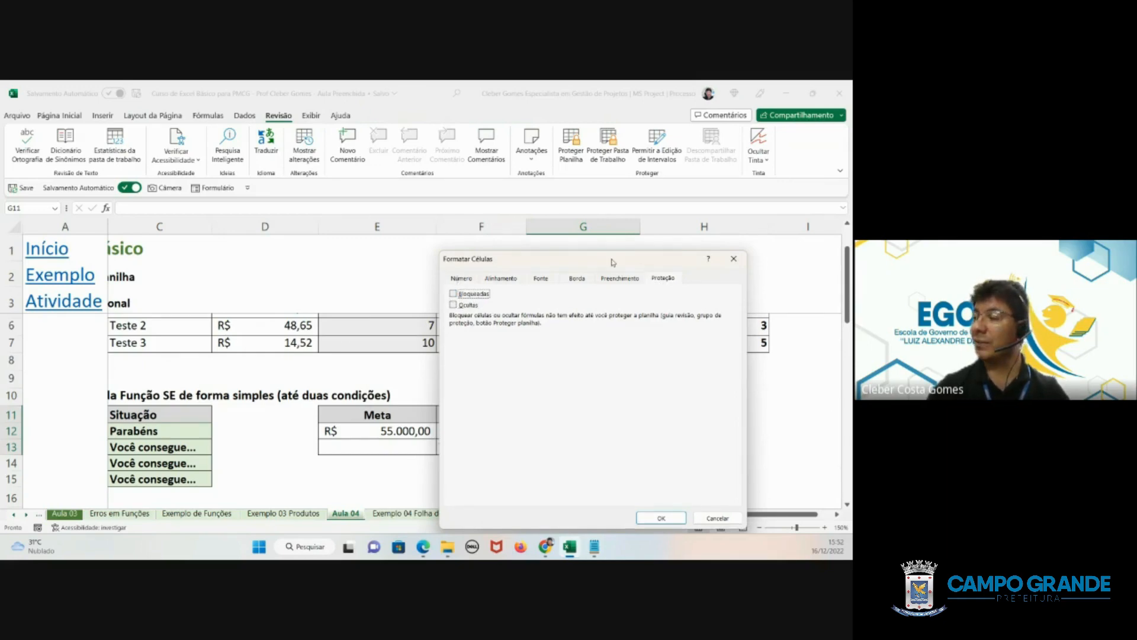
pyautogui.moveTo(613, 263); pyautogui.dragTo(283, 232)
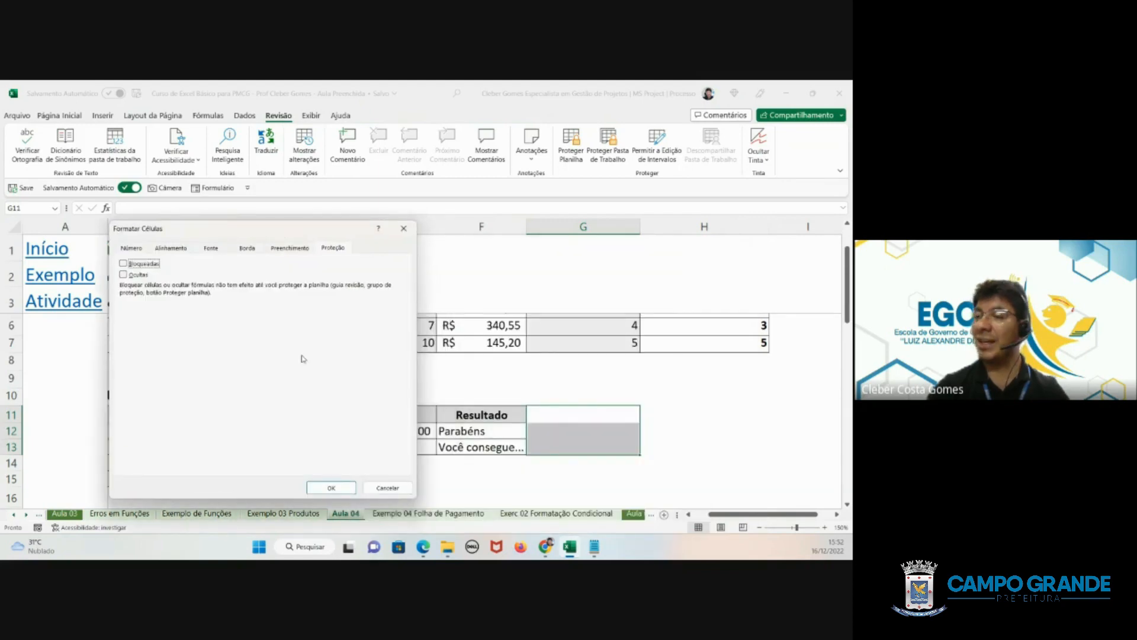
pyautogui.click(335, 489)
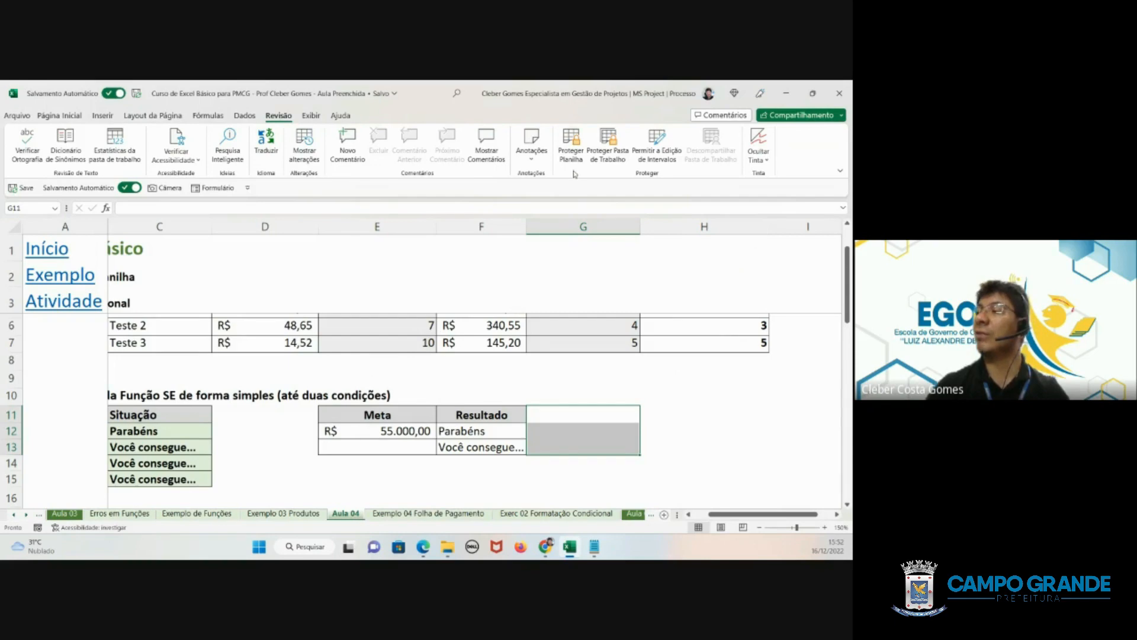
# - Protect the worksheet again with the default permissions, entering and confirming the unprotect password
pyautogui.click(571, 151)
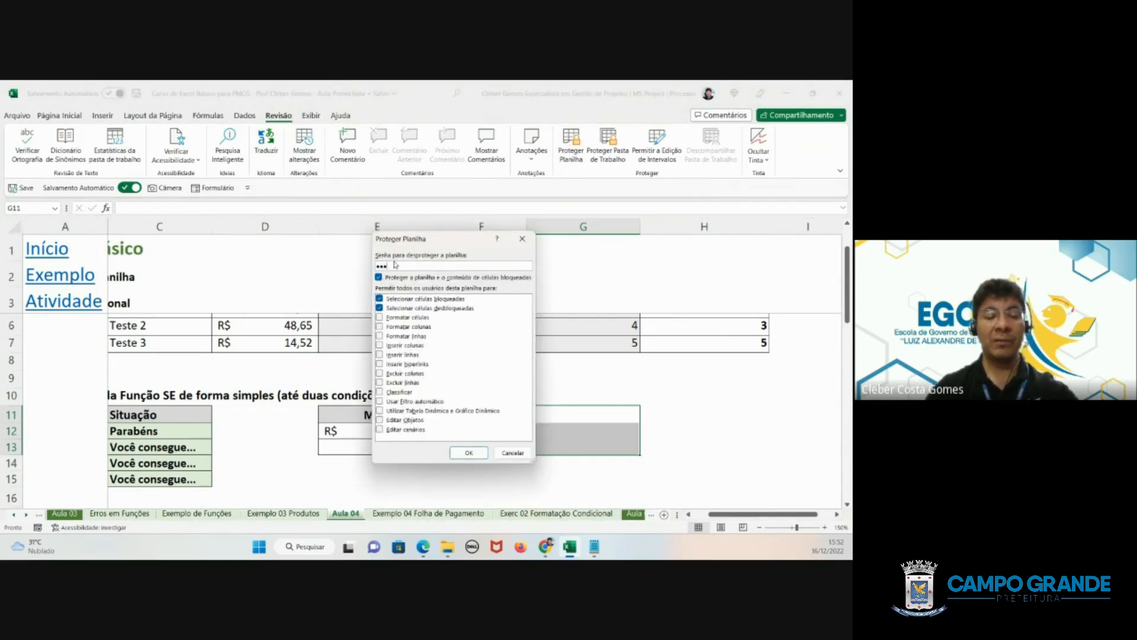
pyautogui.click(468, 453)
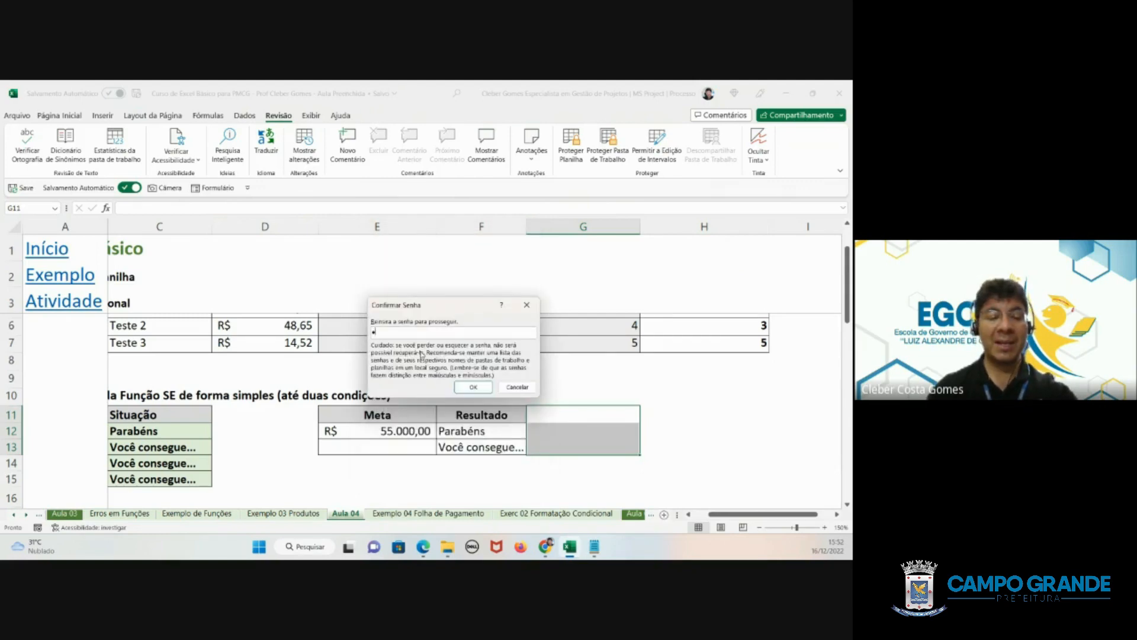
pyautogui.write('••••••')
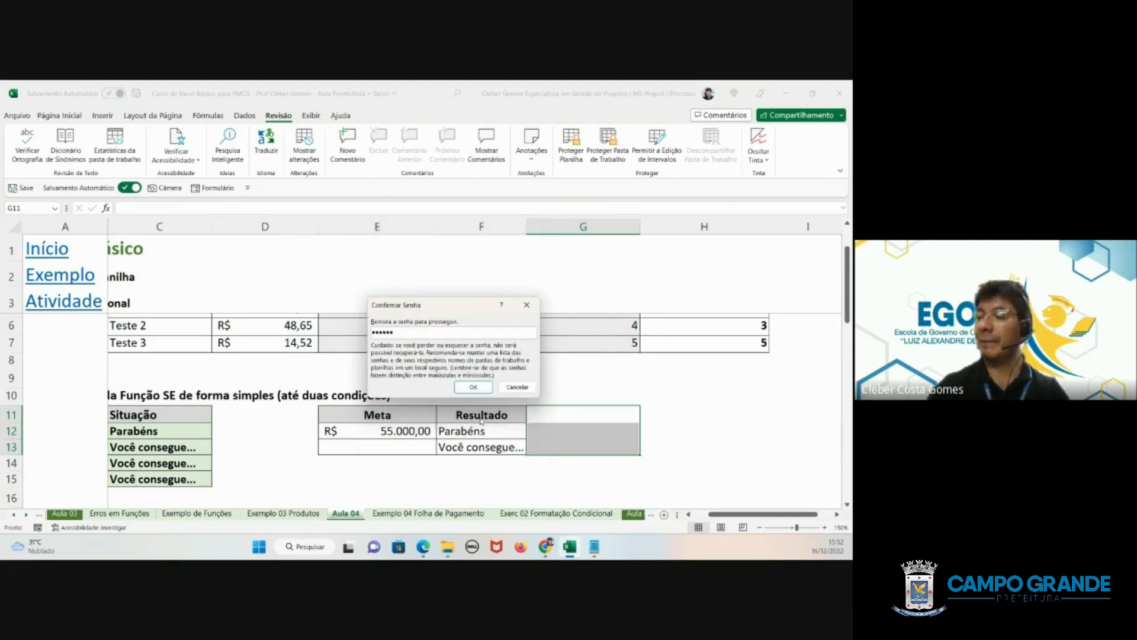
pyautogui.click(473, 388)
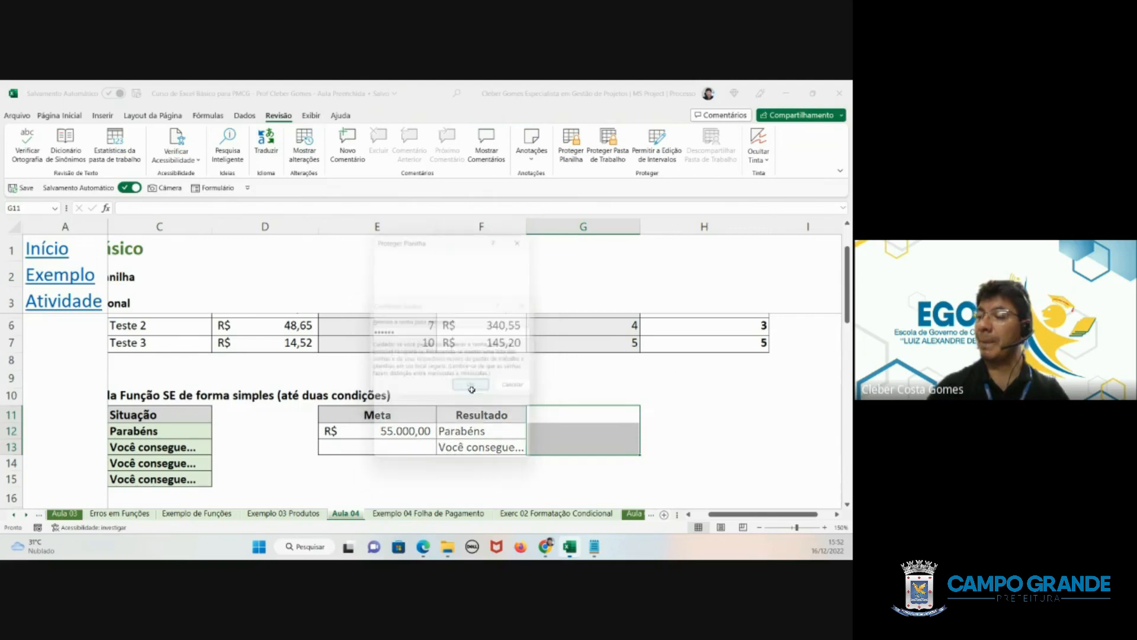
# - Try to edit Teste 2's Quantidade em Estoque formula on the re-protected worksheet and dismiss the alert
pyautogui.click(676, 334)
pyautogui.doubleClick(679, 335)
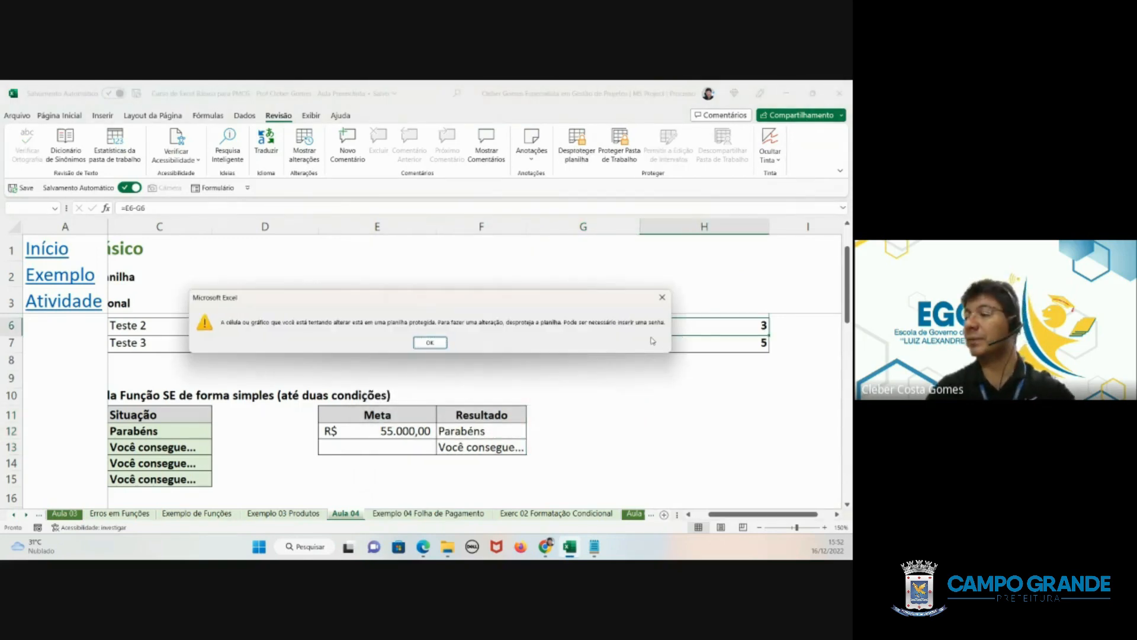
pyautogui.click(430, 342)
# - Enter the sample text gfgsfg in the unlocked cell G11 beside the Resultado header
pyautogui.click(563, 420)
pyautogui.write('gfgsfg')
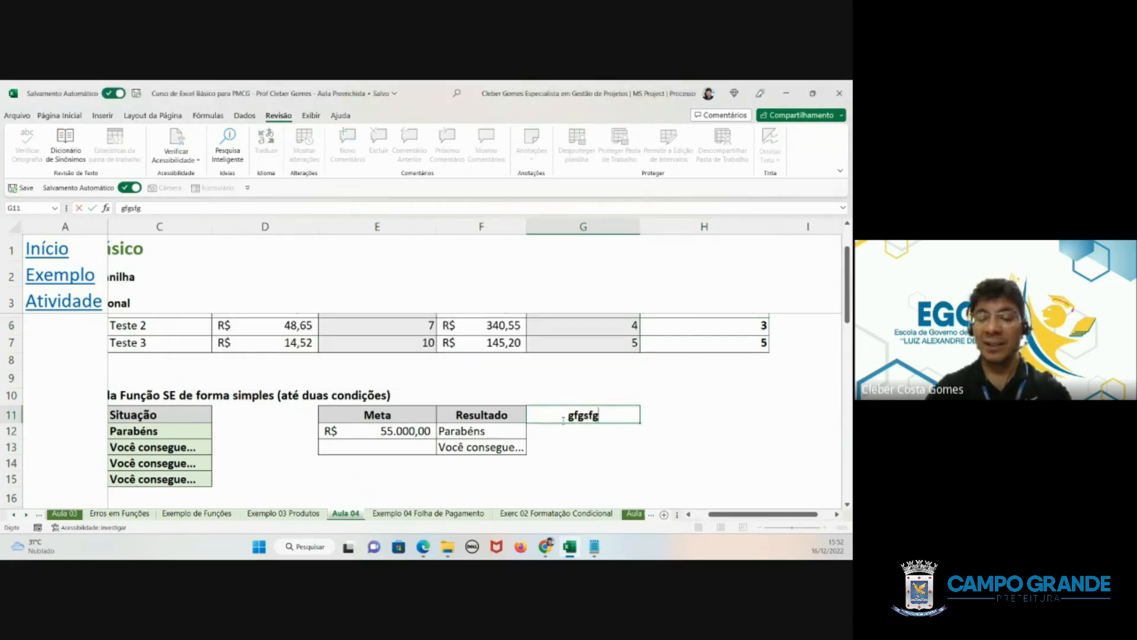
pyautogui.press('Return')
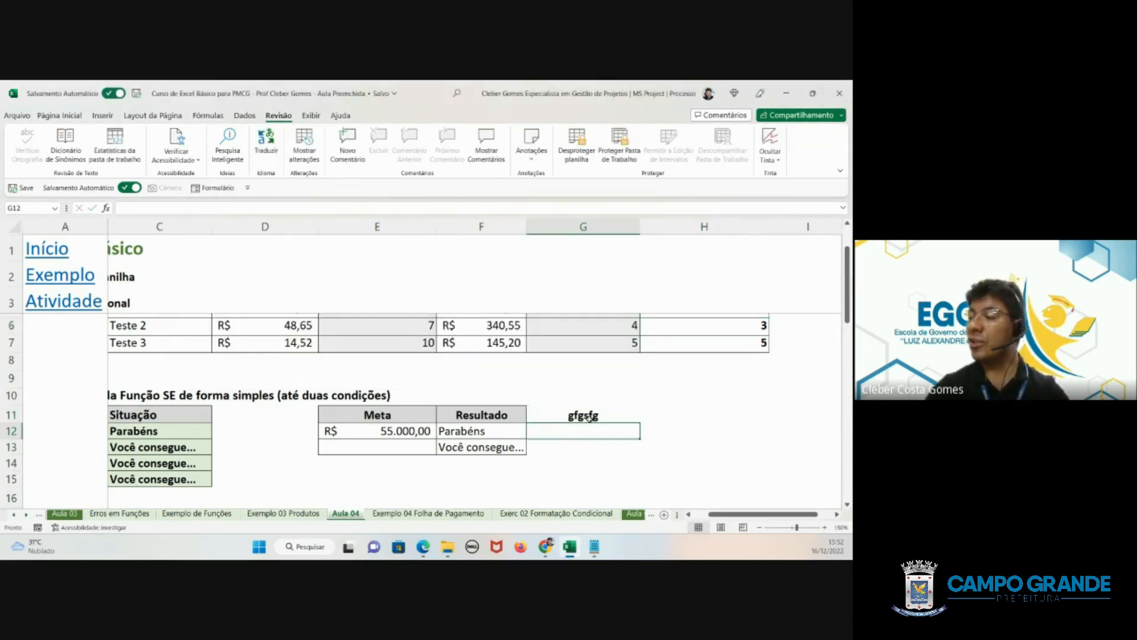
# - Clear the sample text from the unlocked cells G11 to G13 beside the Resultado header
pyautogui.moveTo(576, 409); pyautogui.dragTo(575, 446)
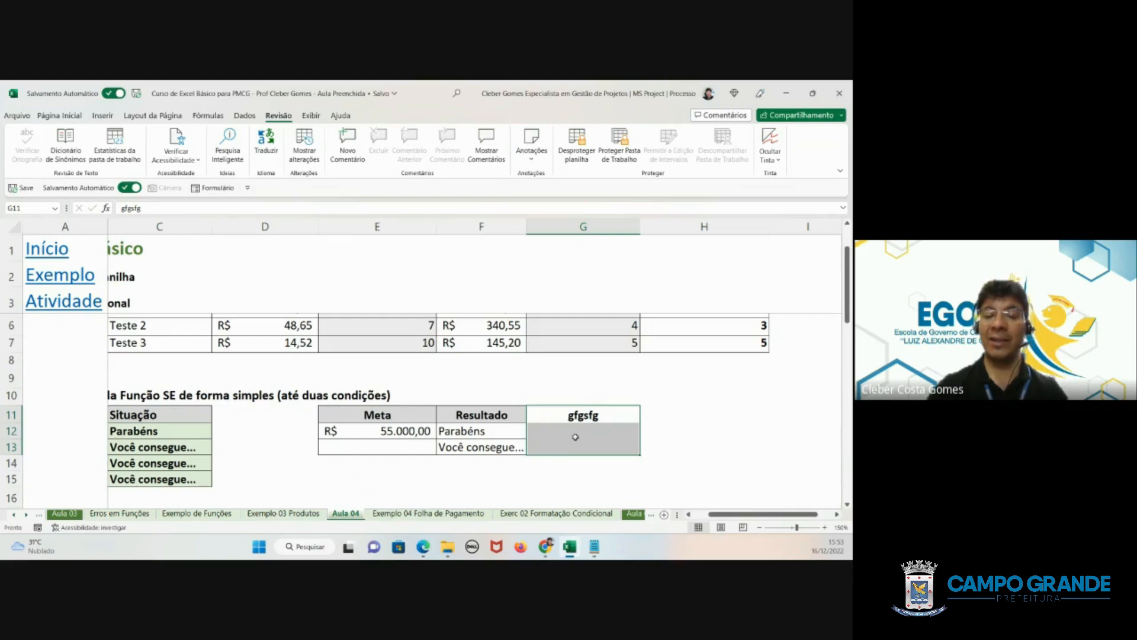
pyautogui.press('Delete')
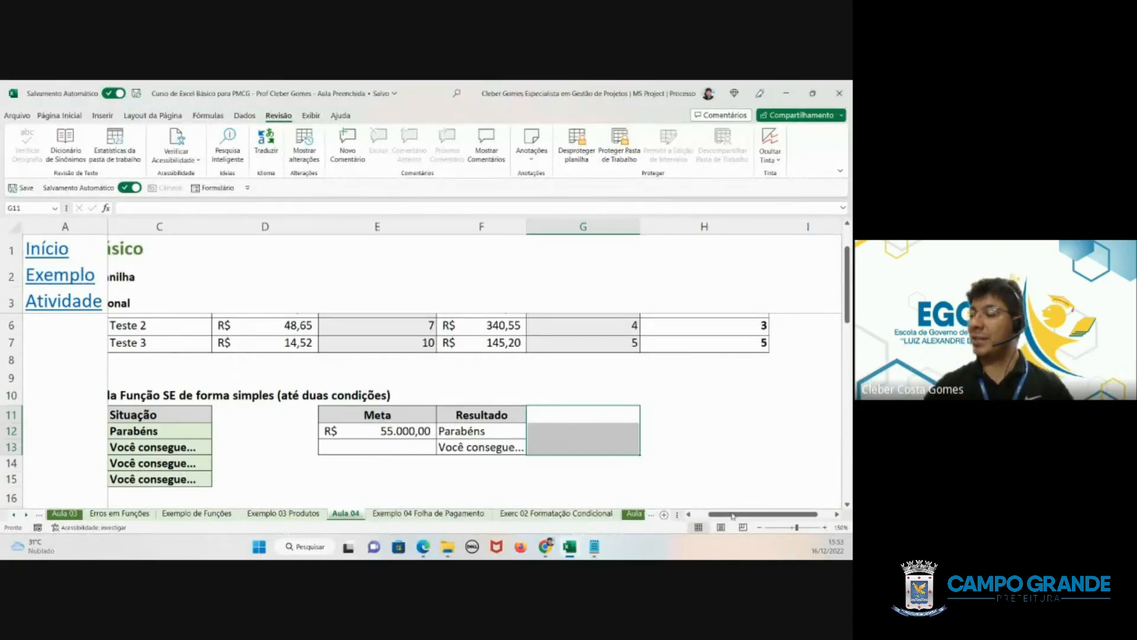
# - Try to edit Teste 3's Quantidade Comprada in the locked cell E7 and dismiss the alert
pyautogui.moveTo(734, 515); pyautogui.dragTo(715, 514)
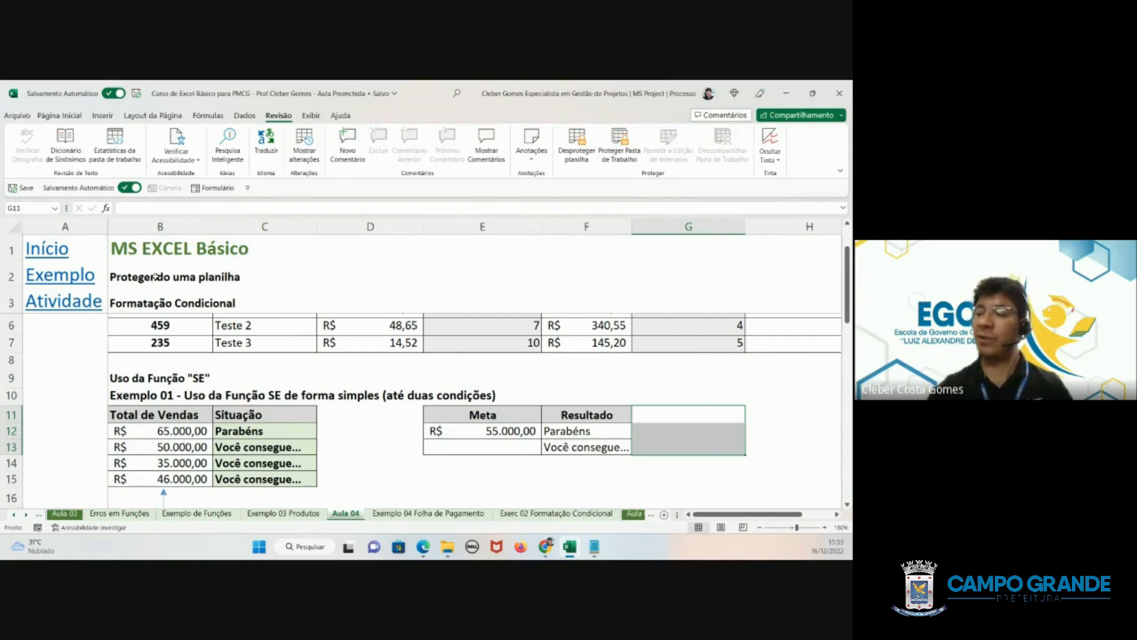
pyautogui.click(480, 348)
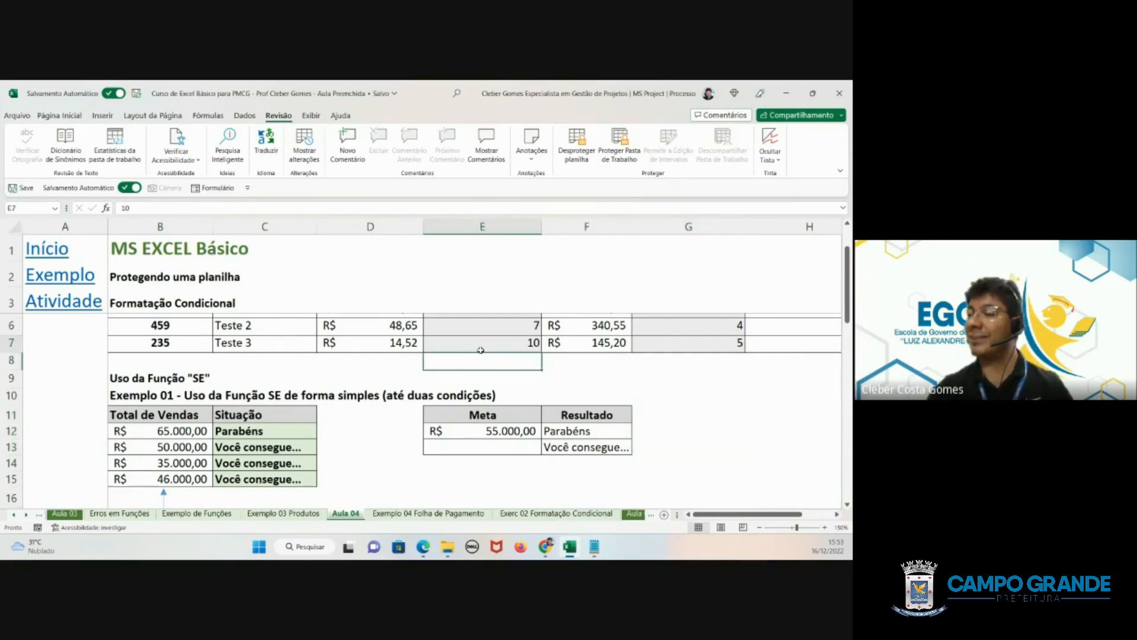
pyautogui.doubleClick(480, 350)
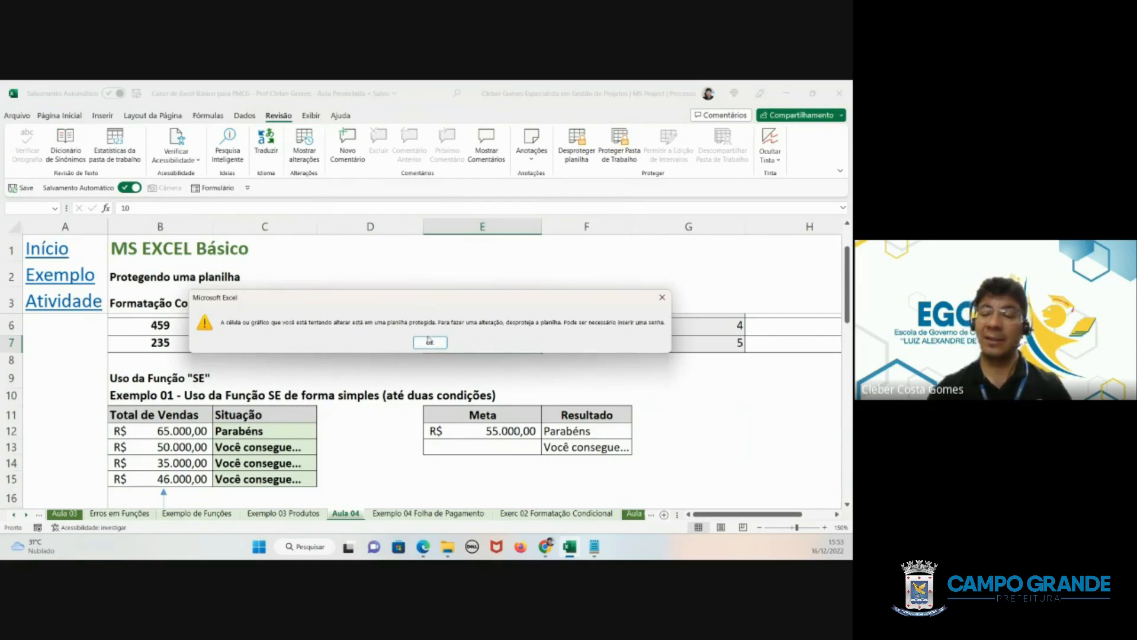
pyautogui.click(430, 343)
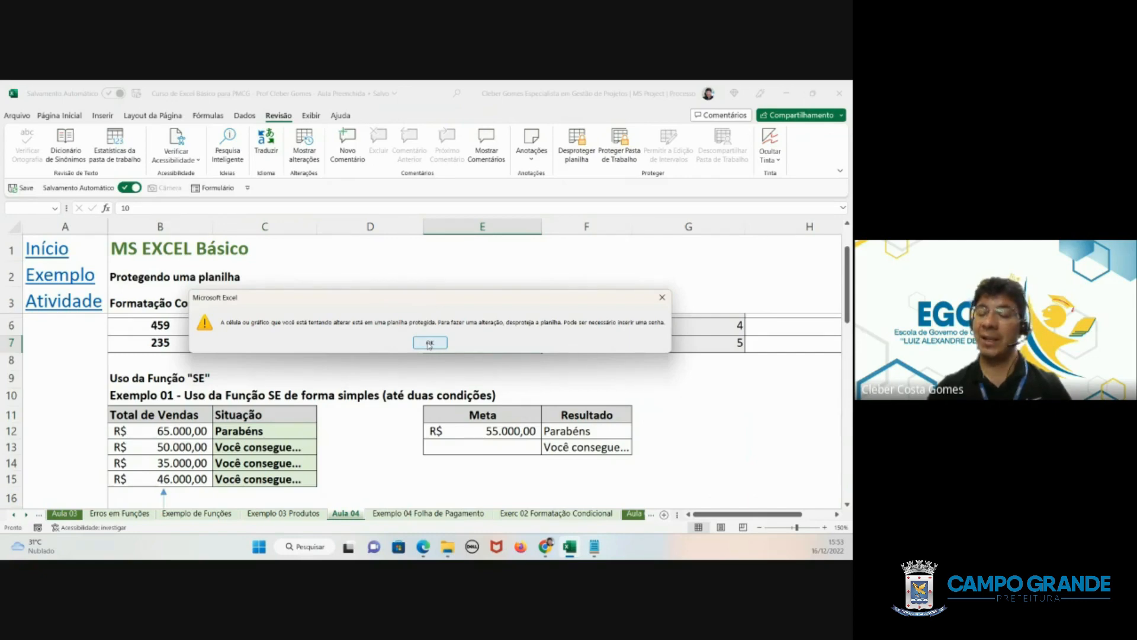
pyautogui.click(430, 344)
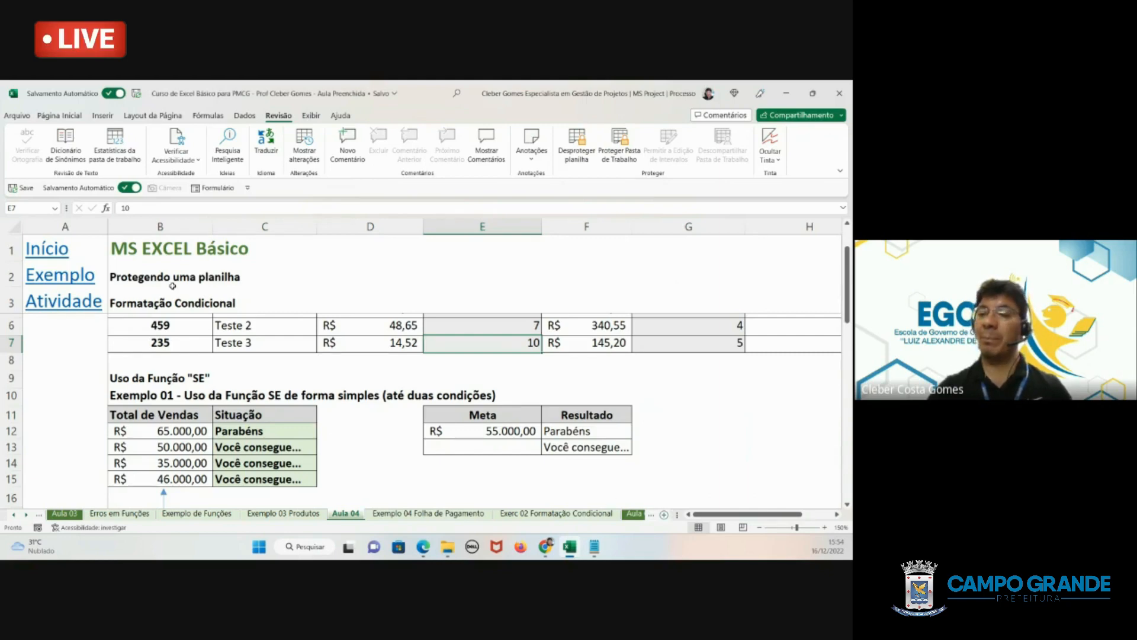
pyautogui.scroll(-1, 172, 286)
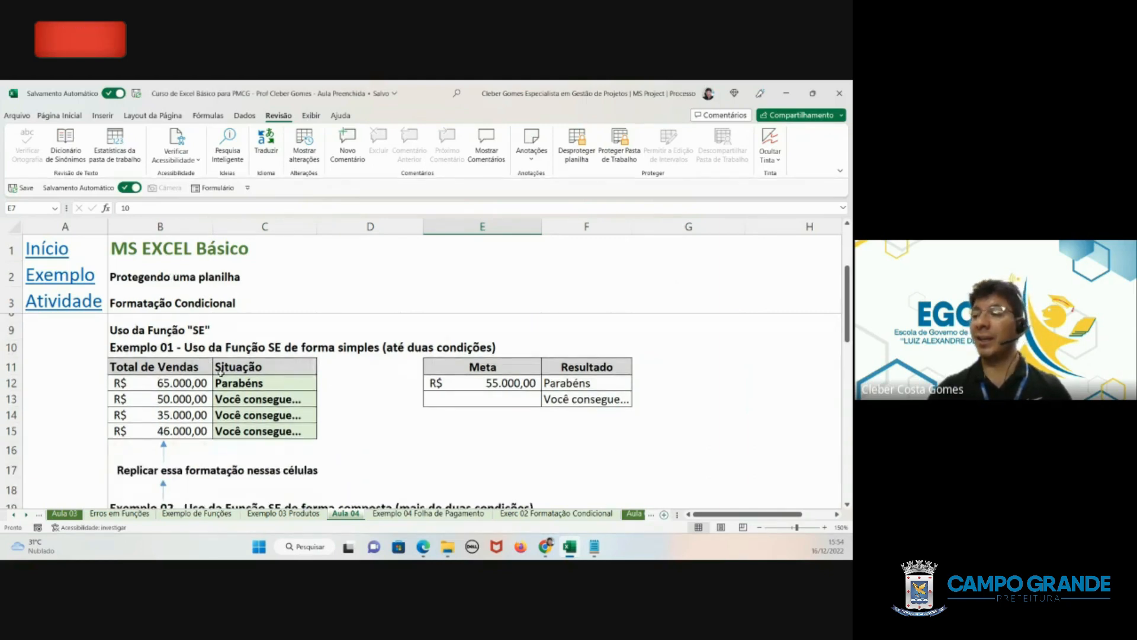
pyautogui.moveTo(480, 383); pyautogui.dragTo(548, 396)
pyautogui.click(497, 388)
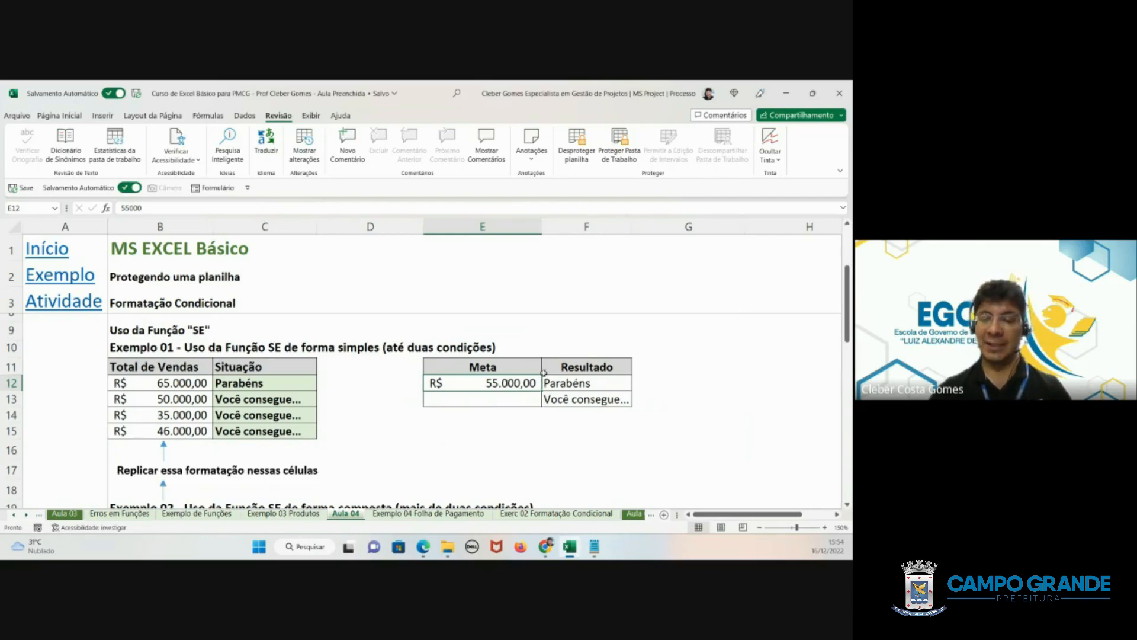
# - Unprotect the Aula 04 worksheet by entering the sheet password
pyautogui.scroll(2, 543, 373)
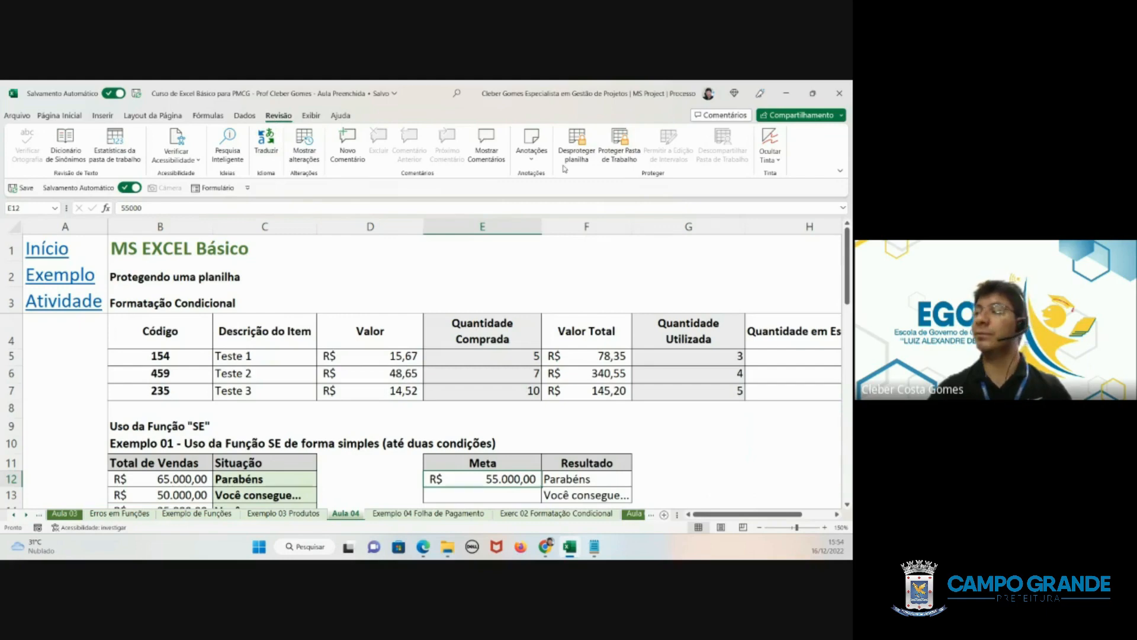
pyautogui.click(577, 151)
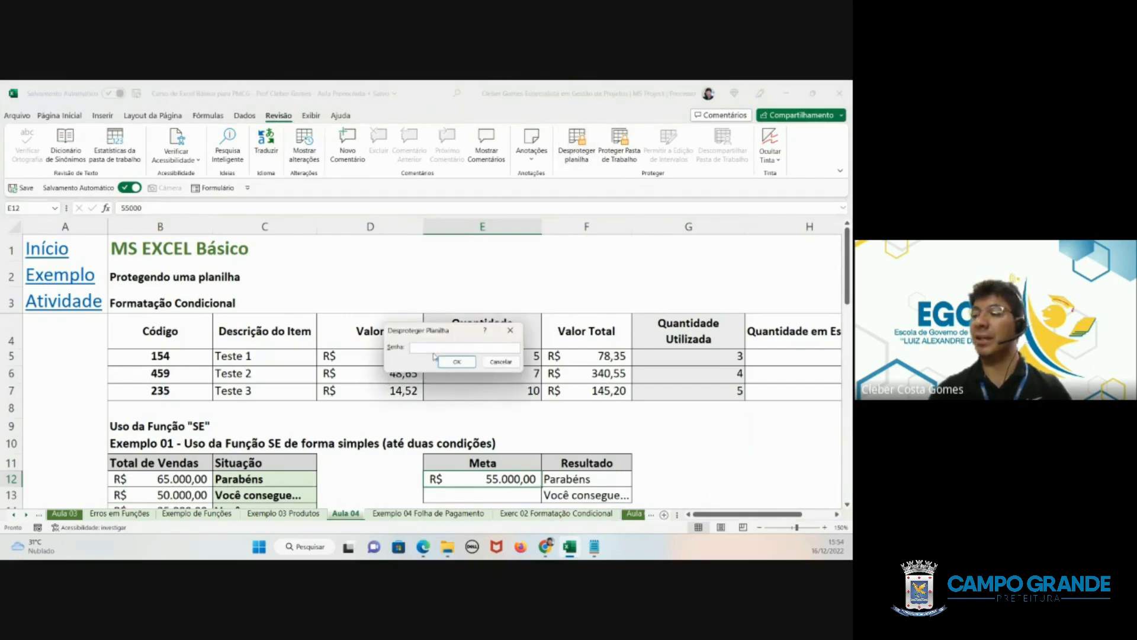
pyautogui.write('••••••')
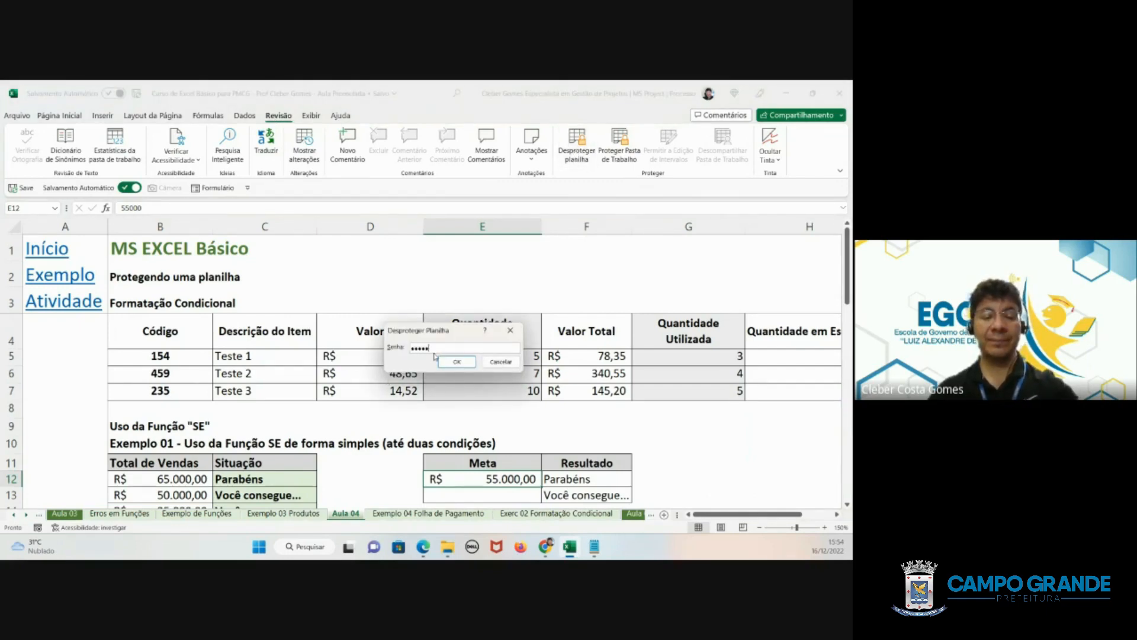
pyautogui.click(455, 361)
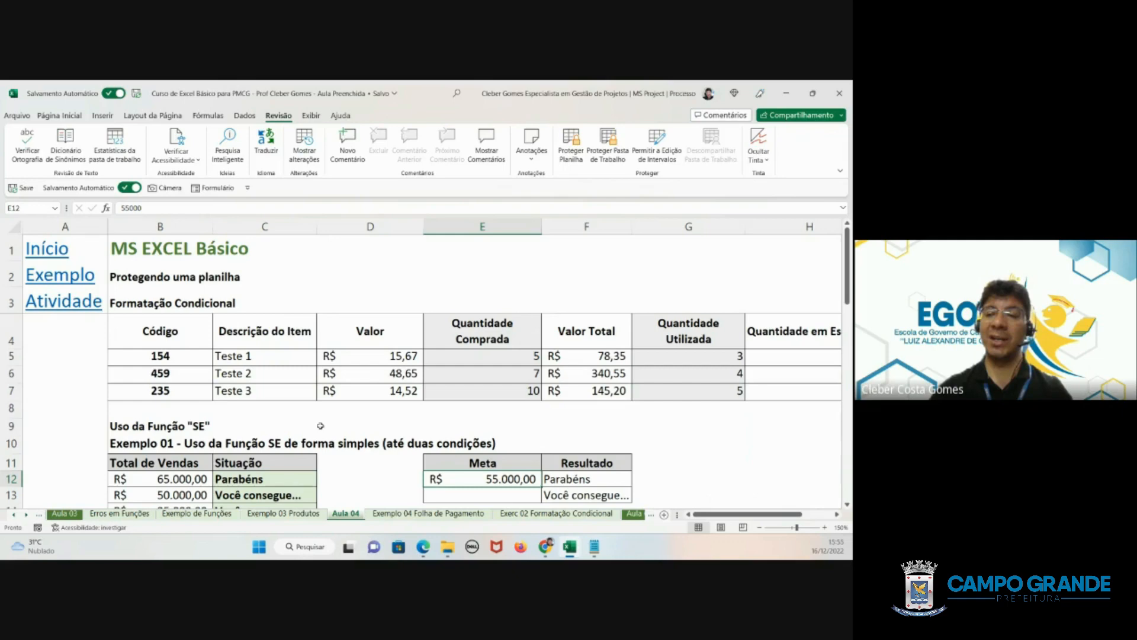
# - Turn off the Bloqueadas protection setting for all cells of the worksheet
pyautogui.click(20, 228)
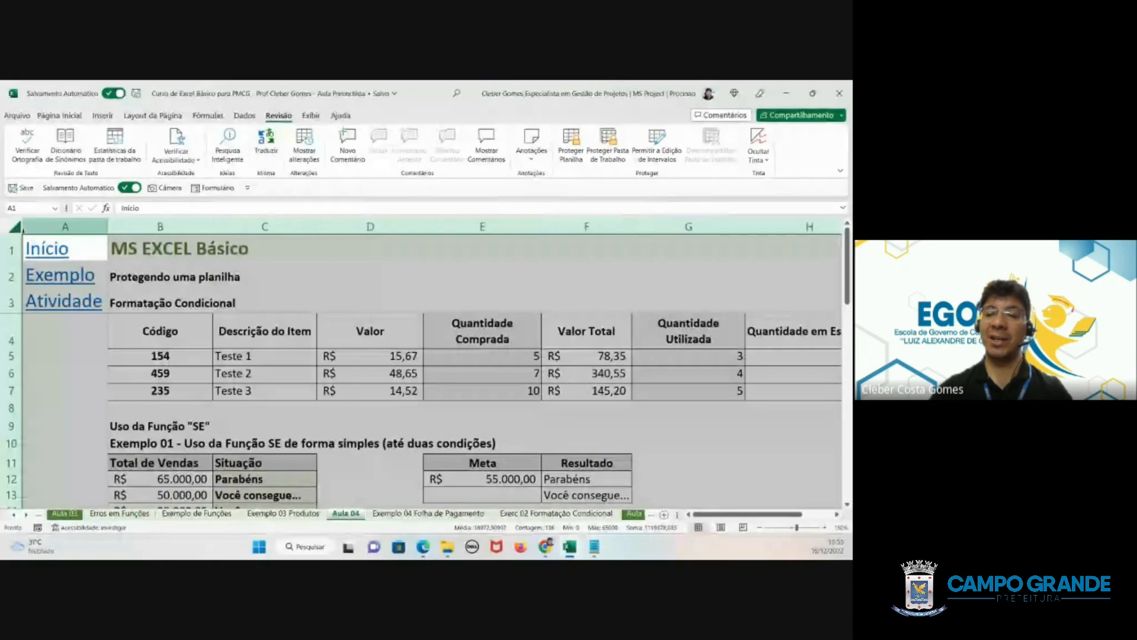
pyautogui.rightClick(327, 314)
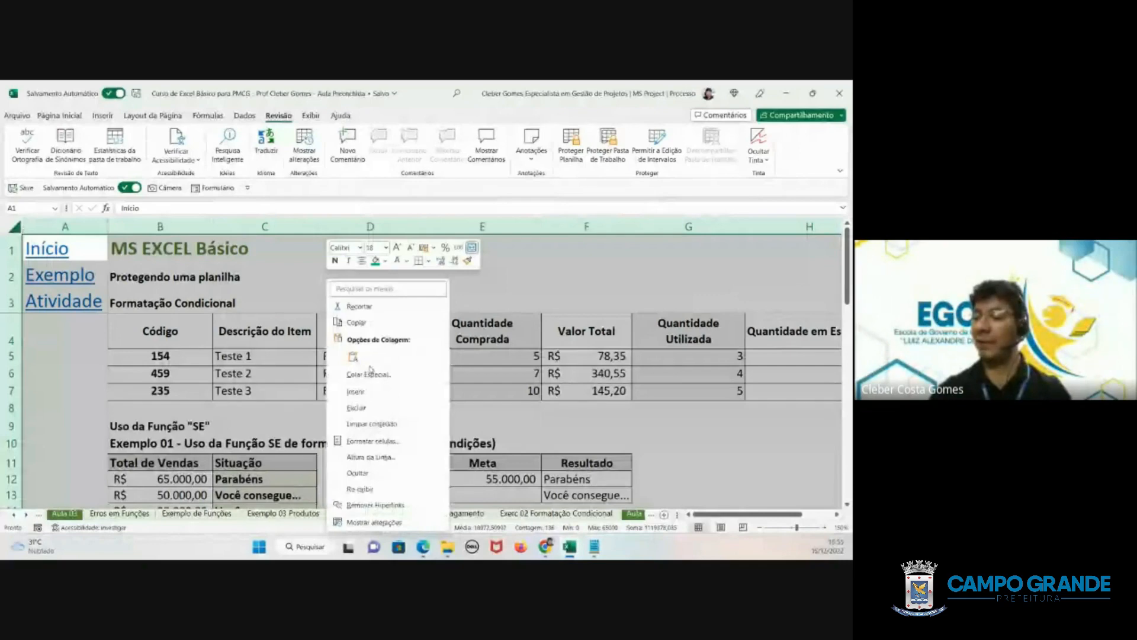
pyautogui.click(370, 441)
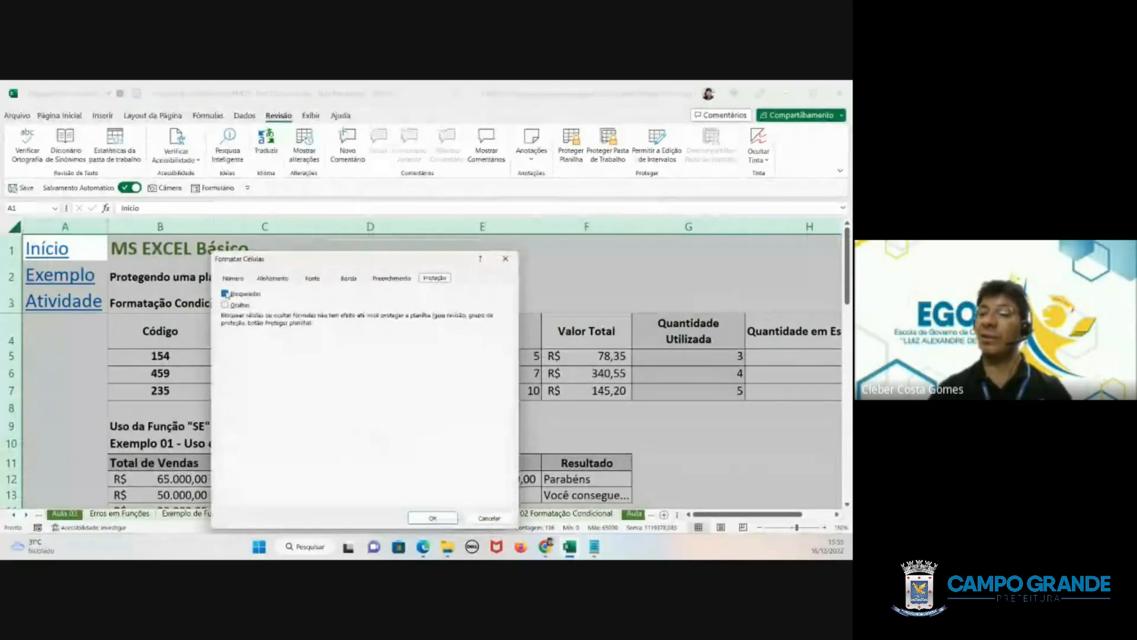
pyautogui.click(227, 294)
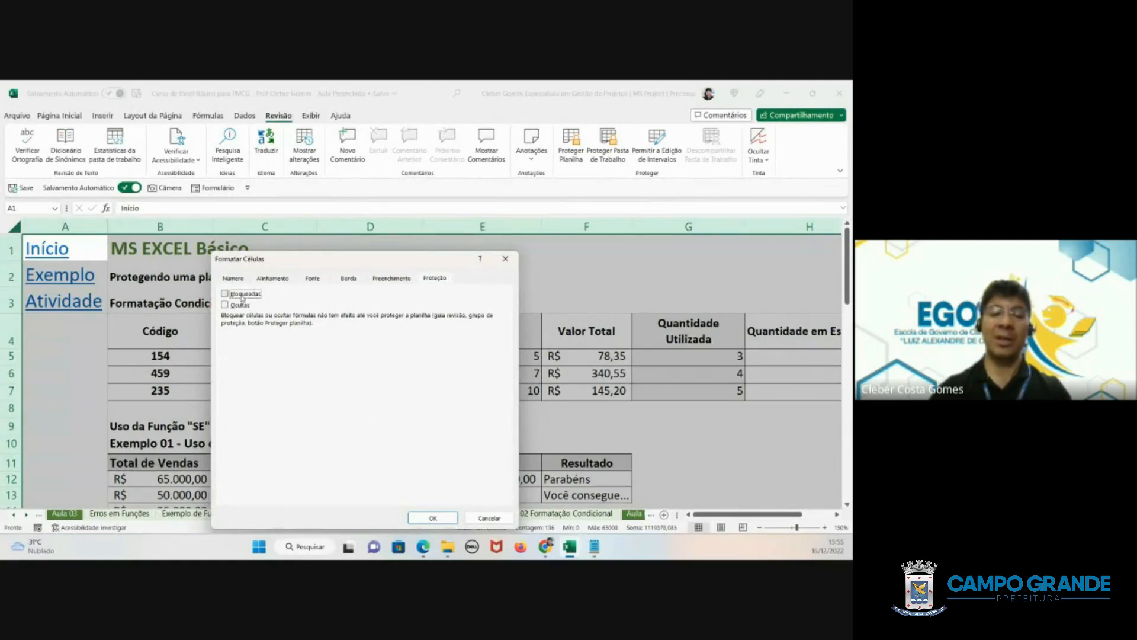
pyautogui.click(433, 518)
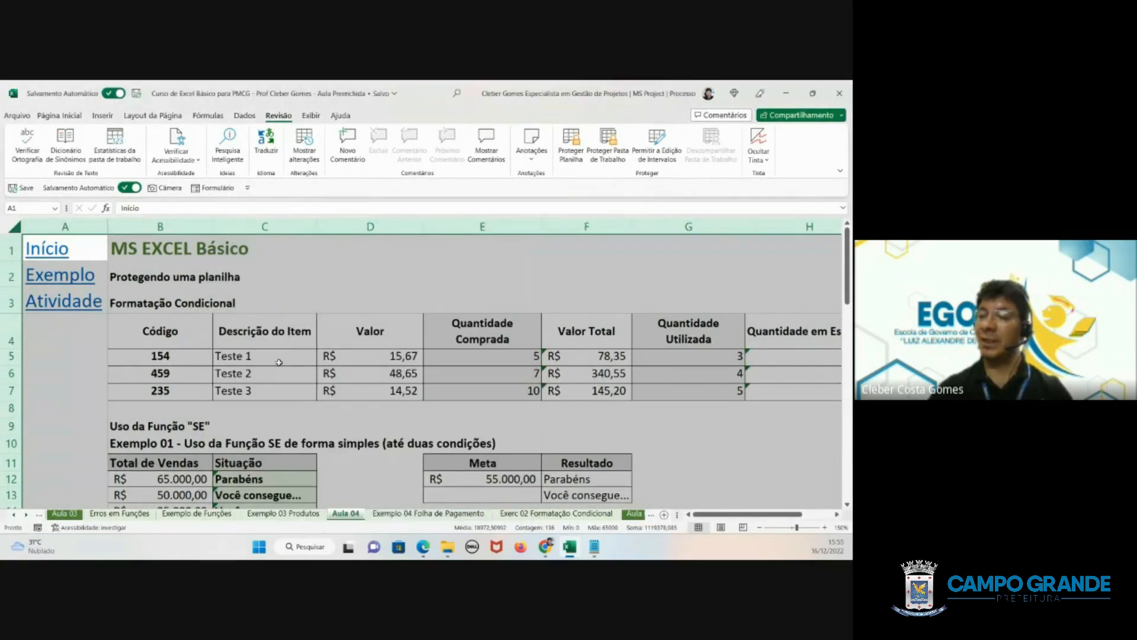
pyautogui.click(280, 362)
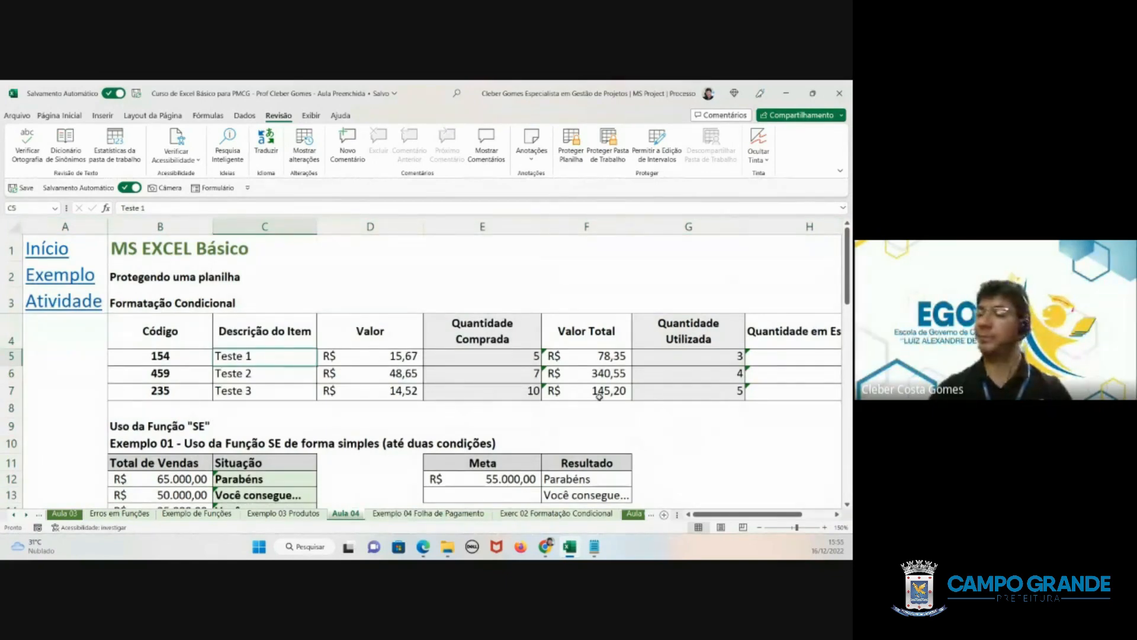
# - Turn on the Bloqueadas protection setting for the Valor Total and Quantidade em Estoque columns, cells F4 to F7 and H4 to H7
pyautogui.hscroll(2, 656, 454)
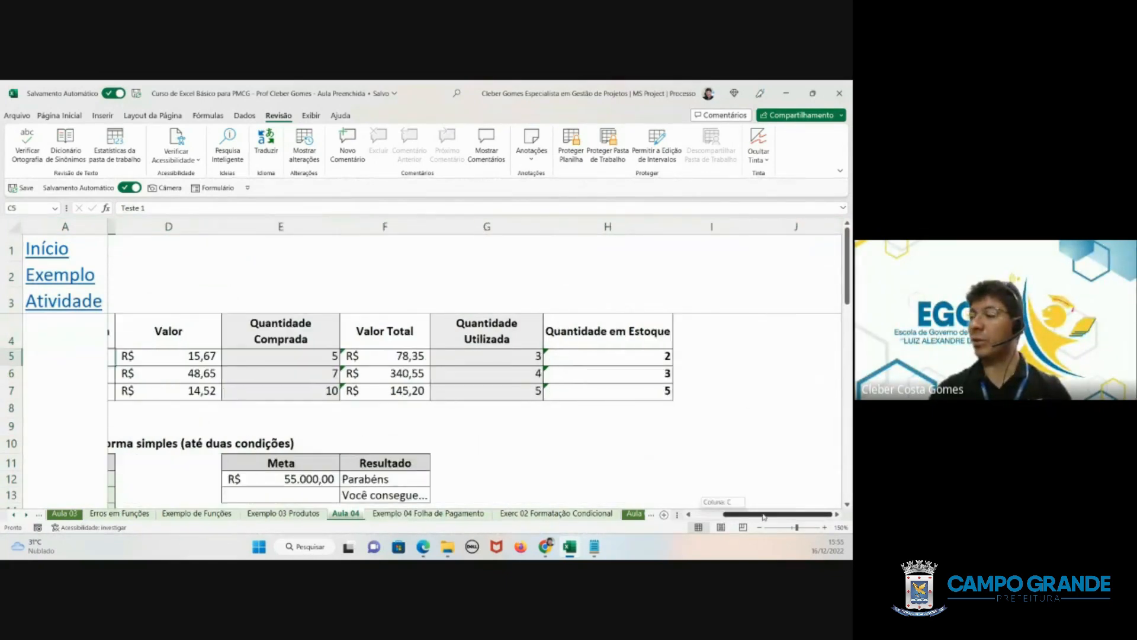
pyautogui.click(323, 358)
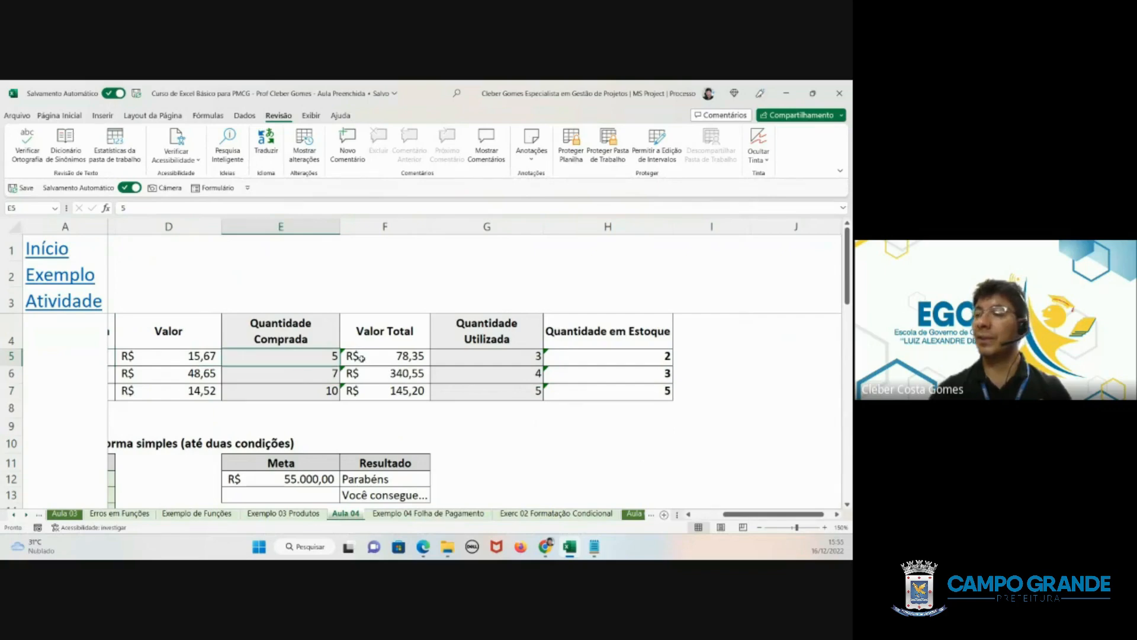
pyautogui.click(397, 361)
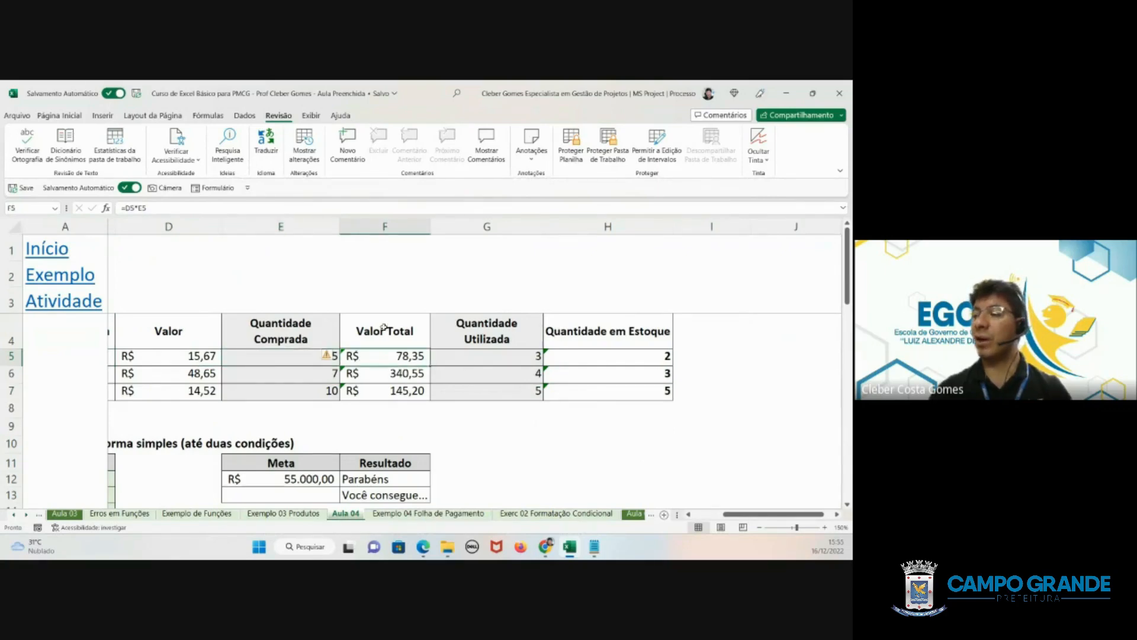
pyautogui.click(400, 333)
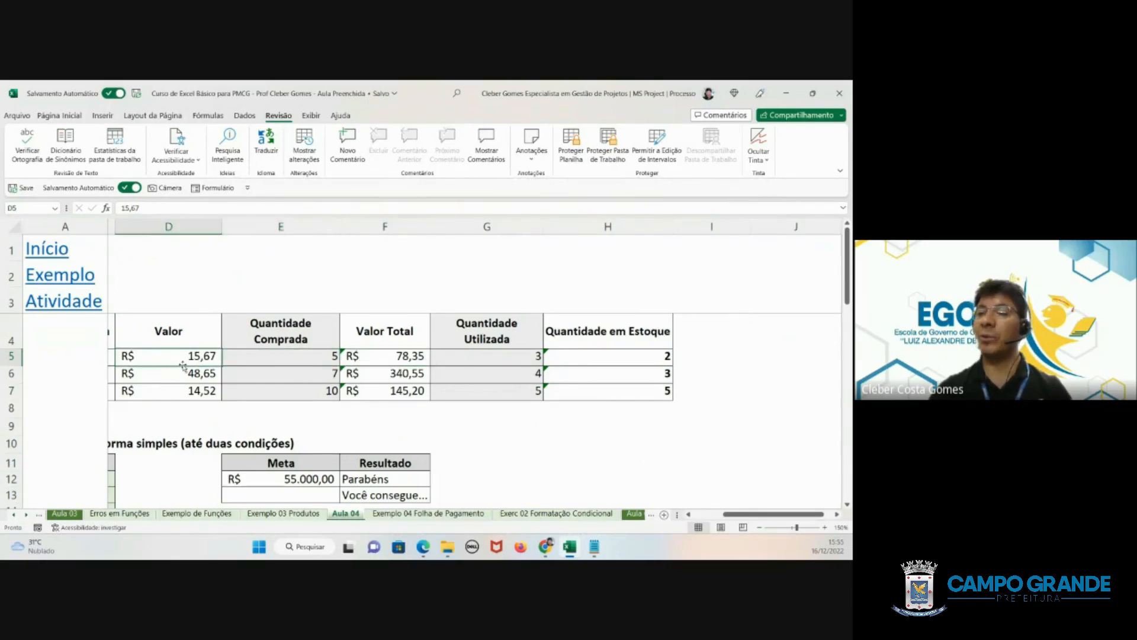
pyautogui.moveTo(398, 346); pyautogui.dragTo(399, 392)
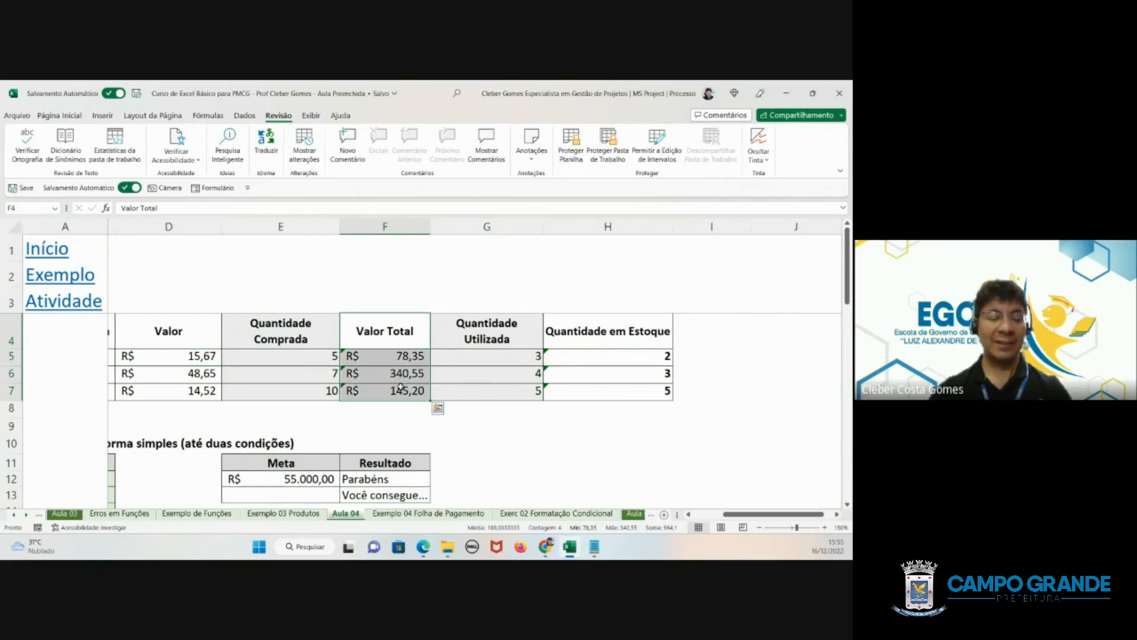
pyautogui.moveTo(615, 326); pyautogui.dragTo(614, 389)
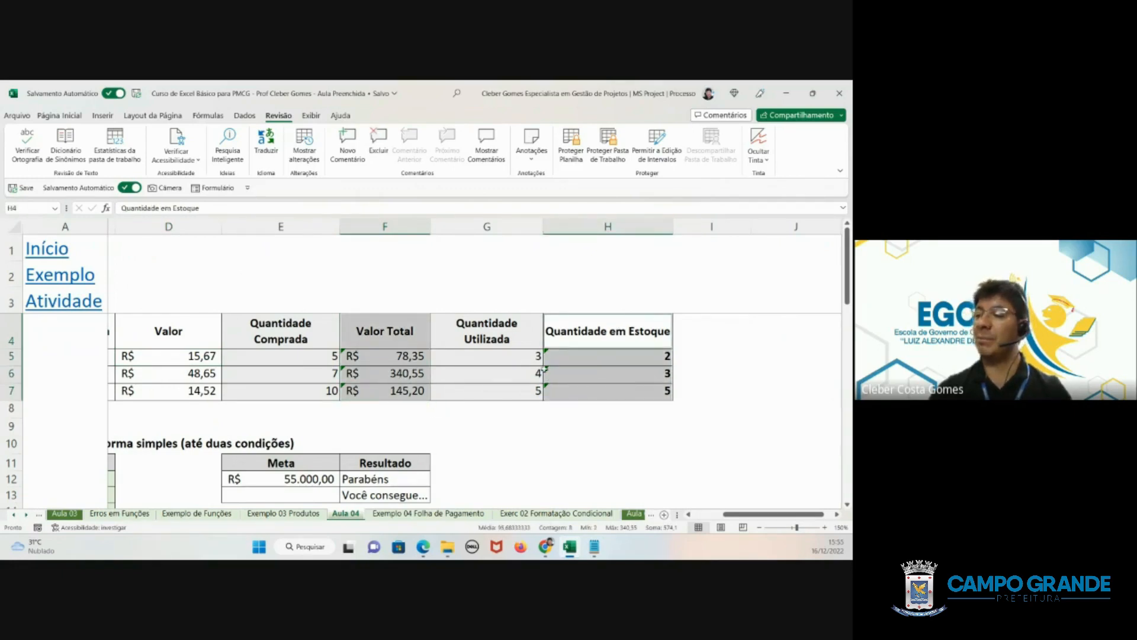
pyautogui.rightClick(574, 375)
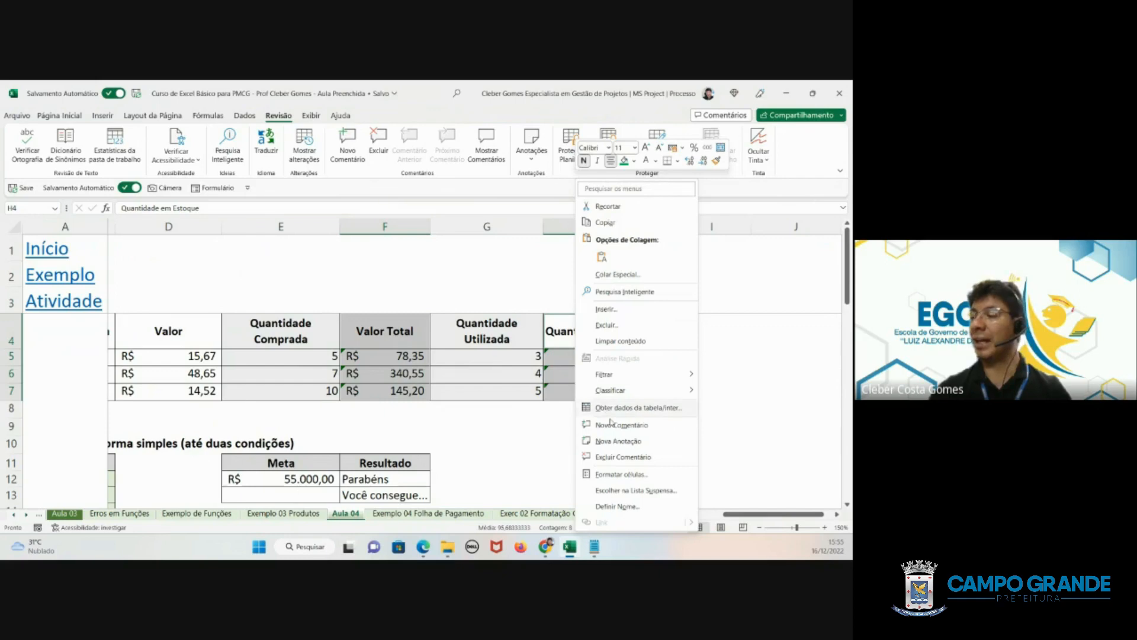
pyautogui.click(621, 474)
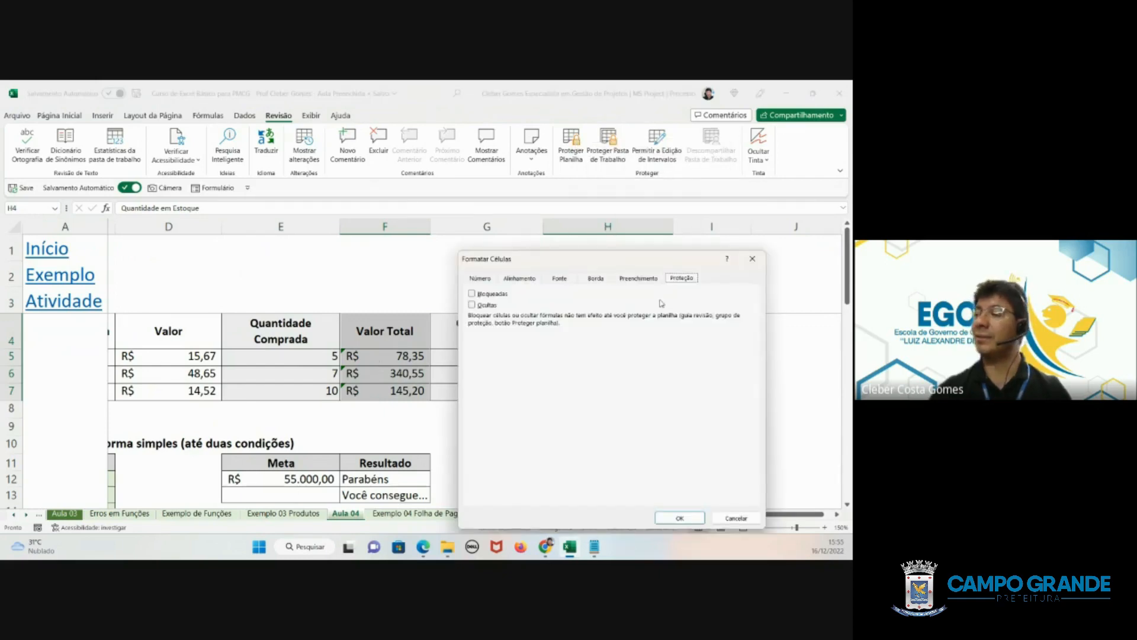
pyautogui.click(472, 294)
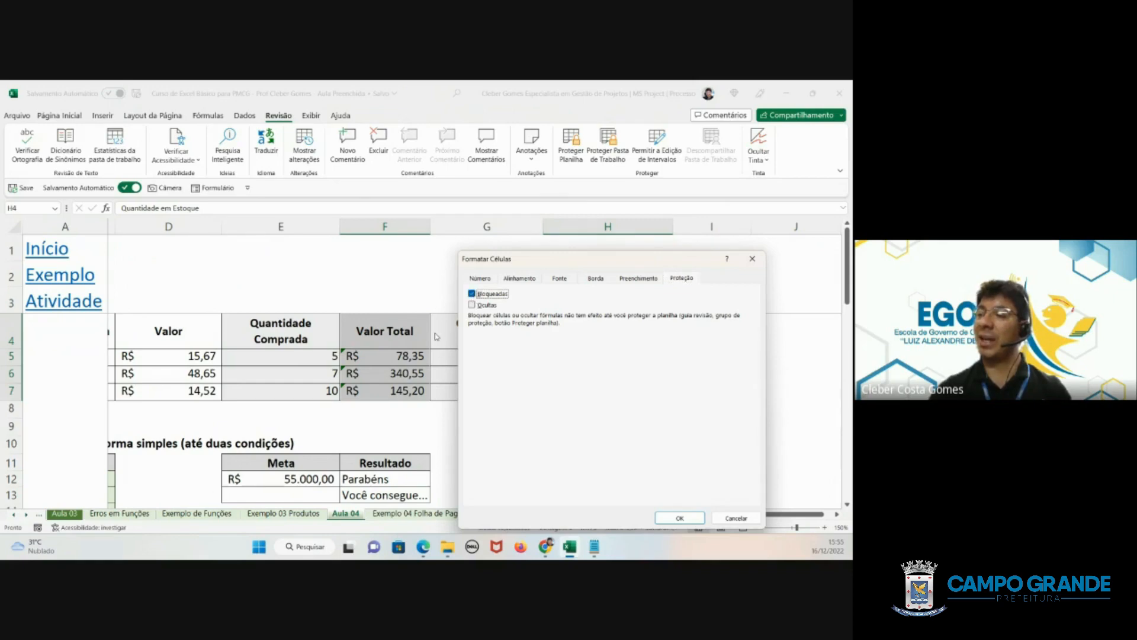
pyautogui.moveTo(576, 266); pyautogui.dragTo(75, 205)
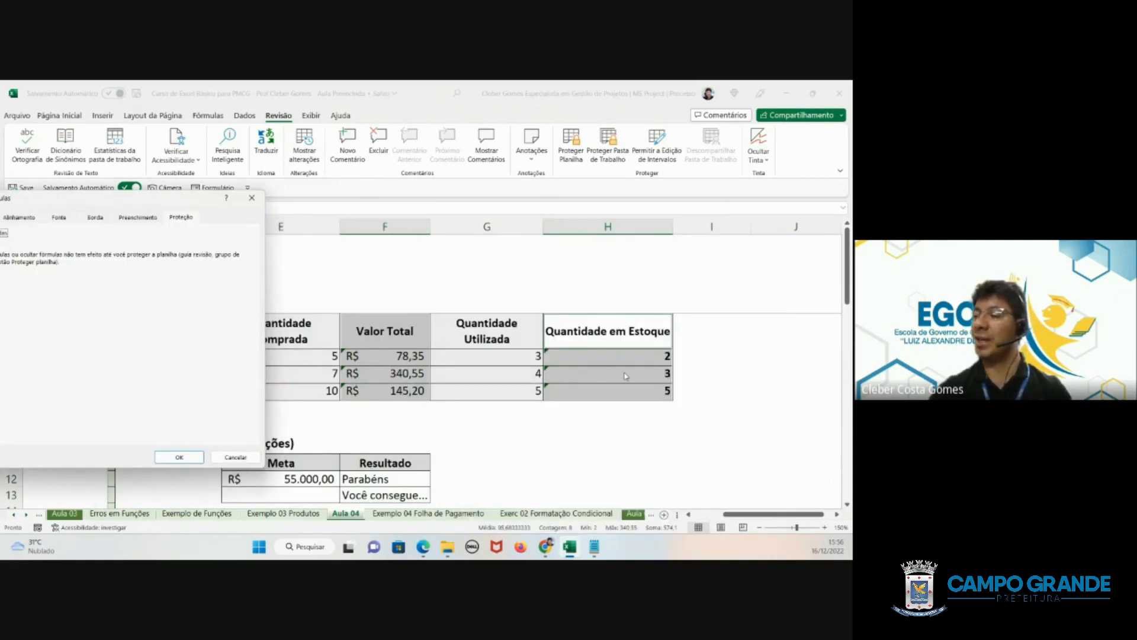
pyautogui.moveTo(169, 205); pyautogui.dragTo(247, 168)
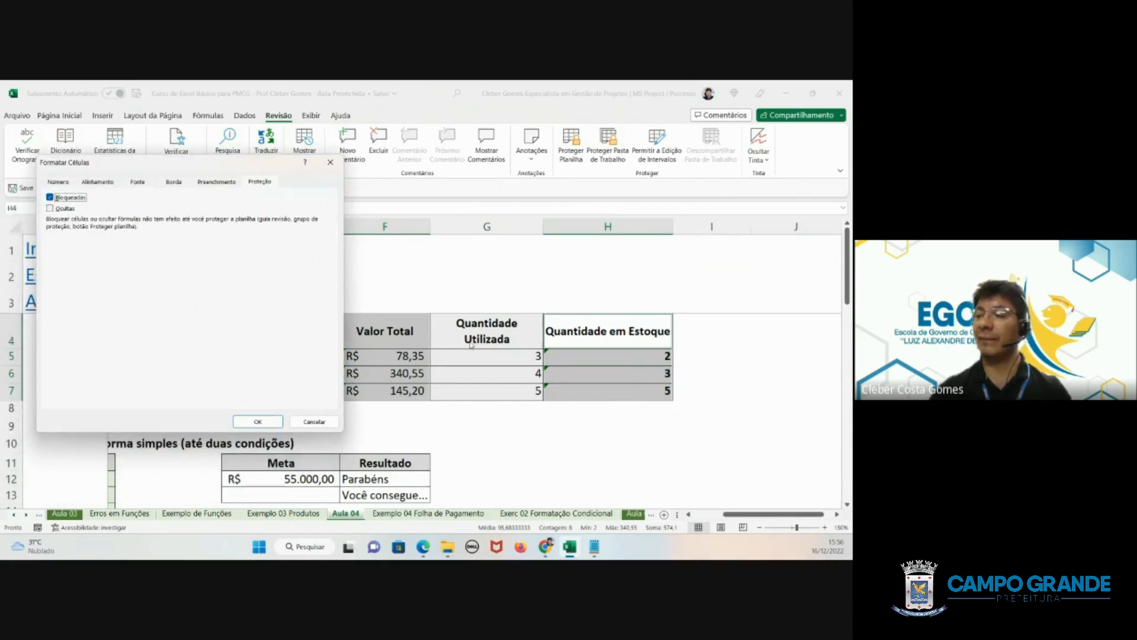
pyautogui.click(273, 424)
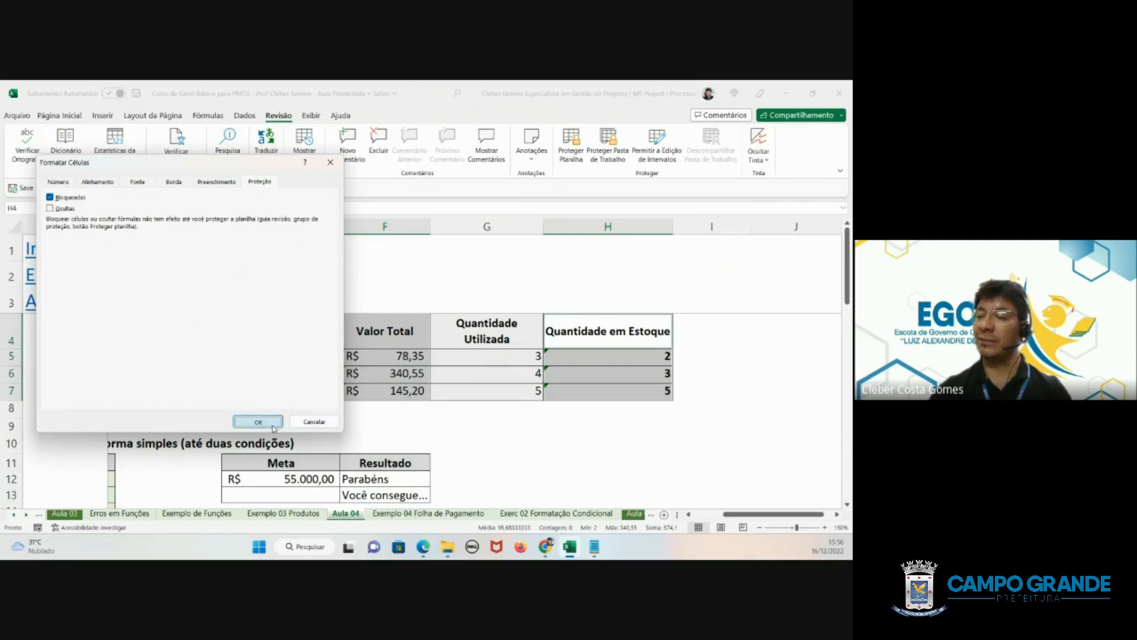
# - Protect the worksheet with only selecting locked and unlocked cells allowed, entering and confirming the unprotect password
pyautogui.click(457, 393)
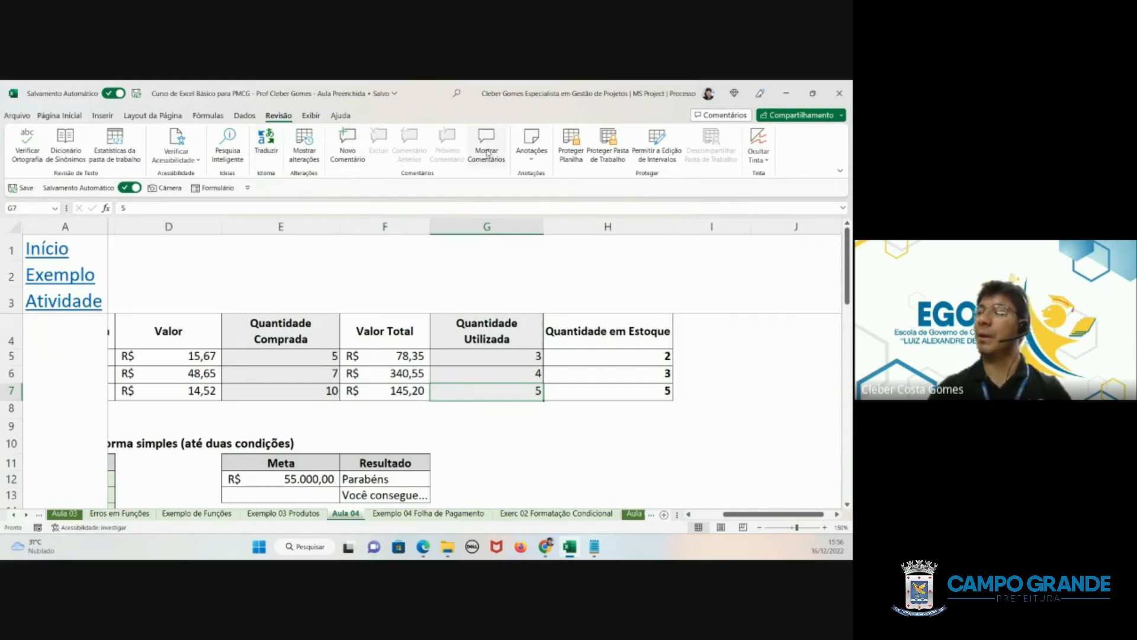
pyautogui.click(564, 155)
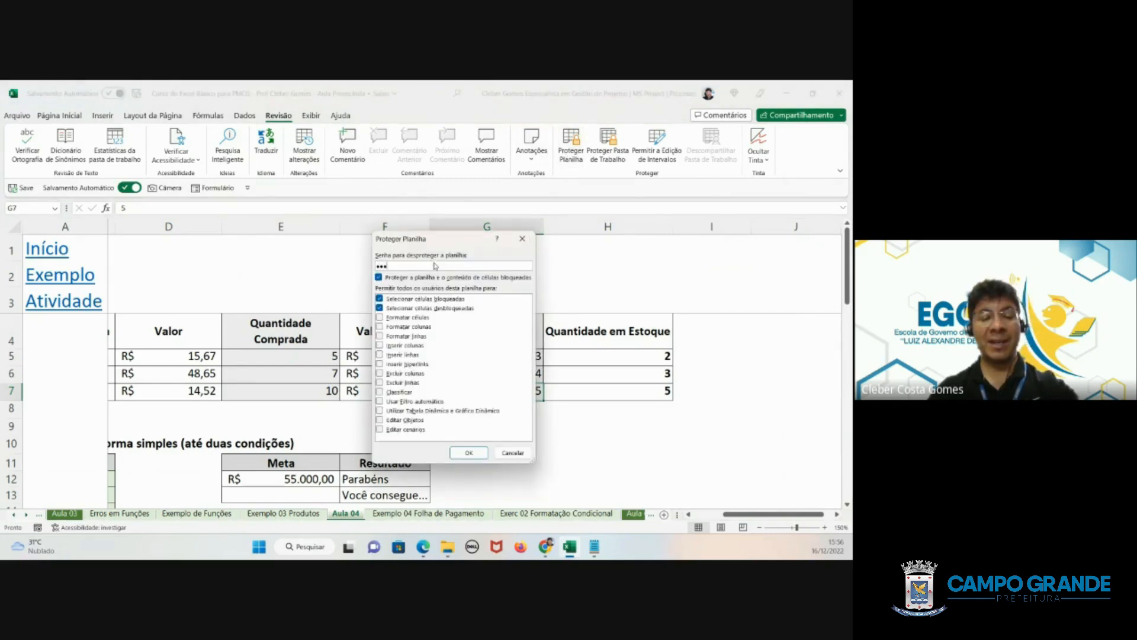
pyautogui.click(469, 452)
pyautogui.write('123')
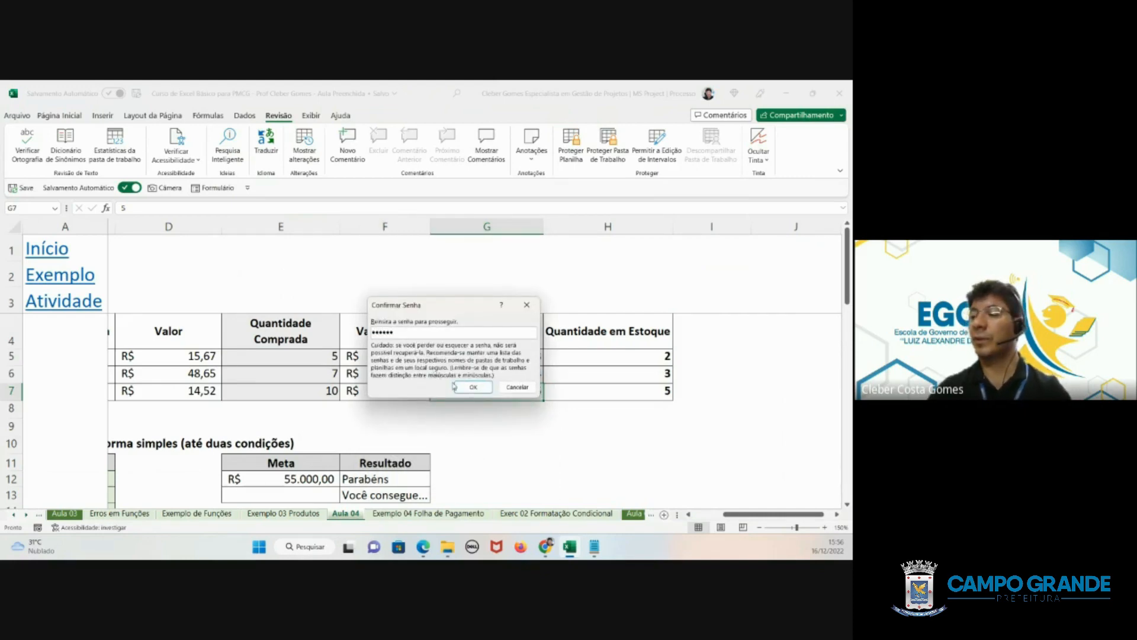
pyautogui.write('456')
pyautogui.click(456, 387)
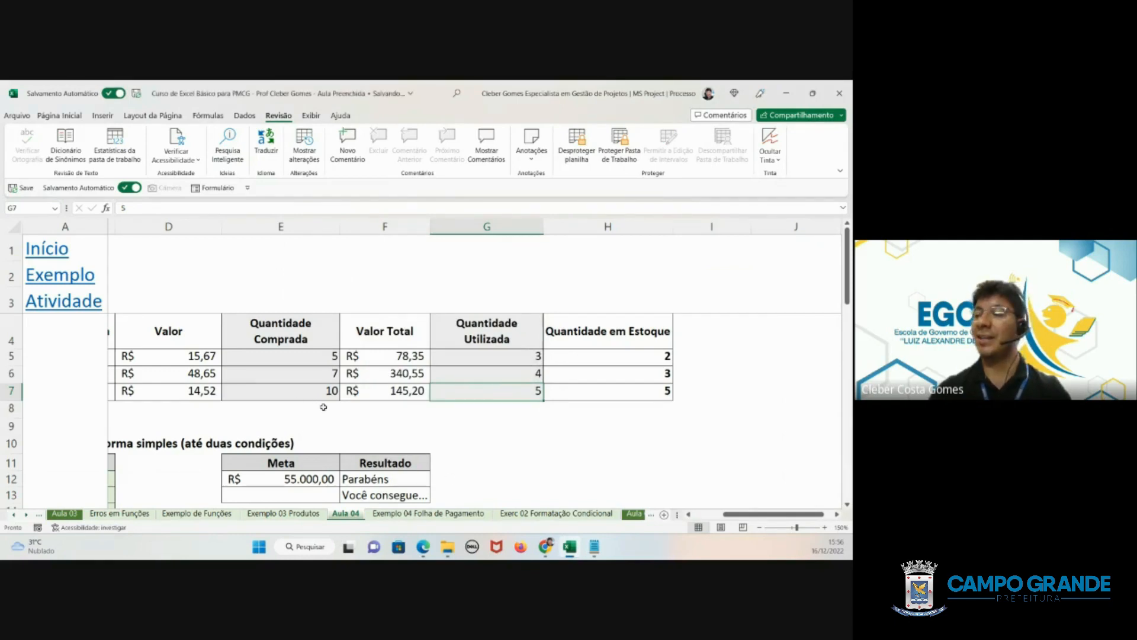
# - In the first item row, set Valor in D5 to 16 and Quantidade Comprada in E5 to 7
pyautogui.click(167, 359)
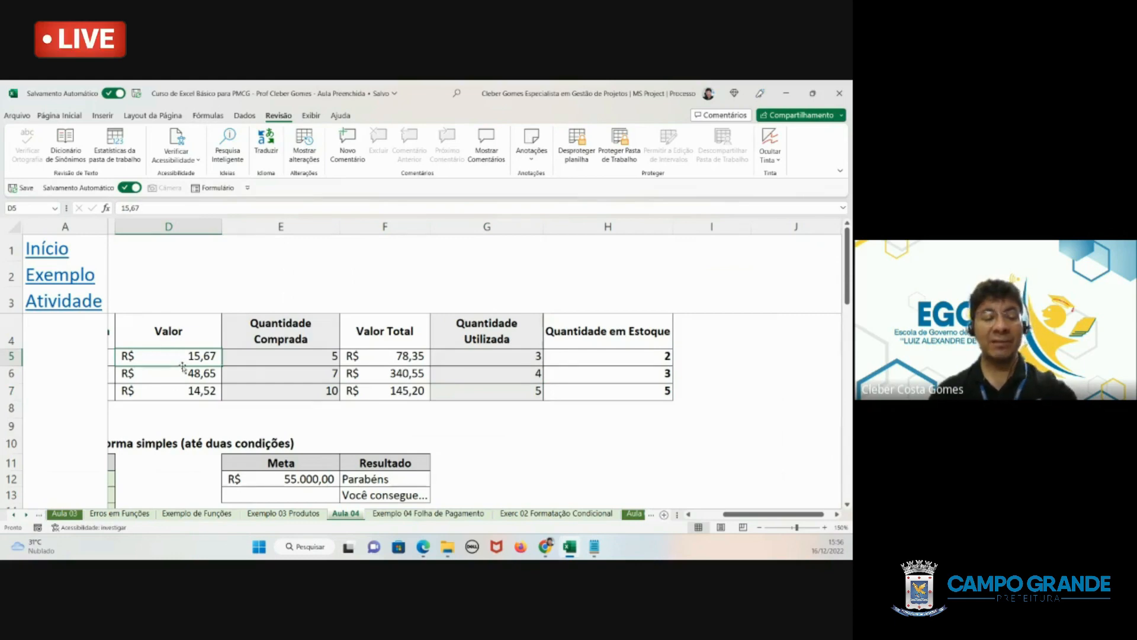
pyautogui.write('16')
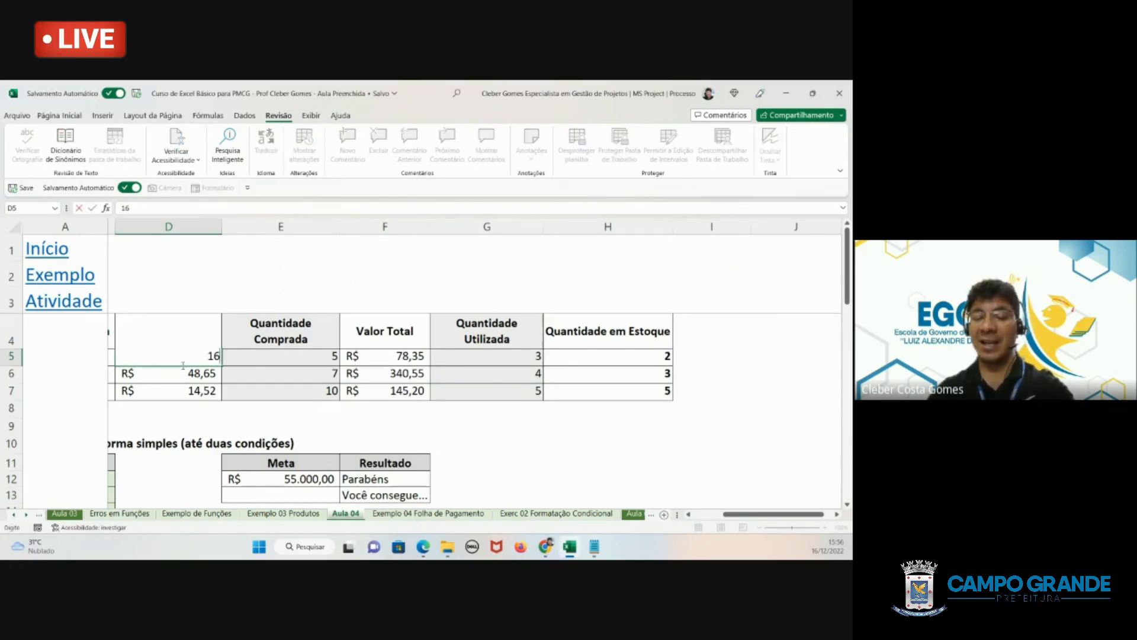
pyautogui.press('Return')
pyautogui.click(256, 359)
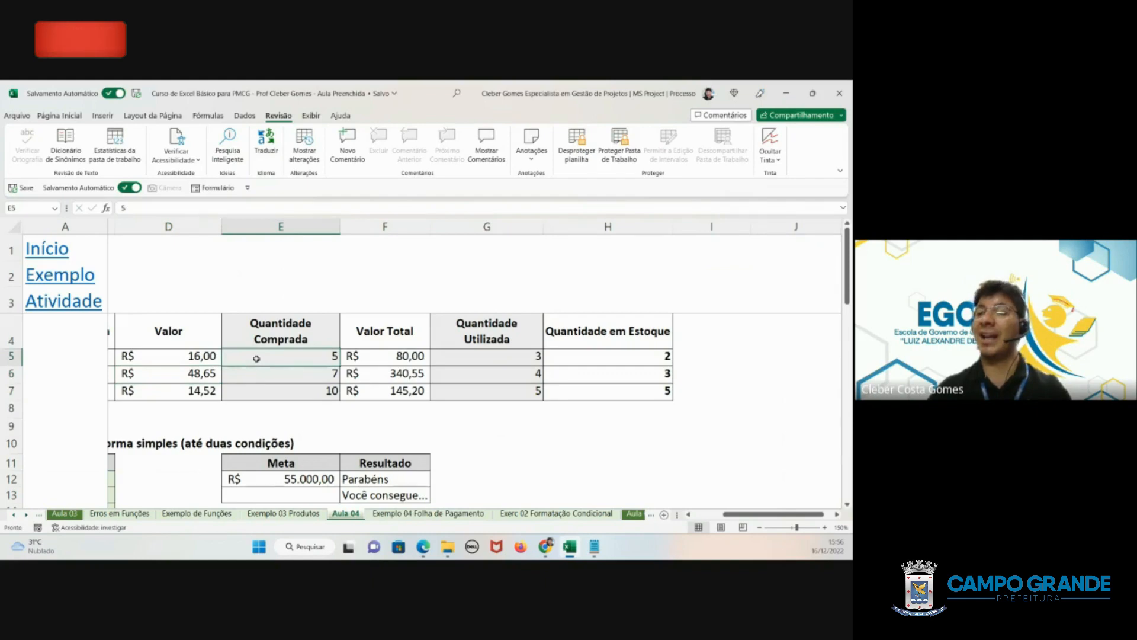
pyautogui.write('7')
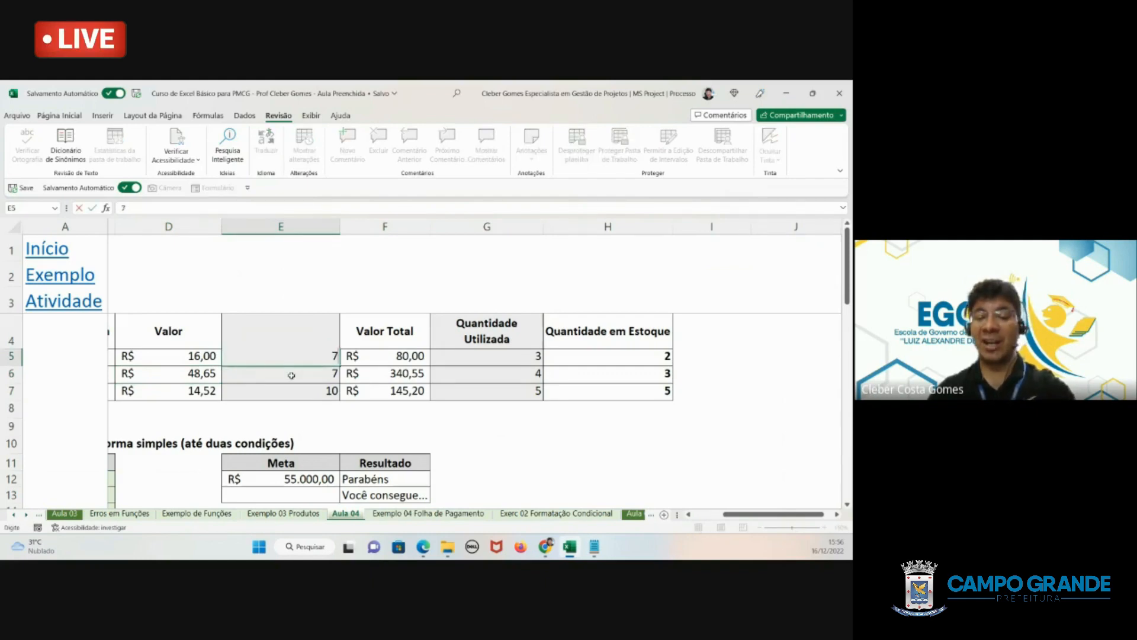
pyautogui.press('Return')
# - Try to edit the formula in the locked Valor Total cell F5, and dismiss the alert
pyautogui.click(366, 356)
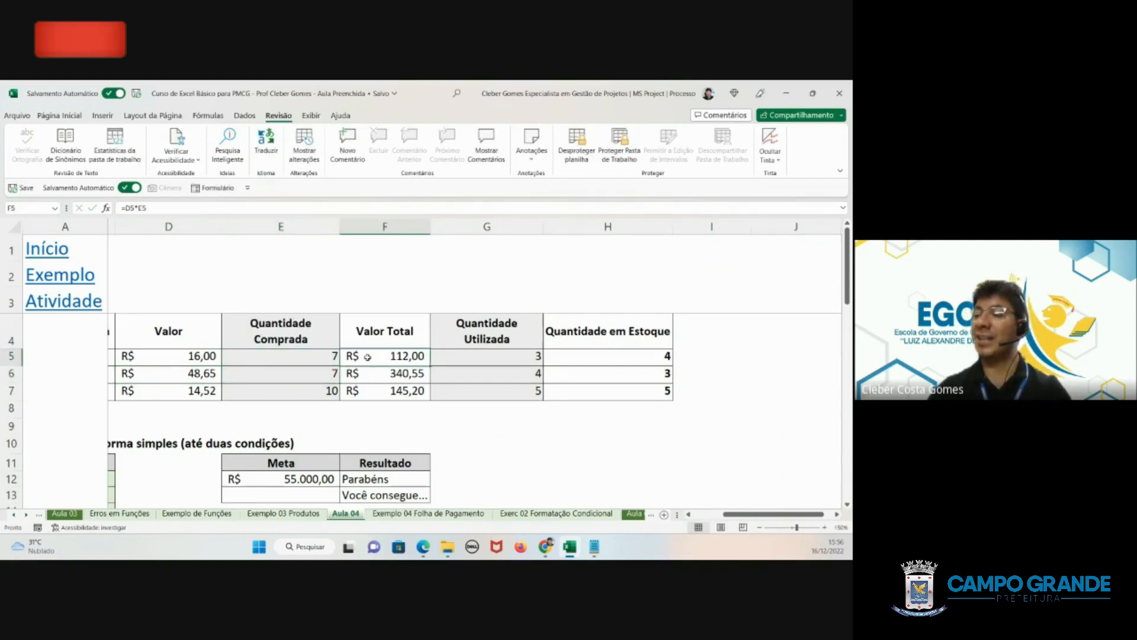
pyautogui.doubleClick(405, 359)
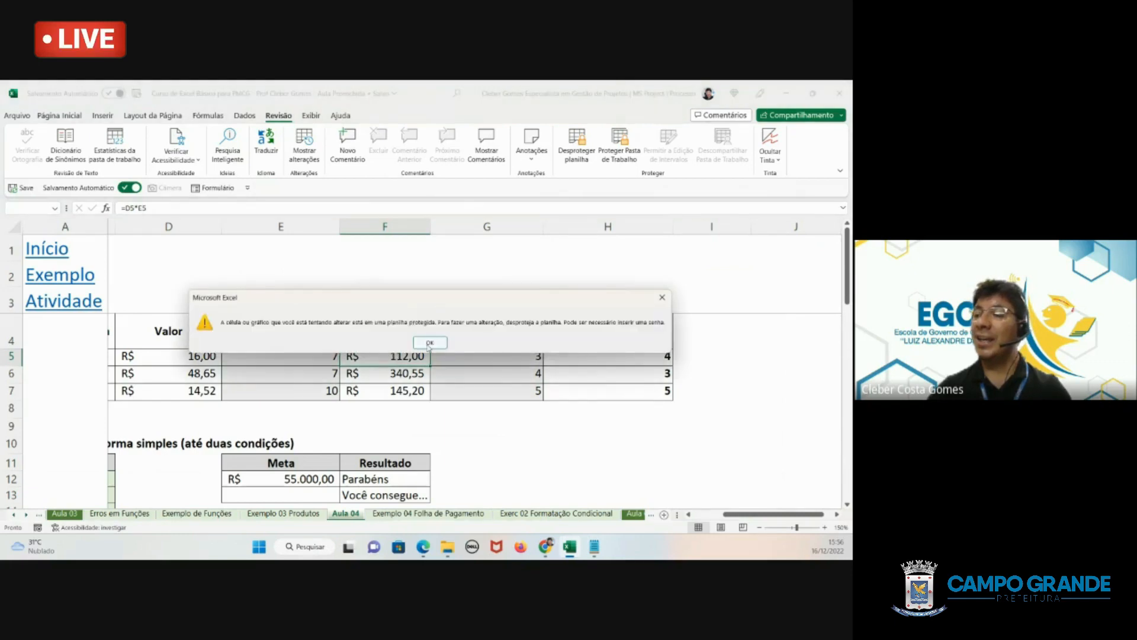
pyautogui.moveTo(425, 298); pyautogui.dragTo(426, 221)
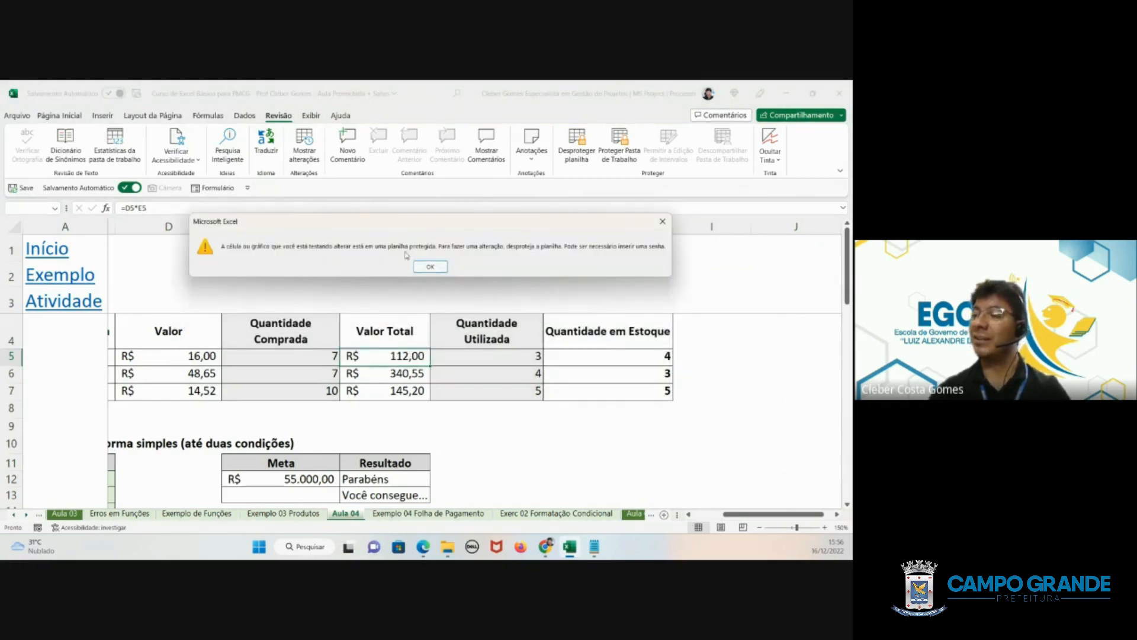
pyautogui.click(431, 267)
# - Set Quantidade Utilizada in cell G5 to 5
pyautogui.click(489, 358)
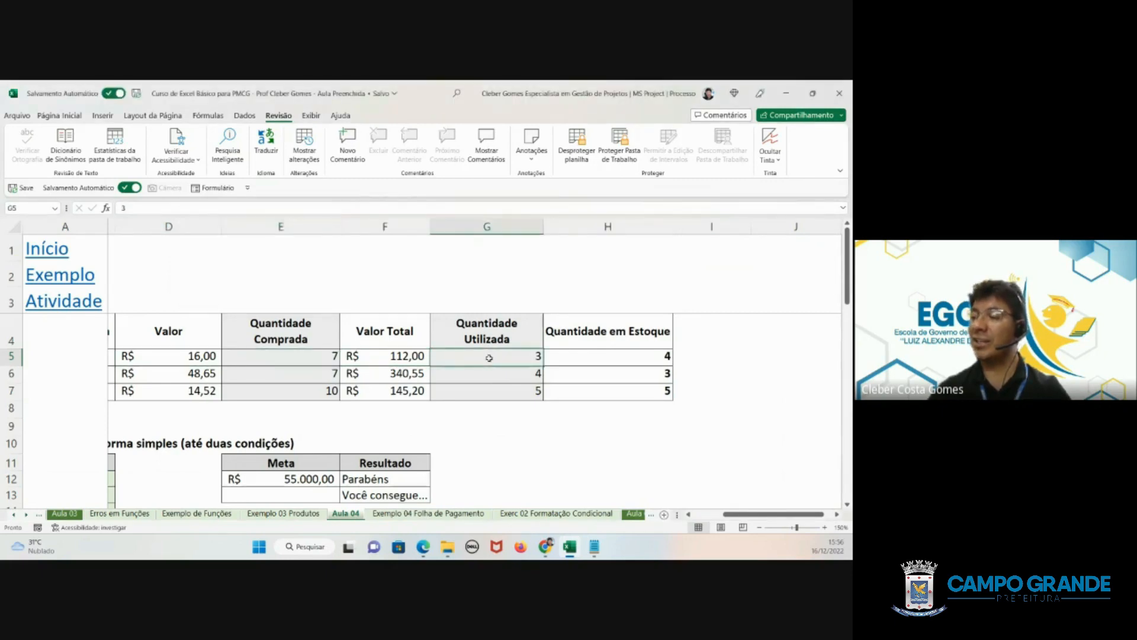
pyautogui.write('5')
pyautogui.press('Return')
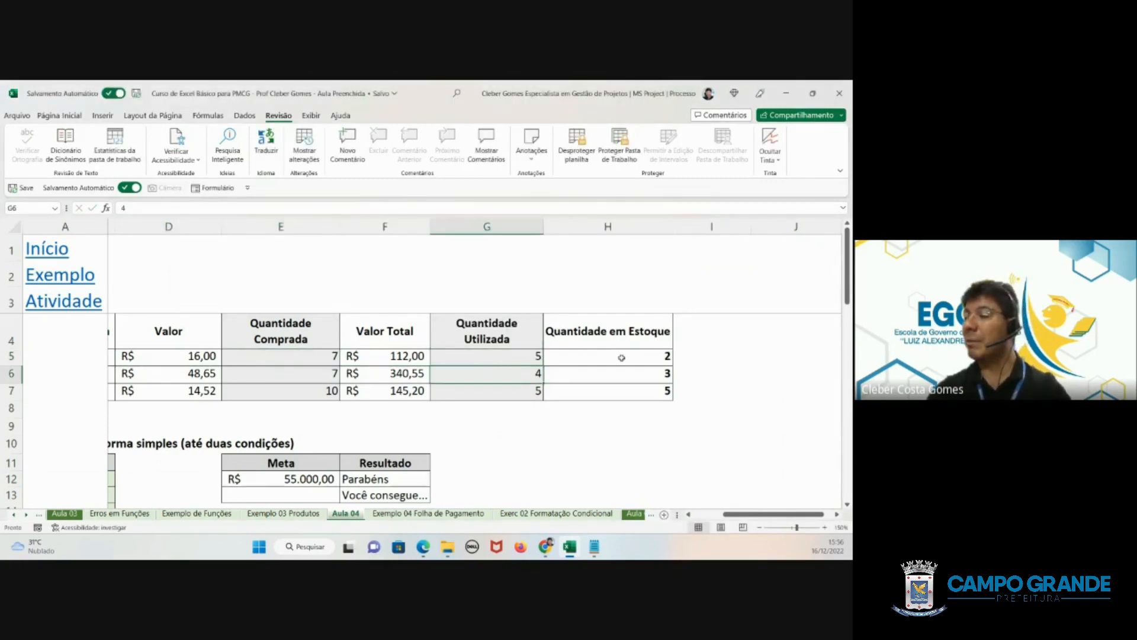
# - Try to edit the formula in the locked Quantidade em Estoque cell H5, and dismiss the alert
pyautogui.click(621, 357)
pyautogui.doubleClick(621, 358)
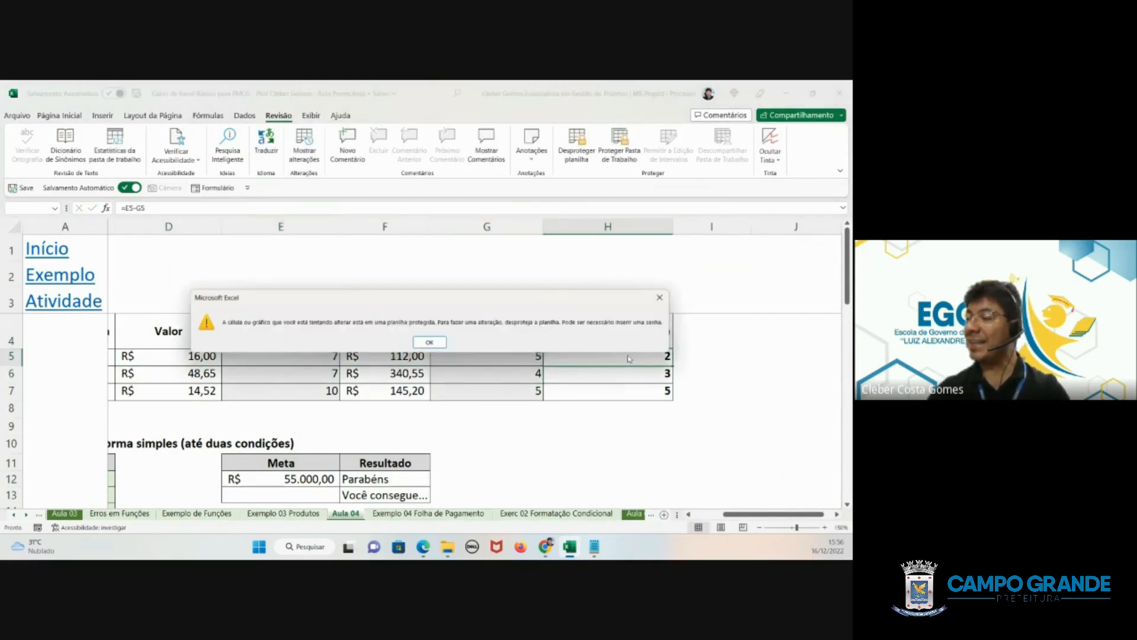
pyautogui.click(431, 343)
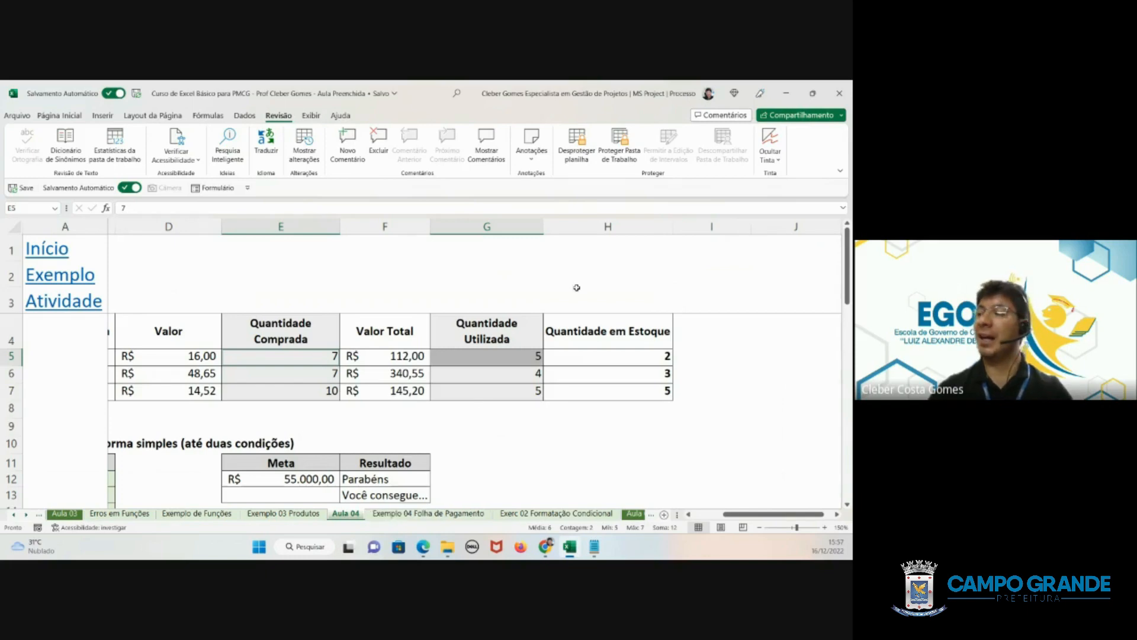
# - Inspect the options for protecting the workbook structure, and close them without applying protection
pyautogui.click(623, 156)
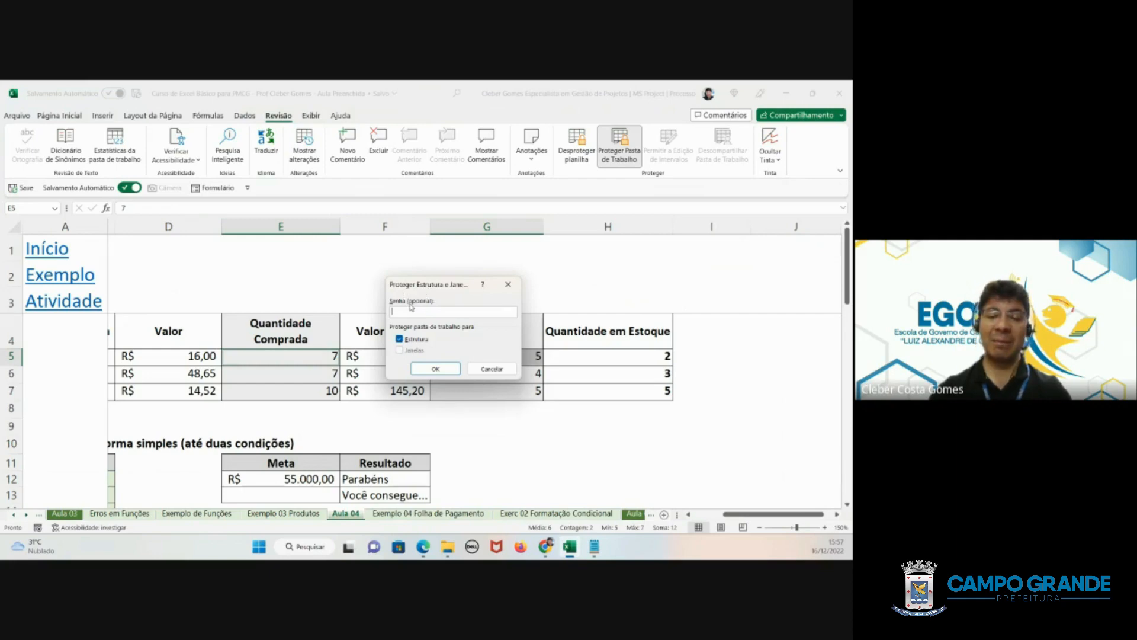
pyautogui.click(481, 369)
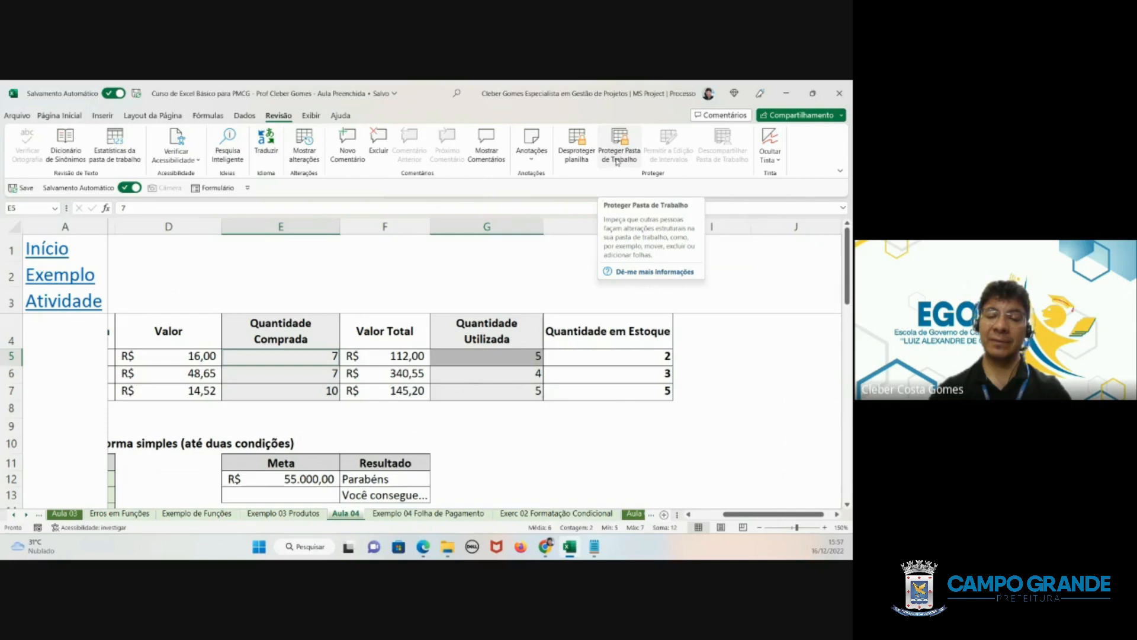
pyautogui.click(415, 410)
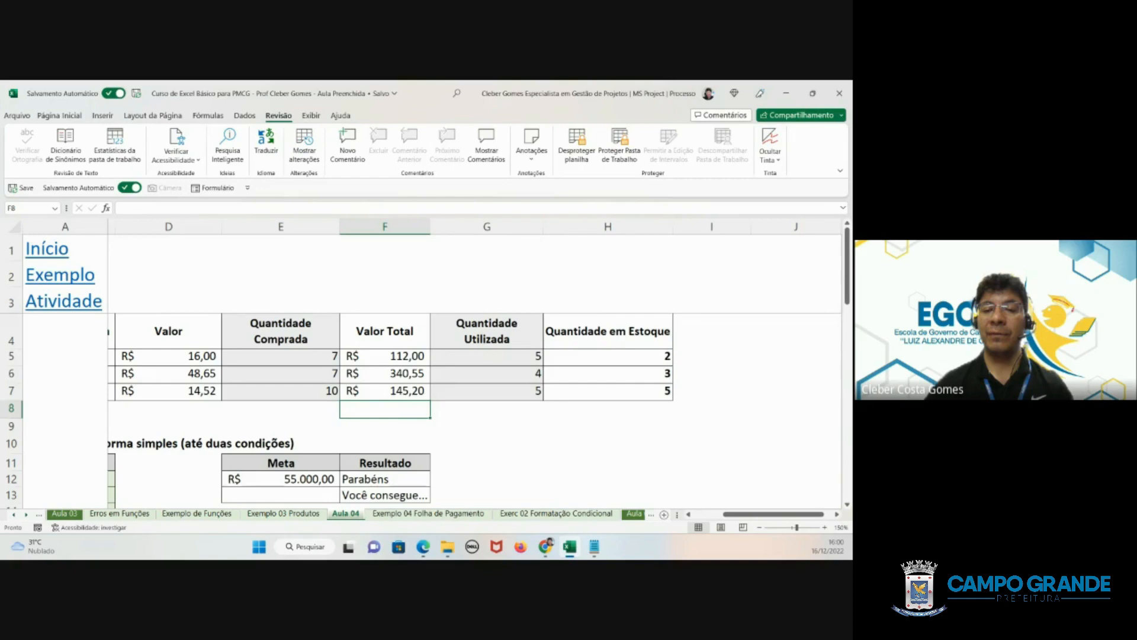
pyautogui.hscroll(-3, 149, 278)
pyautogui.click(148, 279)
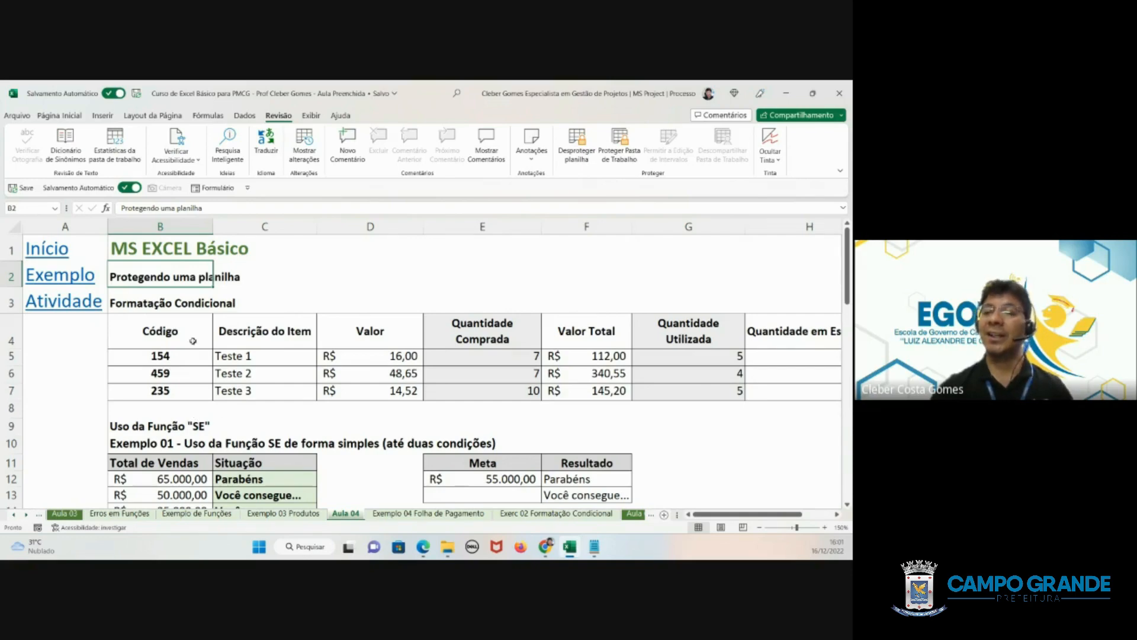
pyautogui.press('Down')
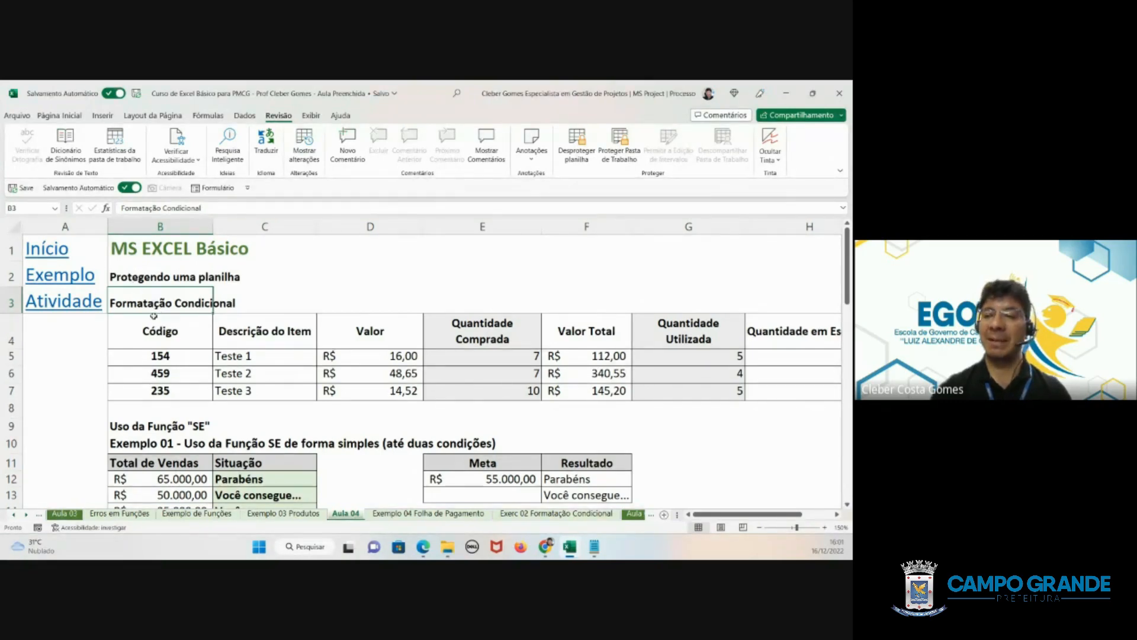
pyautogui.click(137, 279)
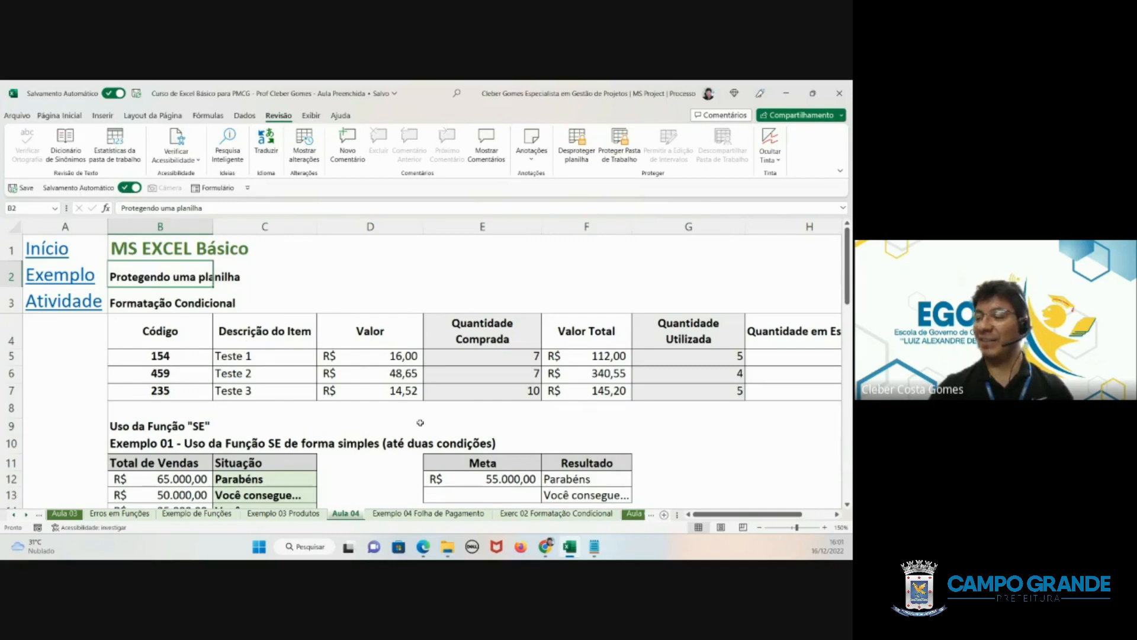
# - Open the Exemplo 03 Produtos worksheet, taking a brief look at Exemplo 04 Folha de Pagamento as well
pyautogui.click(293, 518)
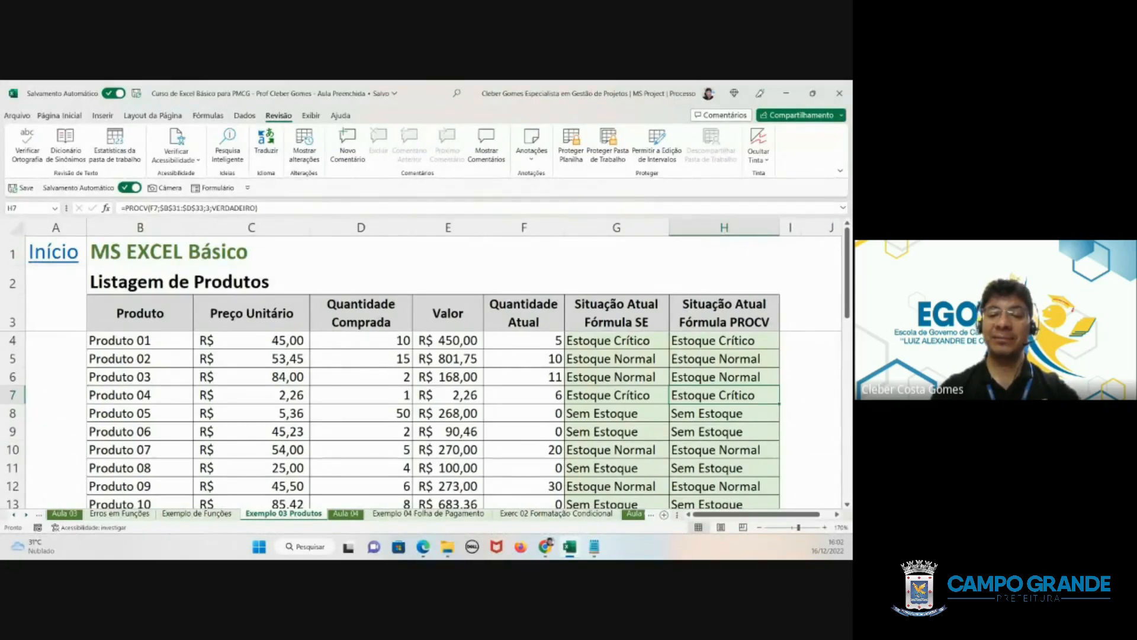
pyautogui.hotkey('alt', 'Tab')
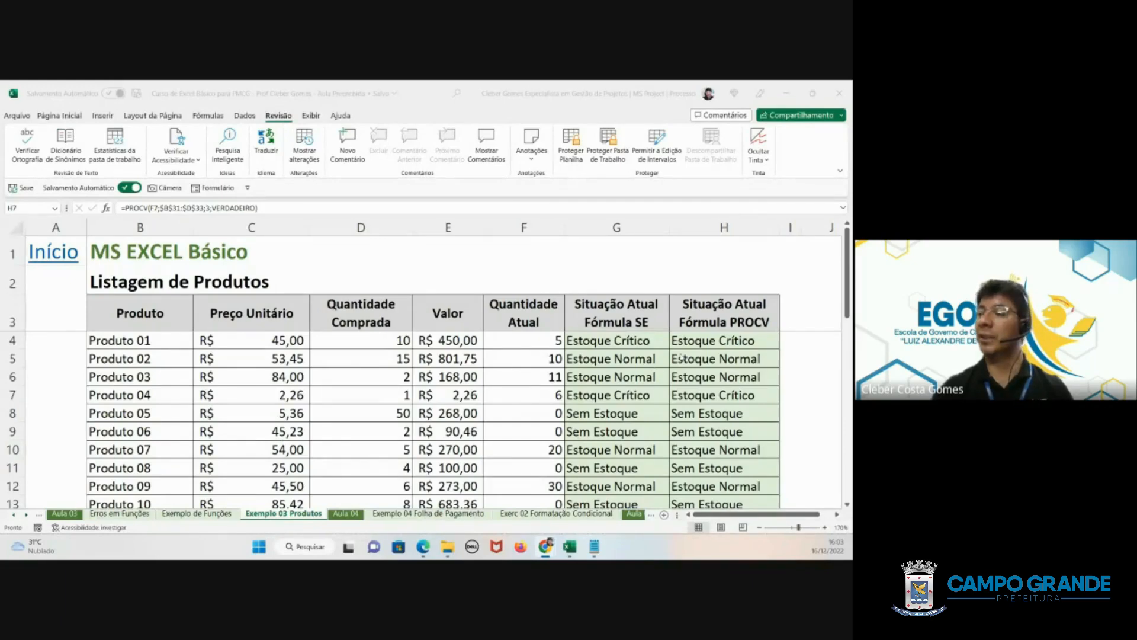
pyautogui.click(626, 343)
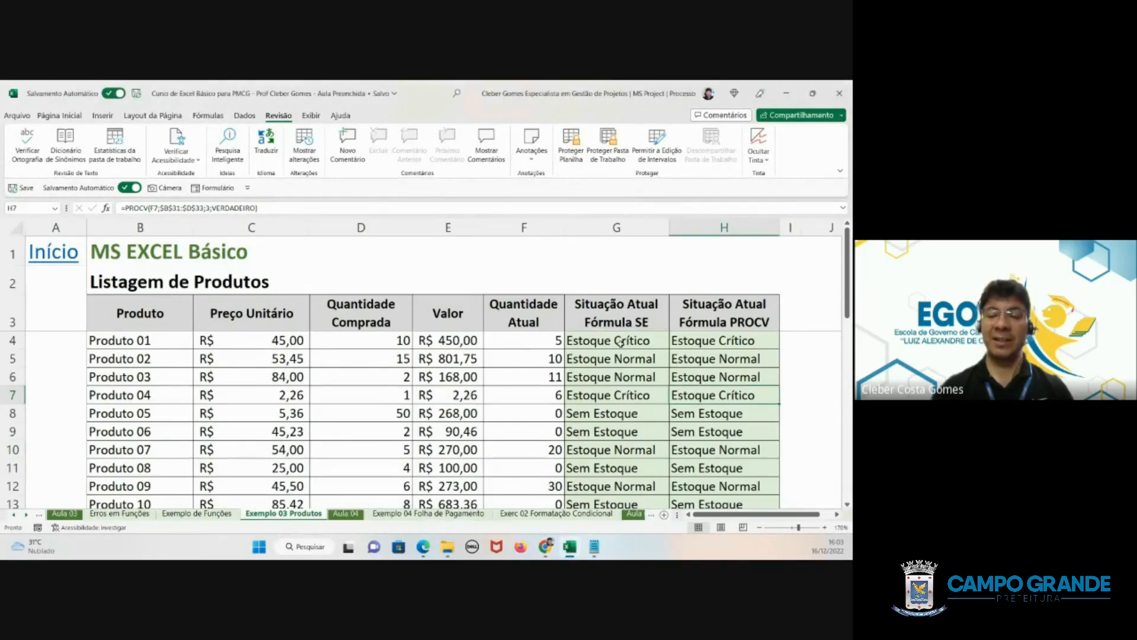
pyautogui.click(477, 514)
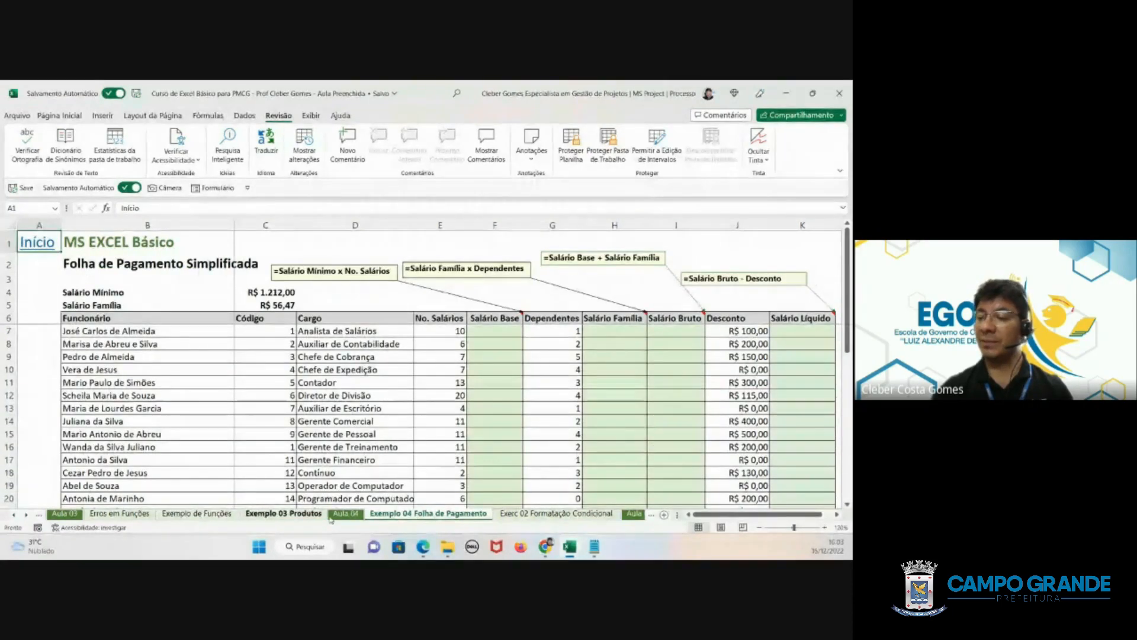
pyautogui.click(283, 514)
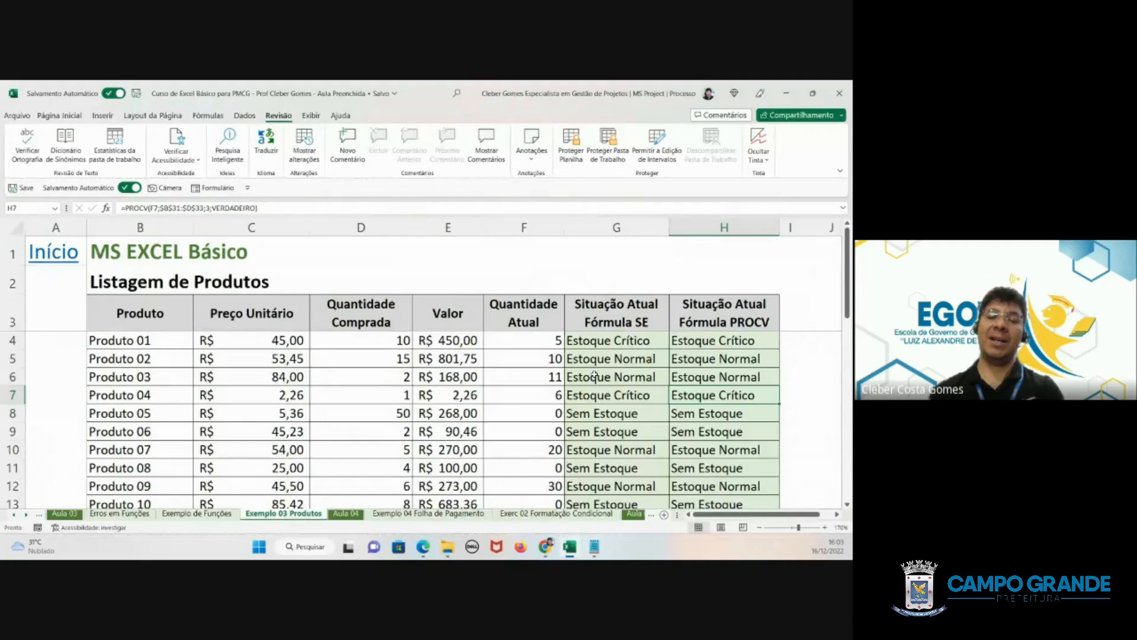
# - Select the Situação Atual Fórmula SE cells for all products, G4 to G18
pyautogui.click(724, 227)
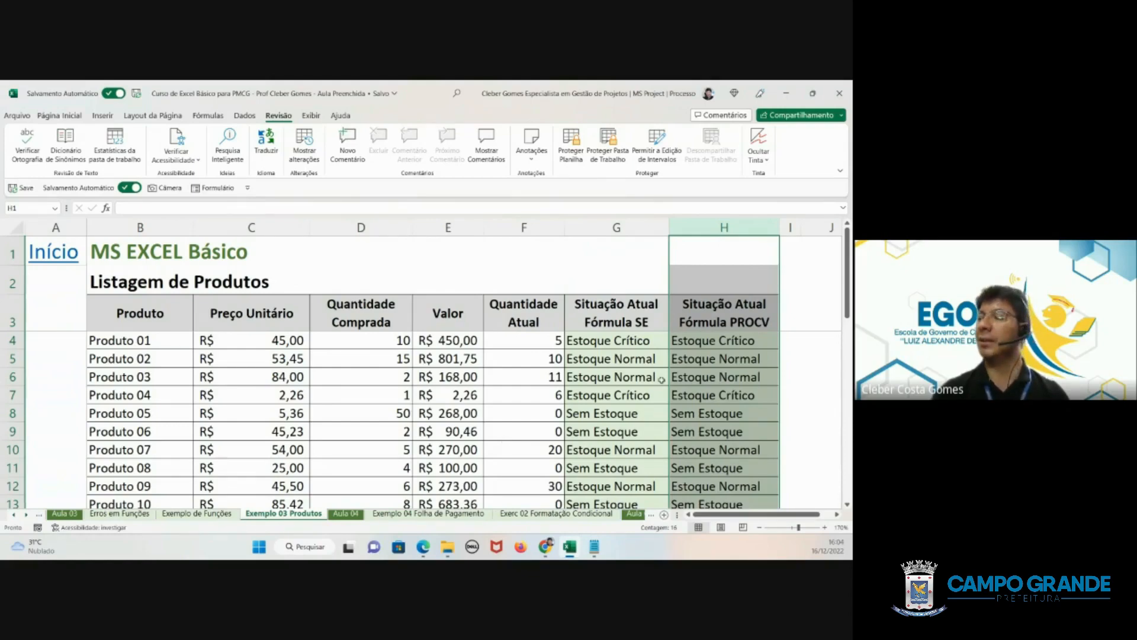
pyautogui.click(615, 227)
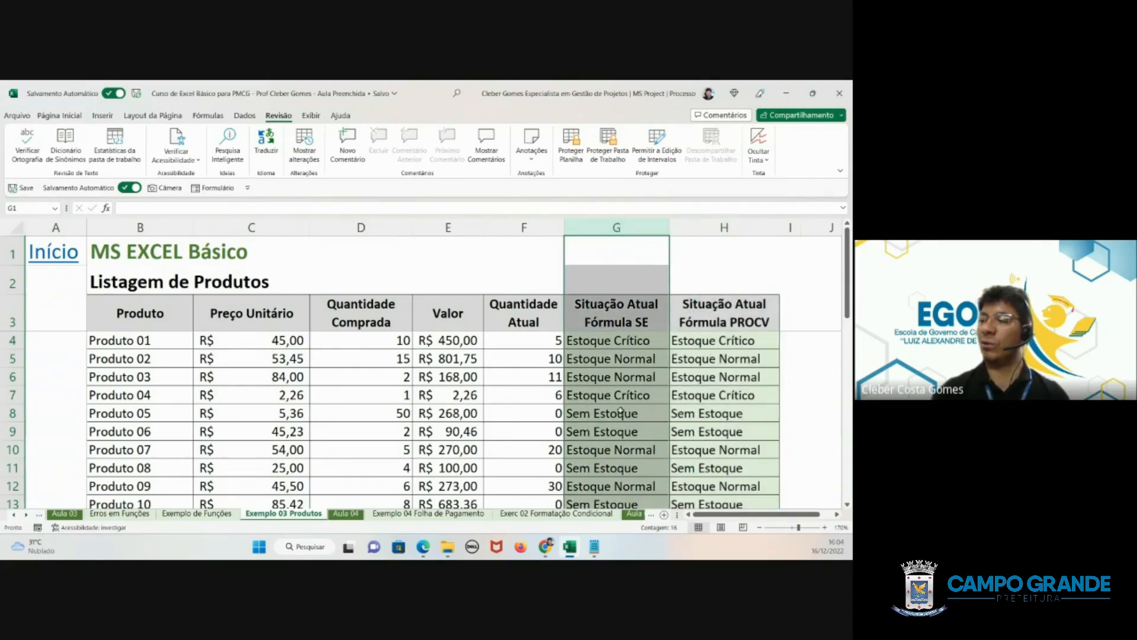
pyautogui.click(601, 344)
pyautogui.moveTo(601, 344); pyautogui.dragTo(608, 492)
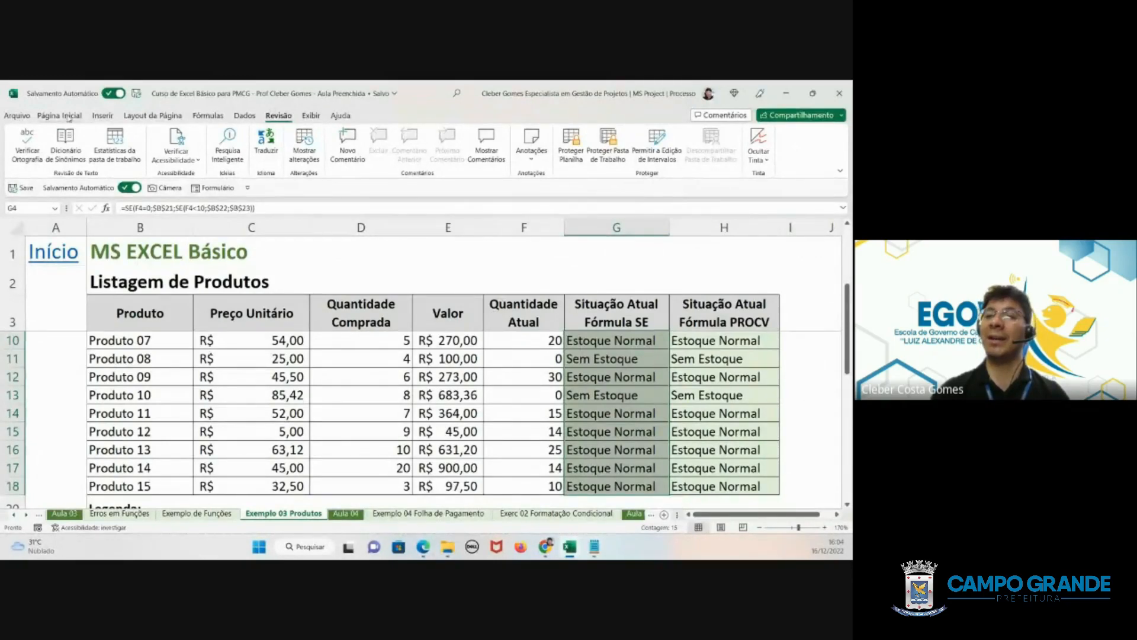
# - Check the conditional formatting rules manager for rules applied to the selected Situação Atual Fórmula SE cells, and close it
pyautogui.click(65, 116)
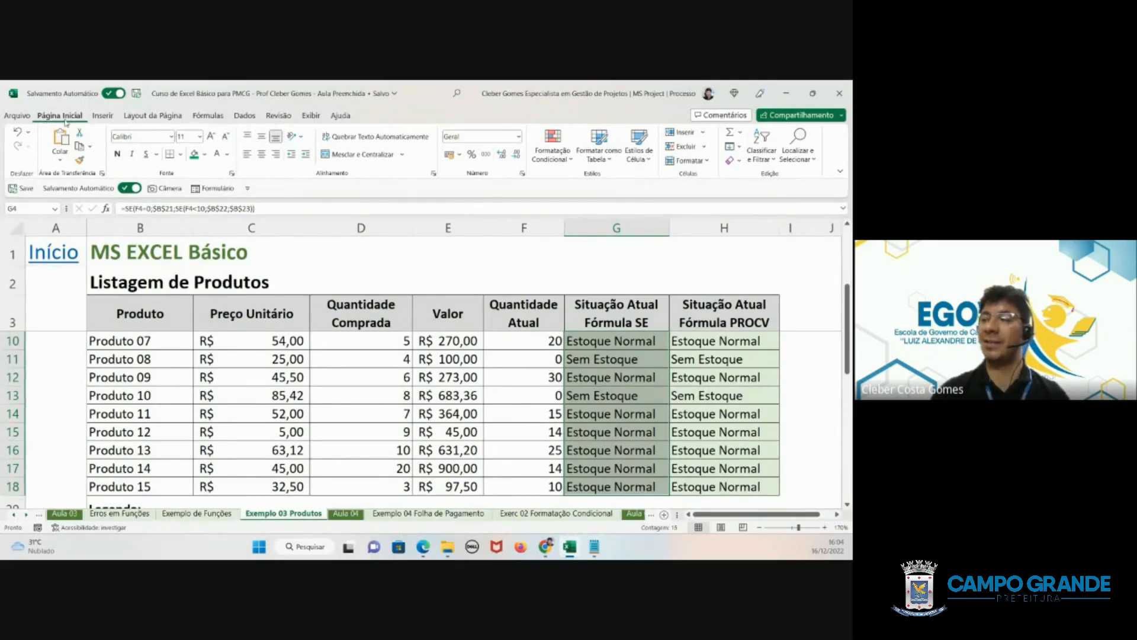
pyautogui.click(571, 159)
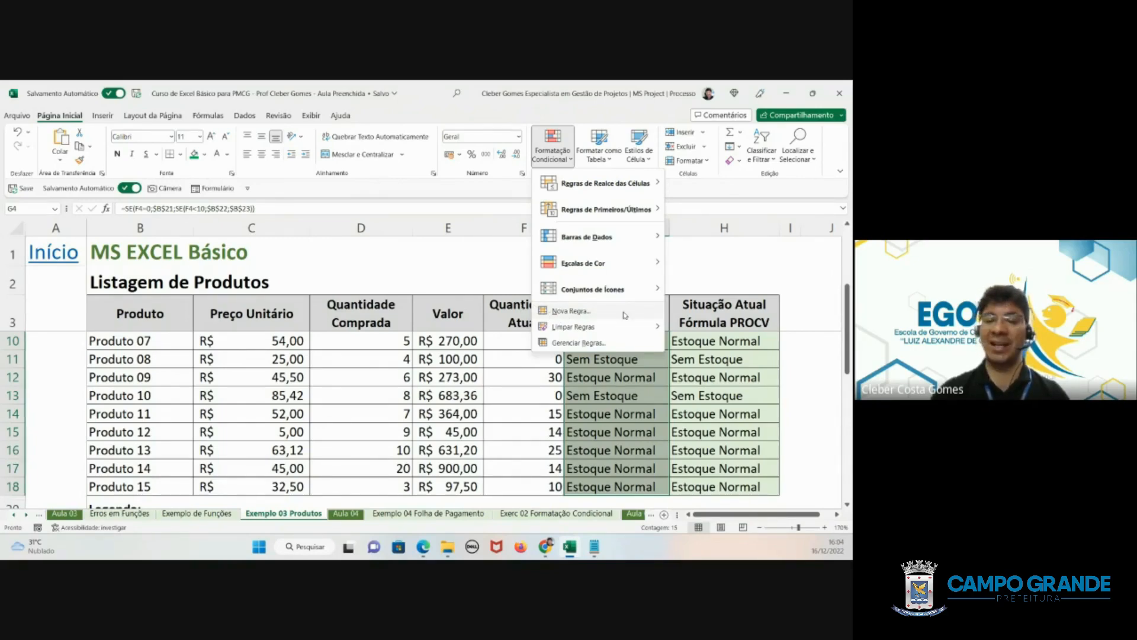
pyautogui.moveTo(549, 328)
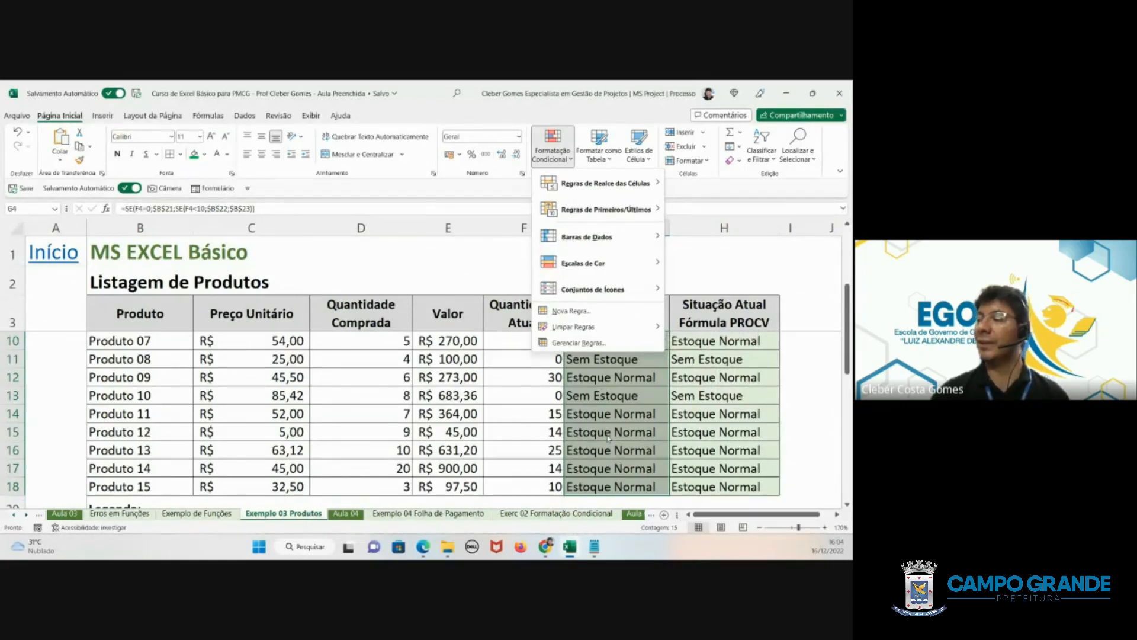
pyautogui.click(576, 345)
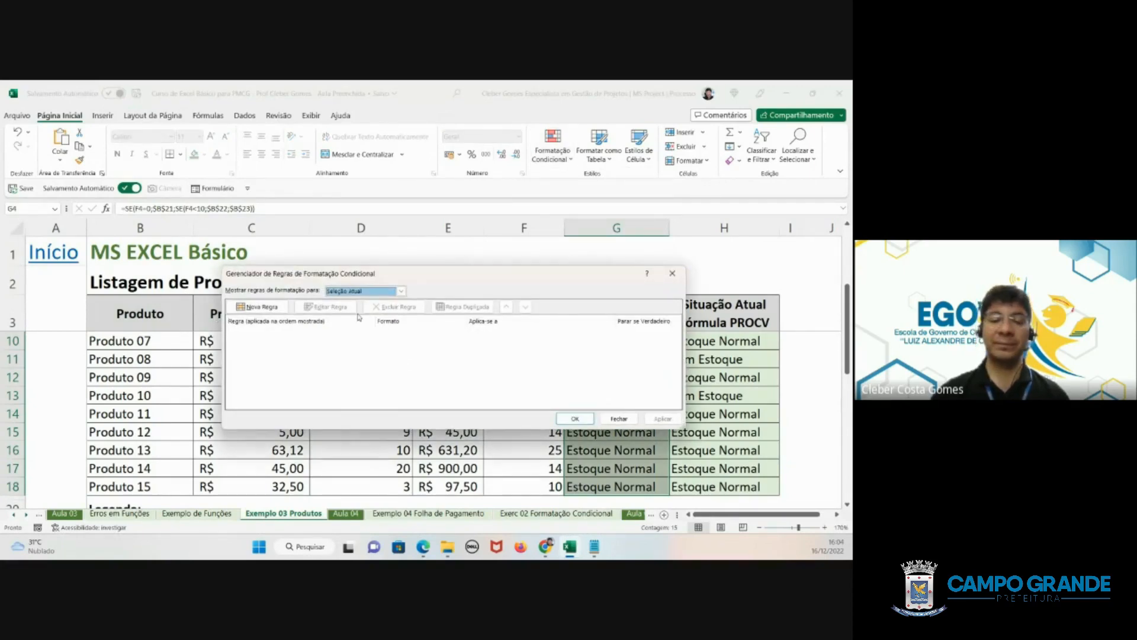
pyautogui.click(627, 418)
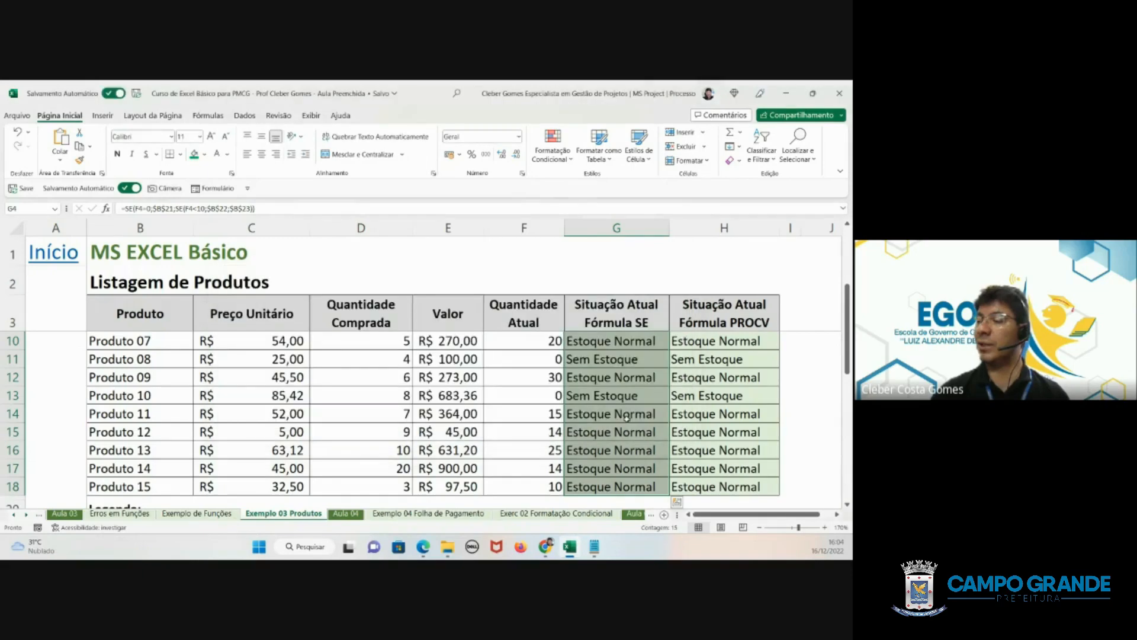
# - Start a new conditional formatting rule for G4 to G18 that formats only cells whose value is equal to $B$21 (Sem Estoque)
pyautogui.click(568, 161)
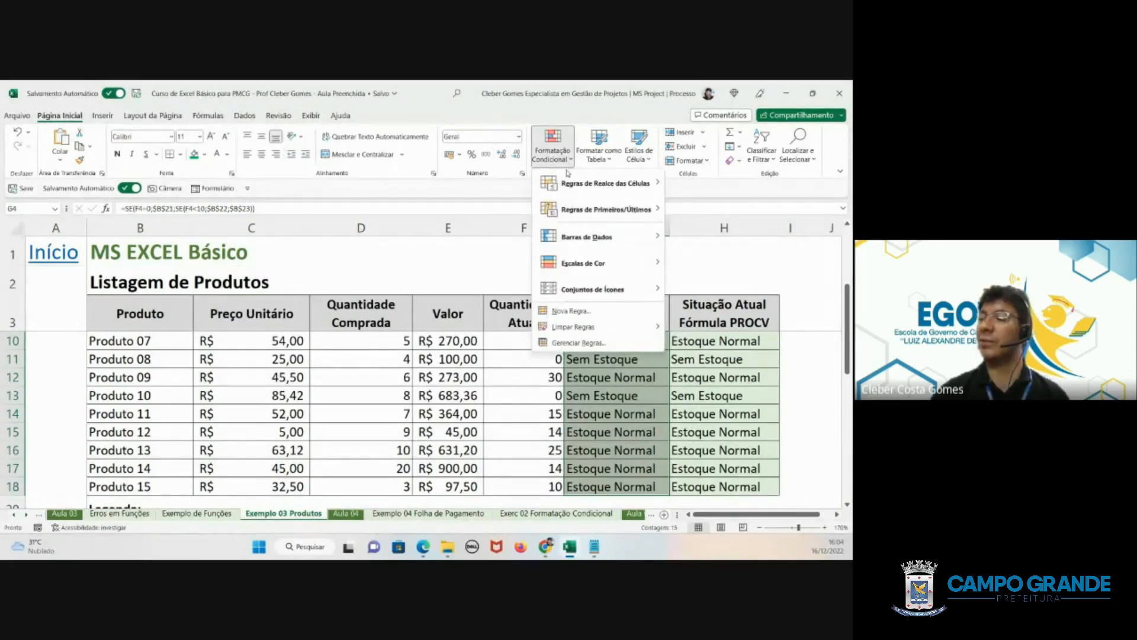
pyautogui.click(568, 311)
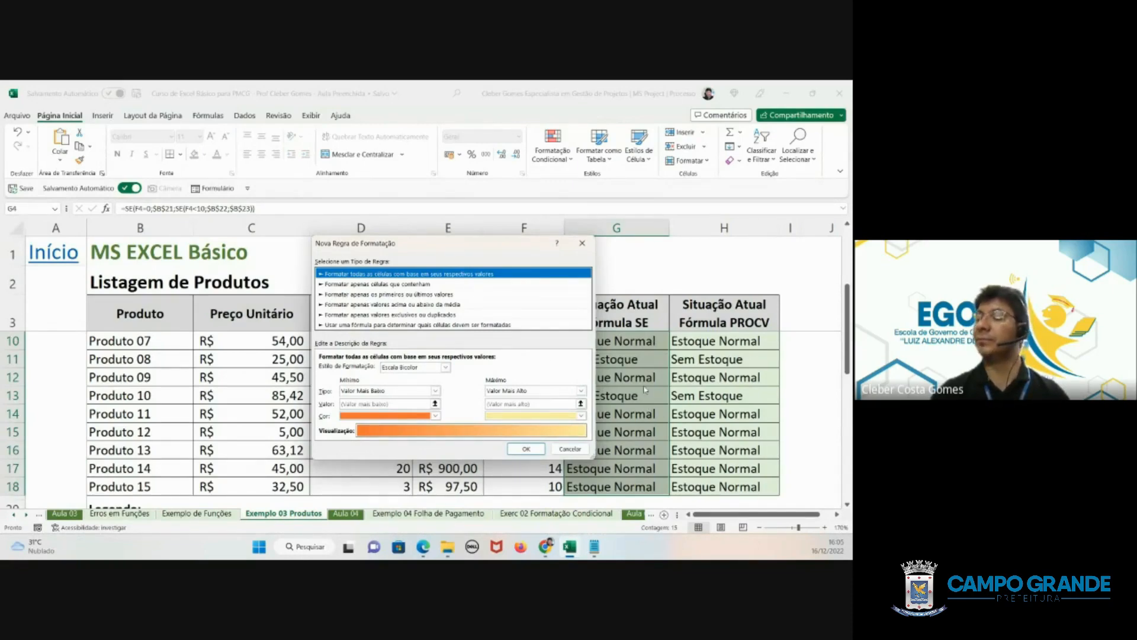
pyautogui.click(384, 285)
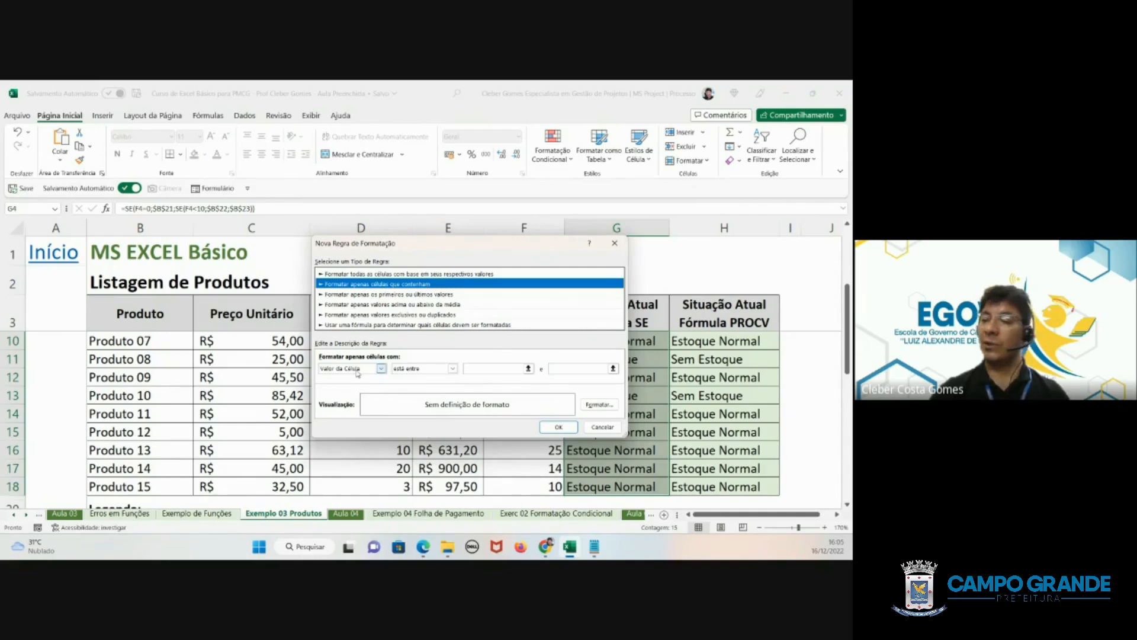
pyautogui.click(452, 368)
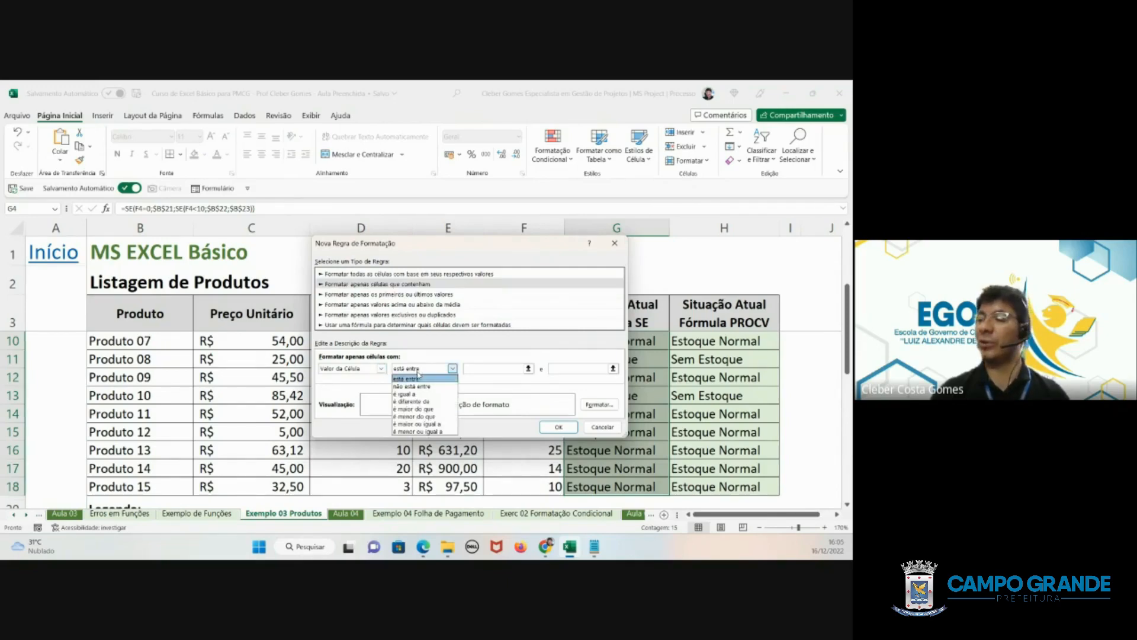
pyautogui.click(416, 395)
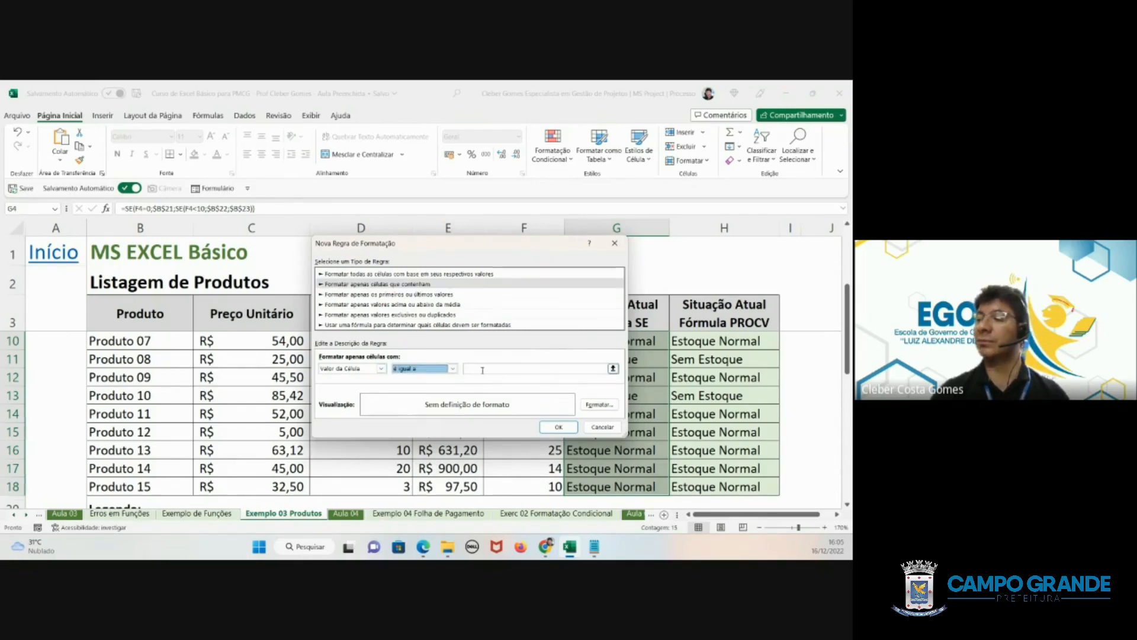
pyautogui.click(481, 368)
pyautogui.moveTo(447, 244); pyautogui.dragTo(337, 184)
pyautogui.scroll(-2, 313, 456)
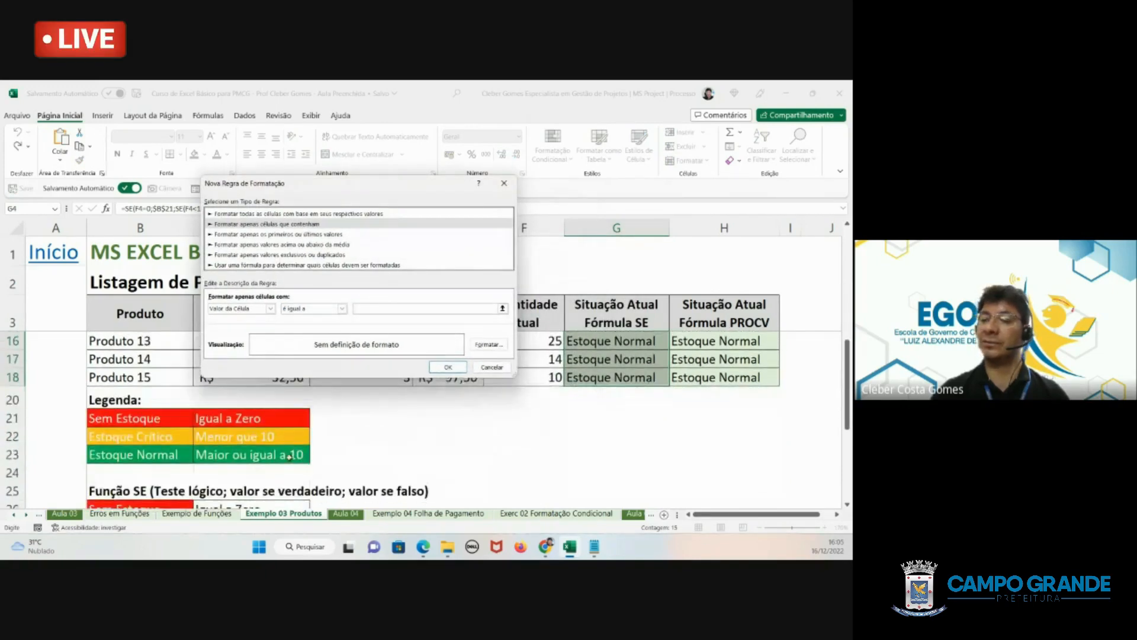
pyautogui.click(130, 418)
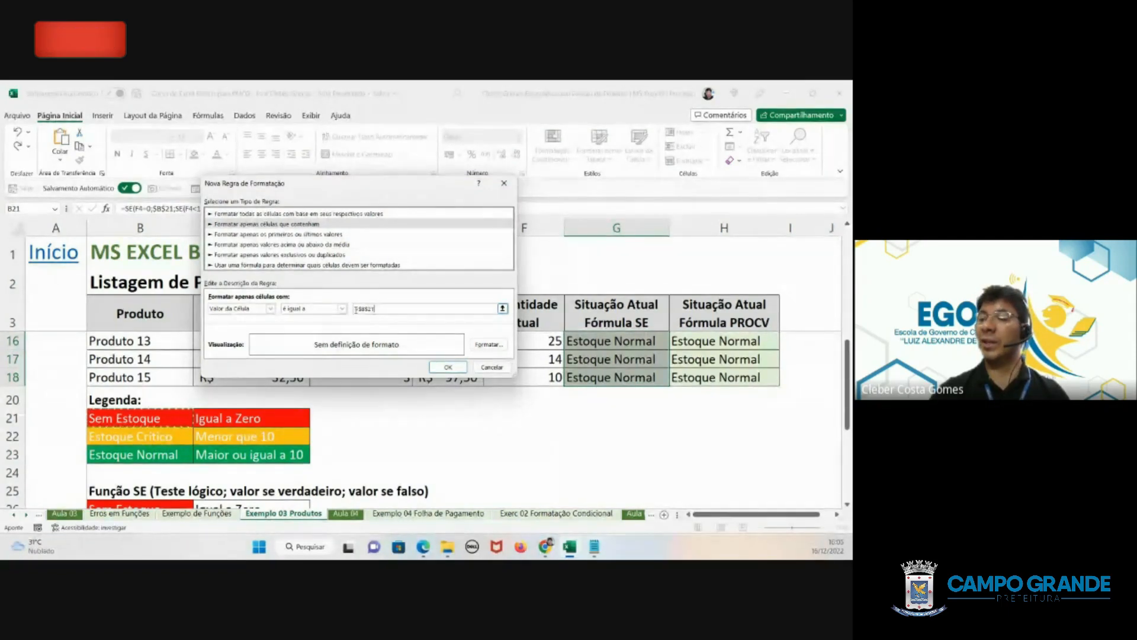
# - Give the Sem Estoque rule a red background fill
pyautogui.click(487, 344)
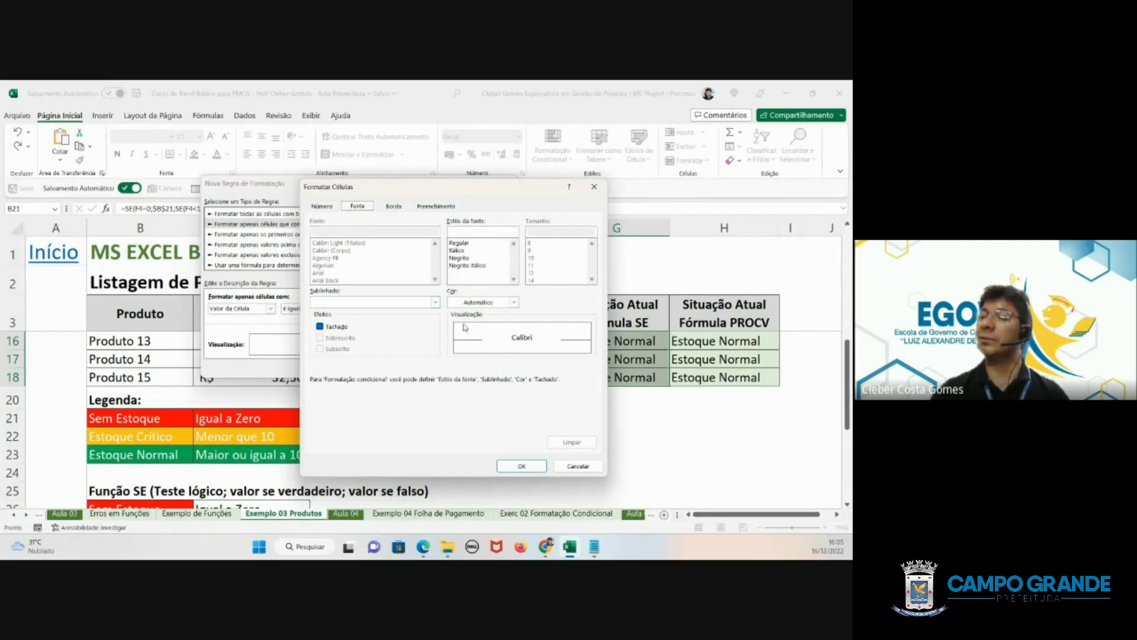
pyautogui.click(442, 205)
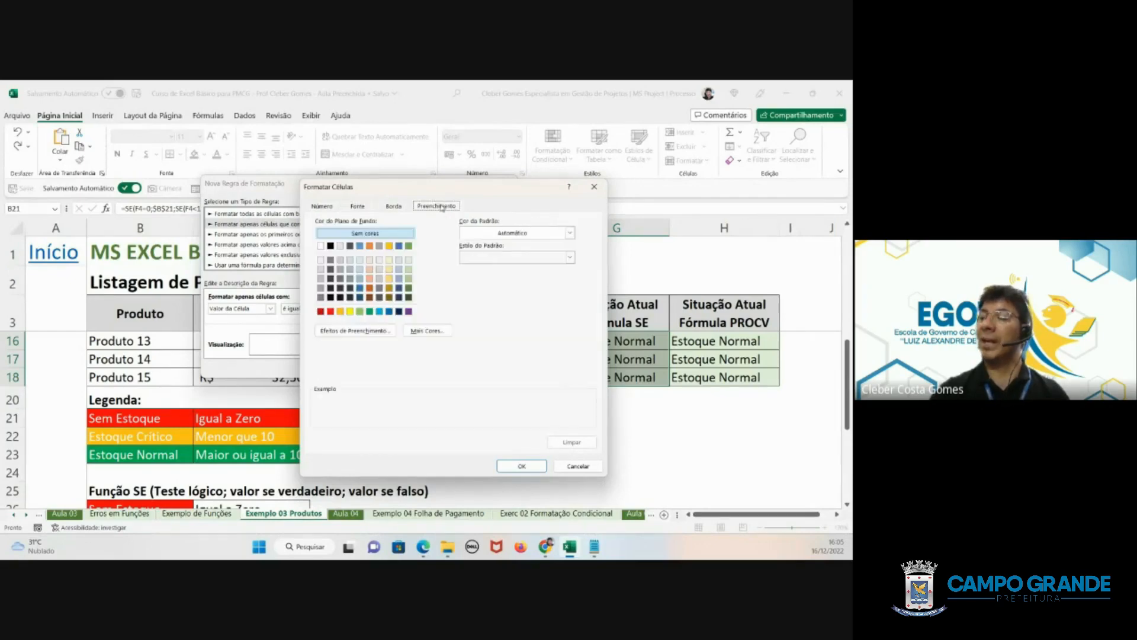
pyautogui.click(331, 312)
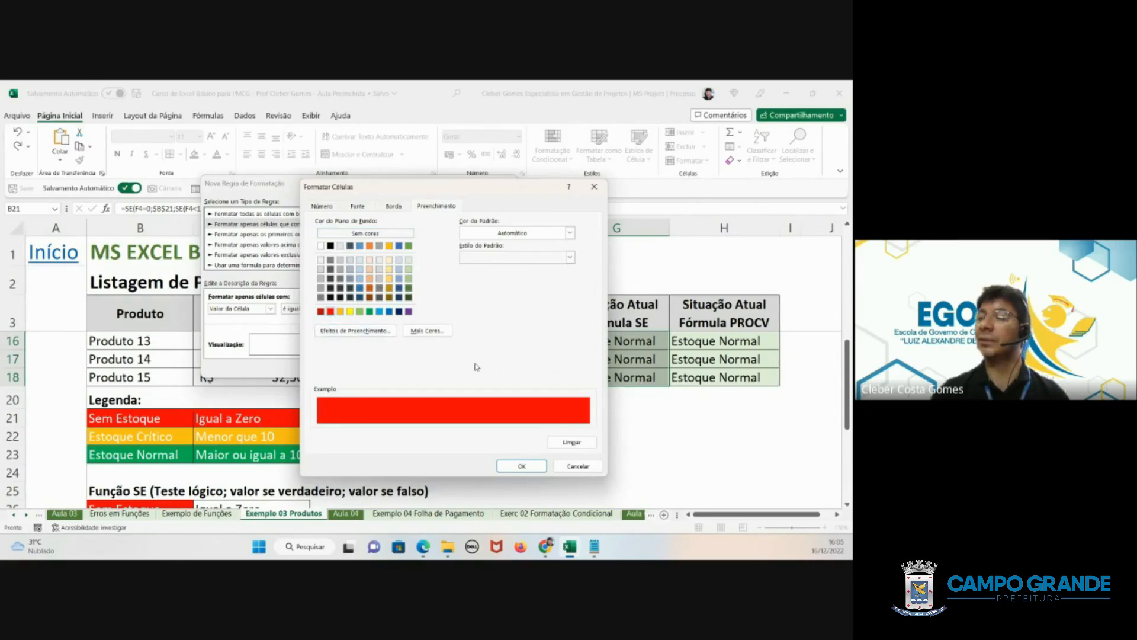
pyautogui.click(522, 467)
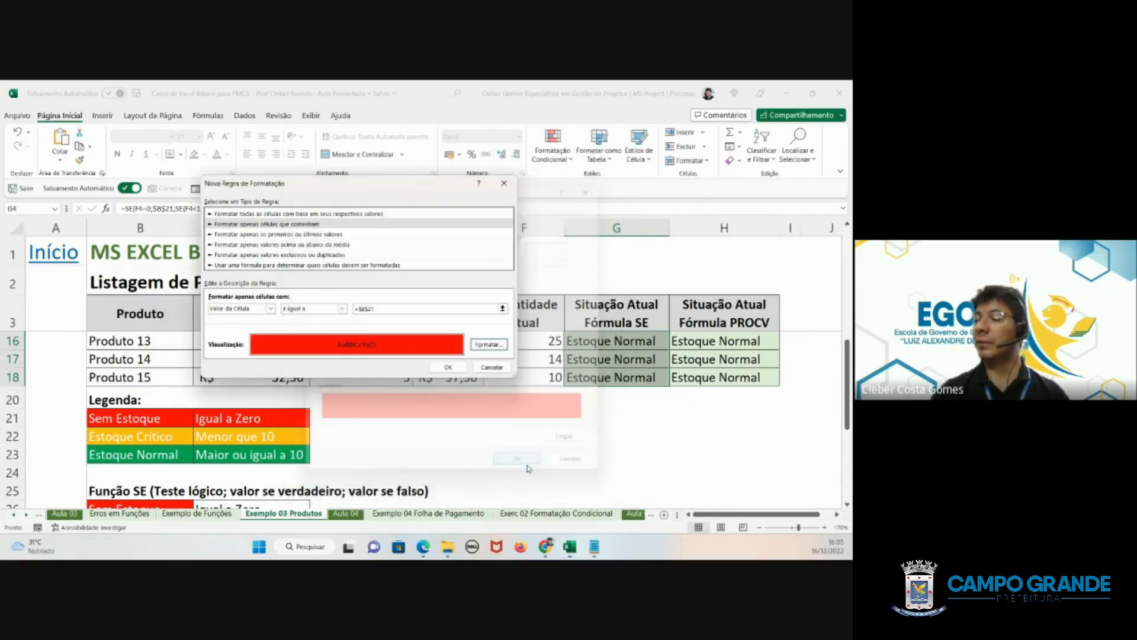
# - Set the Sem Estoque rule's font colour to white and apply the rule to the selected cells
pyautogui.click(489, 345)
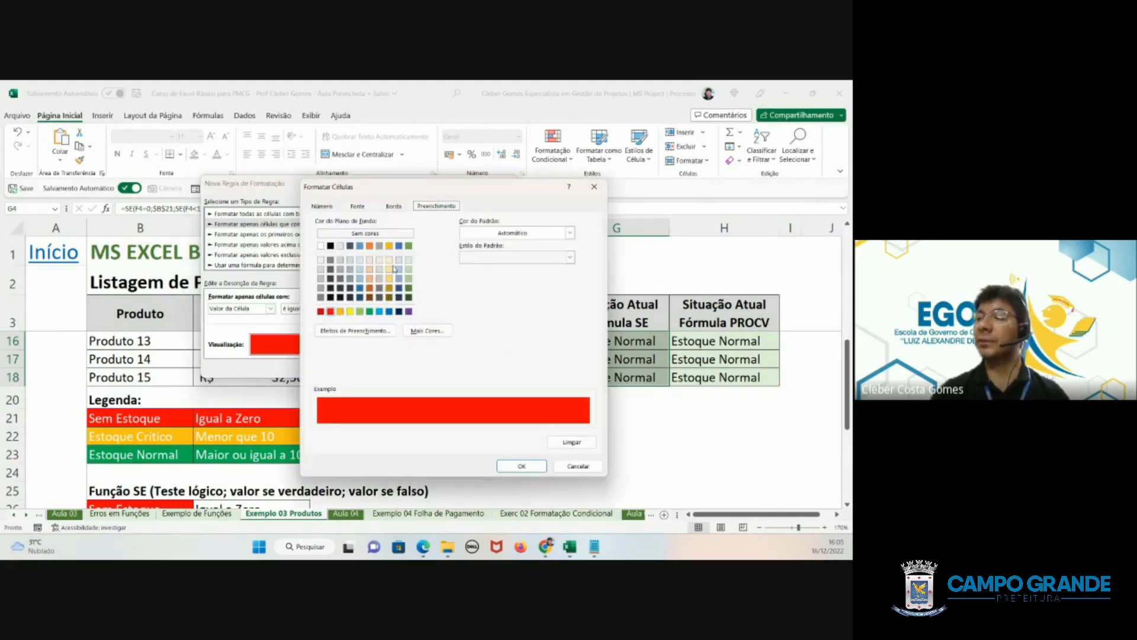
pyautogui.click(356, 207)
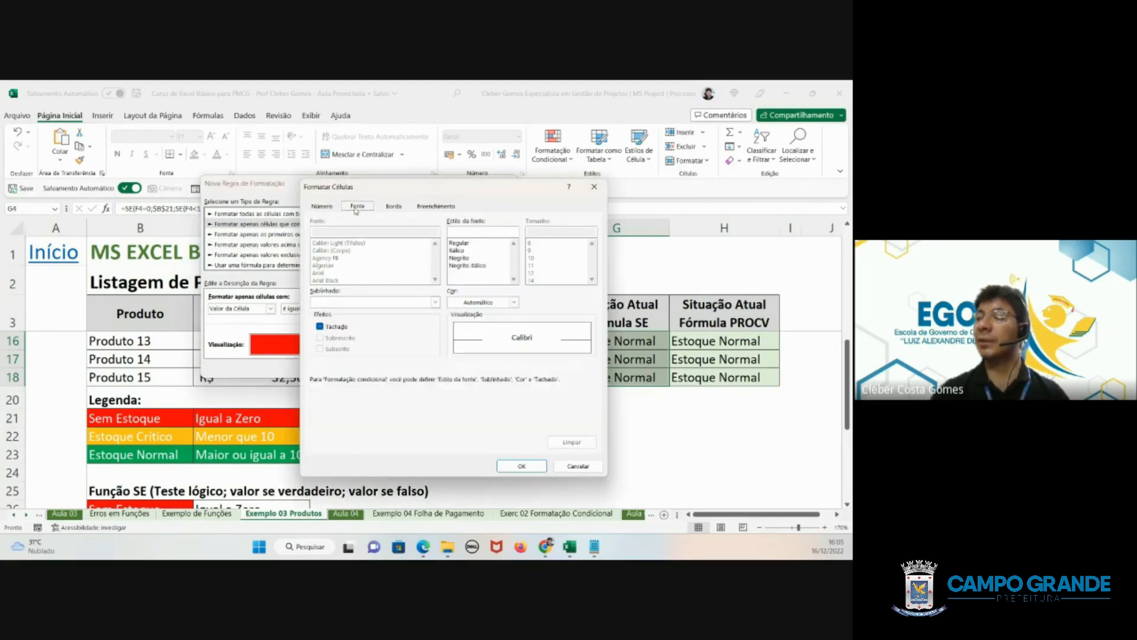
pyautogui.click(463, 304)
pyautogui.click(456, 349)
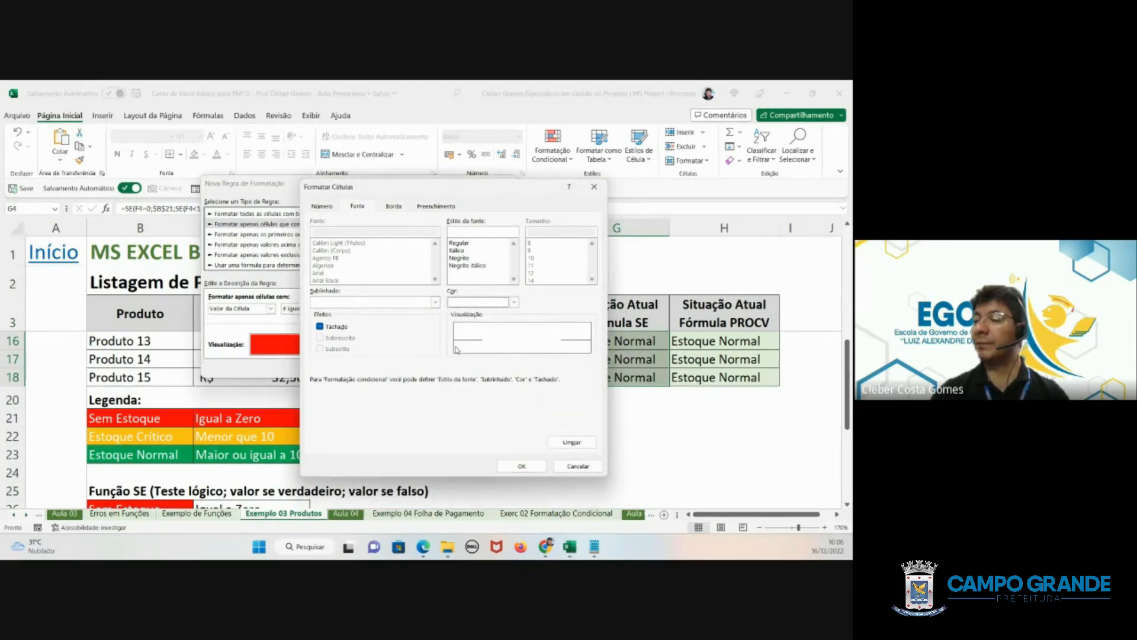
pyautogui.click(520, 465)
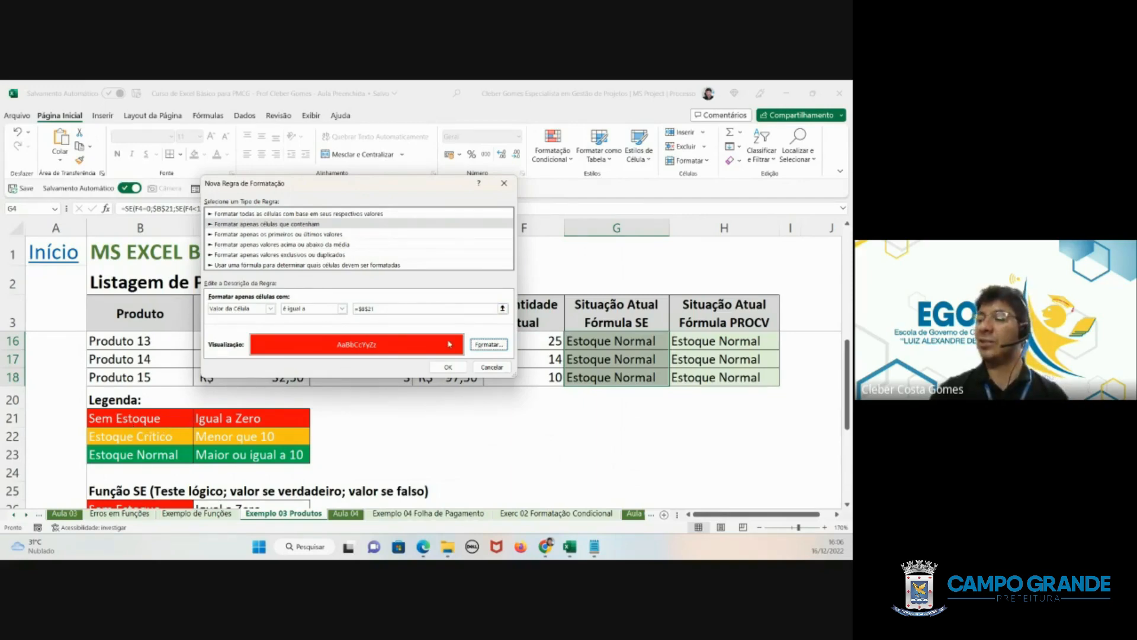
pyautogui.click(455, 371)
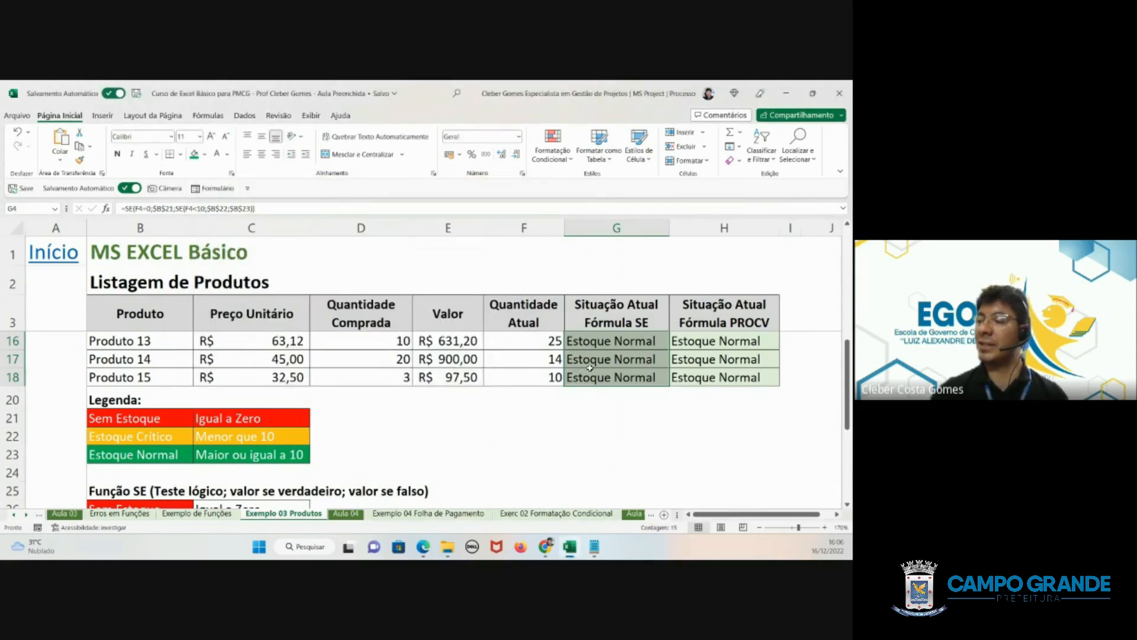
# - Test the Sem Estoque rule by setting the Quantidade Atual of Produto 10 to 1 in F13
pyautogui.scroll(3, 590, 368)
pyautogui.click(618, 394)
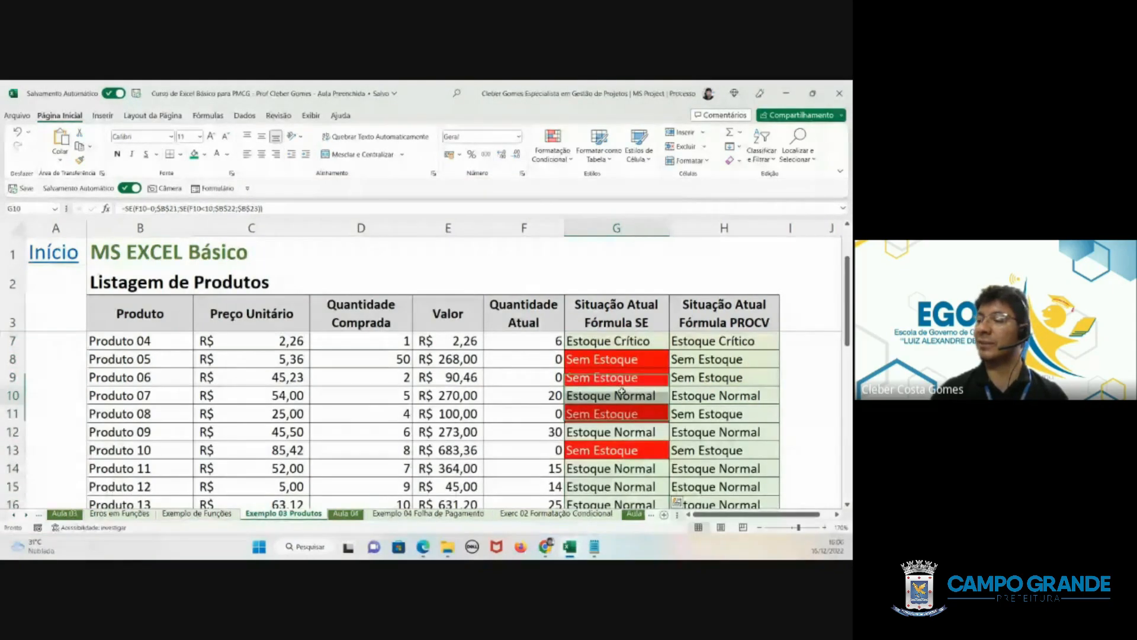
pyautogui.scroll(3, 618, 356)
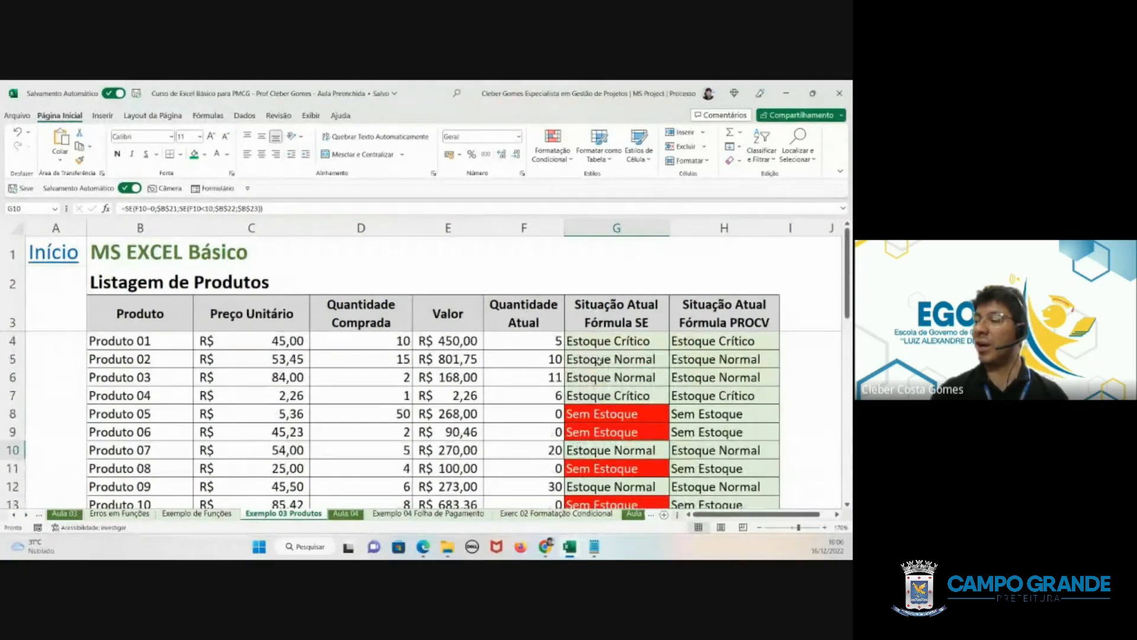
pyautogui.scroll(-3, 600, 362)
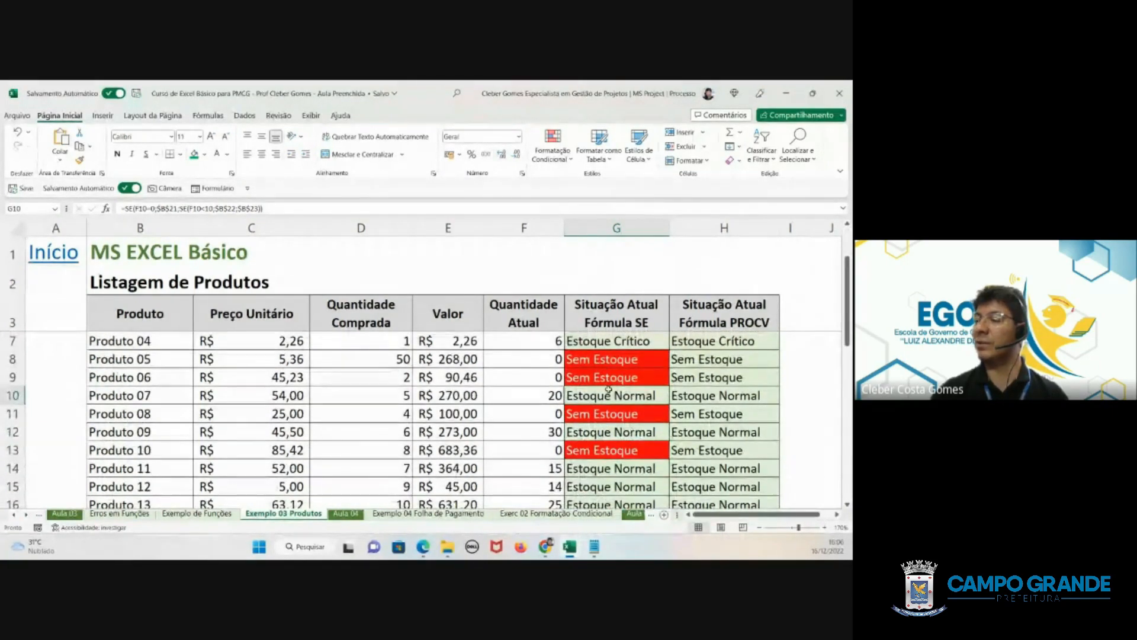
pyautogui.scroll(-2, 609, 389)
pyautogui.scroll(2, 576, 449)
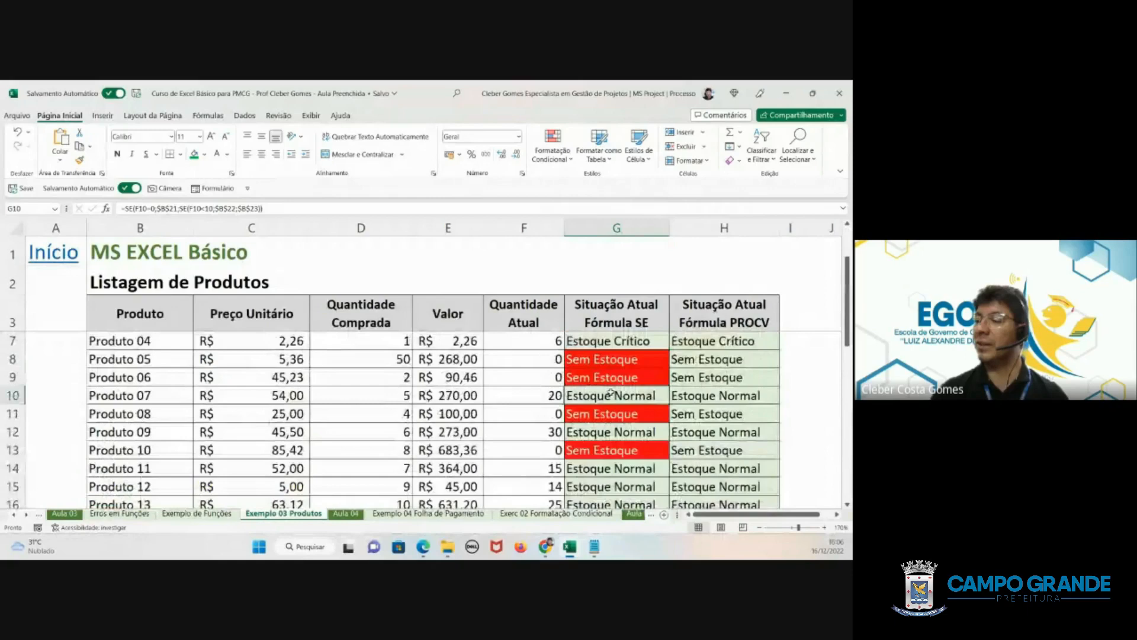
pyautogui.click(539, 451)
pyautogui.write('1')
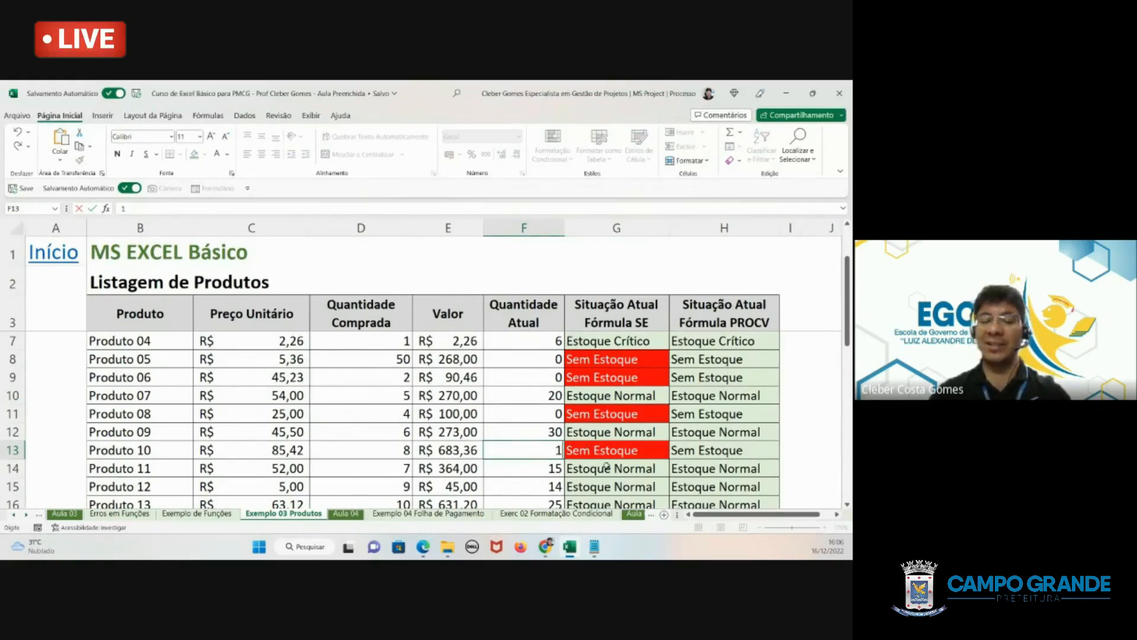
pyautogui.press('Return')
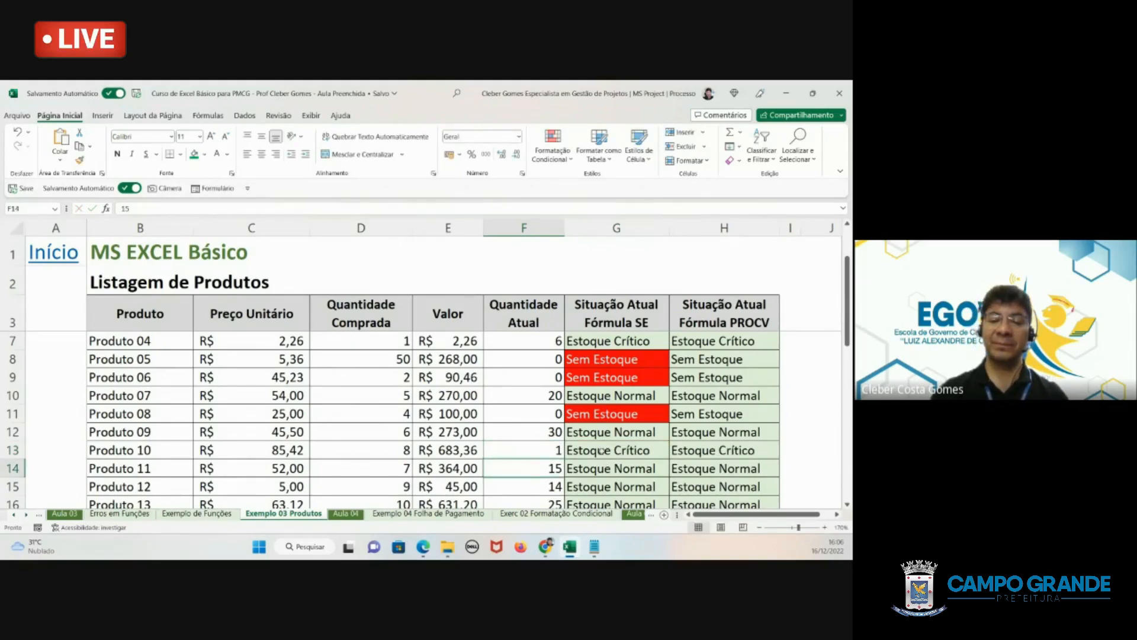
# - Select G4 to G18 and start a new rule formatting only cells whose value is equal to $B$22 (Estoque Crítico)
pyautogui.scroll(-1, 601, 450)
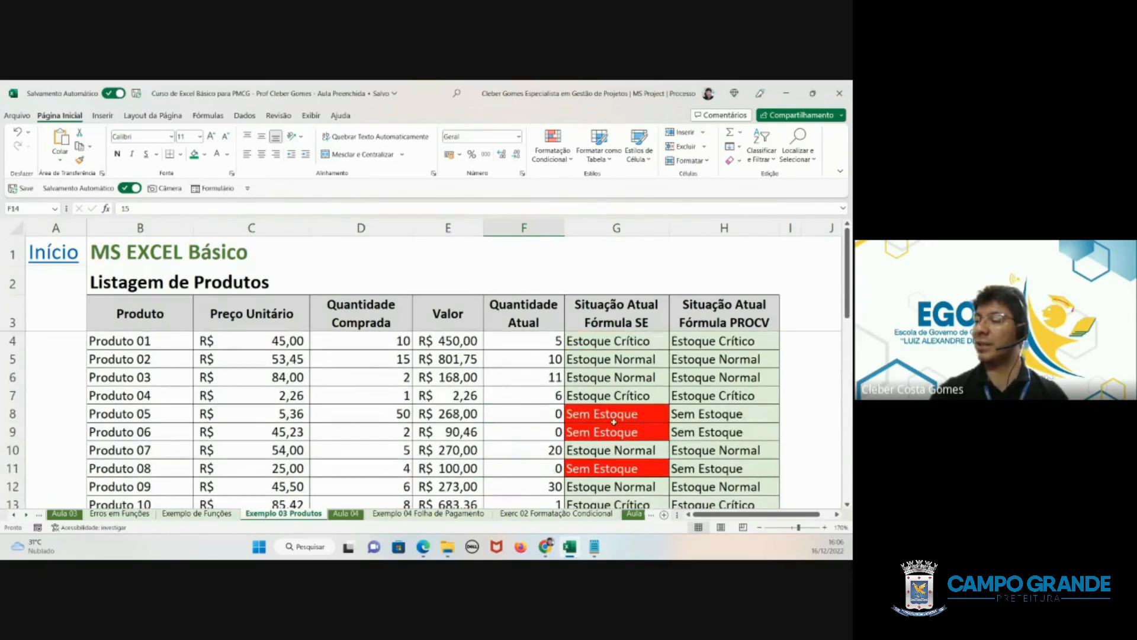
pyautogui.scroll(2, 619, 418)
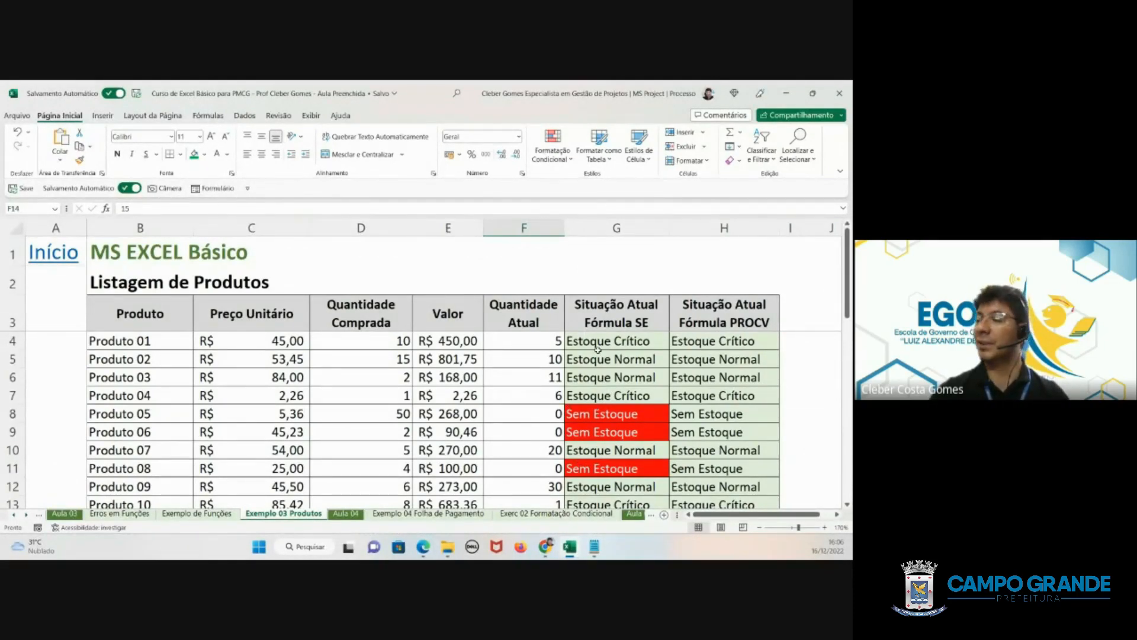
pyautogui.moveTo(597, 339); pyautogui.dragTo(598, 497)
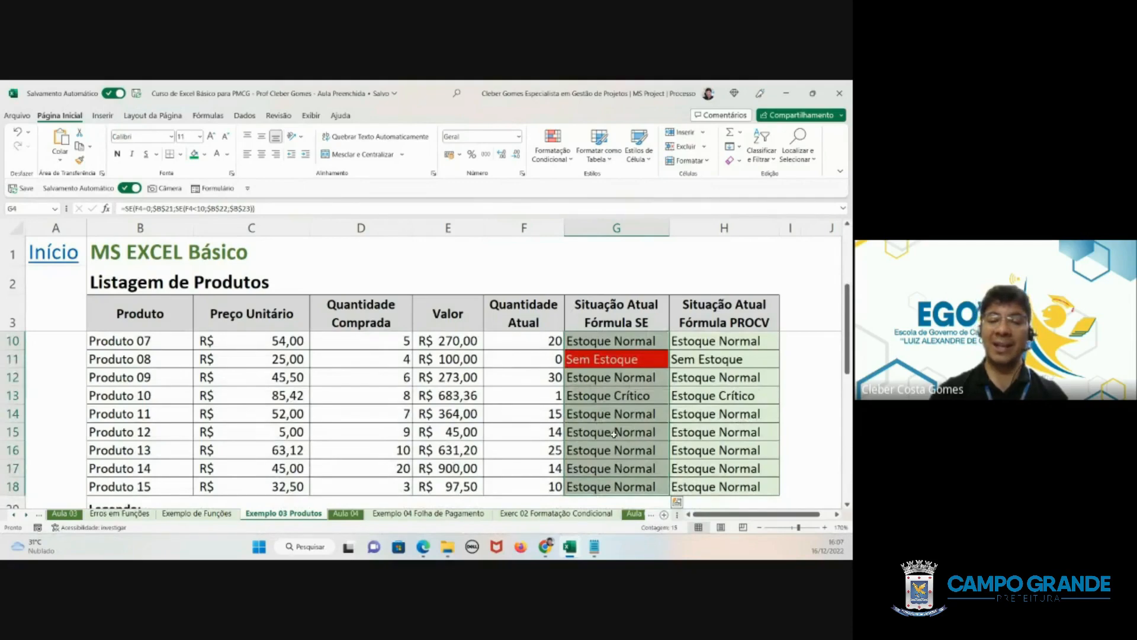
pyautogui.click(554, 157)
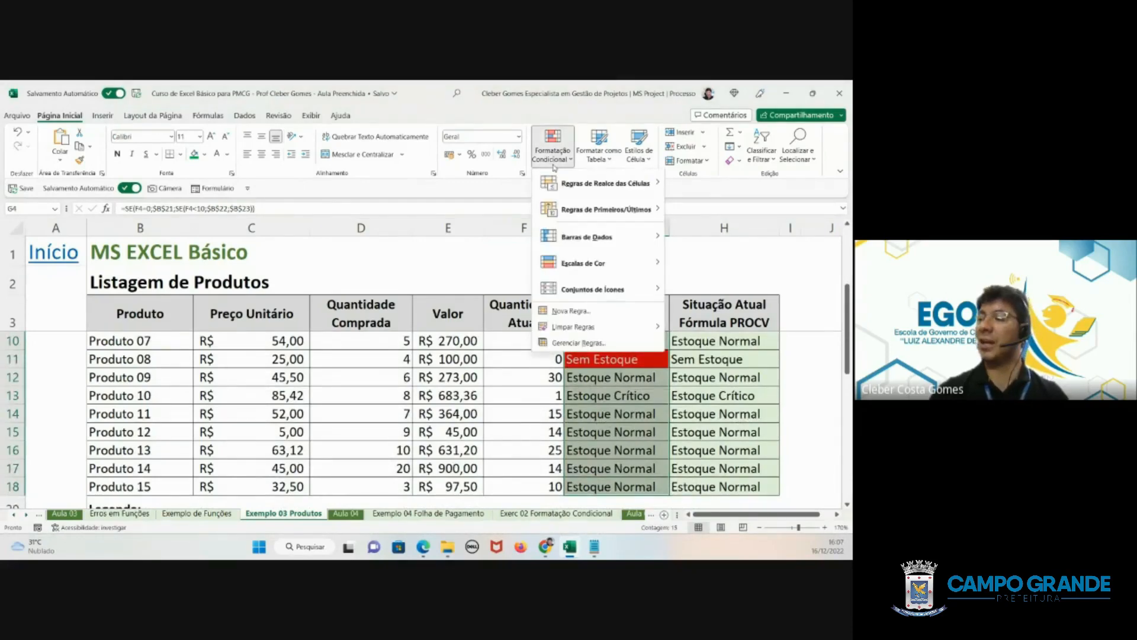
pyautogui.click(569, 310)
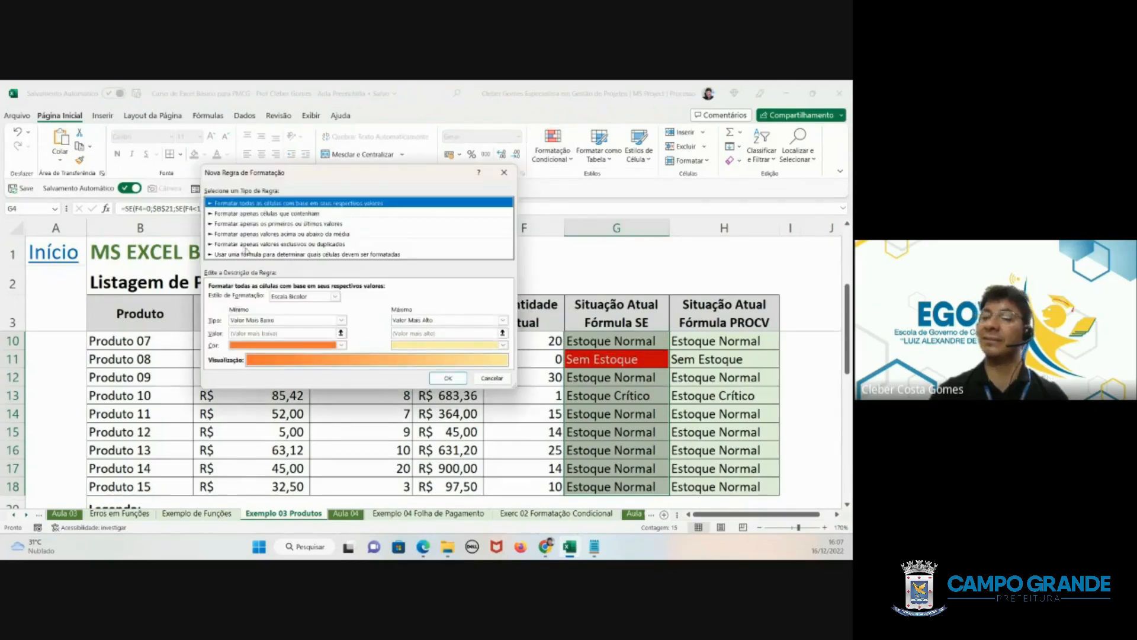
pyautogui.click(258, 212)
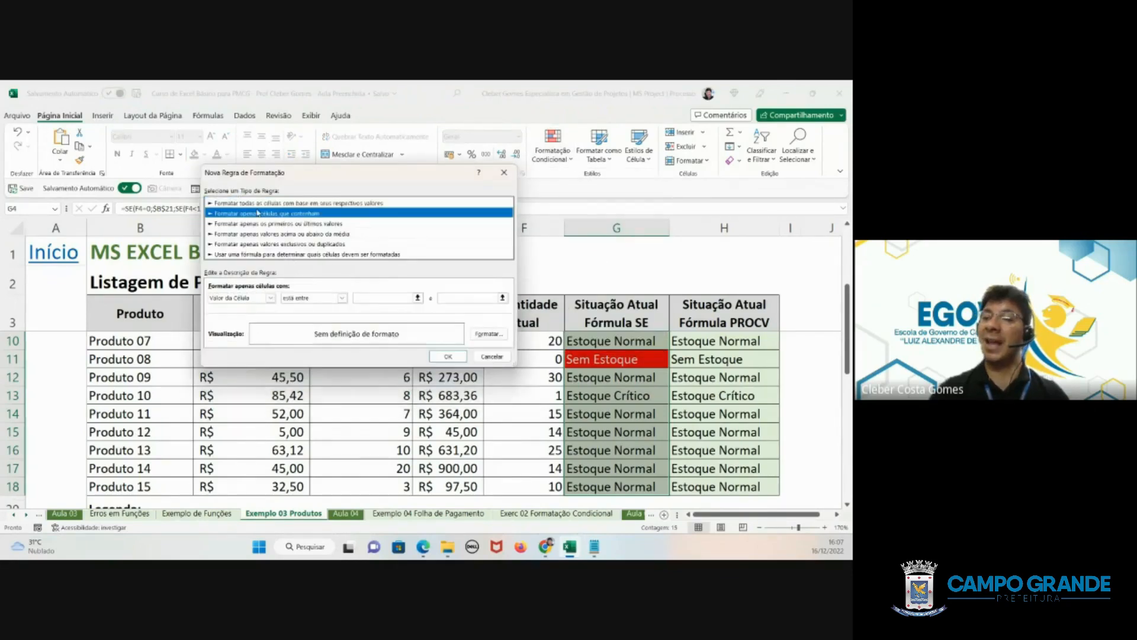
pyautogui.click(301, 298)
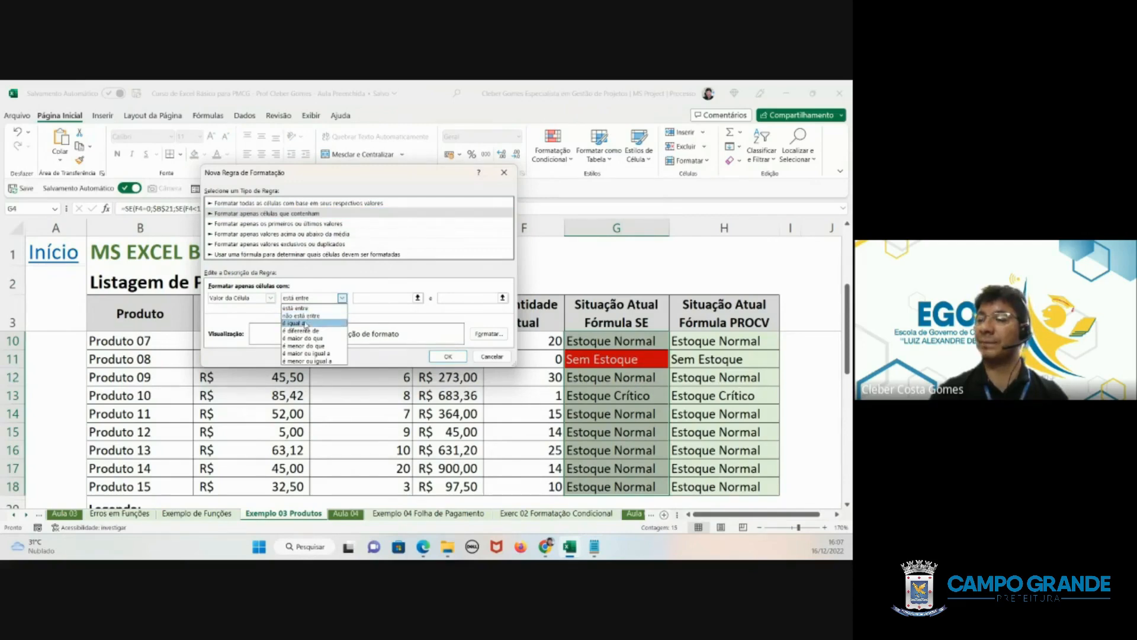
pyautogui.click(296, 323)
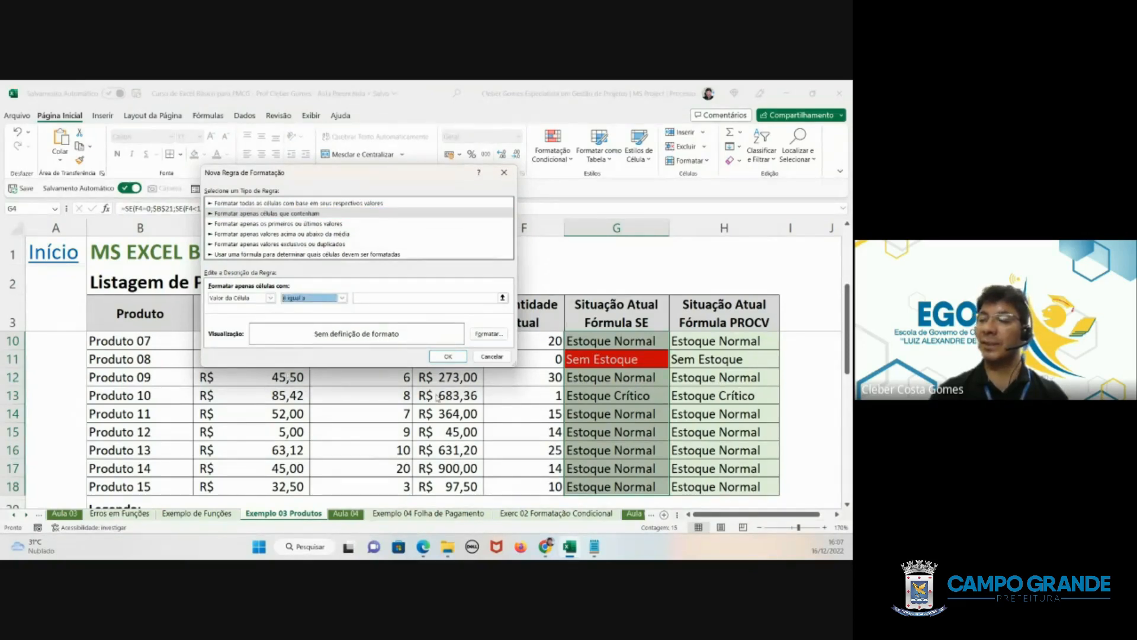
pyautogui.click(396, 297)
pyautogui.scroll(-1, 356, 403)
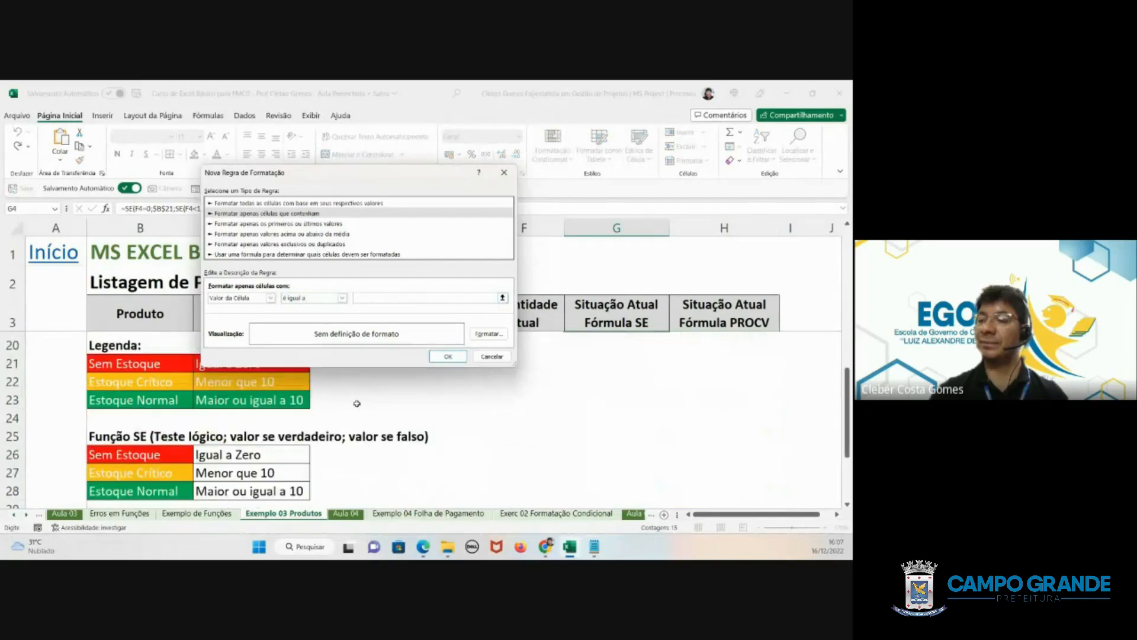
pyautogui.click(148, 382)
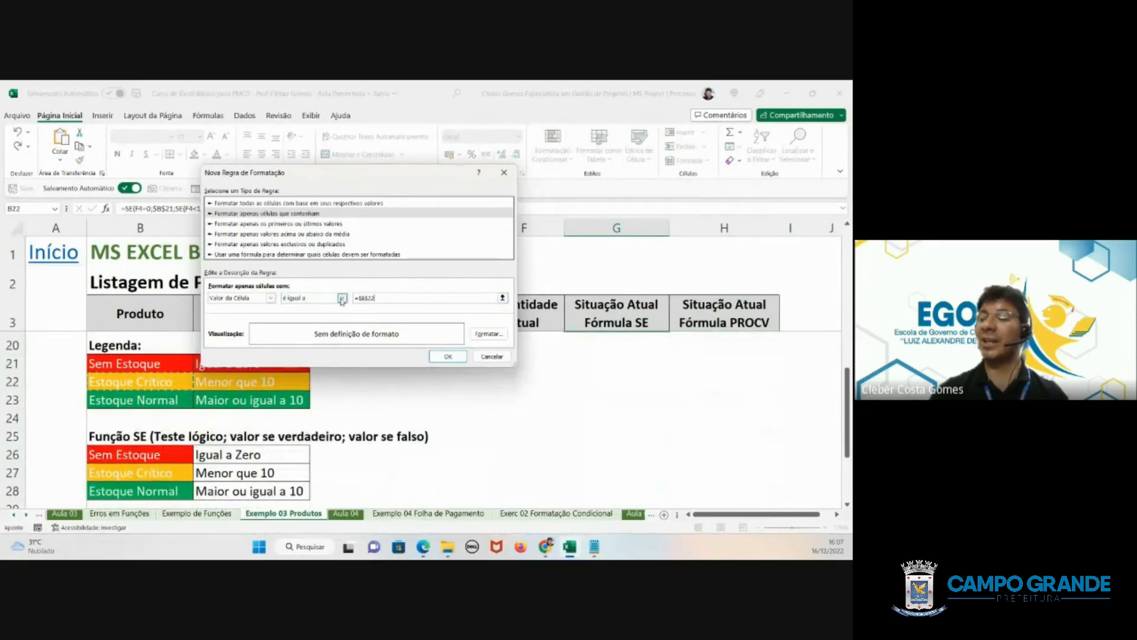
# - Give the Estoque Crítico rule a white font and an orange background fill, and apply the rule to the selected cells
pyautogui.click(486, 335)
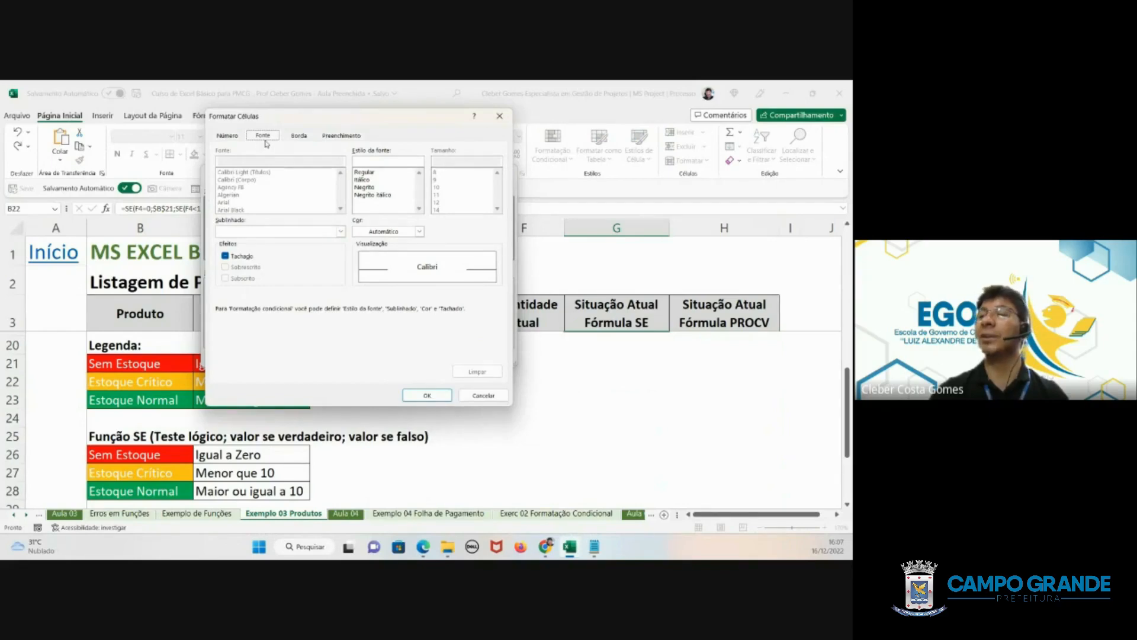
pyautogui.click(369, 232)
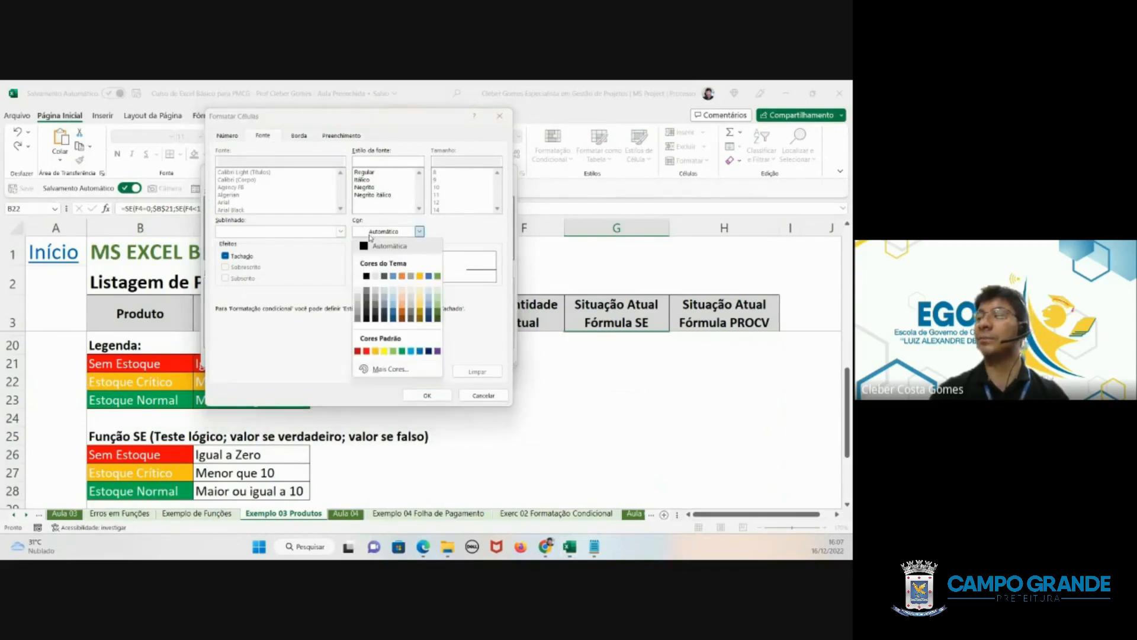
pyautogui.click(366, 275)
pyautogui.click(335, 137)
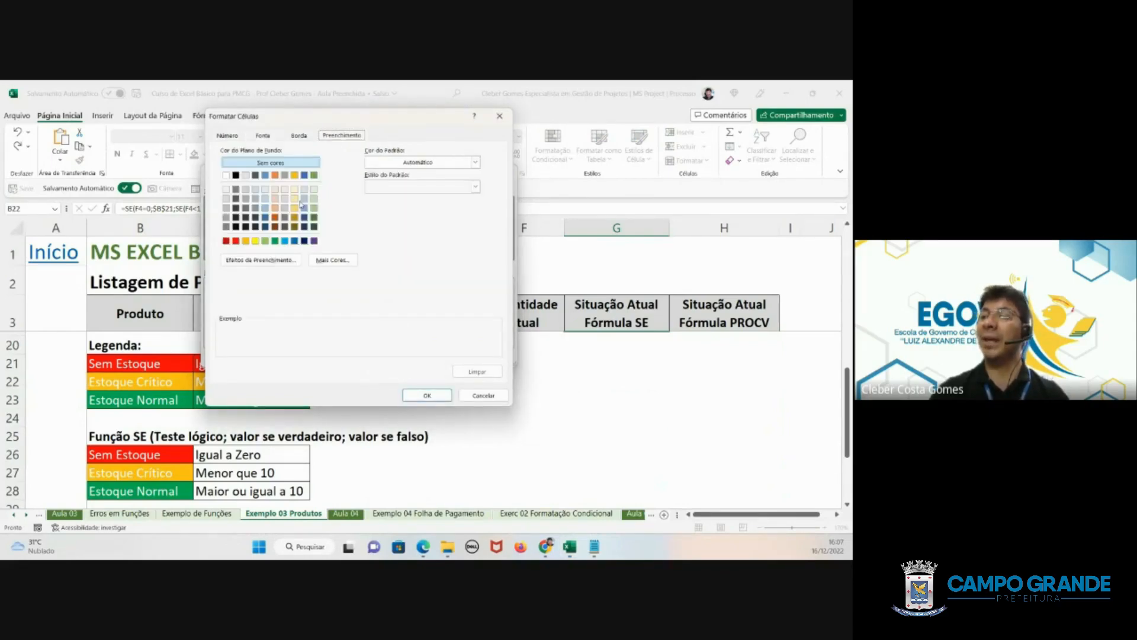
pyautogui.click(248, 243)
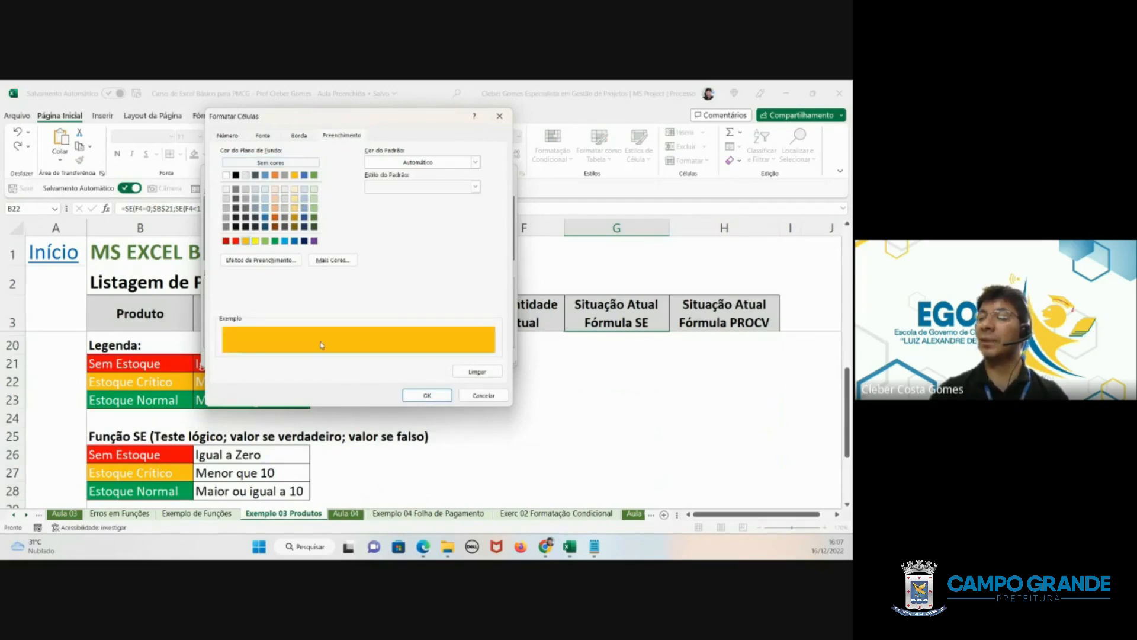
pyautogui.click(426, 395)
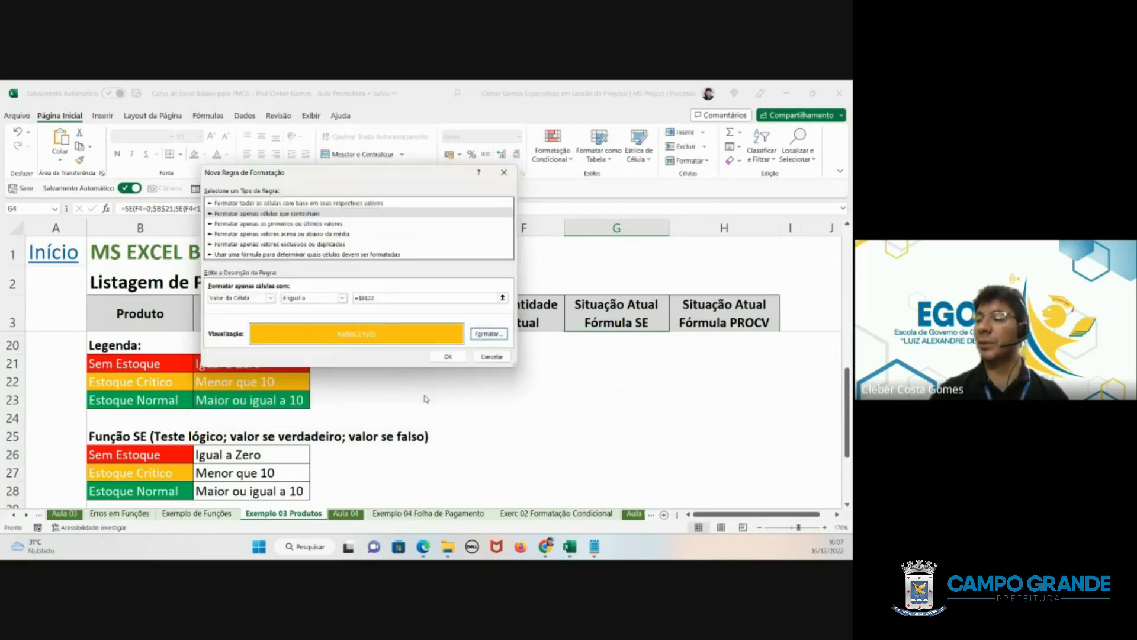
pyautogui.click(448, 357)
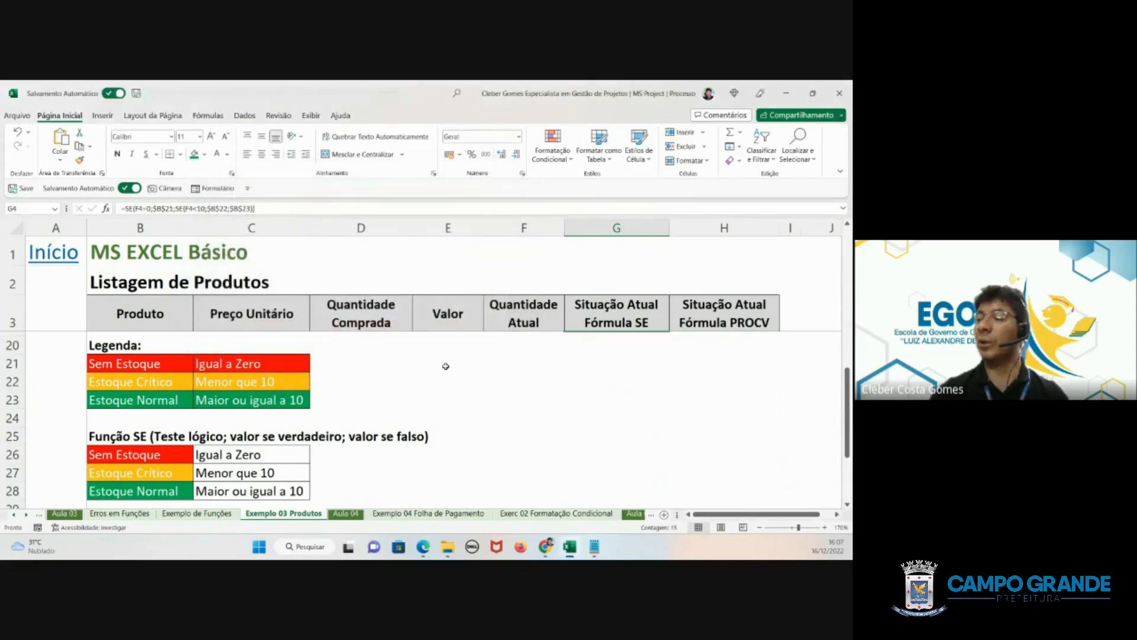
# - Create another rule for the selected cells formatting only cells whose value is equal to $B$28 (Estoque Normal)
pyautogui.click(569, 160)
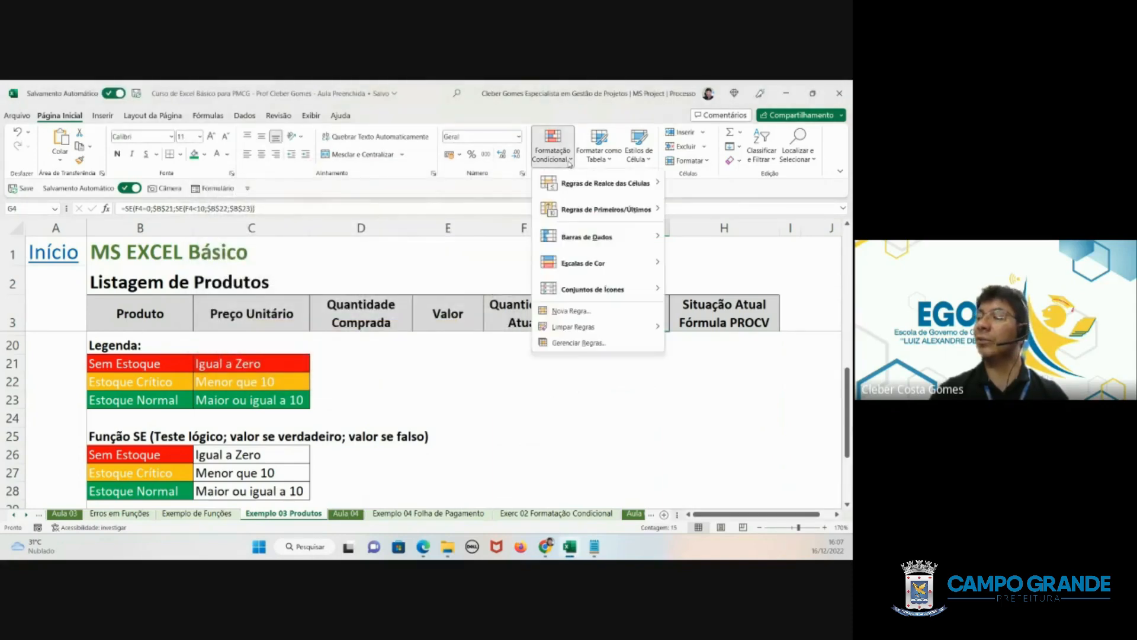
pyautogui.click(572, 312)
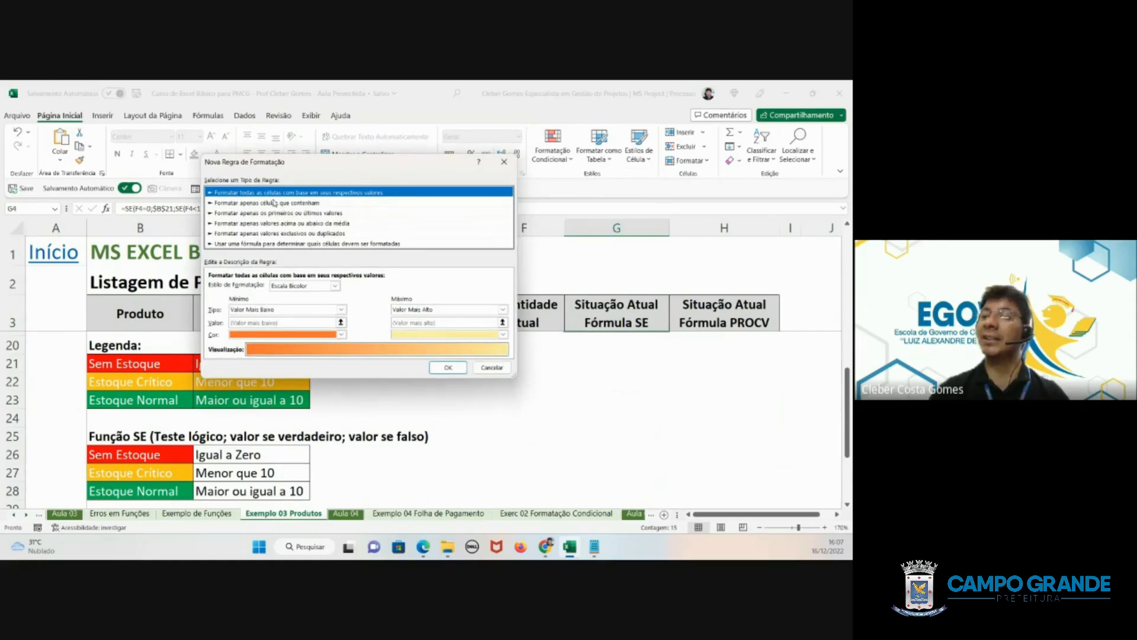
pyautogui.click(274, 202)
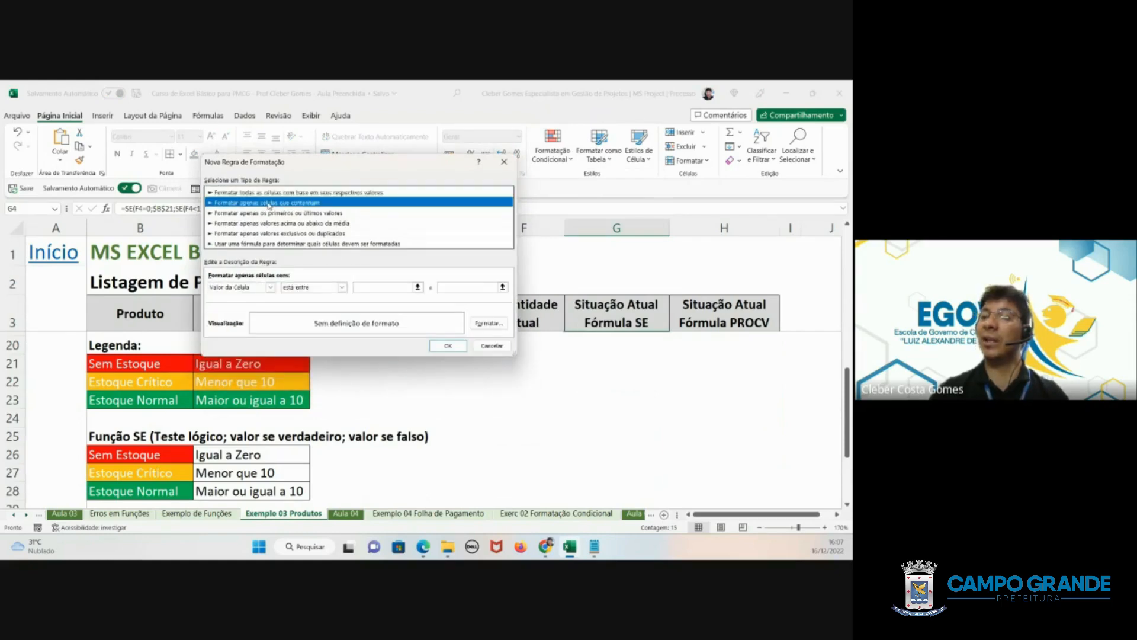
pyautogui.click(314, 289)
pyautogui.click(316, 308)
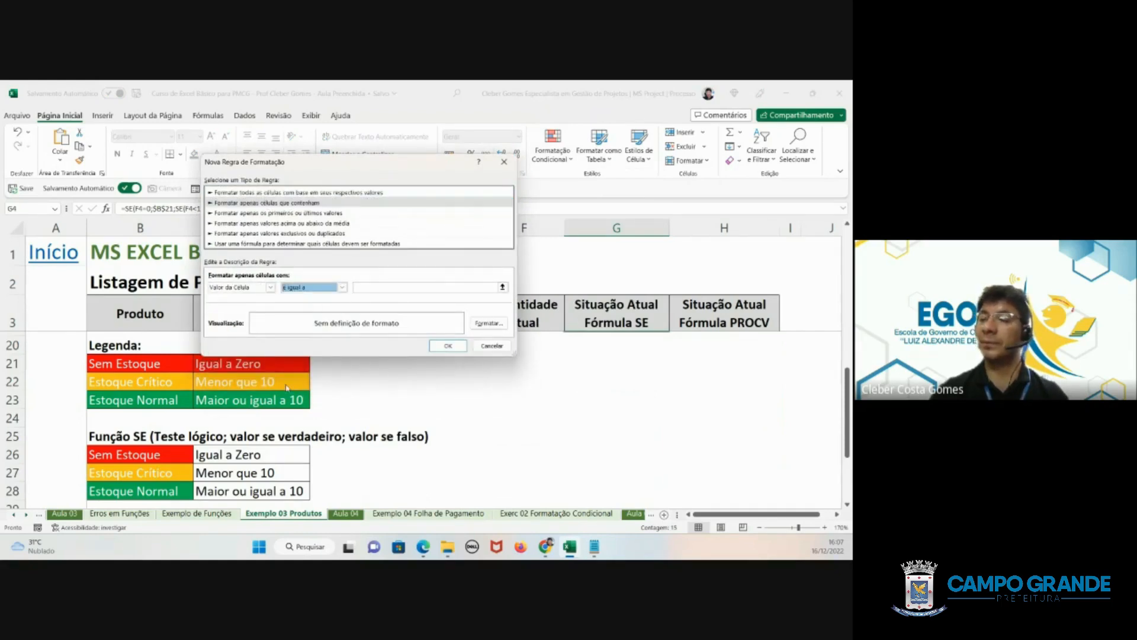
pyautogui.click(371, 288)
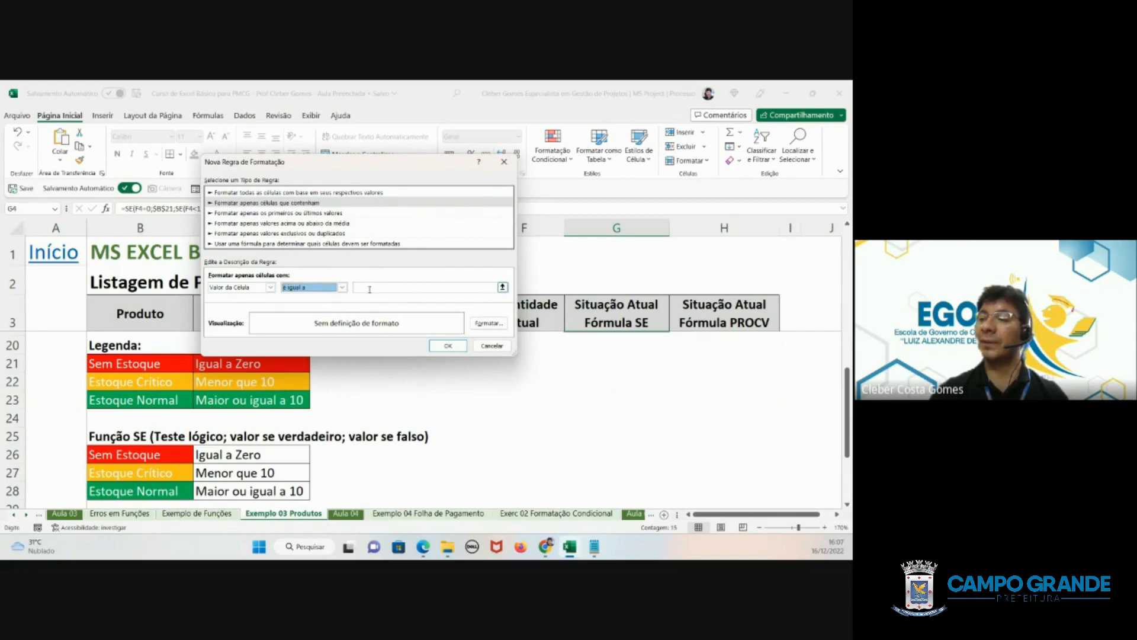
pyautogui.click(134, 491)
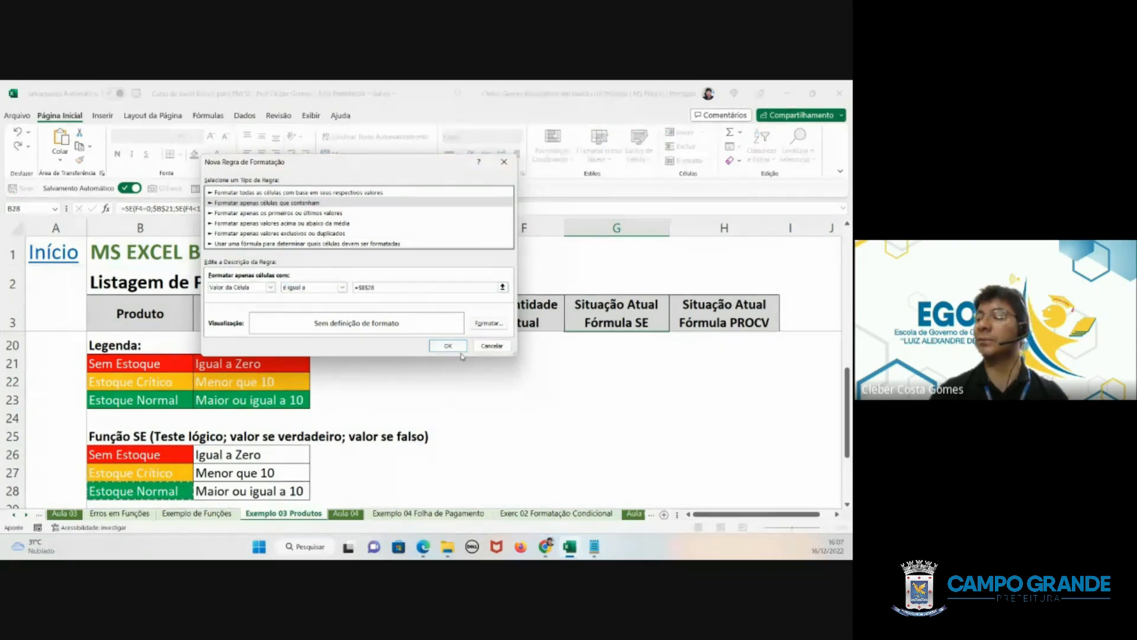
# - Give the Estoque Normal rule a green background fill and white font, and apply it to the selected cells
pyautogui.click(489, 322)
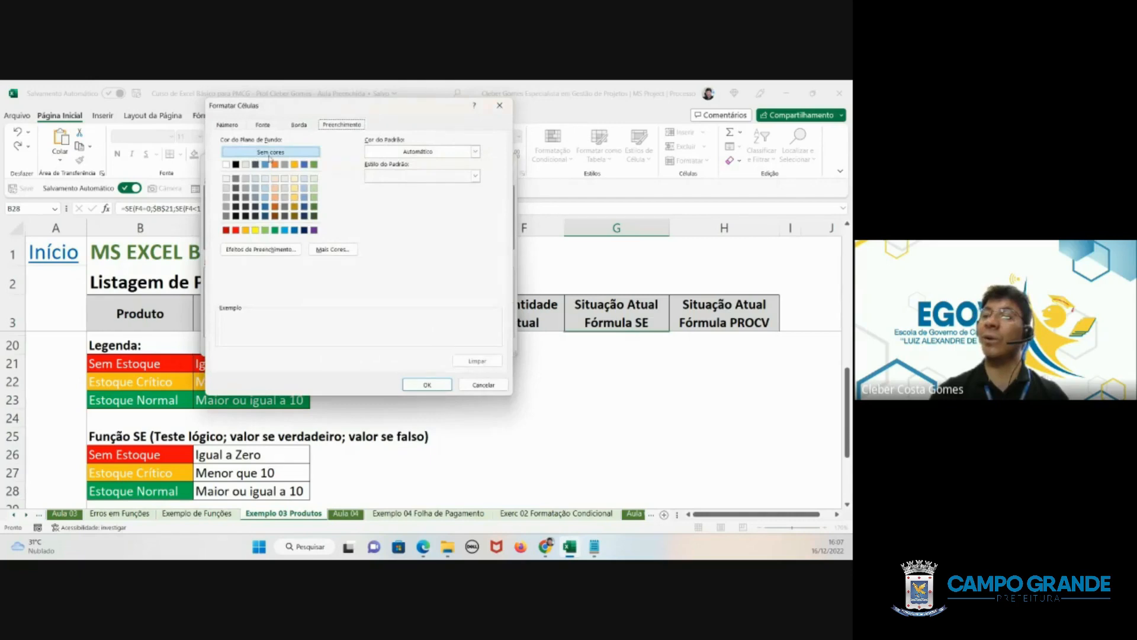
pyautogui.click(277, 231)
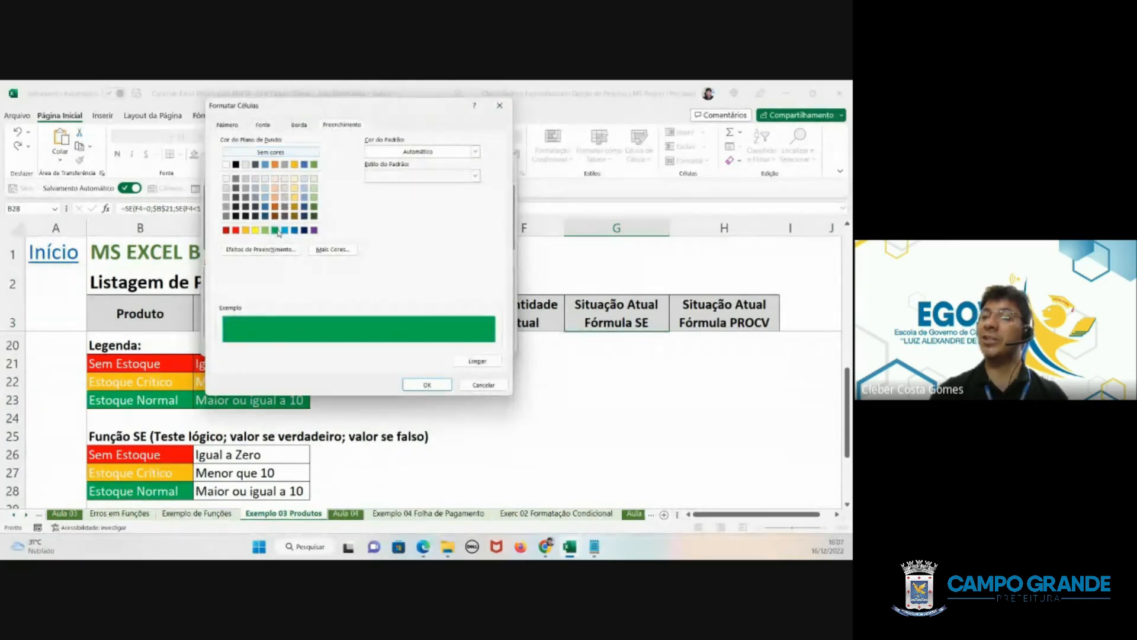
pyautogui.click(263, 125)
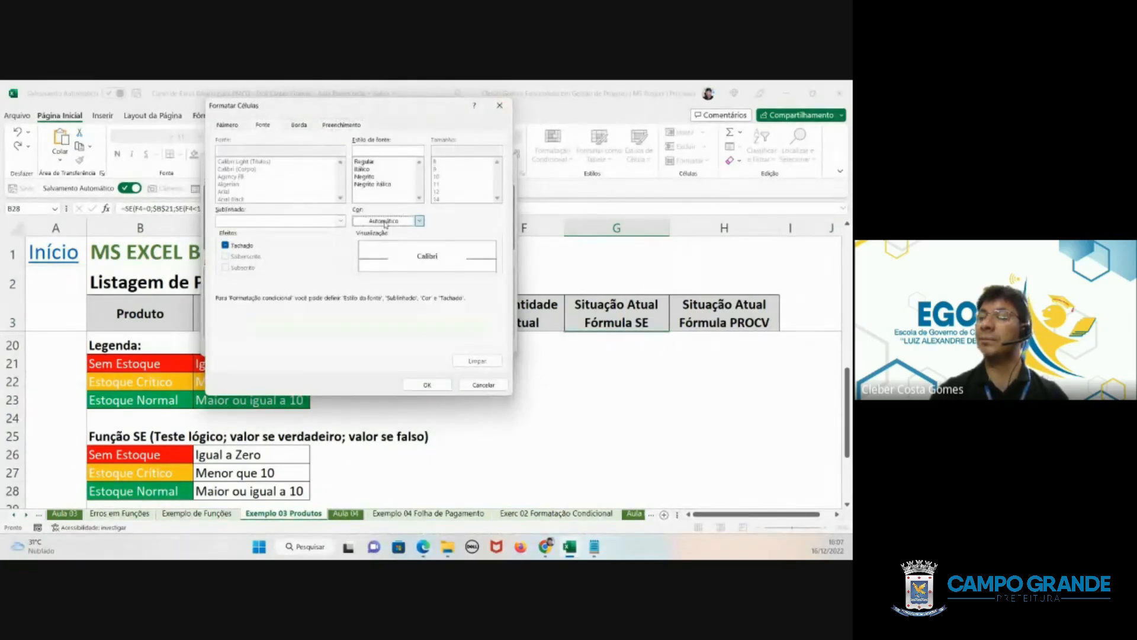
pyautogui.click(385, 224)
pyautogui.click(359, 264)
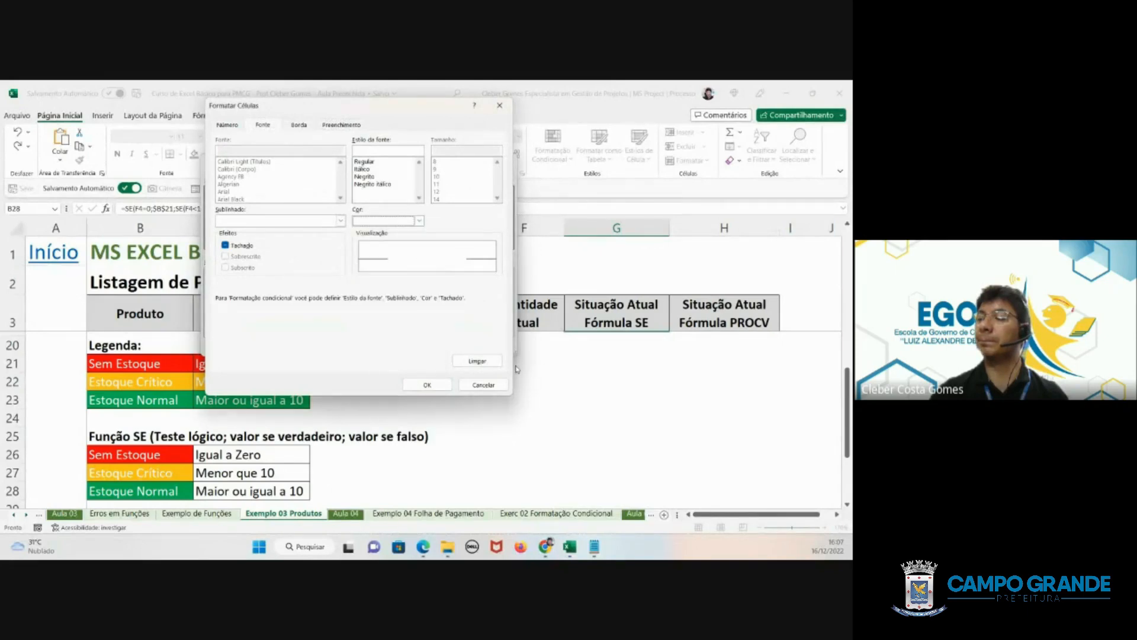
pyautogui.click(427, 384)
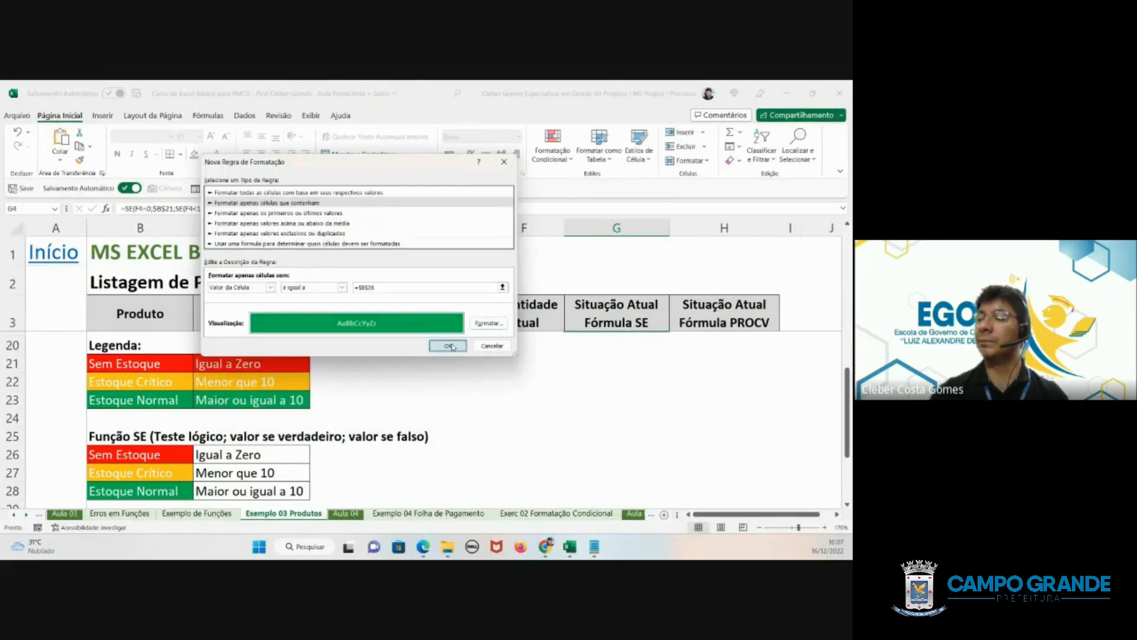
pyautogui.click(448, 346)
# - Test the status rules by setting the Quantidade Atual of Produto 12 (F15) to 5 and of Produto 14 (F17) to 0
pyautogui.scroll(5, 584, 391)
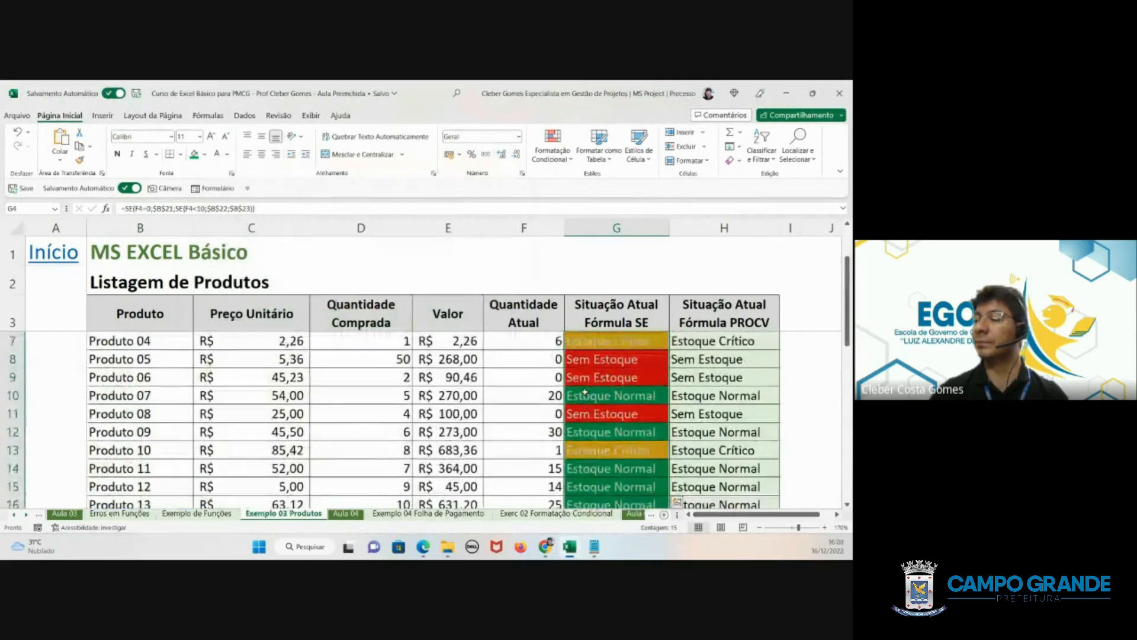
pyautogui.scroll(1, 585, 391)
pyautogui.click(592, 382)
pyautogui.moveTo(604, 339); pyautogui.dragTo(602, 482)
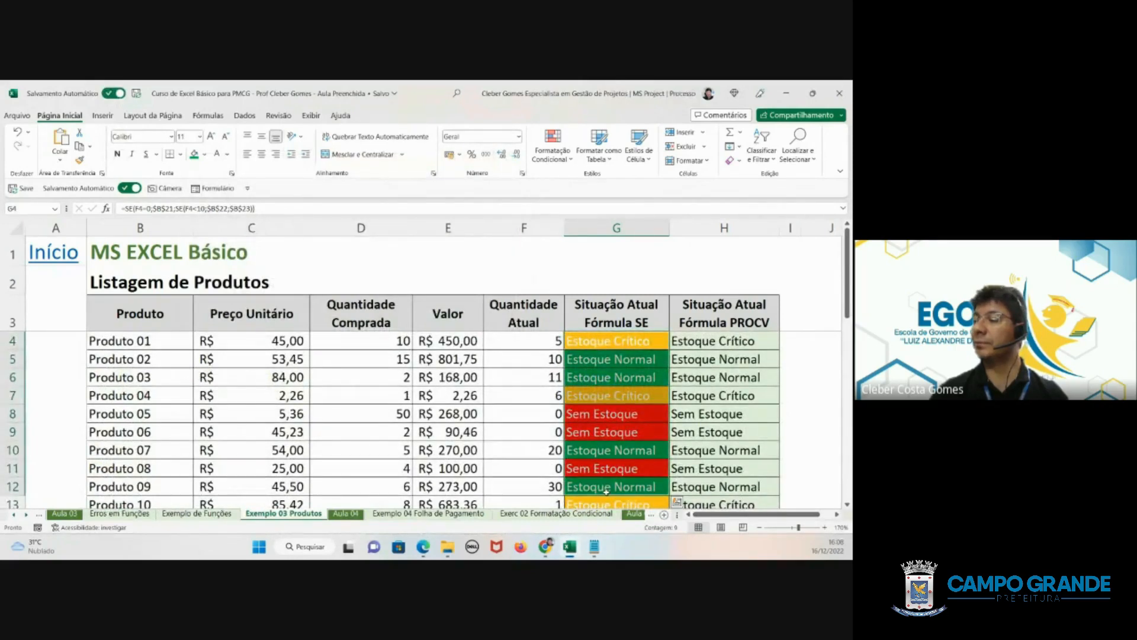
pyautogui.scroll(-2, 601, 480)
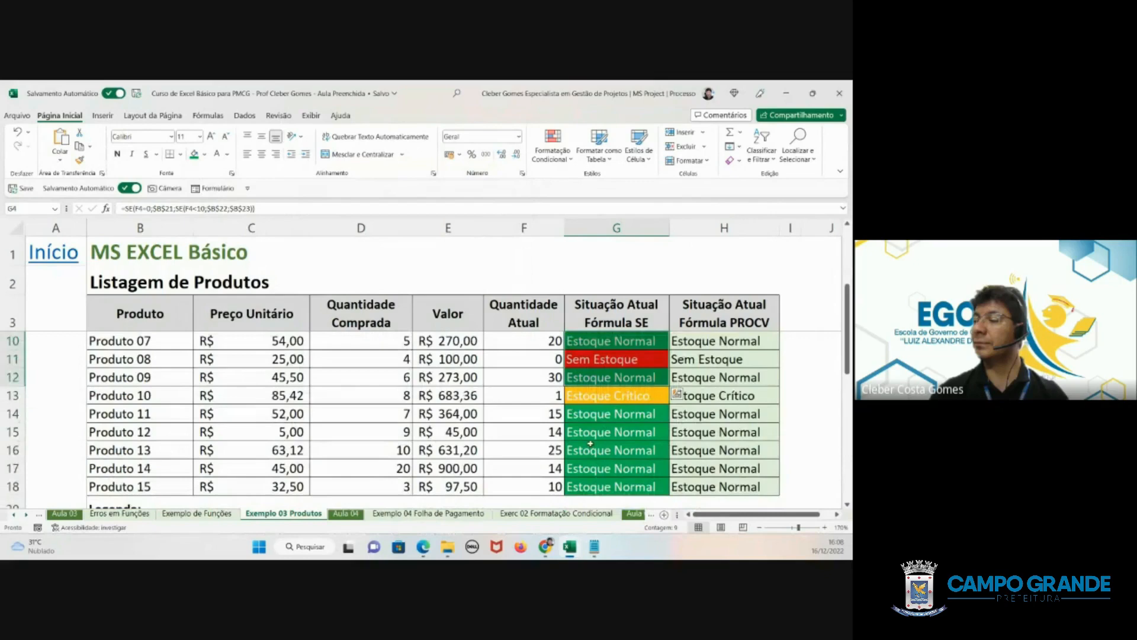
pyautogui.click(539, 432)
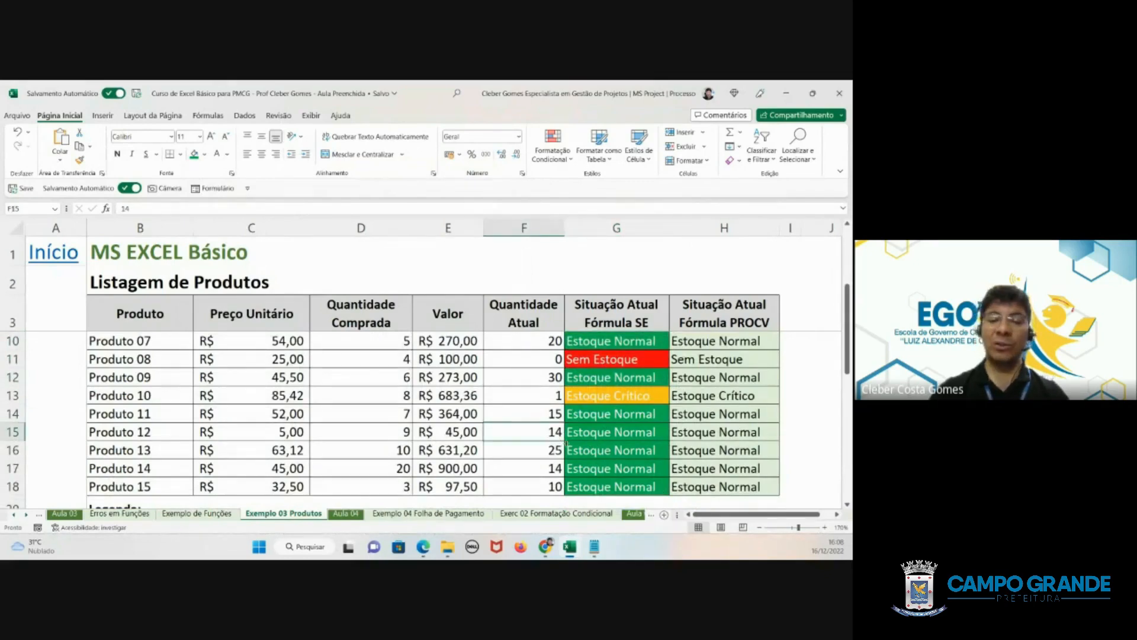
pyautogui.write('5')
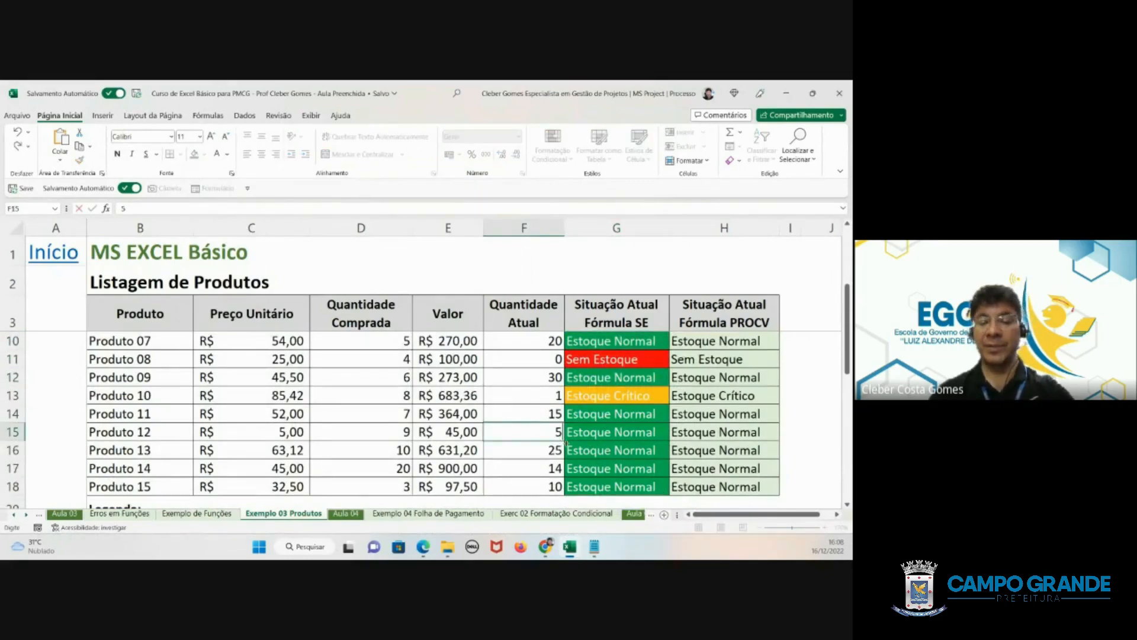
pyautogui.press('Return')
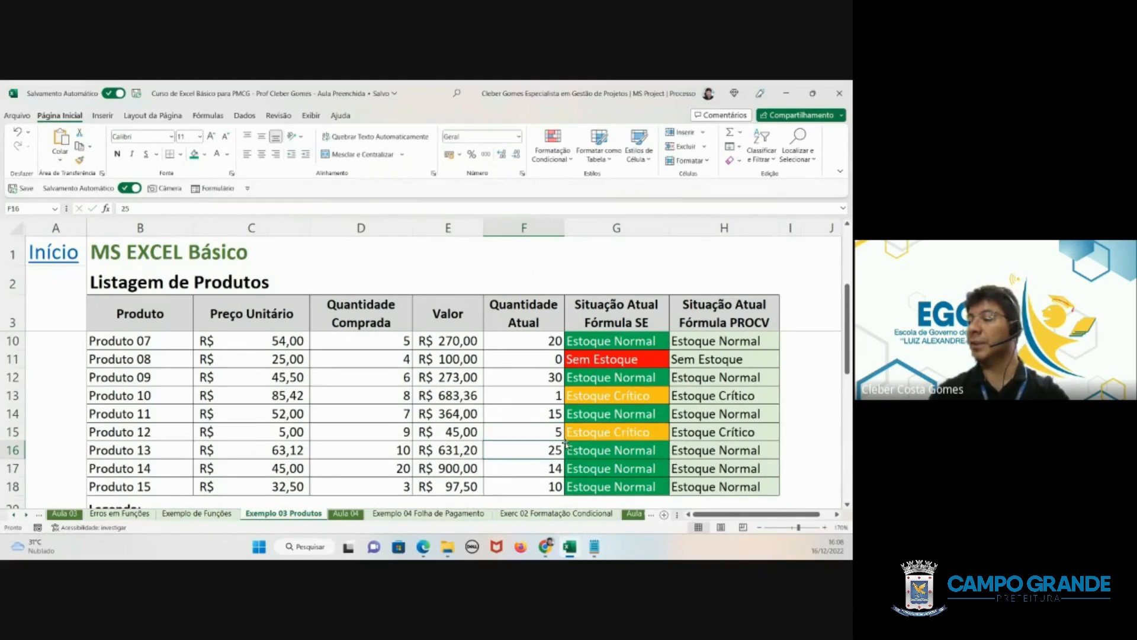
pyautogui.click(544, 468)
pyautogui.write('0')
pyautogui.press('Return')
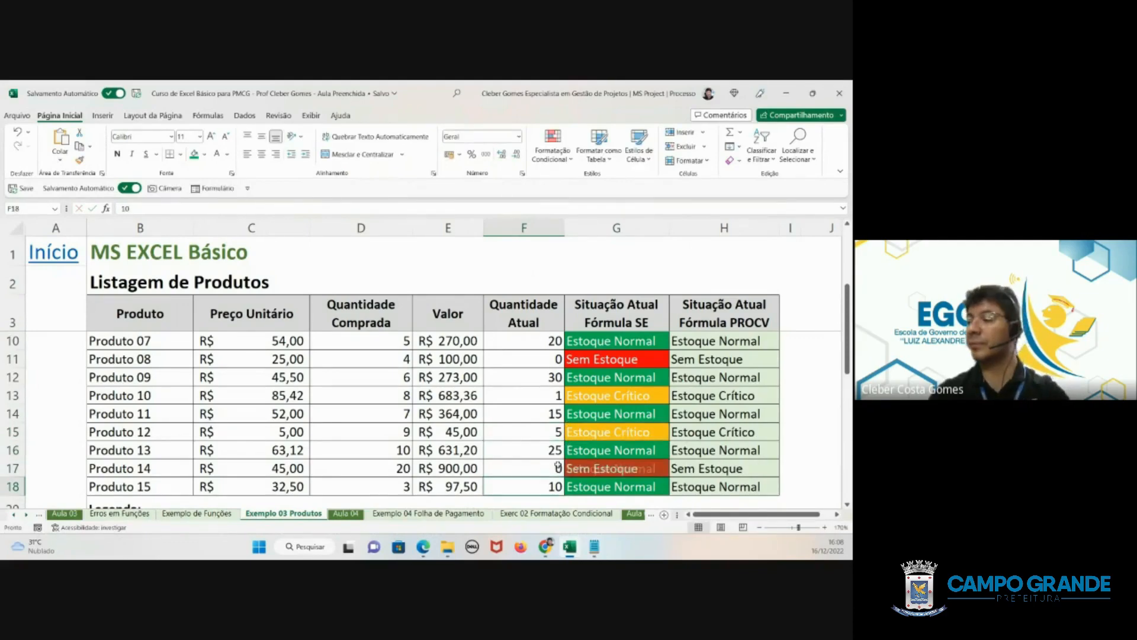
# - Replace the Sem Estoque label in legend cell B21 with Saldo Zero
pyautogui.scroll(-1, 569, 465)
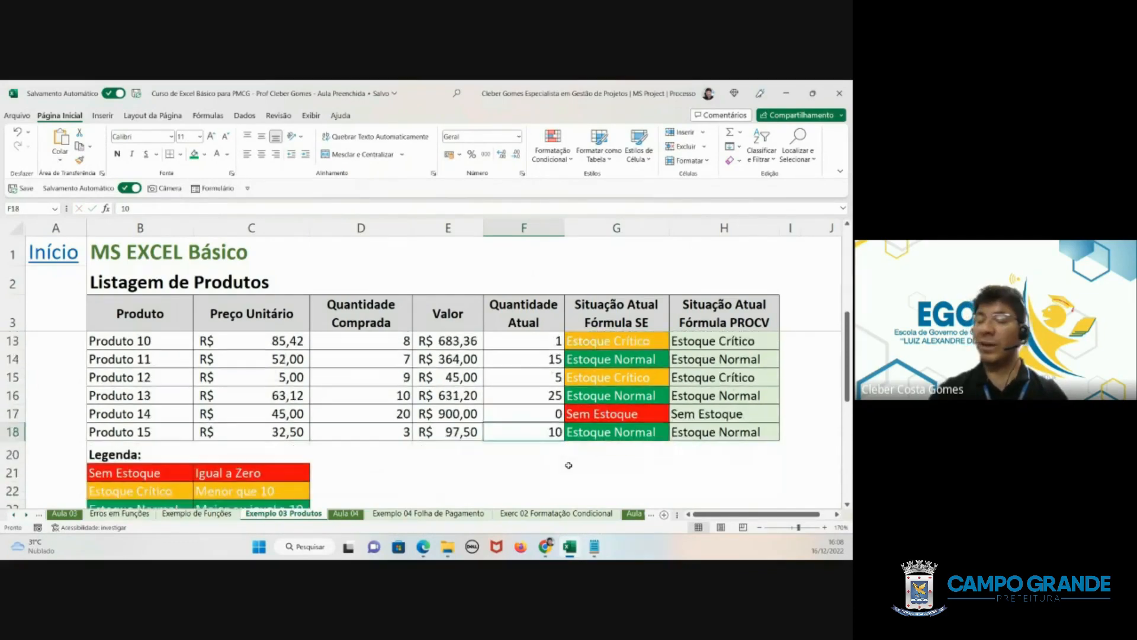
pyautogui.scroll(-1, 524, 465)
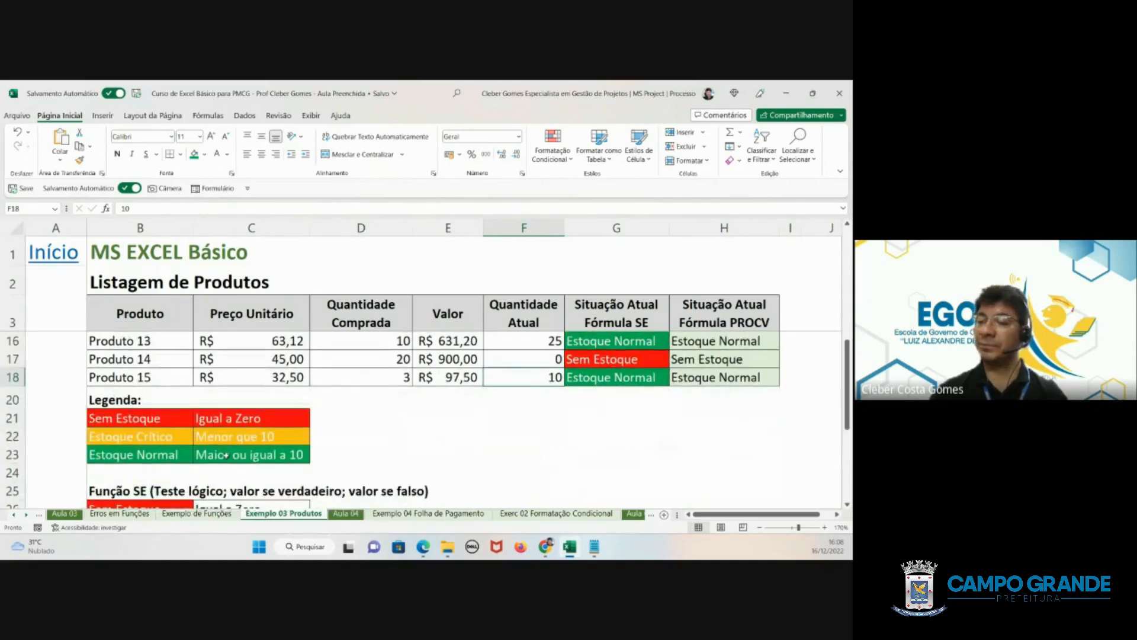
pyautogui.click(144, 416)
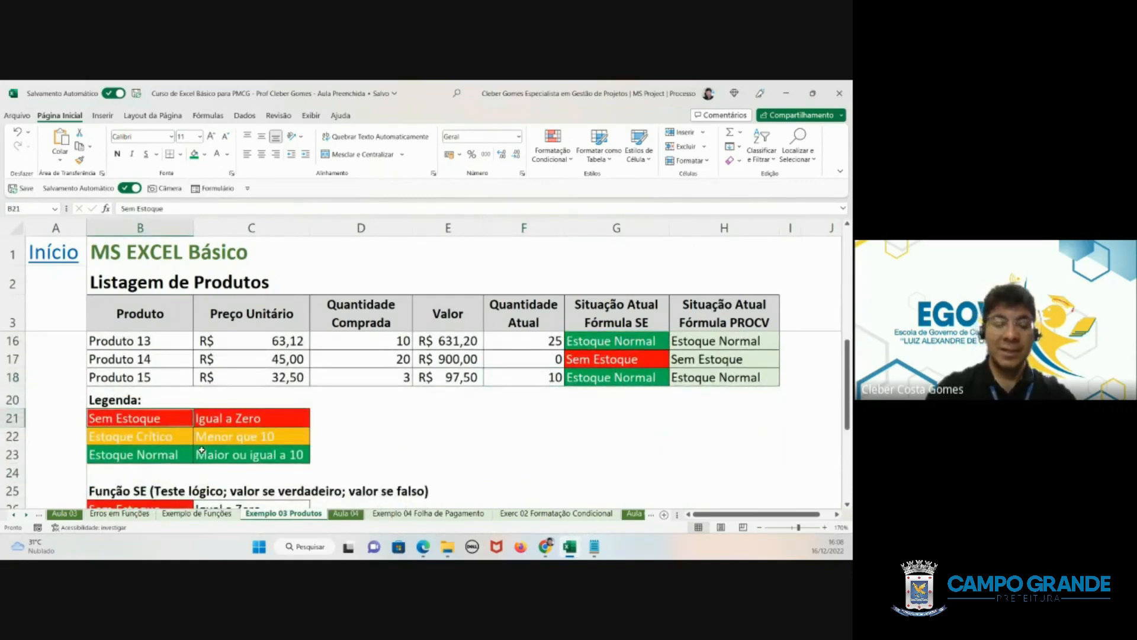
pyautogui.write('Saldo')
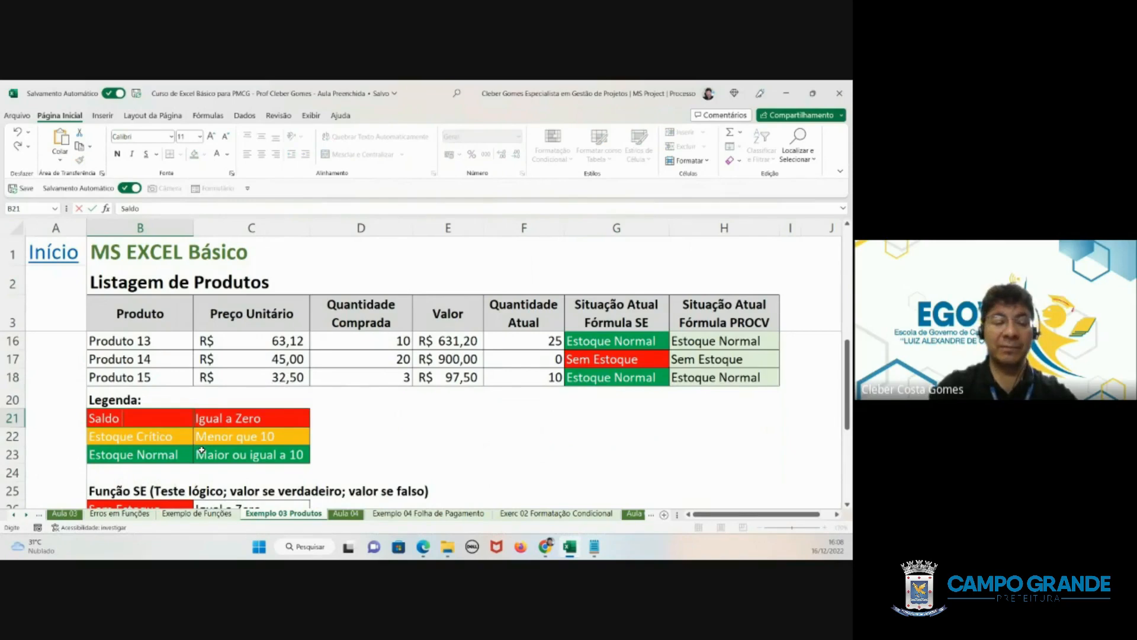
pyautogui.write(' Zero')
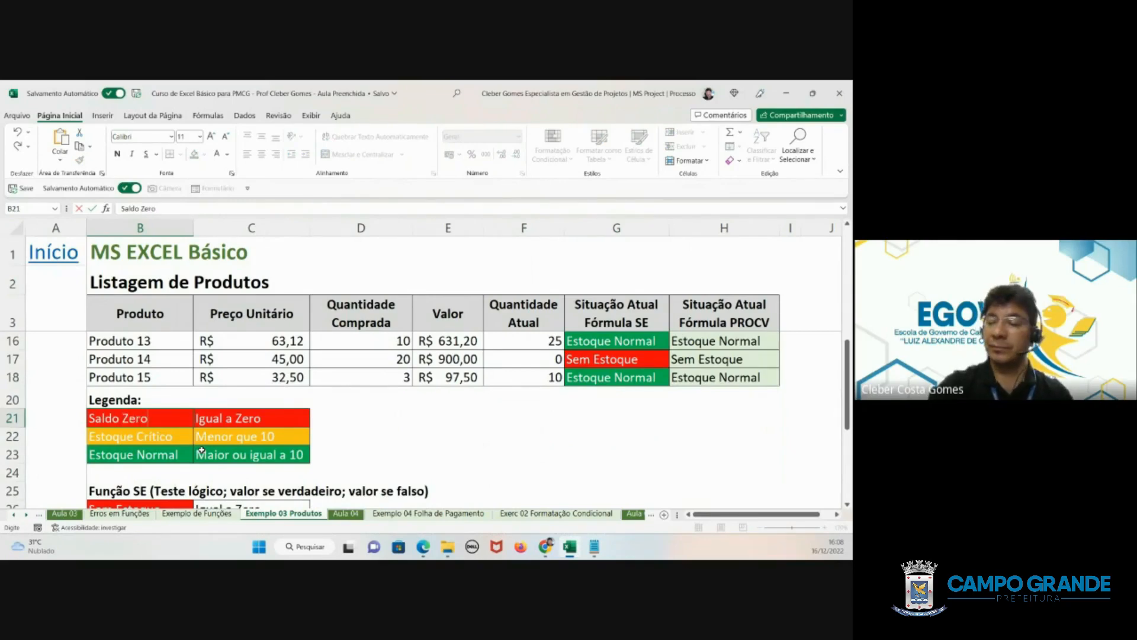
pyautogui.press('Return')
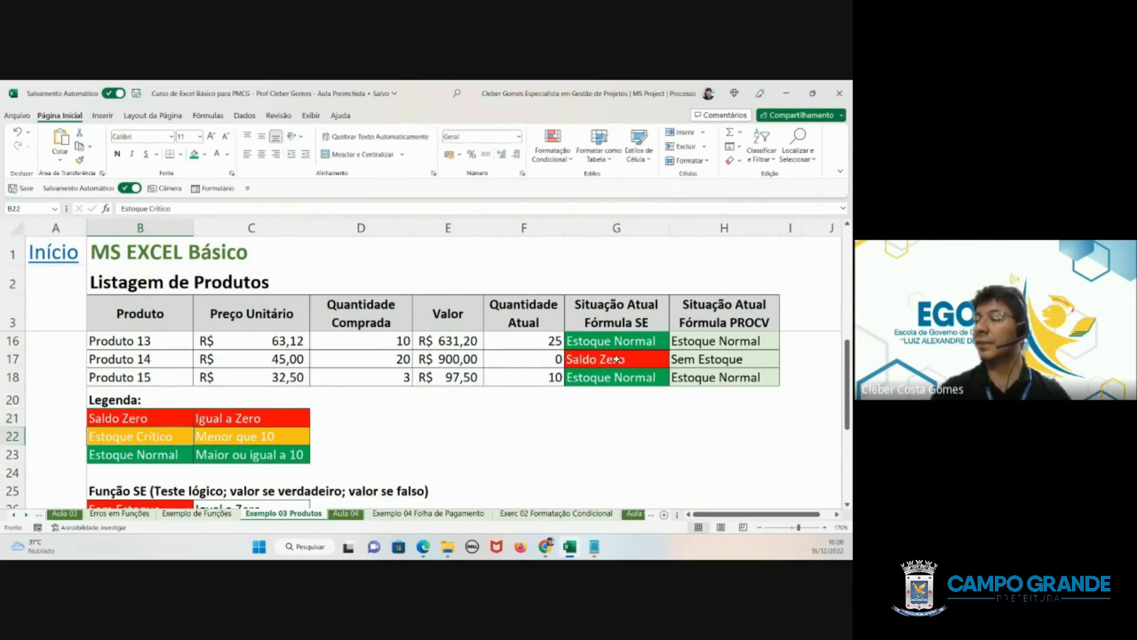
# - Check the updated statuses in the Fórmula SE column and change the label in legend cell B21 to XPTO
pyautogui.scroll(2, 617, 359)
pyautogui.scroll(2, 611, 367)
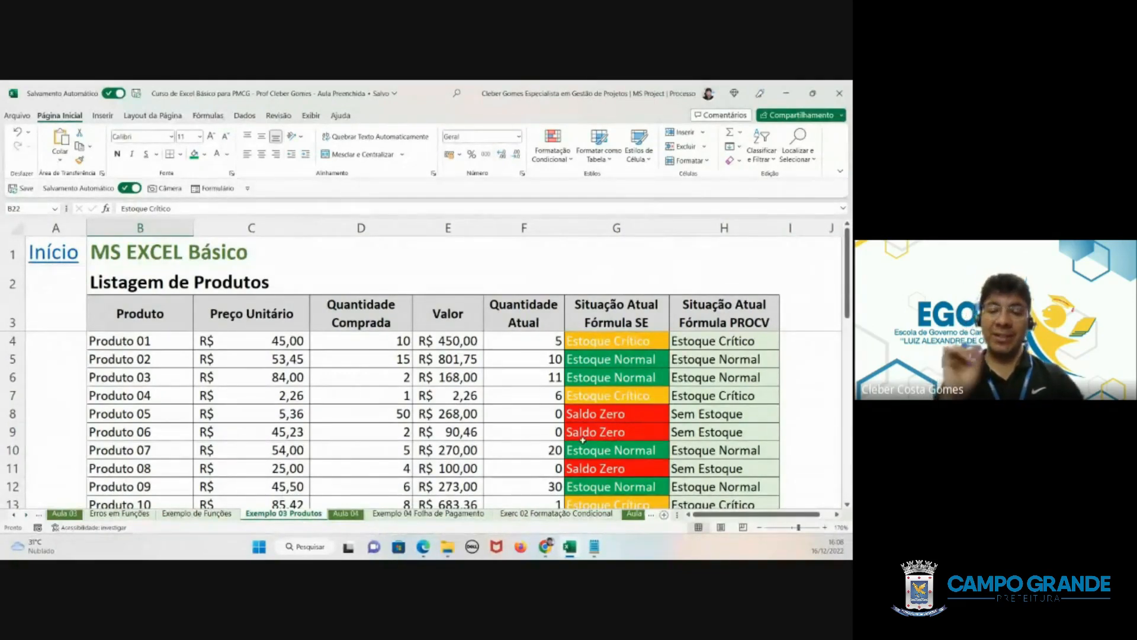
pyautogui.scroll(-4, 543, 451)
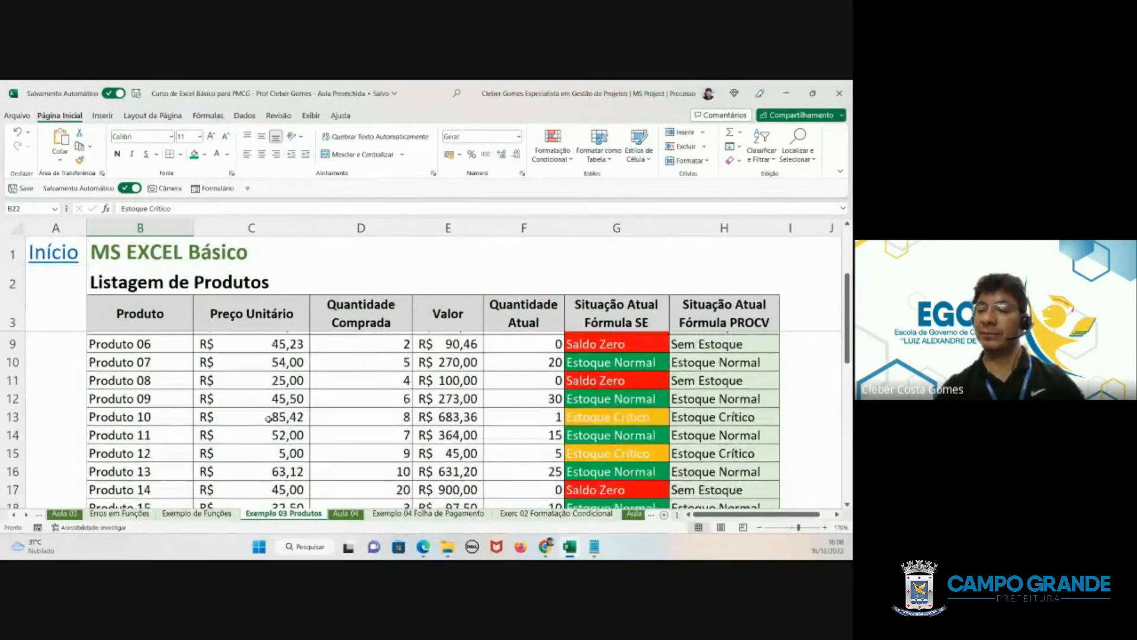
pyautogui.click(124, 421)
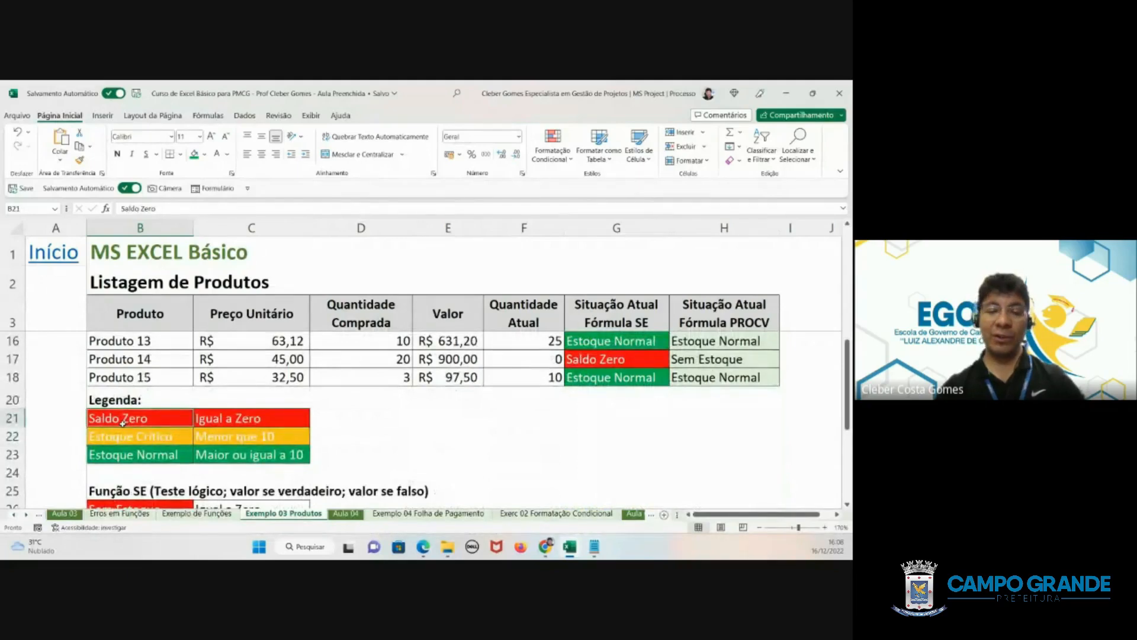
pyautogui.write('XPTO')
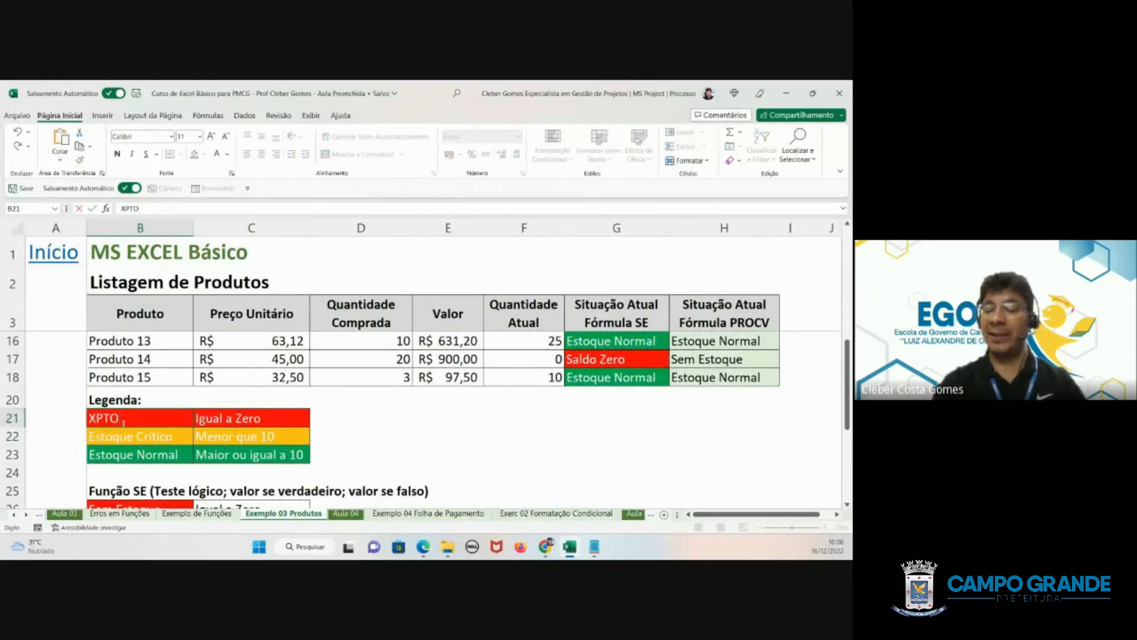
pyautogui.press('Return')
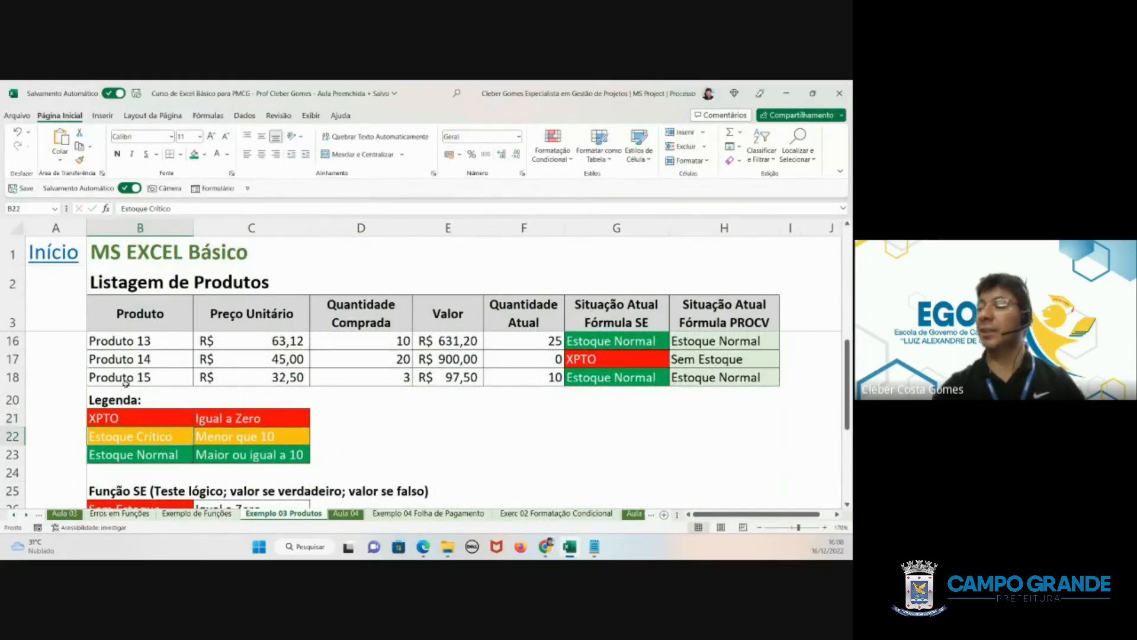
# - Check the statuses in the Fórmula SE column and set the label in legend cell B21 to Sem Estoque
pyautogui.scroll(2, 604, 379)
pyautogui.scroll(2, 592, 369)
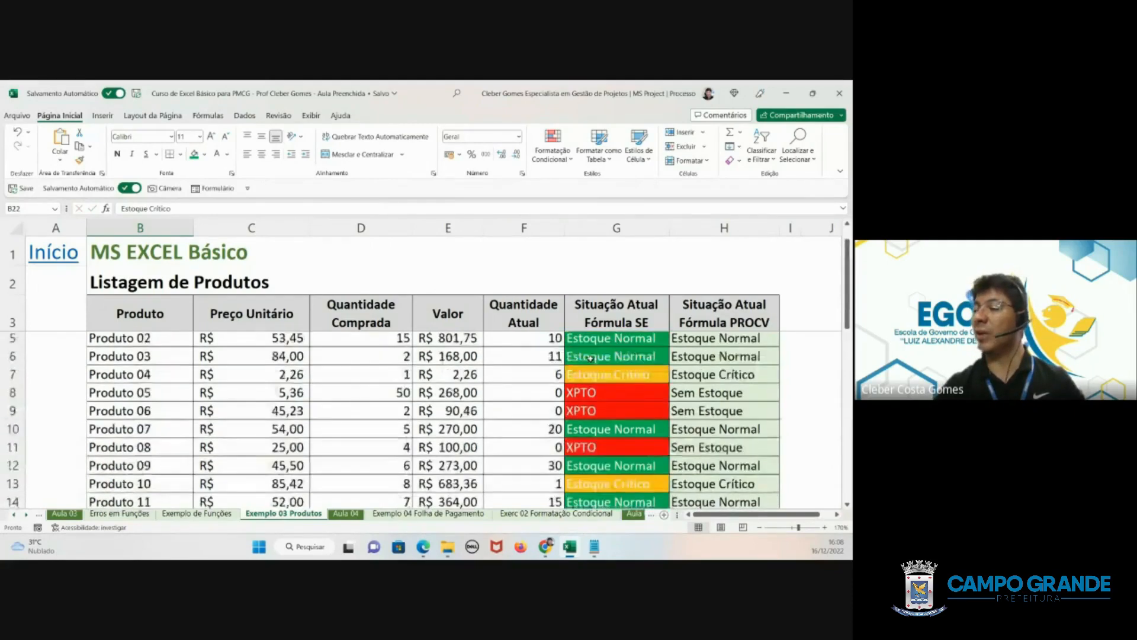
pyautogui.scroll(-1, 622, 439)
pyautogui.scroll(-2, 622, 440)
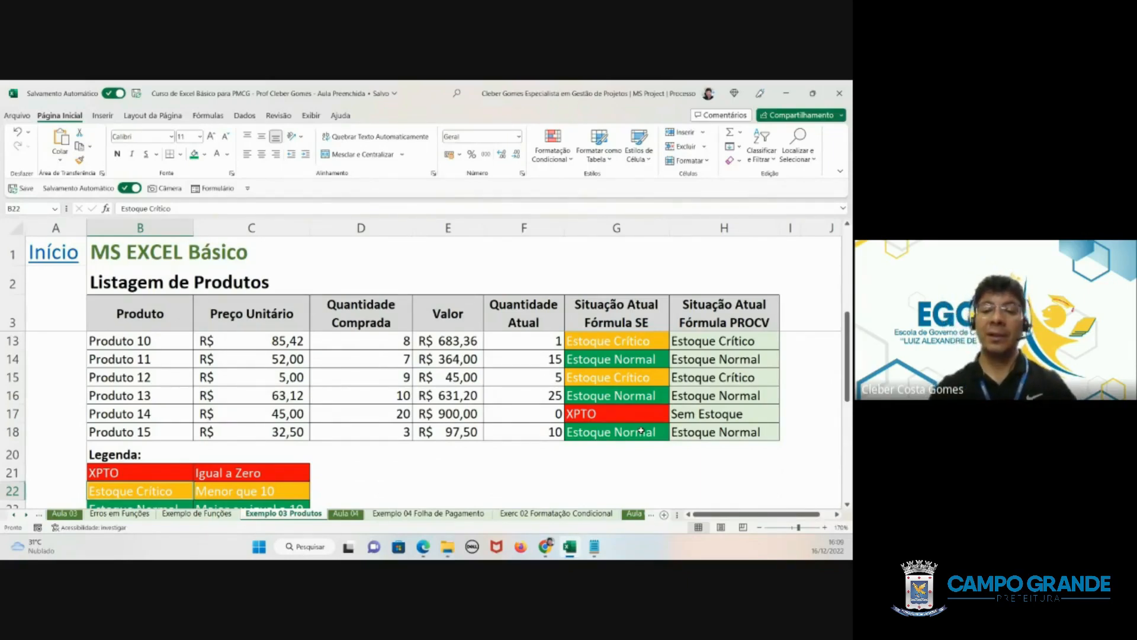
pyautogui.click(146, 470)
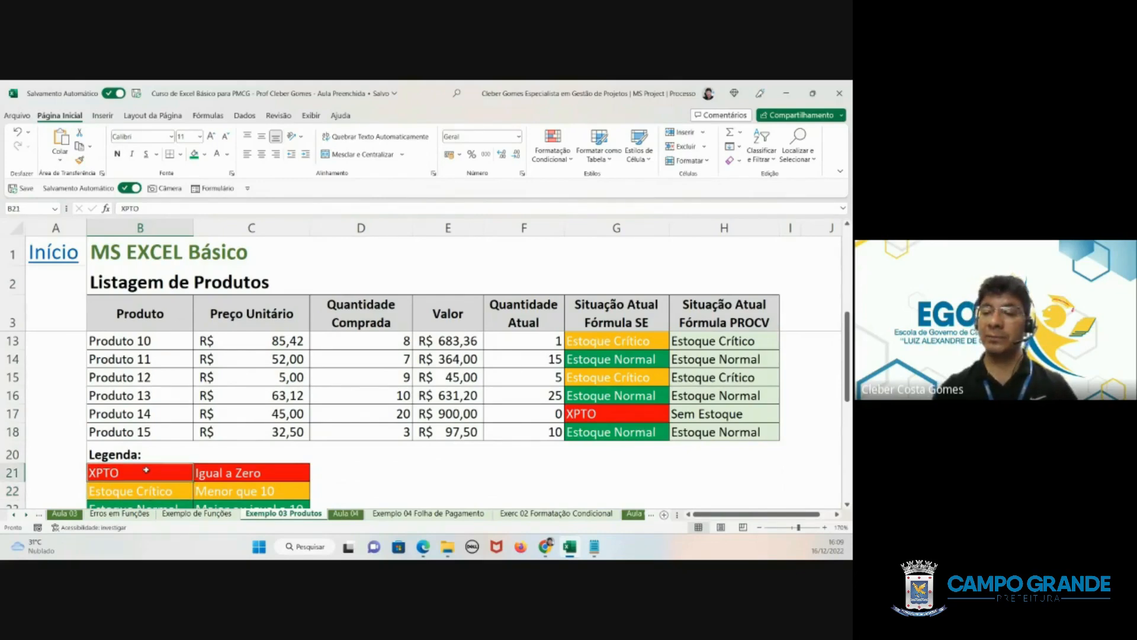
pyautogui.write('Sem')
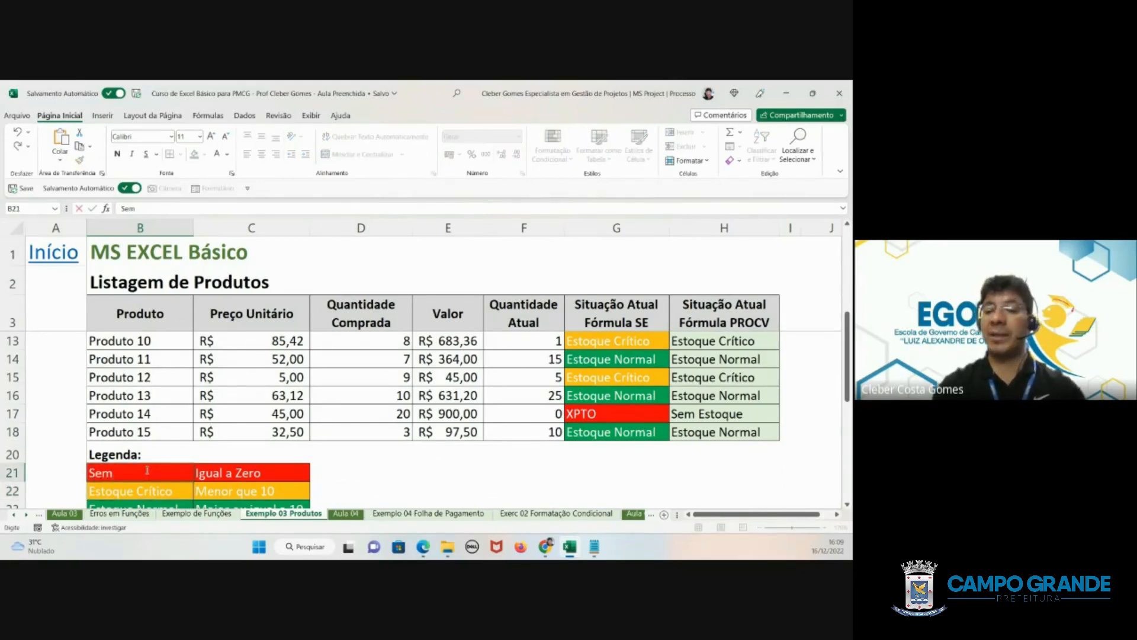
pyautogui.write(' Estoque')
pyautogui.press('Return')
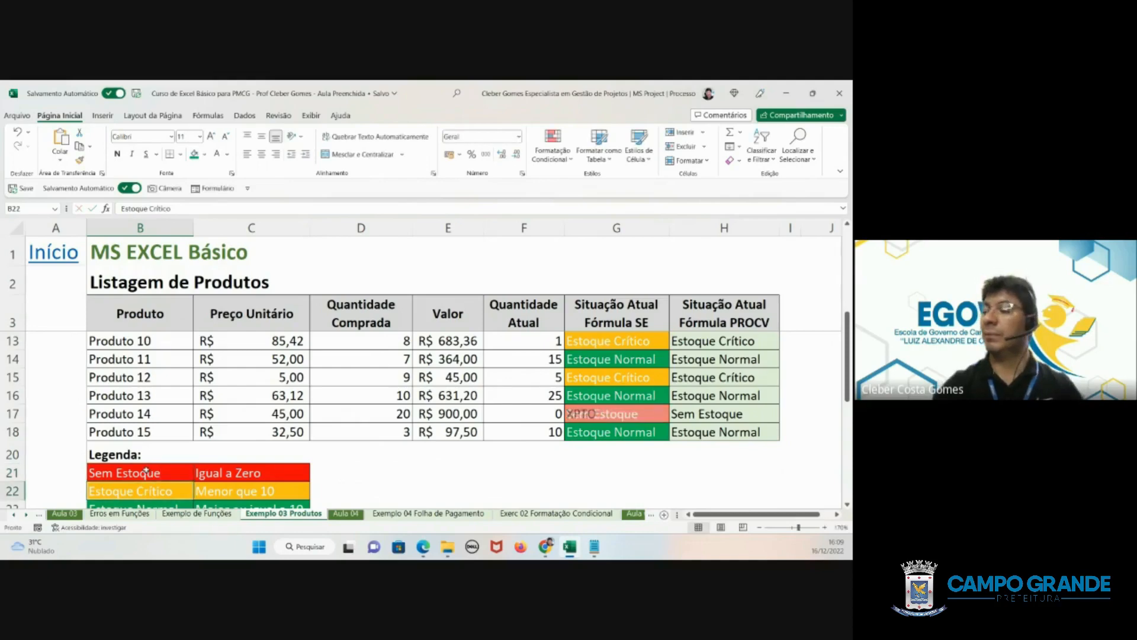
pyautogui.scroll(3, 584, 413)
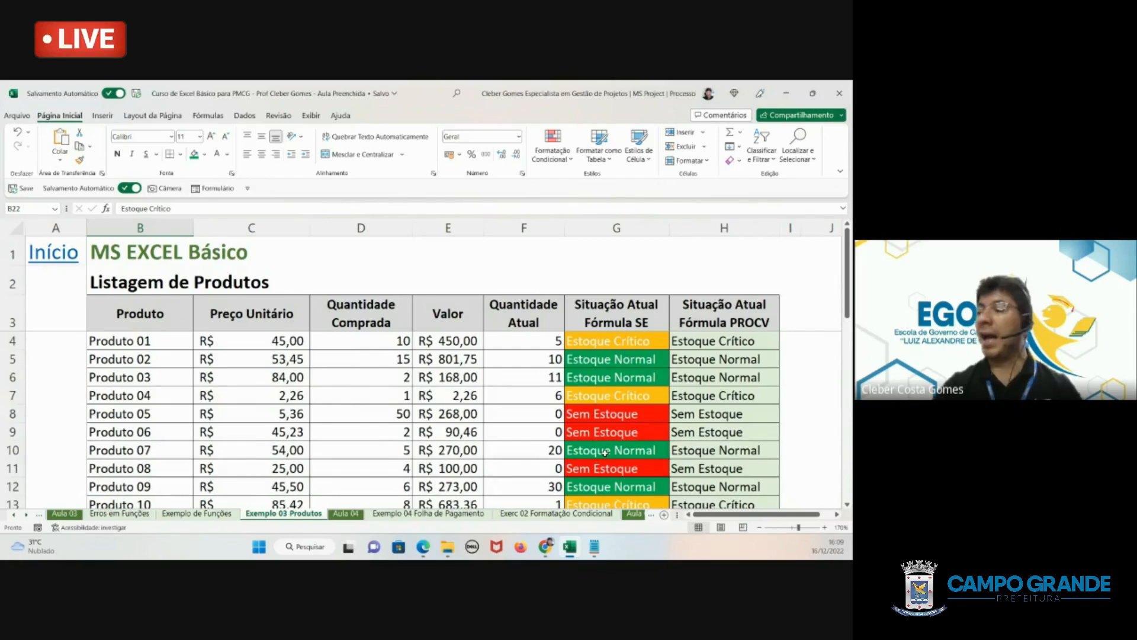
pyautogui.click(741, 338)
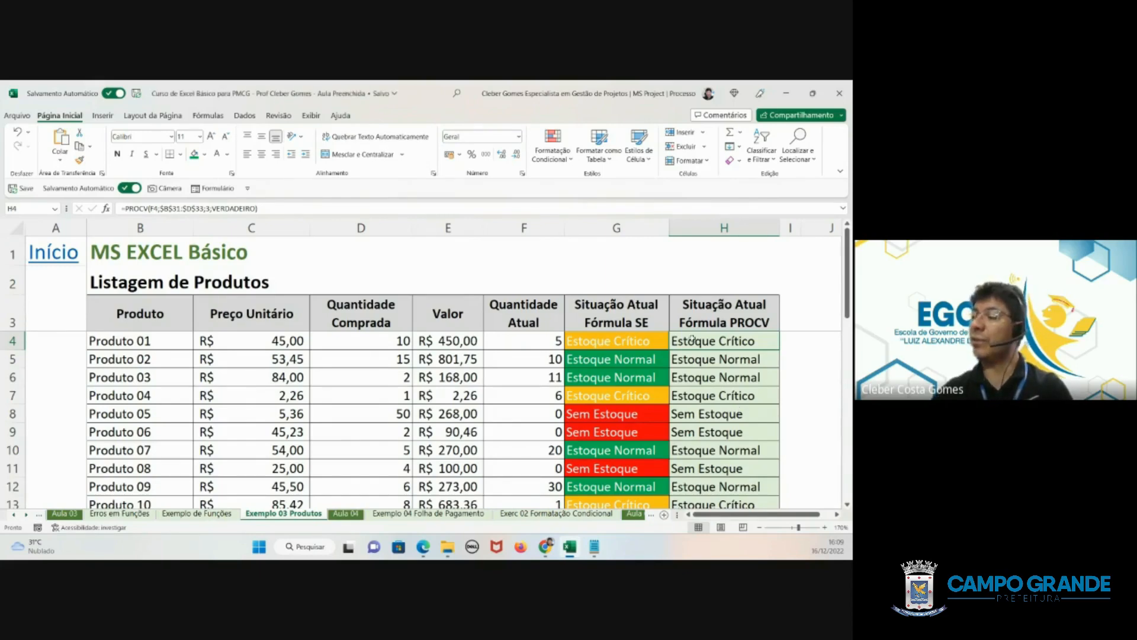
pyautogui.moveTo(692, 338); pyautogui.dragTo(731, 550)
pyautogui.moveTo(597, 345); pyautogui.dragTo(597, 469)
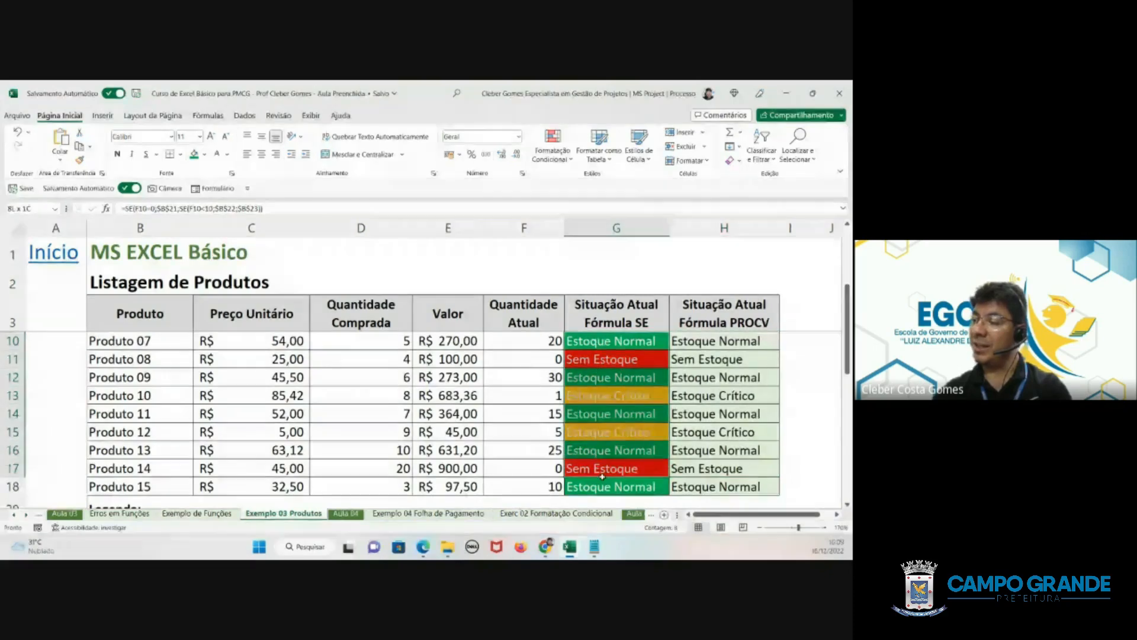
pyautogui.moveTo(698, 359); pyautogui.dragTo(710, 474)
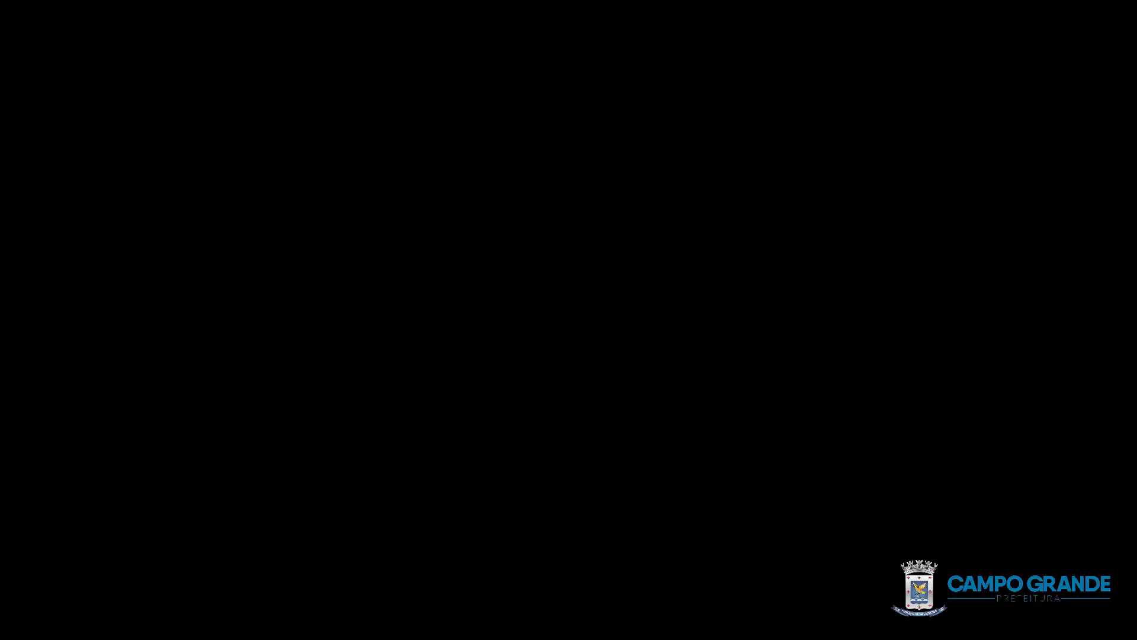
pyautogui.click(552, 146)
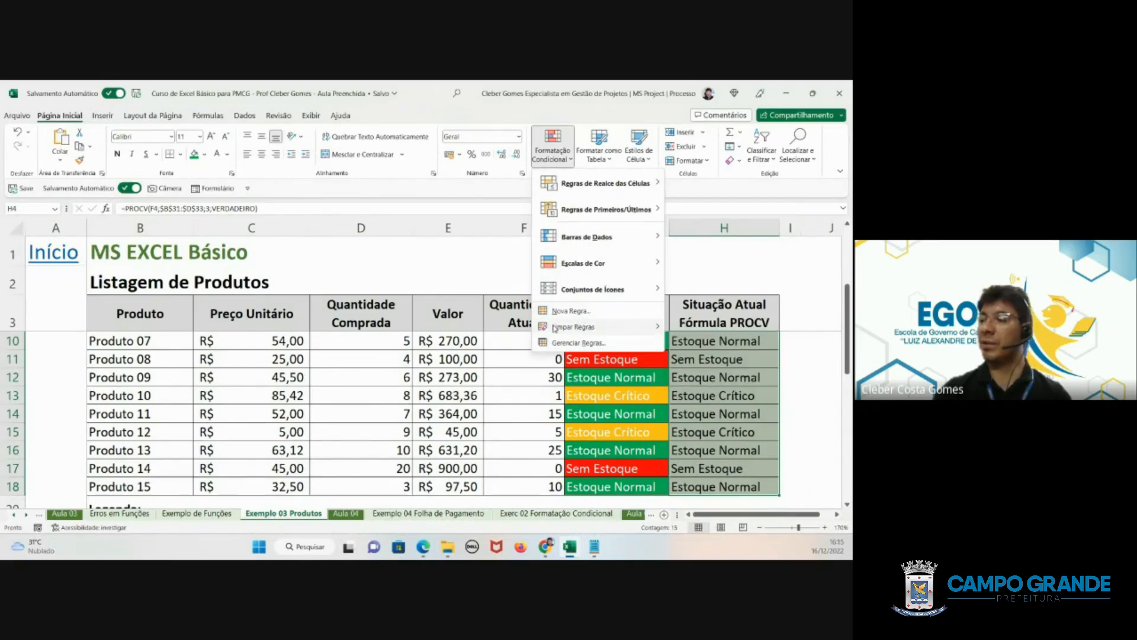
pyautogui.moveTo(585, 328)
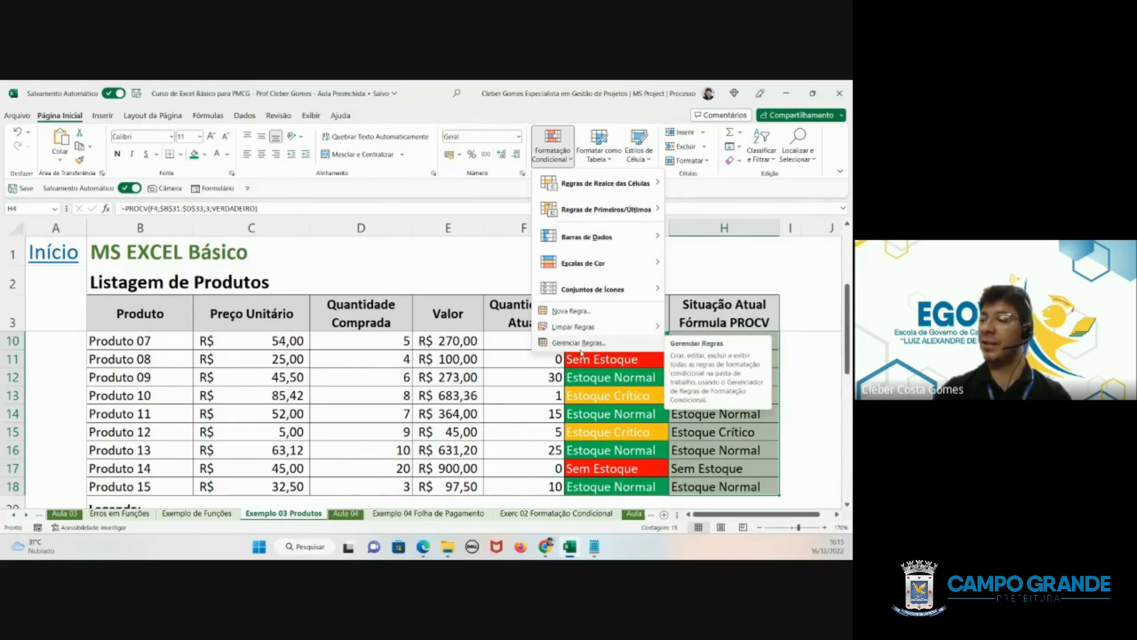
pyautogui.click(627, 394)
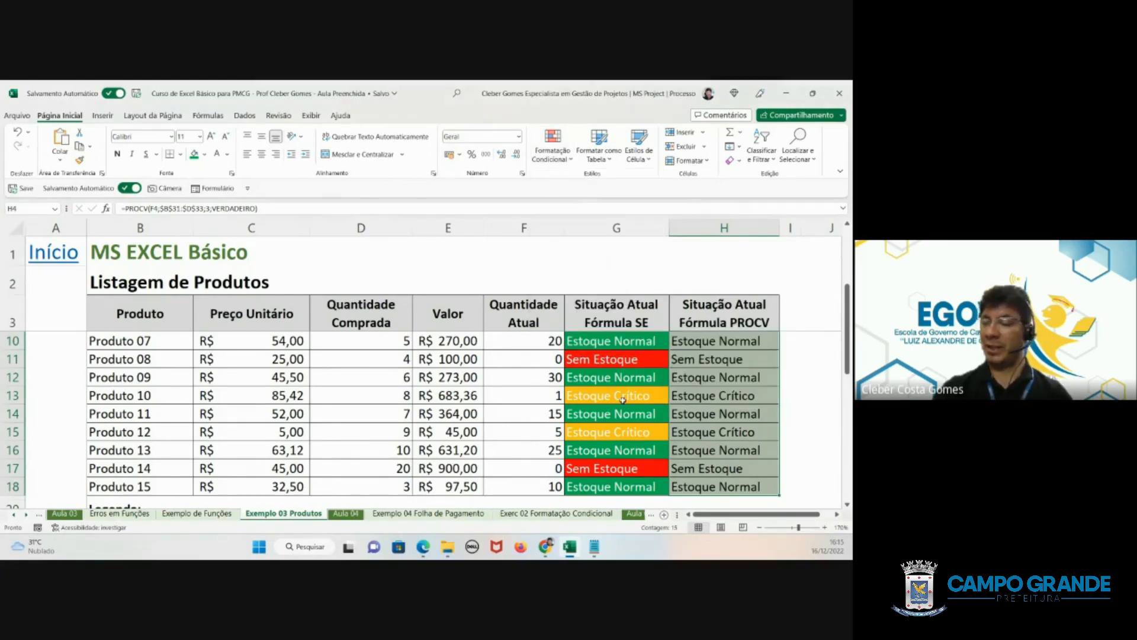
# - Clear the conditional formatting rules from the Situação Atual Fórmula SE cells G4:G18 only
pyautogui.scroll(2, 631, 394)
pyautogui.moveTo(596, 342); pyautogui.dragTo(616, 486)
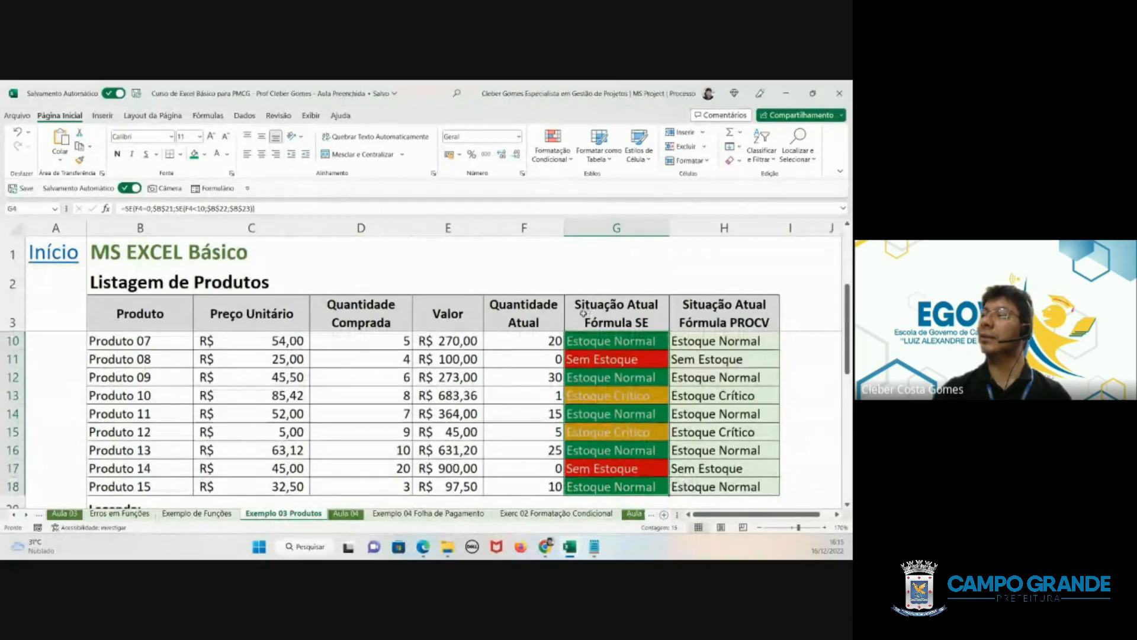
pyautogui.click(571, 160)
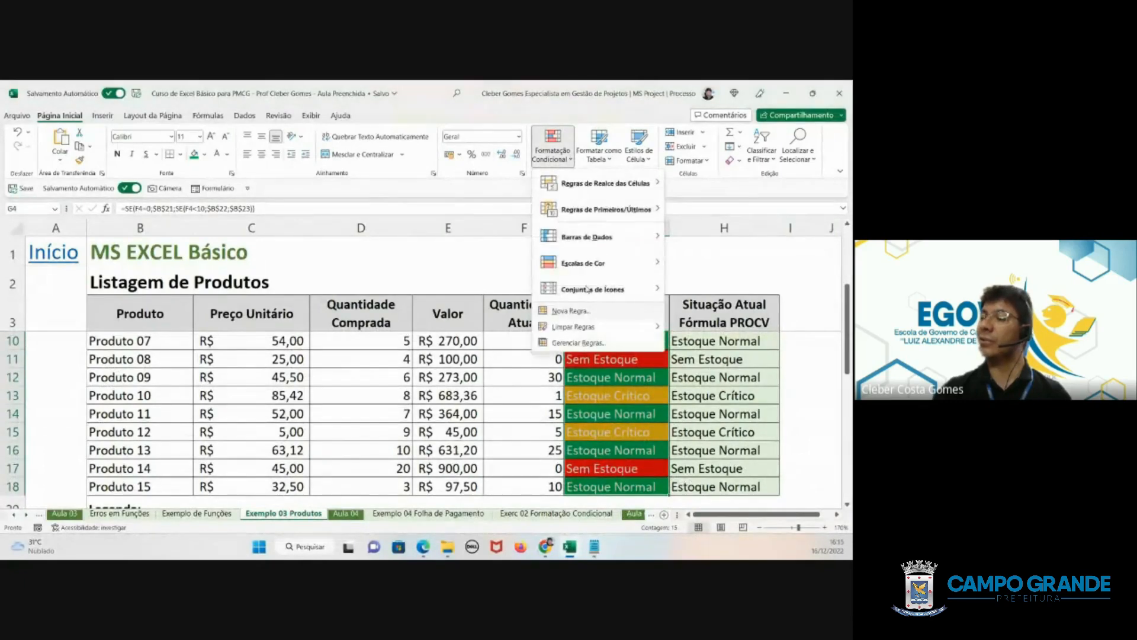
pyautogui.moveTo(574, 328)
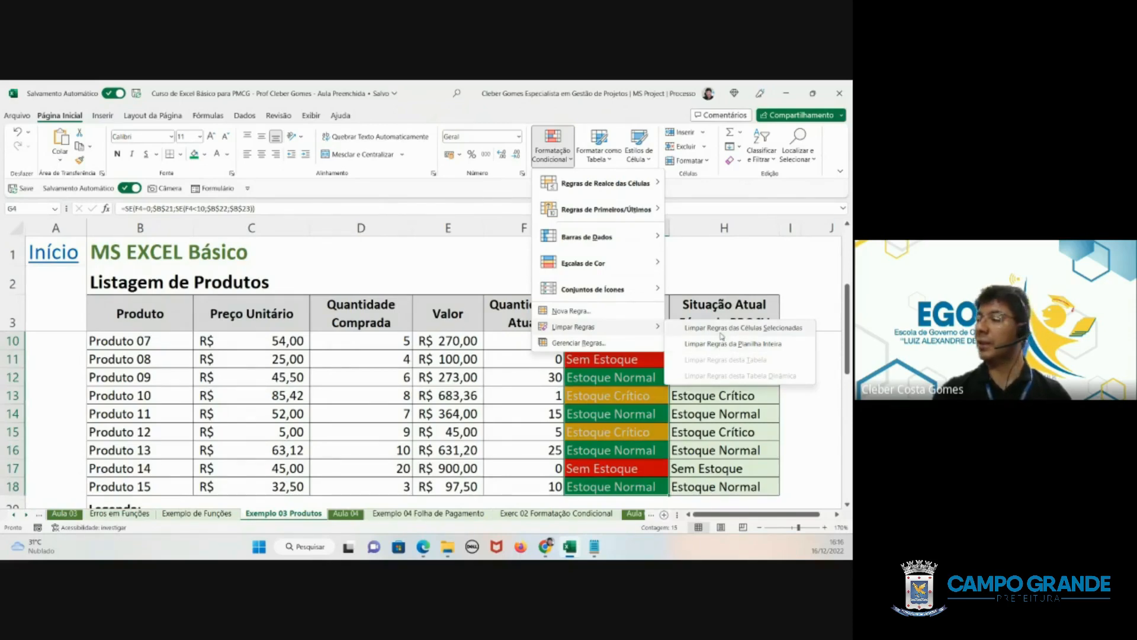
pyautogui.click(722, 328)
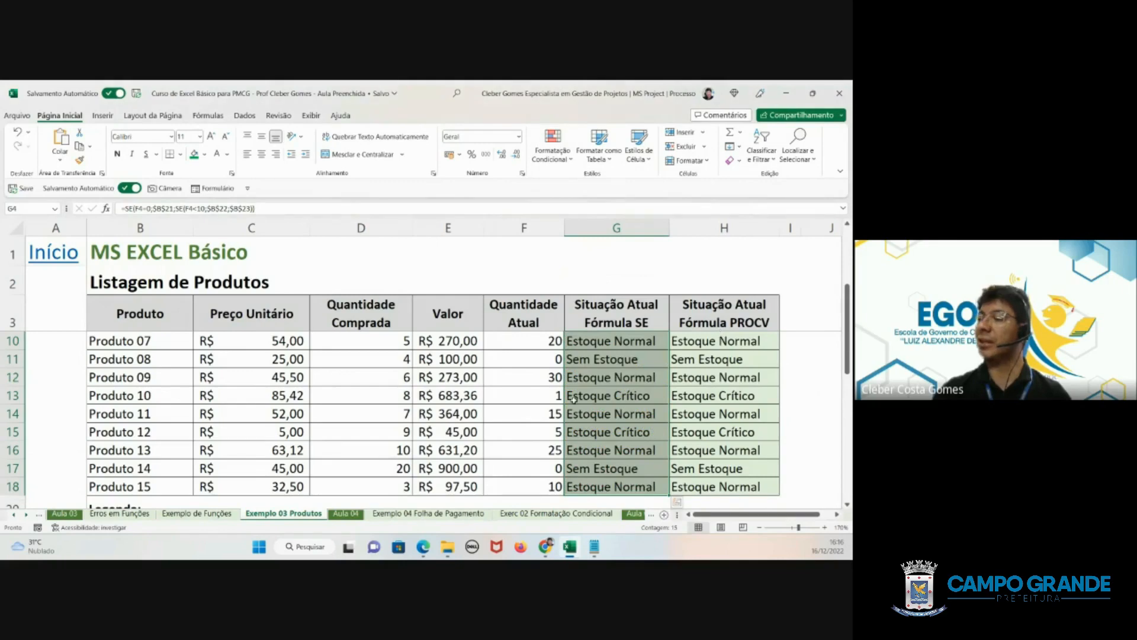
pyautogui.click(621, 394)
# - Create a conditional formatting rule for both Situação Atual columns (G4:H18) that formats only cells whose value is equal to =$B$21
pyautogui.scroll(2, 610, 368)
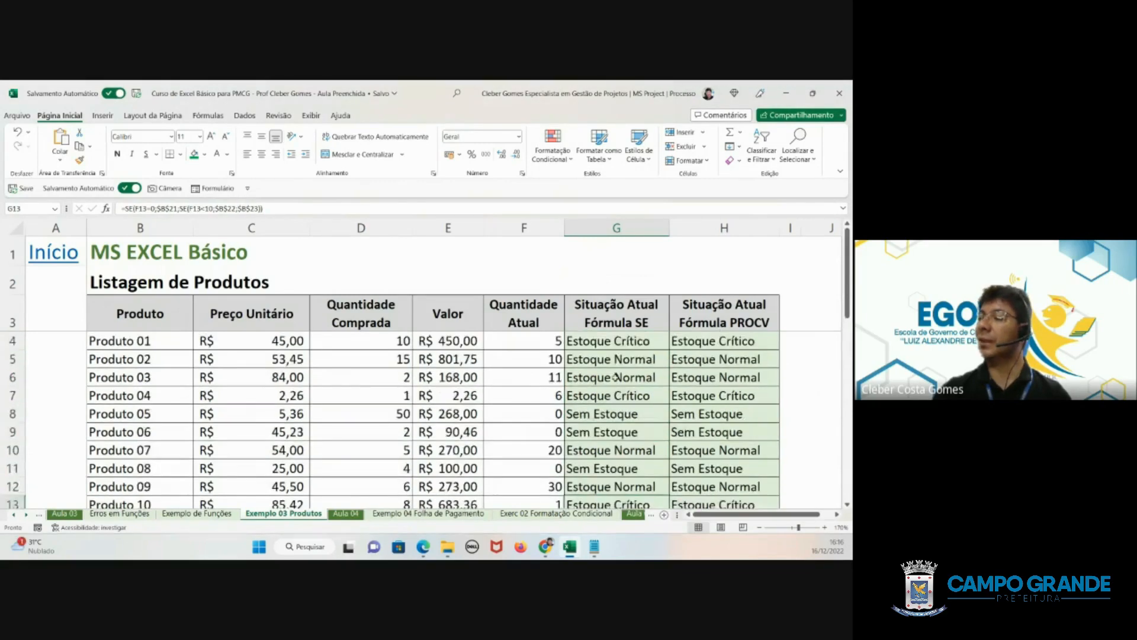
pyautogui.moveTo(603, 339); pyautogui.dragTo(732, 487)
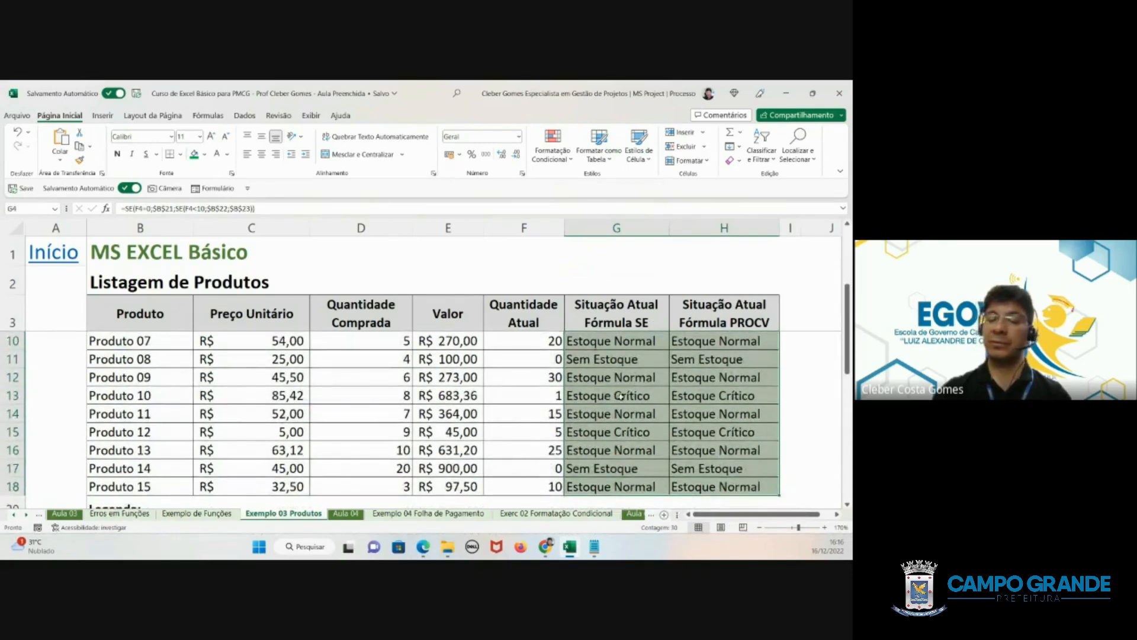
pyautogui.scroll(2, 621, 396)
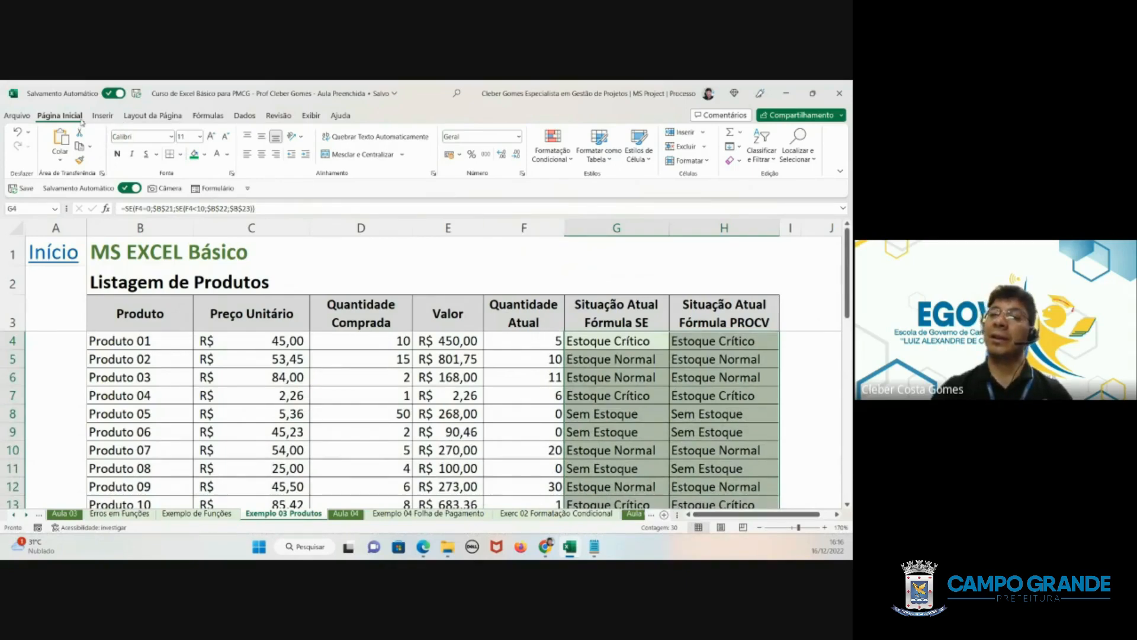
pyautogui.click(551, 155)
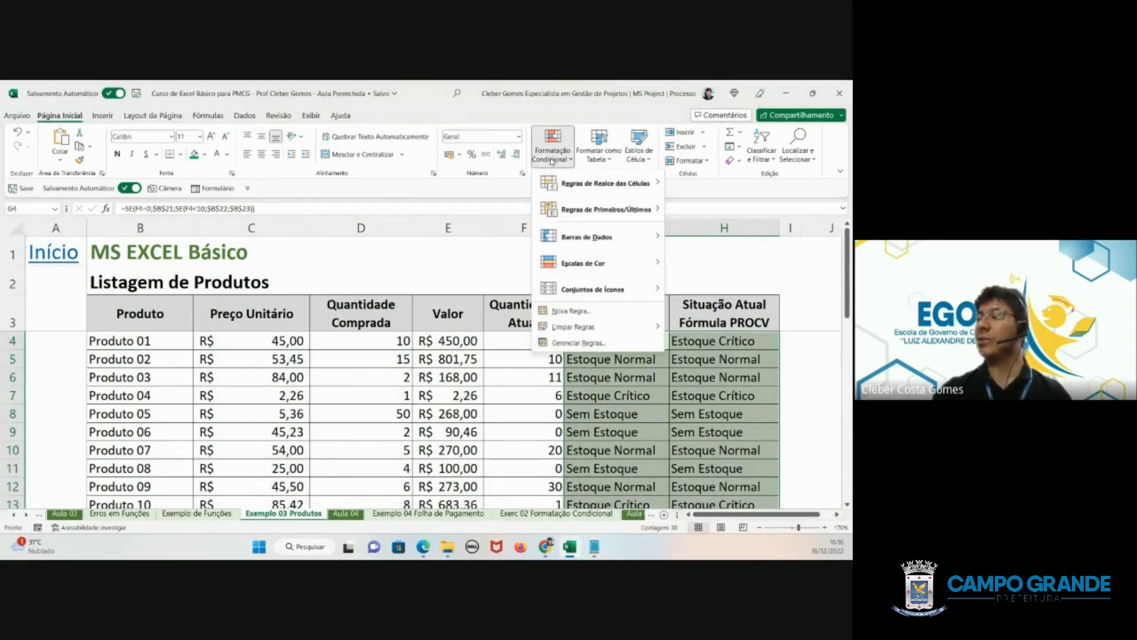
pyautogui.click(570, 310)
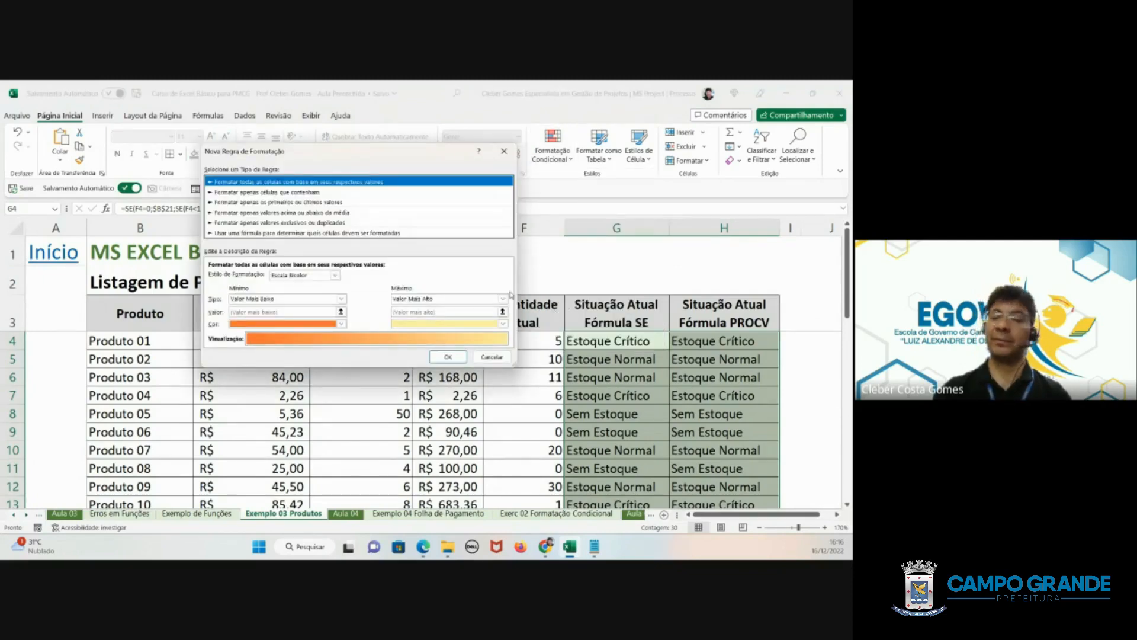
pyautogui.click(271, 192)
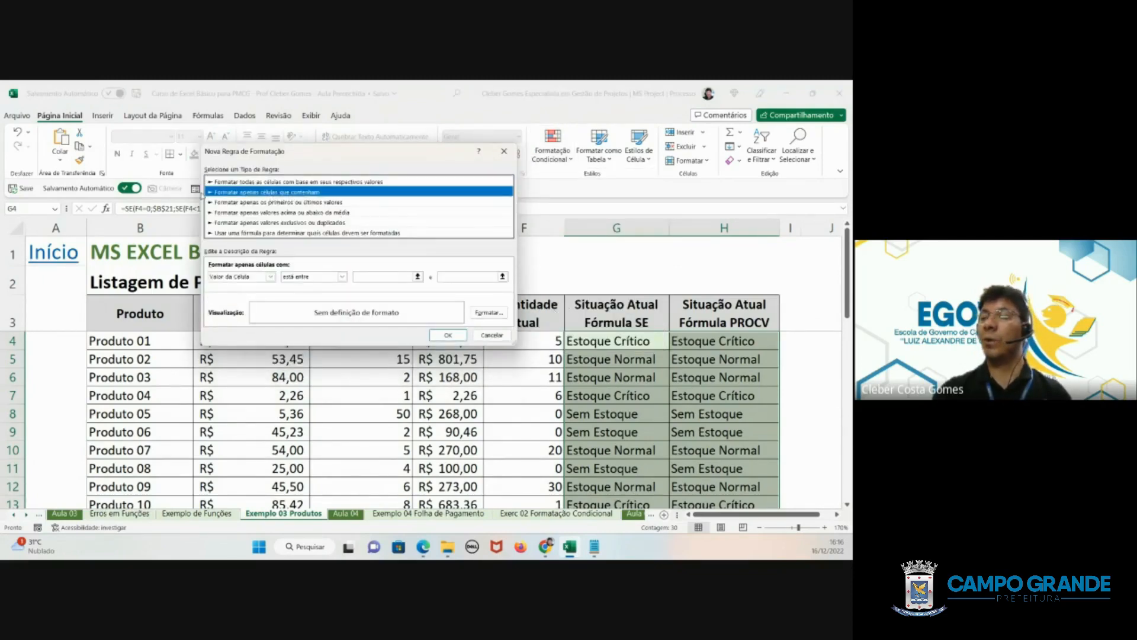
pyautogui.click(299, 277)
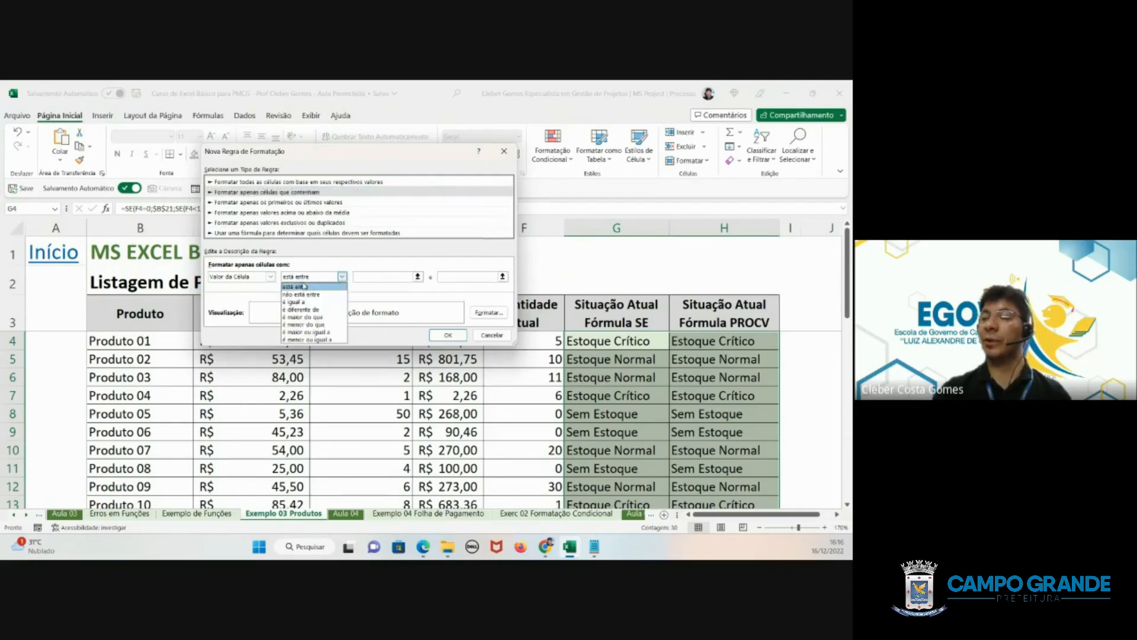
pyautogui.click(303, 300)
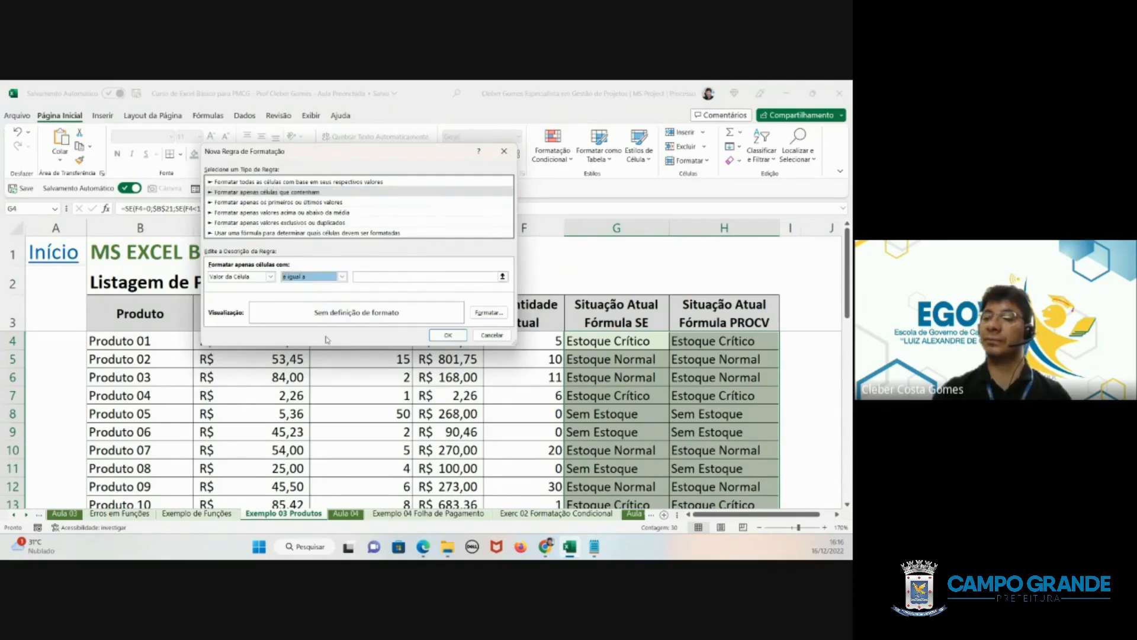
pyautogui.click(421, 277)
pyautogui.scroll(-3, 421, 292)
pyautogui.scroll(-1, 309, 411)
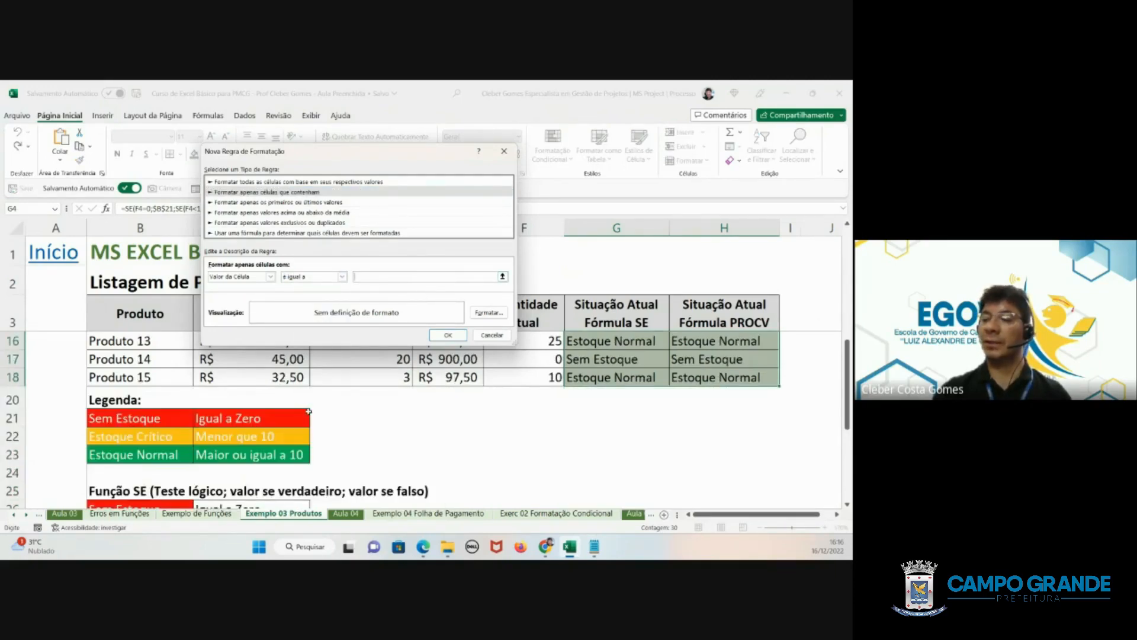
pyautogui.click(148, 416)
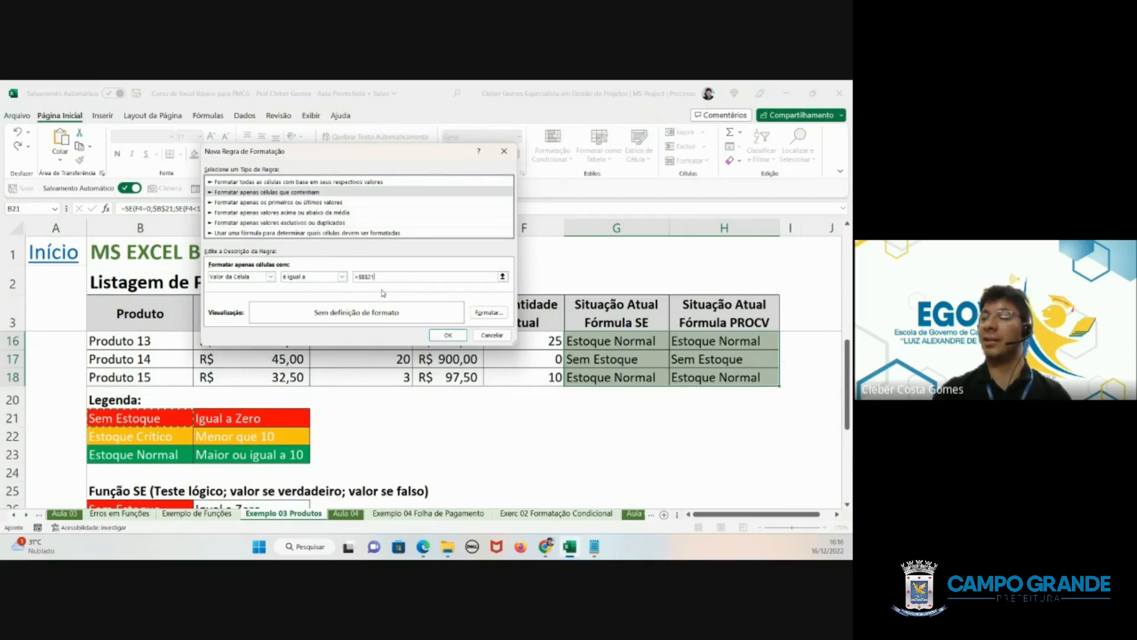
# - Give the Sem Estoque rule a white font and red background fill, and apply it to the selected cells
pyautogui.click(487, 312)
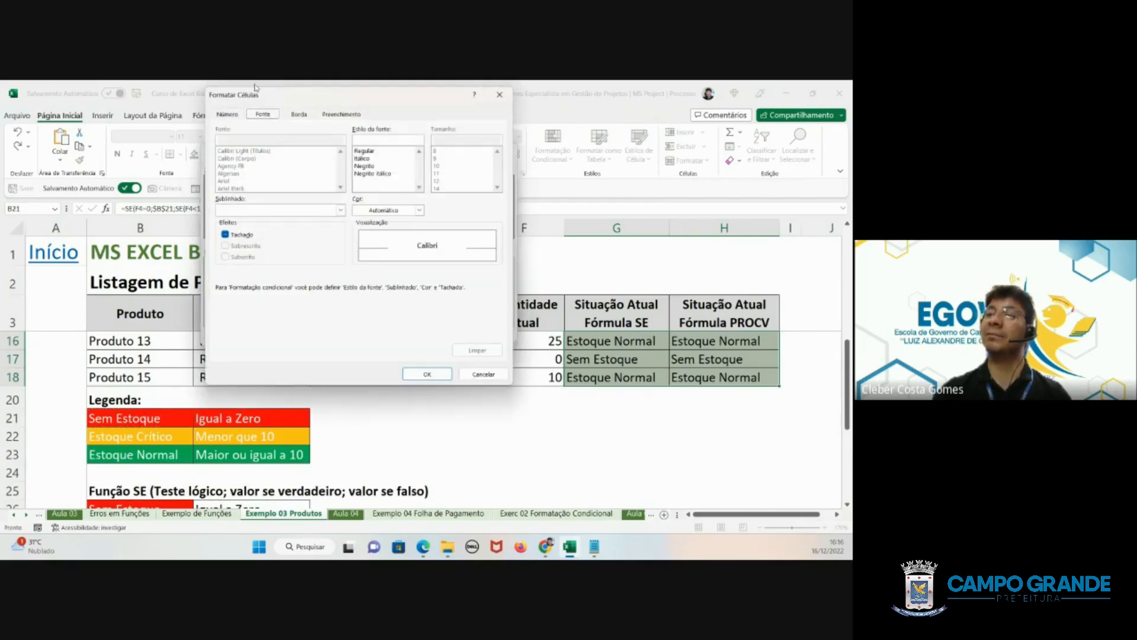
pyautogui.click(372, 211)
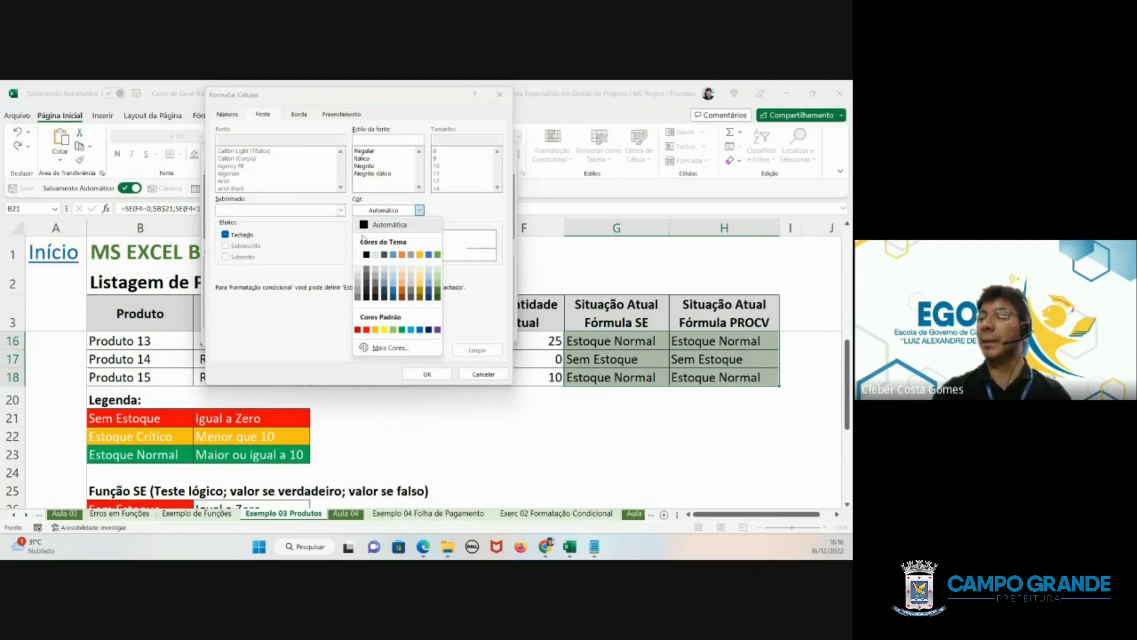
pyautogui.click(358, 255)
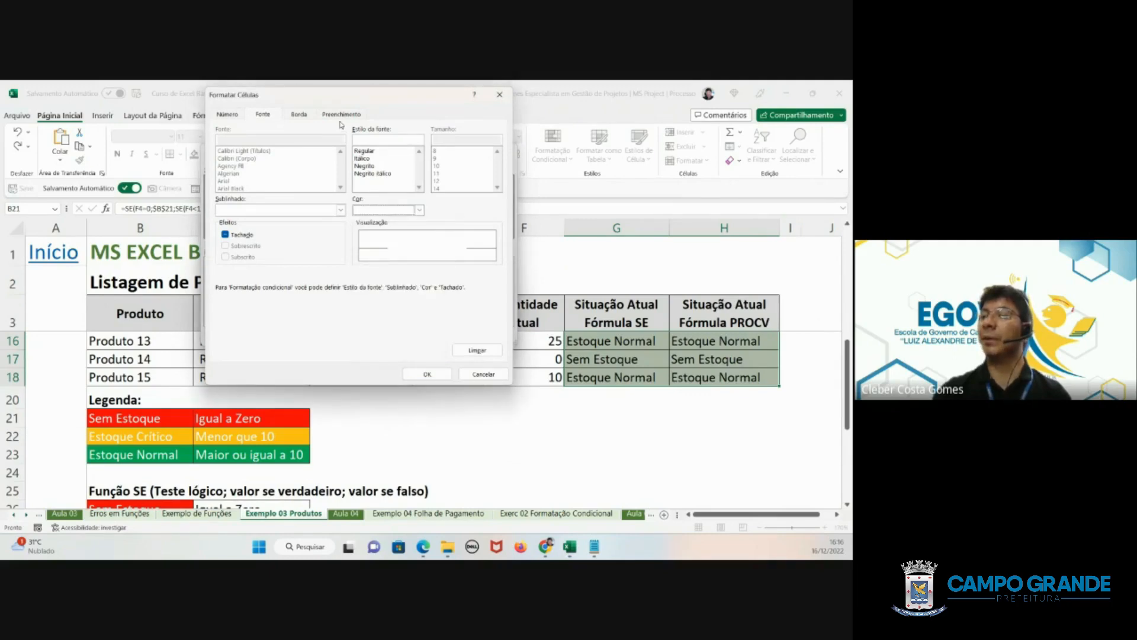
pyautogui.click(342, 115)
pyautogui.click(236, 219)
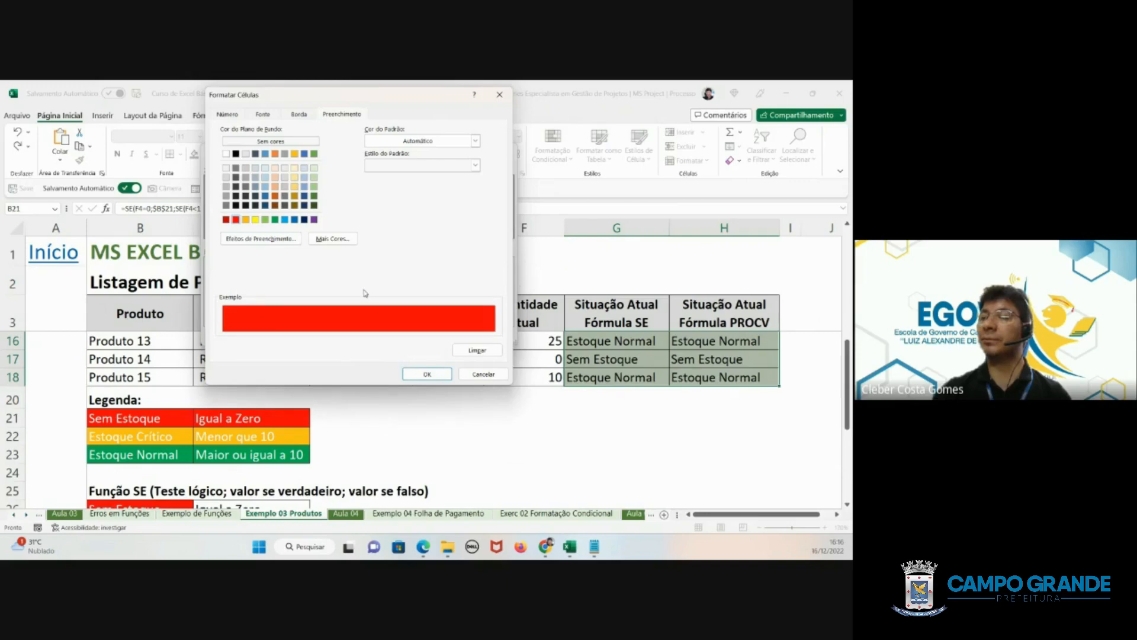
pyautogui.click(427, 374)
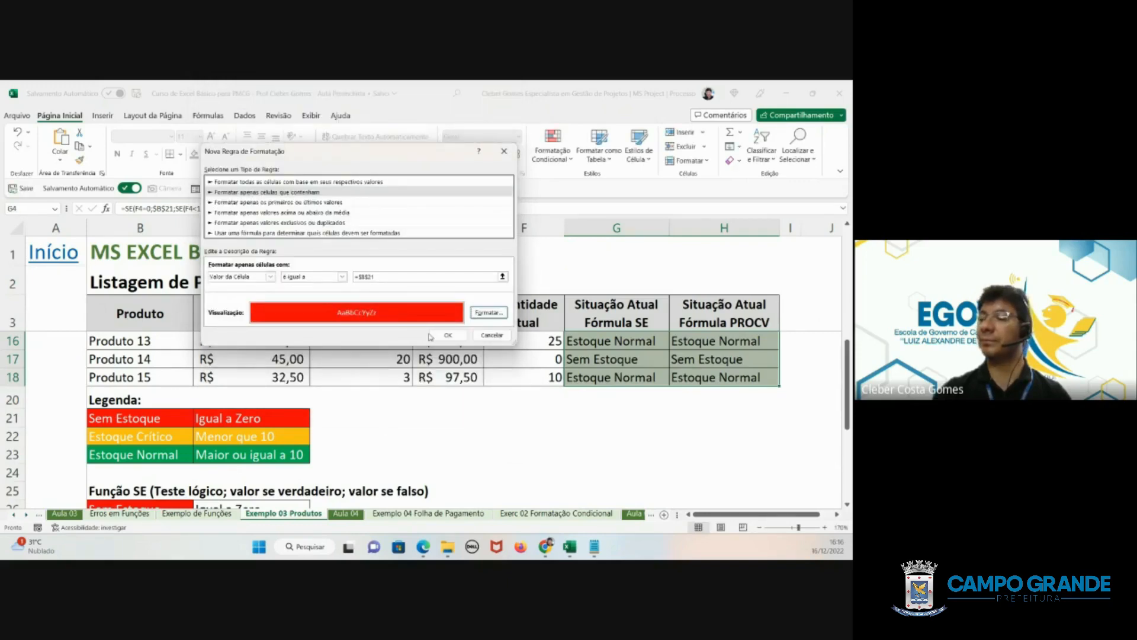
pyautogui.click(450, 335)
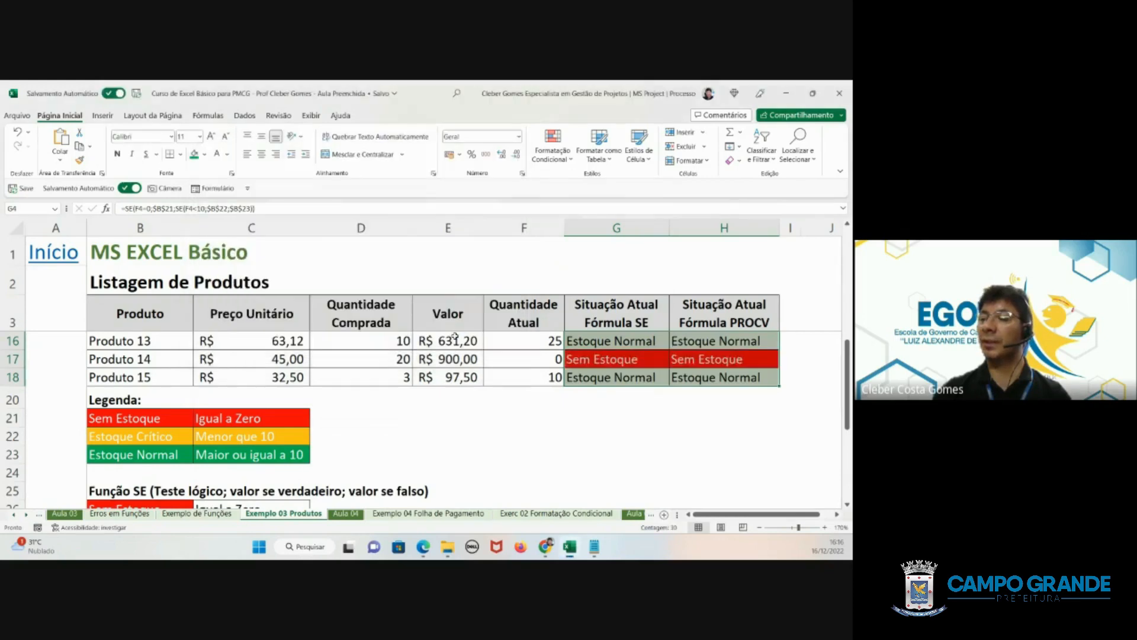
# - Create a second conditional formatting rule for G4:H18 that formats only cells whose value is equal to =$B$22
pyautogui.click(556, 162)
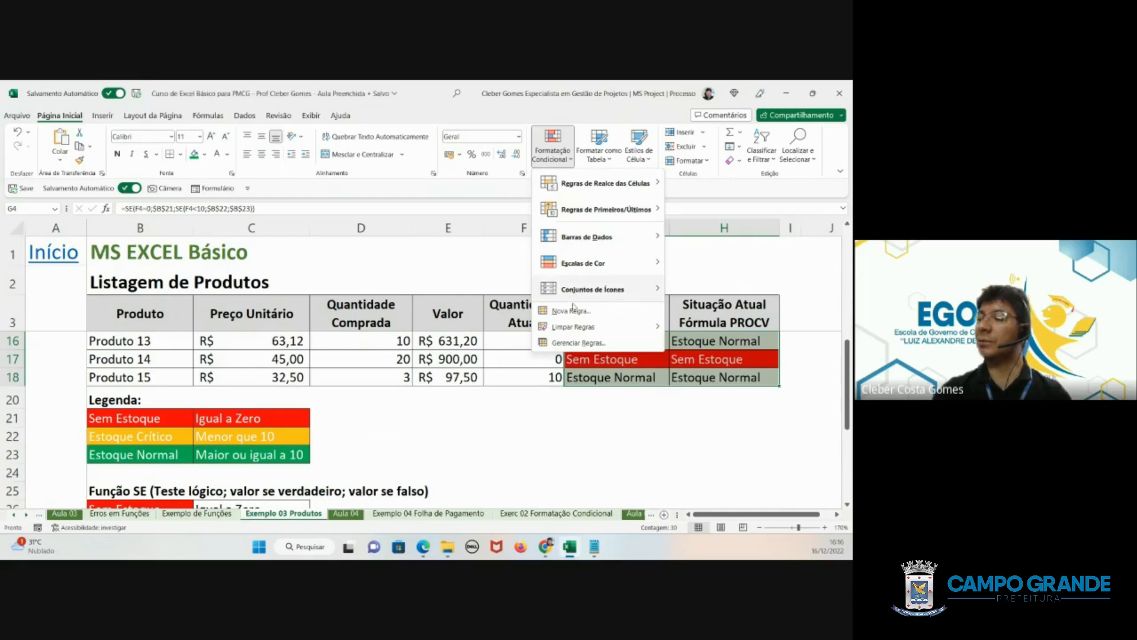
pyautogui.click(571, 310)
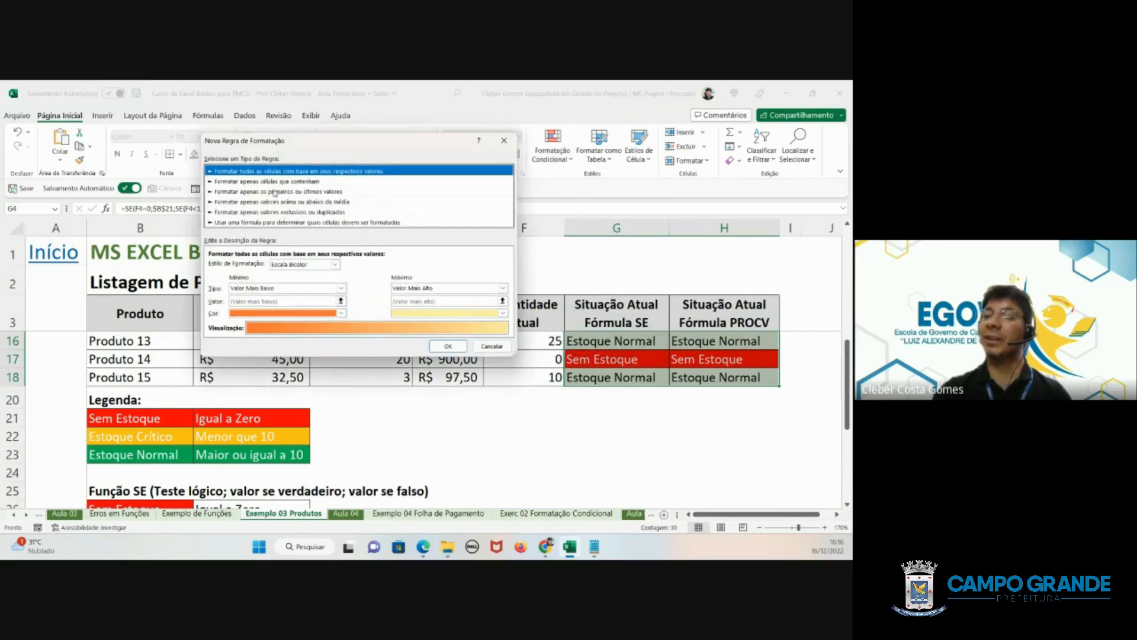
pyautogui.click(270, 182)
pyautogui.click(317, 266)
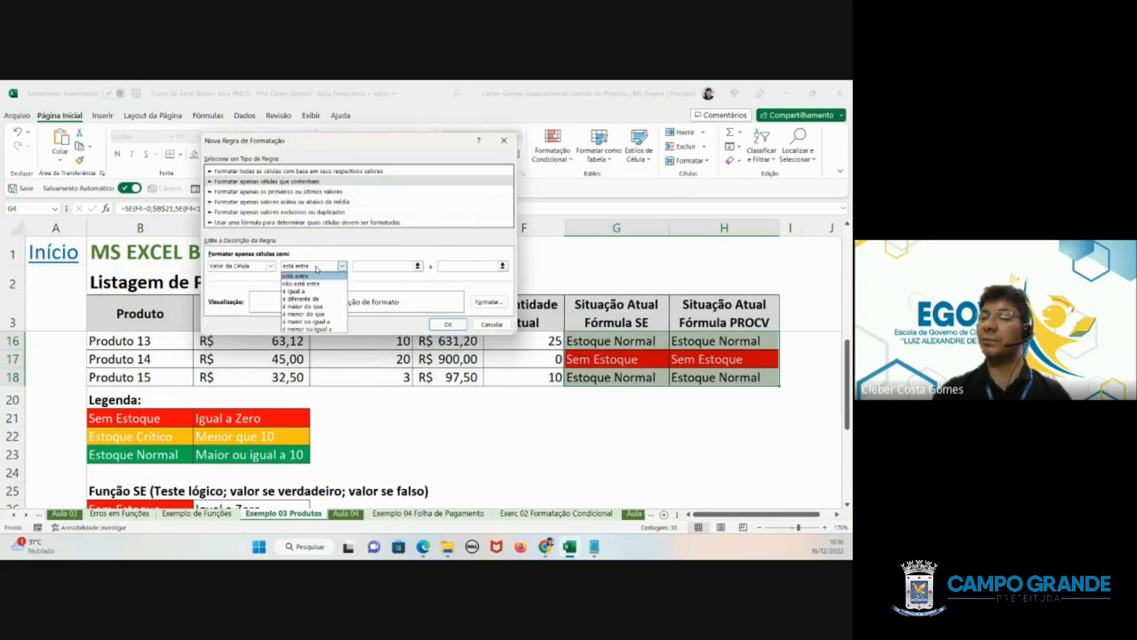
pyautogui.click(332, 289)
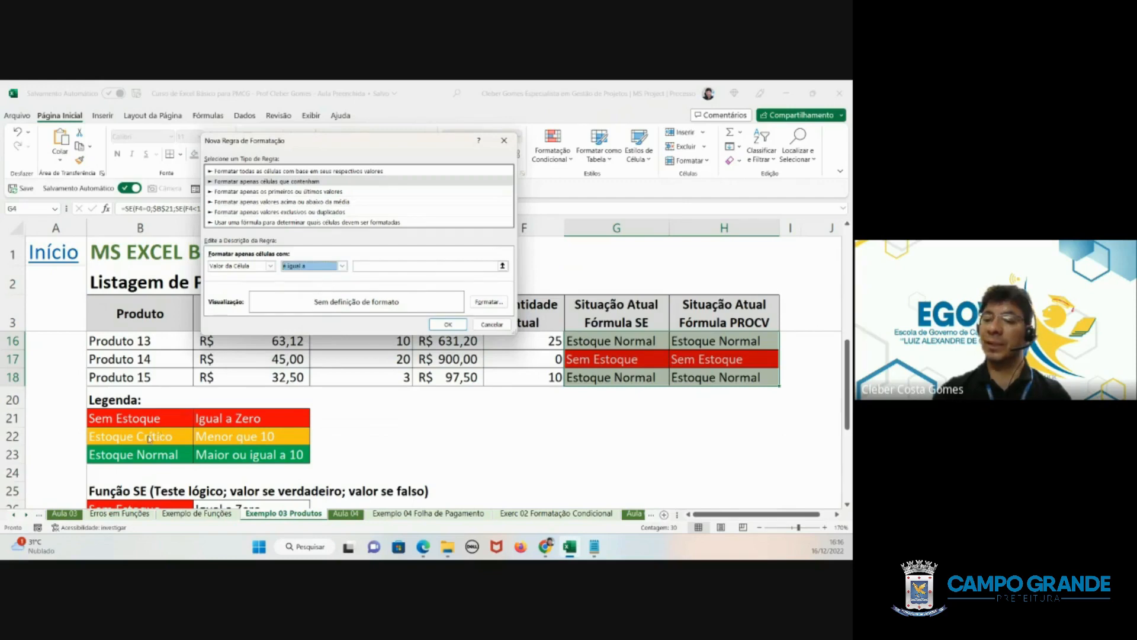
pyautogui.click(379, 266)
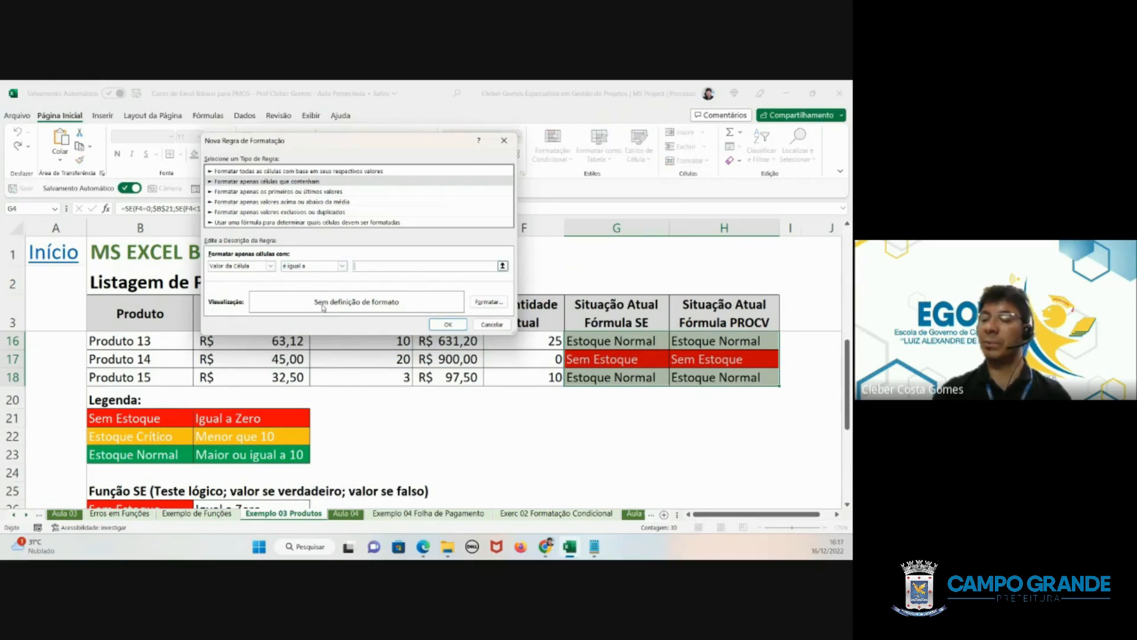
pyautogui.click(123, 443)
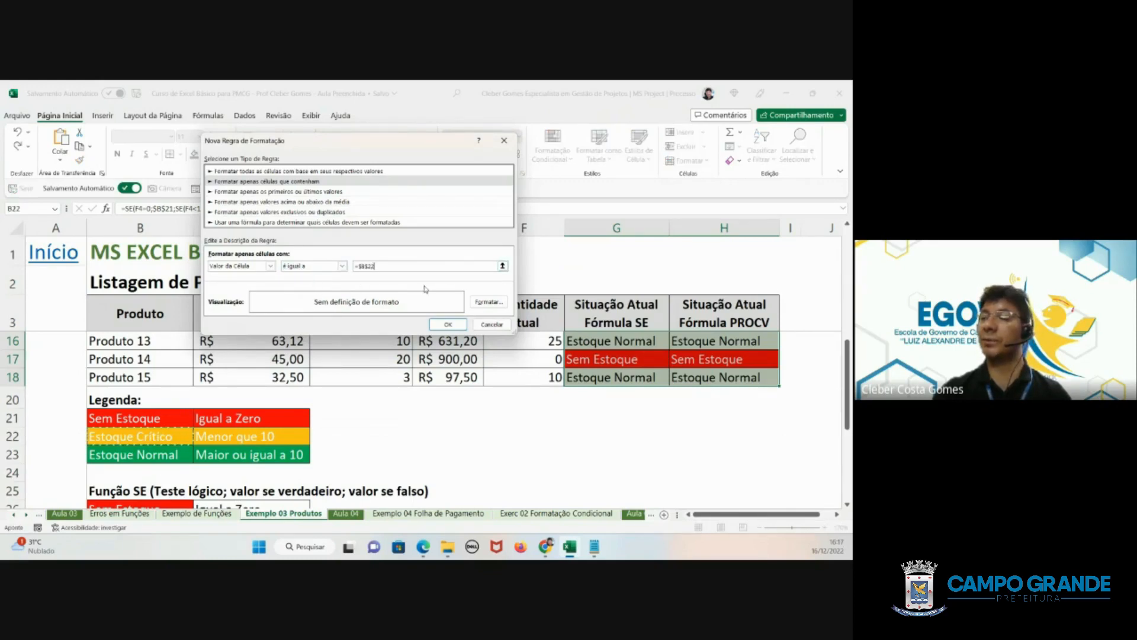
# - Give the Estoque Crítico rule an orange background fill and white font, and apply it to the selected cells
pyautogui.click(487, 303)
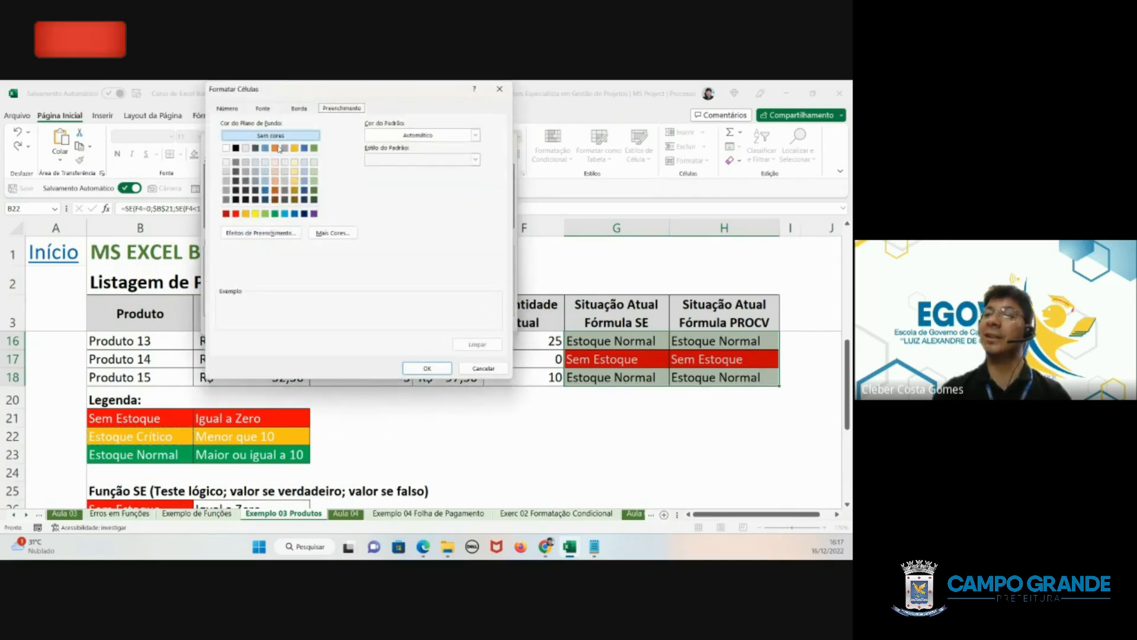
pyautogui.click(245, 214)
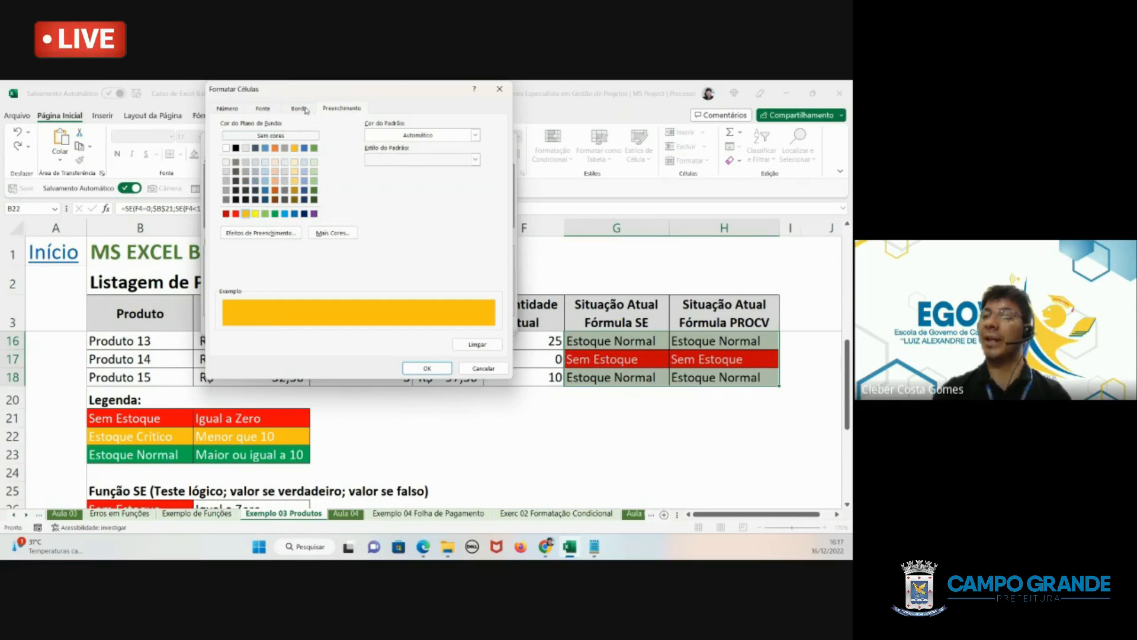
pyautogui.click(273, 108)
pyautogui.click(419, 205)
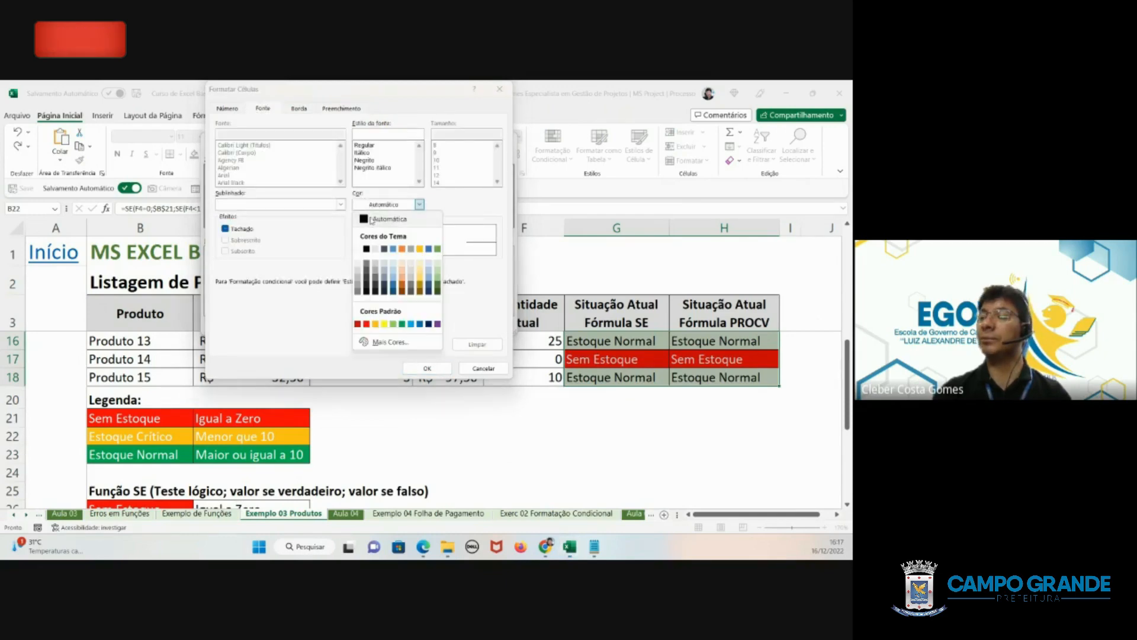
pyautogui.click(360, 242)
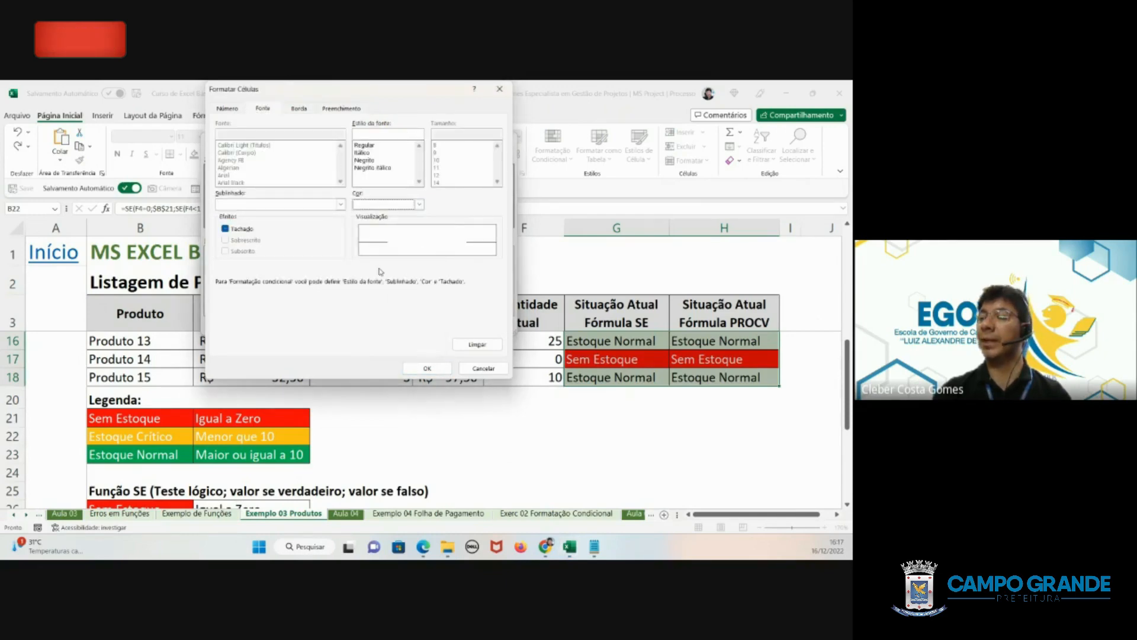
pyautogui.click(427, 368)
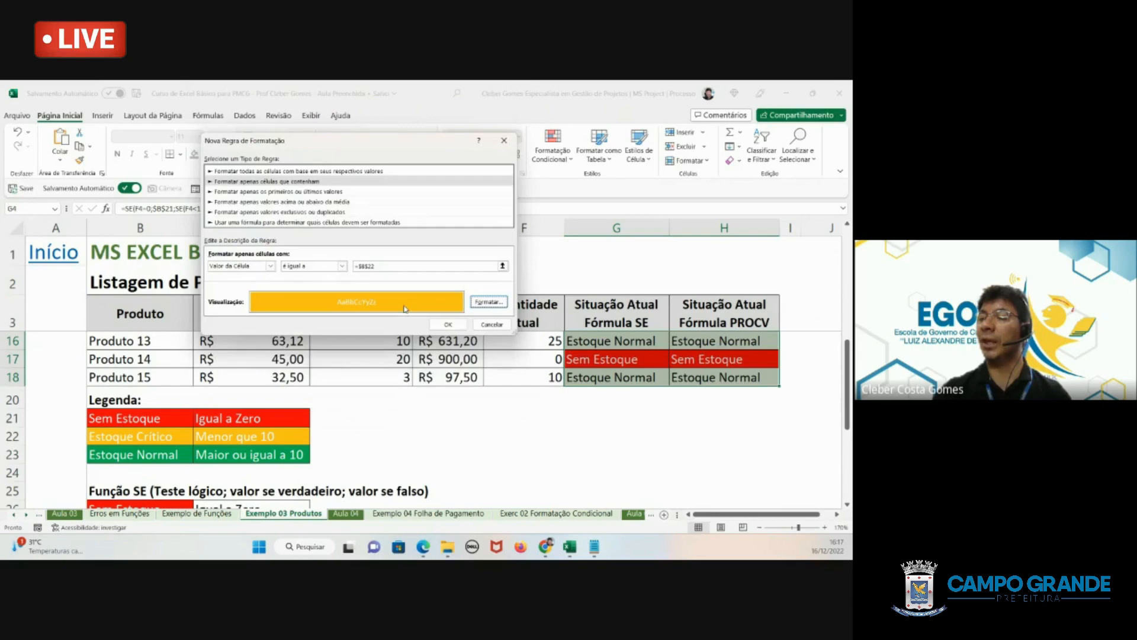
pyautogui.click(438, 324)
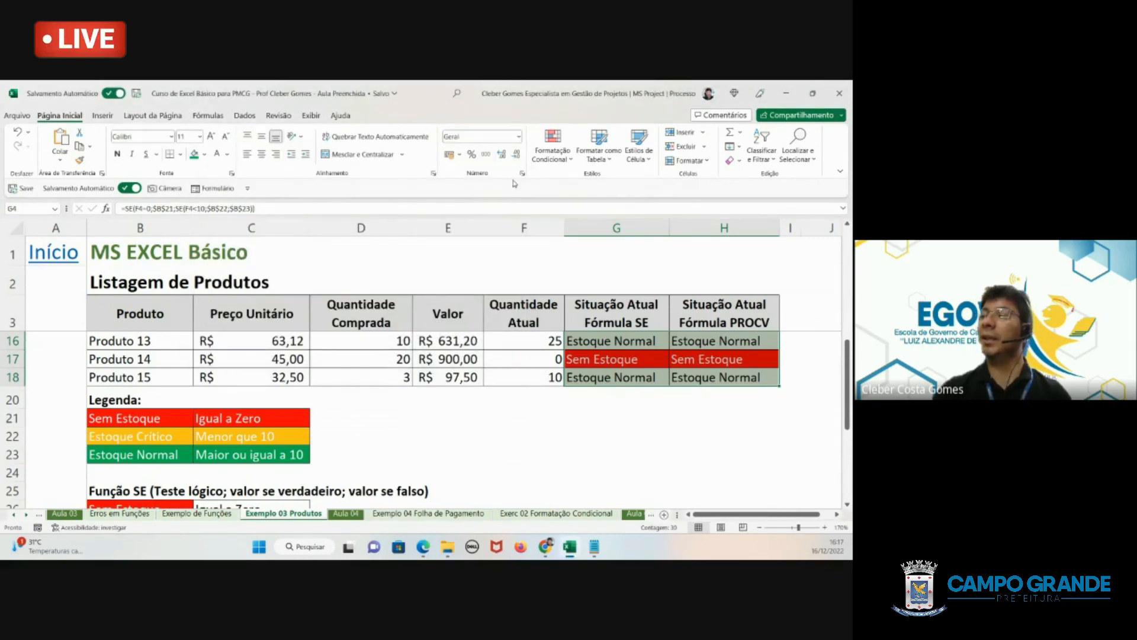
# - Create a third conditional formatting rule for G4:H18 that formats only cells whose value is equal to =$B$23
pyautogui.click(552, 153)
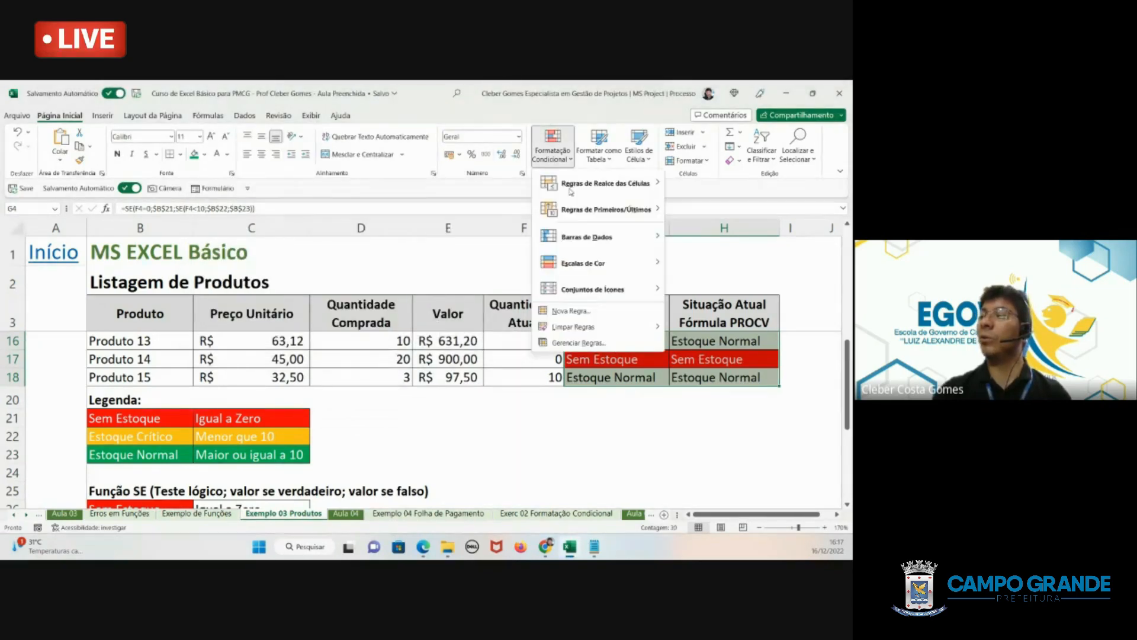
pyautogui.click(578, 313)
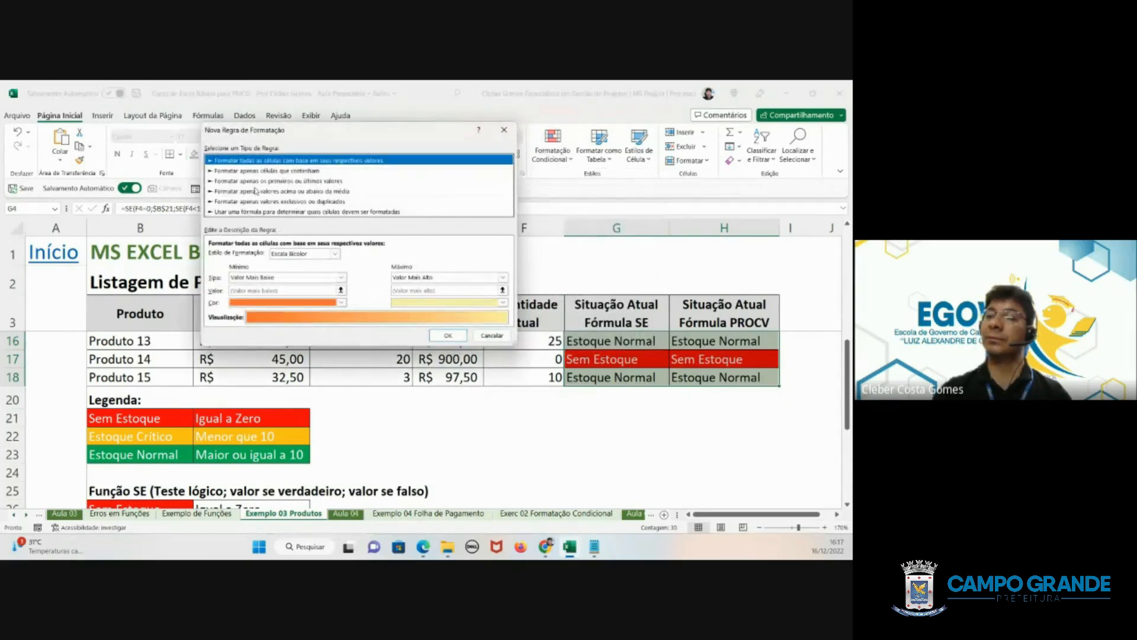
pyautogui.click(249, 180)
pyautogui.click(249, 171)
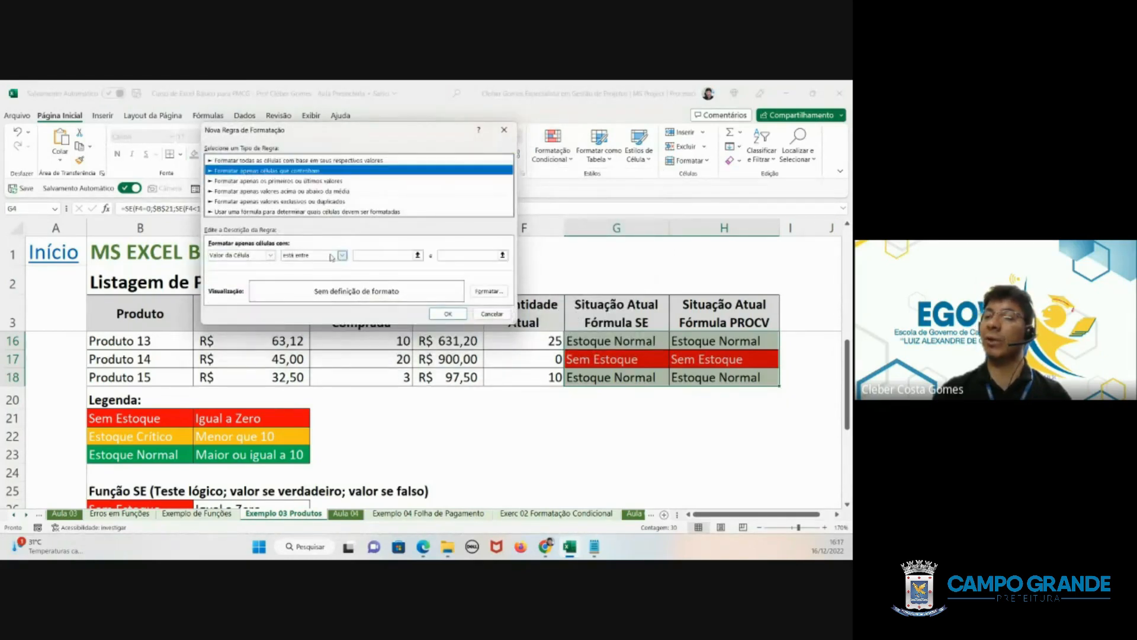
pyautogui.click(332, 256)
pyautogui.click(314, 281)
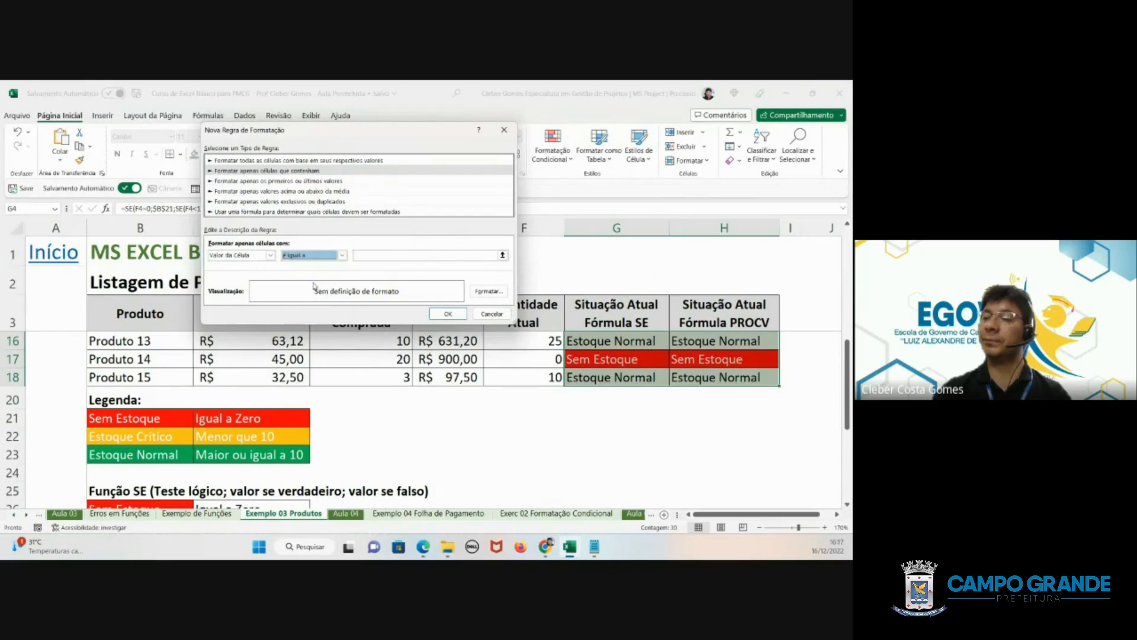
pyautogui.click(355, 256)
pyautogui.click(152, 460)
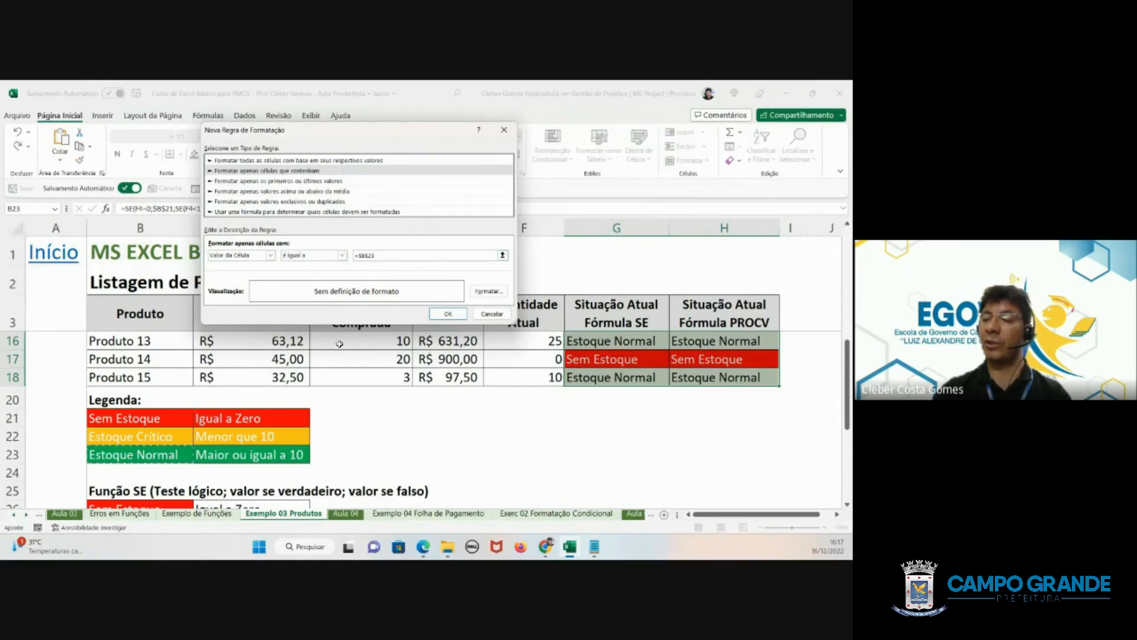
# - Give the Estoque Normal rule a white font and green background fill, and apply it to the selected cells
pyautogui.click(478, 291)
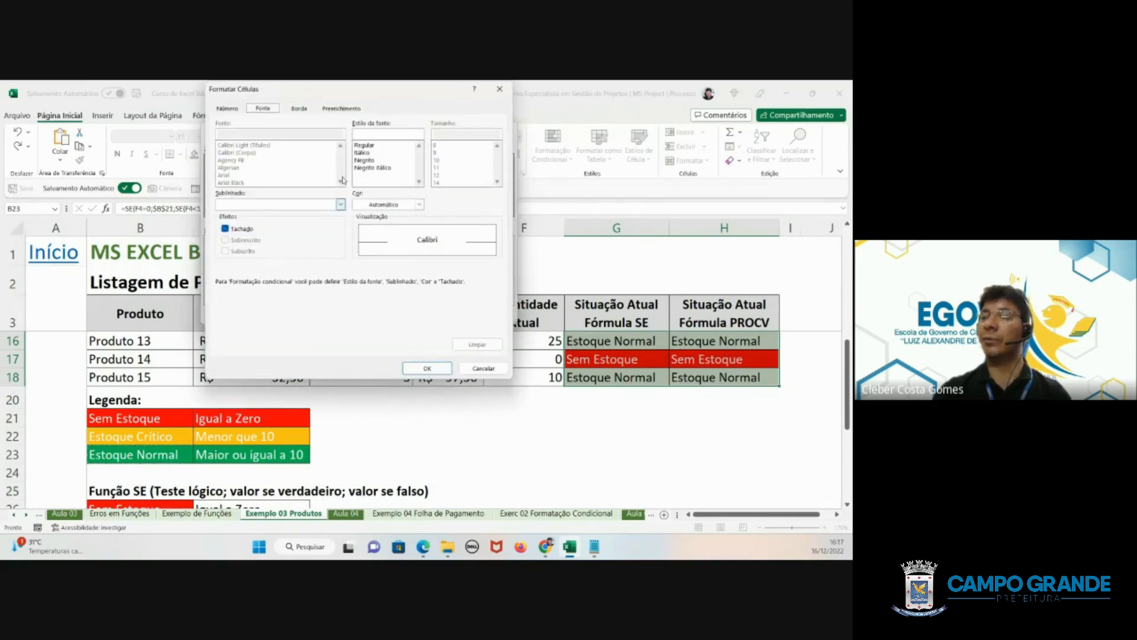
pyautogui.click(374, 205)
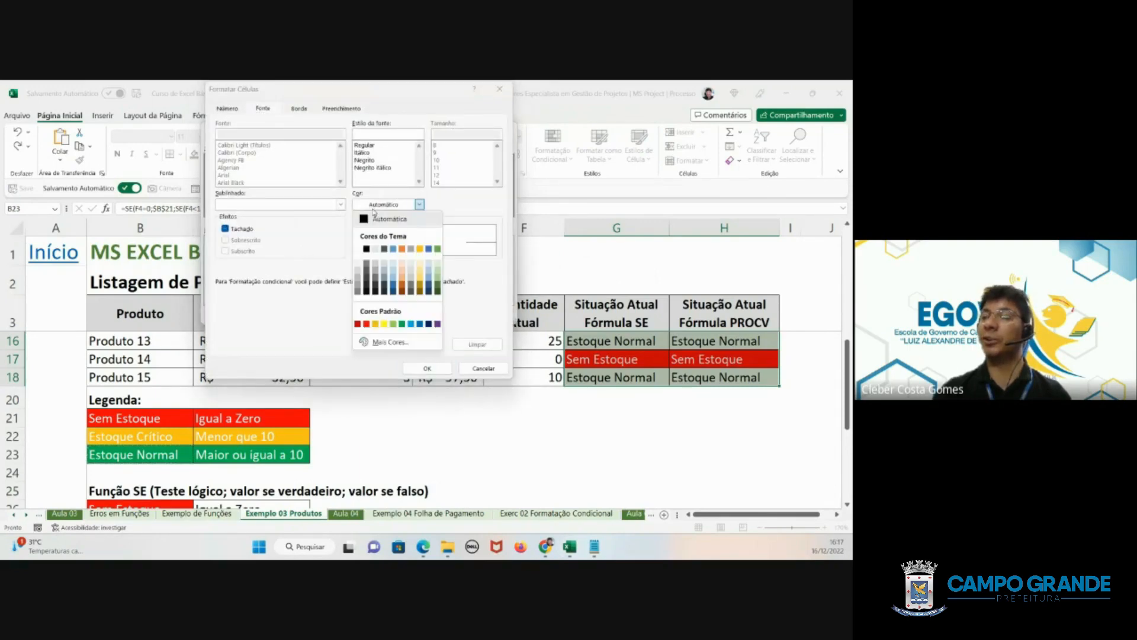
pyautogui.click(358, 249)
pyautogui.click(341, 110)
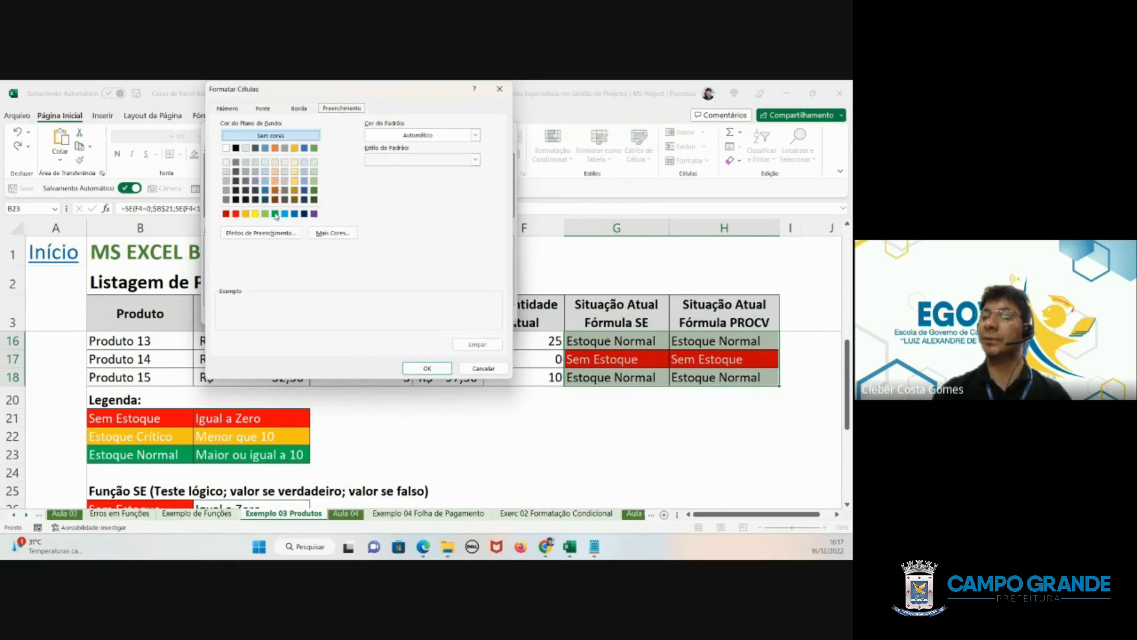
pyautogui.click(276, 214)
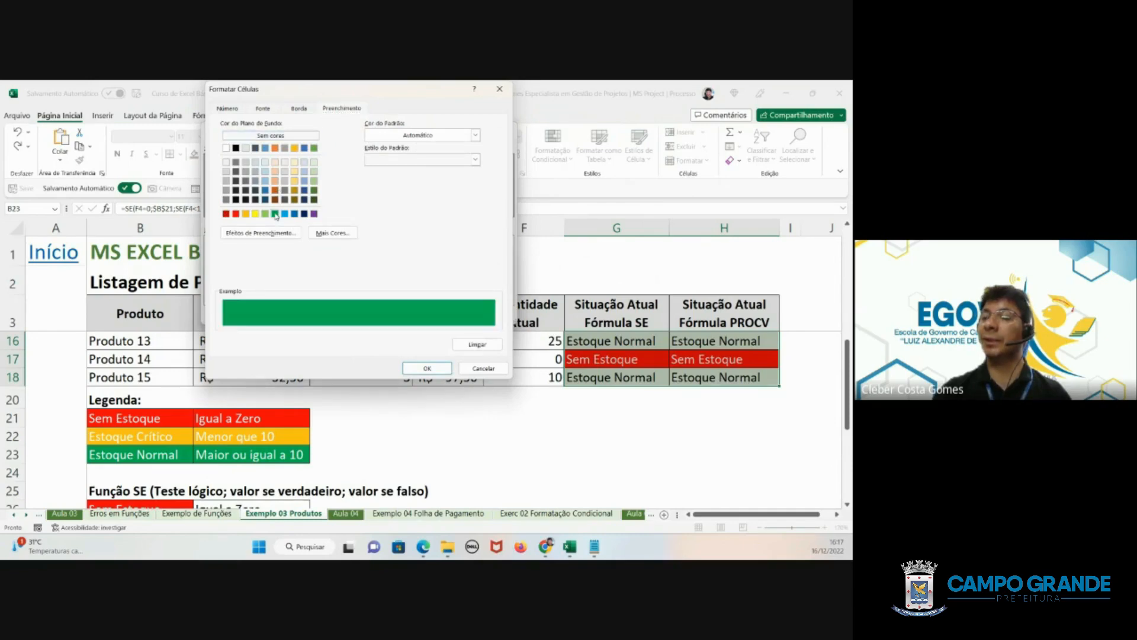
pyautogui.click(434, 368)
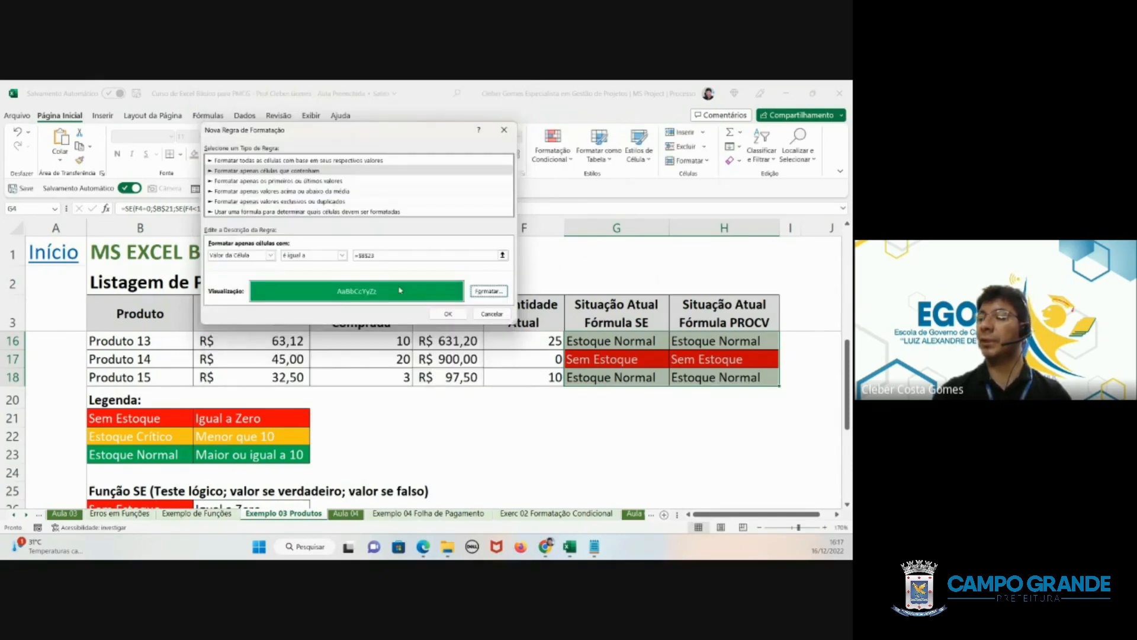
pyautogui.click(442, 316)
# - Check the status colours of all products in both Situação Atual columns against the legend
pyautogui.click(557, 388)
pyautogui.scroll(3, 630, 396)
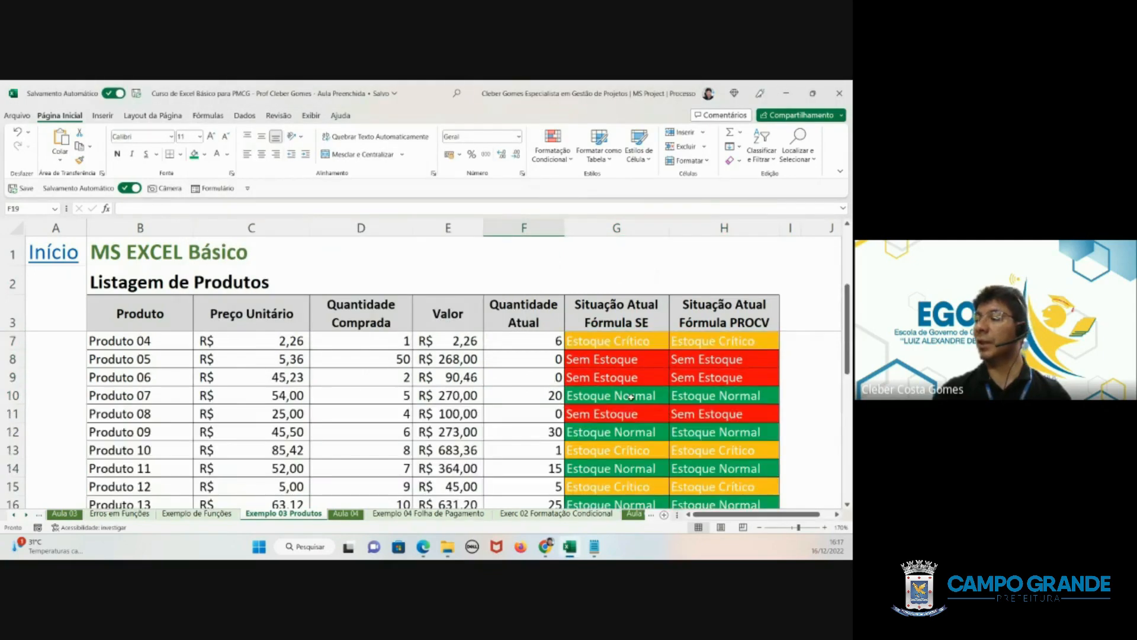
pyautogui.scroll(1, 631, 396)
pyautogui.click(630, 373)
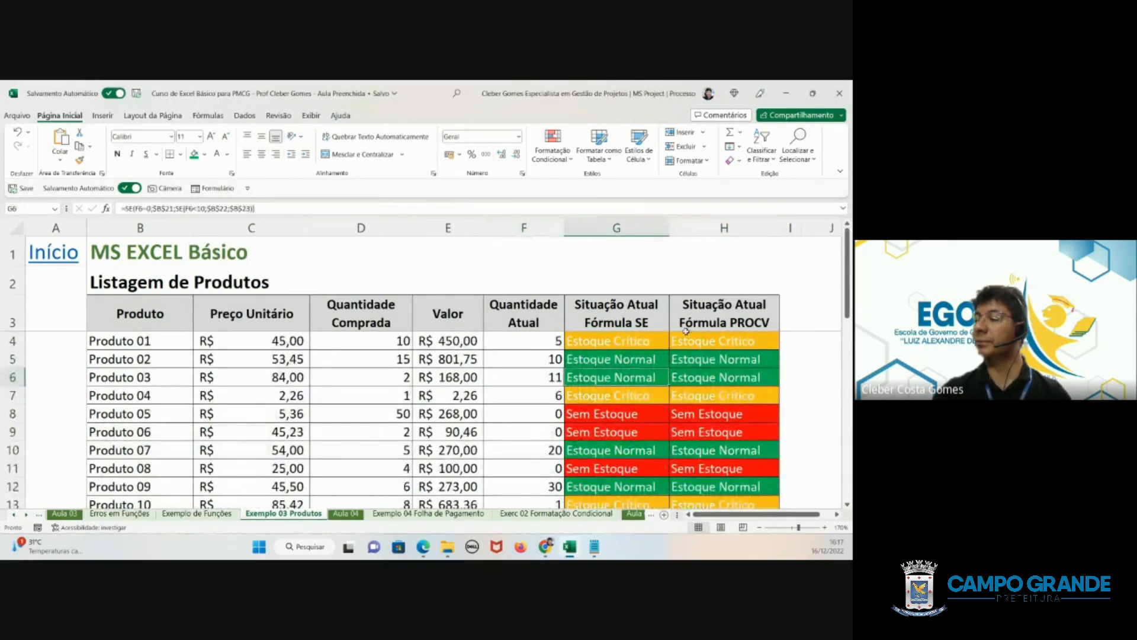
pyautogui.moveTo(649, 378); pyautogui.dragTo(729, 465)
pyautogui.scroll(-3, 729, 444)
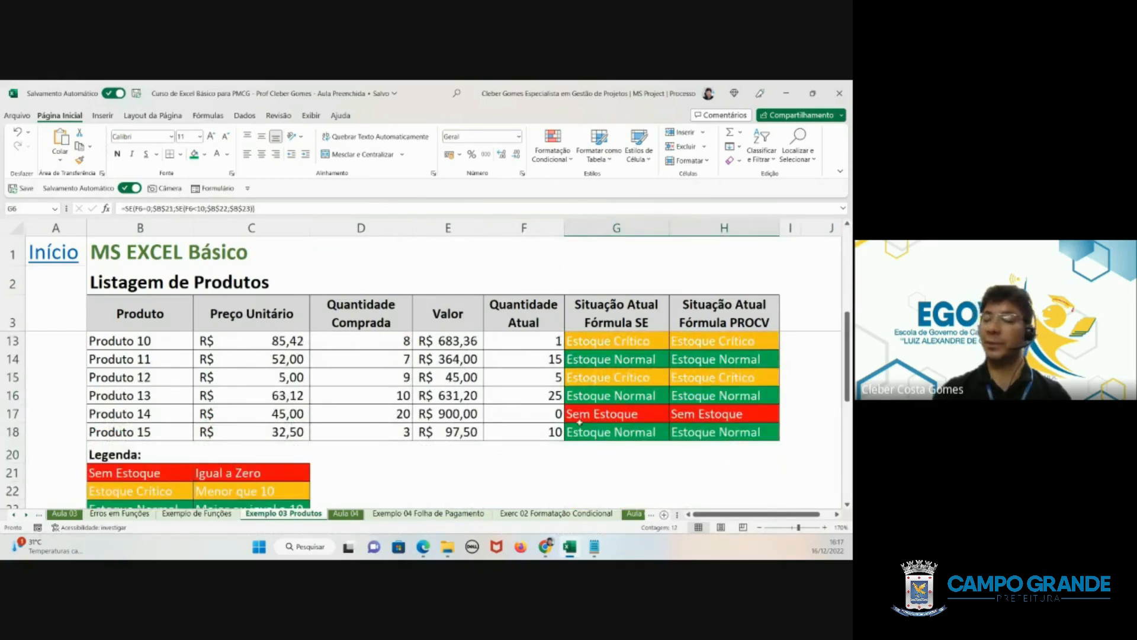
# - Test the colour rules by setting Produto 15's Quantidade Atual in F18 to 1 and then to 0
pyautogui.click(531, 434)
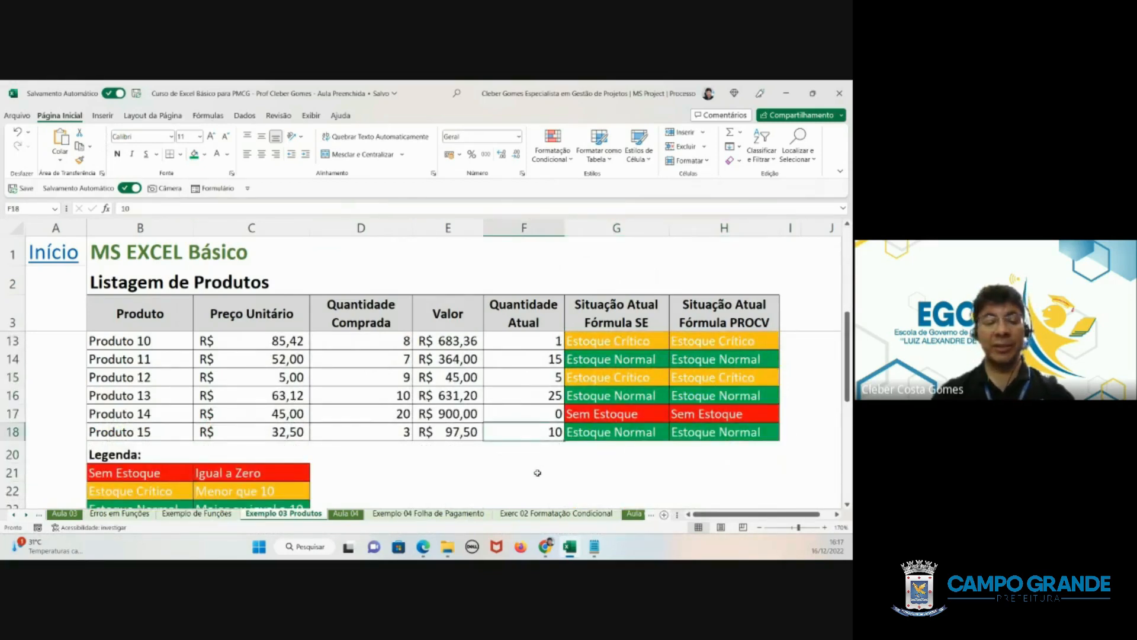
pyautogui.write('1')
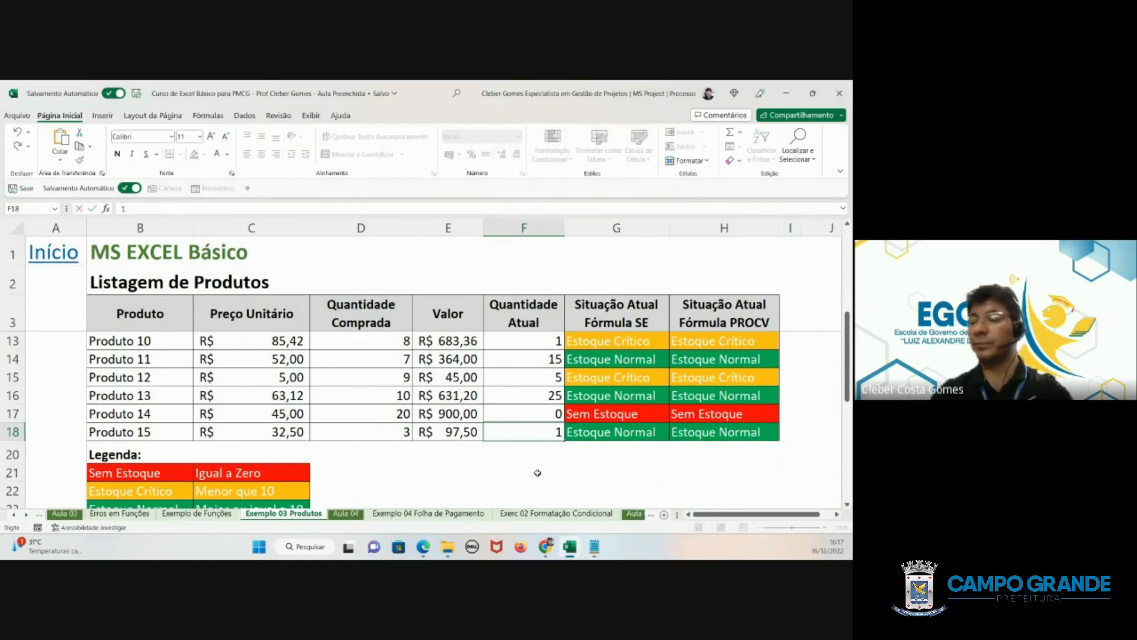
pyautogui.press('Return')
pyautogui.click(520, 426)
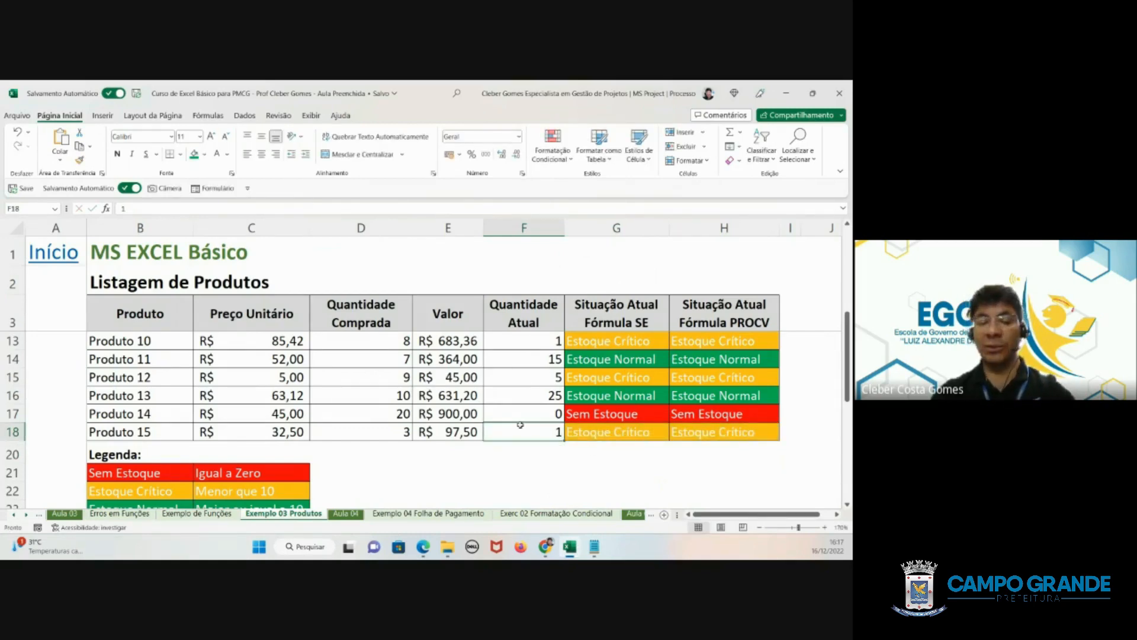
pyautogui.write('0')
# - Set Produto 15's Quantidade Atual in F18 back to 10 and check its status colours in both Situação Atual columns
pyautogui.click(520, 426)
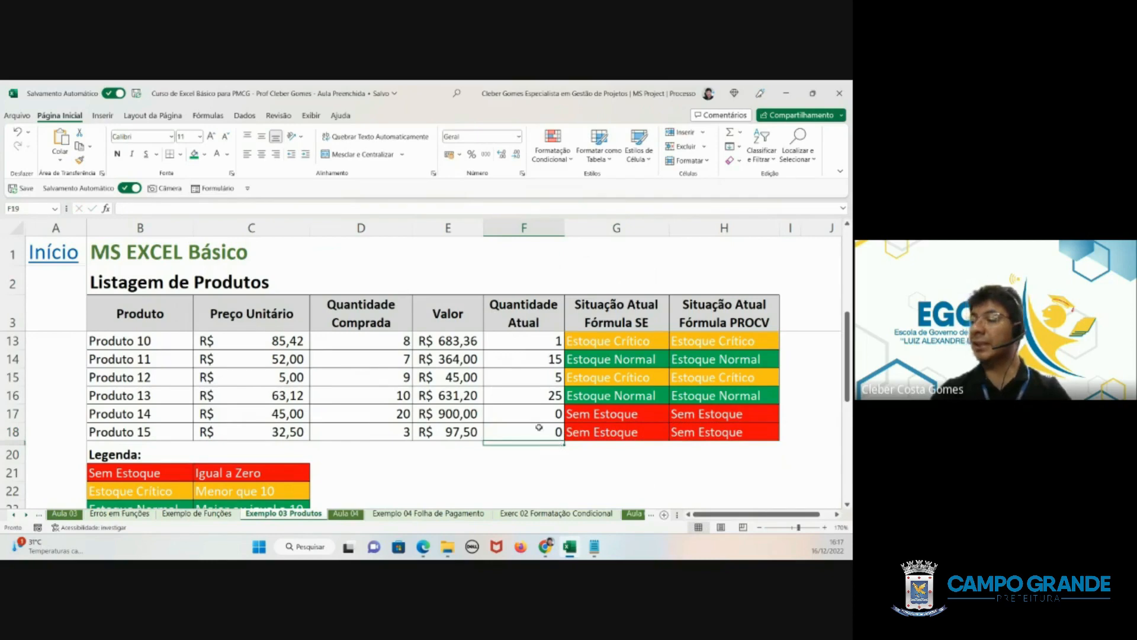
pyautogui.write('10')
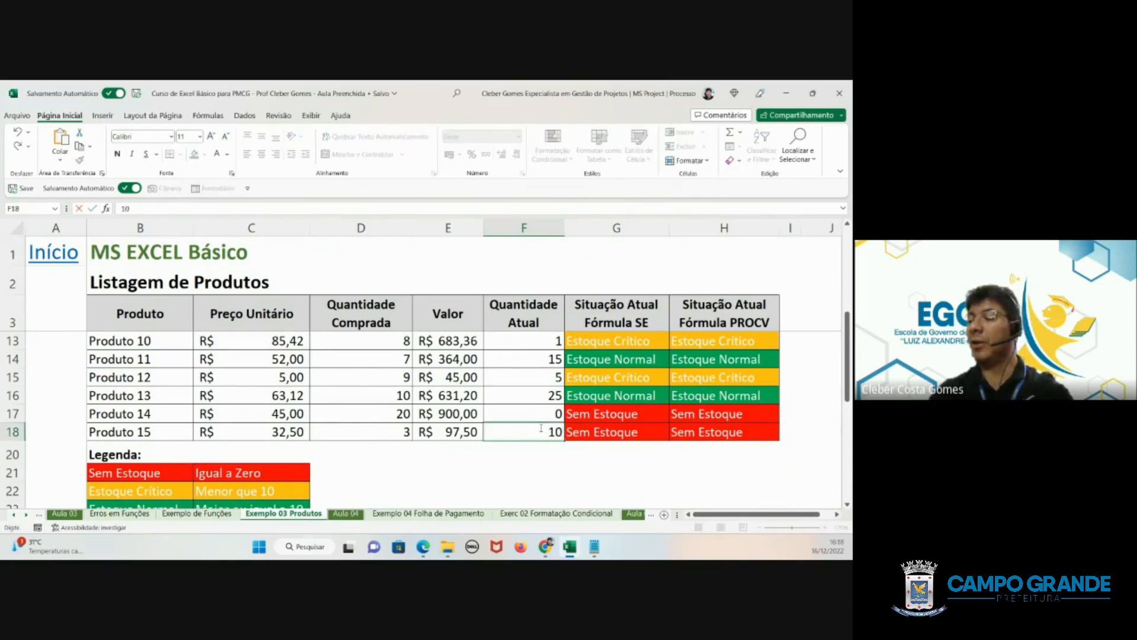
pyautogui.press('Return')
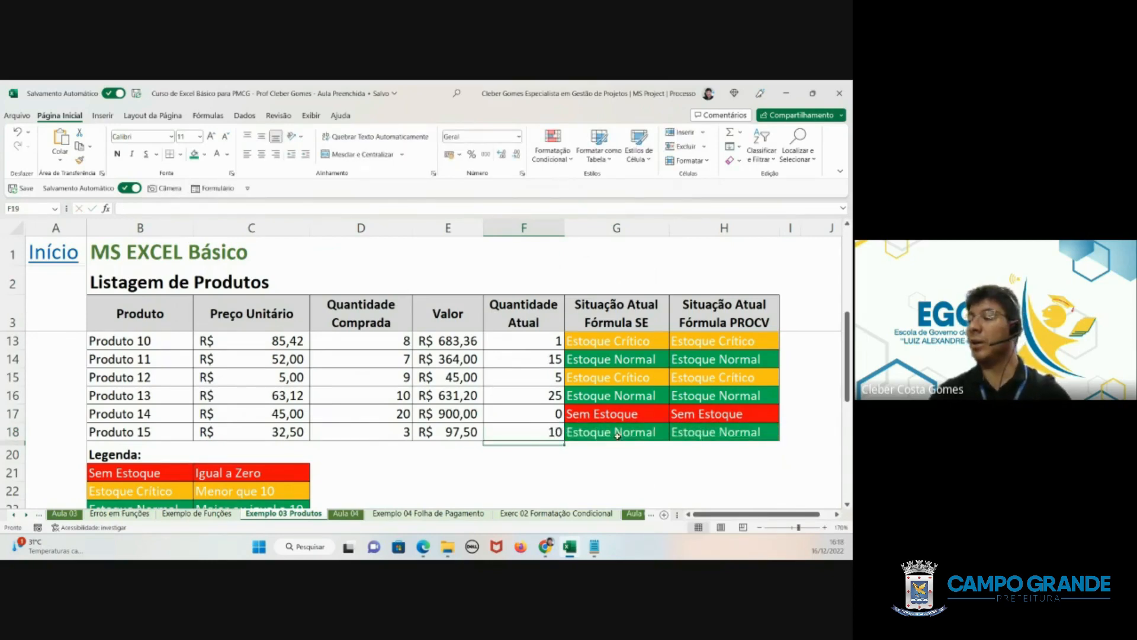
pyautogui.moveTo(644, 434); pyautogui.dragTo(713, 432)
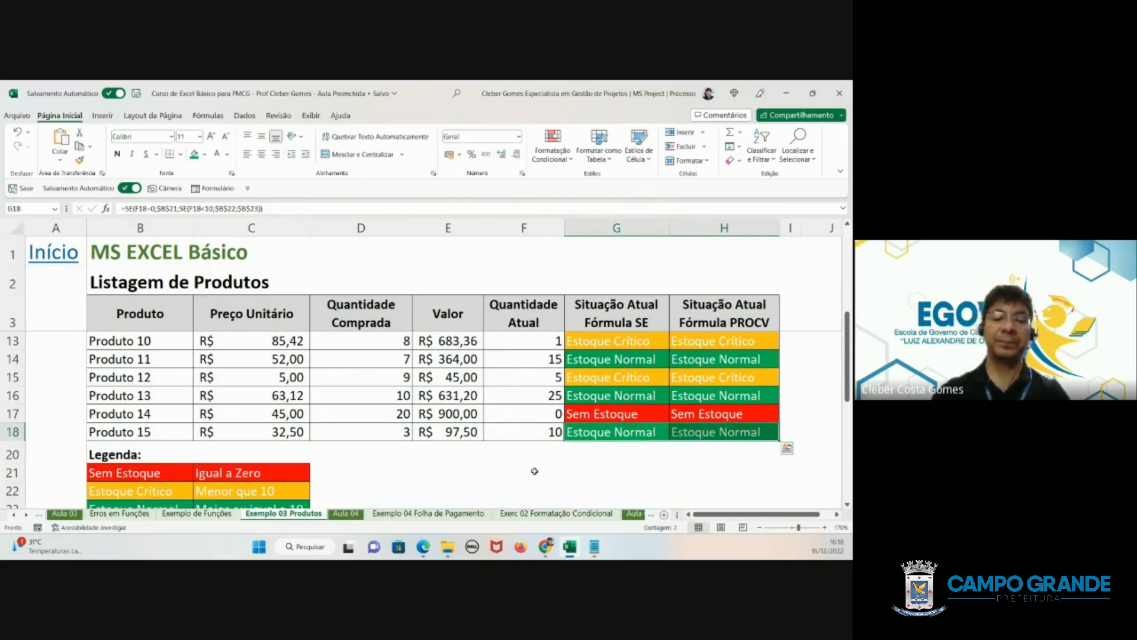
pyautogui.click(534, 470)
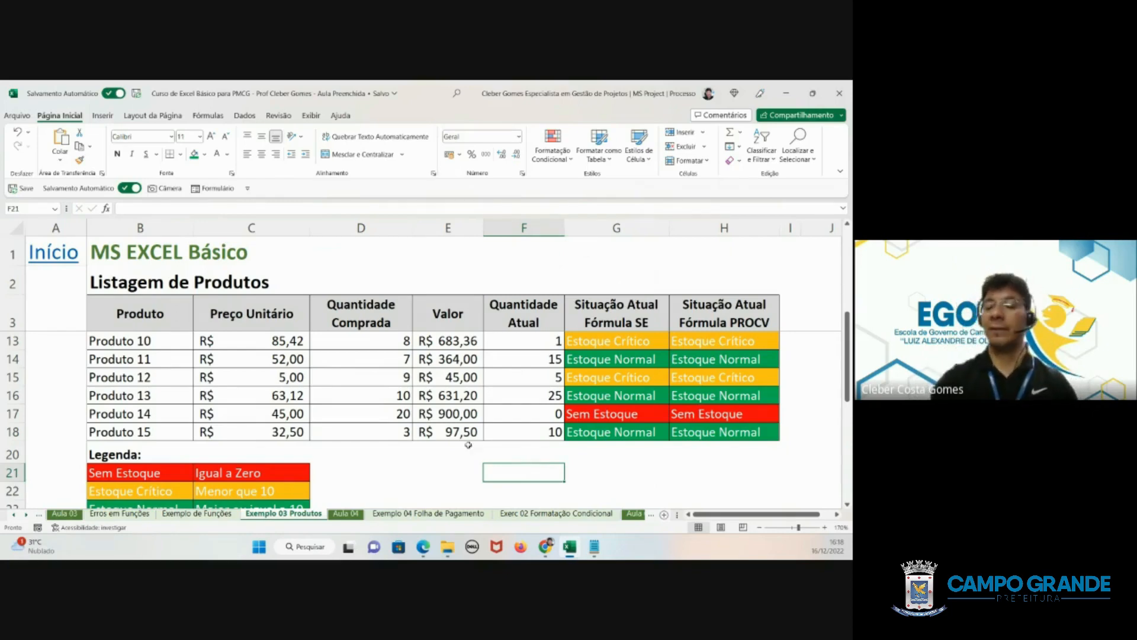
# - Switch to the Aula 04 sheet and view the Uso da Função "SE" example
pyautogui.click(346, 514)
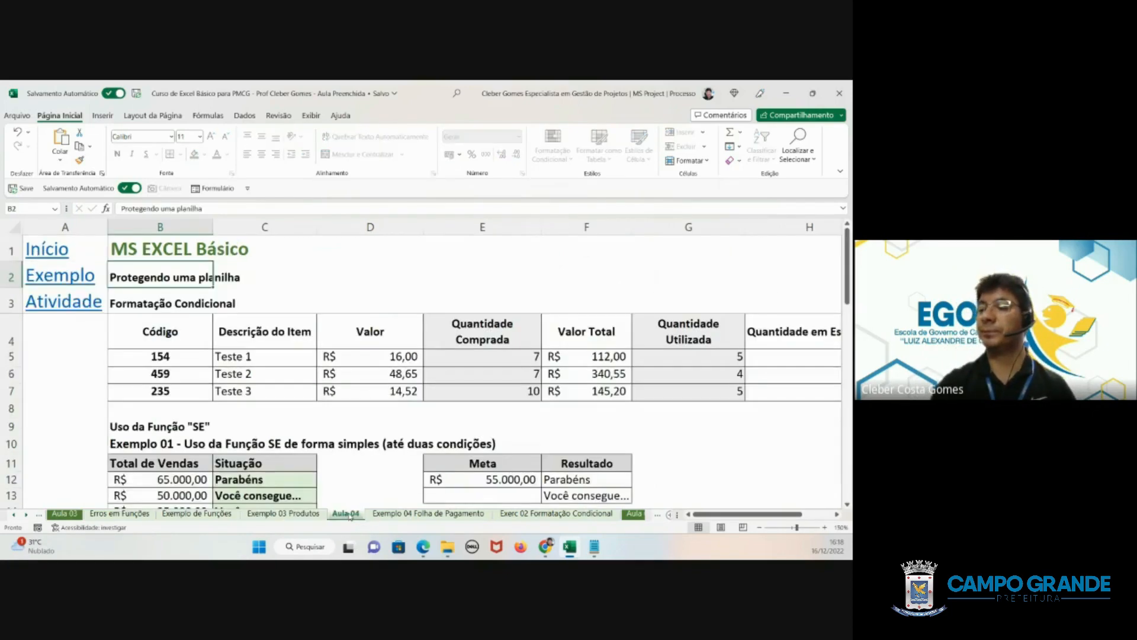
pyautogui.scroll(-1, 226, 417)
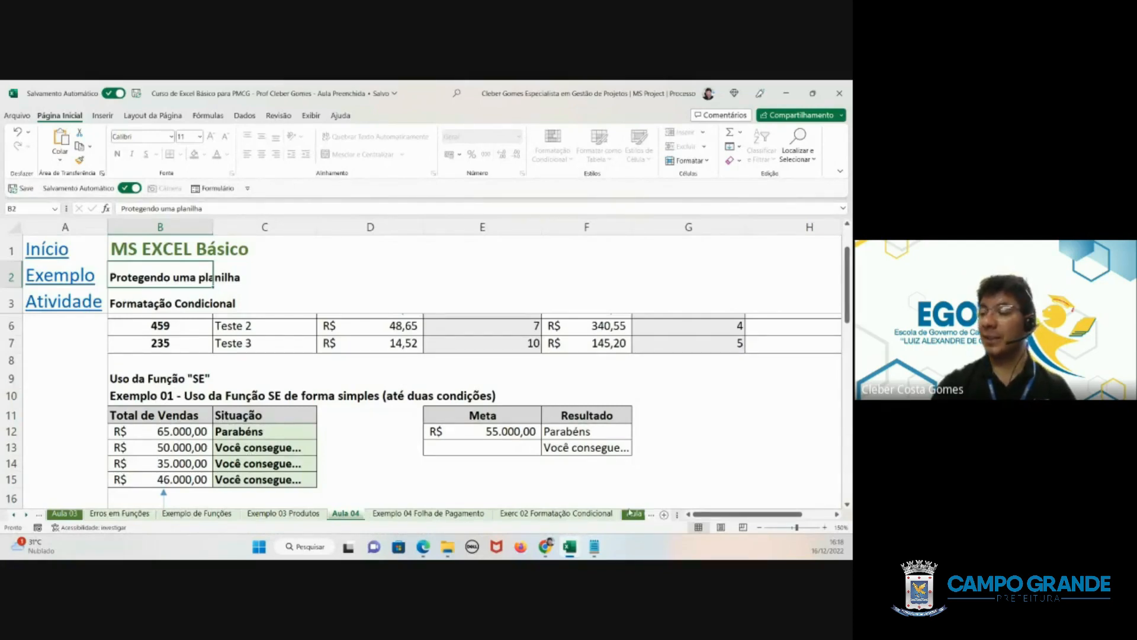
# - Examine the simple SE formula in C12 of Exemplo 01 against the Total de Vendas values and the Resultado text in F12
pyautogui.click(228, 431)
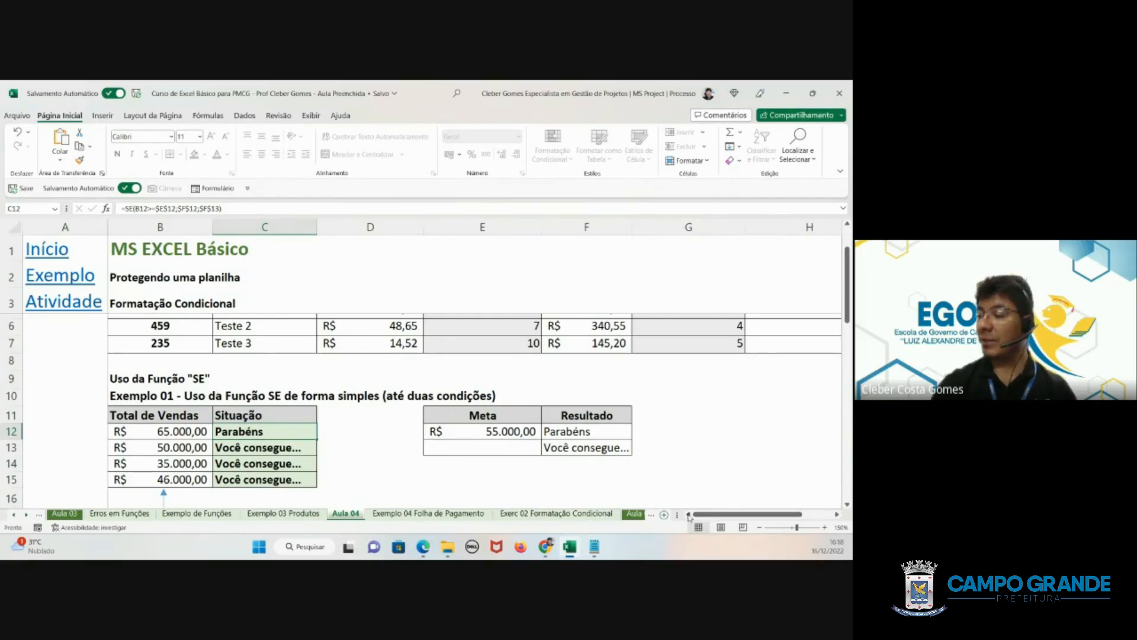
pyautogui.moveTo(144, 418); pyautogui.dragTo(158, 474)
pyautogui.click(153, 435)
pyautogui.click(153, 450)
pyautogui.click(156, 462)
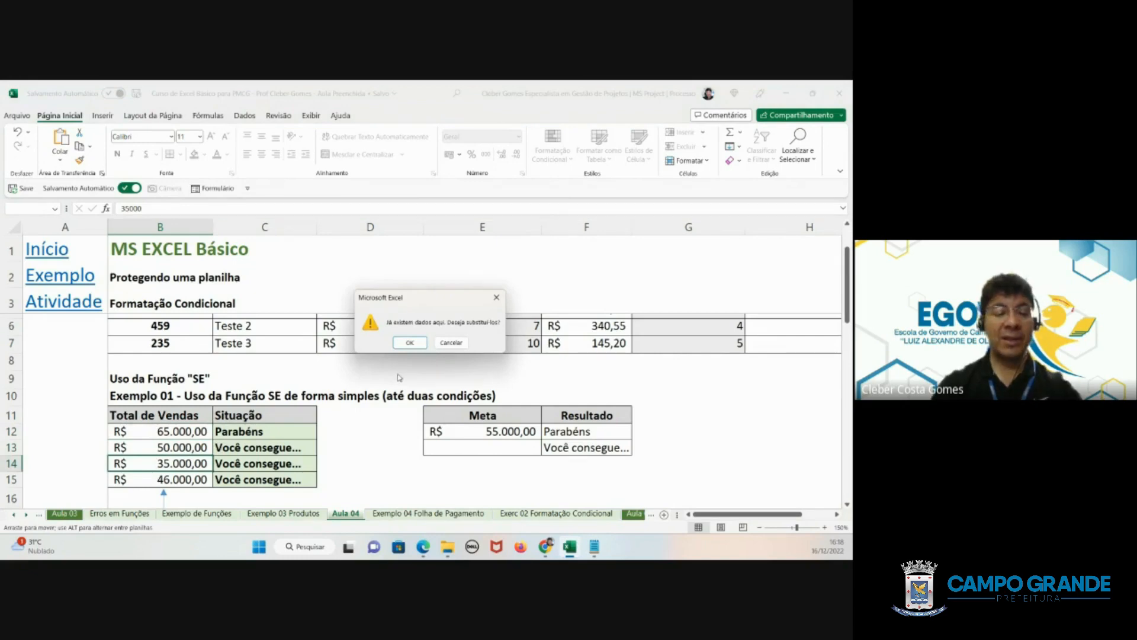
pyautogui.press('Escape')
pyautogui.click(251, 427)
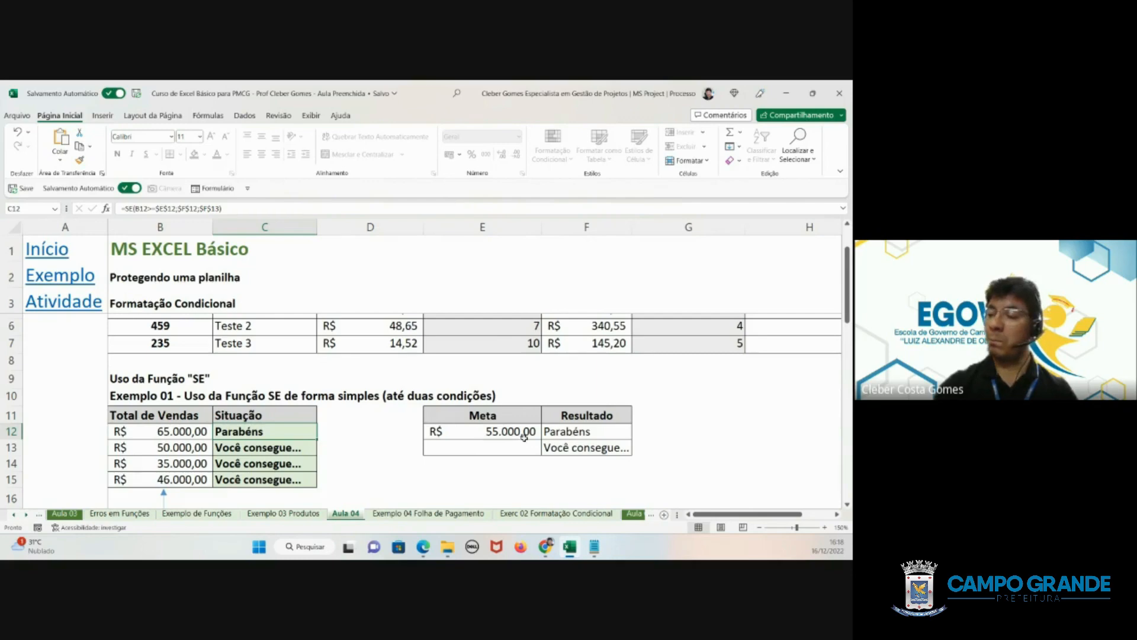
pyautogui.click(567, 433)
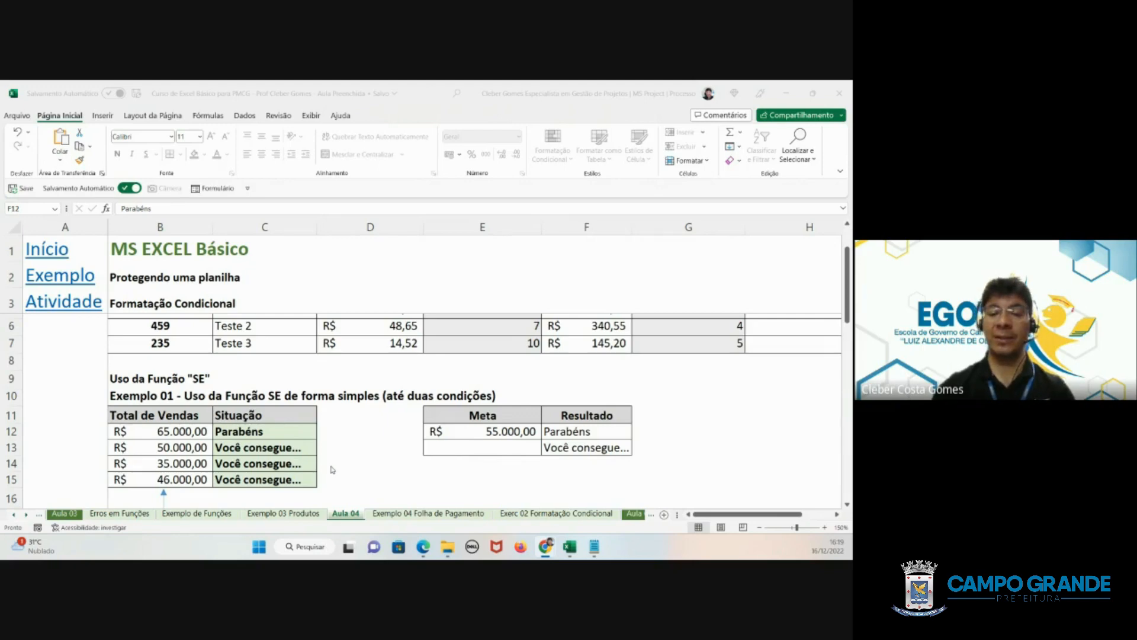
# - Return to the Exemplo 03 Produtos sheet and view Produto 12's nested SE formula in G15
pyautogui.click(292, 513)
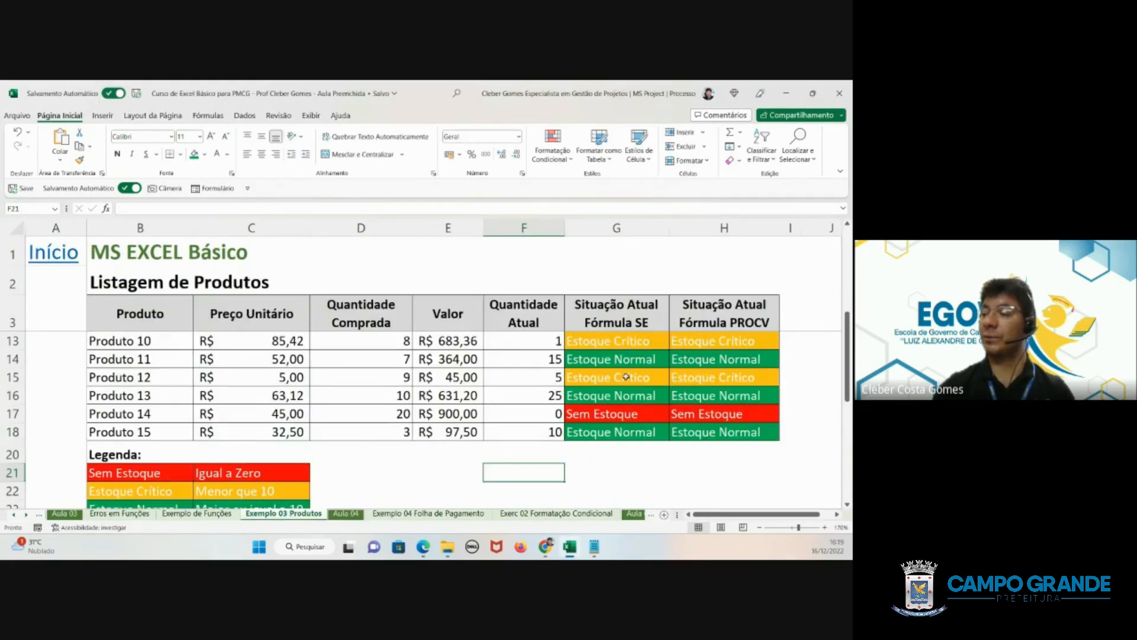
pyautogui.click(626, 376)
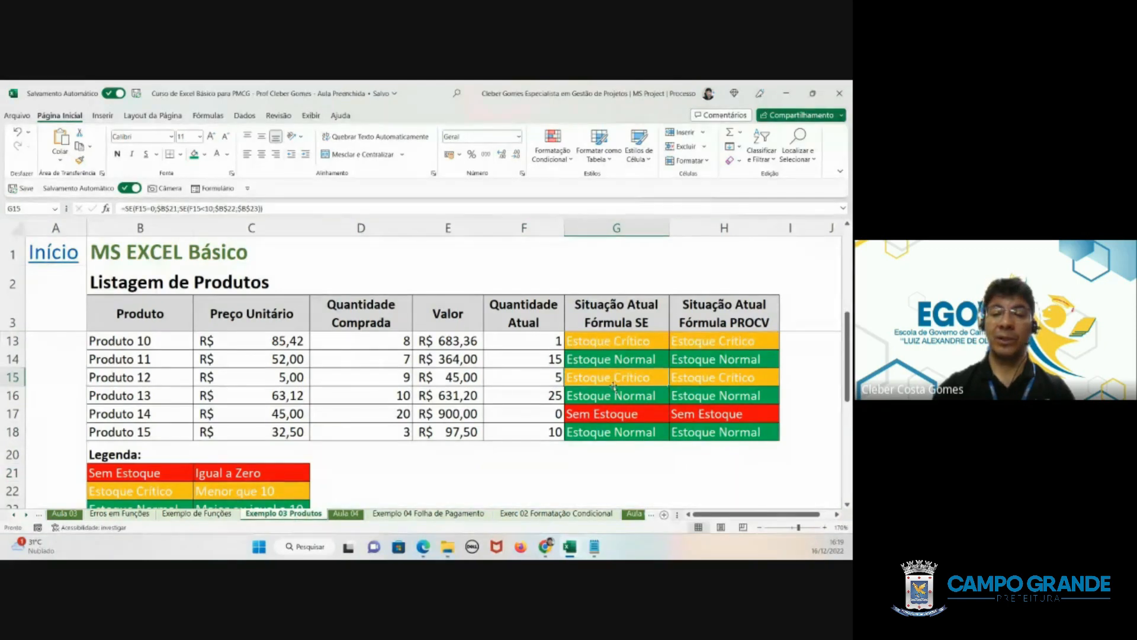
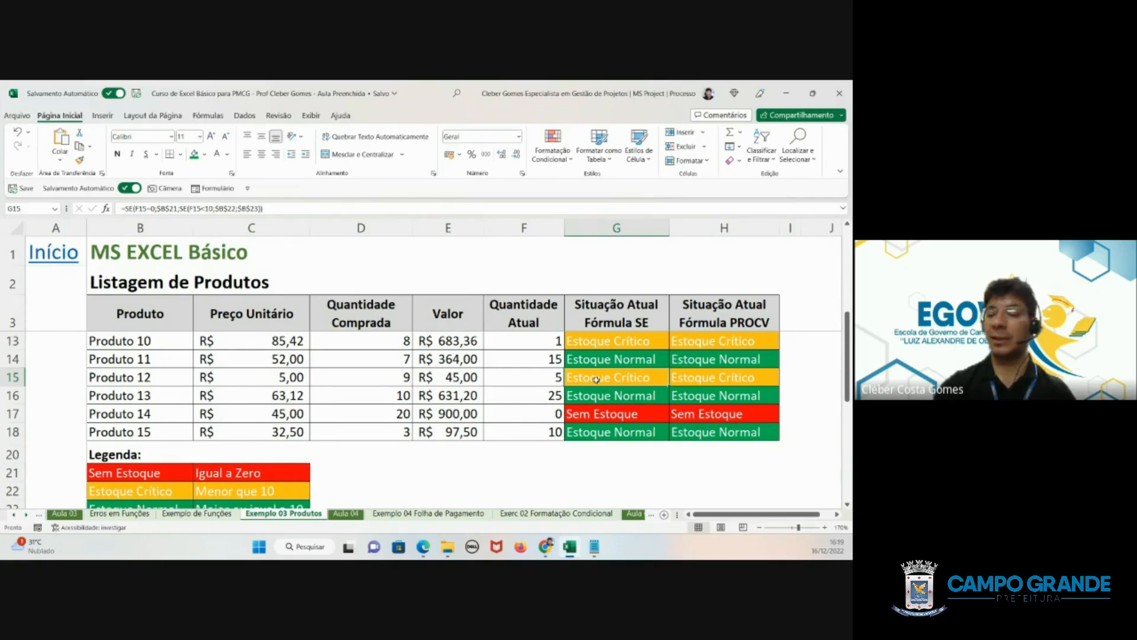
# - Return to the Aula 04 sheet and review Exemplo 01's Situação formulas in C12 and C13 against the sales totals and Resultado texts
pyautogui.click(354, 514)
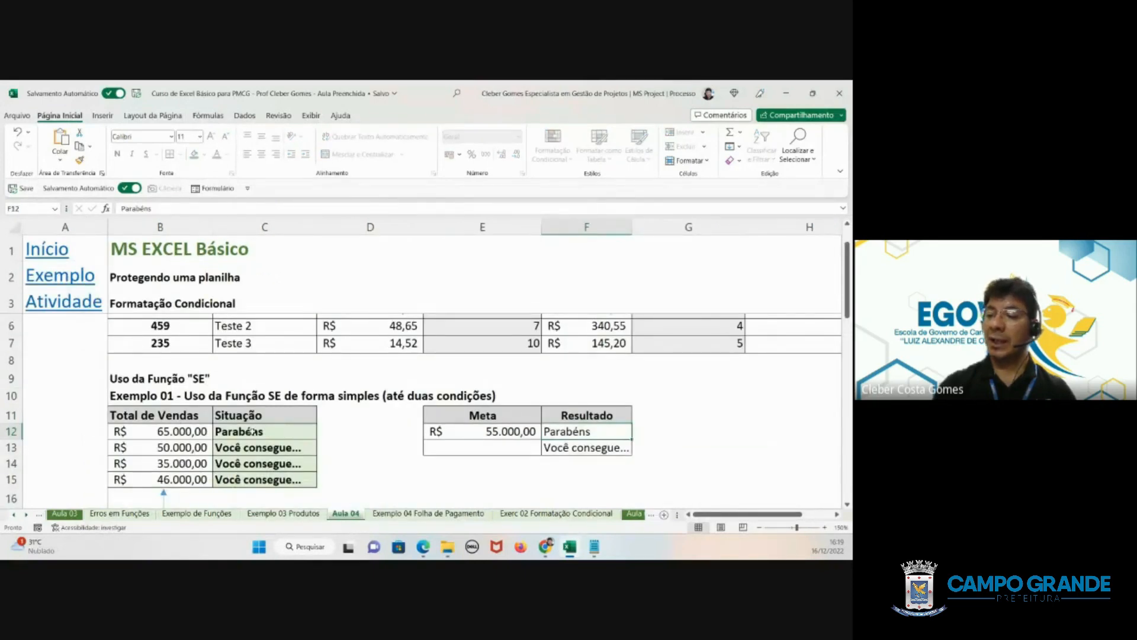
pyautogui.moveTo(135, 430); pyautogui.dragTo(260, 478)
pyautogui.click(261, 434)
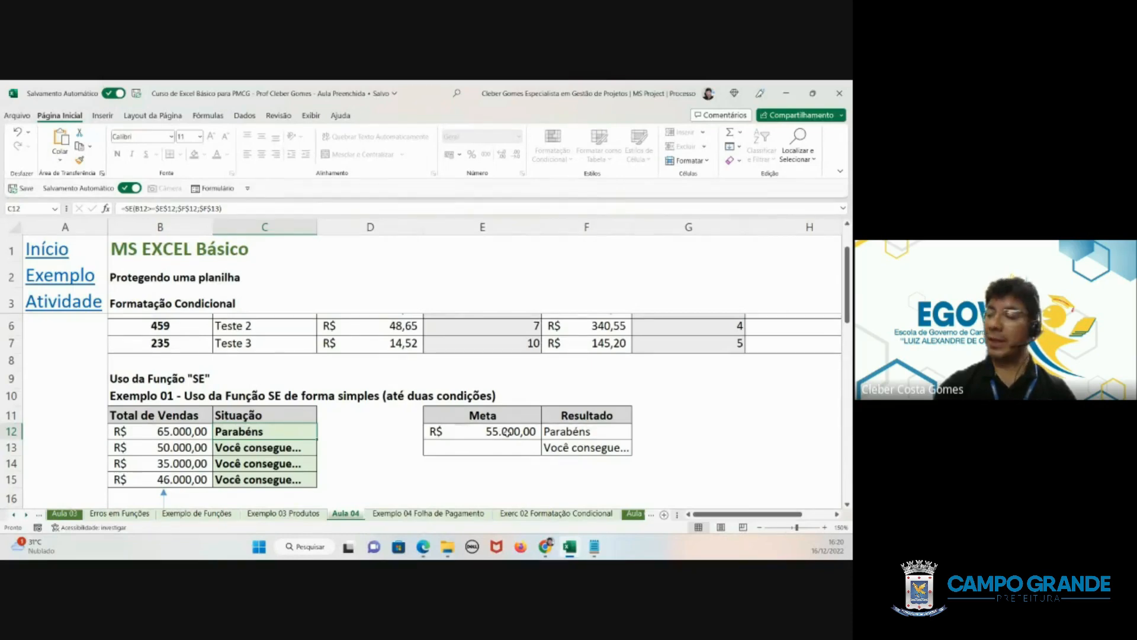
pyautogui.click(569, 435)
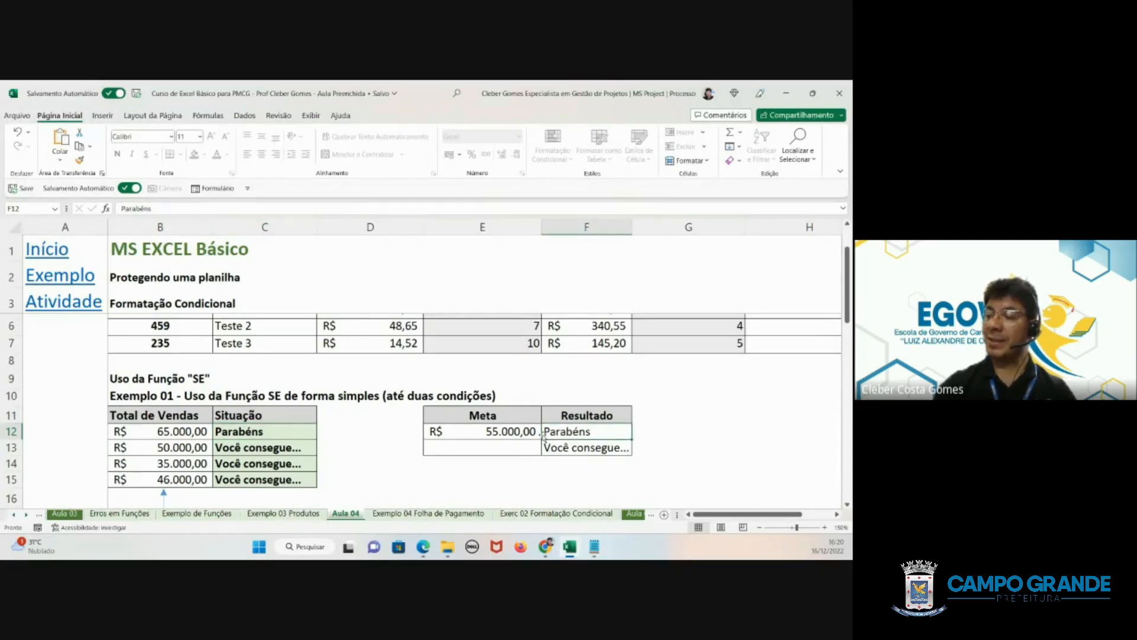
pyautogui.click(249, 450)
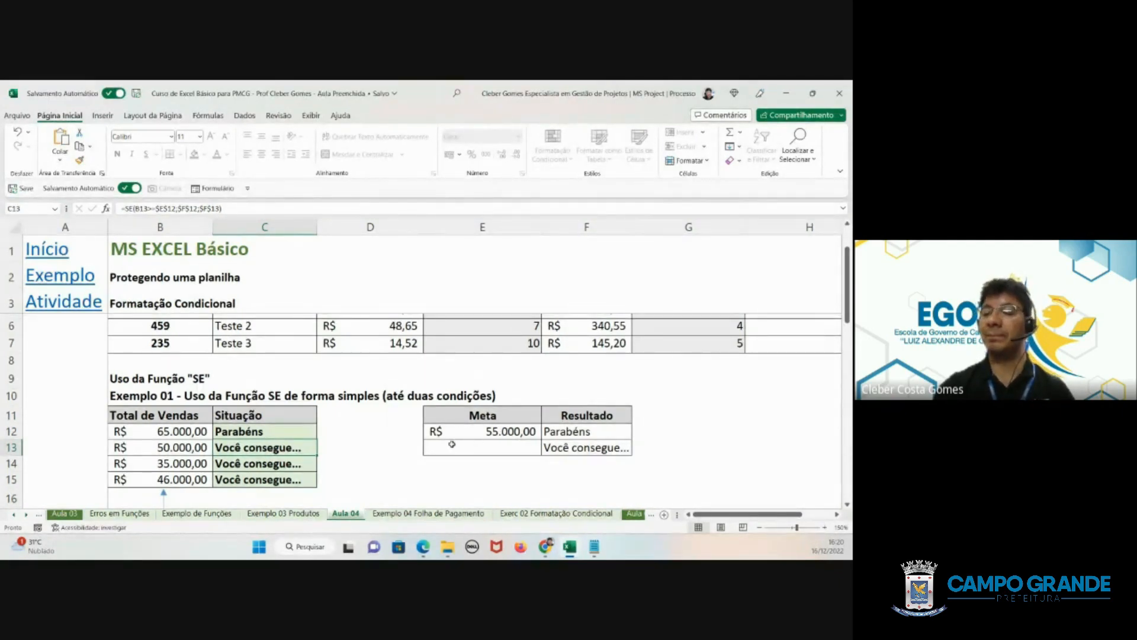
pyautogui.click(234, 433)
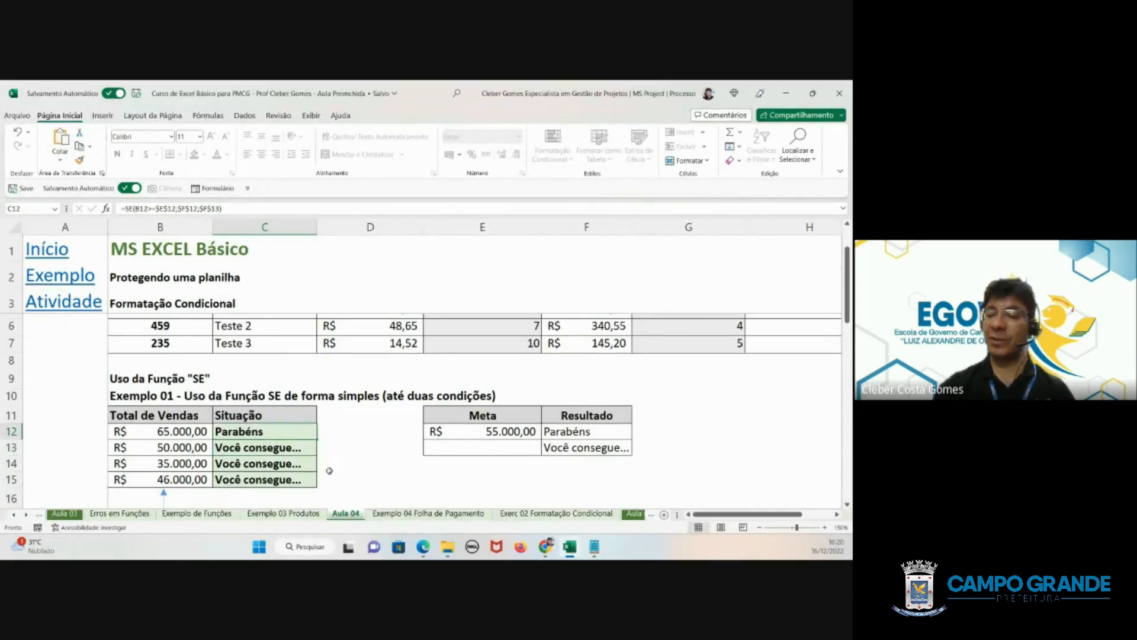
# - Clear the existing SE formulas from the Situação cells C12:C15 in Exemplo 01
pyautogui.moveTo(278, 436); pyautogui.dragTo(279, 479)
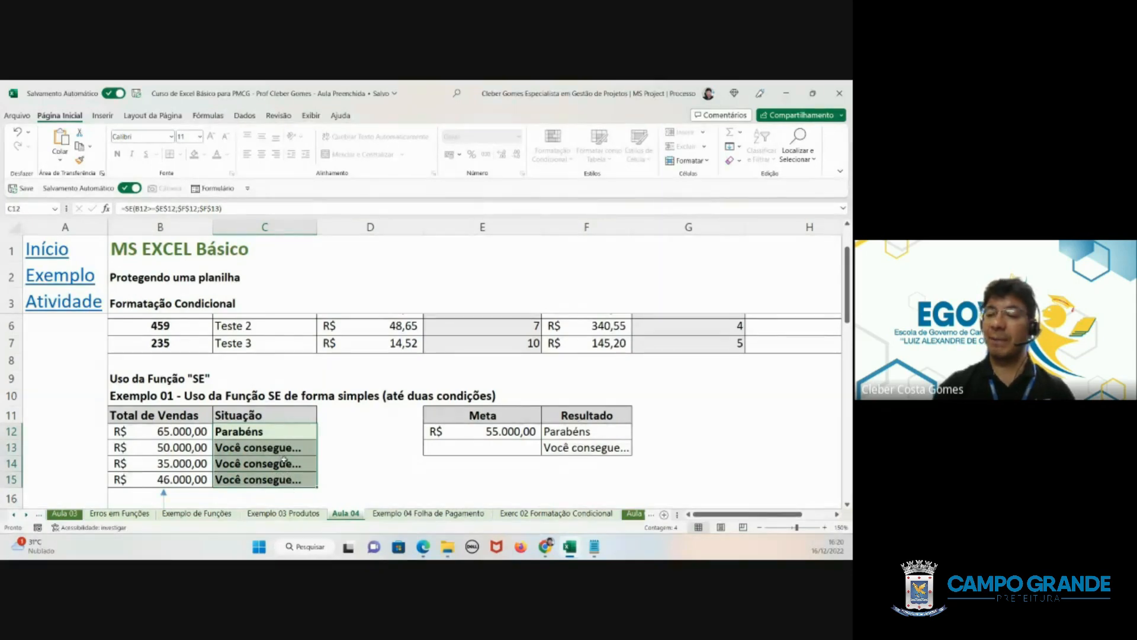
pyautogui.press('Delete')
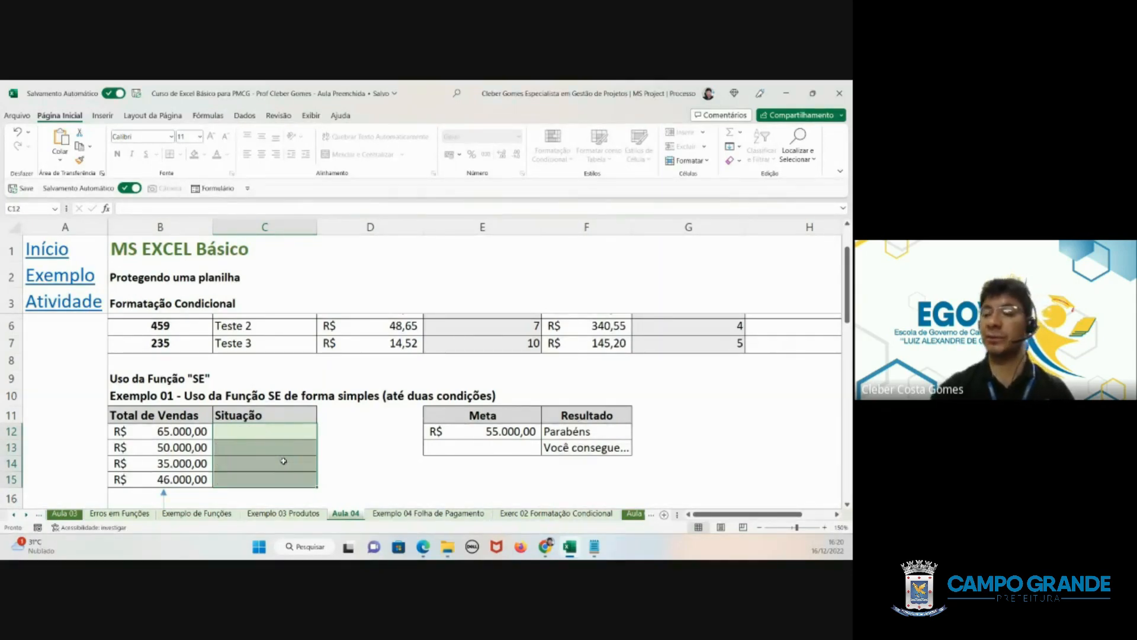
pyautogui.click(240, 432)
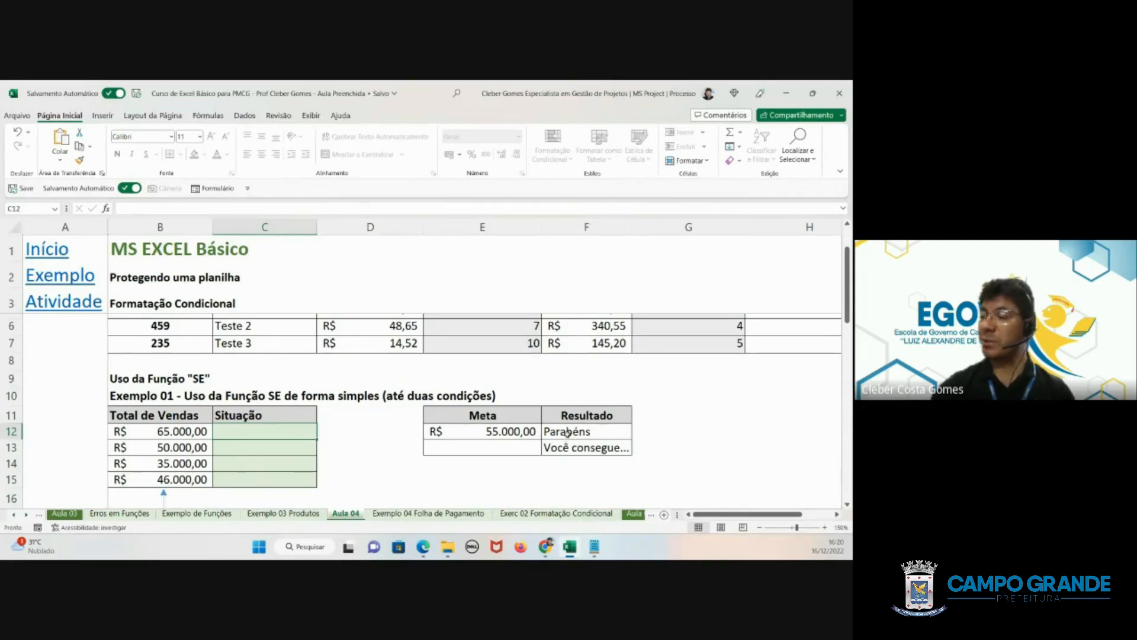
# - Begin an SE formula in C12 with the logical test B12>=$E$12, keeping the Meta reference absolute
pyautogui.moveTo(567, 433); pyautogui.dragTo(566, 447)
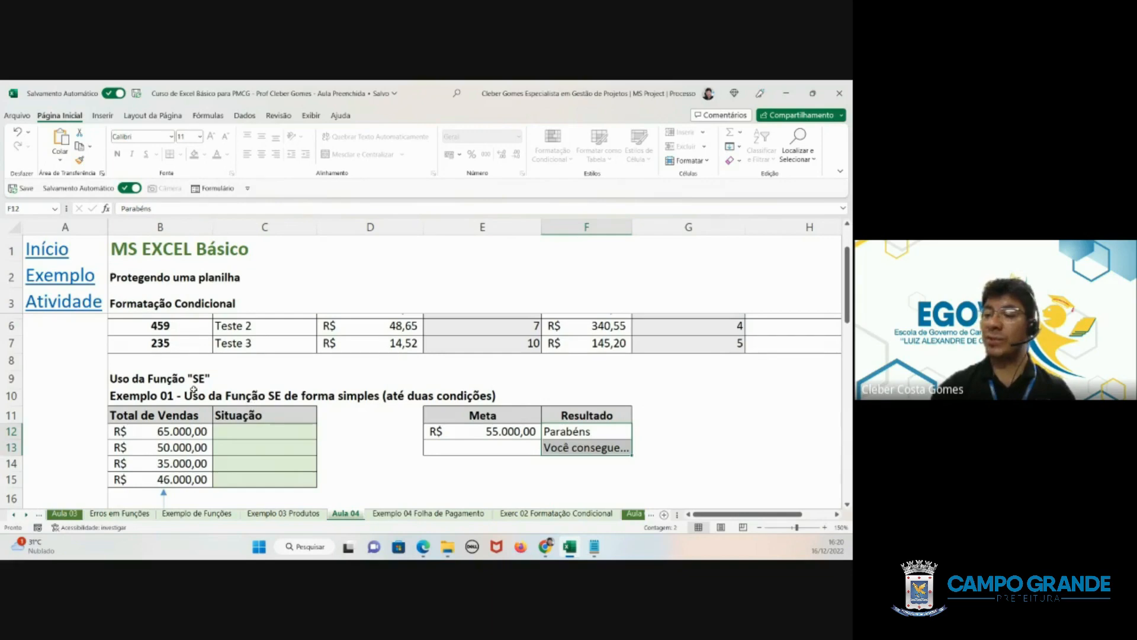
pyautogui.click(282, 430)
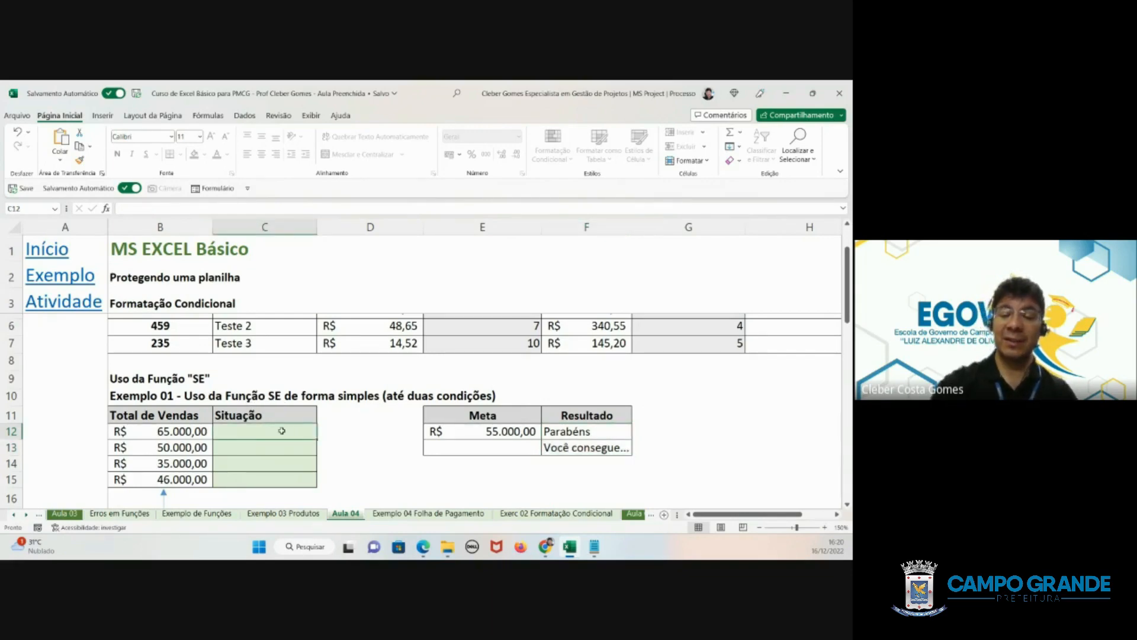
pyautogui.write('=se(')
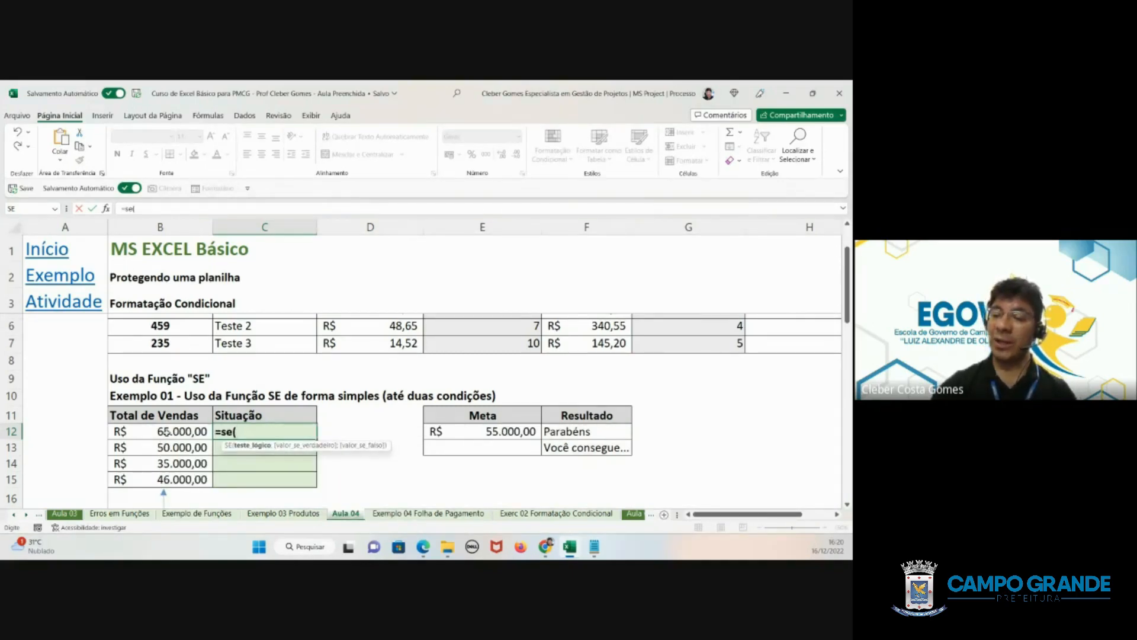
pyautogui.click(166, 431)
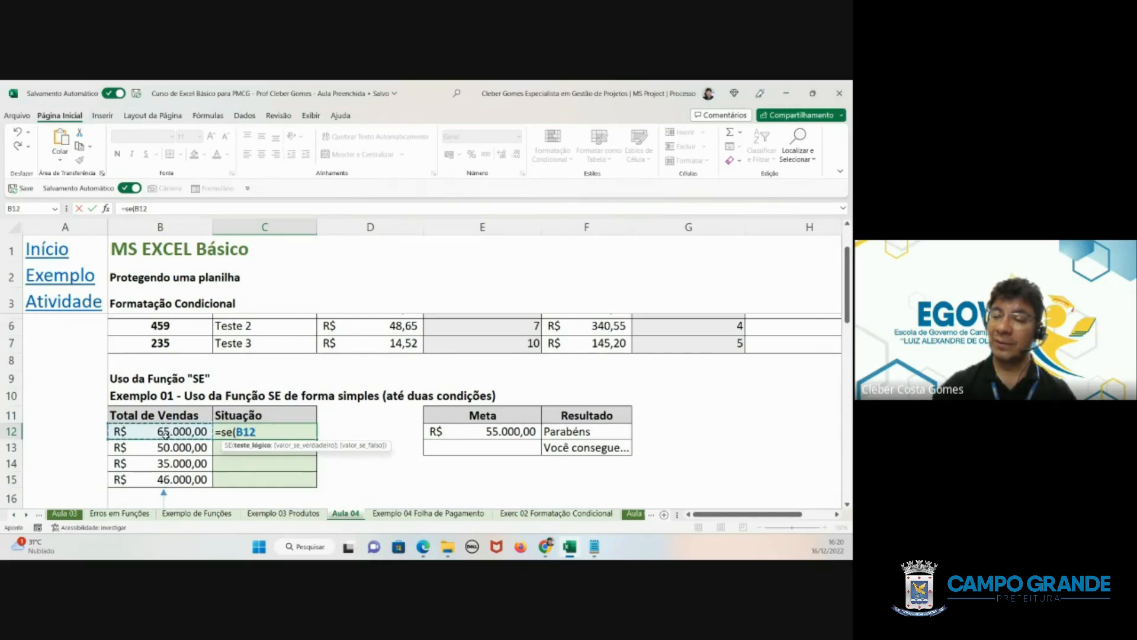
pyautogui.write('>')
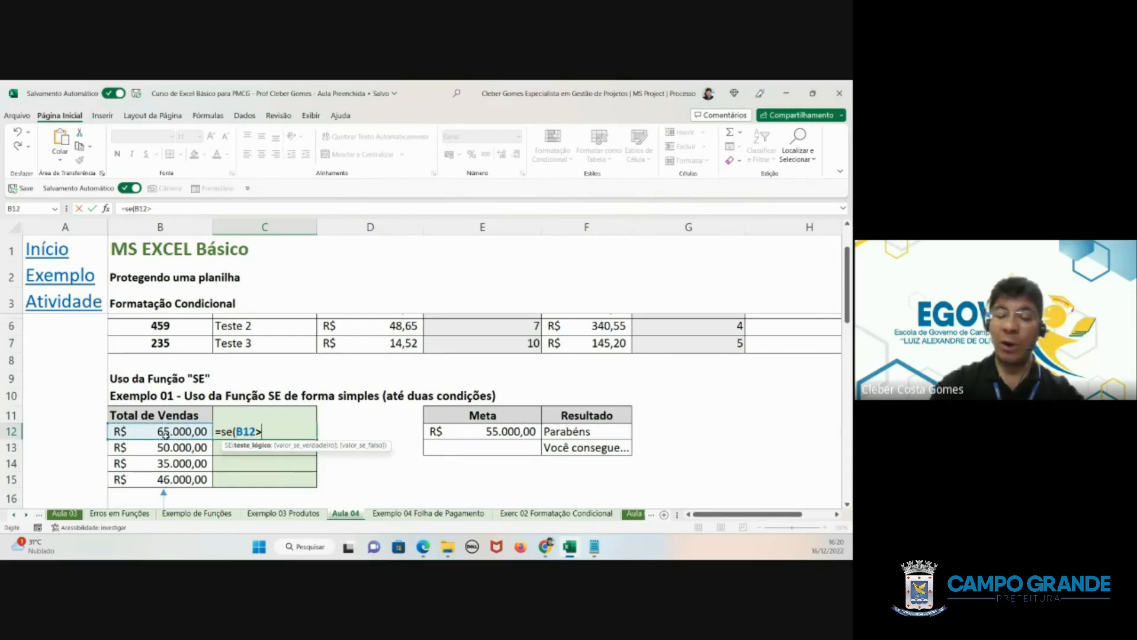
pyautogui.write('=')
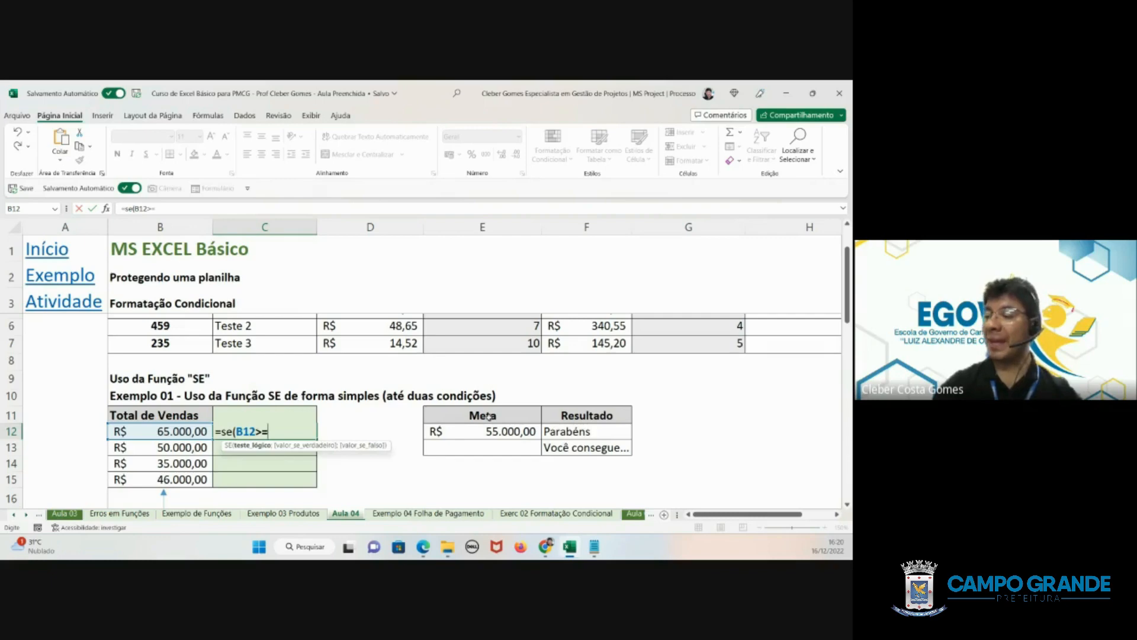
pyautogui.click(492, 432)
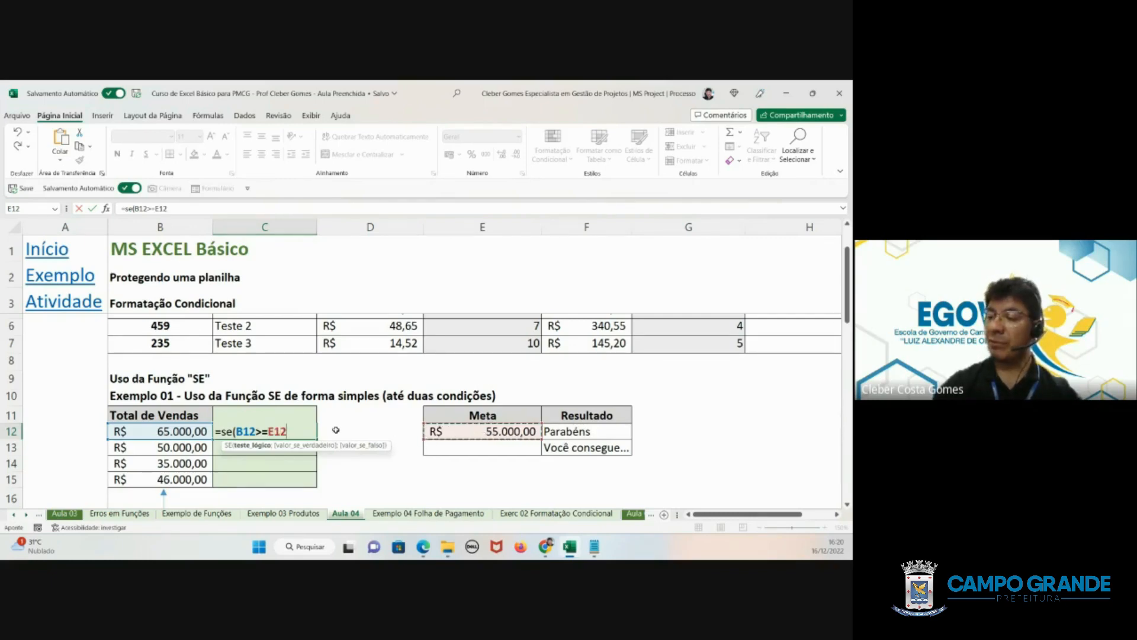
pyautogui.moveTo(290, 433); pyautogui.dragTo(264, 432)
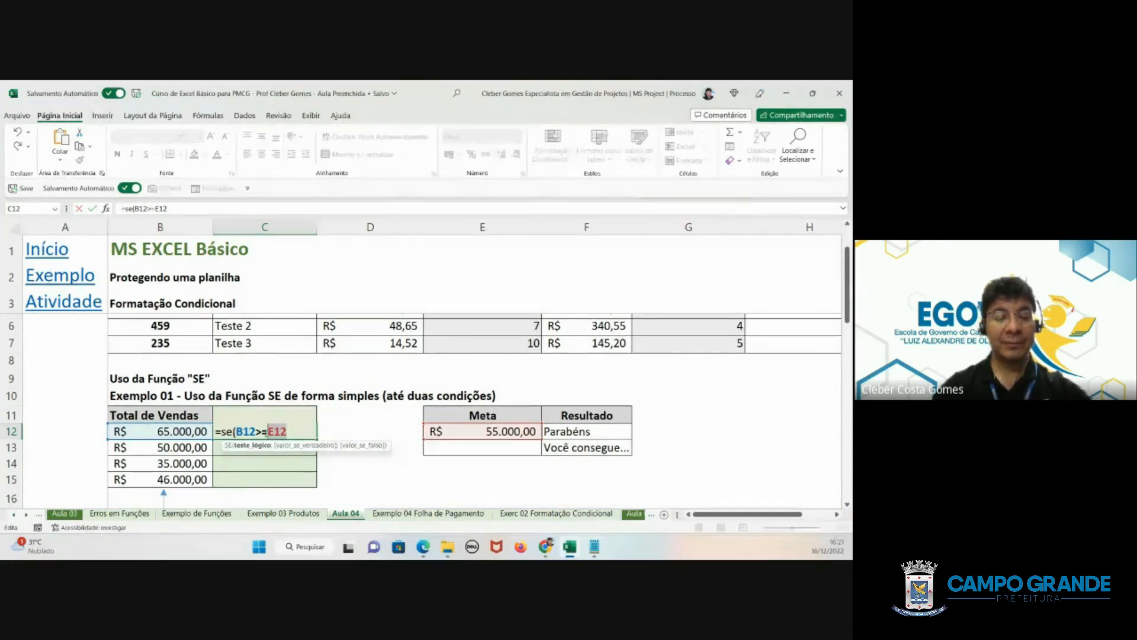
pyautogui.press('F4')
pyautogui.click(309, 431)
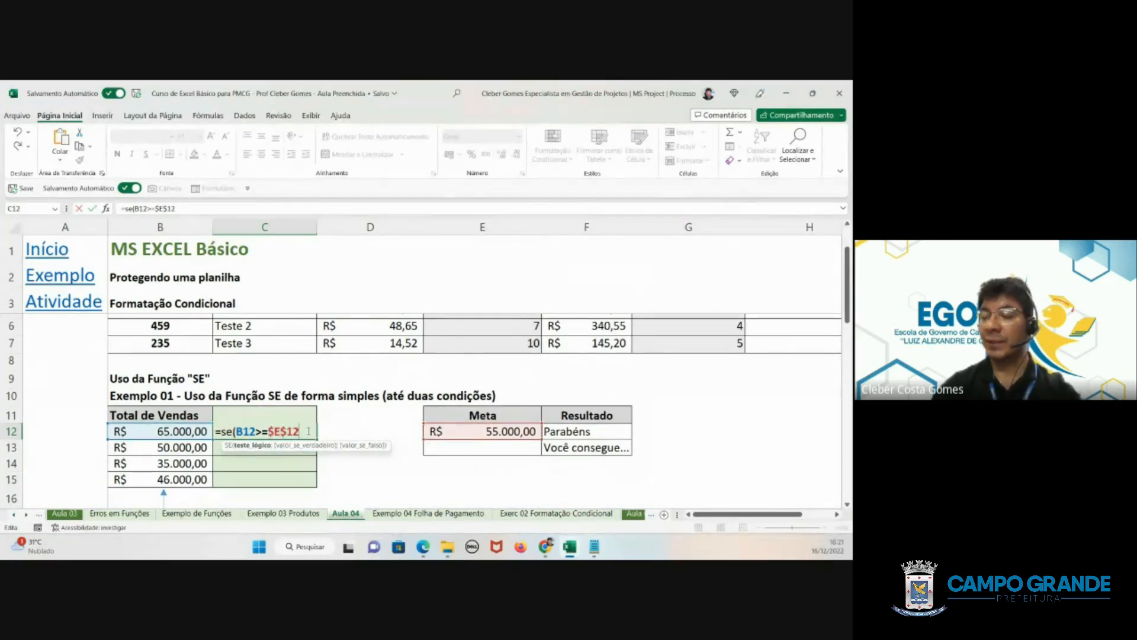
pyautogui.write(';')
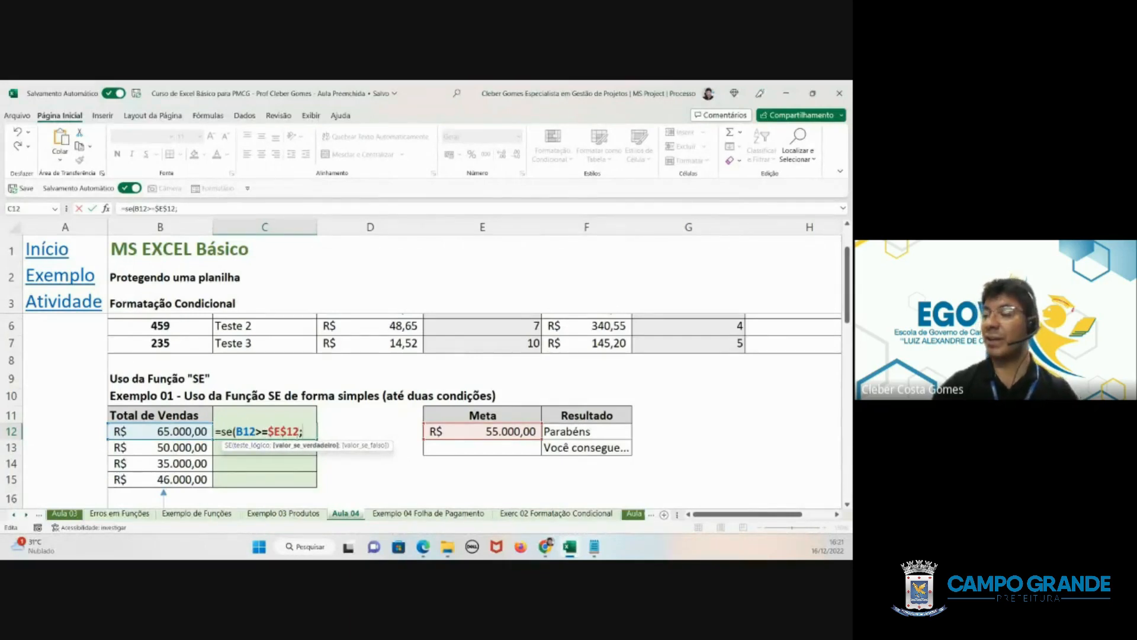
# - Complete C12's SE formula with $F$12 as the true value and $F$13 as the false value, and fill it down to C15
pyautogui.click(582, 433)
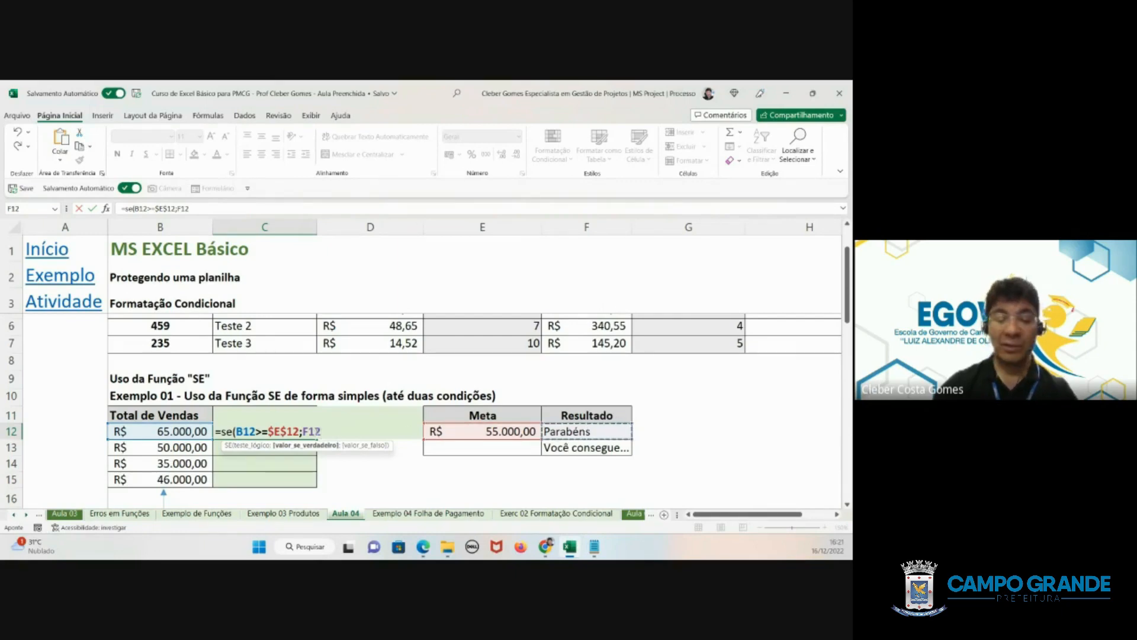
pyautogui.press('F4')
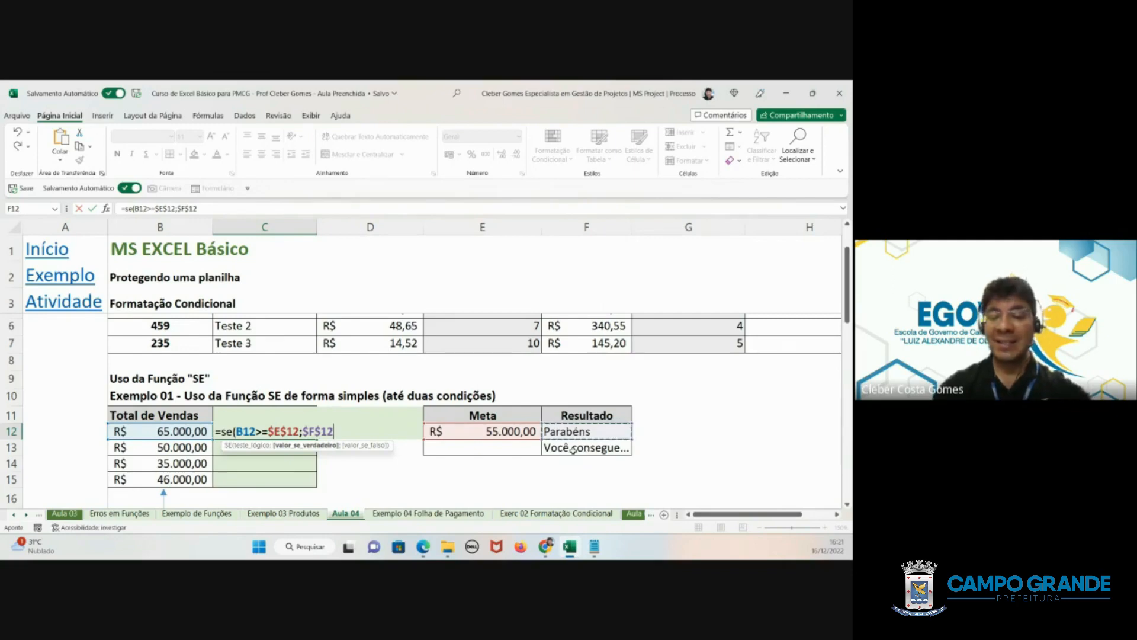
pyautogui.write(';')
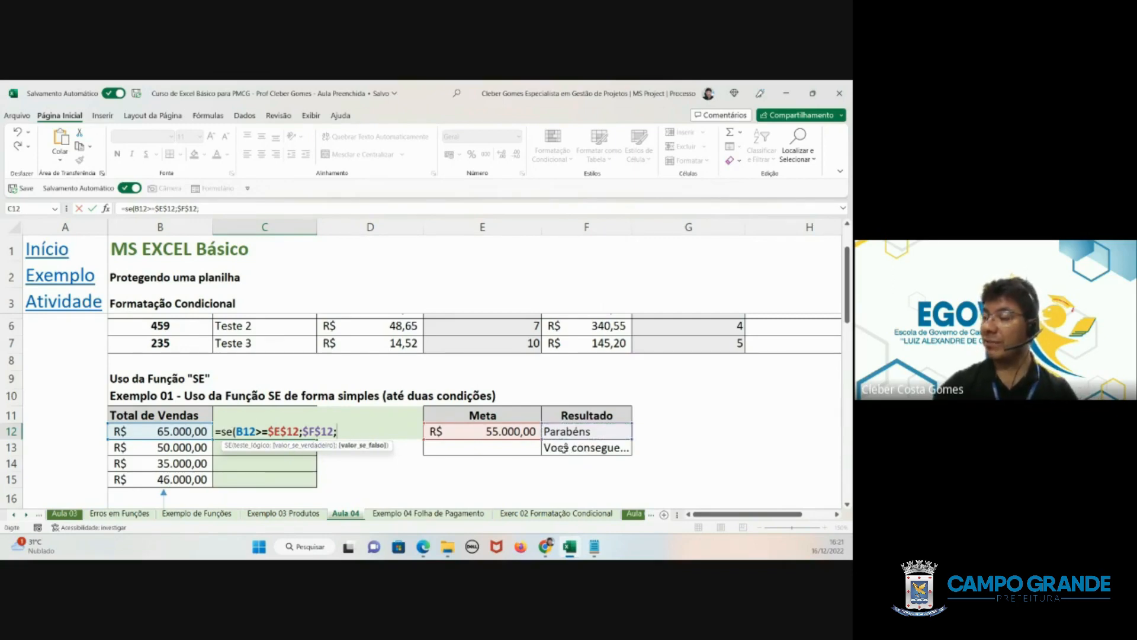
pyautogui.click(562, 449)
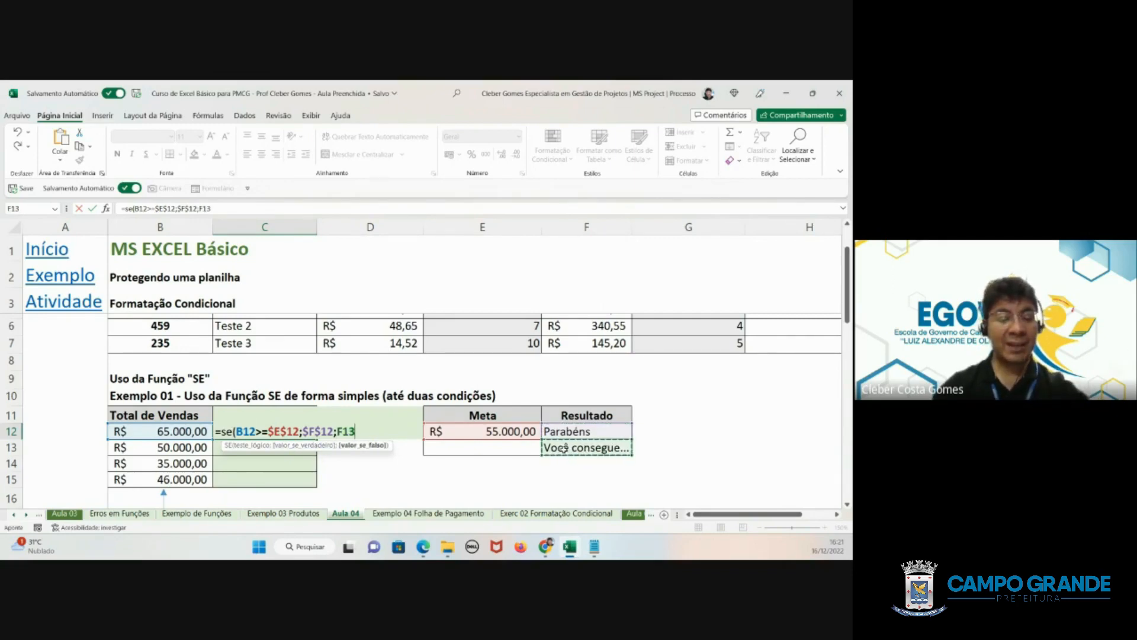
pyautogui.press('F4')
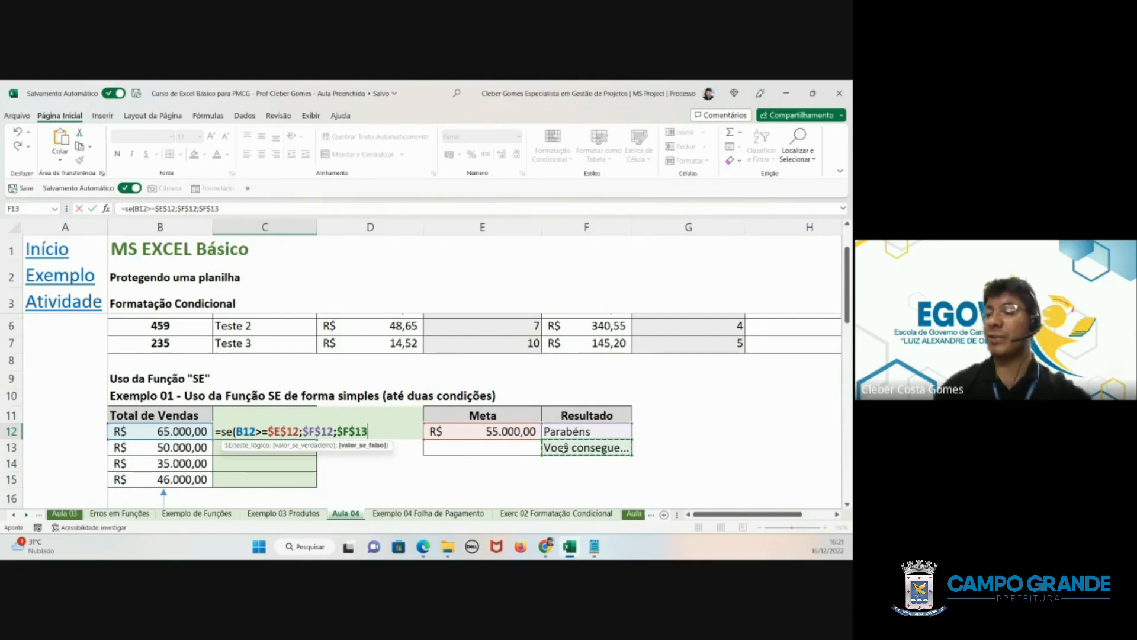
pyautogui.press('Return')
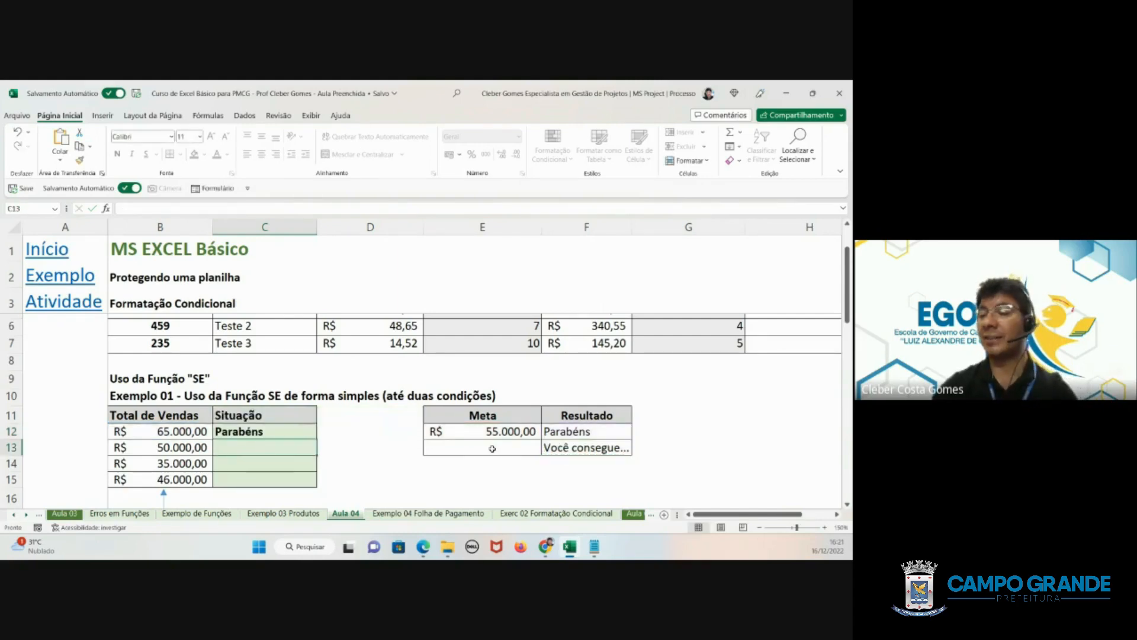
pyautogui.click(266, 432)
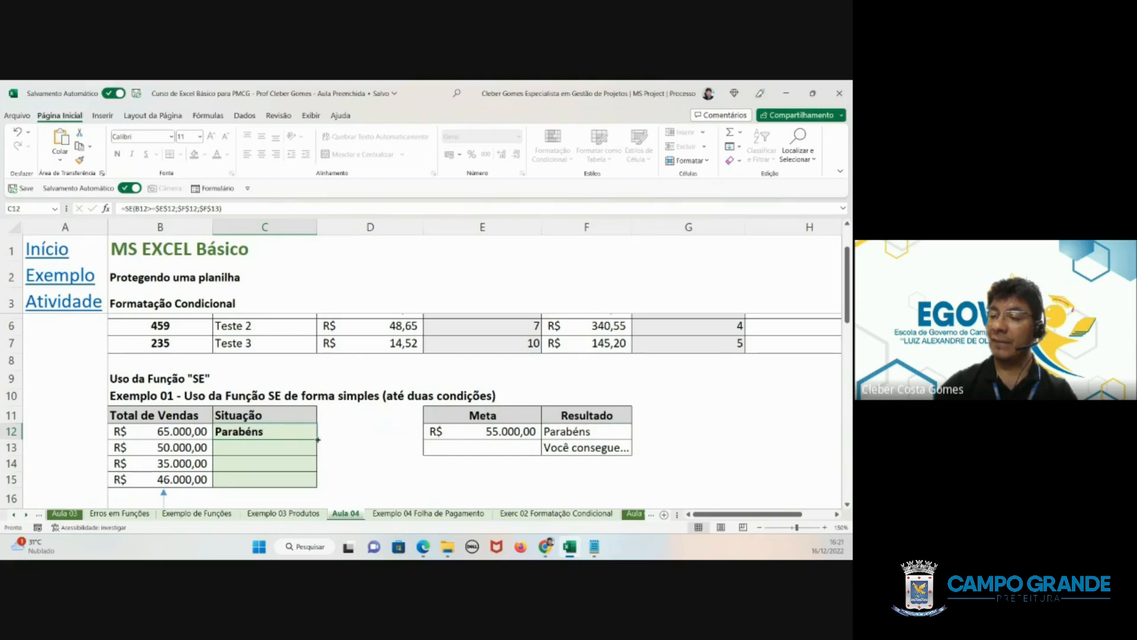
pyautogui.moveTo(317, 439); pyautogui.dragTo(317, 482)
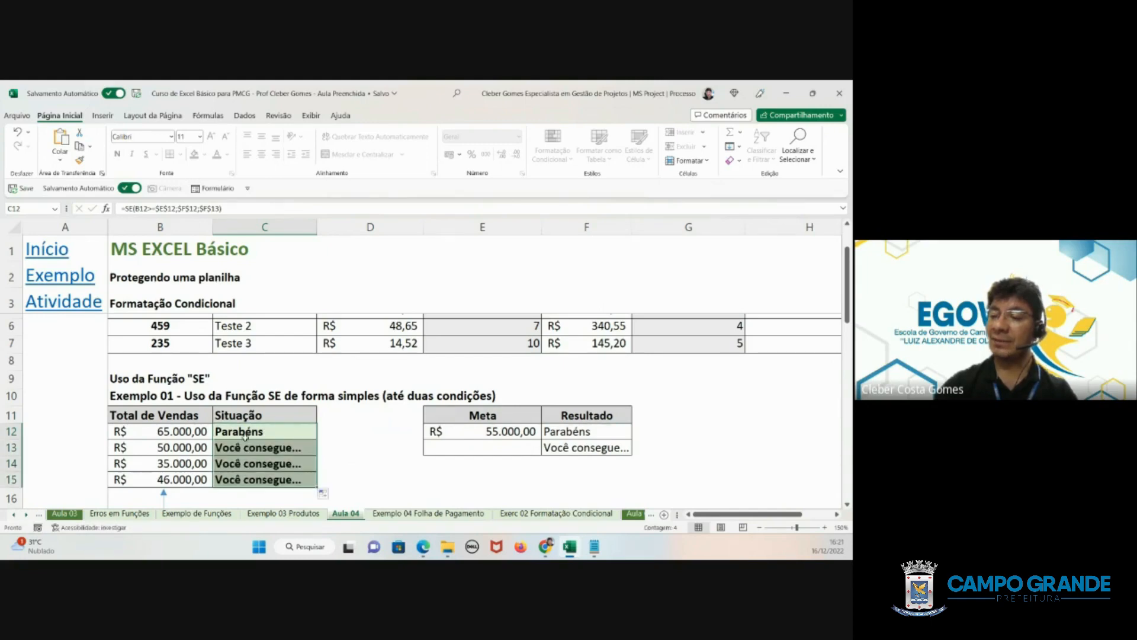
# - Set the Total de Vendas in B14 to 55000 and check the Situação result in C14
pyautogui.click(177, 465)
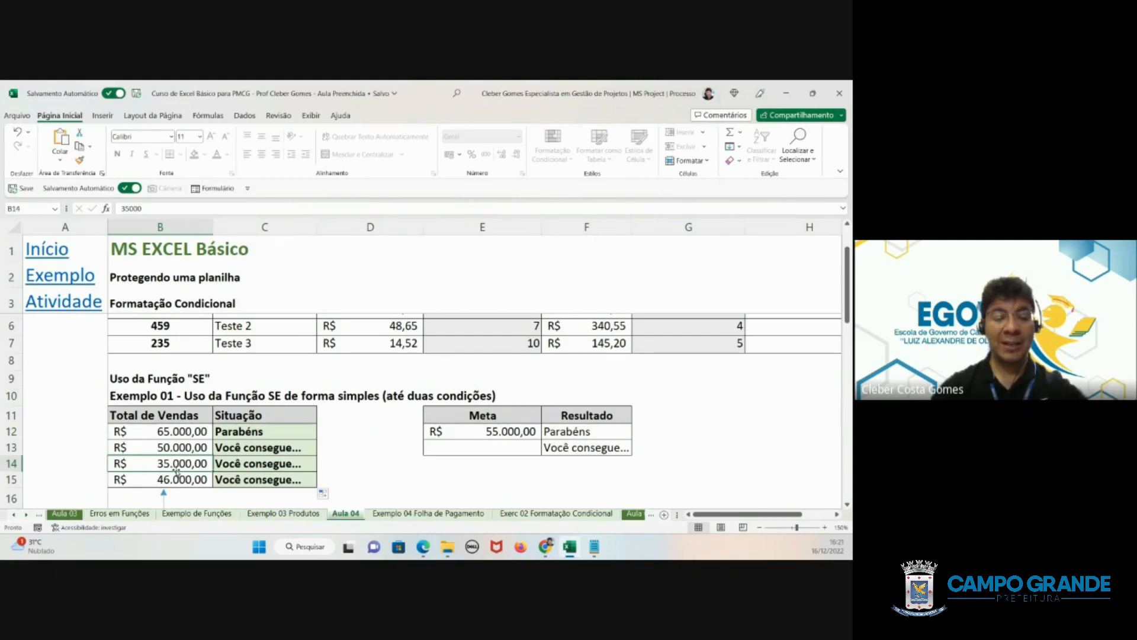
pyautogui.write('55000')
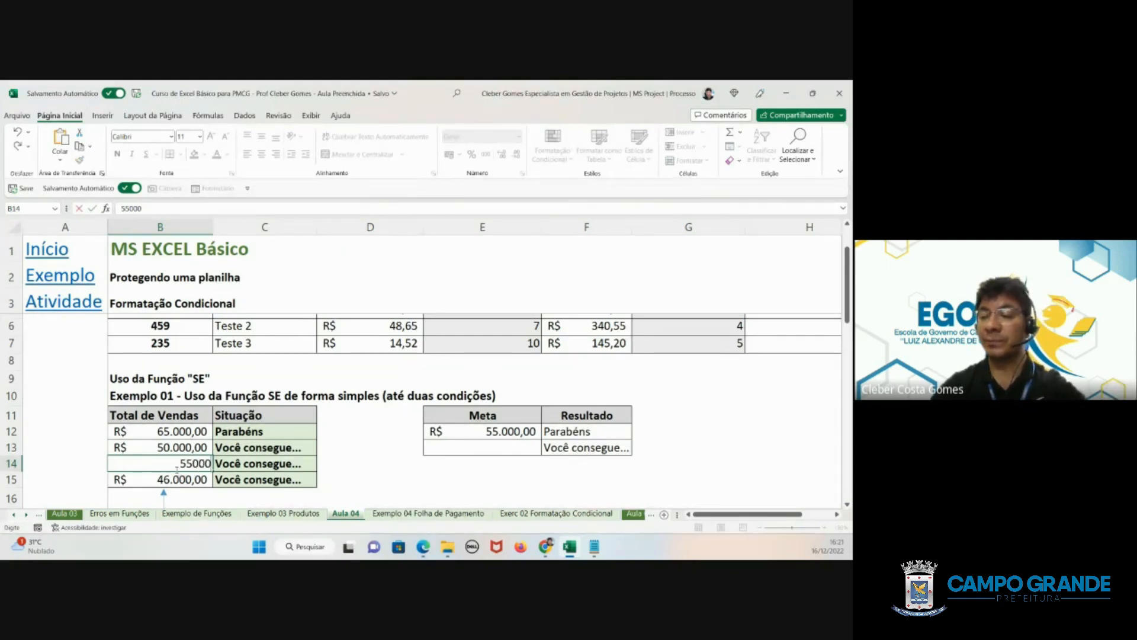
pyautogui.press('Return')
pyautogui.click(254, 464)
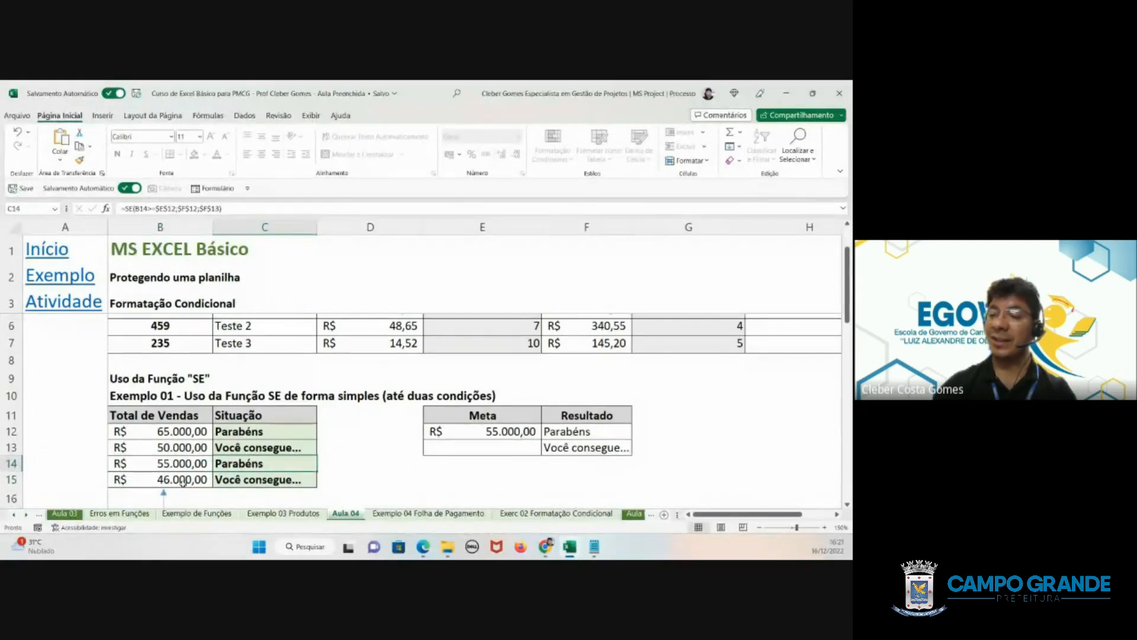
# - Set the Total de Vendas in B13 to 70000 to test the Situação formula above the Meta
pyautogui.click(183, 448)
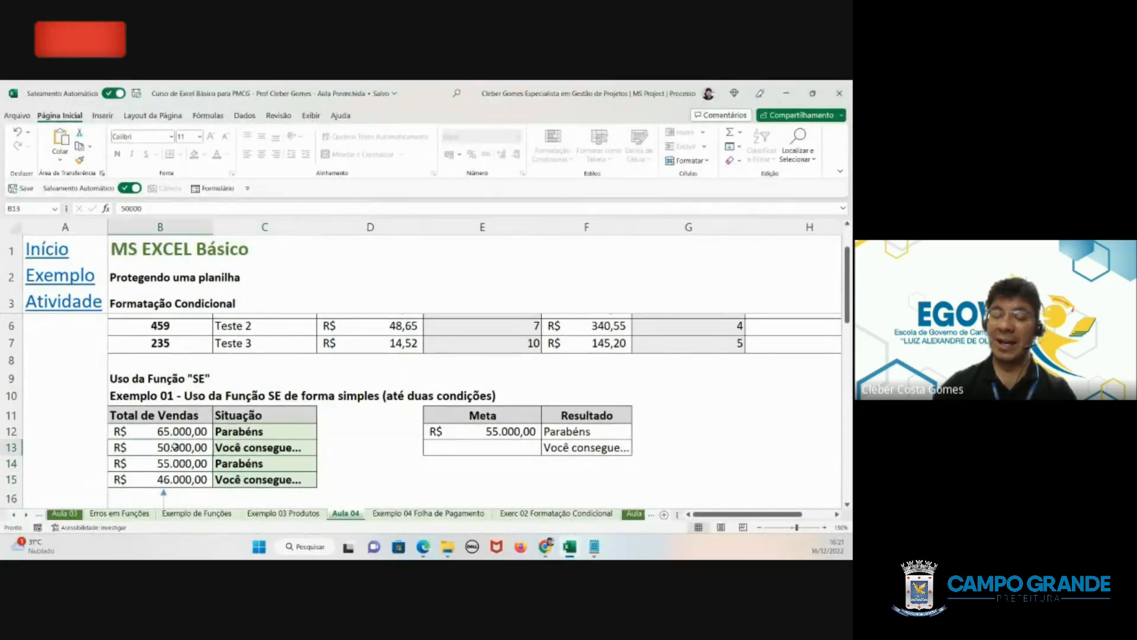
pyautogui.write('70000')
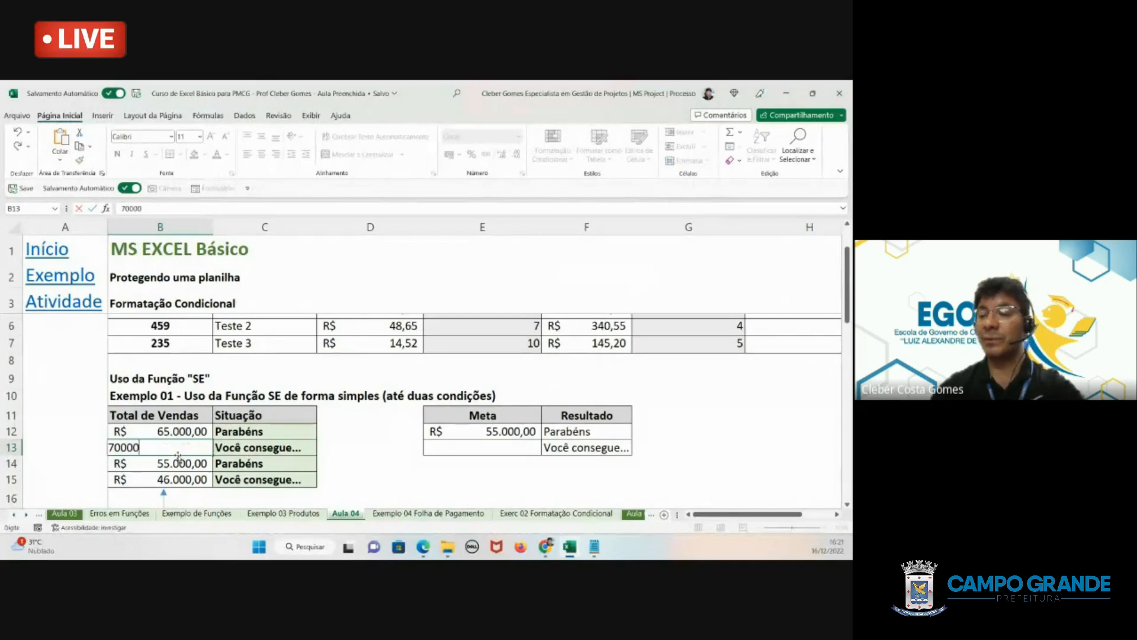
pyautogui.press('Tab')
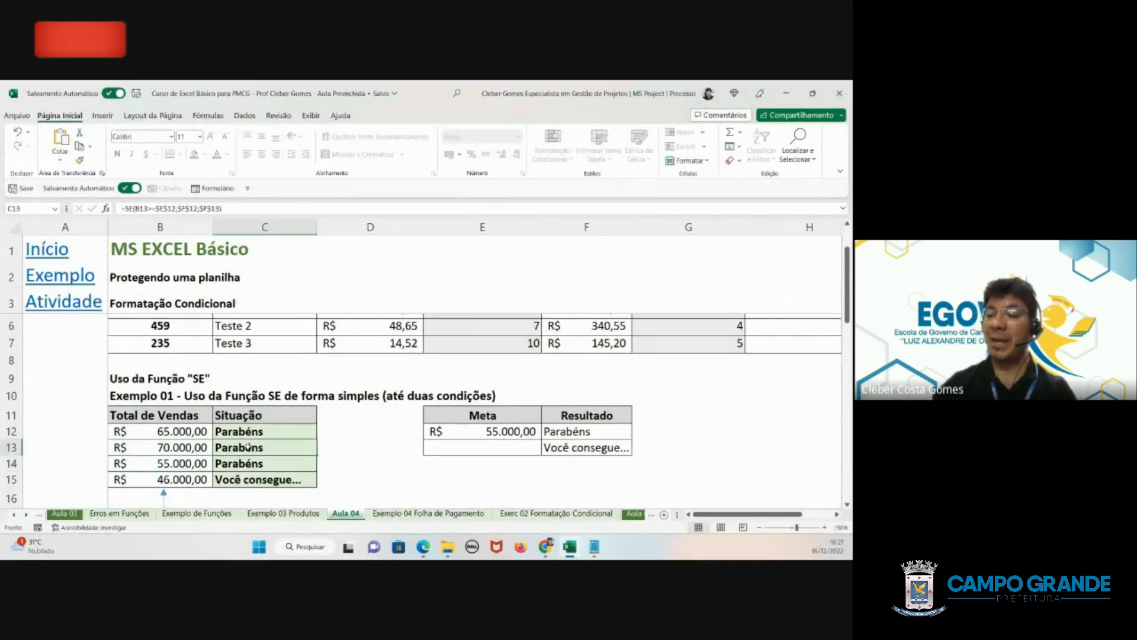
# - Set the Total de Vendas in B13 to 49000 and check the Situação result in C13
pyautogui.click(198, 447)
pyautogui.write('4')
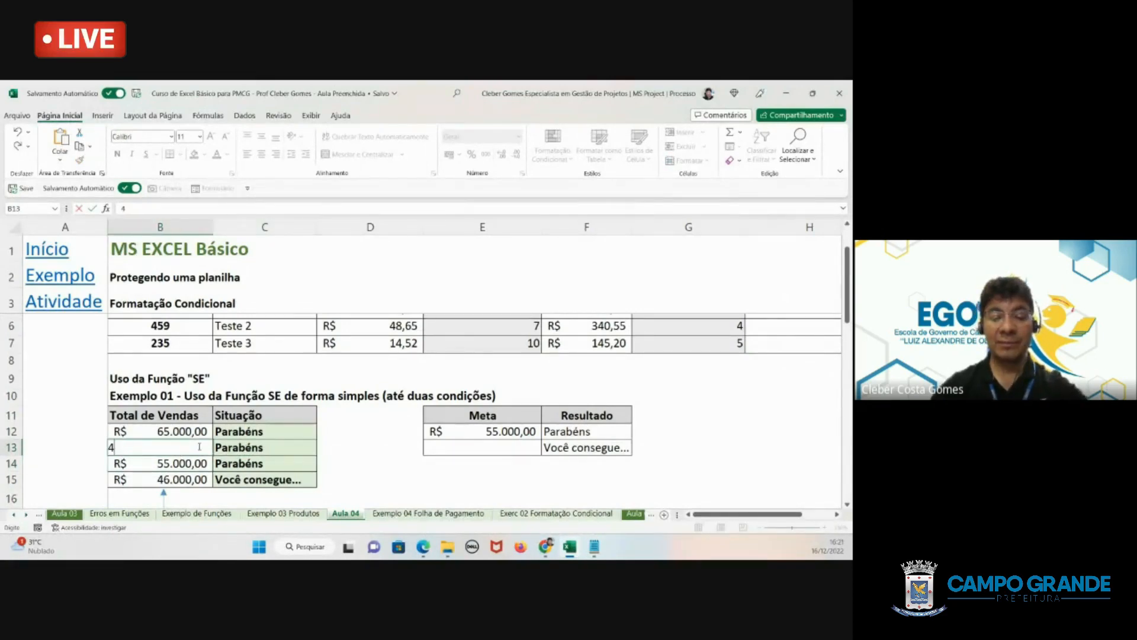
pyautogui.write('9.000')
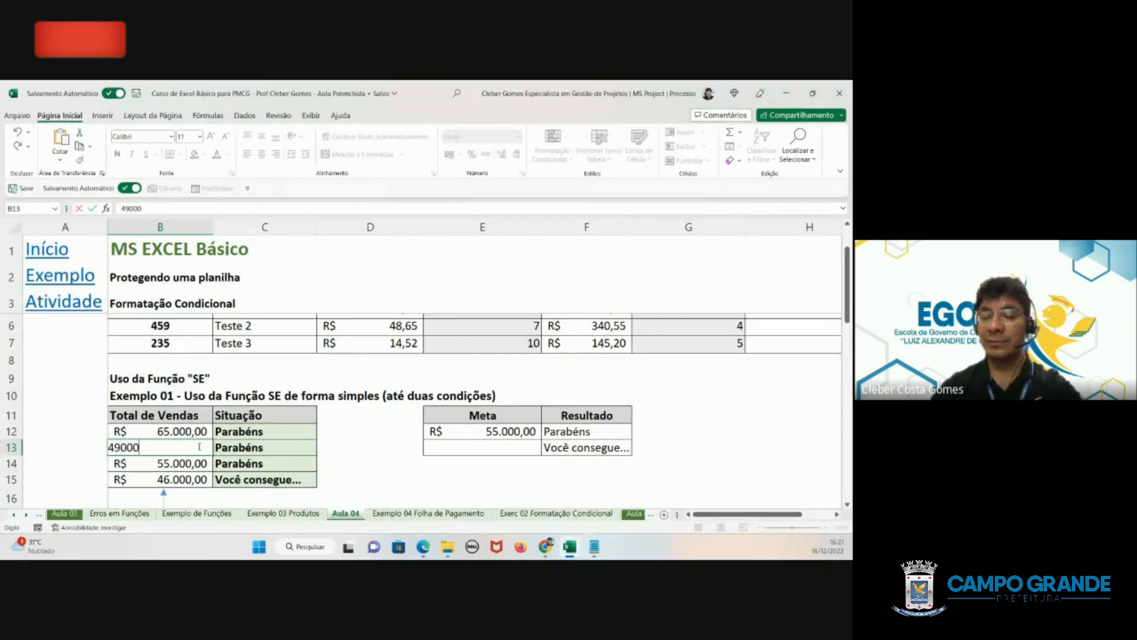
pyautogui.press('Return')
pyautogui.click(224, 450)
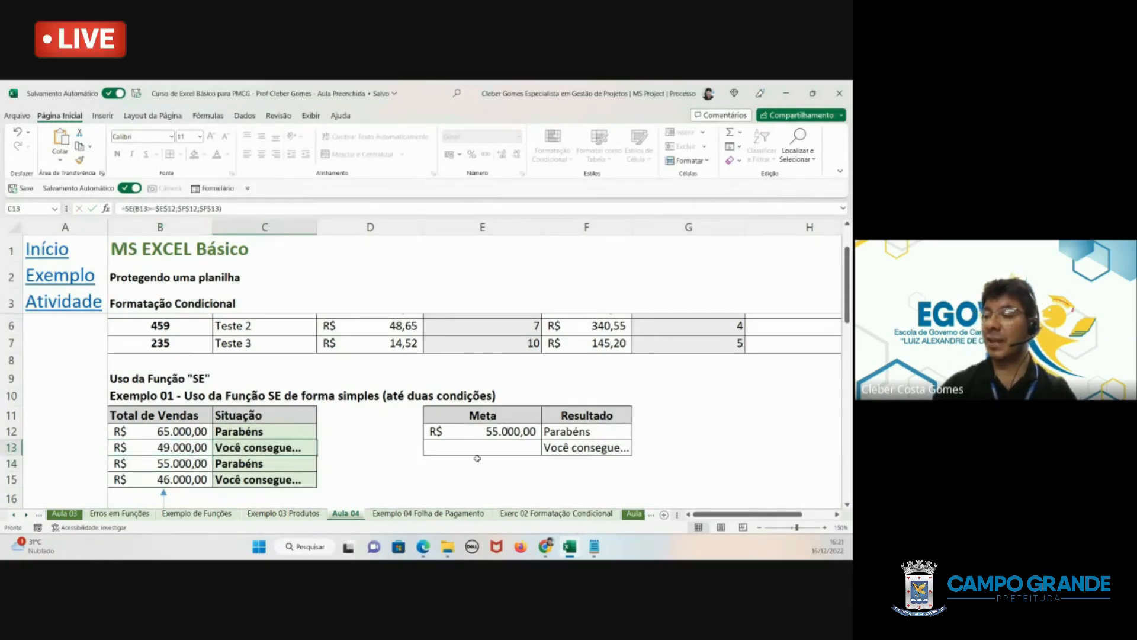
# - Review Exemplo 01's simple SE formula in C12 together with its sales totals and the Meta and Resultado table
pyautogui.click(569, 450)
pyautogui.click(250, 436)
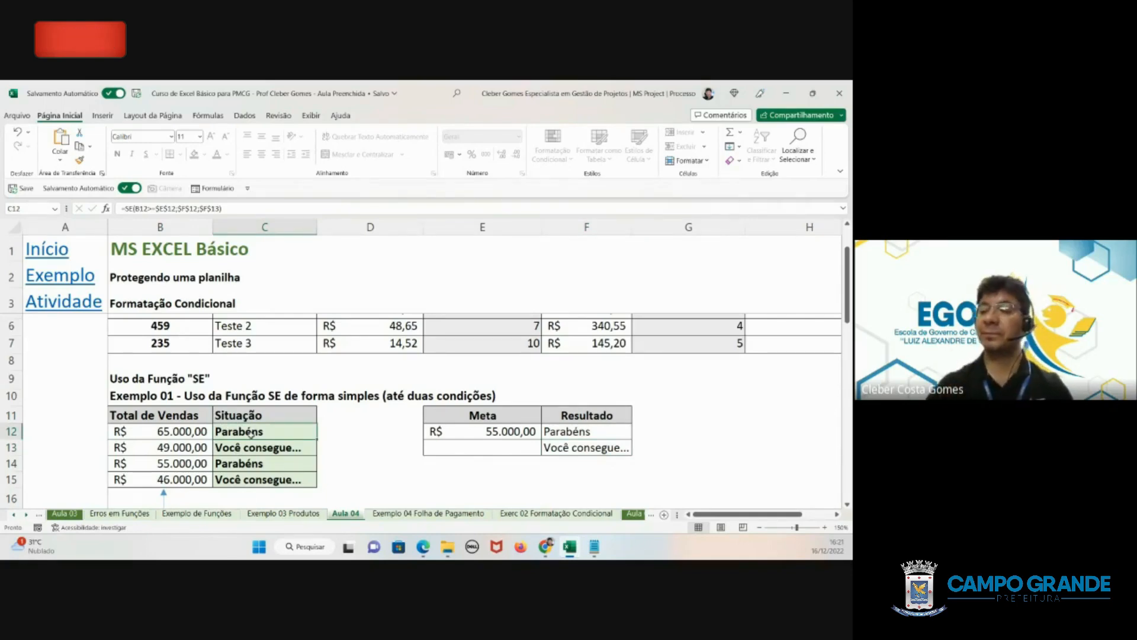
pyautogui.scroll(-2, 253, 433)
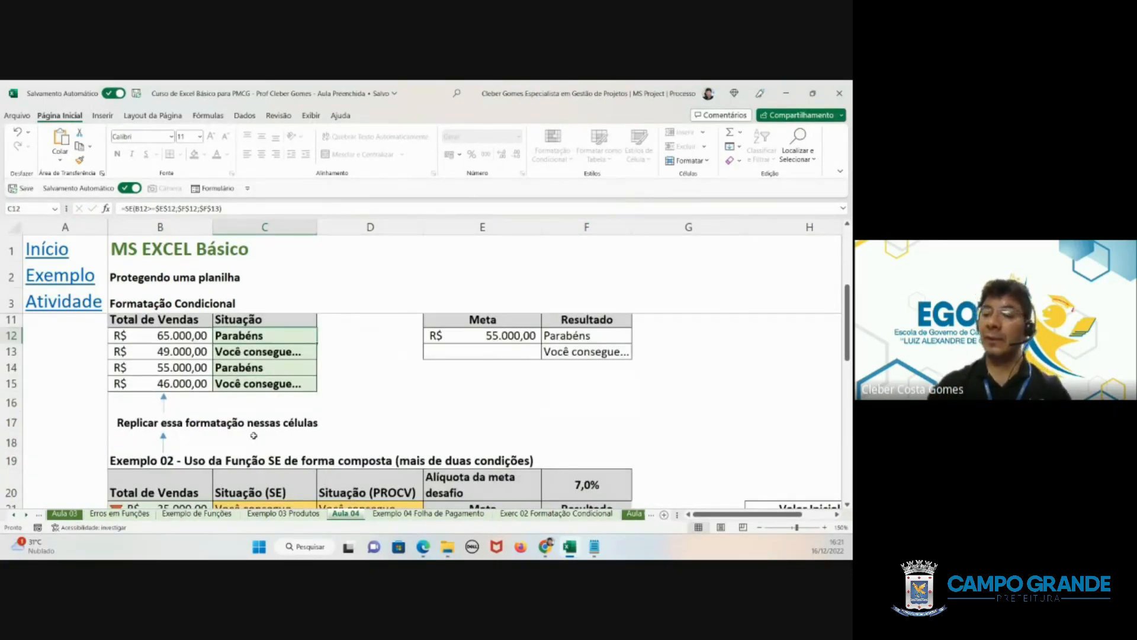
pyautogui.scroll(-1, 253, 435)
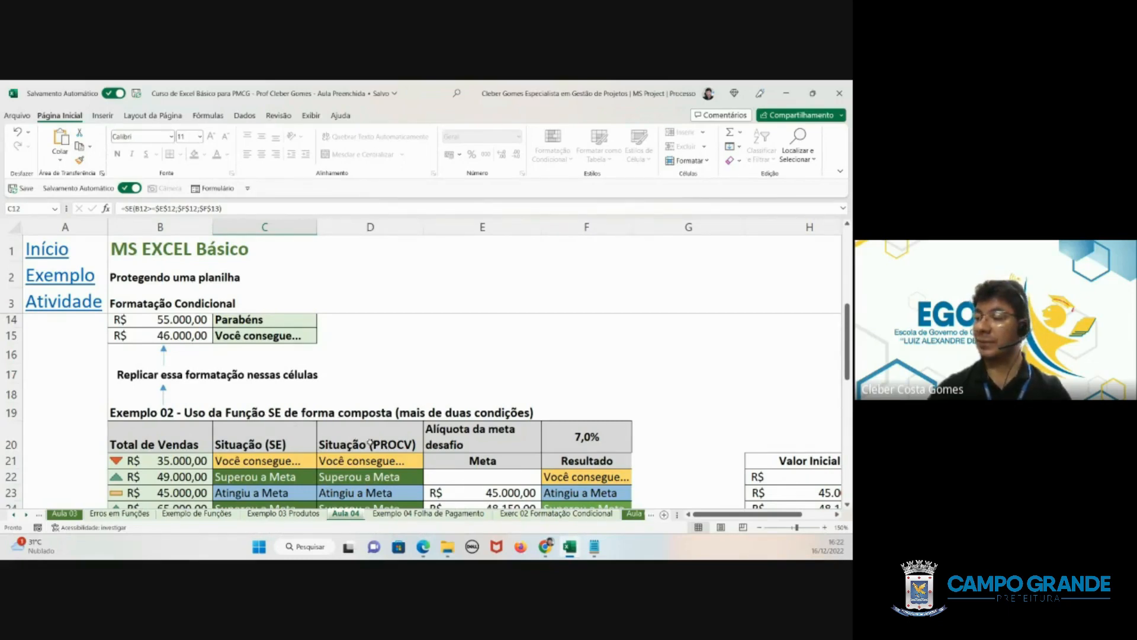
pyautogui.scroll(2, 318, 439)
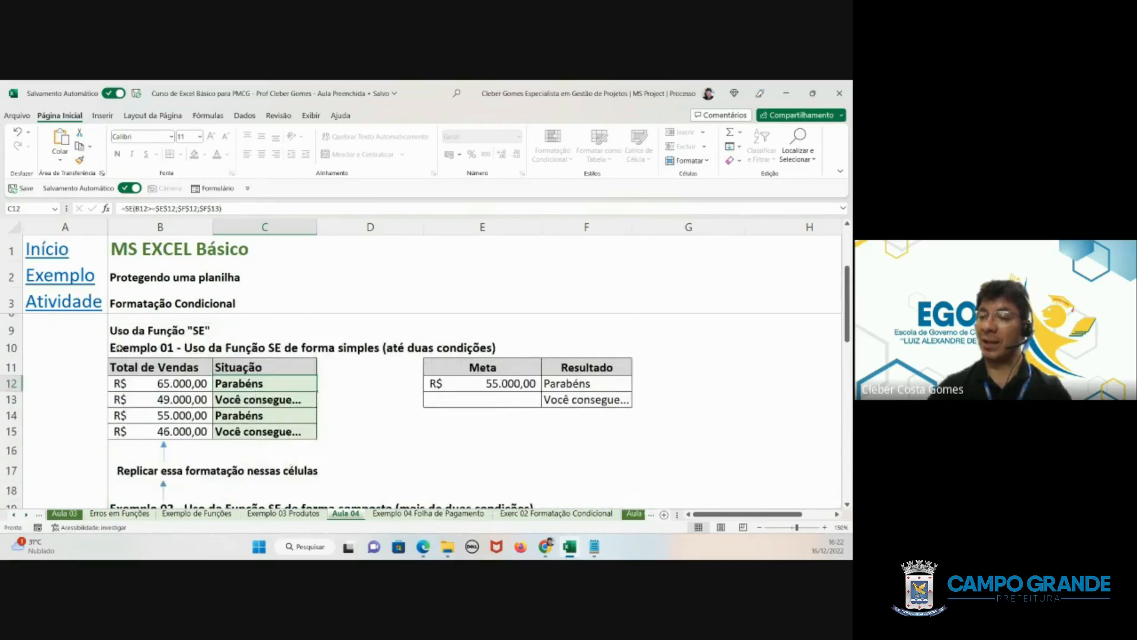
pyautogui.moveTo(118, 347)
pyautogui.mouseDown()
pyautogui.moveTo(486, 441)
pyautogui.moveTo(616, 450)
pyautogui.moveTo(632, 441)
pyautogui.mouseUp()
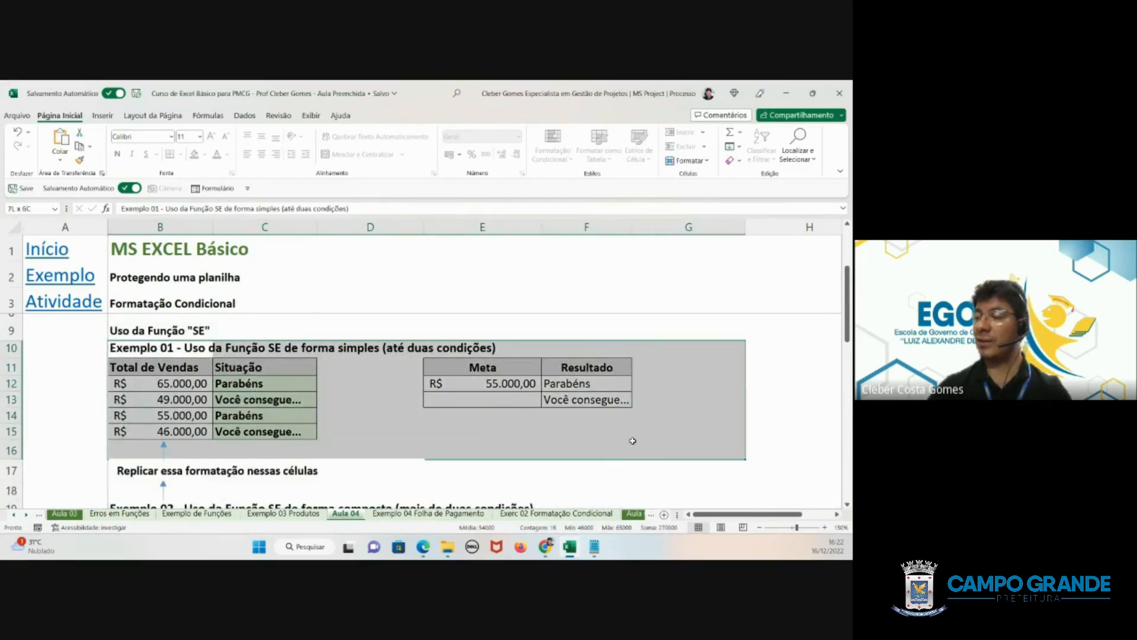
# - Examine Exemplo 02's compound SE layout: the Meta and Resultado columns and the Valor Inicial, Valor Final and Situação ranges
pyautogui.scroll(-2, 566, 407)
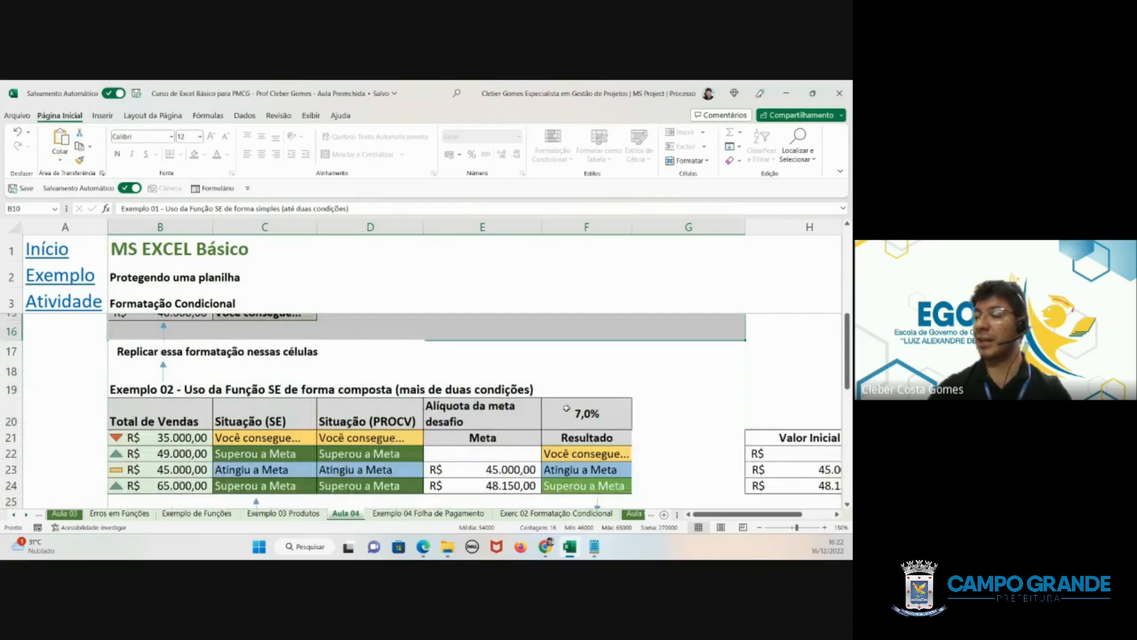
pyautogui.scroll(-1, 566, 408)
pyautogui.click(557, 432)
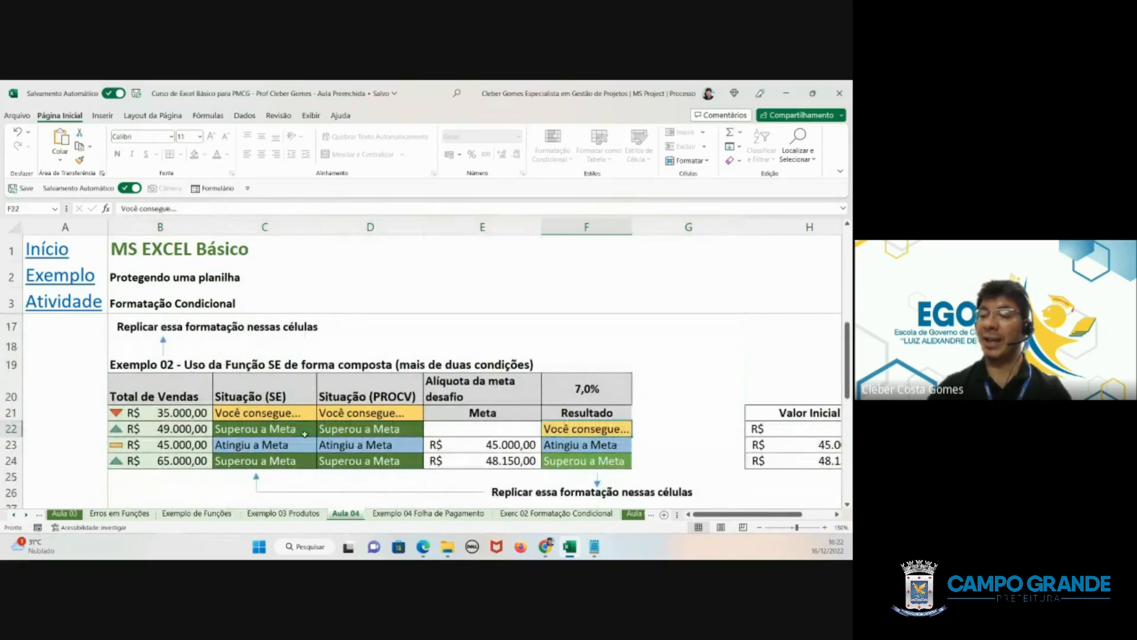
pyautogui.scroll(-3, 677, 441)
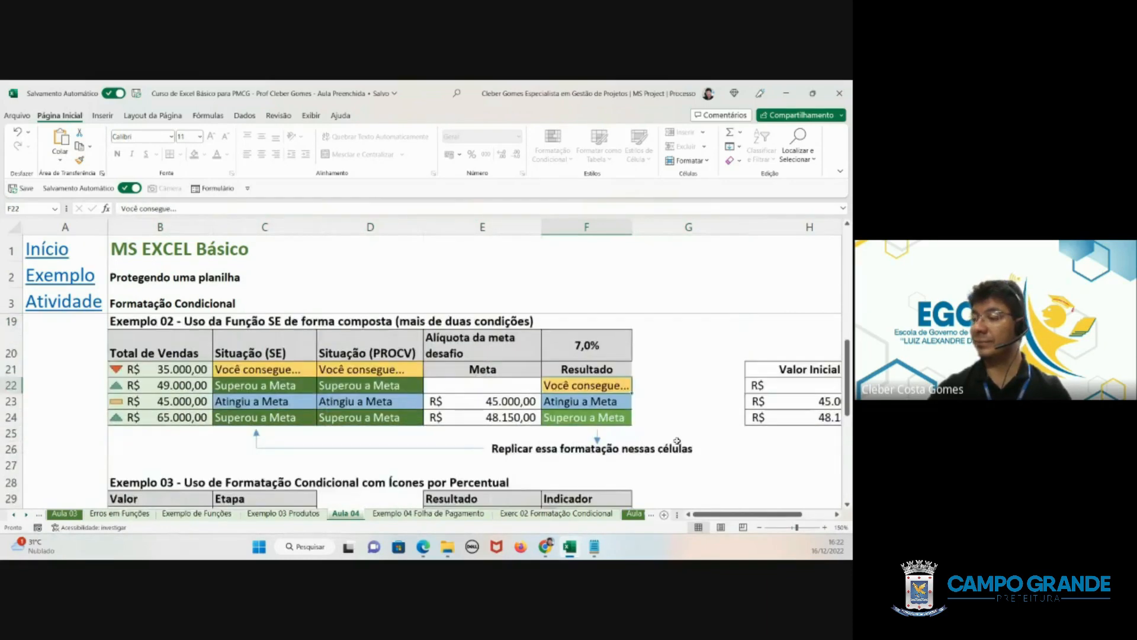
pyautogui.hscroll(3, 677, 440)
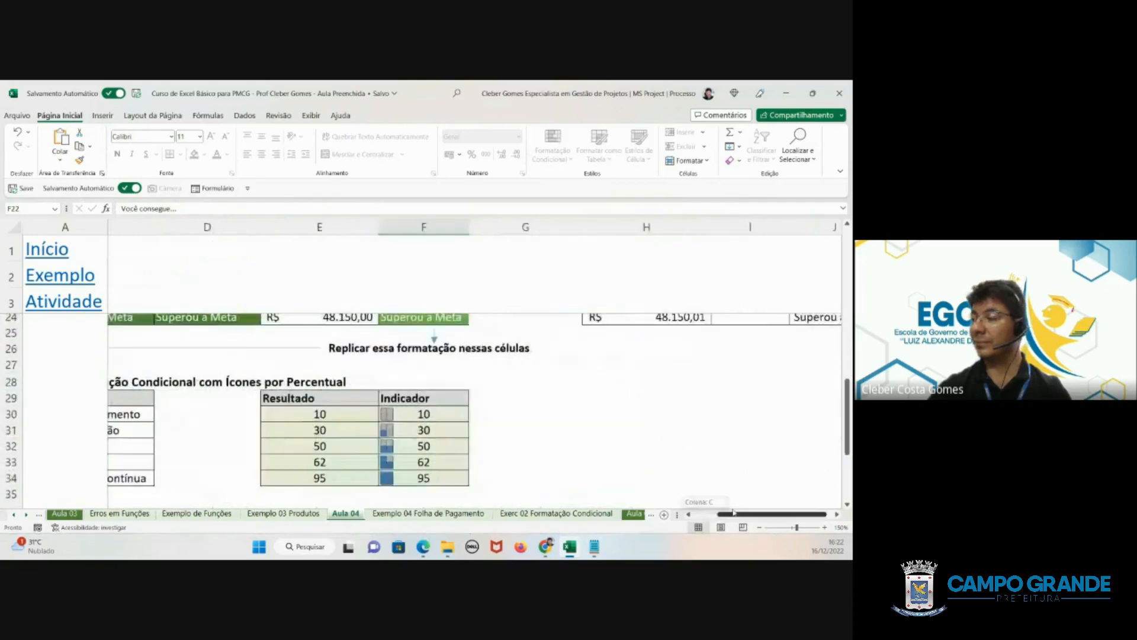
pyautogui.scroll(2, 711, 436)
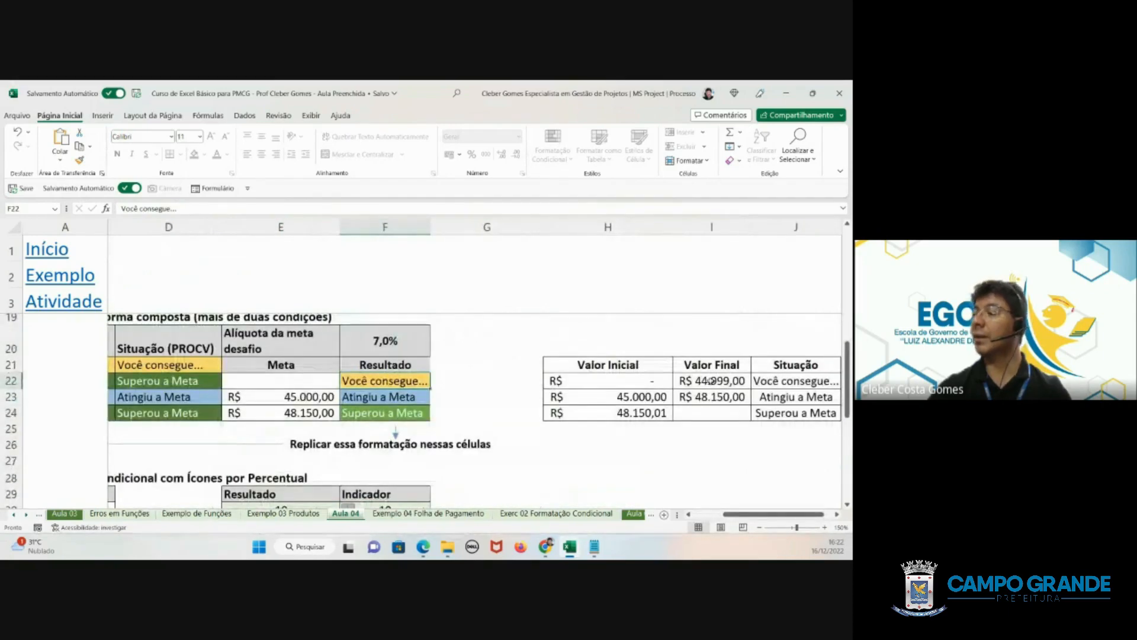
pyautogui.moveTo(633, 386); pyautogui.dragTo(718, 384)
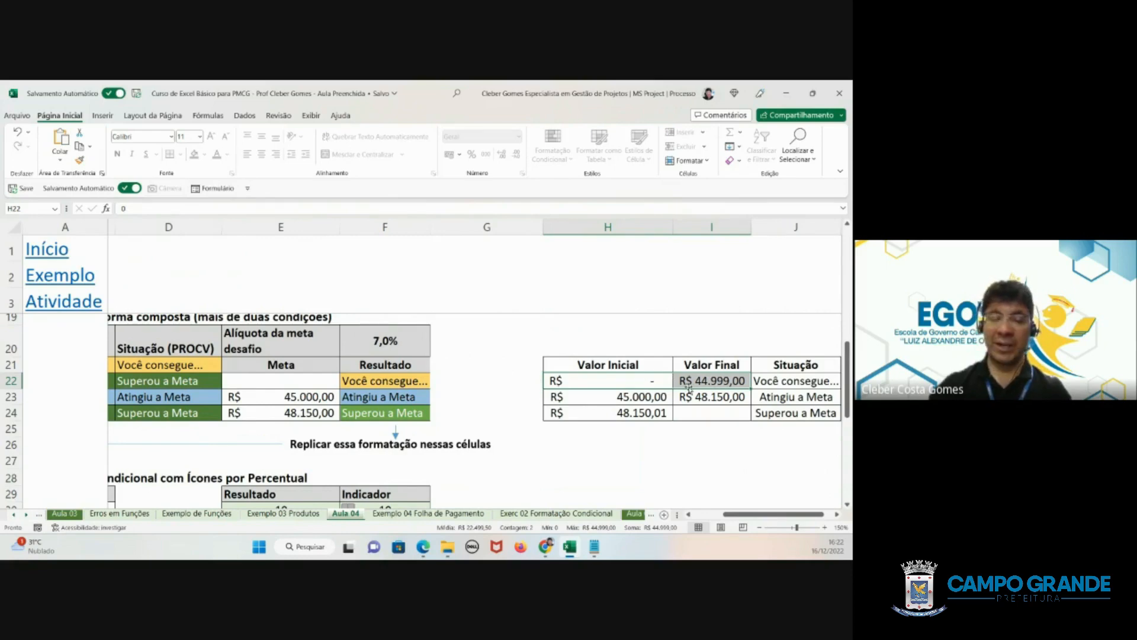
pyautogui.click(787, 383)
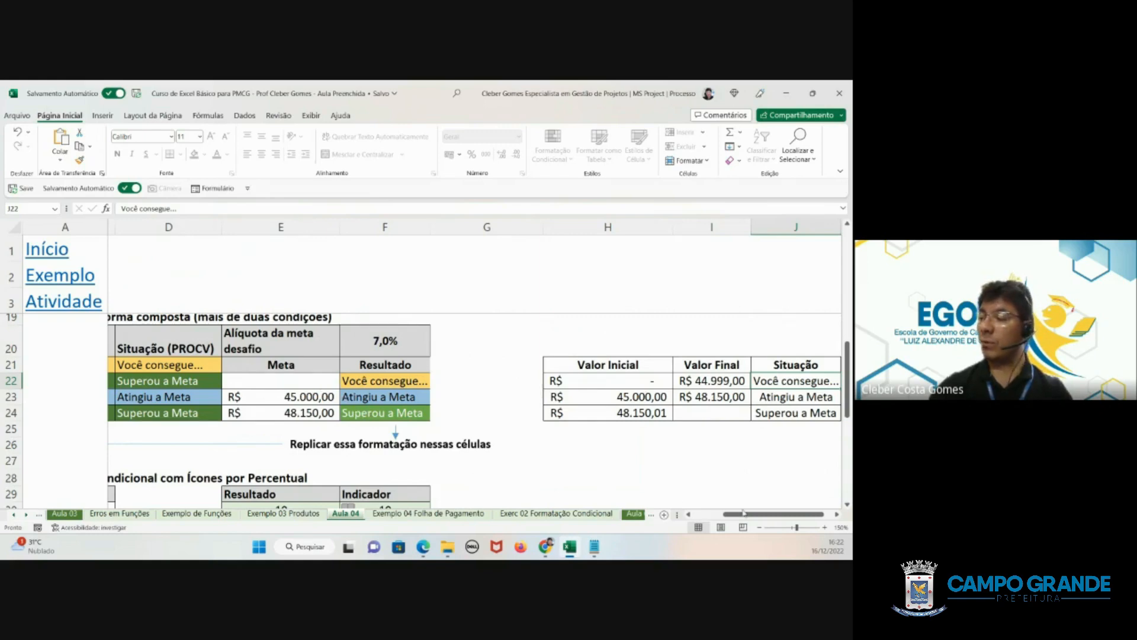
pyautogui.hscroll(-3, 744, 513)
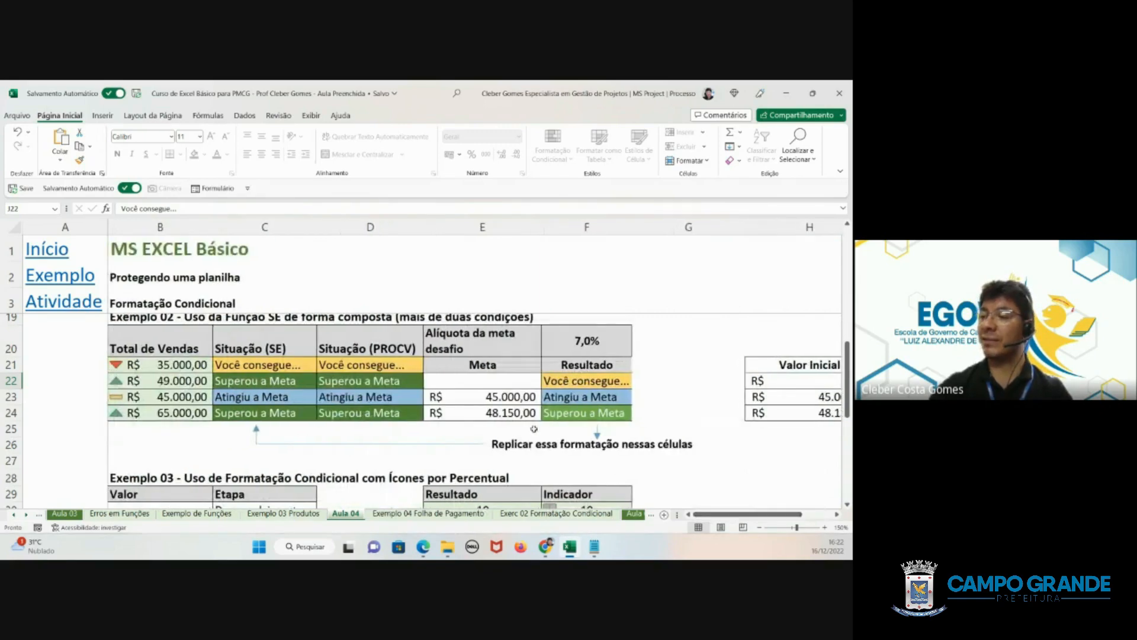
pyautogui.moveTo(453, 342); pyautogui.dragTo(543, 423)
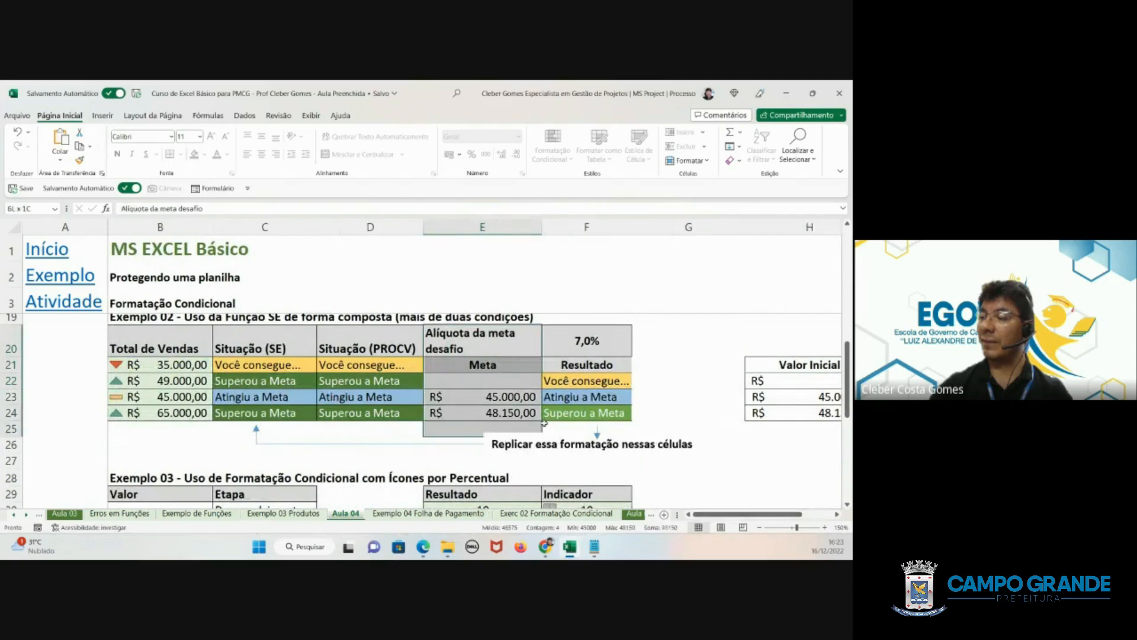
pyautogui.moveTo(586, 382); pyautogui.dragTo(585, 413)
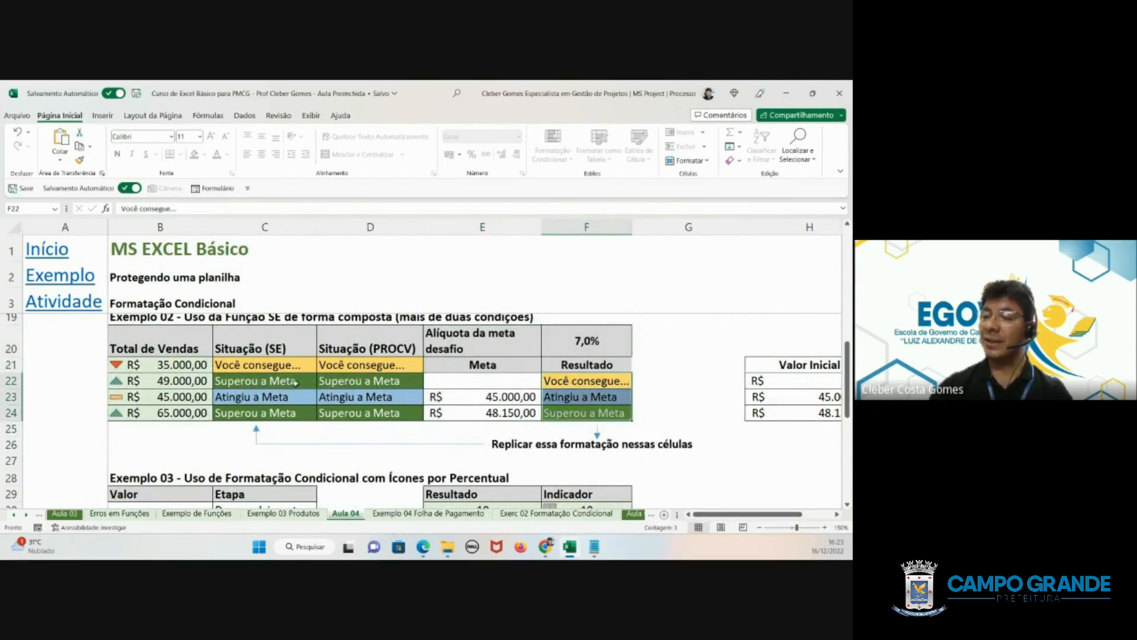
# - Clear Exemplo 02's existing Situação (SE) formulas from C21 to C24
pyautogui.click(272, 366)
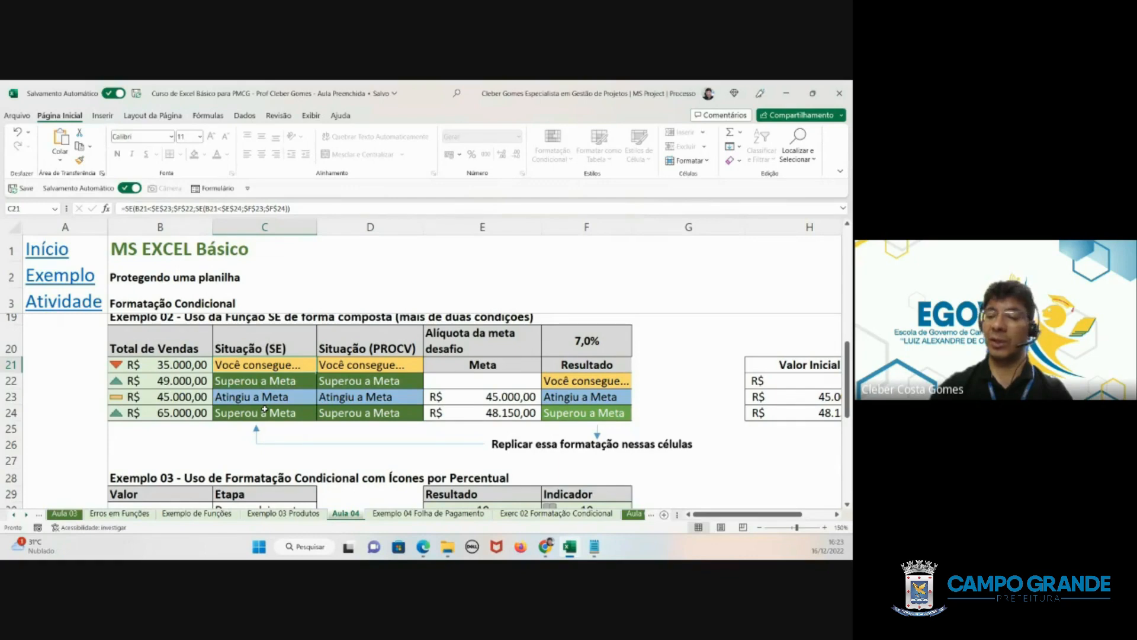
pyautogui.press('Delete')
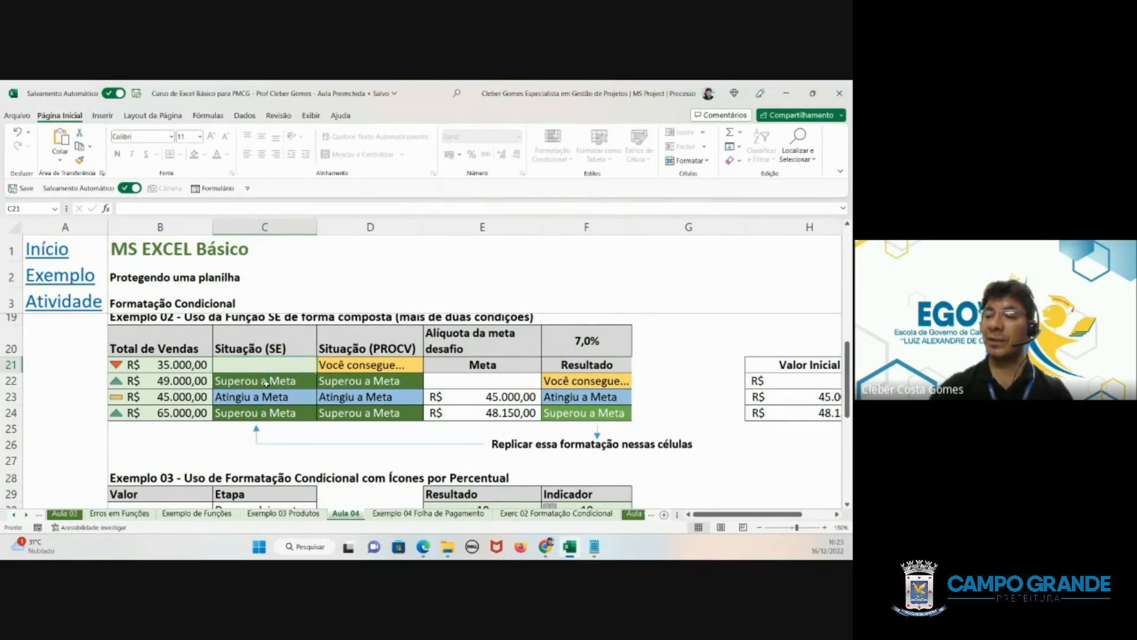
pyautogui.moveTo(265, 375); pyautogui.dragTo(255, 413)
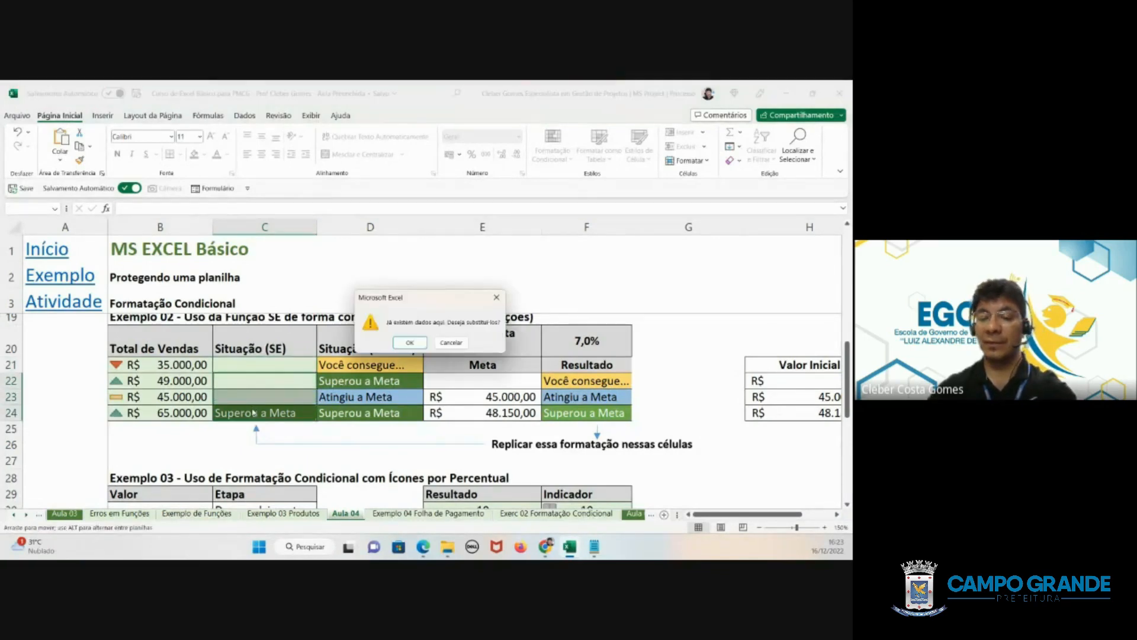
pyautogui.click(410, 343)
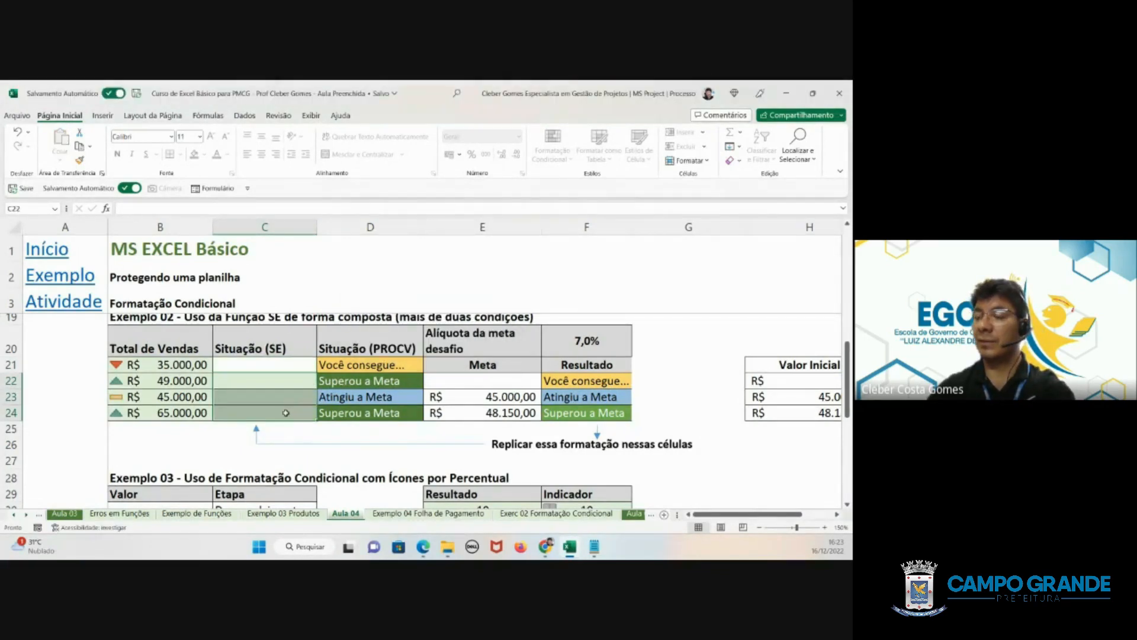
# - Start an SE formula in C21 with the logical test B21<$E$23, locking the Meta cell as an absolute reference
pyautogui.click(271, 369)
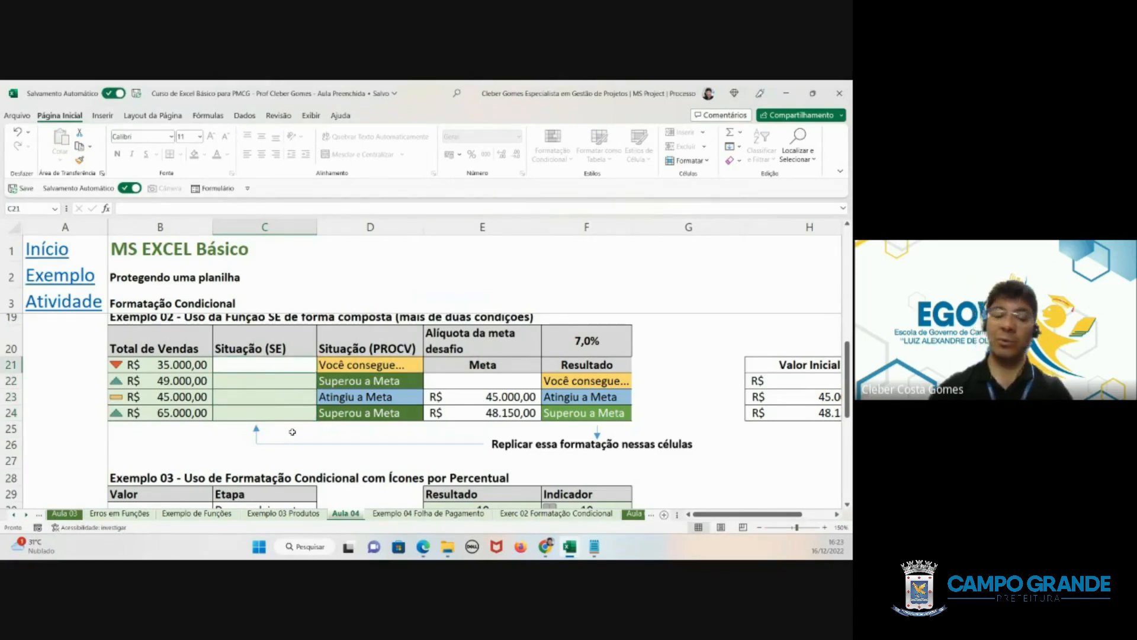
pyautogui.write('=')
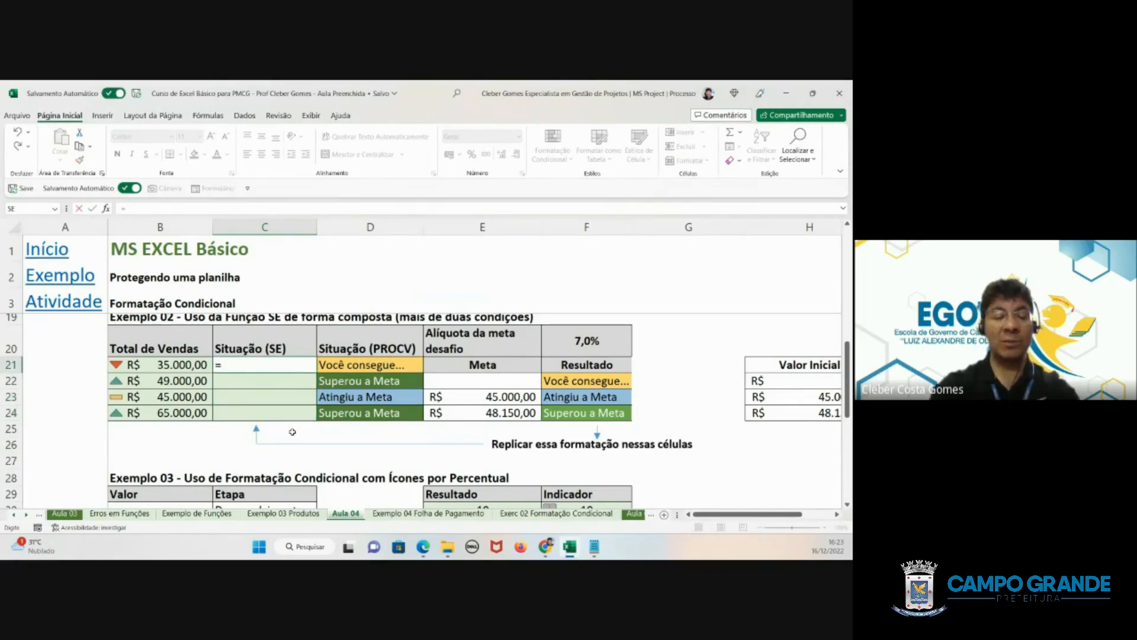
pyautogui.write('se(')
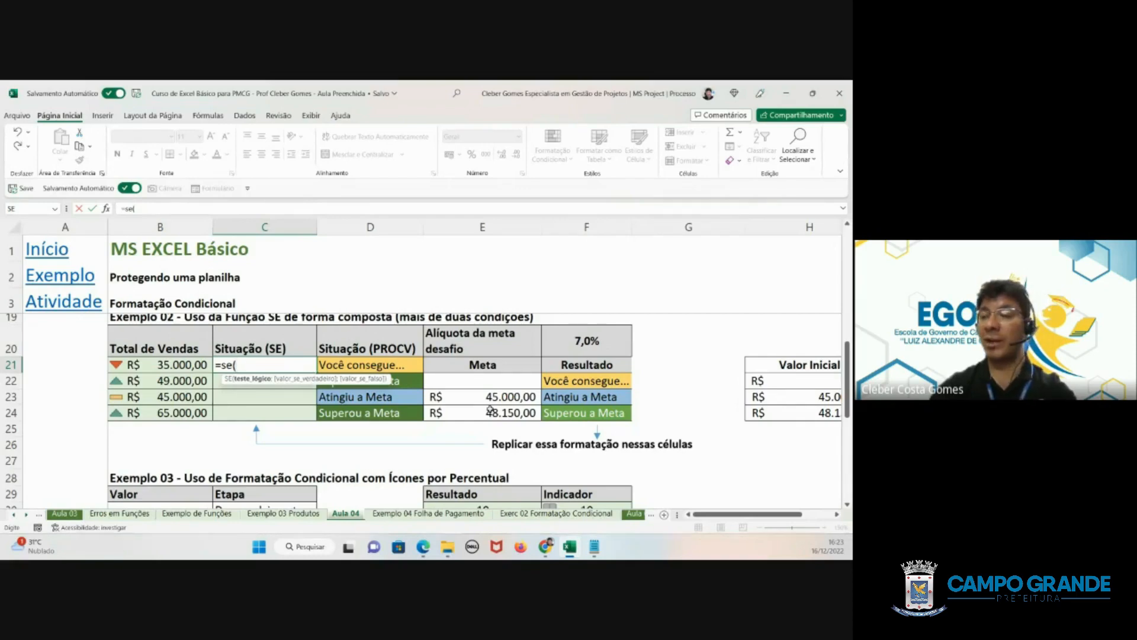
pyautogui.click(149, 365)
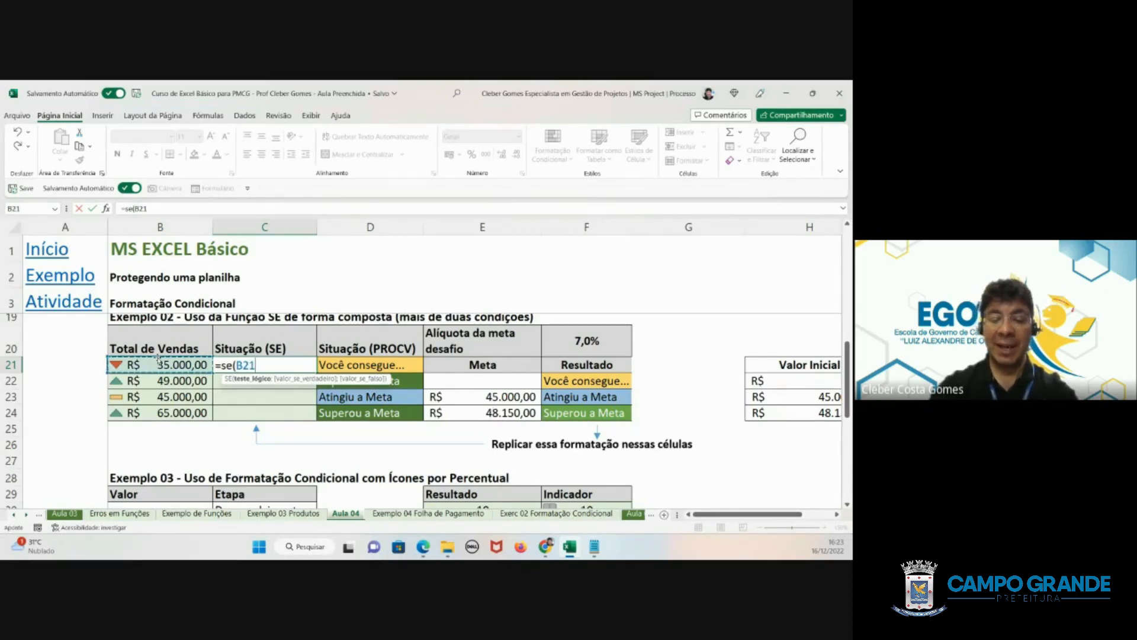
pyautogui.write('<')
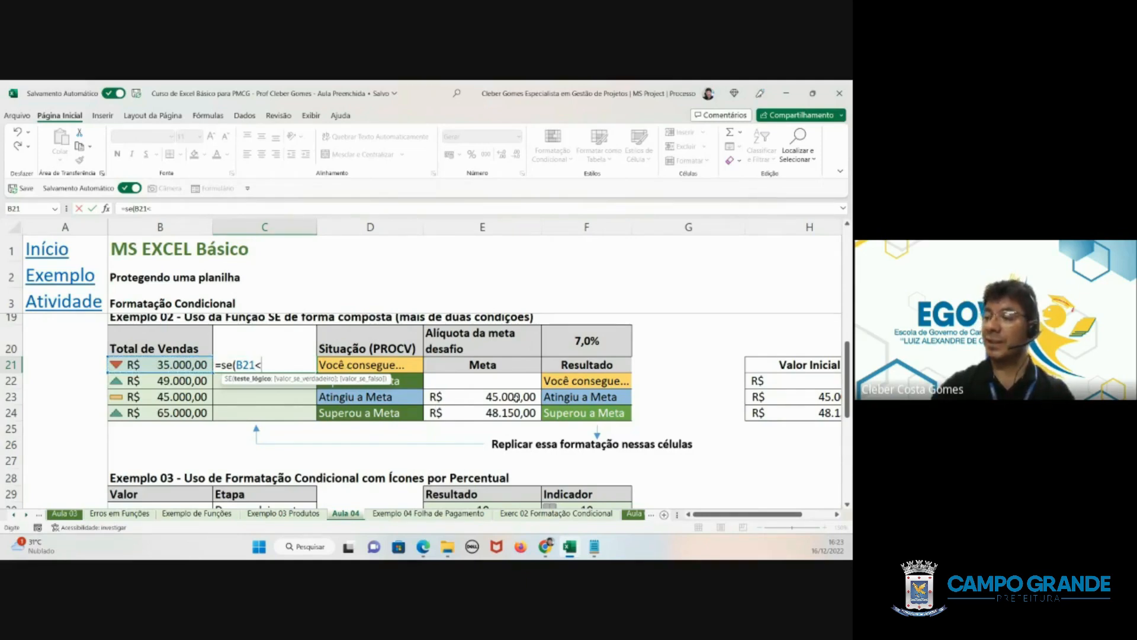
pyautogui.click(517, 396)
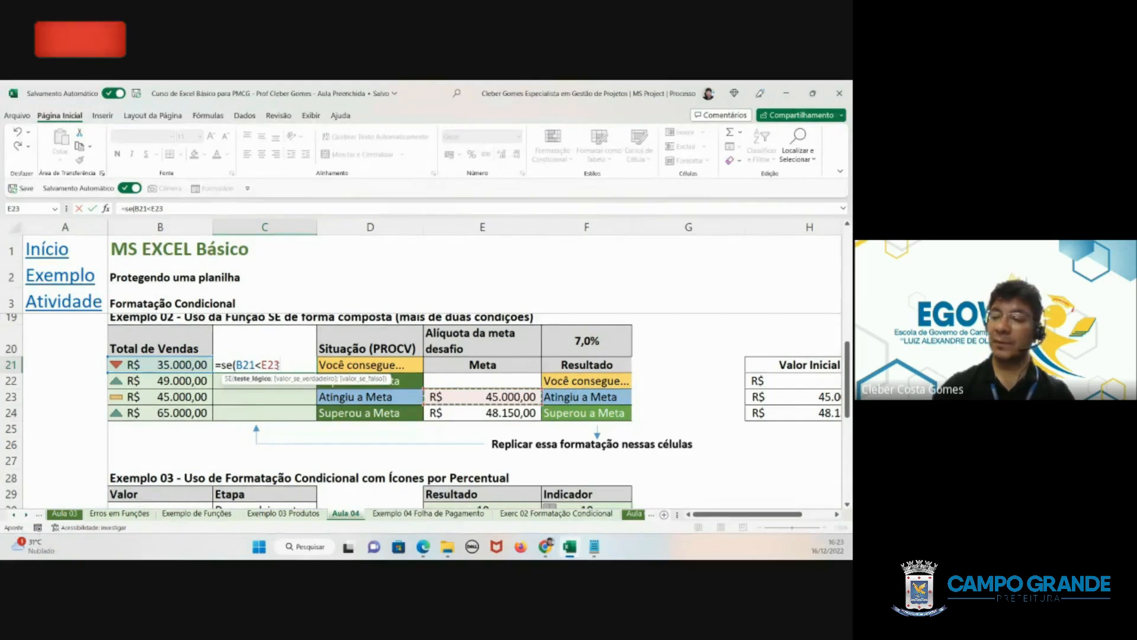
pyautogui.press('F2')
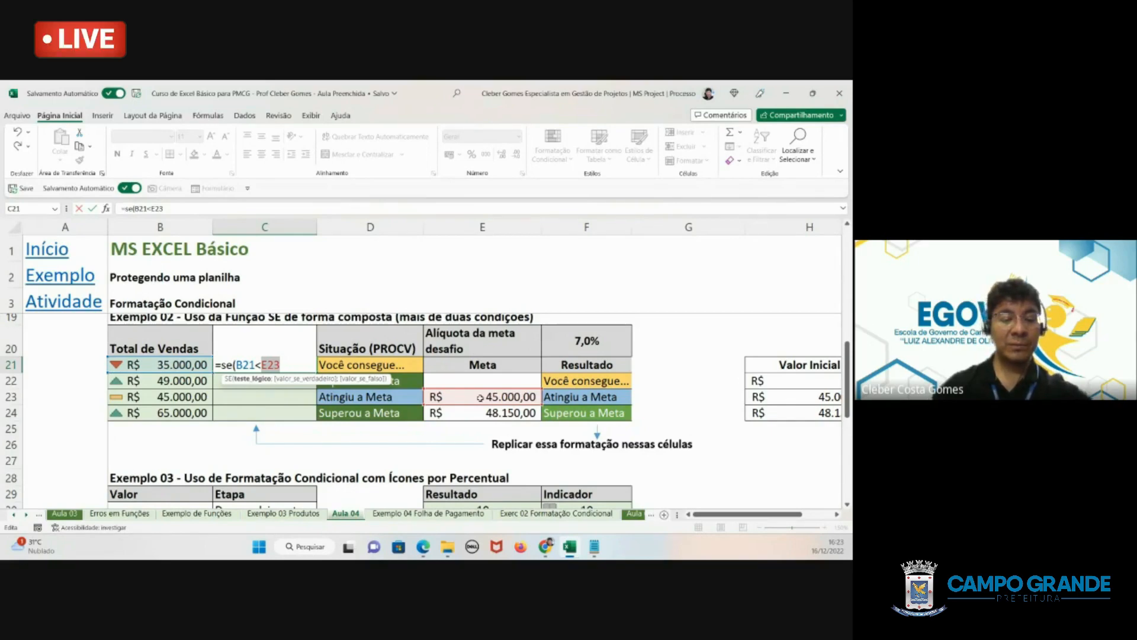
pyautogui.press('F4')
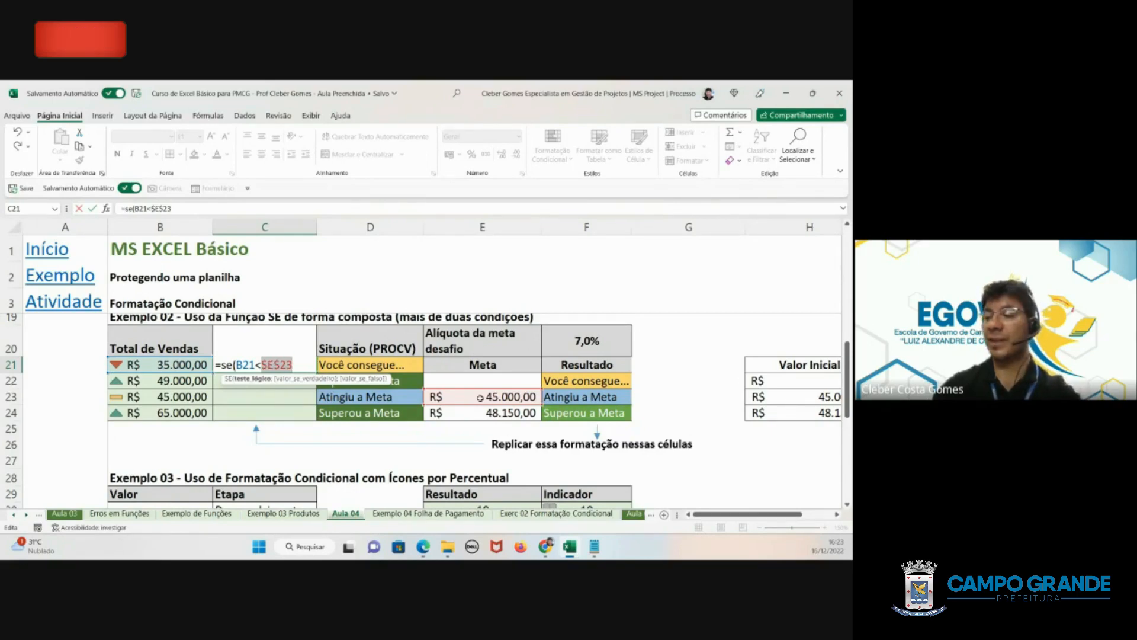
# - Add $F$22 as the value if true in C21's SE formula, fixed as an absolute reference
pyautogui.click(299, 365)
pyautogui.write(';')
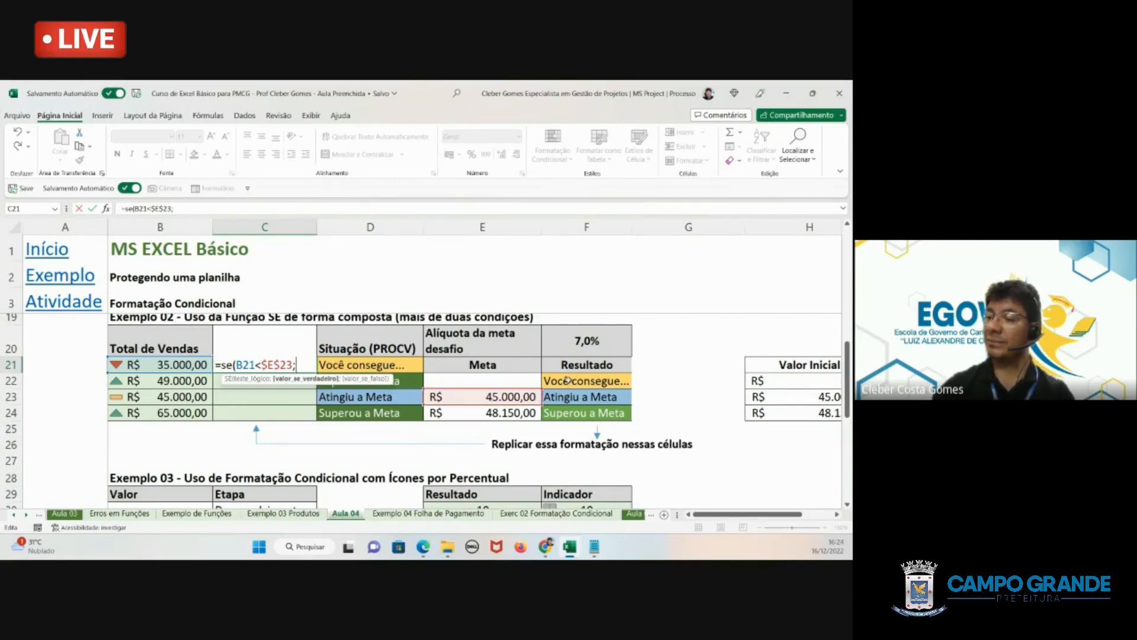
pyautogui.click(567, 380)
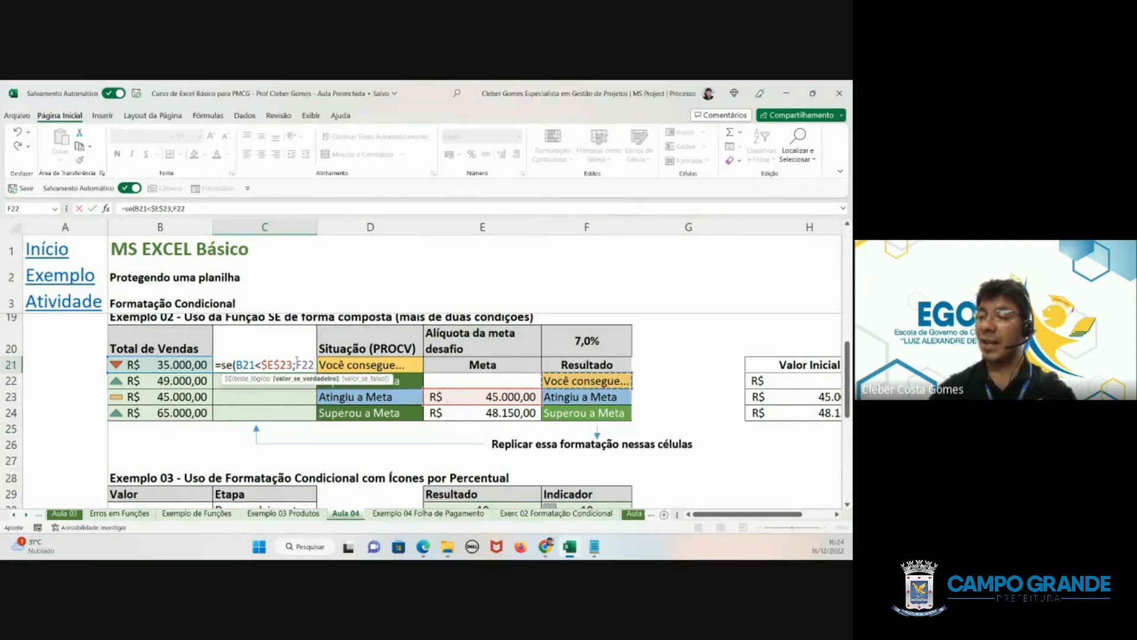
pyautogui.moveTo(296, 365); pyautogui.dragTo(314, 365)
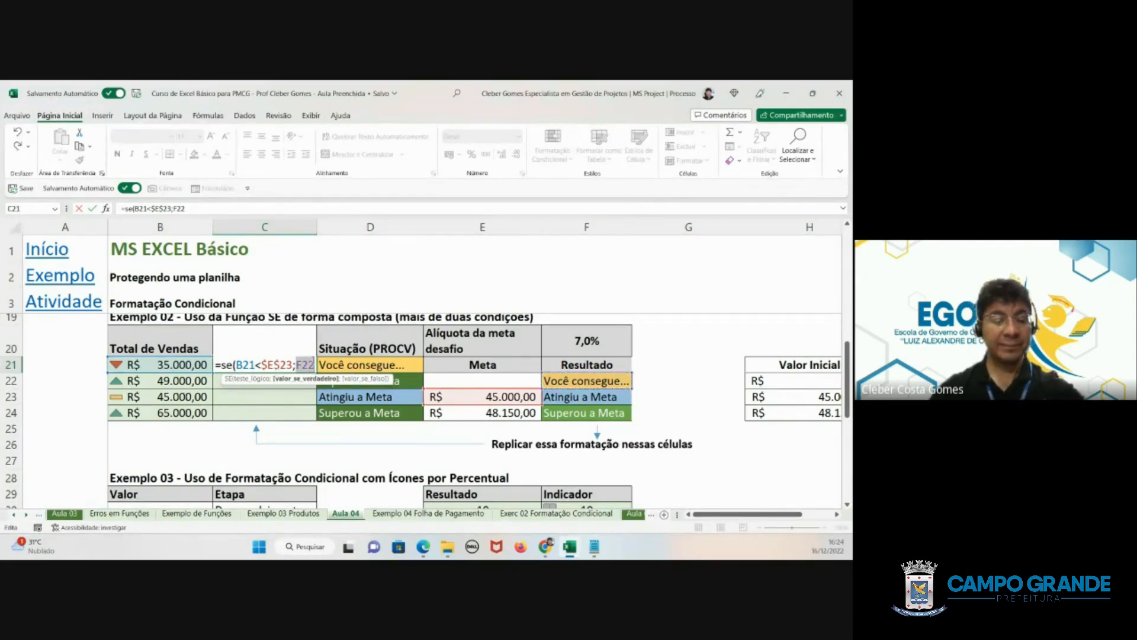
pyautogui.press('F4')
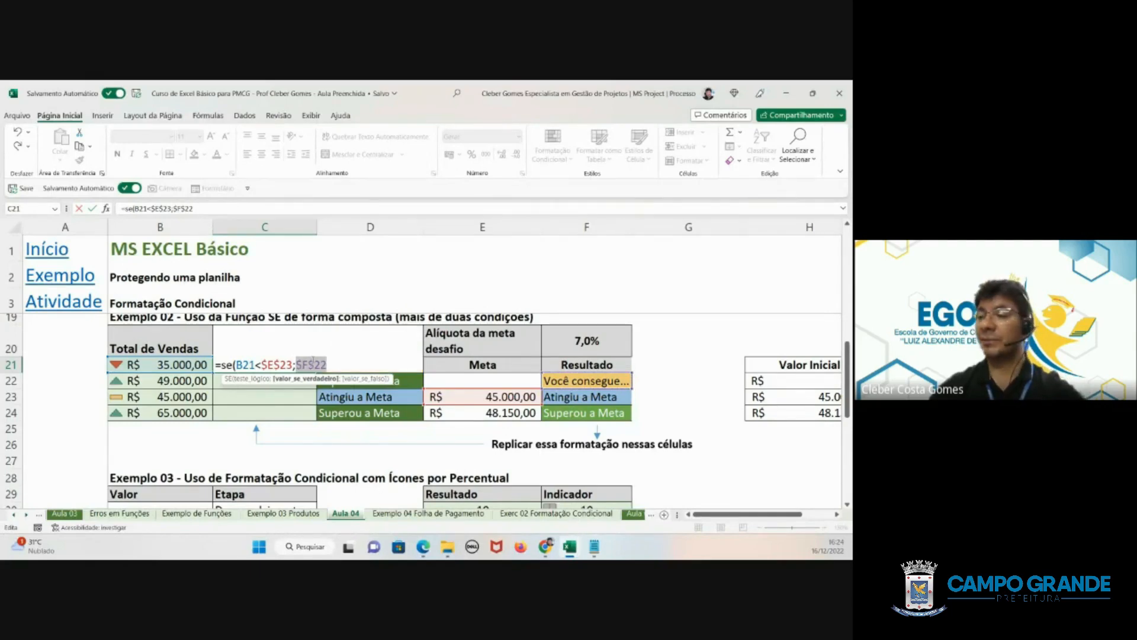
pyautogui.click(336, 365)
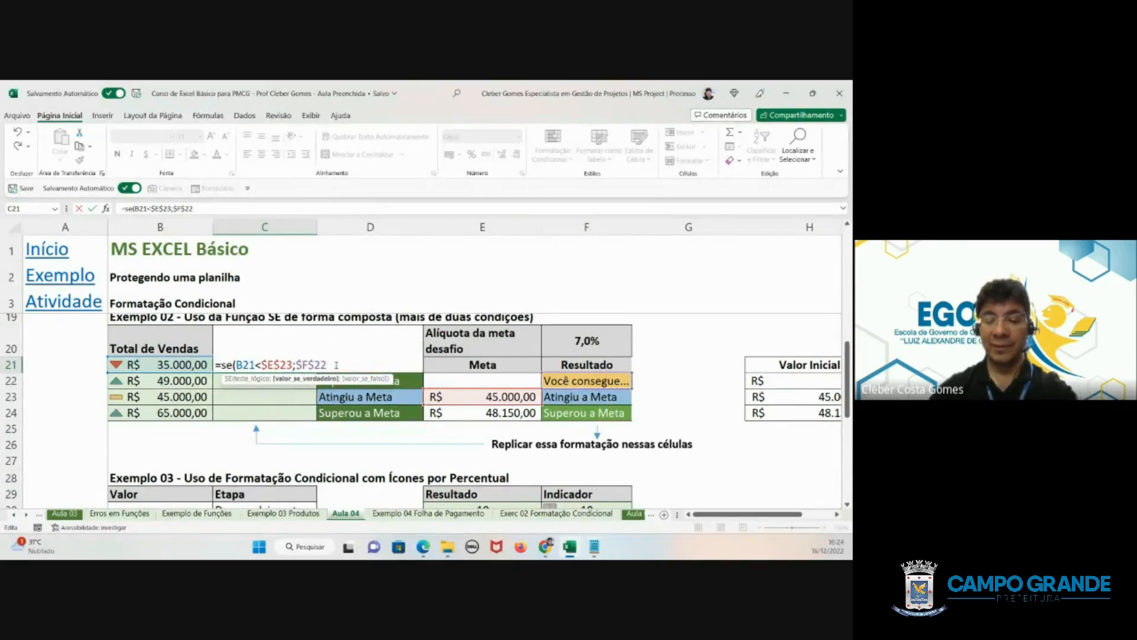
# - Nest a second SE as the value if false in C21, testing B21<$E$24 with the goal cell locked as an absolute reference
pyautogui.write(';')
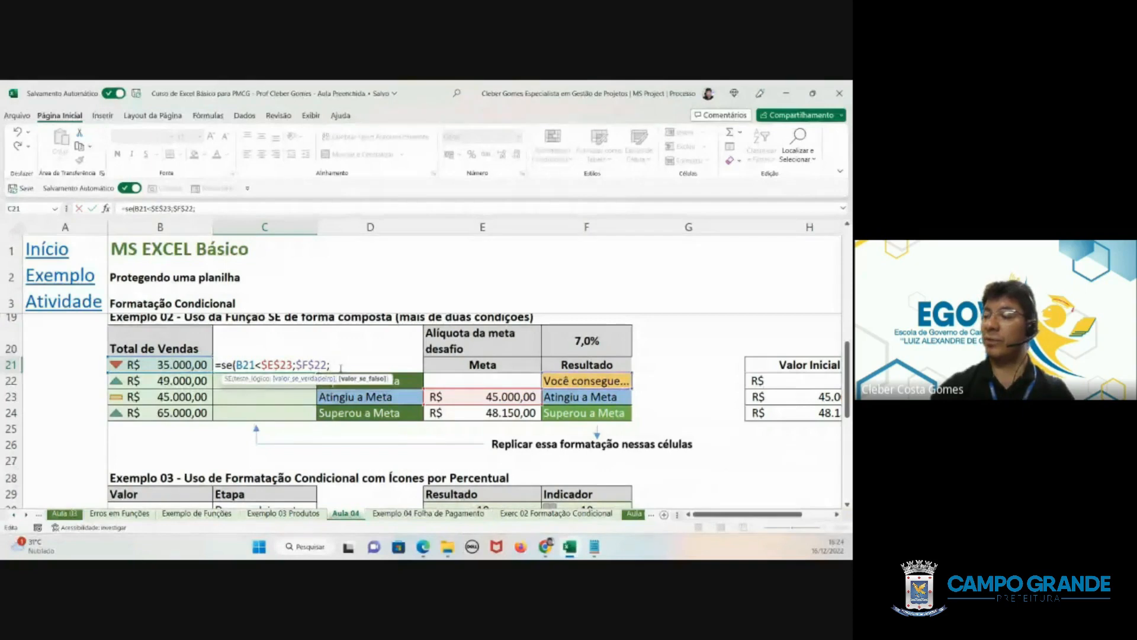
pyautogui.write('se')
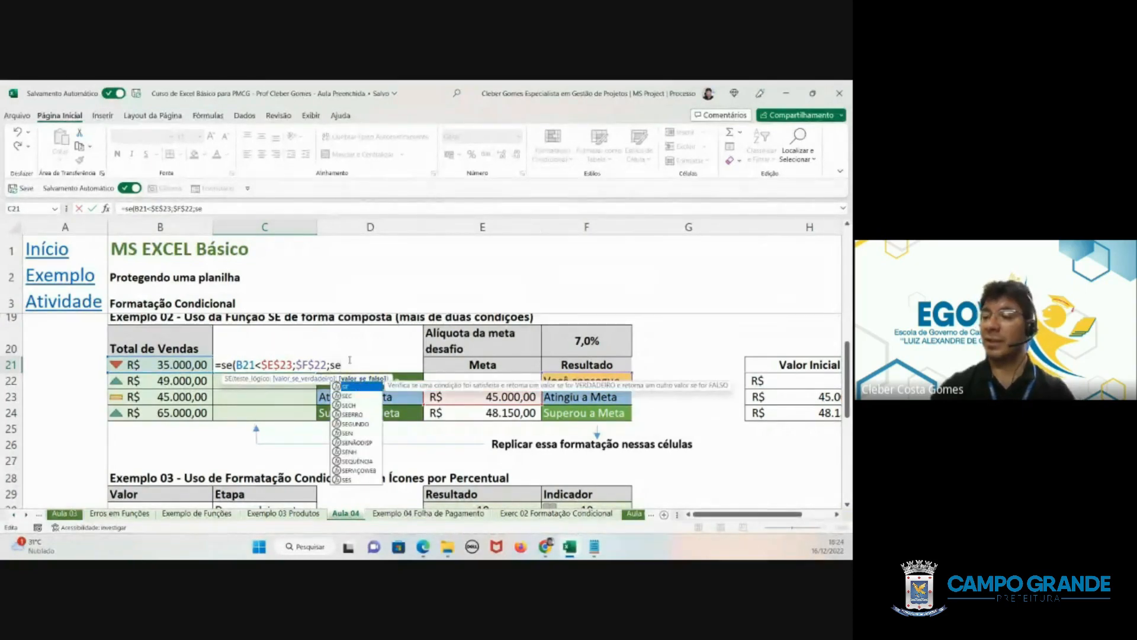
pyautogui.write('(')
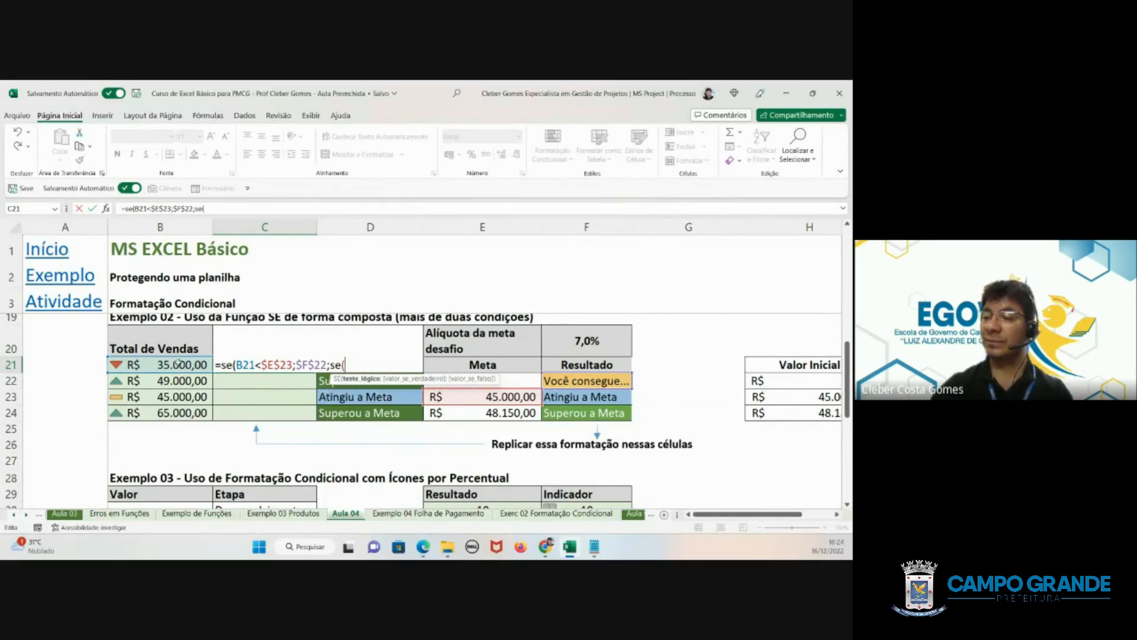
pyautogui.click(177, 362)
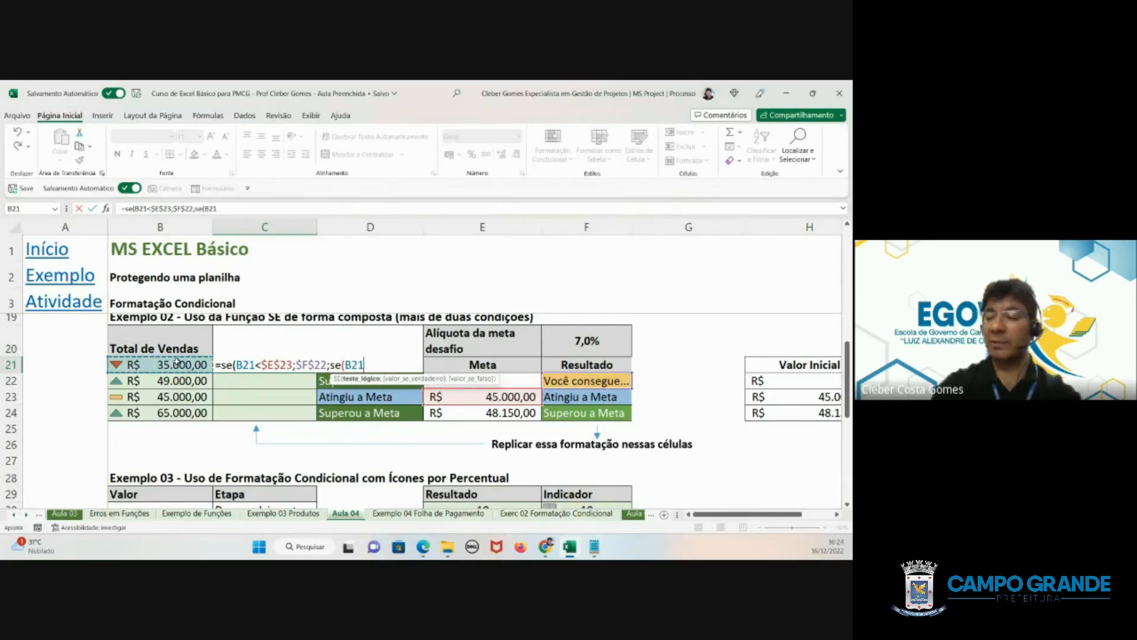
pyautogui.write('<')
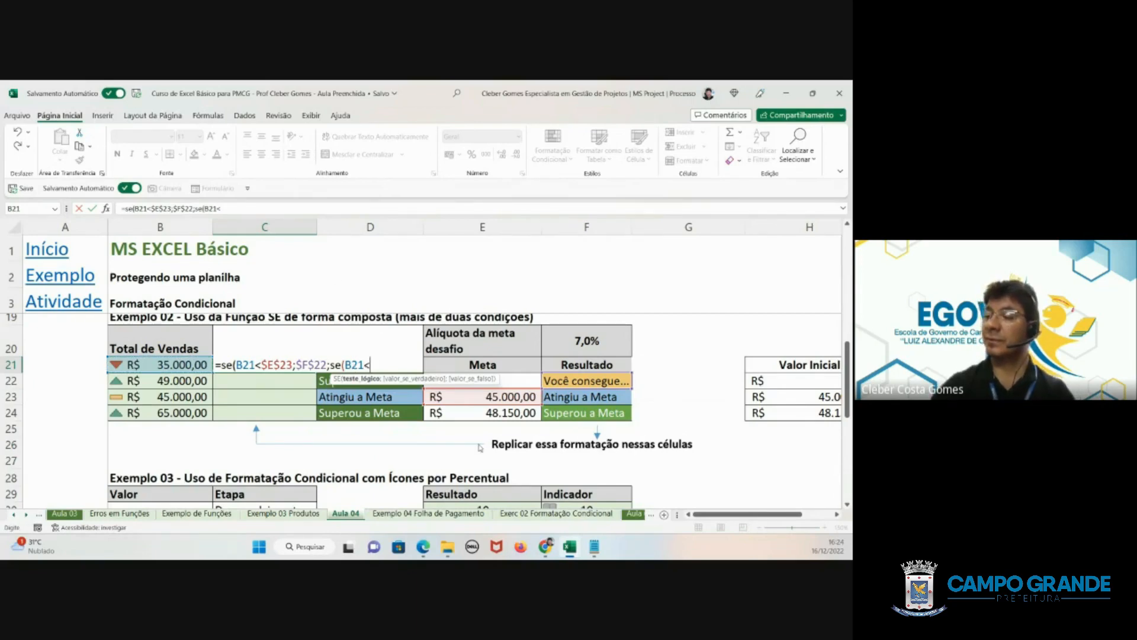
pyautogui.click(502, 413)
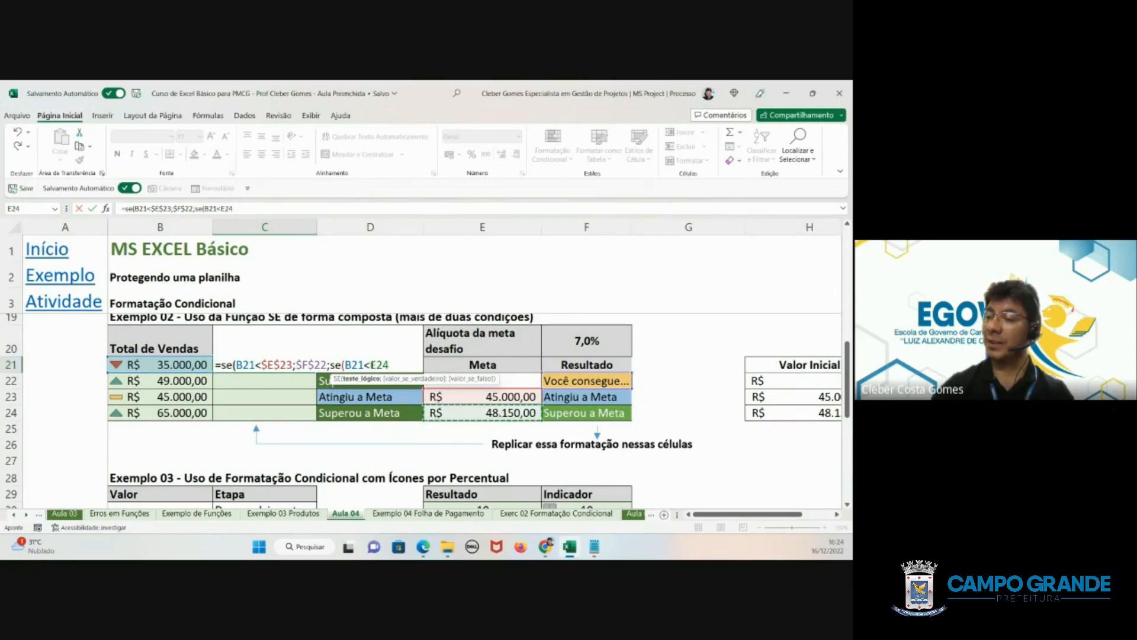
pyautogui.moveTo(371, 364); pyautogui.dragTo(392, 365)
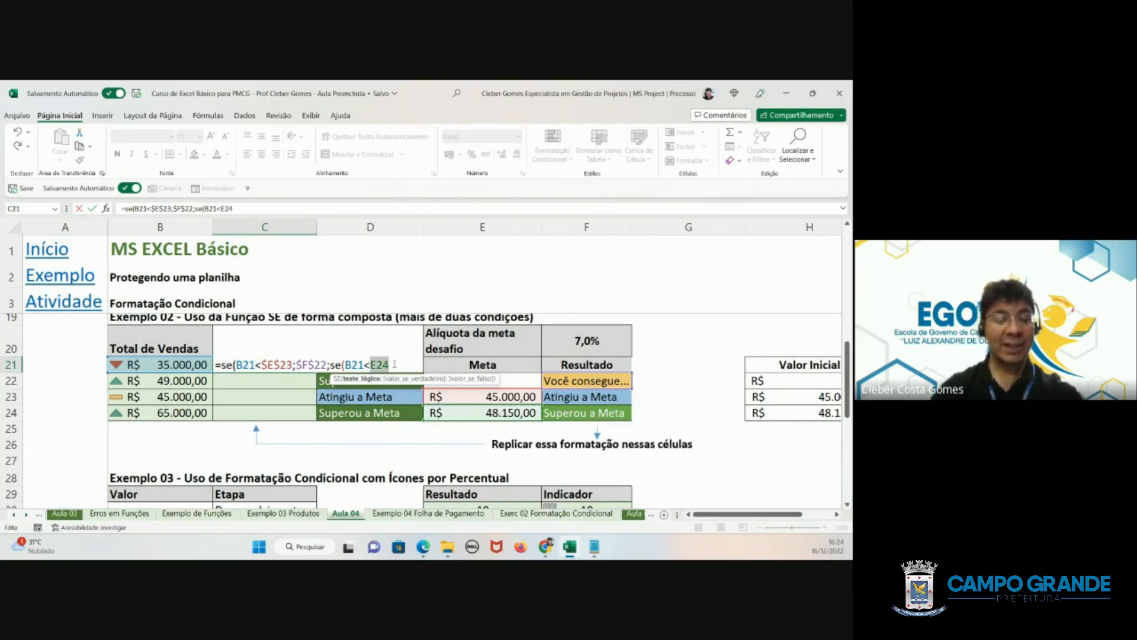
pyautogui.press('F4')
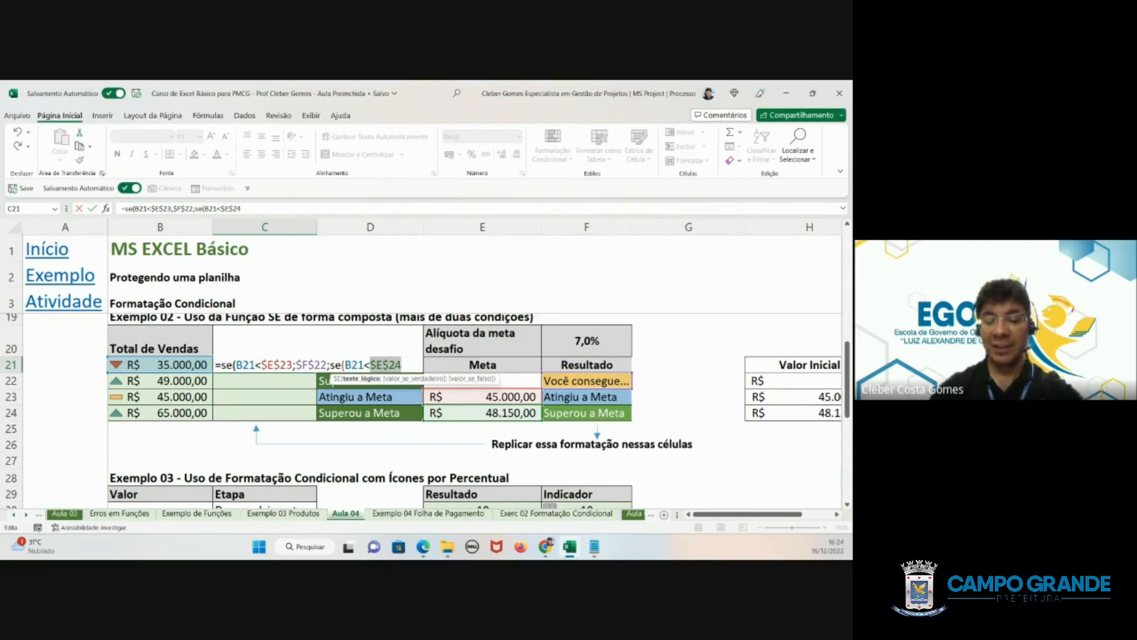
pyautogui.press('Right')
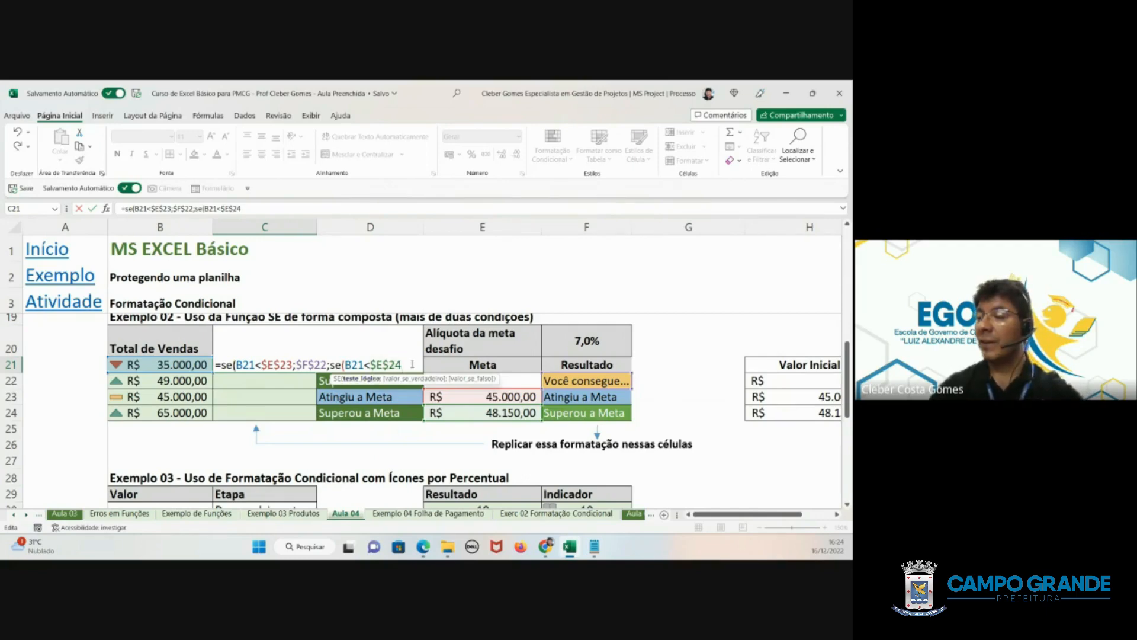
# - Complete C21's nested SE with absolute references $F$23 as the value if true and $F$24 as the value if false, and enter the formula
pyautogui.write(';')
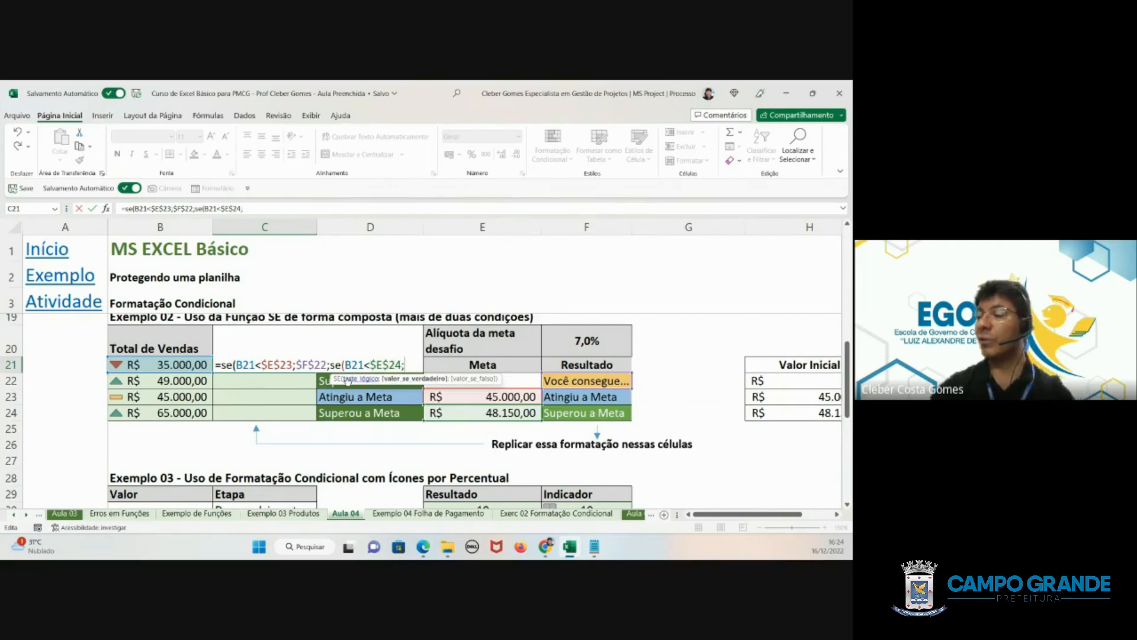
pyautogui.click(573, 398)
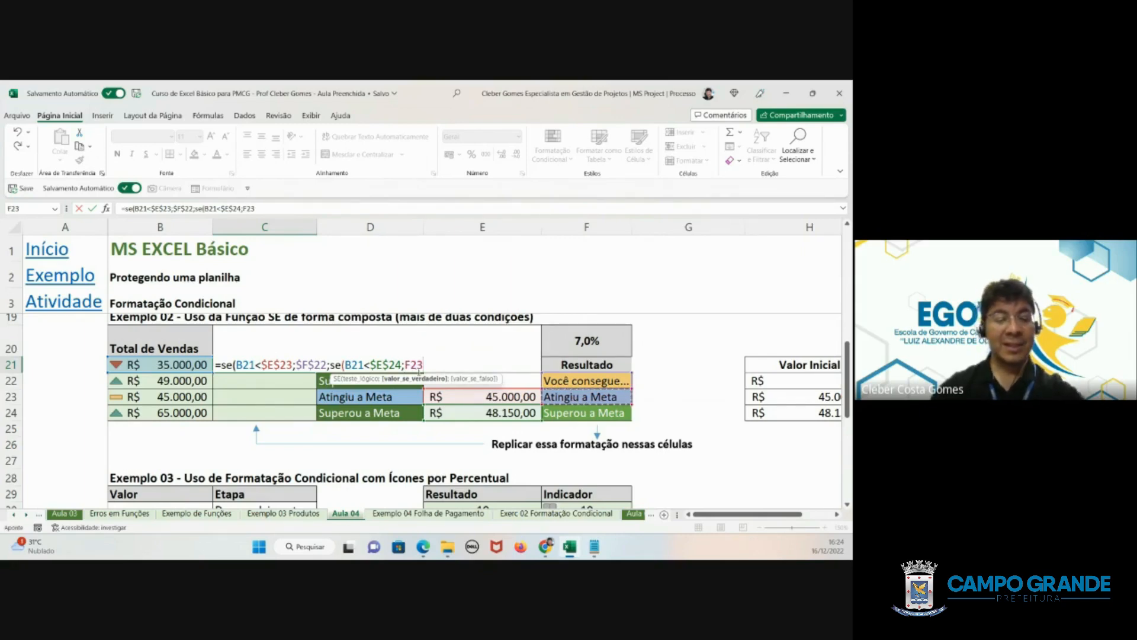
pyautogui.press('F4')
pyautogui.write(';')
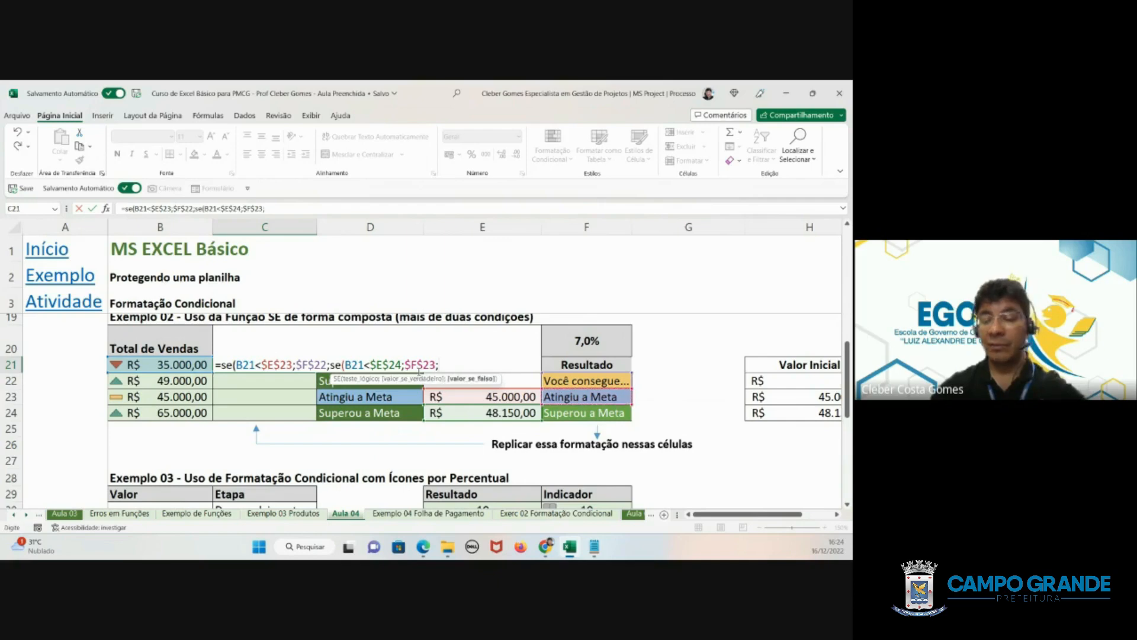
pyautogui.click(554, 413)
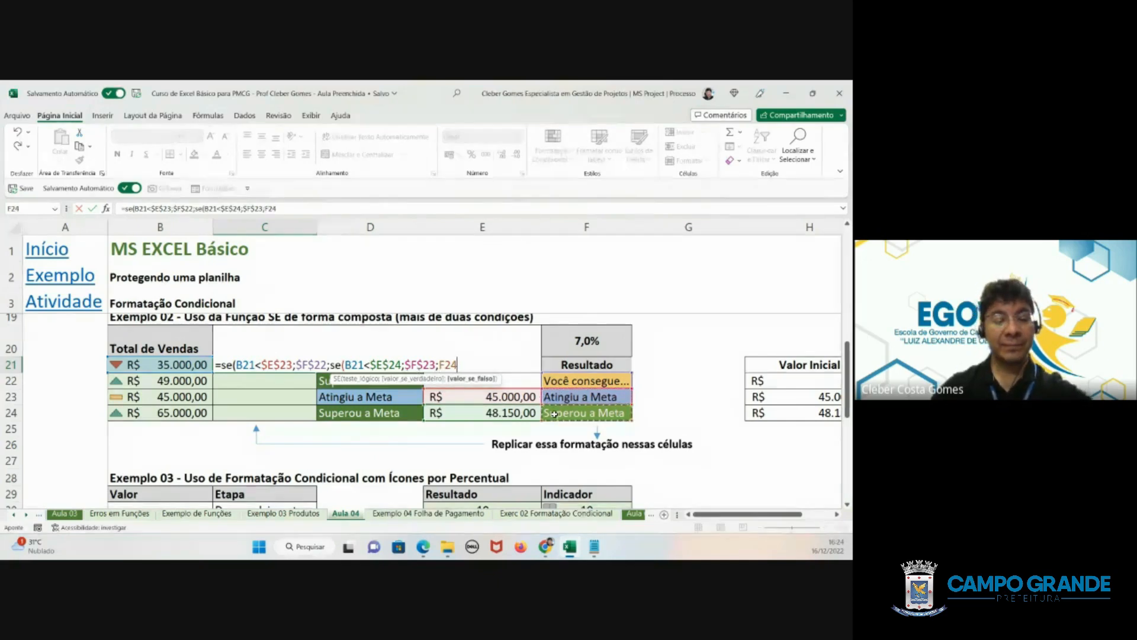
pyautogui.press('F4')
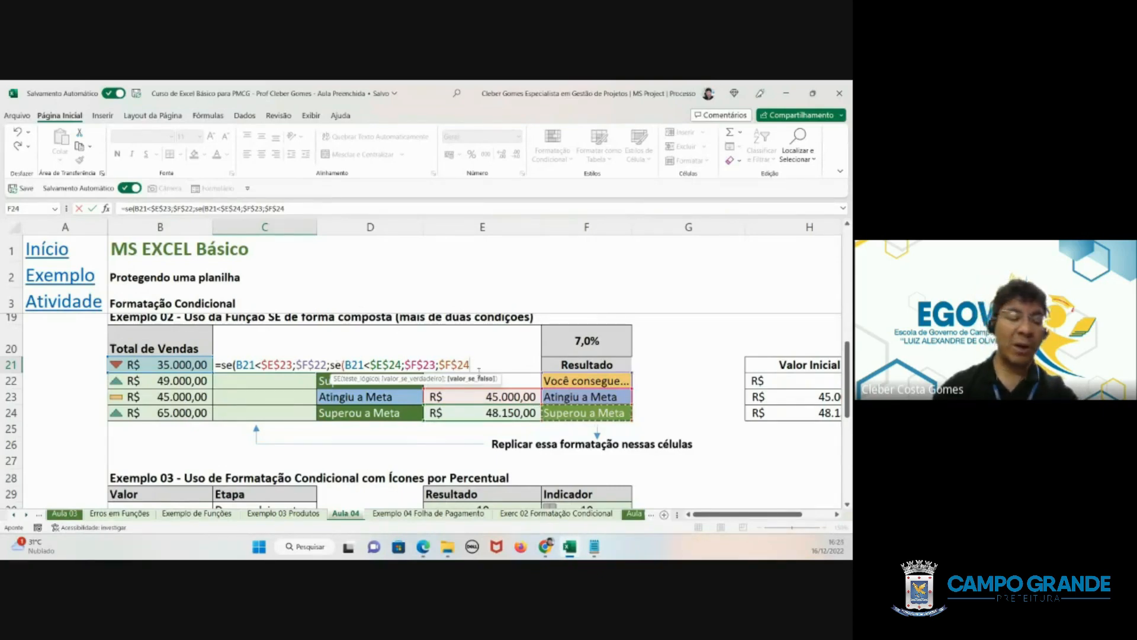
pyautogui.write(')')
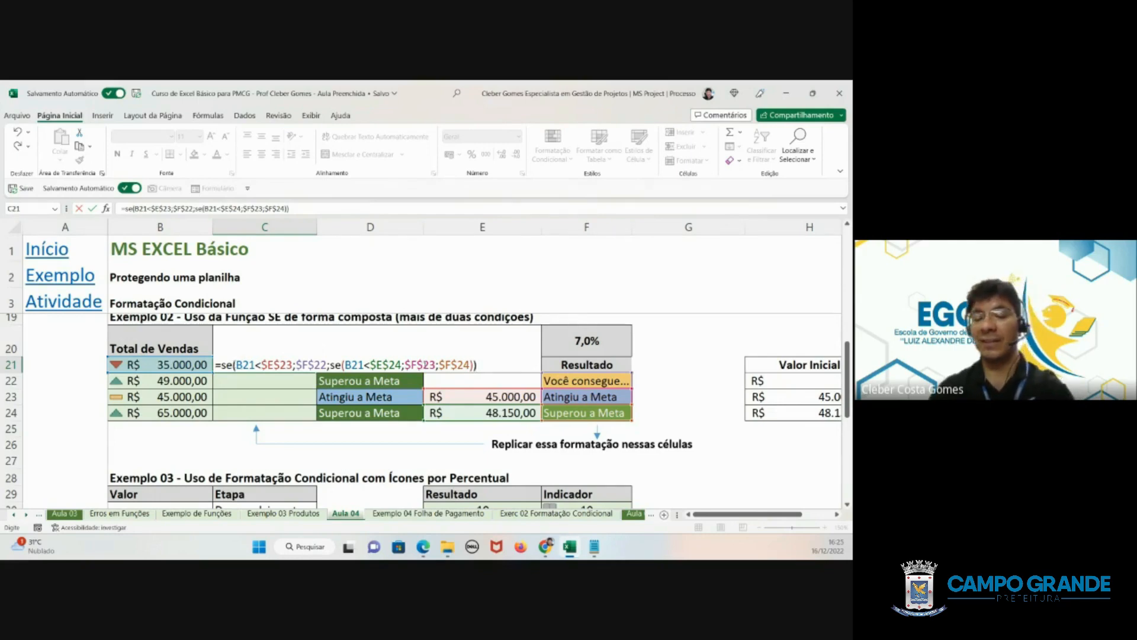
pyautogui.hotkey('ctrl', 'Return')
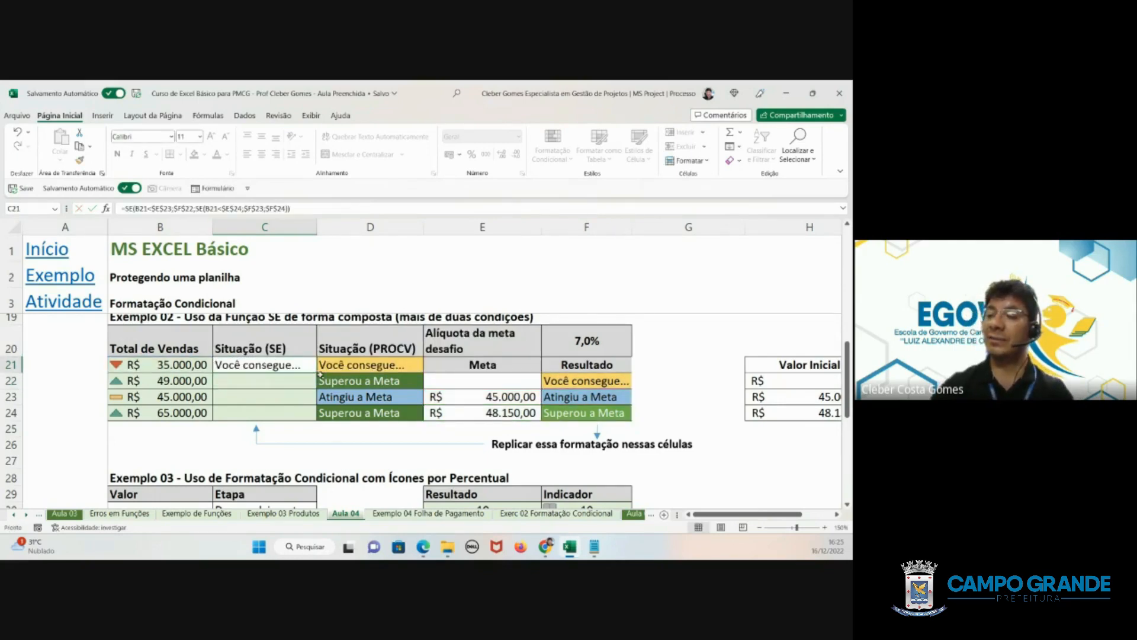
# - Fill C21's compound SE formula down to C24 and check the copied formulas in C22, C23 and C24
pyautogui.moveTo(317, 373); pyautogui.dragTo(309, 415)
pyautogui.click(263, 381)
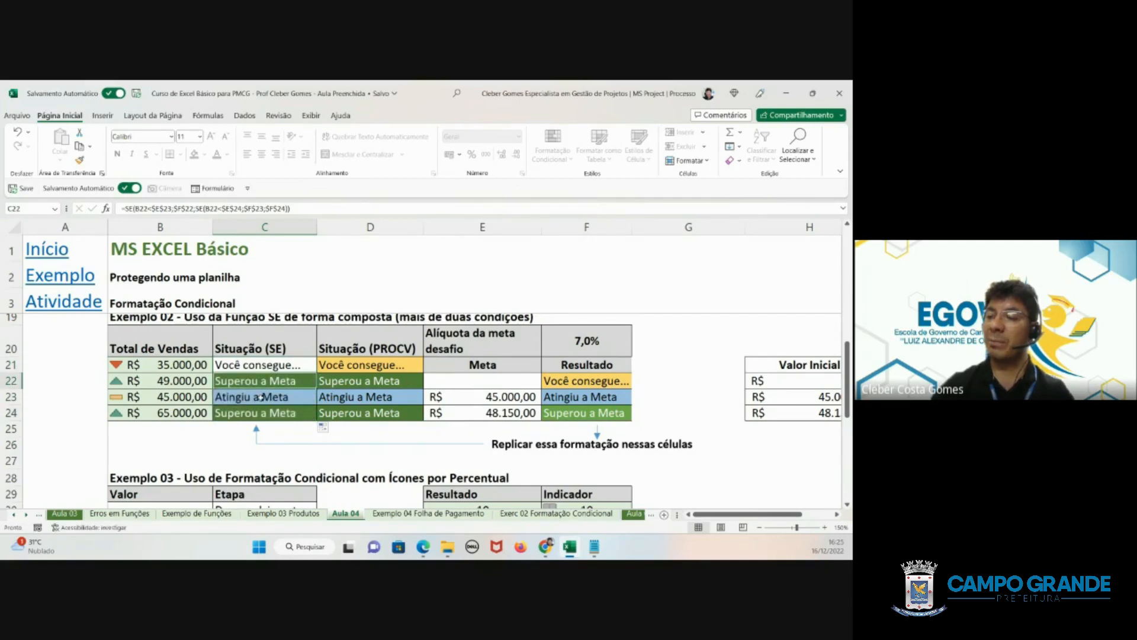
pyautogui.click(261, 397)
pyautogui.click(265, 413)
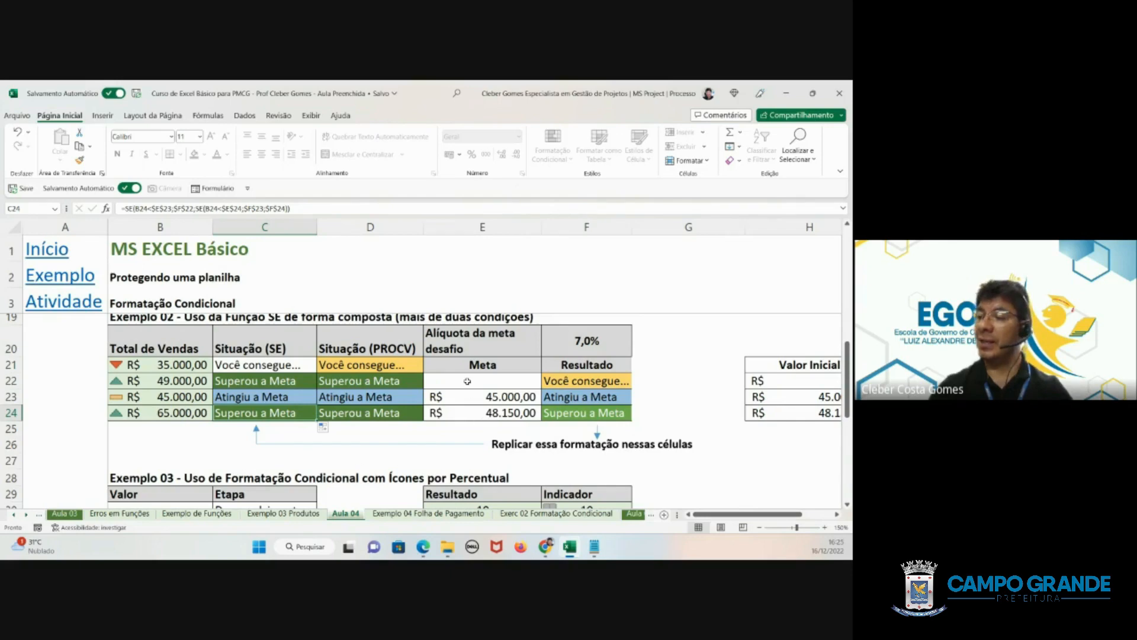
# - Compare Exemplo 02's Meta and Resultado table with the Valor Inicial and Valor Final ranges in columns H and I
pyautogui.moveTo(458, 365)
pyautogui.mouseDown()
pyautogui.moveTo(486, 398)
pyautogui.moveTo(550, 413)
pyautogui.mouseUp()
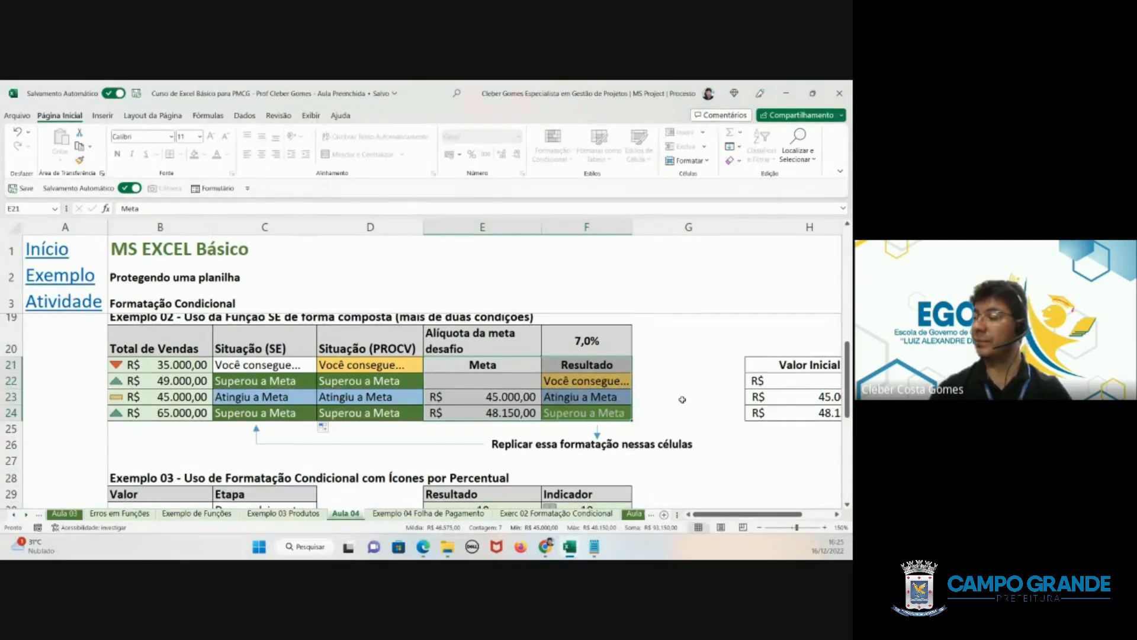
pyautogui.moveTo(748, 514); pyautogui.dragTo(777, 507)
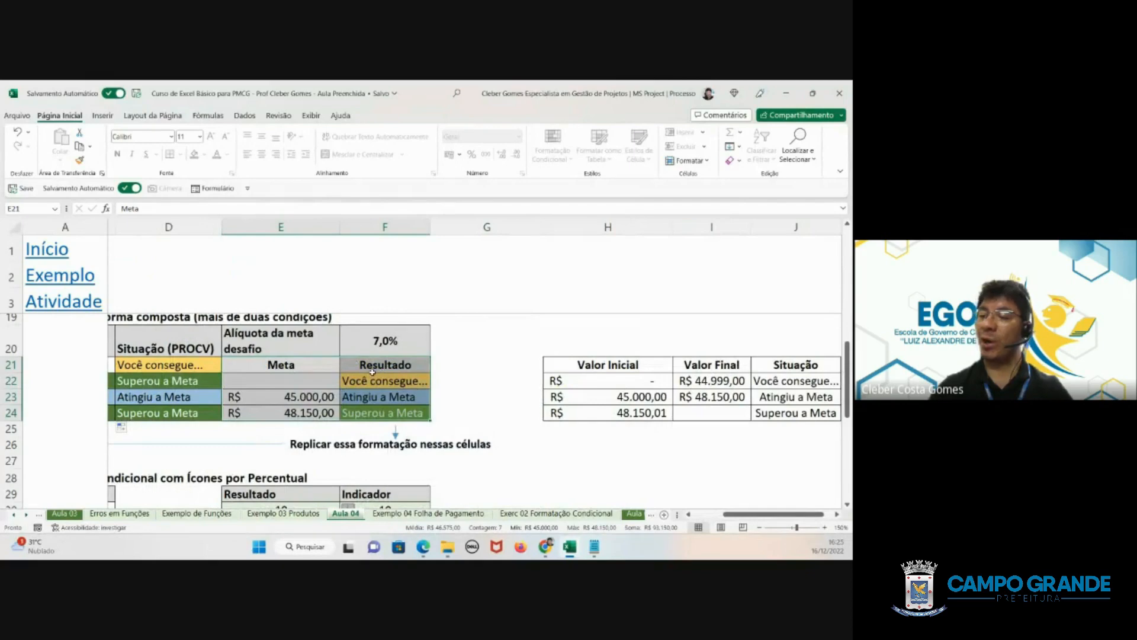
pyautogui.click(298, 396)
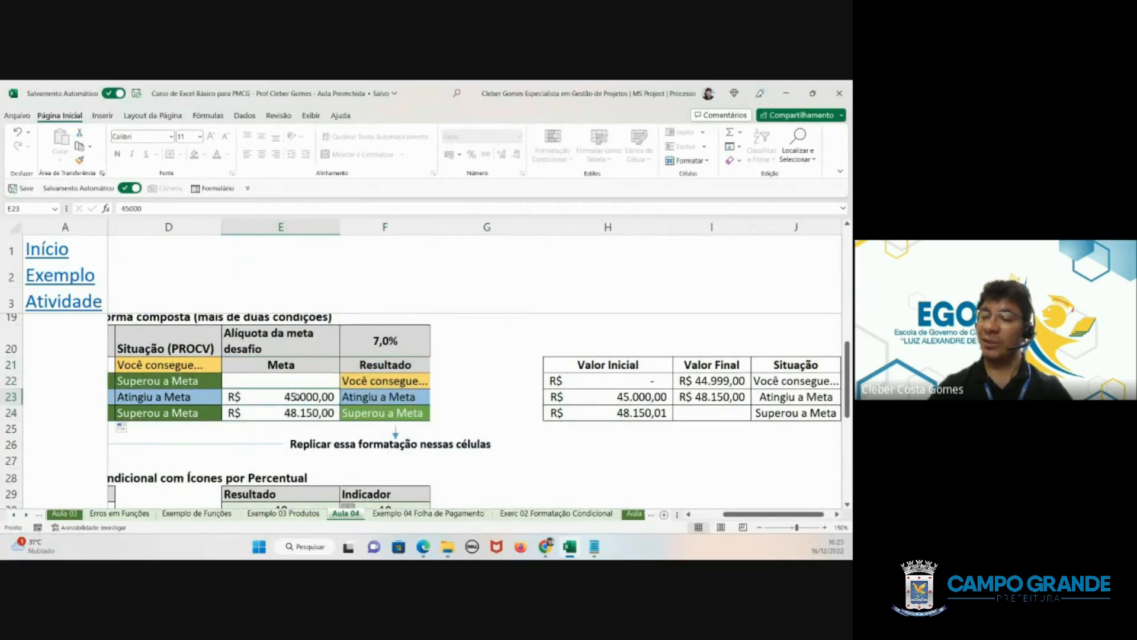
pyautogui.moveTo(289, 383); pyautogui.dragTo(320, 411)
pyautogui.click(637, 383)
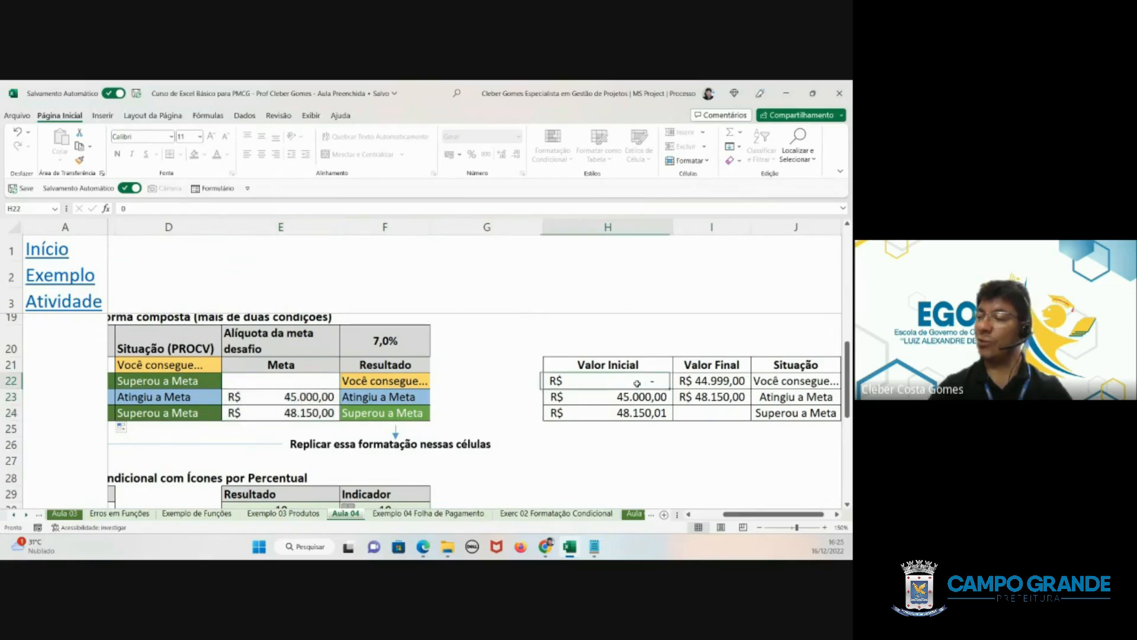
pyautogui.moveTo(637, 384); pyautogui.dragTo(726, 410)
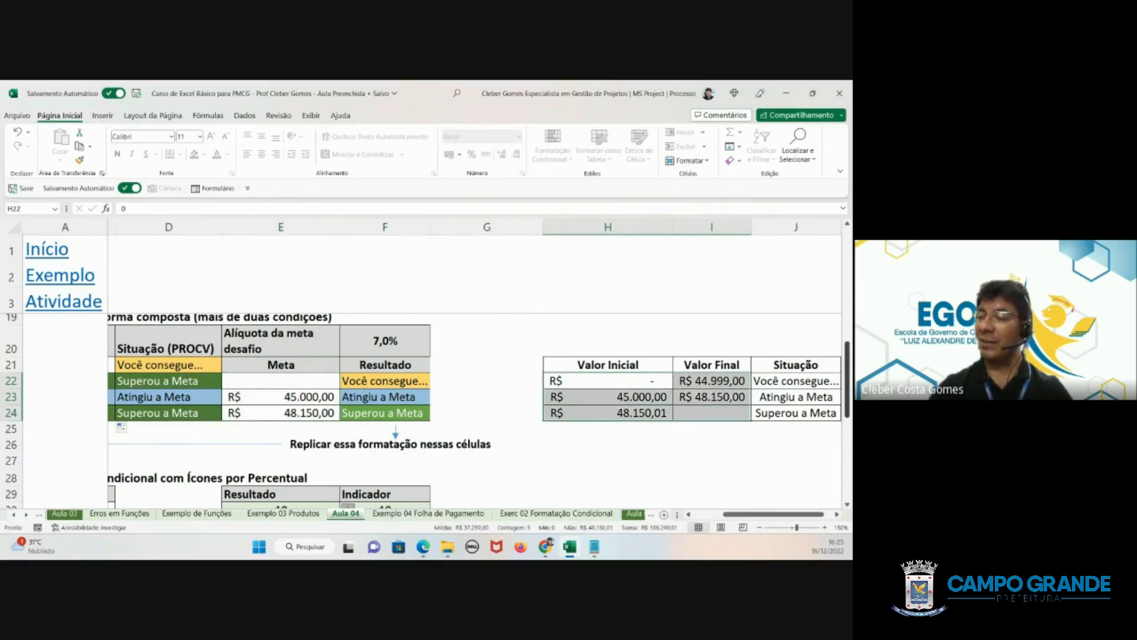
pyautogui.click(659, 383)
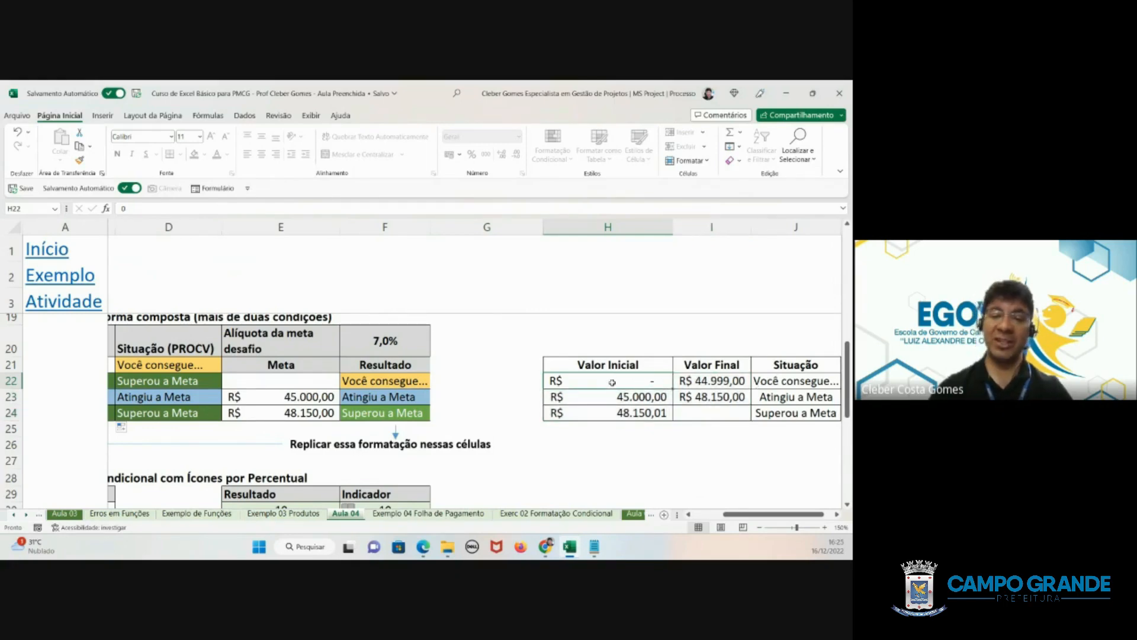
# - Set the first range's Valor Final in I22 to 44999,99 and review the Situação labels in J23 and J24
pyautogui.click(711, 380)
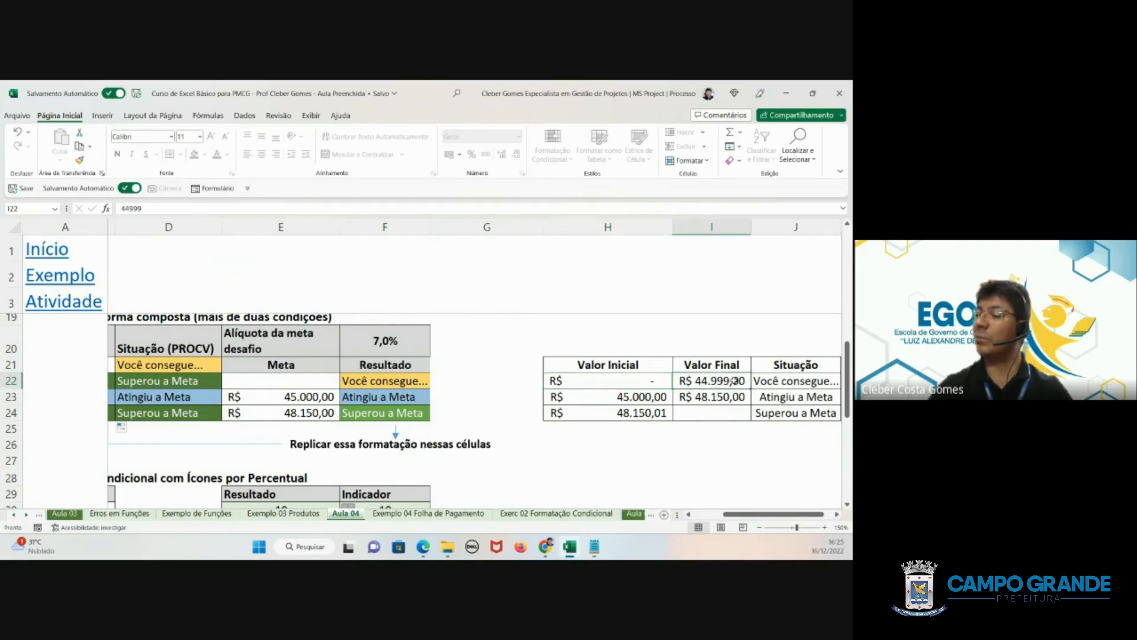
pyautogui.doubleClick(734, 381)
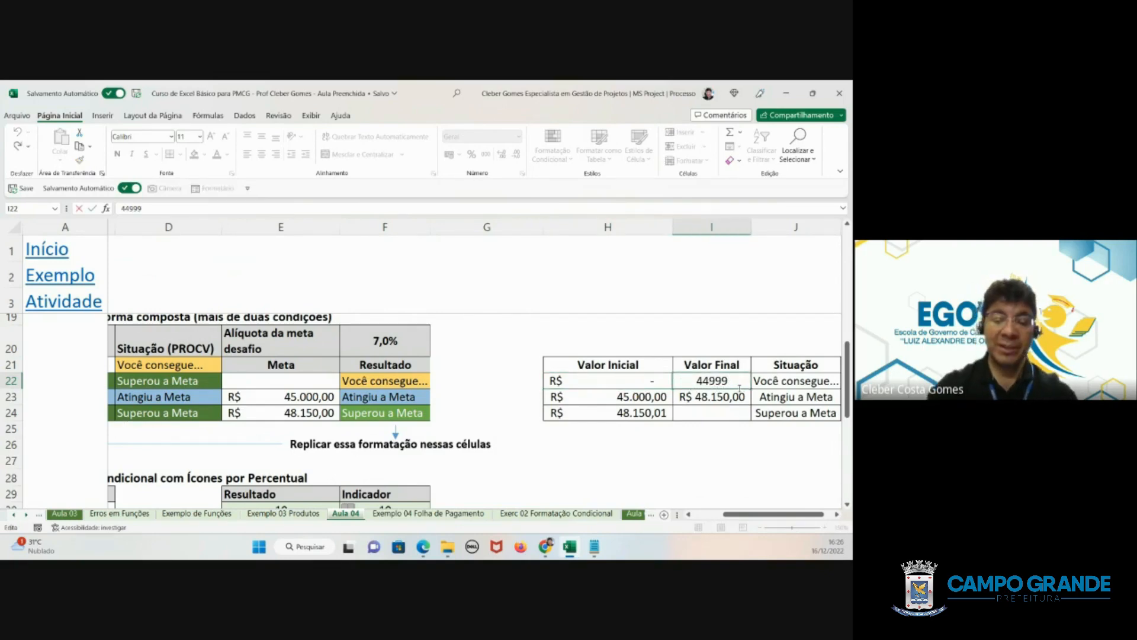
pyautogui.write(',99')
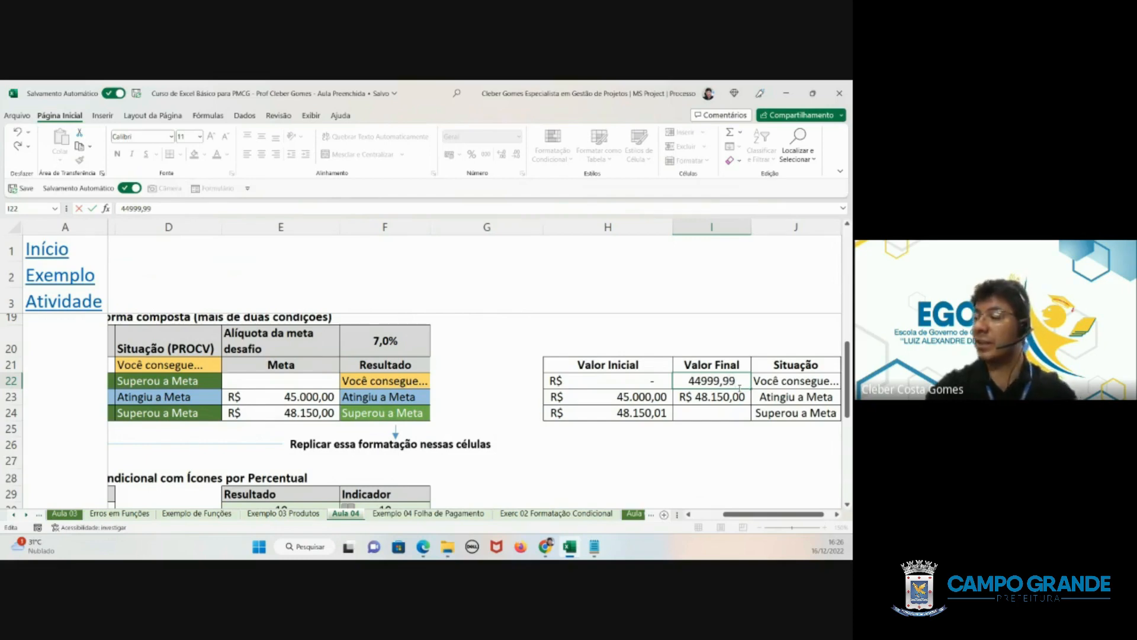
pyautogui.press('Return')
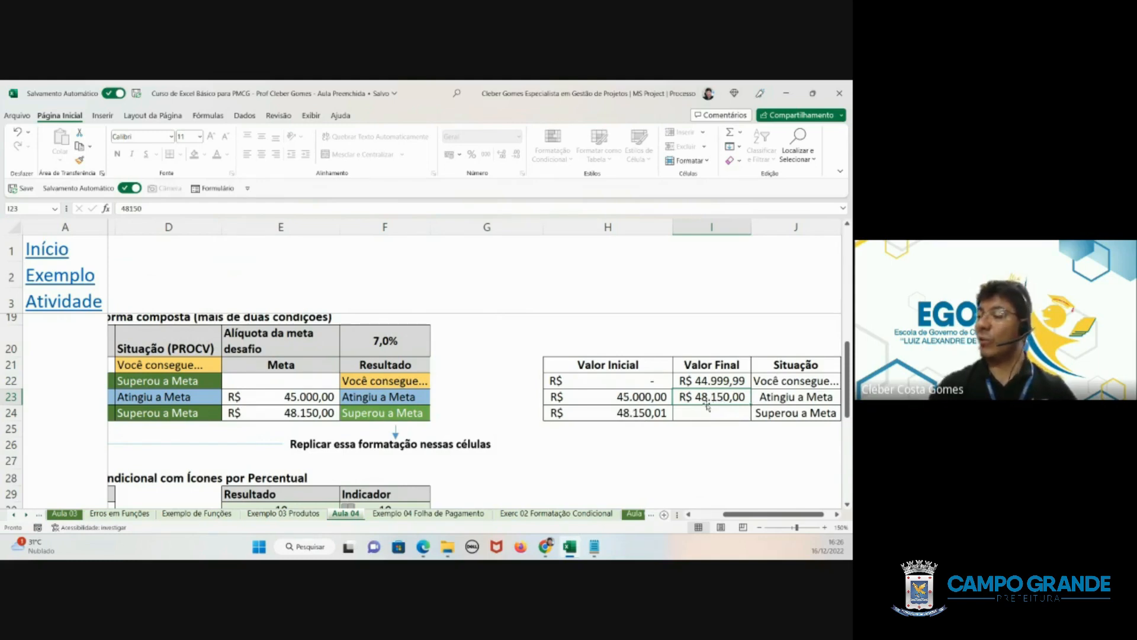
pyautogui.click(781, 398)
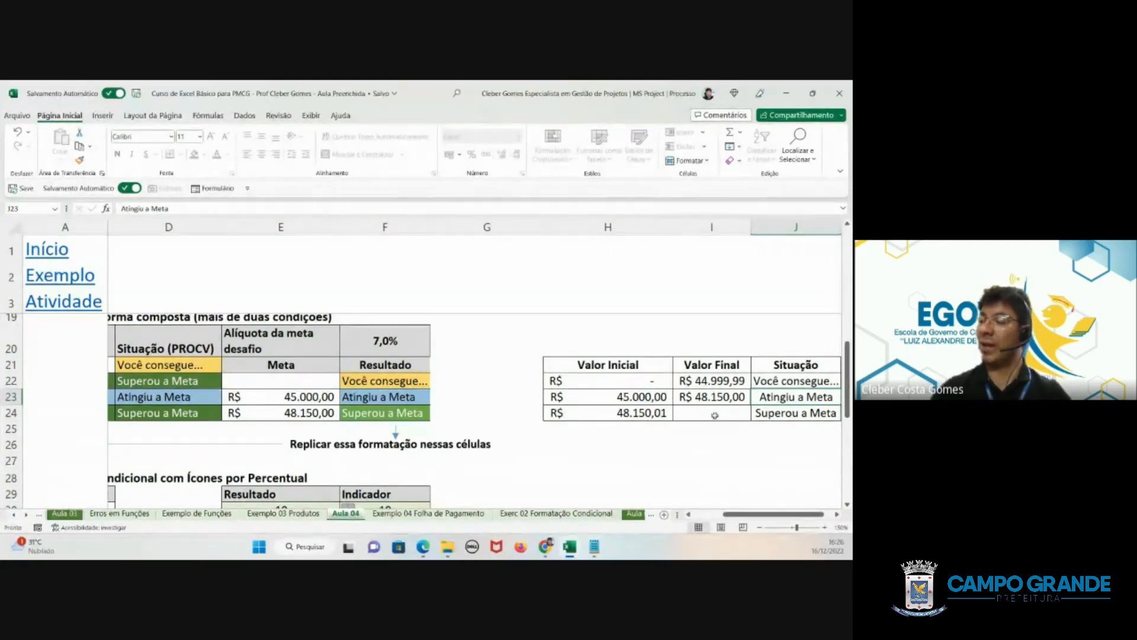
pyautogui.click(795, 414)
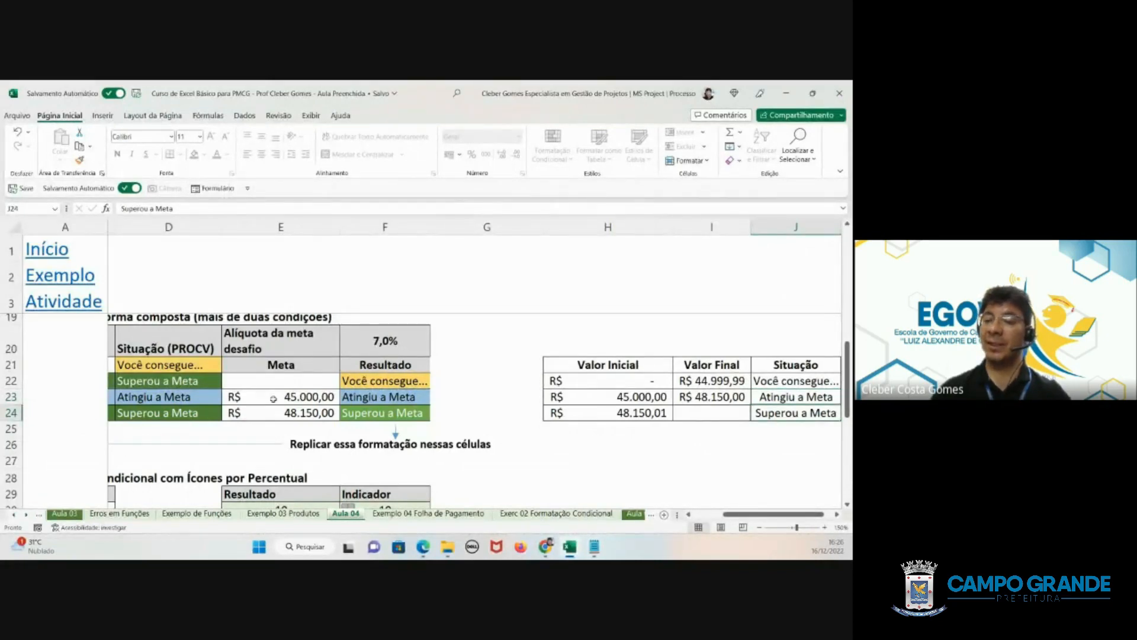
pyautogui.moveTo(190, 368); pyautogui.dragTo(188, 408)
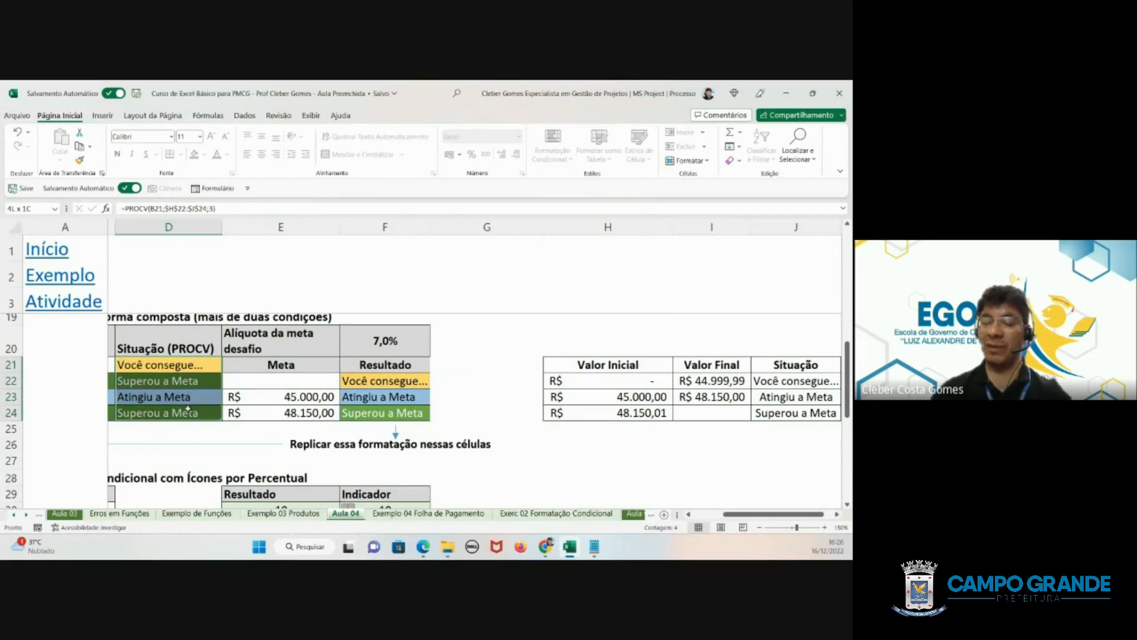
pyautogui.write('=')
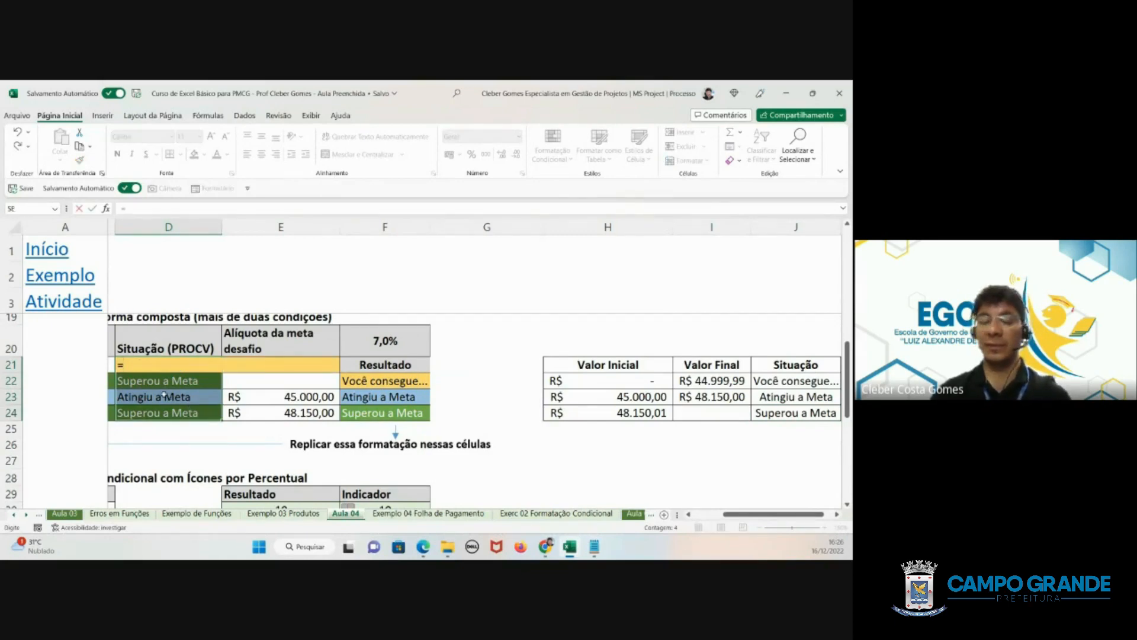
pyautogui.press('Escape')
# - Clear the existing PROCV formulas from Exemplo 02's Situação (PROCV) cells D21 to D24
pyautogui.click(175, 364)
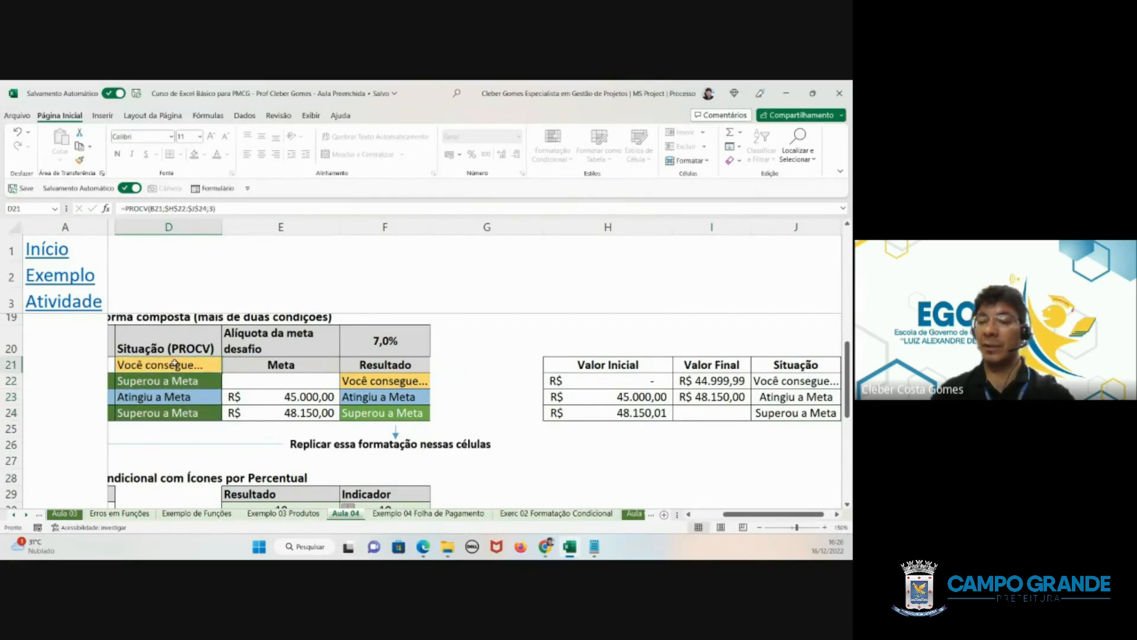
pyautogui.press('Delete')
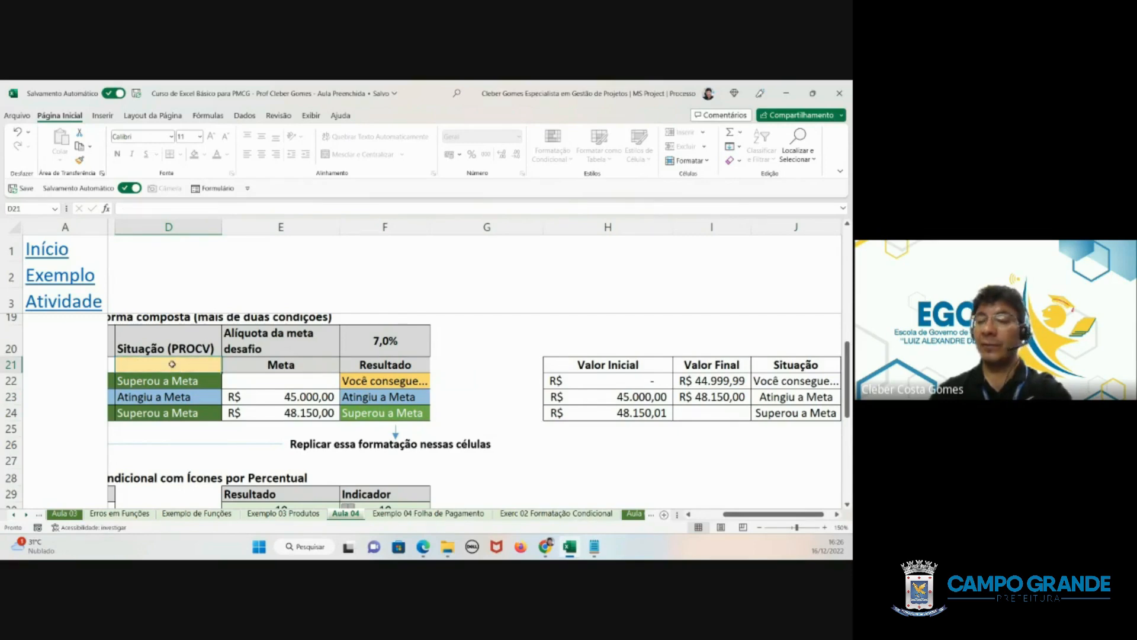
pyautogui.click(164, 381)
pyautogui.press('Delete')
pyautogui.click(170, 397)
pyautogui.press('Delete')
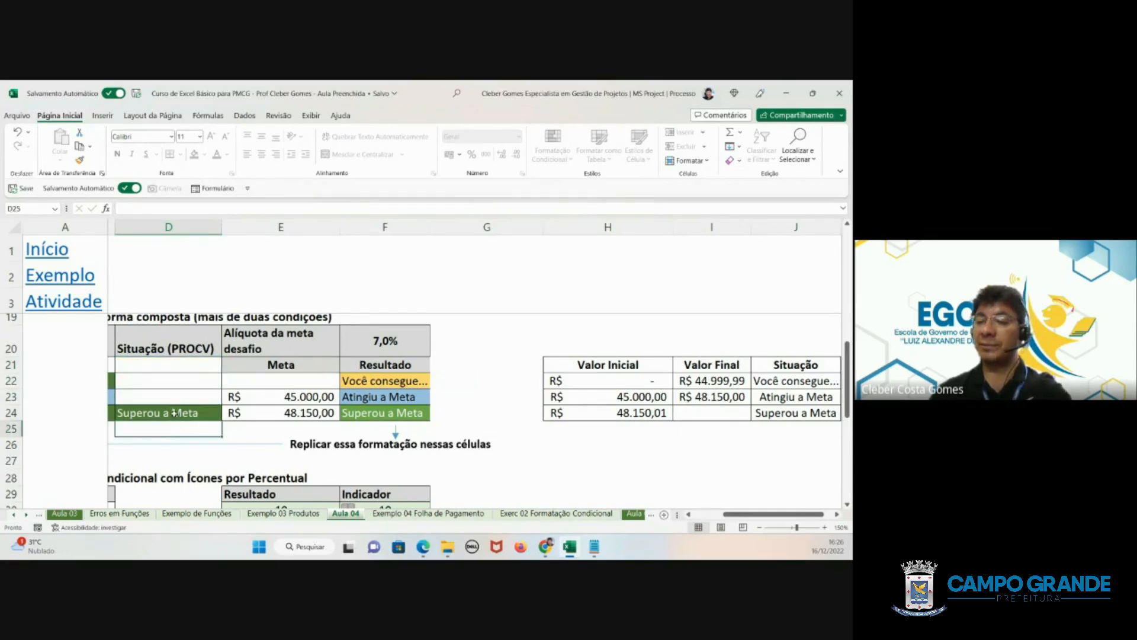
pyautogui.click(174, 413)
pyautogui.press('Delete')
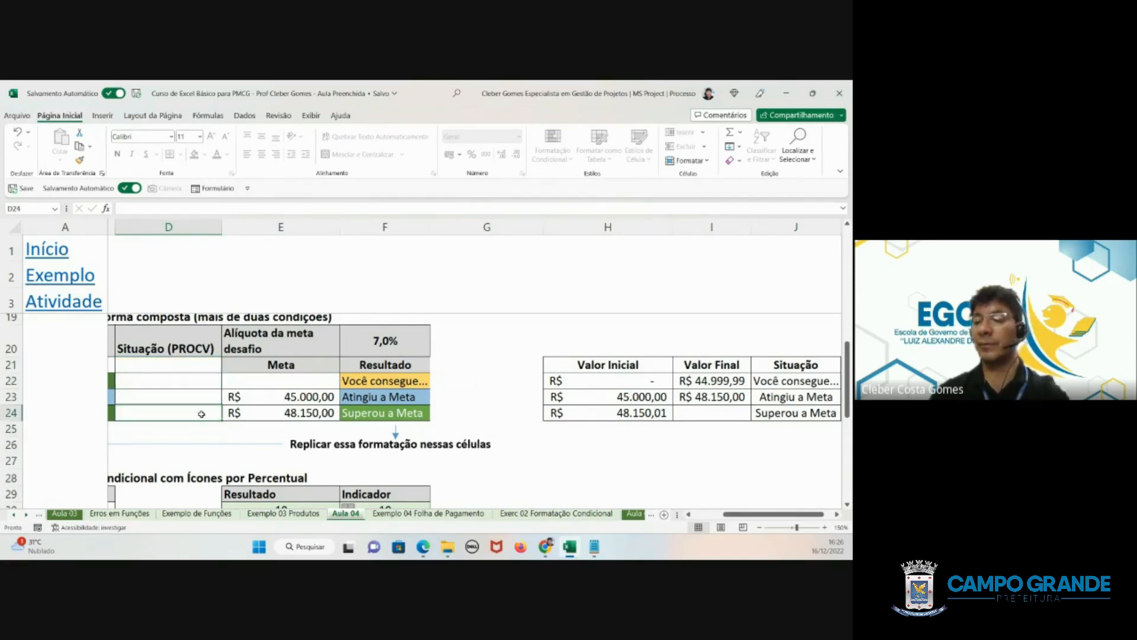
# - Review the range table's Situação labels in J22:J24, and start a PROCV formula in D21 with B21 as the lookup value
pyautogui.moveTo(793, 514); pyautogui.dragTo(728, 514)
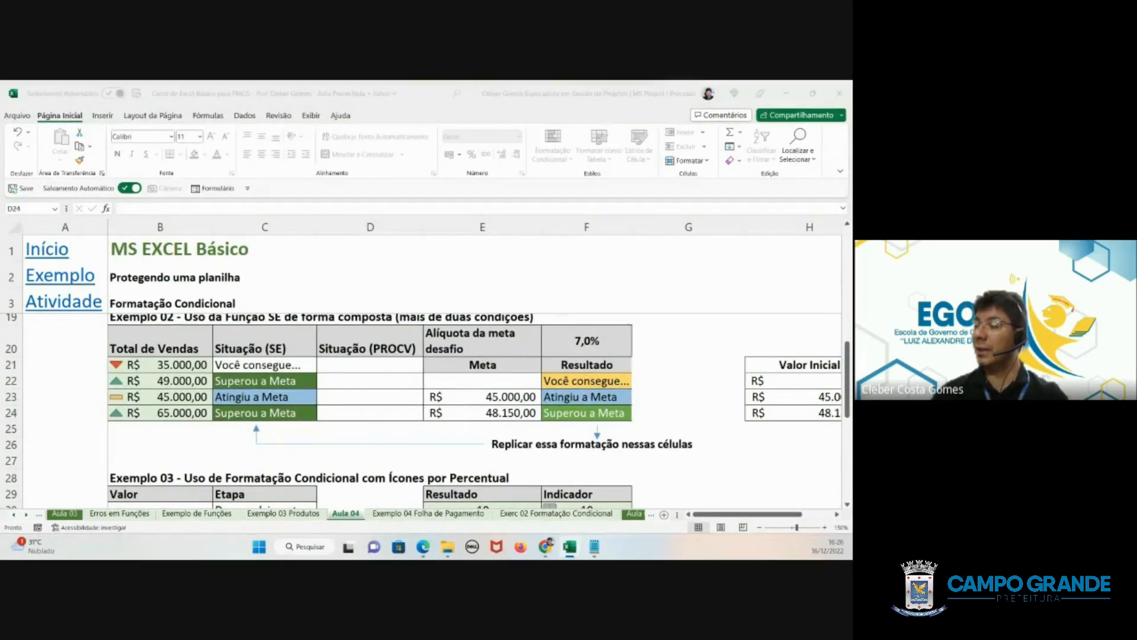
pyautogui.hscroll(3, 600, 368)
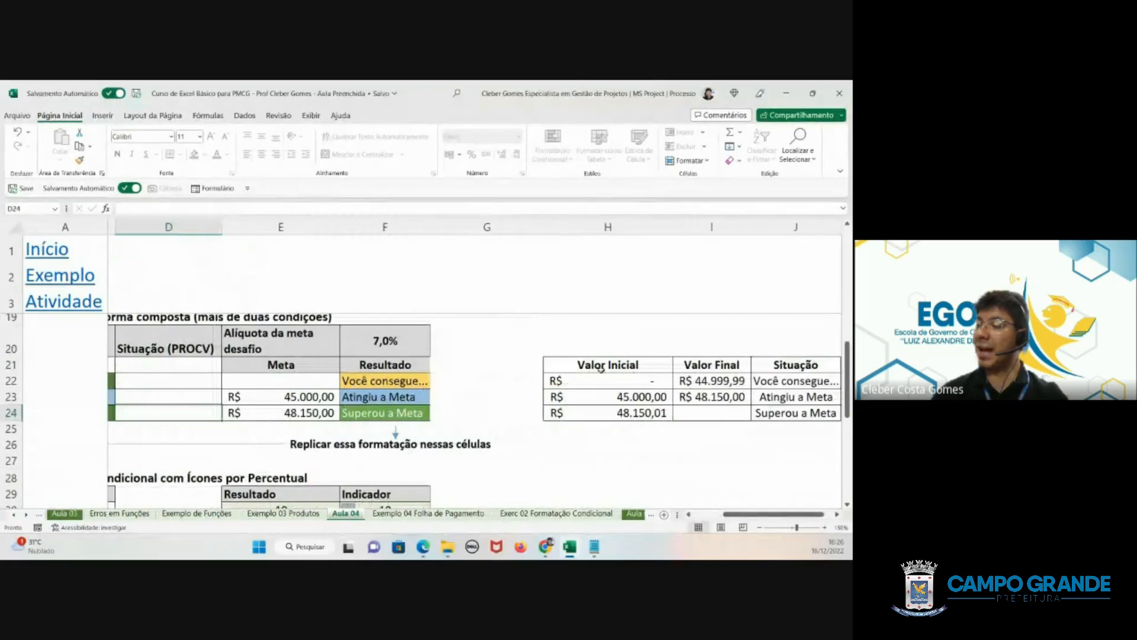
pyautogui.moveTo(782, 381); pyautogui.dragTo(787, 411)
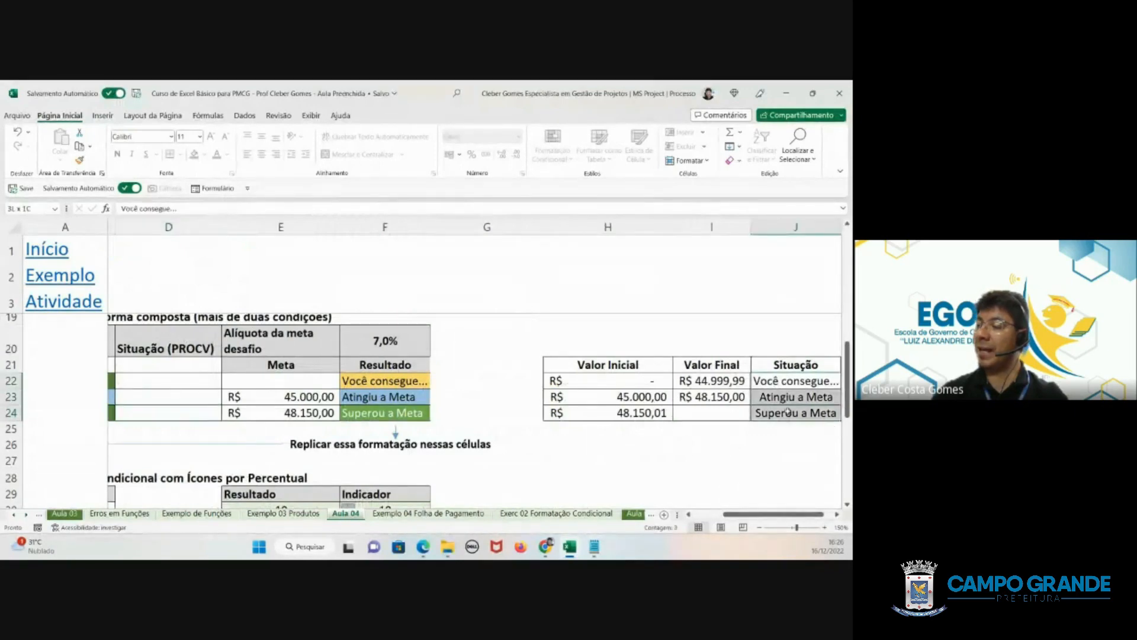
pyautogui.moveTo(745, 514); pyautogui.dragTo(716, 520)
pyautogui.click(343, 363)
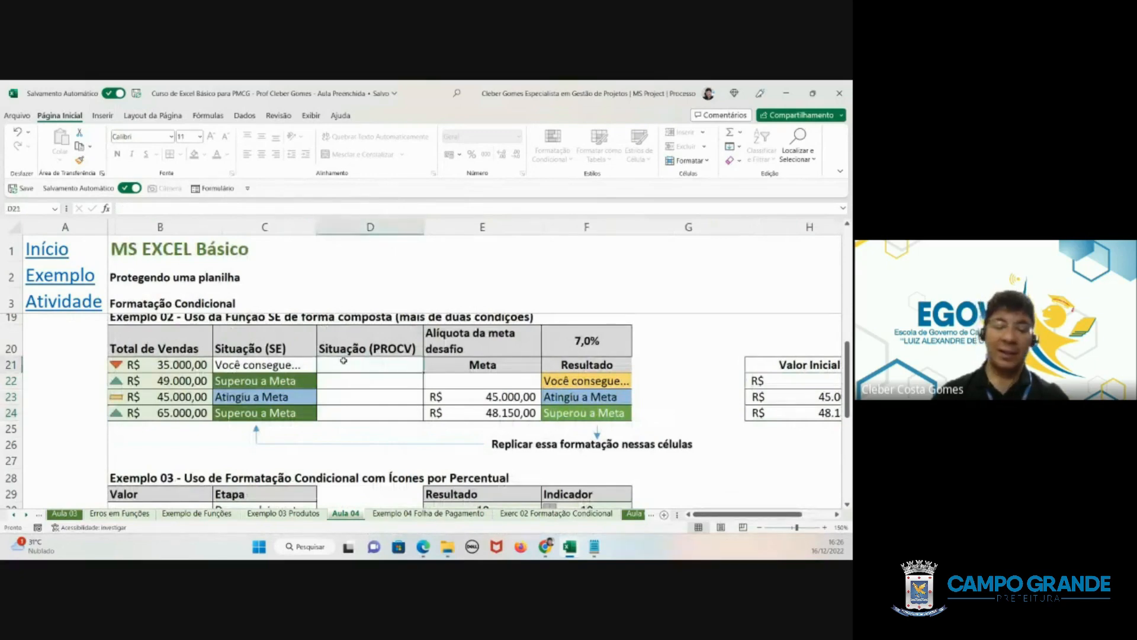
pyautogui.write('=')
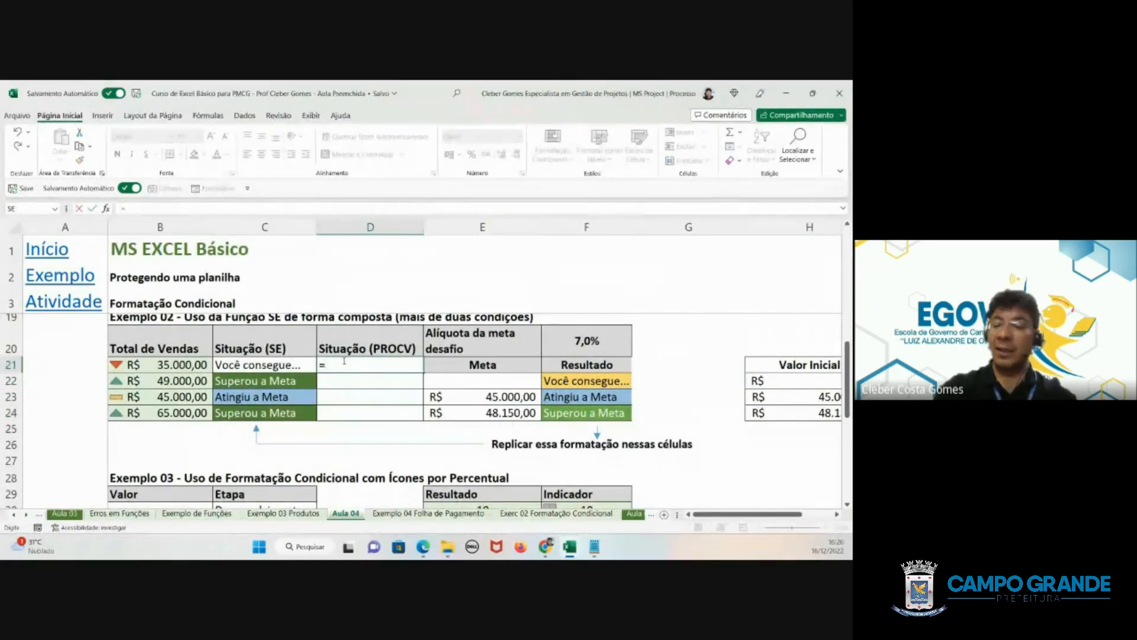
pyautogui.write('pro')
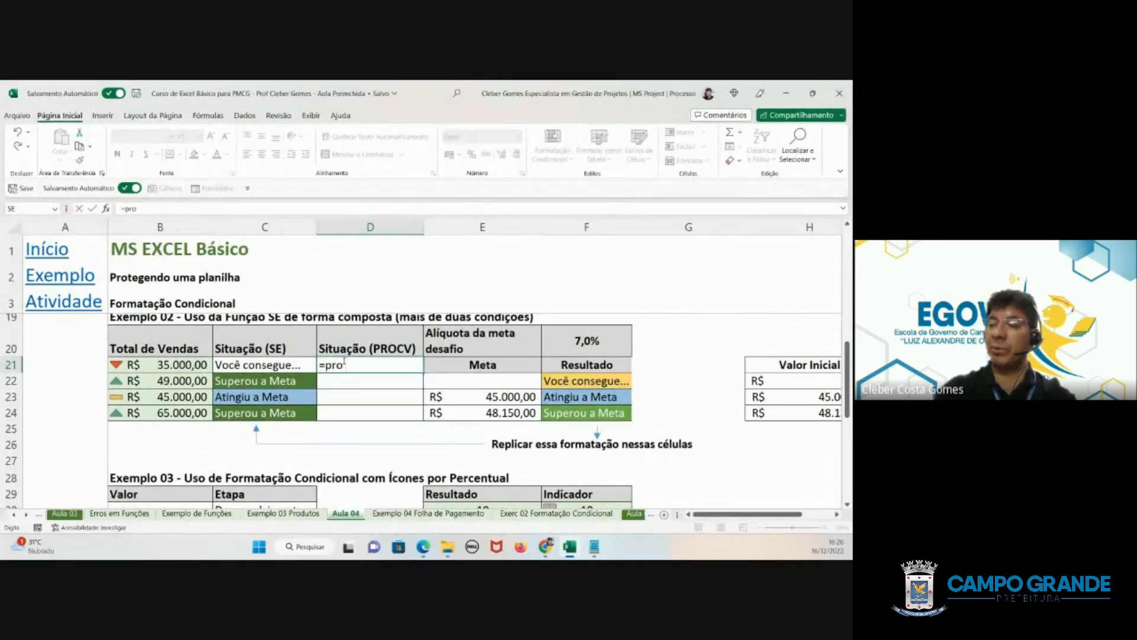
pyautogui.write('cv9')
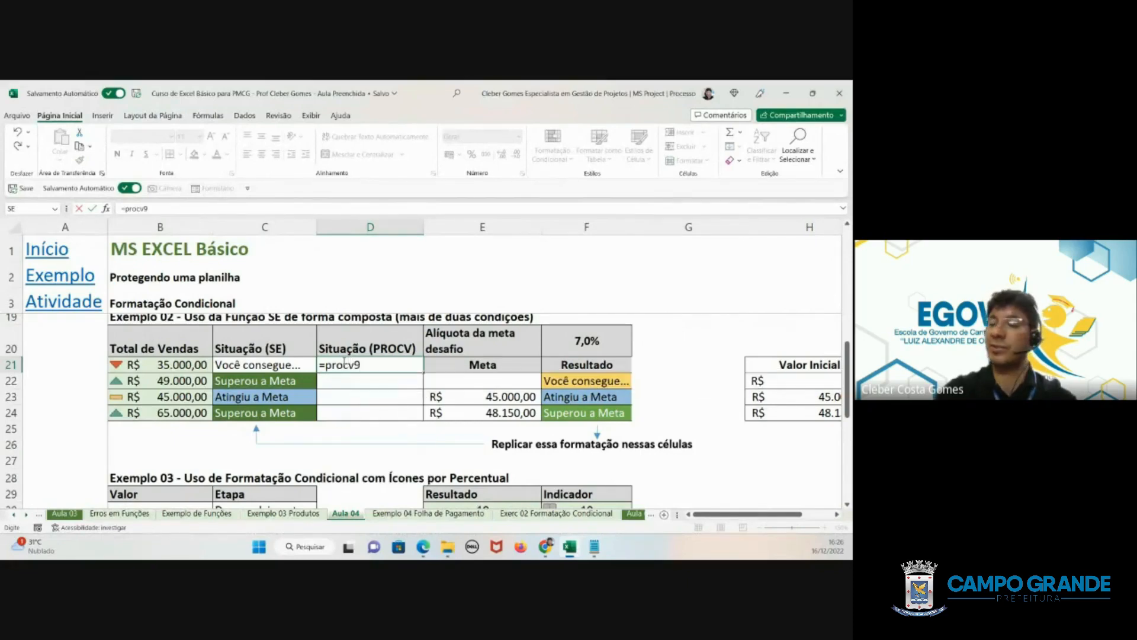
pyautogui.press('BackSpace')
pyautogui.write('(')
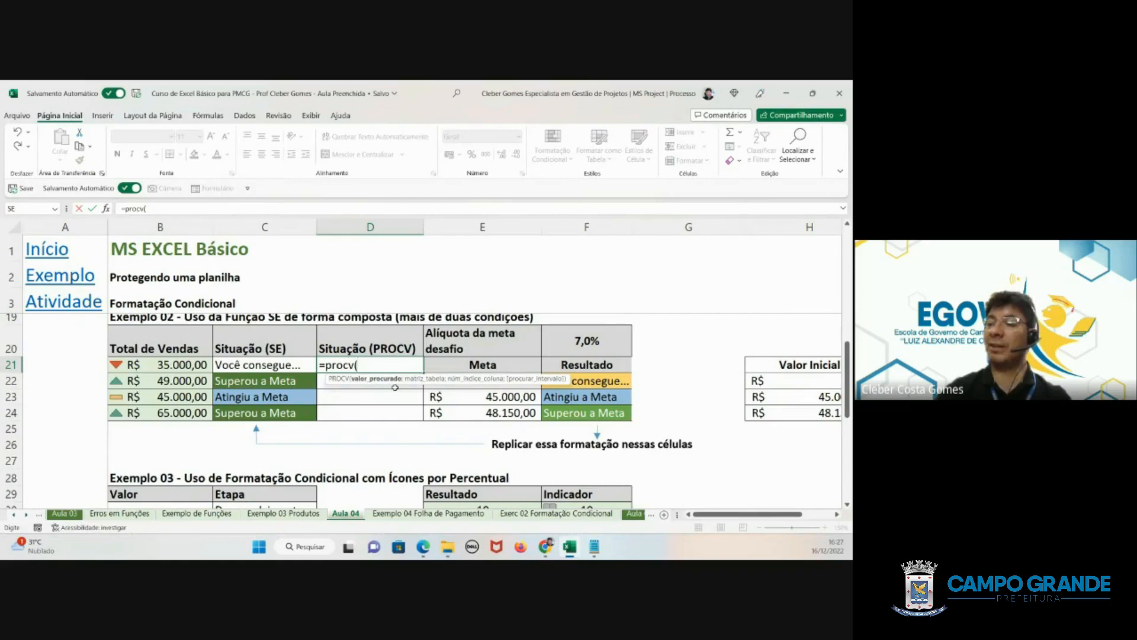
pyautogui.click(153, 369)
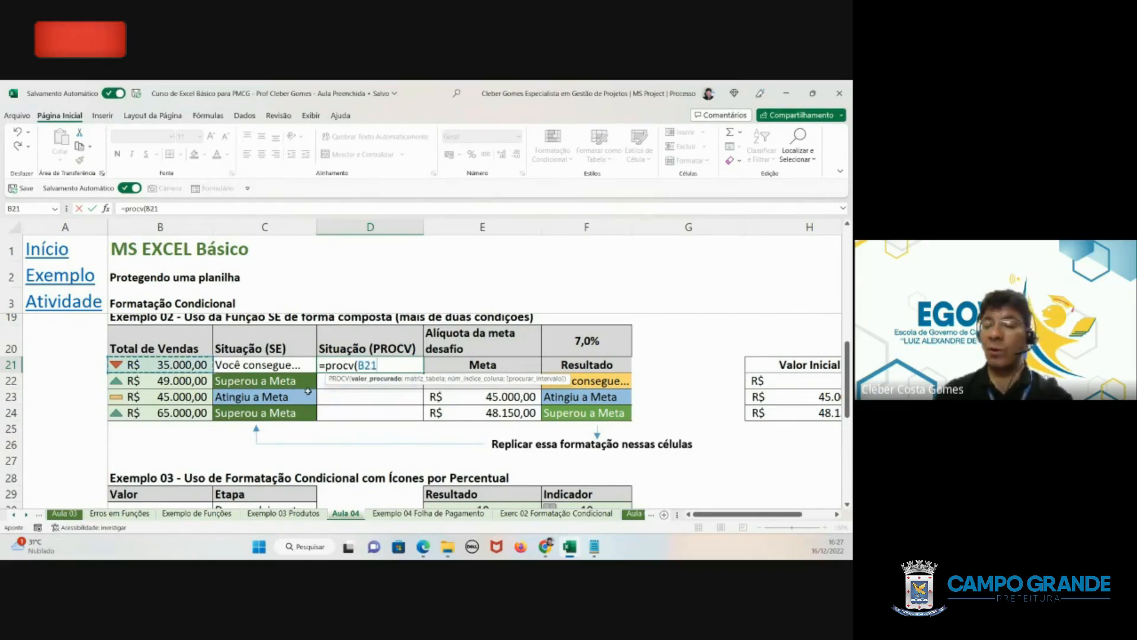
pyautogui.write(';')
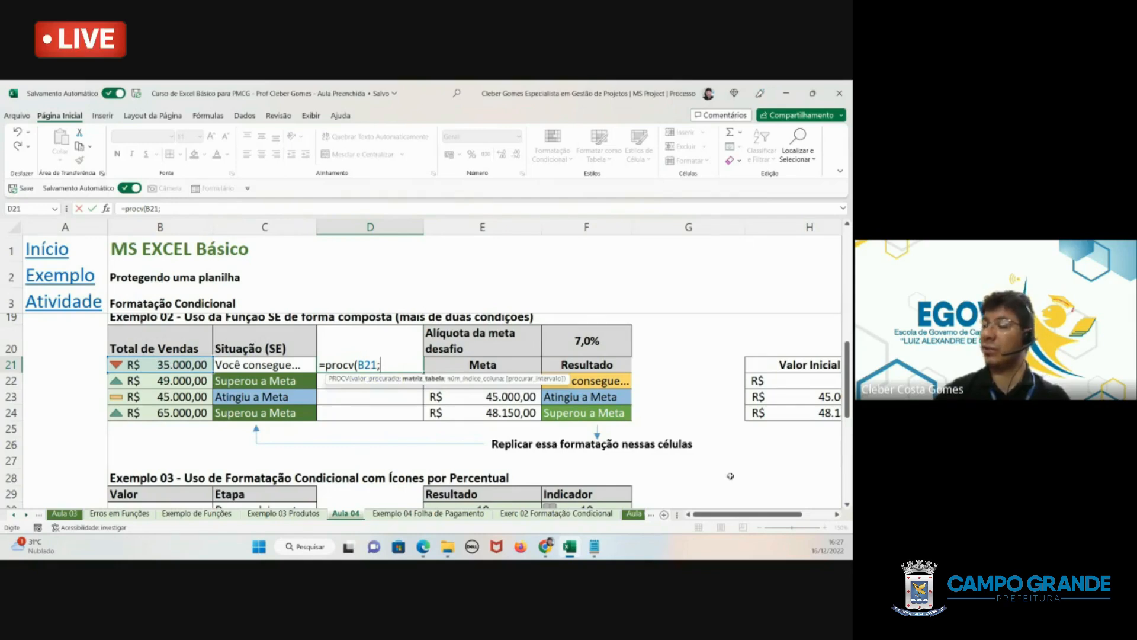
# - Add the absolute table range $H$22:$J$24 and column index 3 to D21's PROCV formula
pyautogui.moveTo(732, 517); pyautogui.dragTo(762, 516)
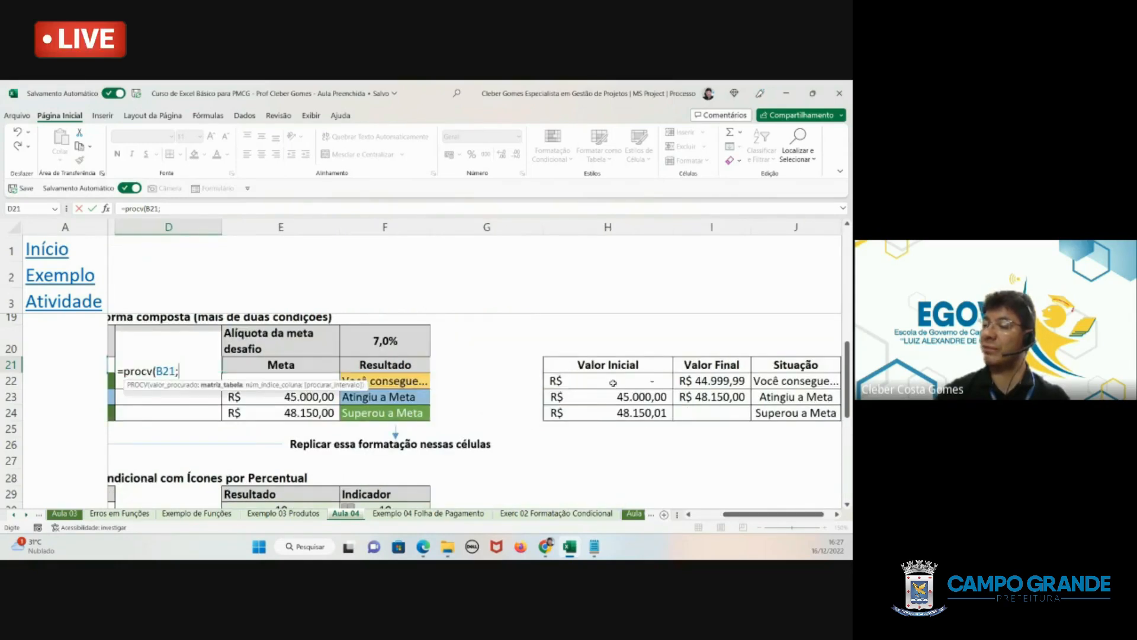
pyautogui.moveTo(603, 380); pyautogui.dragTo(794, 414)
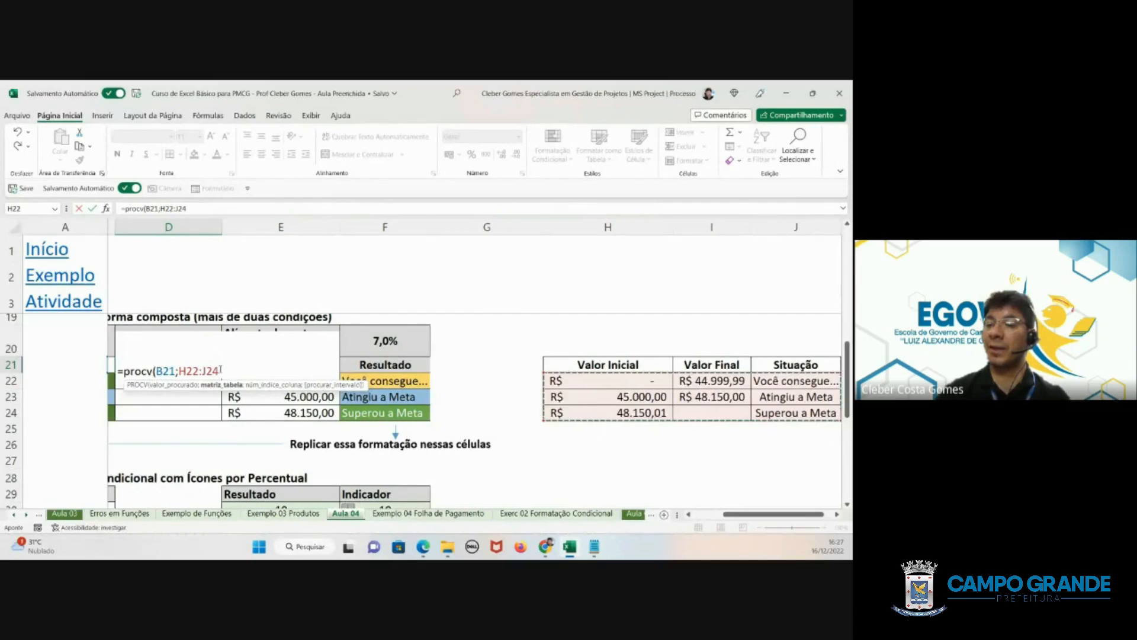
pyautogui.moveTo(219, 372); pyautogui.dragTo(179, 371)
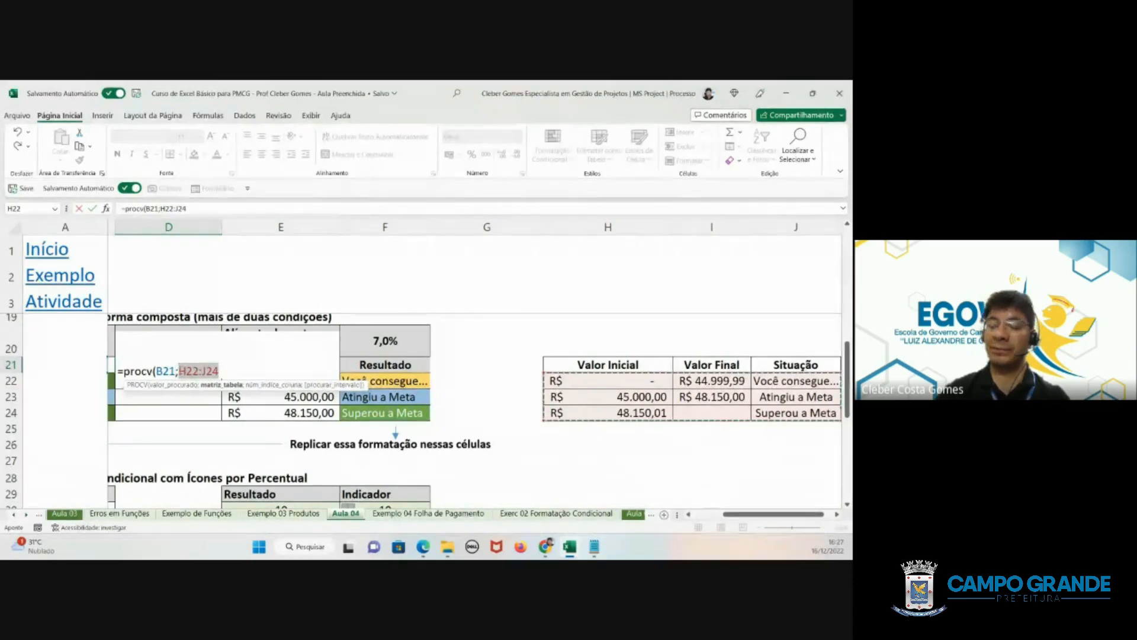
pyautogui.press('F4')
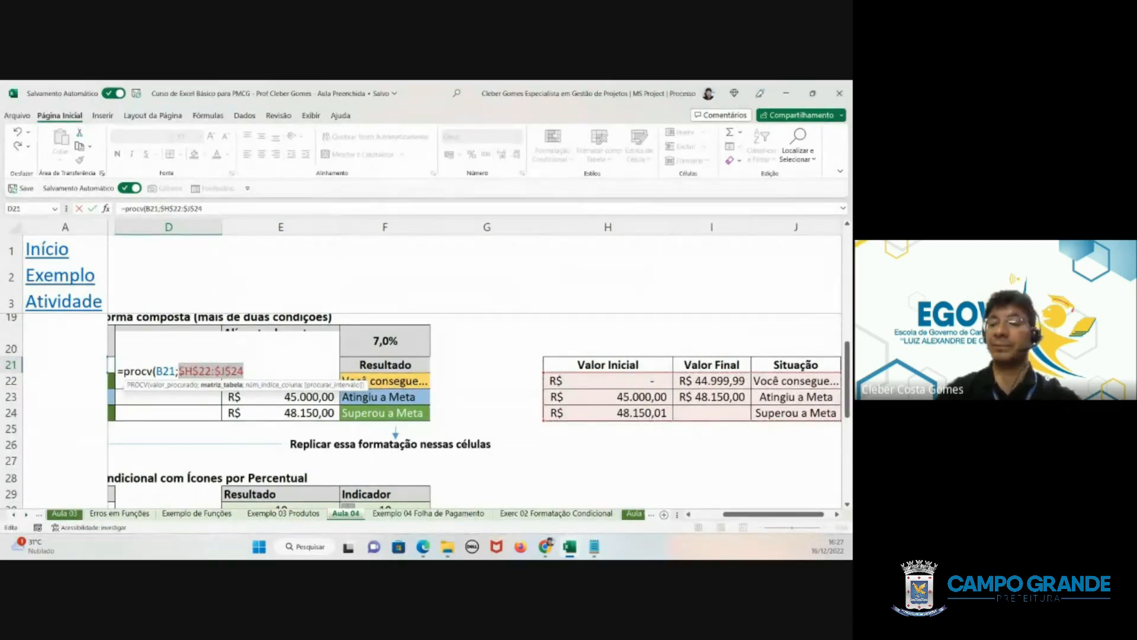
pyautogui.click(245, 371)
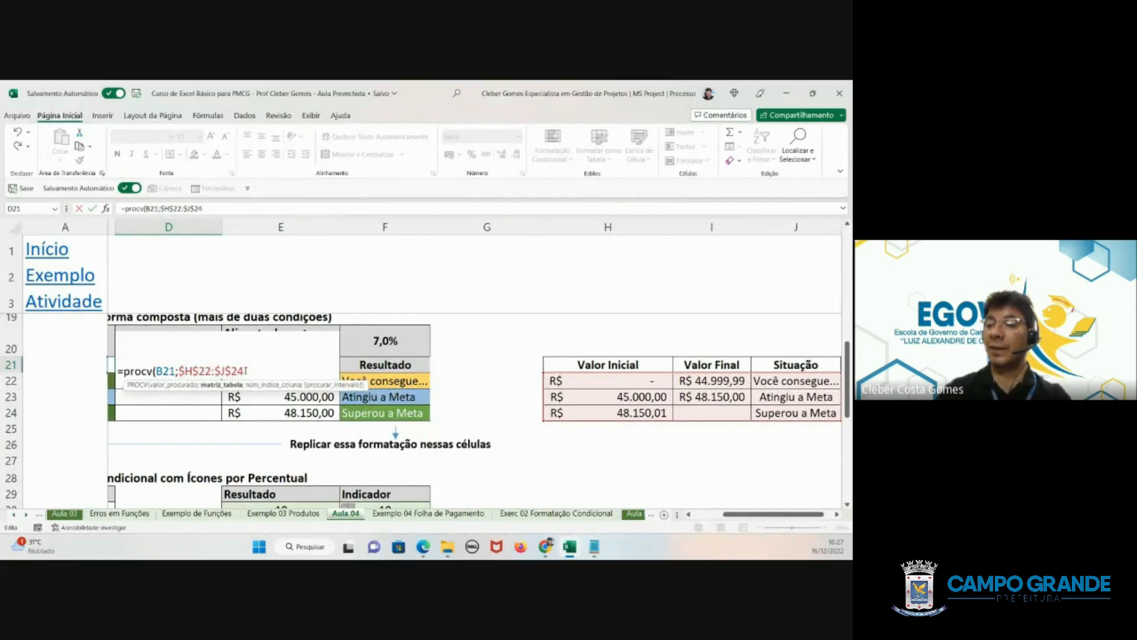
pyautogui.write(';3')
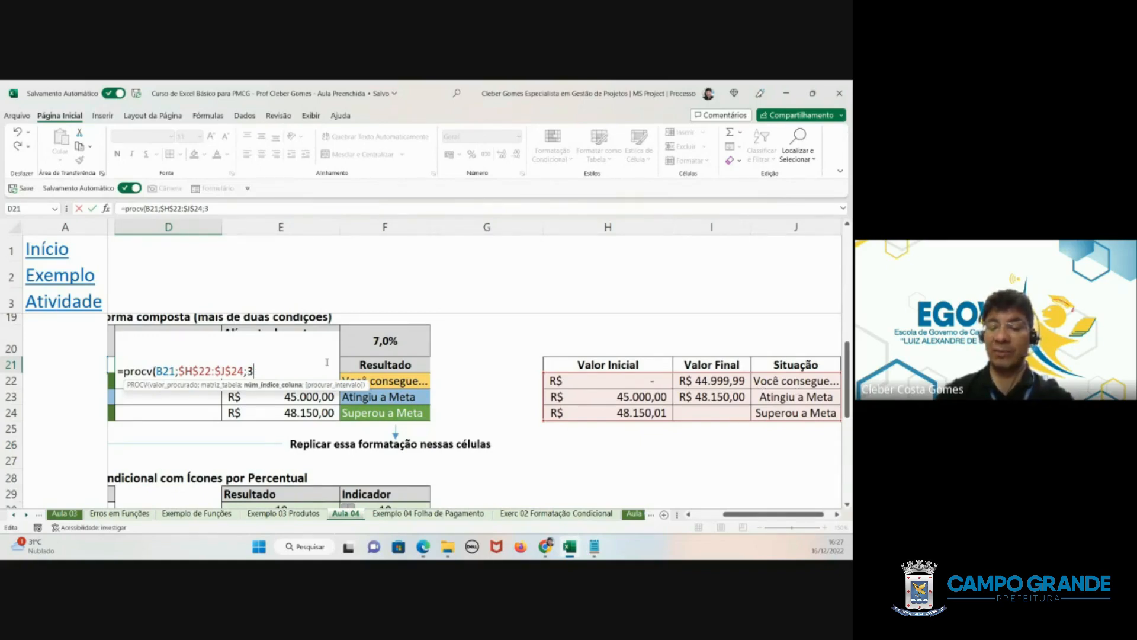
pyautogui.write(';')
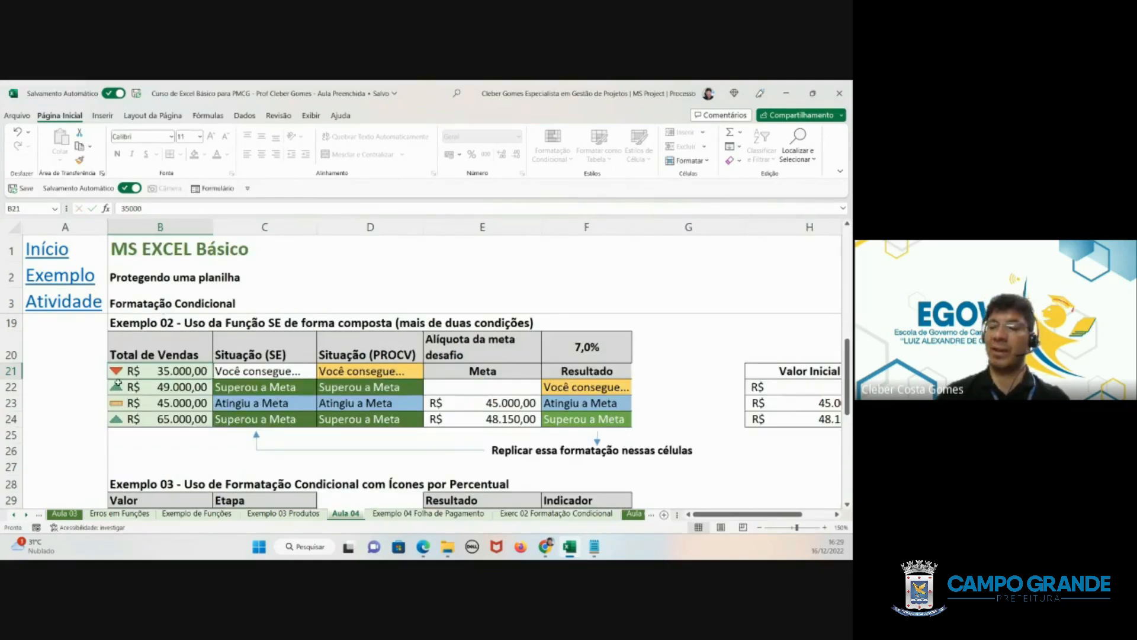
# - Compare Exemplo 02's Situação (SE) and Situação (PROCV) columns, and examine Exemplo 03's Indicador icons in F30:F34
pyautogui.scroll(-1, 329, 401)
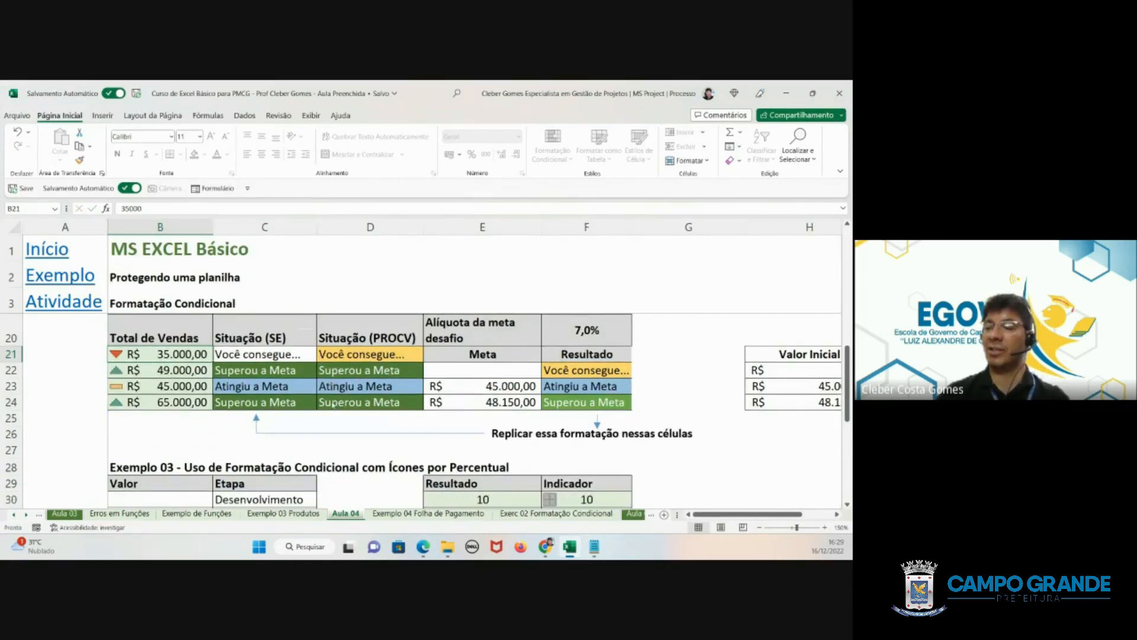
pyautogui.scroll(1, 332, 405)
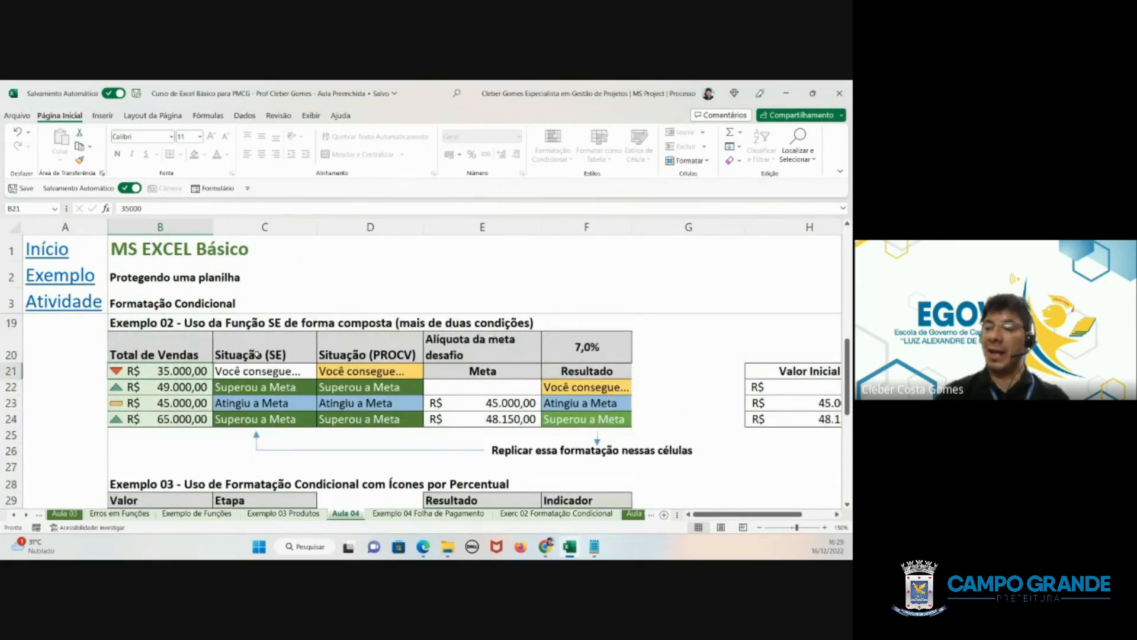
pyautogui.moveTo(249, 350); pyautogui.dragTo(349, 419)
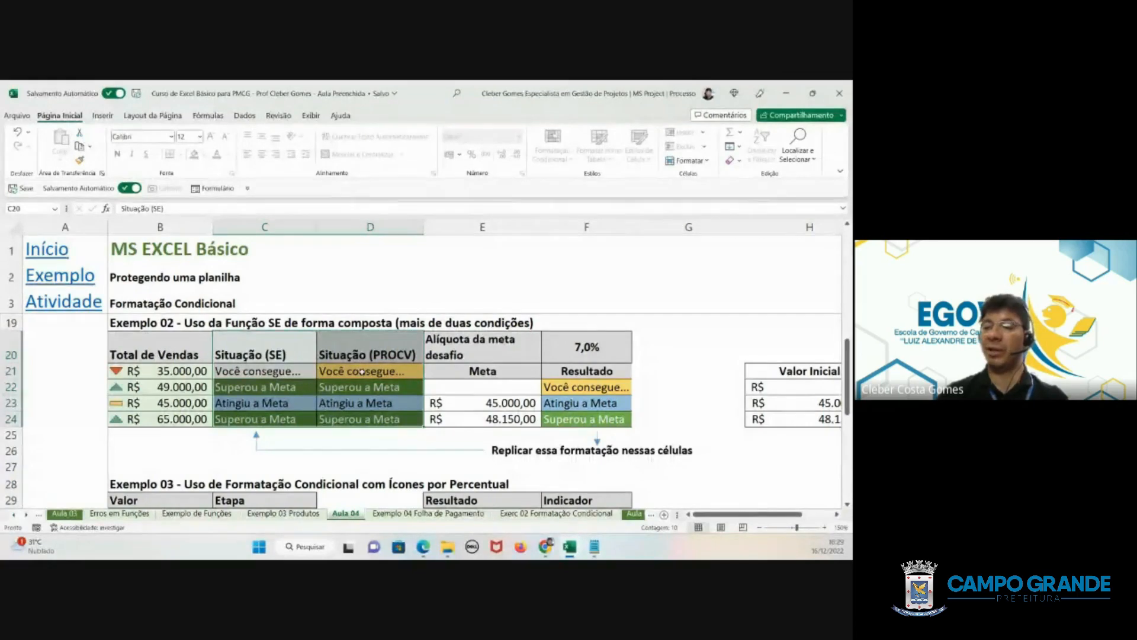
pyautogui.scroll(-2, 362, 371)
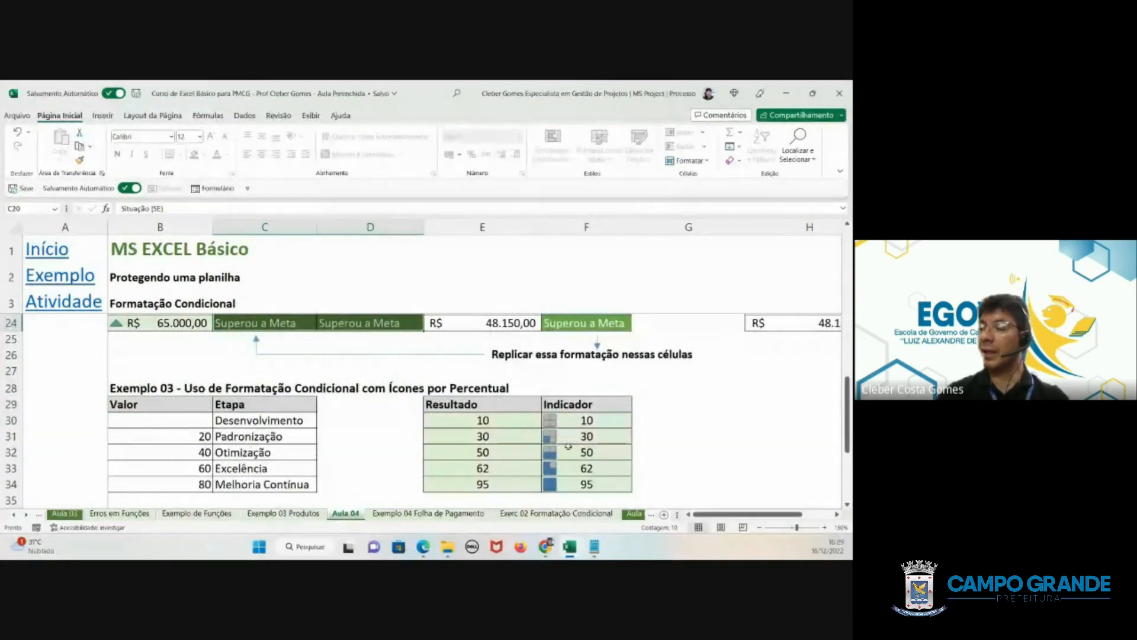
pyautogui.moveTo(568, 420); pyautogui.dragTo(570, 489)
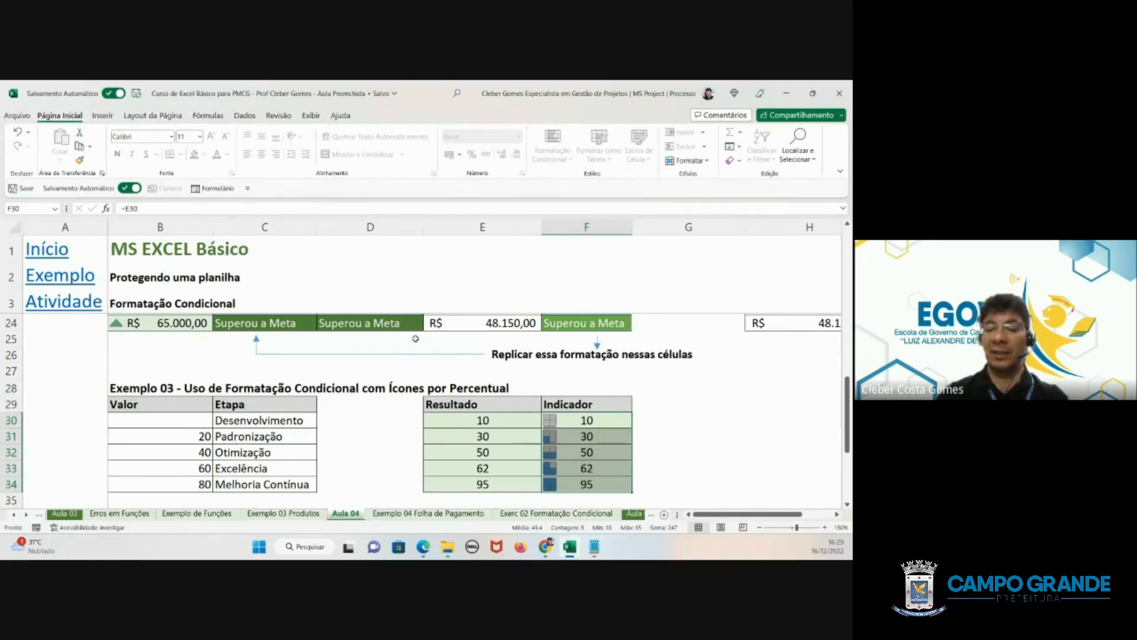
pyautogui.click(283, 436)
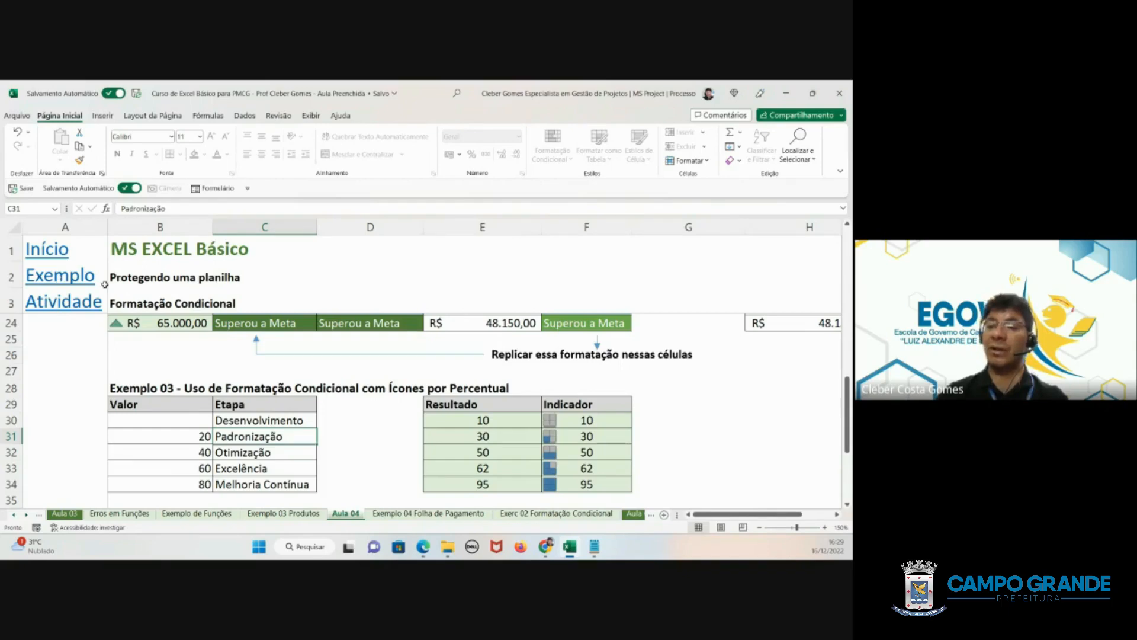
# - Go to the Exemplo 04 Folha de Pagamento sheet and look over its payroll table and the salary summary rows below
pyautogui.click(58, 277)
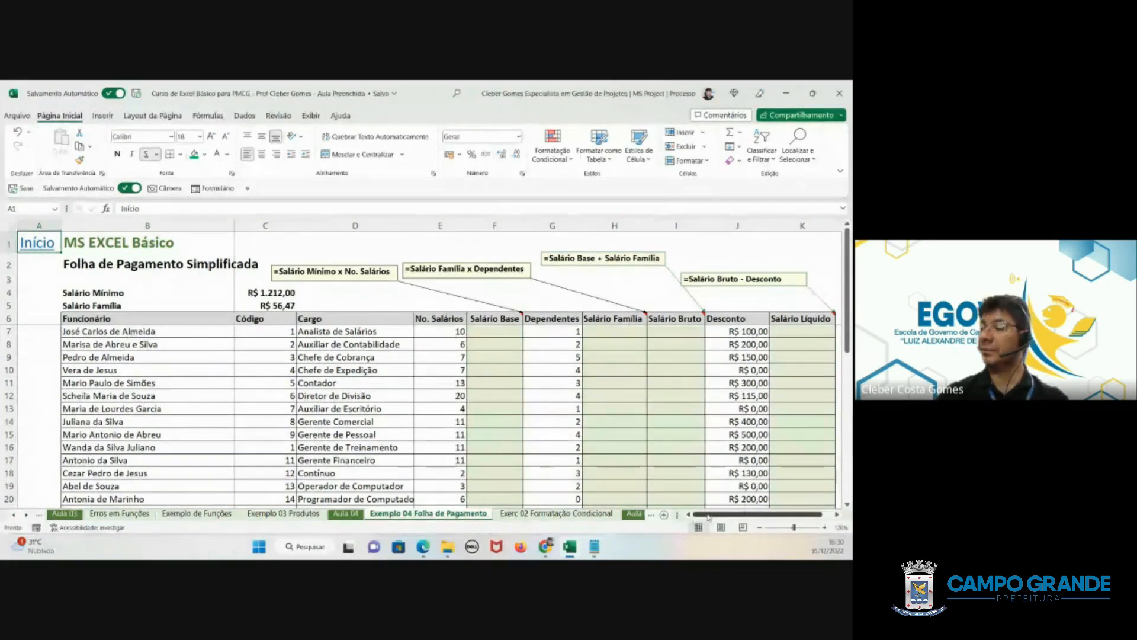
pyautogui.moveTo(730, 515); pyautogui.dragTo(729, 516)
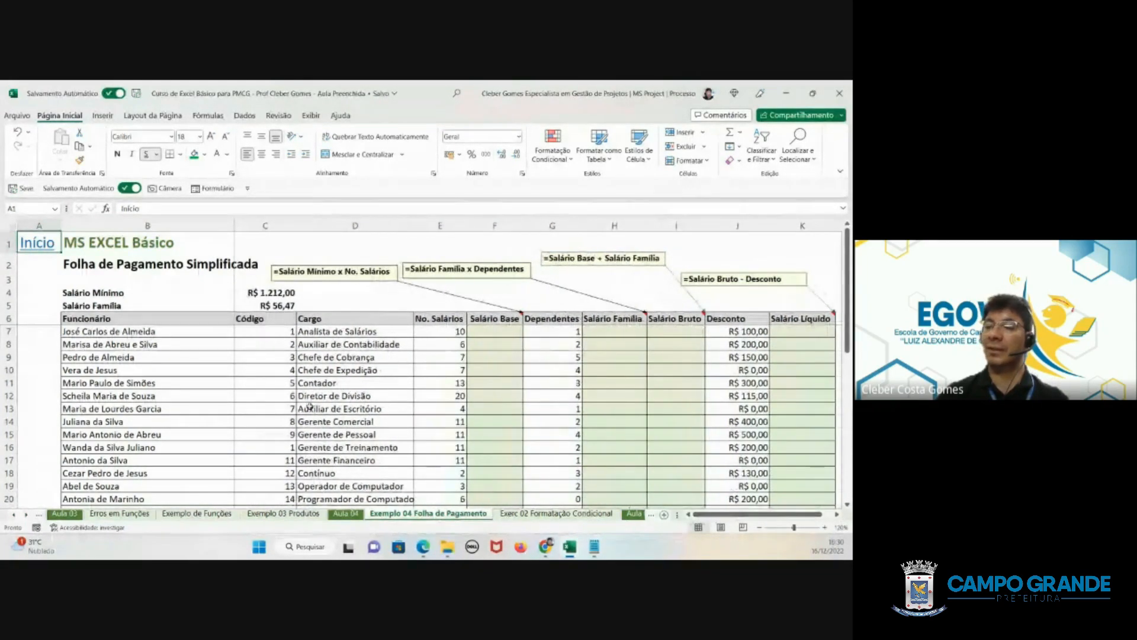
pyautogui.scroll(-3, 369, 354)
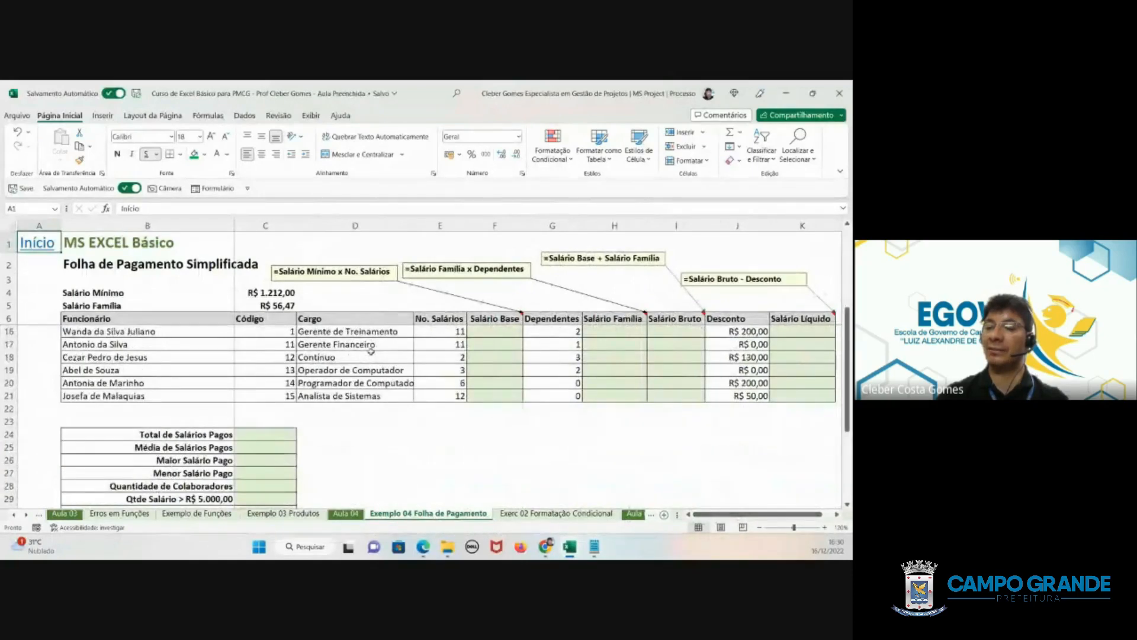
pyautogui.scroll(-3, 371, 351)
pyautogui.scroll(-1, 371, 352)
pyautogui.scroll(5, 371, 352)
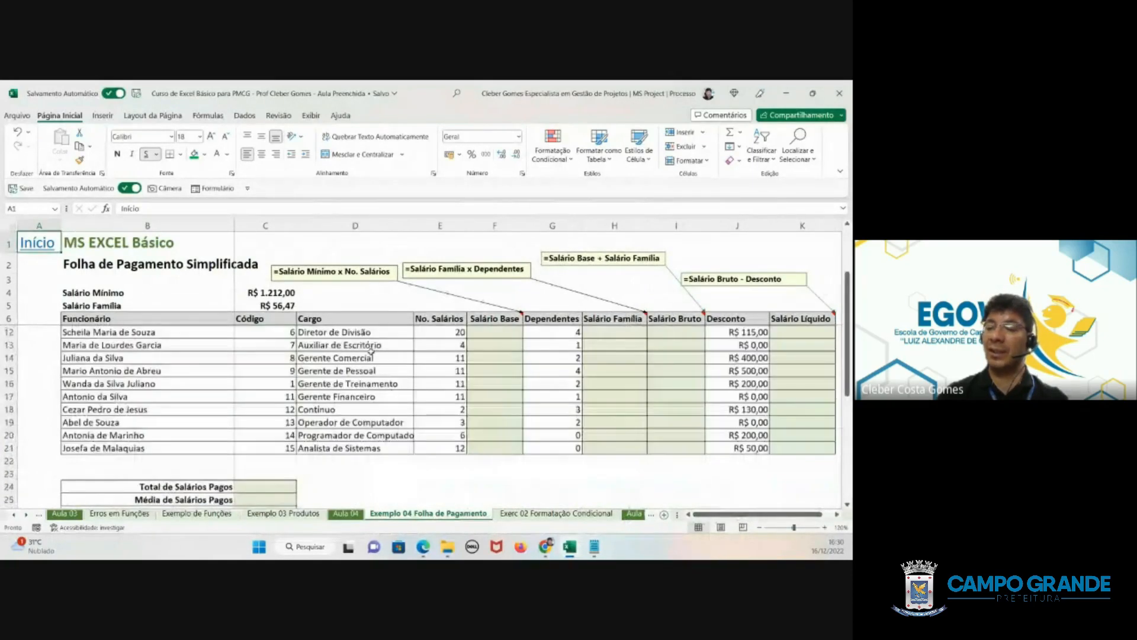
pyautogui.scroll(2, 370, 351)
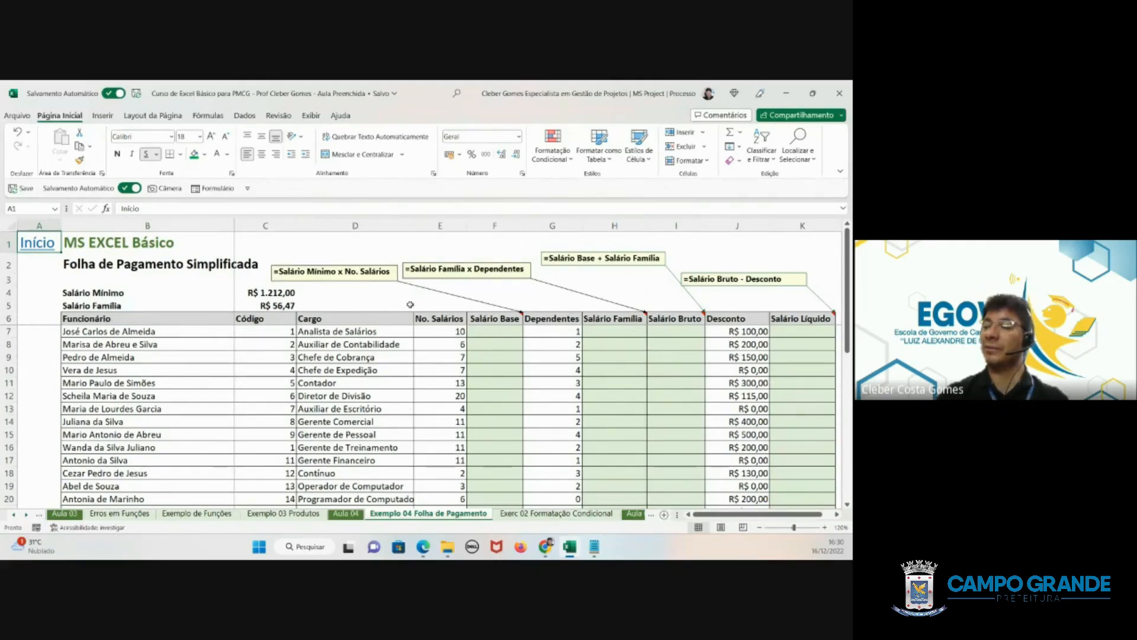
# - Calculate the first employee's Salário Base in F7 with the formula =SalarioMinimo*E7
pyautogui.click(493, 333)
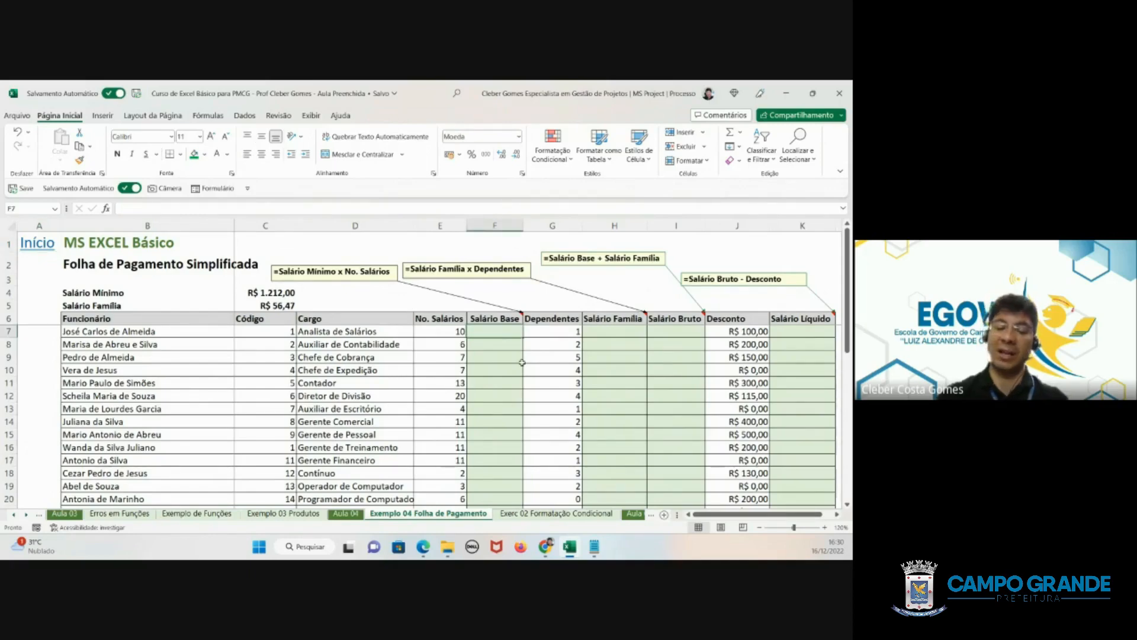
pyautogui.write('=')
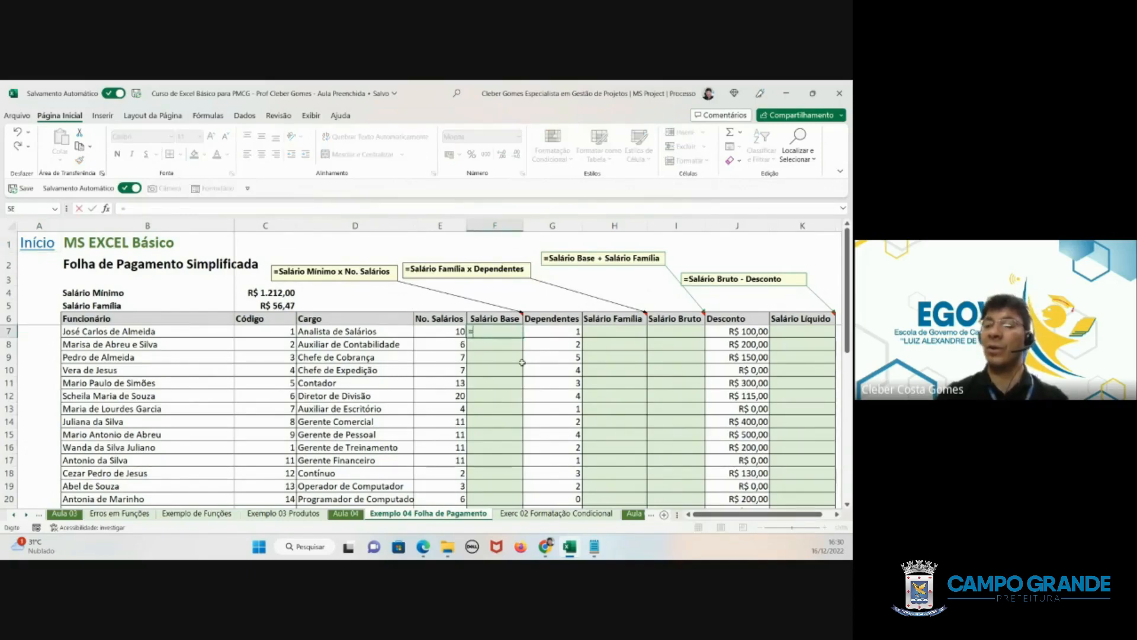
pyautogui.click(266, 293)
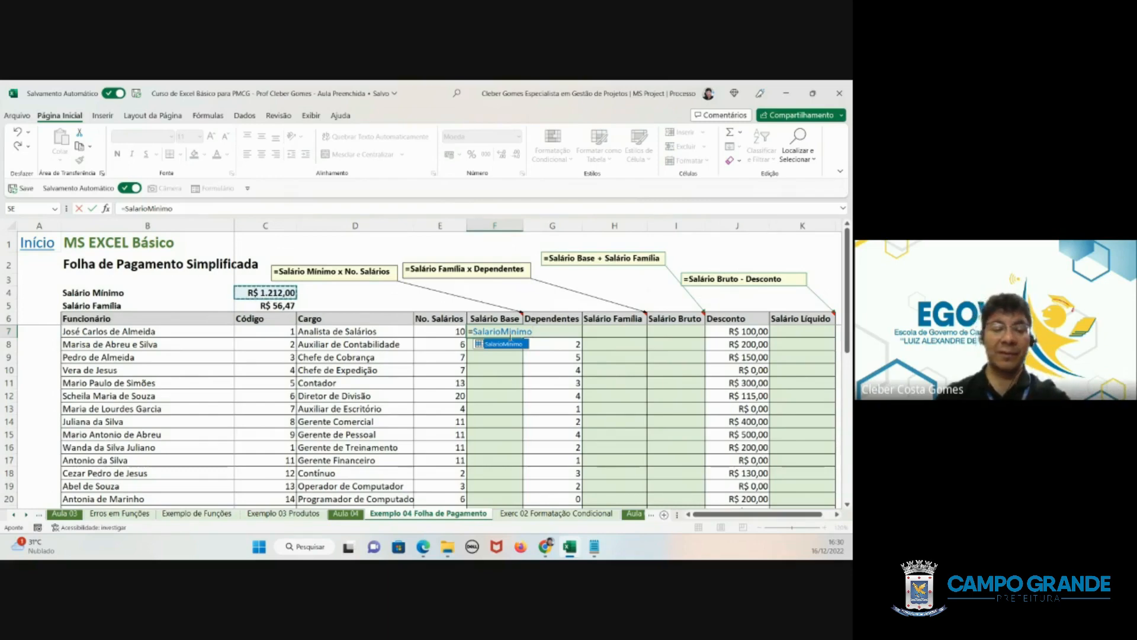
pyautogui.write('*')
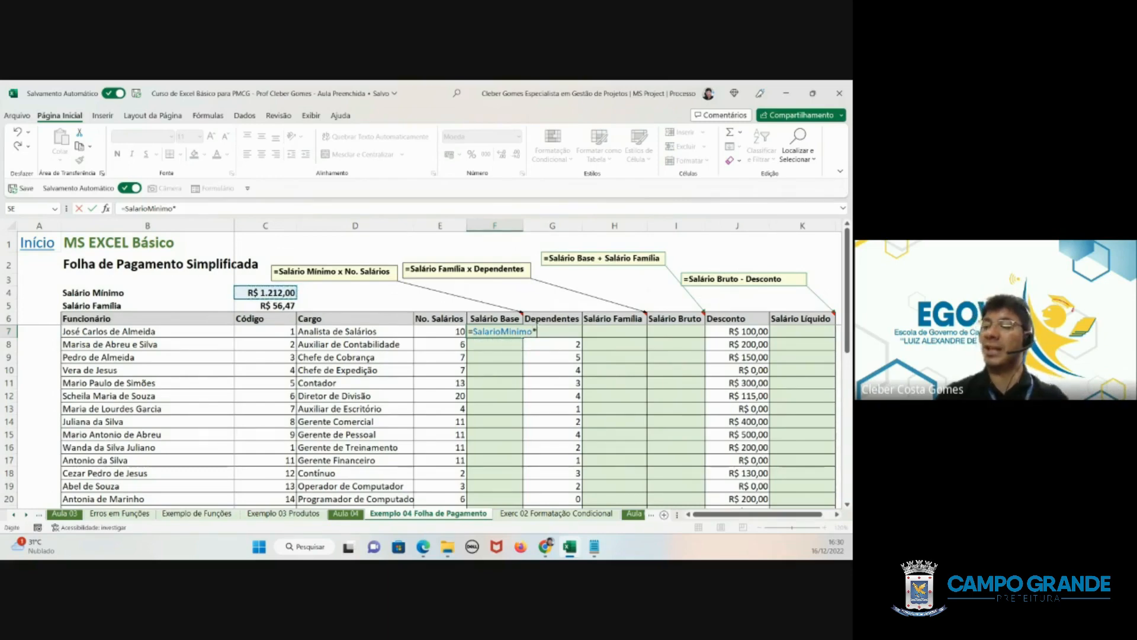
pyautogui.click(445, 330)
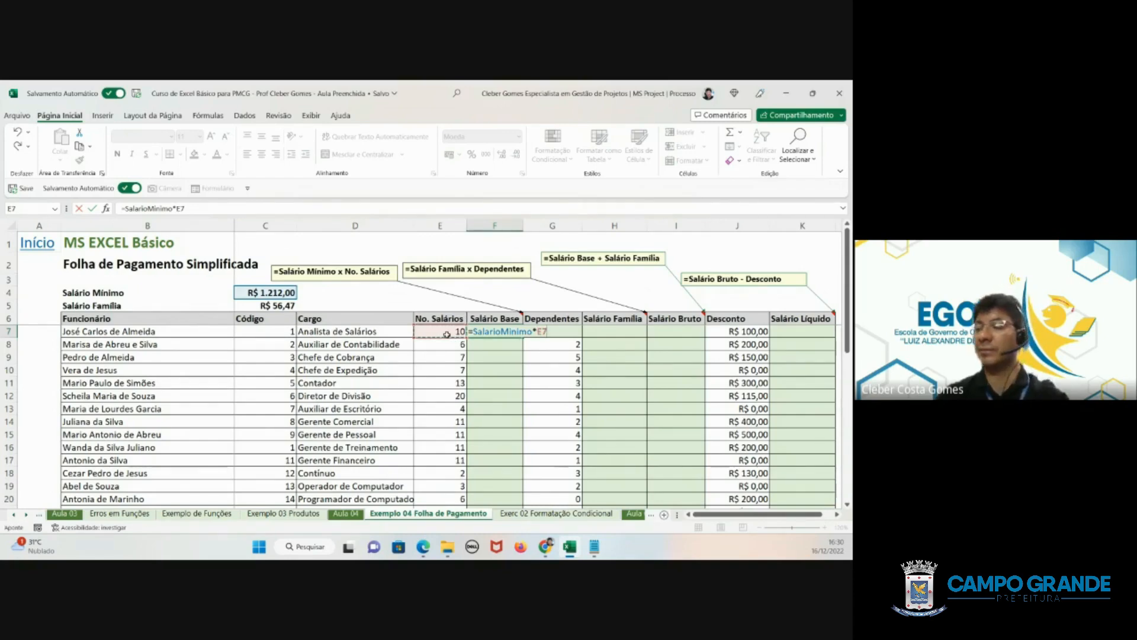
pyautogui.press('Return')
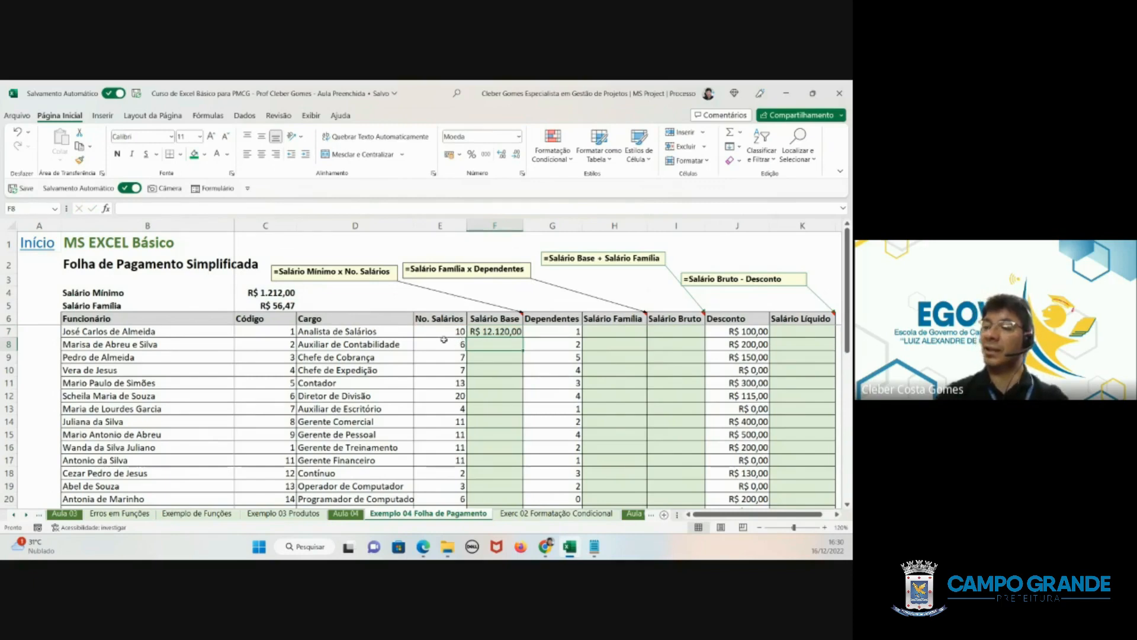
# - Review the cells feeding F7's formula and fill it down the Salário Base column to the last employee
pyautogui.click(266, 293)
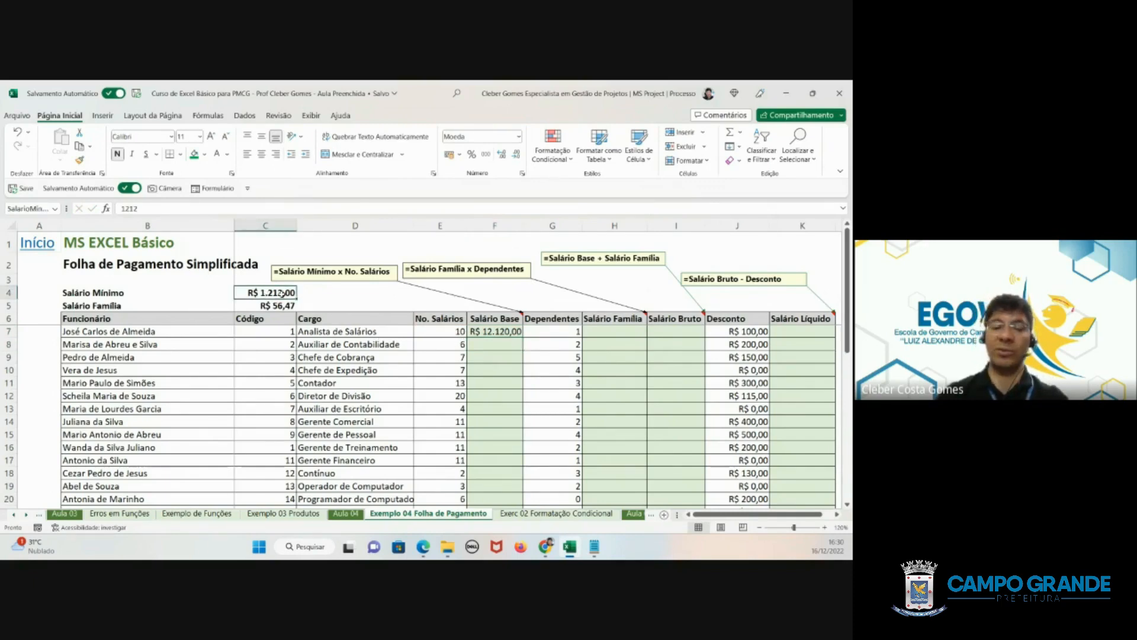
pyautogui.click(427, 331)
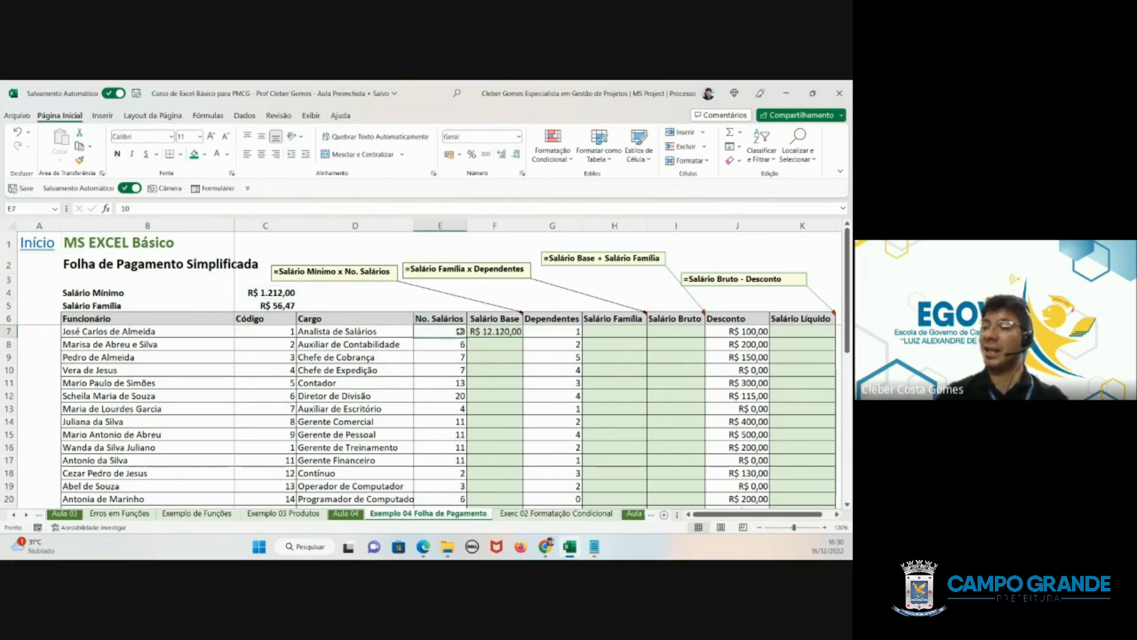
pyautogui.click(510, 337)
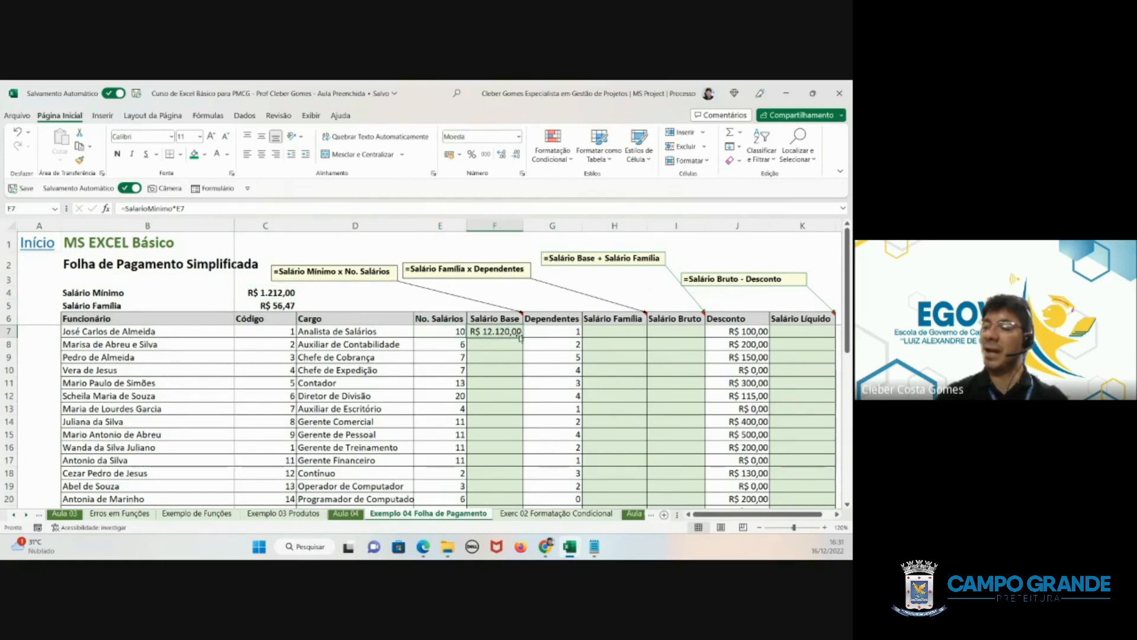
pyautogui.doubleClick(523, 339)
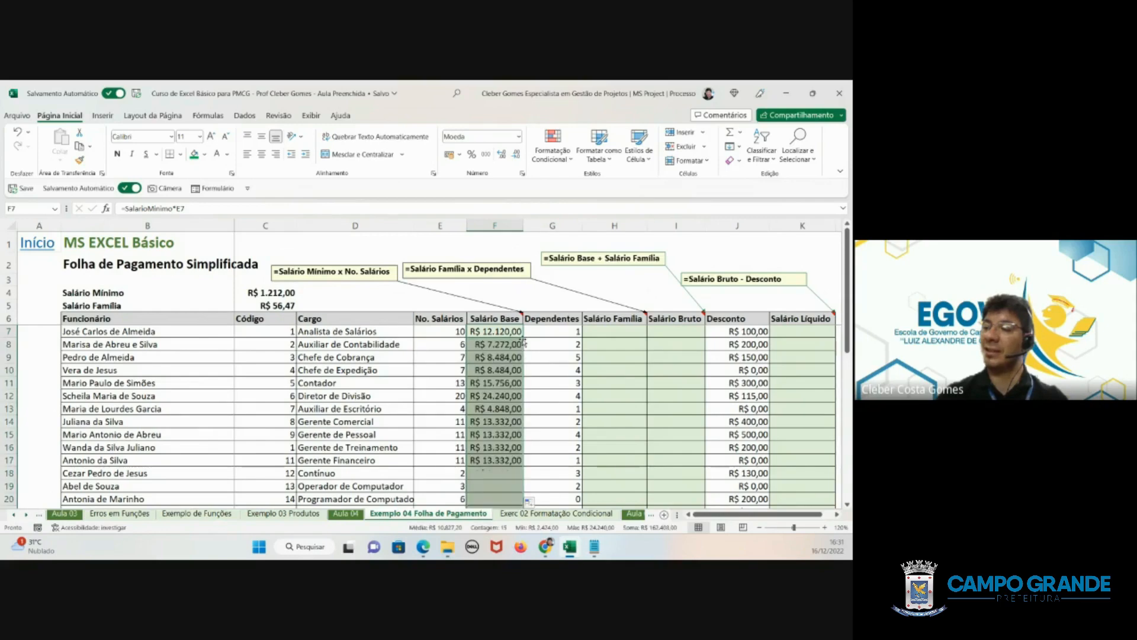
pyautogui.scroll(-2, 489, 379)
pyautogui.scroll(2, 489, 379)
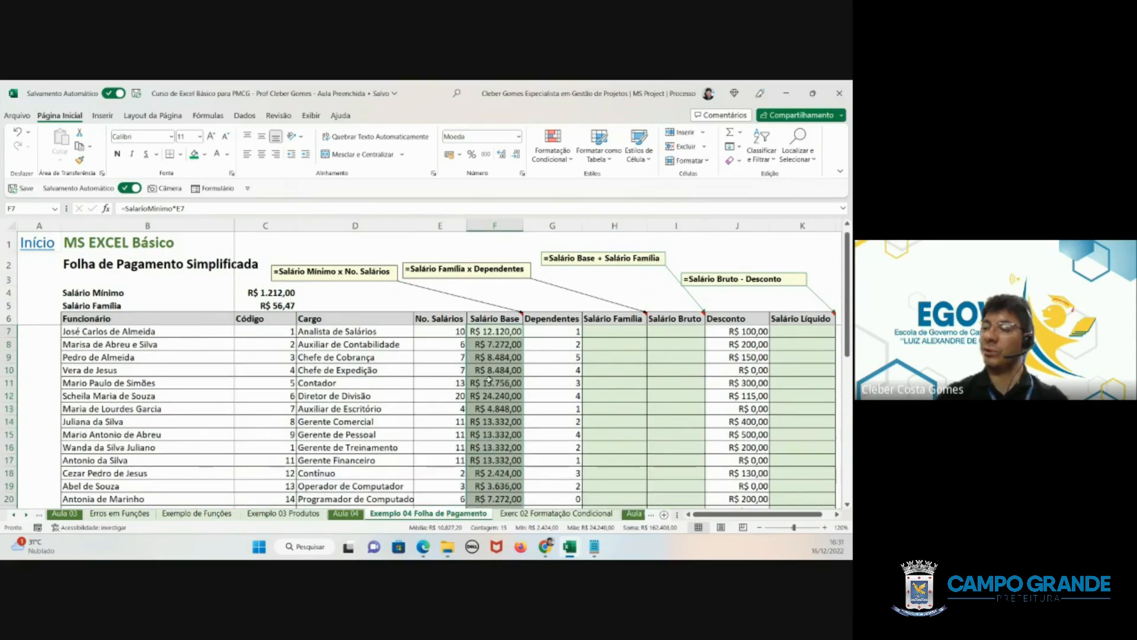
pyautogui.click(537, 396)
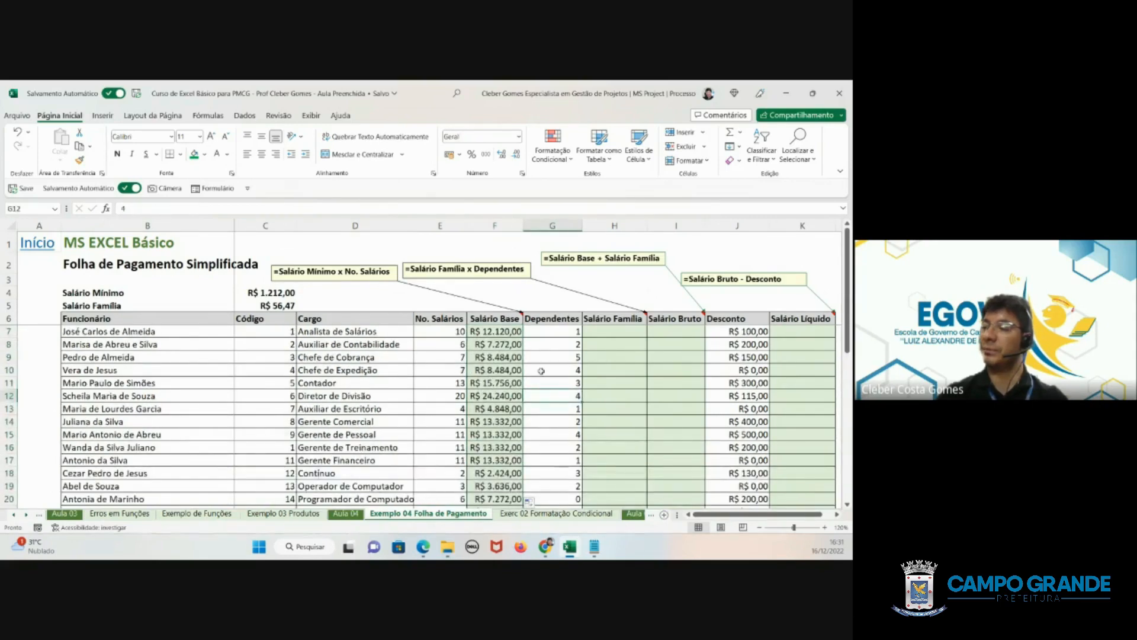
# - Calculate the first employee's Salário Família in H7 with the formula =$C$5*G7, keeping the C5 reference absolute
pyautogui.click(603, 329)
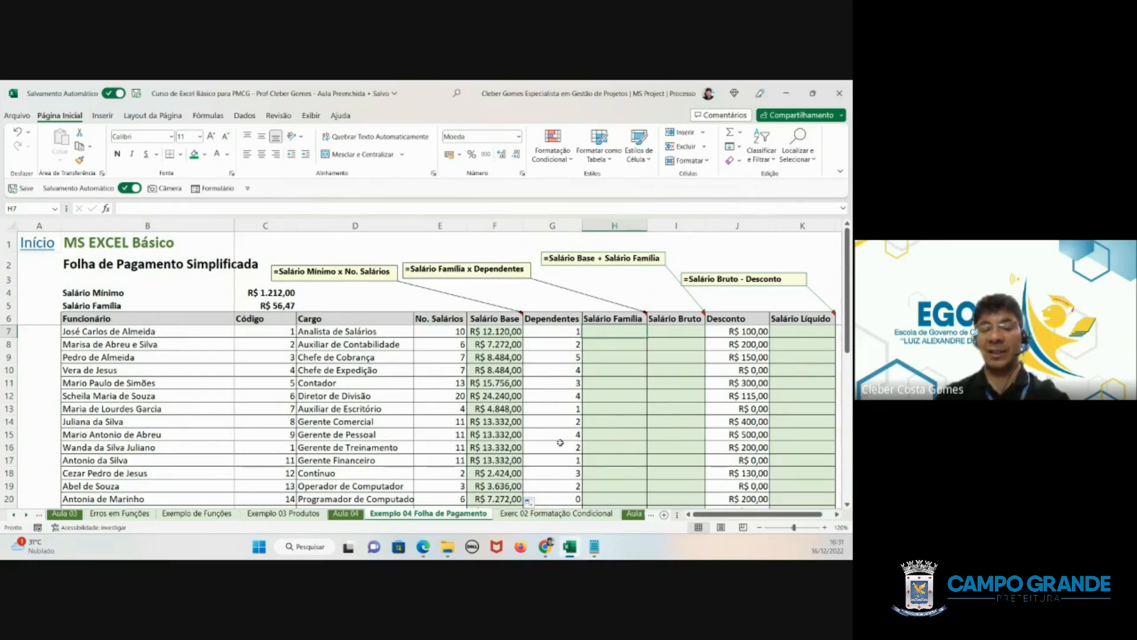
pyautogui.write('=')
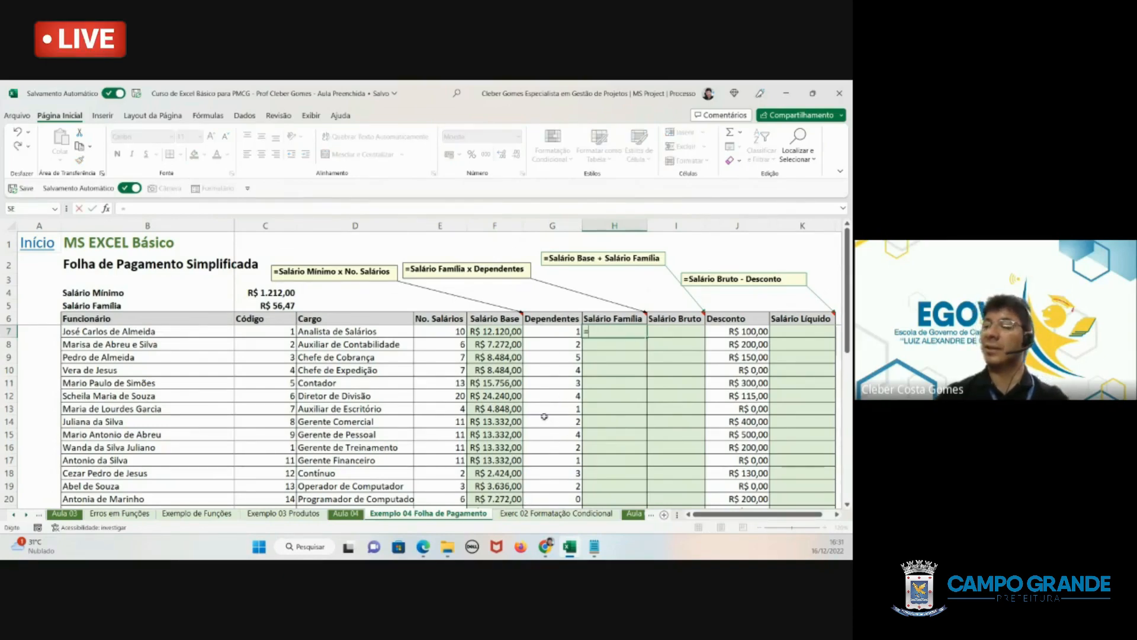
pyautogui.click(264, 305)
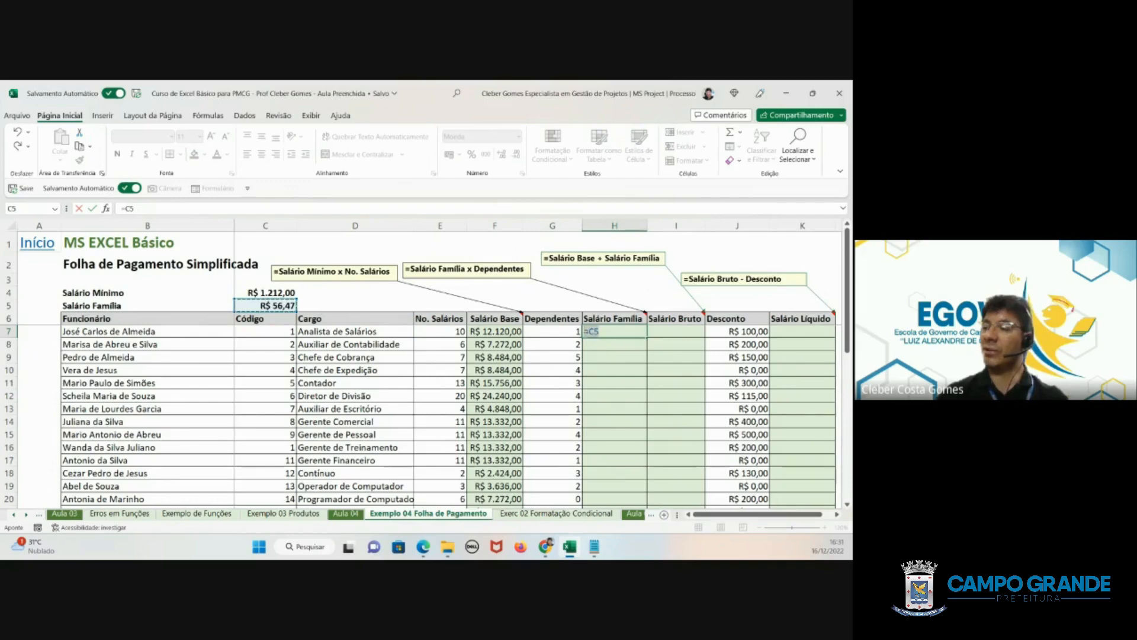
pyautogui.press('F2')
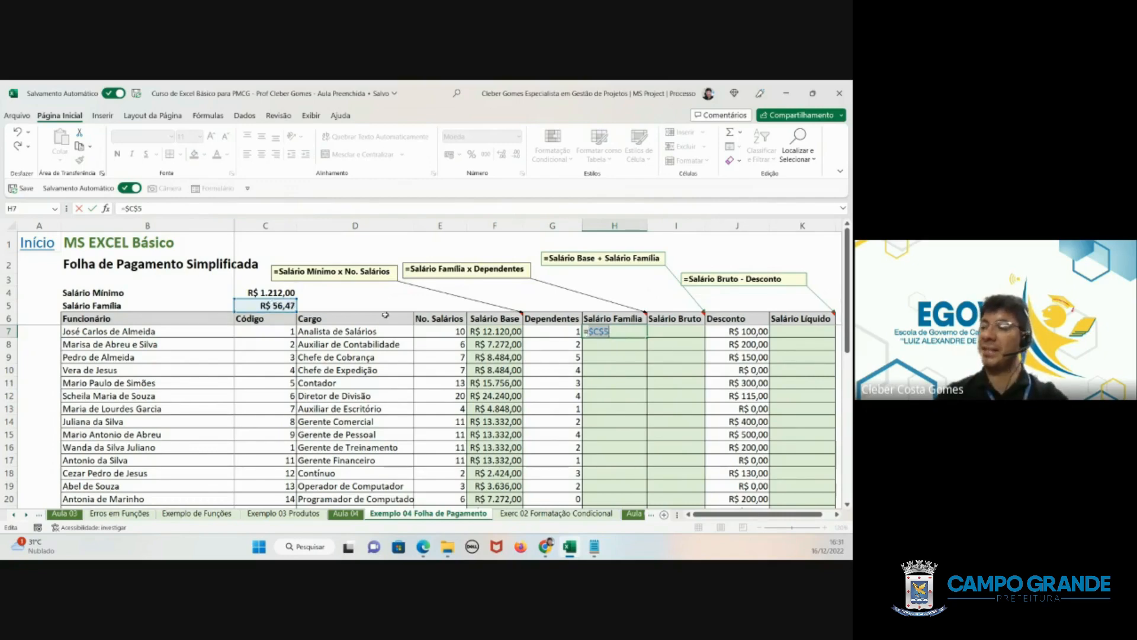
pyautogui.click(632, 333)
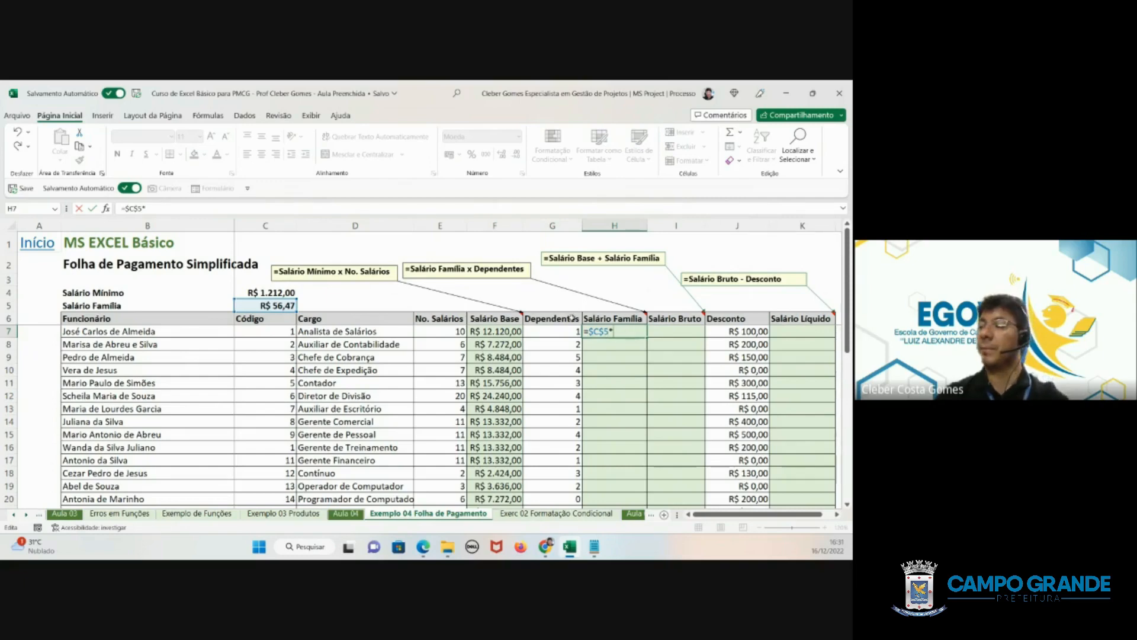
pyautogui.write('*')
pyautogui.click(538, 335)
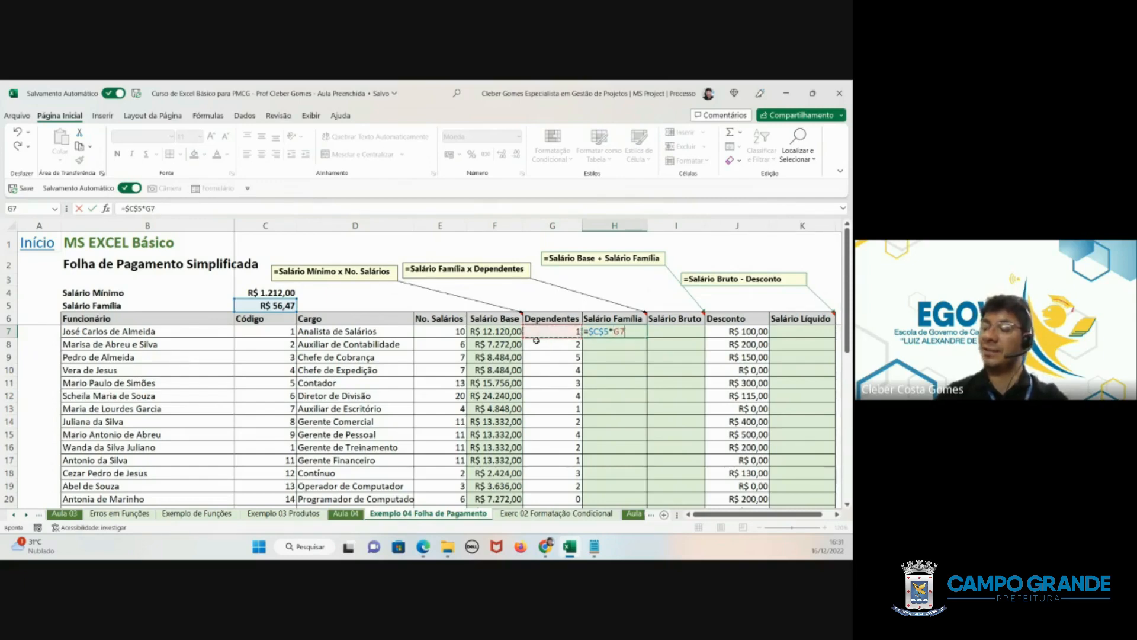
pyautogui.press('Return')
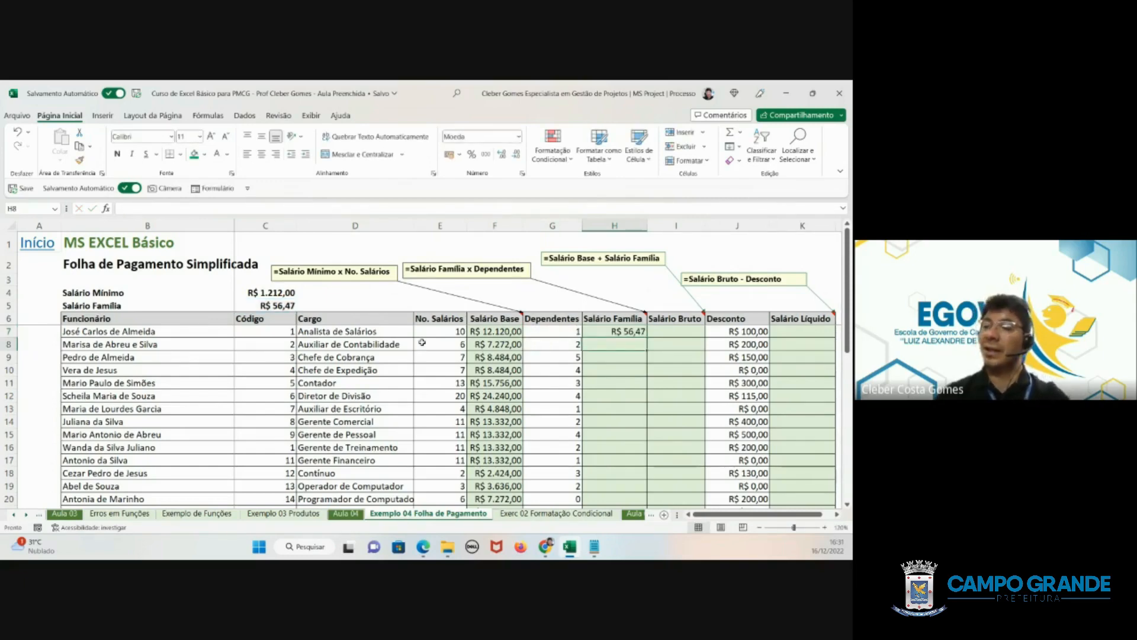
# - Copy H7's formula into H8, fill it down the Salário Família column to row 21, and check the last two employees' rows
pyautogui.click(276, 303)
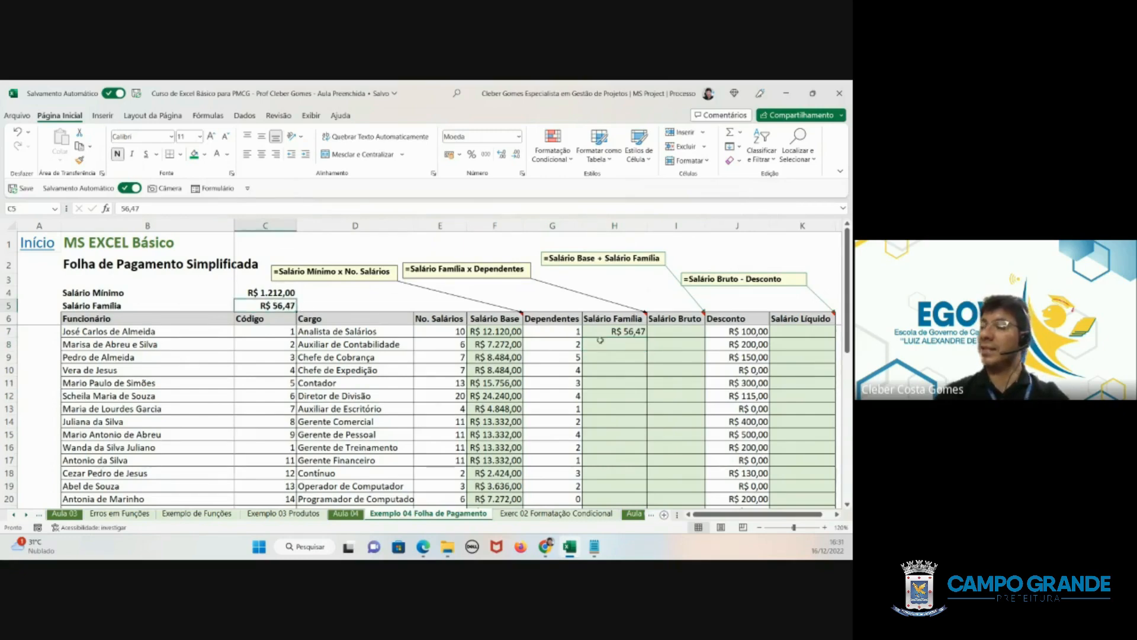
pyautogui.click(618, 334)
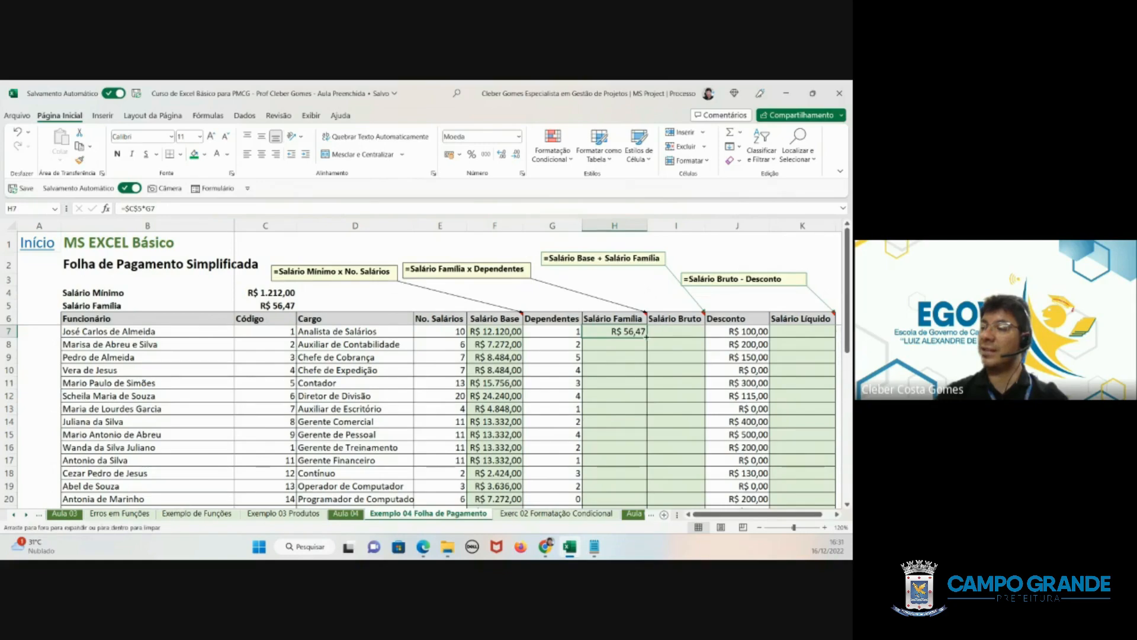
pyautogui.hotkey('ctrl', 'c')
pyautogui.click(624, 343)
pyautogui.hotkey('ctrl', 'v')
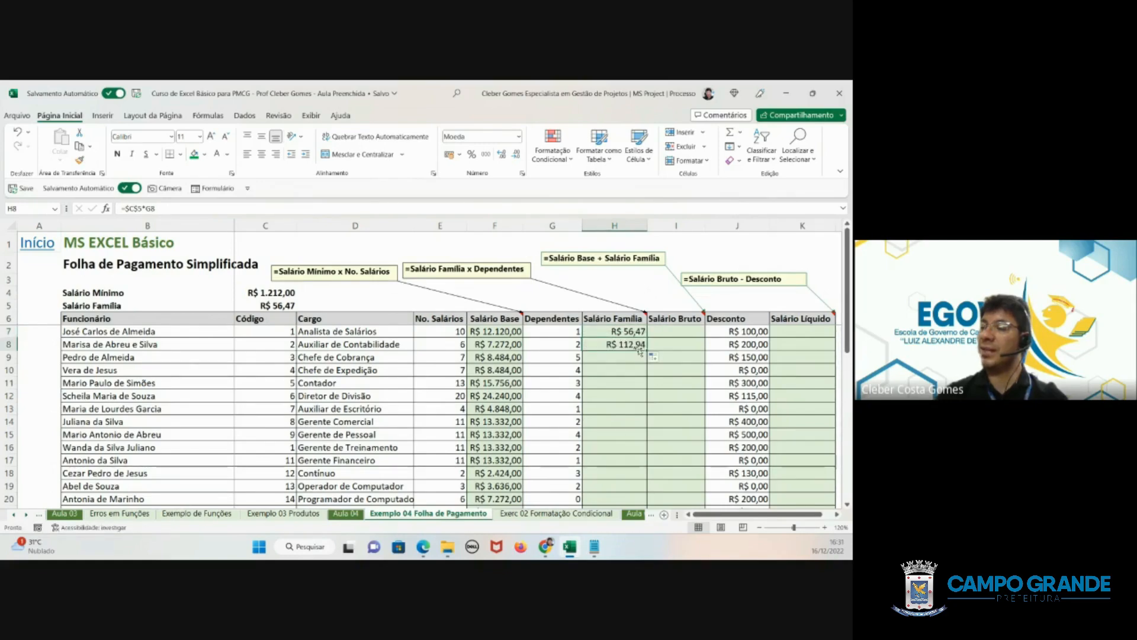
pyautogui.doubleClick(646, 351)
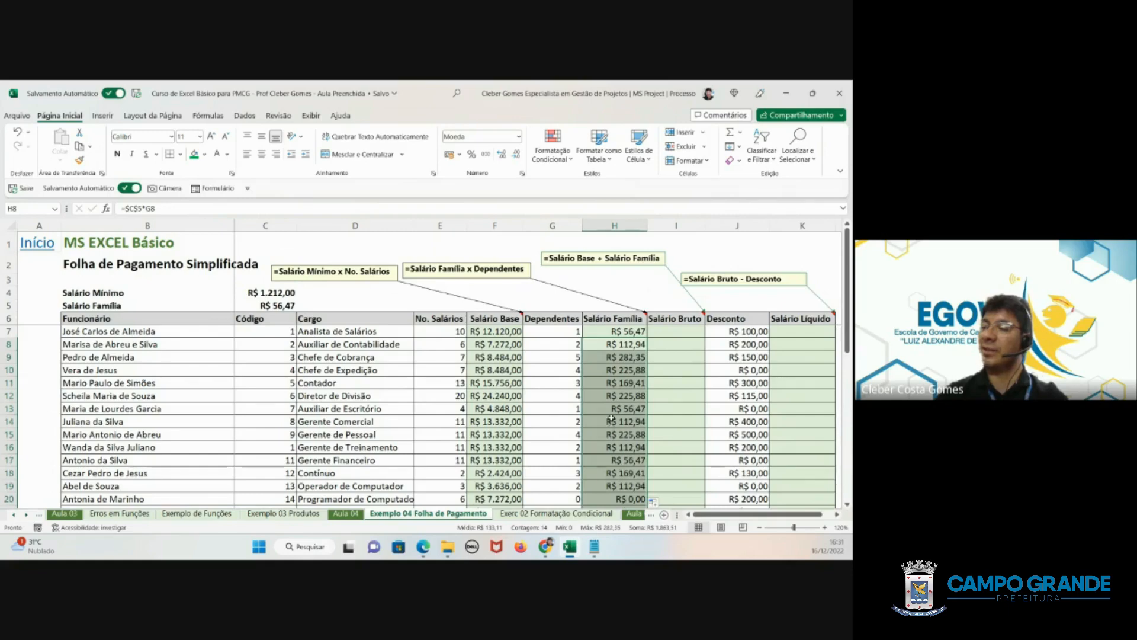
pyautogui.scroll(-1, 611, 417)
pyautogui.scroll(-3, 611, 417)
pyautogui.click(606, 399)
pyautogui.scroll(3, 606, 398)
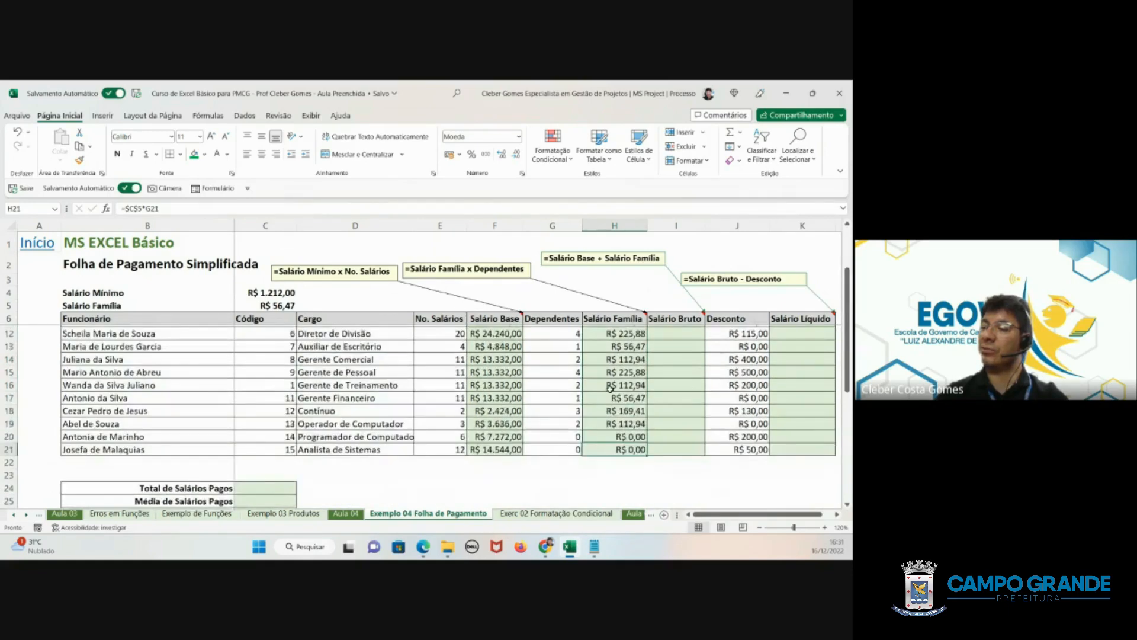
pyautogui.scroll(-3, 606, 399)
pyautogui.moveTo(564, 382); pyautogui.dragTo(628, 394)
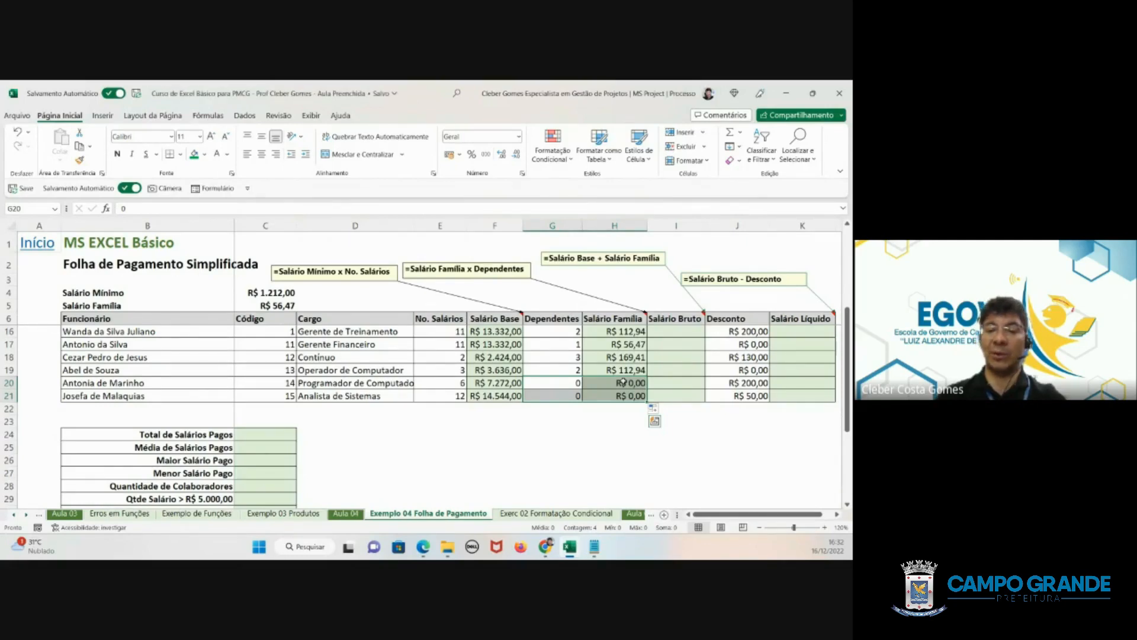
# - Calculate the first employee's Salário Bruto in I7 by adding Salário Base and Salário Família with =F7+H7
pyautogui.click(684, 331)
pyautogui.scroll(1, 686, 329)
pyautogui.scroll(2, 686, 329)
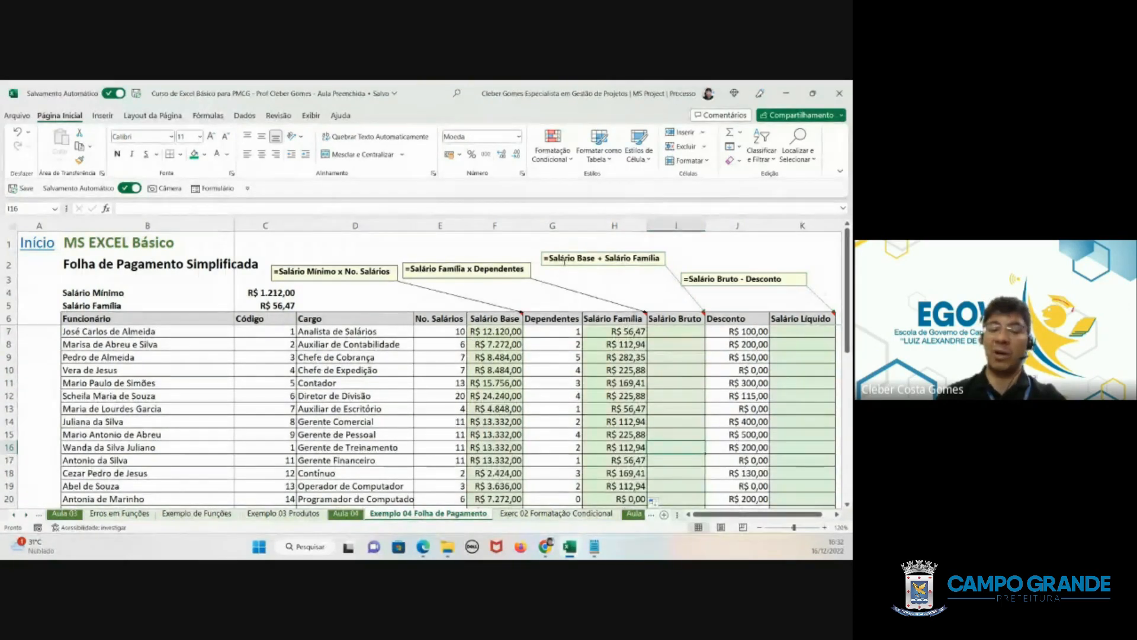
pyautogui.click(684, 331)
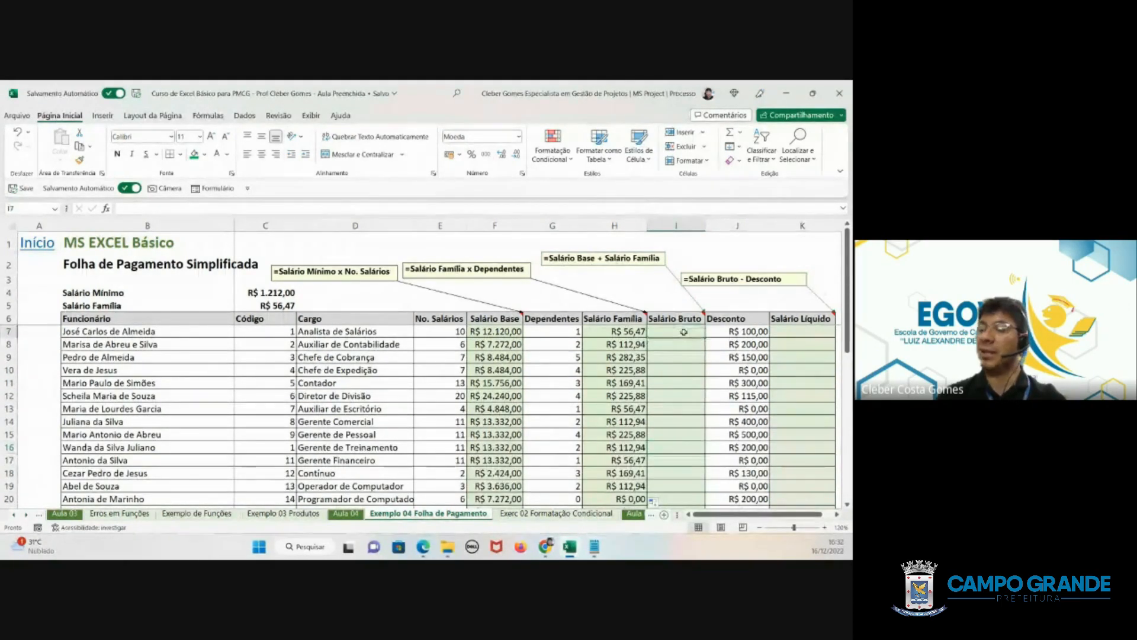
pyautogui.write('=')
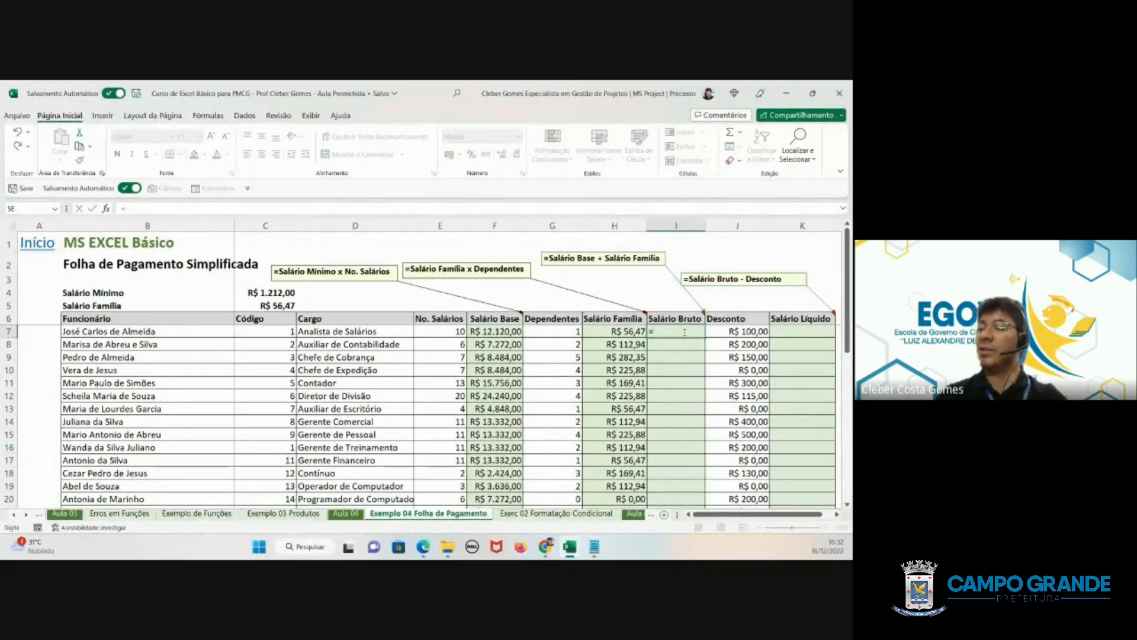
pyautogui.click(496, 329)
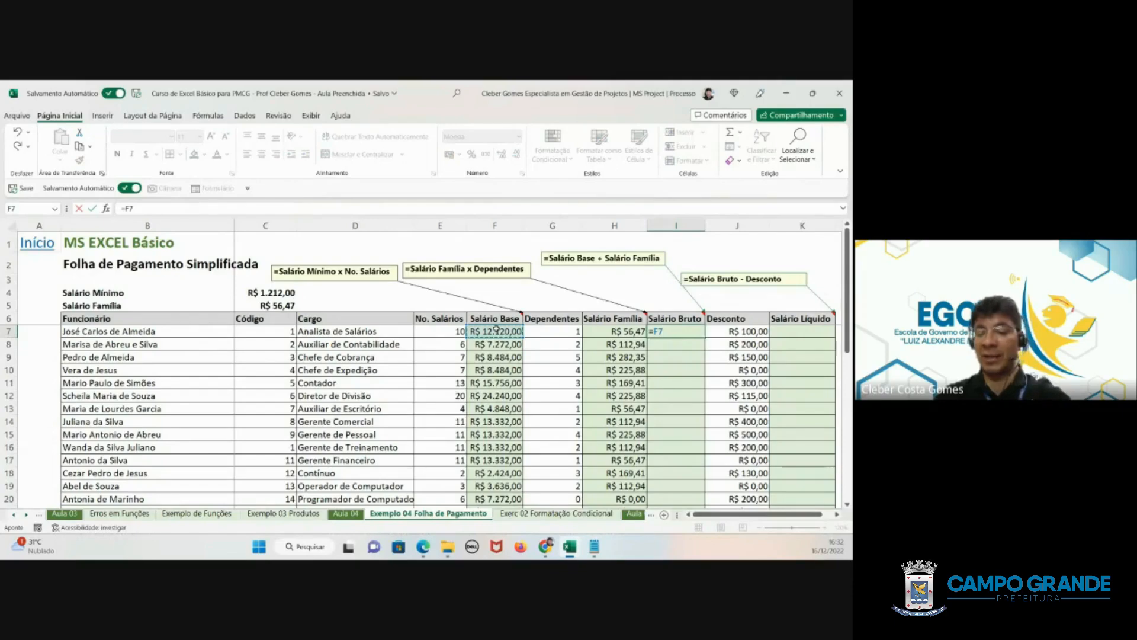
pyautogui.write('+')
pyautogui.click(619, 332)
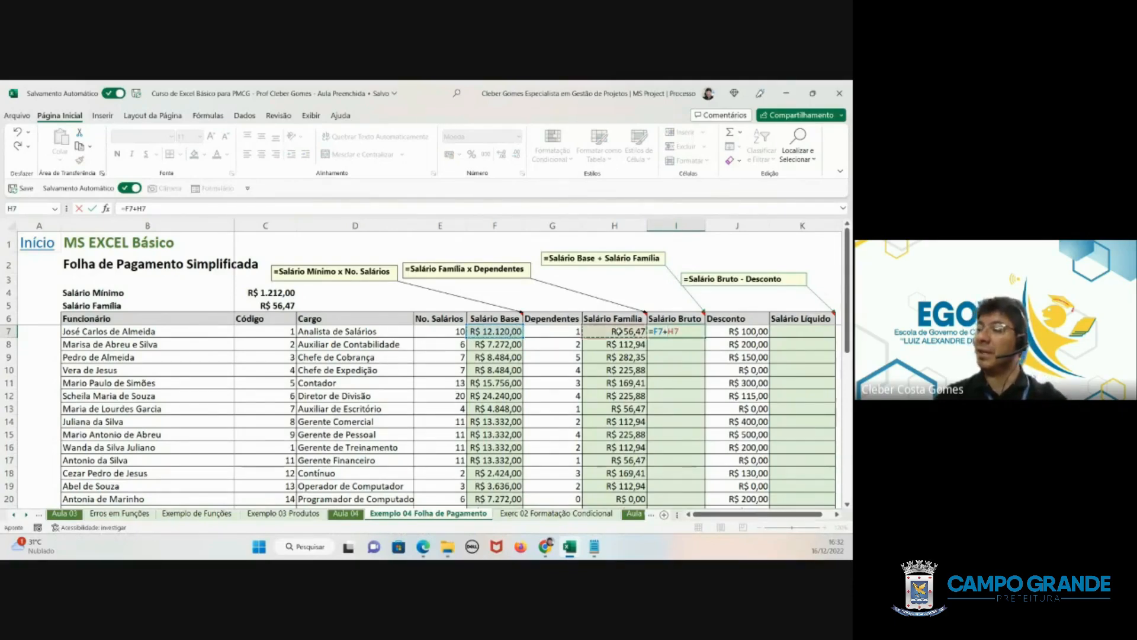
pyautogui.press('Return')
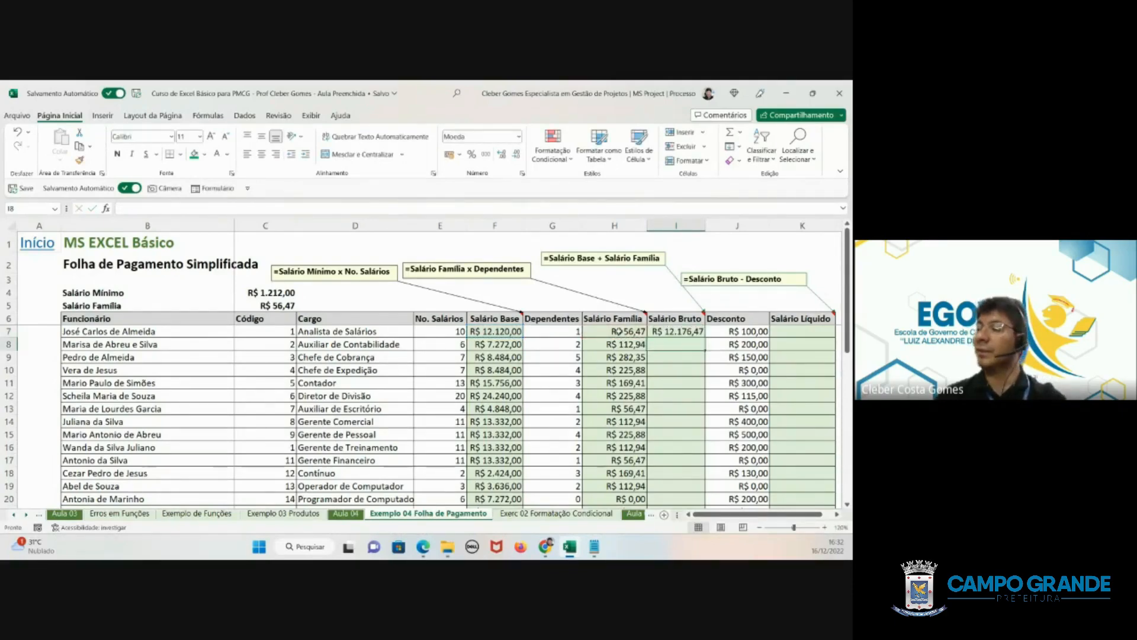
# - Fill I7's formula down the Salário Bruto column to the last employee and check the filled rows
pyautogui.click(672, 331)
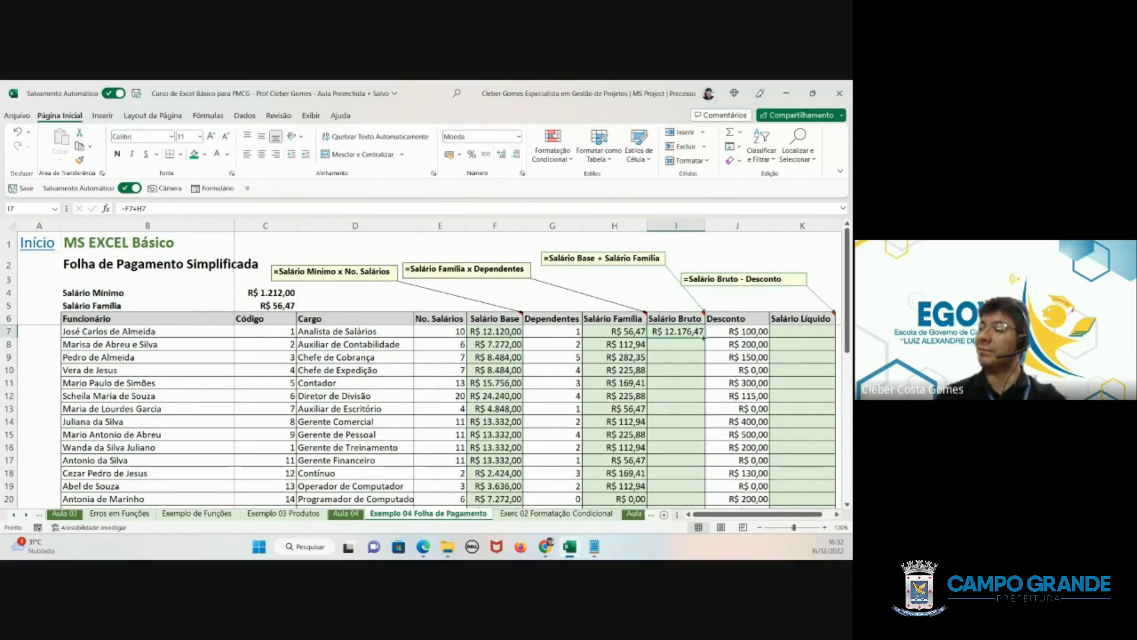
pyautogui.doubleClick(703, 337)
pyautogui.click(659, 358)
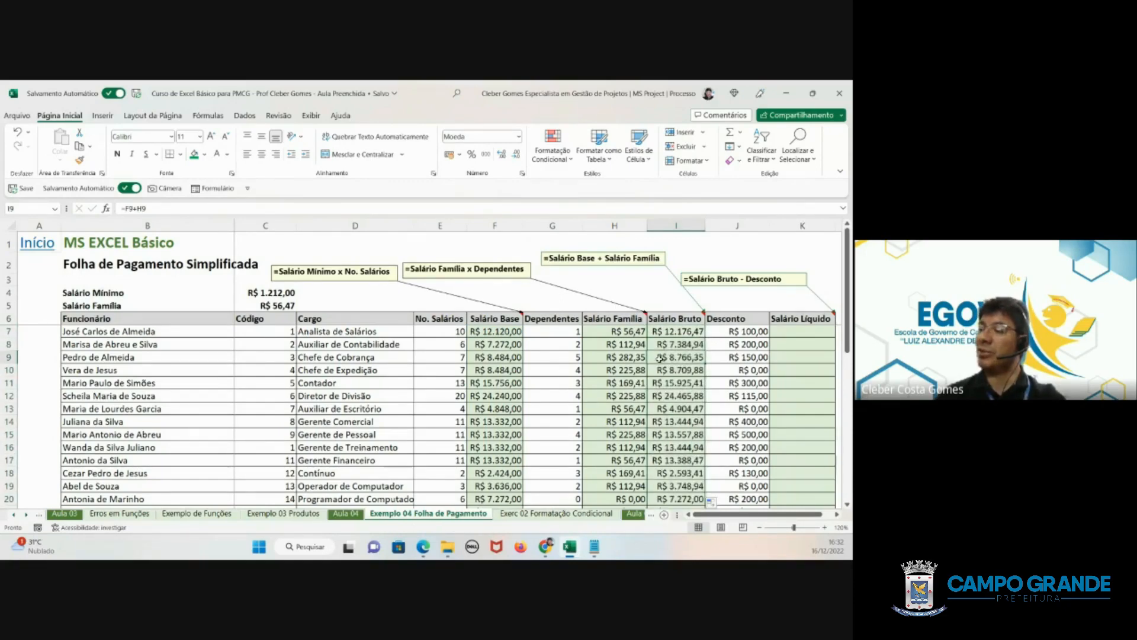
pyautogui.scroll(-2, 659, 358)
pyautogui.scroll(2, 659, 357)
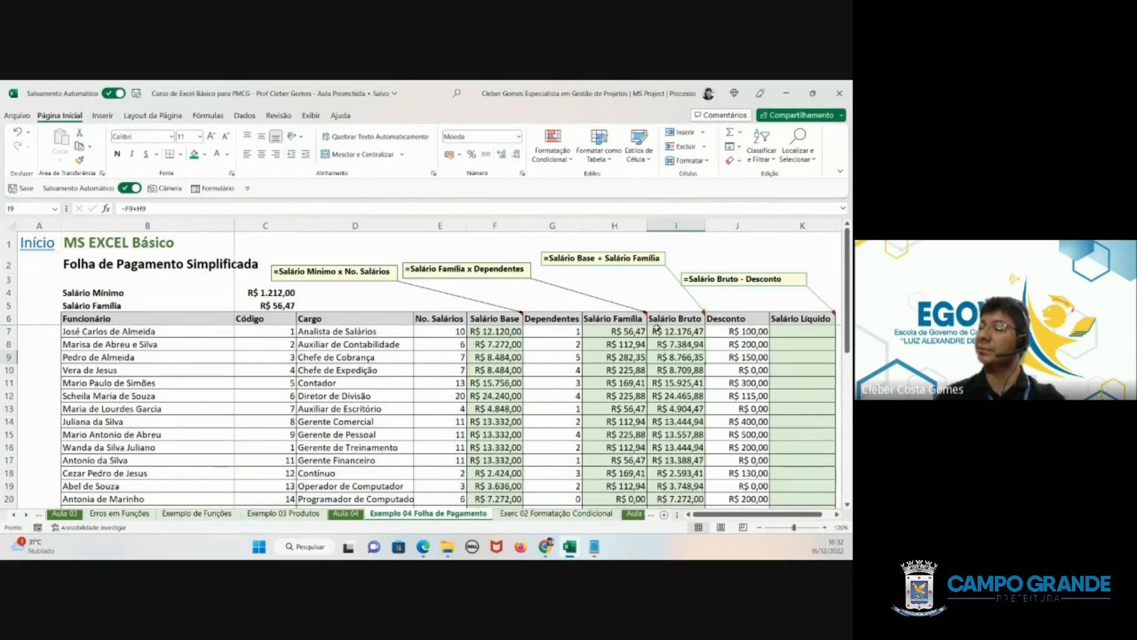
# - Calculate the first employee's Salário Líquido in K7 by subtracting Desconto from Salário Bruto with =I7-J7
pyautogui.click(801, 331)
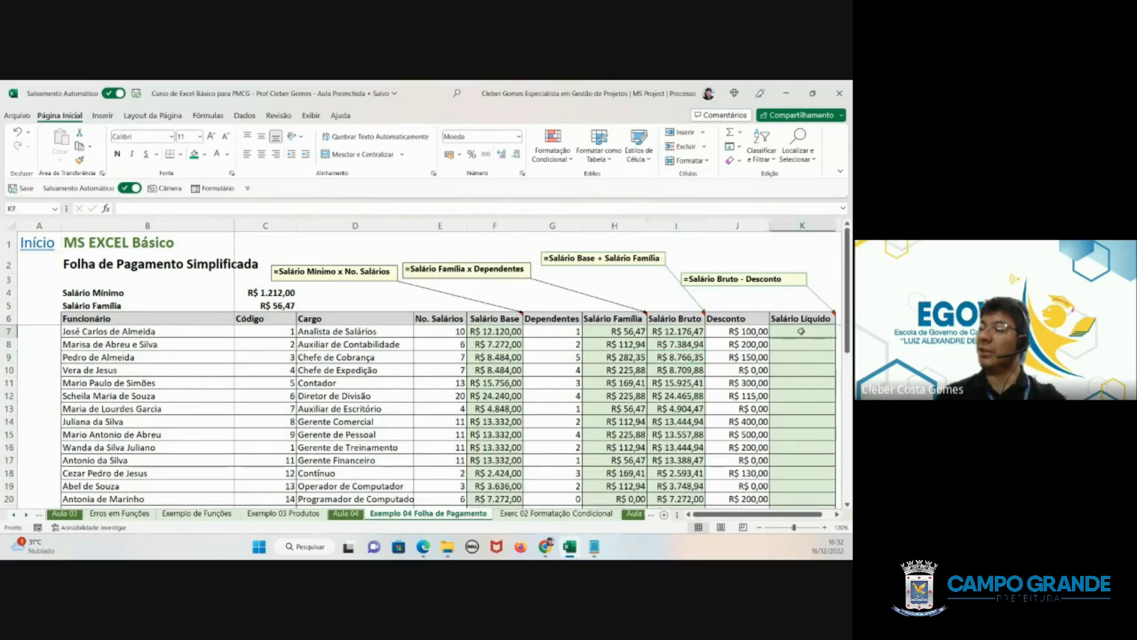
pyautogui.write('=')
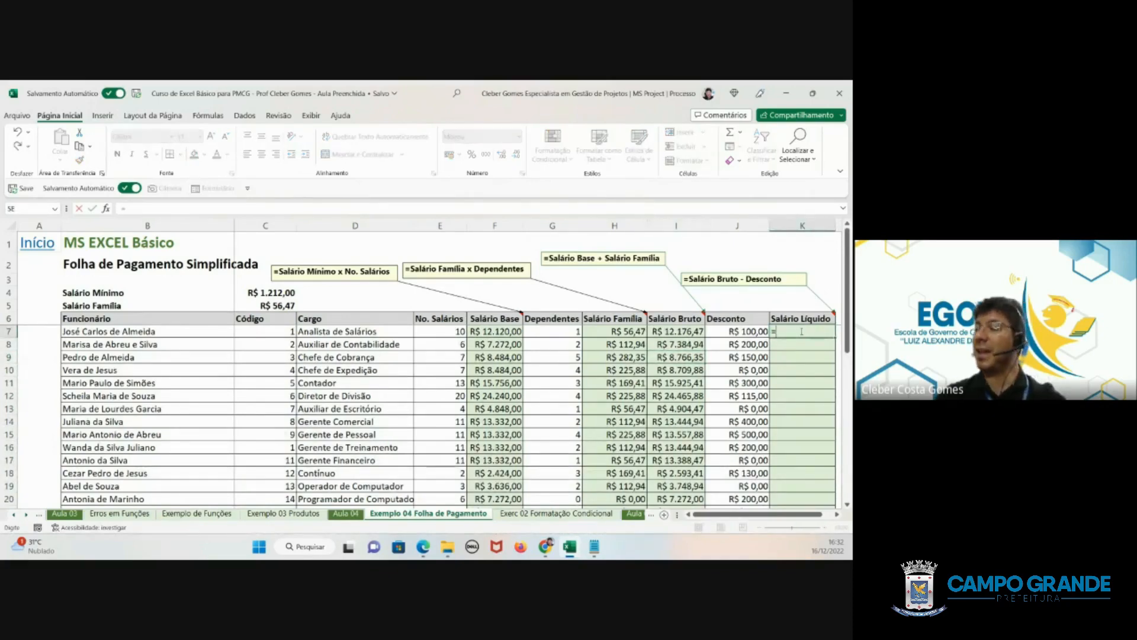
pyautogui.click(671, 331)
pyautogui.write('-')
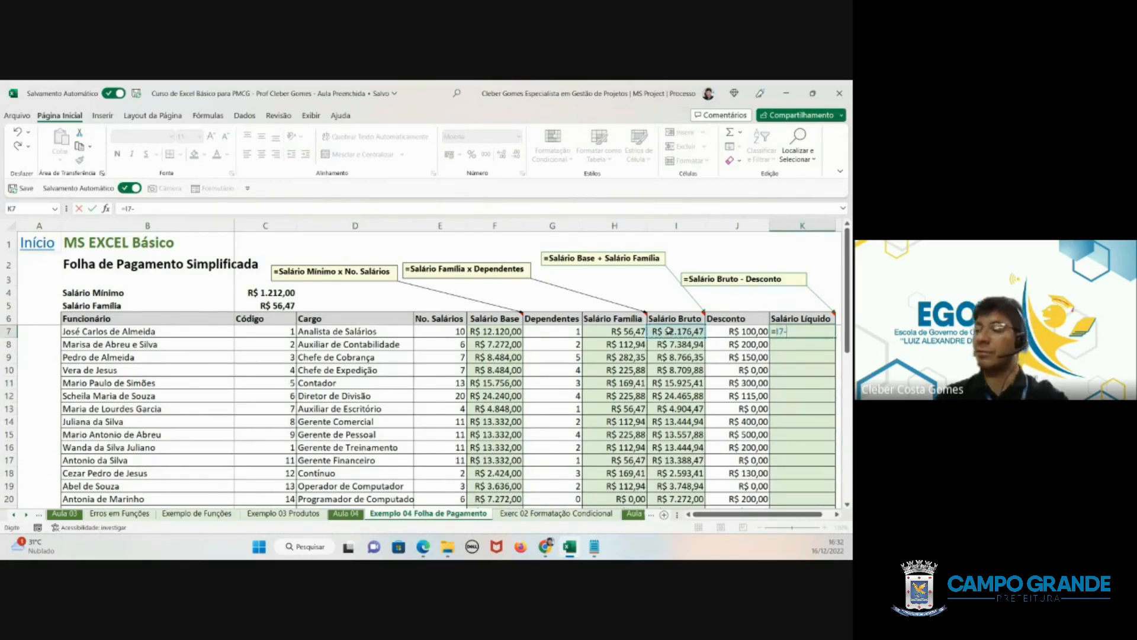
pyautogui.click(762, 328)
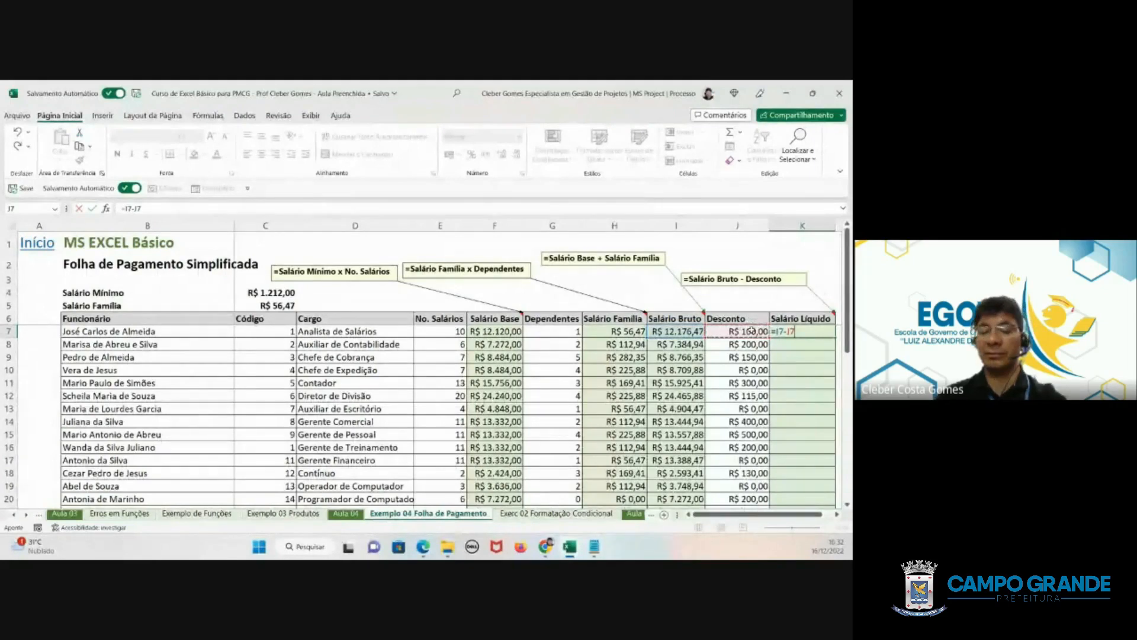
pyautogui.hotkey('ctrl', 'Return')
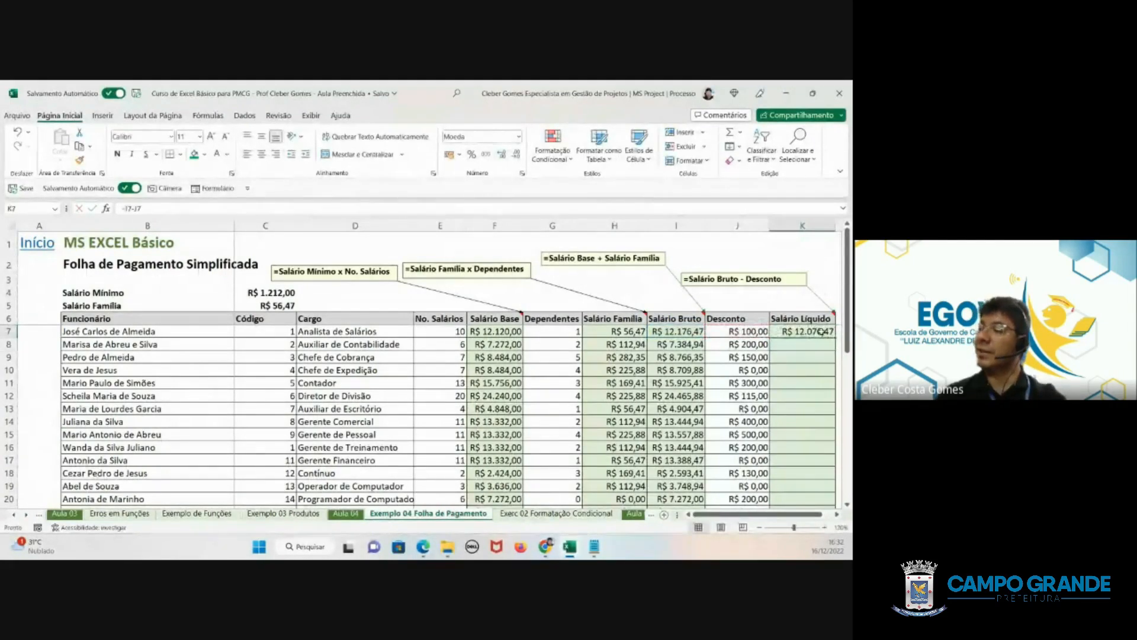
# - Fill K7's formula down the Salário Líquido column to row 21, and look over the filled rows and the summary block C24:C37
pyautogui.doubleClick(835, 336)
pyautogui.scroll(-2, 792, 329)
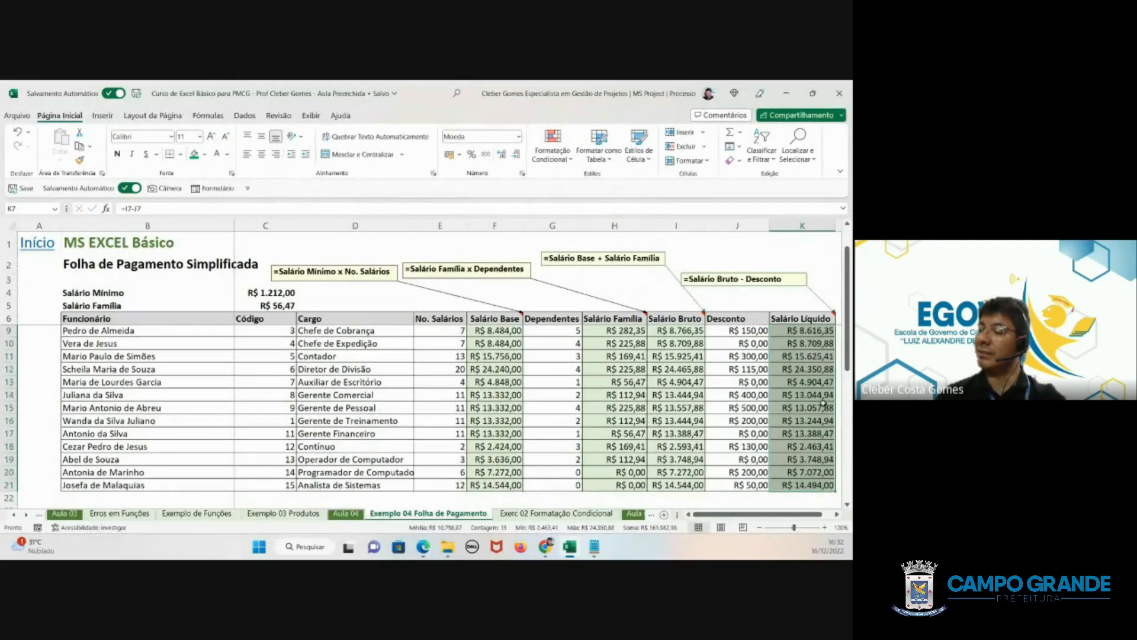
pyautogui.click(495, 382)
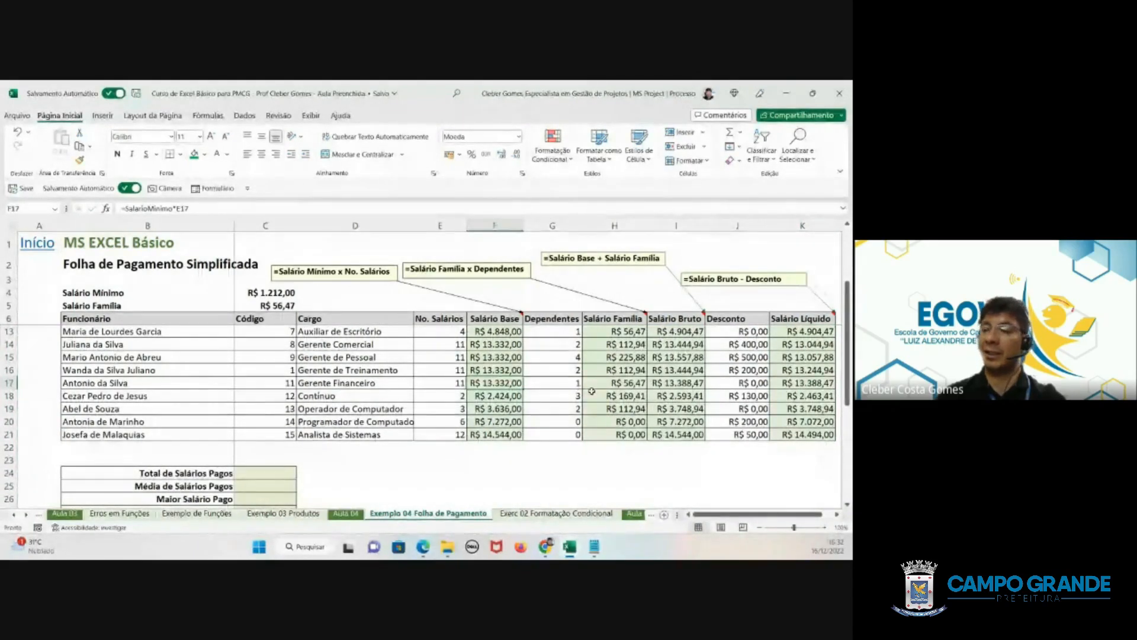
pyautogui.scroll(2, 589, 391)
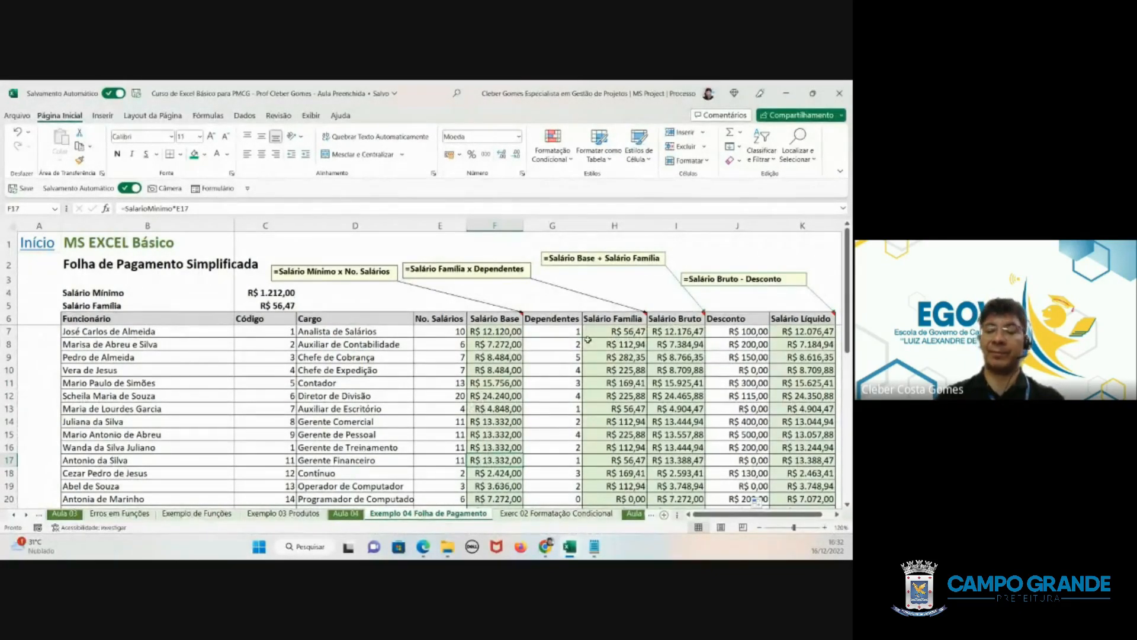
pyautogui.scroll(-5, 587, 341)
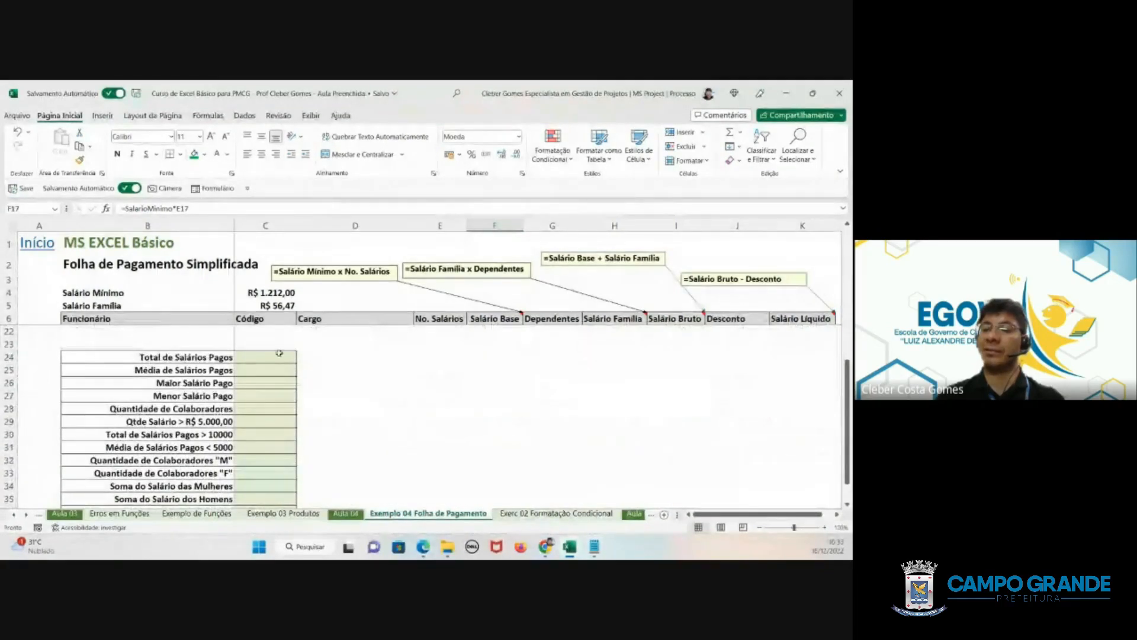
pyautogui.moveTo(274, 356); pyautogui.dragTo(273, 473)
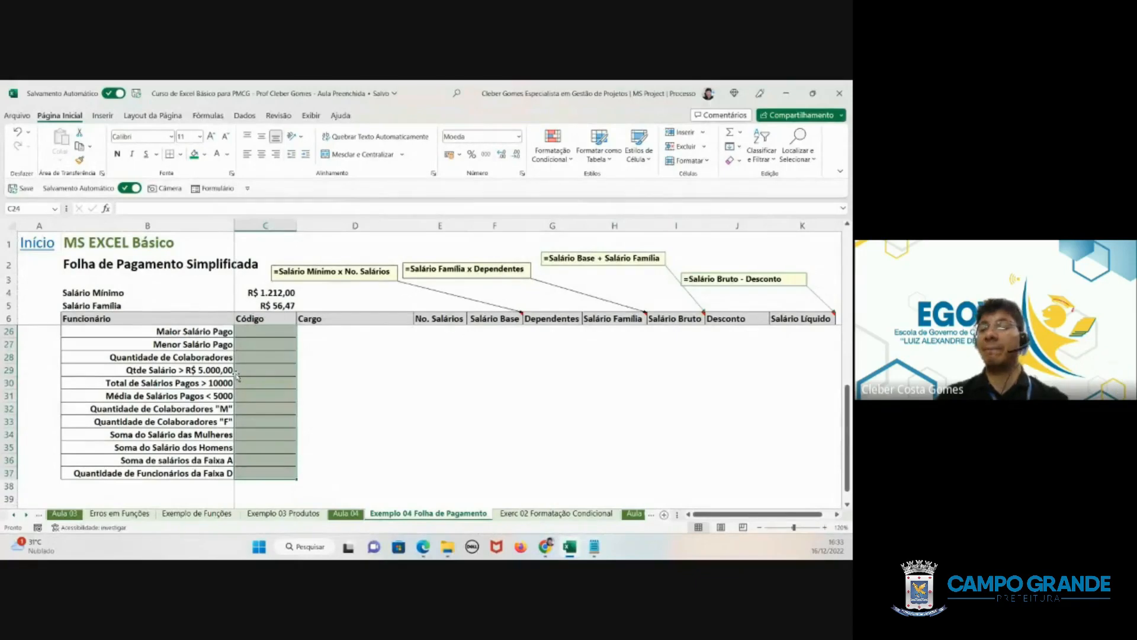
pyautogui.scroll(3, 237, 375)
# - Calculate Total de Salários Pagos in C24 by summing the Salário Líquido column with =SOMA(K7:K21)
pyautogui.click(248, 424)
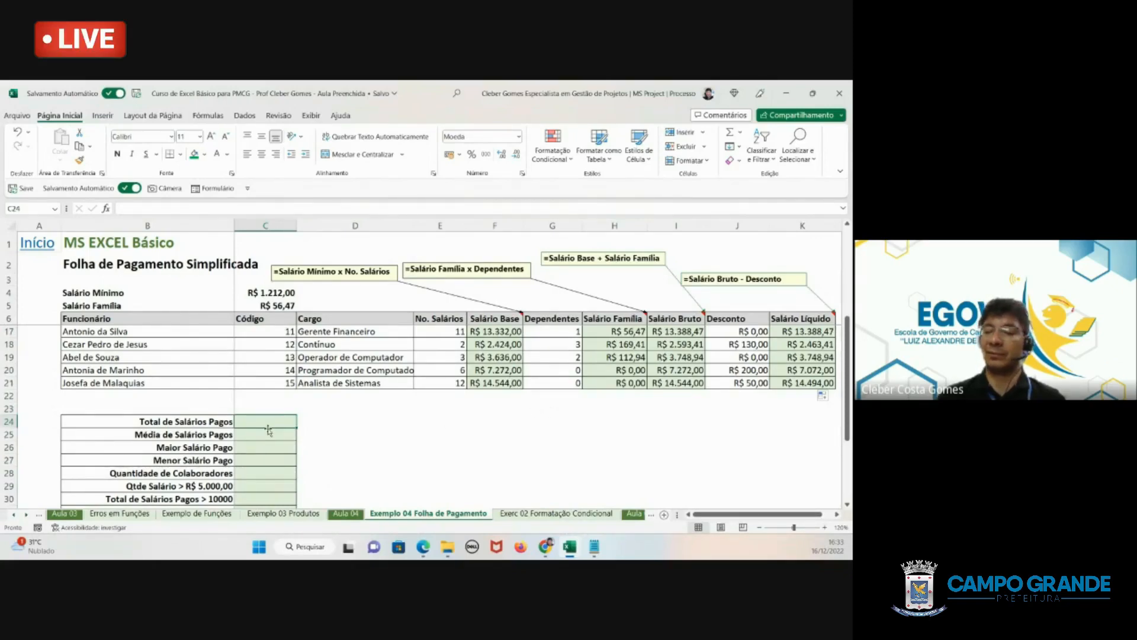
pyautogui.moveTo(735, 514); pyautogui.dragTo(745, 514)
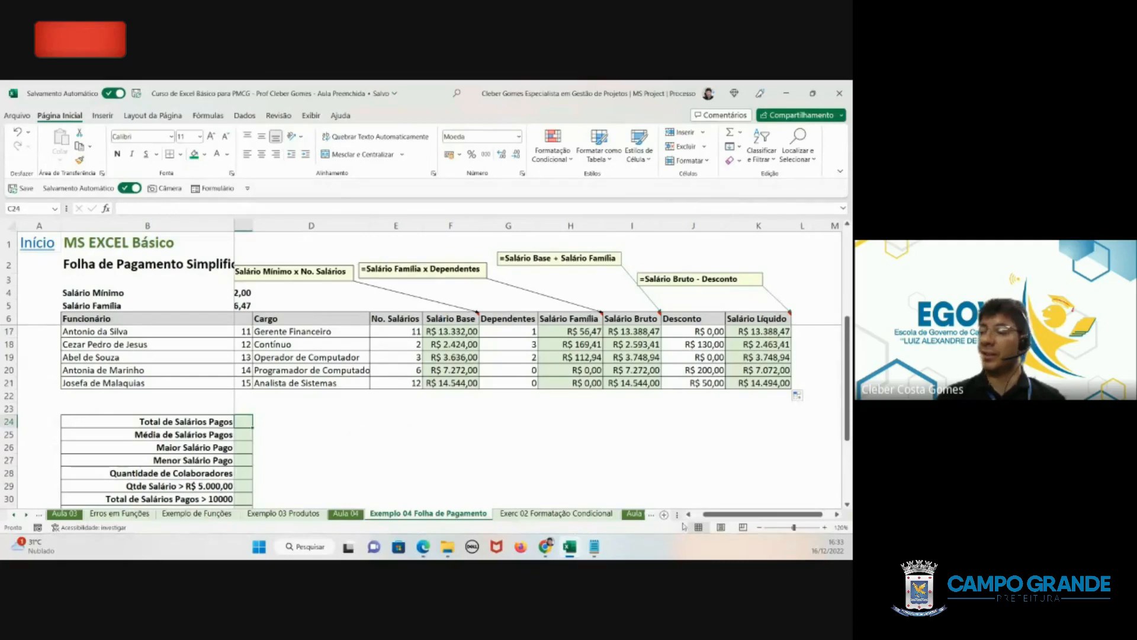
pyautogui.moveTo(703, 517); pyautogui.dragTo(693, 515)
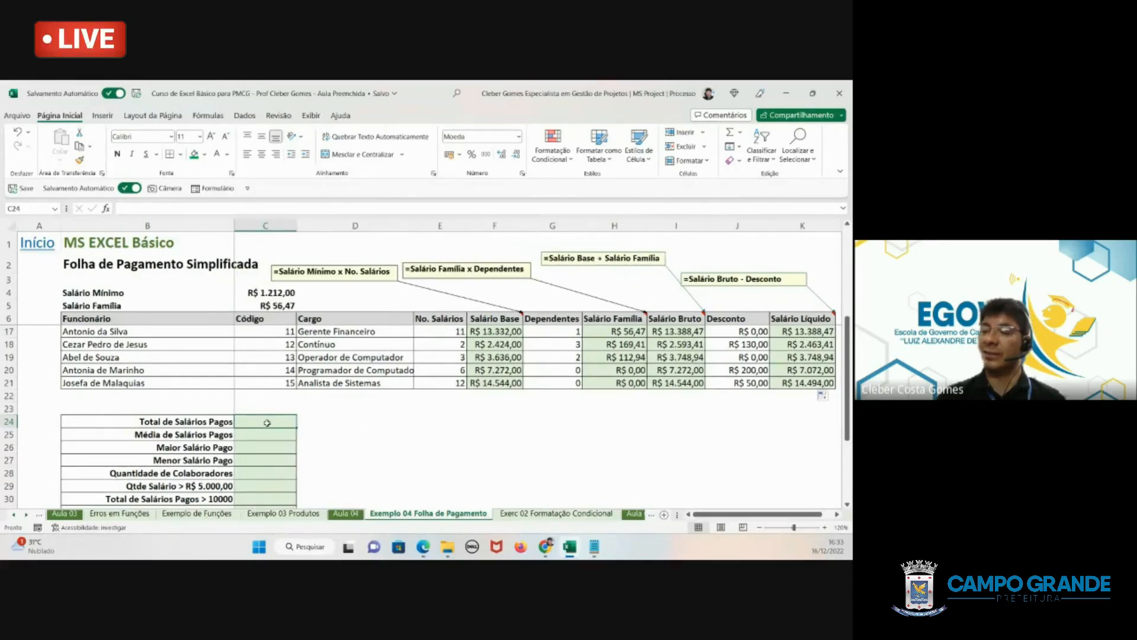
pyautogui.write('=')
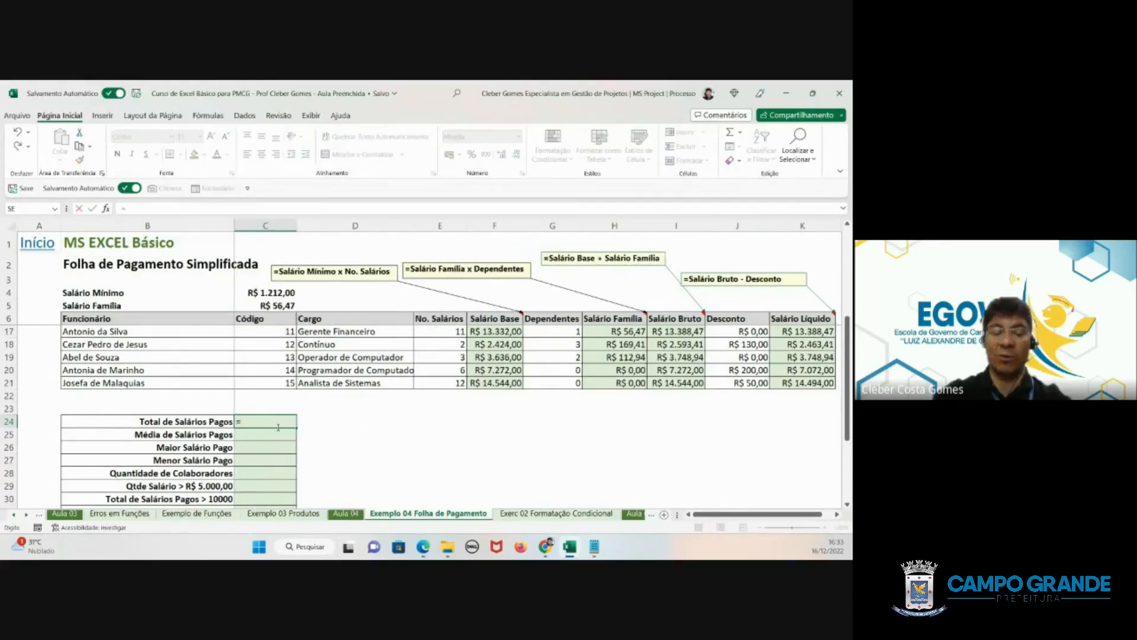
pyautogui.write('soma')
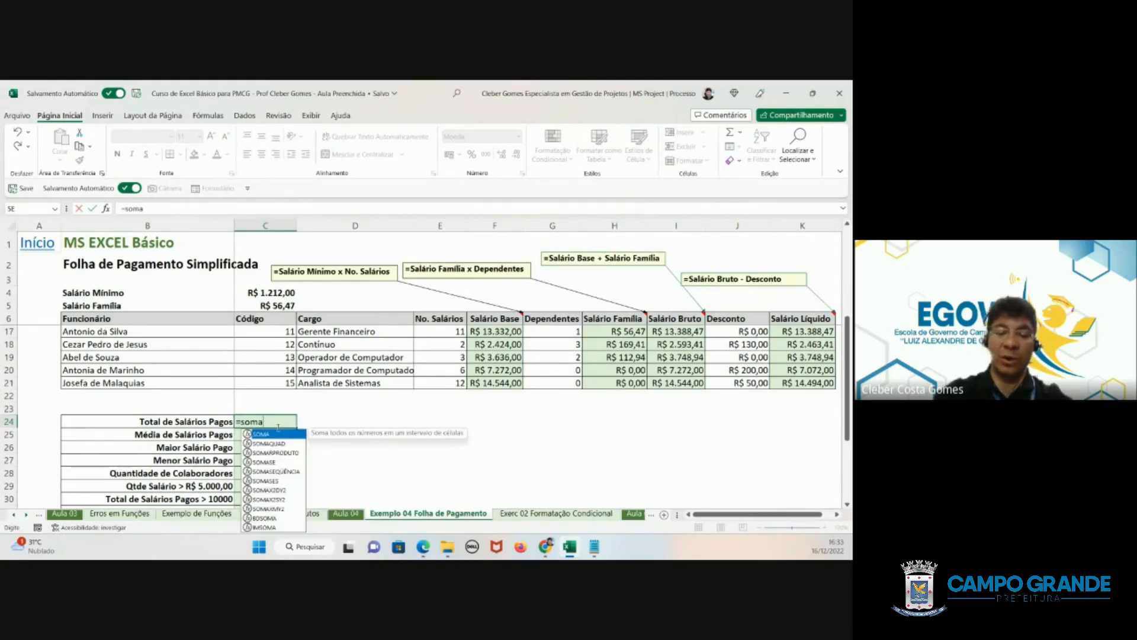
pyautogui.press('Escape')
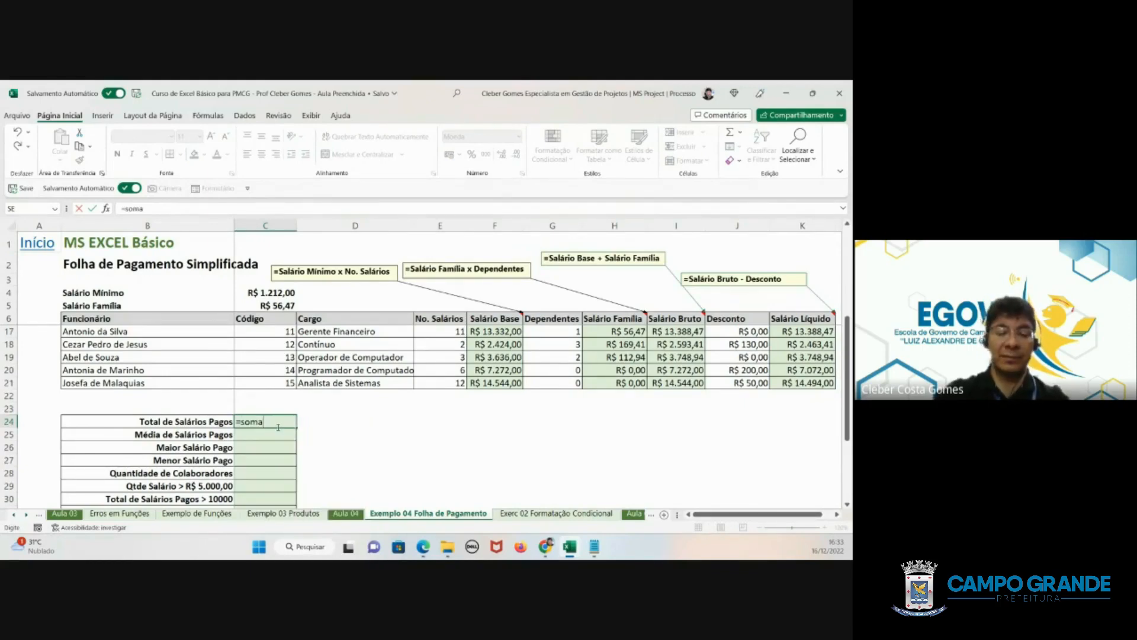
pyautogui.write('(')
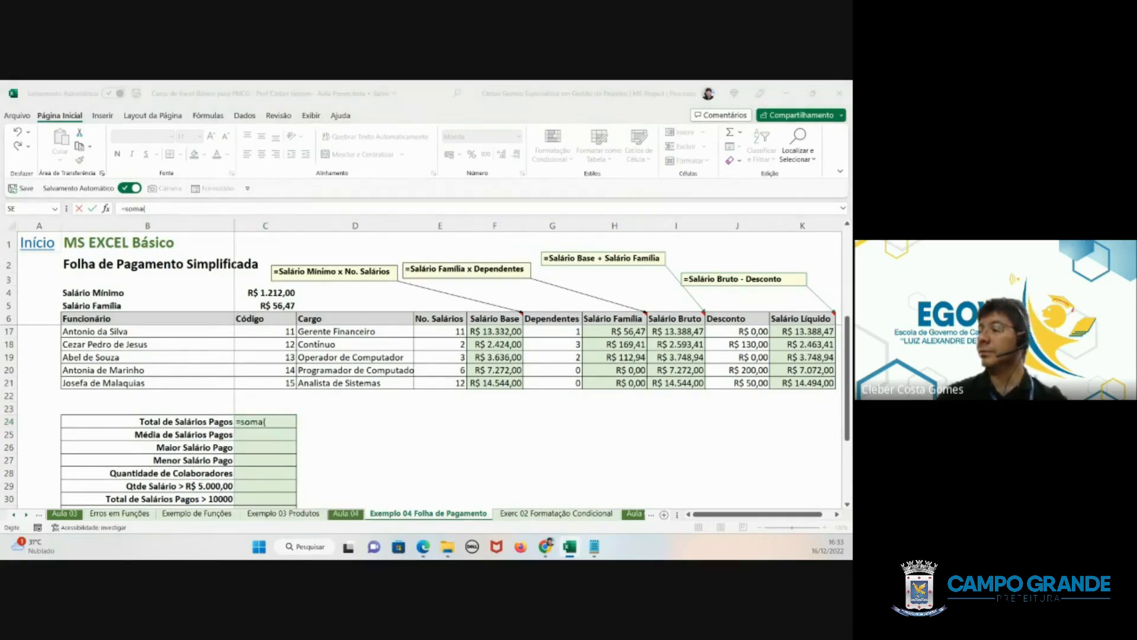
pyautogui.click(801, 383)
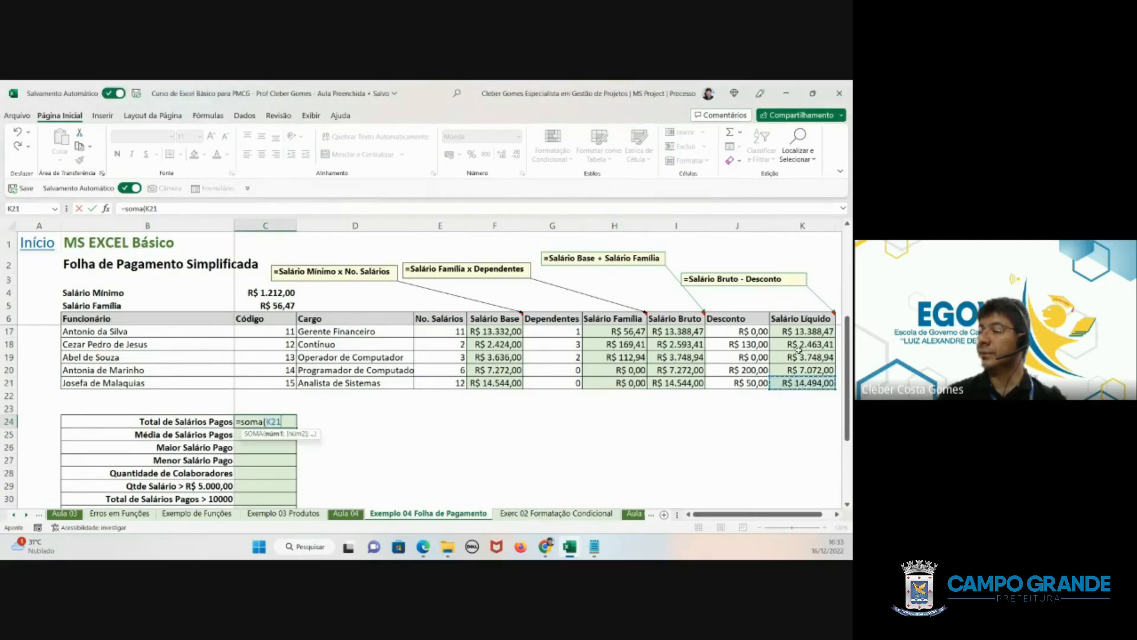
pyautogui.moveTo(799, 350)
pyautogui.mouseDown()
pyautogui.moveTo(799, 270)
pyautogui.moveTo(799, 331)
pyautogui.mouseUp()
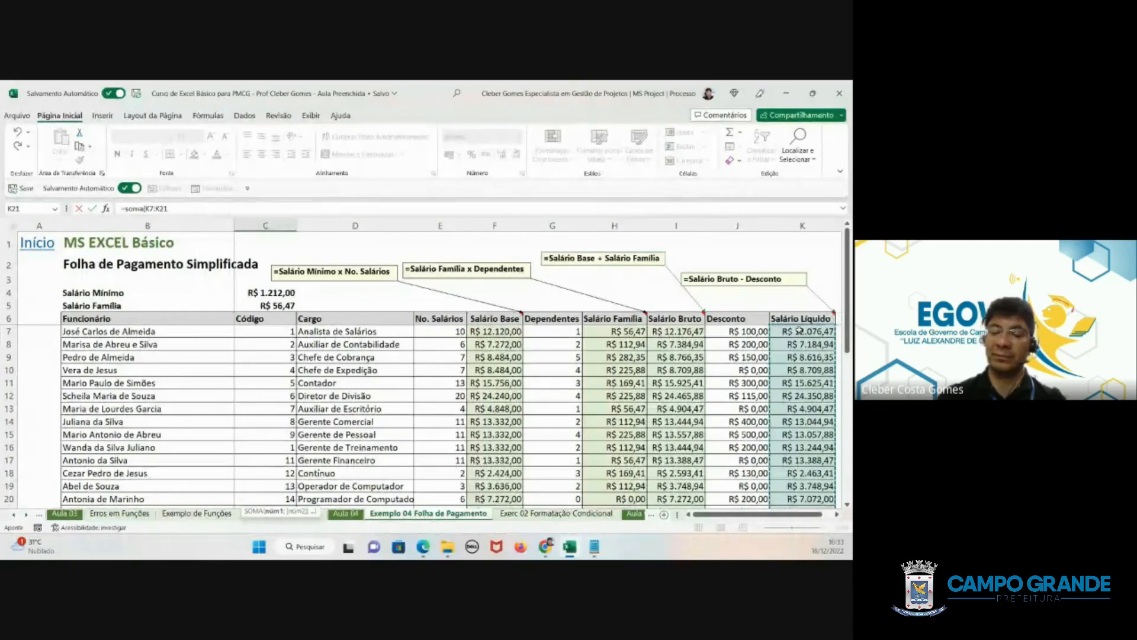
pyautogui.press('Return')
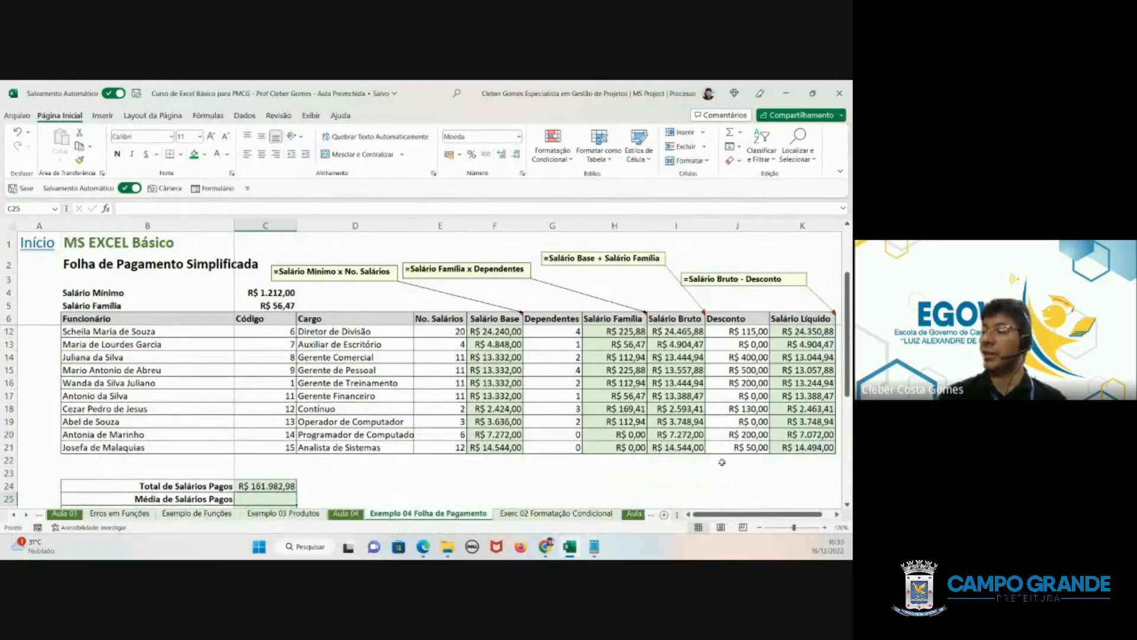
# - Check the Salário Líquido column's quick average, and calculate Média de Salários Pagos in C25 with =MÉDIA(K7:K21)
pyautogui.click(799, 448)
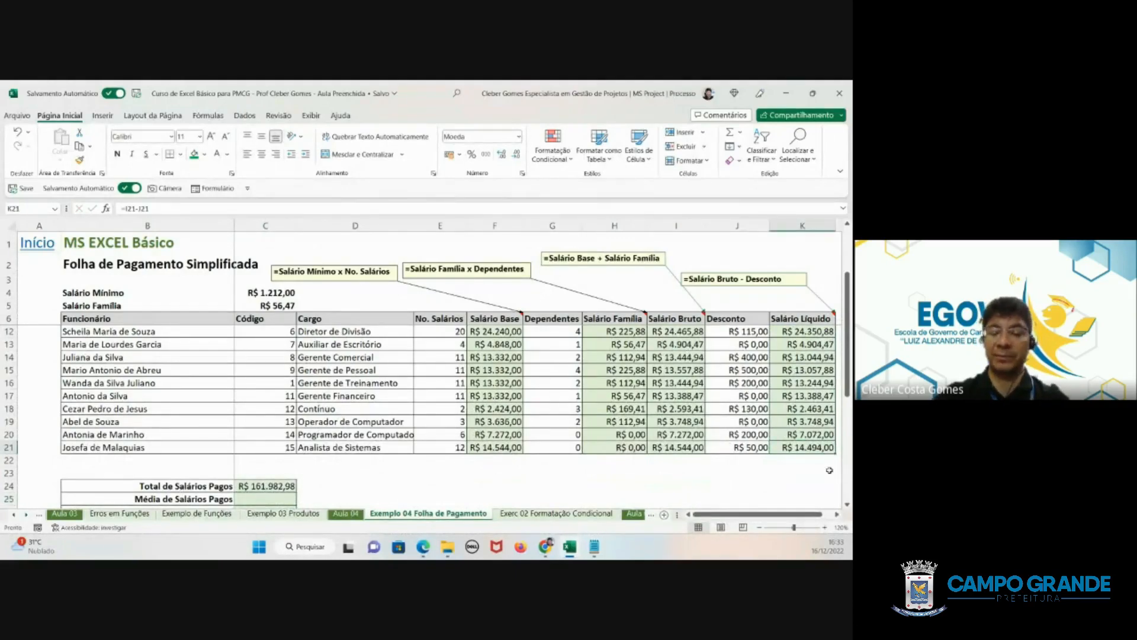
pyautogui.hotkey('ctrl', 'shift', 'Up')
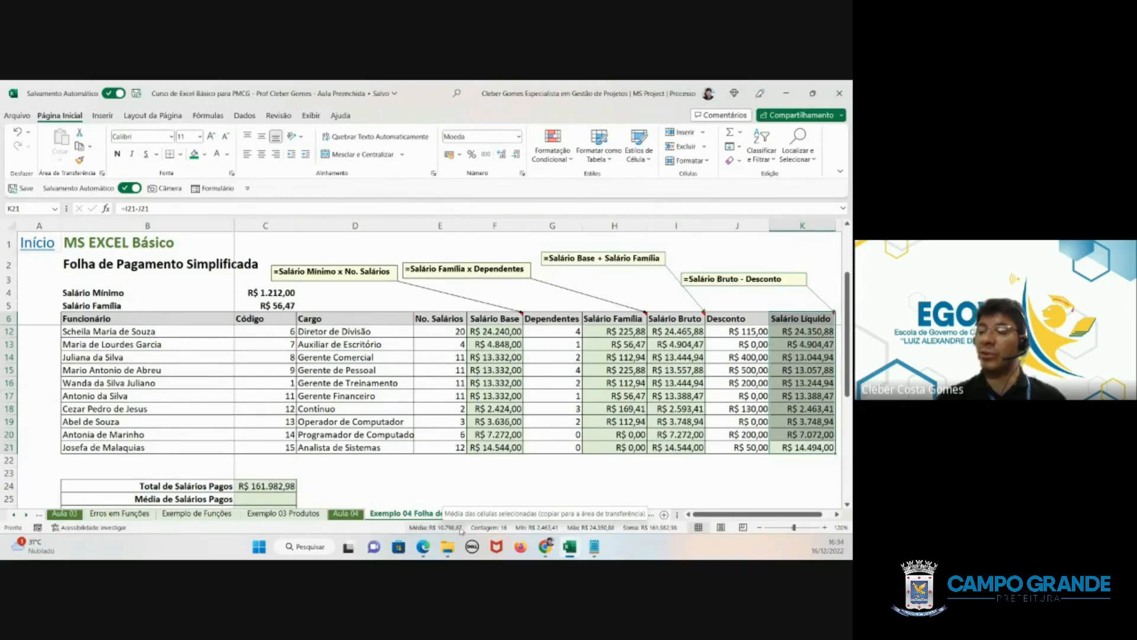
pyautogui.click(279, 498)
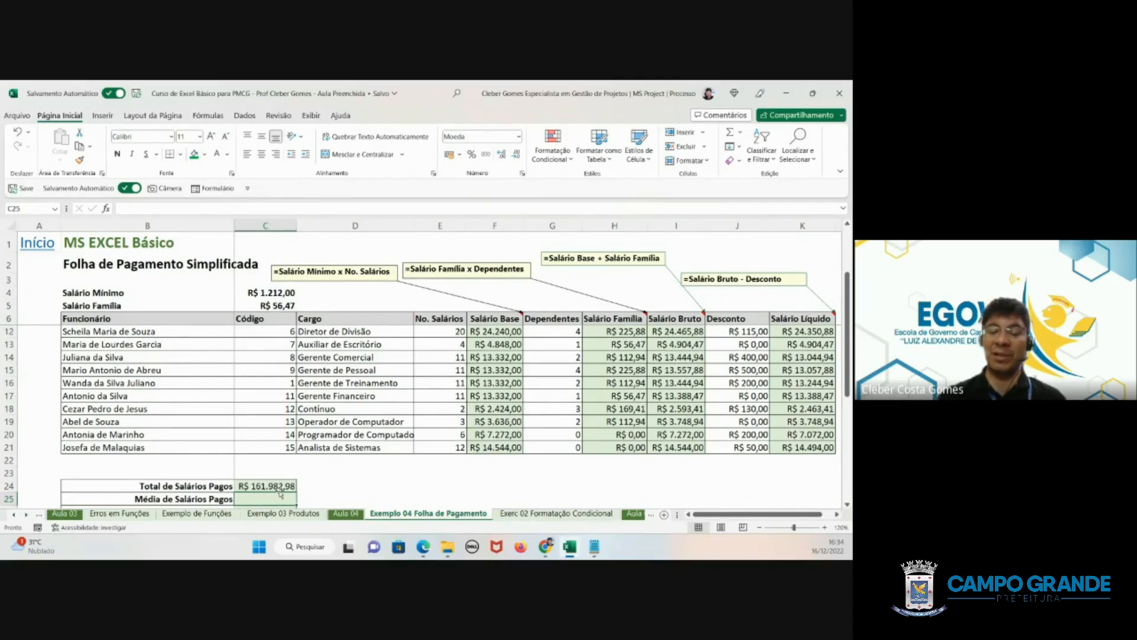
pyautogui.write('=')
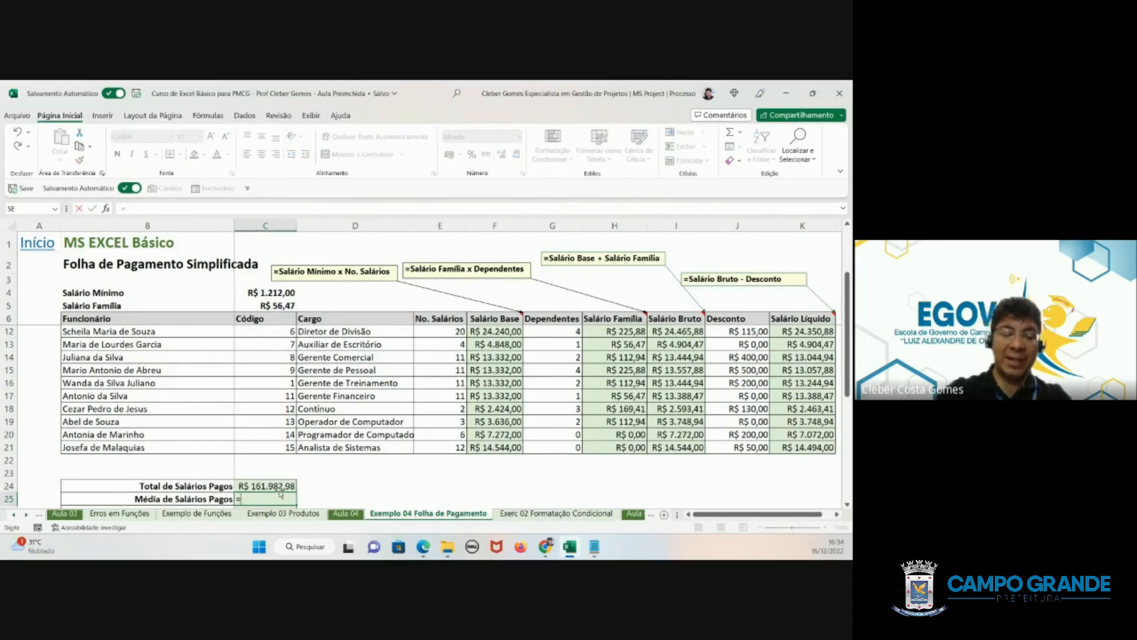
pyautogui.write('média')
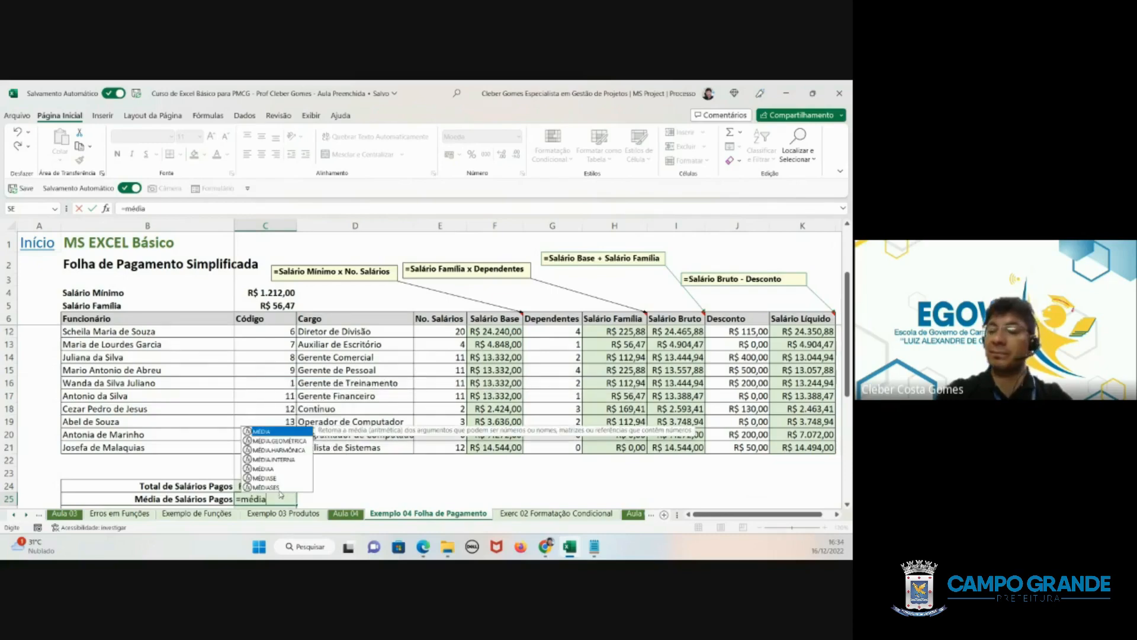
pyautogui.write('(')
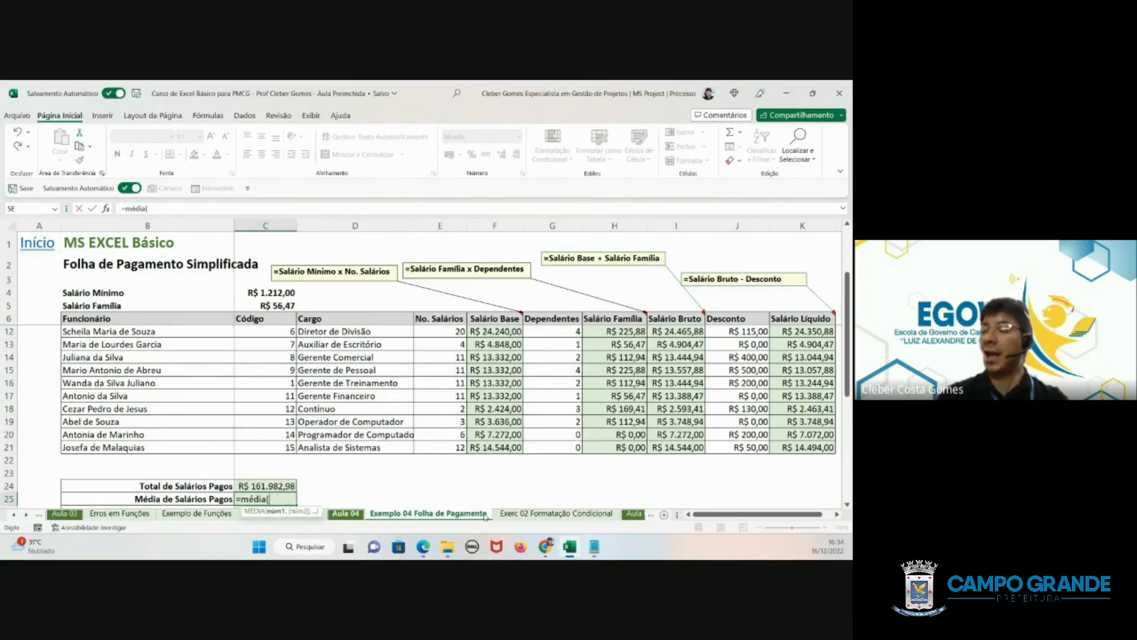
pyautogui.moveTo(817, 445); pyautogui.dragTo(803, 333)
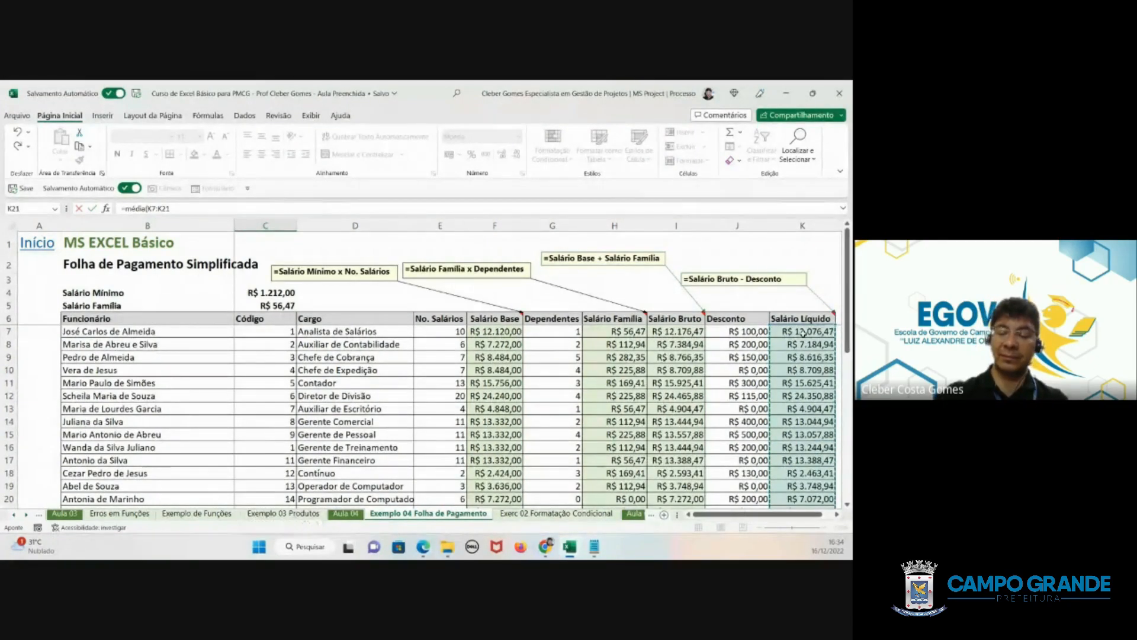
pyautogui.press('Return')
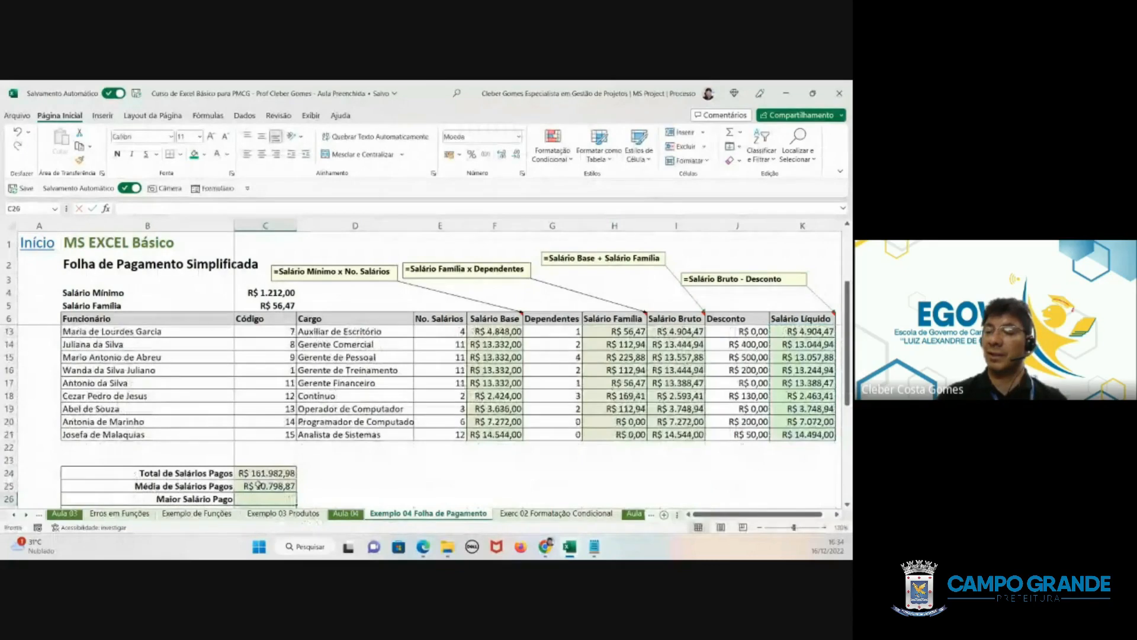
pyautogui.click(258, 486)
# - Calculate Maior Salário Pago in C26 from the Salário Líquido column with =MÁXIMO(K7:K21), and check the resulting cell
pyautogui.scroll(-1, 374, 459)
pyautogui.scroll(-2, 374, 459)
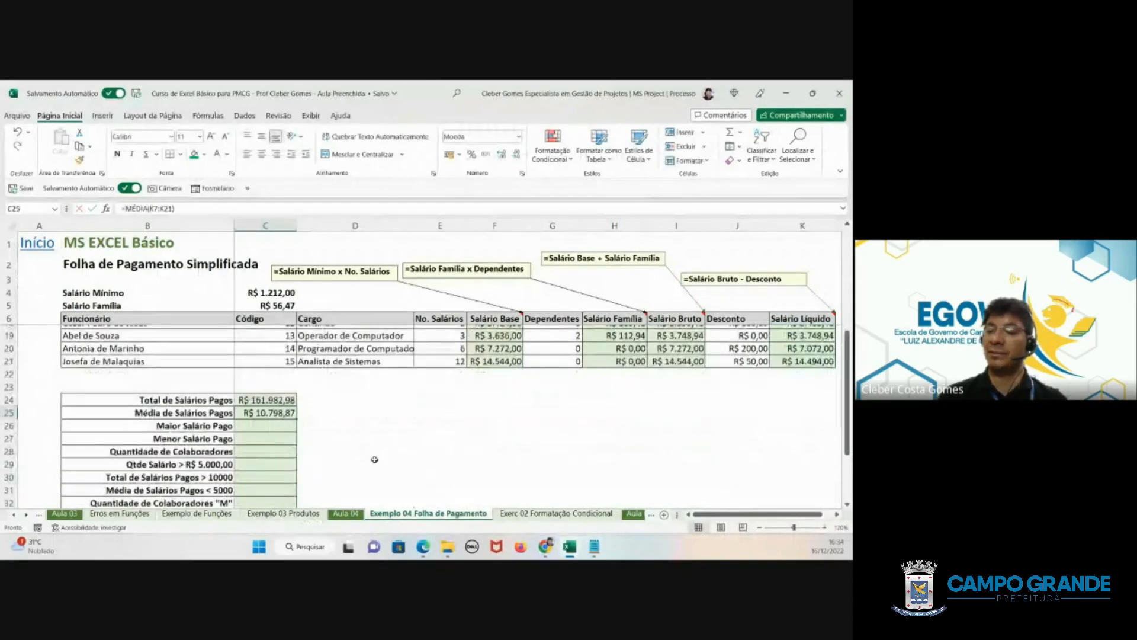
pyautogui.click(252, 420)
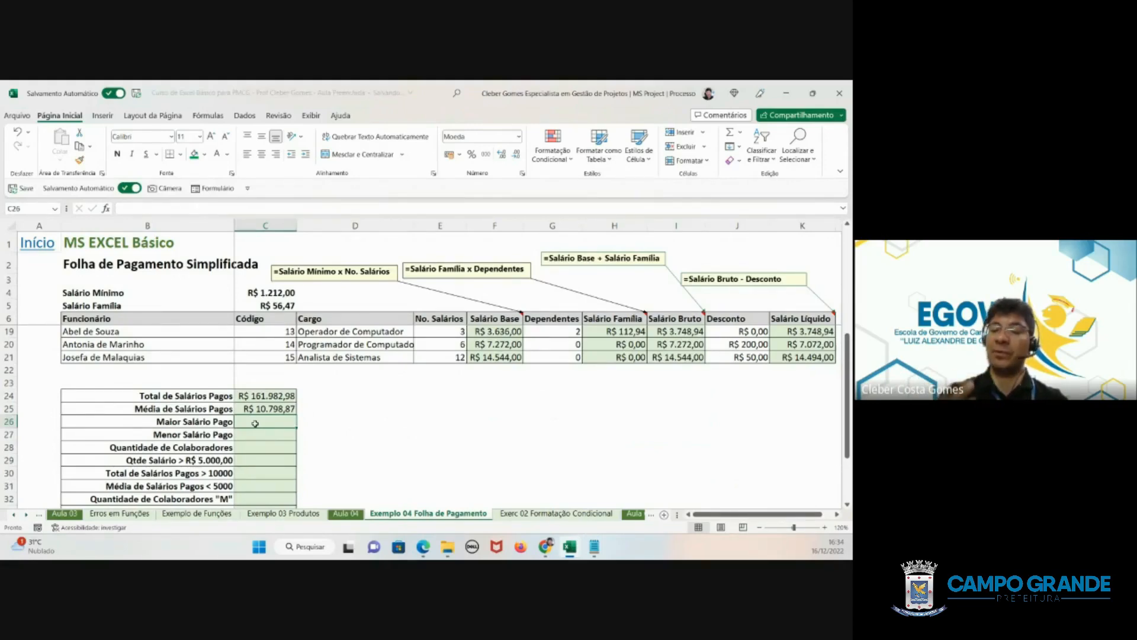
pyautogui.write('=')
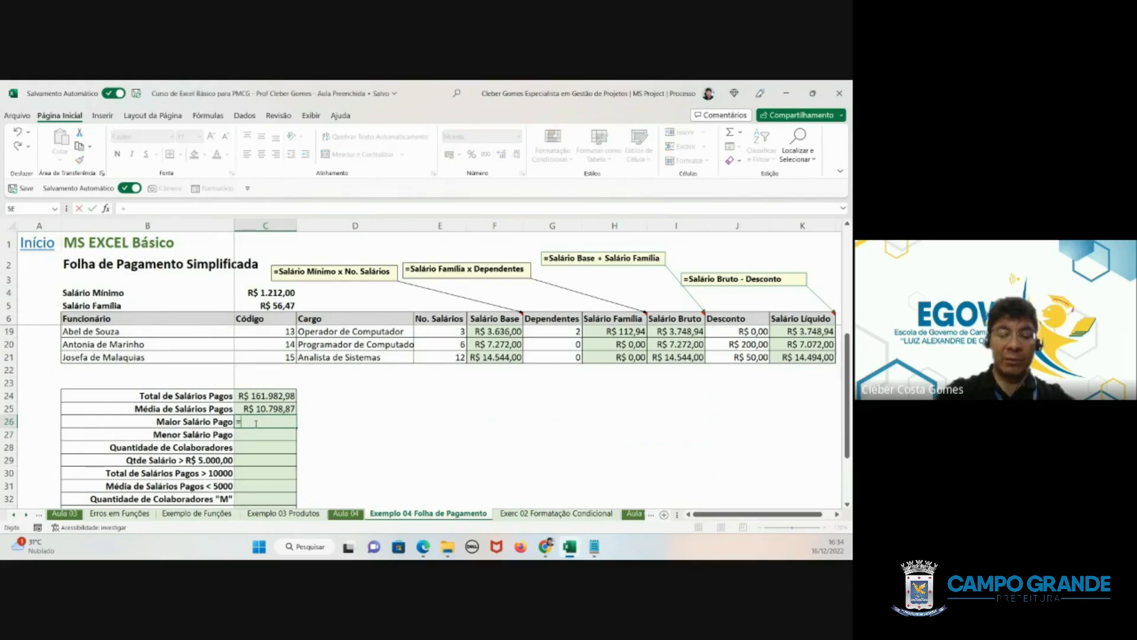
pyautogui.write('má')
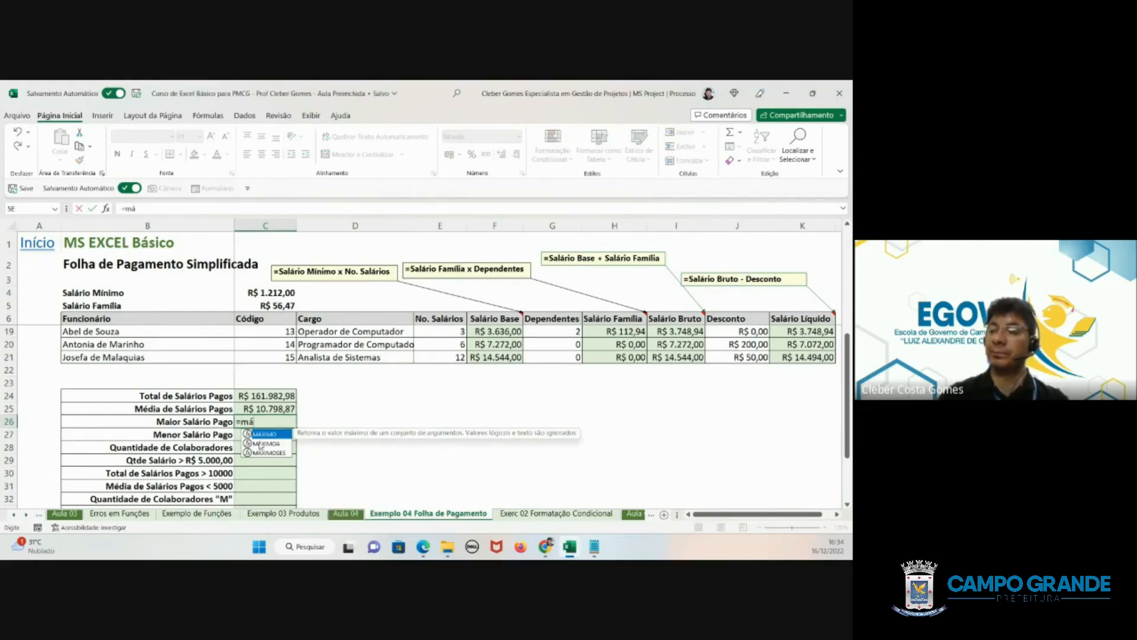
pyautogui.doubleClick(261, 436)
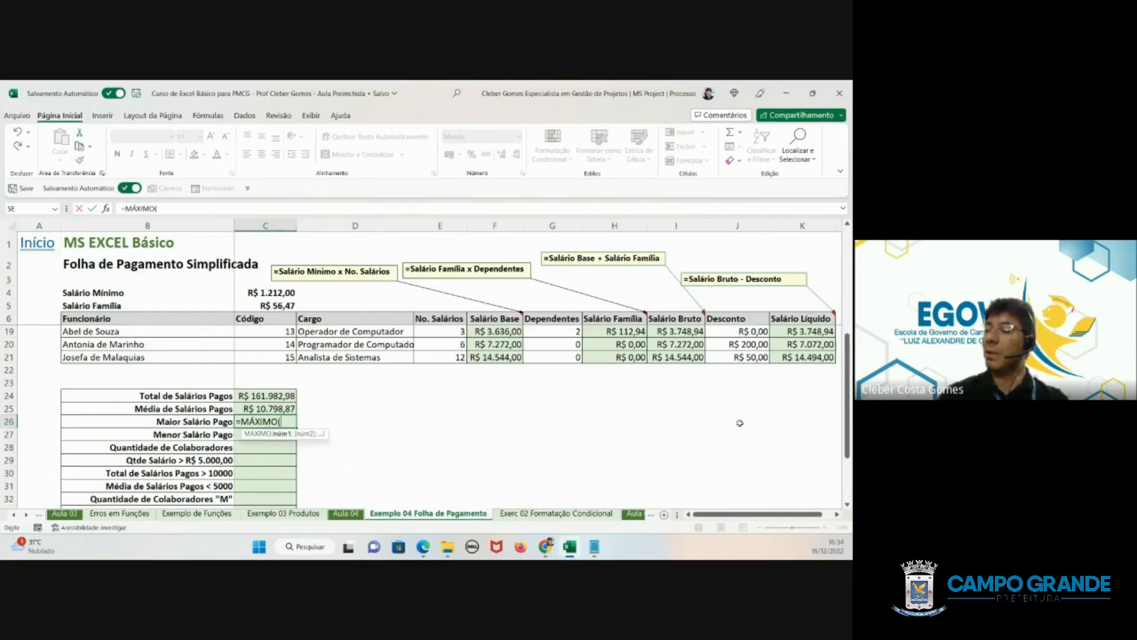
pyautogui.click(796, 358)
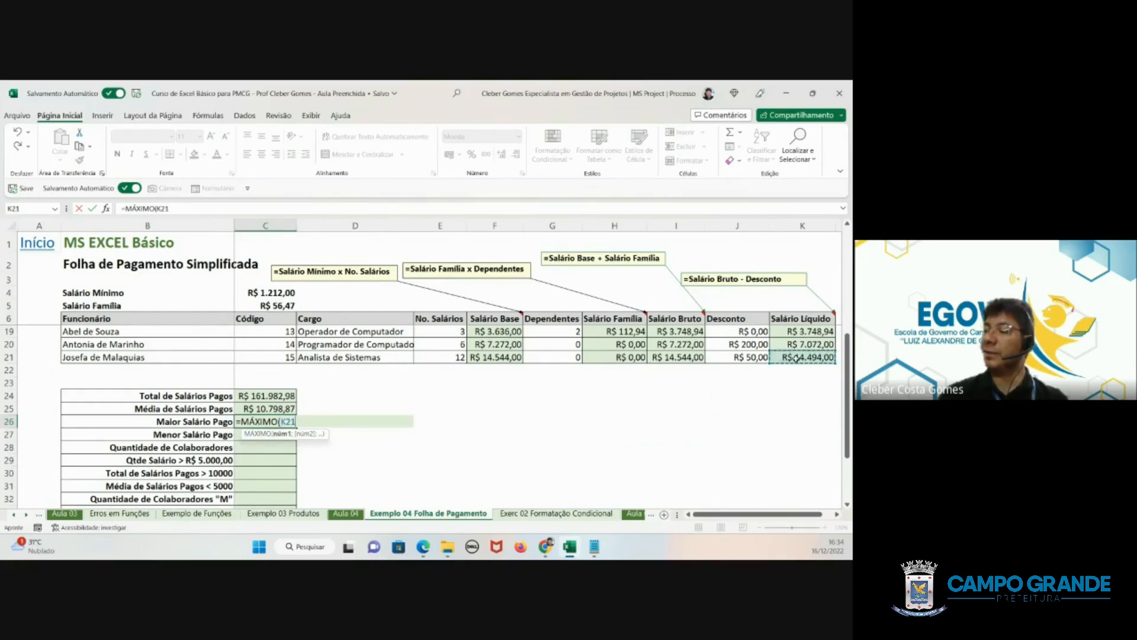
pyautogui.moveTo(796, 358); pyautogui.dragTo(793, 332)
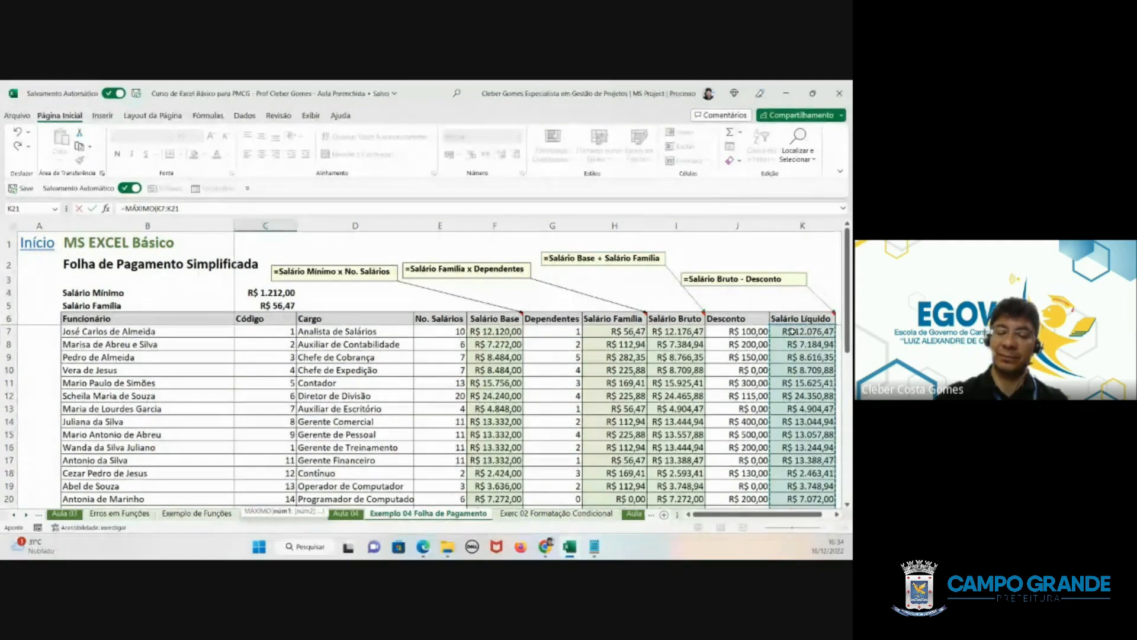
pyautogui.press('Return')
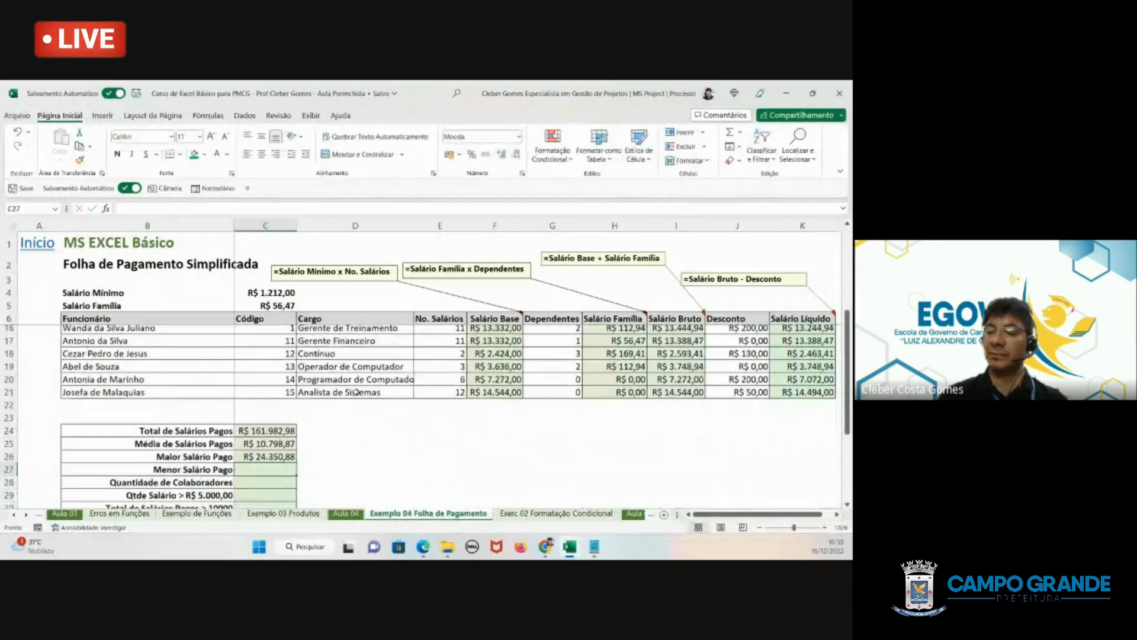
pyautogui.click(279, 449)
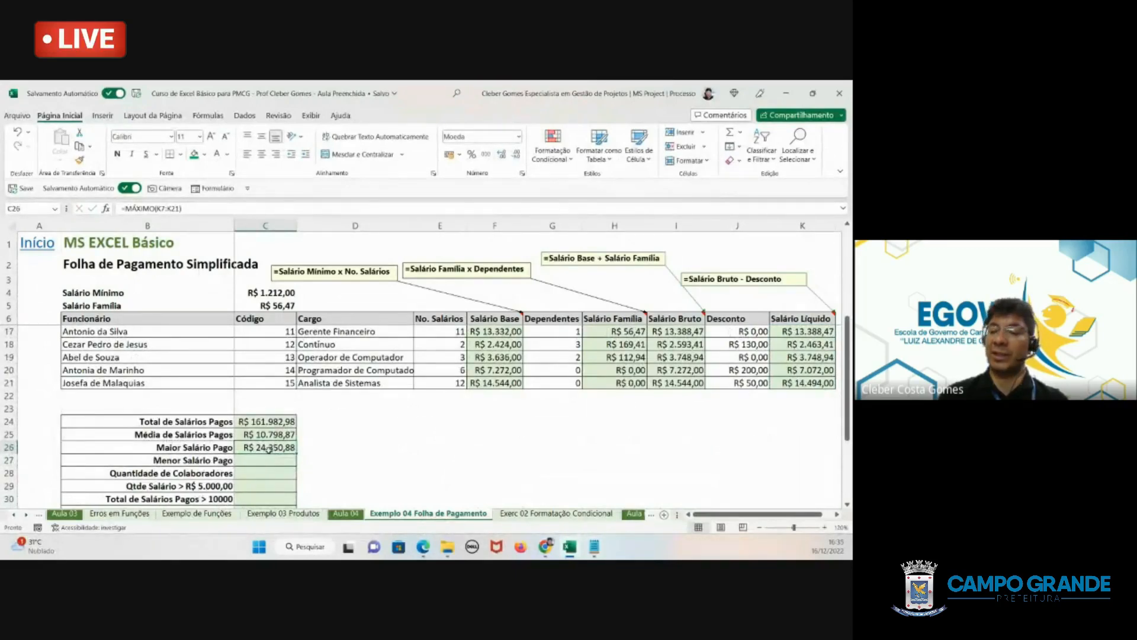
# - Calculate Menor Salário Pago in C27 from the Salário Líquido column with =MÍNIMO(K7:K21), and check the resulting cell
pyautogui.click(269, 461)
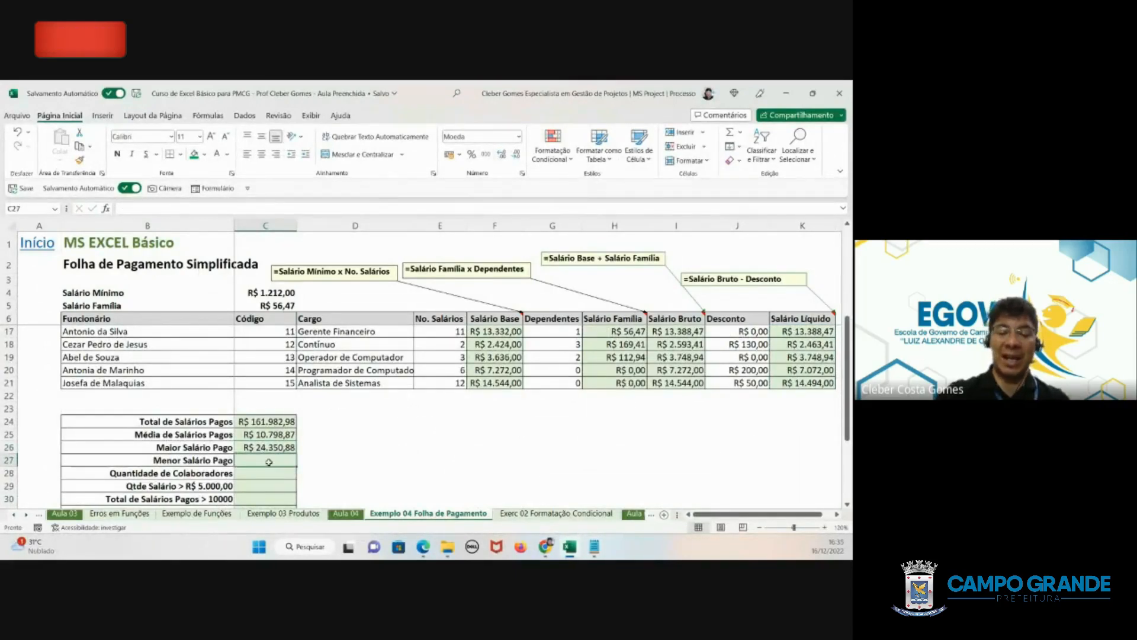
pyautogui.write('=mín')
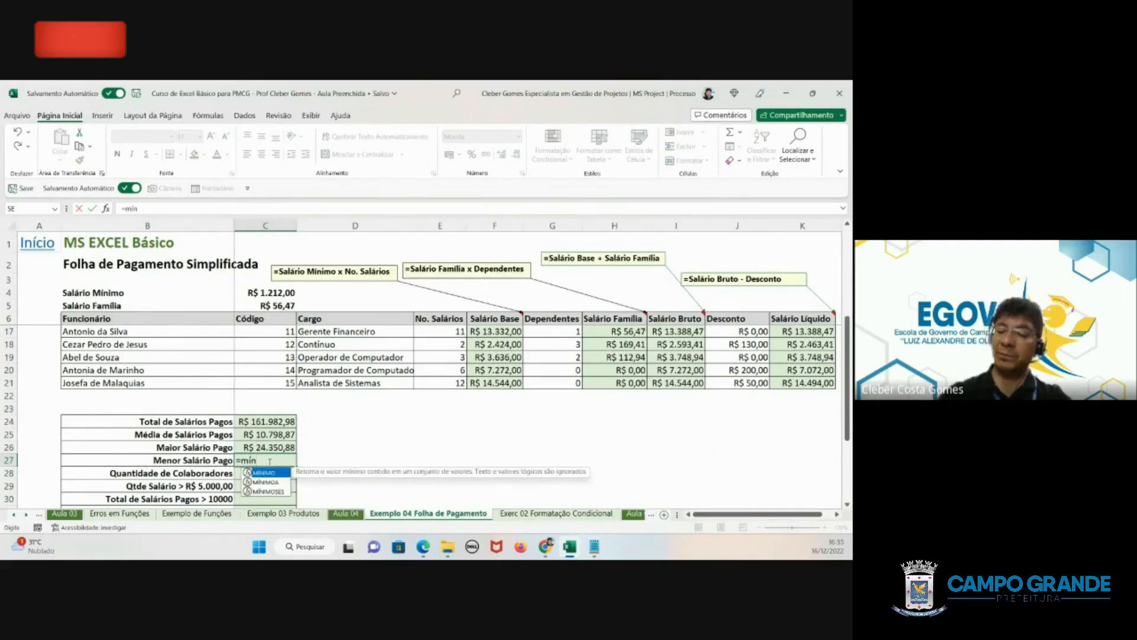
pyautogui.press('Tab')
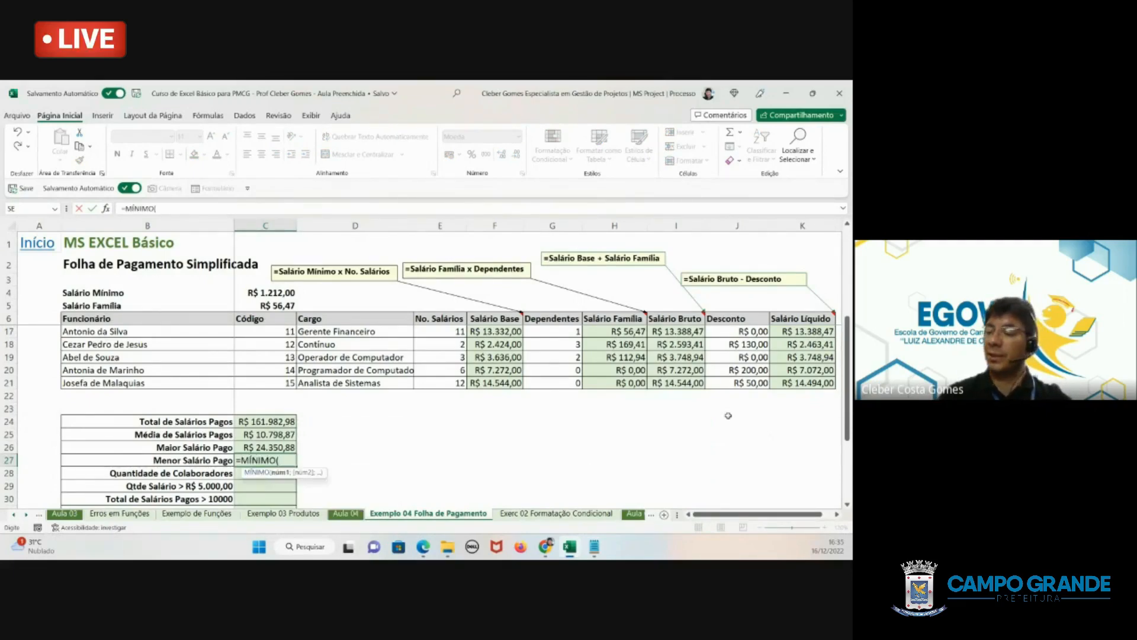
pyautogui.moveTo(809, 383); pyautogui.dragTo(804, 332)
pyautogui.press('Return')
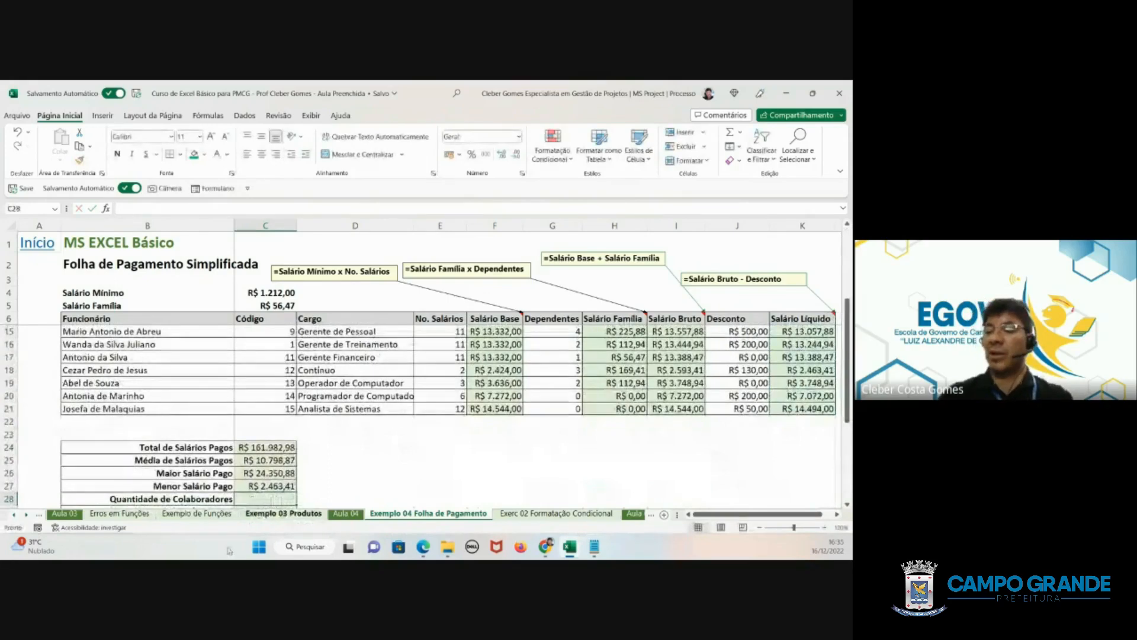
pyautogui.click(261, 487)
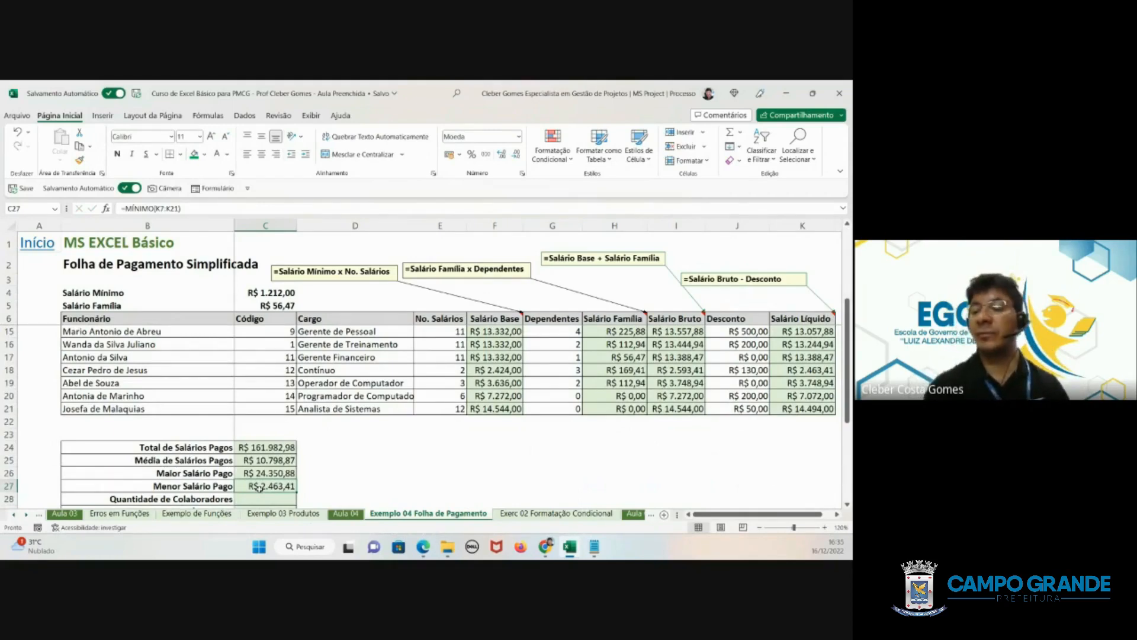
# - Count the employees for Quantidade de Colaboradores in C28 by applying =CONT.VALORES(B7:B21) to the Funcionário column
pyautogui.scroll(-1, 261, 487)
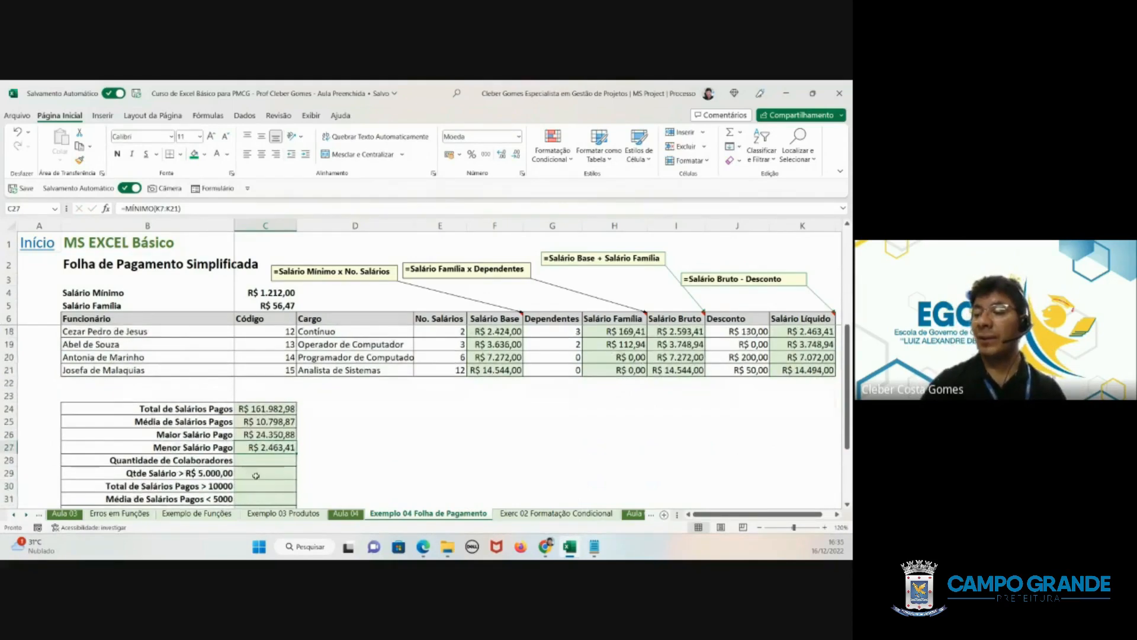
pyautogui.click(253, 460)
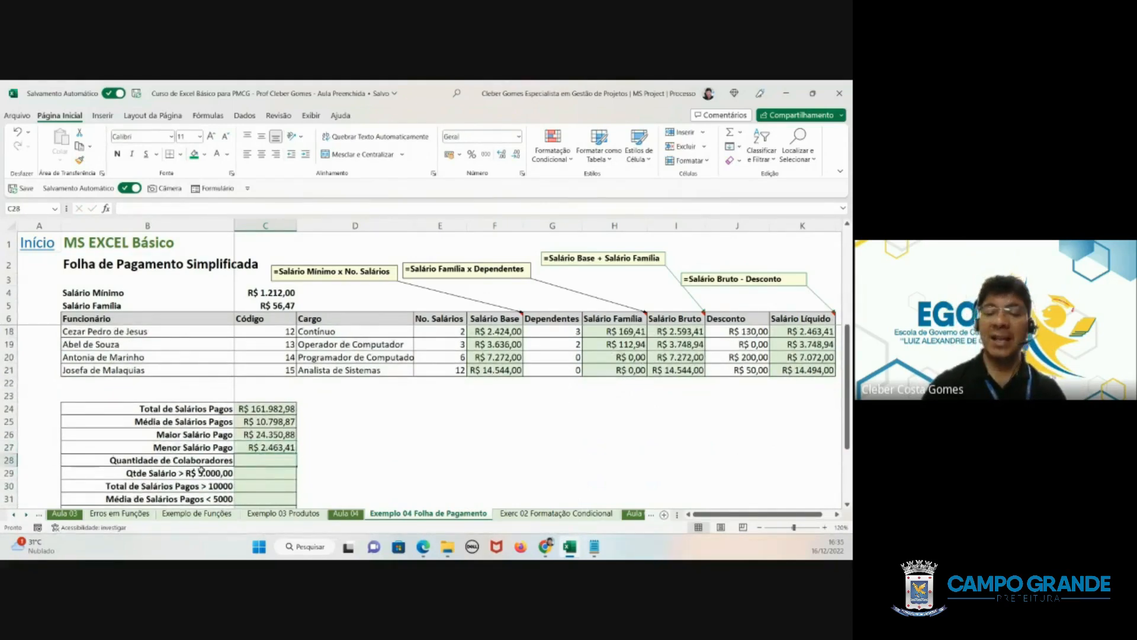
pyautogui.write('=')
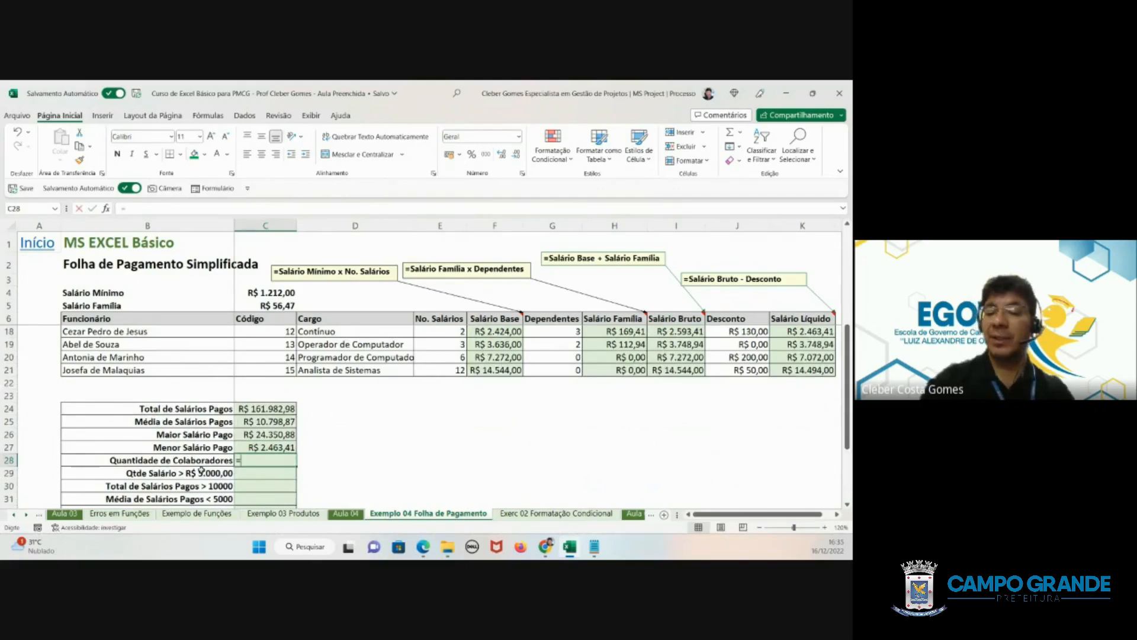
pyautogui.write('cont.')
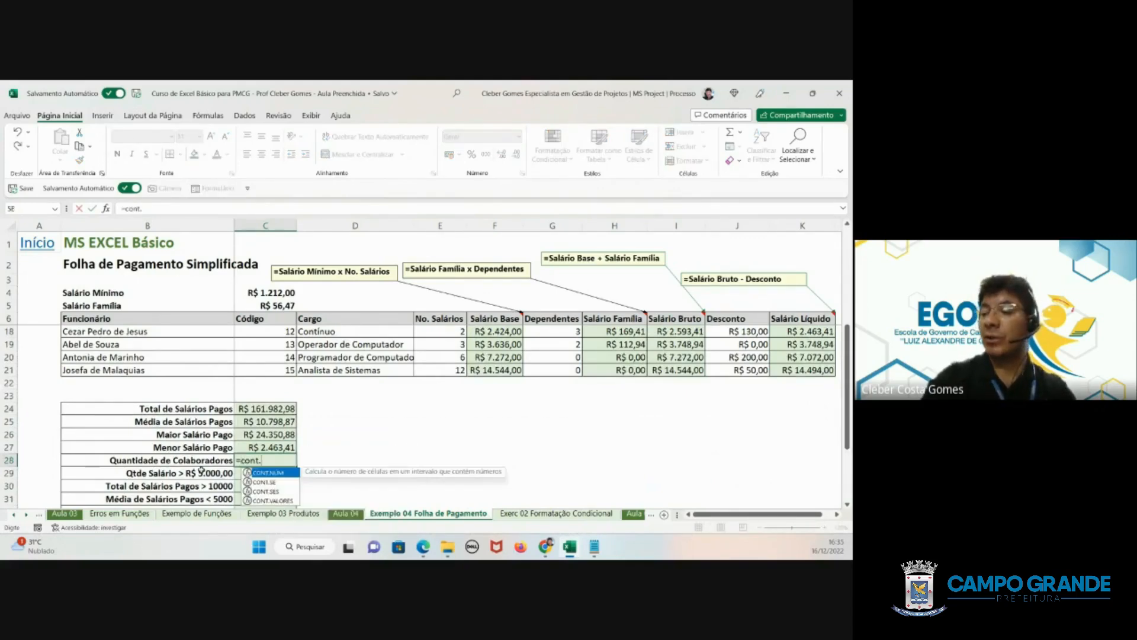
pyautogui.doubleClick(261, 500)
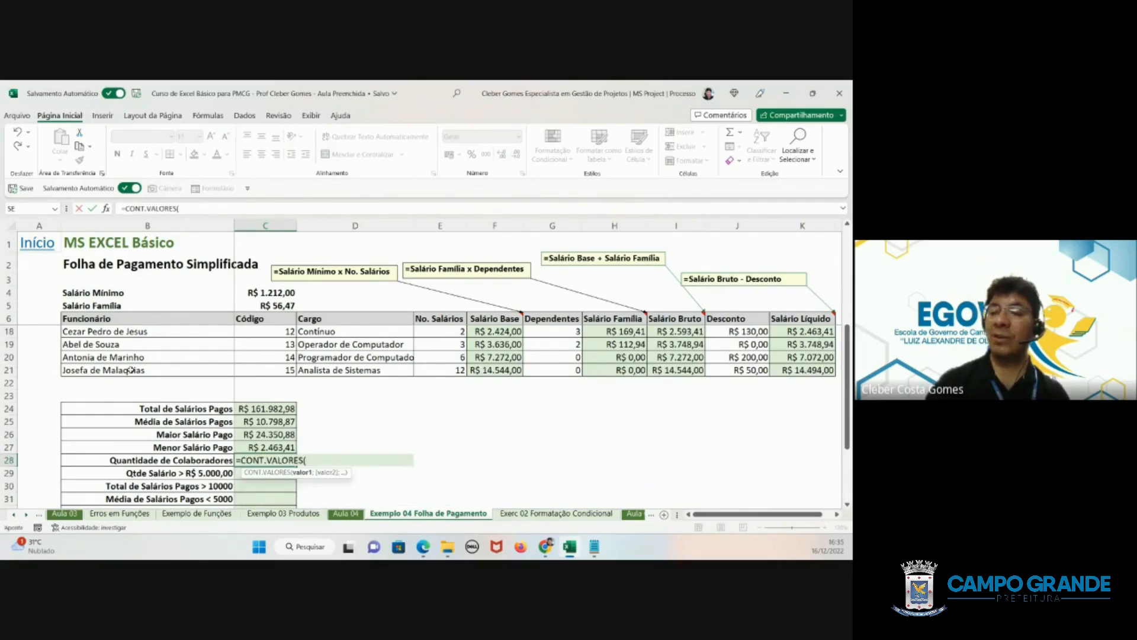
pyautogui.moveTo(131, 370); pyautogui.dragTo(129, 330)
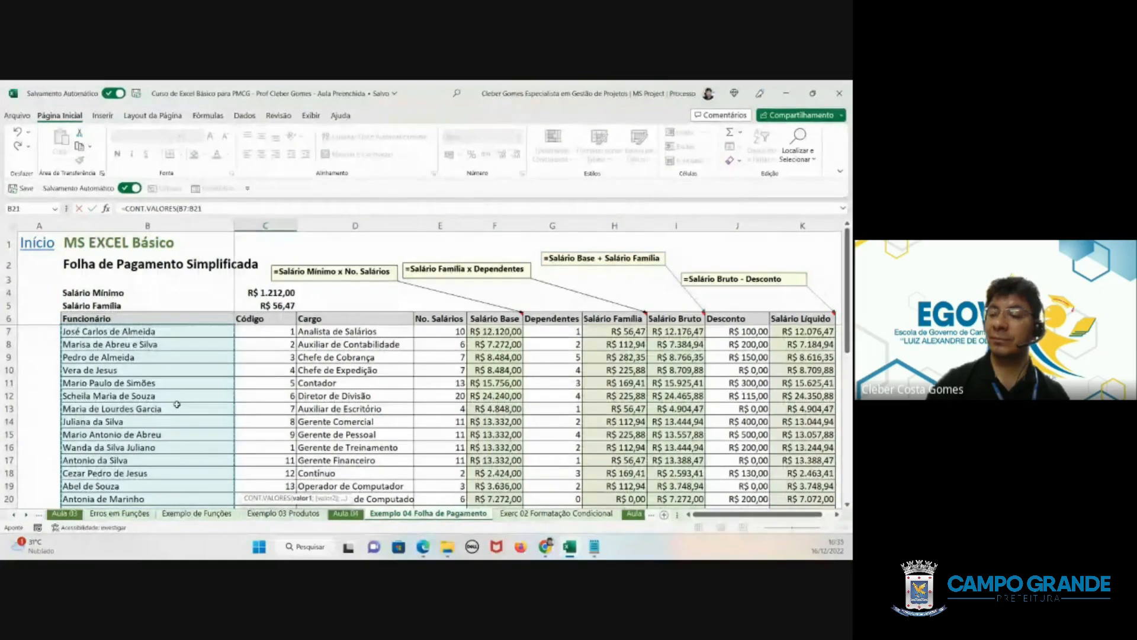
pyautogui.press('Return')
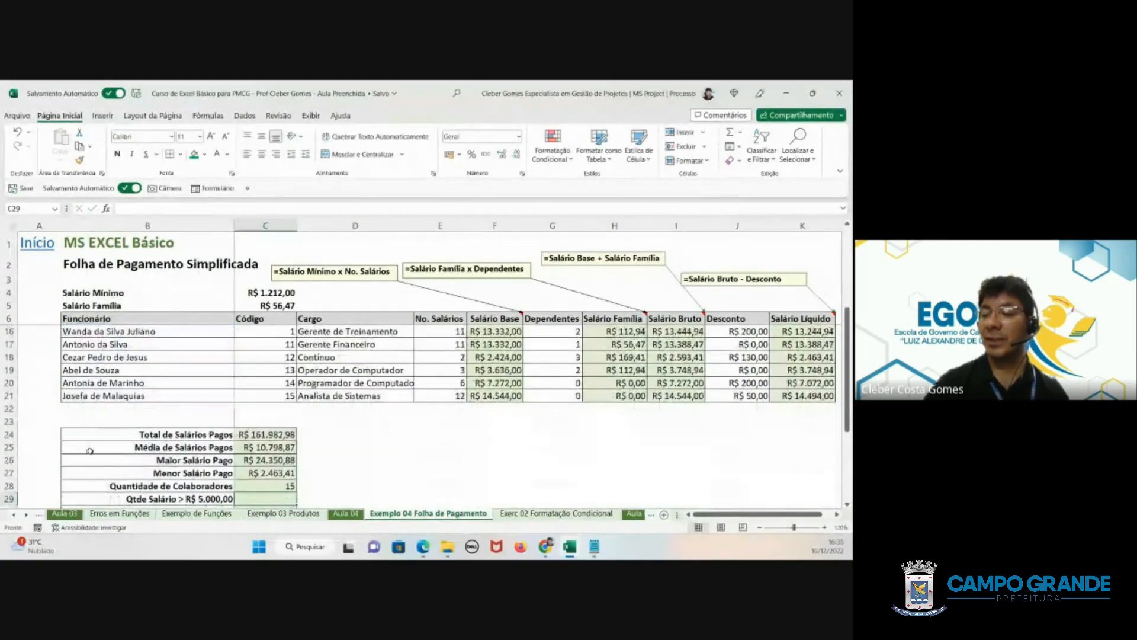
pyautogui.click(257, 488)
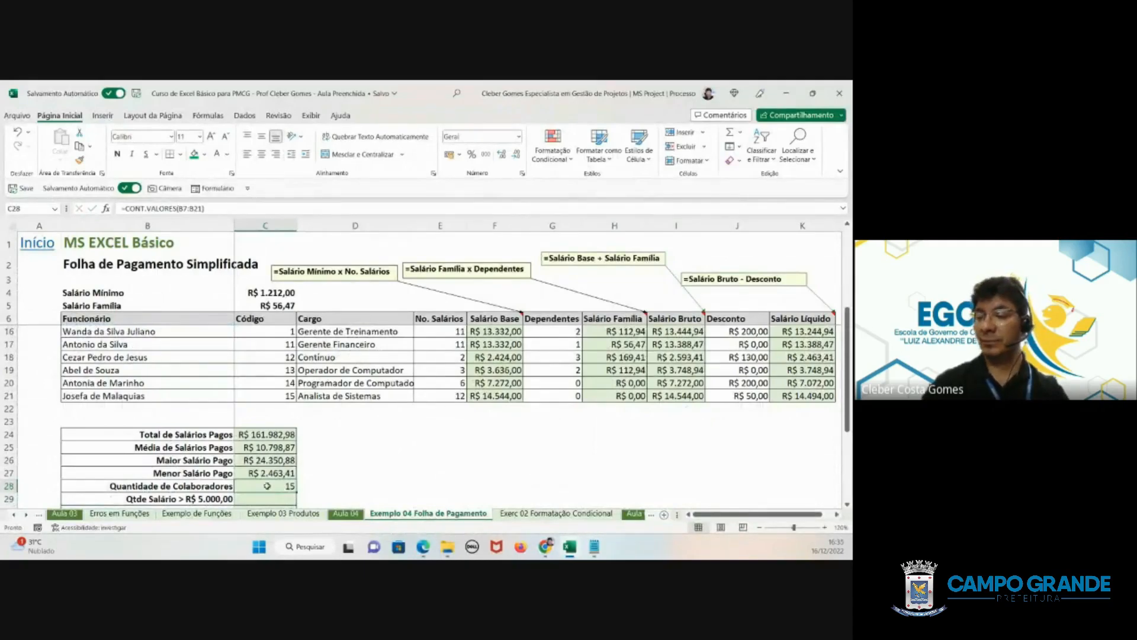
# - Begin a CONT.SE formula in C29 for Qtde Salário > R$ 5.000,00, using the Salário Líquido values K7:K21 as its range
pyautogui.scroll(-1, 268, 485)
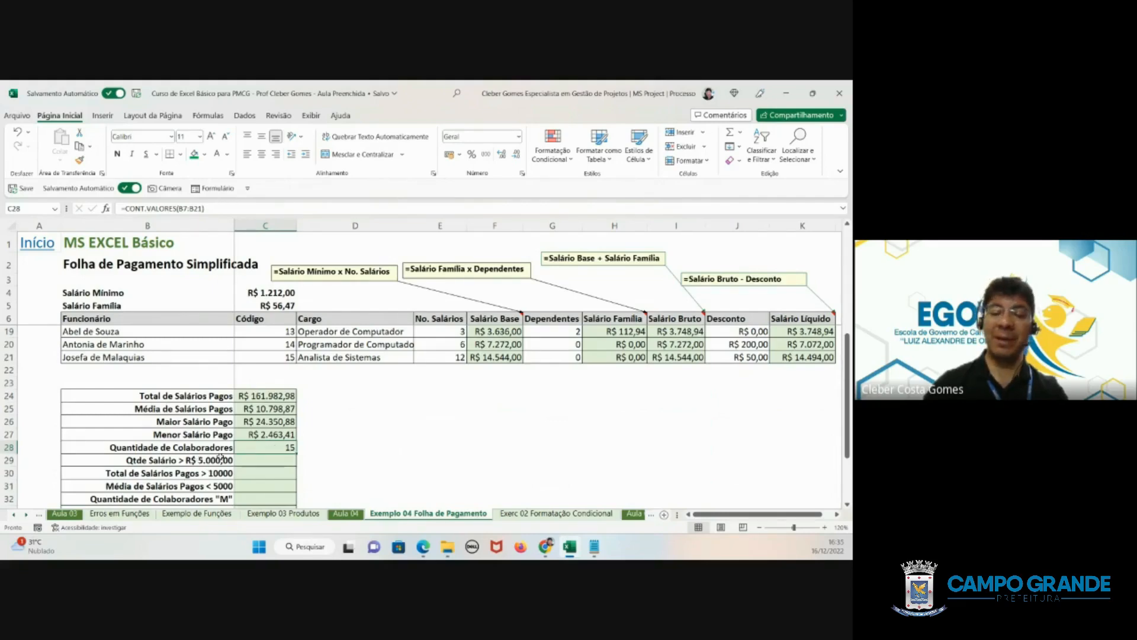
pyautogui.click(253, 461)
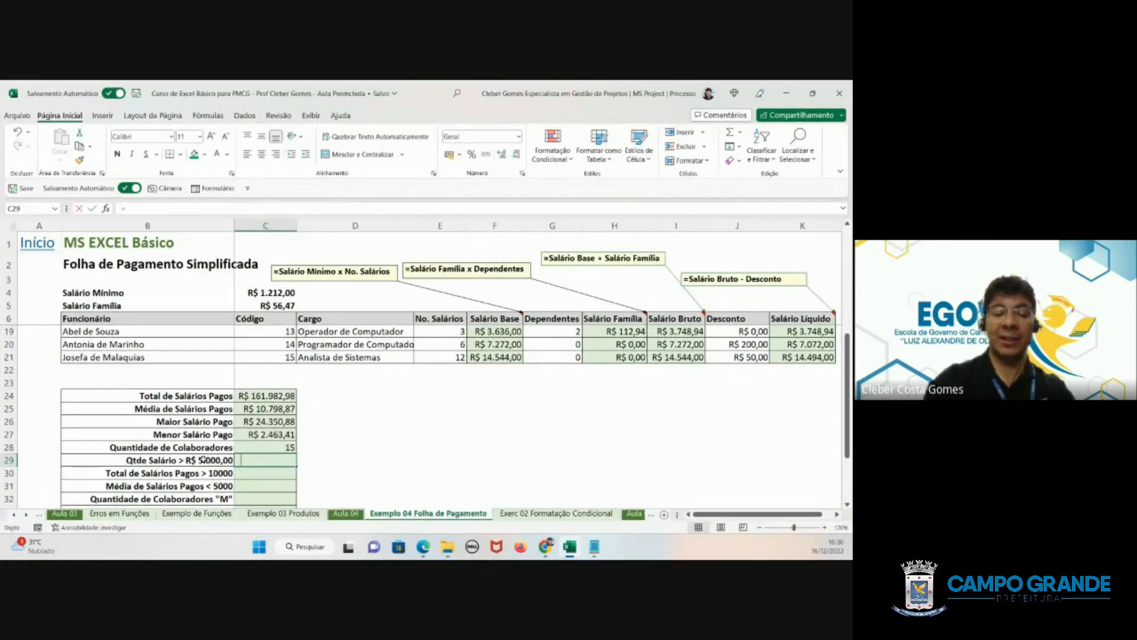
pyautogui.write('=cont')
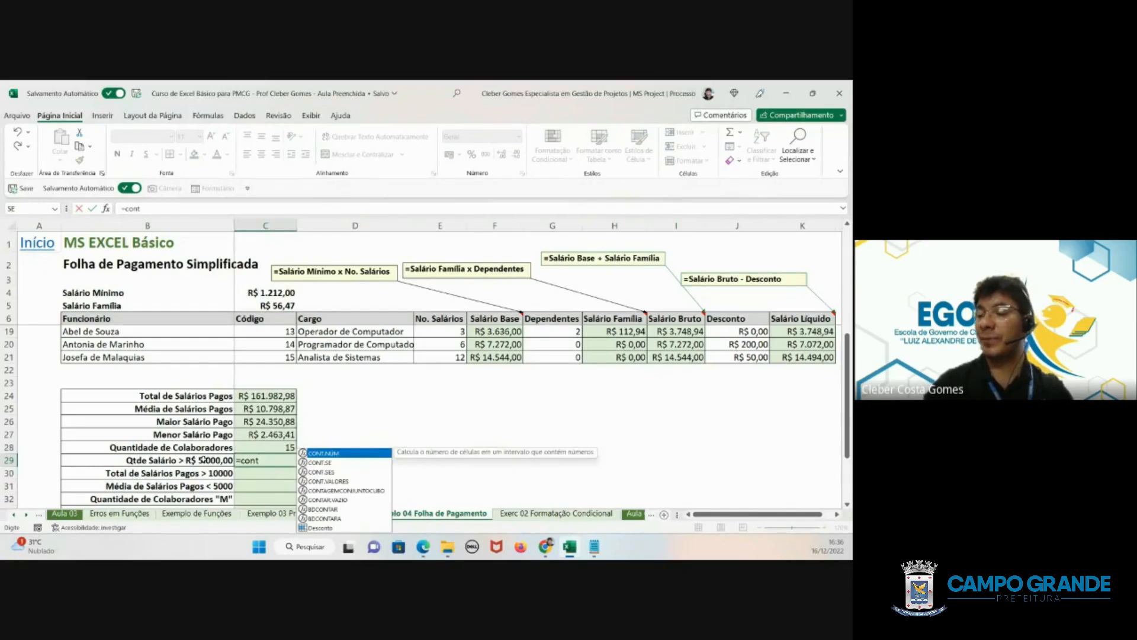
pyautogui.doubleClick(319, 467)
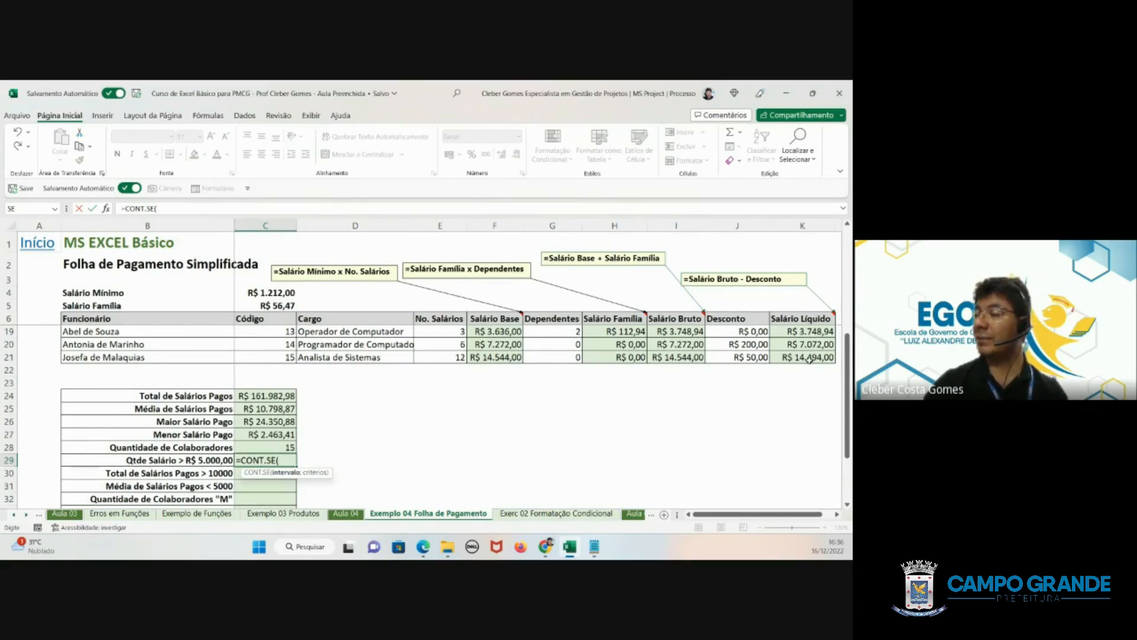
pyautogui.moveTo(809, 359); pyautogui.dragTo(802, 330)
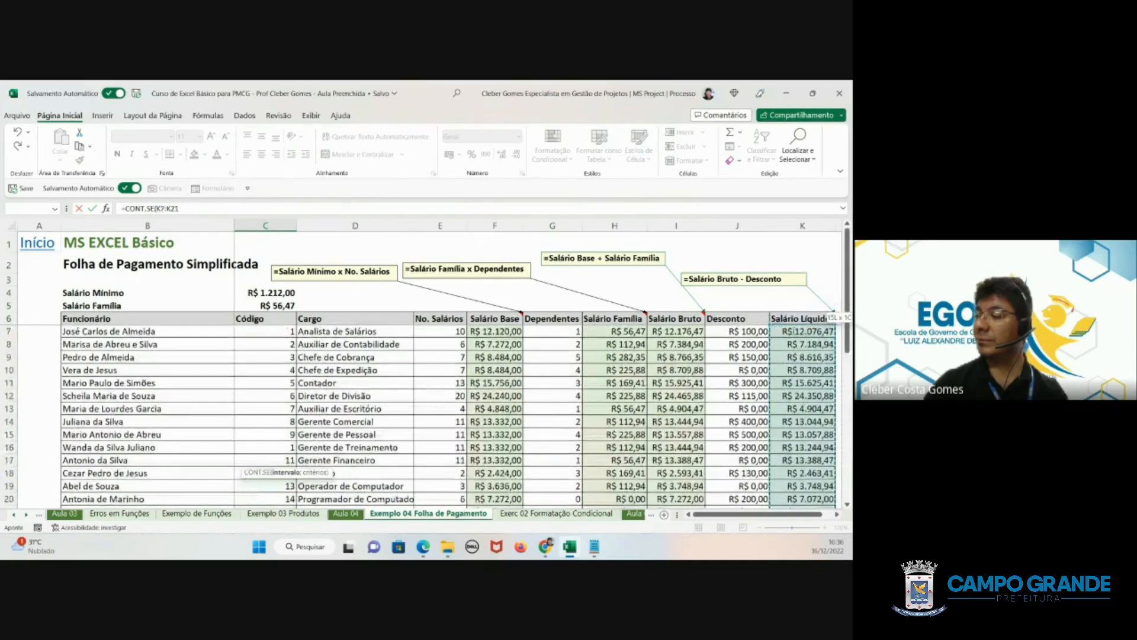
pyautogui.scroll(-4, 293, 402)
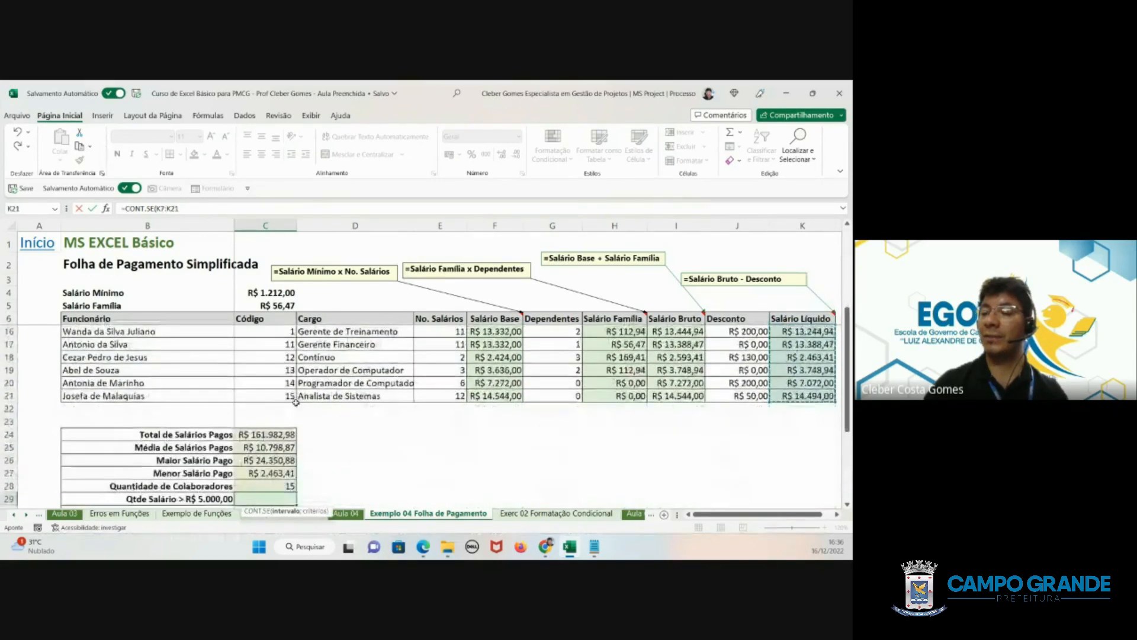
pyautogui.scroll(-1, 295, 401)
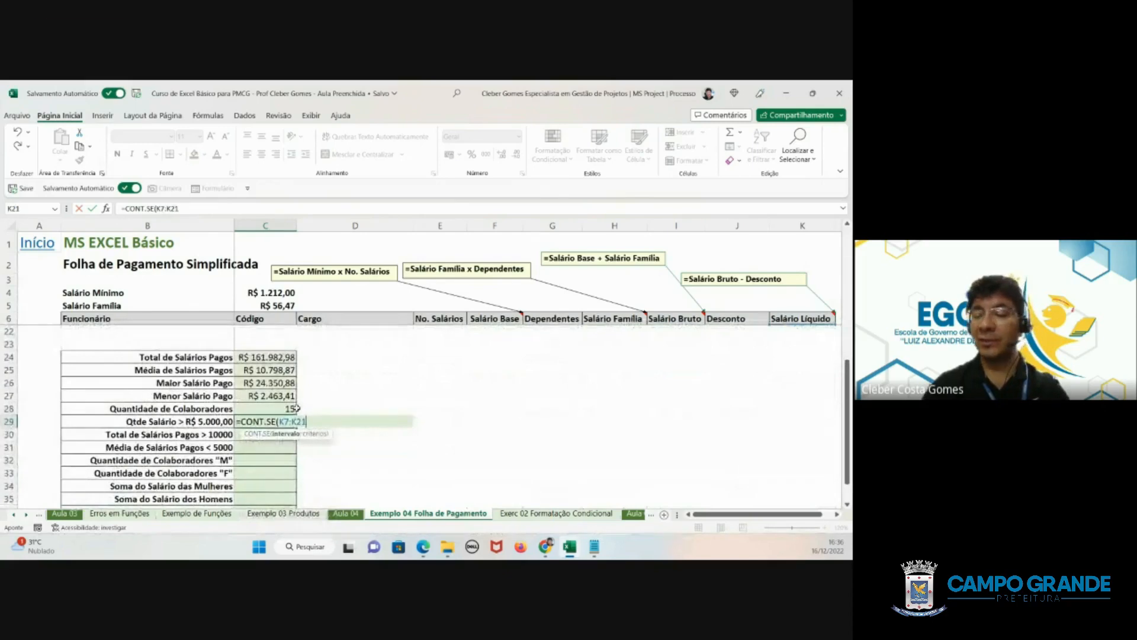
# - Complete the C29 formula as =CONT.SE(K7:K21;">5000") and check it against the Quantidade de Colaboradores cell
pyautogui.write(';')
pyautogui.press('BackSpace')
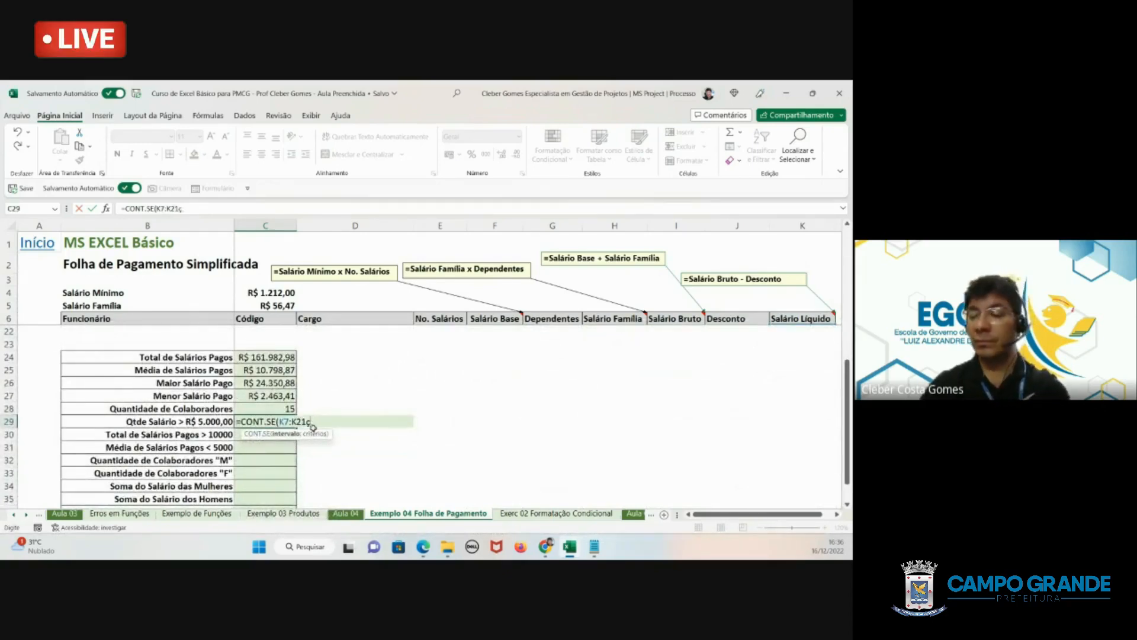
pyautogui.write(';')
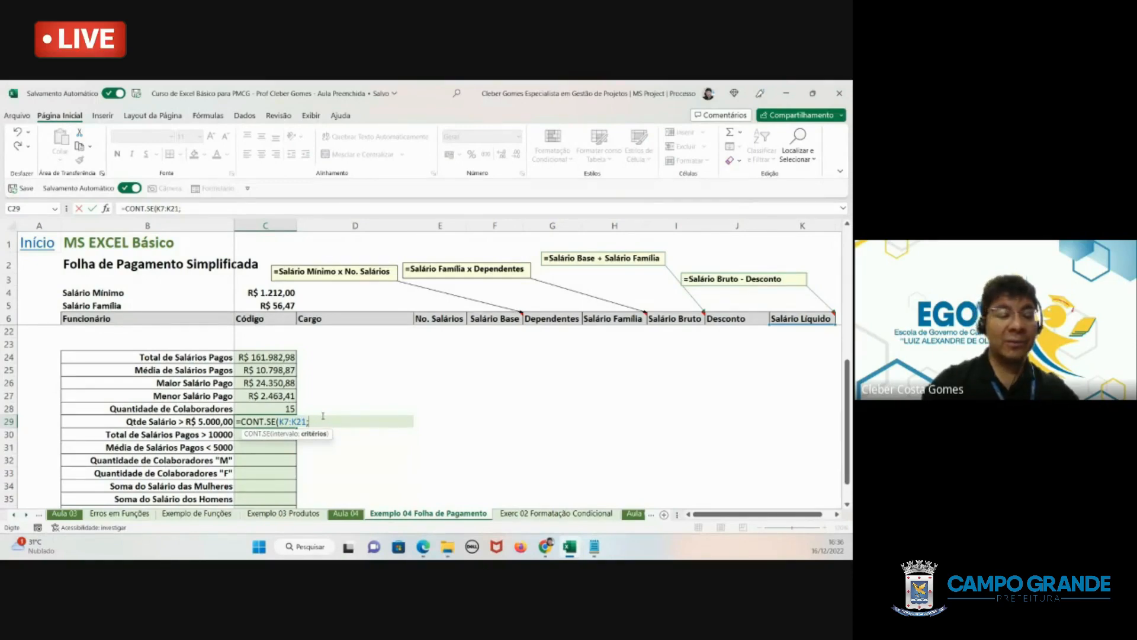
pyautogui.write('"')
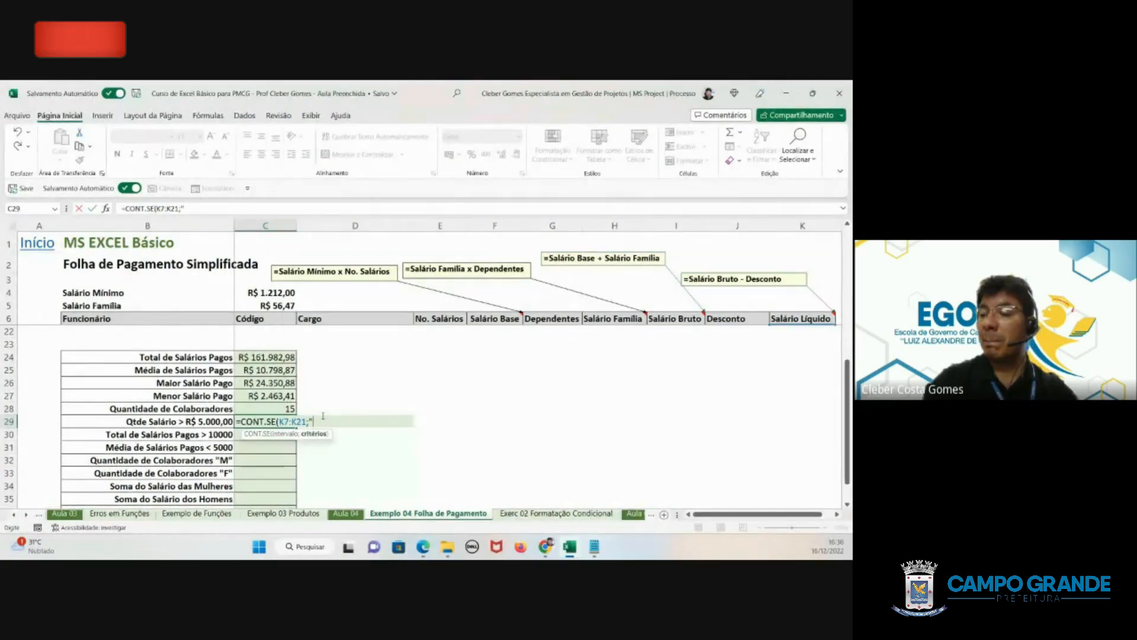
pyautogui.write('>')
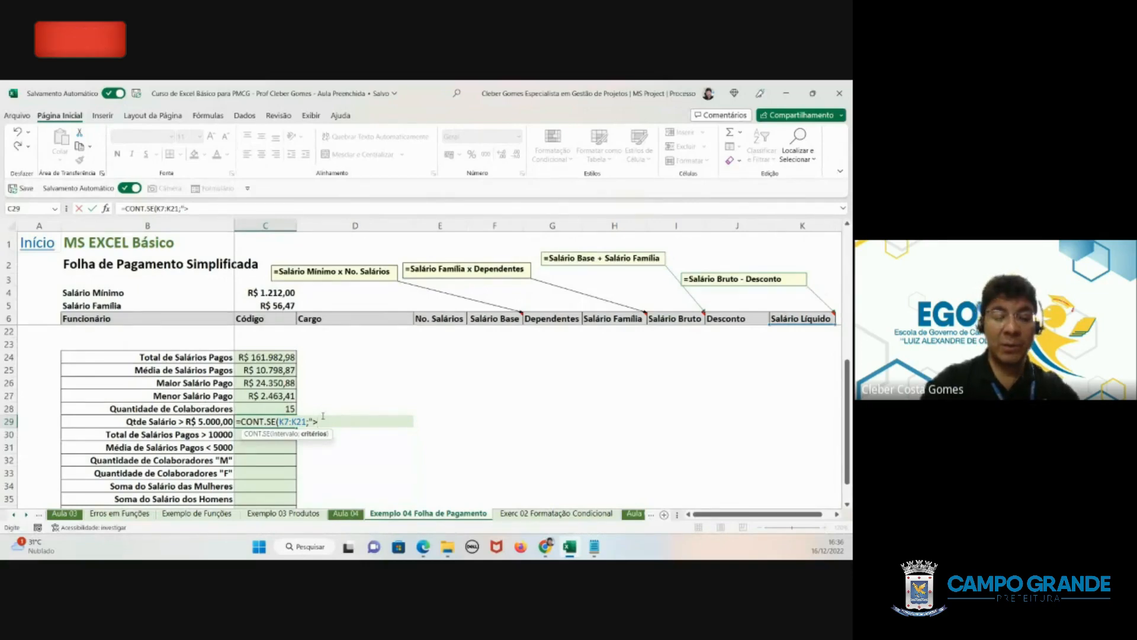
pyautogui.write('5000')
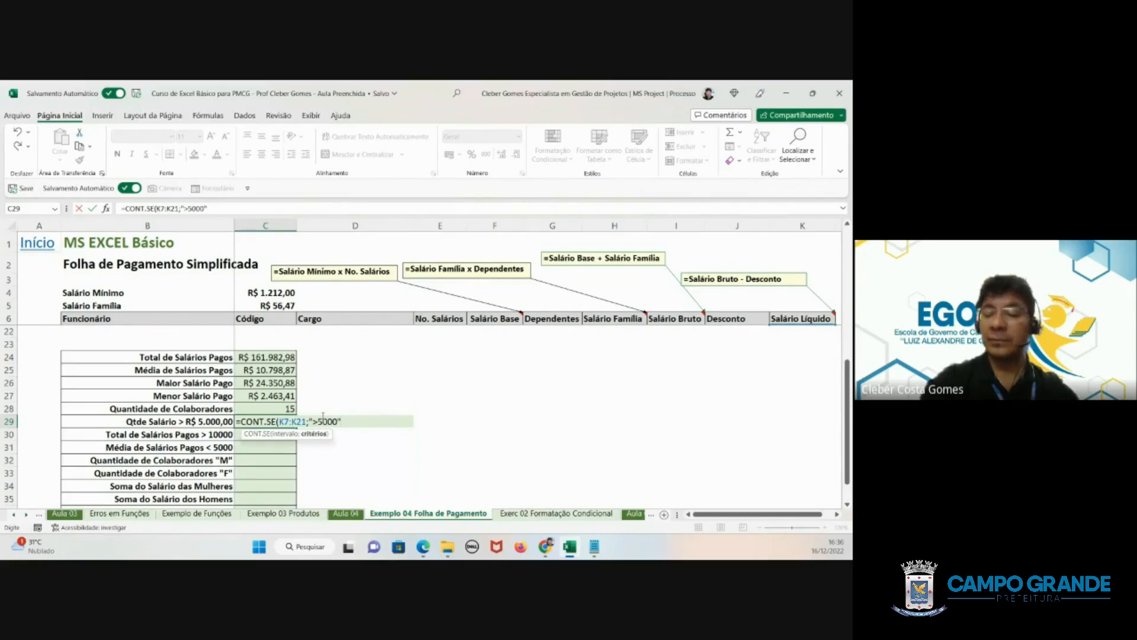
pyautogui.write('")')
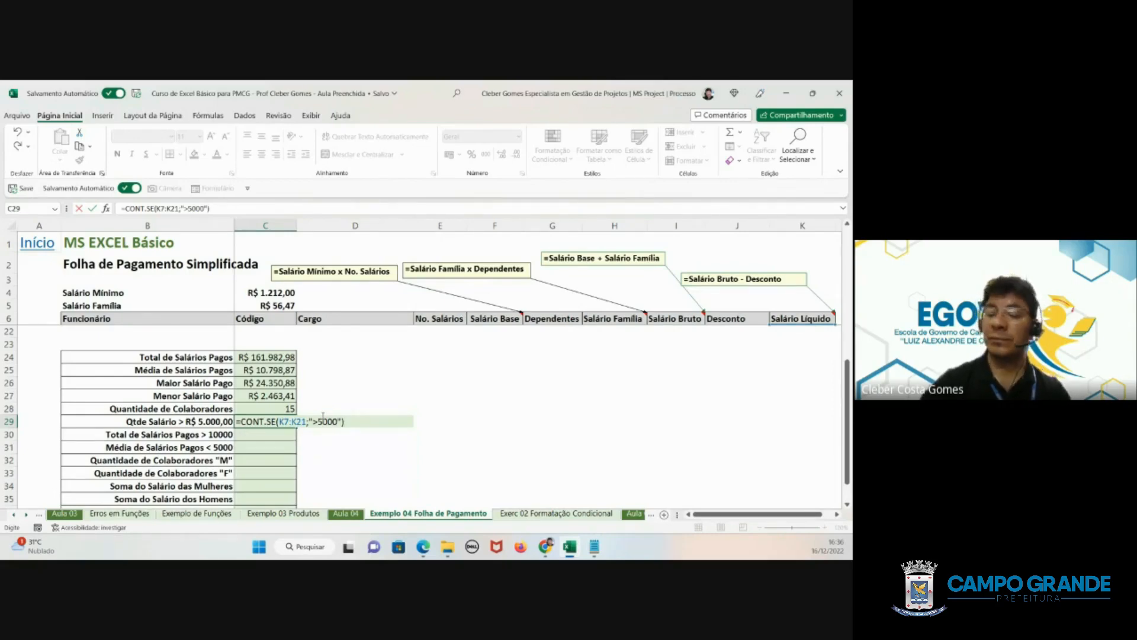
pyautogui.press('Return')
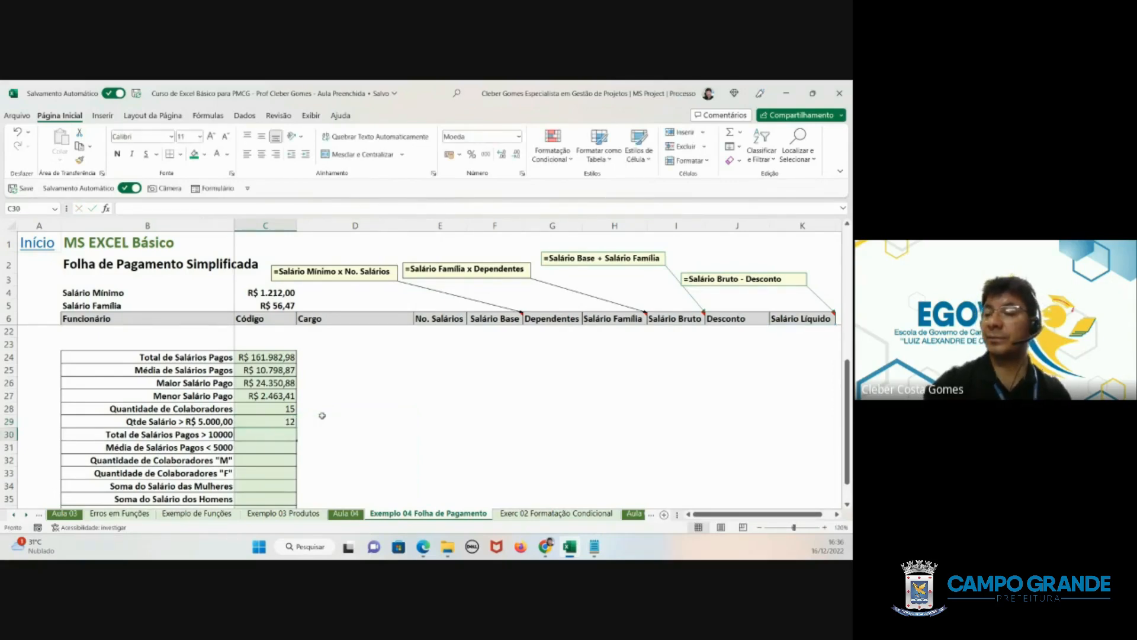
pyautogui.click(264, 422)
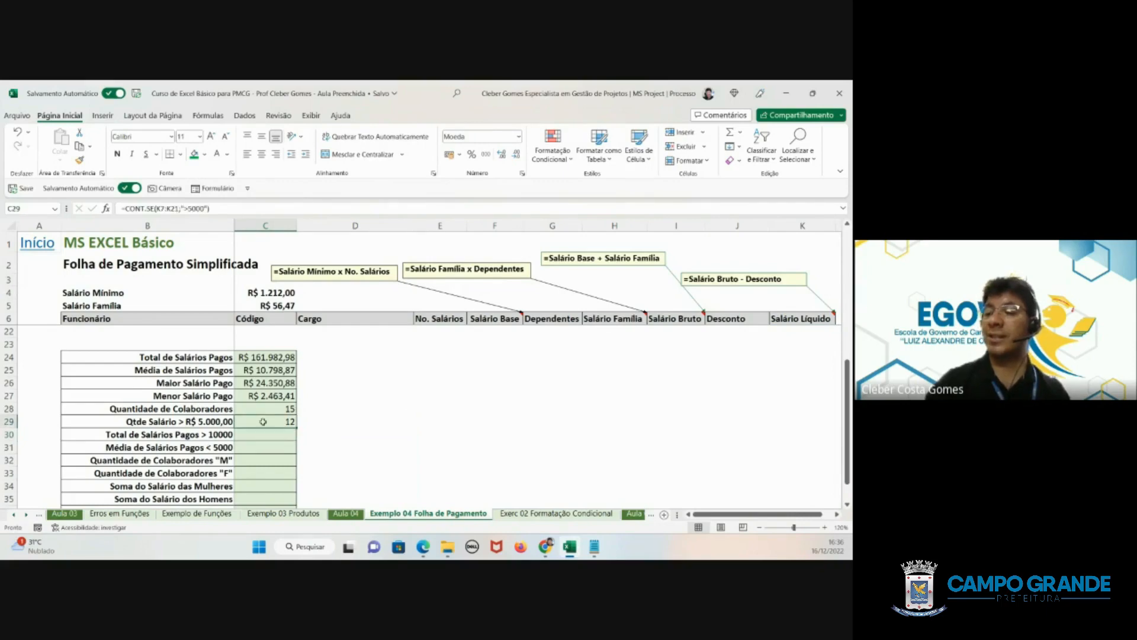
pyautogui.click(289, 406)
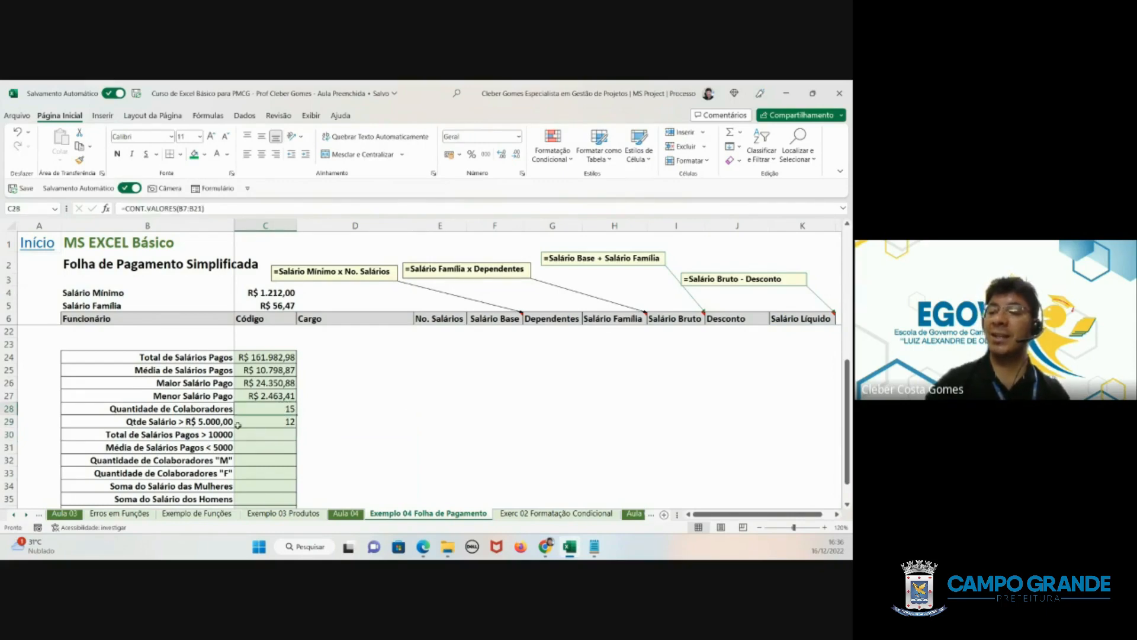
pyautogui.click(191, 421)
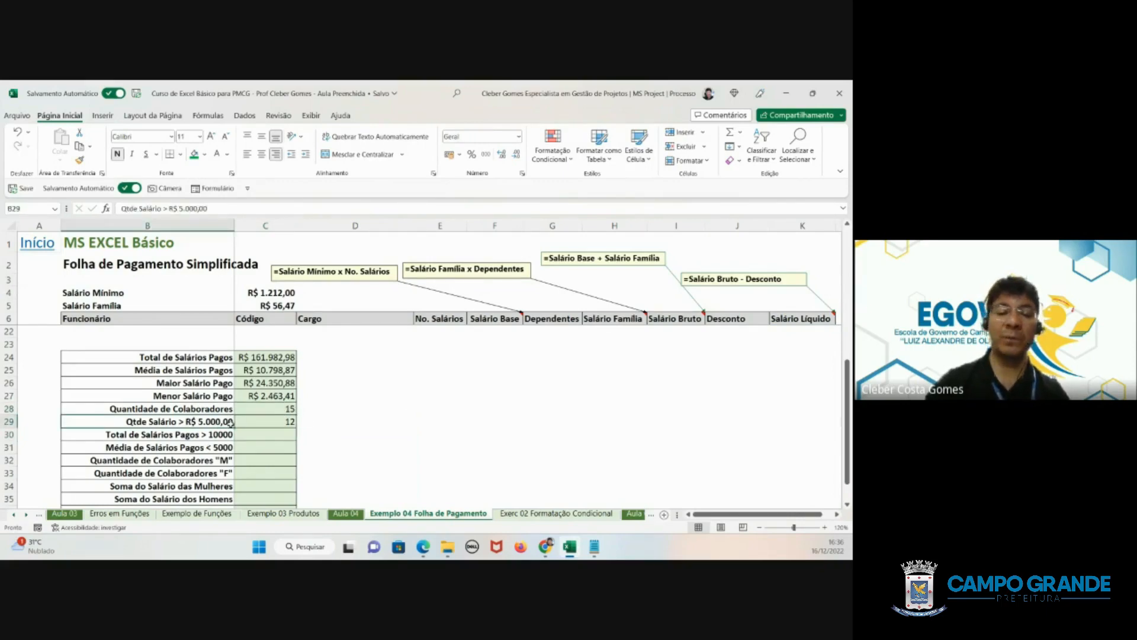
pyautogui.click(272, 421)
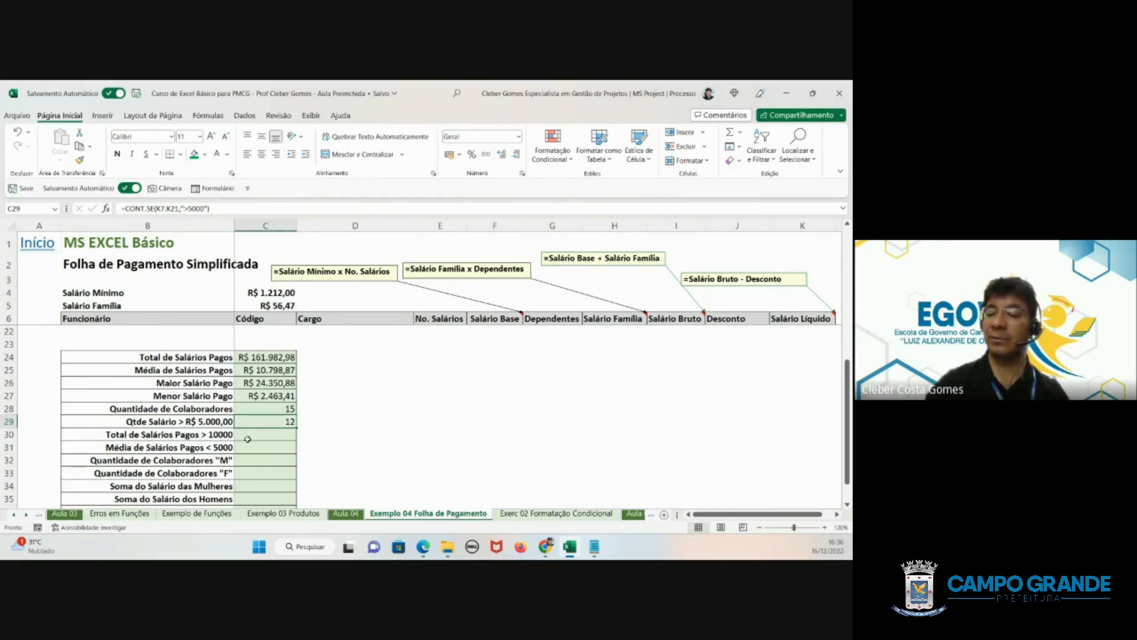
# - Begin a SOMASE formula in C30 for Total de Salários Pagos > 10000
pyautogui.click(271, 436)
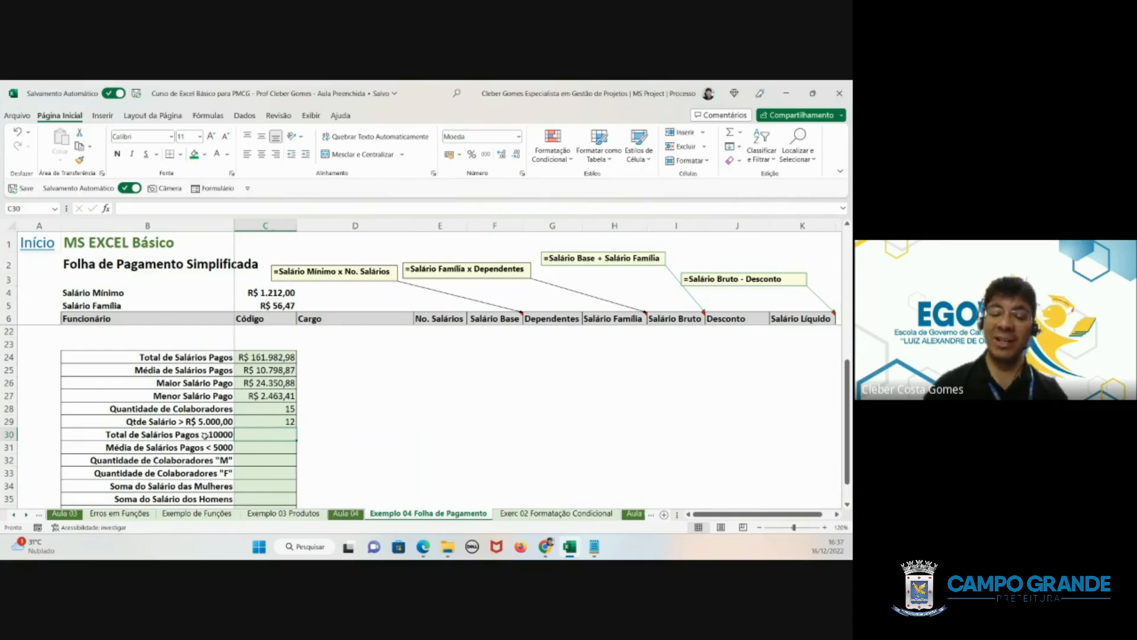
pyautogui.write('=')
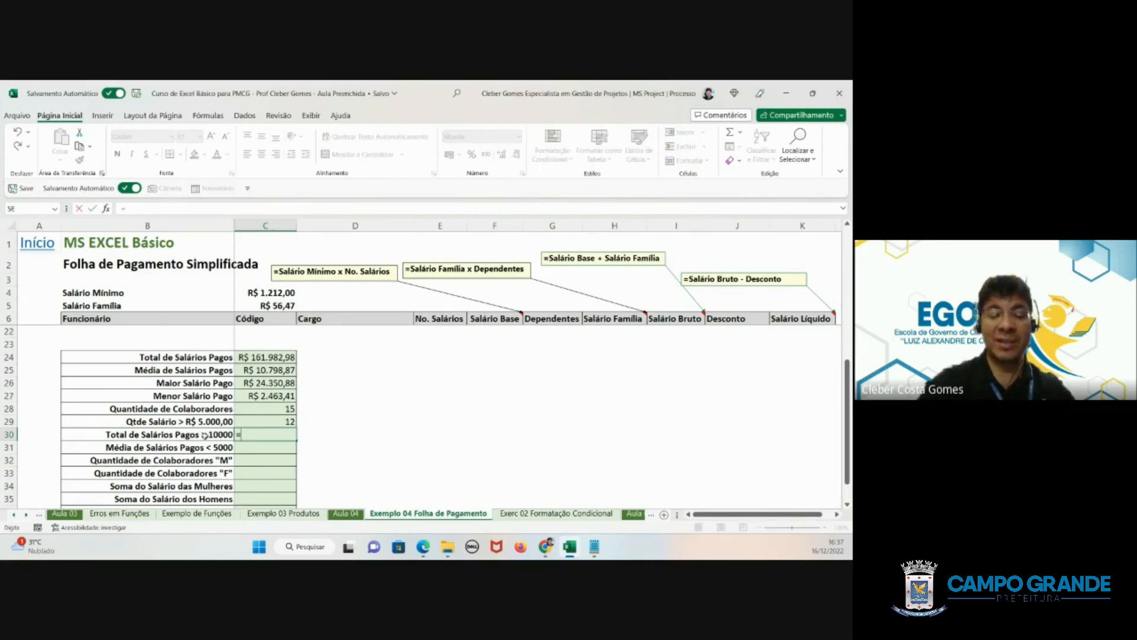
pyautogui.write('somase')
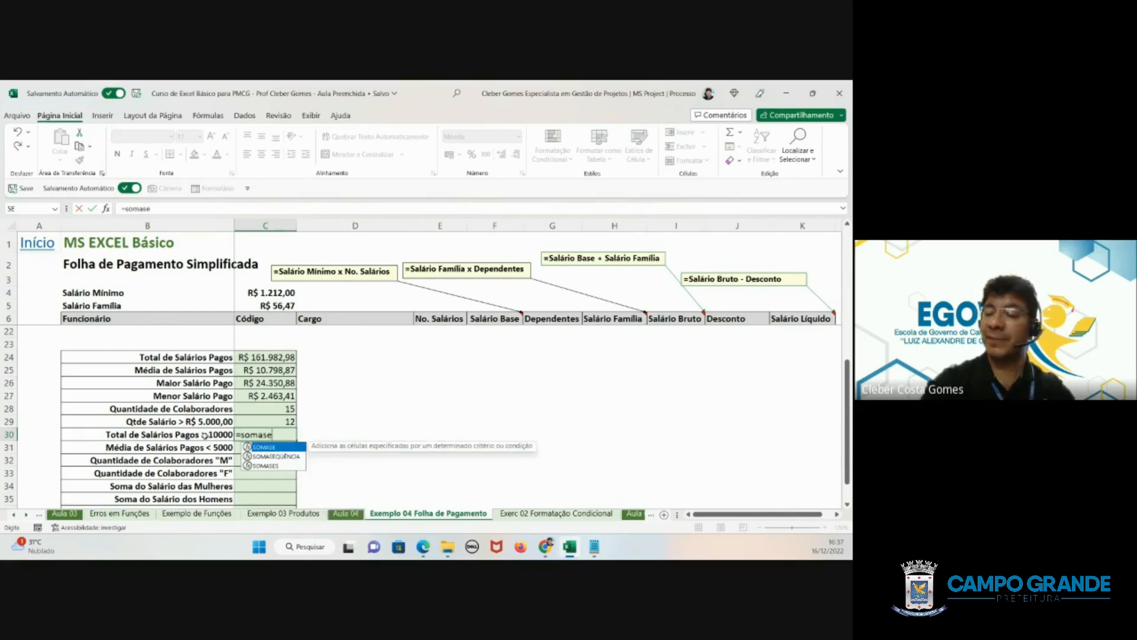
pyautogui.write('(')
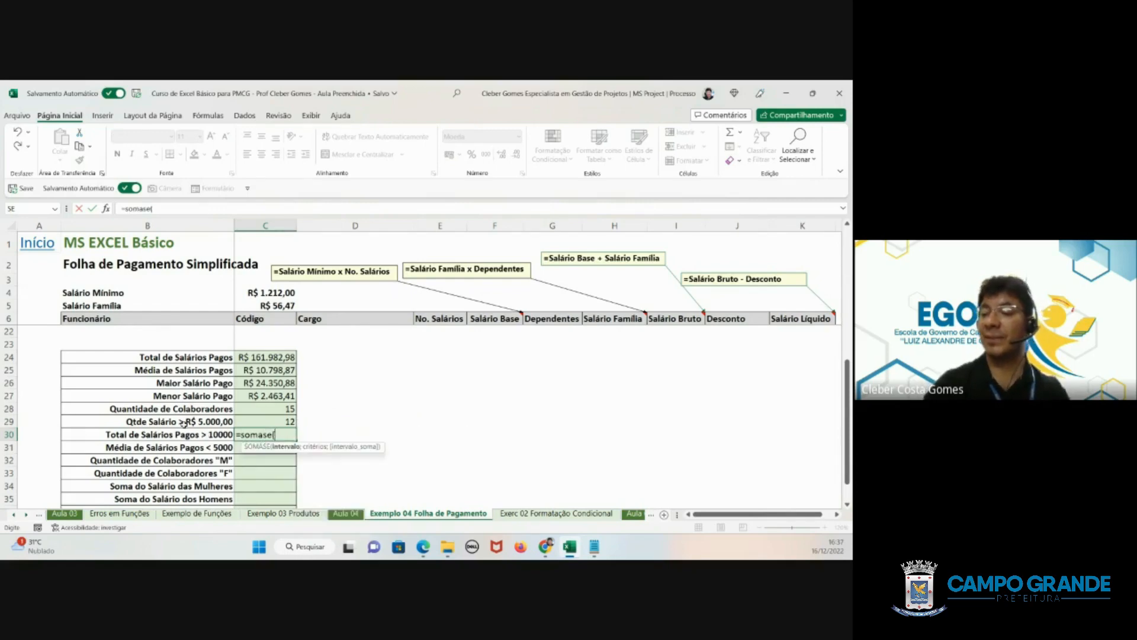
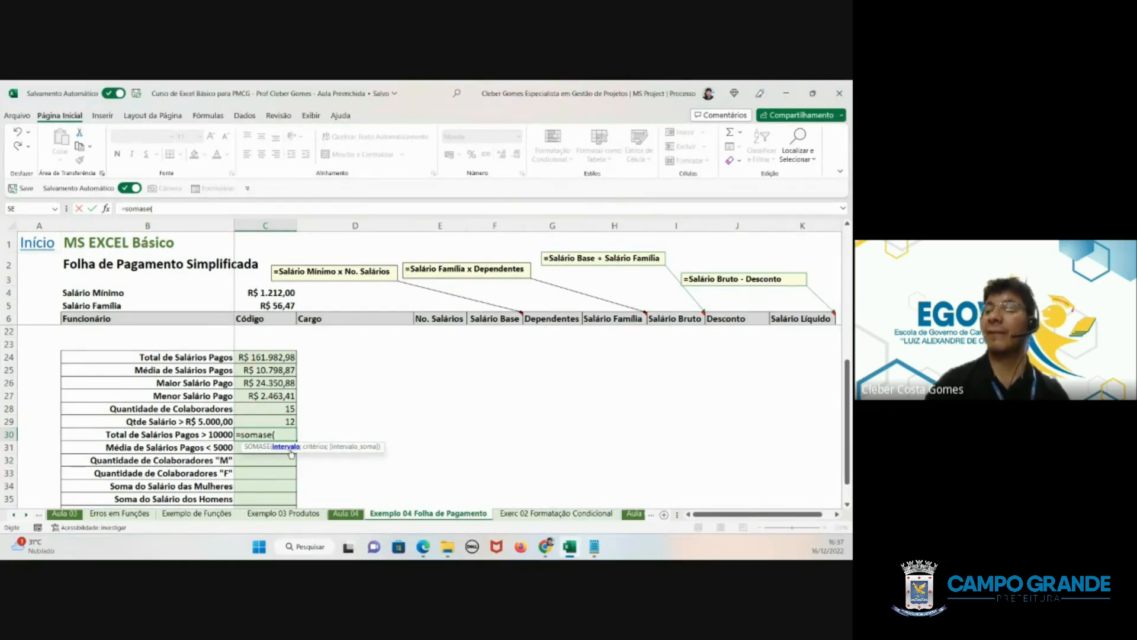
pyautogui.scroll(5, 291, 454)
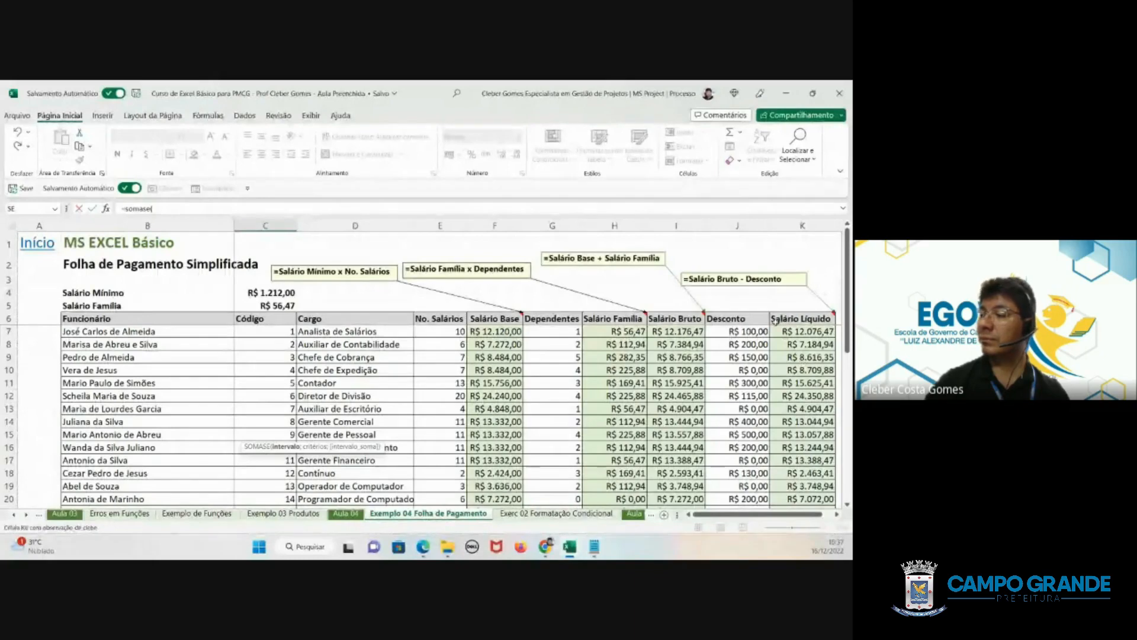
pyautogui.click(792, 317)
pyautogui.moveTo(792, 317); pyautogui.dragTo(787, 462)
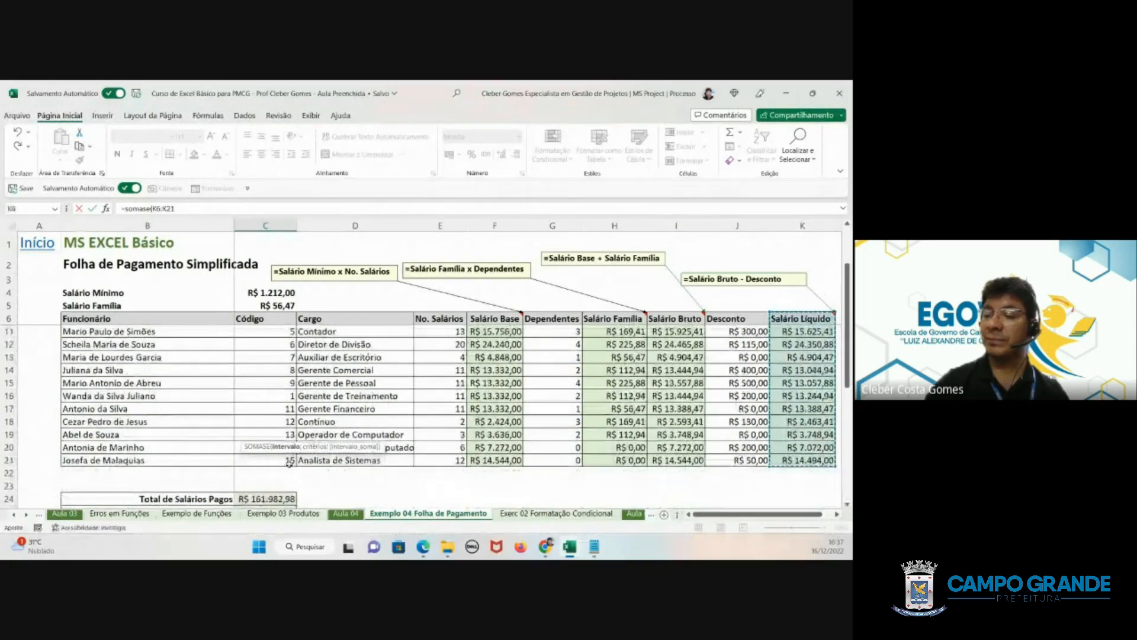
pyautogui.scroll(-4, 298, 396)
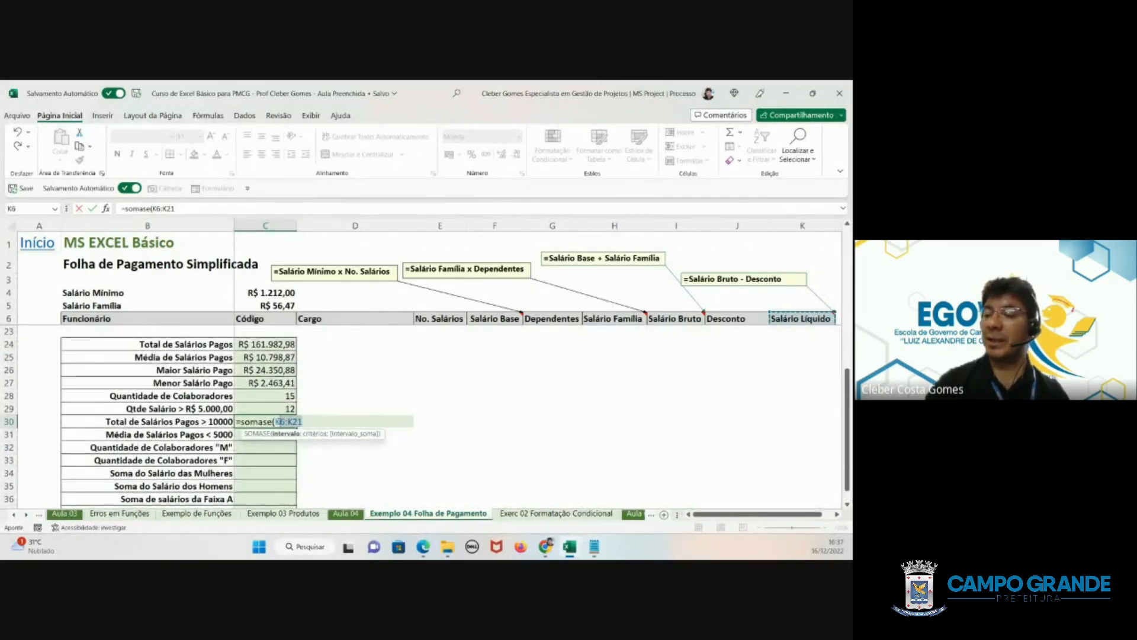
pyautogui.click(276, 421)
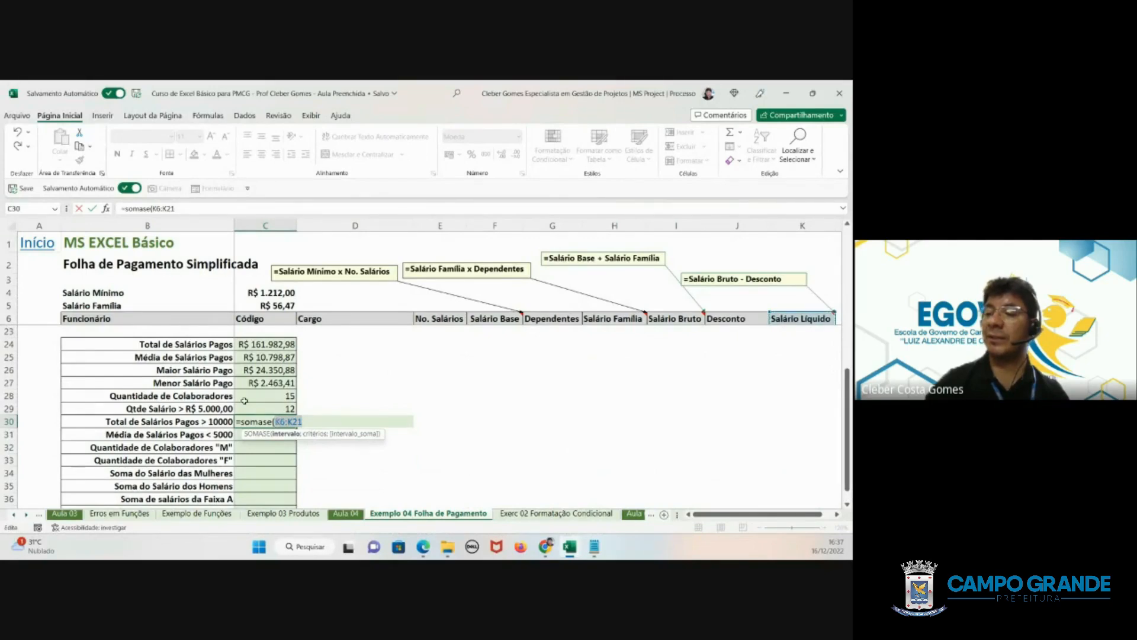
pyautogui.press('BackSpace')
# - Use the whole payroll table, B6:K21, as the criteria range of the SOMASE formula in C30
pyautogui.scroll(4, 235, 379)
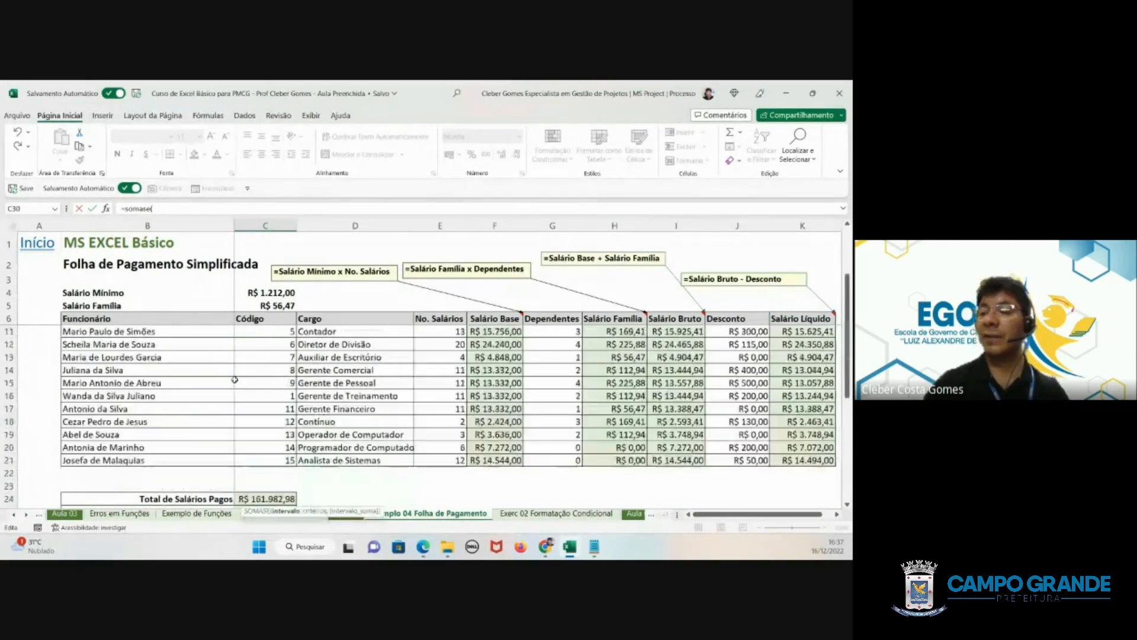
pyautogui.scroll(2, 235, 379)
pyautogui.moveTo(132, 322); pyautogui.dragTo(809, 425)
pyautogui.scroll(-1, 271, 465)
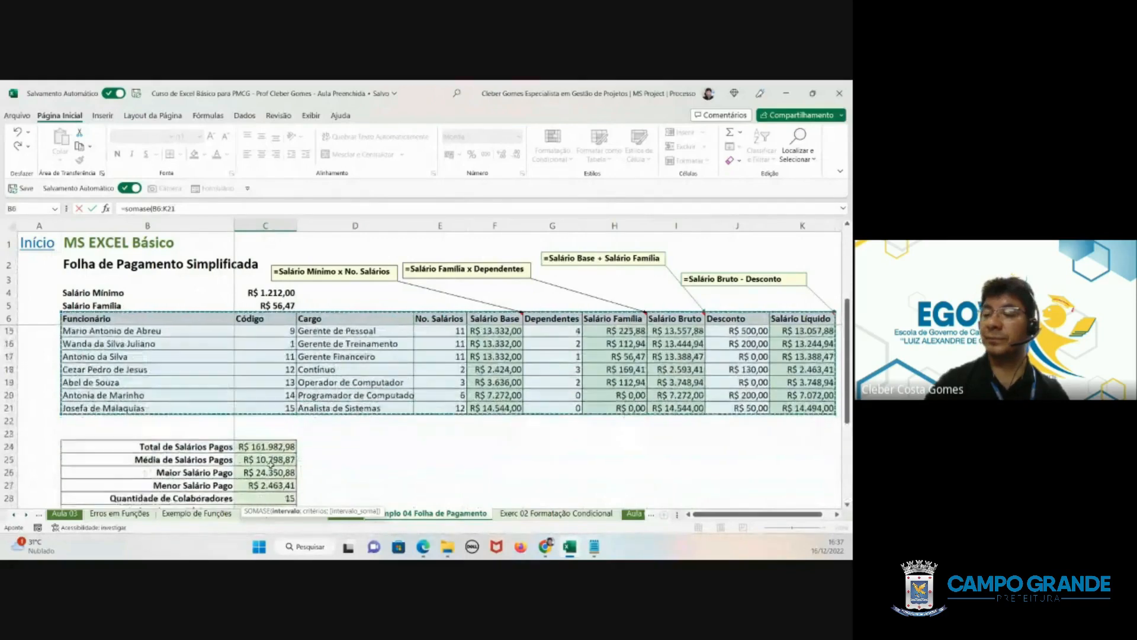
pyautogui.scroll(-3, 271, 463)
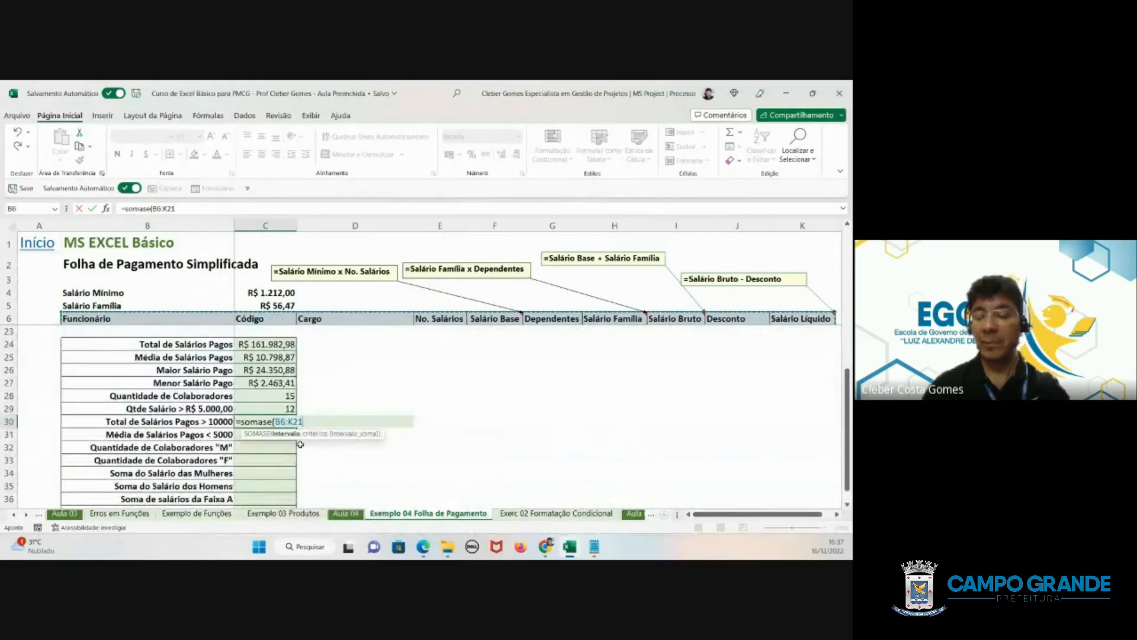
# - Complete the SOMASE formula in C30 with the criterion ">10000" and the Salário Líquido cells K6:K21 as the sum range
pyautogui.write(';')
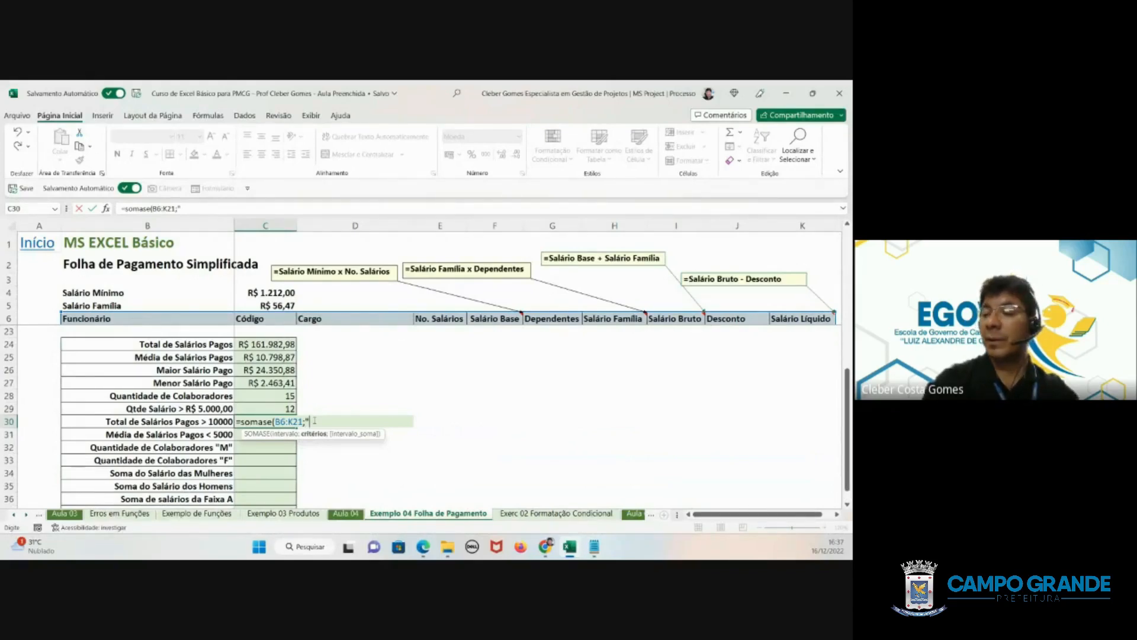
pyautogui.write('">')
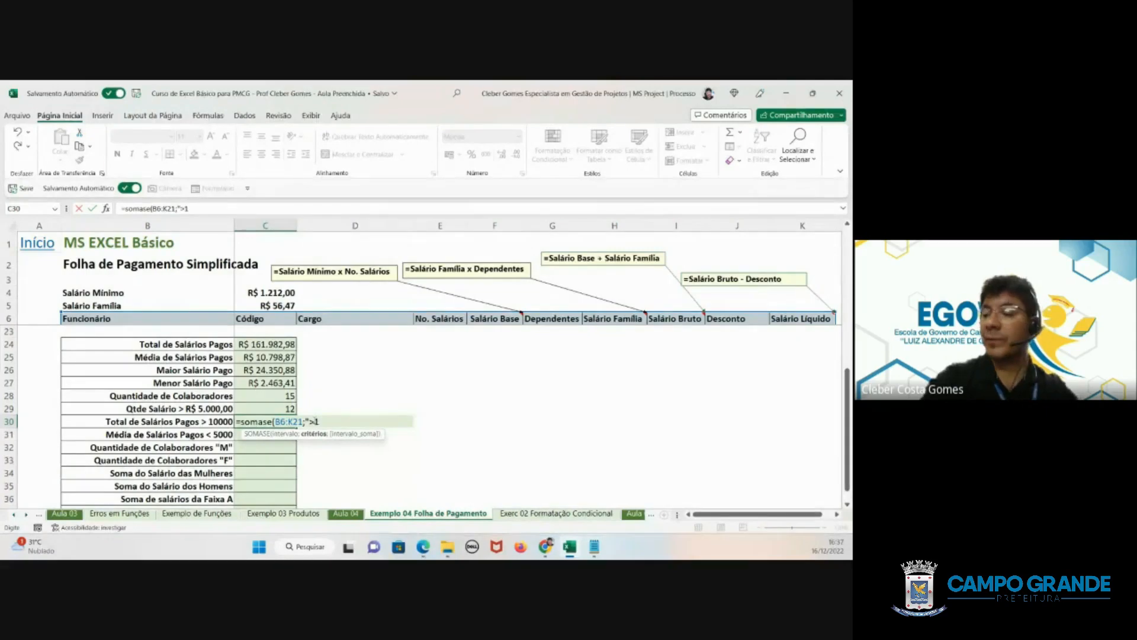
pyautogui.write('10000')
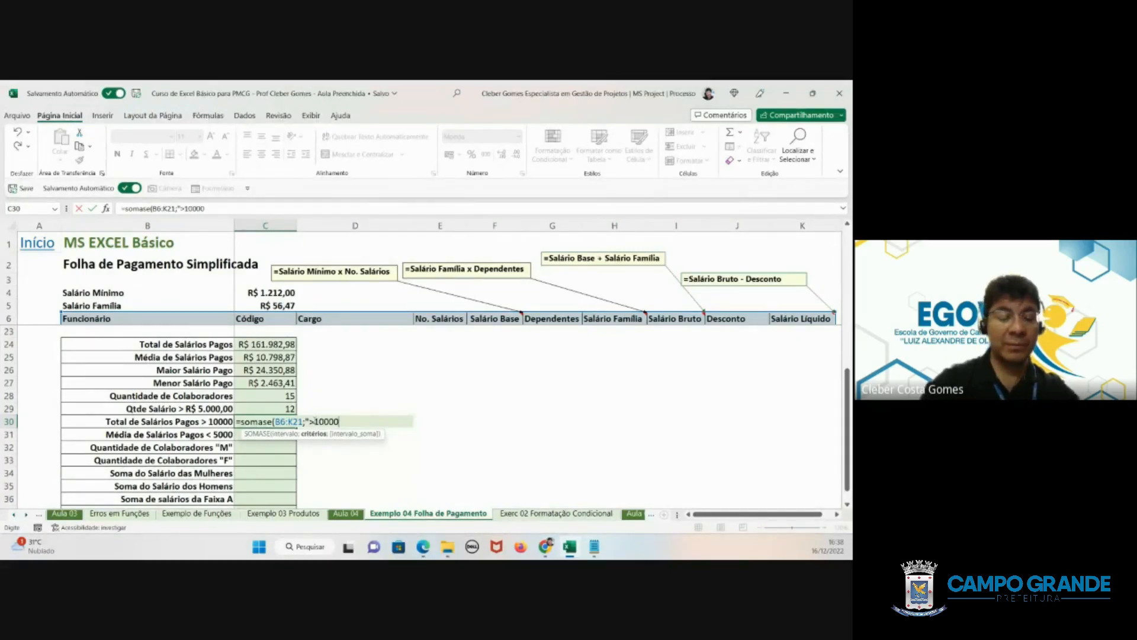
pyautogui.write('";')
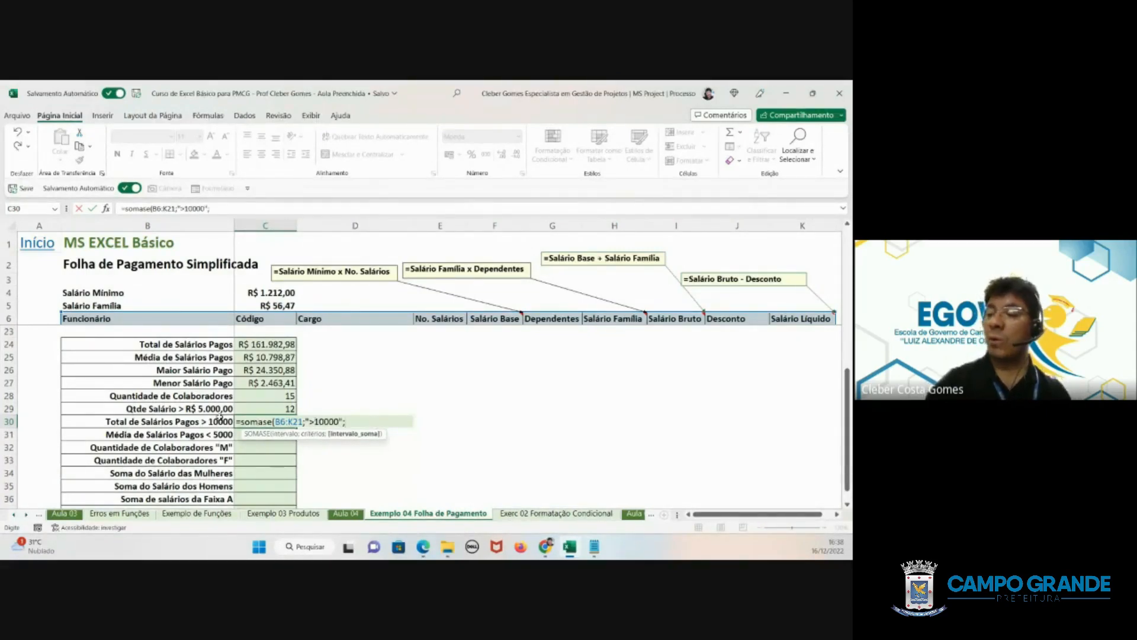
pyautogui.scroll(4, 762, 383)
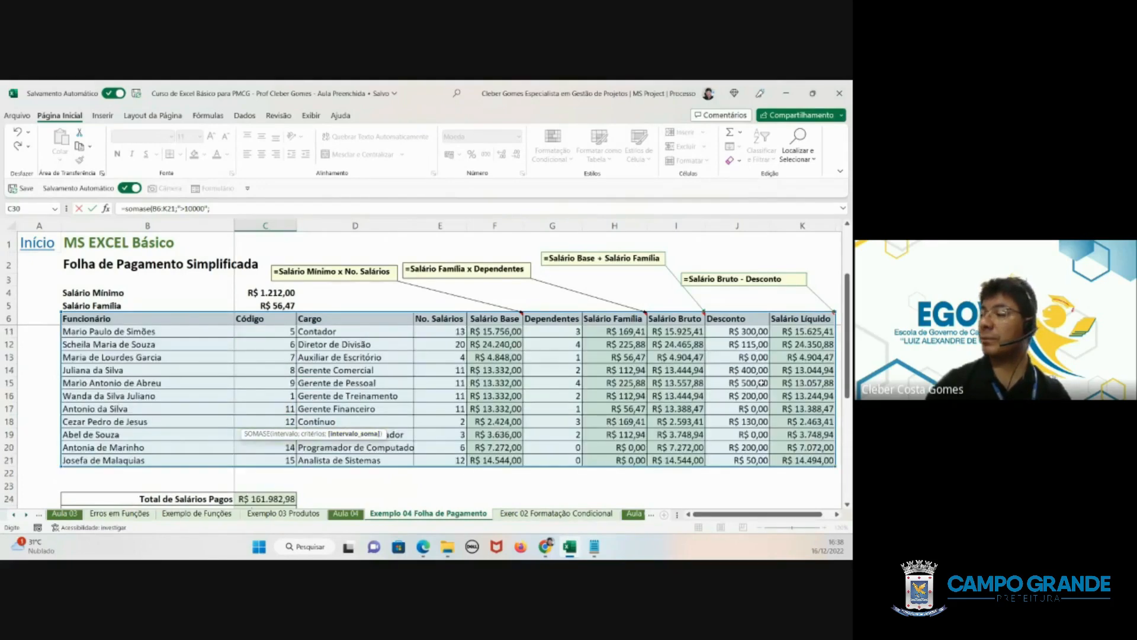
pyautogui.scroll(2, 763, 384)
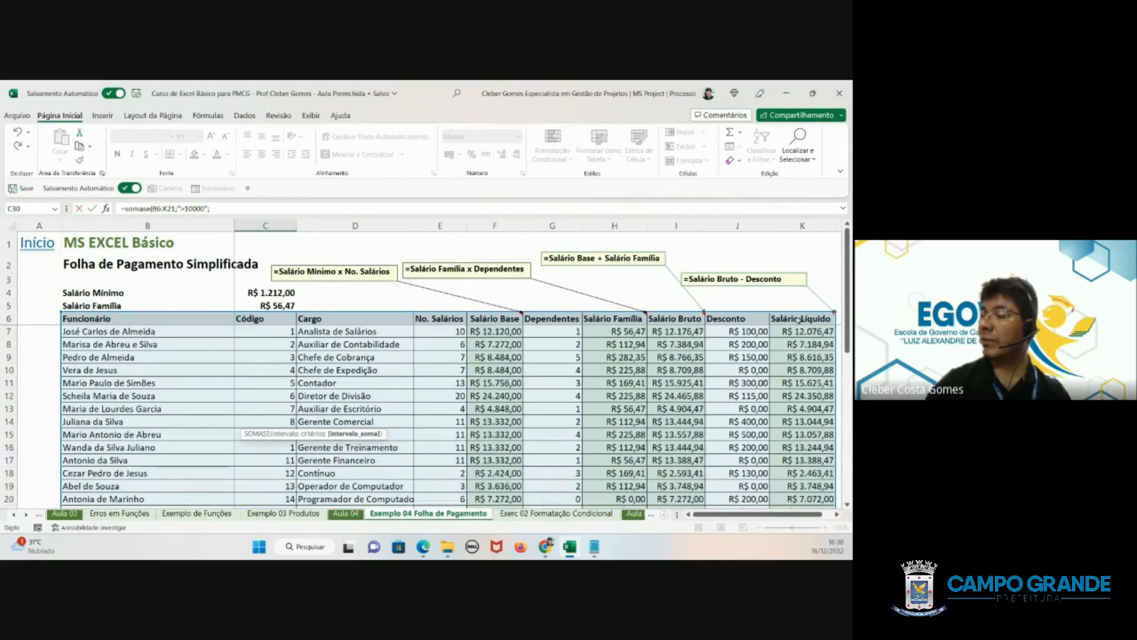
pyautogui.moveTo(801, 320); pyautogui.dragTo(799, 471)
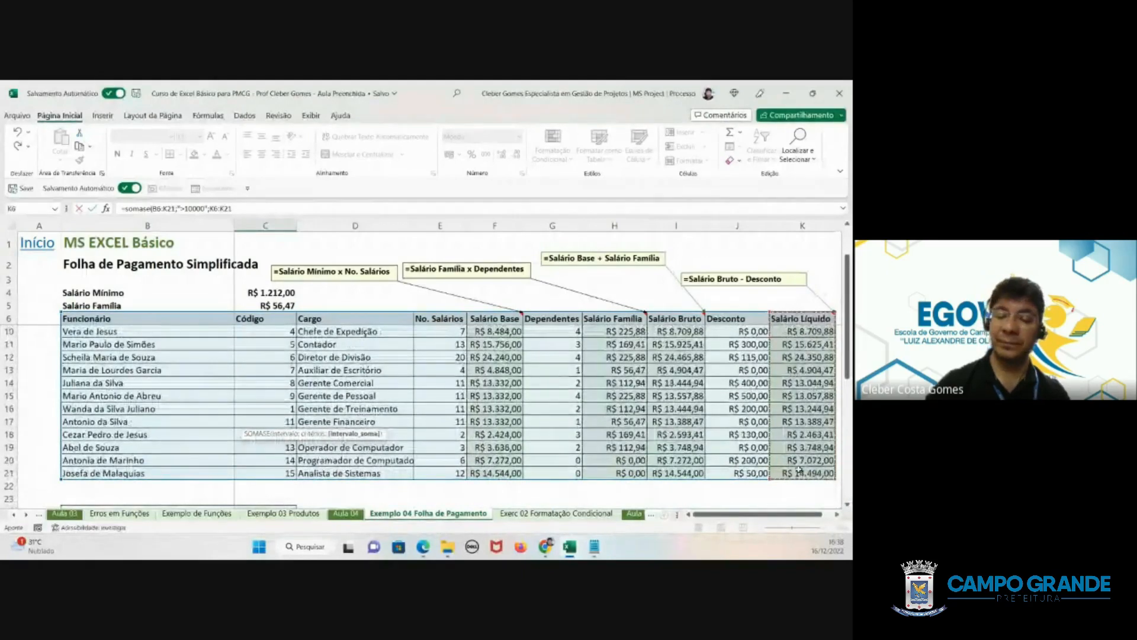
pyautogui.press('Return')
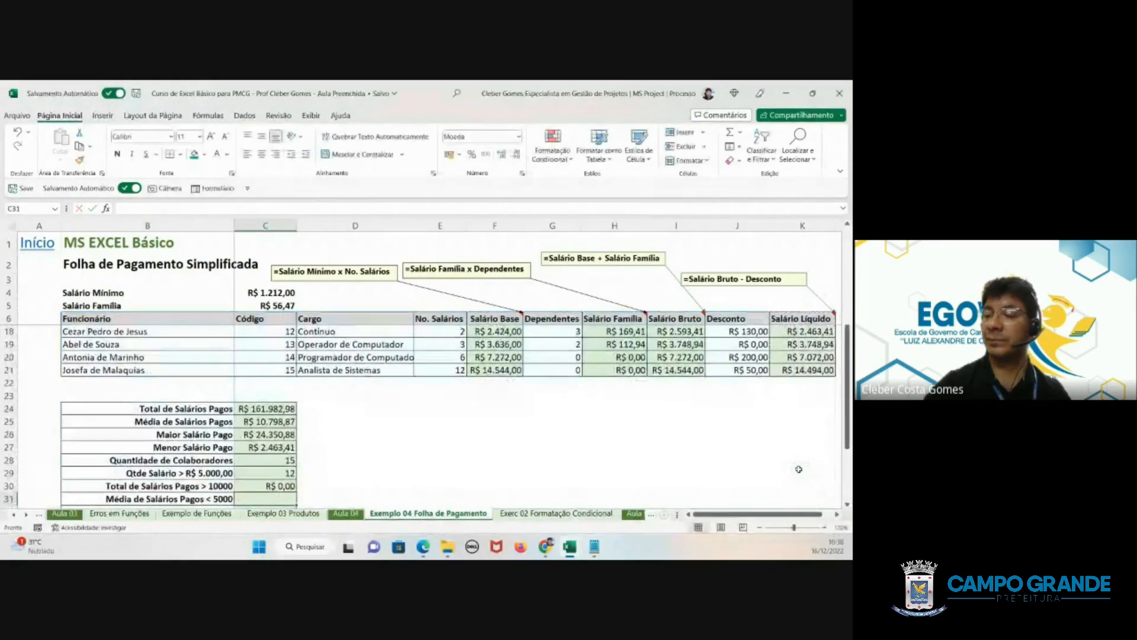
# - Change the criterion in the C30 SOMASE formula to ">1000"
pyautogui.click(259, 485)
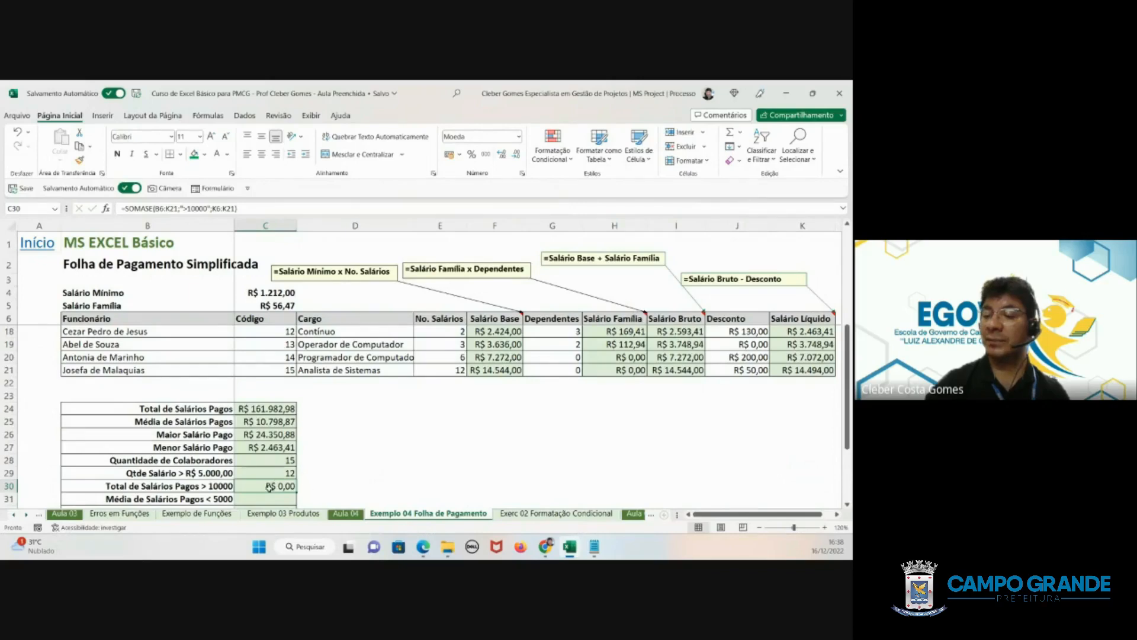
pyautogui.doubleClick(270, 487)
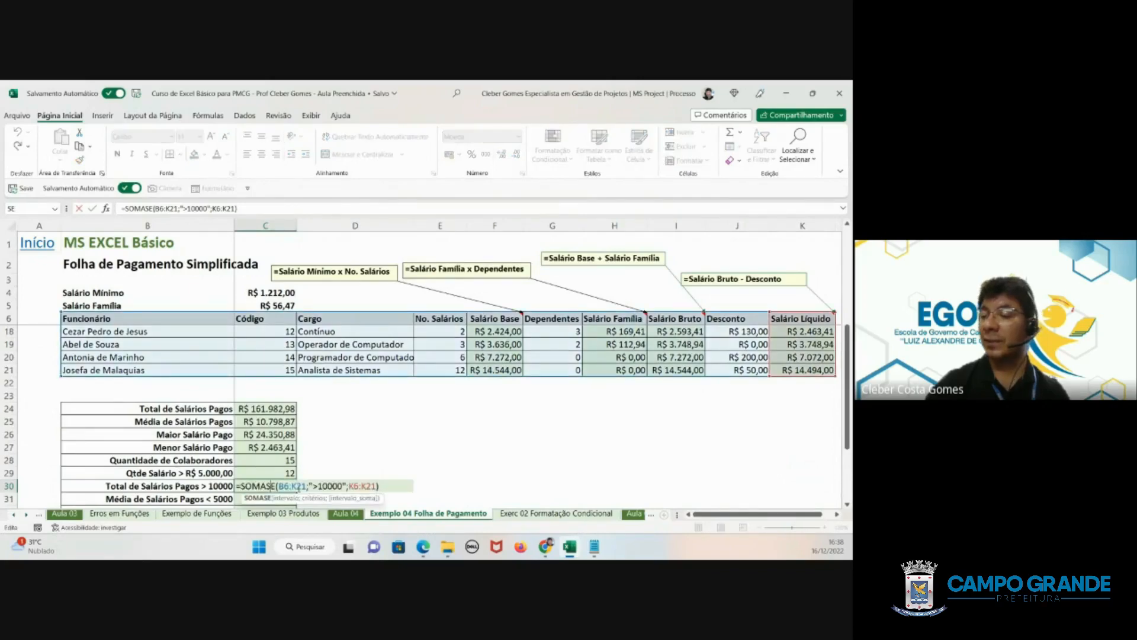
pyautogui.click(325, 486)
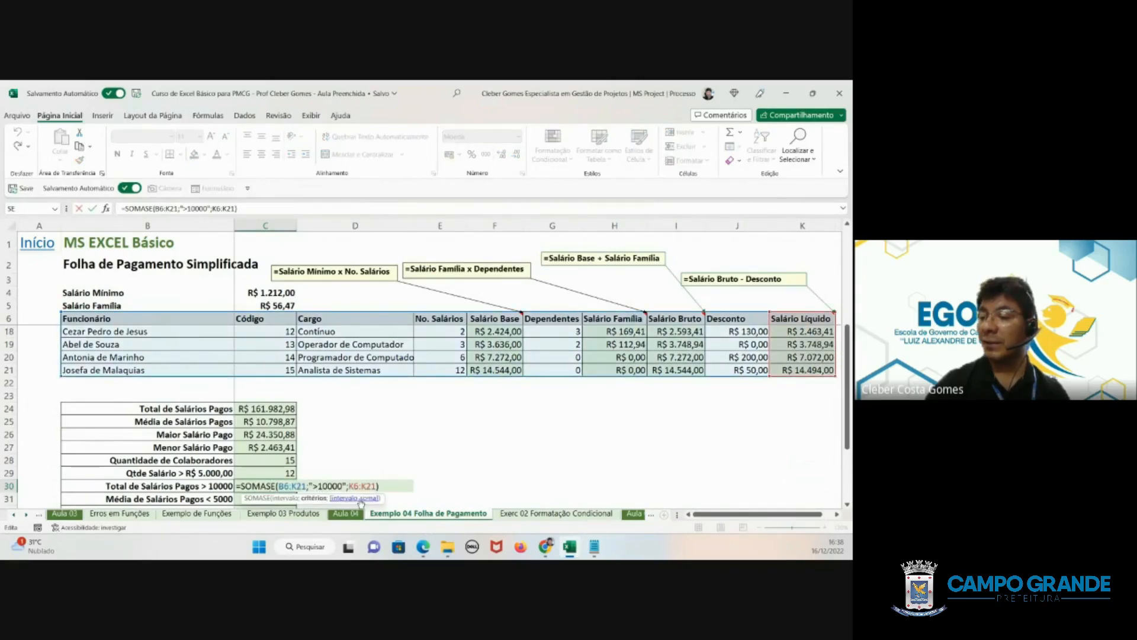
pyautogui.press('Return')
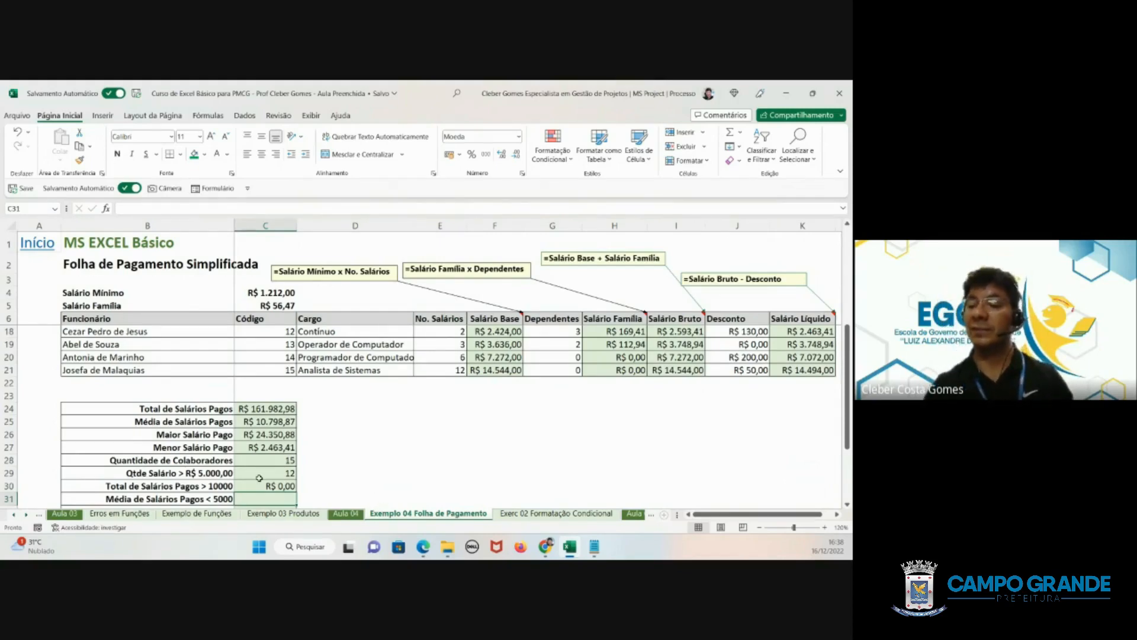
# - Replace the formula in C30 with a new SOMASE that uses the Salário Líquido cells K6:K21 as its criteria range
pyautogui.click(259, 482)
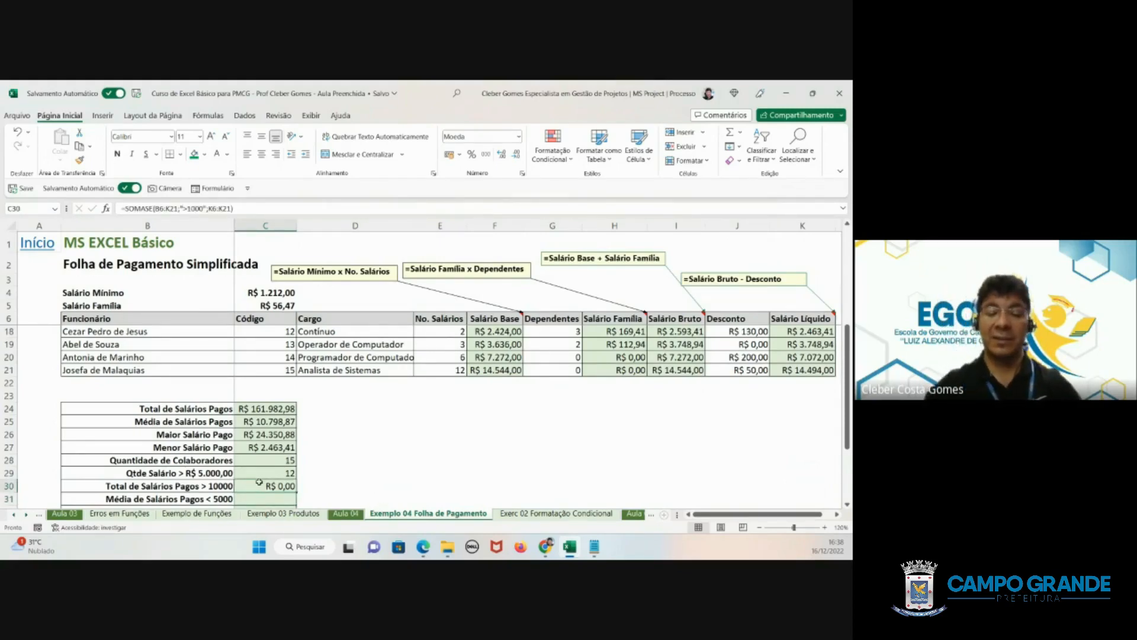
pyautogui.write('=')
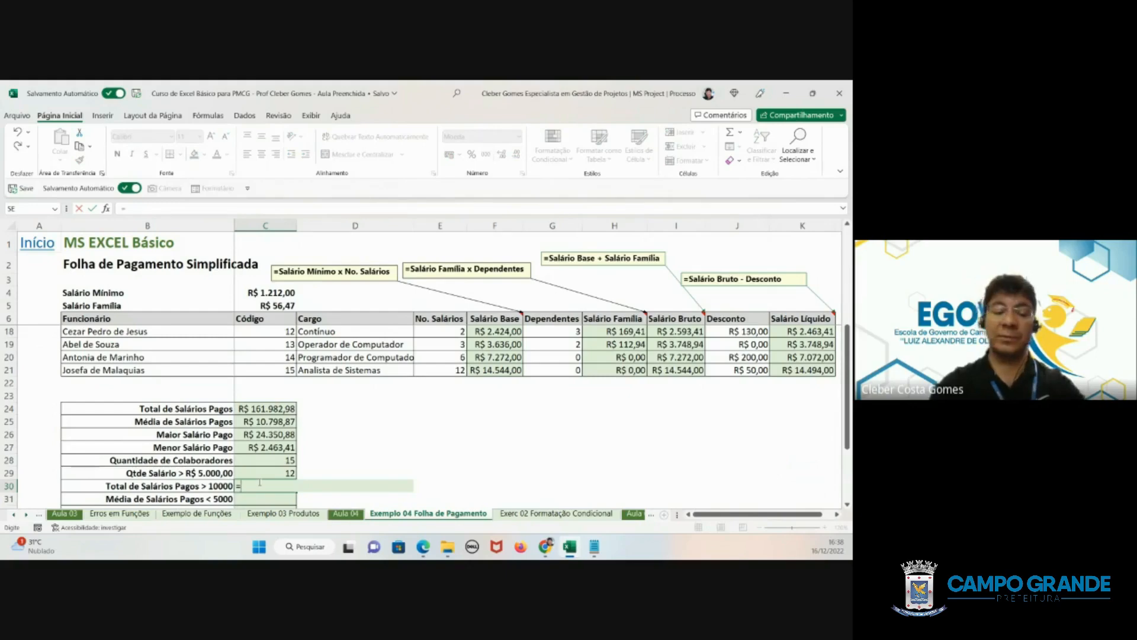
pyautogui.write('somase')
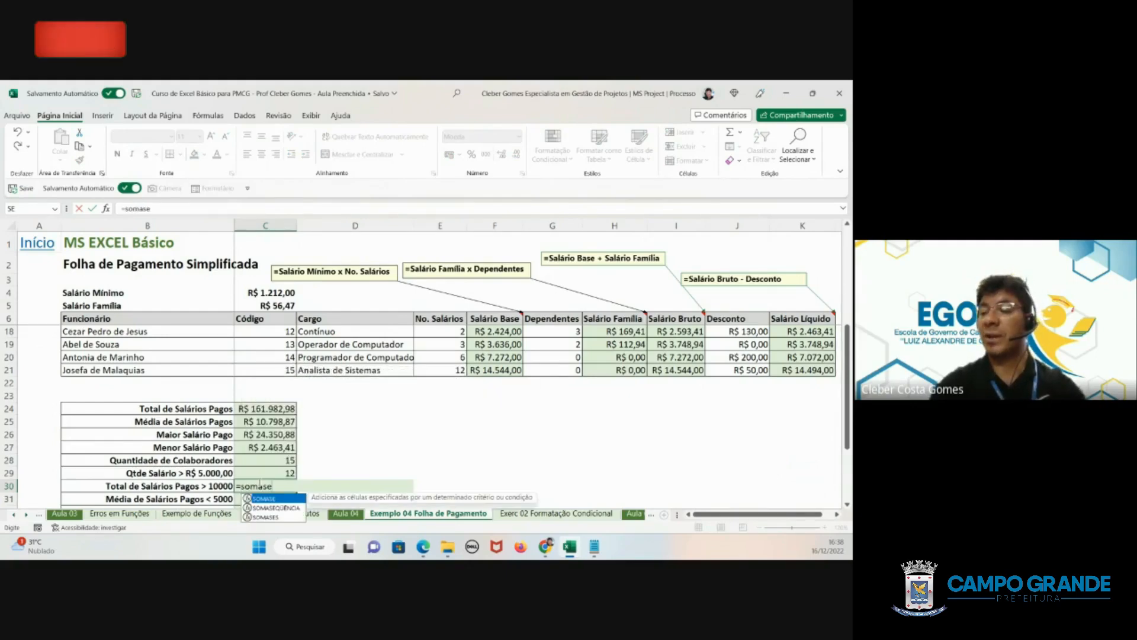
pyautogui.press('Escape')
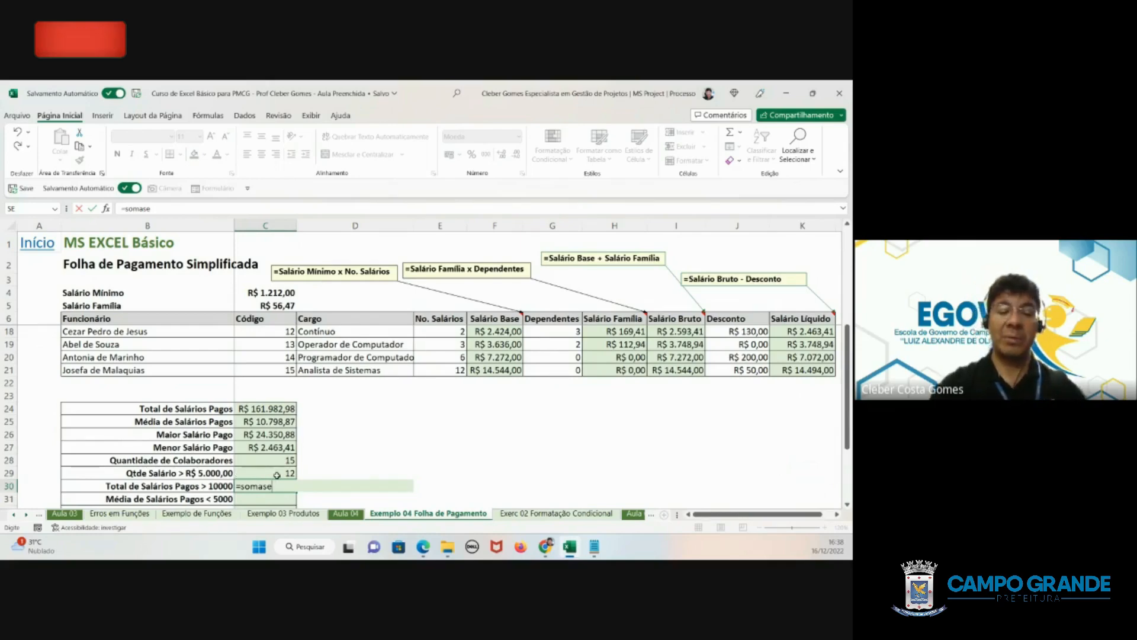
pyautogui.write('(')
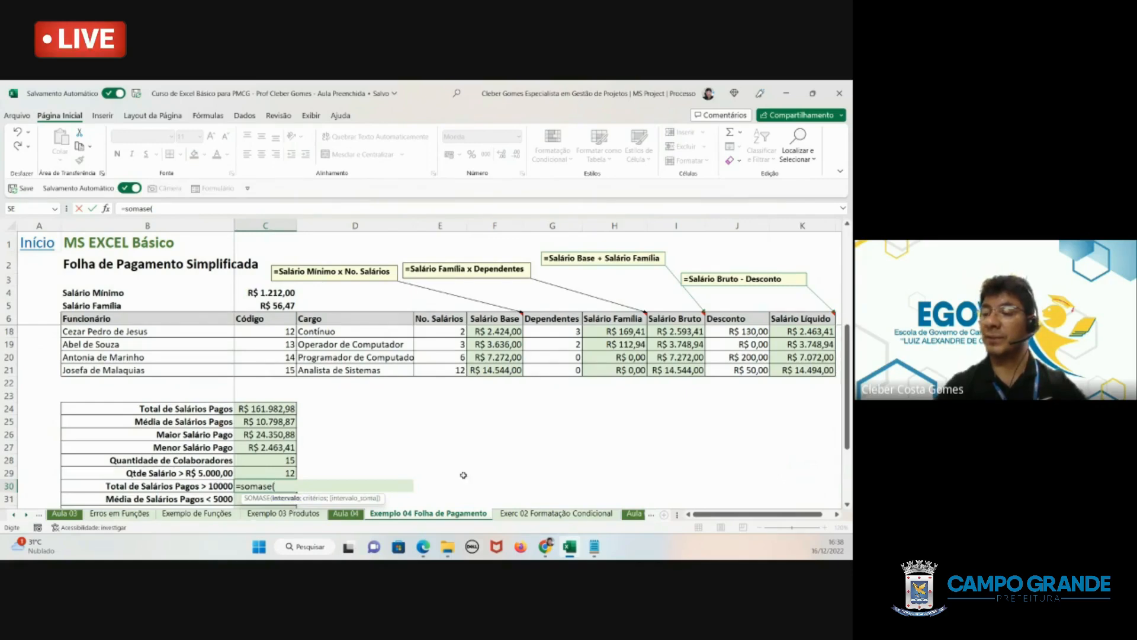
pyautogui.scroll(4, 464, 476)
pyautogui.click(794, 318)
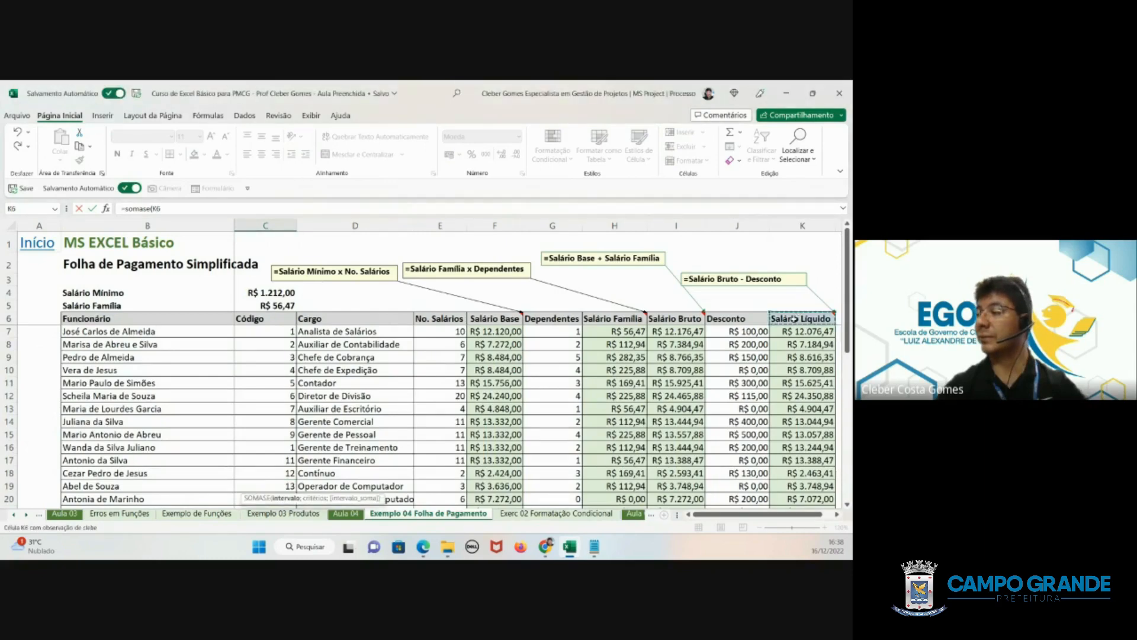
pyautogui.moveTo(794, 319); pyautogui.dragTo(829, 476)
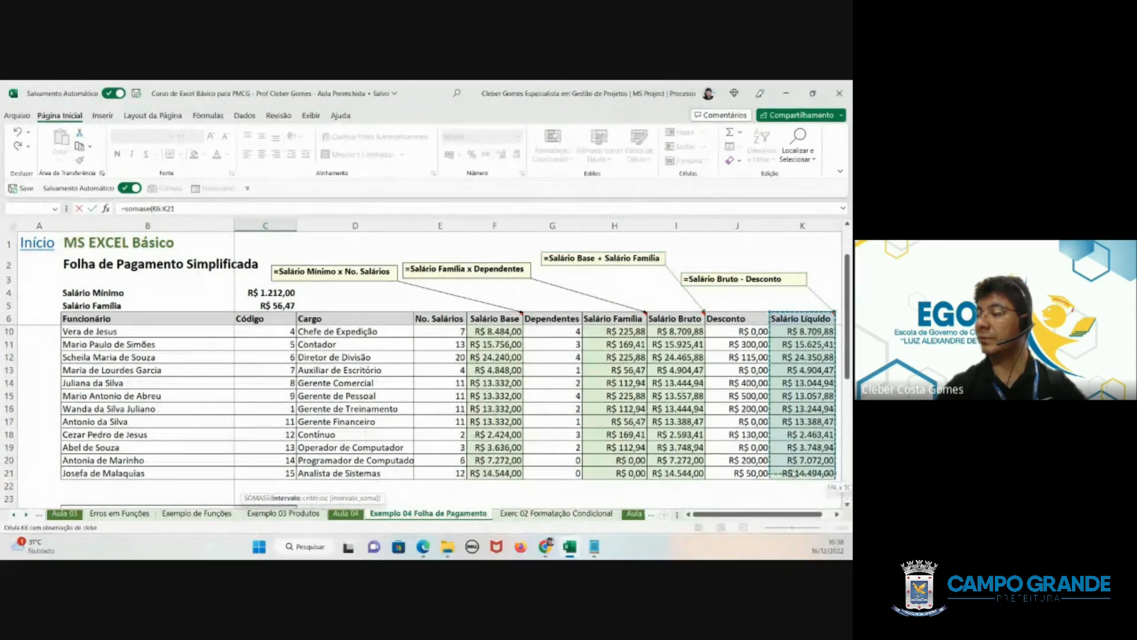
pyautogui.scroll(-3, 310, 466)
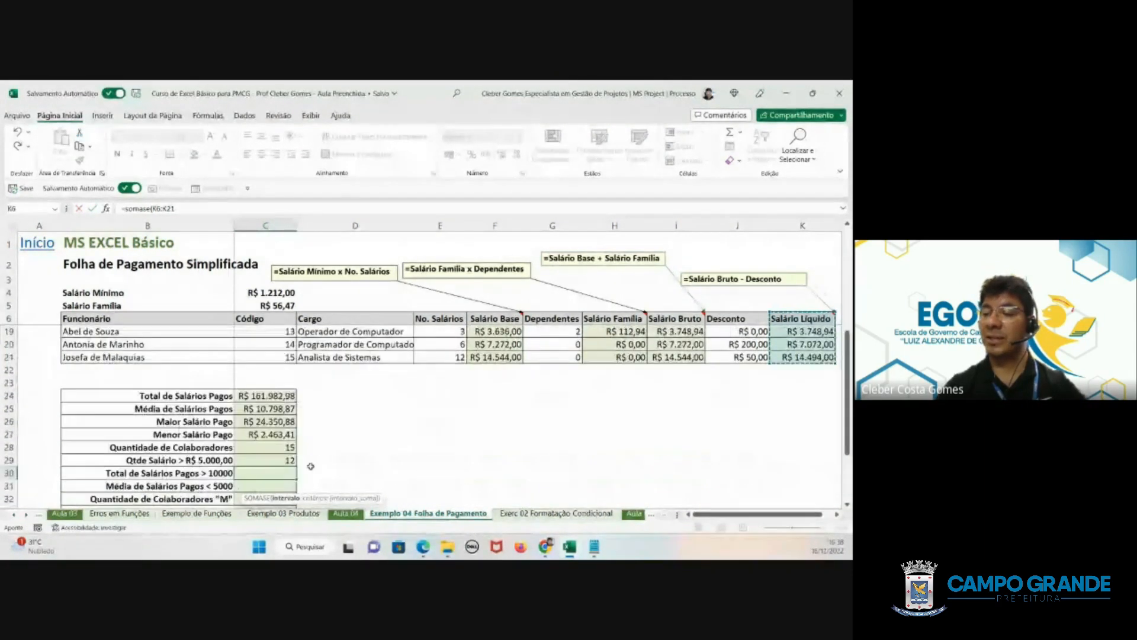
# - Complete the SOMASE formula in C30 with the criterion ">10000" and the Salário Líquido cells K6:K21 as the sum range
pyautogui.write(';')
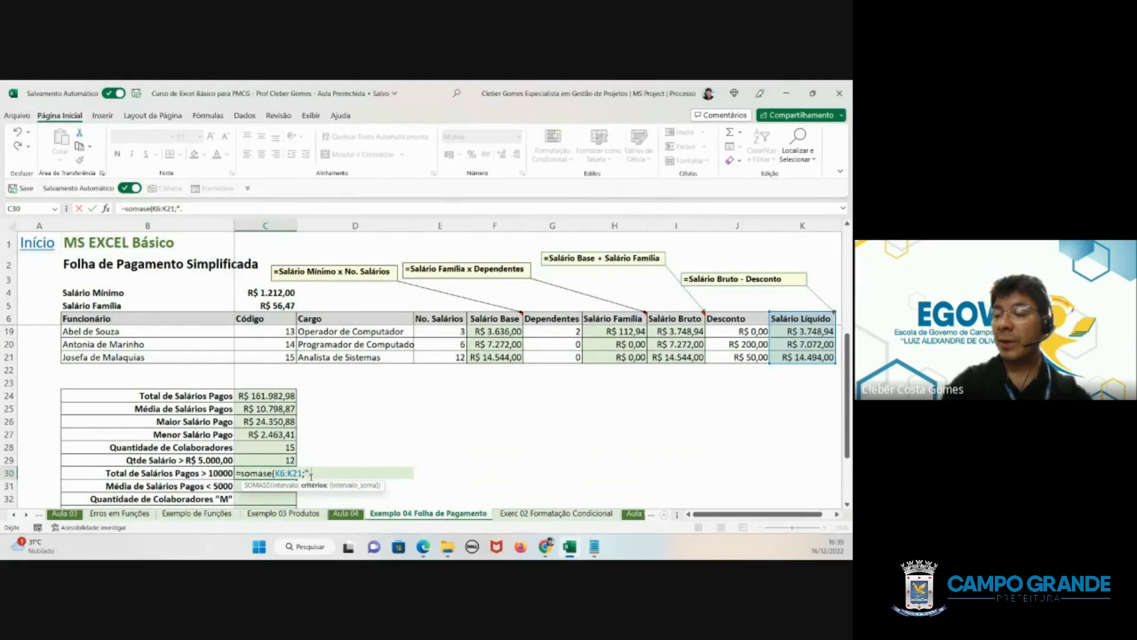
pyautogui.write('">')
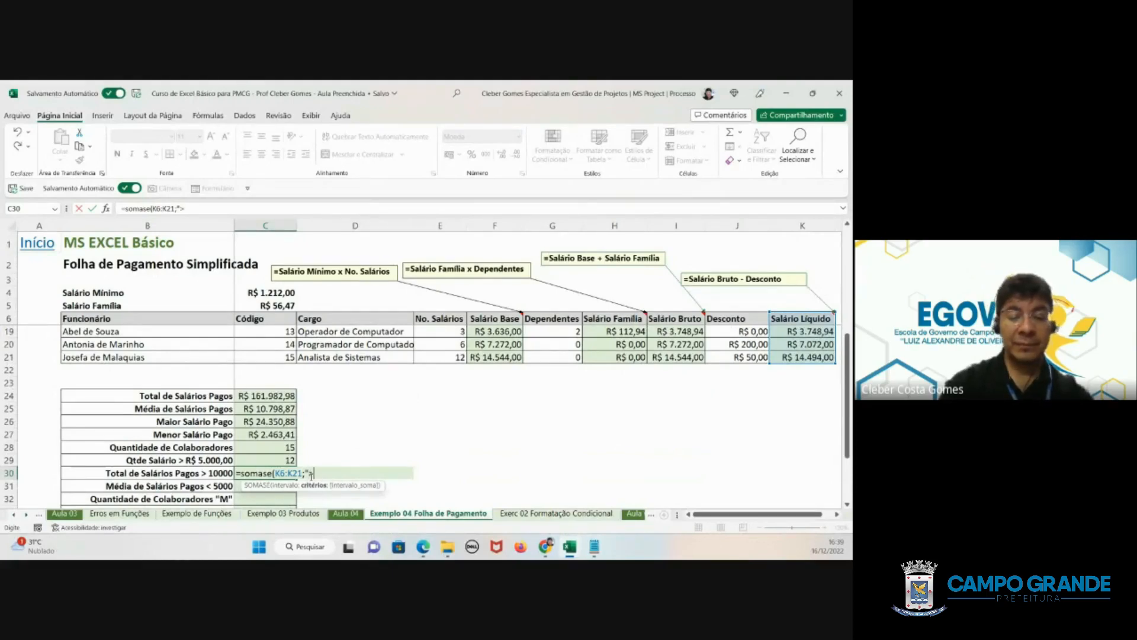
pyautogui.write('10000"')
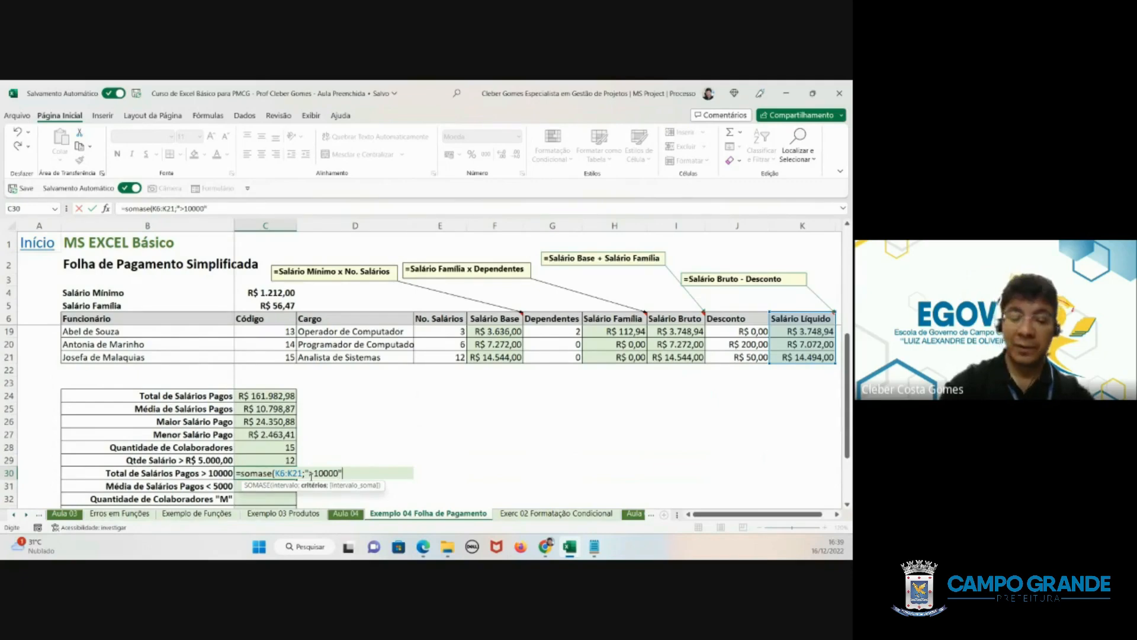
pyautogui.write(';')
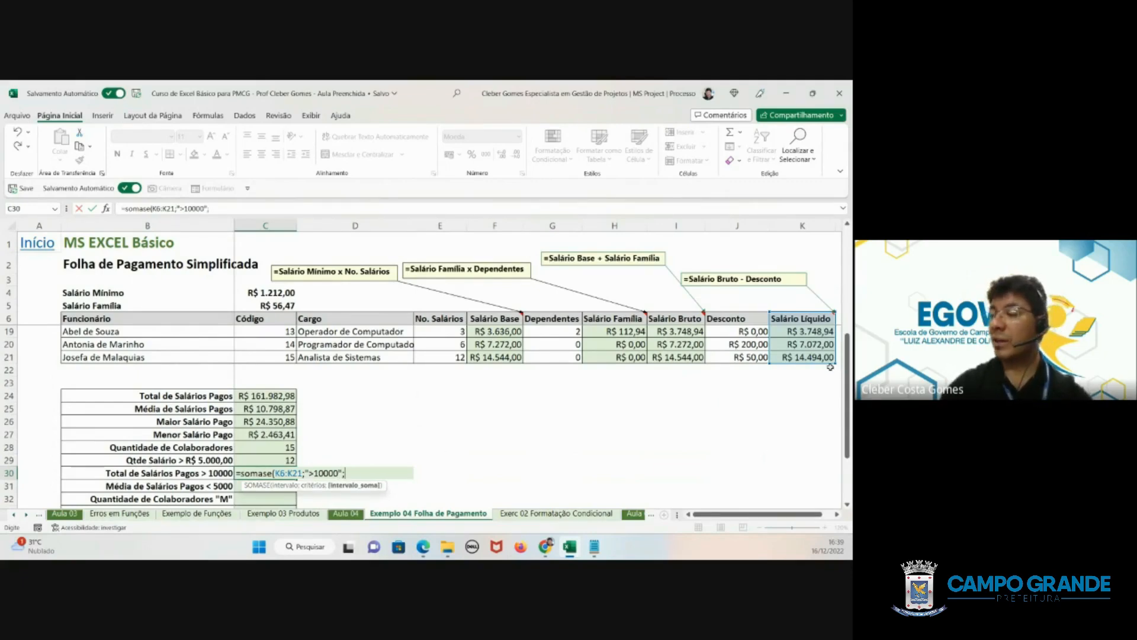
pyautogui.scroll(4, 831, 367)
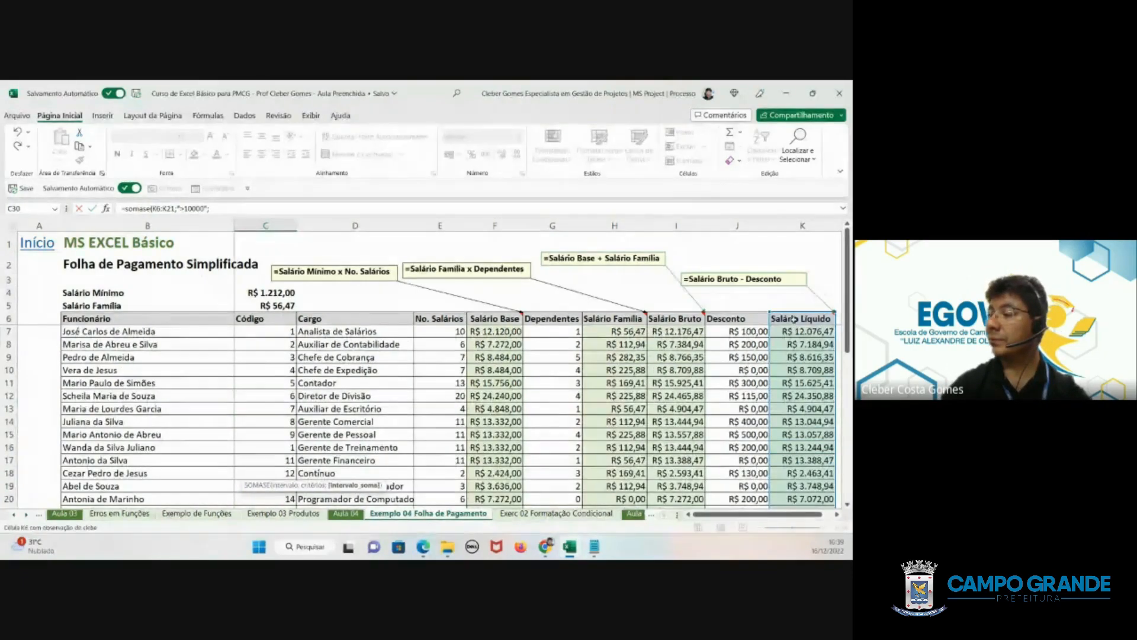
pyautogui.moveTo(801, 320); pyautogui.dragTo(797, 459)
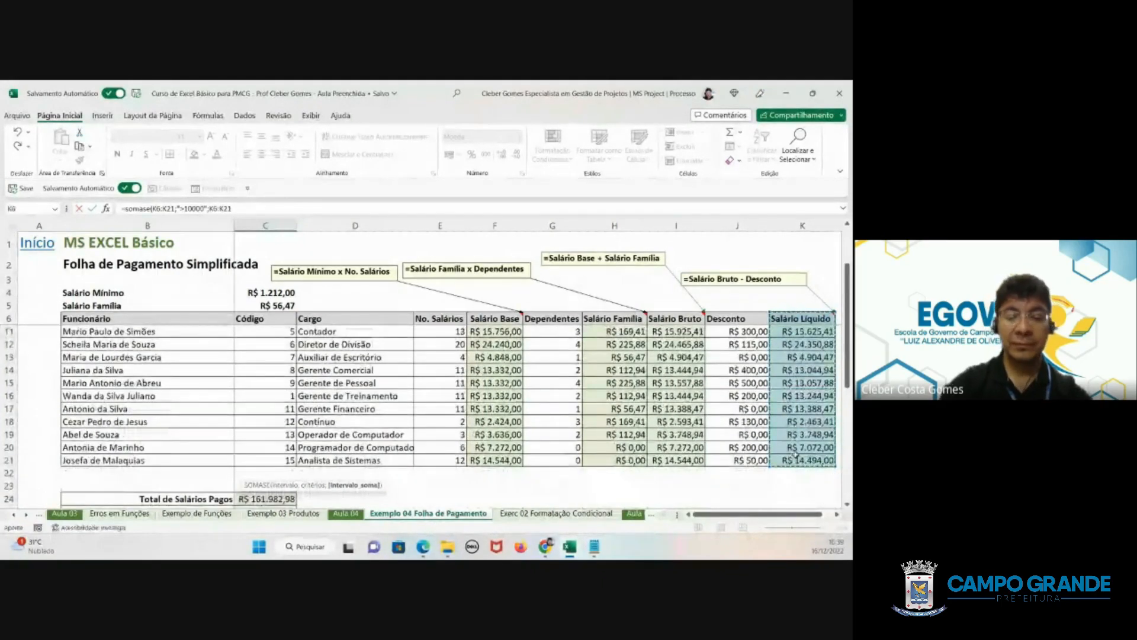
pyautogui.write(')')
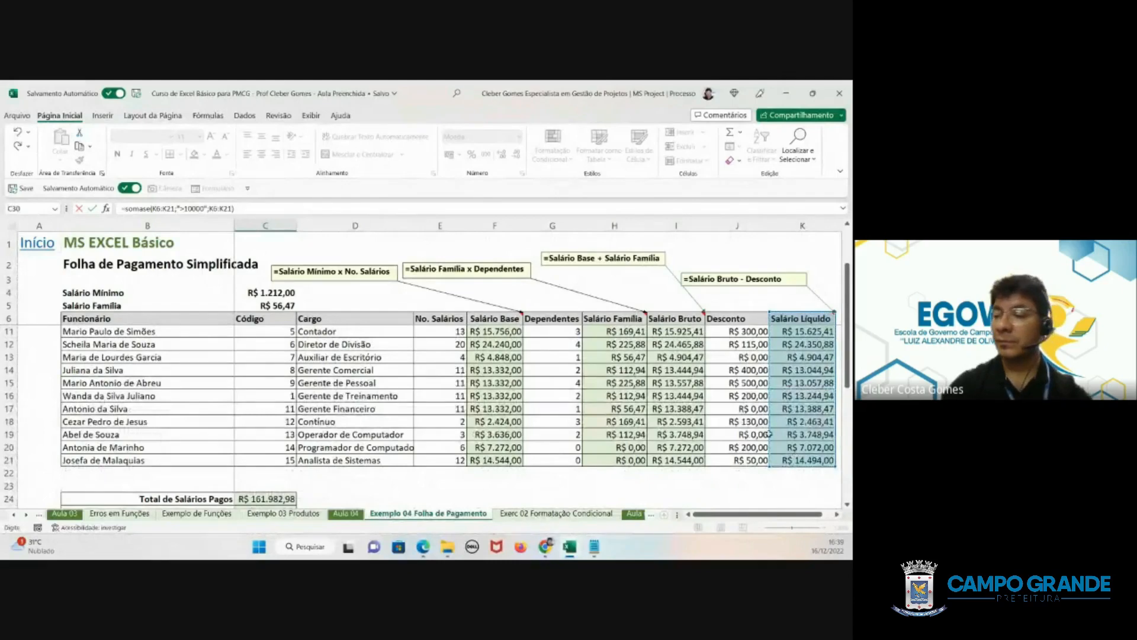
pyautogui.scroll(-4, 769, 434)
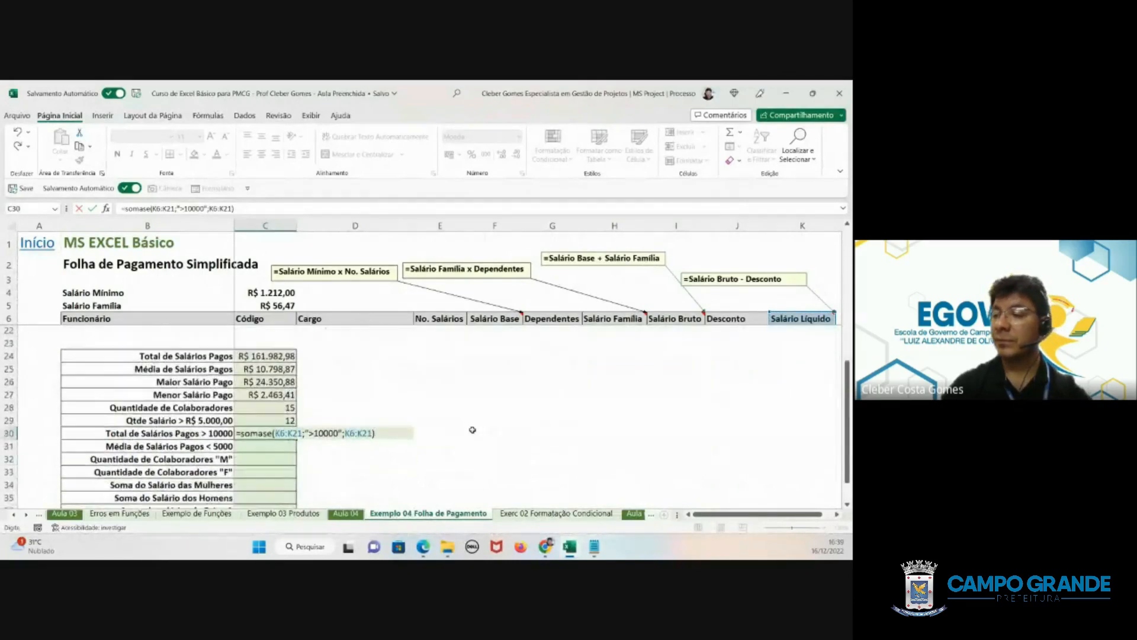
pyautogui.scroll(-1, 472, 430)
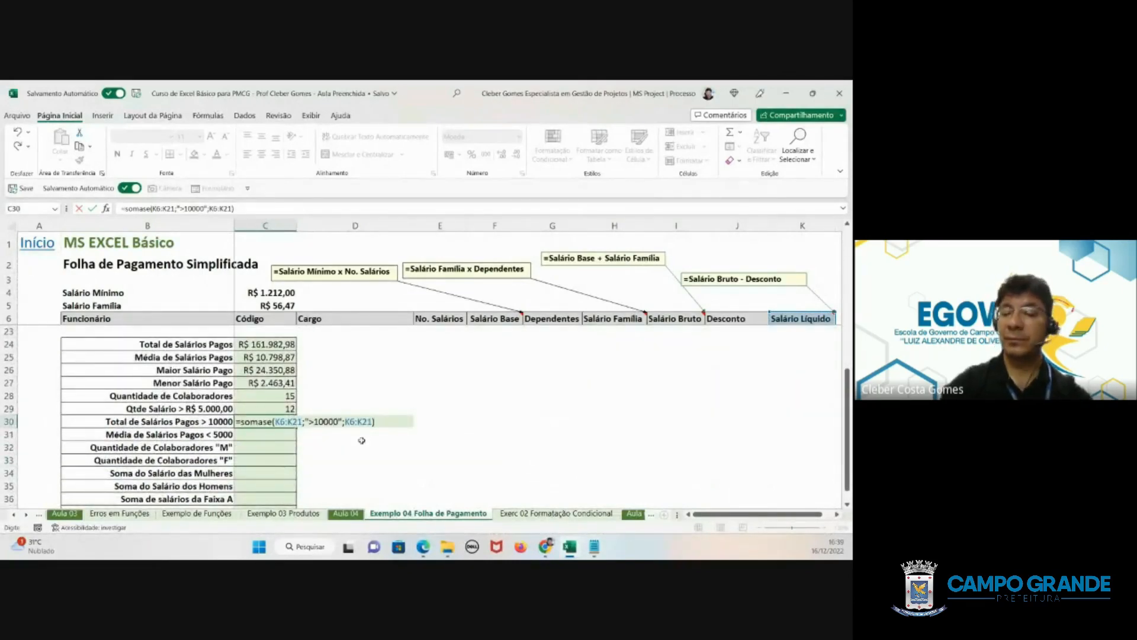
pyautogui.press('Return')
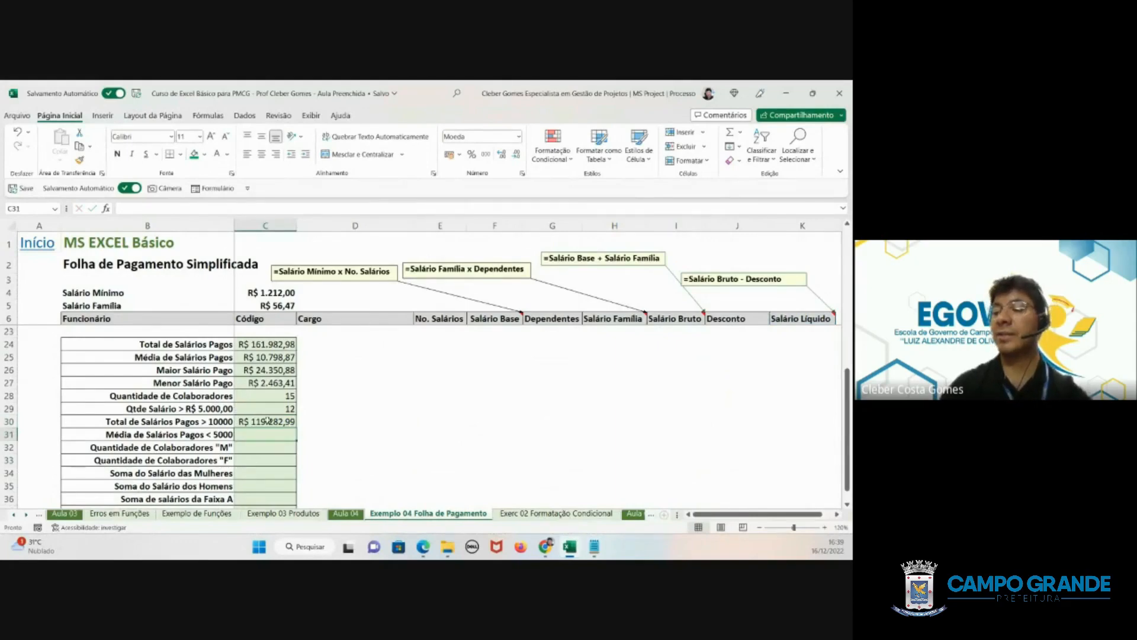
pyautogui.click(268, 420)
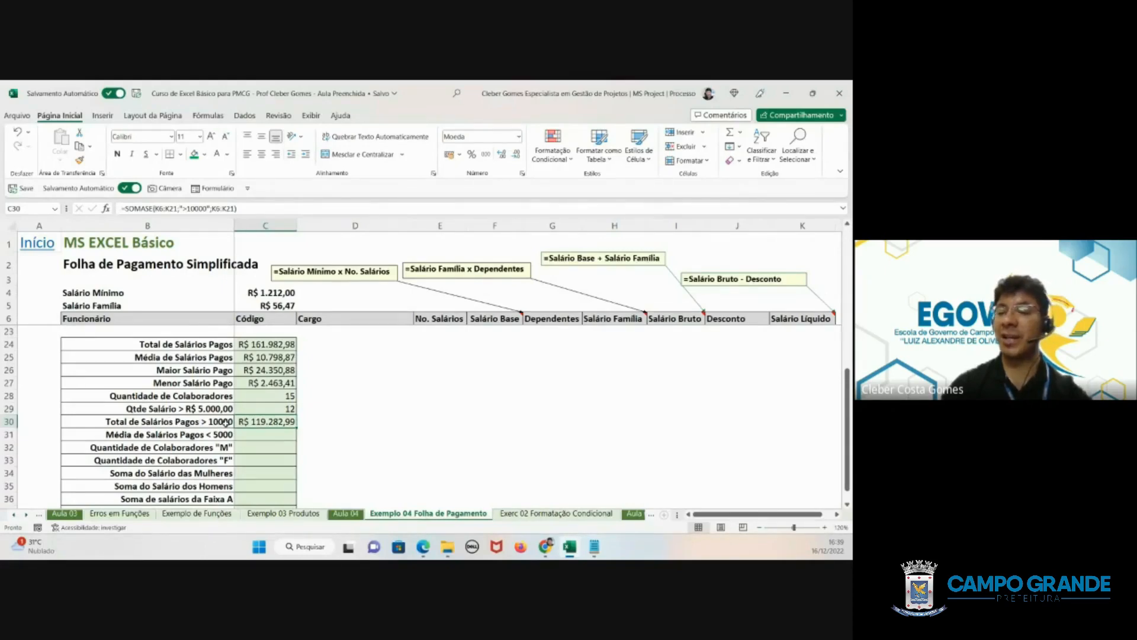
# - Examine the summary rows for the average below 5000 and the "M" collaborator count against the payroll table's columns
pyautogui.click(157, 434)
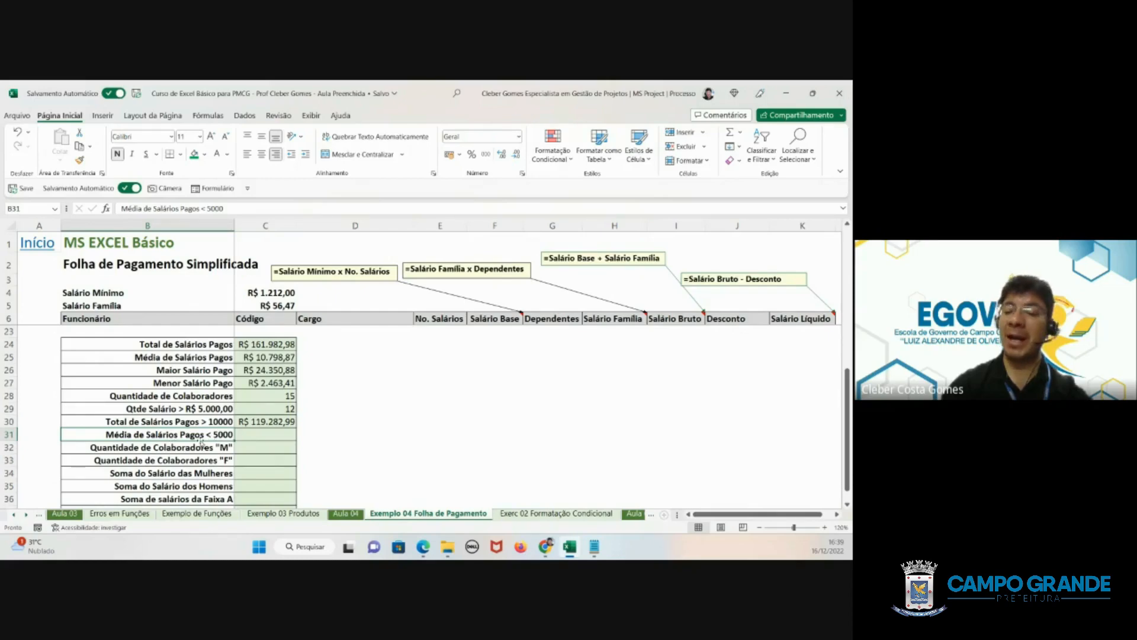
pyautogui.click(261, 435)
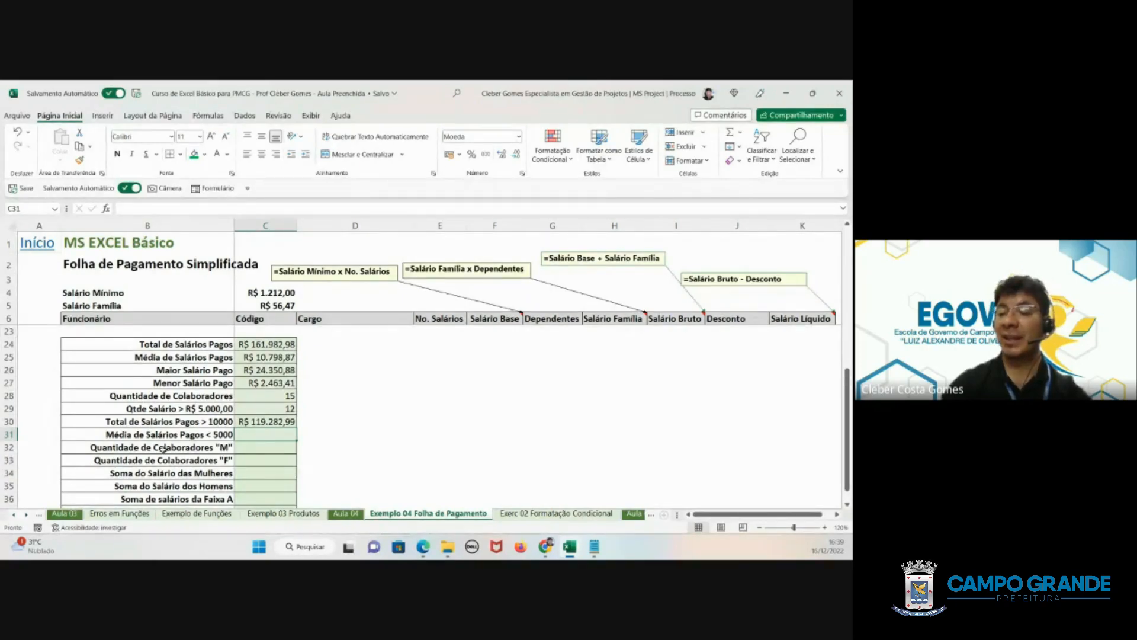
pyautogui.click(180, 449)
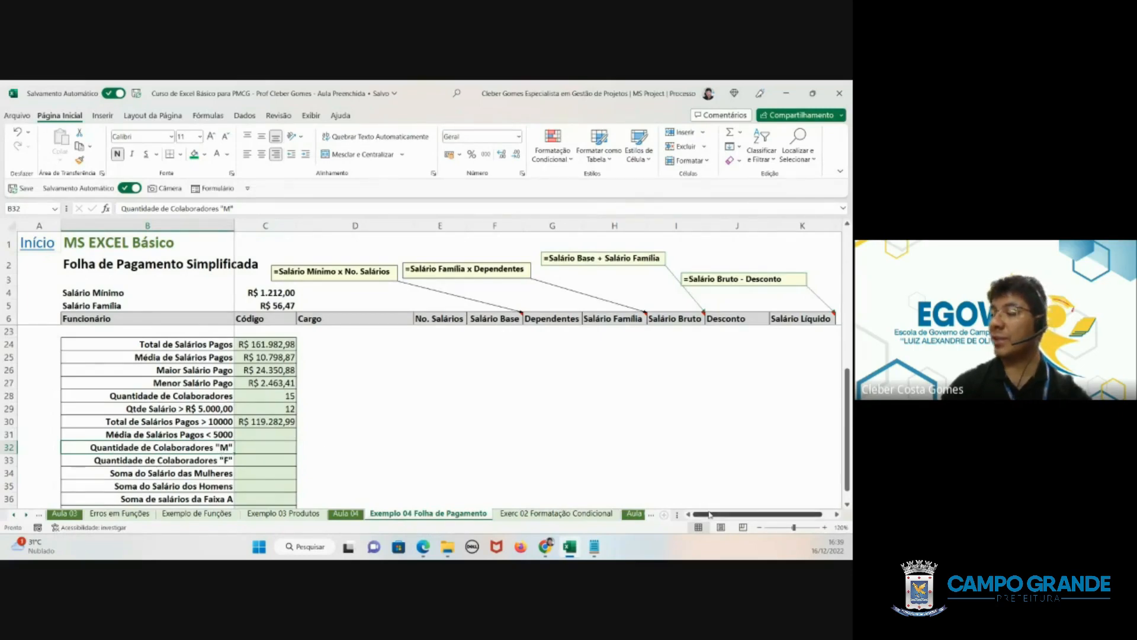
pyautogui.moveTo(787, 514); pyautogui.dragTo(379, 511)
pyautogui.scroll(5, 164, 422)
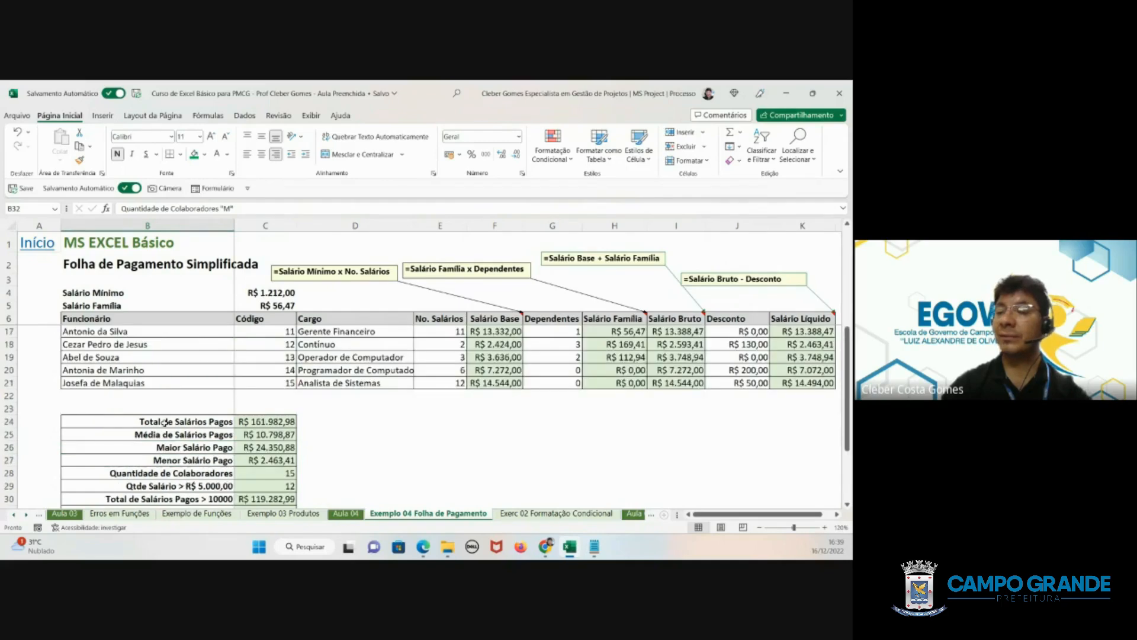
pyautogui.scroll(1, 202, 353)
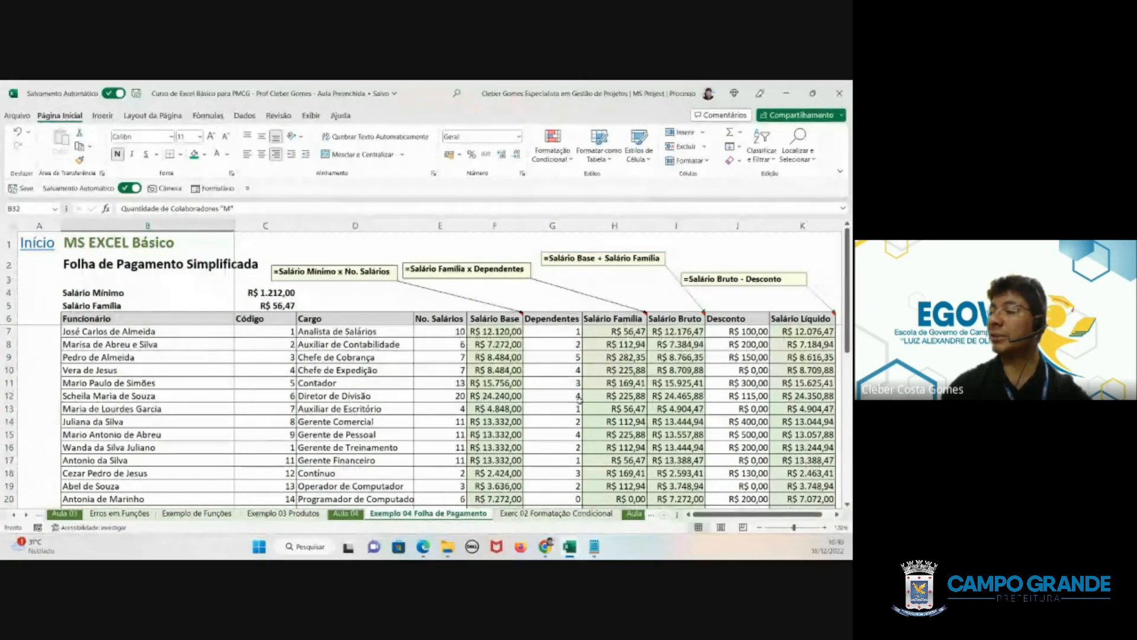
pyautogui.scroll(-3, 441, 399)
pyautogui.scroll(-3, 441, 400)
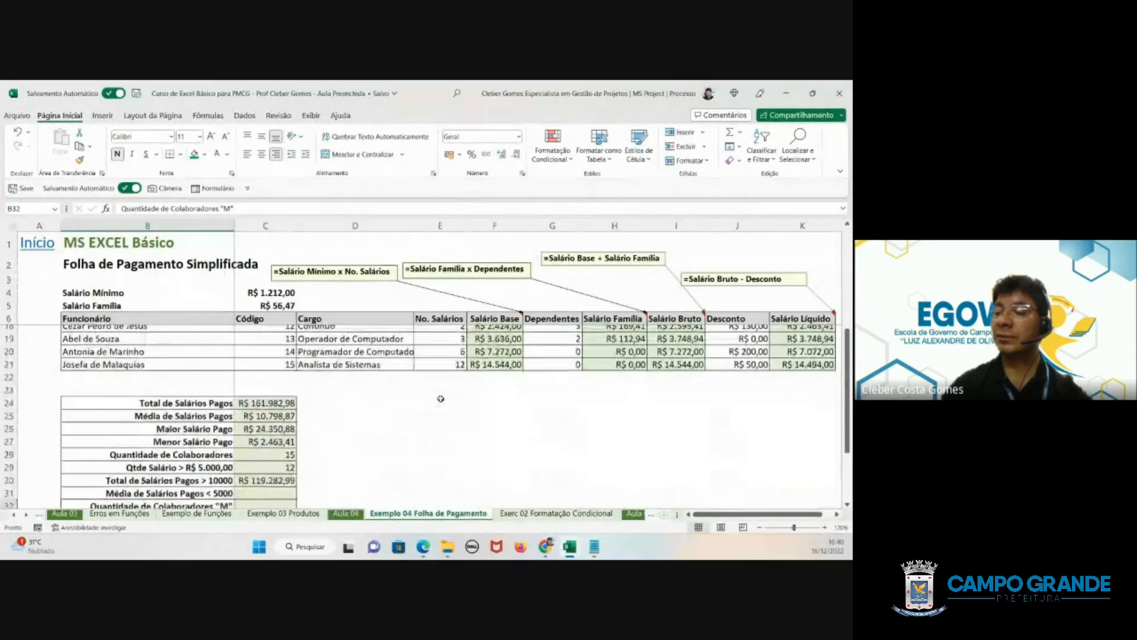
# - Review the gender and Faixa rows in the summary, C32 to C37, and check the payroll table for matching data
pyautogui.click(261, 457)
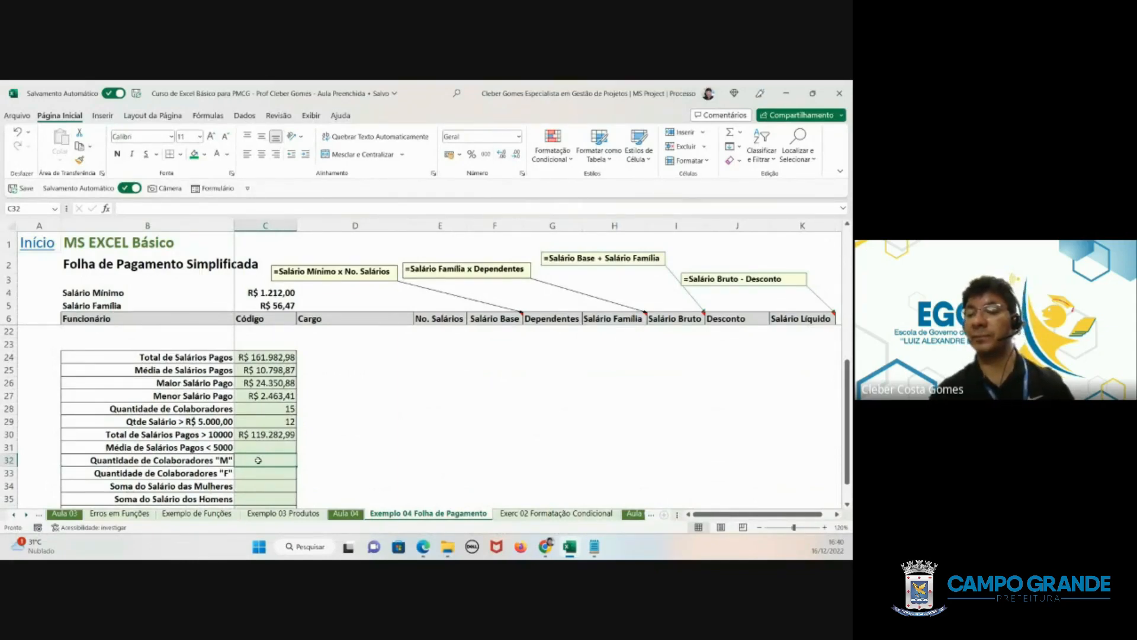
pyautogui.scroll(-1, 258, 460)
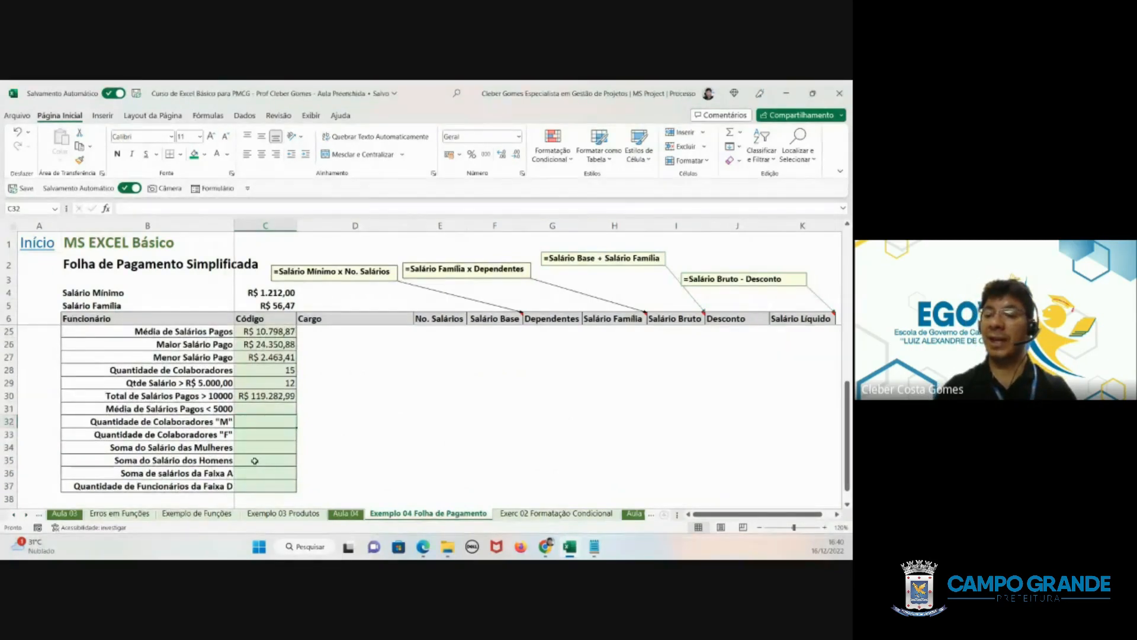
pyautogui.scroll(6, 255, 460)
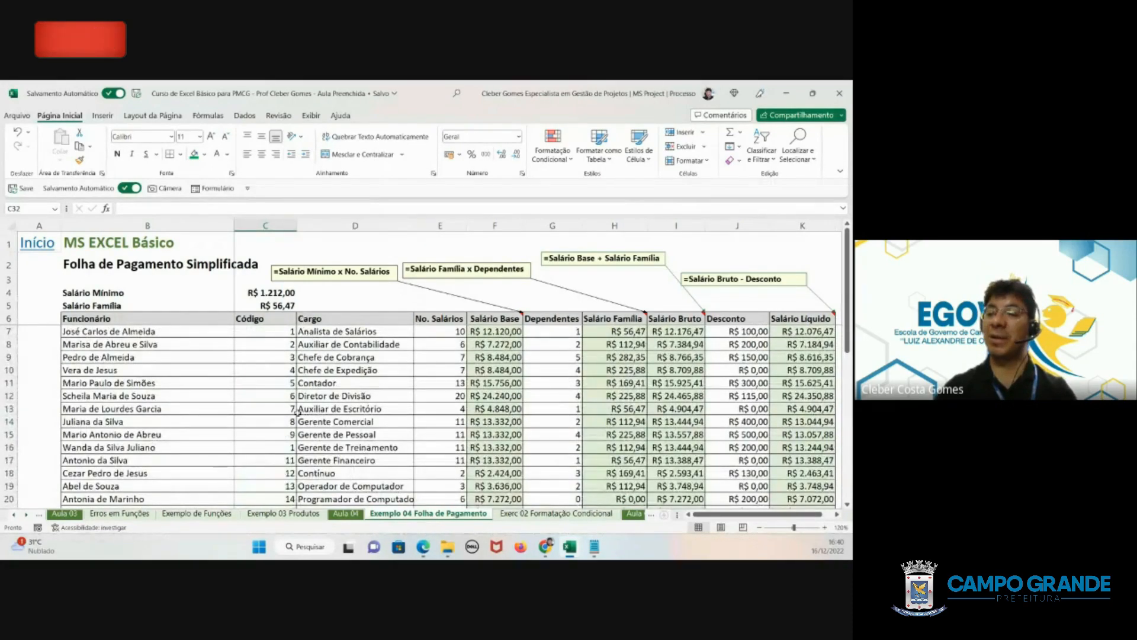
pyautogui.scroll(-2, 329, 399)
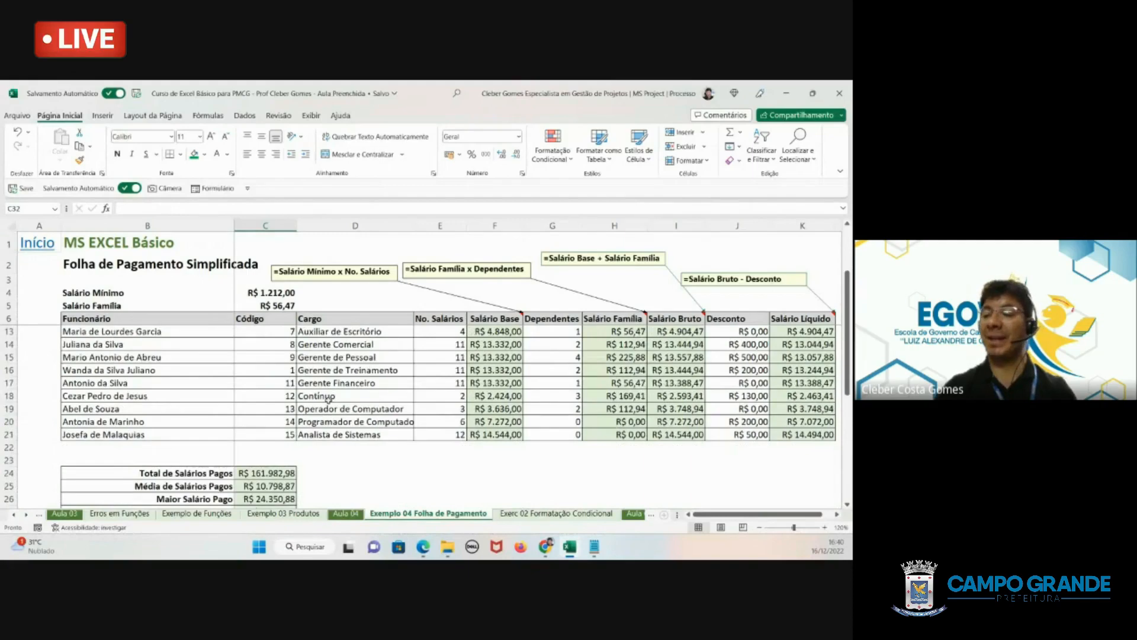
pyautogui.scroll(-3, 256, 457)
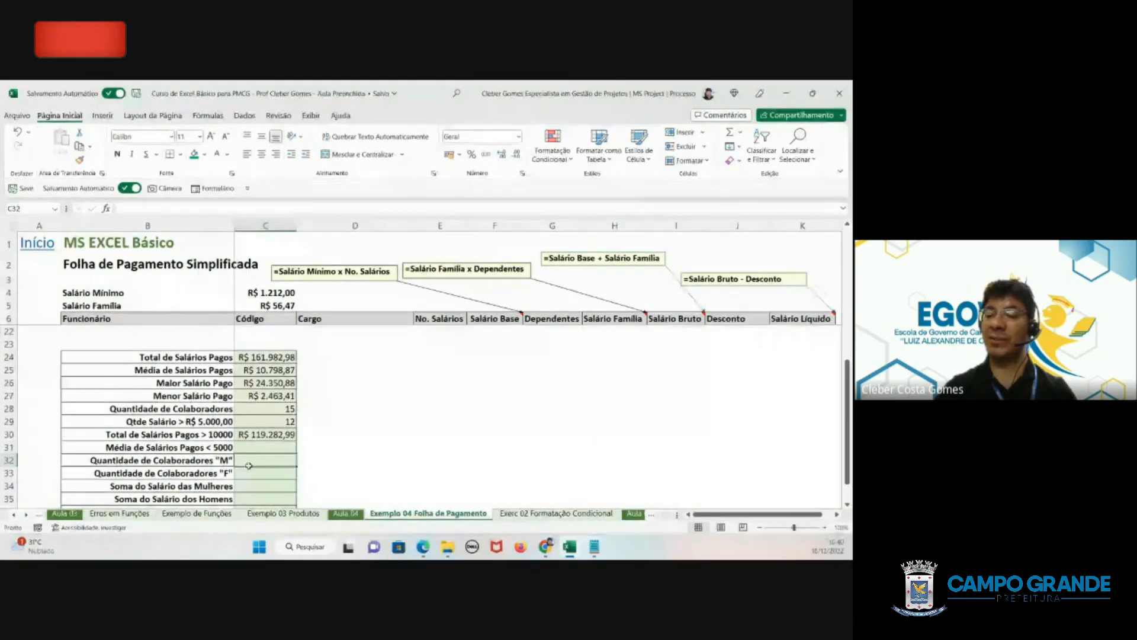
pyautogui.moveTo(253, 457); pyautogui.dragTo(249, 469)
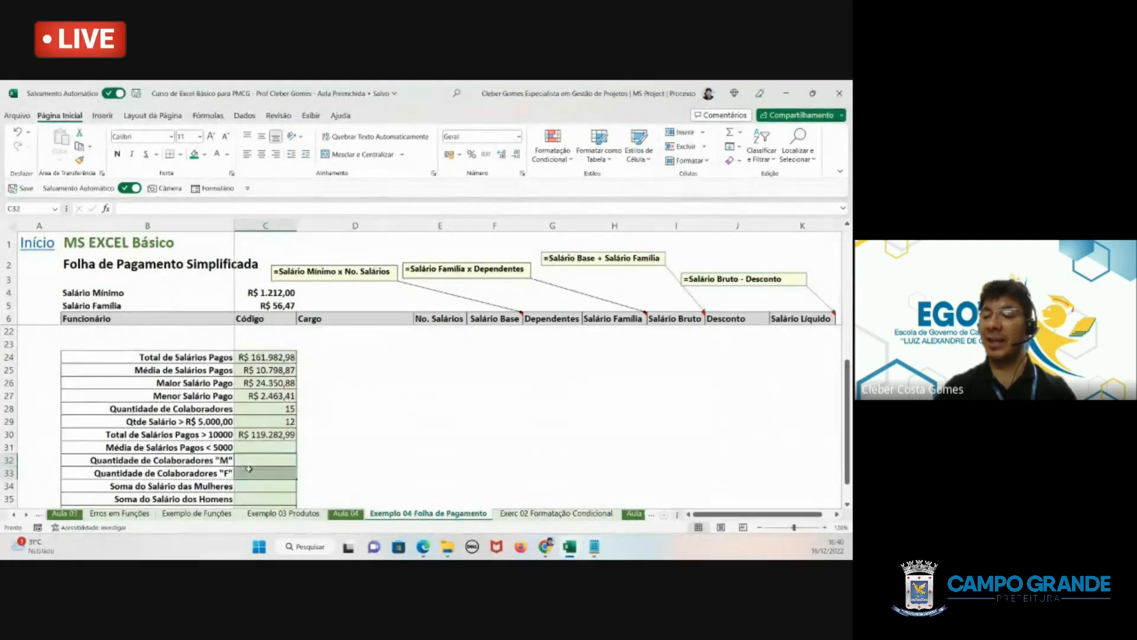
pyautogui.scroll(-2, 246, 415)
pyautogui.moveTo(245, 406); pyautogui.dragTo(244, 426)
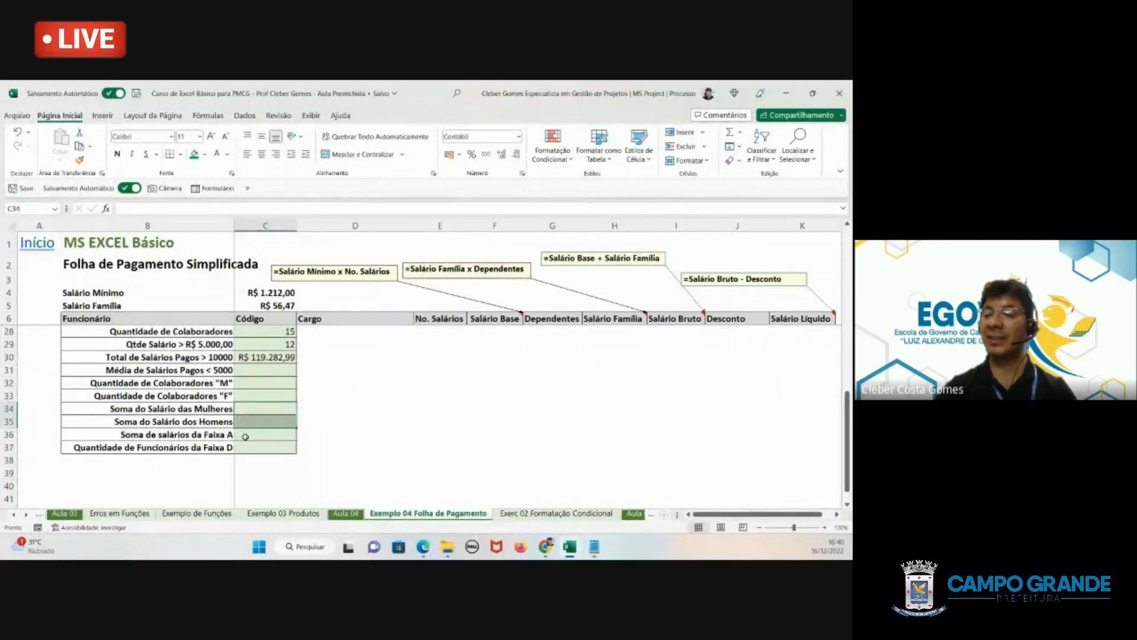
pyautogui.scroll(4, 289, 441)
pyautogui.scroll(3, 289, 441)
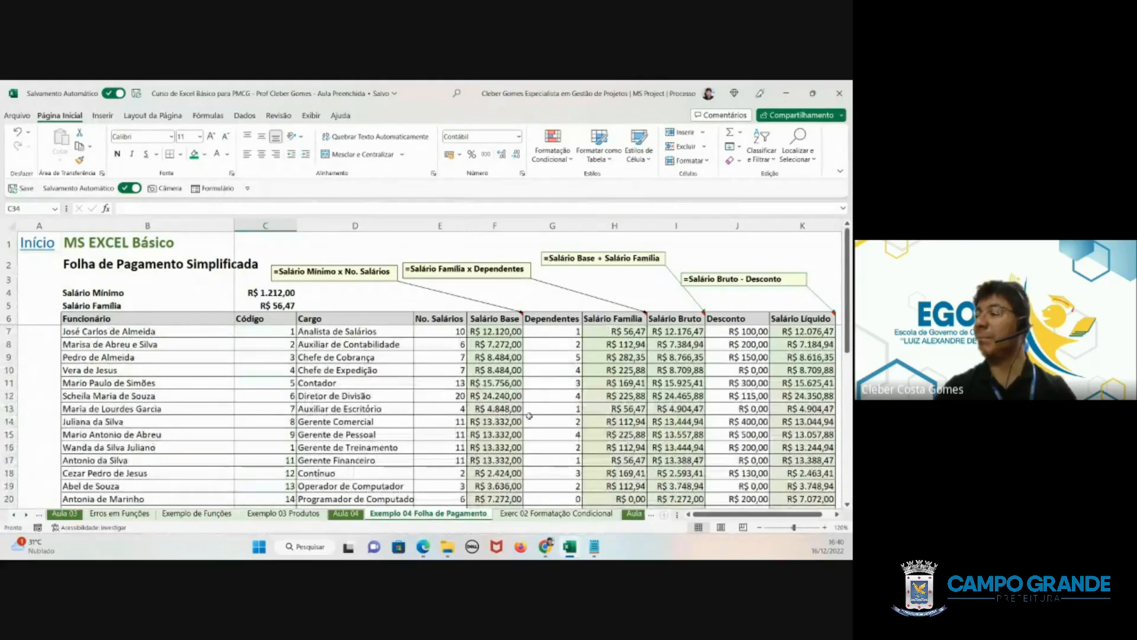
pyautogui.moveTo(713, 516); pyautogui.dragTo(712, 516)
# - Delete rows 36 and 37, the Faixa A salary sum and the Faixa D employee count, from the summary
pyautogui.scroll(-3, 298, 384)
pyautogui.scroll(-3, 299, 384)
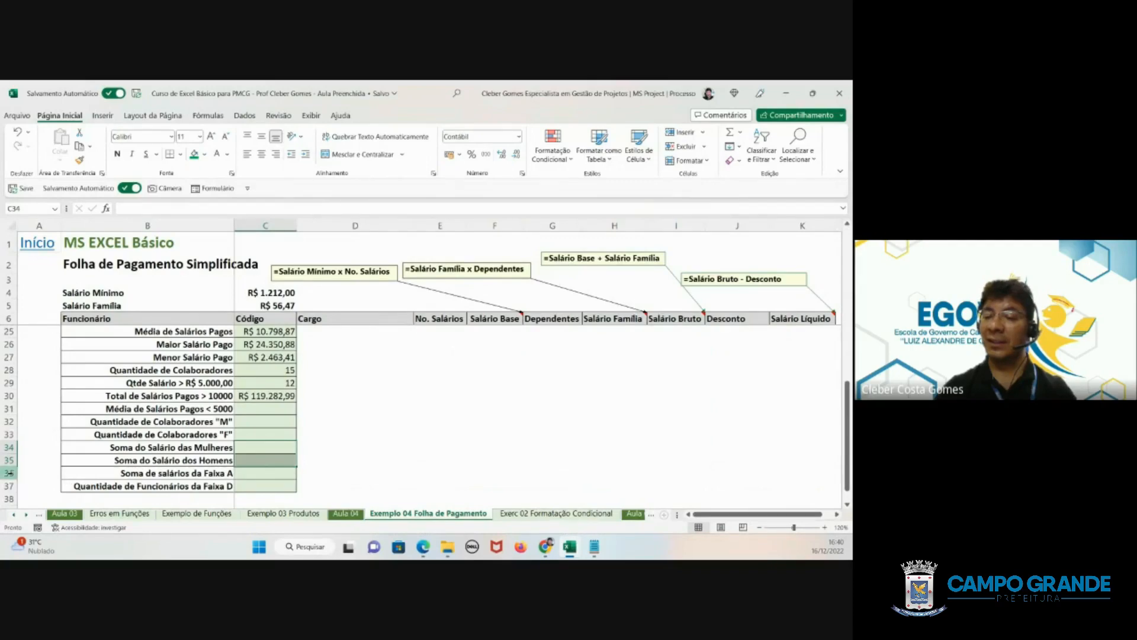
pyautogui.moveTo(8, 473); pyautogui.dragTo(9, 486)
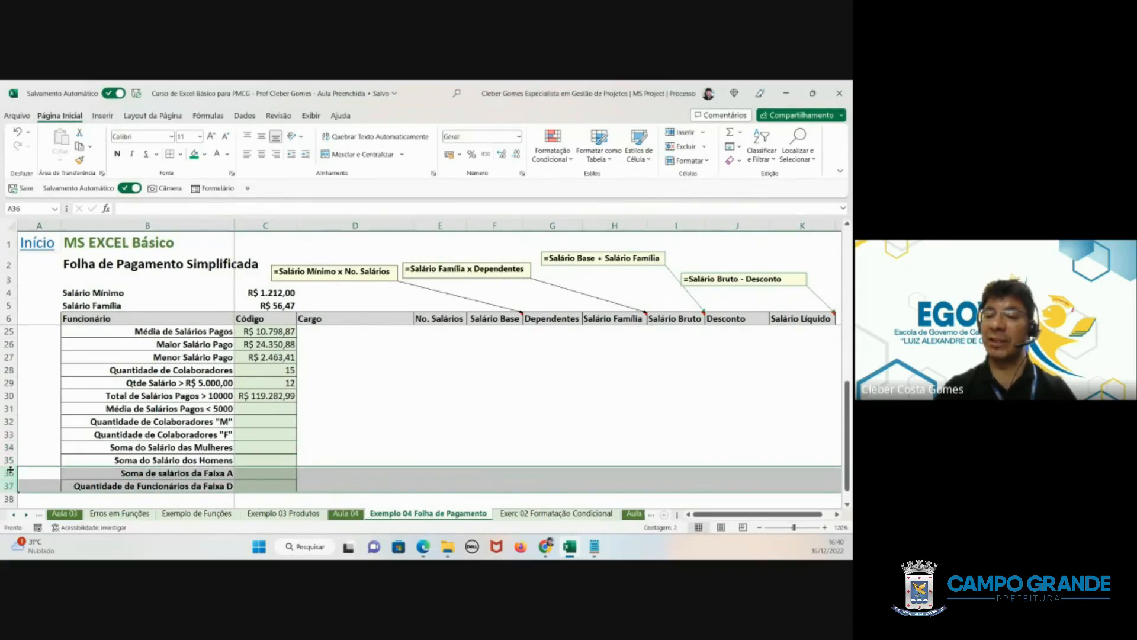
pyautogui.rightClick(10, 470)
pyautogui.click(45, 361)
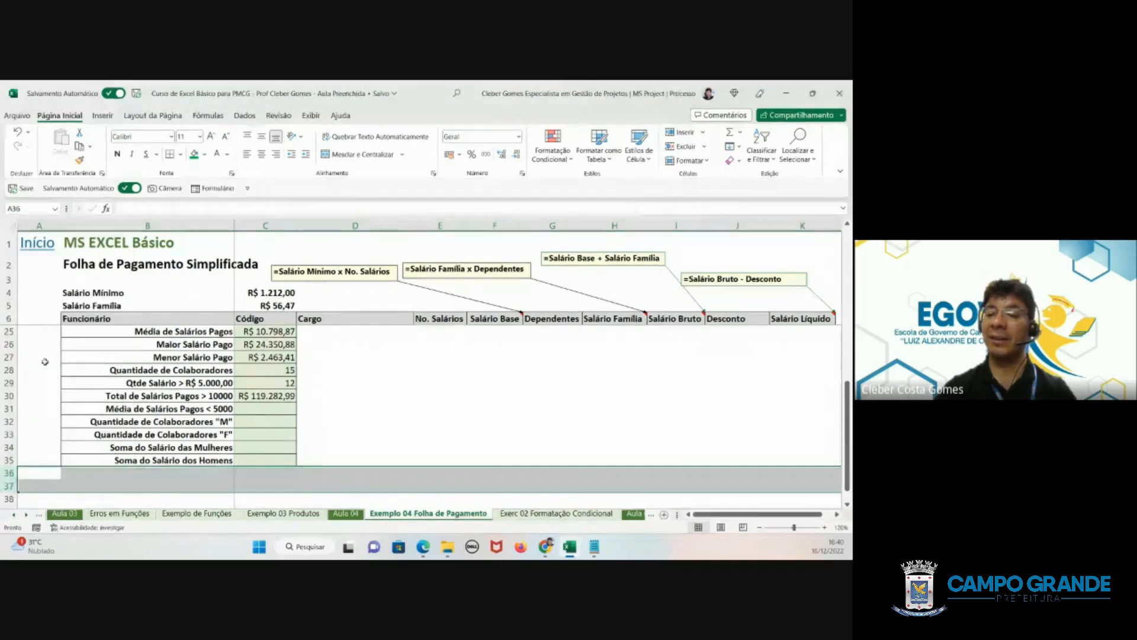
# - Go through the empty summary cells C31 to C35 and compare their labels with the payroll table
pyautogui.click(190, 447)
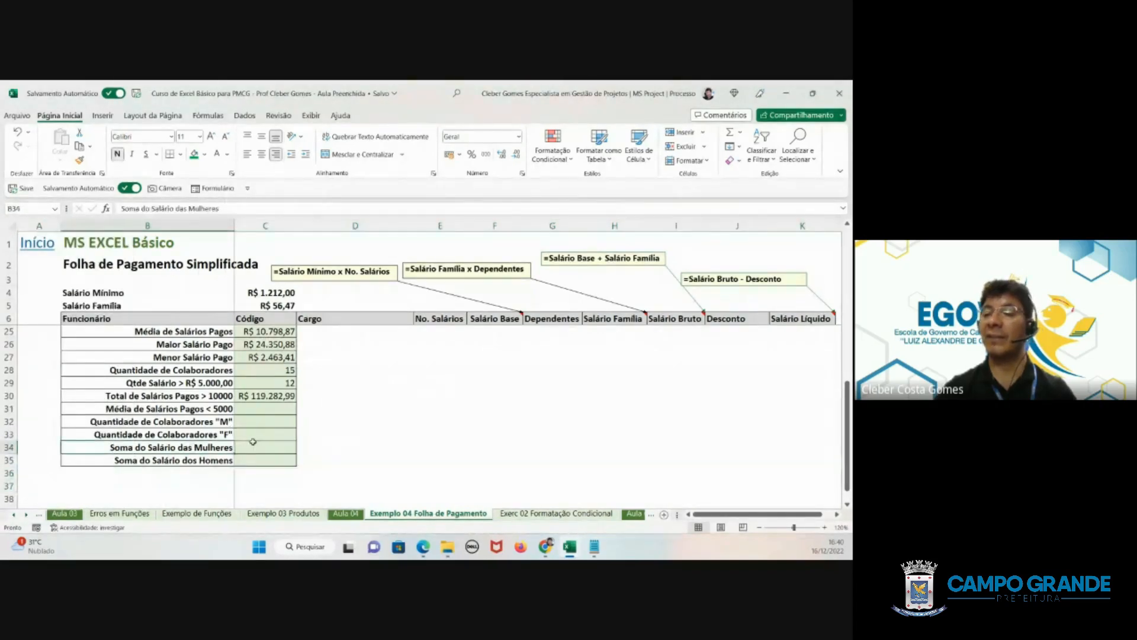
pyautogui.click(261, 409)
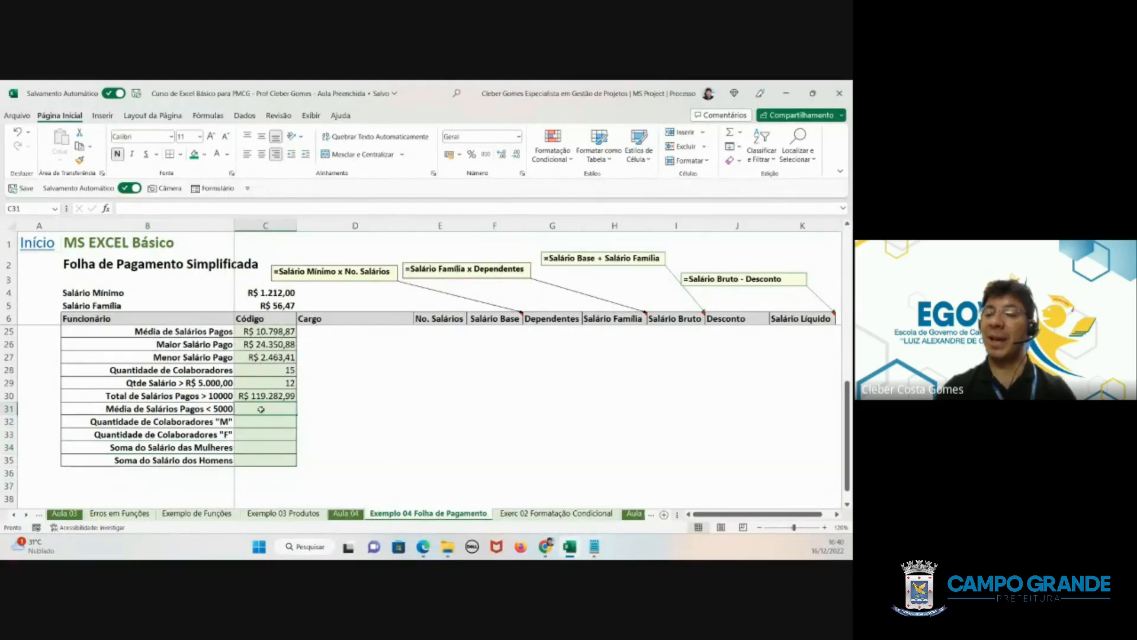
pyautogui.click(253, 420)
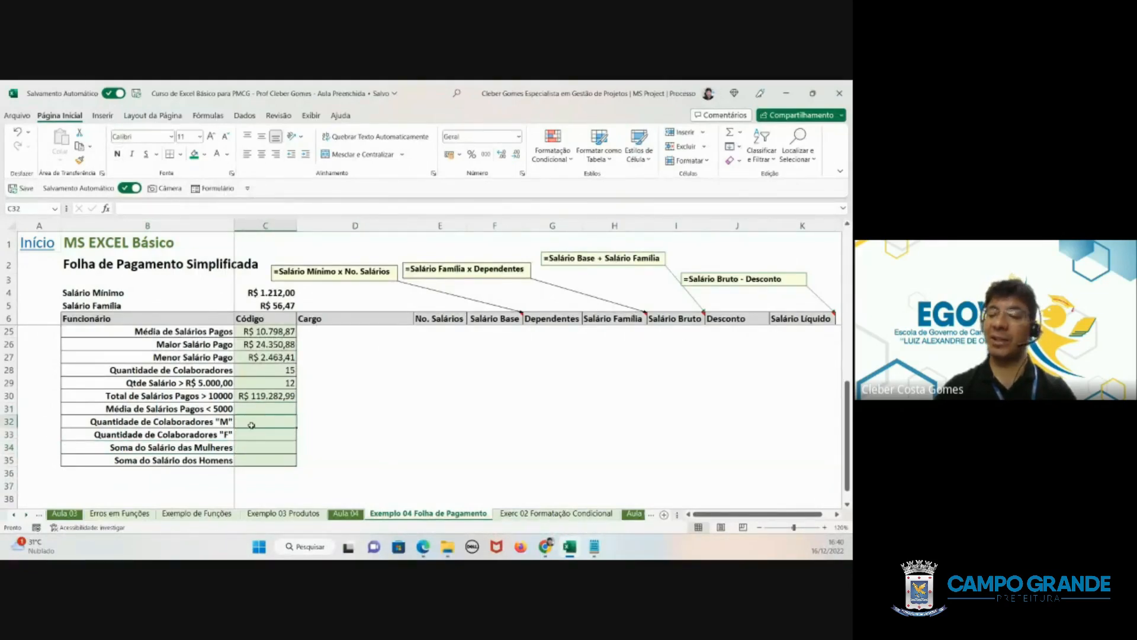
pyautogui.click(250, 433)
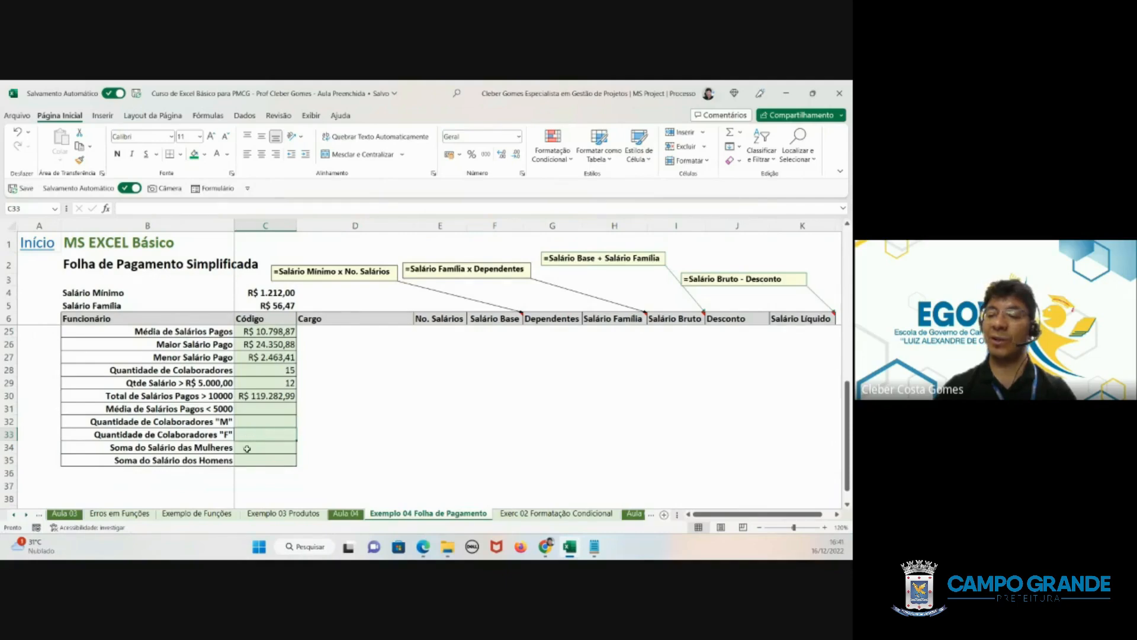
pyautogui.click(247, 448)
pyautogui.click(250, 472)
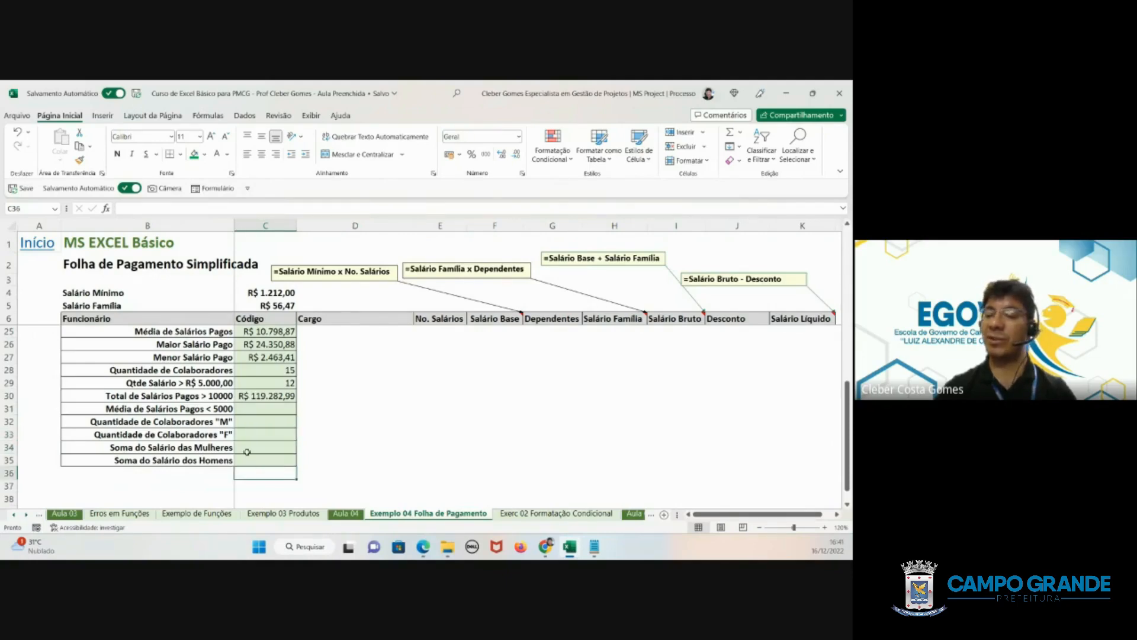
pyautogui.press('Up')
pyautogui.scroll(5, 326, 385)
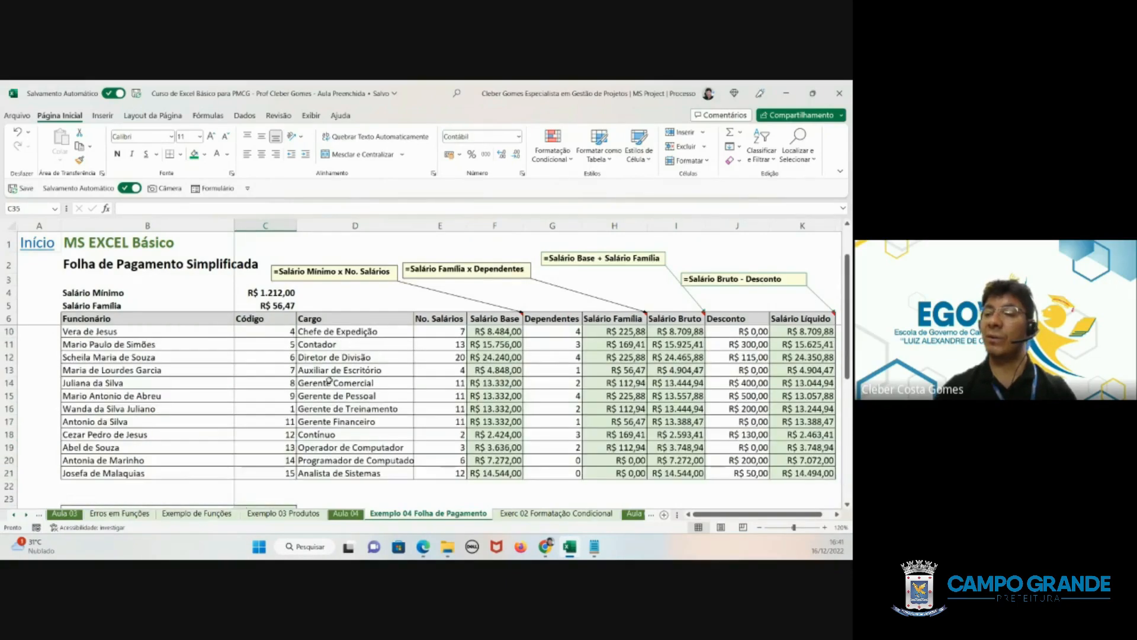
pyautogui.scroll(-5, 329, 379)
pyautogui.scroll(2, 329, 380)
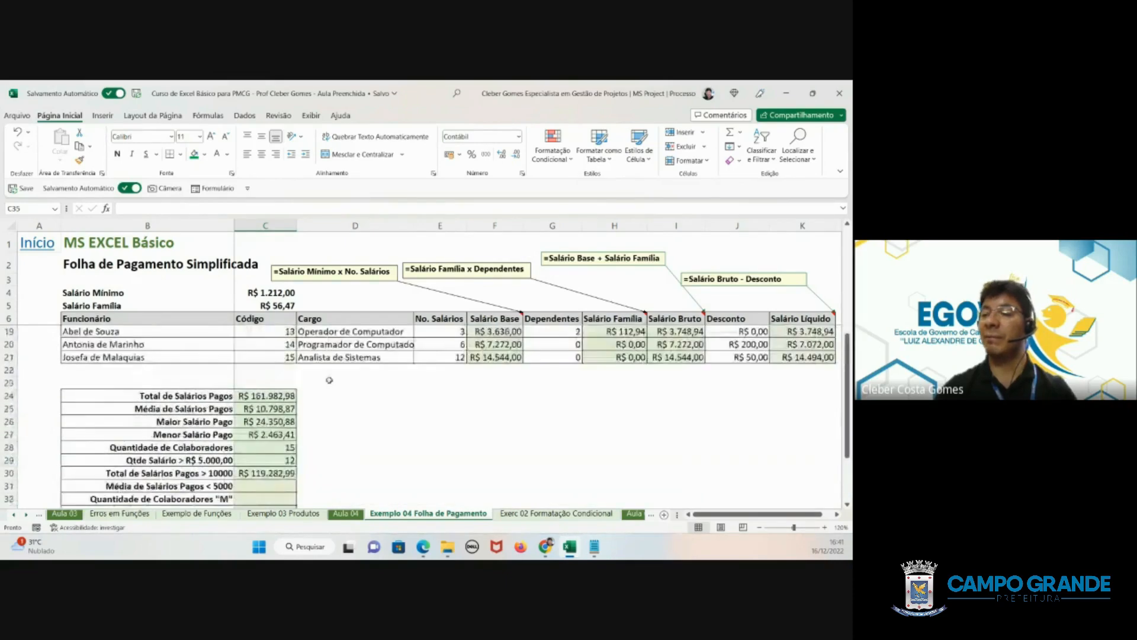
# - Insert a new column before Cargo in the payroll table and enter the header Sexo in D6
pyautogui.rightClick(322, 222)
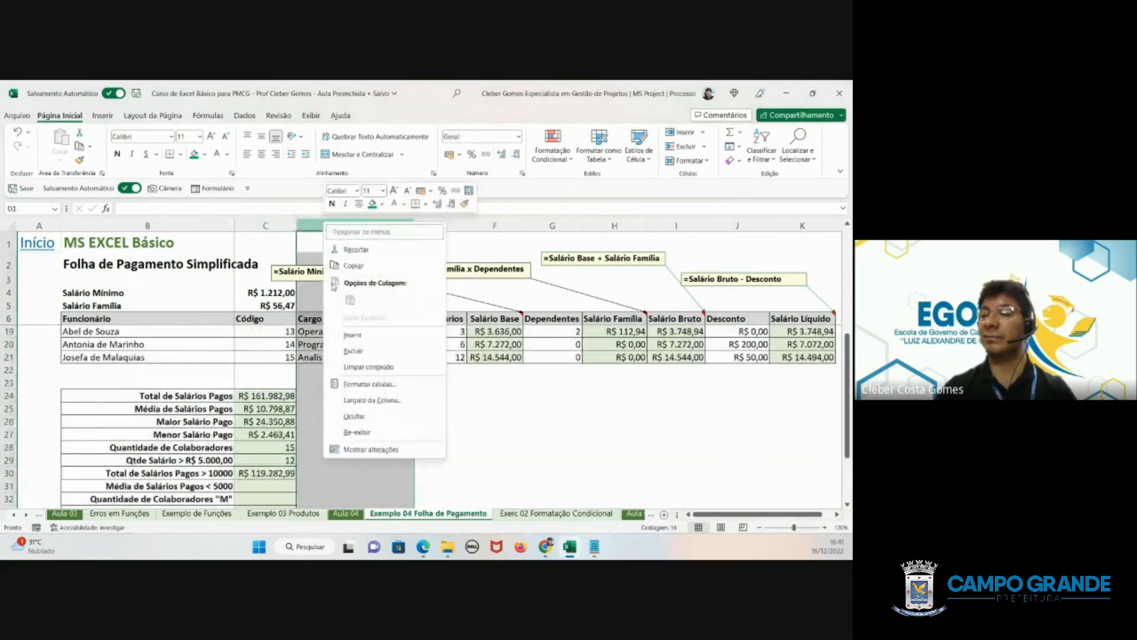
pyautogui.click(353, 335)
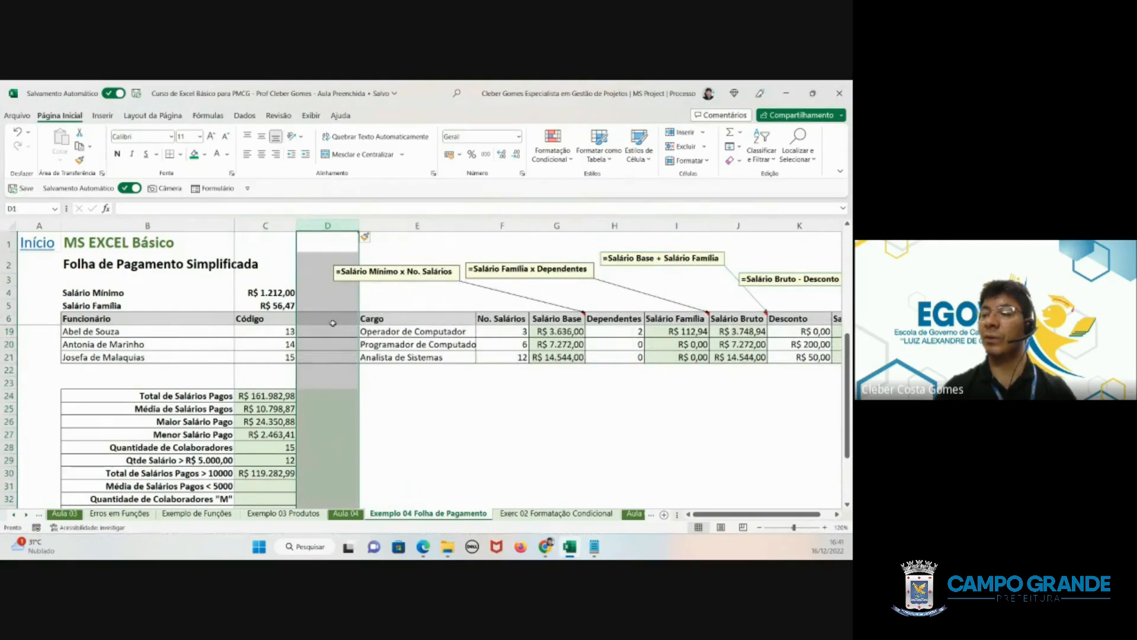
pyautogui.click(333, 323)
pyautogui.write('Sexo')
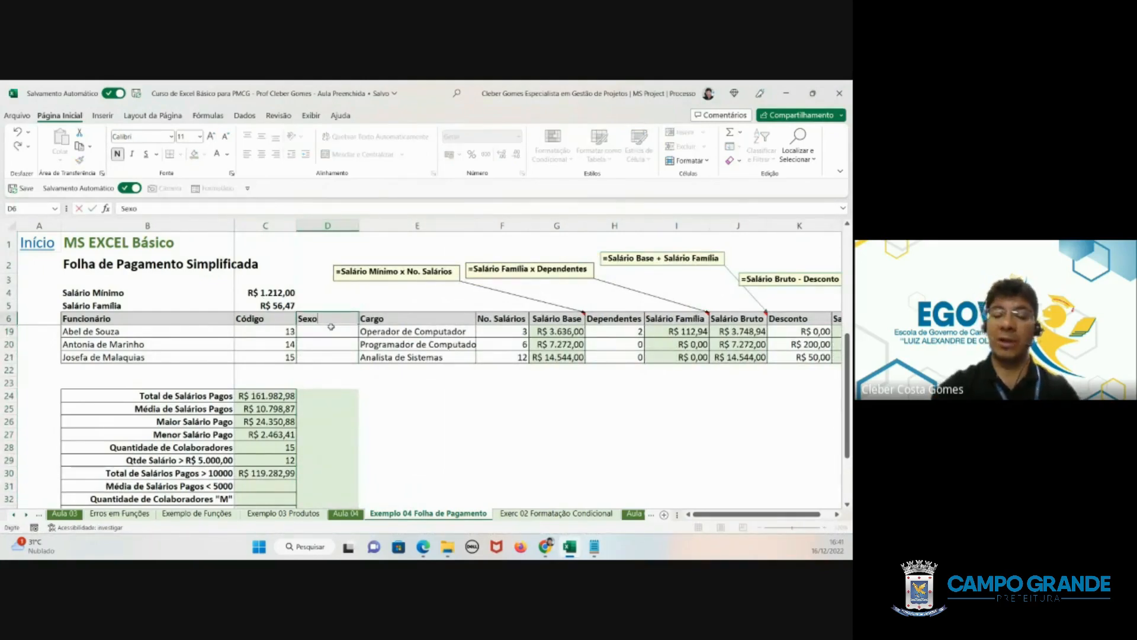
pyautogui.press('Return')
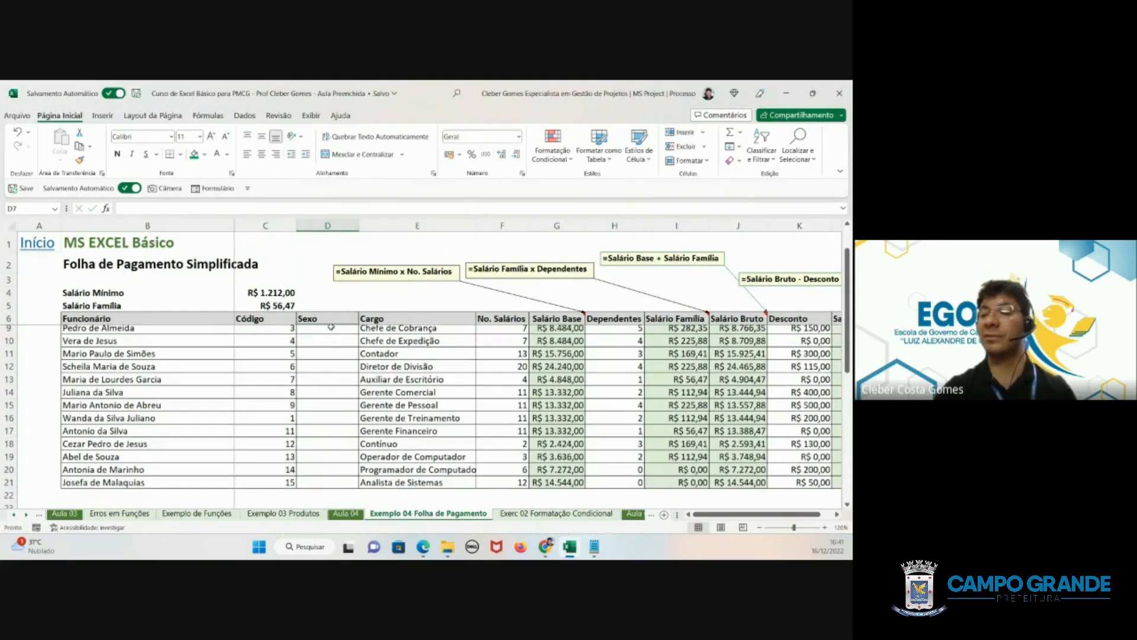
# - Enter M, F, M, F, M in the Sexo column for the first five employees, cells D7 to D11
pyautogui.scroll(1, 330, 327)
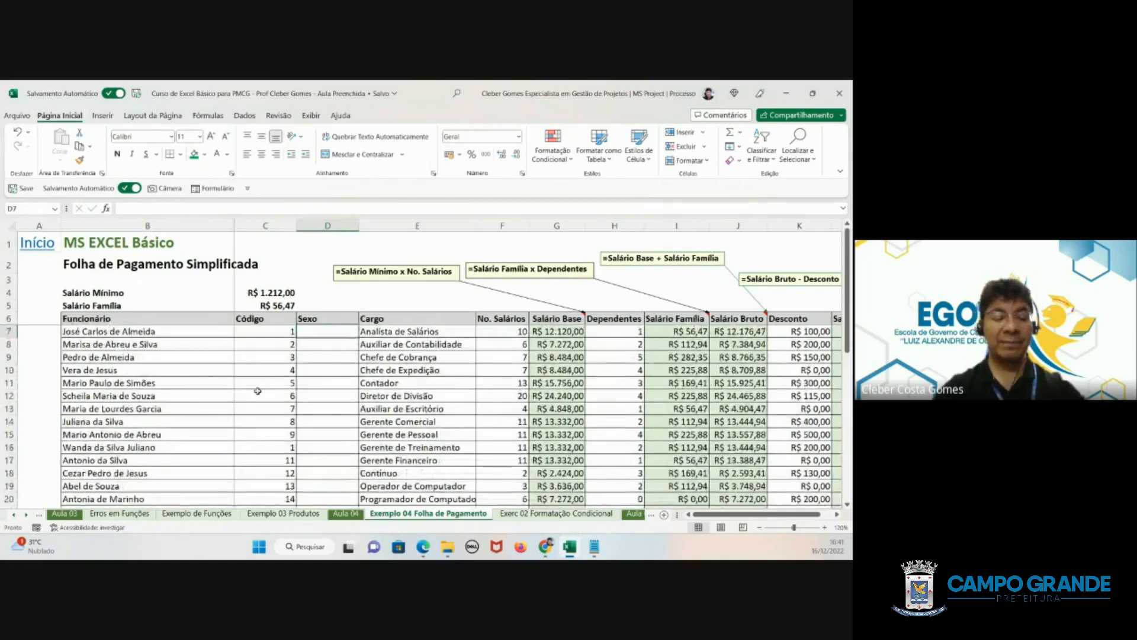
pyautogui.write('M')
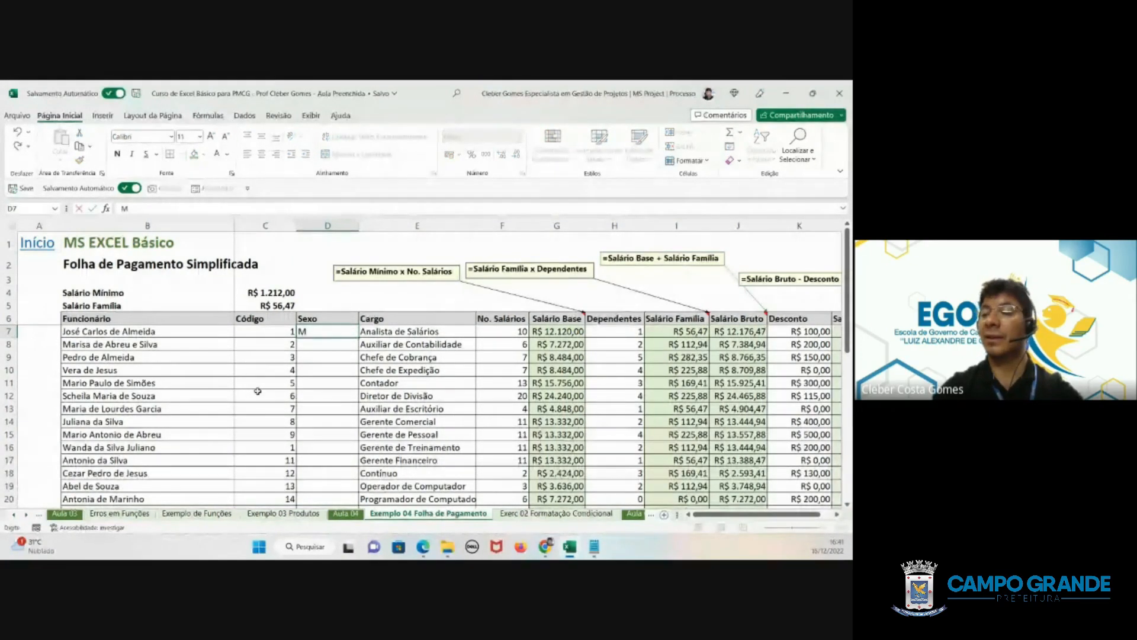
pyautogui.press('Return')
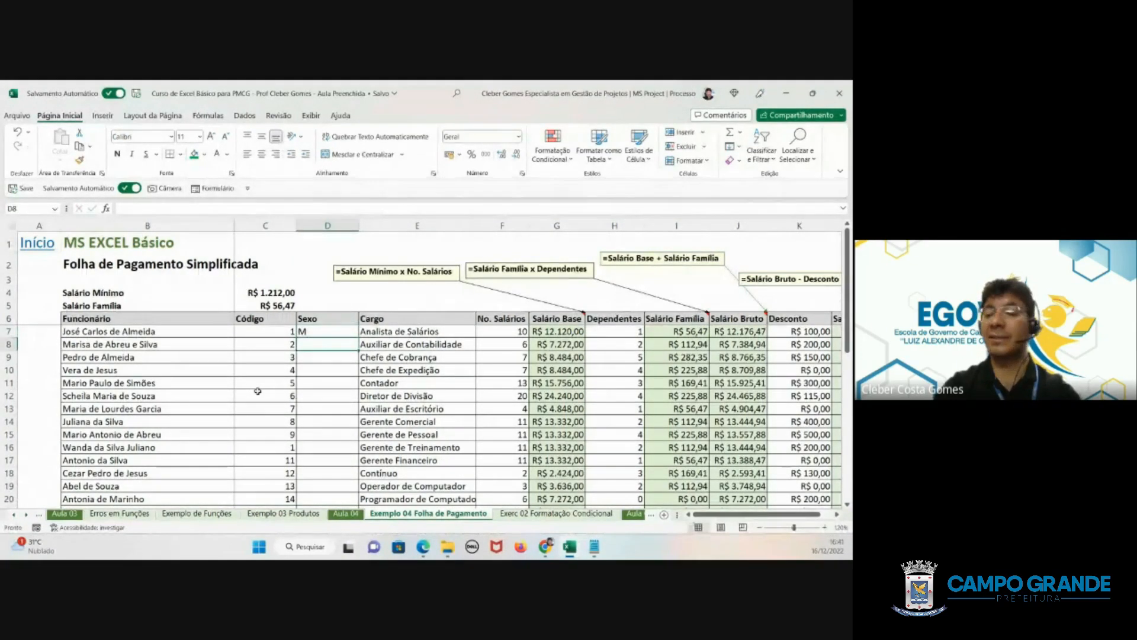
pyautogui.write('F')
pyautogui.press('Return')
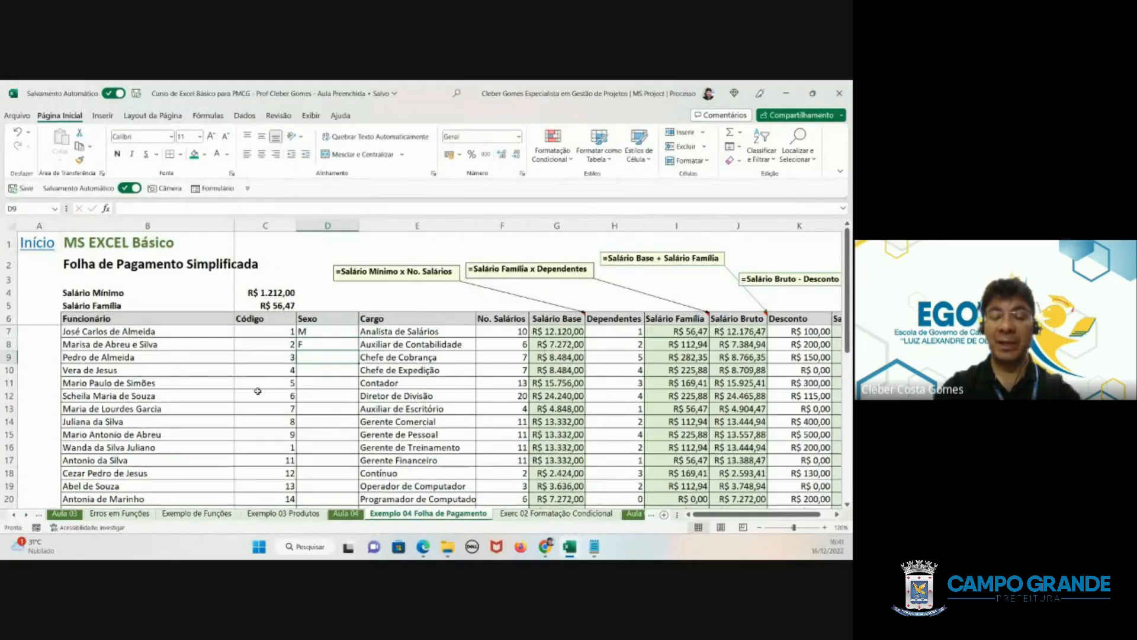
pyautogui.write('M')
pyautogui.press('Return')
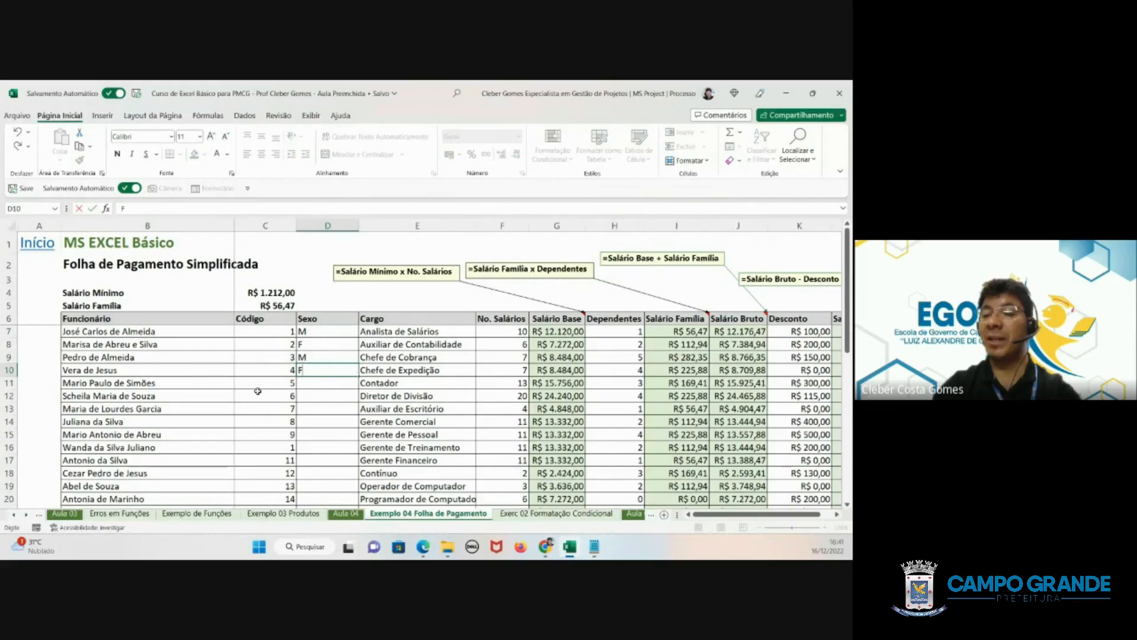
pyautogui.press('Return')
pyautogui.write('M')
pyautogui.press('Return')
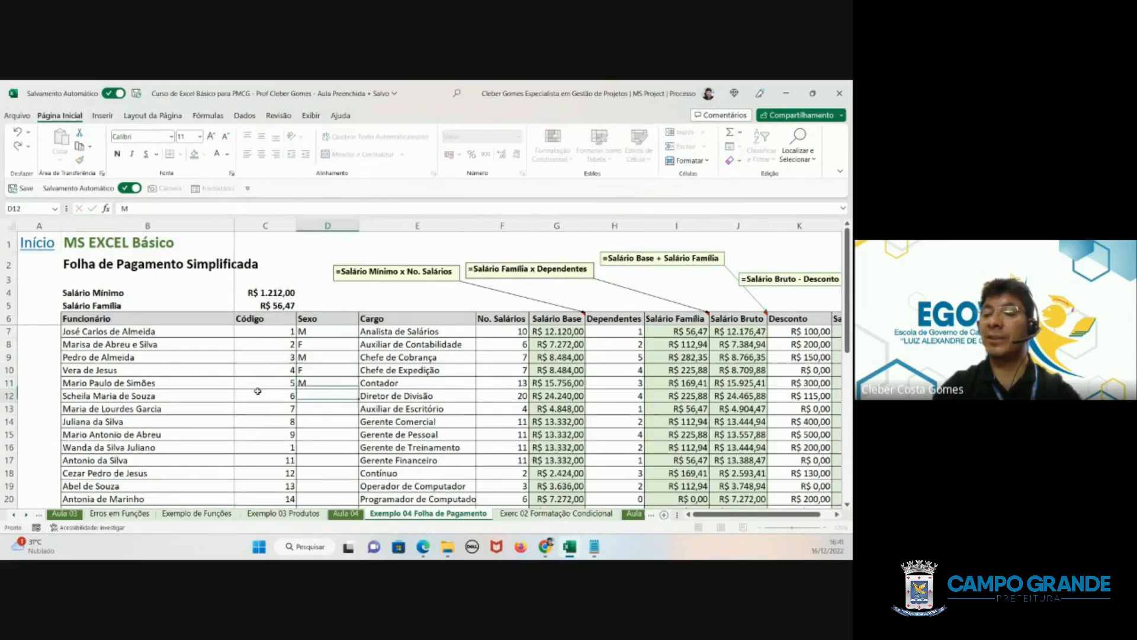
# - Enter F, F, F, M, F in the Sexo column for the next five employees, cells D12 to D16
pyautogui.write('F')
pyautogui.press('Return')
pyautogui.write('F')
pyautogui.press('Return')
pyautogui.write('F')
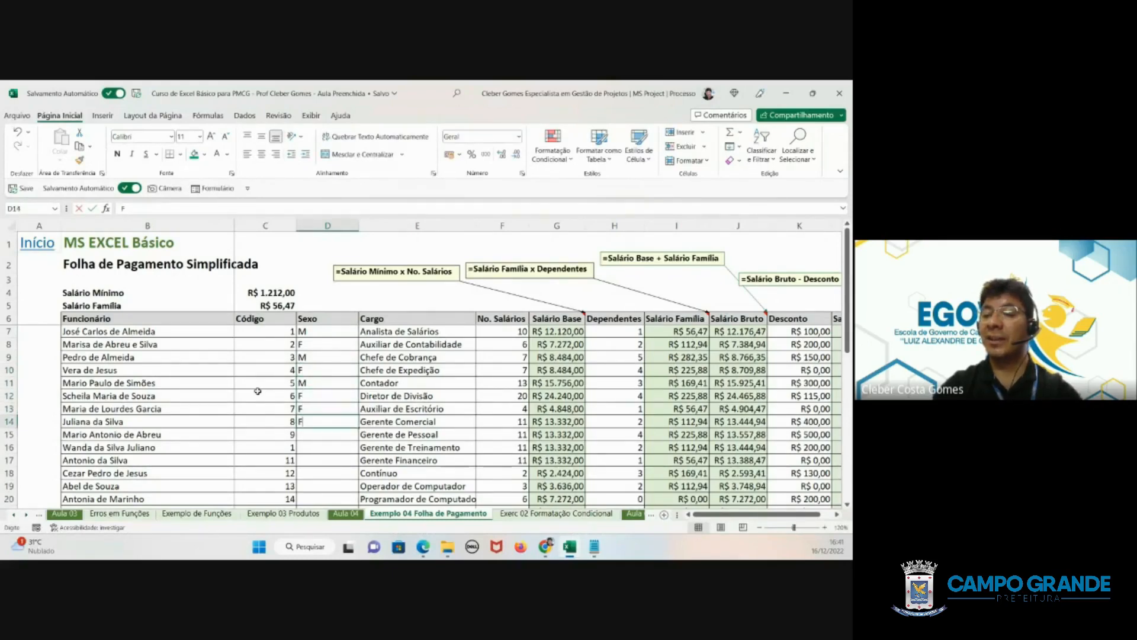
pyautogui.press('Return')
pyautogui.write('M')
pyautogui.press('Return')
pyautogui.write('F')
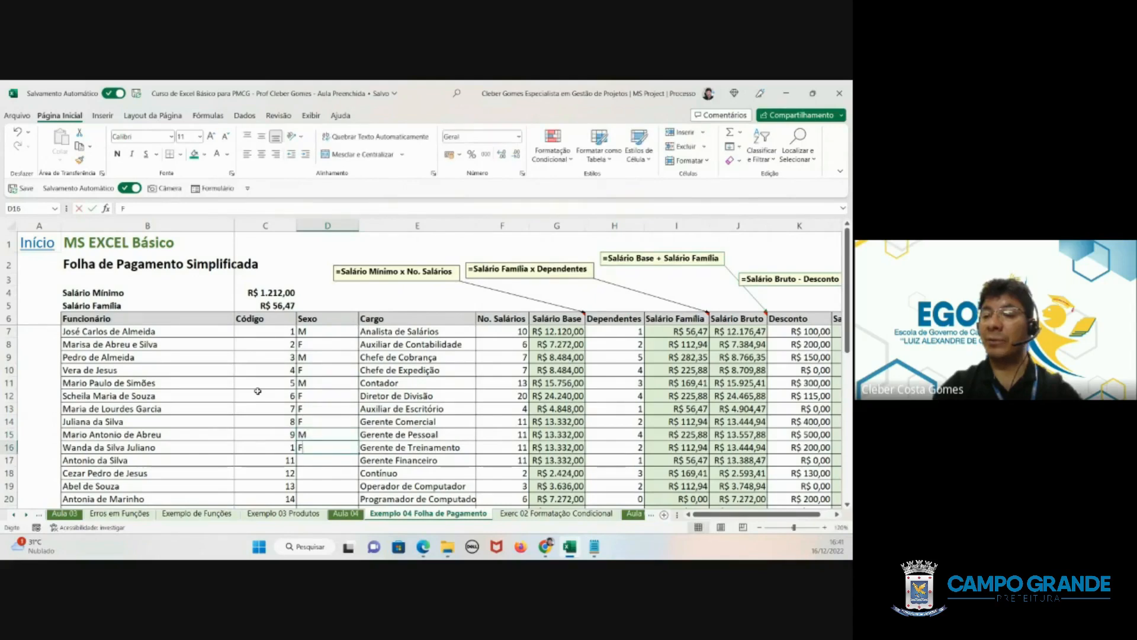
pyautogui.press('Return')
# - Enter M, M, M, F, F in the Sexo column for the last five employees, cells D17 to D21
pyautogui.write('M')
pyautogui.press('Return')
pyautogui.write('M')
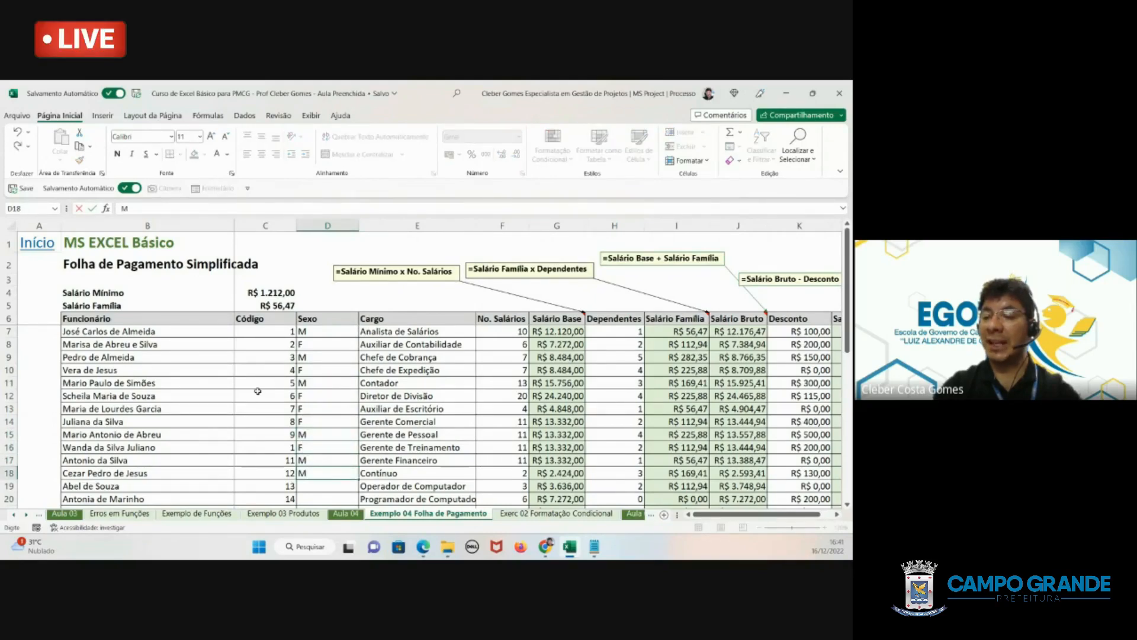
pyautogui.press('Return')
pyautogui.write('M')
pyautogui.press('Return')
pyautogui.write('F')
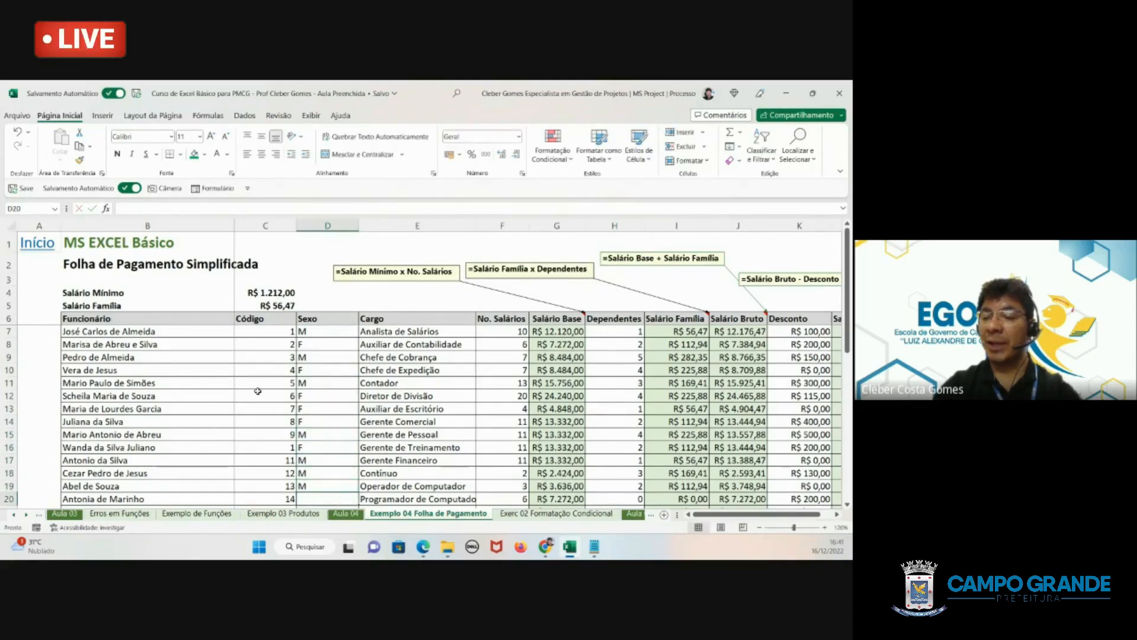
pyautogui.press('Return')
pyautogui.write('F')
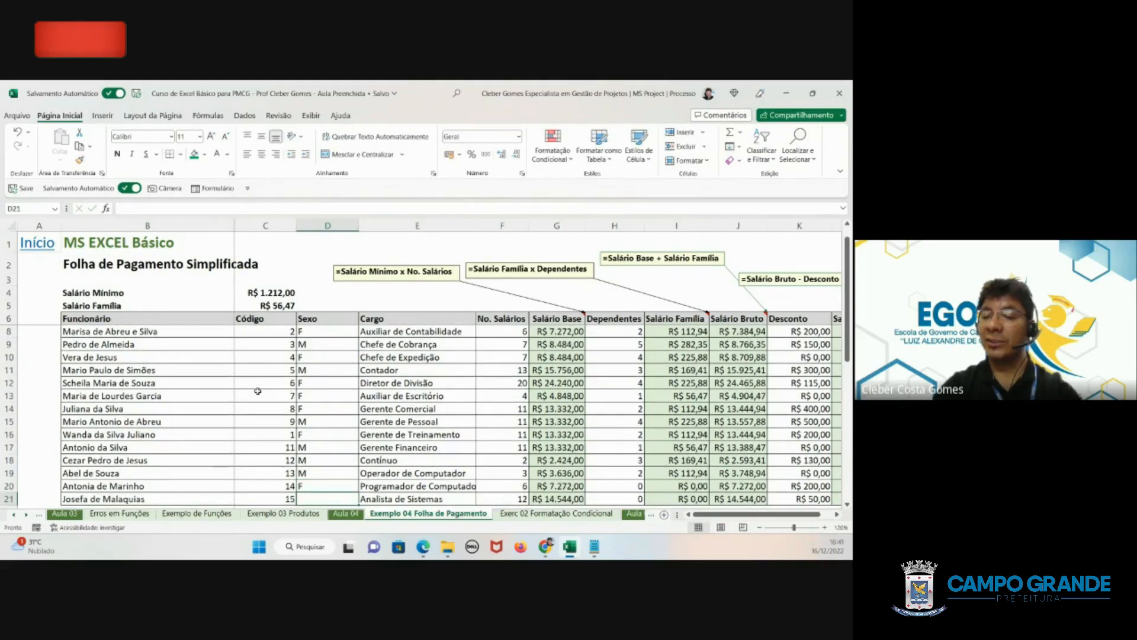
pyautogui.press('Return')
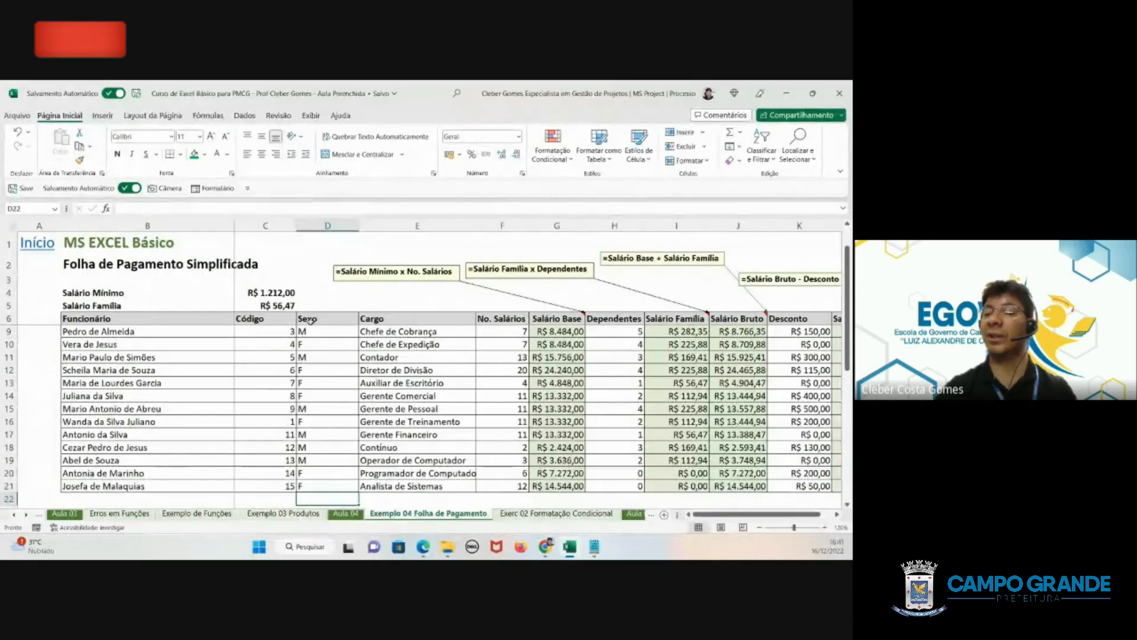
# - Fit the Sexo column's width to its contents and set a white fill on D24 to D35 beside the summary
pyautogui.doubleClick(357, 219)
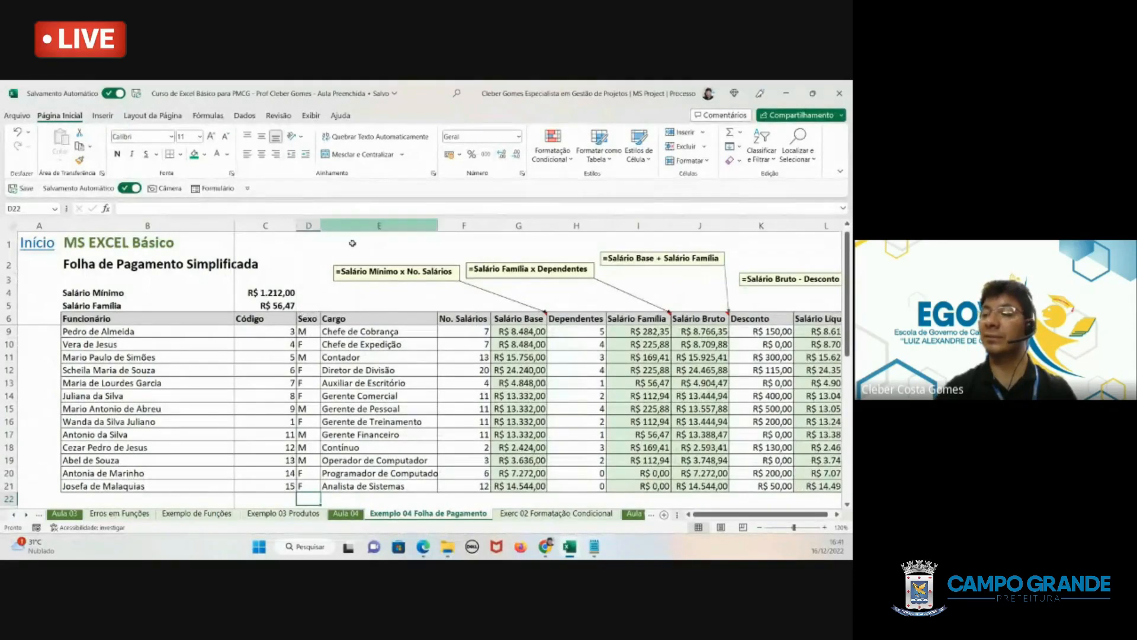
pyautogui.click(307, 332)
pyautogui.scroll(-6, 307, 362)
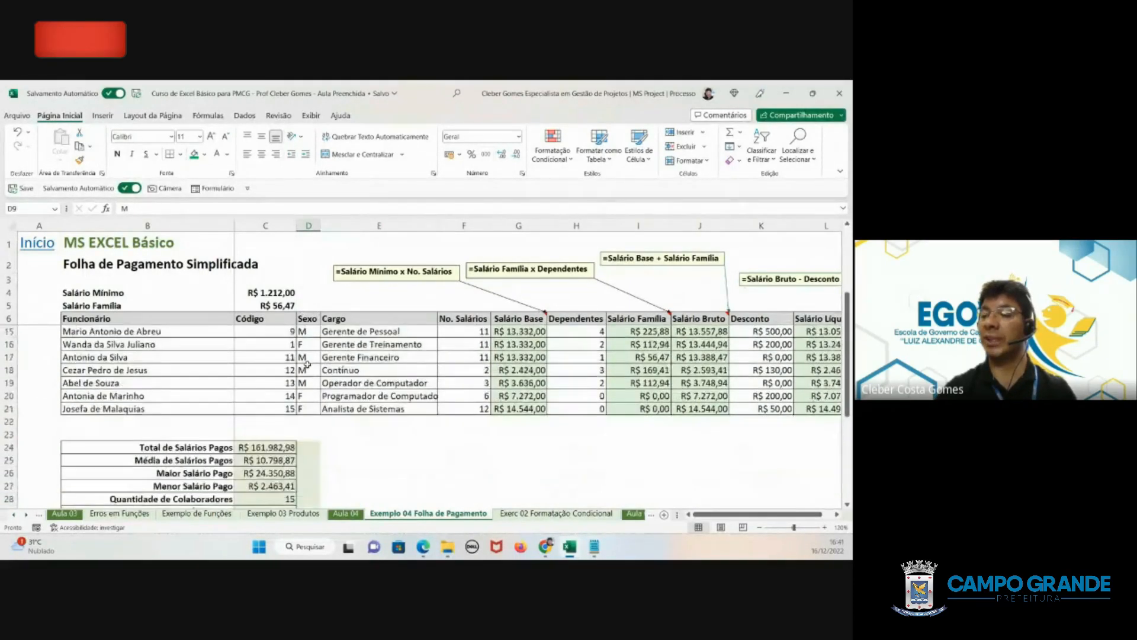
pyautogui.scroll(3, 307, 365)
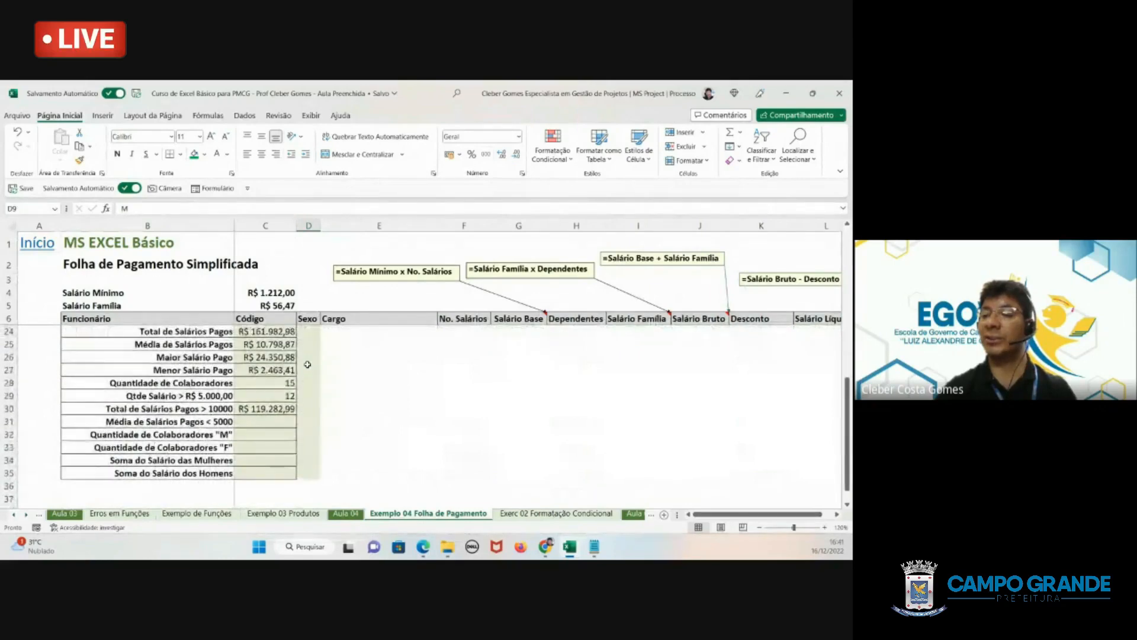
pyautogui.click(307, 368)
pyautogui.moveTo(308, 367); pyautogui.dragTo(311, 490)
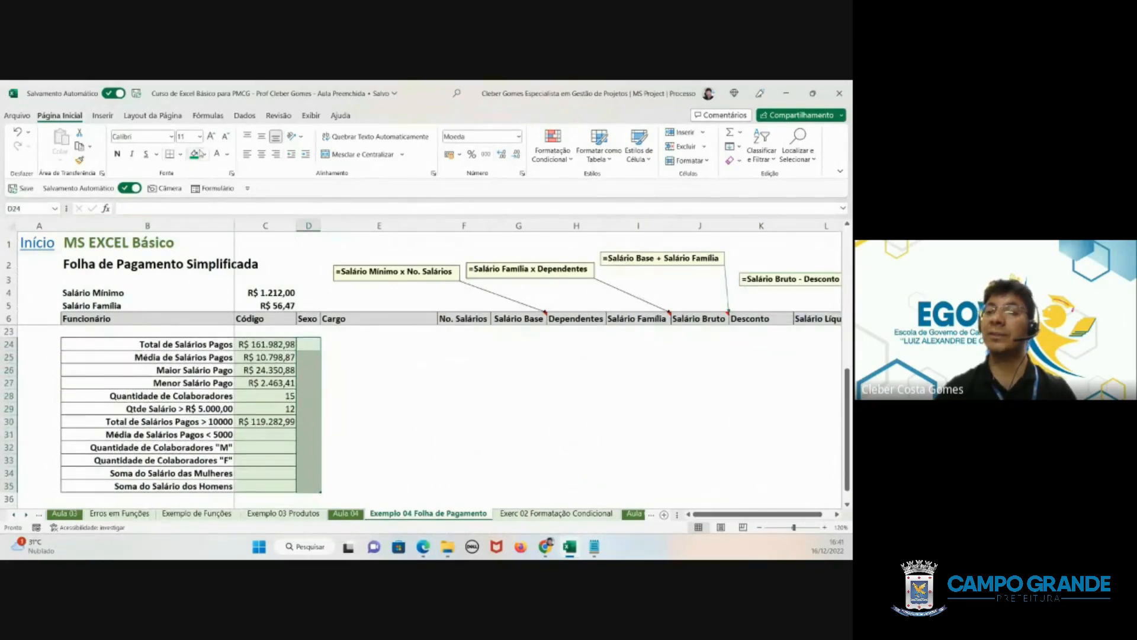
pyautogui.click(212, 137)
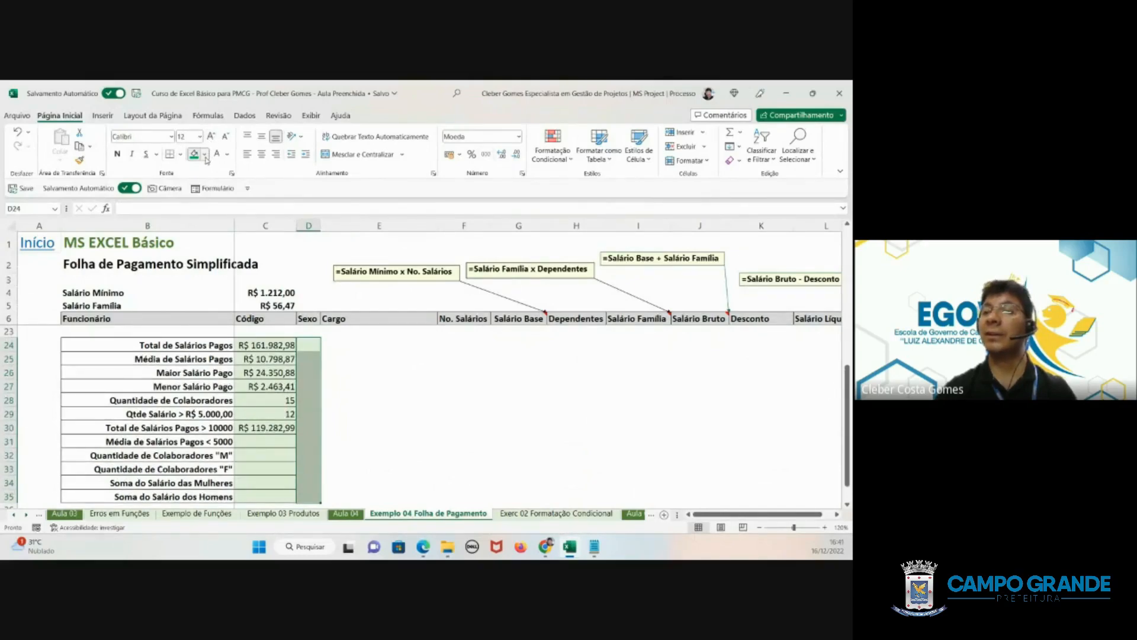
pyautogui.click(204, 154)
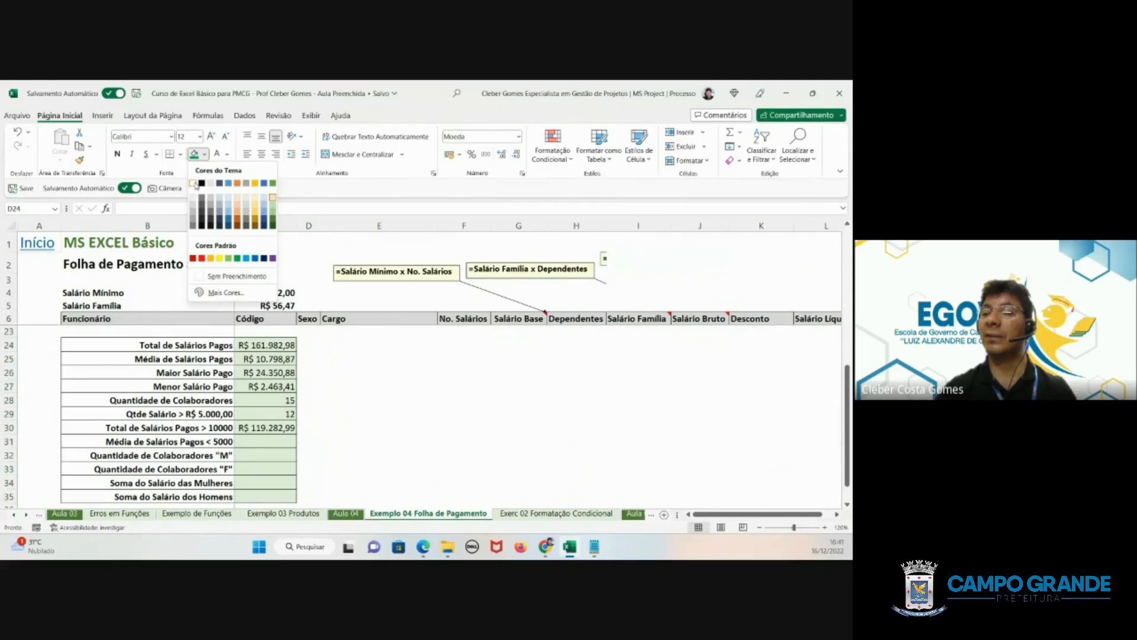
pyautogui.click(194, 184)
# - Start a MÉDIASE formula in C31, the summary row for the average of salaries paid below 5000
pyautogui.scroll(-1, 247, 414)
pyautogui.click(249, 416)
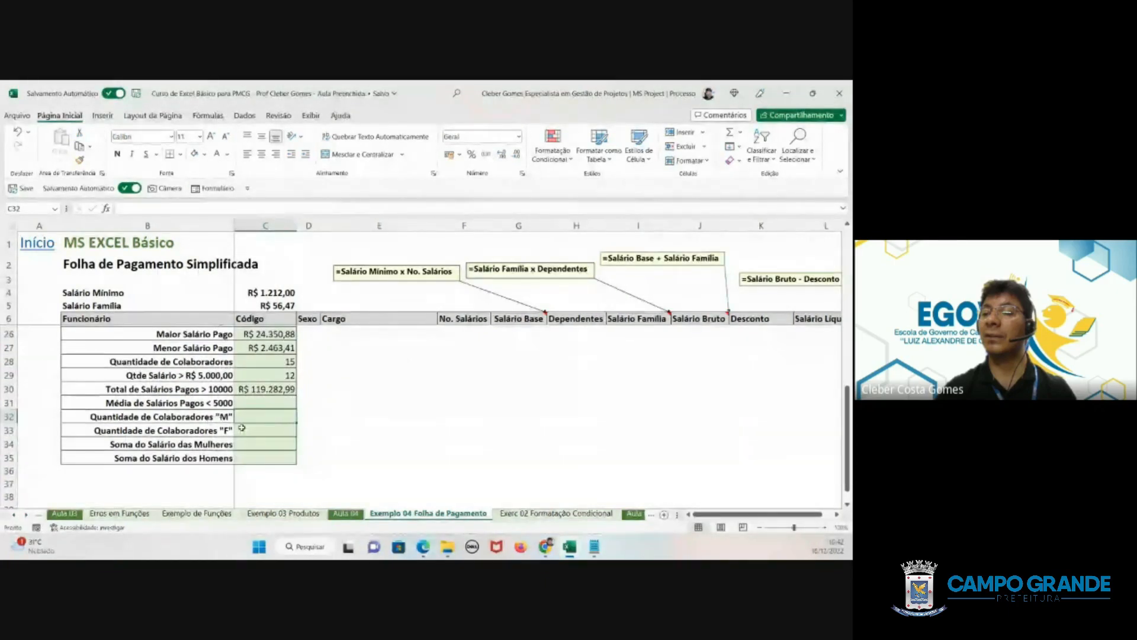
pyautogui.click(242, 428)
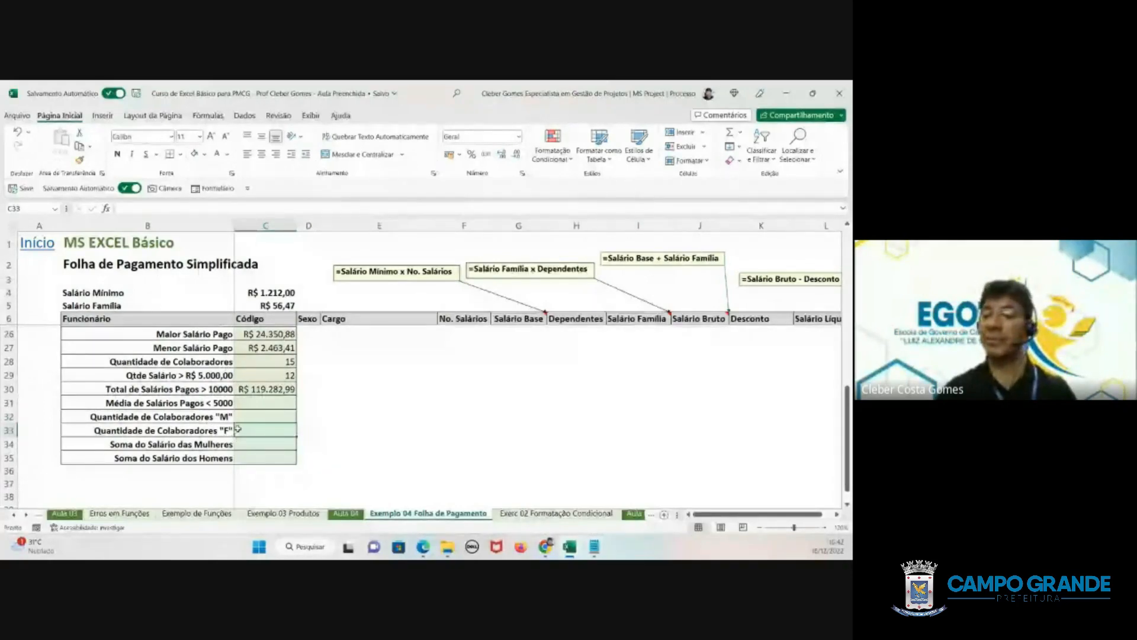
pyautogui.click(258, 406)
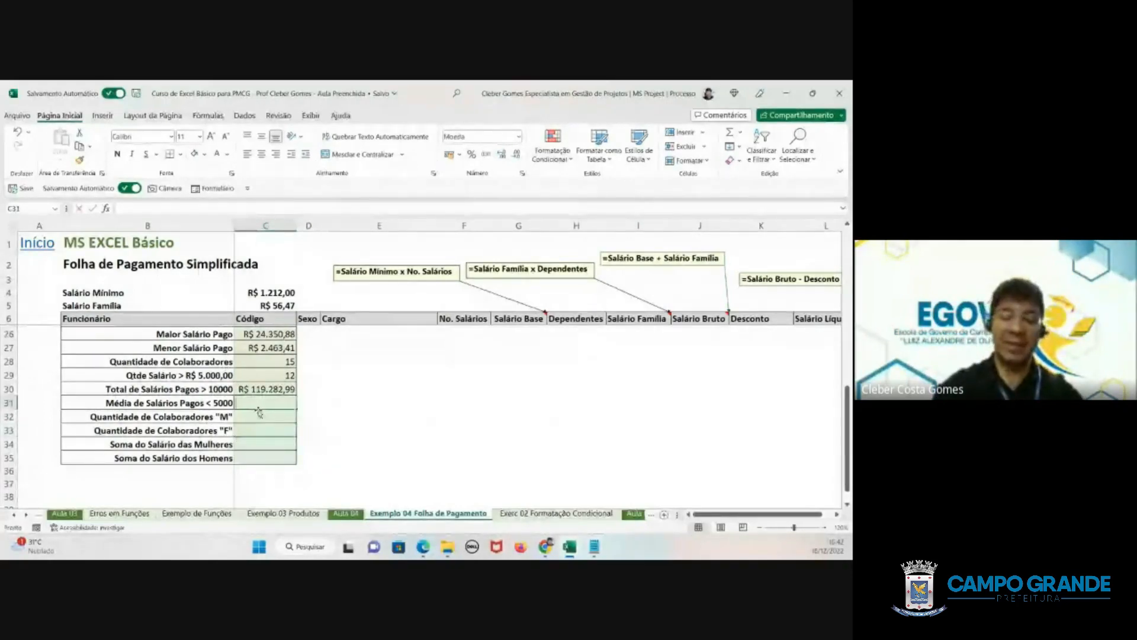
pyautogui.write('=M')
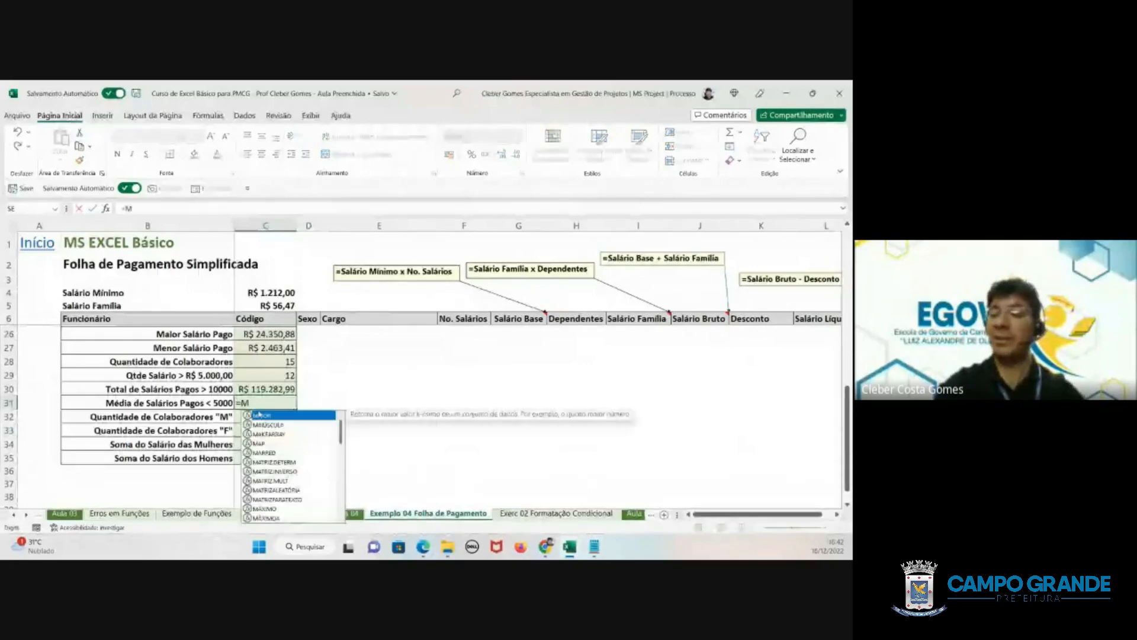
pyautogui.write('ÉDIAS')
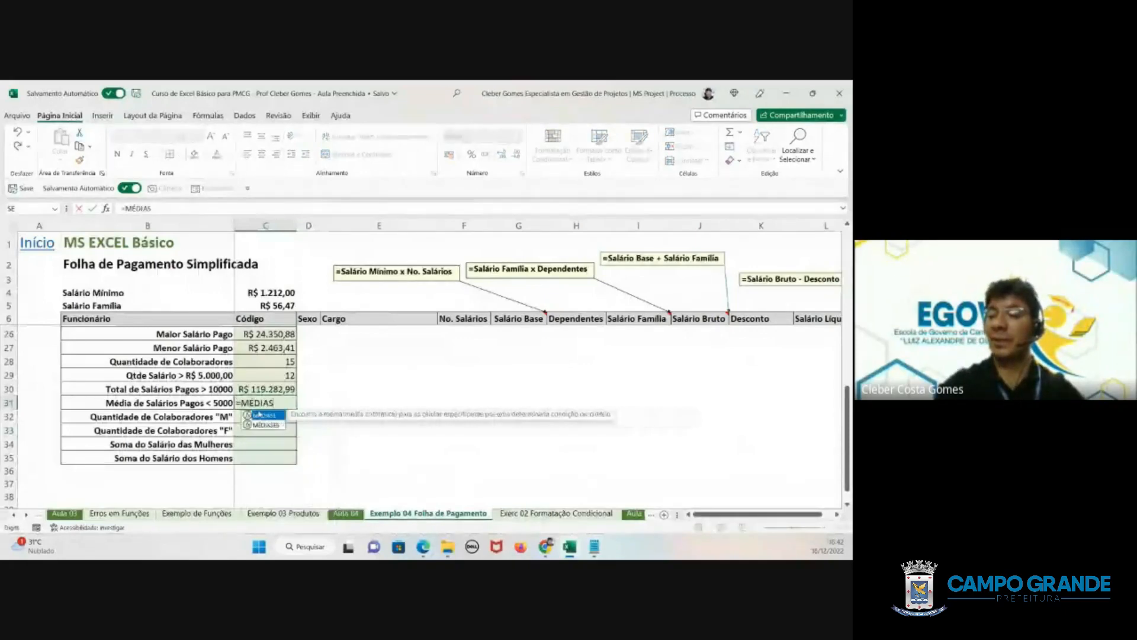
pyautogui.write('E')
pyautogui.doubleClick(261, 414)
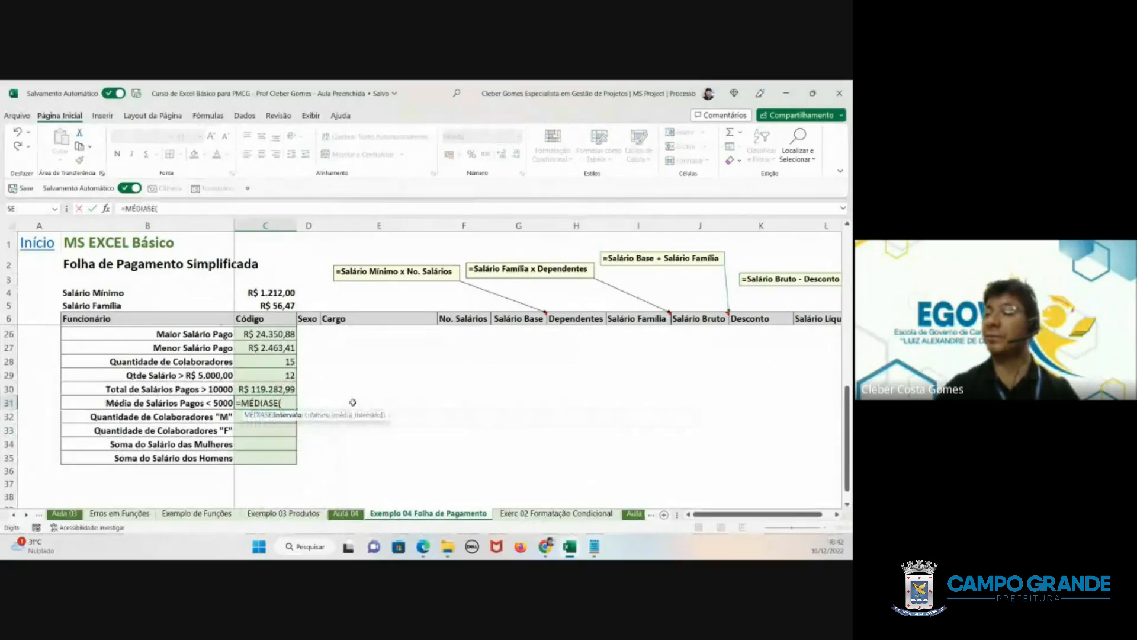
# - Give the MÉDIASE formula in C31 the range L6:L21 from the net salary column and the criterion "<5000"
pyautogui.scroll(5, 582, 361)
pyautogui.scroll(1, 582, 361)
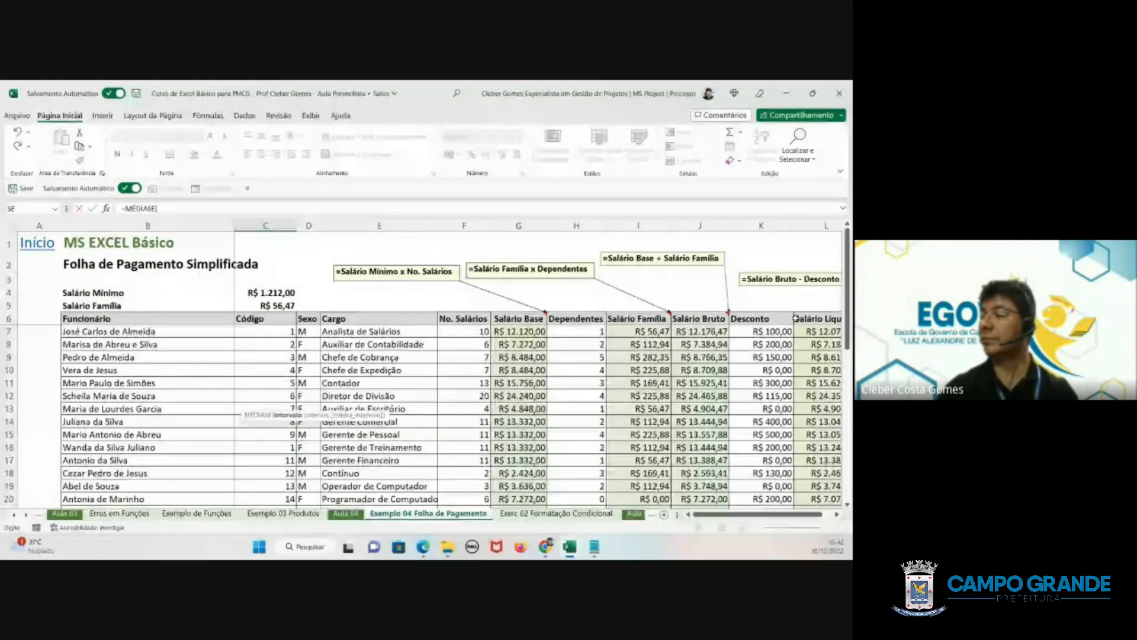
pyautogui.moveTo(817, 318); pyautogui.dragTo(811, 473)
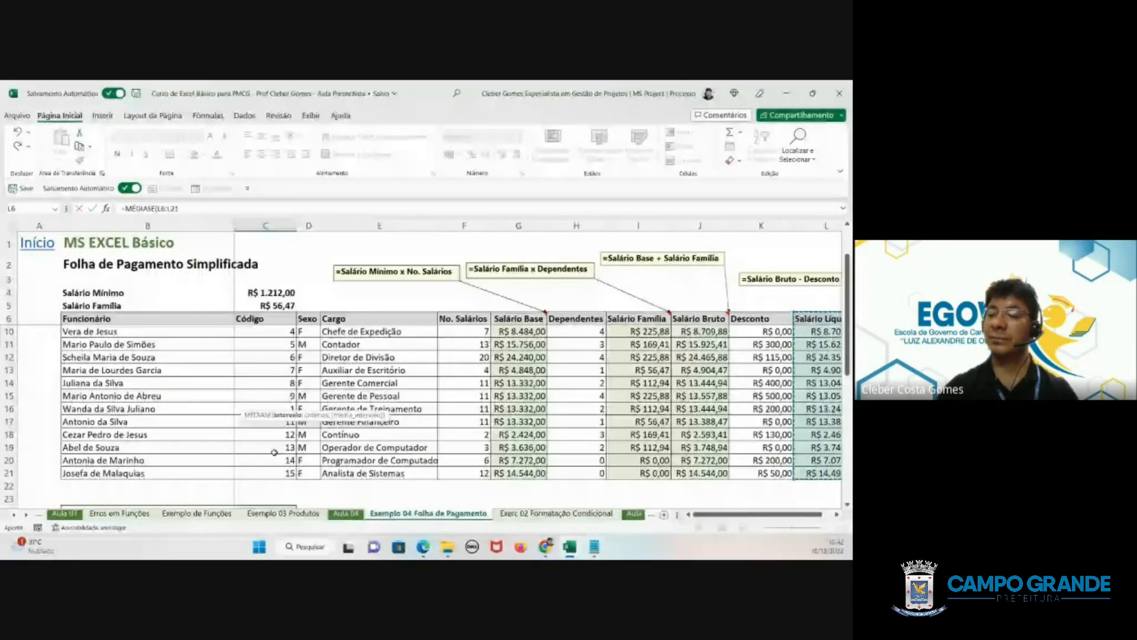
pyautogui.scroll(-3, 811, 473)
pyautogui.scroll(-1, 282, 449)
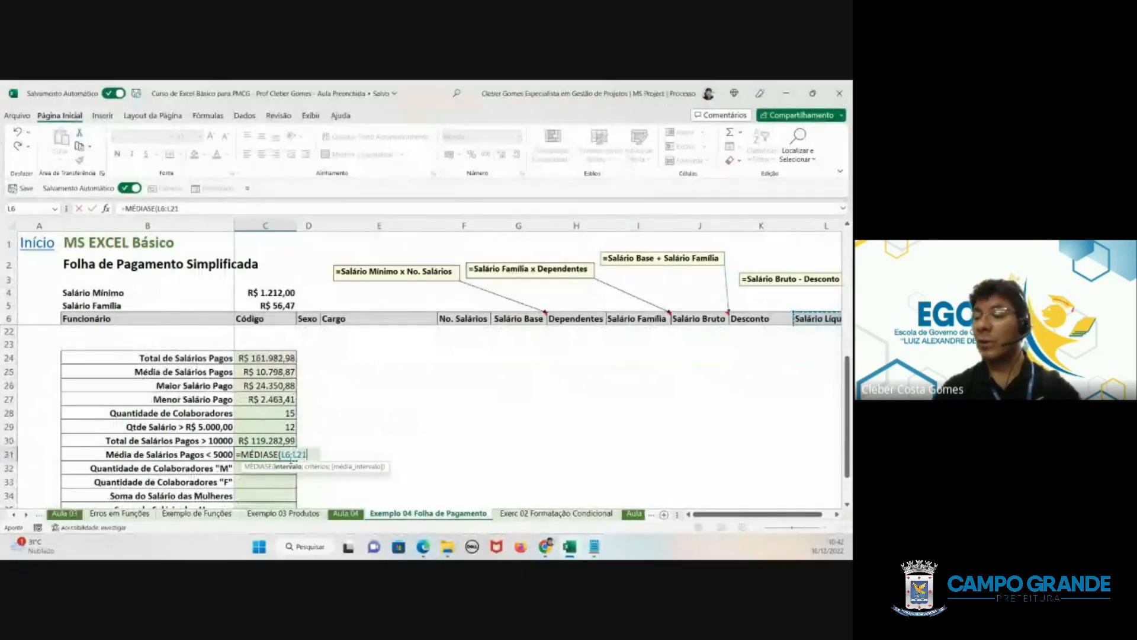
pyautogui.write(';')
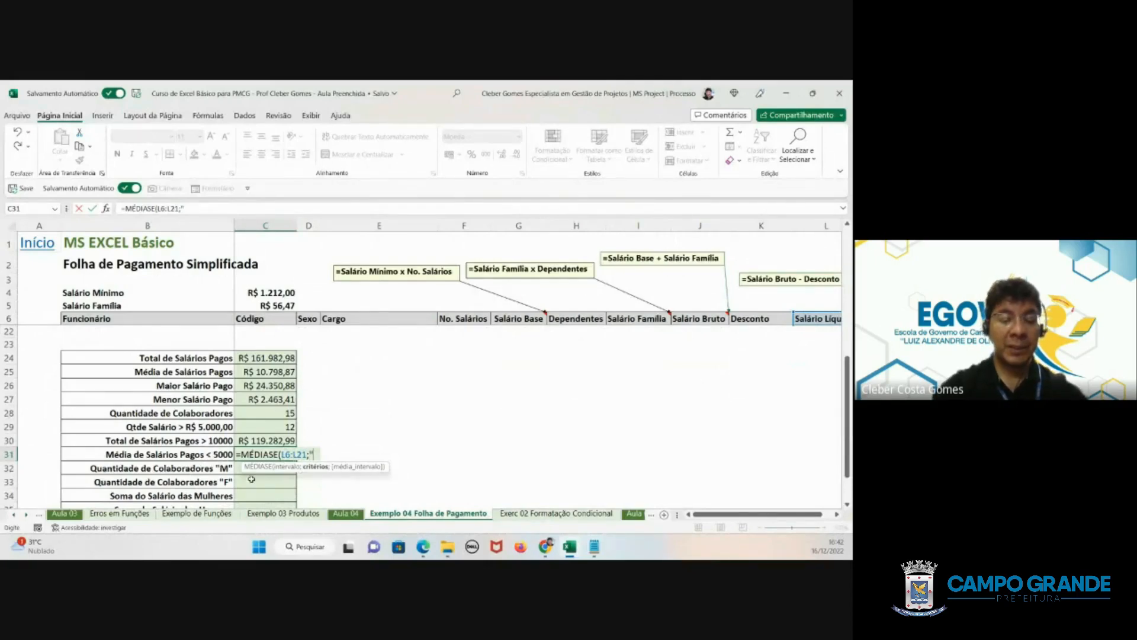
pyautogui.write('"')
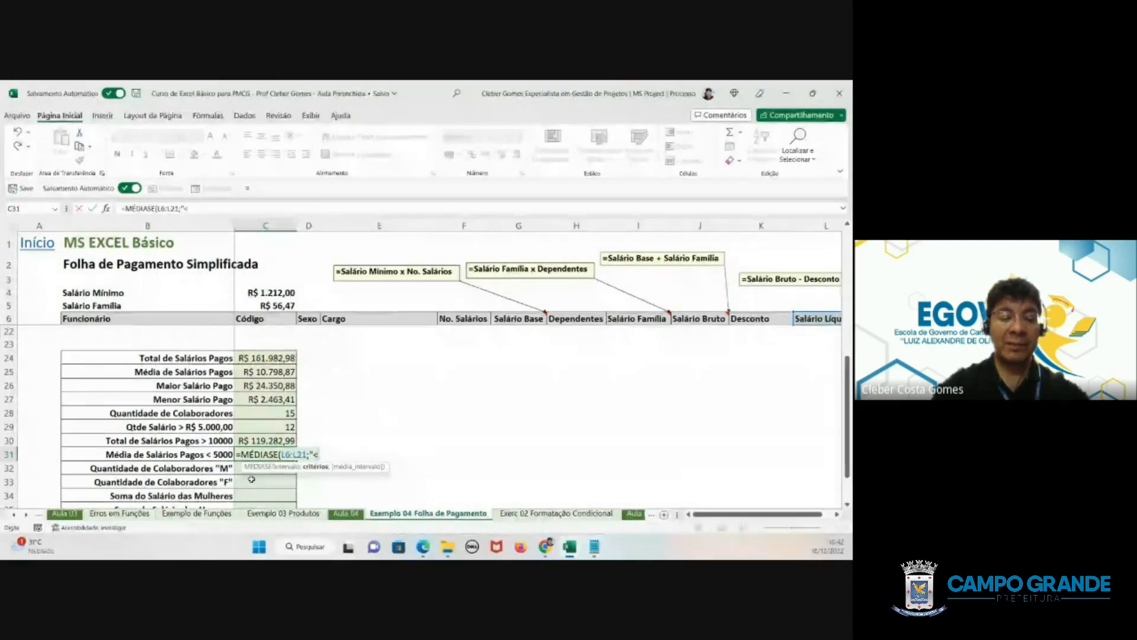
pyautogui.write('<5000')
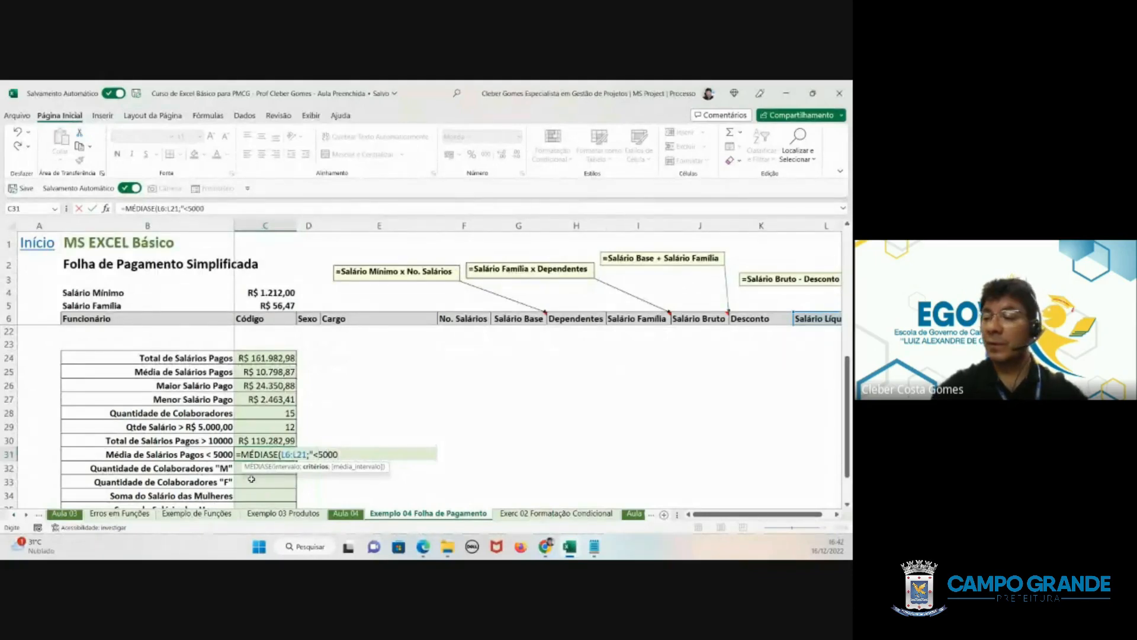
pyautogui.write('";')
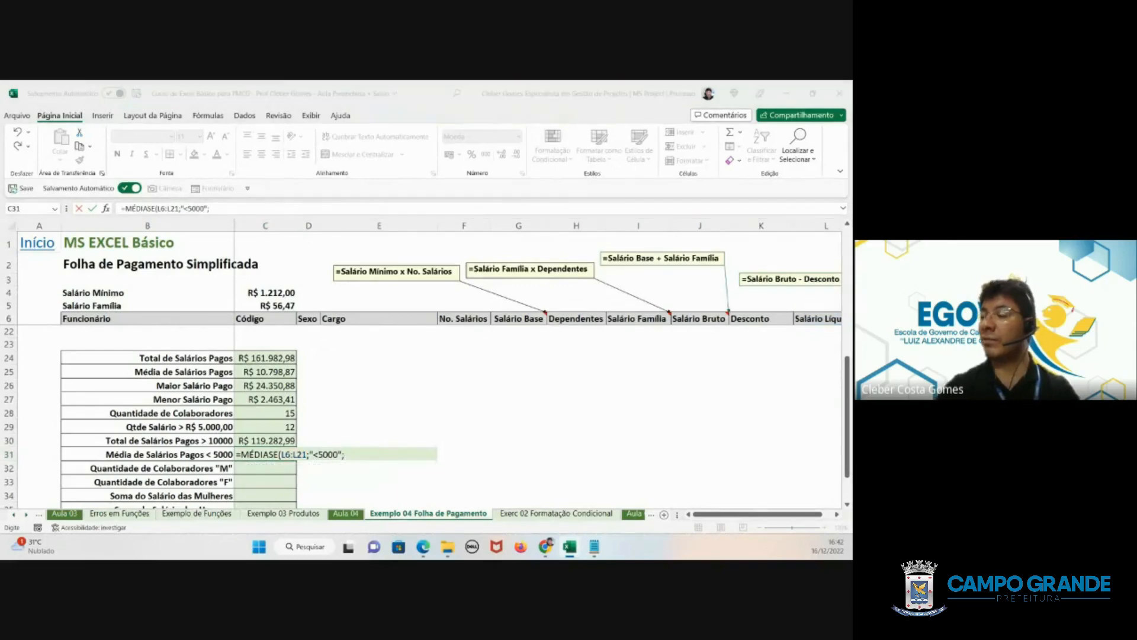
# - Complete the MÉDIASE formula in C31 with L6:L21 as the average range and review the entered formula
pyautogui.scroll(4, 835, 367)
pyautogui.scroll(1, 835, 367)
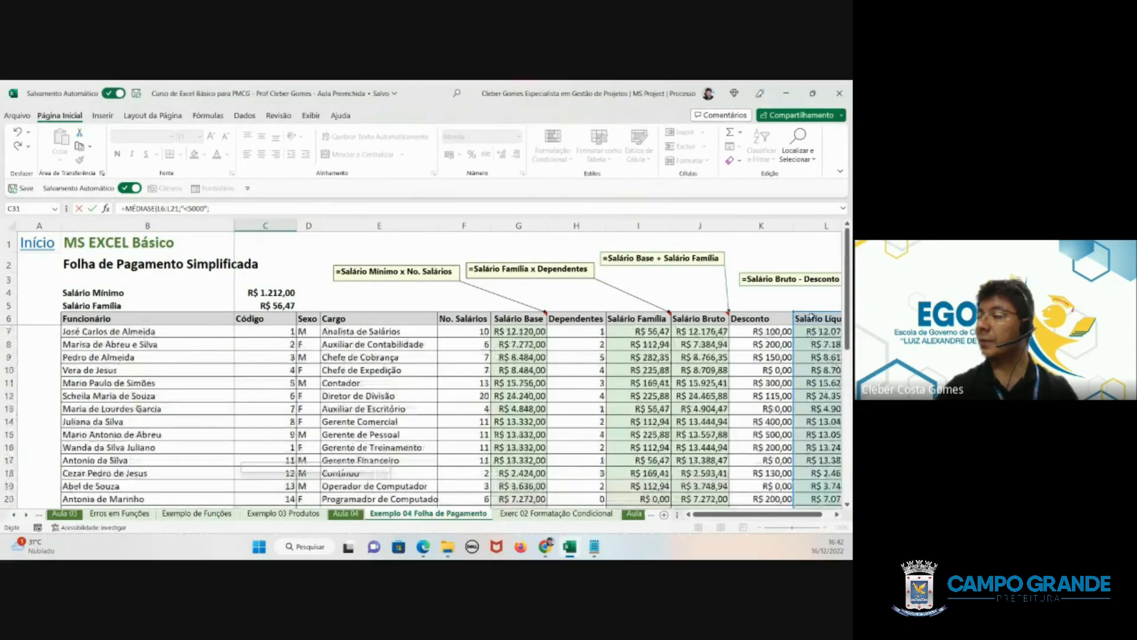
pyautogui.moveTo(820, 319); pyautogui.dragTo(812, 484)
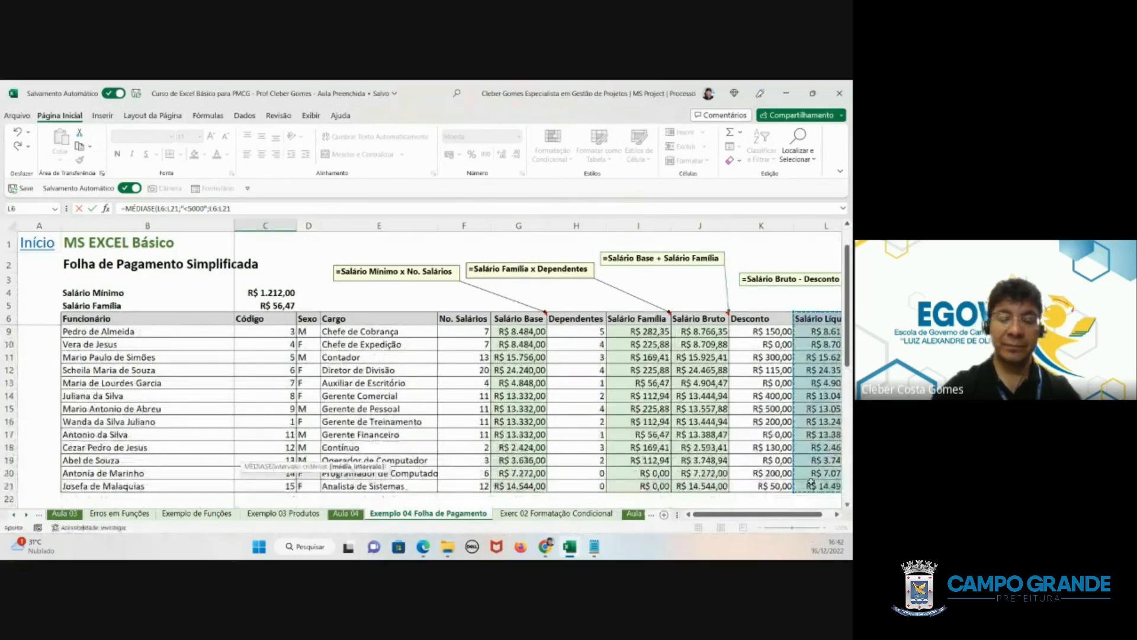
pyautogui.press('Return')
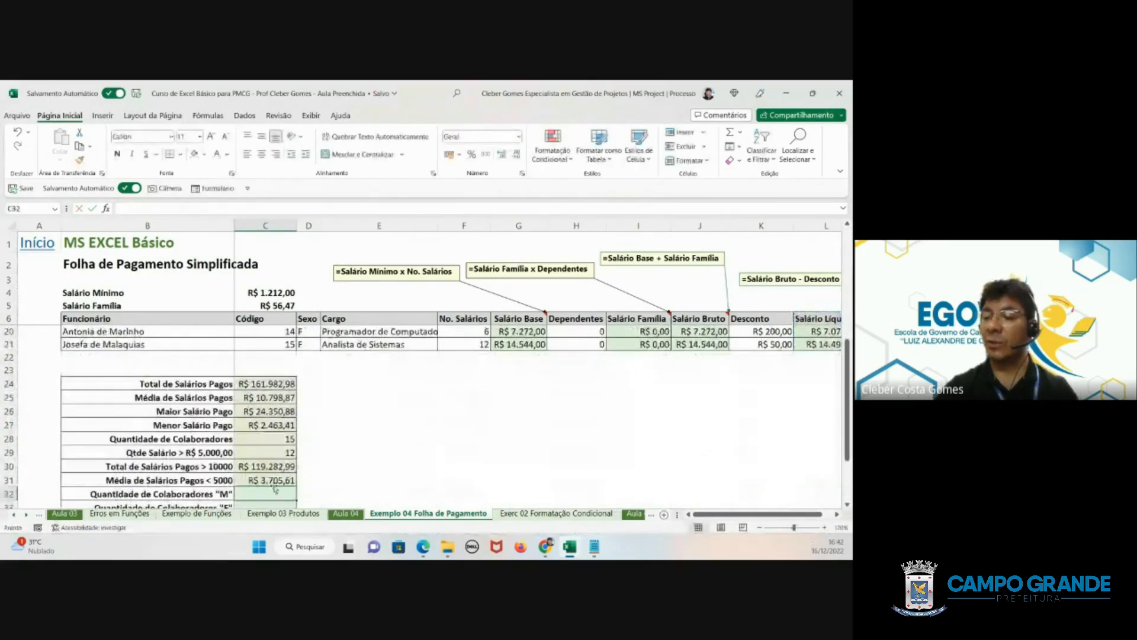
pyautogui.click(274, 483)
pyautogui.scroll(-1, 308, 496)
pyautogui.scroll(-2, 308, 496)
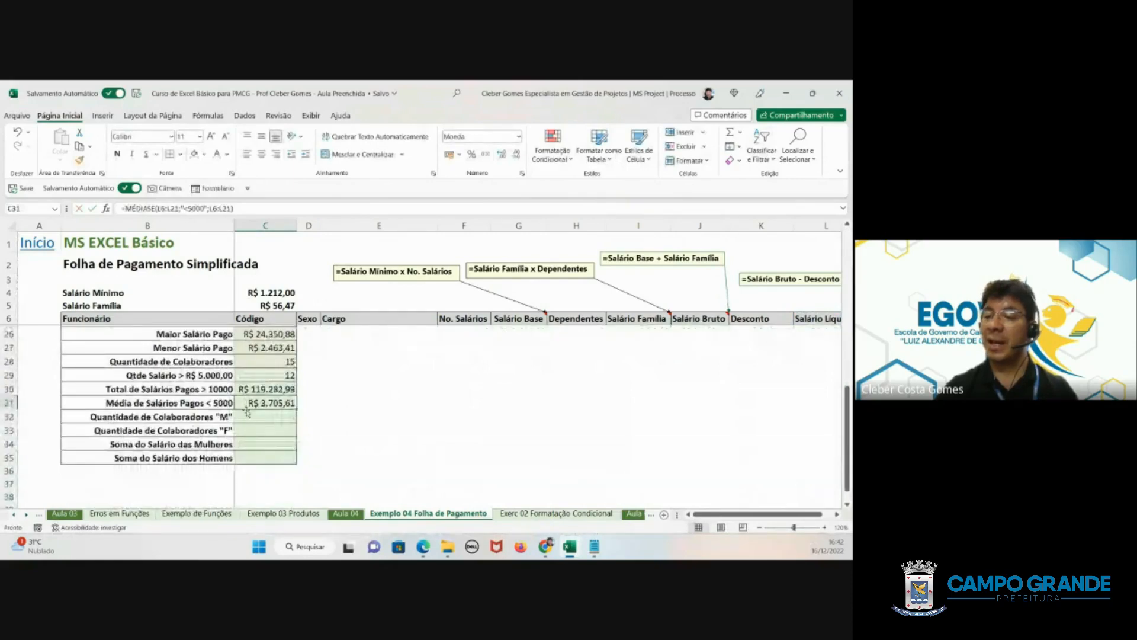
# - Start a CONT.SE formula in C32, the count of "M" employees, with the Sexo range D6:D21
pyautogui.click(248, 414)
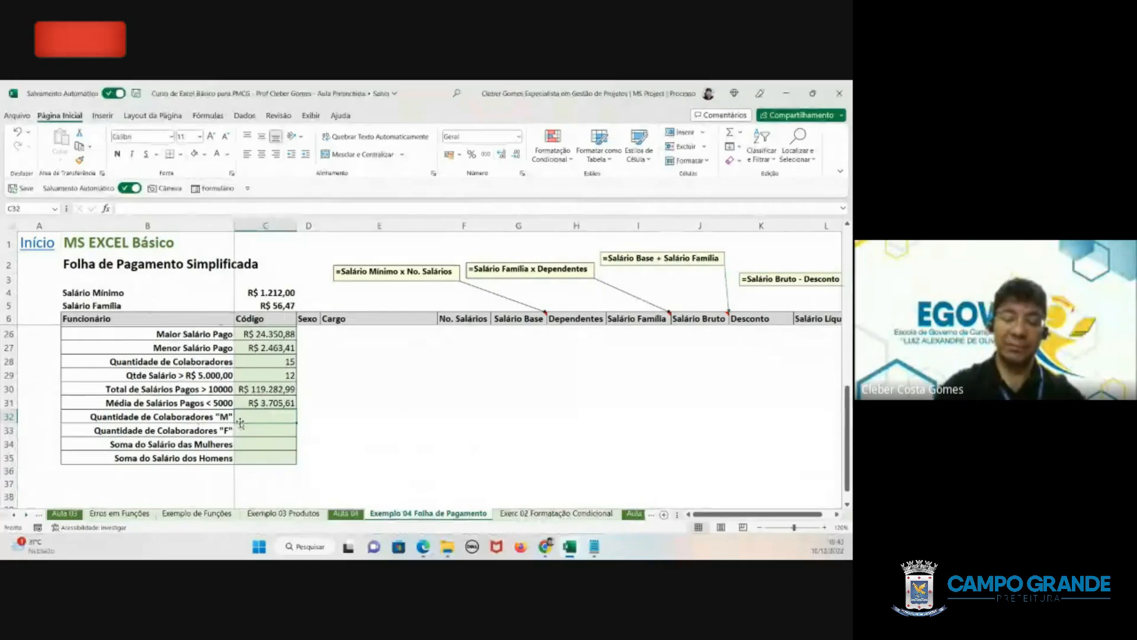
pyautogui.write('=CONT')
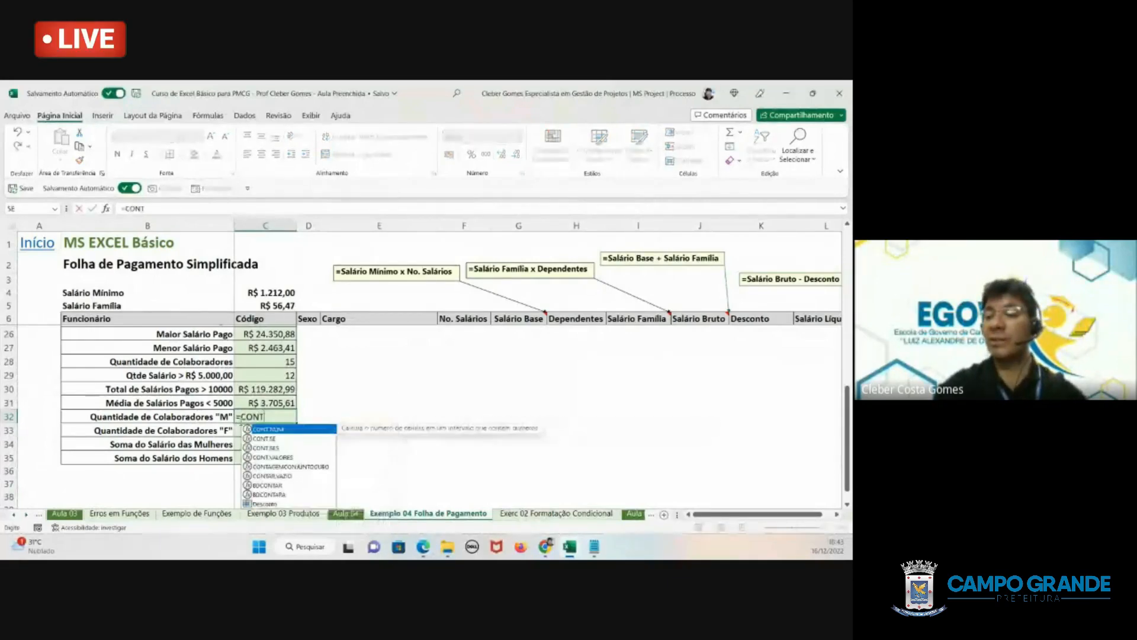
pyautogui.write('.SE')
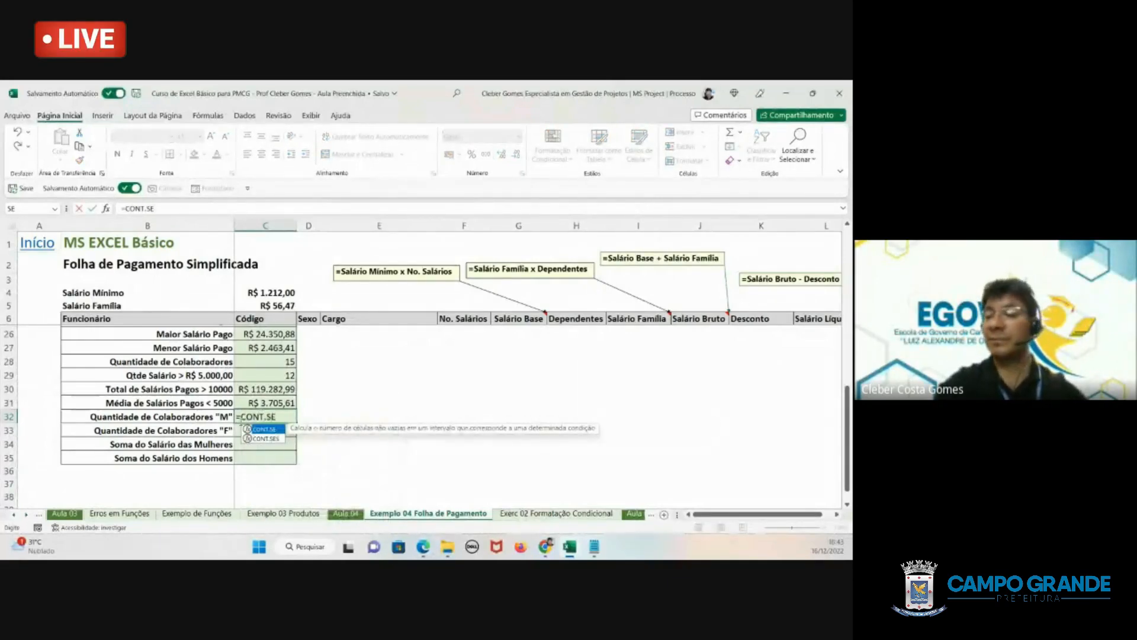
pyautogui.write('(')
pyautogui.scroll(2, 282, 403)
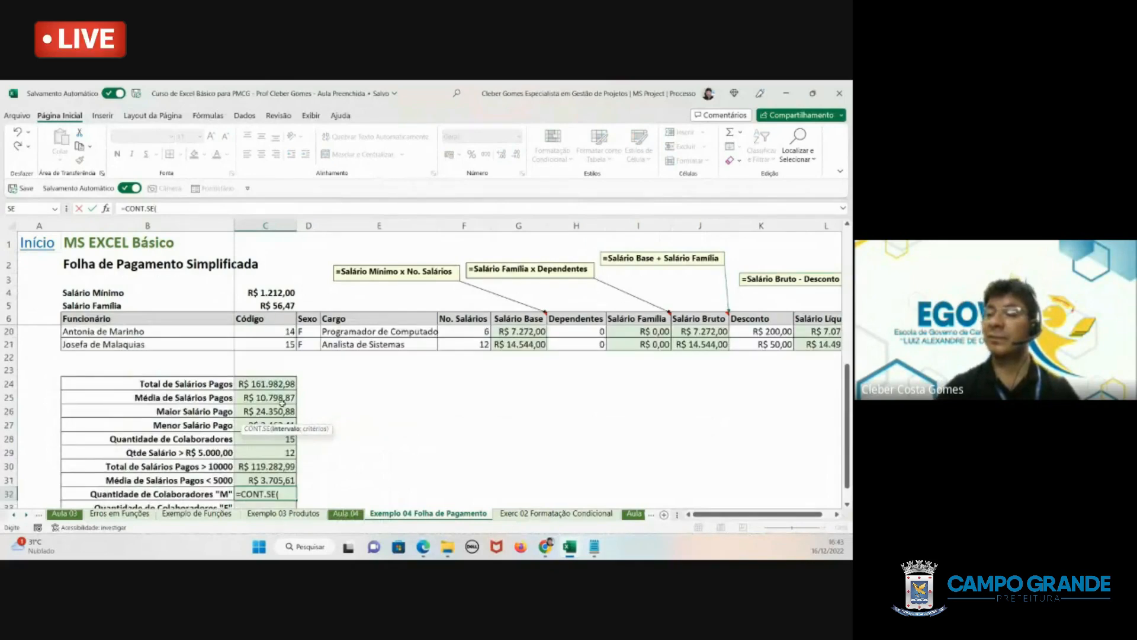
pyautogui.scroll(4, 281, 403)
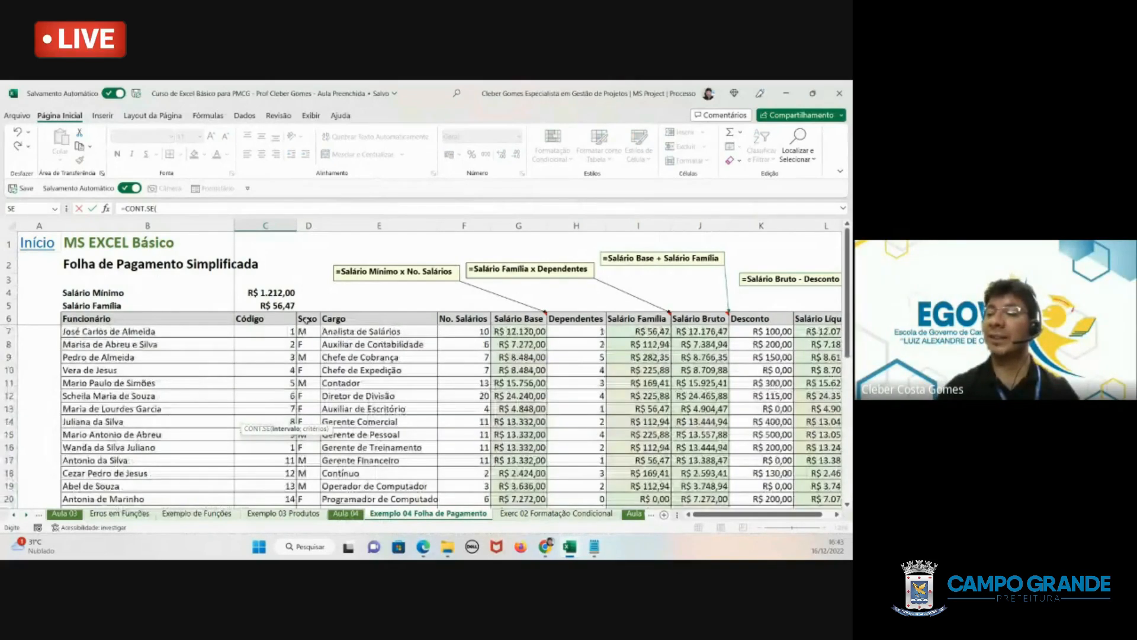
pyautogui.moveTo(307, 320); pyautogui.dragTo(310, 454)
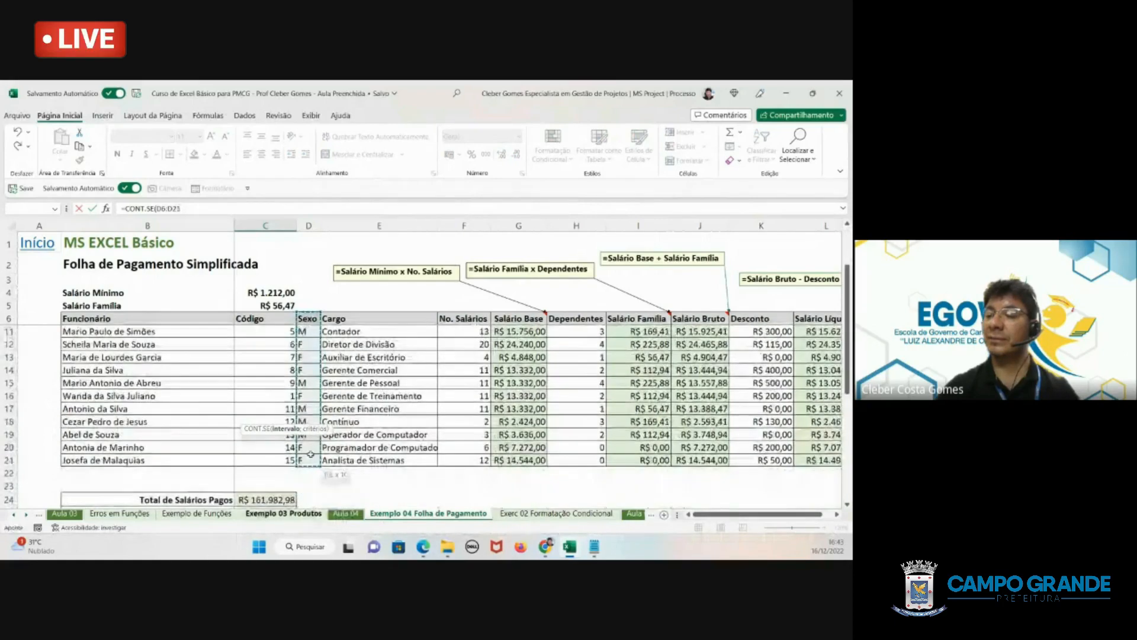
pyautogui.scroll(-6, 310, 454)
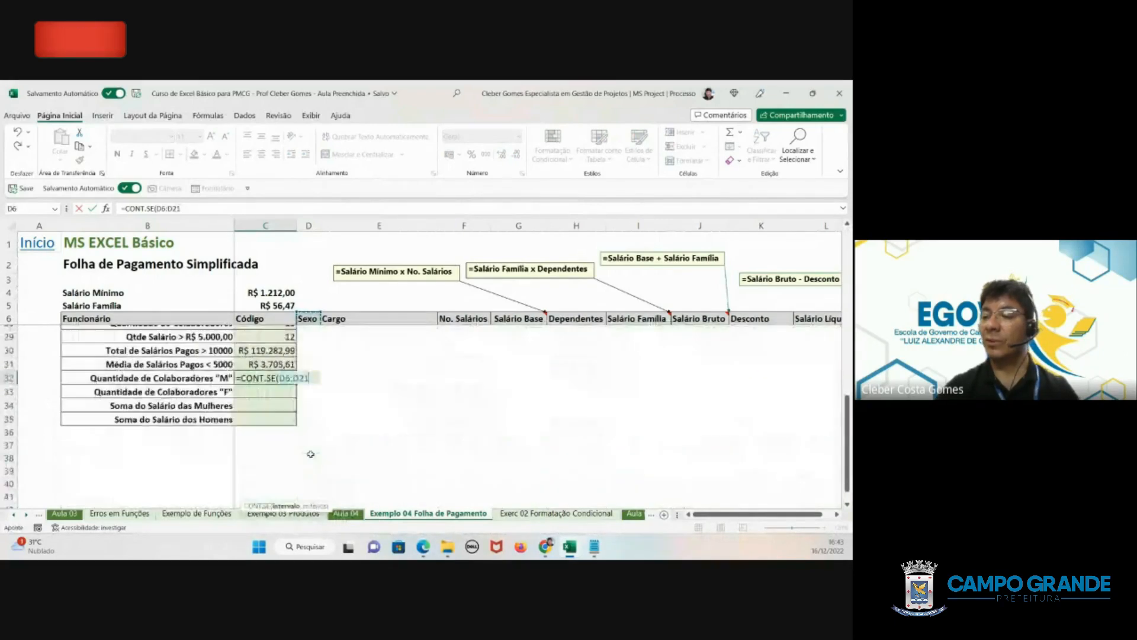
# - Finish the CONT.SE formula in C32 with the criterion "M"
pyautogui.write(';')
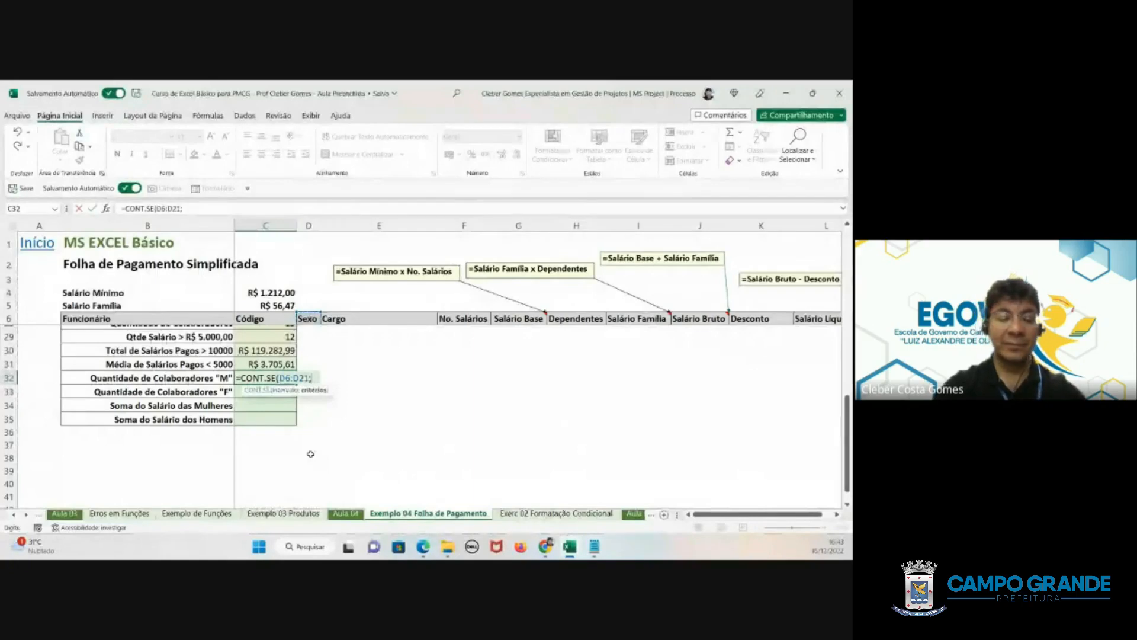
pyautogui.write('"')
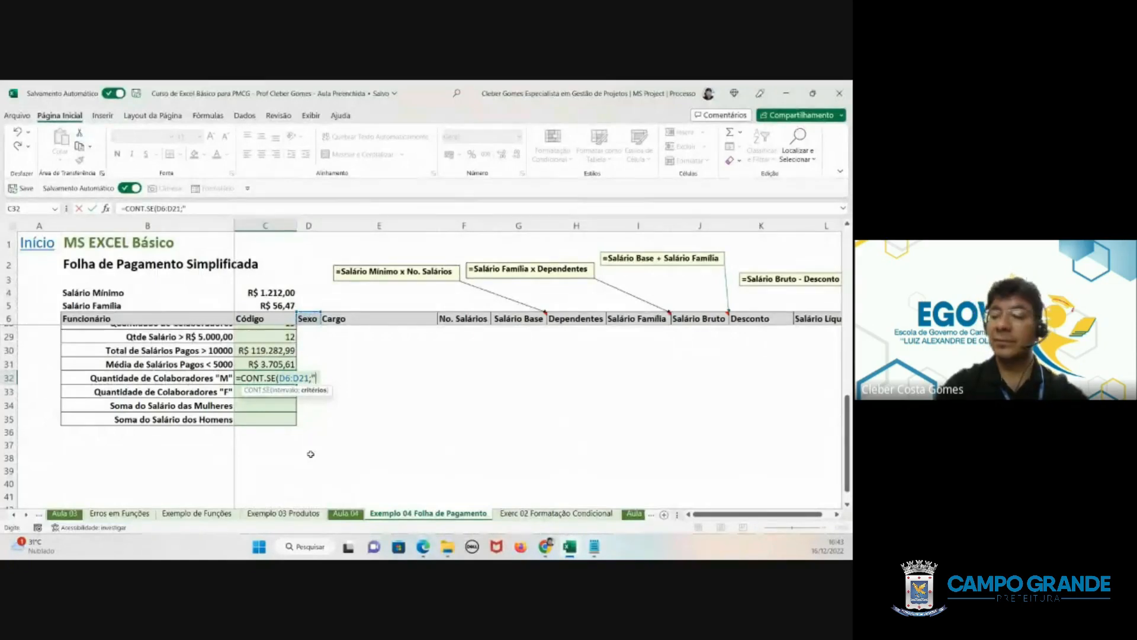
pyautogui.write('m=')
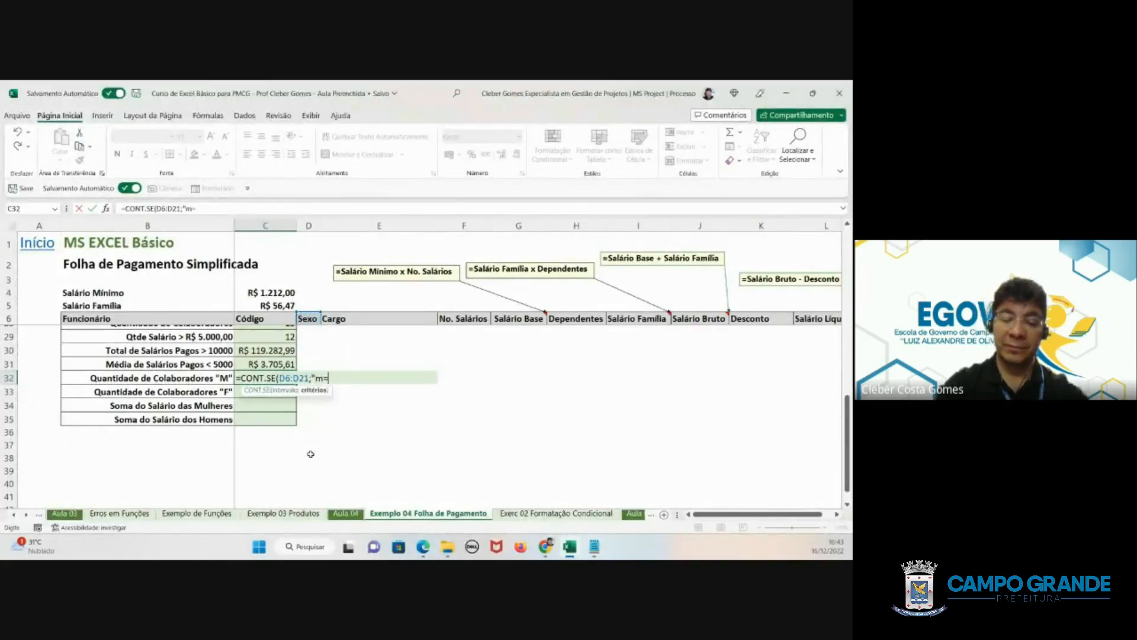
pyautogui.press('BackSpace')
pyautogui.press('BackSpace')
pyautogui.write('M')
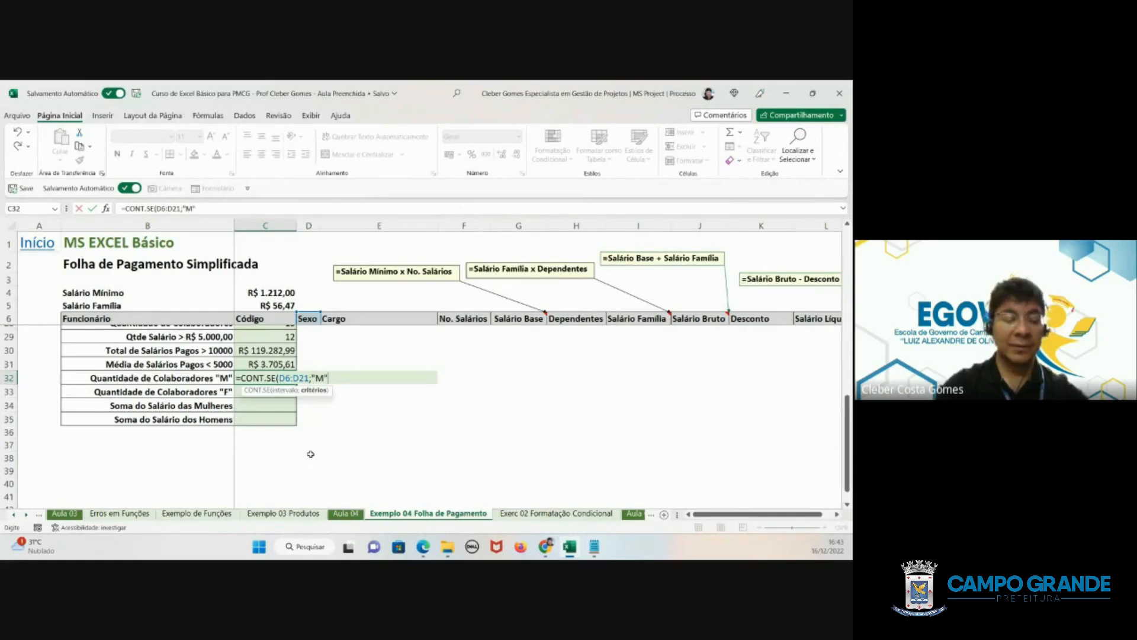
pyautogui.write('")')
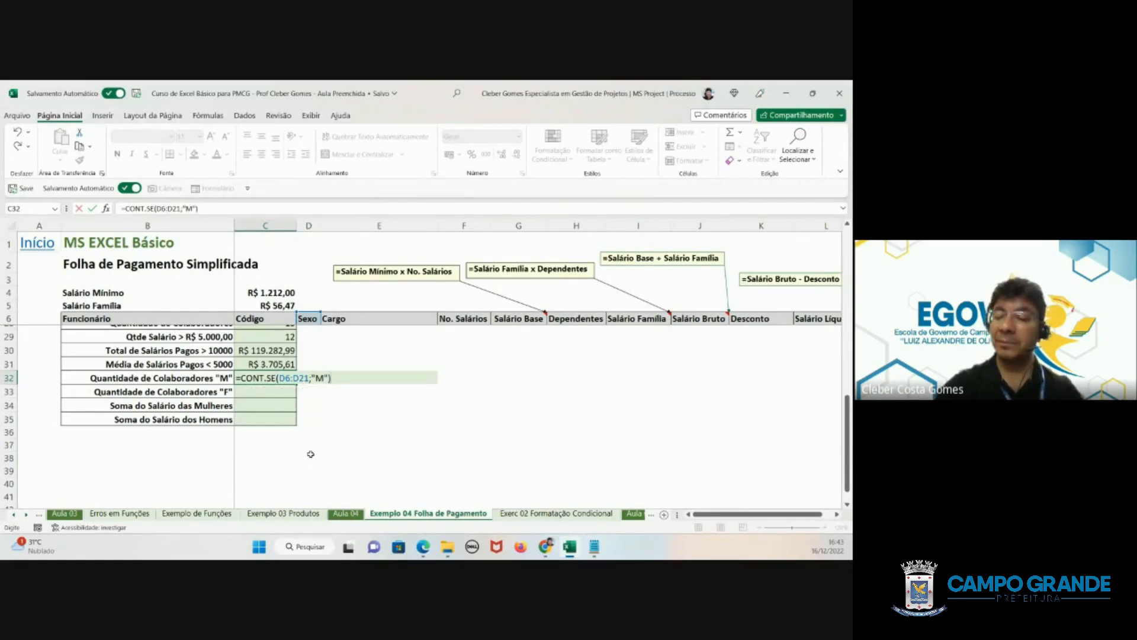
pyautogui.hotkey('ctrl', 'Return')
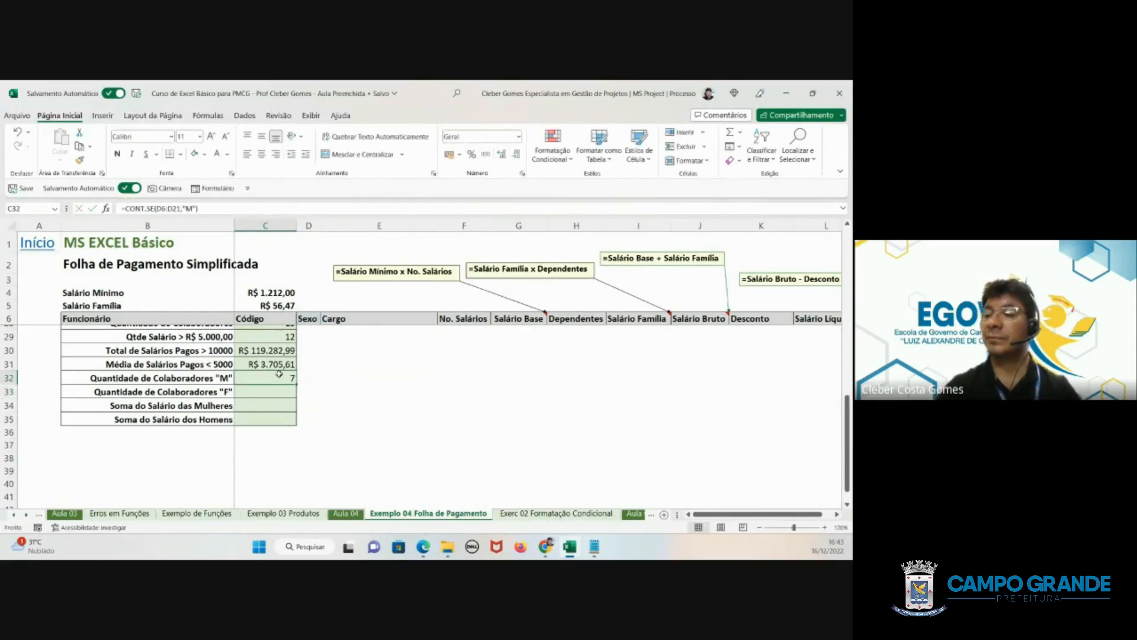
# - Make the D6:D21 range in the C32 formula absolute, as $D$6:$D$21
pyautogui.doubleClick(279, 374)
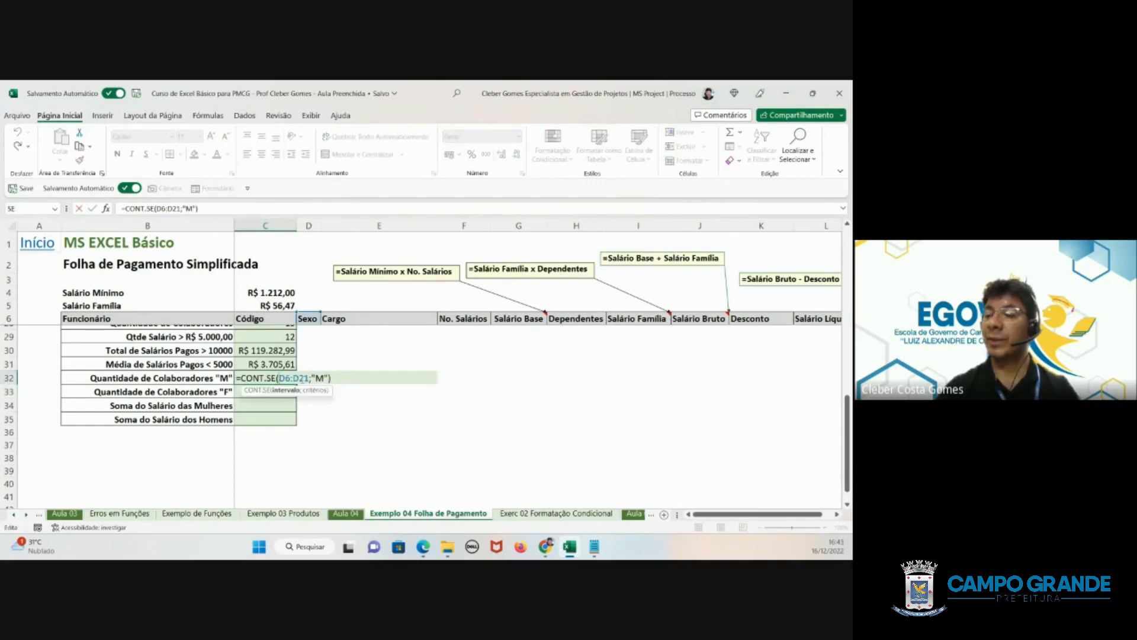
pyautogui.moveTo(308, 378); pyautogui.dragTo(277, 378)
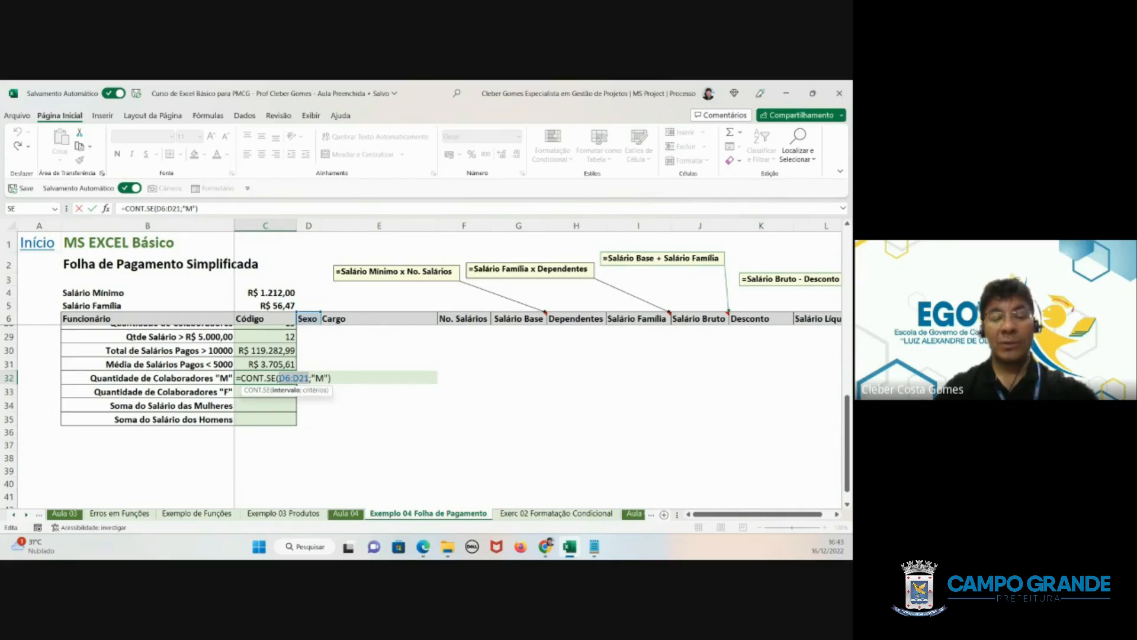
pyautogui.press('F4')
pyautogui.press('Return')
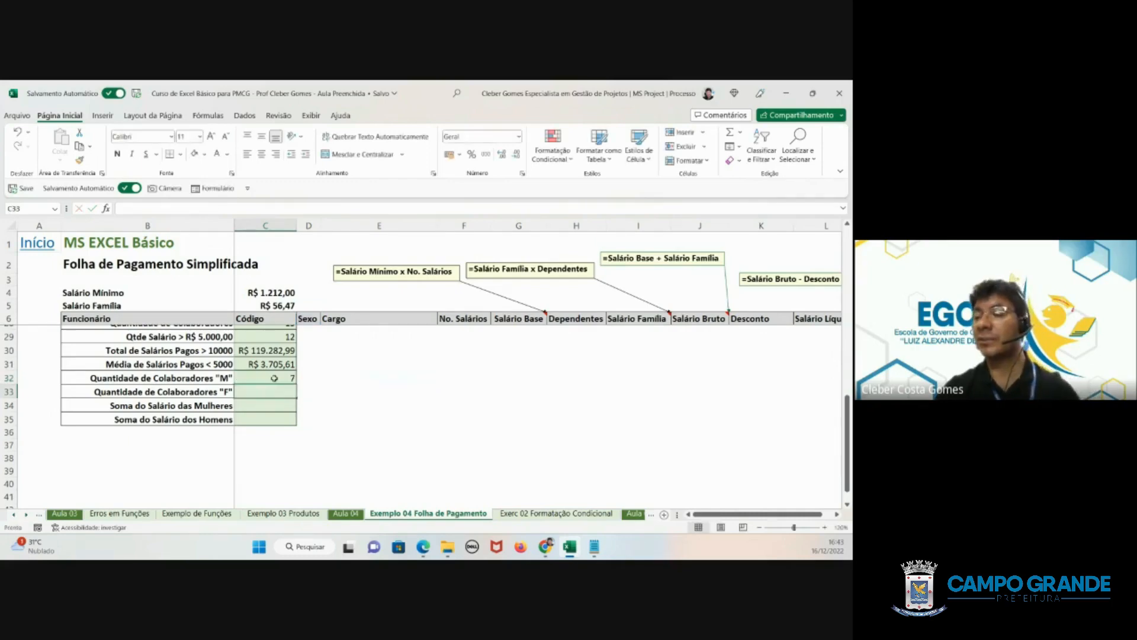
# - Copy the C32 formula down to C33 and set its criterion to "F"
pyautogui.click(271, 377)
pyautogui.moveTo(294, 393); pyautogui.dragTo(295, 394)
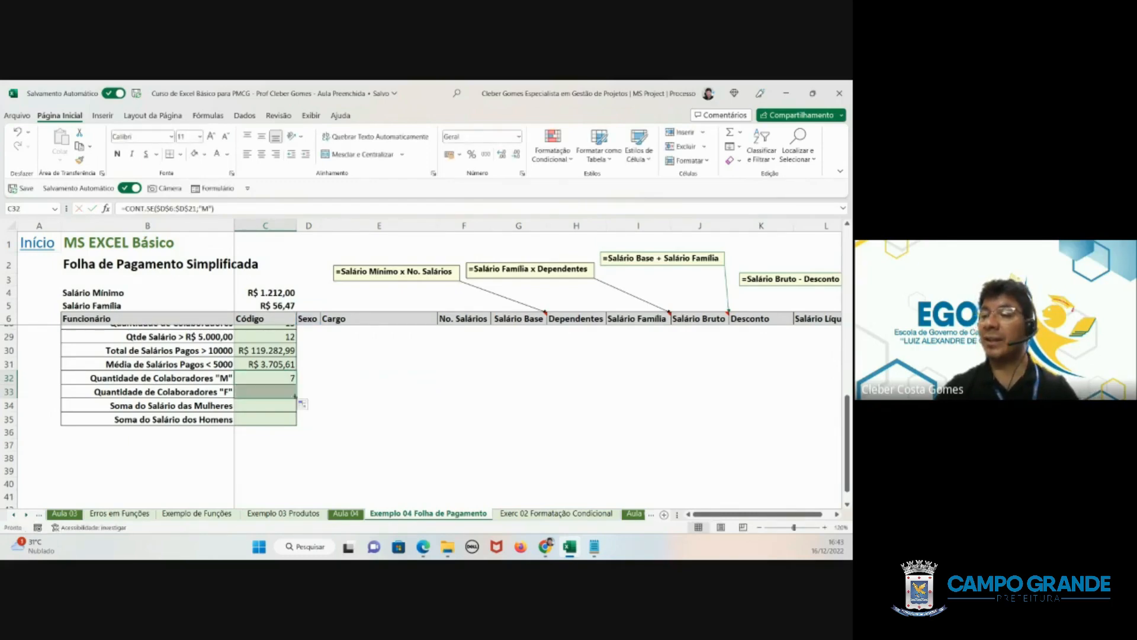
pyautogui.doubleClick(290, 392)
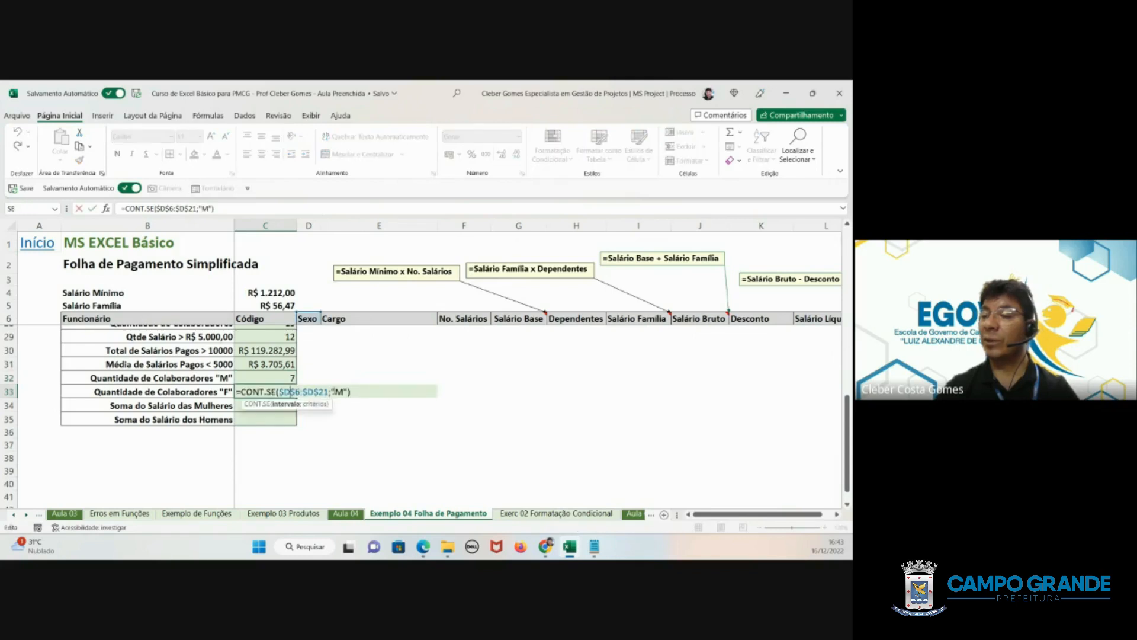
pyautogui.click(341, 391)
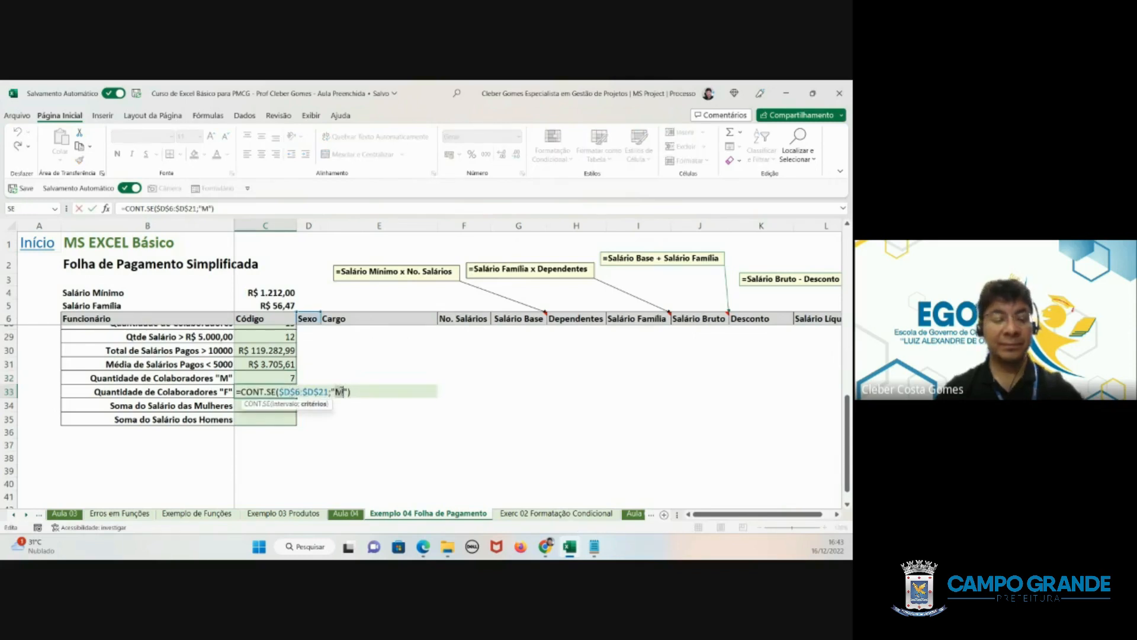
pyautogui.press('BackSpace')
pyautogui.write('F')
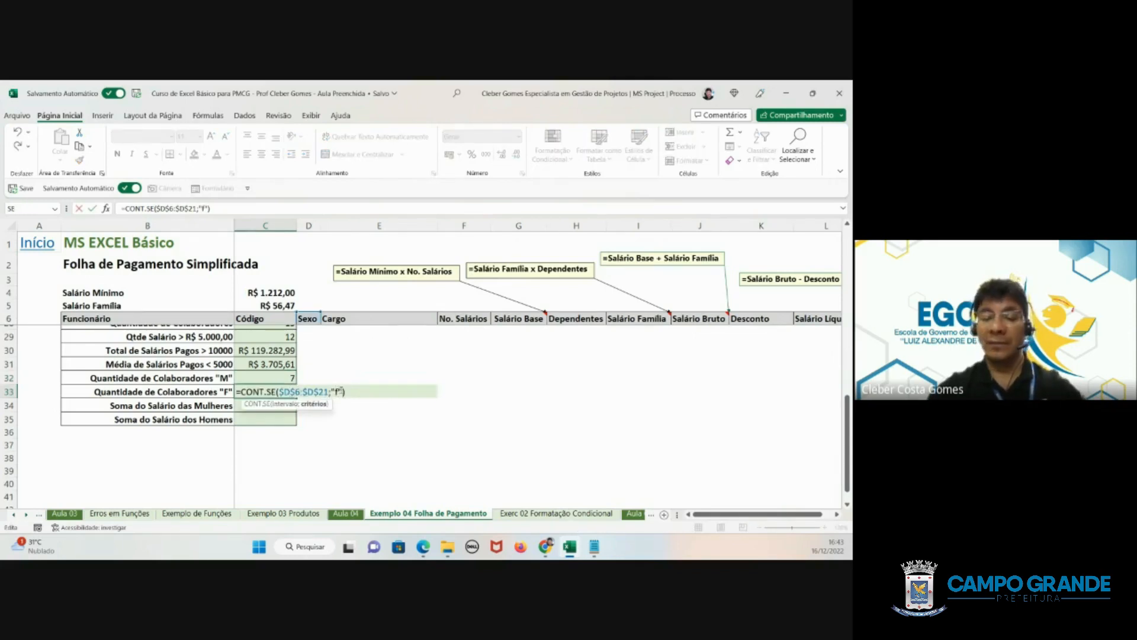
pyautogui.press('Return')
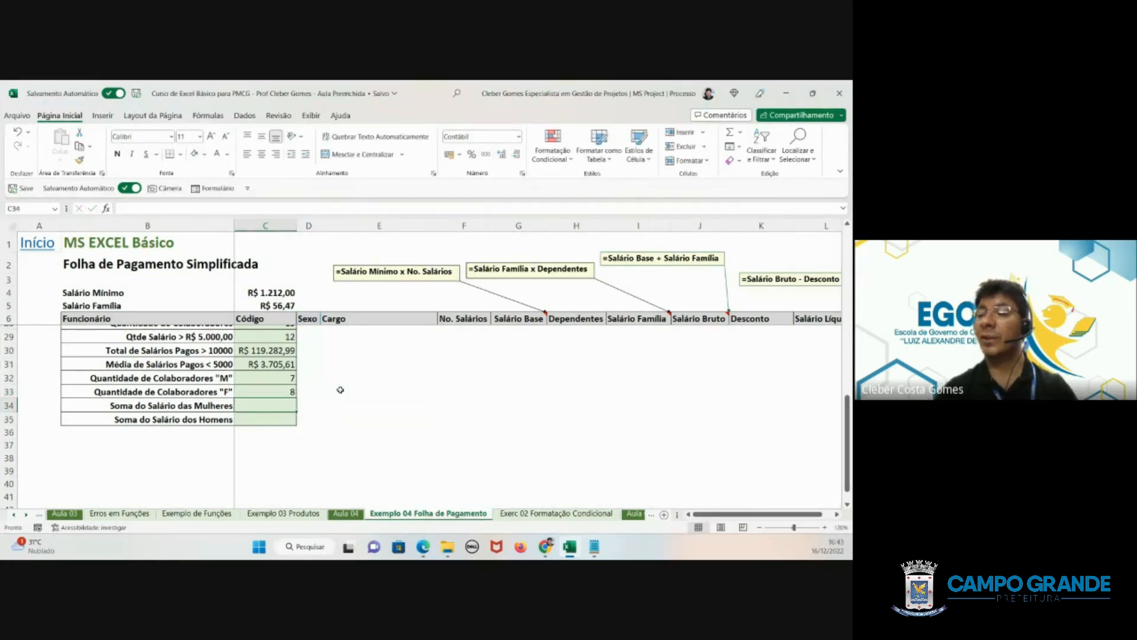
# - Check the combined "M" and "F" counts in C32:C33 against the total number of employees in C28
pyautogui.click(284, 391)
pyautogui.moveTo(283, 378); pyautogui.dragTo(269, 391)
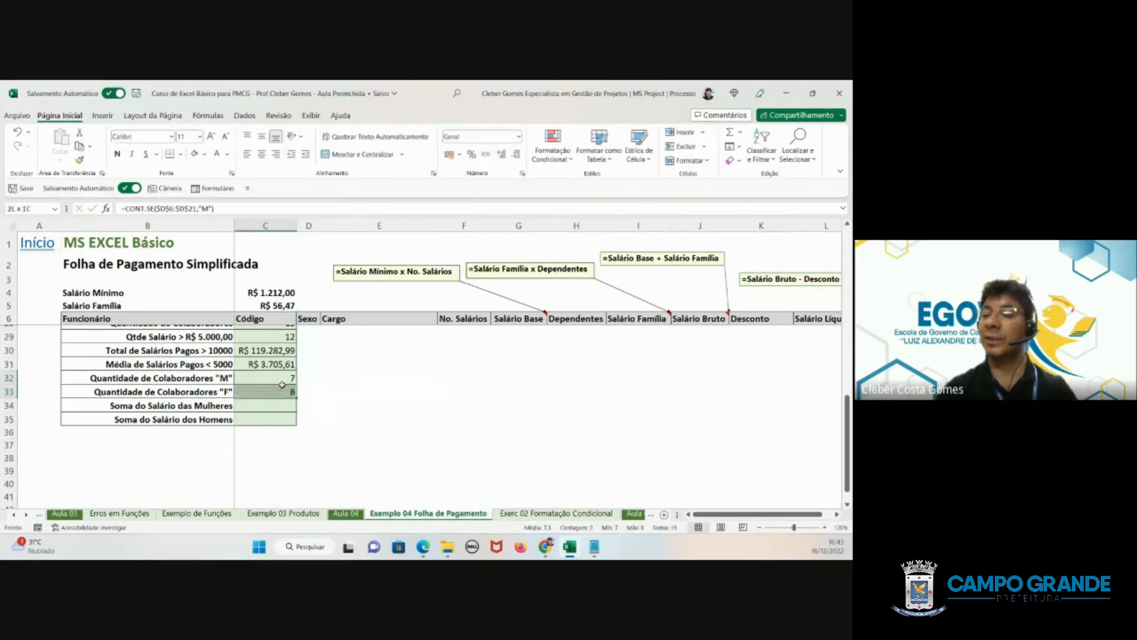
pyautogui.scroll(7, 269, 392)
pyautogui.scroll(-5, 264, 397)
pyautogui.click(254, 401)
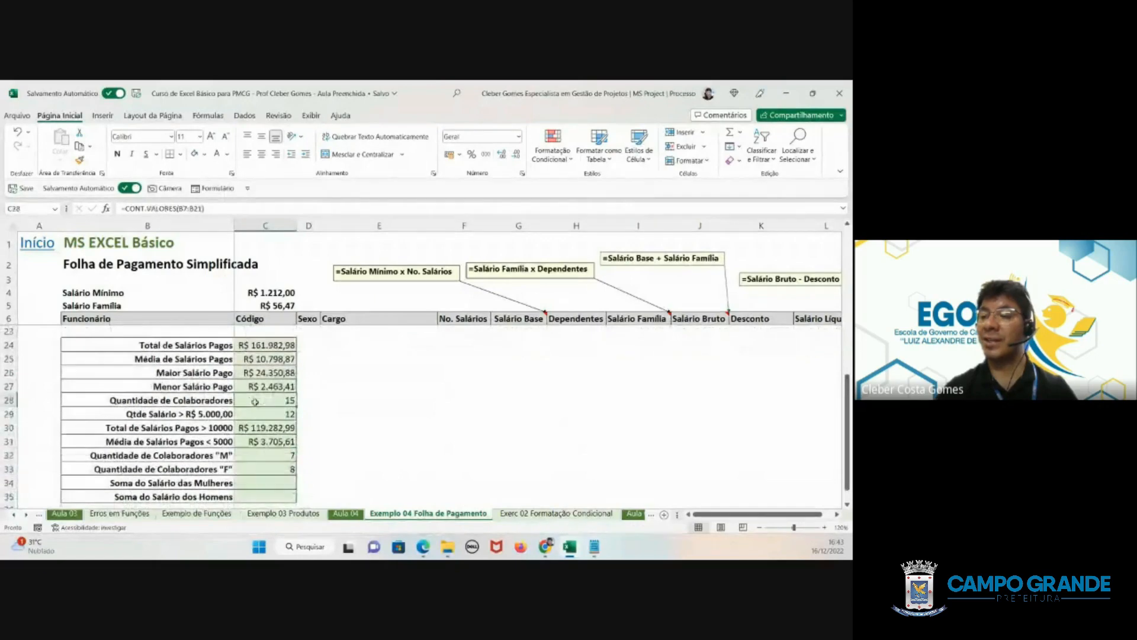
pyautogui.scroll(-2, 256, 403)
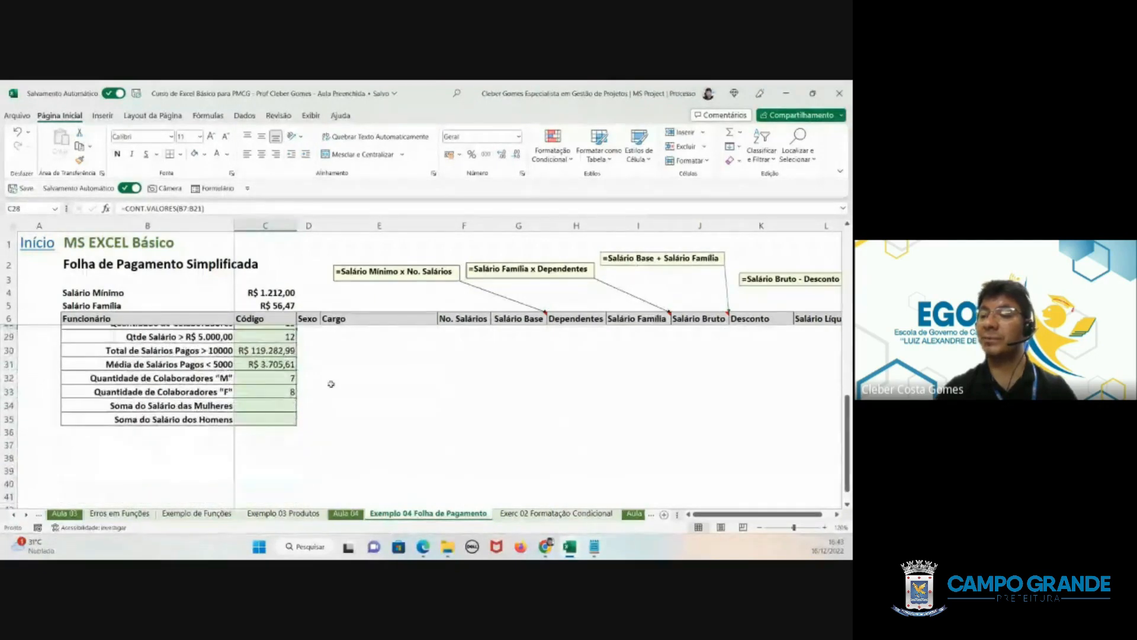
pyautogui.click(257, 406)
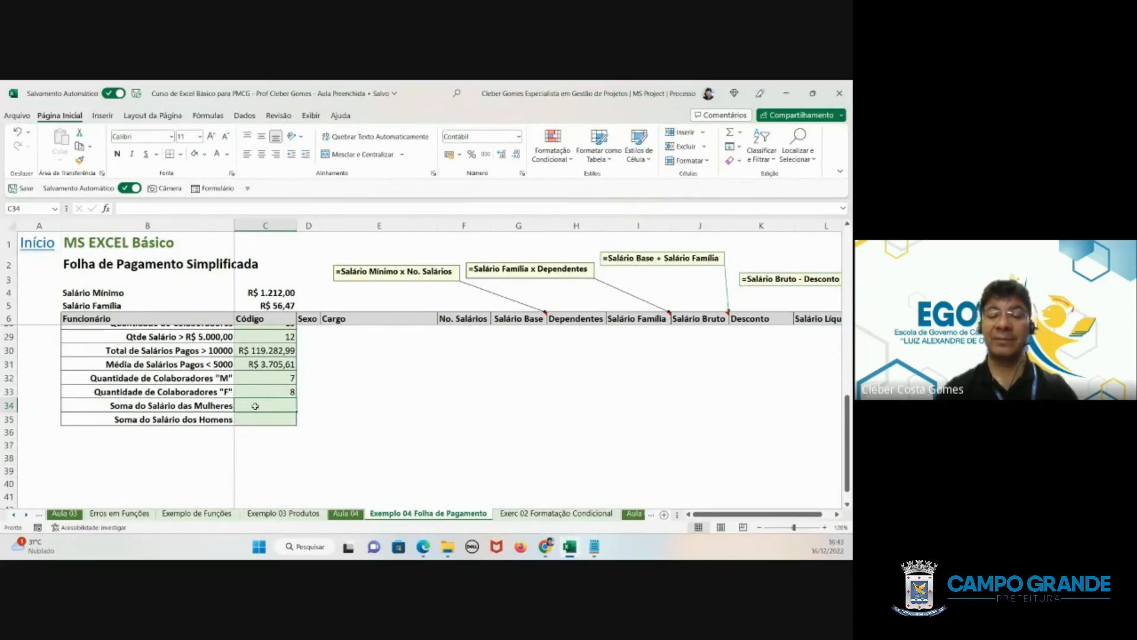
pyautogui.write('=')
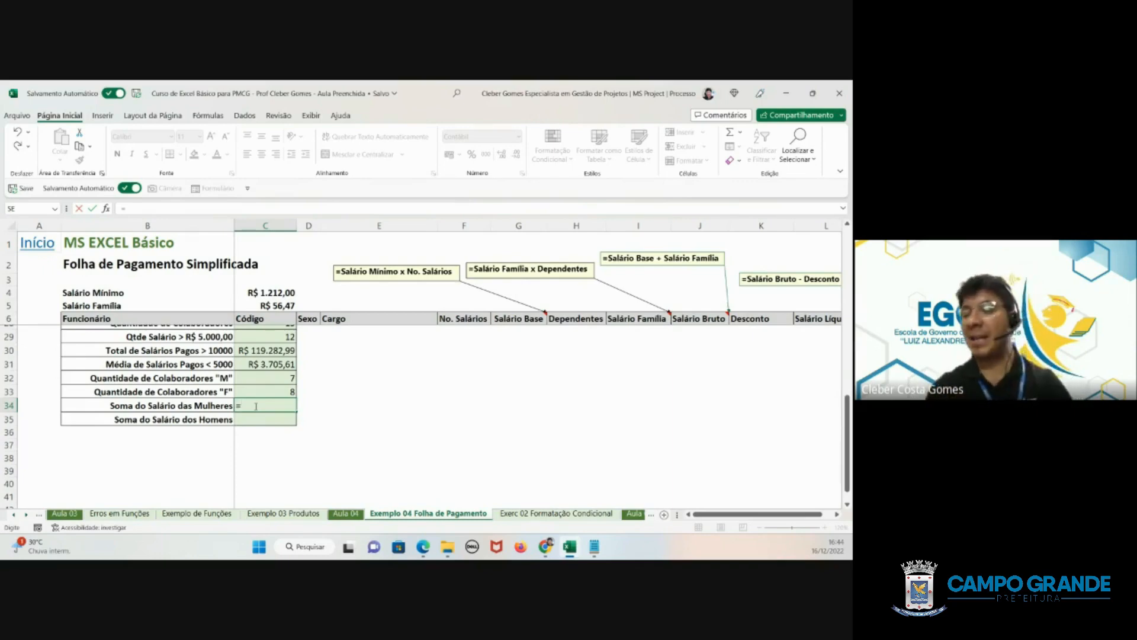
pyautogui.press('Escape')
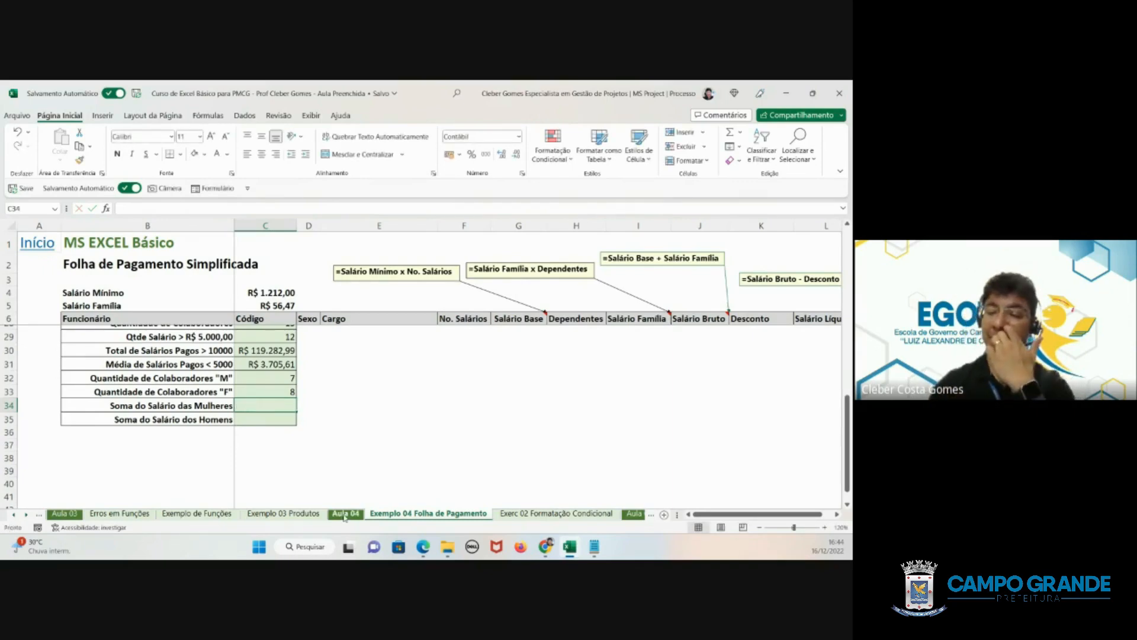
# - Review the list of the 20 most used functions on the Exemplo de Funções sheet, reached through the basic functions link on Aula 03
pyautogui.click(64, 514)
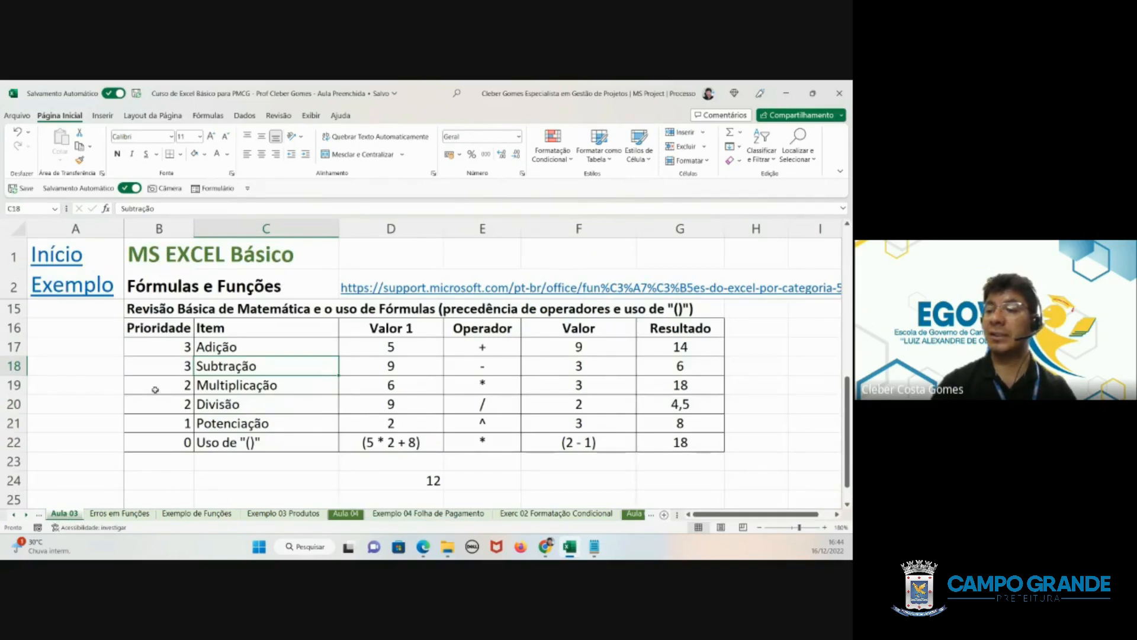
pyautogui.scroll(-2, 155, 390)
pyautogui.scroll(3, 155, 389)
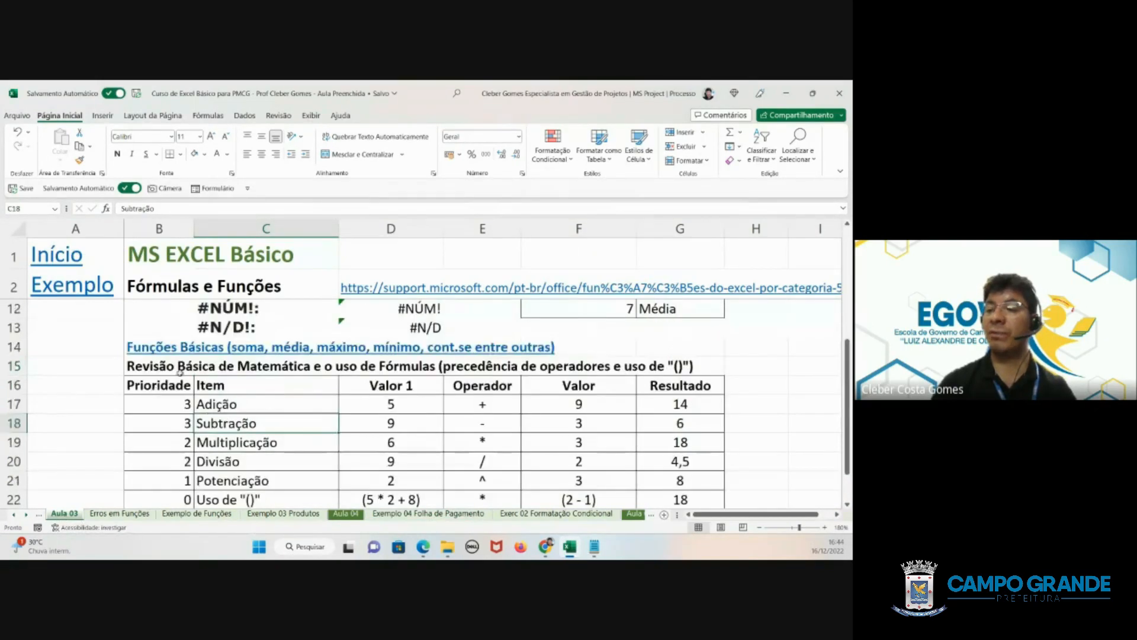
pyautogui.click(215, 353)
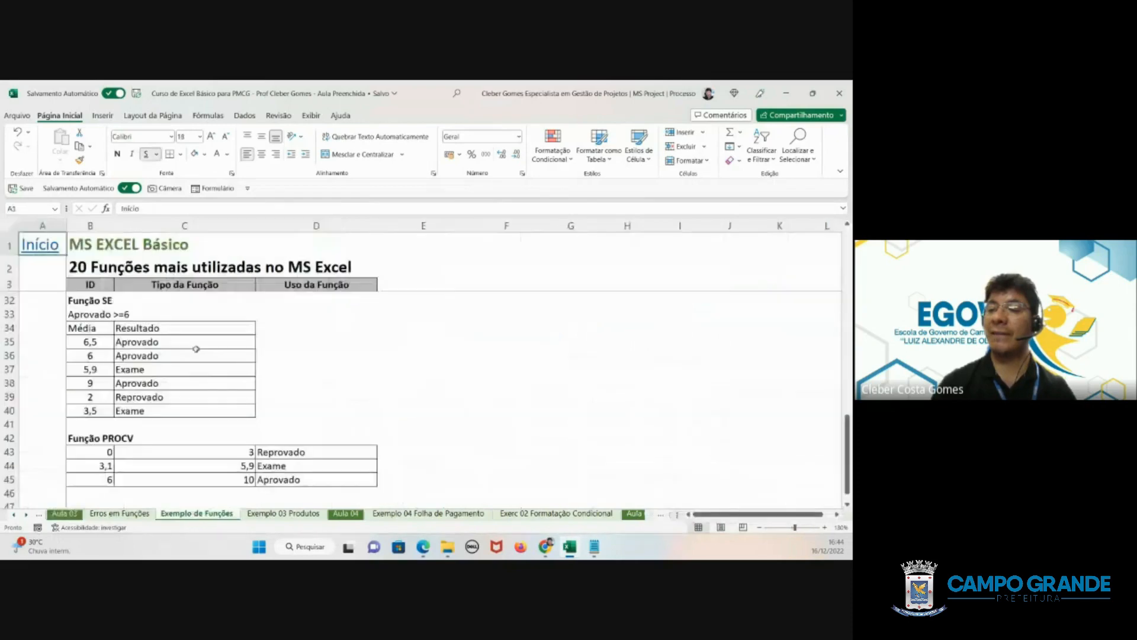
pyautogui.scroll(-2, 139, 453)
pyautogui.scroll(11, 139, 453)
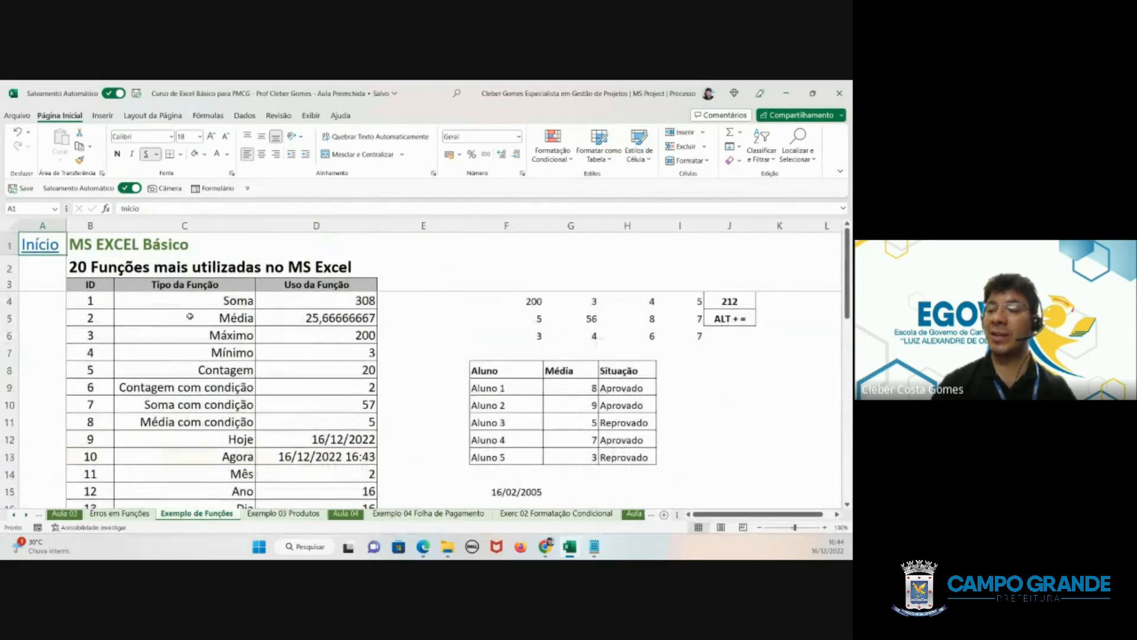
pyautogui.click(203, 299)
pyautogui.scroll(-2, 205, 339)
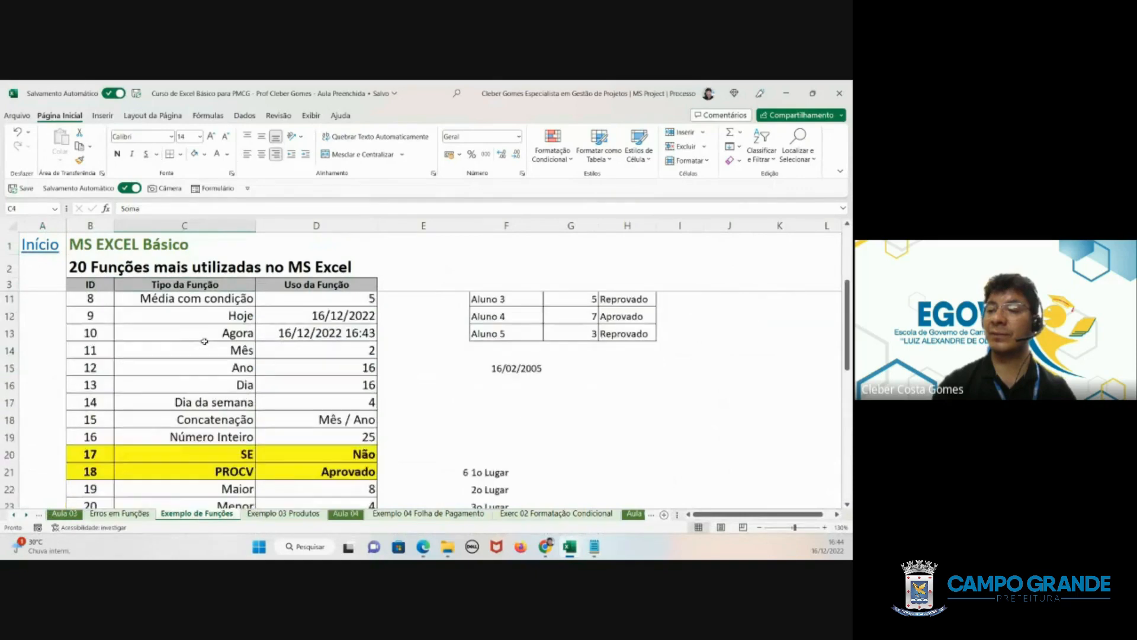
pyautogui.click(206, 346)
pyautogui.scroll(-2, 206, 344)
pyautogui.click(203, 336)
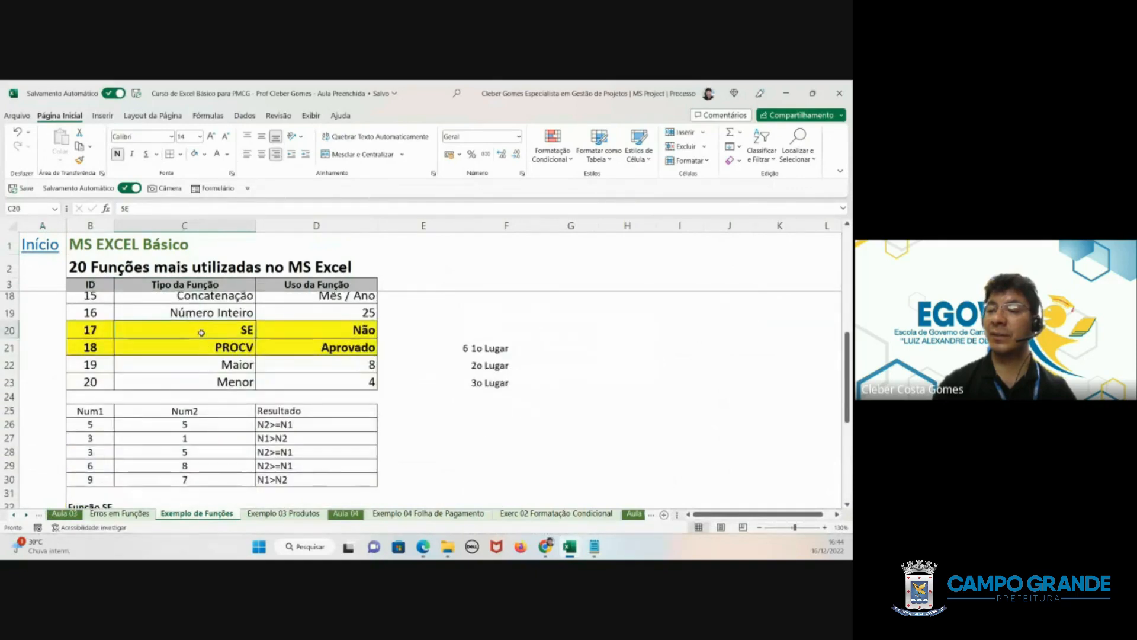
pyautogui.scroll(3, 201, 334)
pyautogui.scroll(2, 201, 333)
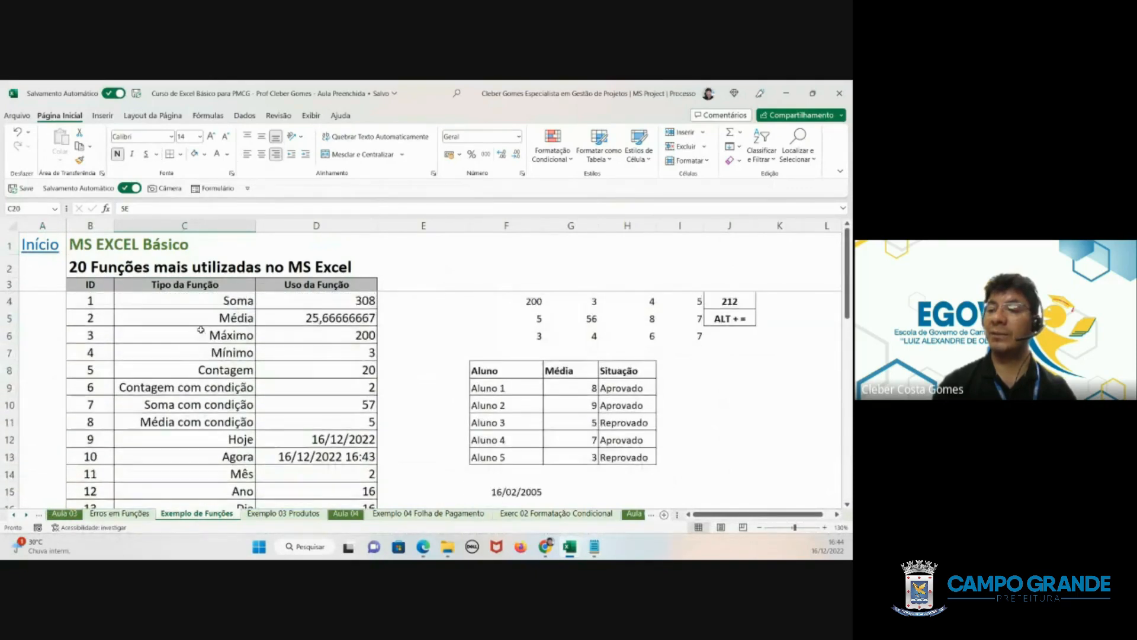
pyautogui.moveTo(89, 300); pyautogui.dragTo(295, 365)
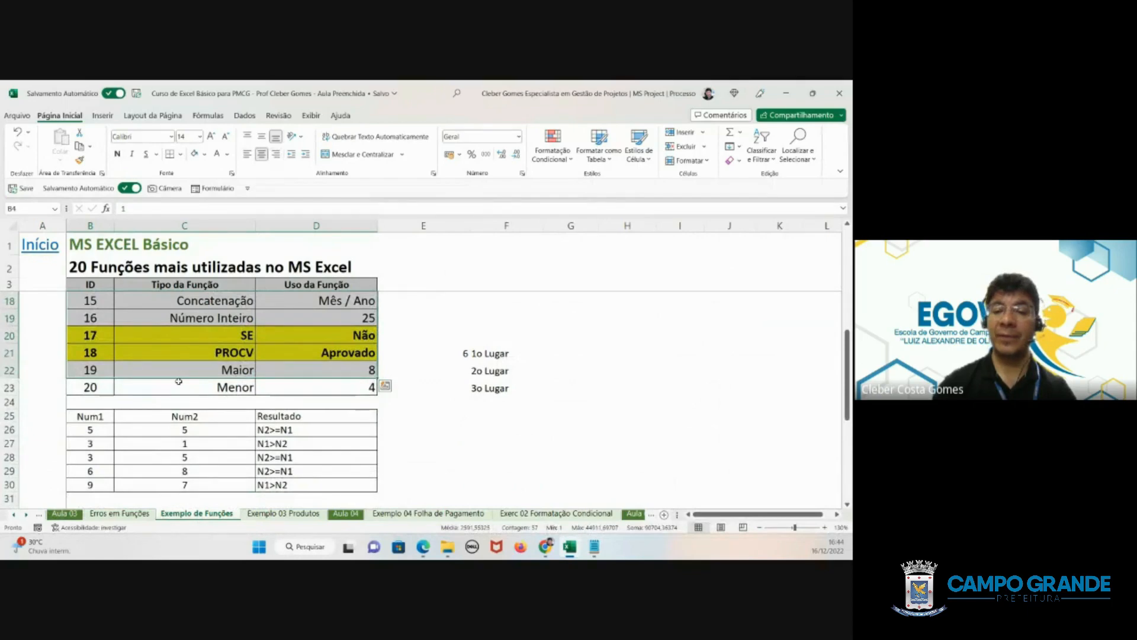
# - Return to the Exemplo 04 Folha de Pagamento sheet and start a SOMASE formula in C34 with the Sexo range D6:D21
pyautogui.click(389, 514)
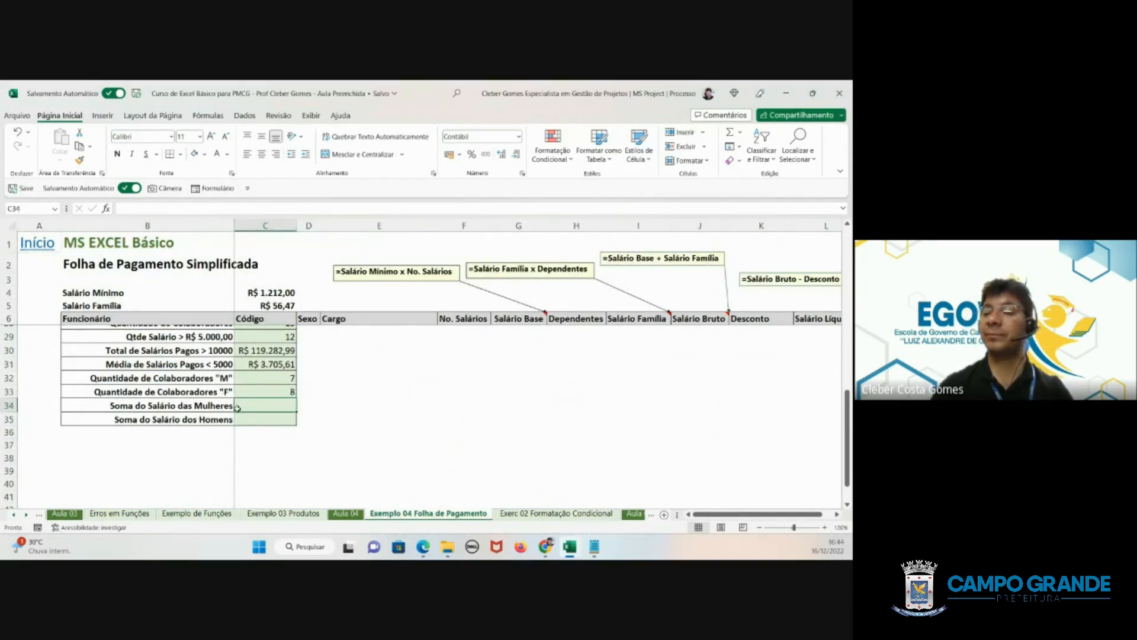
pyautogui.write('=SOMA')
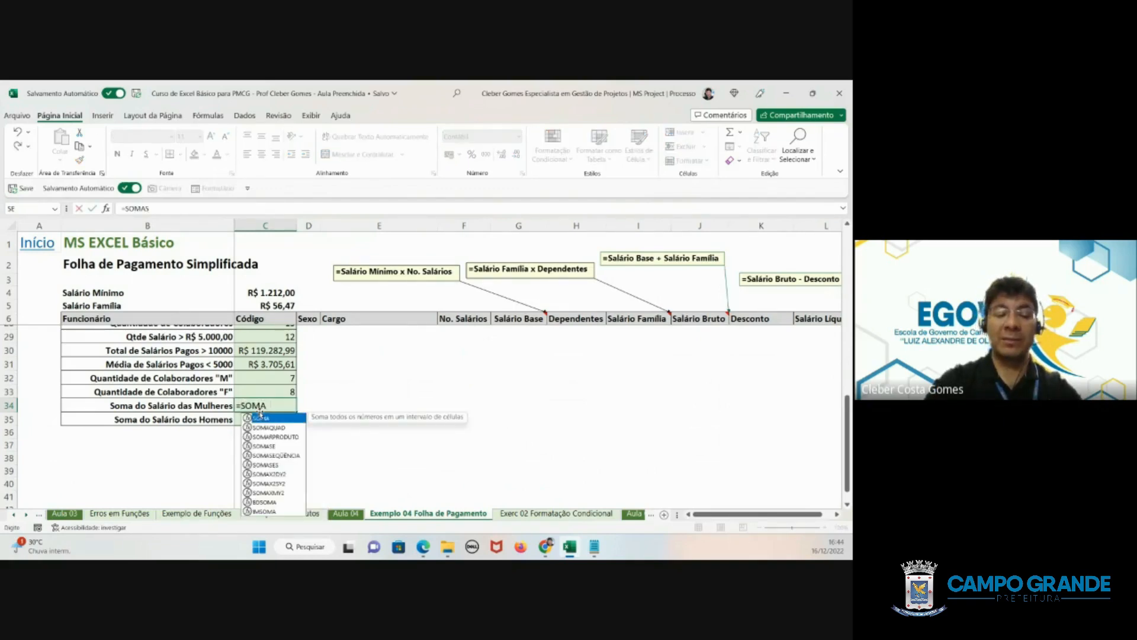
pyautogui.write('SE(')
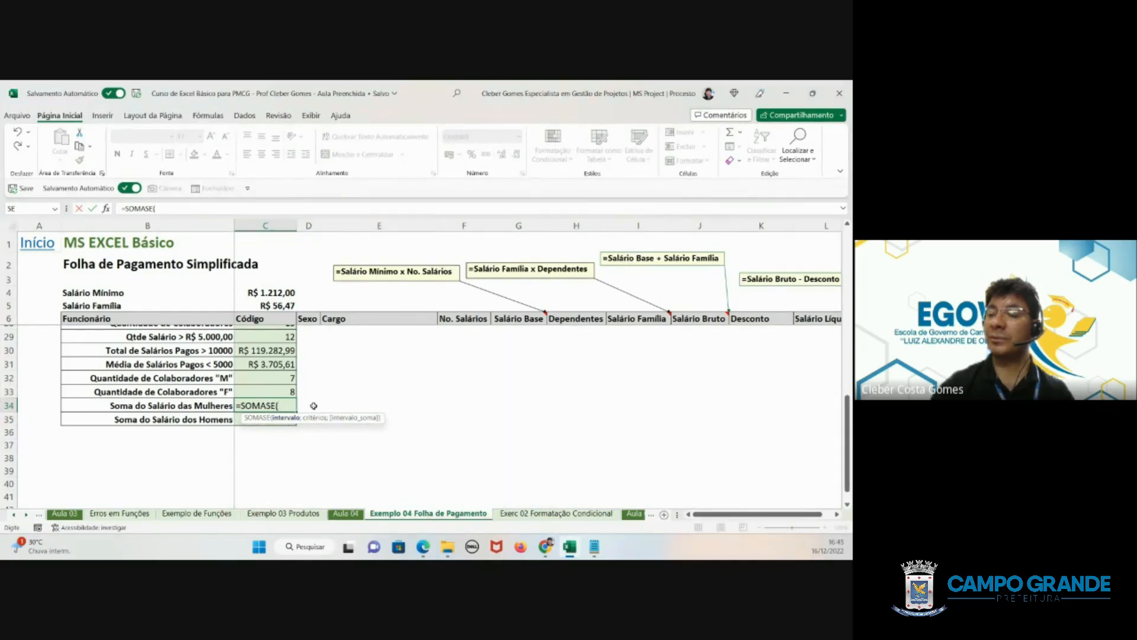
pyautogui.scroll(4, 336, 395)
pyautogui.scroll(3, 336, 395)
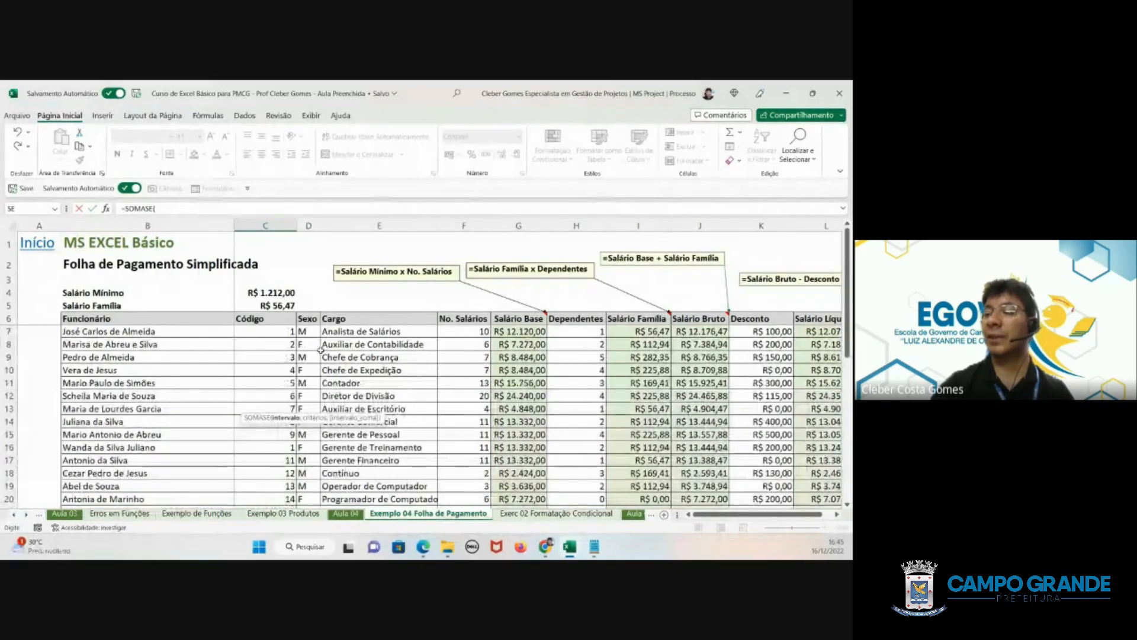
pyautogui.scroll(-6, 336, 395)
pyautogui.scroll(-1, 321, 366)
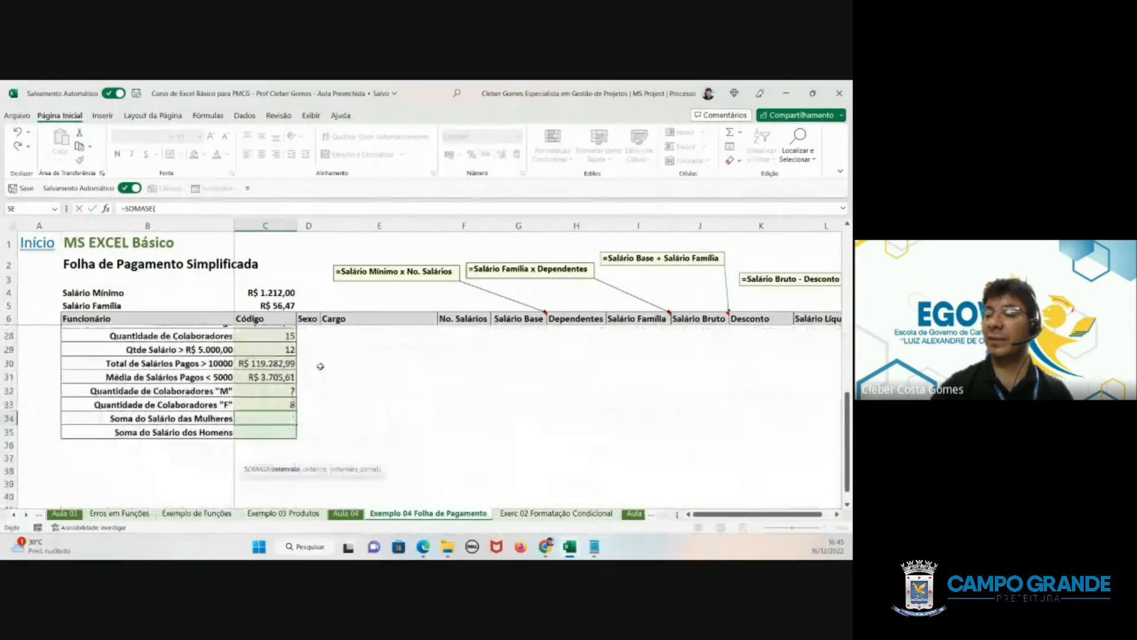
pyautogui.scroll(6, 320, 366)
pyautogui.scroll(1, 320, 366)
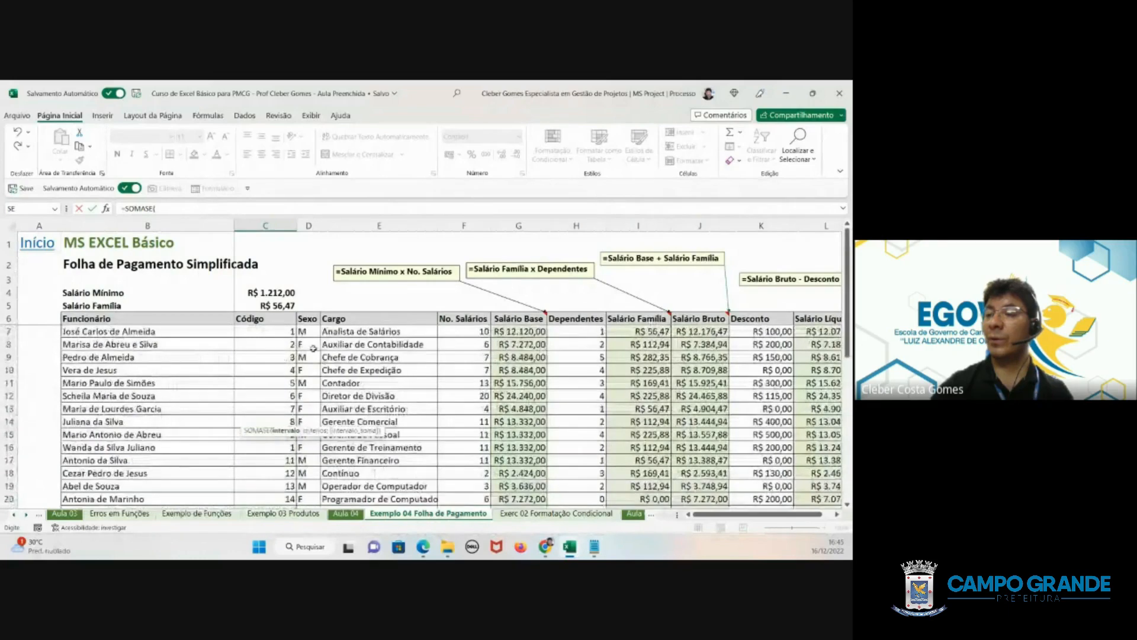
pyautogui.click(305, 318)
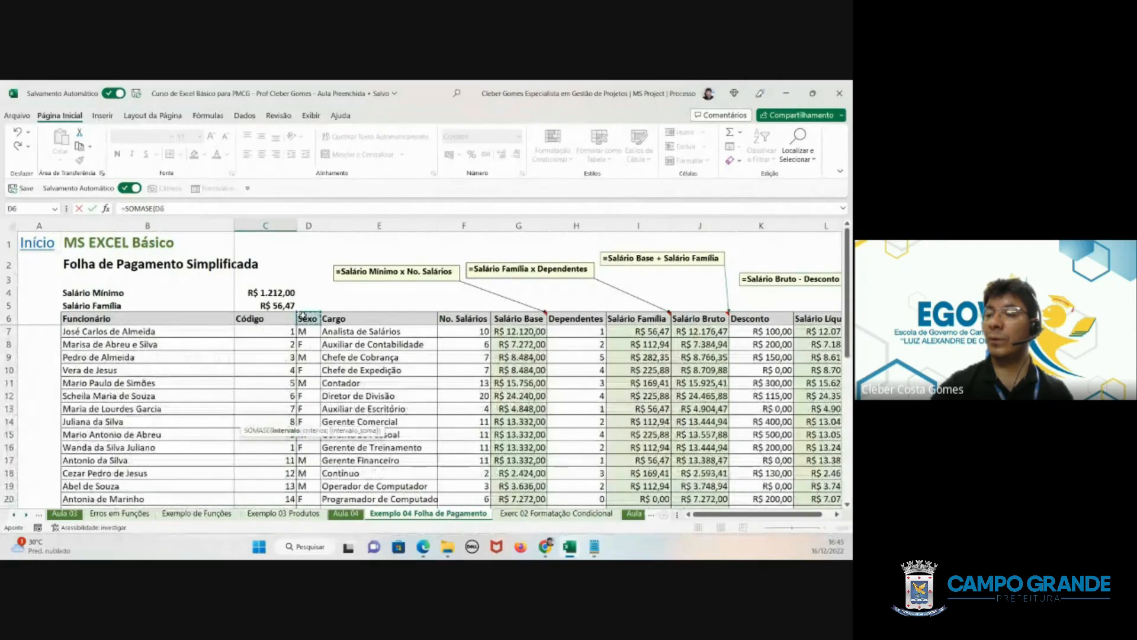
pyautogui.moveTo(304, 318); pyautogui.dragTo(318, 487)
pyautogui.scroll(-1, 302, 469)
pyautogui.scroll(-4, 302, 468)
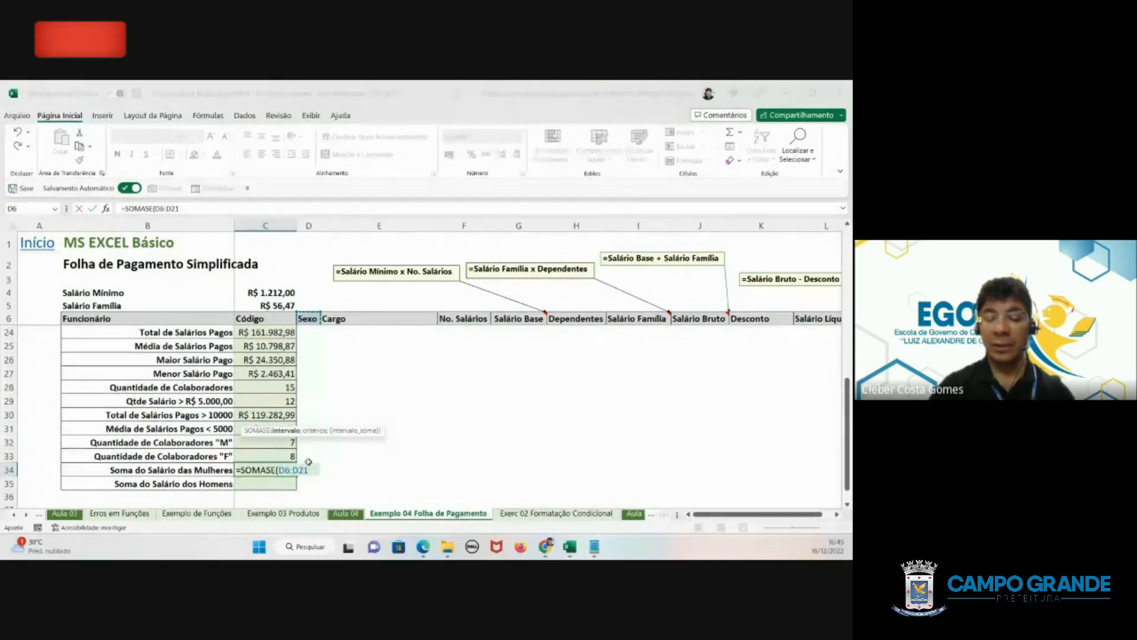
pyautogui.click(320, 469)
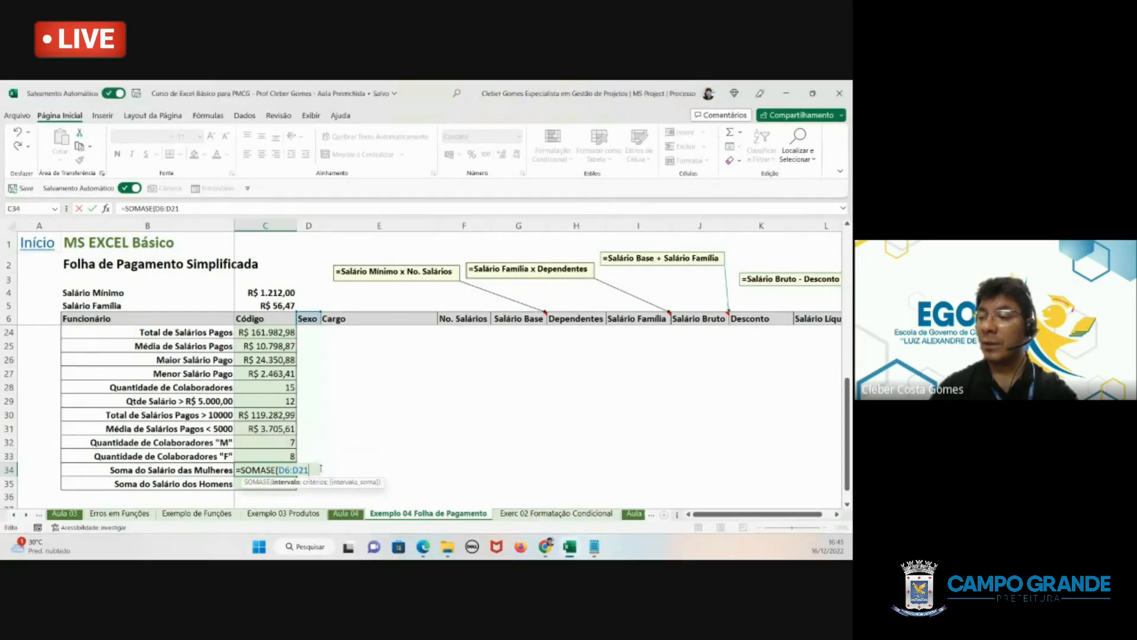
# - Add the criterion "F" to the SOMASE formula in C34
pyautogui.write(';"')
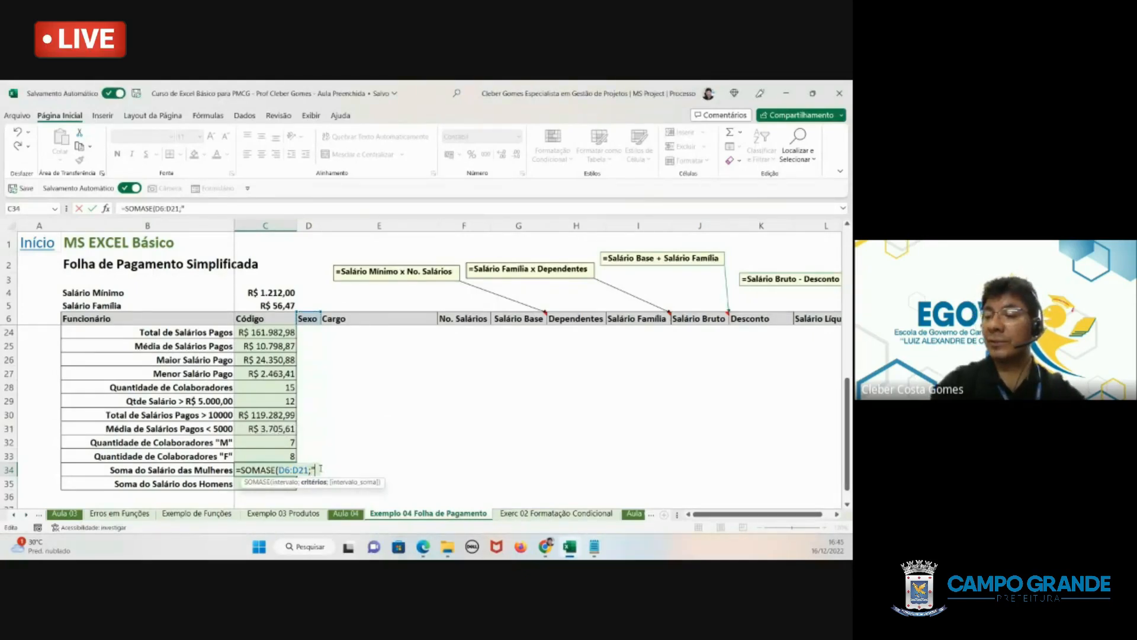
pyautogui.write('f')
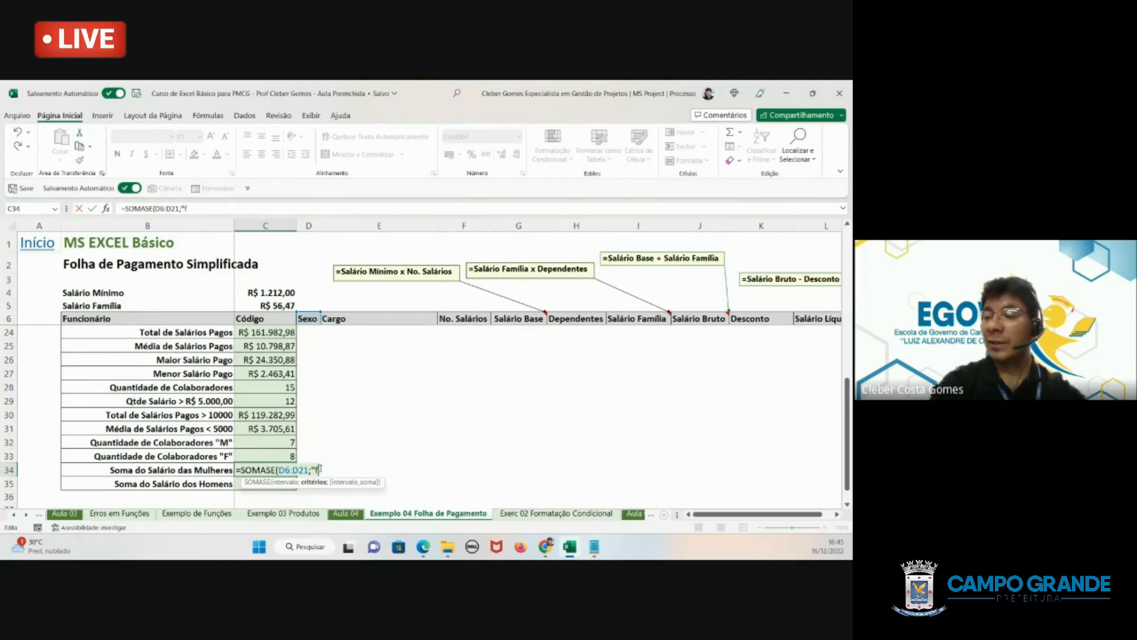
pyautogui.press('BackSpace')
pyautogui.write('F')
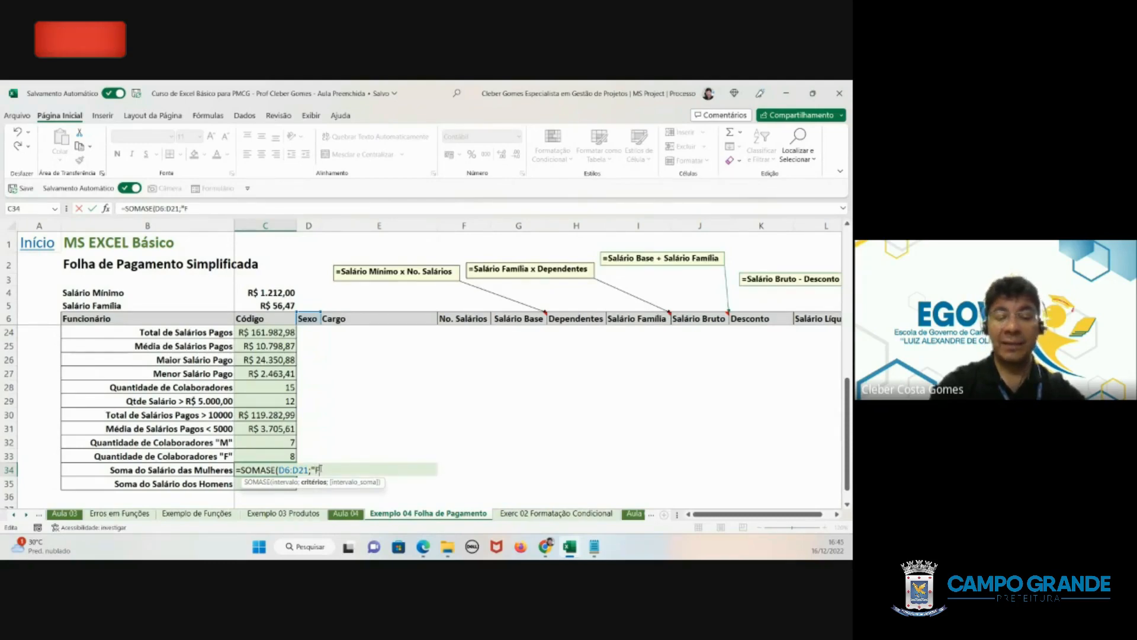
pyautogui.write('";')
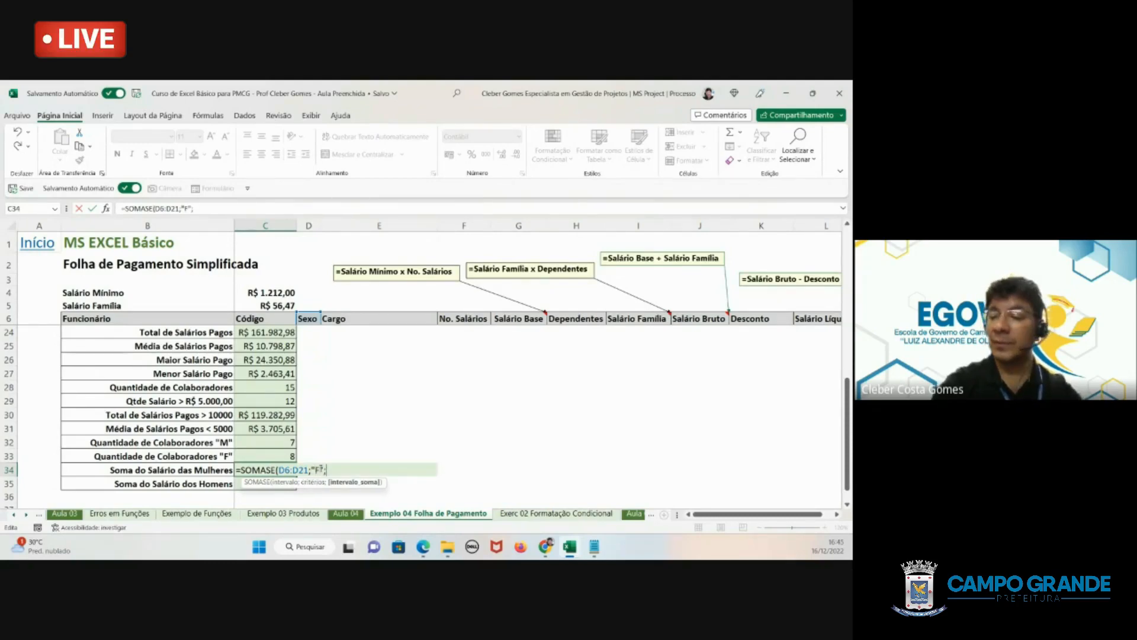
# - Complete the C34 formula with the net salary cells L6:L21 as the sum range
pyautogui.scroll(1, 761, 369)
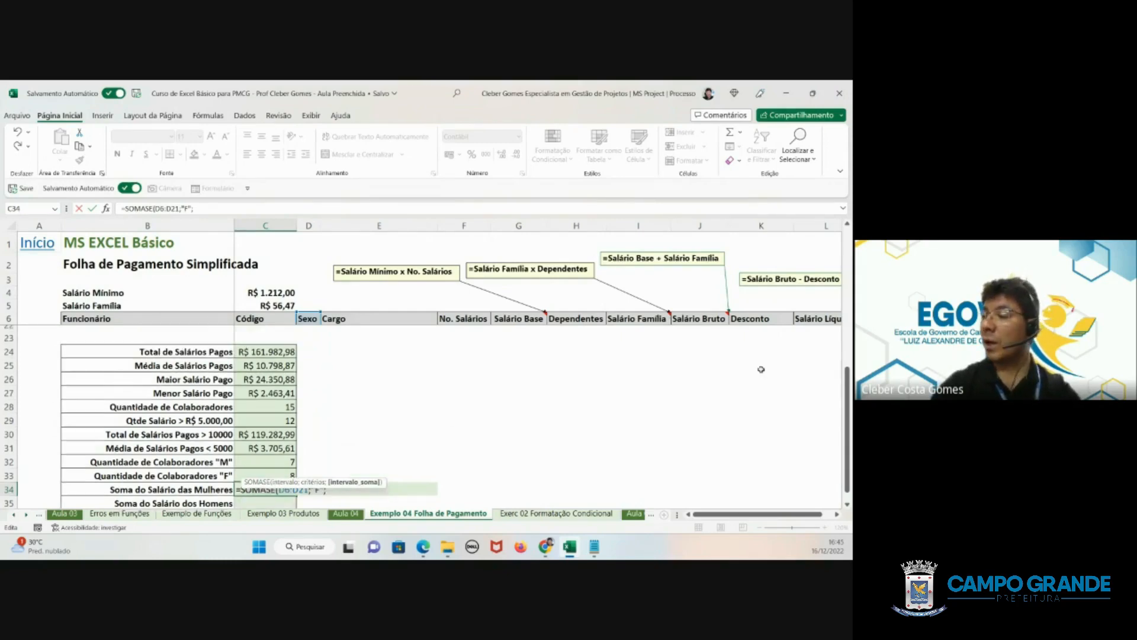
pyautogui.scroll(5, 761, 369)
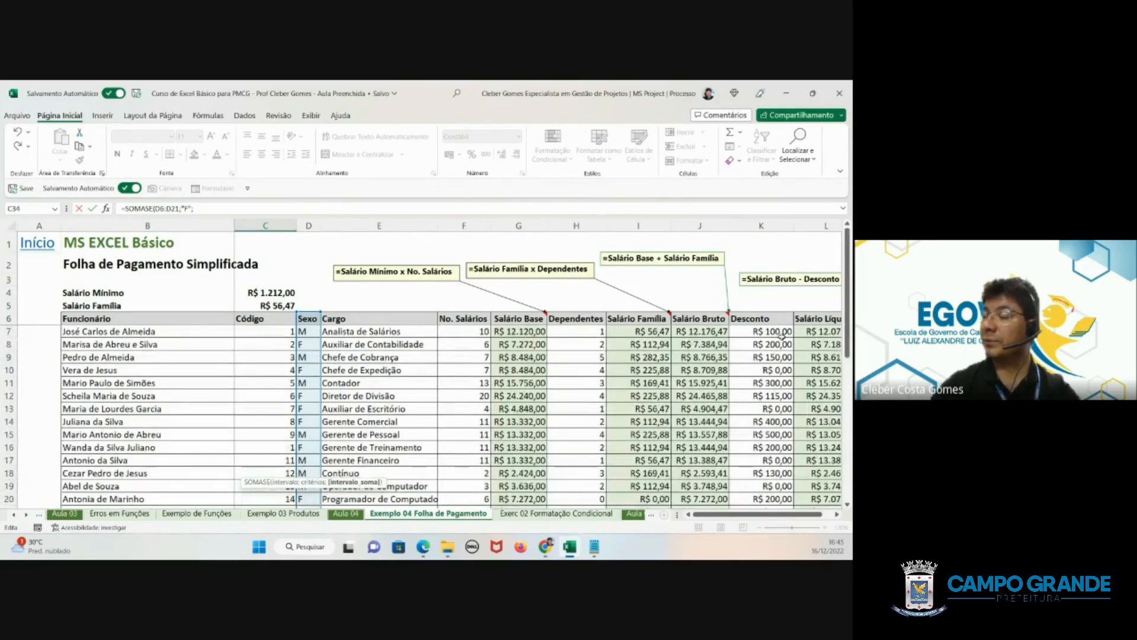
pyautogui.moveTo(818, 318); pyautogui.dragTo(823, 473)
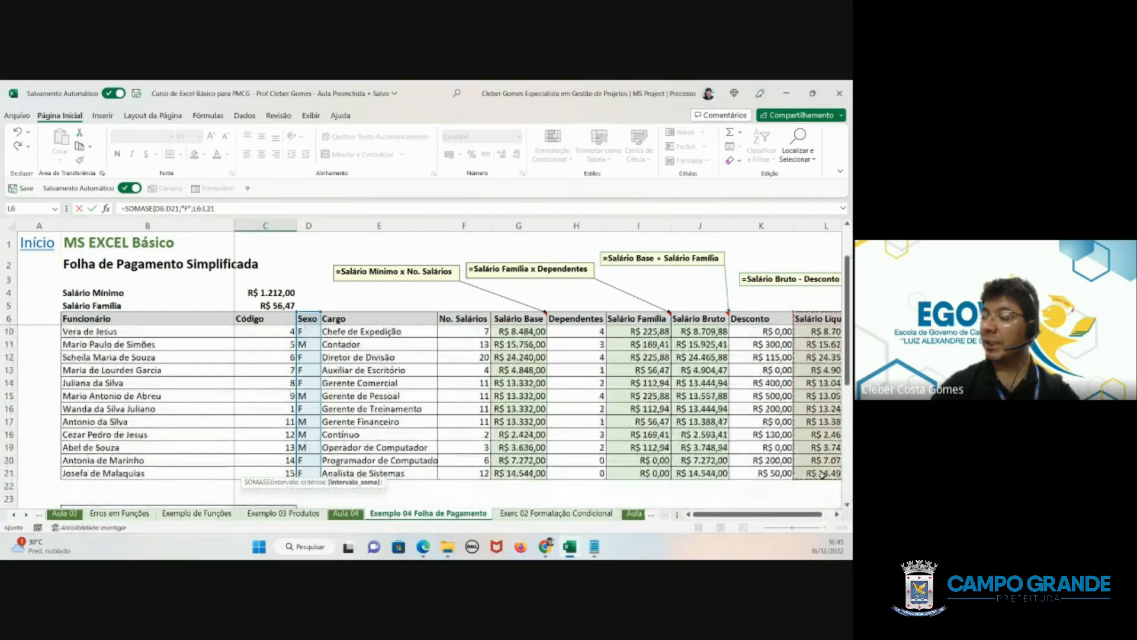
pyautogui.write(')')
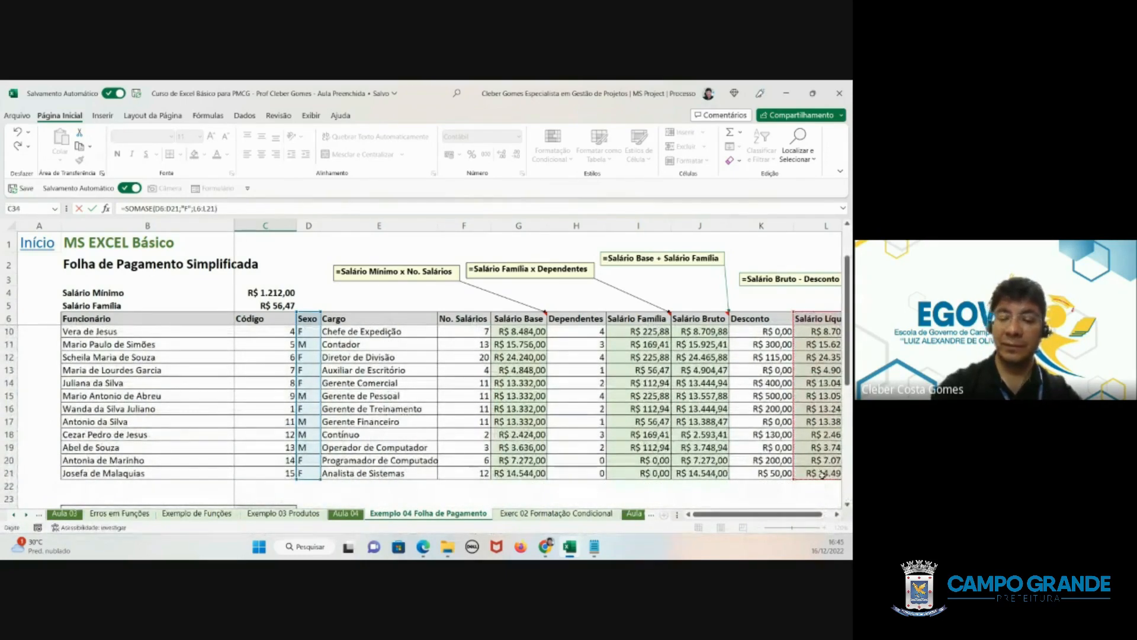
pyautogui.press('Return')
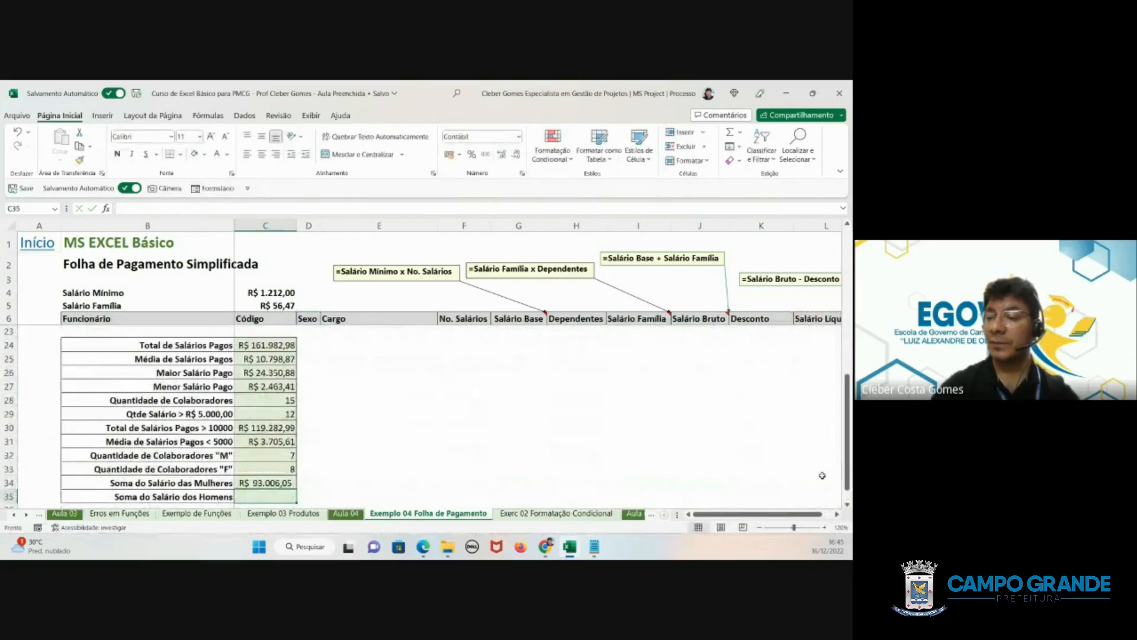
# - Make the D6:D21 range in the C34 formula absolute, as $D$6:$D$21
pyautogui.click(255, 483)
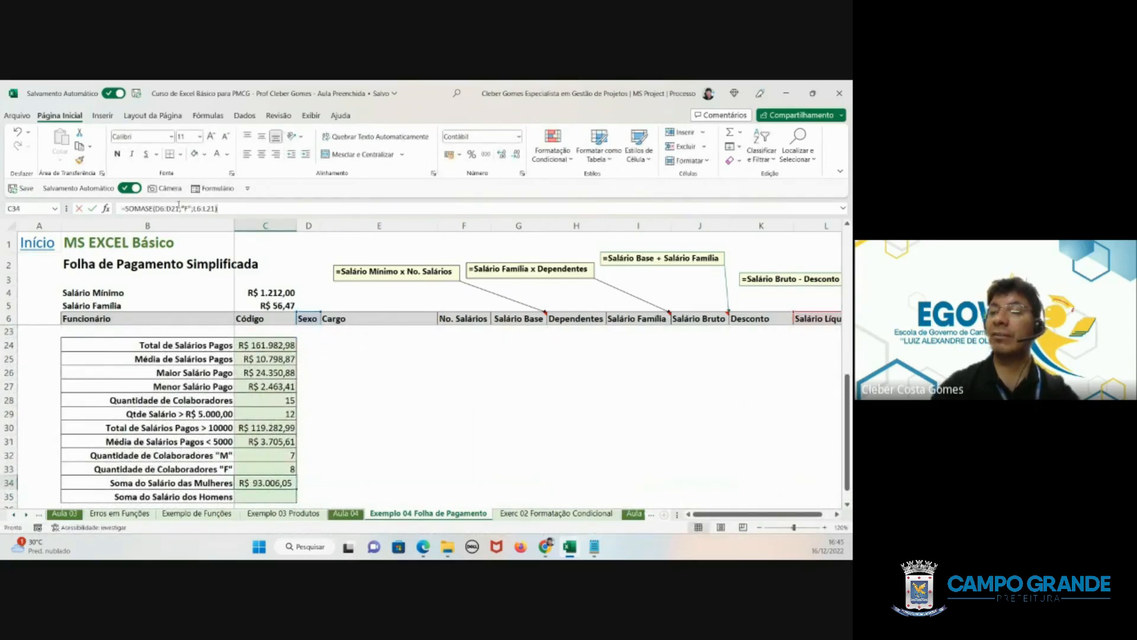
pyautogui.moveTo(179, 209); pyautogui.dragTo(153, 209)
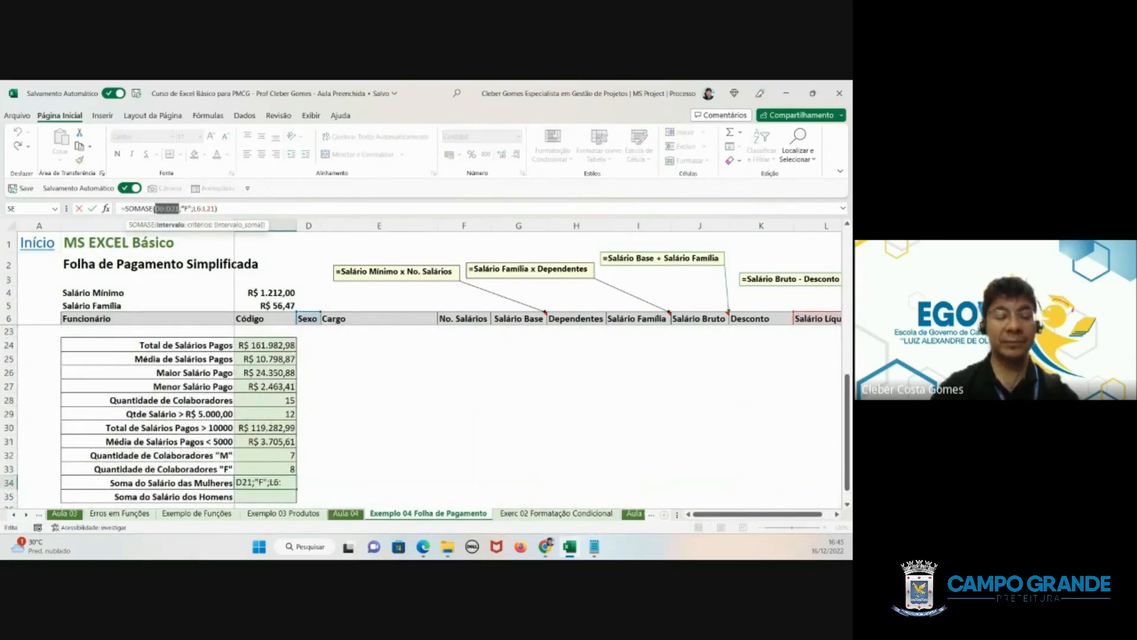
pyautogui.press('F4')
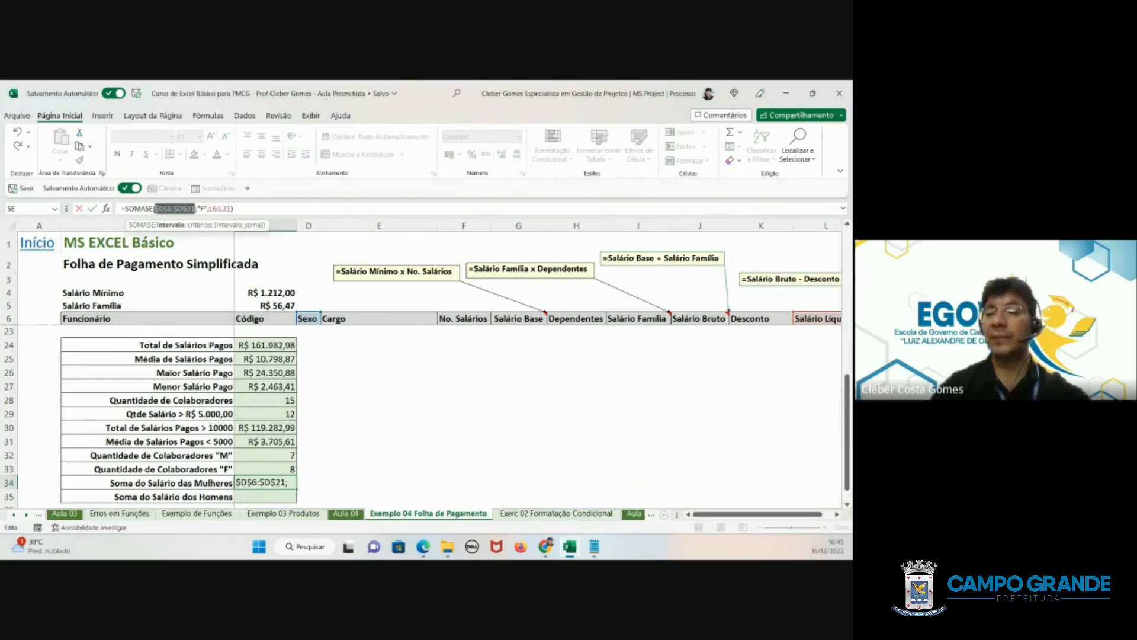
pyautogui.press('Return')
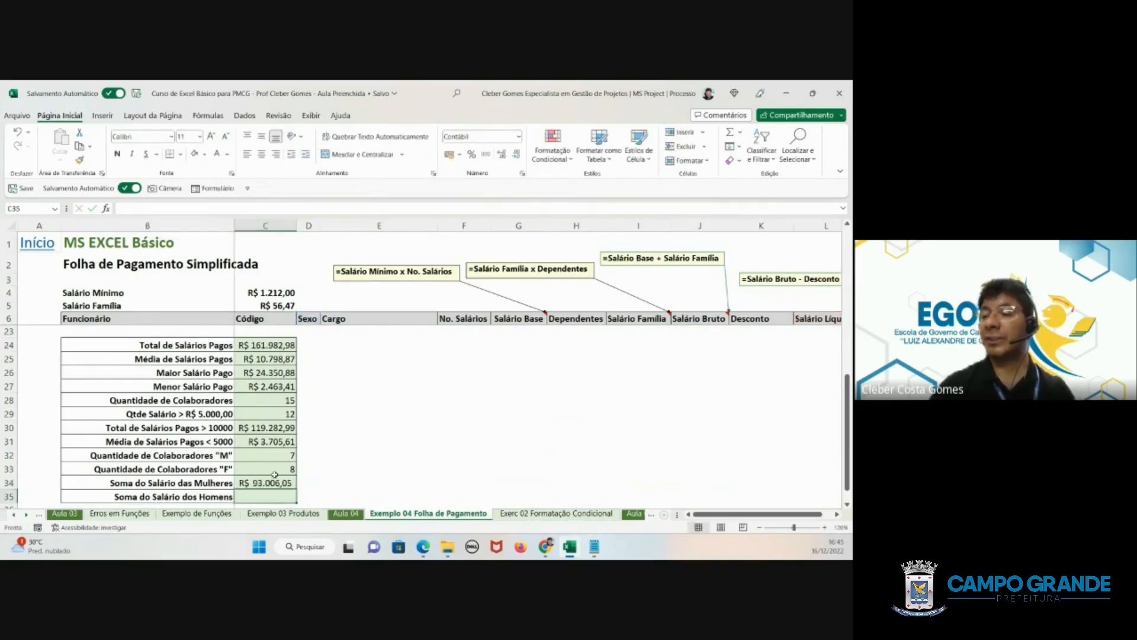
# - Copy the women's salary formula from C34 down to C35 and open its "F" criterion for editing
pyautogui.click(273, 483)
pyautogui.moveTo(298, 490); pyautogui.dragTo(296, 502)
pyautogui.click(269, 497)
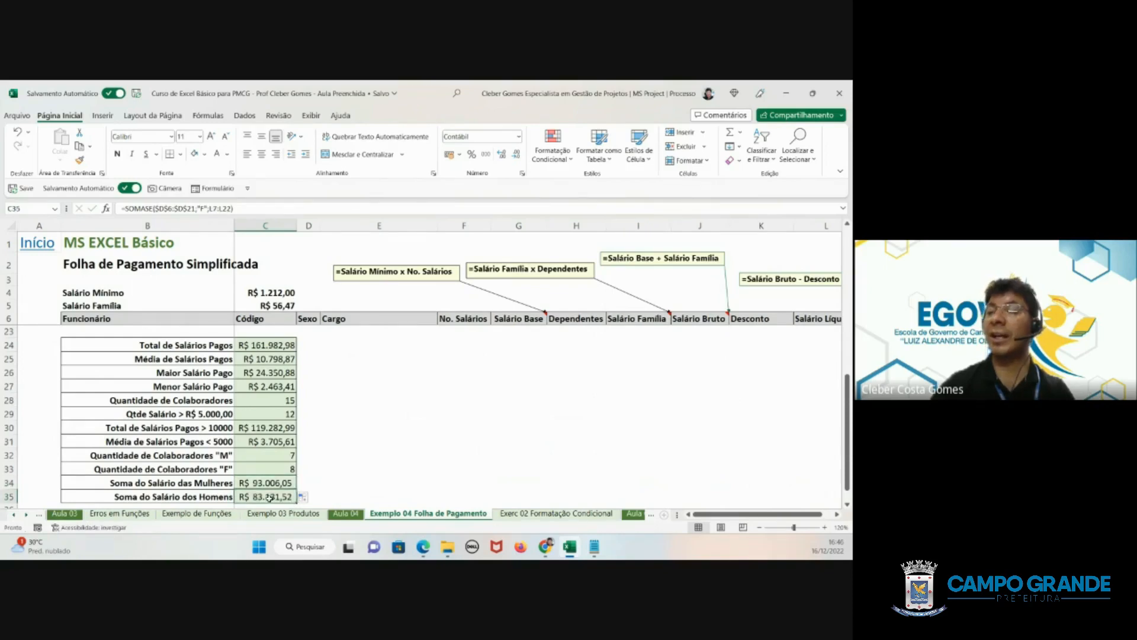
pyautogui.doubleClick(269, 497)
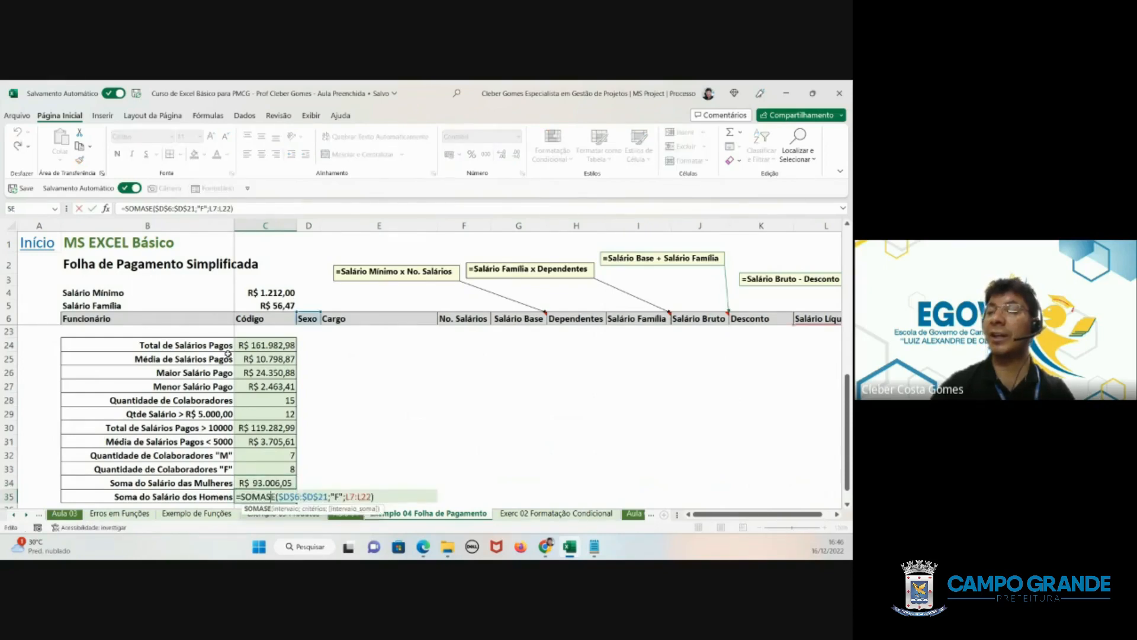
pyautogui.click(202, 207)
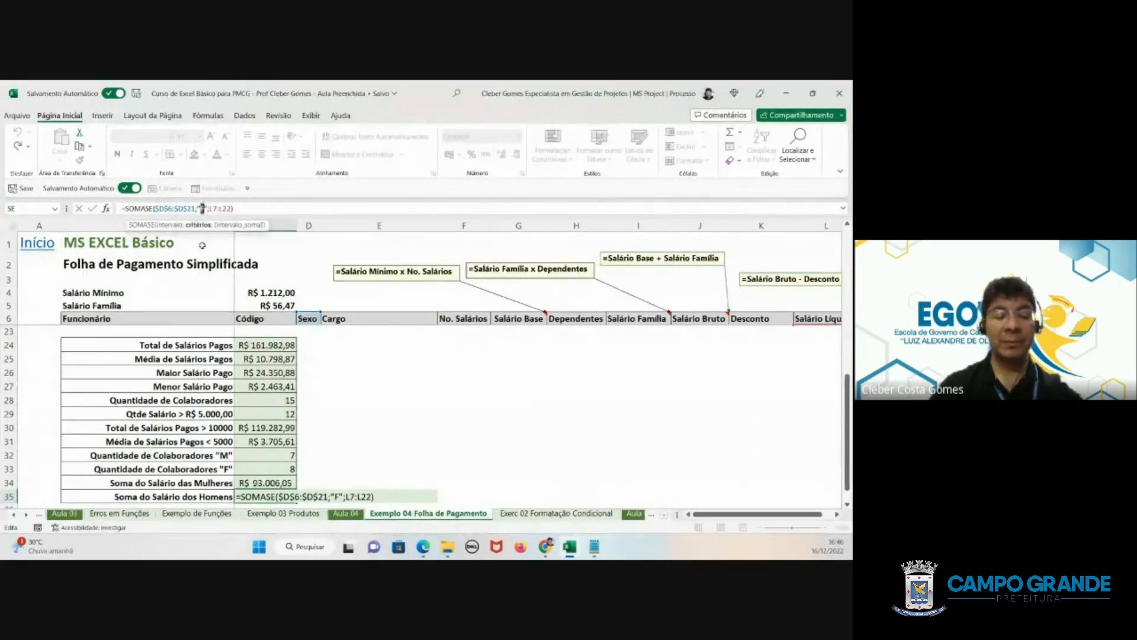
pyautogui.press('Return')
# - Make the L6:L21 sum range in the C34 formula absolute, as $L$6:$L$21
pyautogui.click(255, 482)
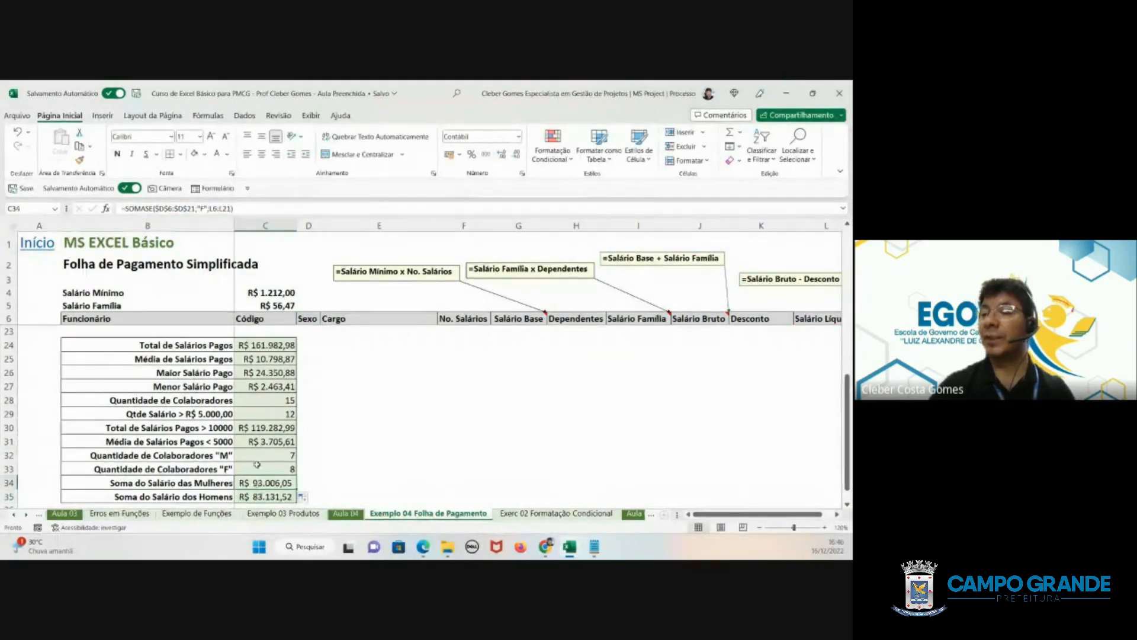
pyautogui.moveTo(232, 208); pyautogui.dragTo(210, 209)
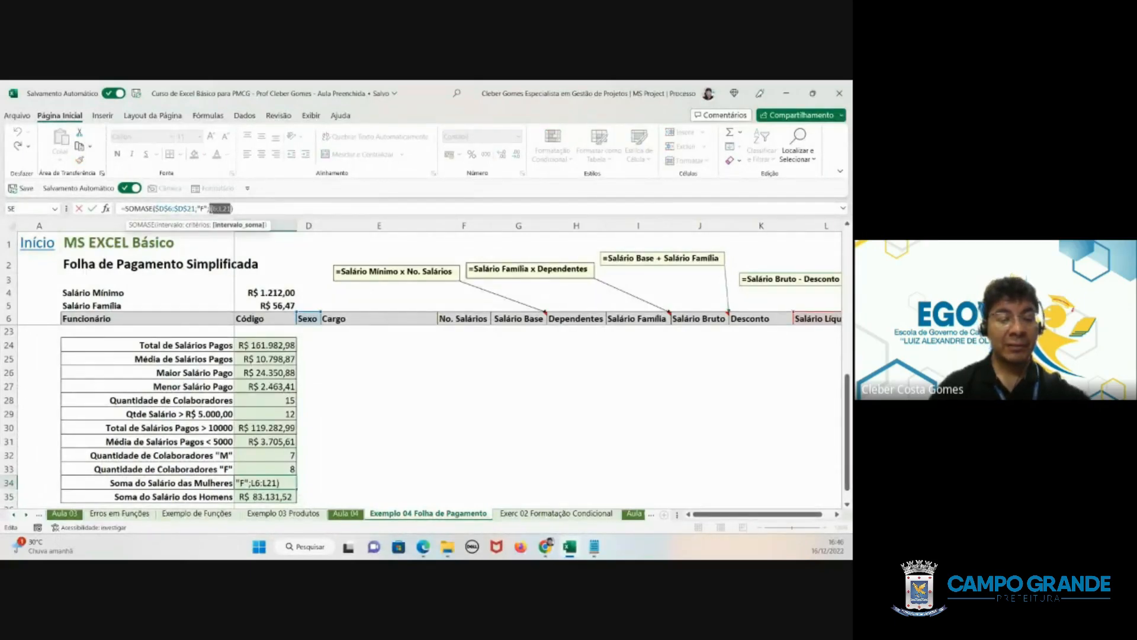
pyautogui.press('F4')
pyautogui.press('Return')
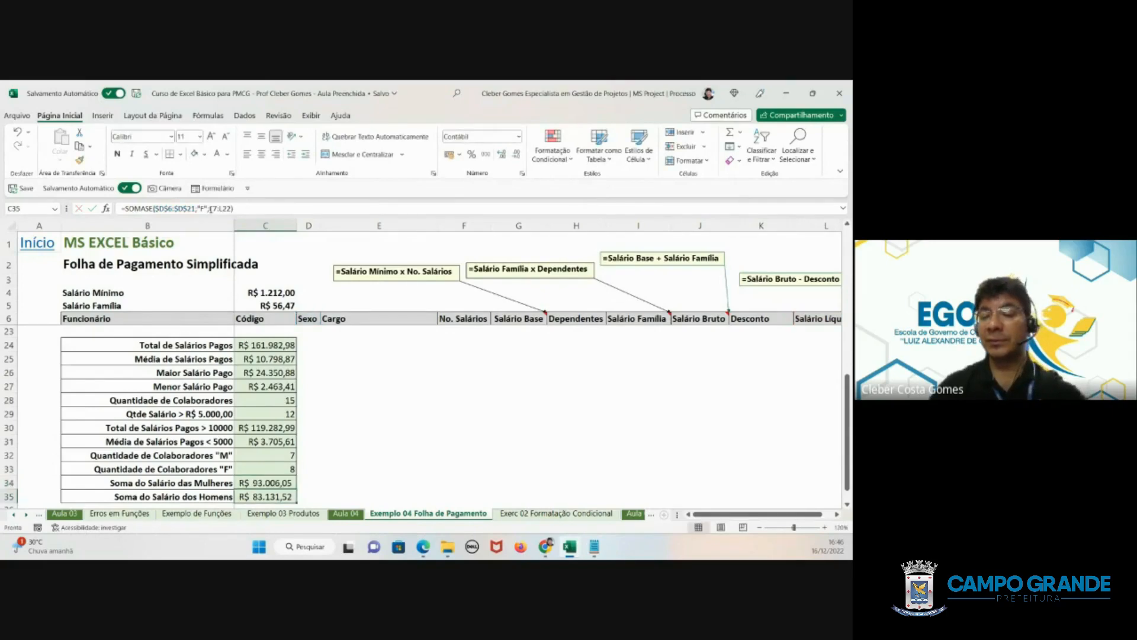
# - Copy the C34 formula down to C35 and change its criterion to "M" for the men's salary sum
pyautogui.click(273, 482)
pyautogui.moveTo(300, 489); pyautogui.dragTo(301, 499)
pyautogui.click(276, 495)
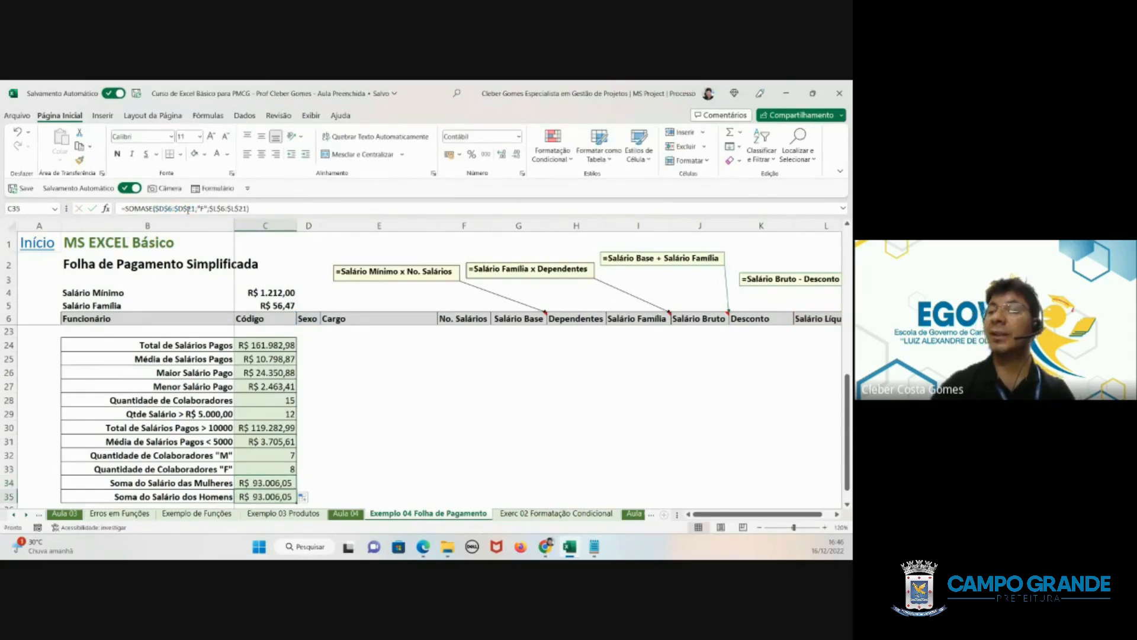
pyautogui.click(203, 208)
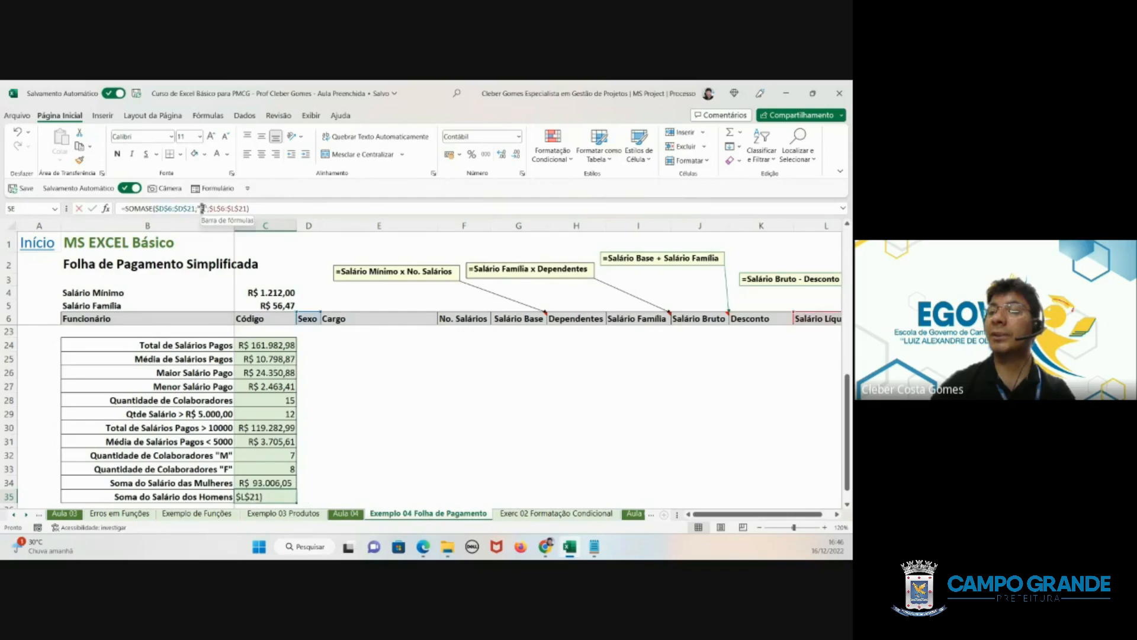
pyautogui.click(202, 208)
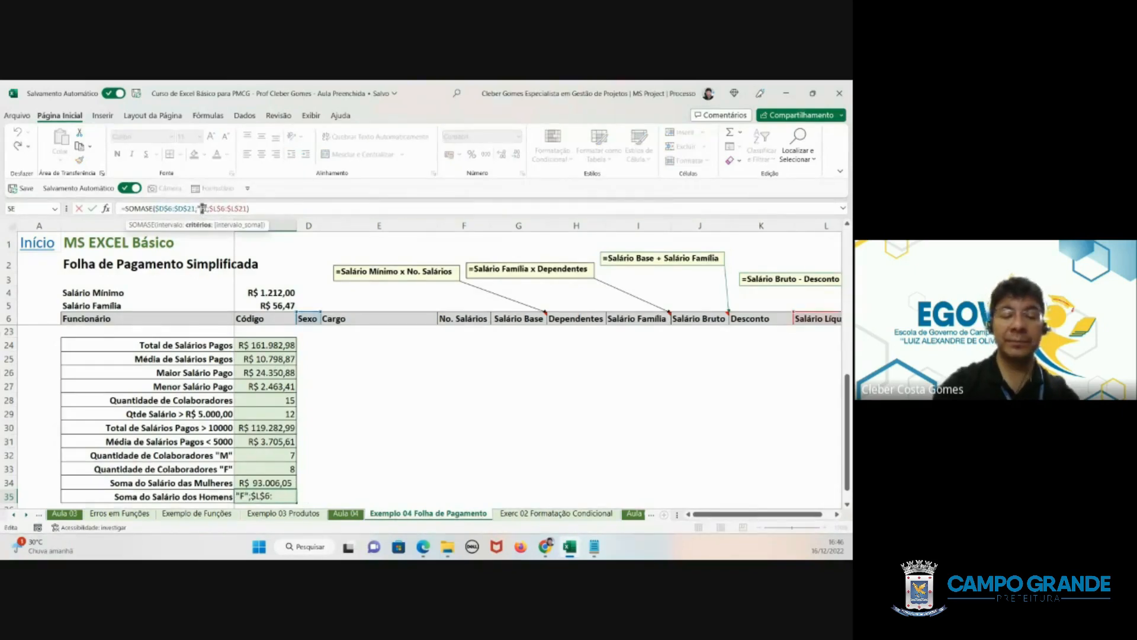
pyautogui.press('BackSpace')
pyautogui.write('M')
pyautogui.press('Return')
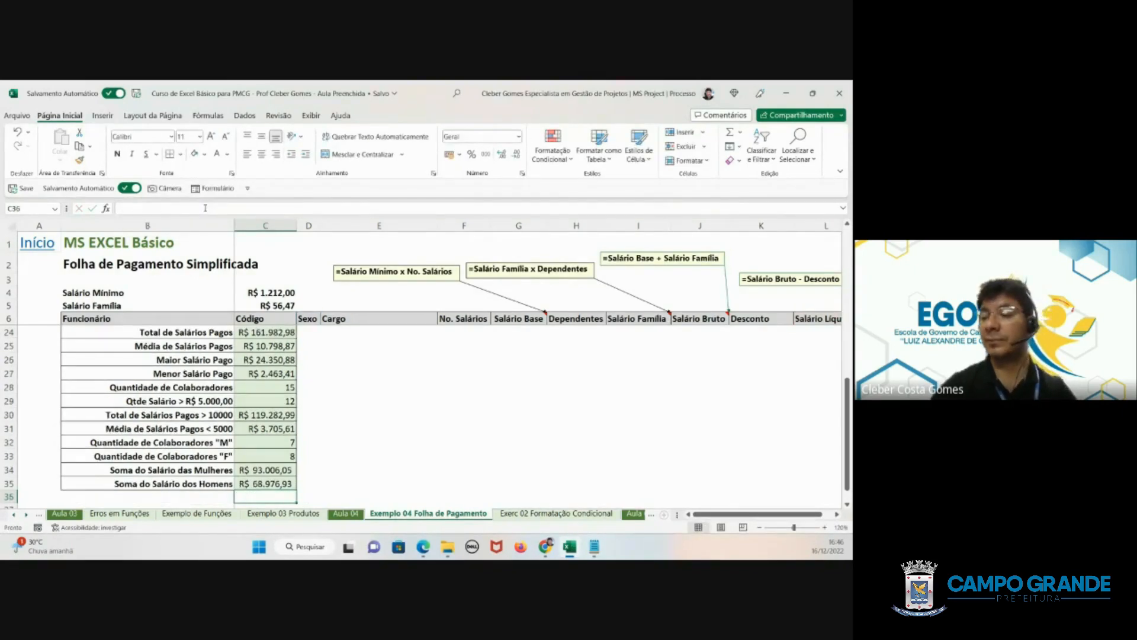
# - Check the women's and men's salary sums in rows 34 and 35 against the employee rows of the payroll
pyautogui.moveTo(264, 470)
pyautogui.mouseDown()
pyautogui.moveTo(262, 491)
pyautogui.moveTo(254, 484)
pyautogui.mouseUp()
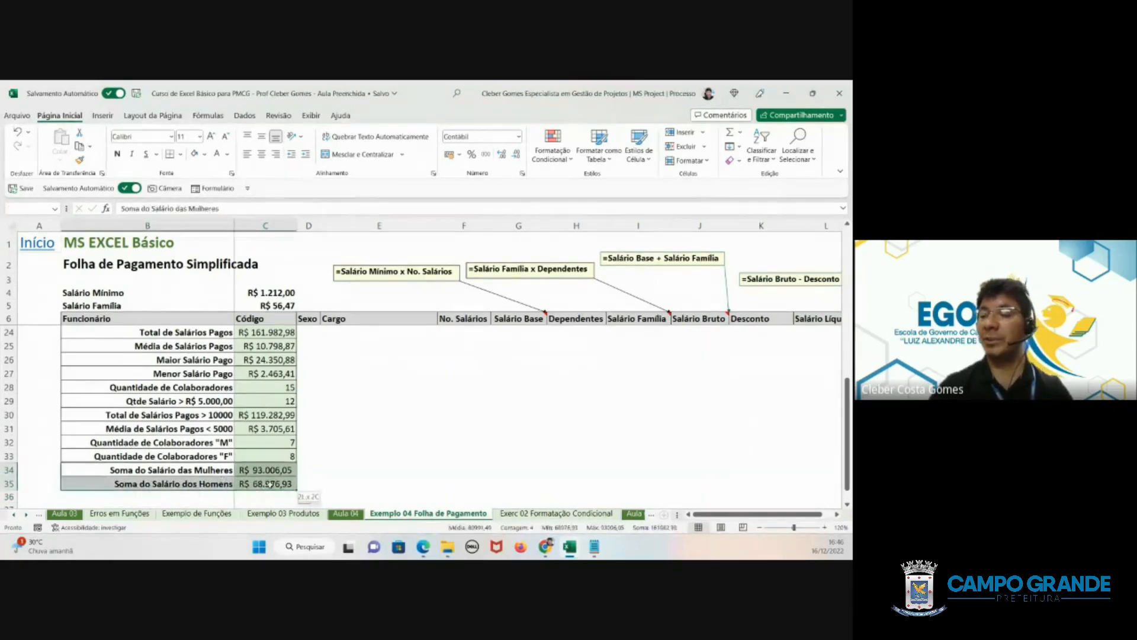
pyautogui.click(263, 476)
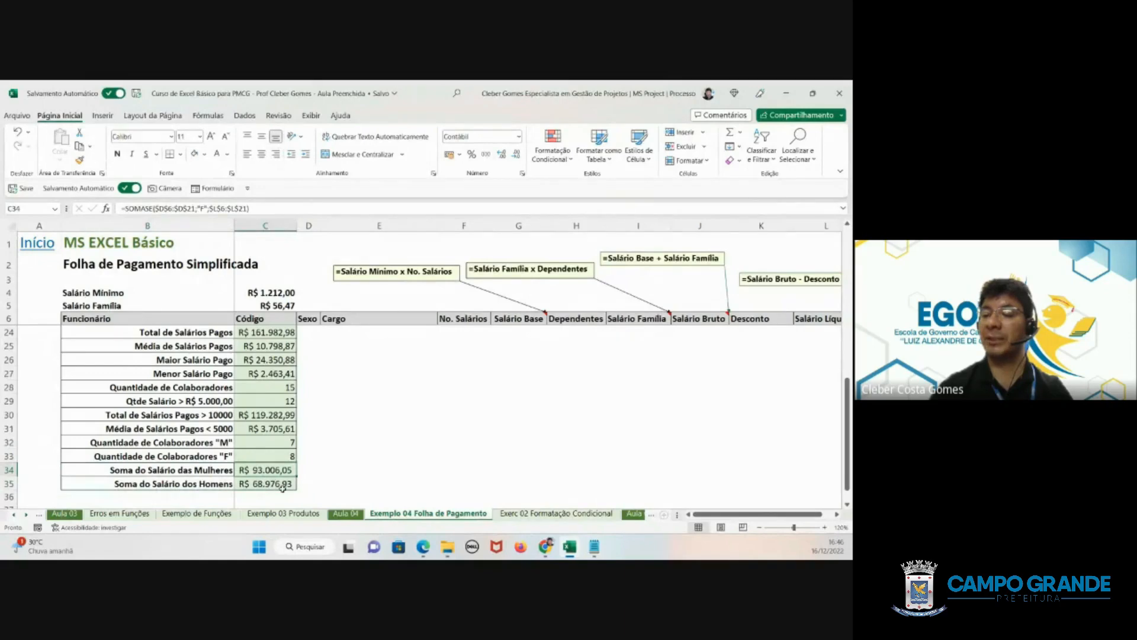
pyautogui.scroll(1, 293, 479)
pyautogui.scroll(3, 293, 478)
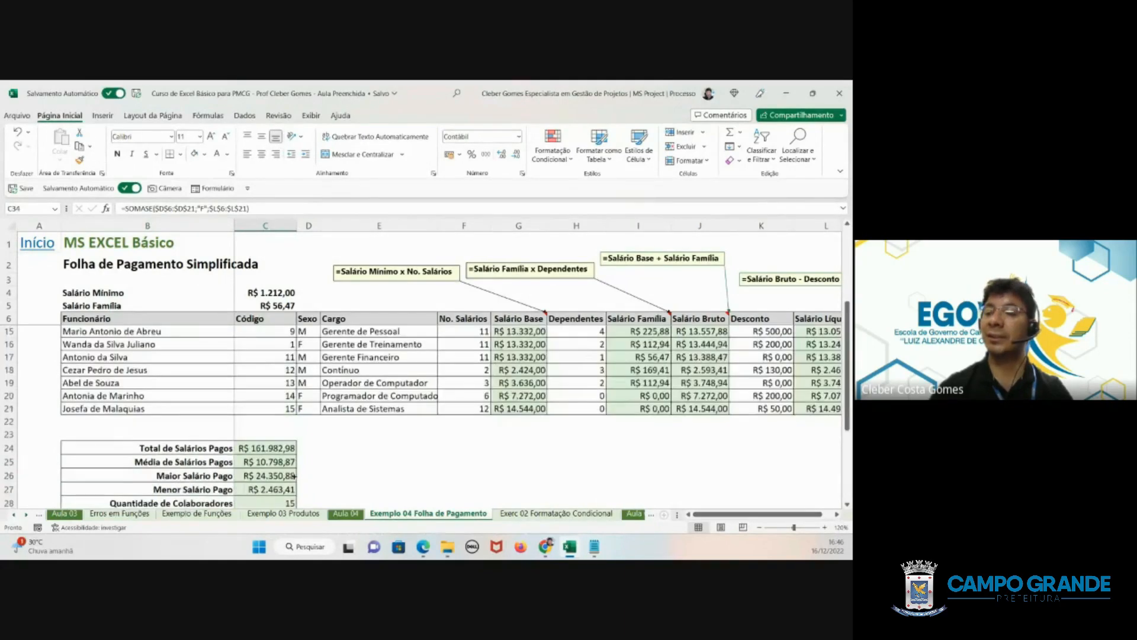
pyautogui.scroll(-3, 294, 476)
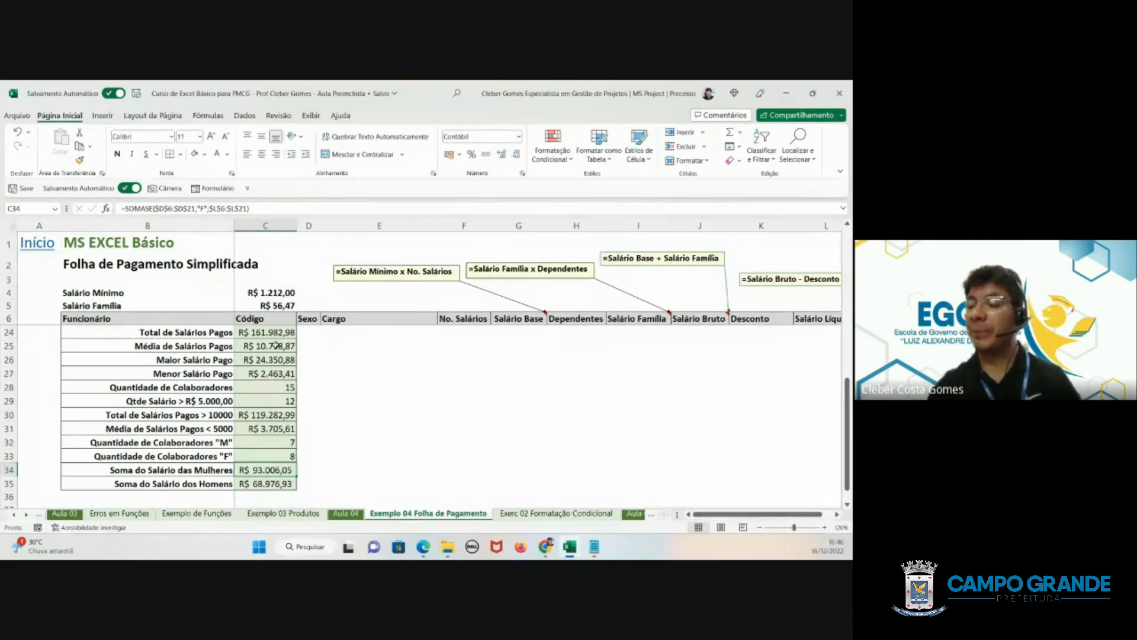
# - On the Aula 03 sheet, open the Microsoft support link in D2 and maximize the browser window showing it
pyautogui.click(276, 515)
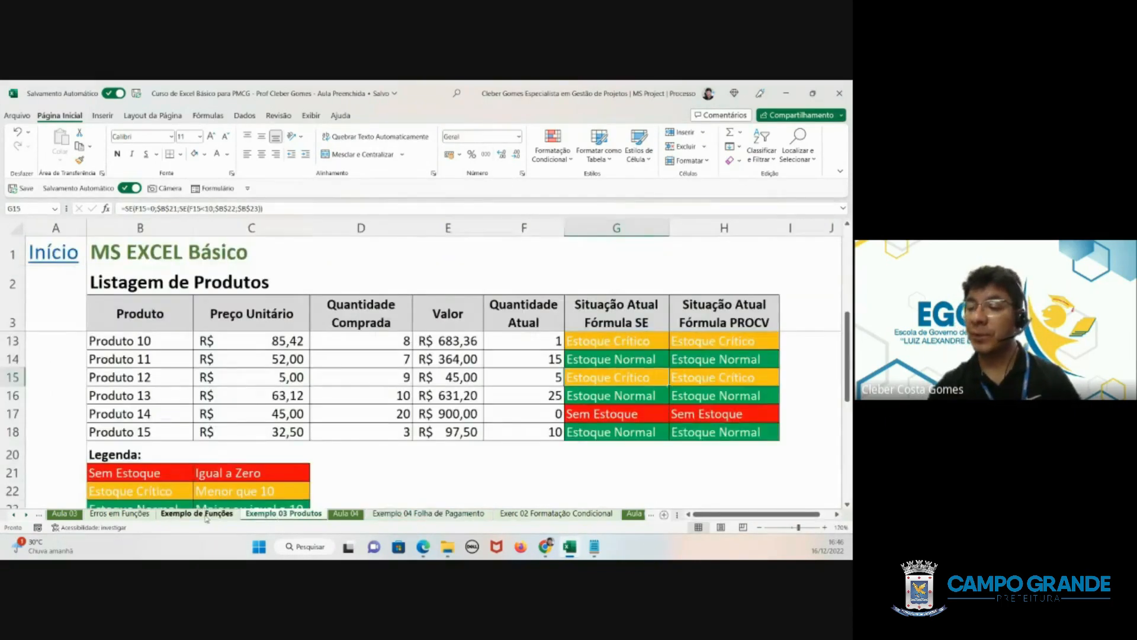
pyautogui.click(64, 514)
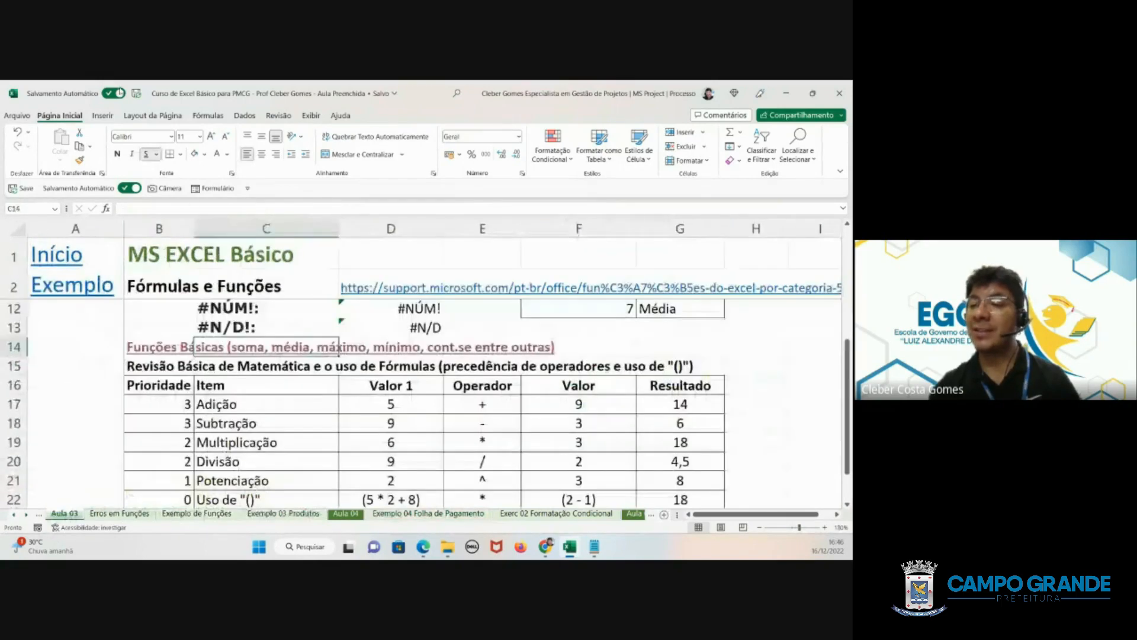
pyautogui.click(391, 296)
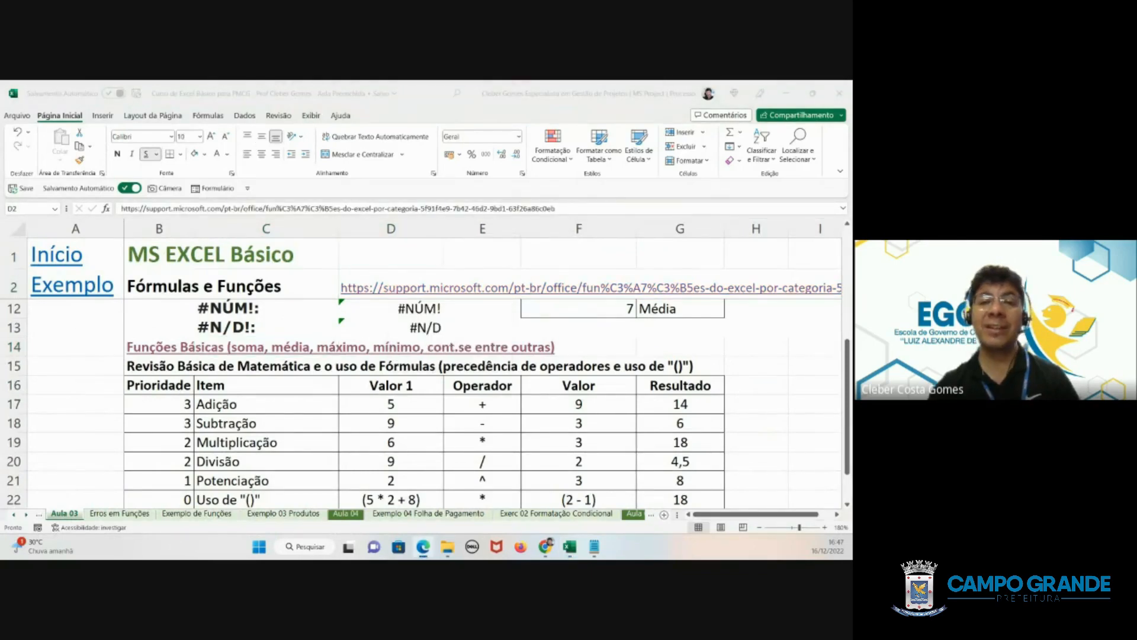
pyautogui.moveTo(1, 127); pyautogui.dragTo(456, 119)
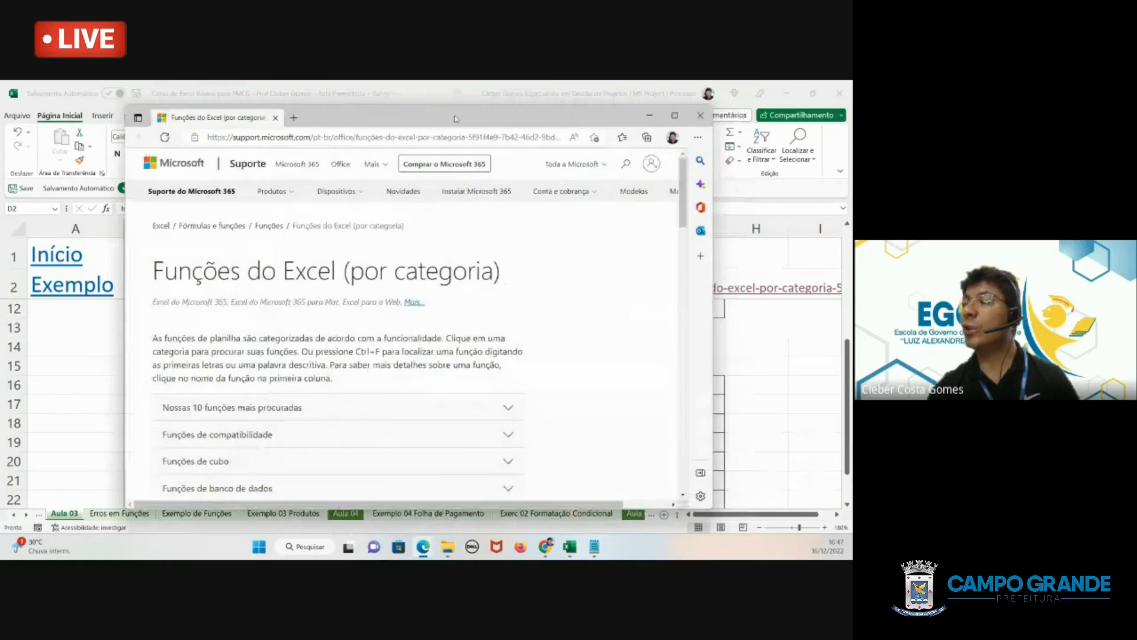
pyautogui.click(674, 115)
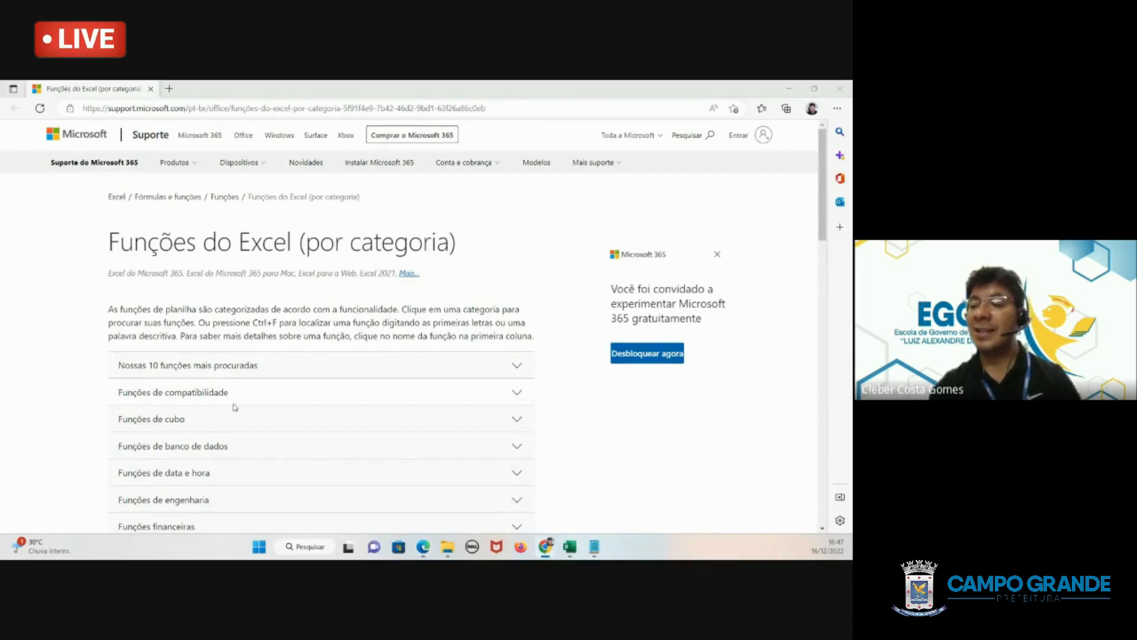
# - Browse the Excel function categories, expand Funções lógicas and open the Função SE article
pyautogui.scroll(-3, 234, 405)
pyautogui.scroll(3, 234, 406)
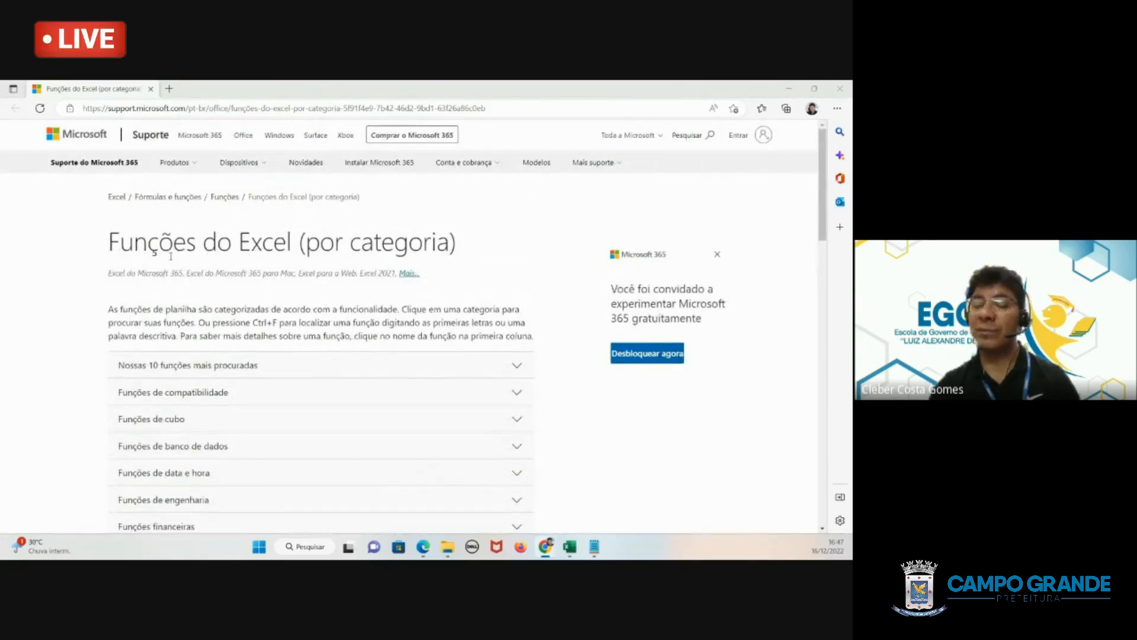
pyautogui.scroll(-8, 275, 400)
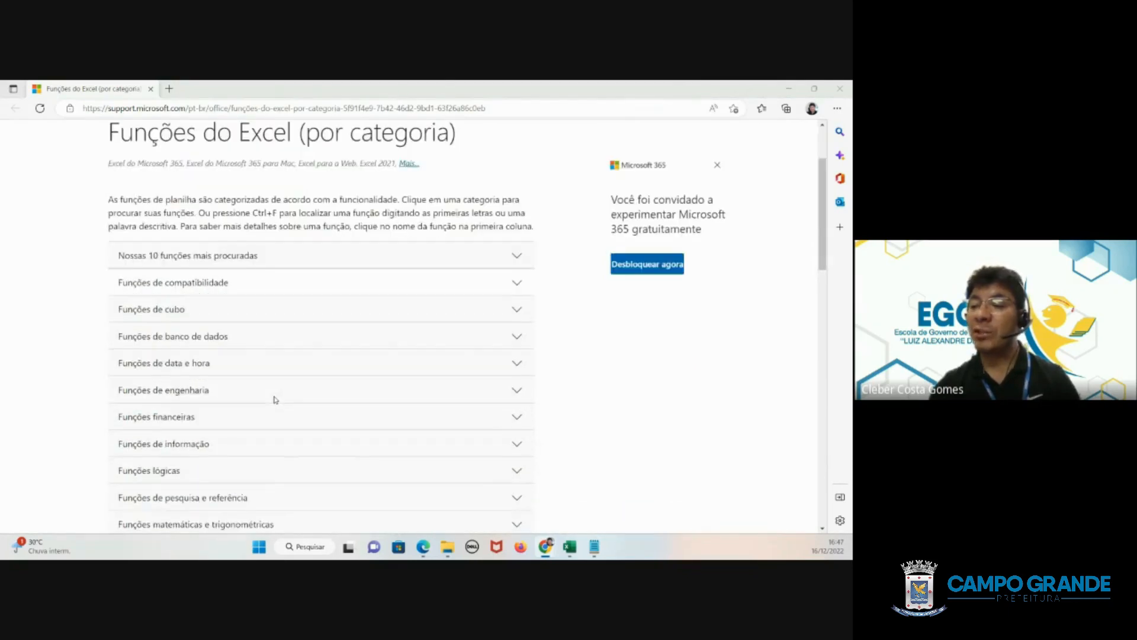
pyautogui.scroll(-4, 263, 402)
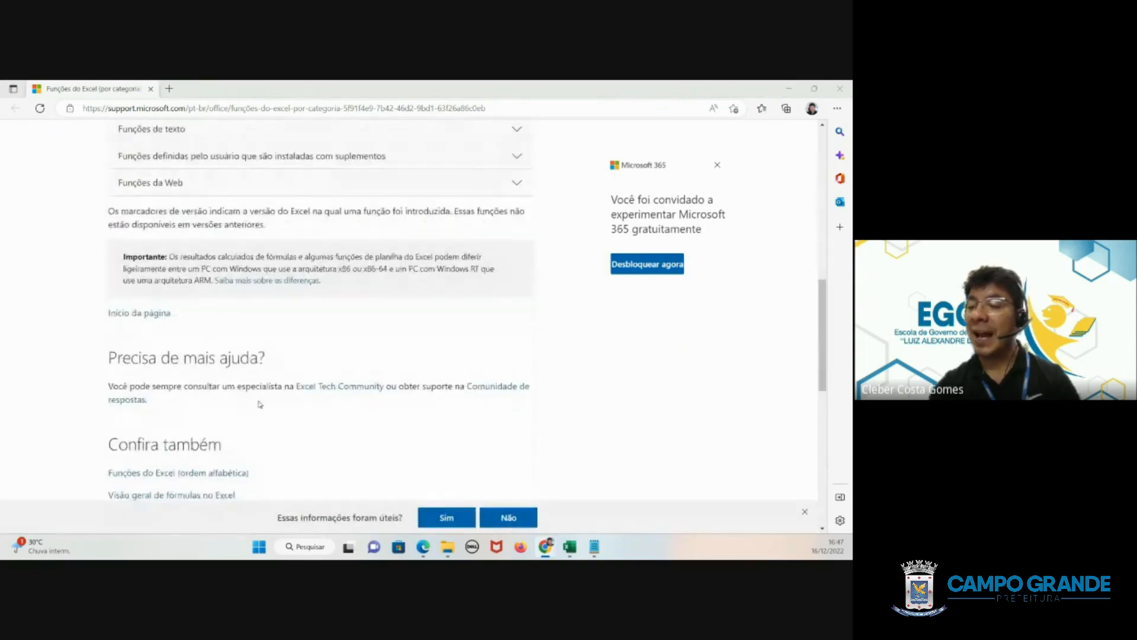
pyautogui.scroll(-2, 232, 391)
pyautogui.scroll(12, 265, 365)
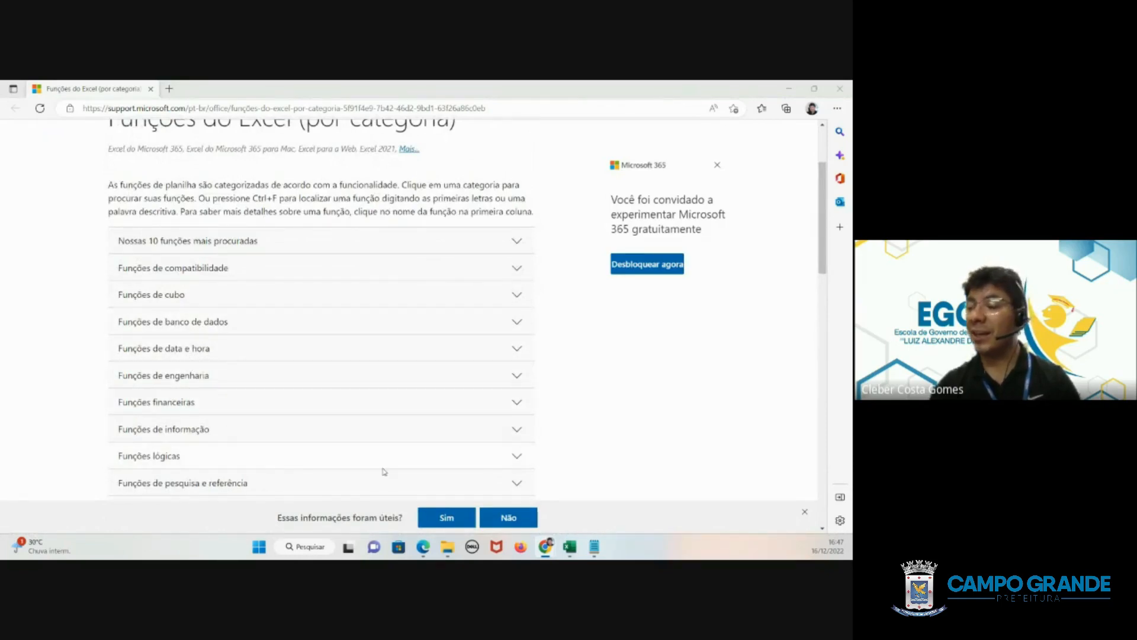
pyautogui.click(516, 457)
pyautogui.scroll(-3, 236, 405)
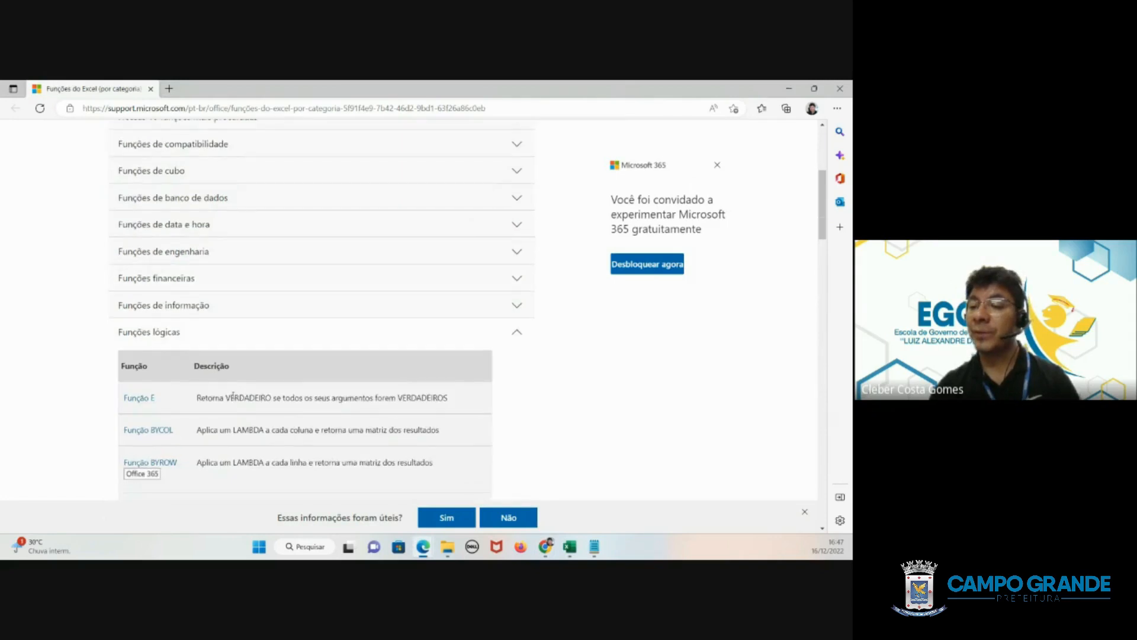
pyautogui.scroll(-2, 208, 388)
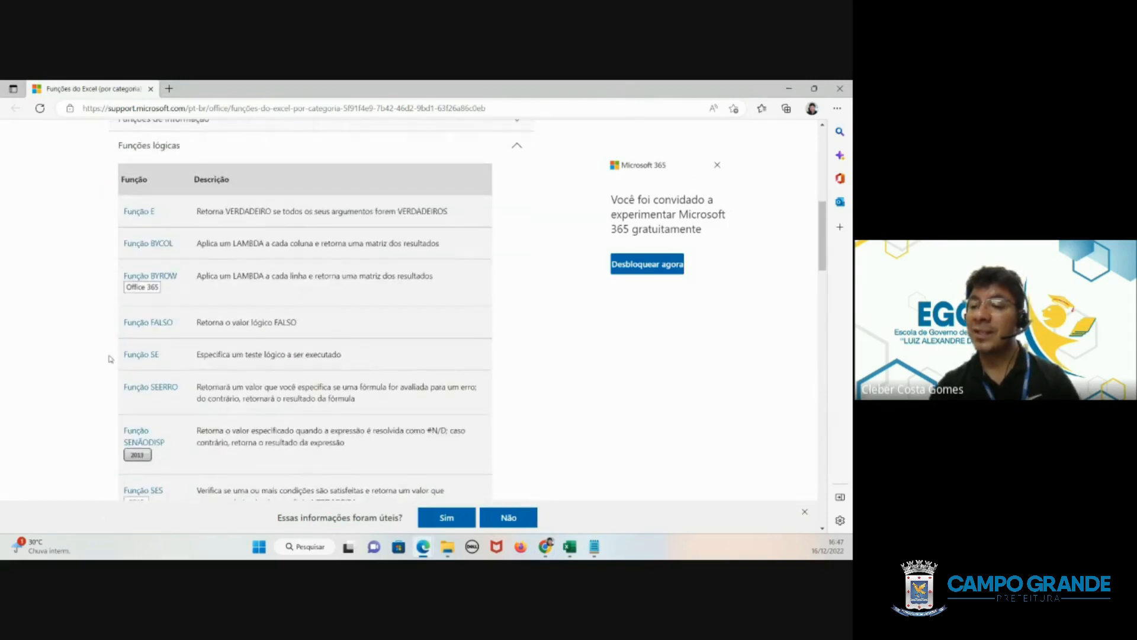
pyautogui.click(142, 357)
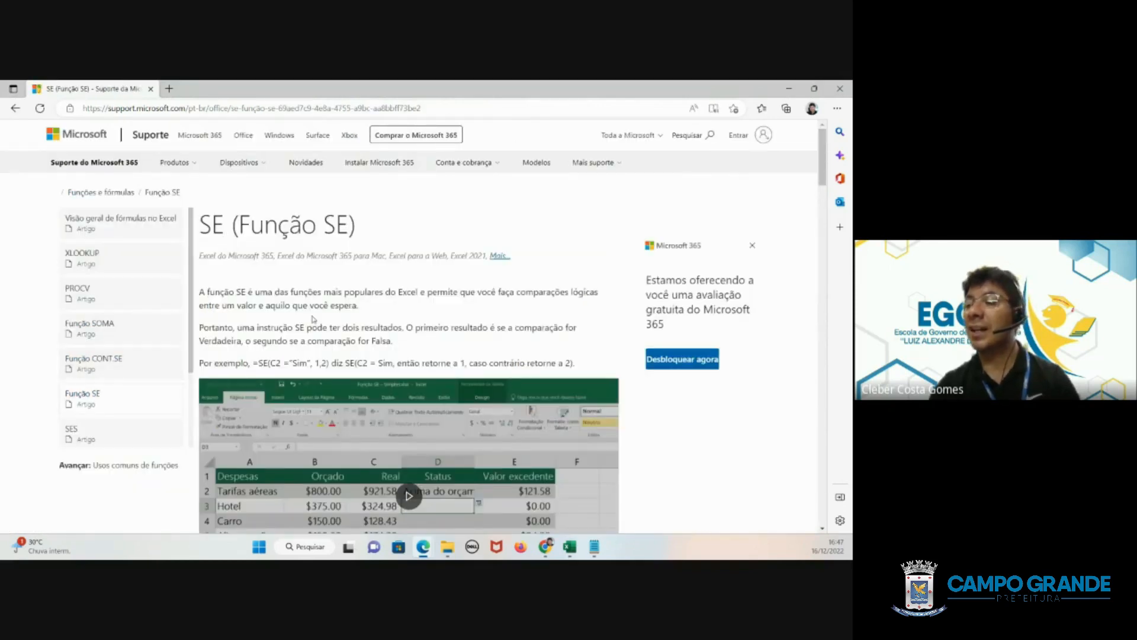
# - Read the introduction and the simple formula examples in the SE function article
pyautogui.moveTo(200, 292); pyautogui.dragTo(392, 341)
pyautogui.scroll(-2, 349, 386)
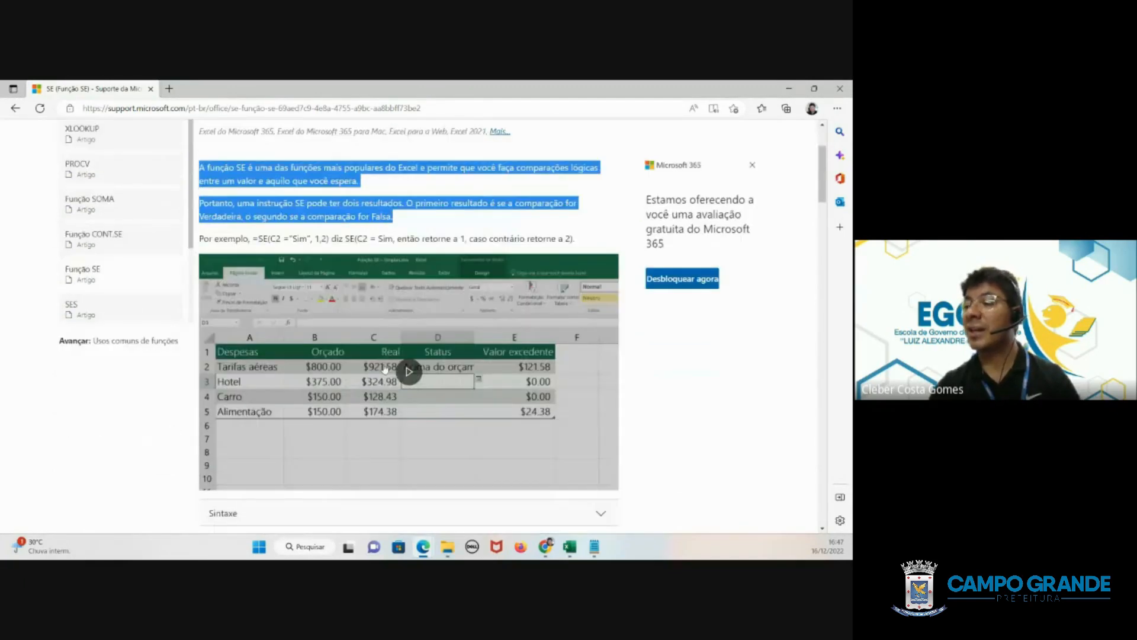
pyautogui.scroll(-3, 385, 369)
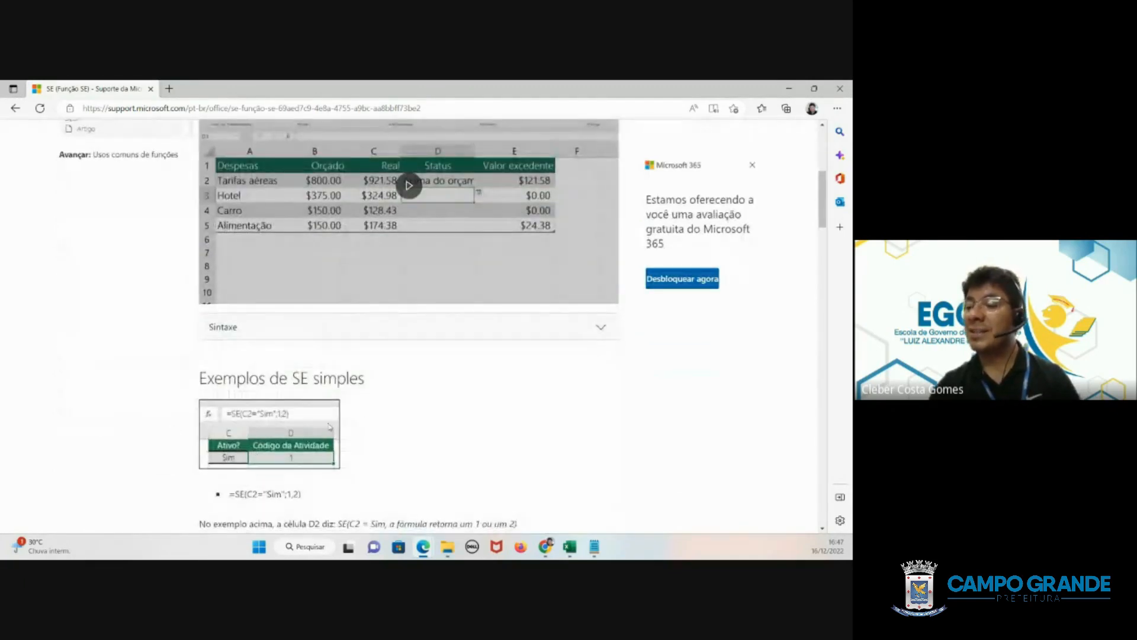
pyautogui.scroll(-2, 330, 426)
pyautogui.scroll(-3, 353, 455)
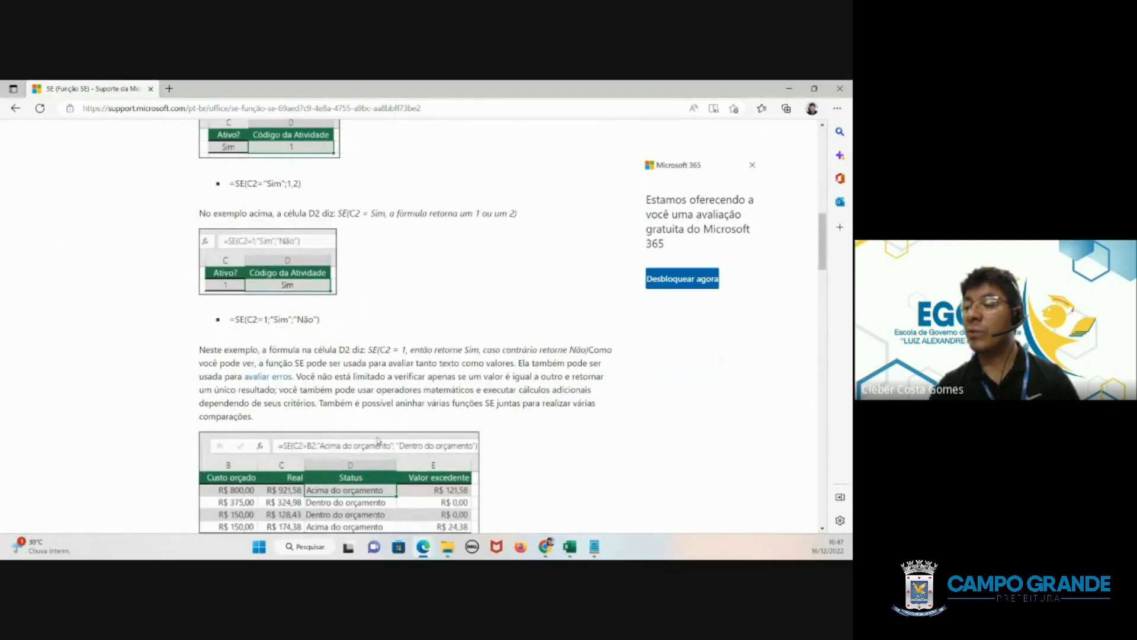
pyautogui.scroll(-2, 322, 474)
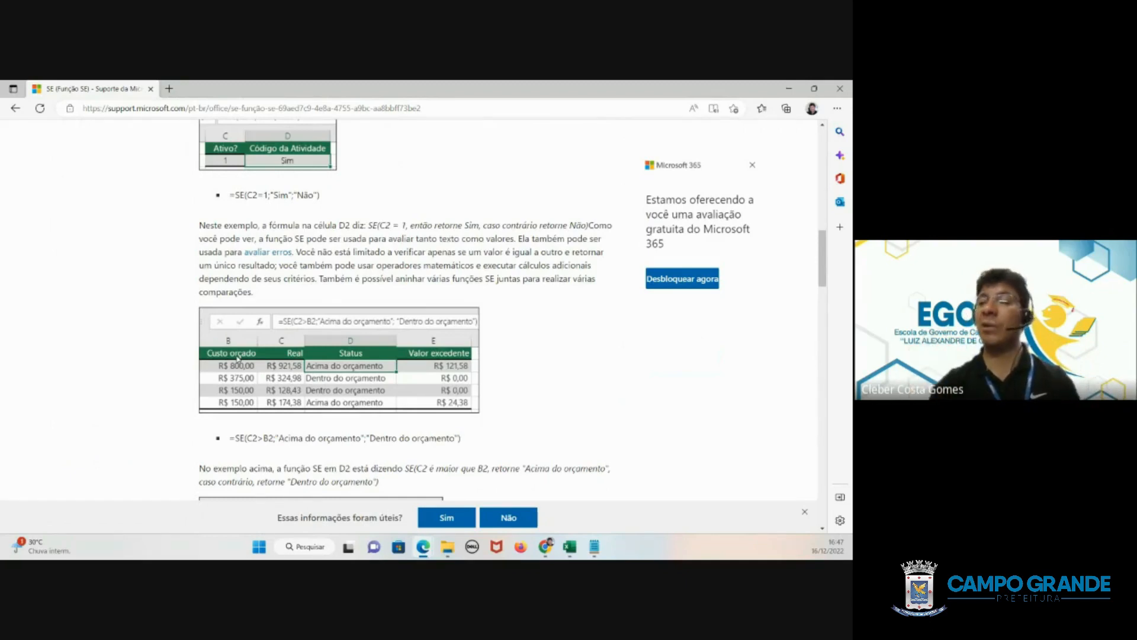
pyautogui.scroll(12, 462, 359)
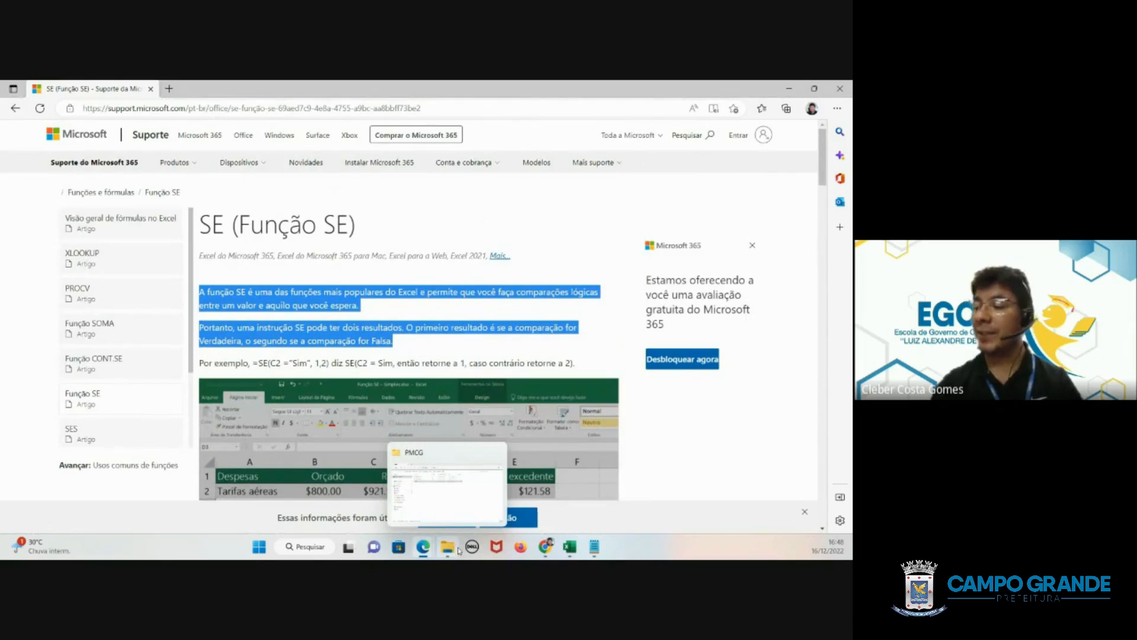
# - Switch back to the Excel workbook and open its built-in Ajuda help pane
pyautogui.click(570, 546)
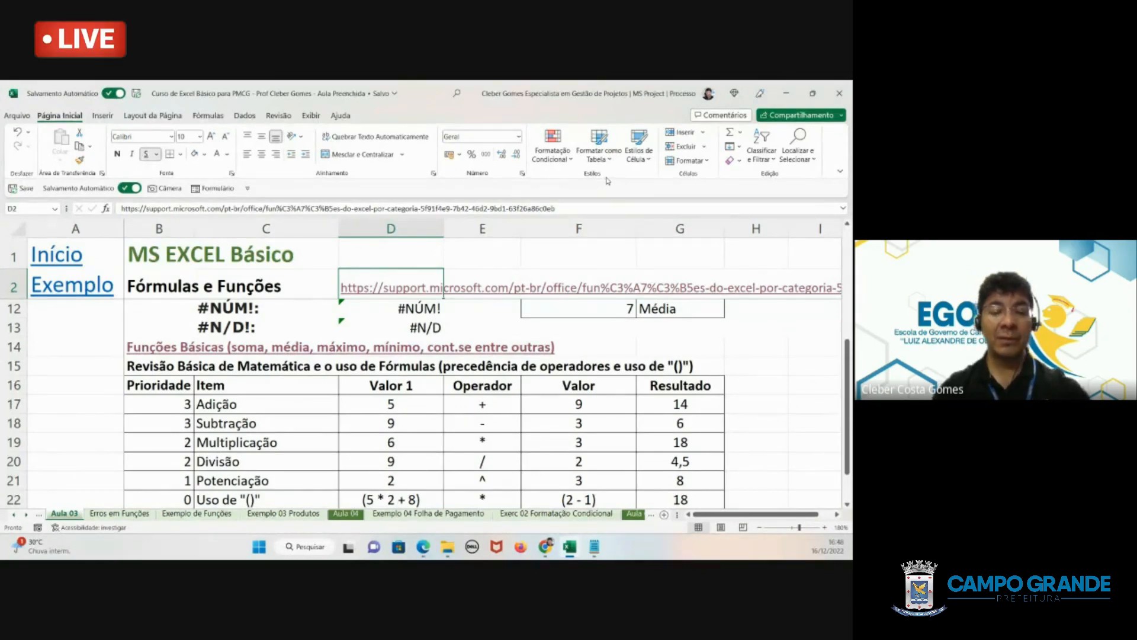
pyautogui.press('F1')
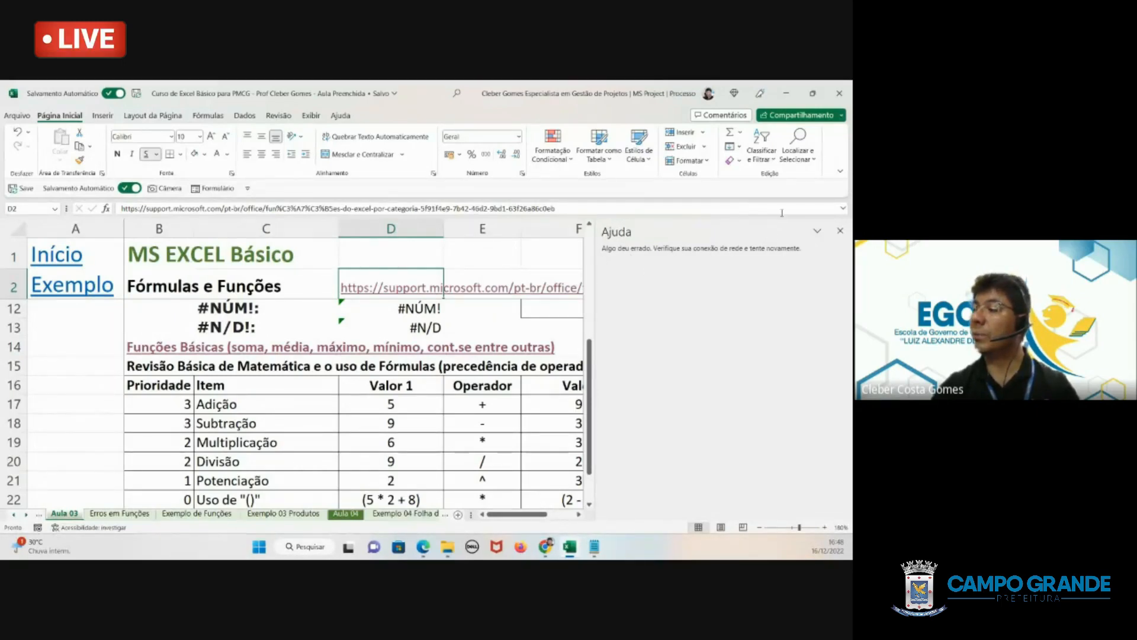
pyautogui.click(840, 231)
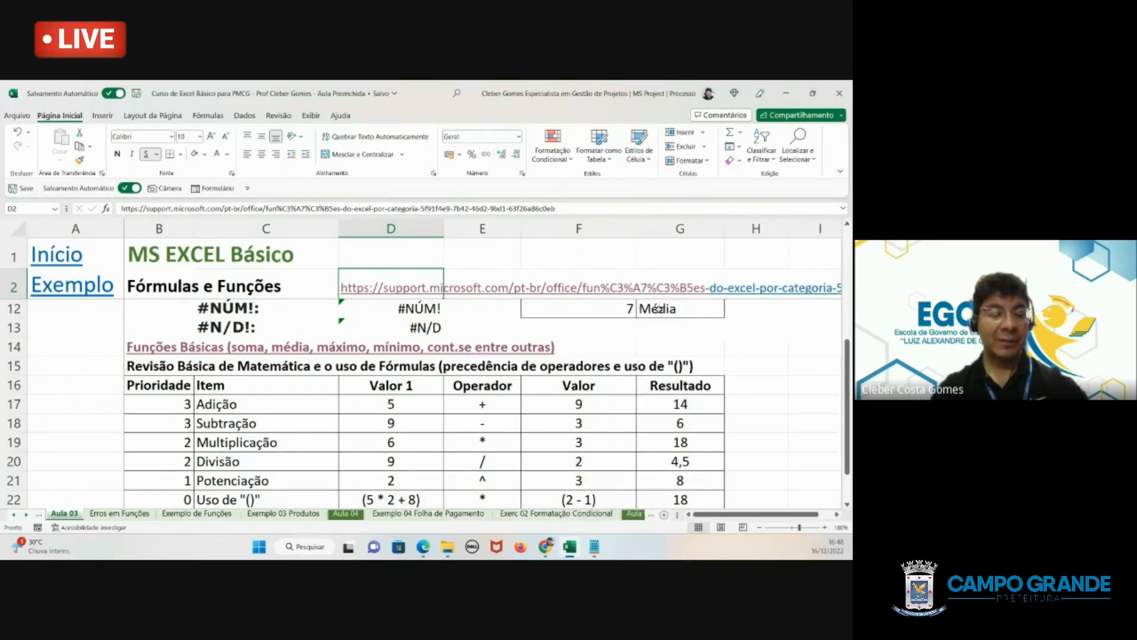
pyautogui.press('F1')
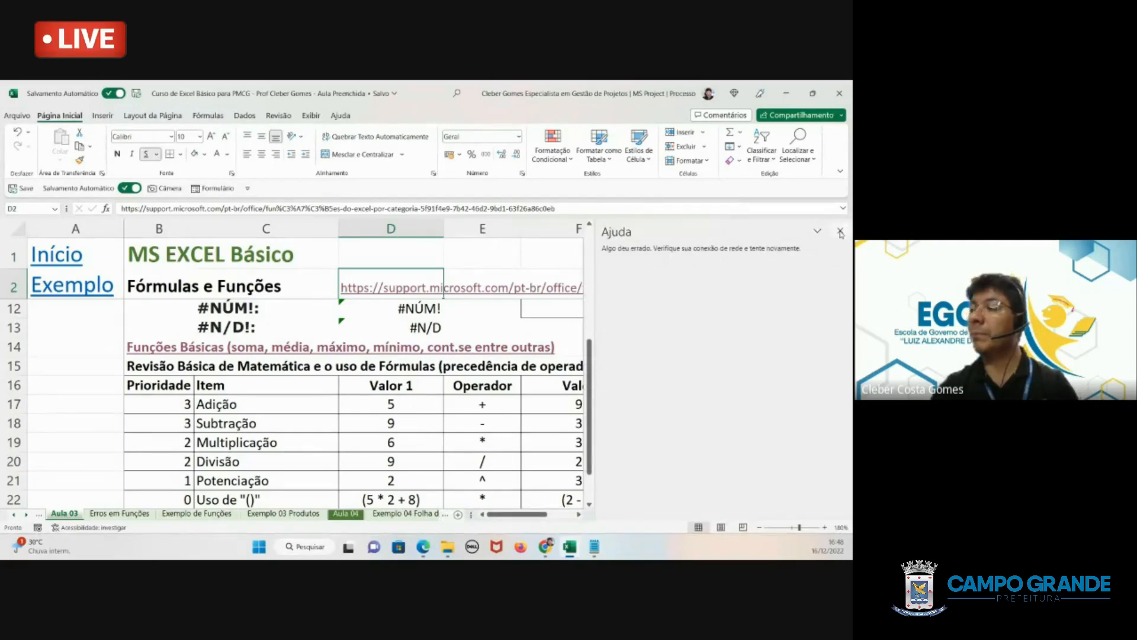
# - Close the Ajuda pane, try it once more from the workbook, and return to the maximized worksheet view
pyautogui.click(840, 231)
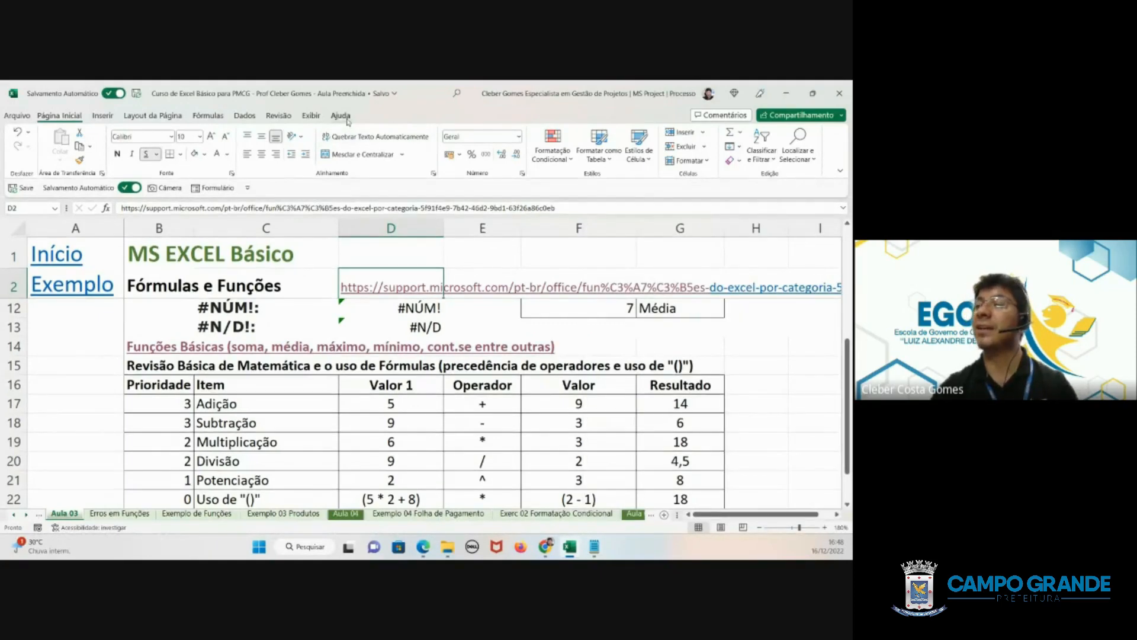
pyautogui.click(341, 115)
pyautogui.click(22, 138)
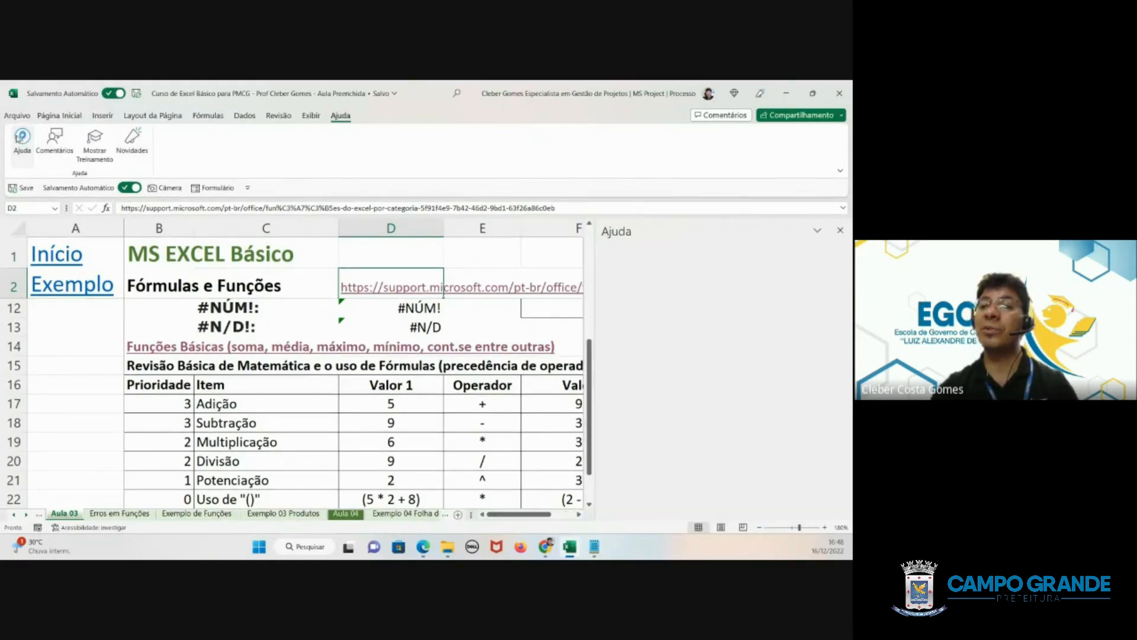
pyautogui.click(840, 231)
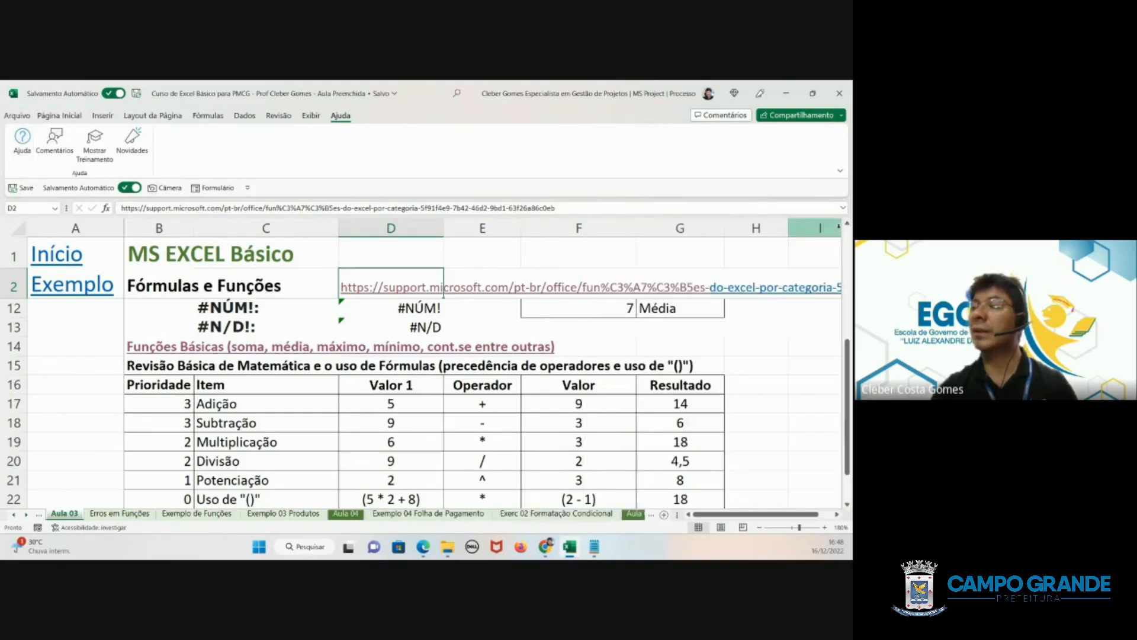
pyautogui.doubleClick(457, 90)
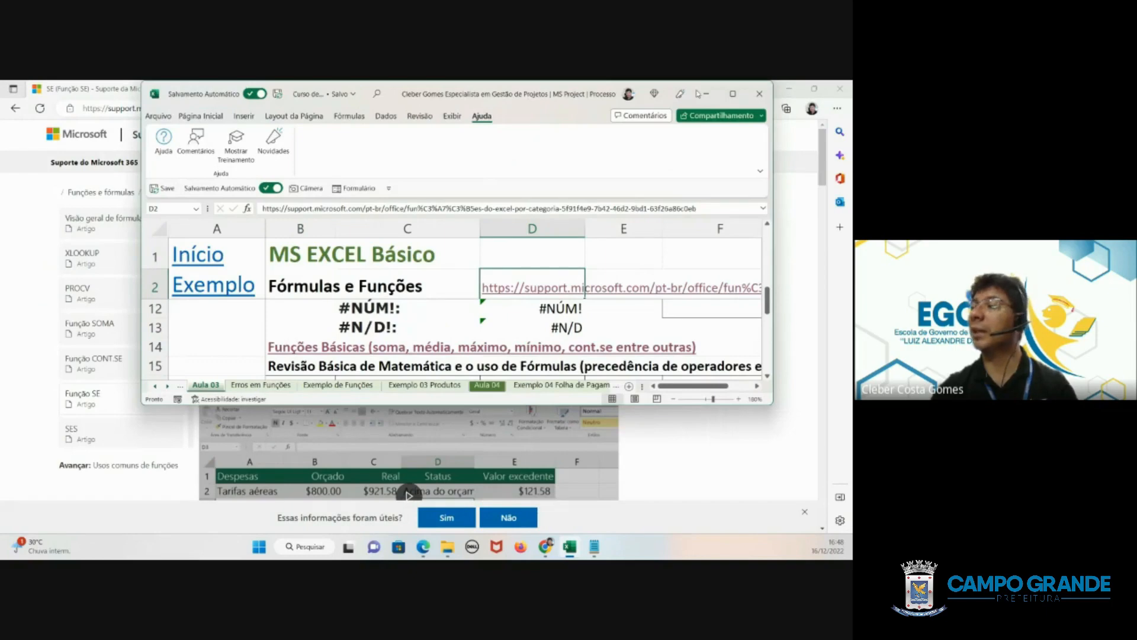
pyautogui.click(733, 94)
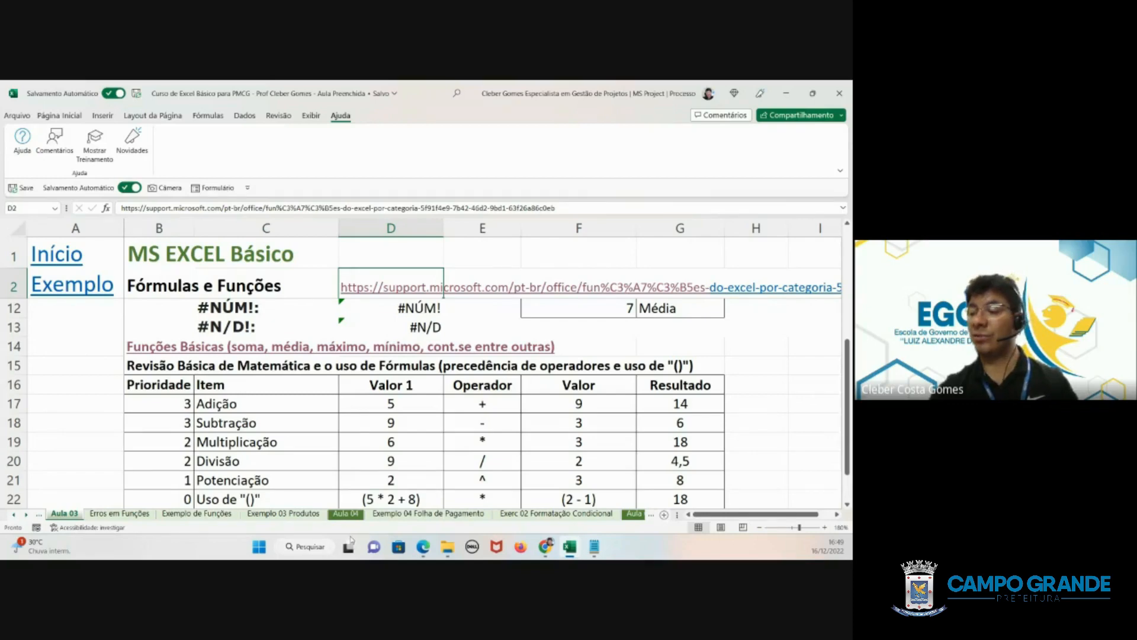
# - On the Exemplo 04 Folha de Pagamento sheet, open the SOMASE formula in C34 and check its interval argument against the Sexo column
pyautogui.click(633, 513)
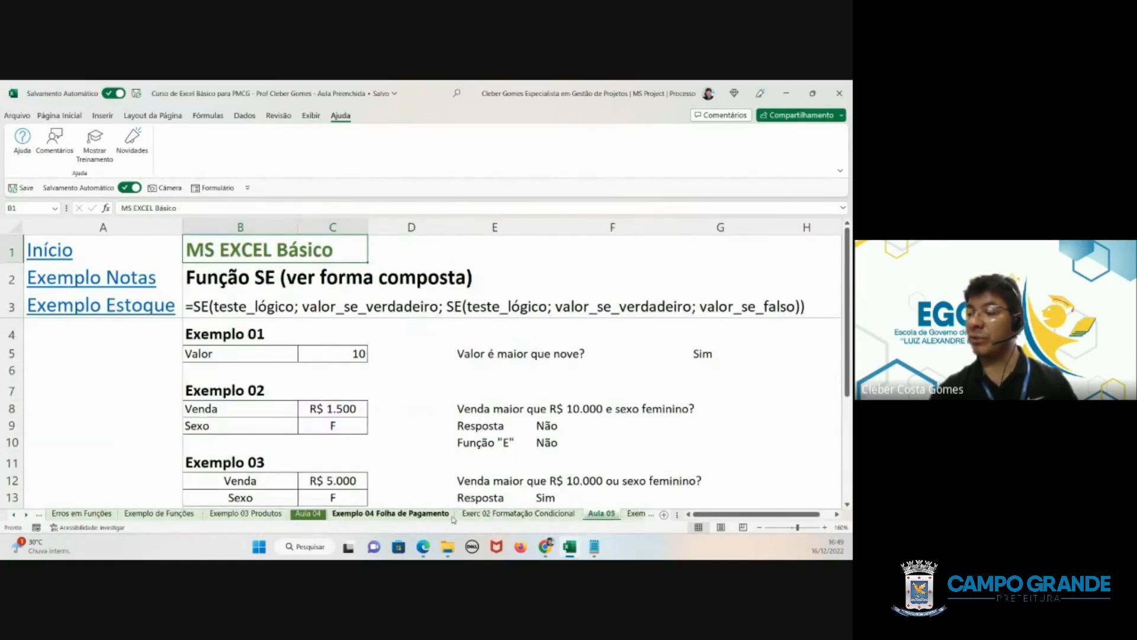
pyautogui.click(407, 517)
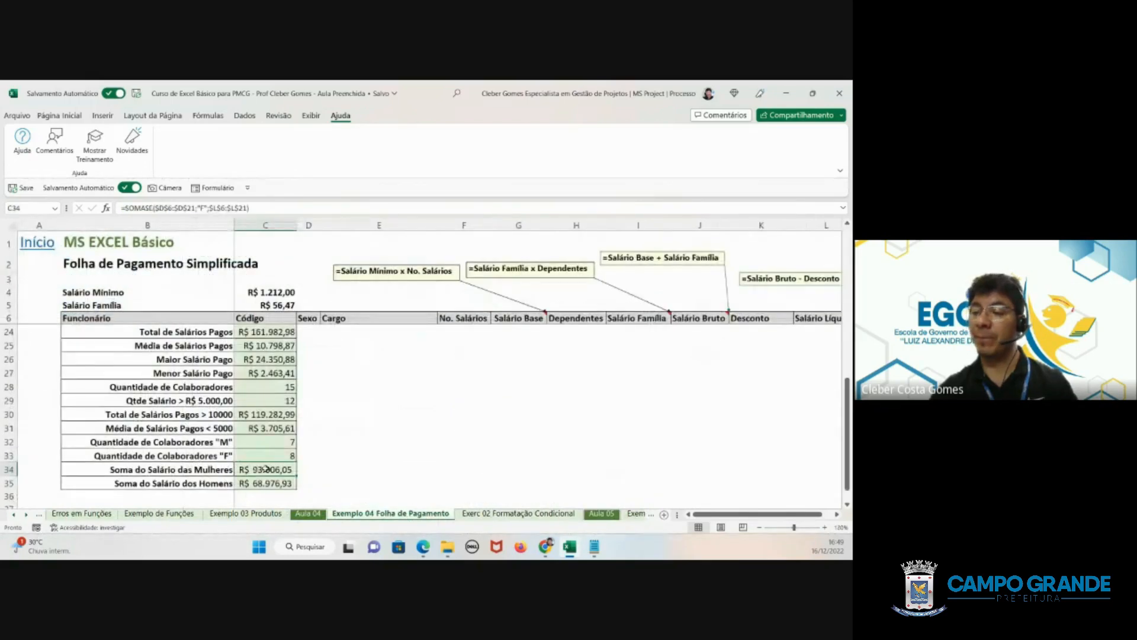
pyautogui.doubleClick(280, 469)
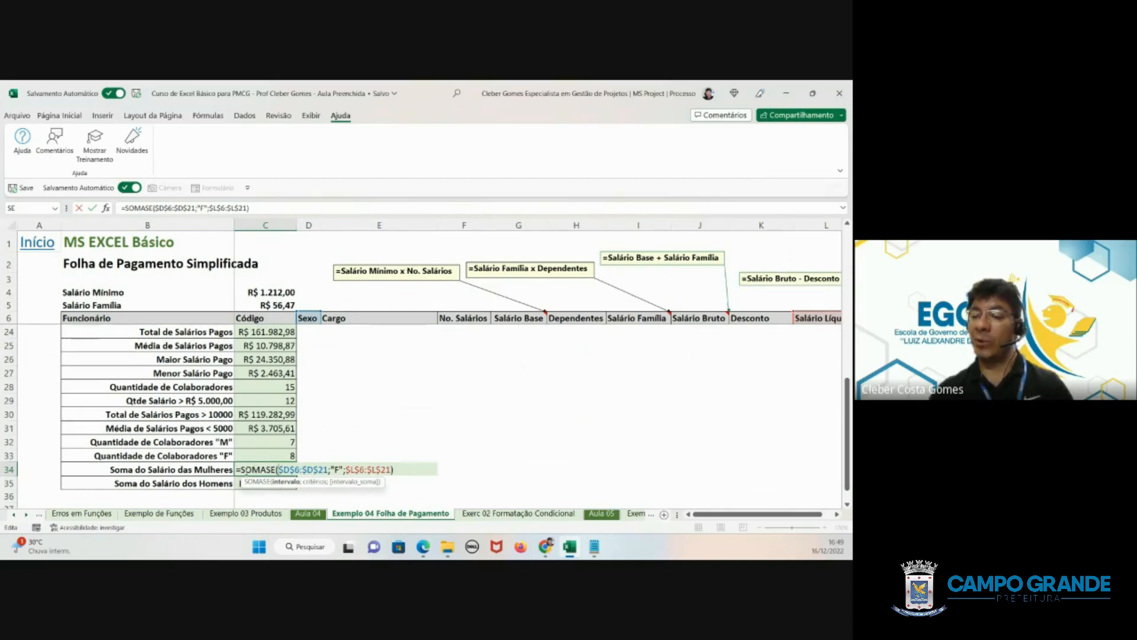
pyautogui.moveTo(242, 470); pyautogui.dragTo(276, 469)
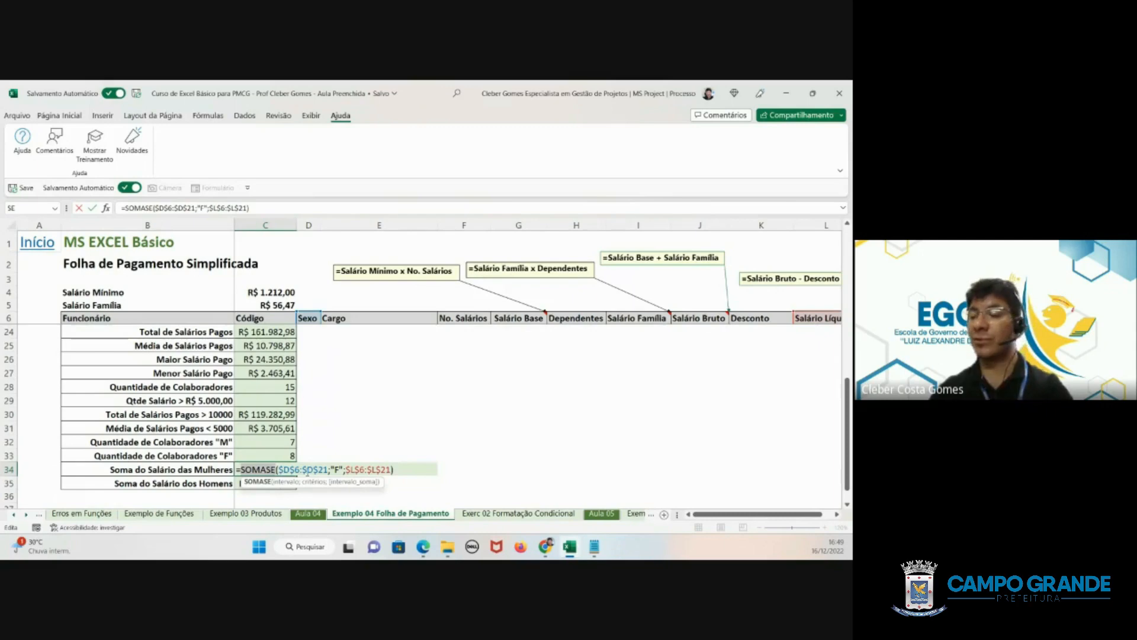
pyautogui.click(293, 469)
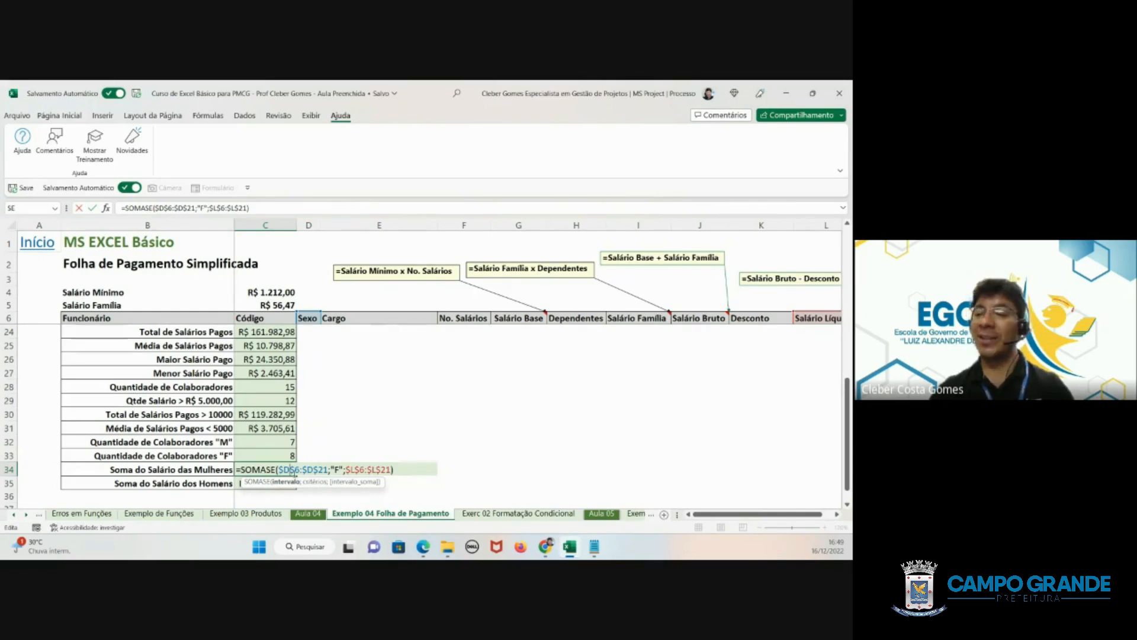
pyautogui.scroll(6, 309, 468)
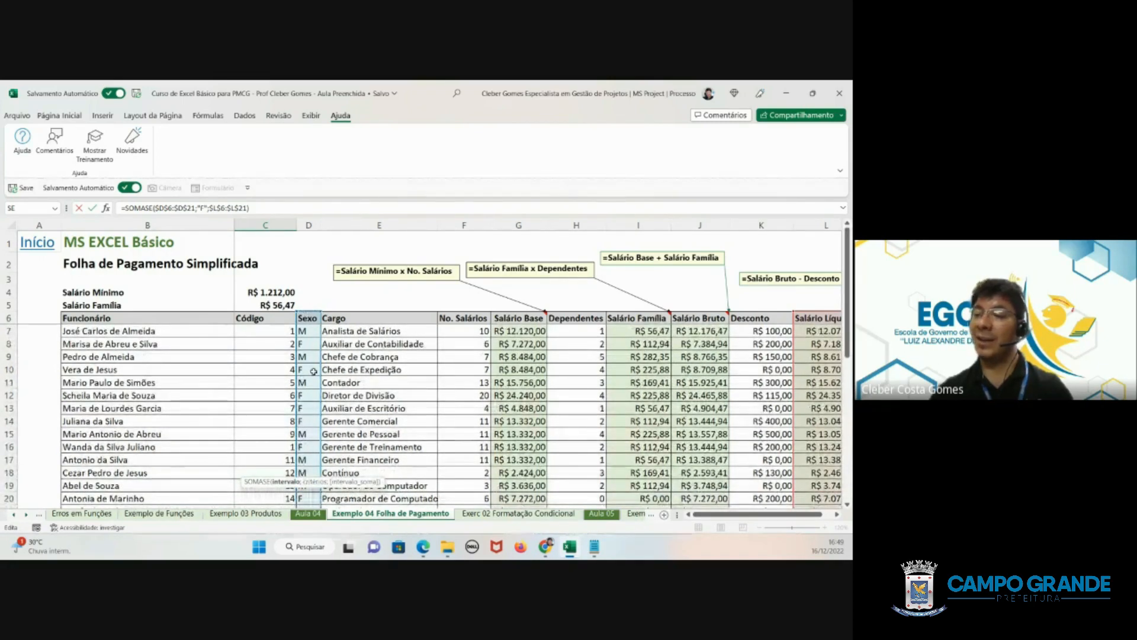
pyautogui.scroll(-3, 307, 375)
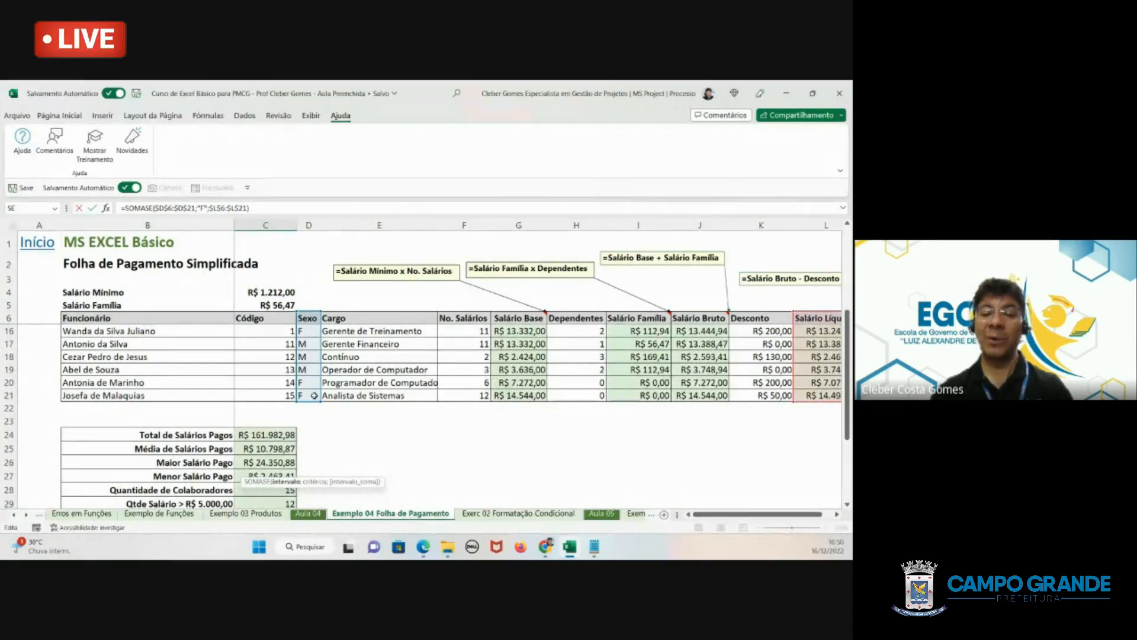
pyautogui.scroll(-3, 314, 395)
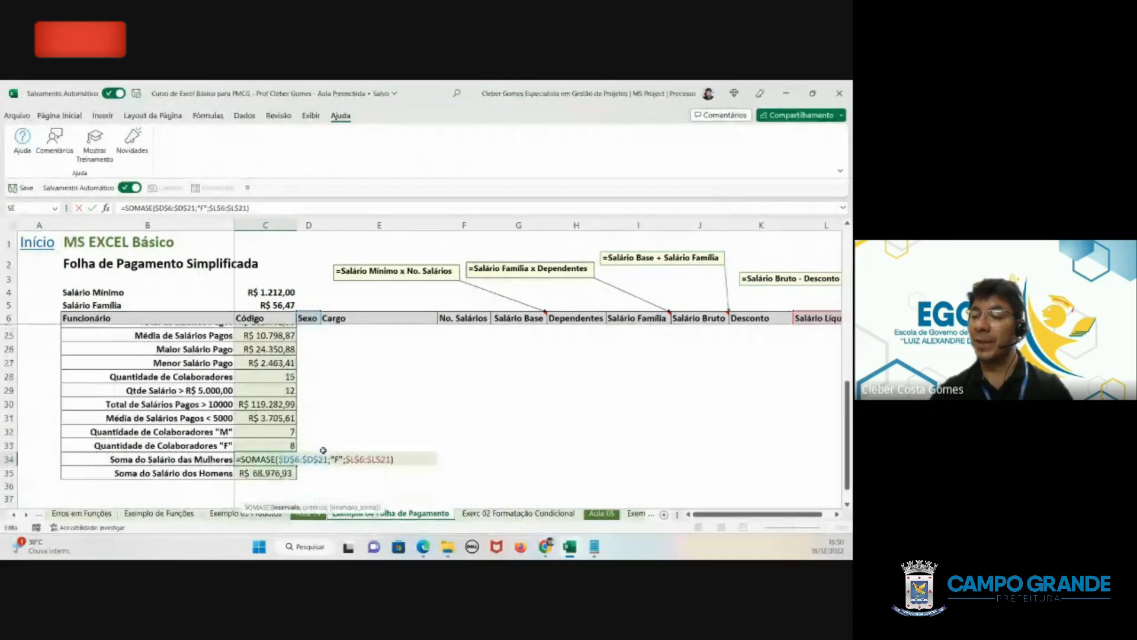
# - Review the "F" criterion and the Salário Líquido sum range of the C34 formula, close it and open the CONT.SE formula in C32
pyautogui.click(333, 456)
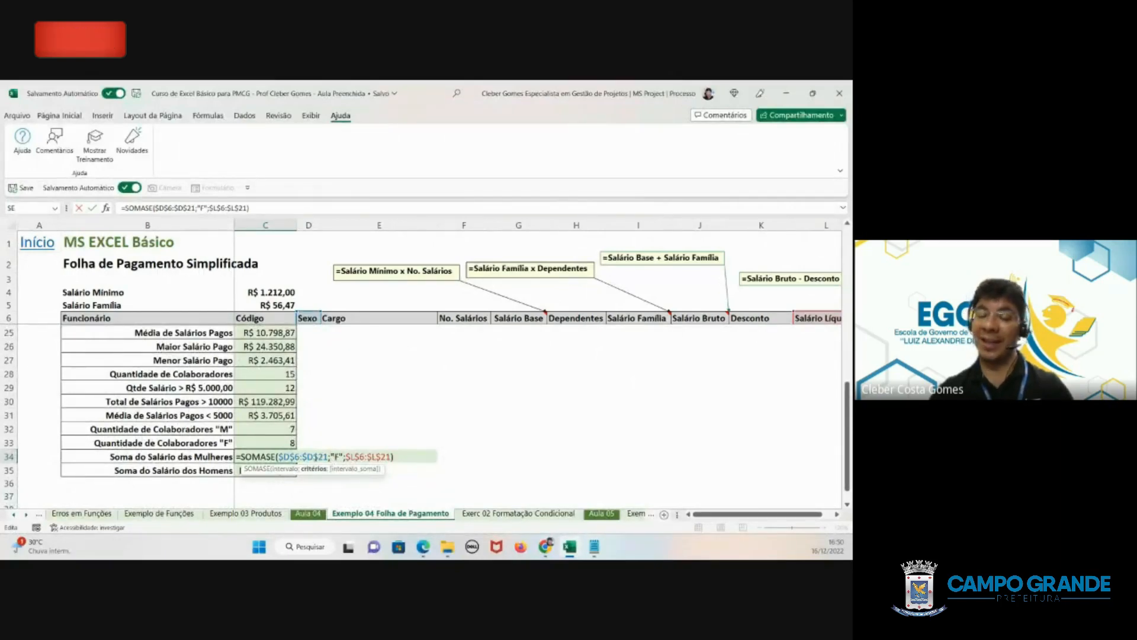
pyautogui.click(346, 455)
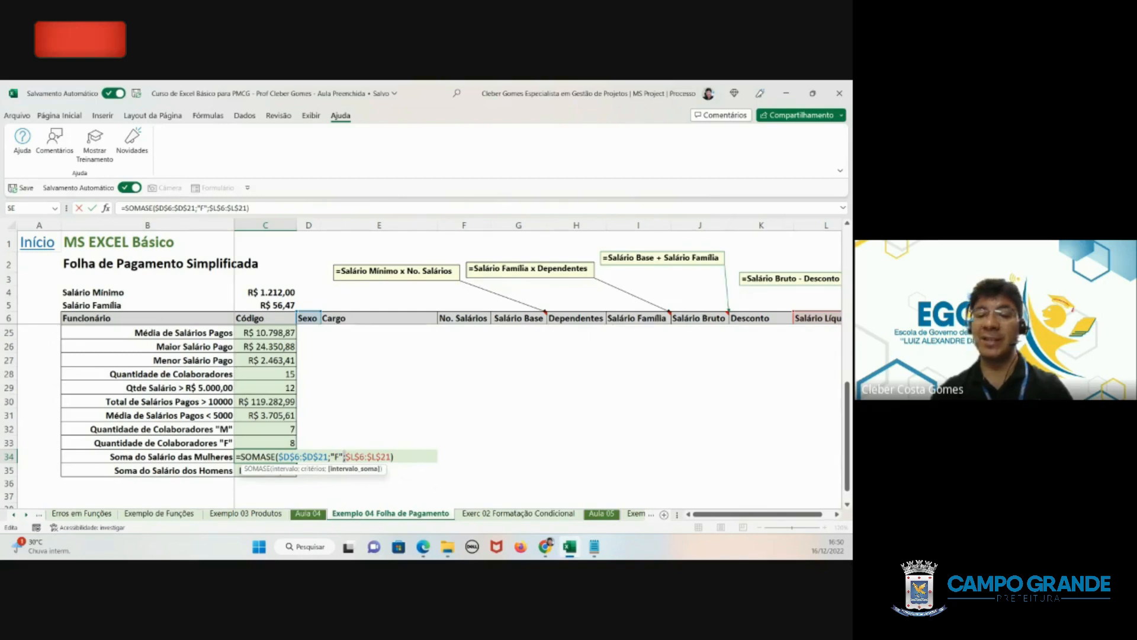
pyautogui.scroll(-1, 249, 400)
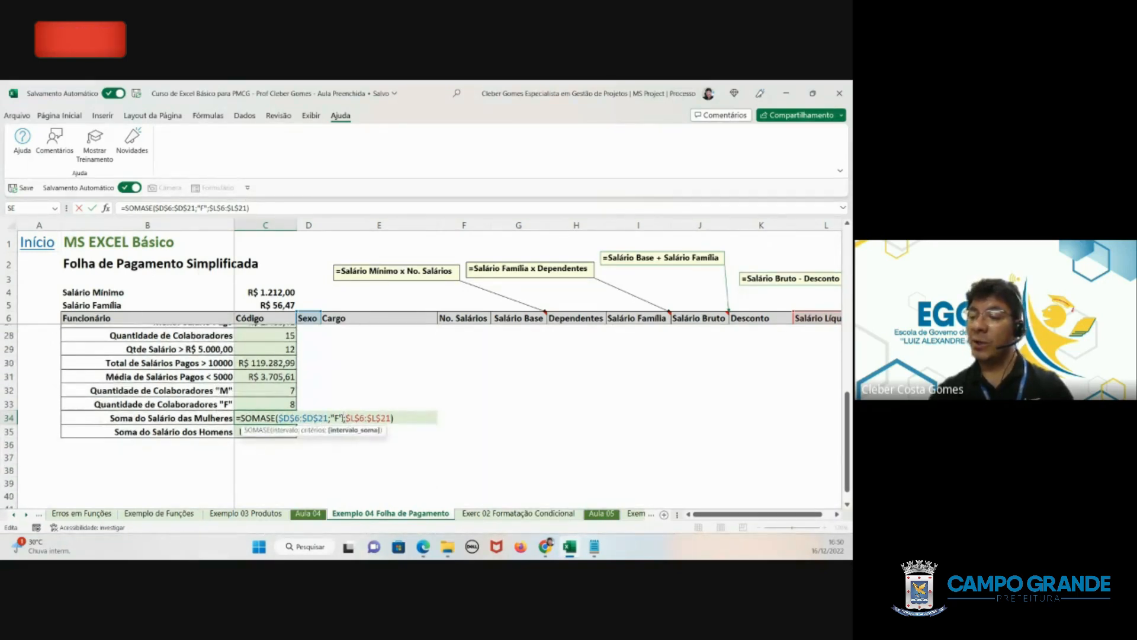
pyautogui.moveTo(344, 419); pyautogui.dragTo(283, 418)
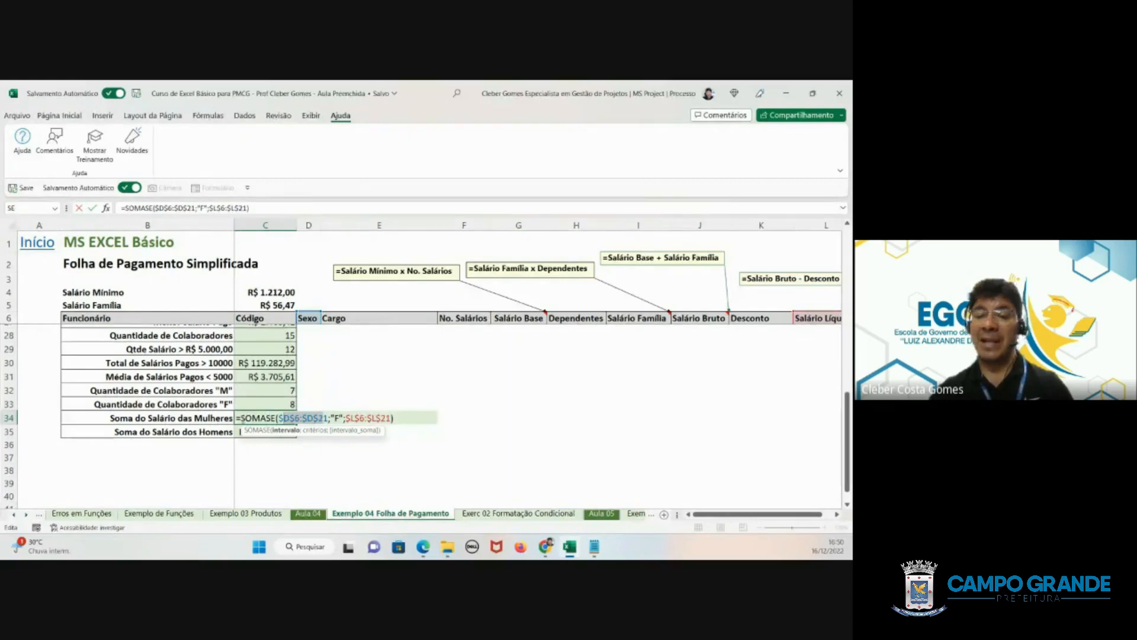
pyautogui.click(364, 418)
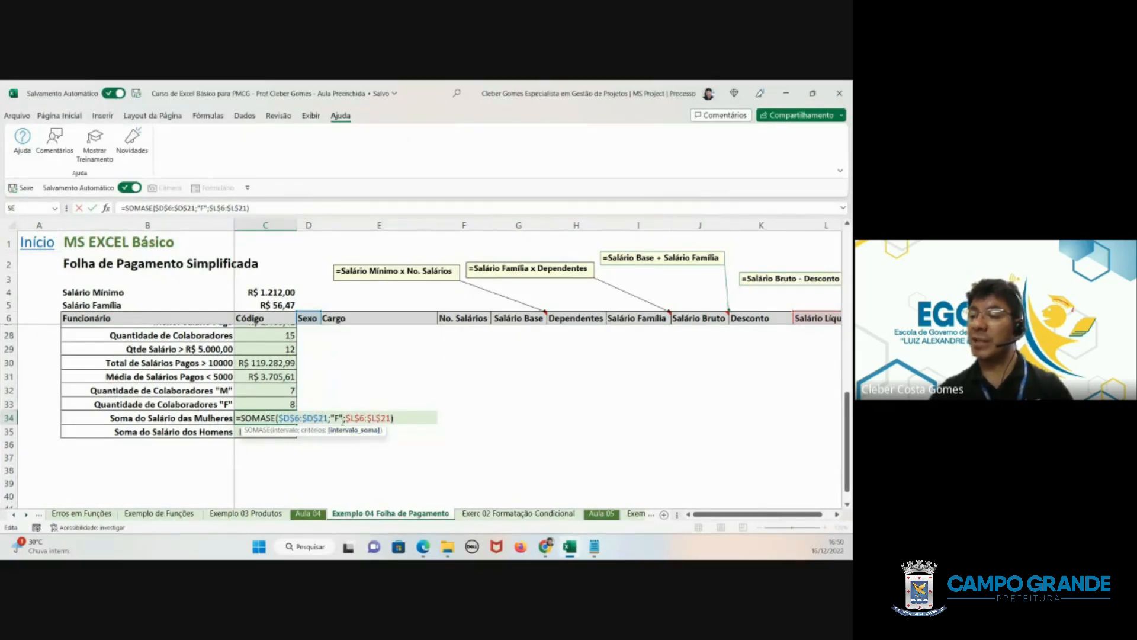
pyautogui.scroll(3, 697, 423)
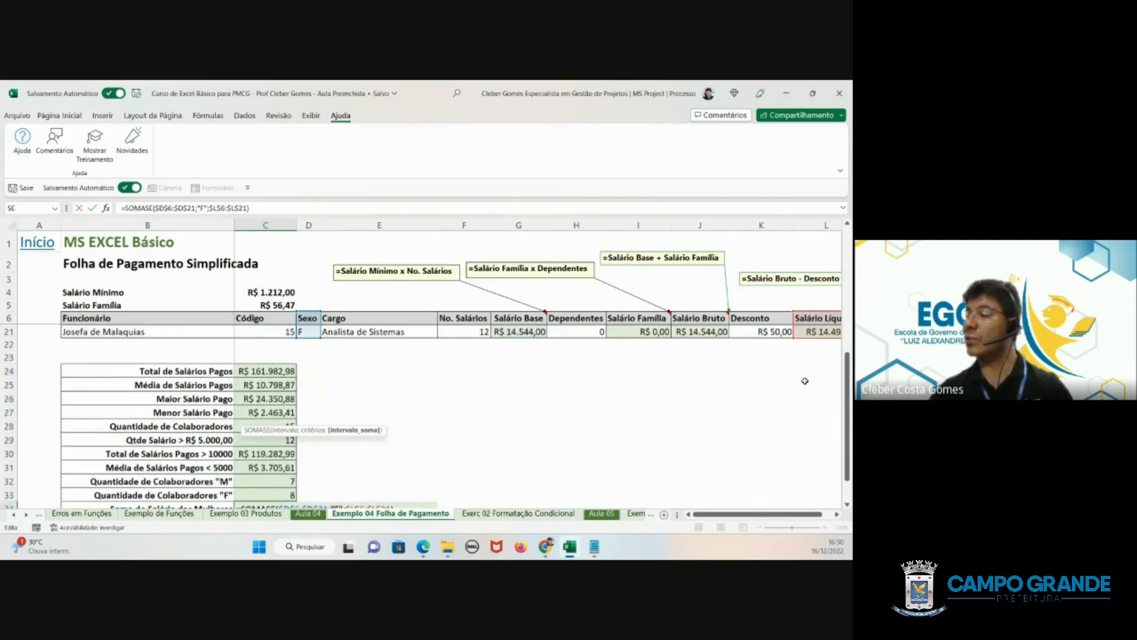
pyautogui.scroll(3, 805, 381)
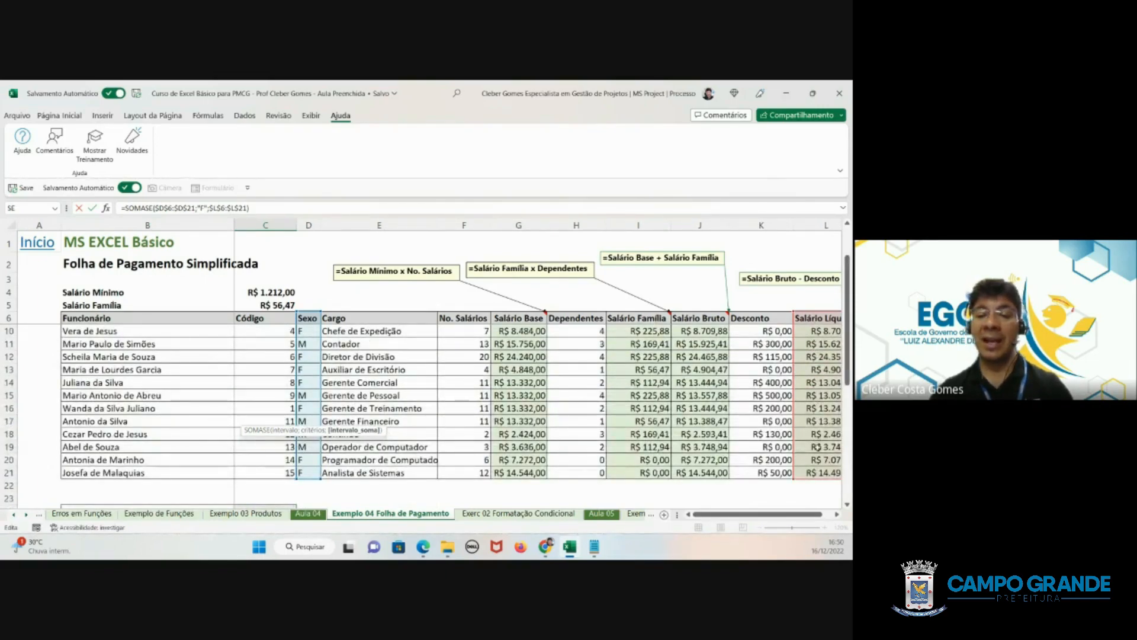
pyautogui.scroll(-4, 425, 458)
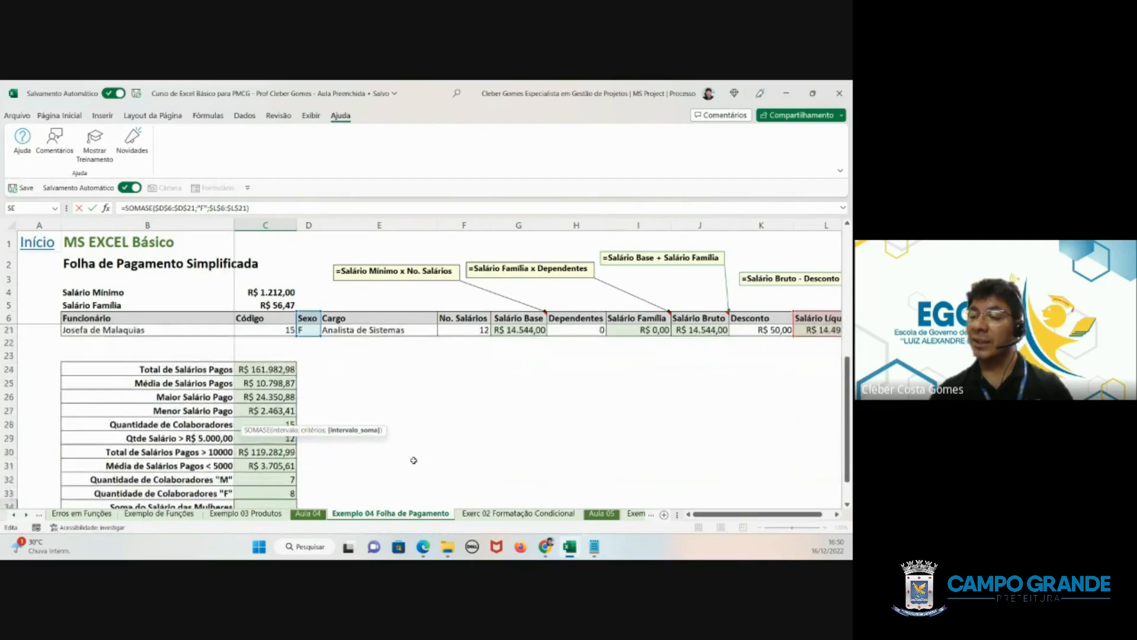
pyautogui.scroll(-1, 414, 460)
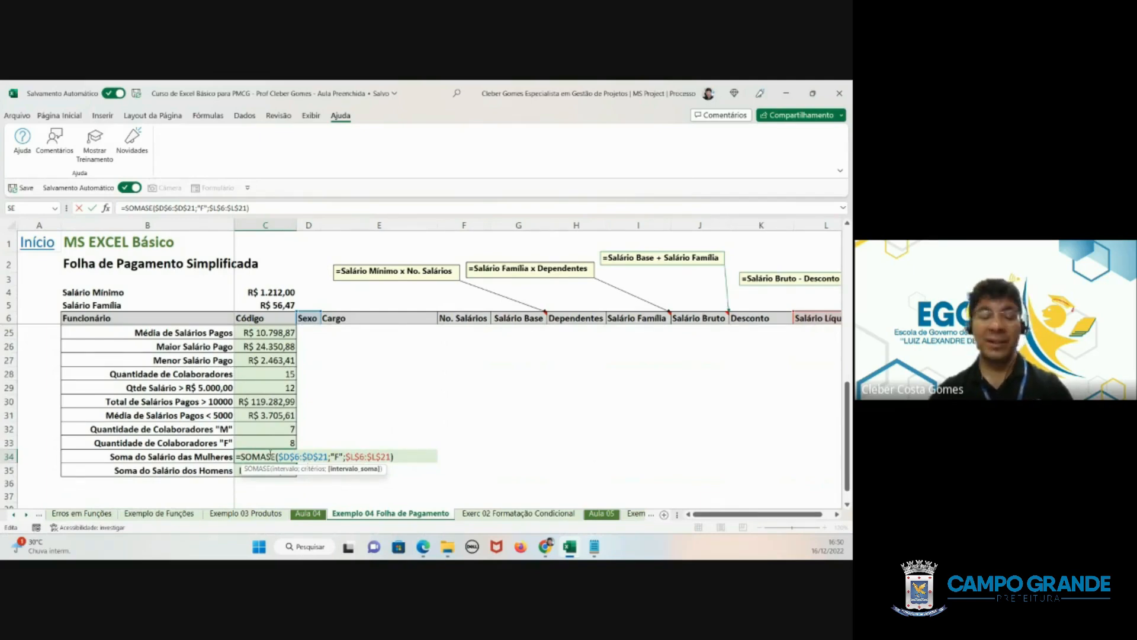
pyautogui.press('Return')
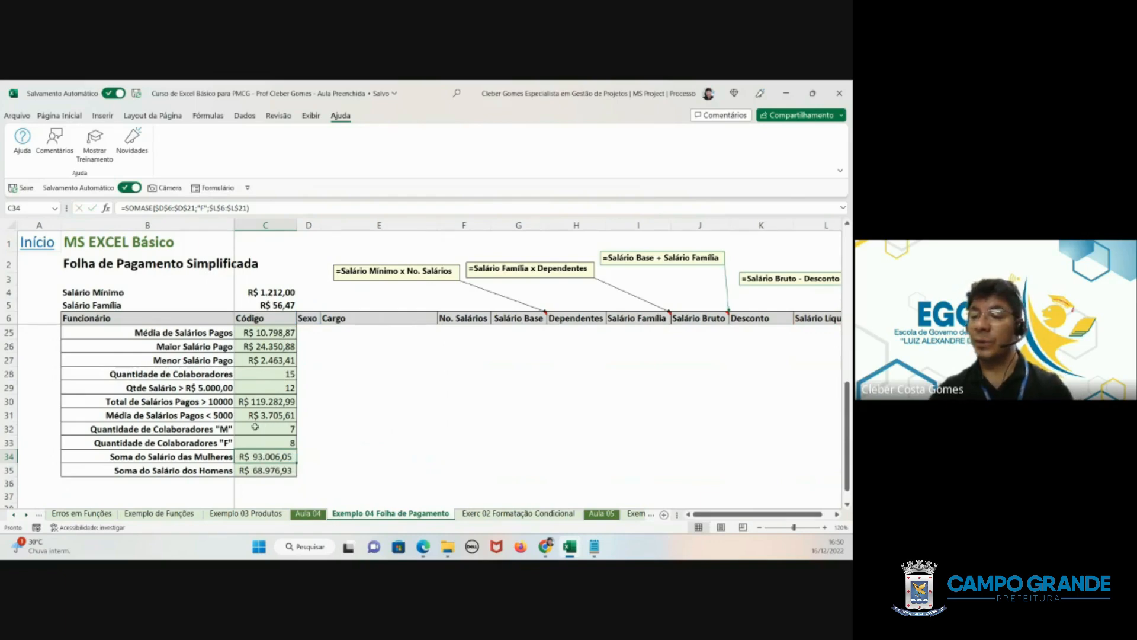
pyautogui.doubleClick(254, 428)
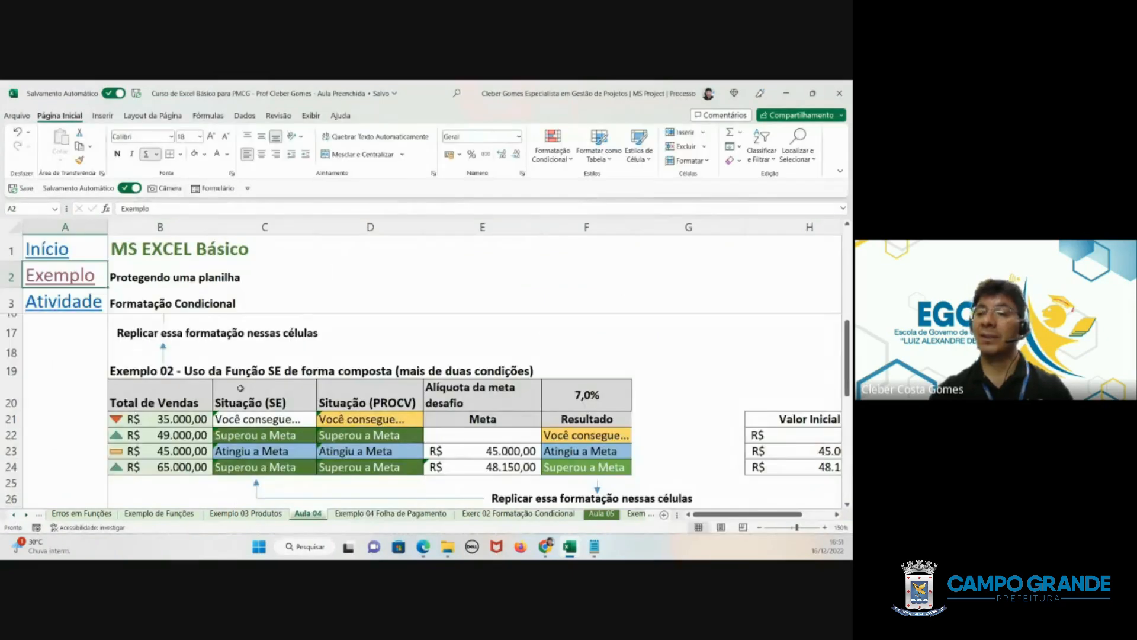
# - On the Aula 04 sheet, select the Total de Vendas values B21:B24 and show the Formatação Condicional options, including Conjuntos de Ícones
pyautogui.scroll(5, 242, 388)
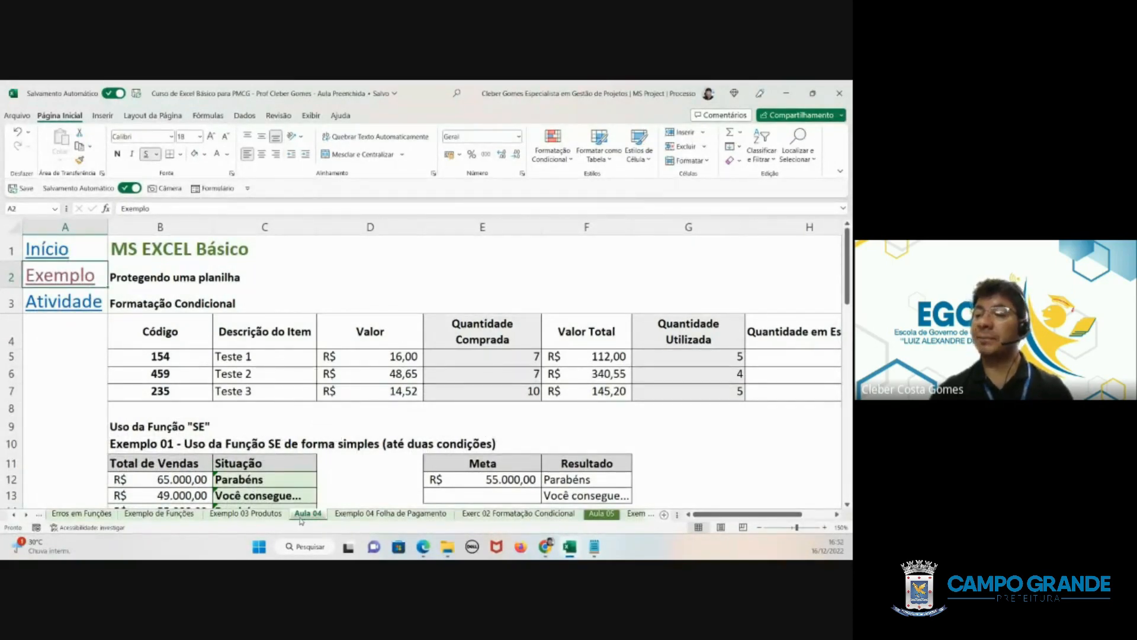
pyautogui.scroll(-3, 257, 363)
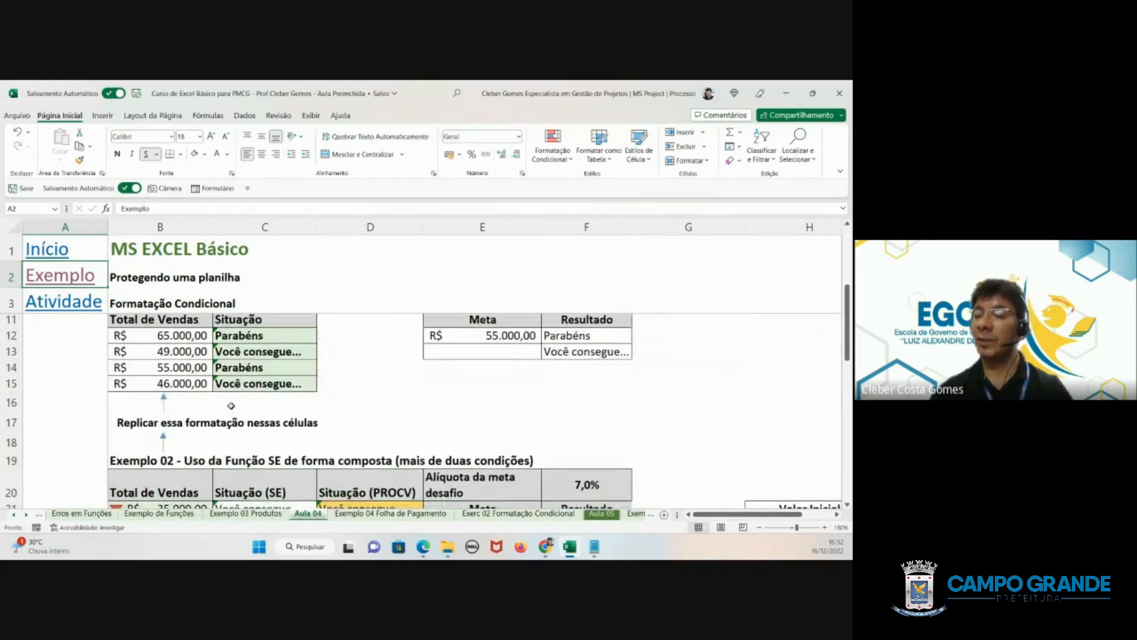
pyautogui.scroll(-2, 232, 406)
pyautogui.scroll(-1, 232, 416)
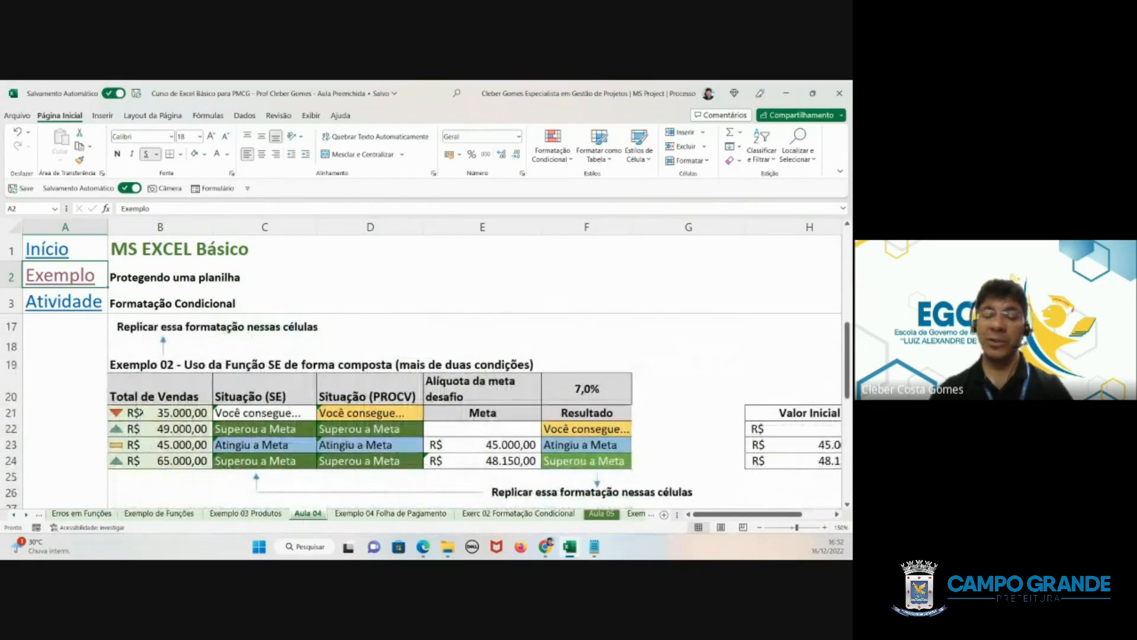
pyautogui.moveTo(163, 413); pyautogui.dragTo(162, 460)
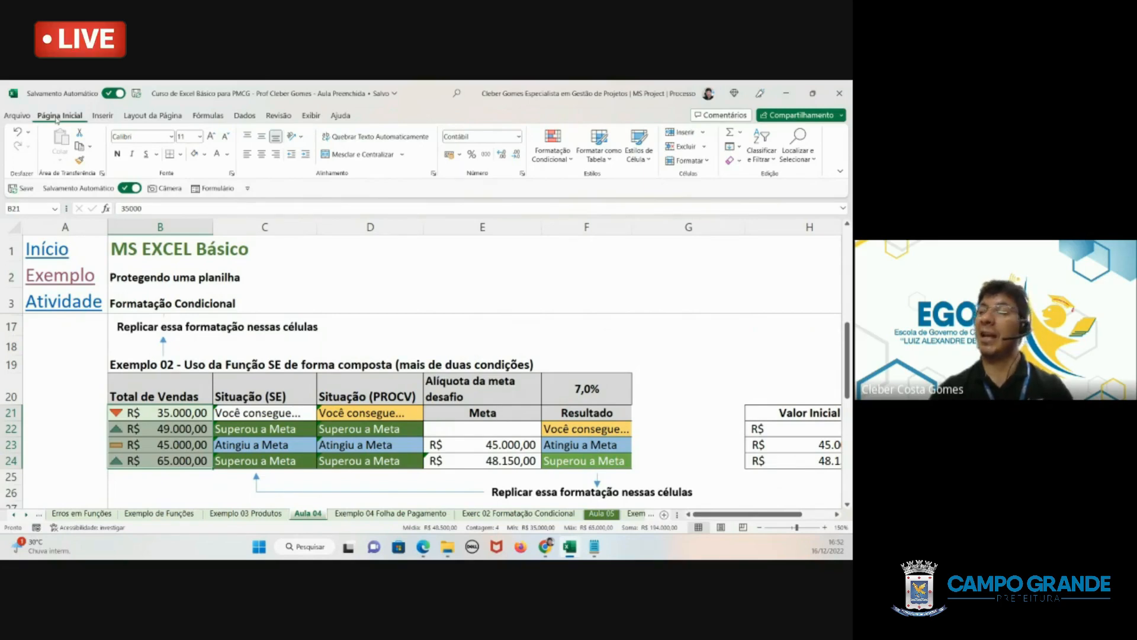
pyautogui.click(552, 161)
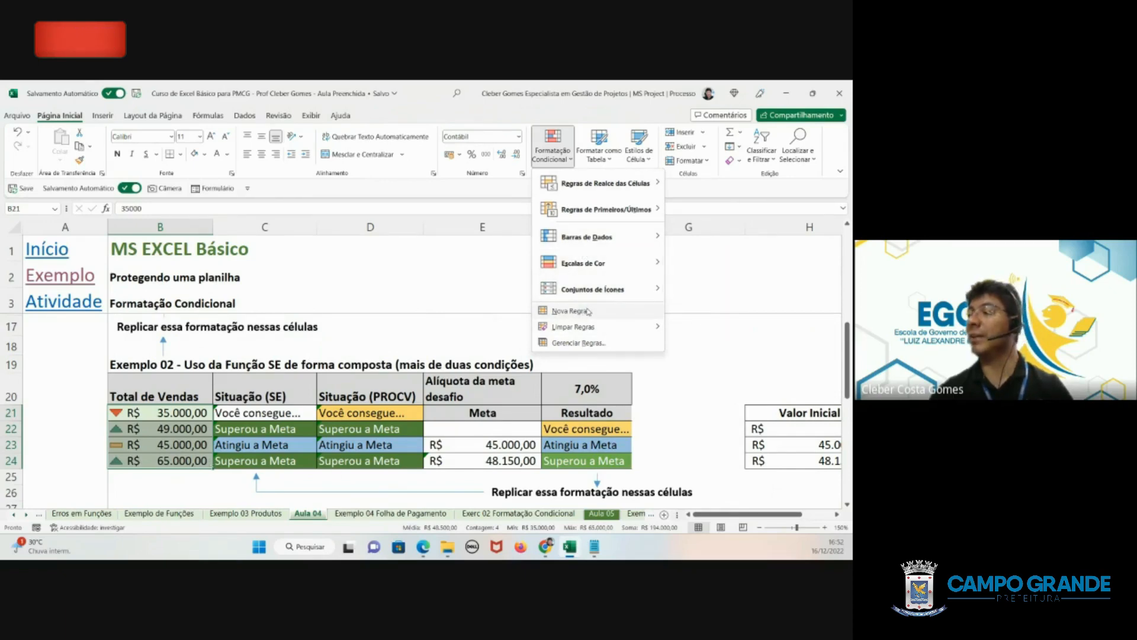
pyautogui.moveTo(602, 294)
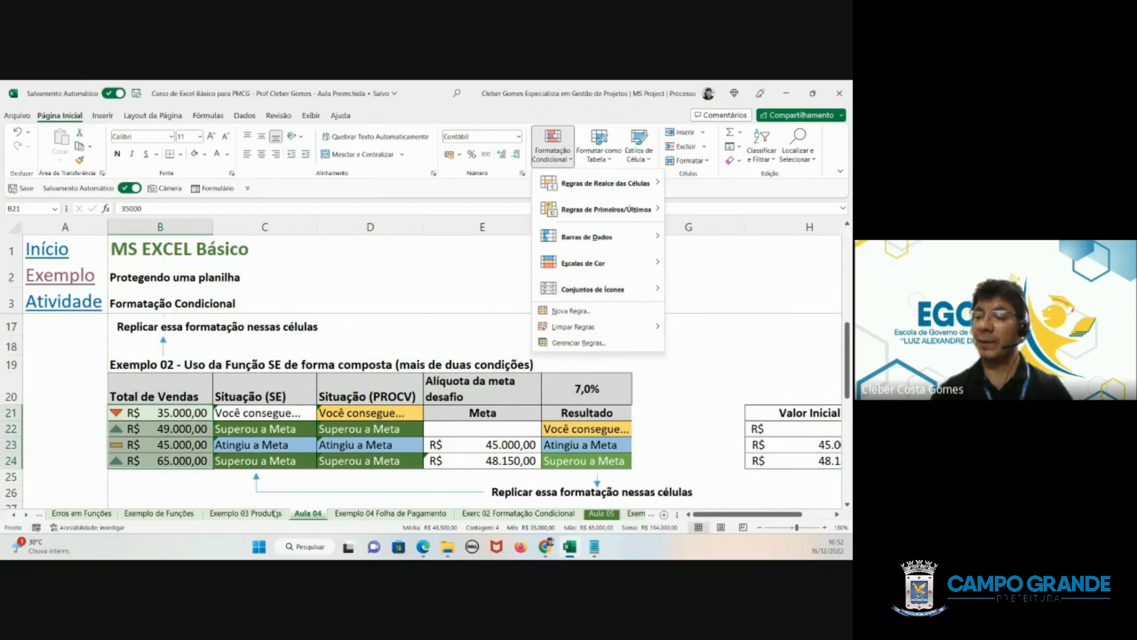
# - View the Exemplo 03 Produtos sheet, return to Exemplo 04 Folha de Pagamento and select the Salário Mínimo value in C4 to inspect its name
pyautogui.click(243, 514)
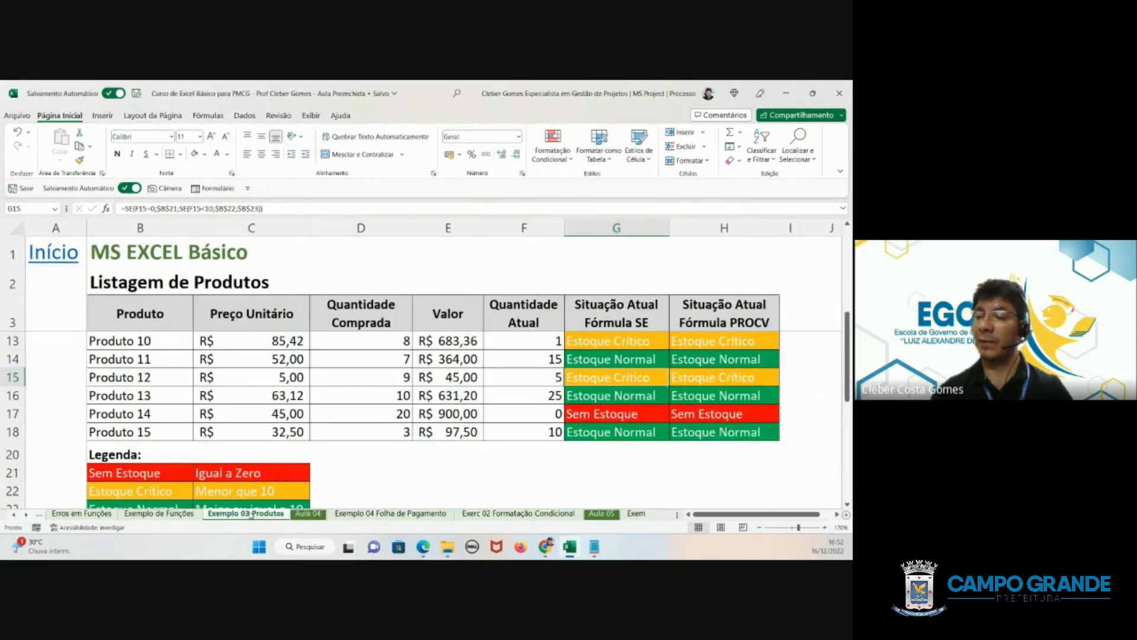
pyautogui.click(307, 514)
pyautogui.click(363, 514)
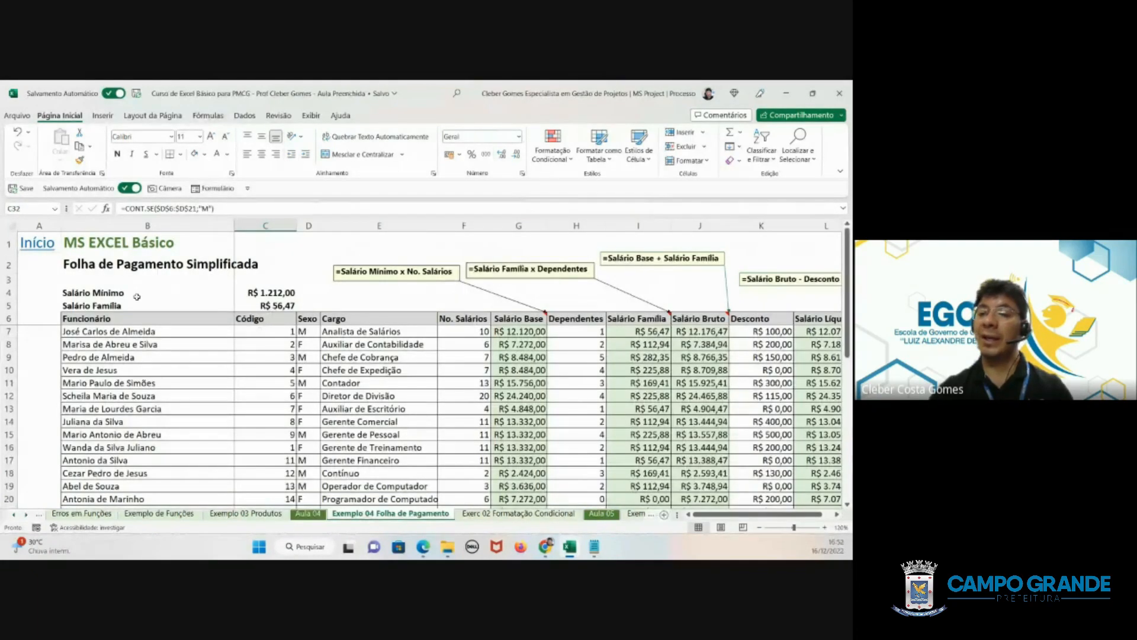
pyautogui.click(99, 293)
pyautogui.click(255, 292)
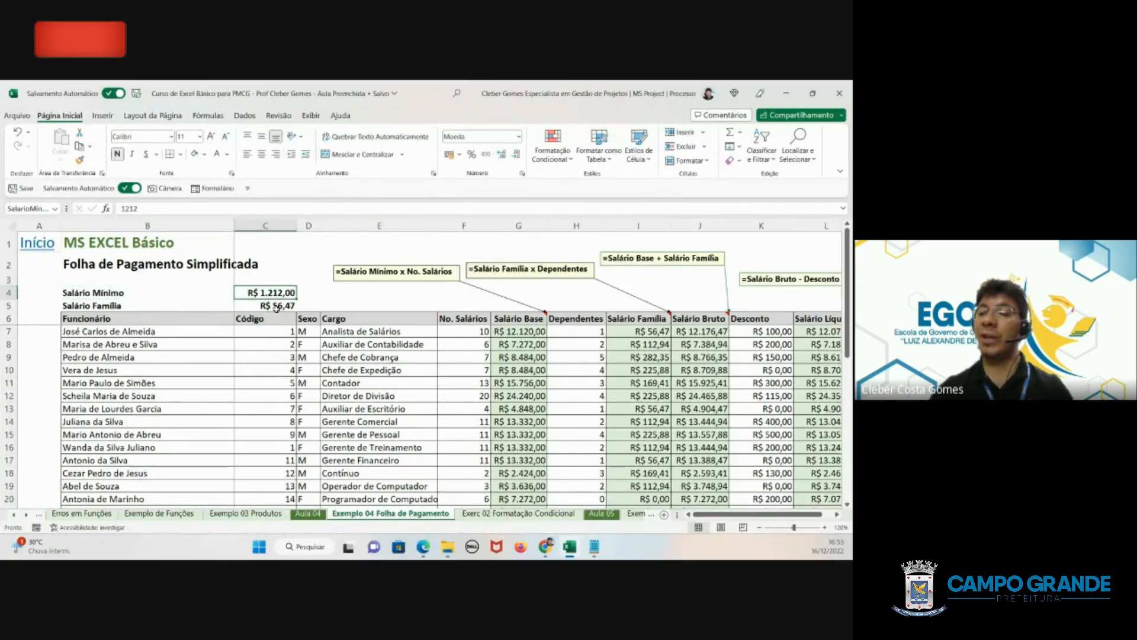
# - On the Exemplo 04 Folha de Pagamento sheet, name the Salário Família value cell C5 SalarioFamilia
pyautogui.click(272, 306)
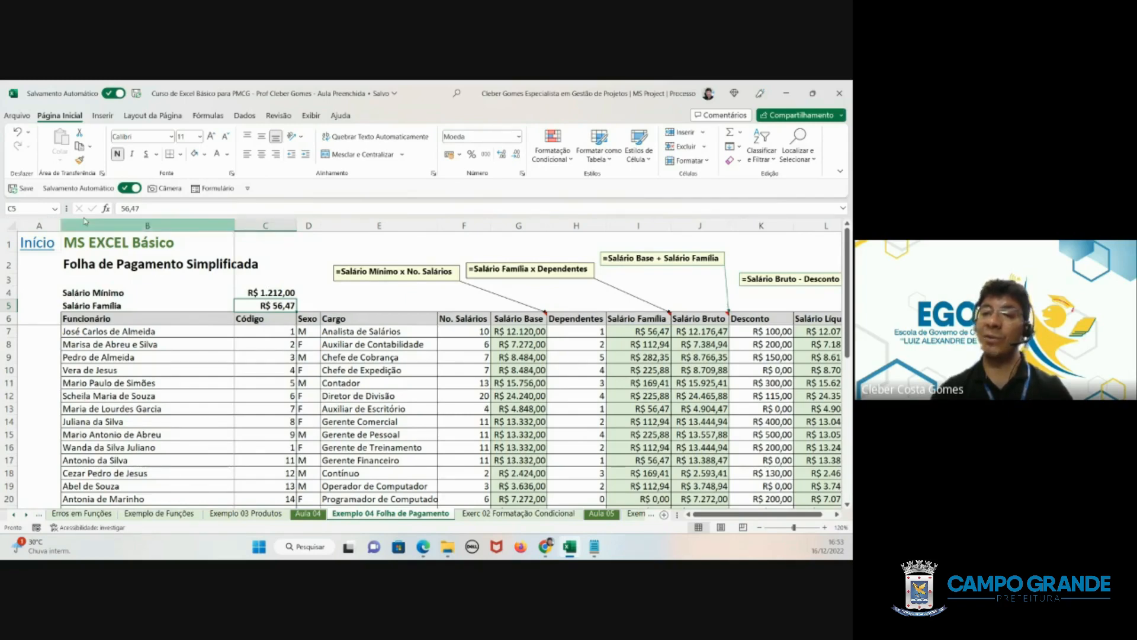
pyautogui.click(39, 206)
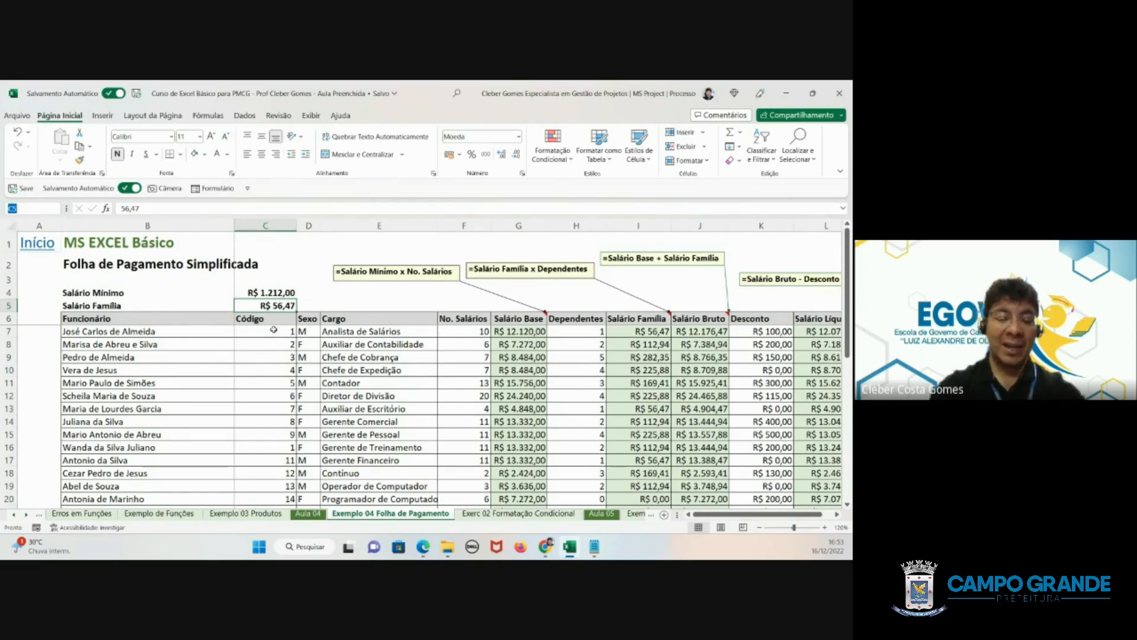
pyautogui.write('sA')
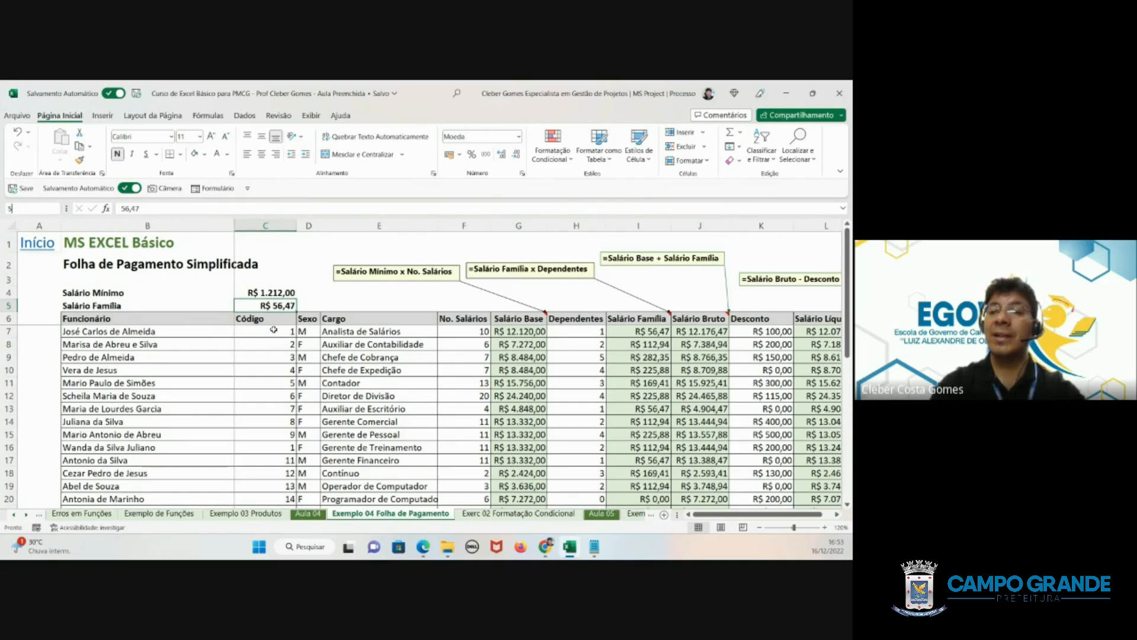
pyautogui.write('alarioFam')
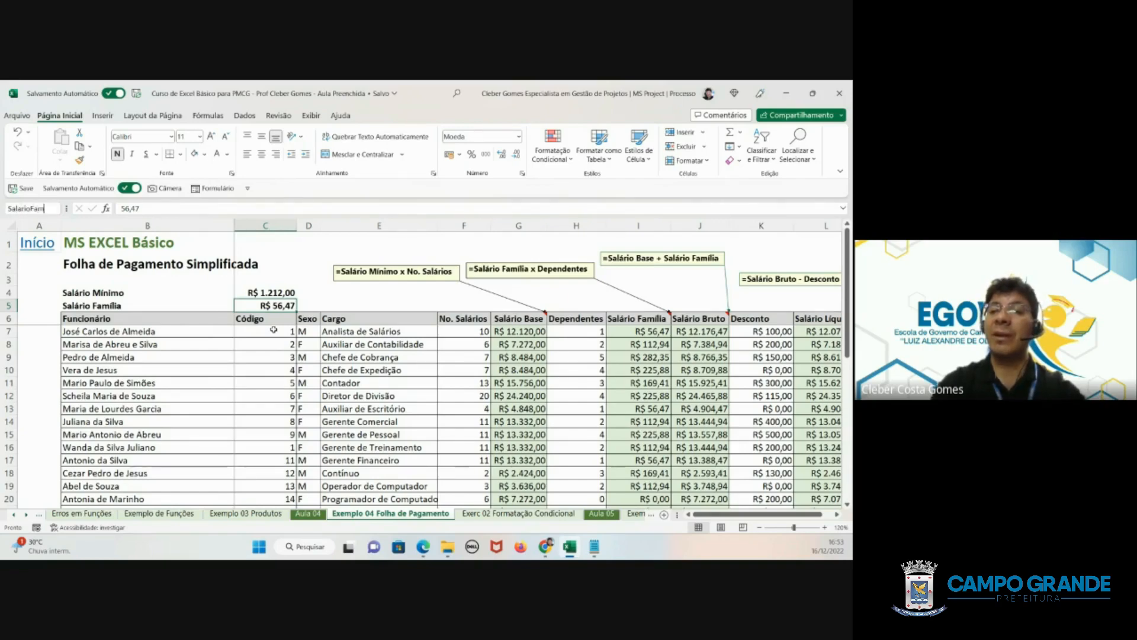
pyautogui.write('ilia')
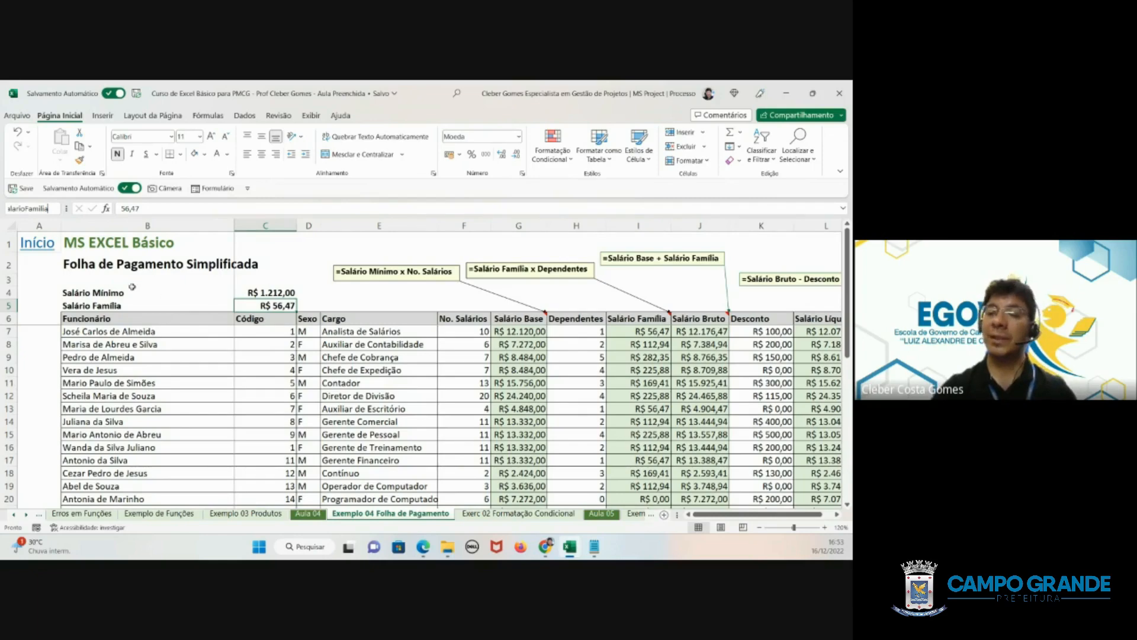
pyautogui.press('Return')
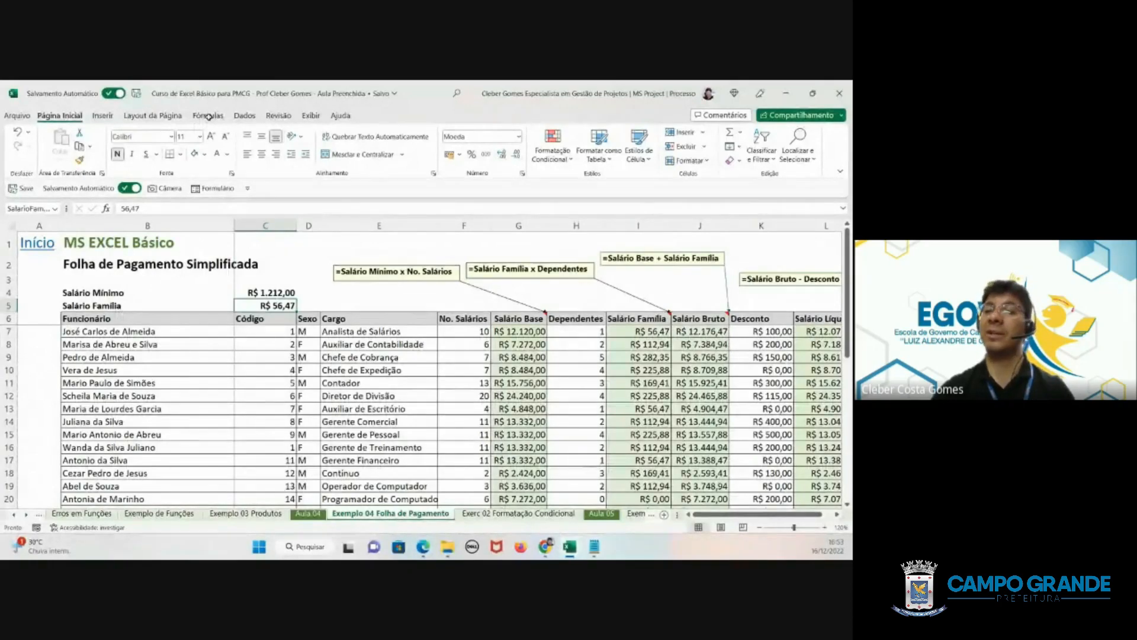
# - Review the SalarioFamilia and SalarioMinimo entries in the Gerenciador de Nomes, then close it
pyautogui.click(209, 117)
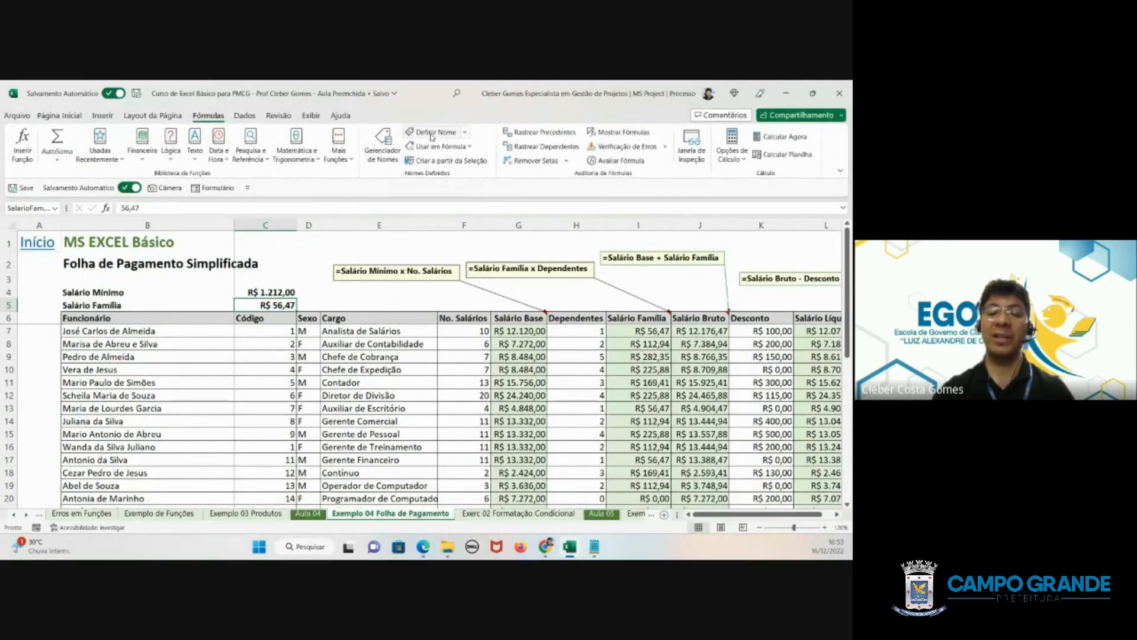
pyautogui.click(383, 149)
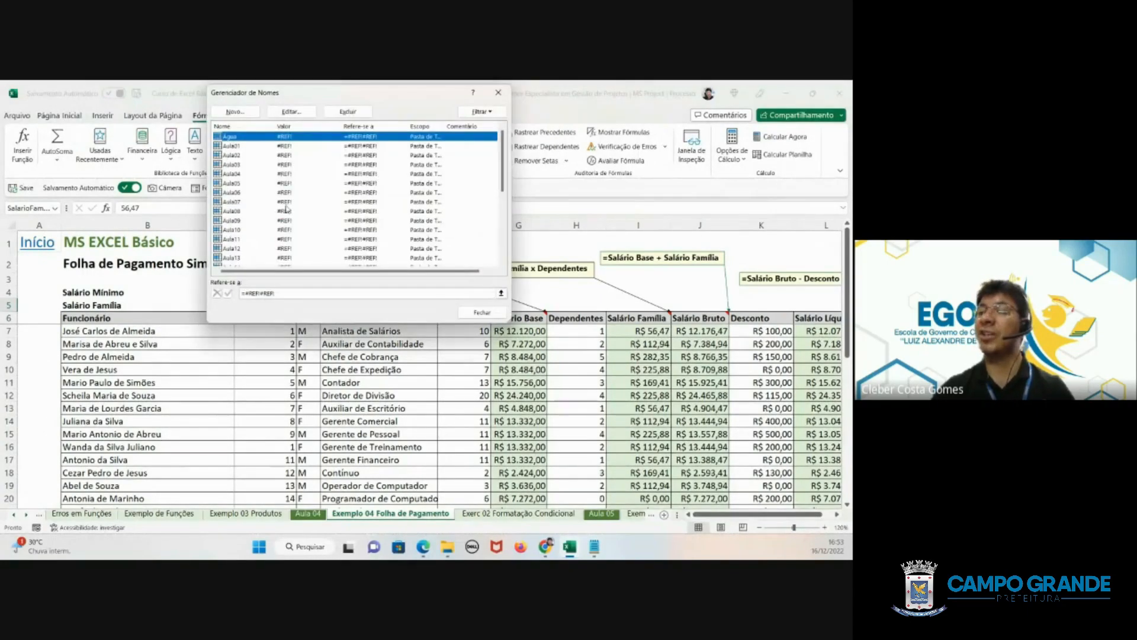
pyautogui.moveTo(504, 161); pyautogui.dragTo(504, 230)
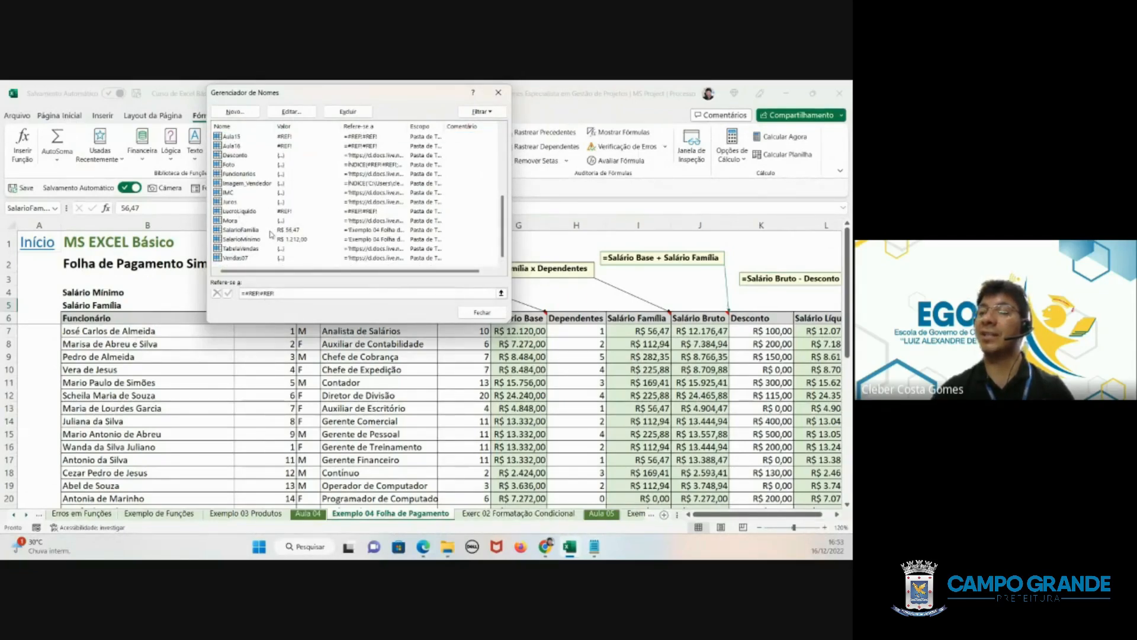
pyautogui.press('Home')
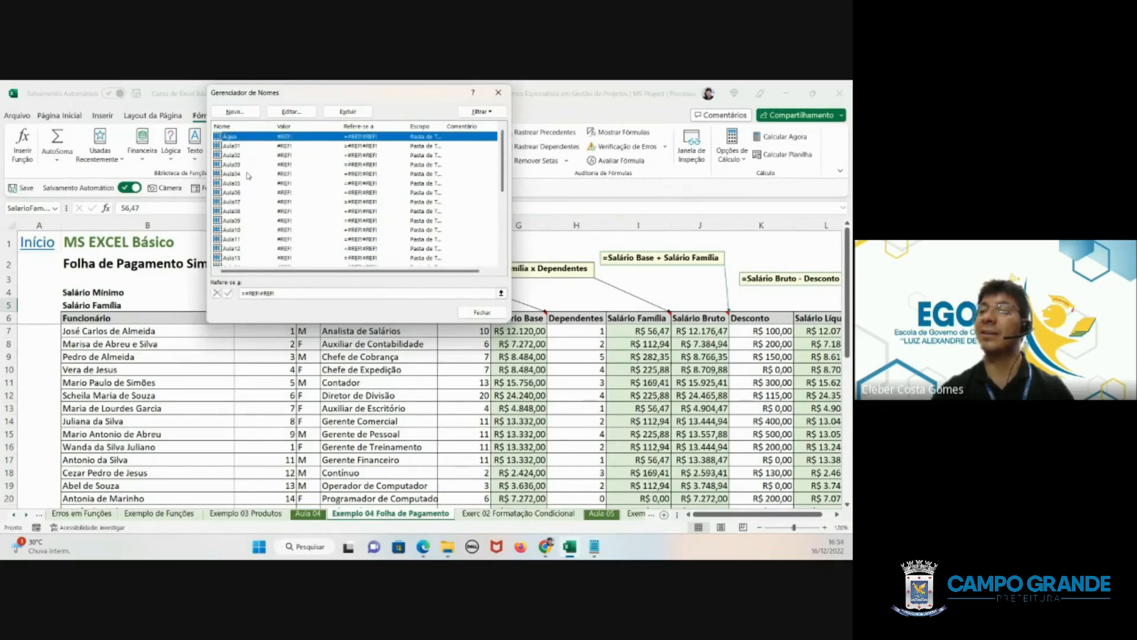
pyautogui.click(489, 315)
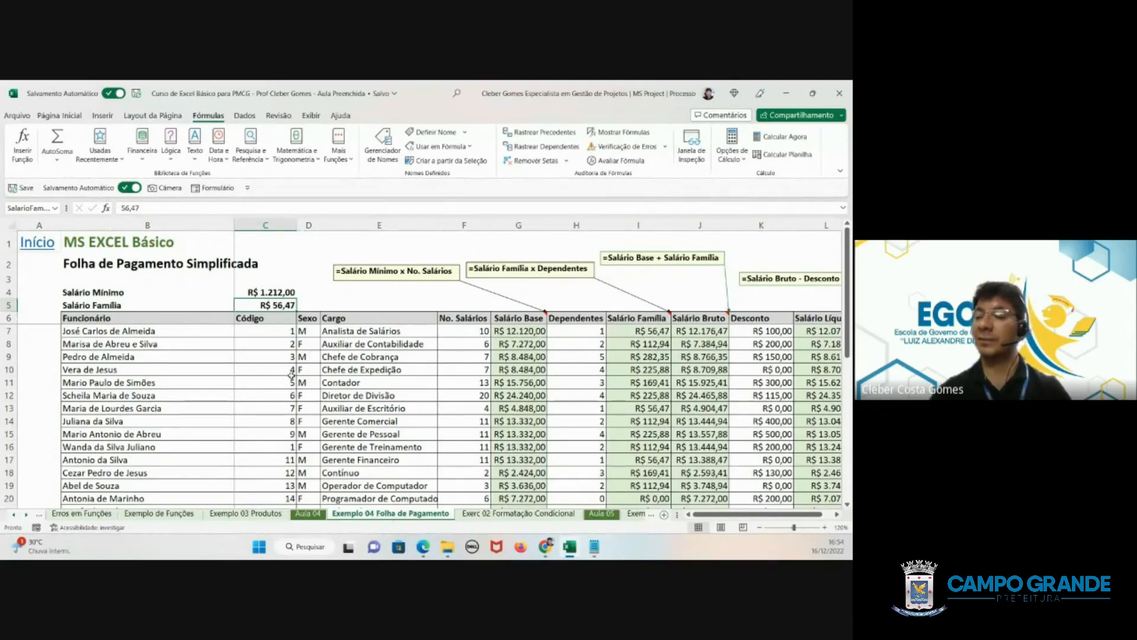
# - On the Aula 04 sheet, select the Exemplo 03 Indicador cells F30:F34 and view the Formatação Condicional options without applying any
pyautogui.click(308, 513)
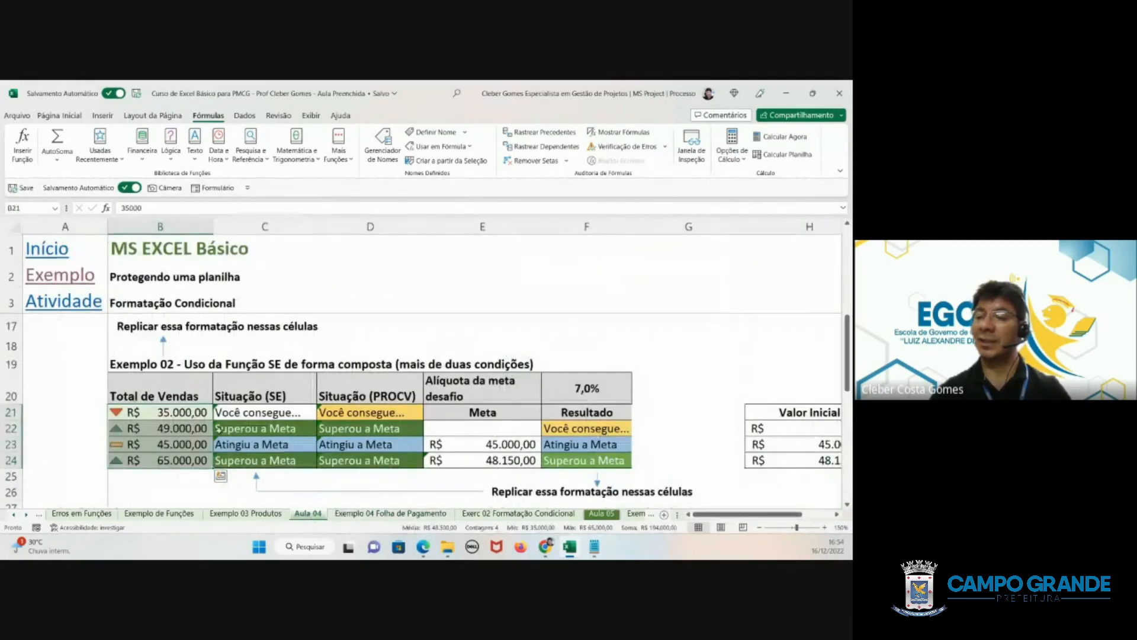
pyautogui.click(199, 427)
pyautogui.scroll(-3, 301, 445)
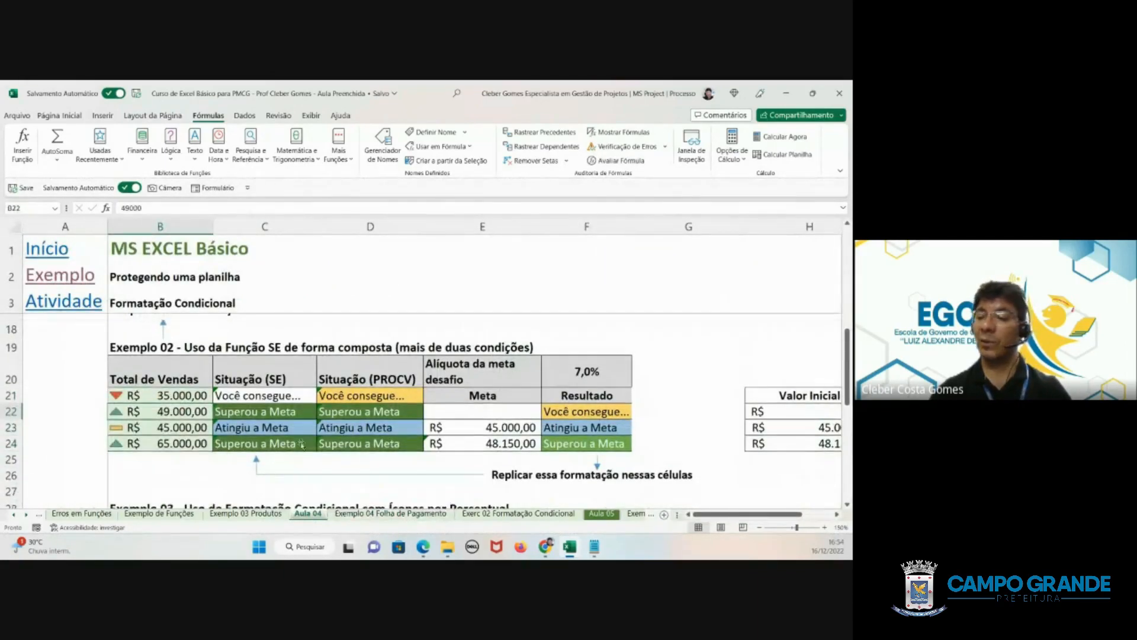
pyautogui.scroll(-1, 301, 445)
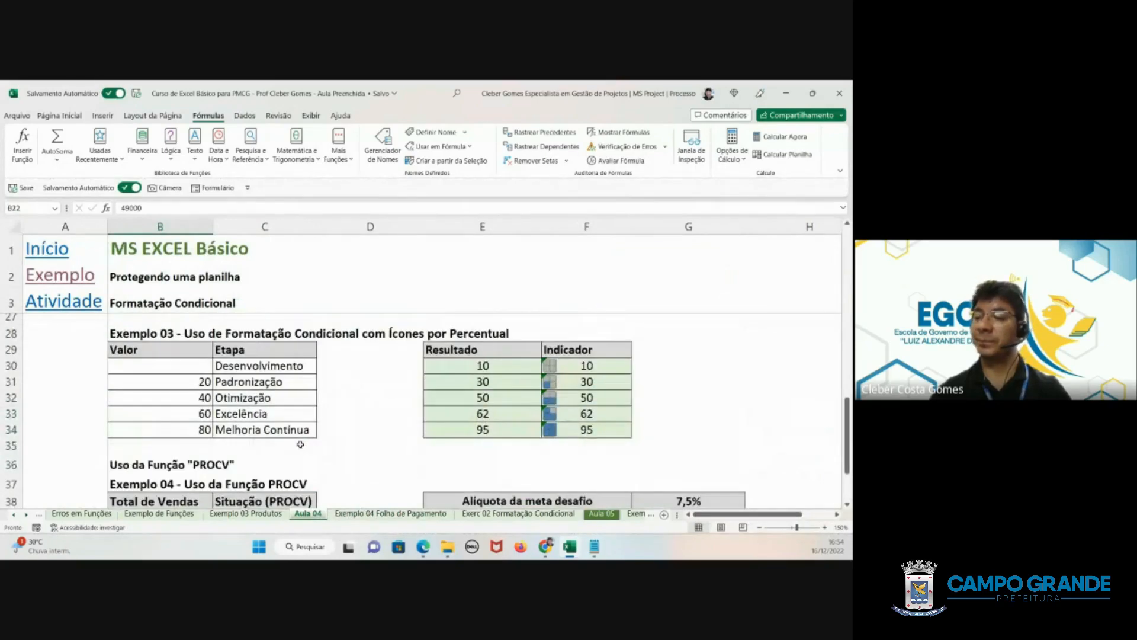
pyautogui.moveTo(563, 368); pyautogui.dragTo(561, 427)
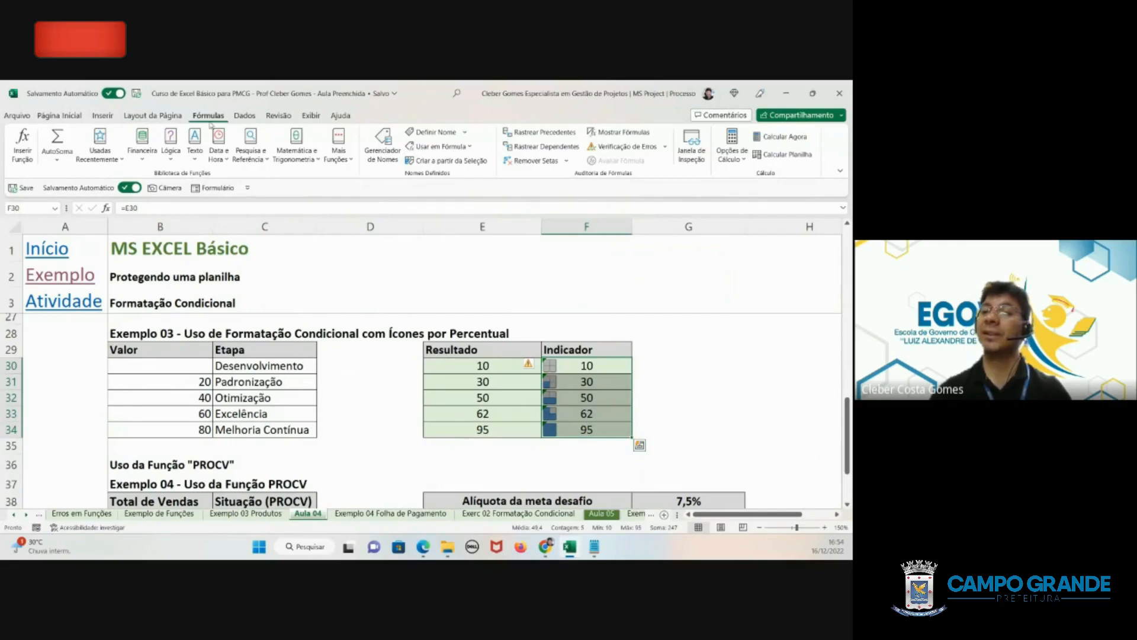
pyautogui.click(80, 118)
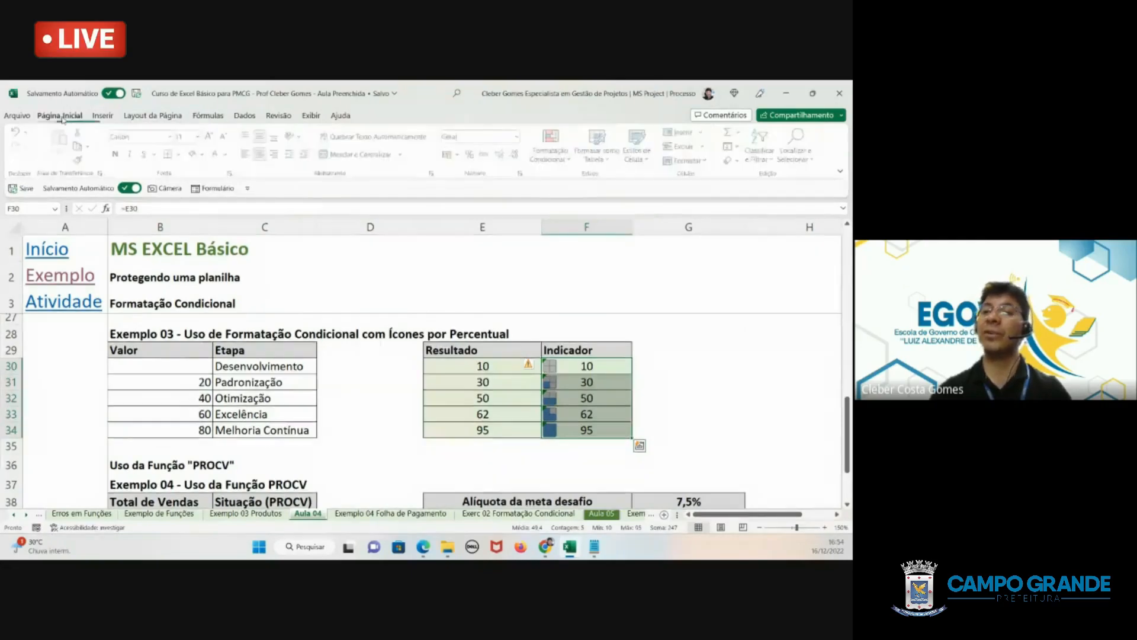
pyautogui.click(565, 162)
pyautogui.moveTo(577, 240)
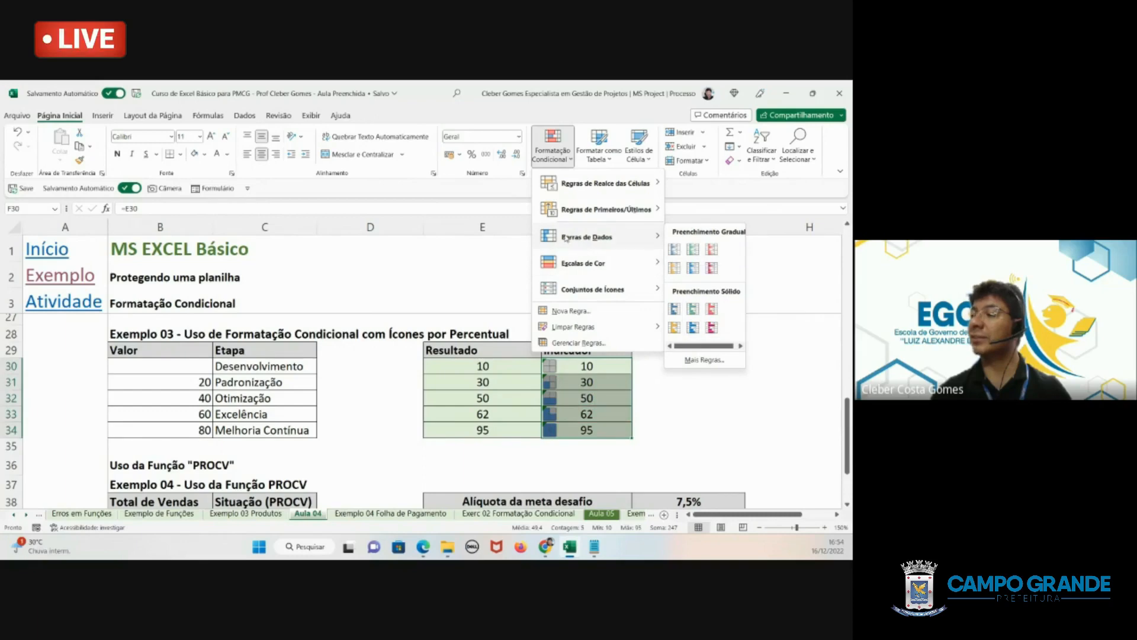
pyautogui.click(455, 311)
pyautogui.click(449, 385)
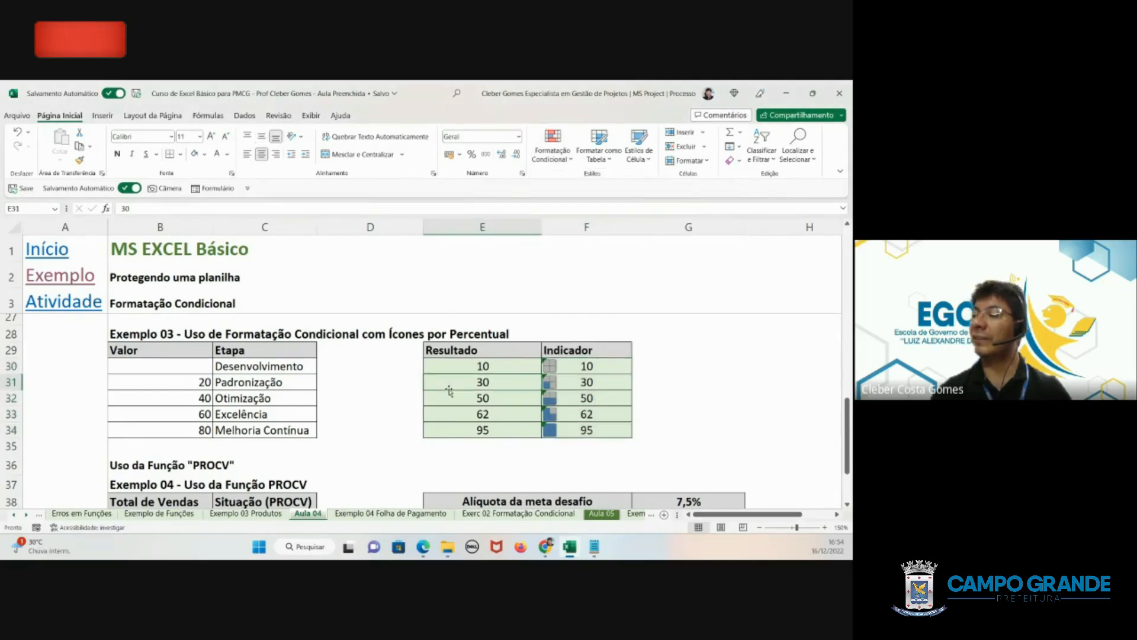
# - View the Exemplo 04 PROCV table and follow the Atividade link to the Exerc 02 Formatação Condicional sheet
pyautogui.scroll(-5, 270, 320)
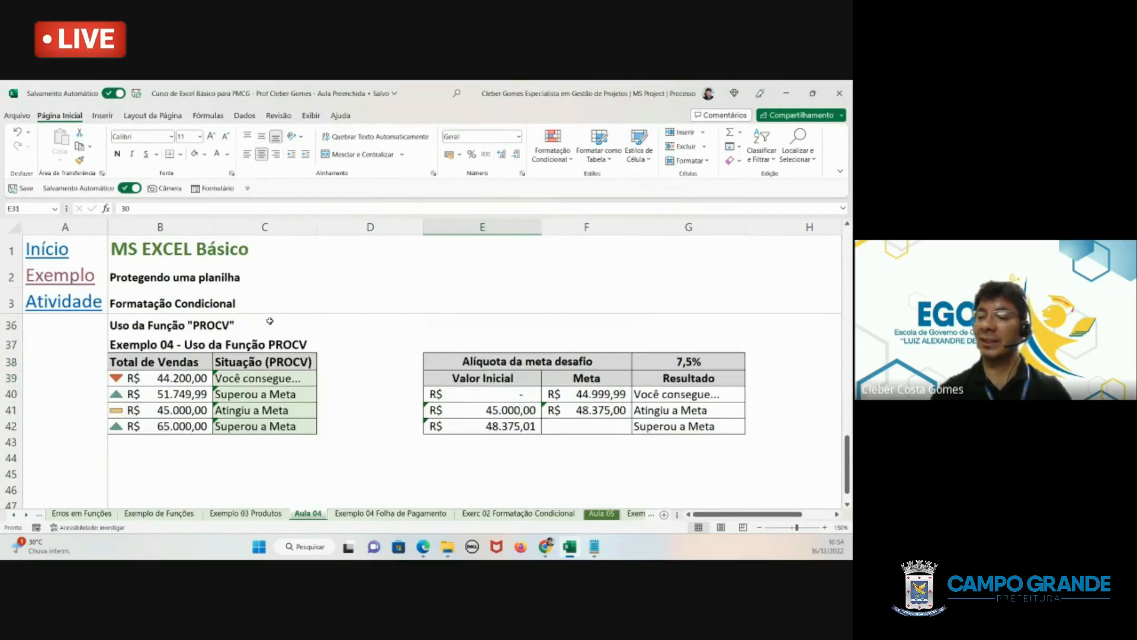
pyautogui.scroll(-1, 269, 322)
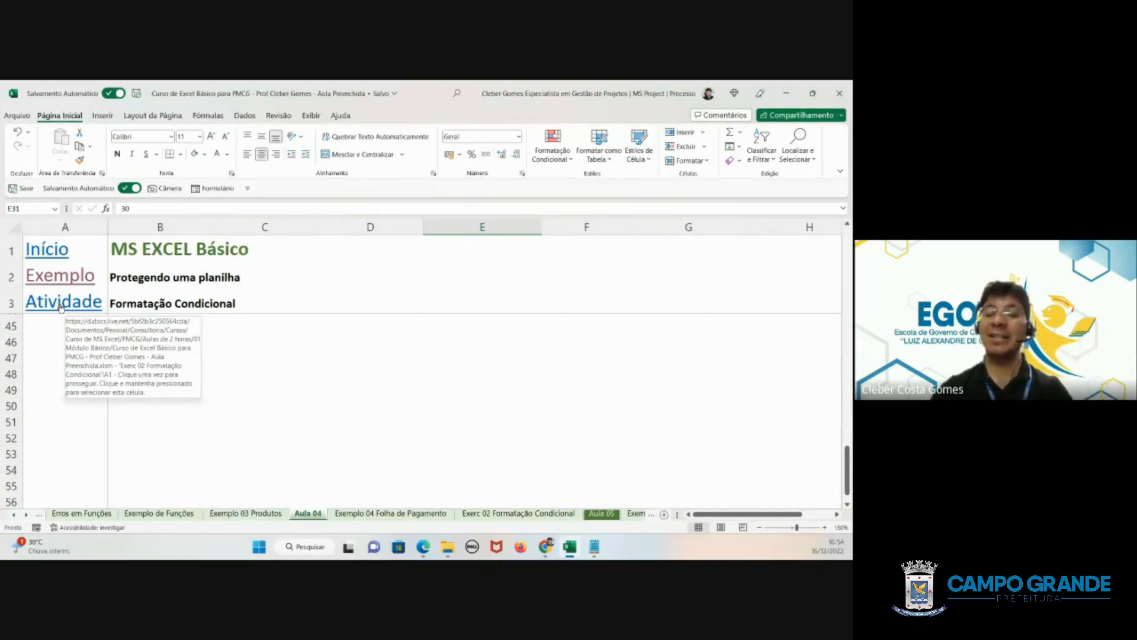
pyautogui.click(61, 305)
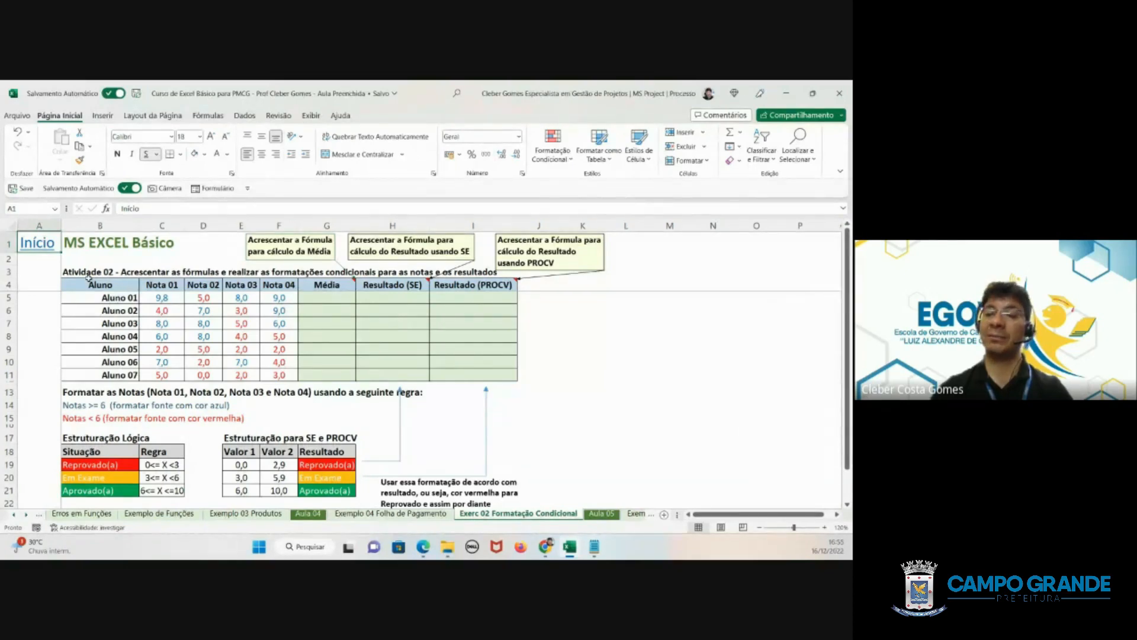
# - Review the Atividade 02 student table and its empty Média, Resultado (SE) and Resultado (PROCV) columns
pyautogui.moveTo(87, 273); pyautogui.dragTo(474, 375)
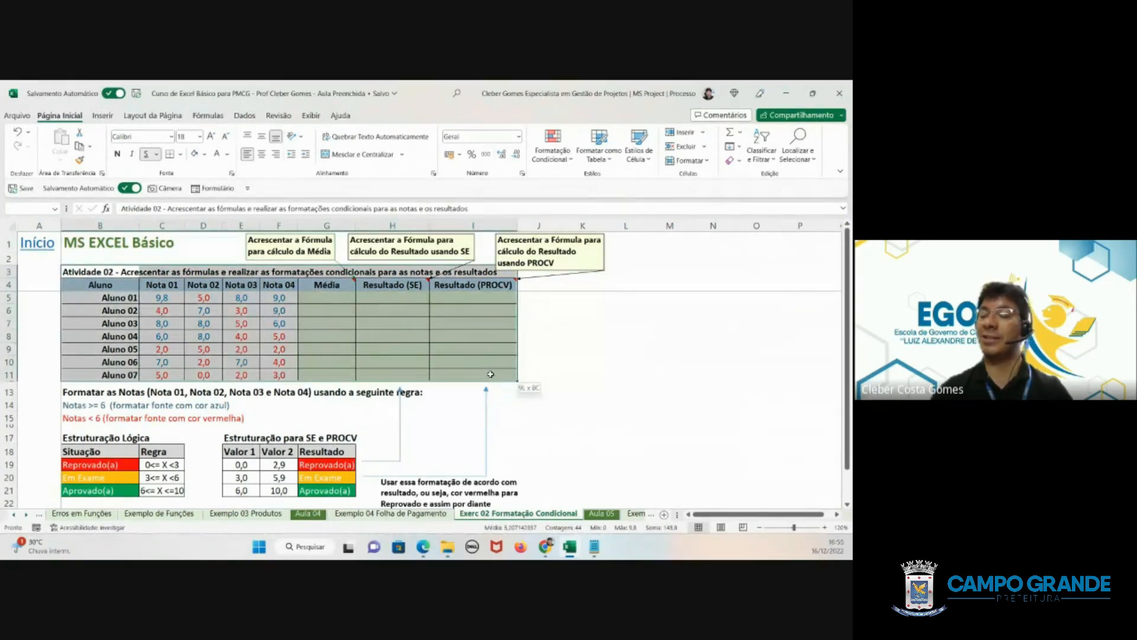
pyautogui.click(334, 302)
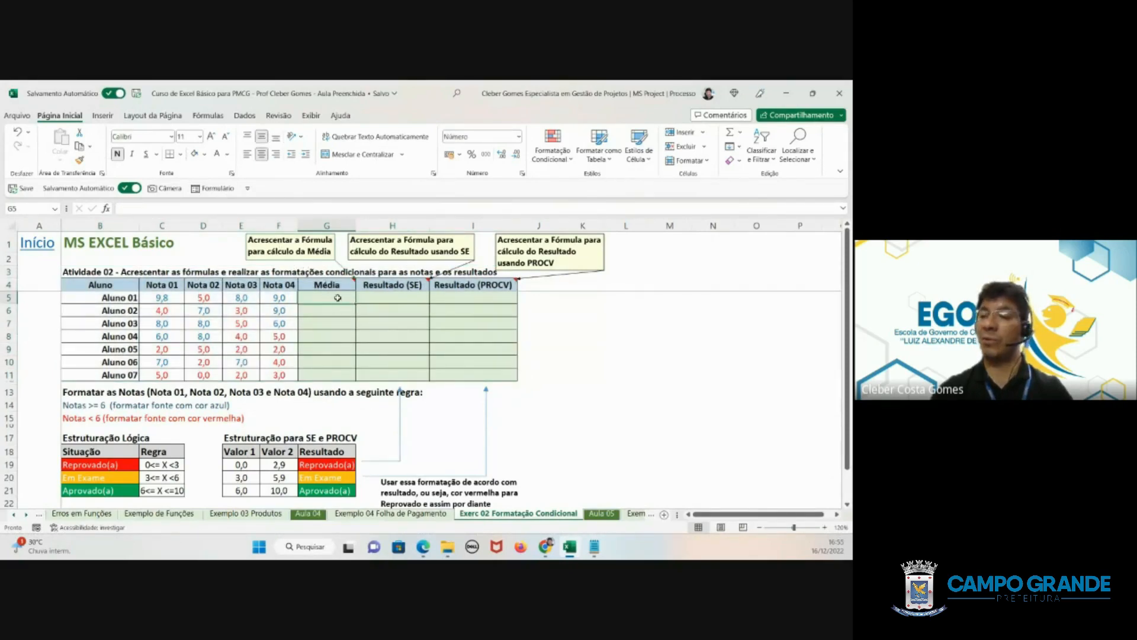
pyautogui.moveTo(338, 298); pyautogui.dragTo(338, 370)
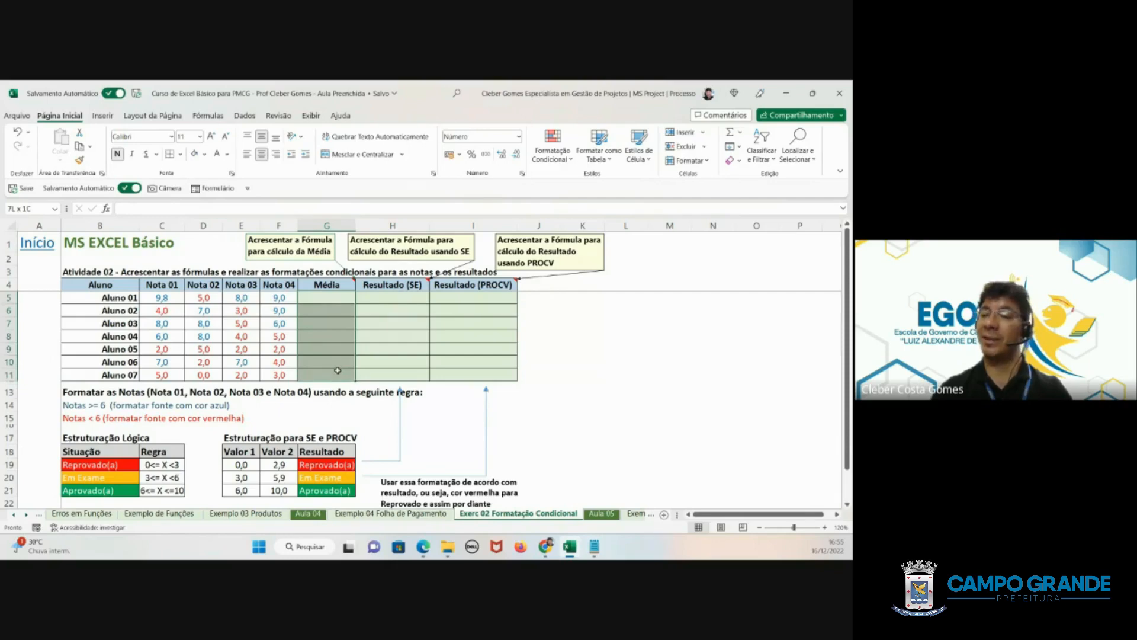
pyautogui.click(396, 294)
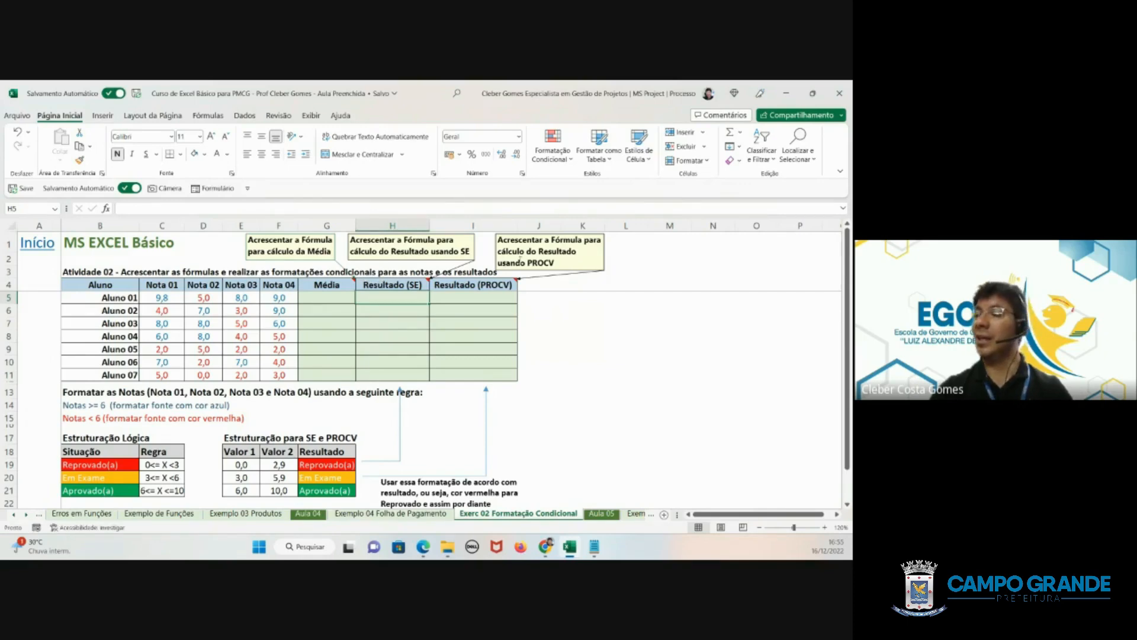
pyautogui.click(452, 295)
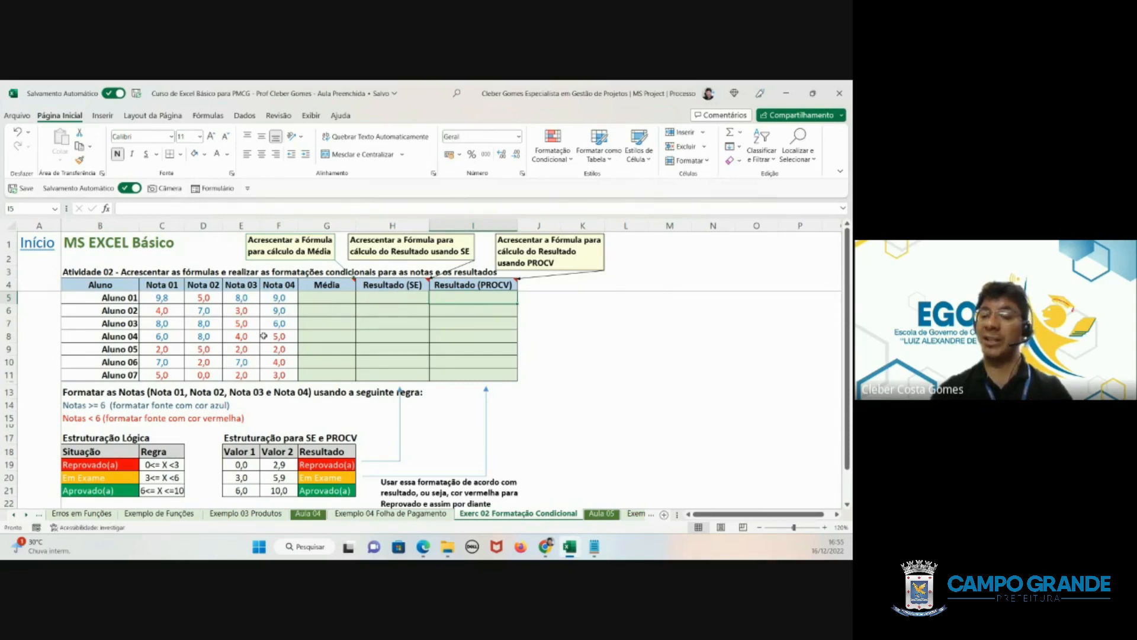
# - Examine the Estruturação Lógica rules and the Estruturação para SE e PROCV lookup table below the grades
pyautogui.scroll(-1, 269, 359)
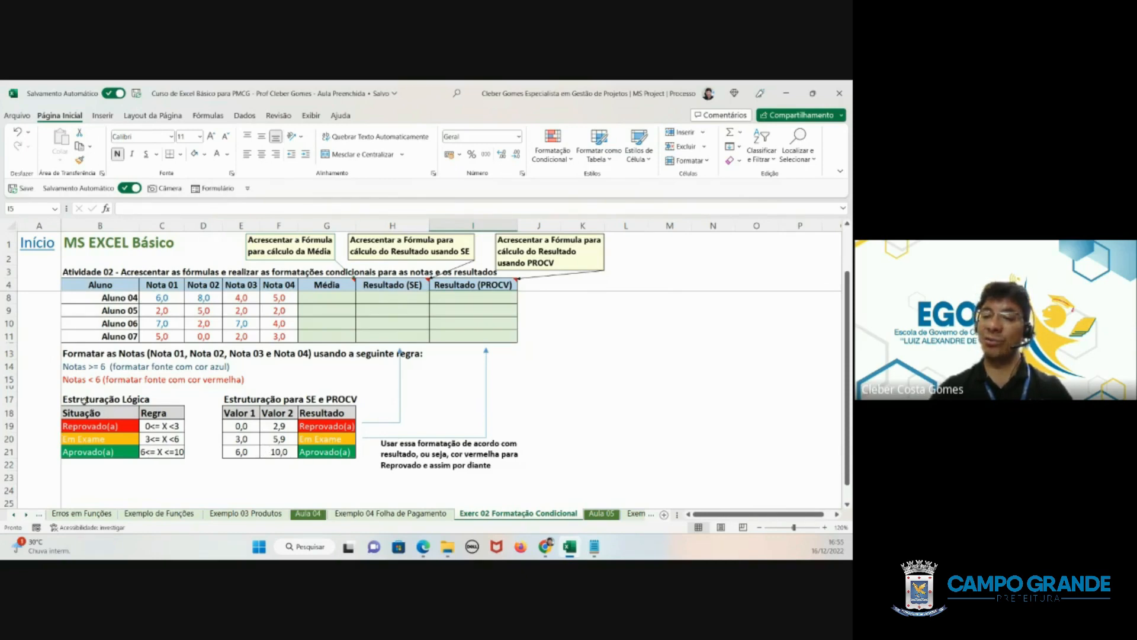
pyautogui.moveTo(87, 402); pyautogui.dragTo(170, 445)
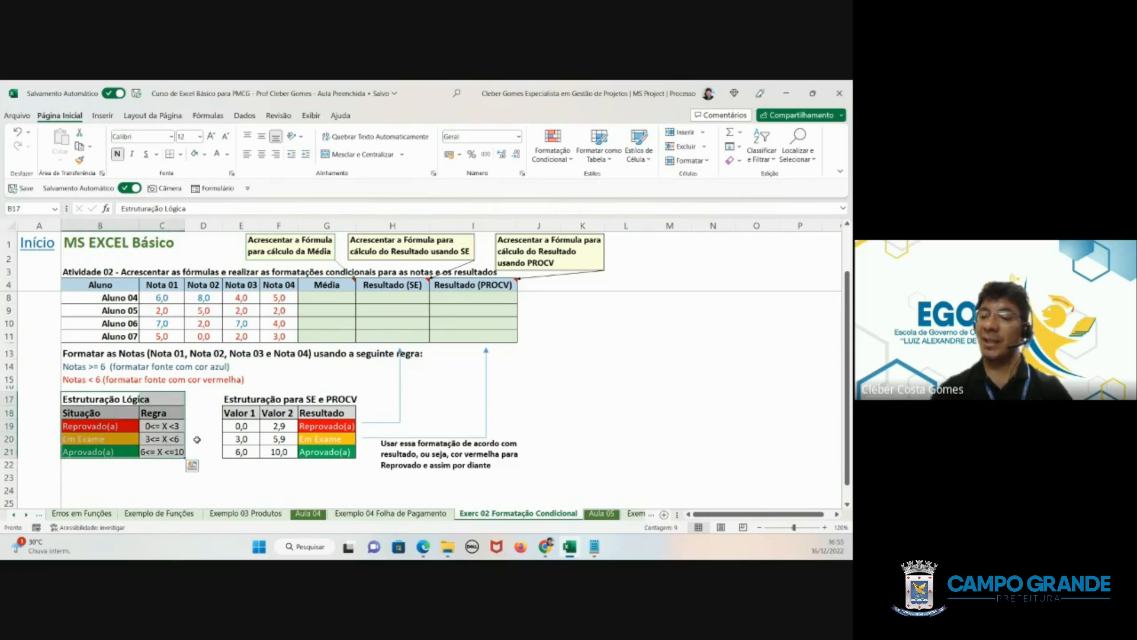
pyautogui.moveTo(241, 413); pyautogui.dragTo(350, 452)
pyautogui.scroll(1, 409, 411)
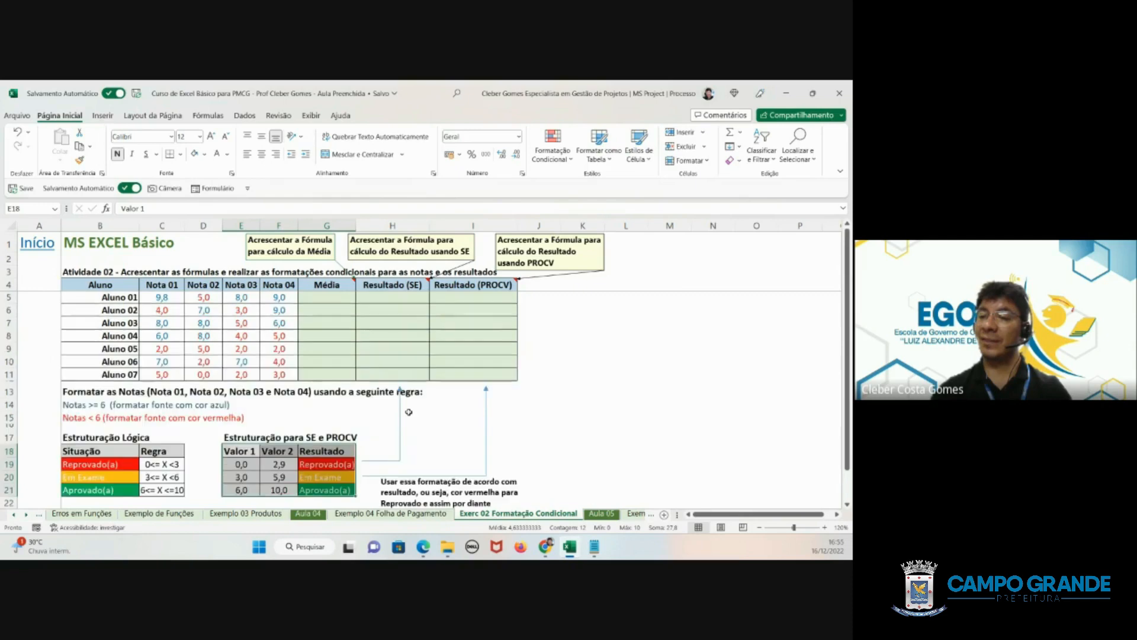
# - Select the Nota 01 to Nota 04 grades C5:F11 and inspect individual grade cells such as C9, C5 and D5
pyautogui.moveTo(169, 299); pyautogui.dragTo(279, 380)
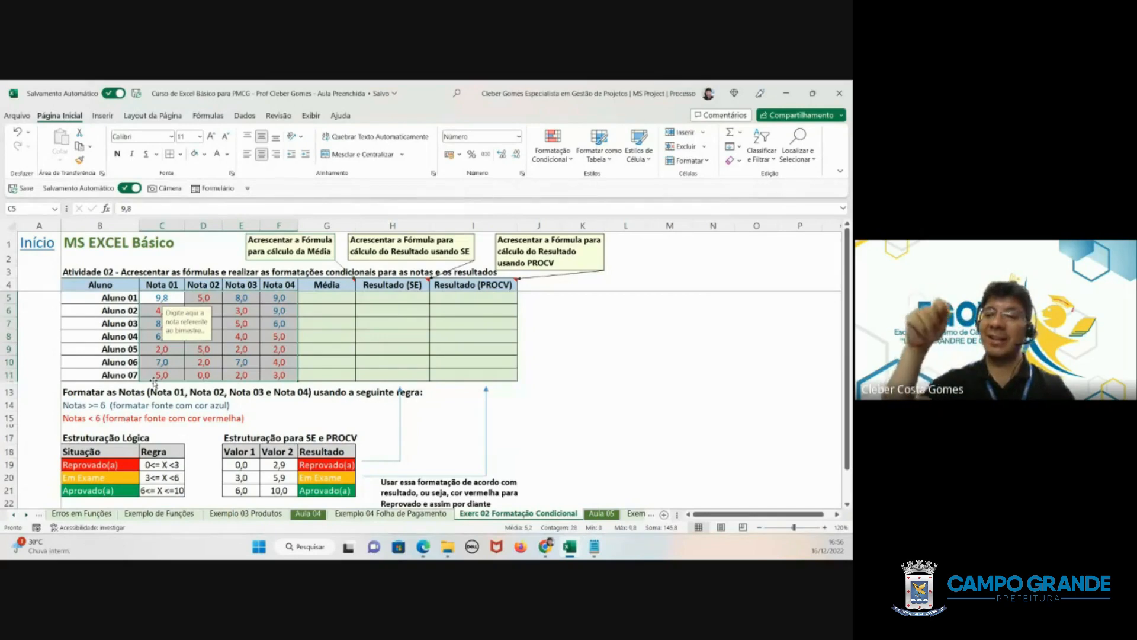
pyautogui.click(169, 347)
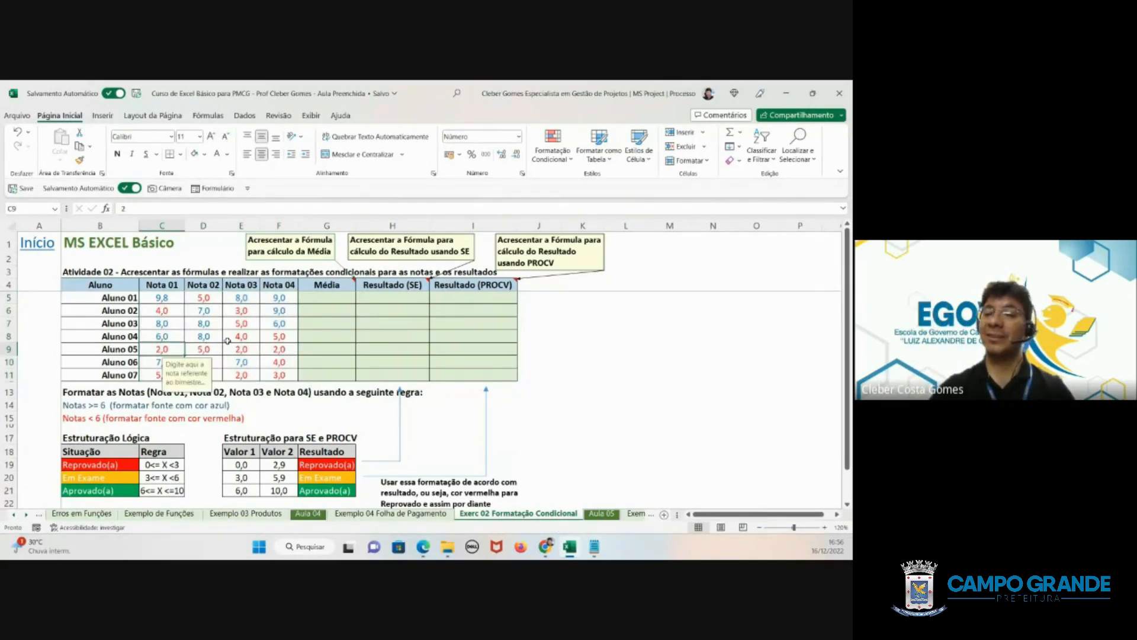
pyautogui.click(167, 299)
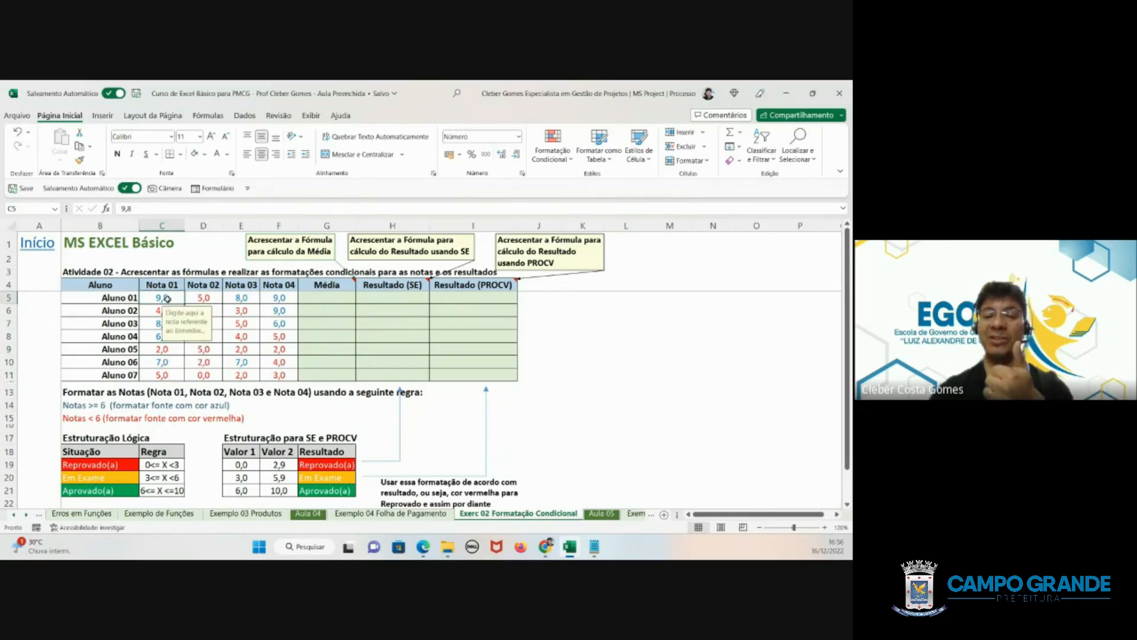
pyautogui.click(201, 301)
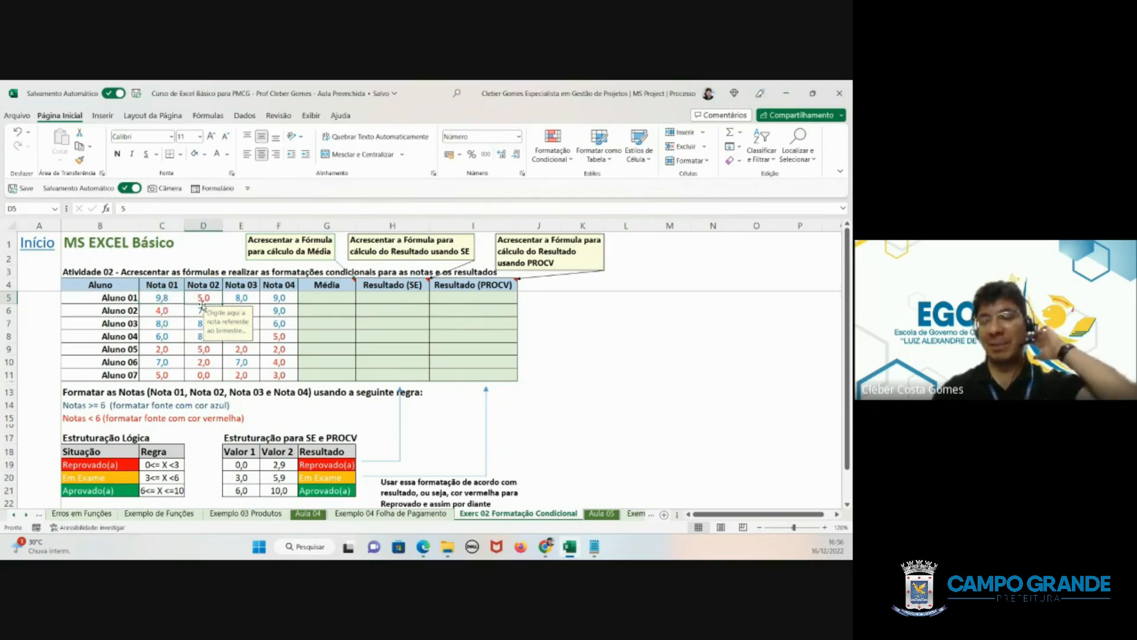
pyautogui.moveTo(168, 298); pyautogui.dragTo(278, 369)
# - Set Aluno 05's Nota 01 grade in cell C9 to 6
pyautogui.click(174, 350)
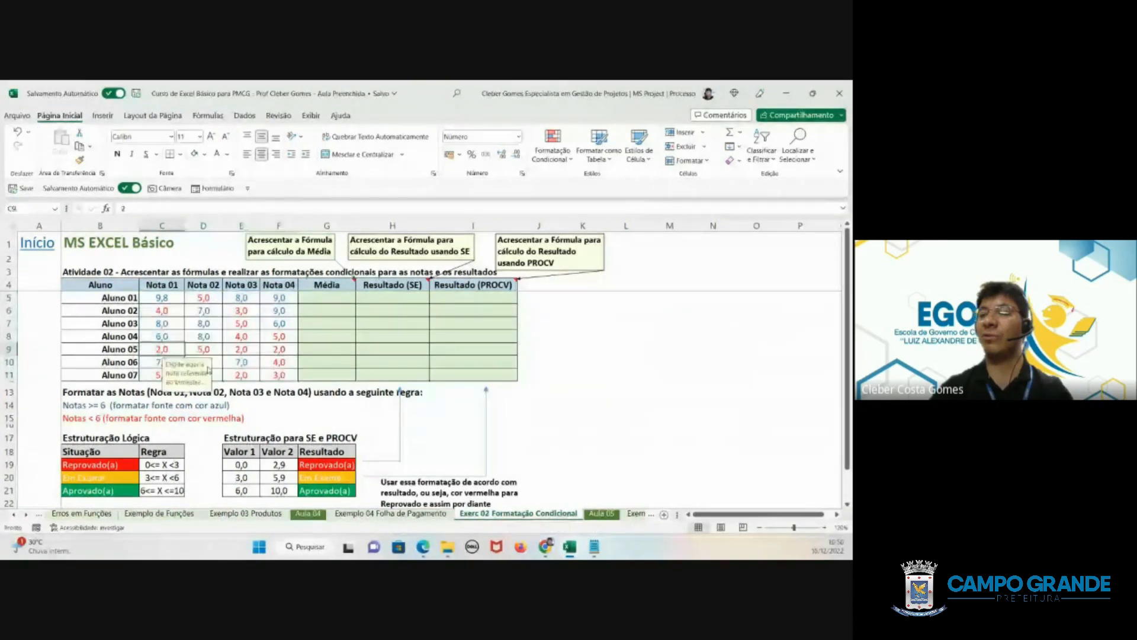
pyautogui.write('6')
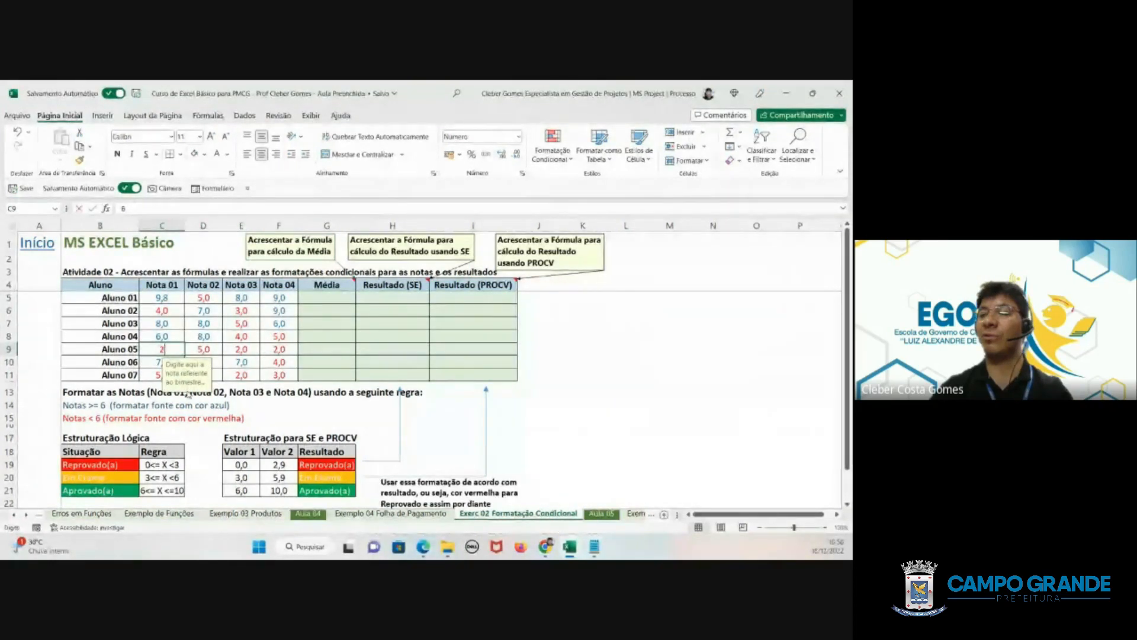
pyautogui.press('Return')
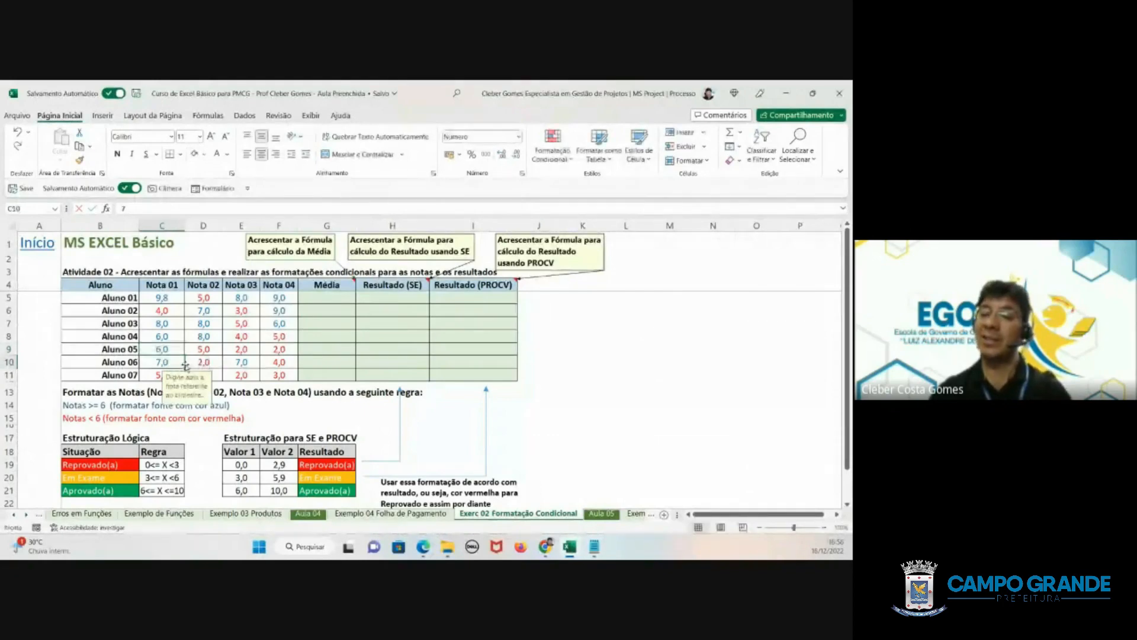
pyautogui.click(164, 351)
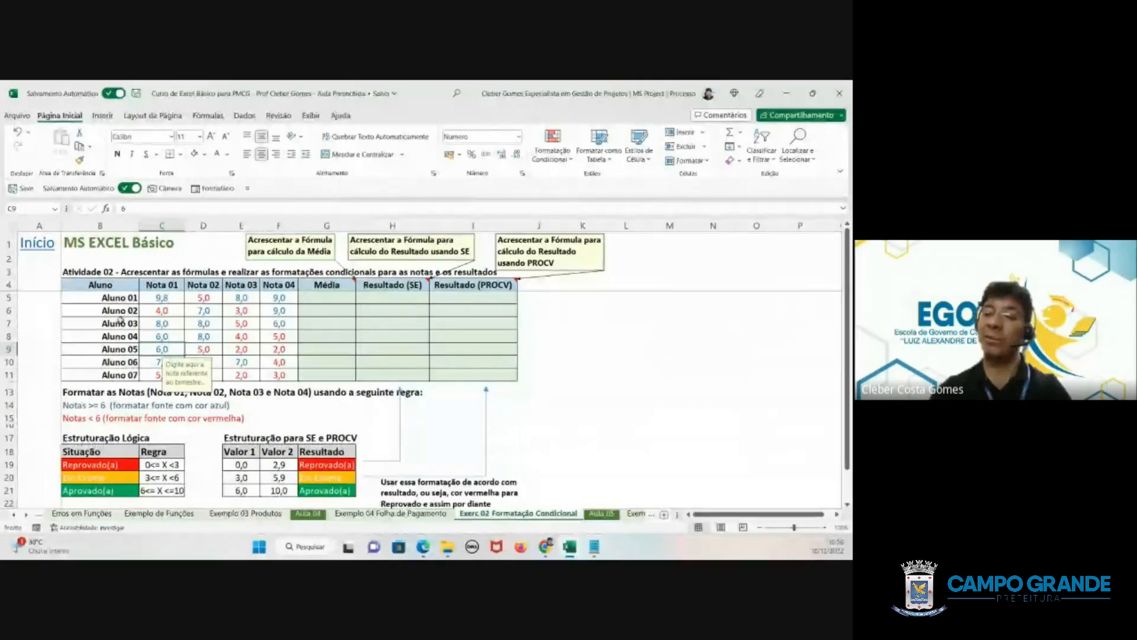
# - Review the conditional formatting rules applied to the Nota 01 to Nota 04 grades in C5:F11 in the rules manager
pyautogui.moveTo(161, 298); pyautogui.dragTo(266, 372)
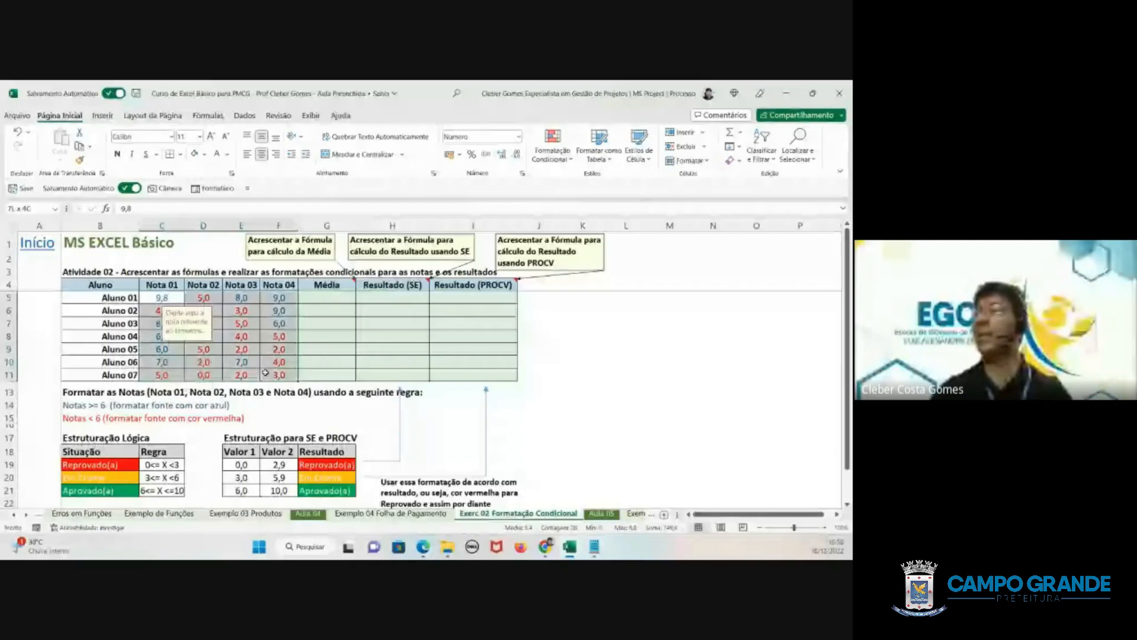
pyautogui.click(552, 149)
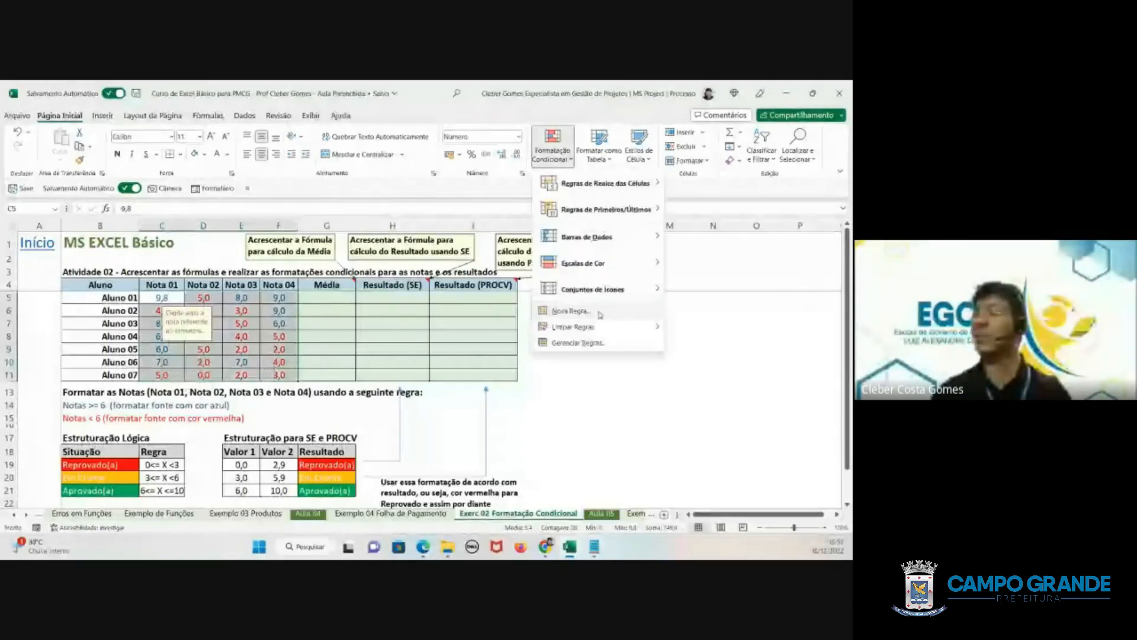
pyautogui.click(577, 343)
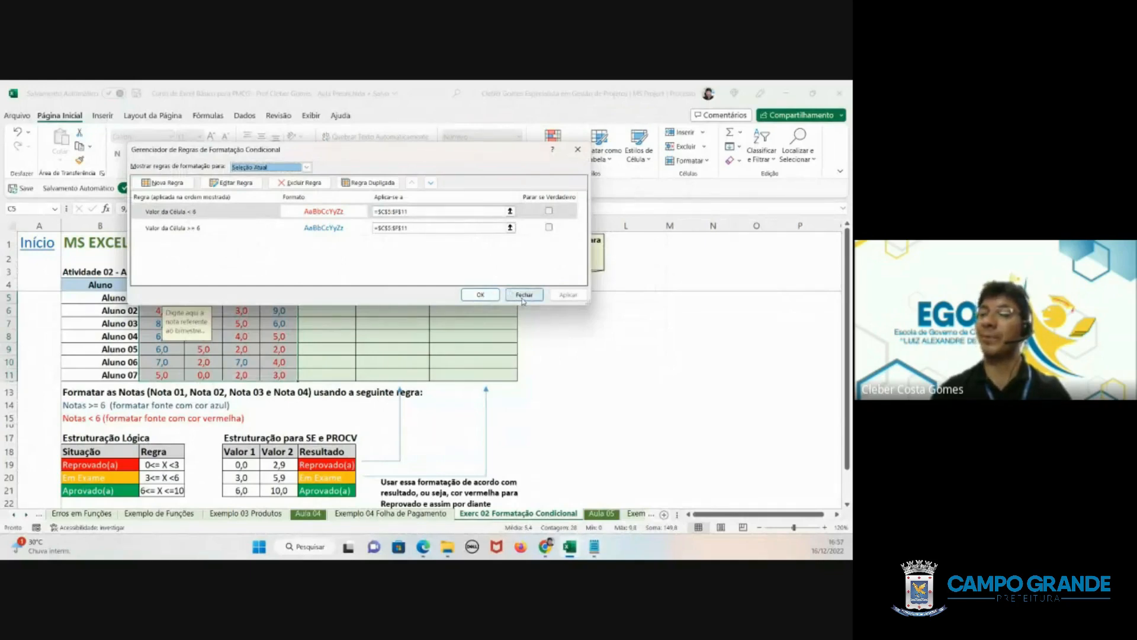
pyautogui.click(576, 151)
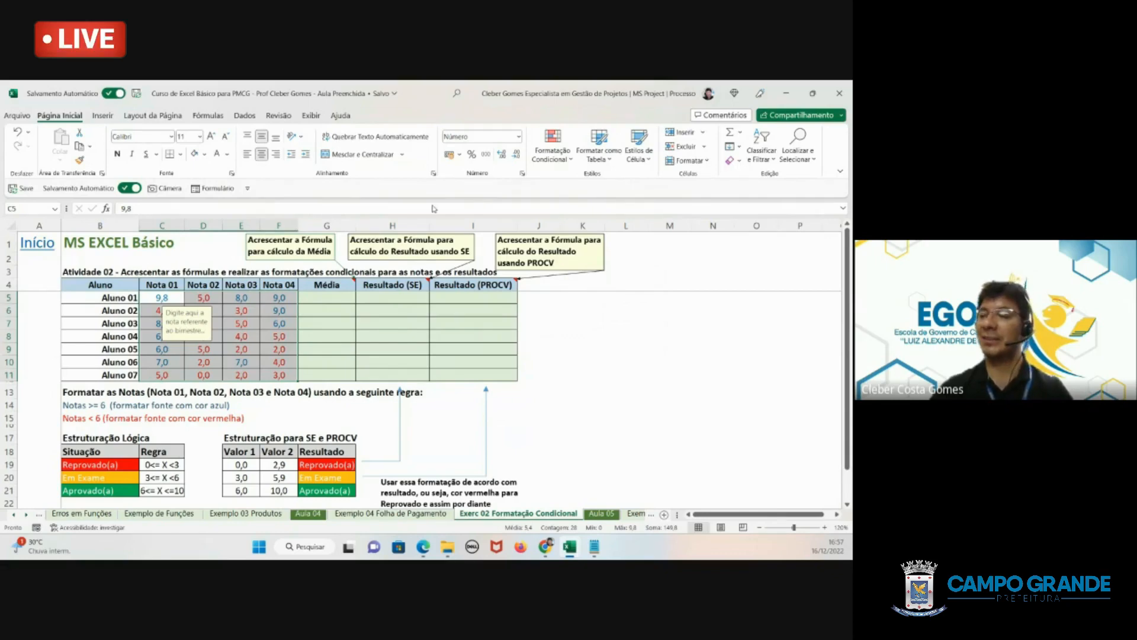
# - Inspect the empty Média, Resultado (SE) and Resultado (PROCV) cells for Aluno 01 to Aluno 07
pyautogui.click(345, 309)
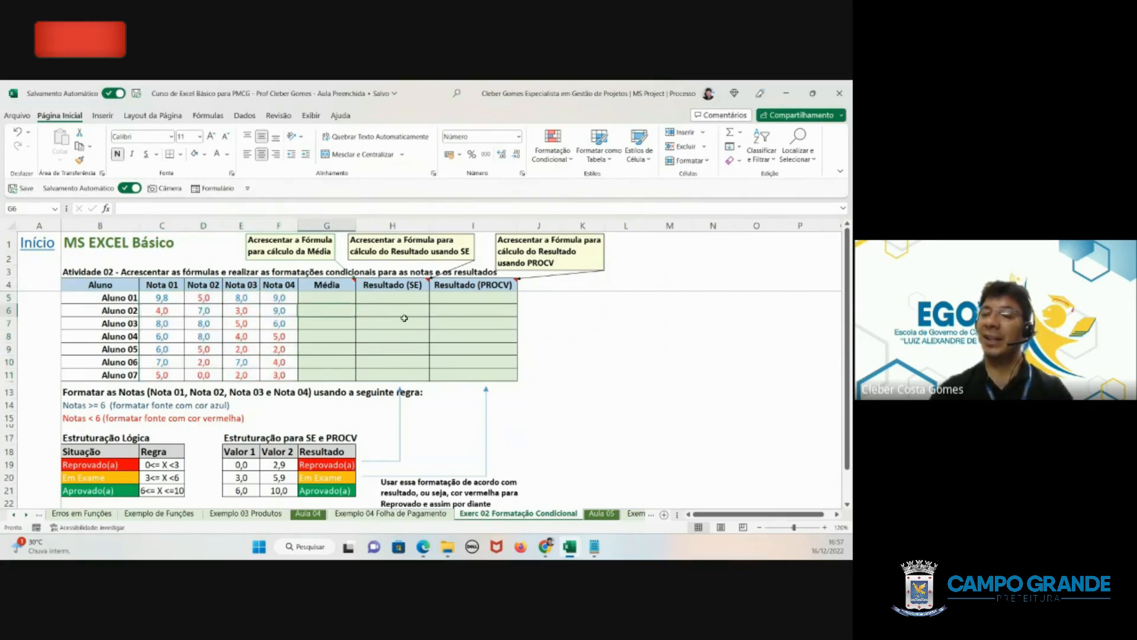
pyautogui.click(382, 298)
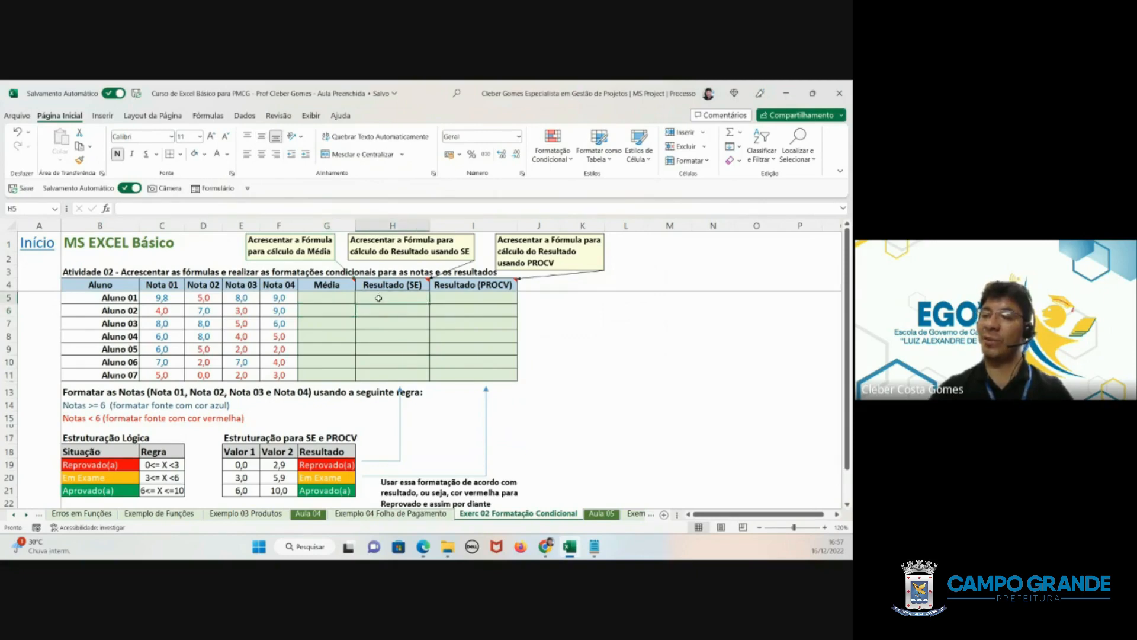
pyautogui.moveTo(379, 298); pyautogui.dragTo(391, 379)
pyautogui.moveTo(448, 302); pyautogui.dragTo(455, 379)
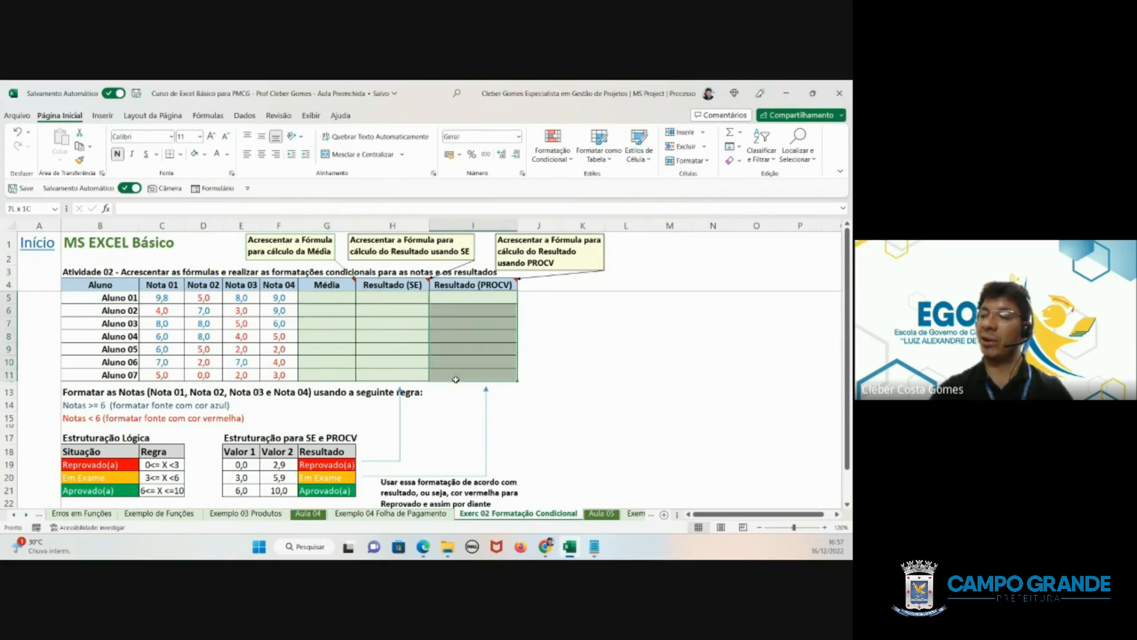
pyautogui.moveTo(388, 298); pyautogui.dragTo(391, 379)
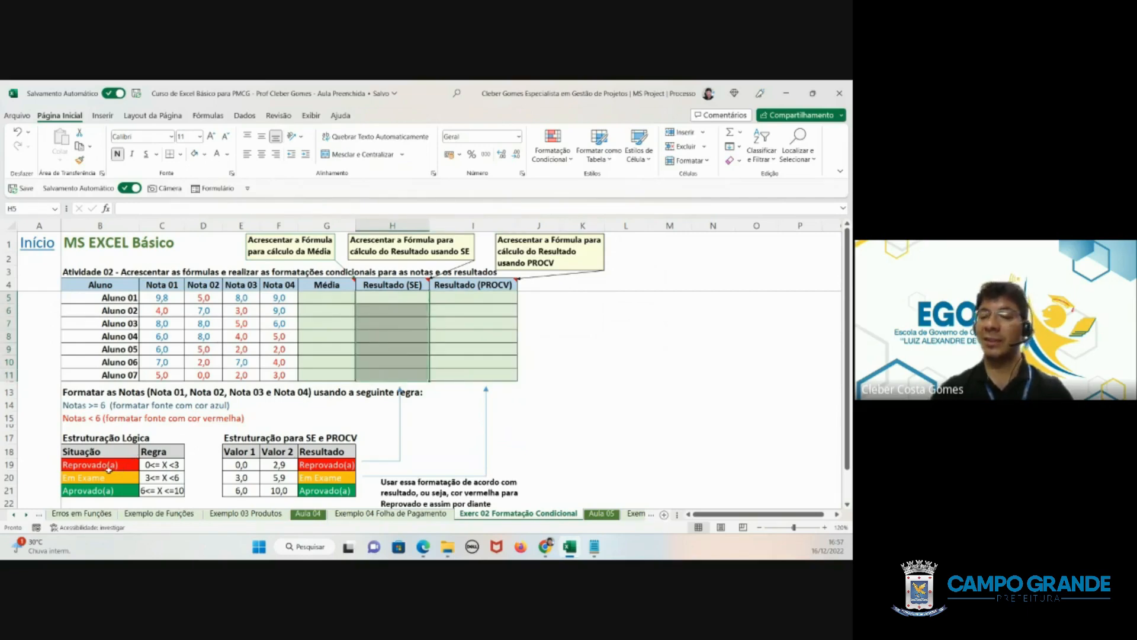
# - Examine the Reprovado(a) and Em Exame situations and the SE and PROCV structure table with its formatting instructions
pyautogui.click(110, 467)
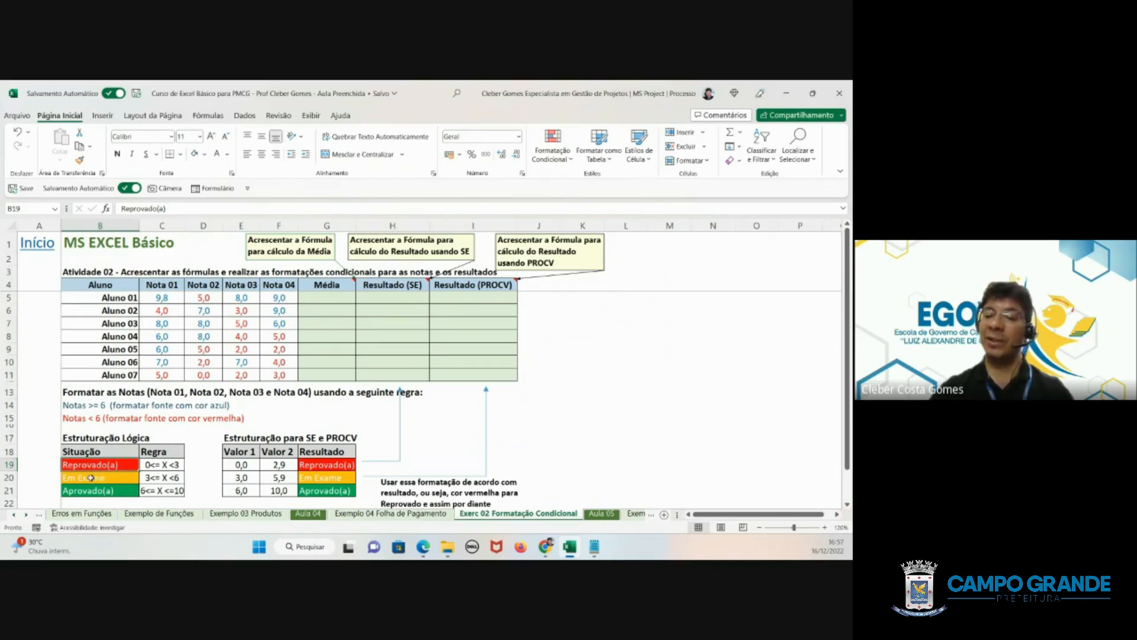
pyautogui.click(68, 474)
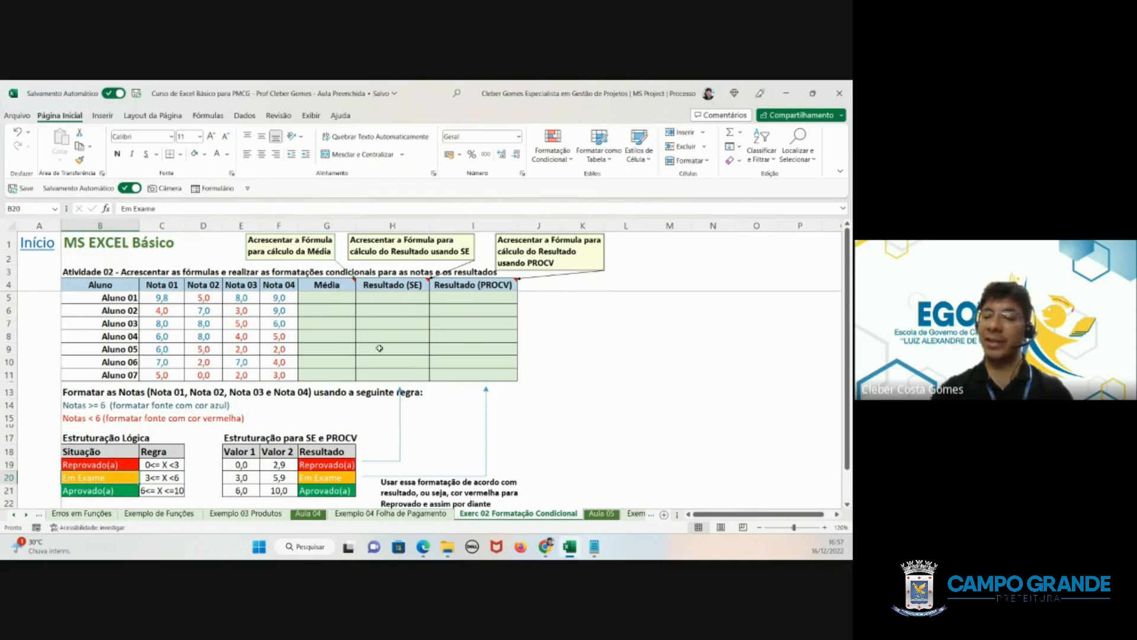
pyautogui.scroll(-1, 382, 342)
pyautogui.scroll(-2, 382, 342)
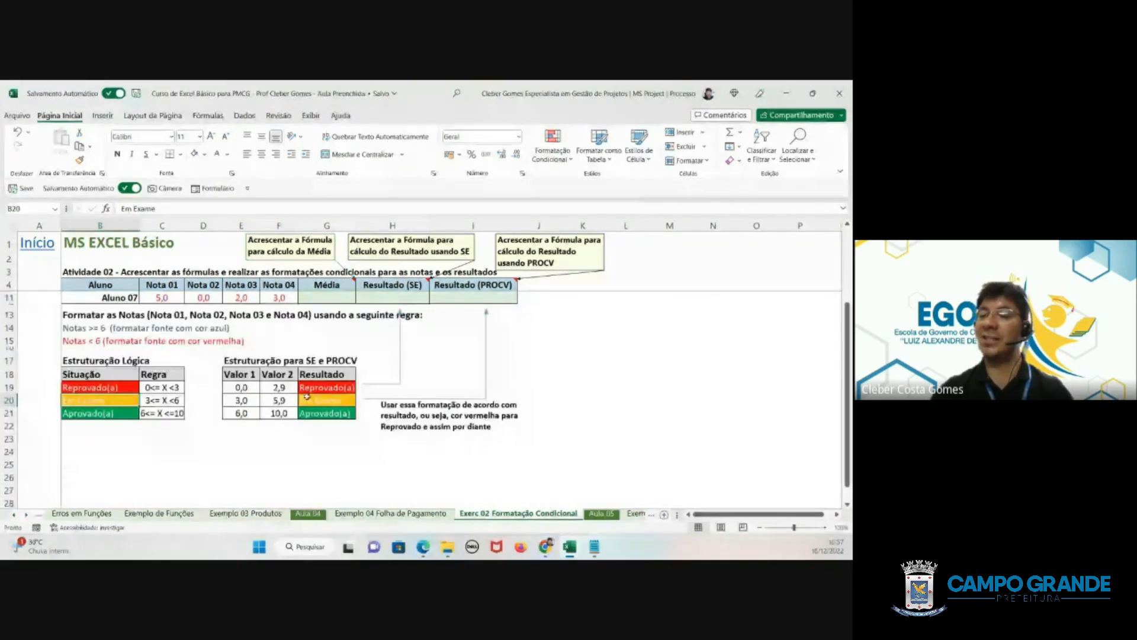
pyautogui.scroll(2, 121, 374)
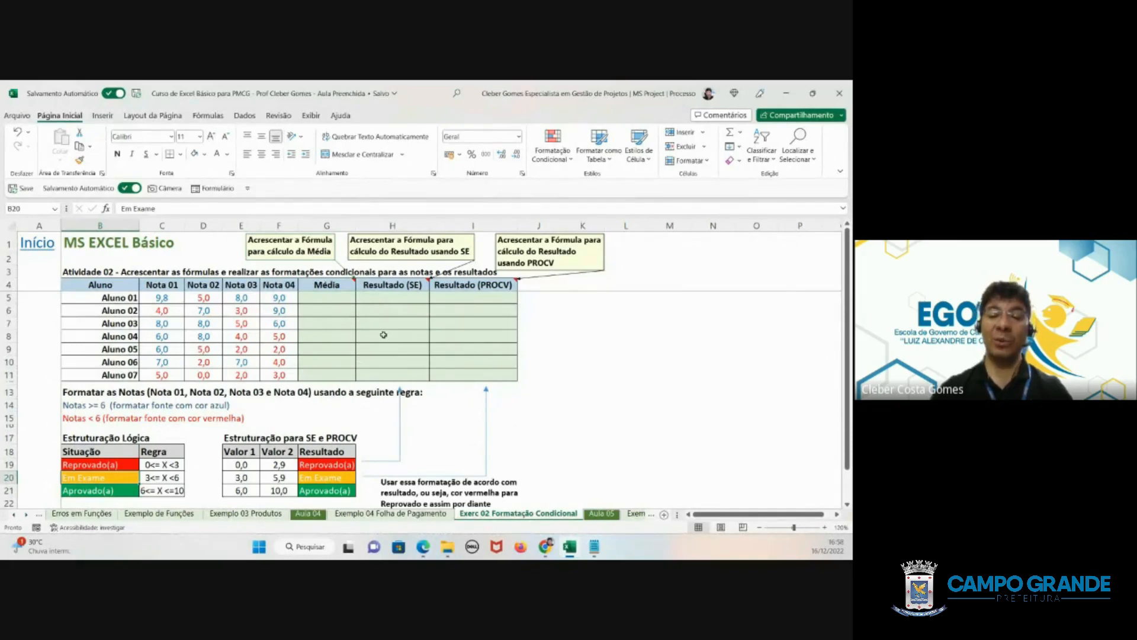
pyautogui.scroll(-1, 383, 335)
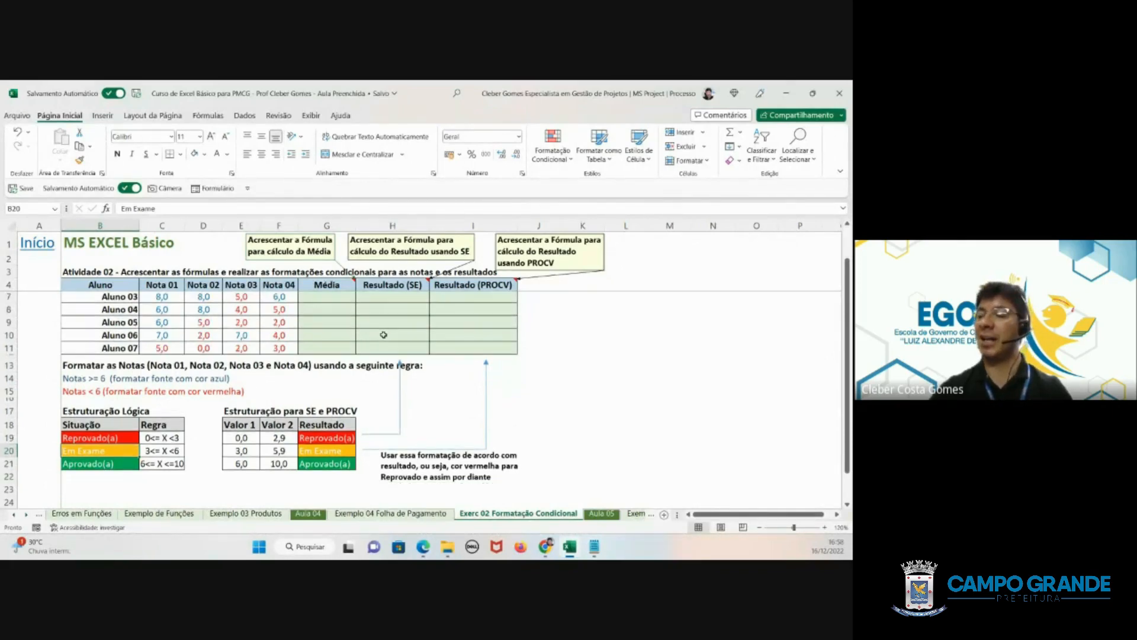
pyautogui.scroll(-2, 383, 335)
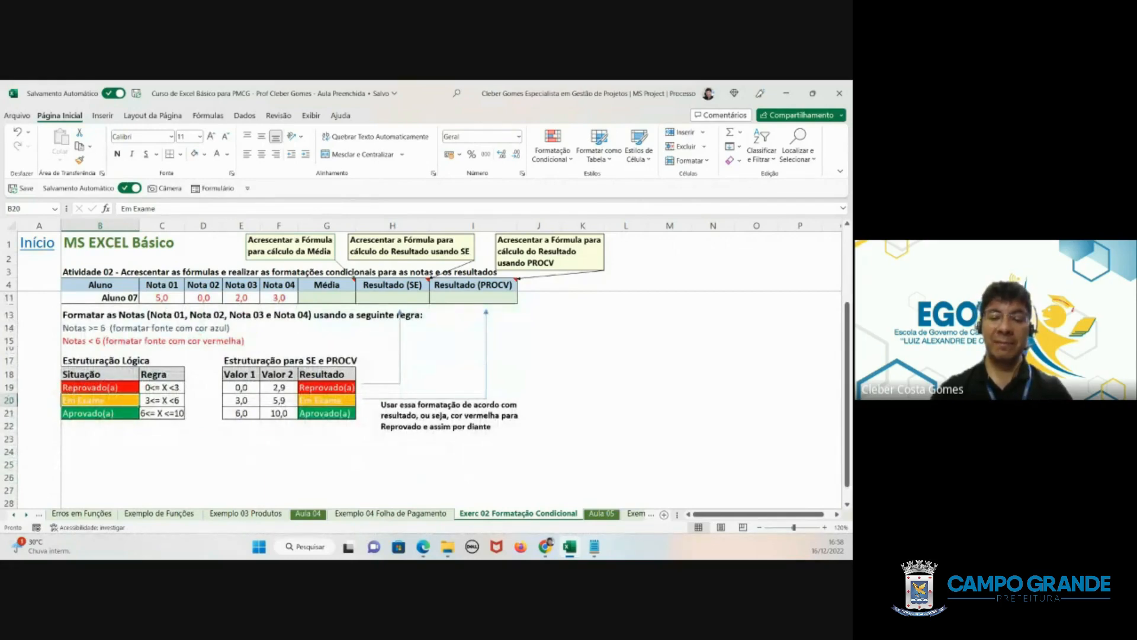
pyautogui.hotkey('alt', 'Tab')
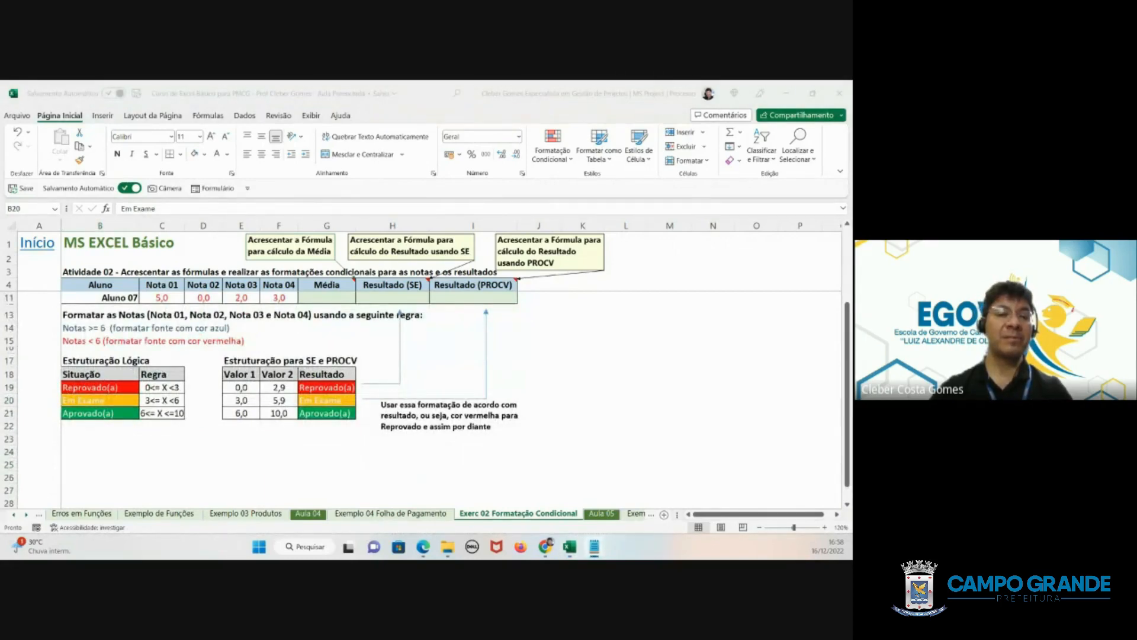